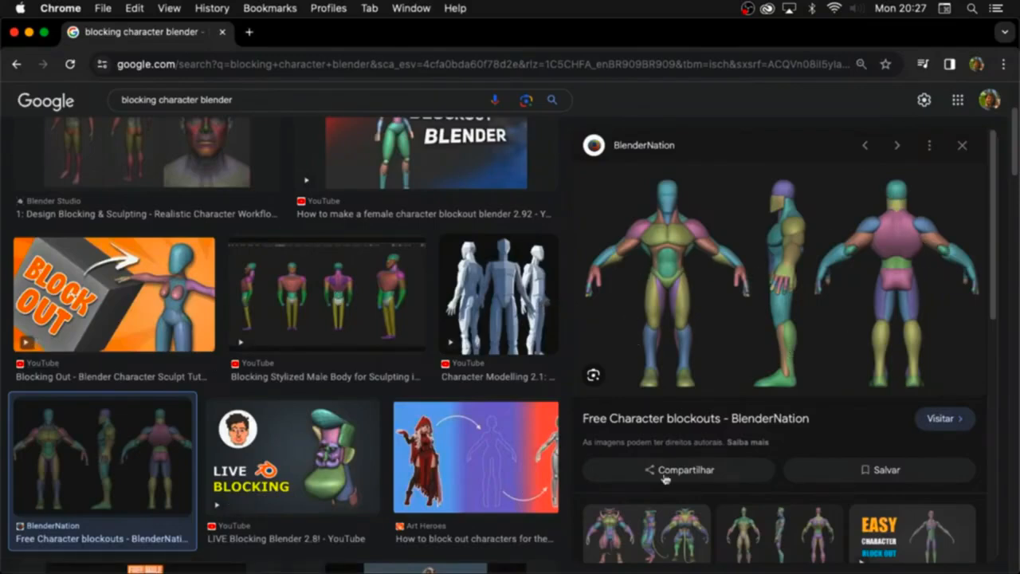
# Step: Examine character blockout references in the image results, including Easy Character Block Out, Why Blockout?, Free Character blockouts and Blocking Out
pyautogui.scroll(-5, 717, 356)
pyautogui.click(706, 354)
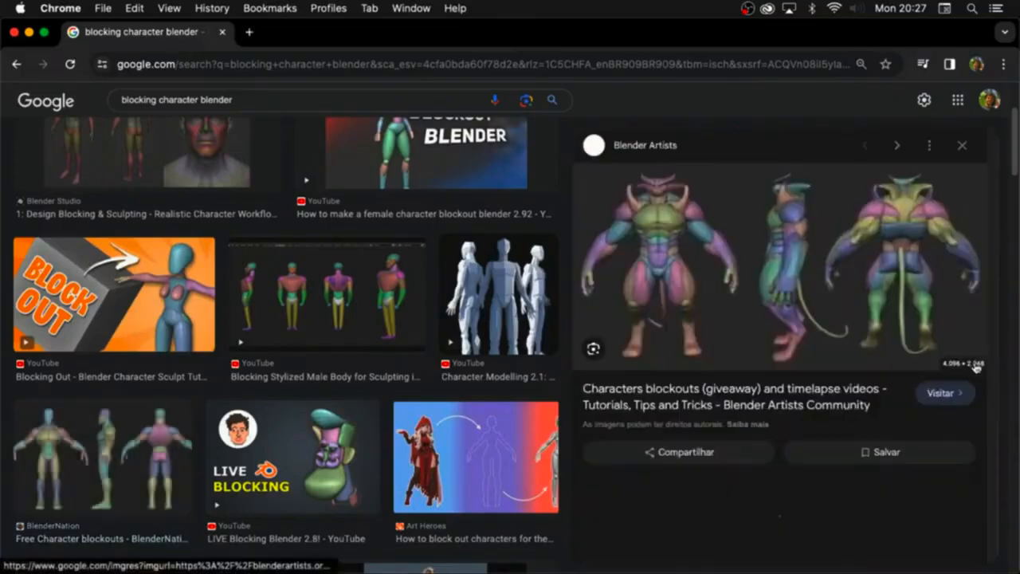
pyautogui.click(815, 522)
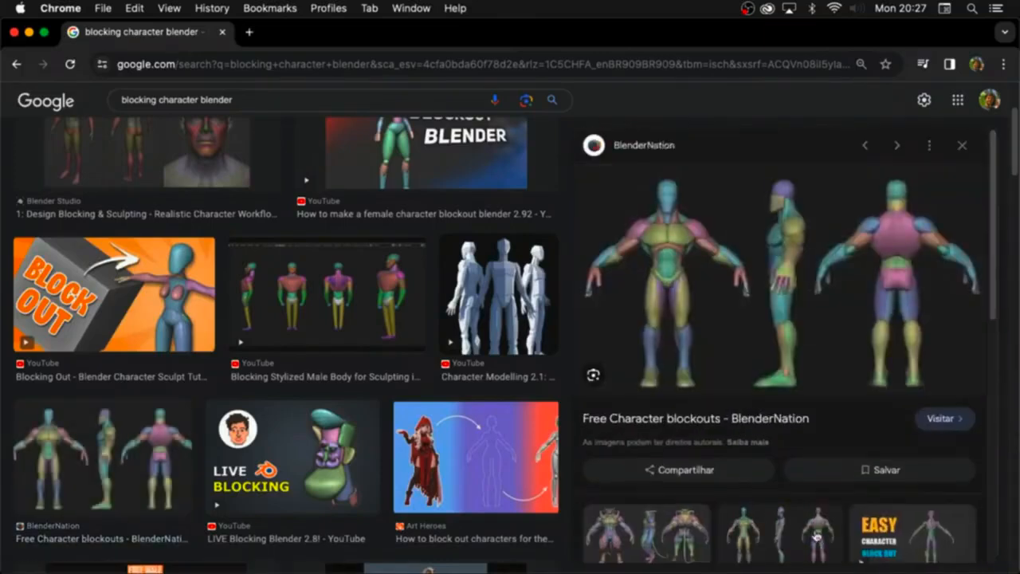
pyautogui.click(873, 542)
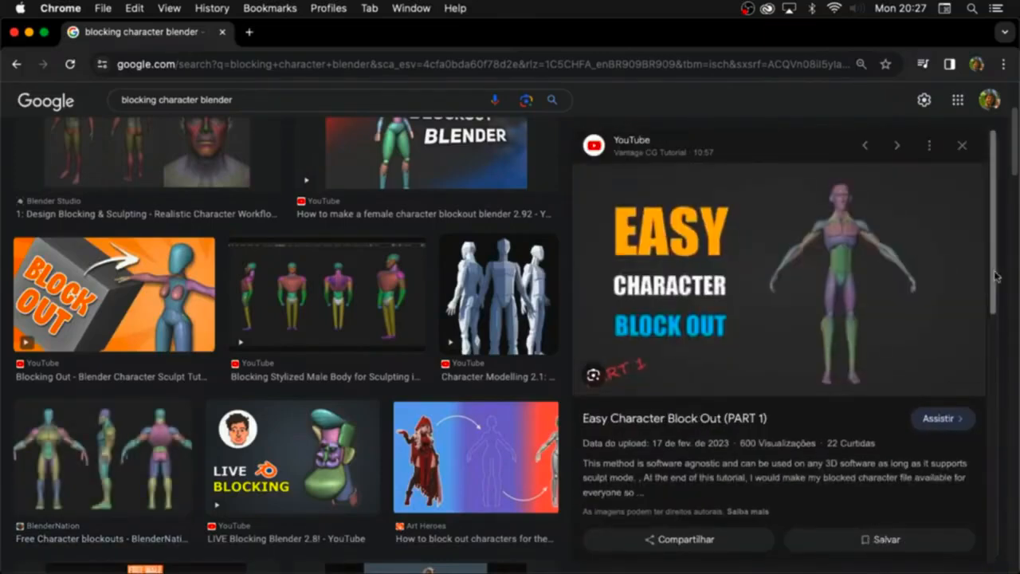
pyautogui.scroll(-5, 778, 399)
pyautogui.click(778, 444)
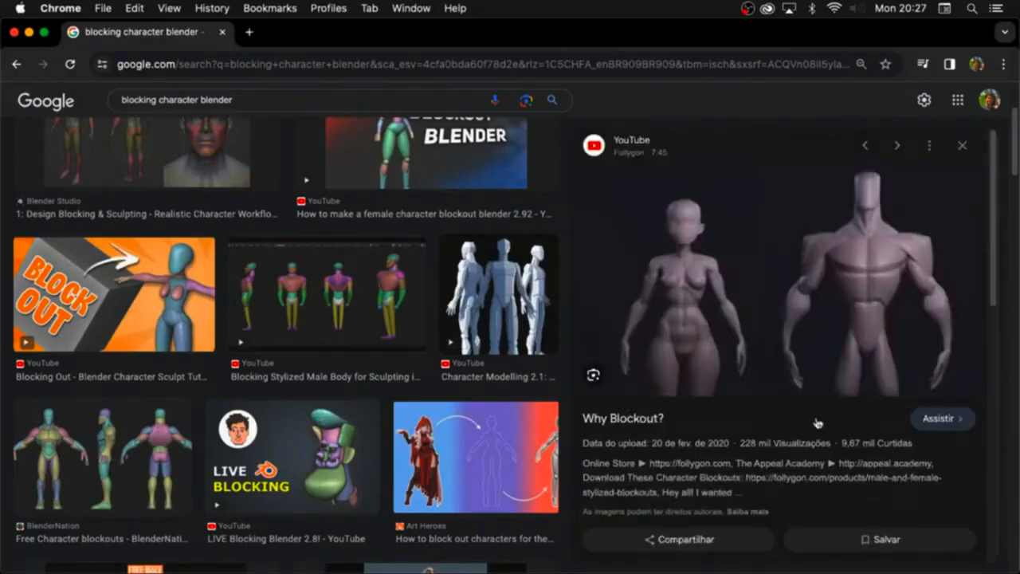
pyautogui.scroll(-3, 837, 446)
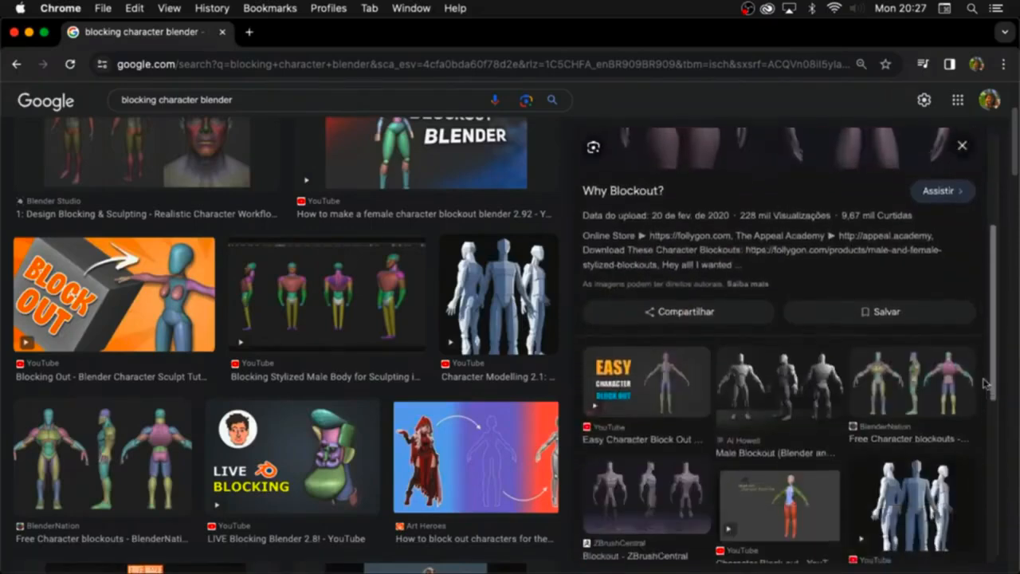
pyautogui.click(953, 408)
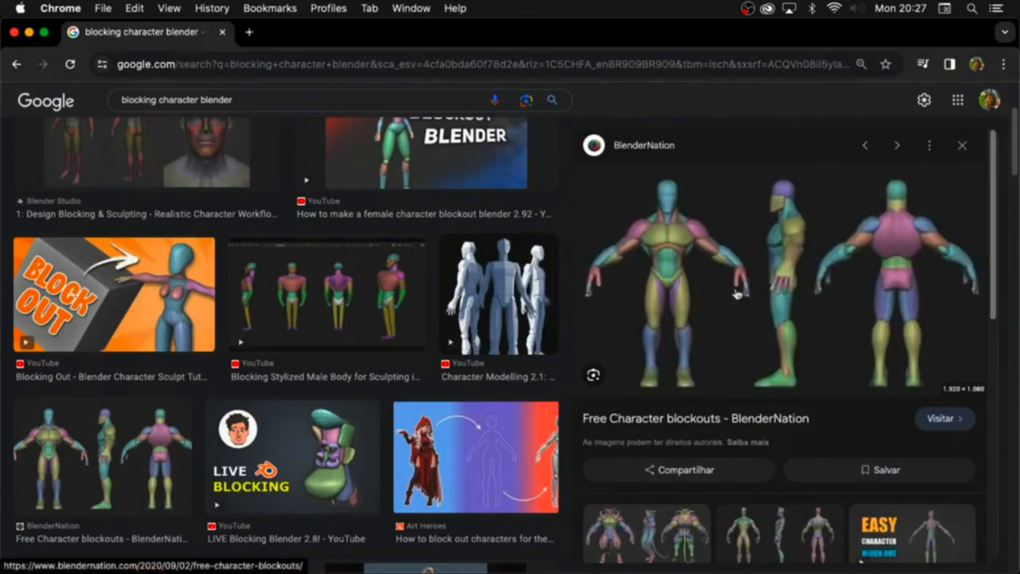
pyautogui.click(128, 285)
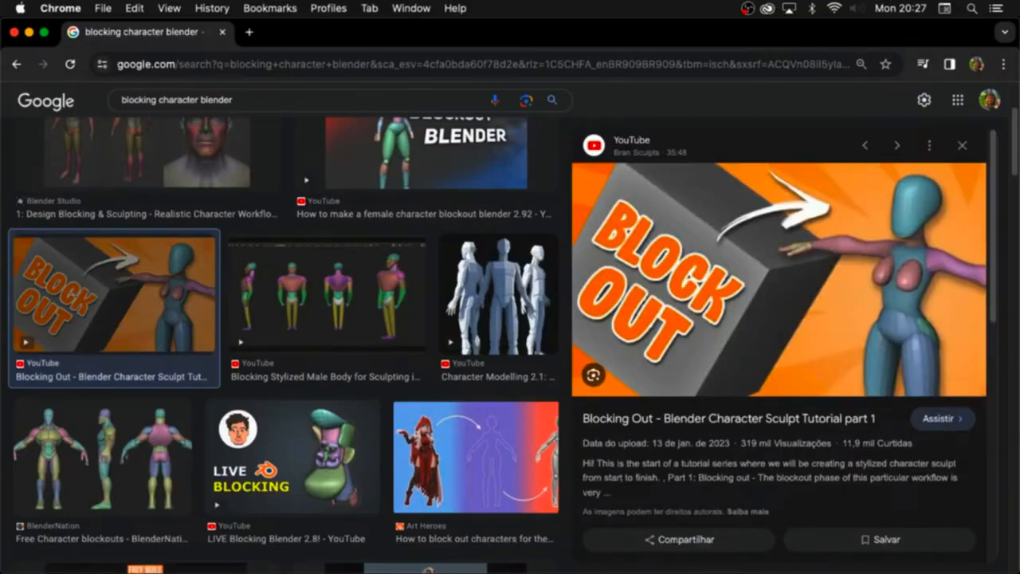
# Step: Preview Master Felpudo 2019.psd in Finder, and play and pause the 3D character on the Aprenda Programar course page
pyautogui.press('super+n')
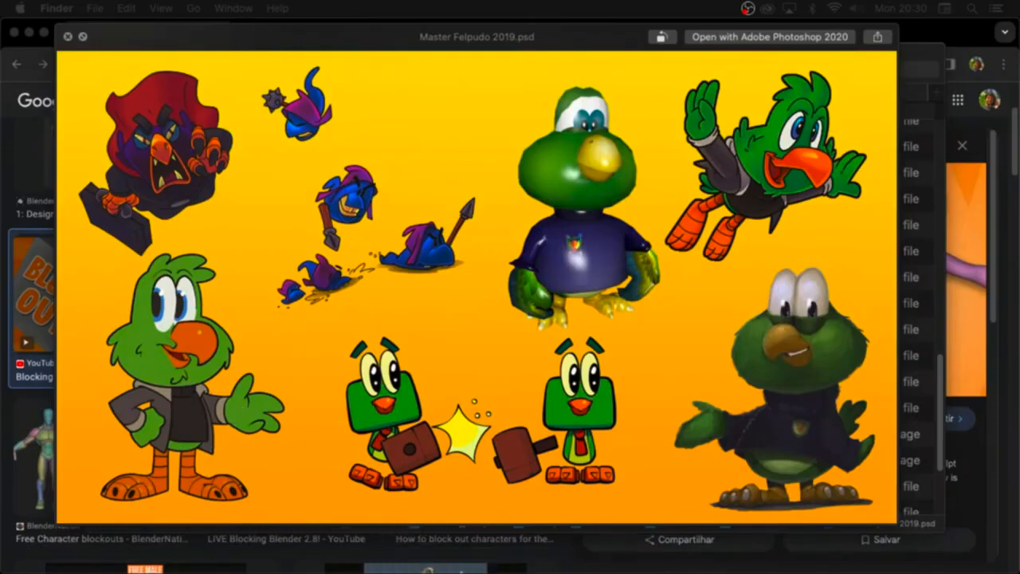
pyautogui.click(424, 560)
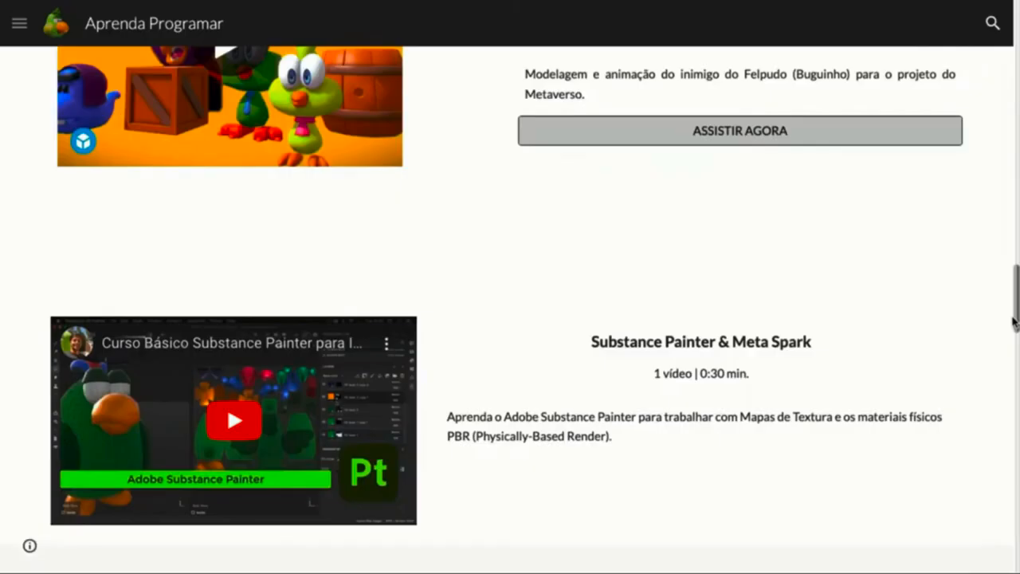
pyautogui.moveTo(1014, 321); pyautogui.dragTo(1018, 486)
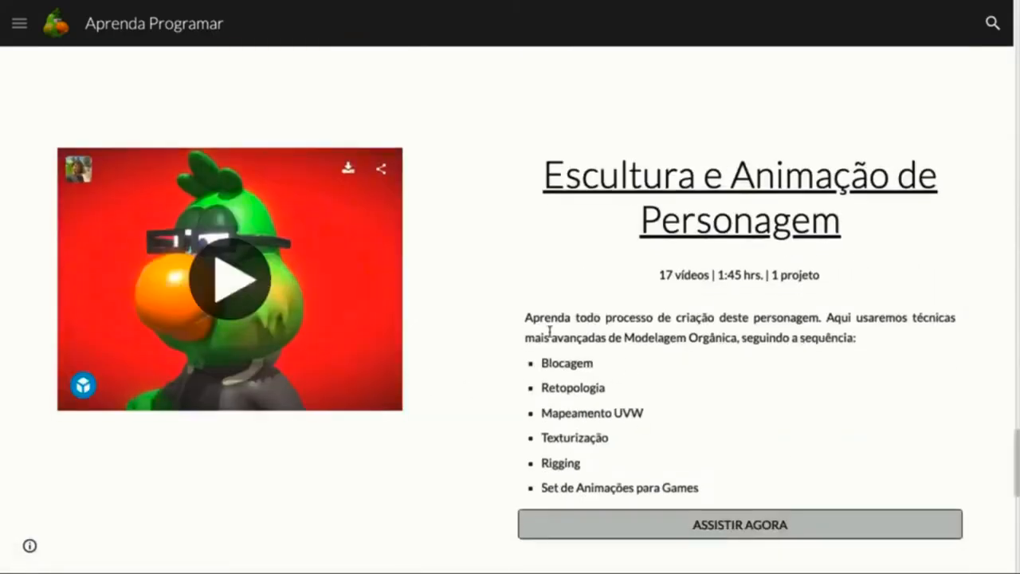
pyautogui.click(232, 278)
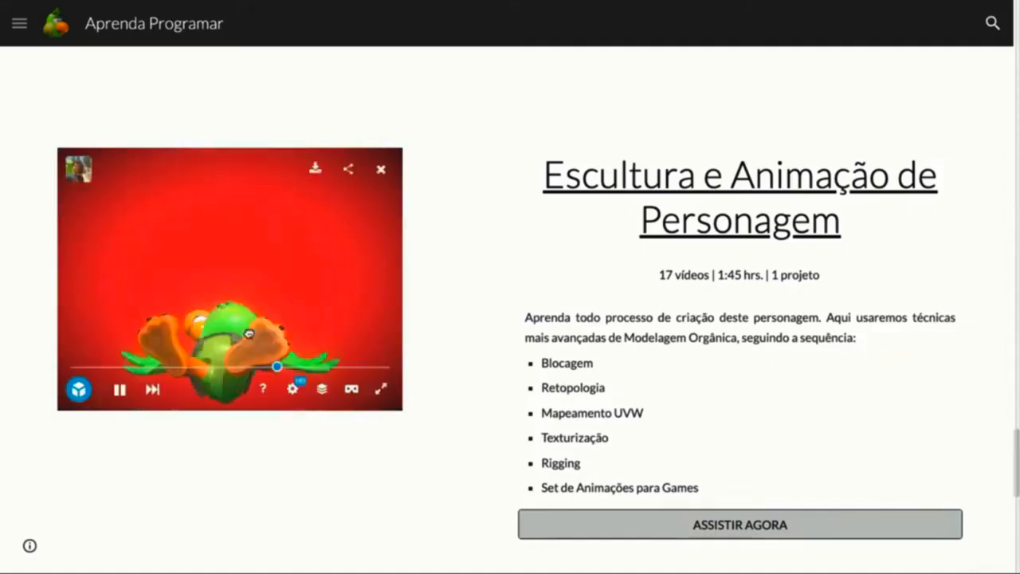
pyautogui.click(119, 389)
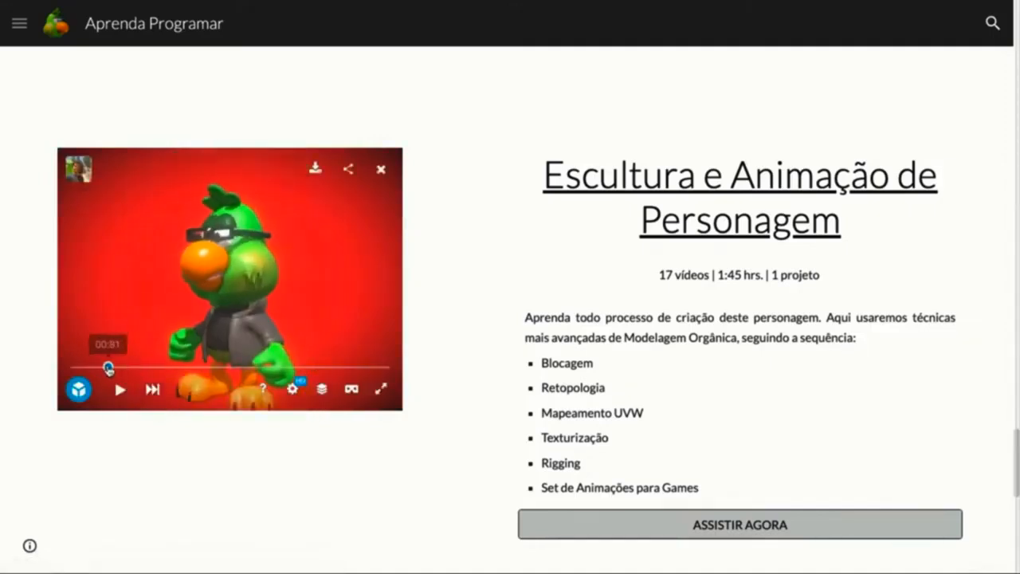
# Step: Scrub the character's animation to its final T-pose and inspect the model from all sides
pyautogui.moveTo(346, 284); pyautogui.dragTo(241, 296)
pyautogui.moveTo(113, 367); pyautogui.dragTo(406, 383)
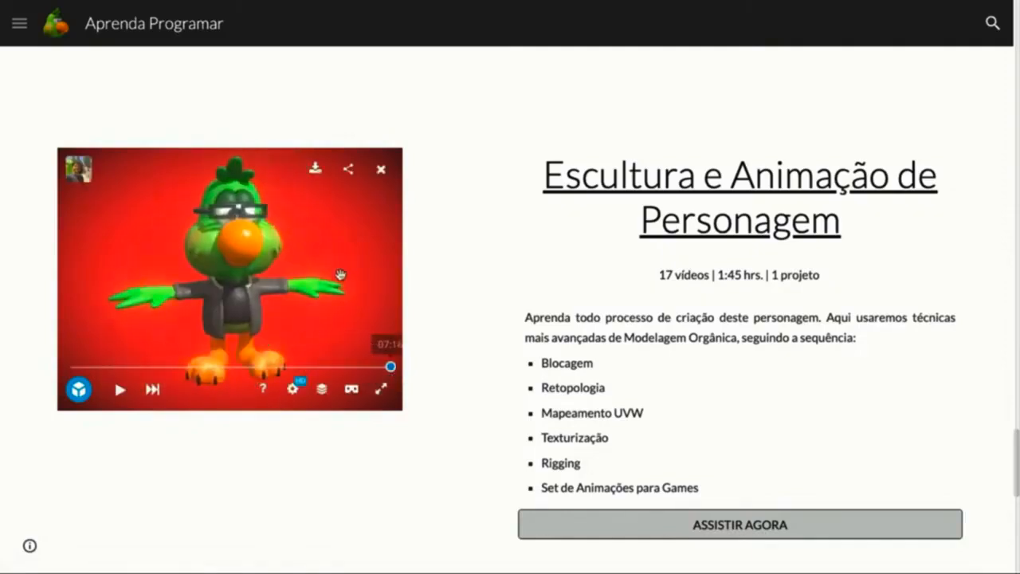
pyautogui.moveTo(342, 273); pyautogui.dragTo(408, 294)
pyautogui.moveTo(92, 283); pyautogui.dragTo(383, 291)
pyautogui.moveTo(112, 280); pyautogui.dragTo(382, 293)
pyautogui.moveTo(112, 287); pyautogui.dragTo(264, 211)
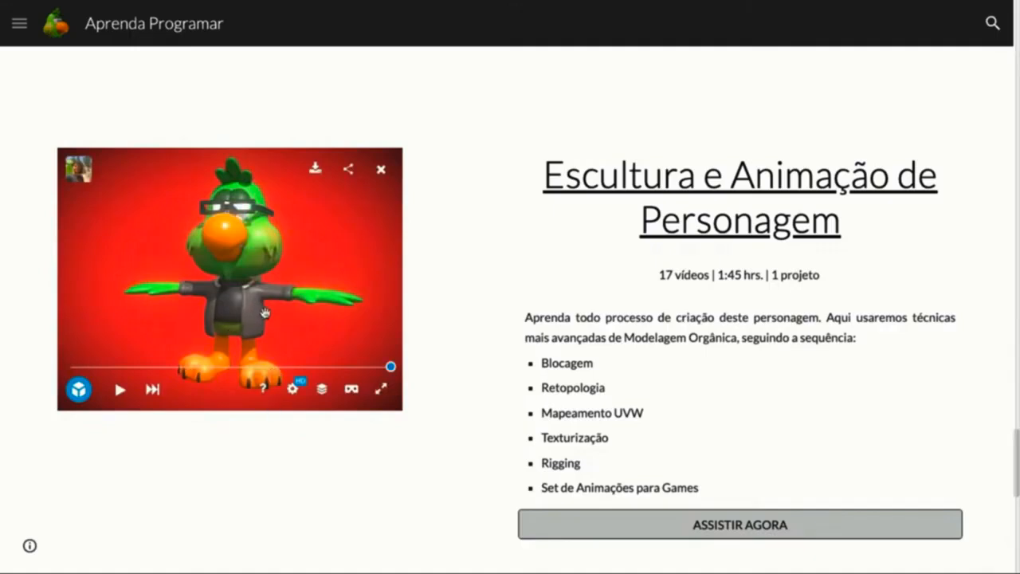
# Step: Review the Master Felpudo 2019.psd artwork again and switch to the donald duck model sheet results in Chrome
pyautogui.press('super+Tab')
pyautogui.press('super+Tab')
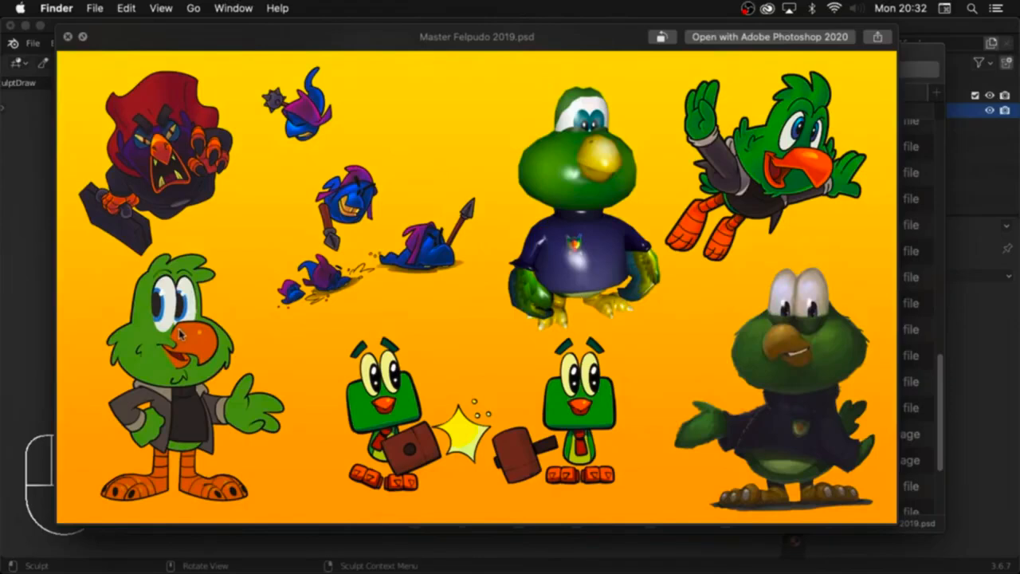
pyautogui.press('super+Tab')
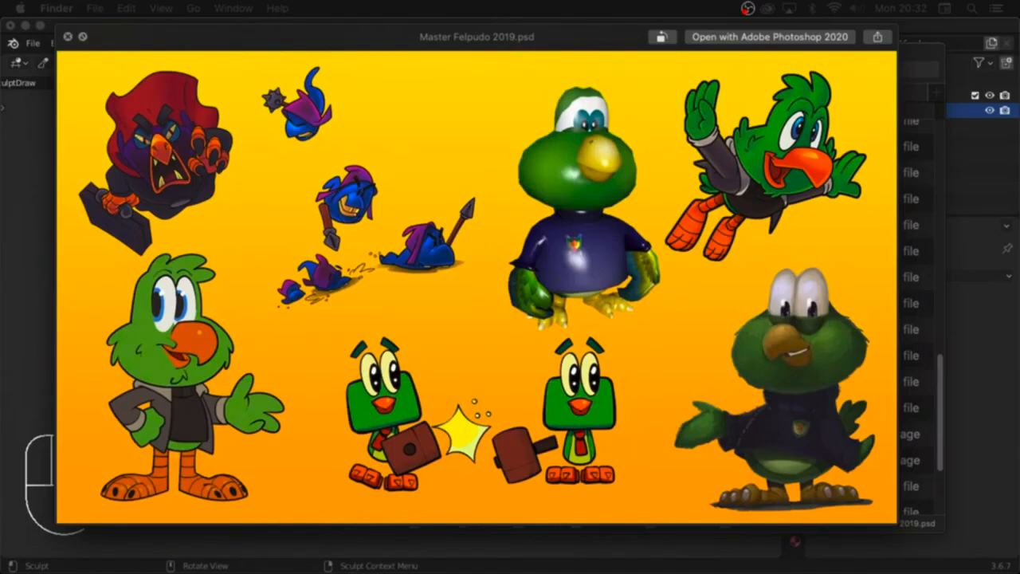
pyautogui.moveTo(2, 271); pyautogui.dragTo(578, 86)
pyautogui.doubleClick(579, 86)
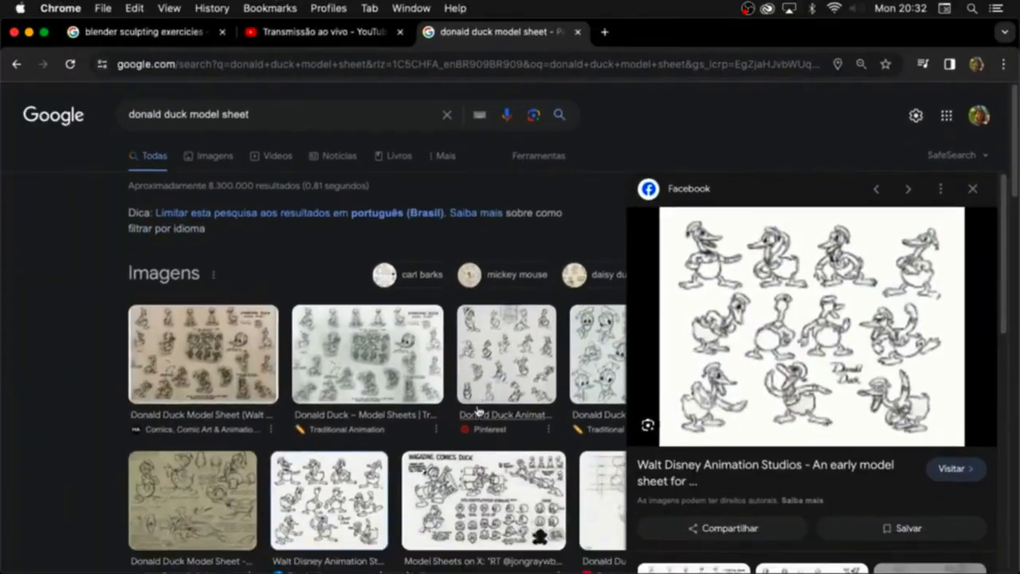
# Step: Examine the different Donald Duck model sheets in the image results, including the comics, pose and head construction sheets
pyautogui.click(483, 501)
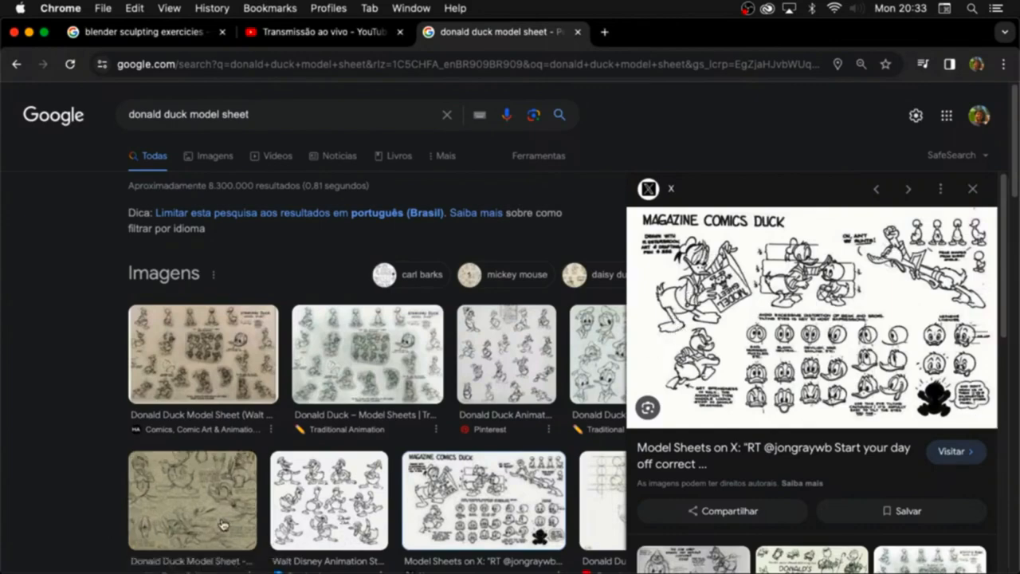
pyautogui.click(192, 500)
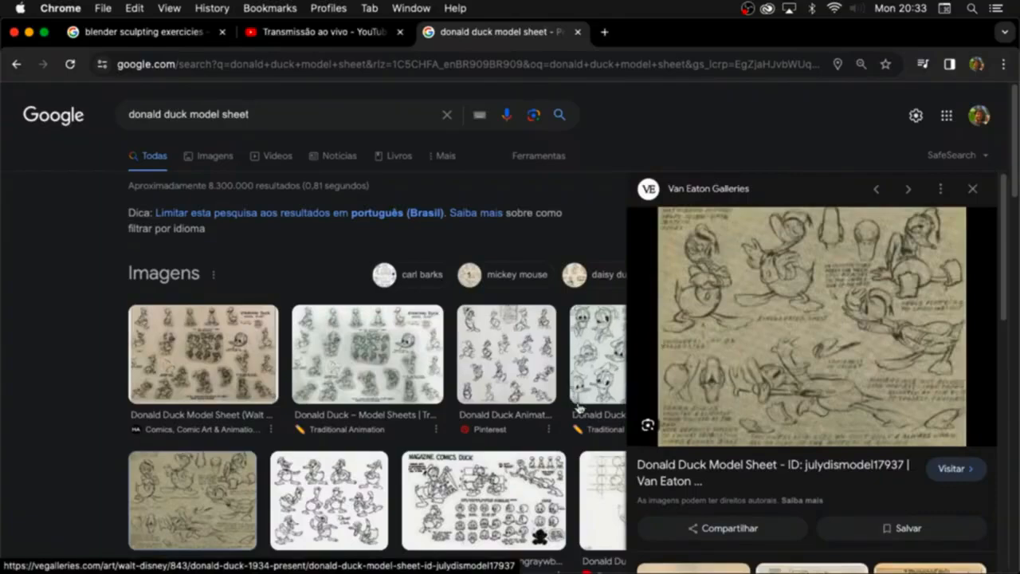
pyautogui.click(335, 504)
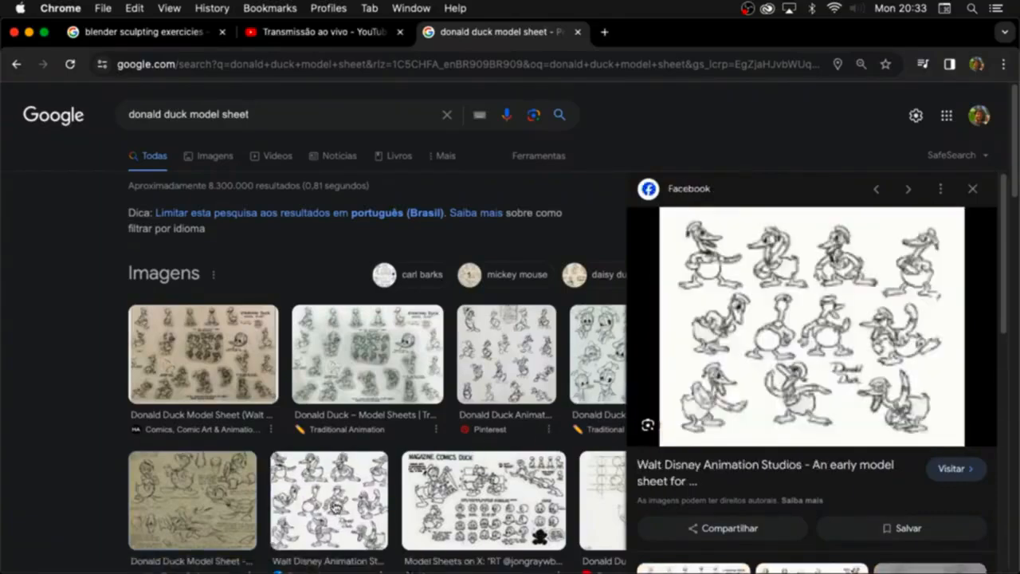
pyautogui.click(605, 359)
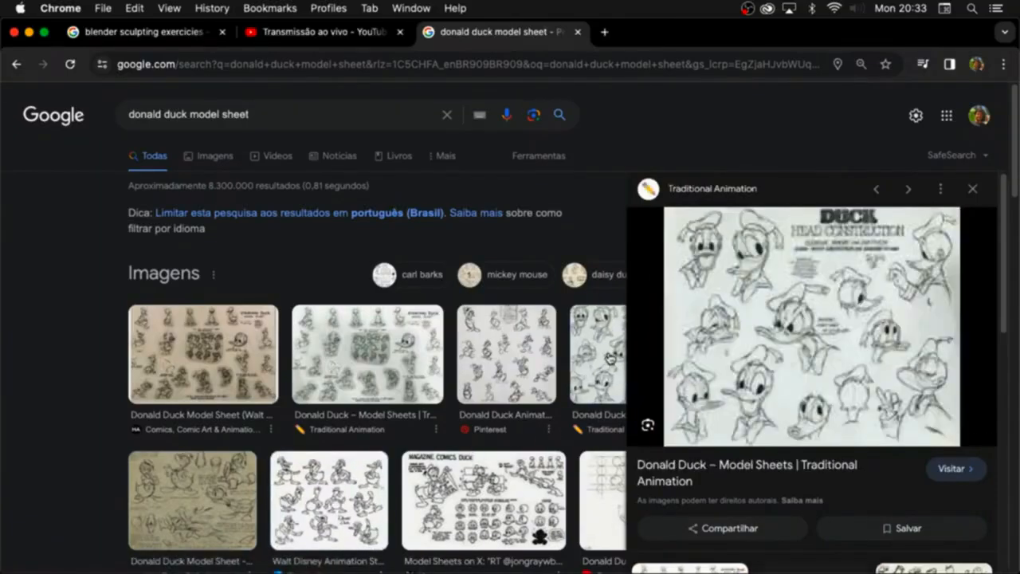
pyautogui.click(367, 354)
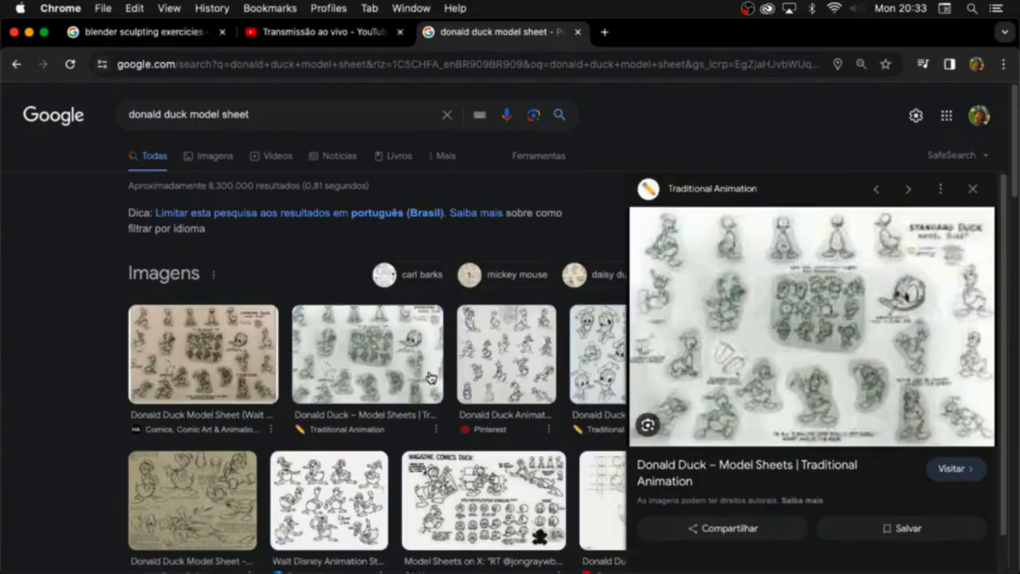
pyautogui.moveTo(1008, 285); pyautogui.dragTo(1006, 191)
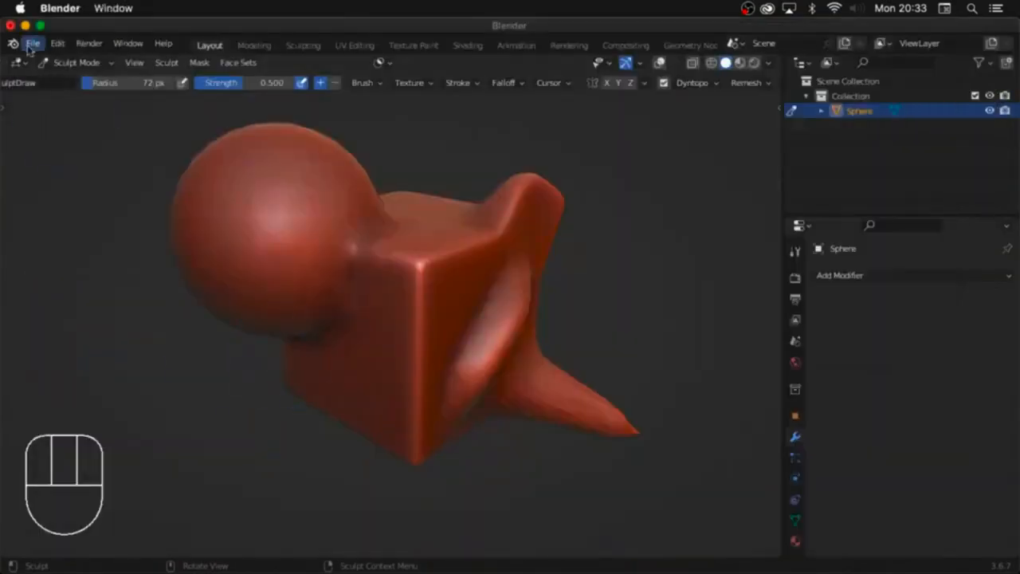
# Step: Switch to Blender, start a new file and delete all of its default objects
pyautogui.click(32, 43)
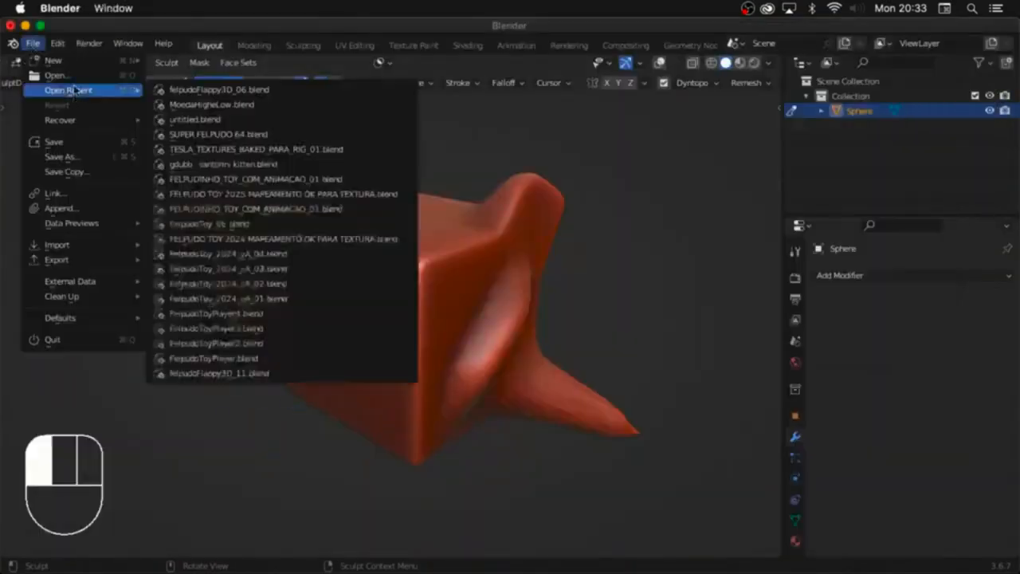
pyautogui.moveTo(68, 59)
pyautogui.click(183, 59)
pyautogui.click(469, 330)
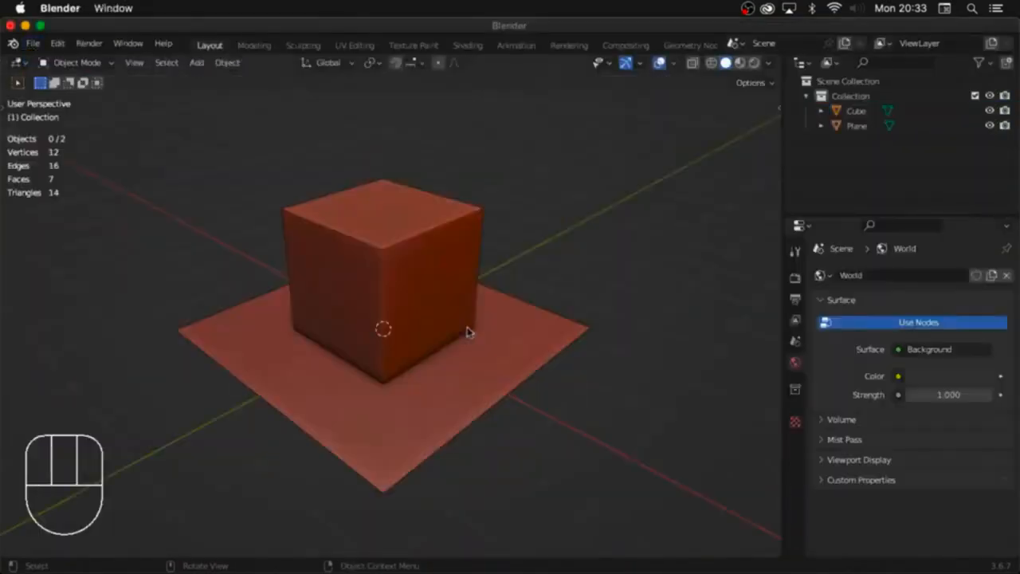
pyautogui.press('a')
pyautogui.press('x')
pyautogui.click(518, 398)
# Step: Add a cube with a level 2 subdivision surface and smooth shading
pyautogui.hotkey('shift', 'a')
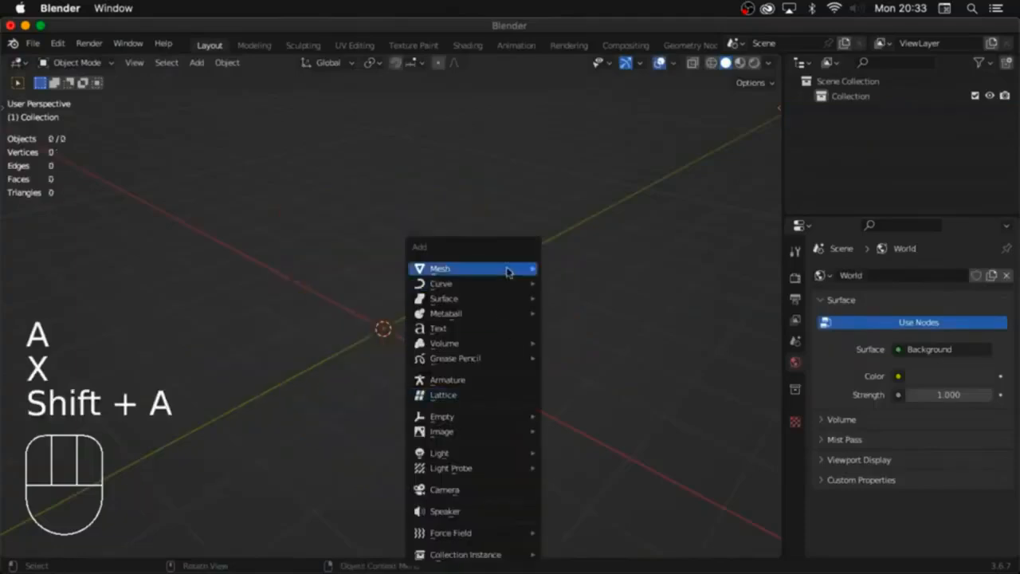
pyautogui.moveTo(510, 271)
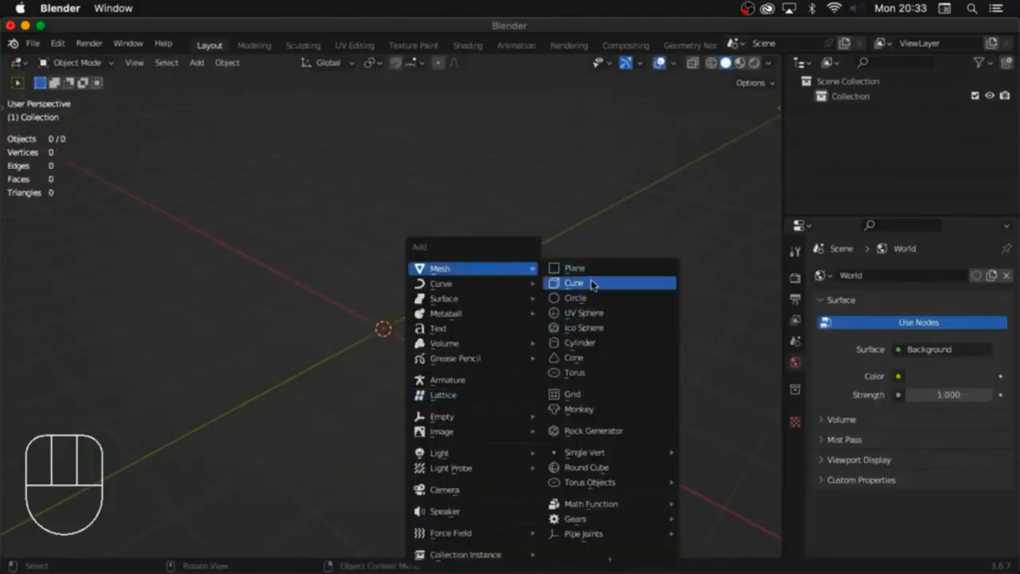
pyautogui.click(589, 283)
pyautogui.moveTo(505, 334); pyautogui.dragTo(423, 279, button='middle')
pyautogui.press('super+2')
pyautogui.rightClick(435, 280)
pyautogui.click(433, 273)
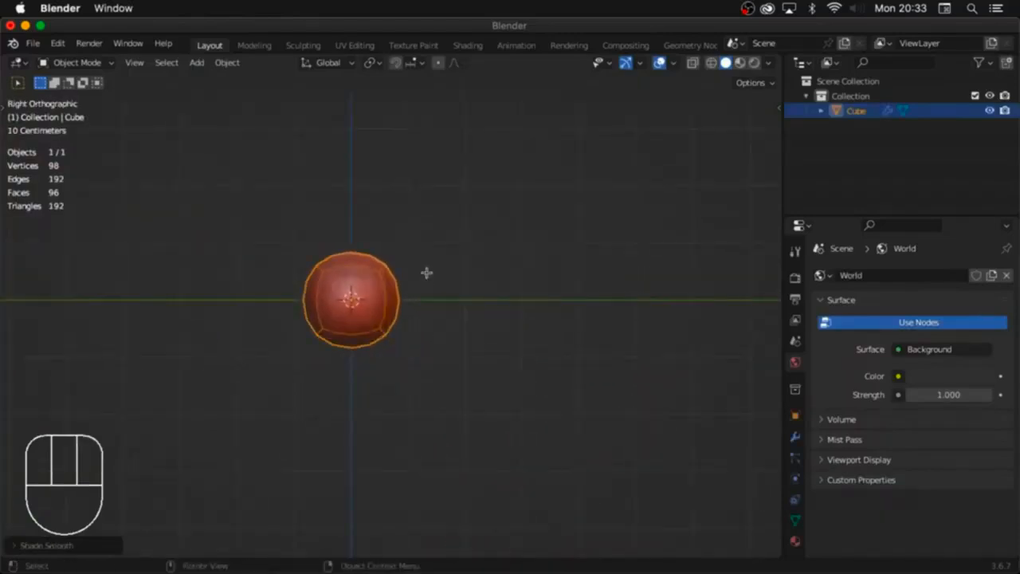
# Step: Move the cube's whole mesh up along Z in Edit Mode until its base sits near the origin
pyautogui.press('Tab')
pyautogui.press('g')
pyautogui.press('z')
pyautogui.click(433, 222)
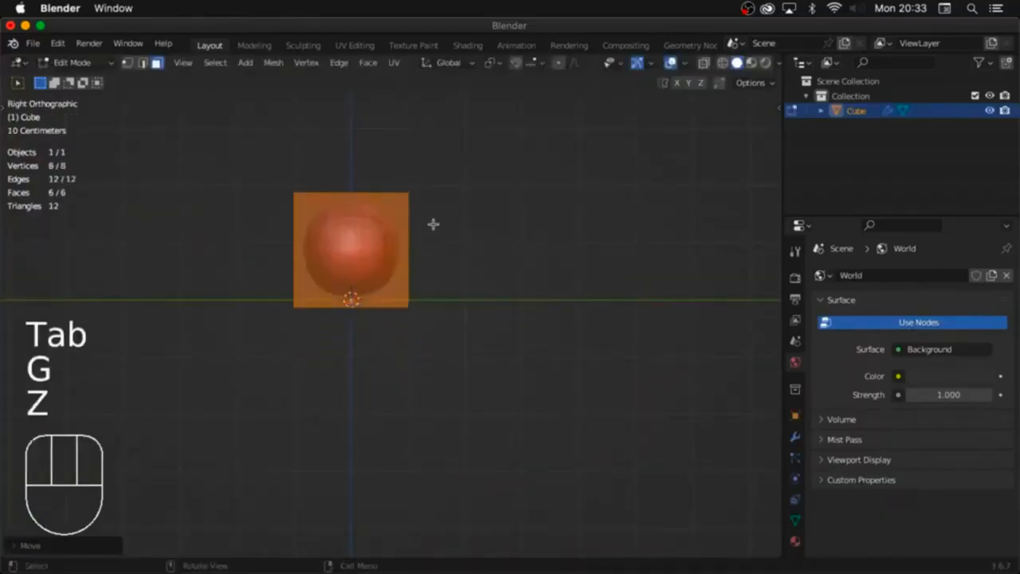
# Step: Select the cube's top vertices through the mesh and scale them inward to taper the shape
pyautogui.press('1')
pyautogui.hotkey('alt', 'z')
pyautogui.moveTo(433, 165); pyautogui.dragTo(242, 193)
pyautogui.press('s')
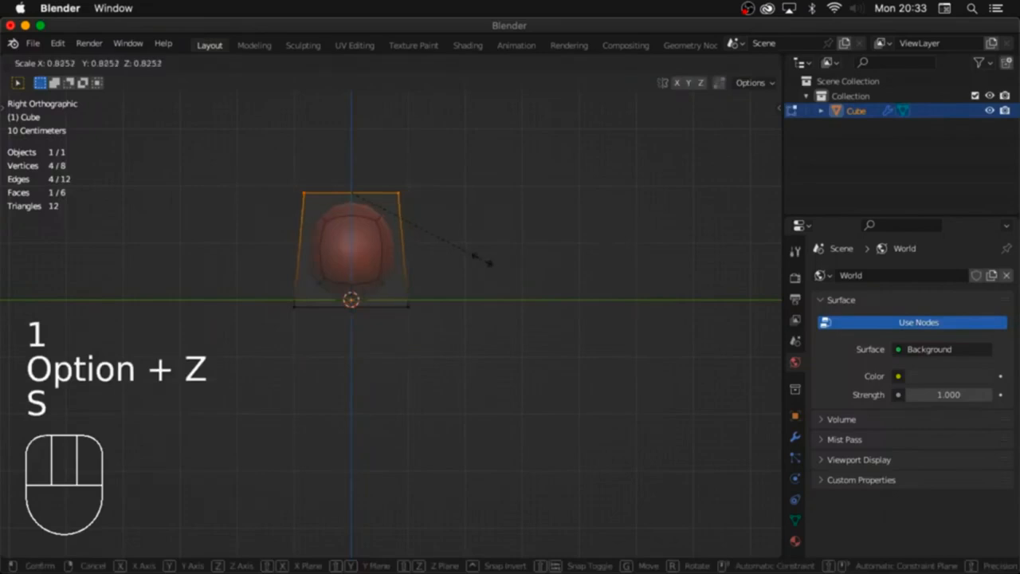
pyautogui.click(438, 251)
# Step: Add a centred horizontal loop cut around the tapered cube and scale the loop outward
pyautogui.press('super+r')
pyautogui.click(388, 250)
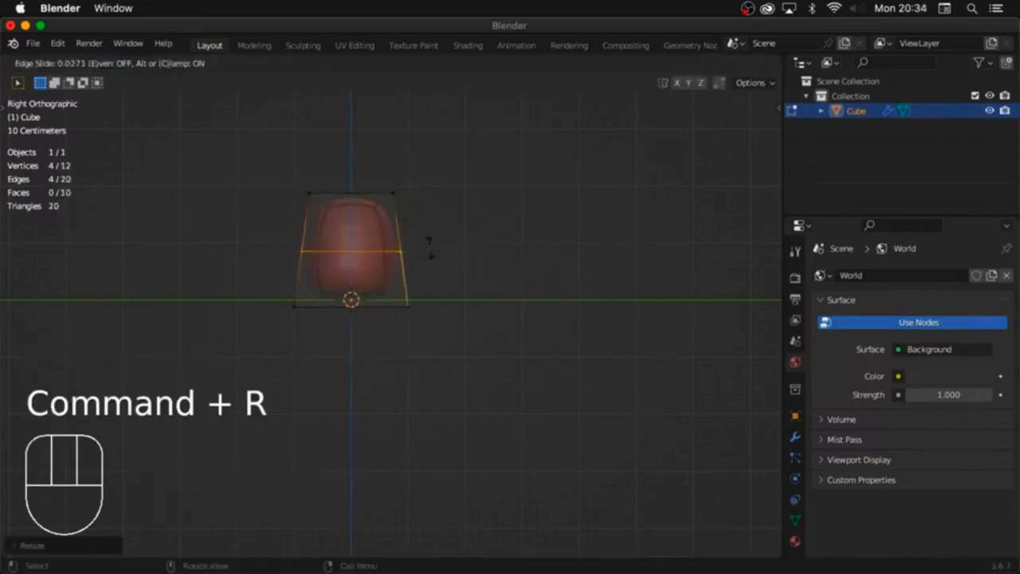
pyautogui.press('Escape')
pyautogui.press('s')
pyautogui.click(468, 252)
pyautogui.moveTo(468, 253); pyautogui.dragTo(551, 295, button='middle')
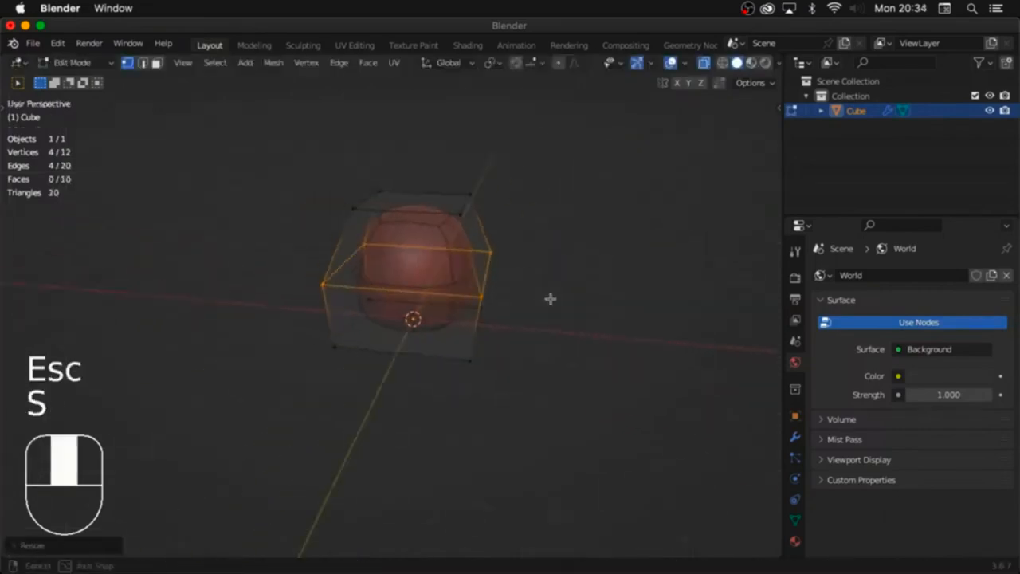
# Step: Turn off X-ray display and disable Optimal Display in the Subdivision modifier
pyautogui.hotkey('alt', 'z')
pyautogui.click(795, 437)
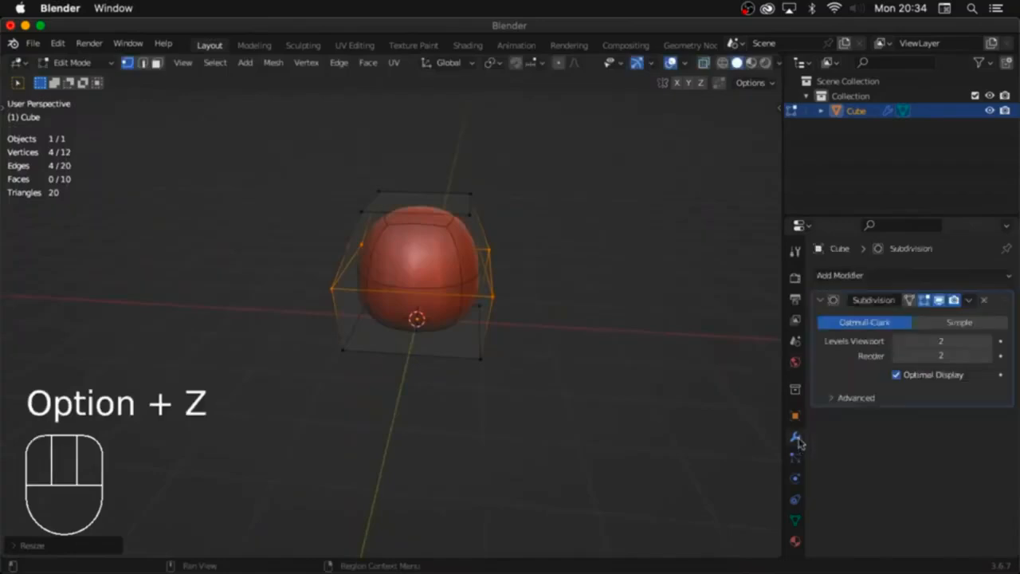
pyautogui.click(896, 376)
pyautogui.moveTo(476, 364); pyautogui.dragTo(447, 343, button='middle')
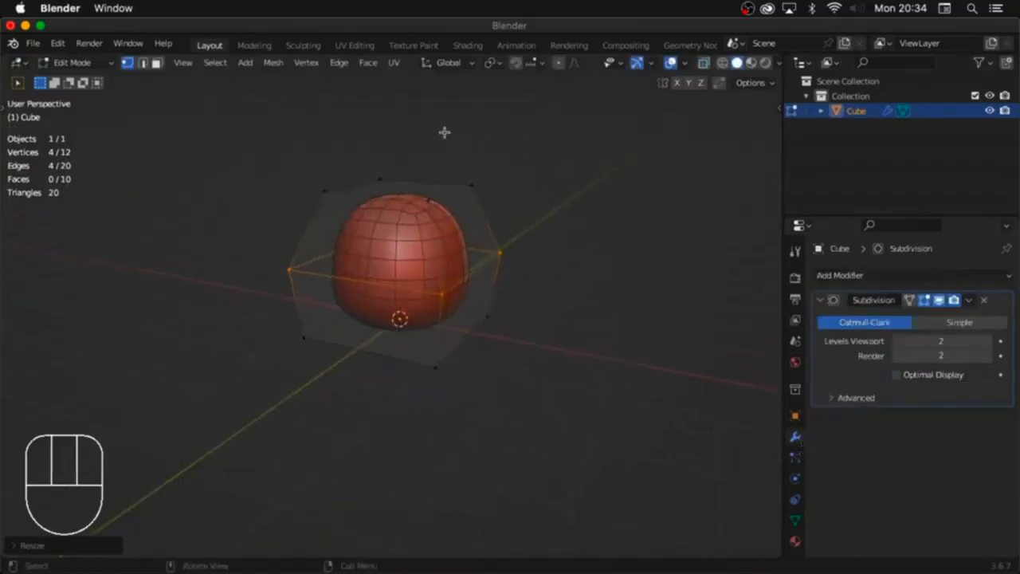
# Step: Select the top face of the body cube and scale it inward to narrow the top into an egg shape
pyautogui.press('3')
pyautogui.press('s')
pyautogui.press('s')
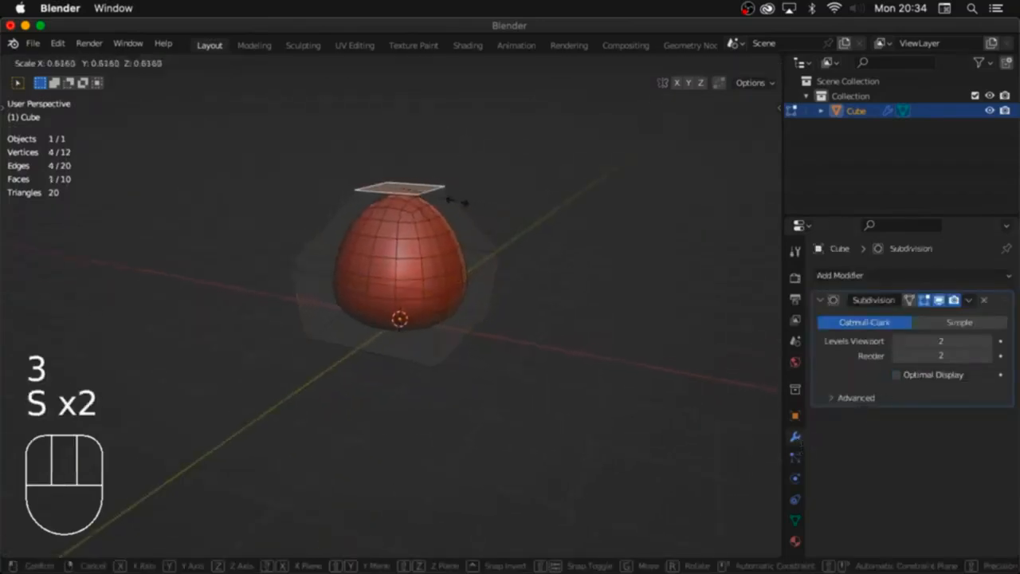
pyautogui.click(465, 204)
pyautogui.keyDown('alt'); pyautogui.moveTo(464, 203); pyautogui.dragTo(518, 264, button='middle'); pyautogui.keyUp('alt')
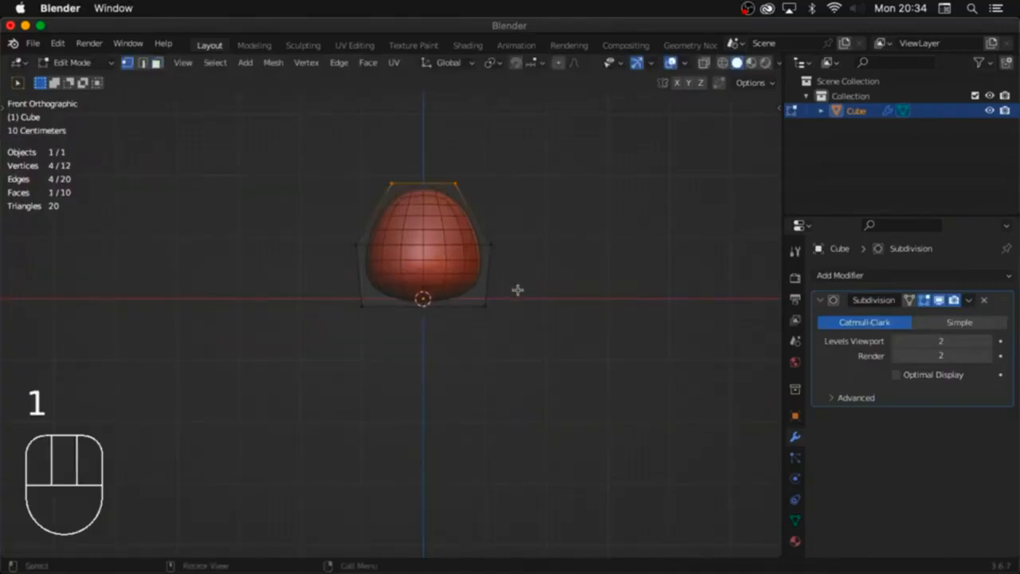
# Step: Move the whole body mesh up along Z so its base rests near the origin, and leave Edit Mode
pyautogui.press('a')
pyautogui.press('g')
pyautogui.click(520, 284)
pyautogui.press('Tab')
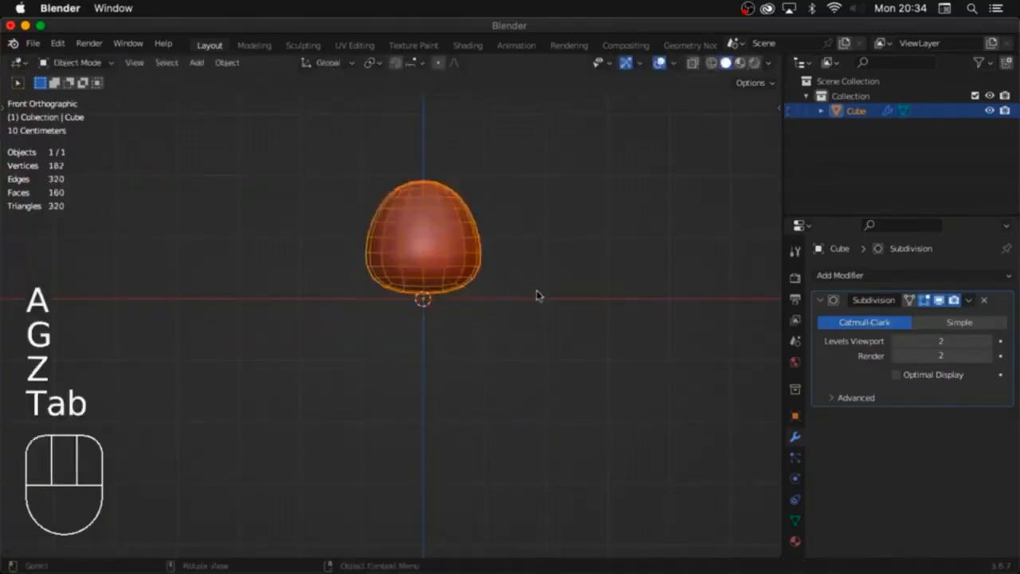
# Step: Add an eight-sided cylinder mesh at the origin for the leg and enter Edit Mode on it
pyautogui.hotkey('shift', 'a')
pyautogui.moveTo(535, 271)
pyautogui.click(641, 342)
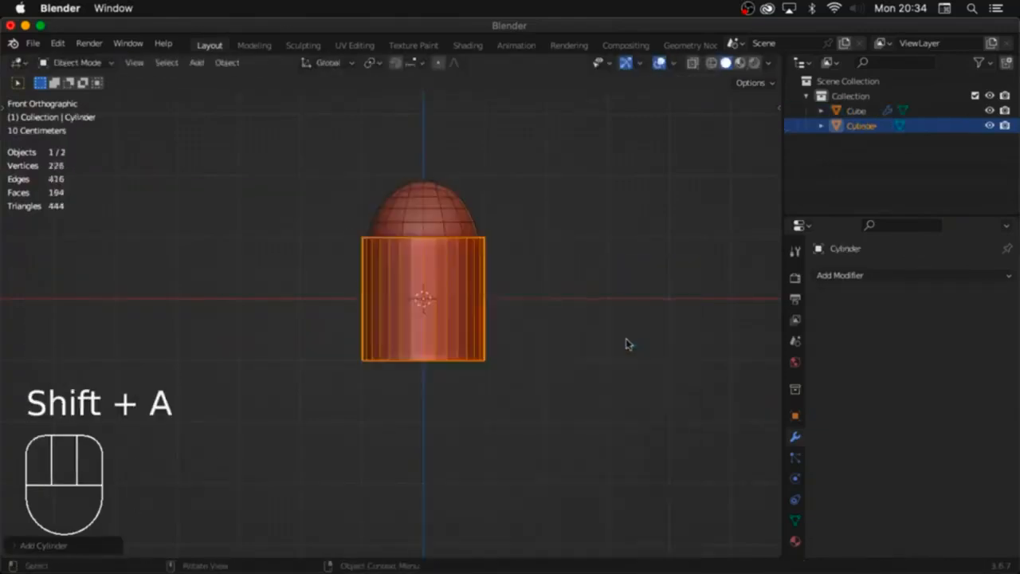
pyautogui.click(52, 545)
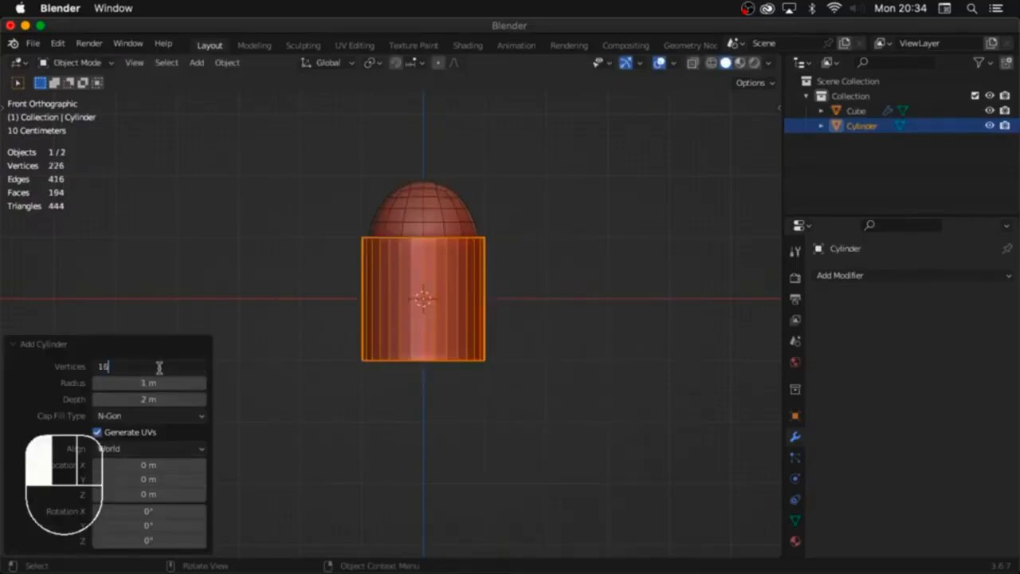
pyautogui.press('Tab')
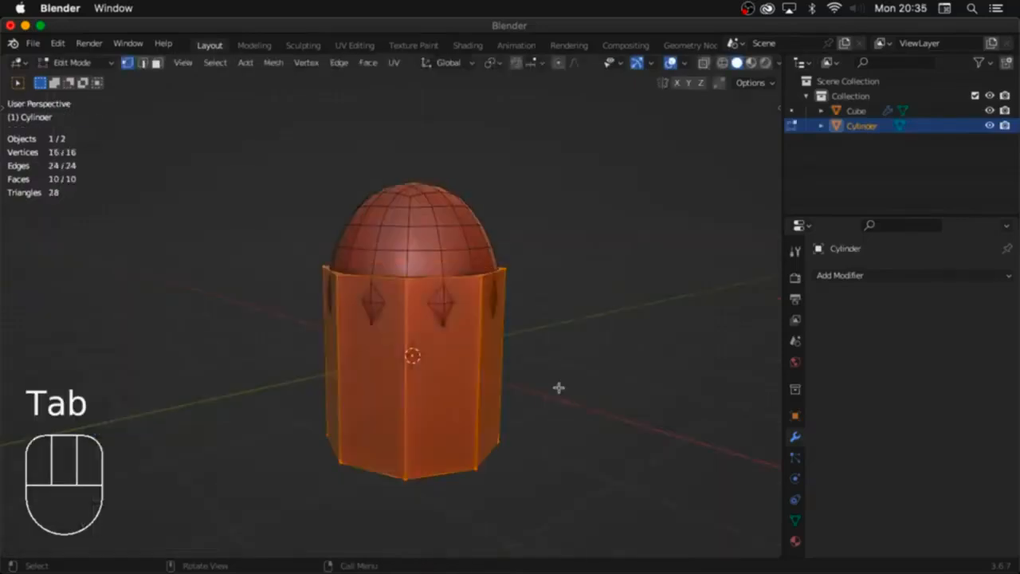
# Step: Scale the cylinder's mesh down to 0.230 and stretch it along Z into a thin leg, returning to Object Mode
pyautogui.press('s')
pyautogui.click(446, 363)
pyautogui.press('s')
pyautogui.press('z')
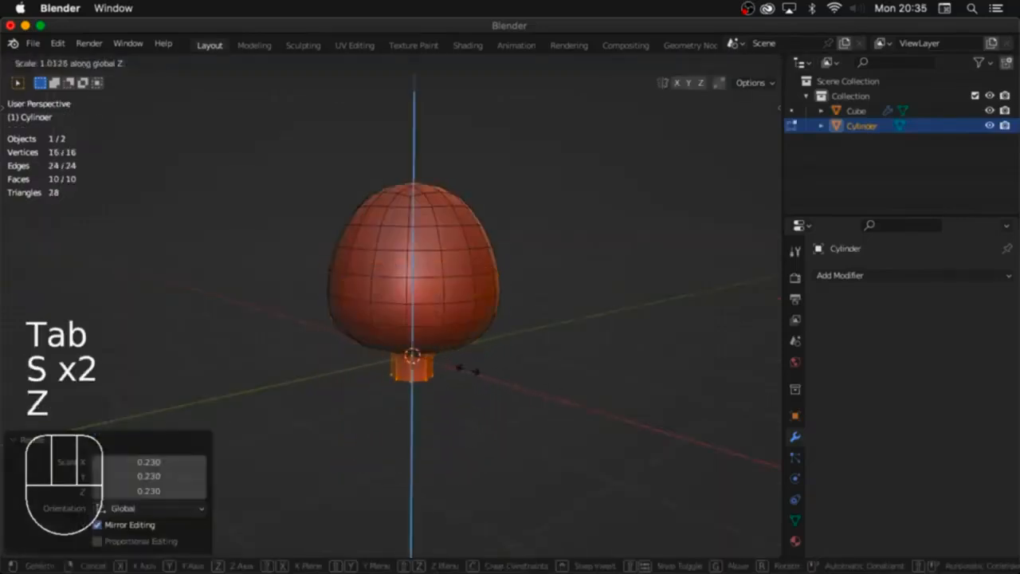
pyautogui.click(464, 346)
pyautogui.press('Tab')
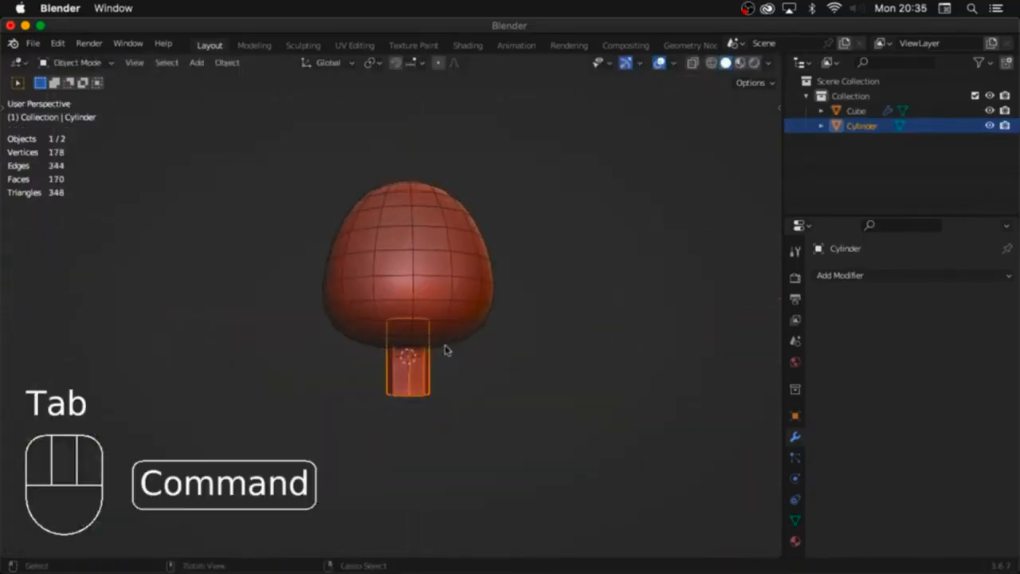
# Step: Give the leg cylinder a Subdivision modifier with viewport level 1 and shade it smooth
pyautogui.press('super+2')
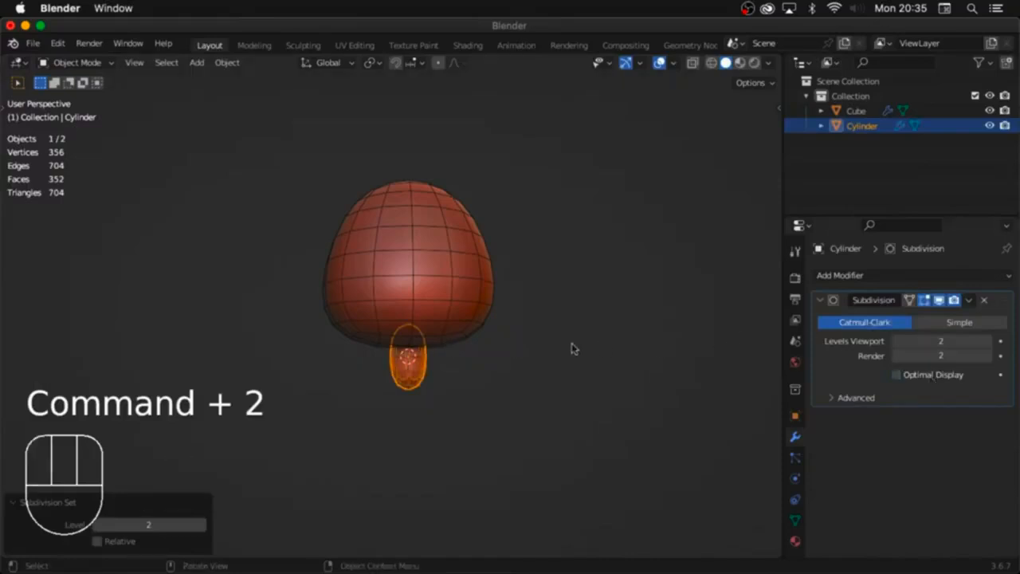
pyautogui.rightClick(585, 313)
pyautogui.click(578, 283)
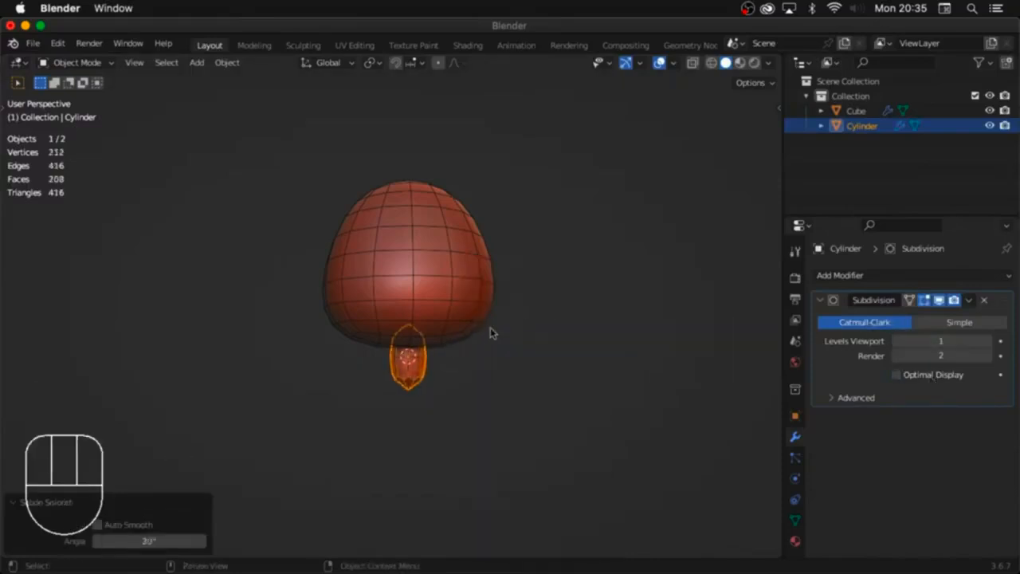
# Step: Add supporting loop cuts near the leg's lower and upper ends, adjusting the upper loop along Z with X-ray on
pyautogui.press('Tab')
pyautogui.press('super+r')
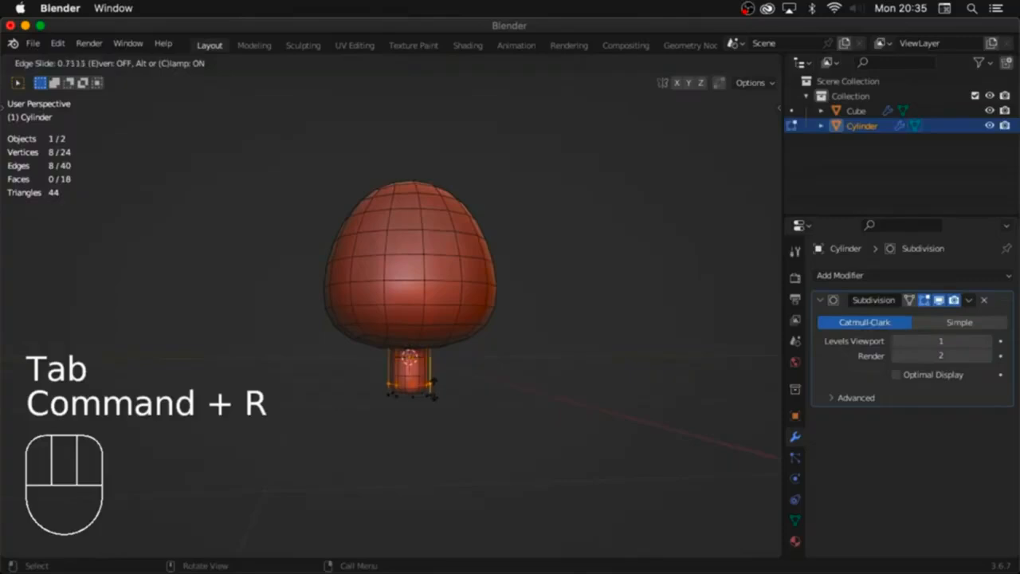
pyautogui.click(435, 396)
pyautogui.click(439, 350)
pyautogui.hotkey('alt', 'z')
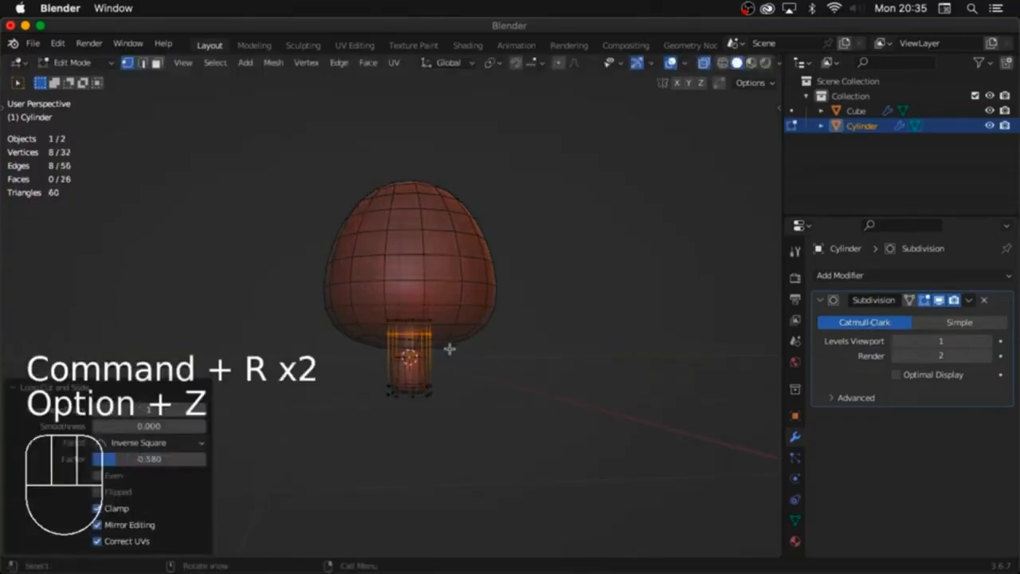
pyautogui.press('g')
pyautogui.press('z')
pyautogui.click(448, 344)
# Step: Thin the whole leg mesh in X and Y, and move it off-centre along Y and down beneath the body
pyautogui.press('a')
pyautogui.keyDown('alt'); pyautogui.moveTo(448, 345); pyautogui.dragTo(451, 355, button='middle'); pyautogui.keyUp('alt')
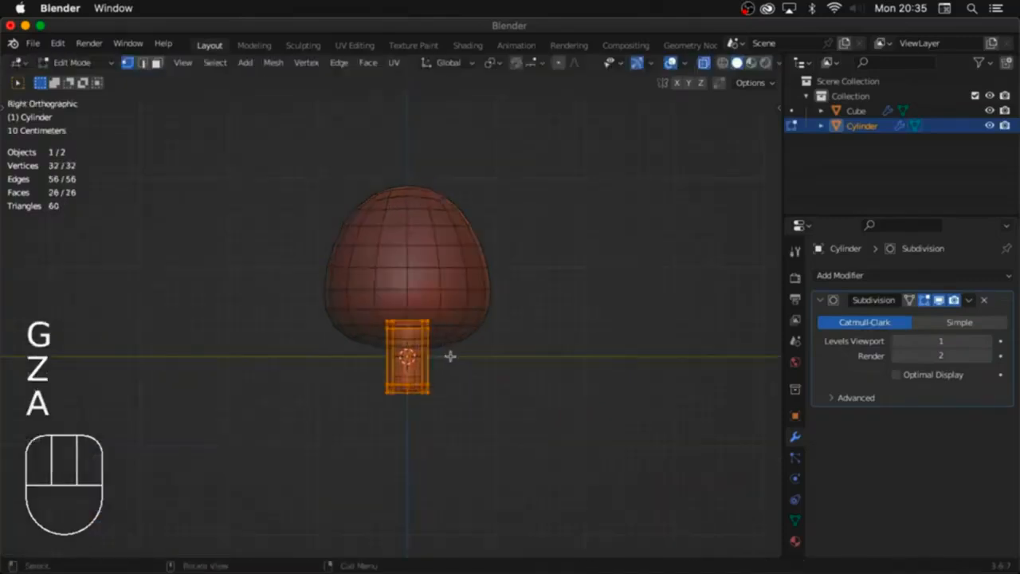
pyautogui.press('s')
pyautogui.hotkey('shift', 'z')
pyautogui.click(435, 356)
pyautogui.press('g')
pyautogui.click(499, 383)
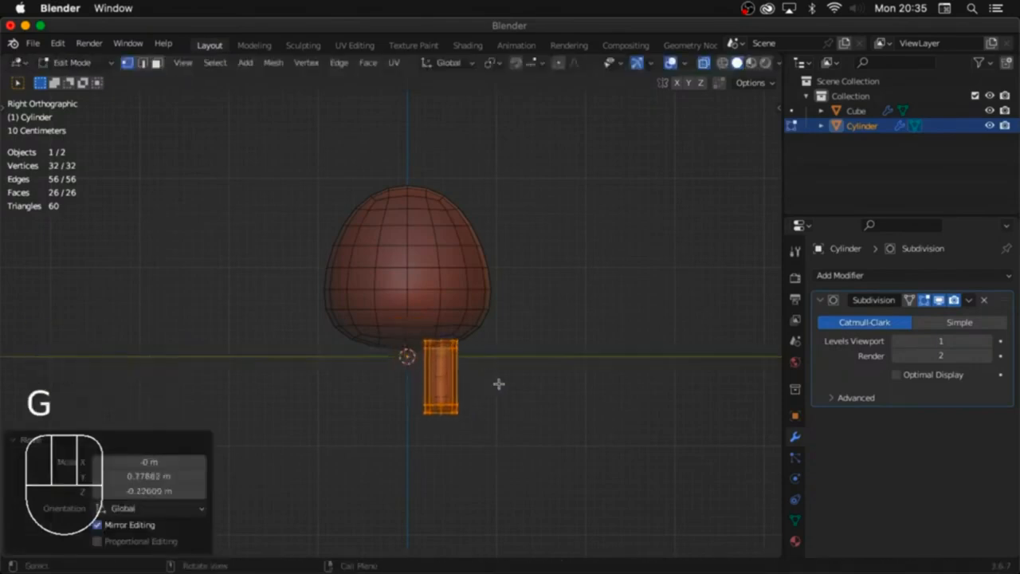
# Step: Add a new cube for the foot with a level 2 Subdivision modifier and enter Edit Mode on it
pyautogui.press('Tab')
pyautogui.hotkey('shift', 'a')
pyautogui.click(490, 284)
pyautogui.press('super+1')
pyautogui.press('super+2')
pyautogui.press('Tab')
# Step: Scale the foot cube down, place it at the leg's lower end, and lengthen it along X
pyautogui.press('s')
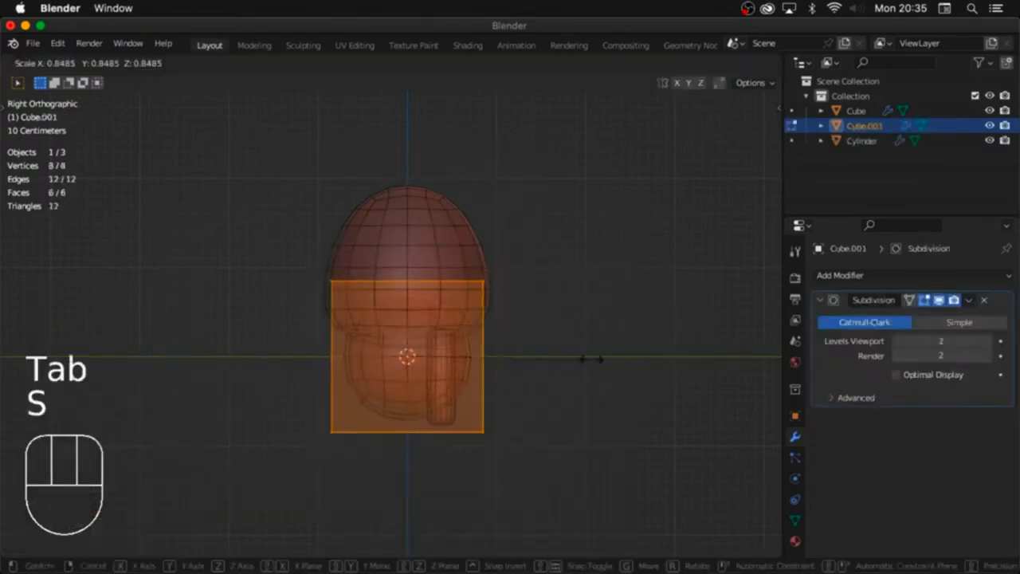
pyautogui.click(587, 358)
pyautogui.press('g')
pyautogui.click(530, 439)
pyautogui.click(497, 440)
pyautogui.press('s')
pyautogui.press('x')
pyautogui.press('g')
pyautogui.press('y')
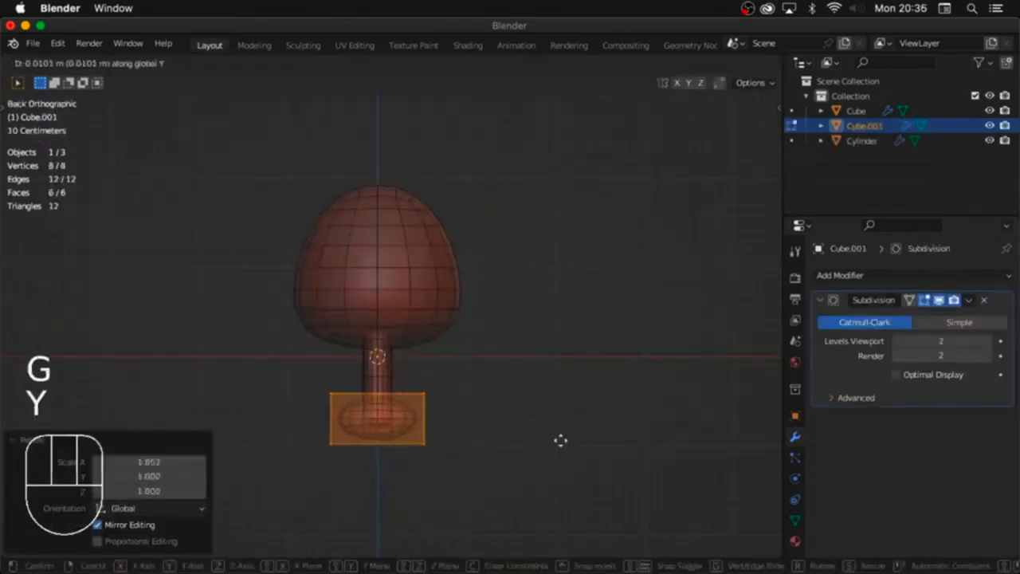
# Step: Add a horizontal loop cut near the foot's base and move the foot's lower section up about 0.05 m
pyautogui.press('super+r')
pyautogui.hotkey('alt', 'z')
pyautogui.press('KP_Decimal')
pyautogui.press('g')
pyautogui.press('z')
pyautogui.press('Escape')
pyautogui.hotkey('alt', 'z')
pyautogui.press('g')
pyautogui.press('z')
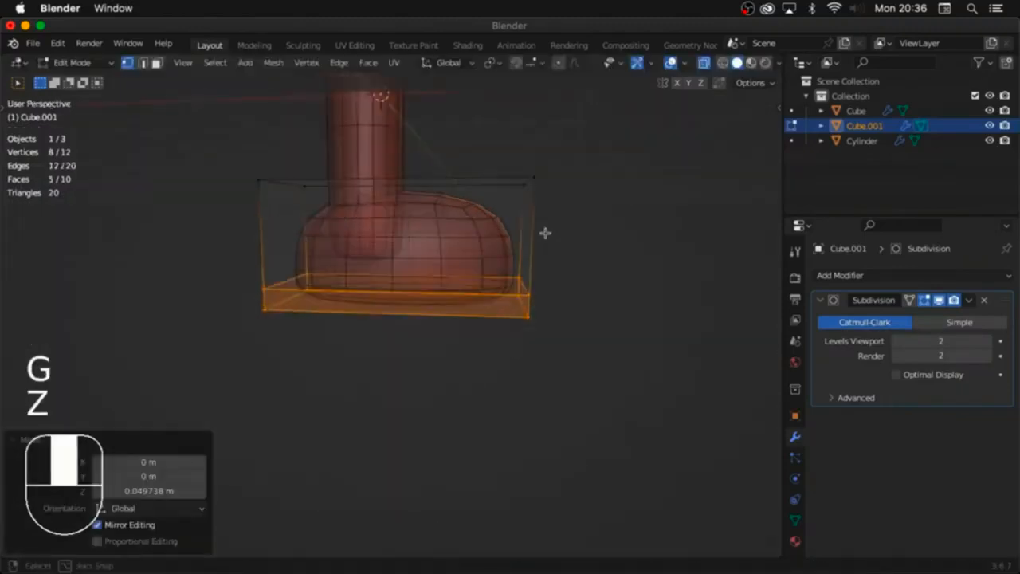
# Step: Add a vertical loop cut across the middle of the foot and move the heel's upper vertices inward and down
pyautogui.press('super+r')
pyautogui.press('1')
pyautogui.moveTo(246, 152); pyautogui.dragTo(317, 221)
pyautogui.press('g')
pyautogui.click(571, 156)
# Step: Adjust the foot's toe end along X and reposition its upper toe vertices to refine the side profile
pyautogui.moveTo(486, 152); pyautogui.dragTo(582, 342)
pyautogui.press('g')
pyautogui.press('y')
pyautogui.press('Escape')
pyautogui.press('g')
pyautogui.press('x')
pyautogui.click(667, 364)
pyautogui.moveTo(518, 151); pyautogui.dragTo(590, 211)
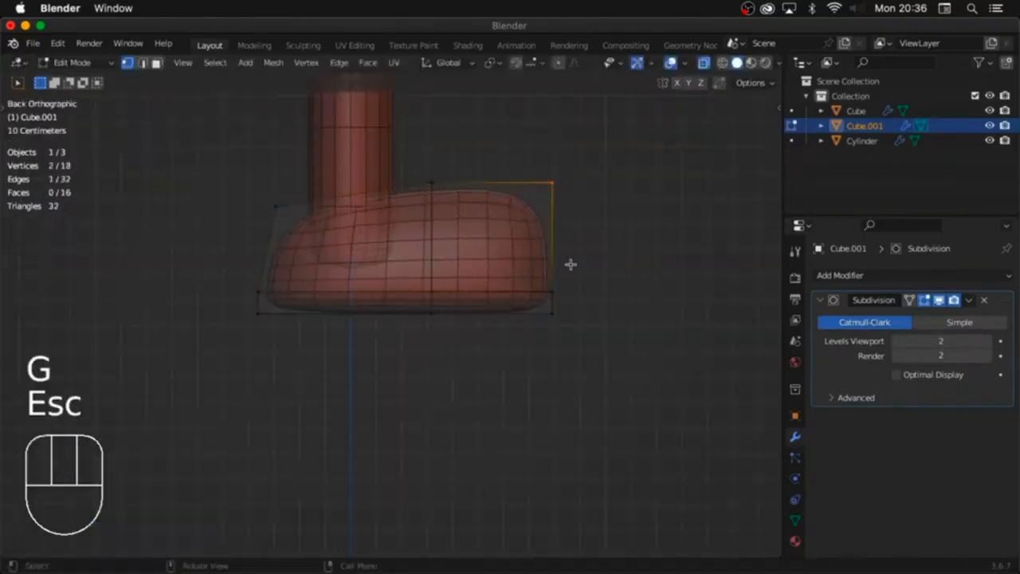
pyautogui.press('g')
pyautogui.moveTo(572, 267); pyautogui.dragTo(580, 324, button='middle')
# Step: Widen the front half of the foot along Y, and leave Edit Mode with X-ray turned off
pyautogui.moveTo(403, 131); pyautogui.dragTo(610, 355)
pyautogui.press('s')
pyautogui.press('y')
pyautogui.click(717, 488)
pyautogui.hotkey('alt', 'z')
pyautogui.press('Tab')
# Step: Try to mirror the foot along the Y axis after applying all transforms to the leg and foot
pyautogui.moveTo(462, 254); pyautogui.dragTo(389, 320)
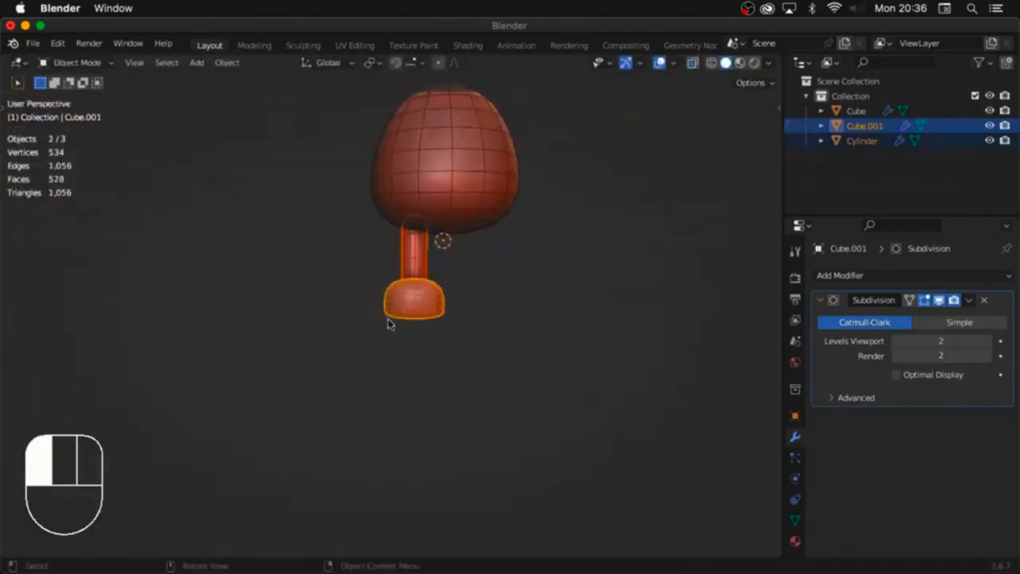
pyautogui.click(843, 276)
pyautogui.click(746, 448)
pyautogui.press('super+a')
pyautogui.click(409, 155)
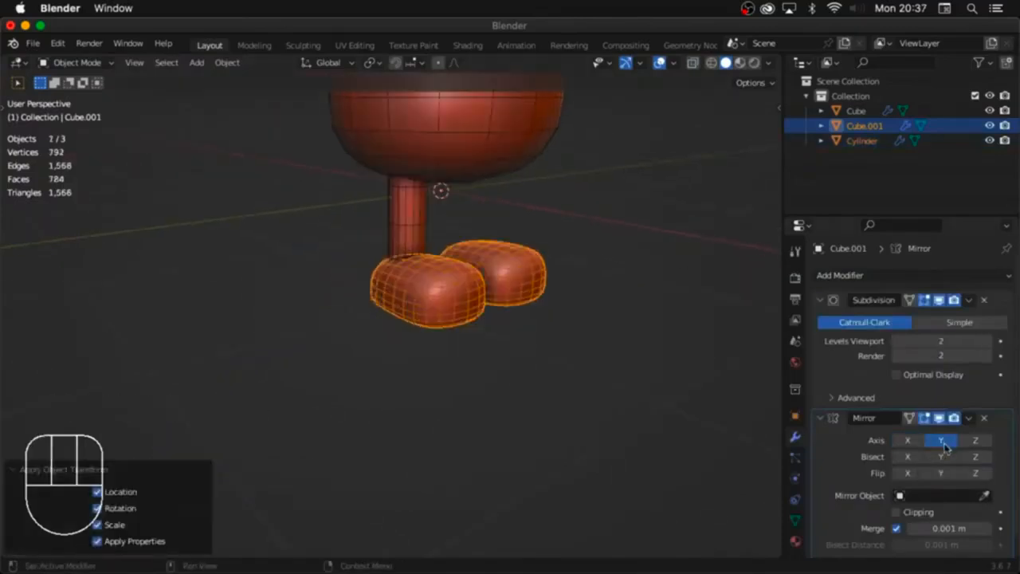
pyautogui.click(944, 444)
pyautogui.click(945, 444)
pyautogui.press('super+z')
# Step: Rotate the foot 90° around the Z axis
pyautogui.press('r')
pyautogui.press('z')
pyautogui.press('9')
pyautogui.press('0')
pyautogui.press('Return')
pyautogui.moveTo(485, 255); pyautogui.dragTo(405, 323, button='middle')
# Step: Select the leg cylinder and rotate it 90° around Z to line up with the foot
pyautogui.click(416, 275)
pyautogui.moveTo(422, 283); pyautogui.dragTo(559, 369, button='middle')
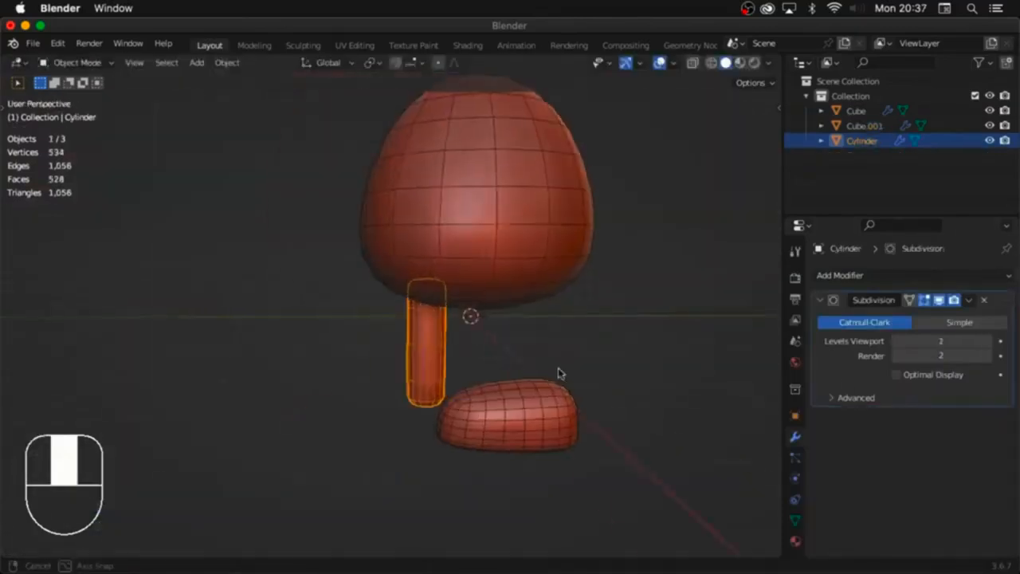
pyautogui.press('r')
pyautogui.press('z')
pyautogui.press('9')
pyautogui.press('0')
pyautogui.press('Return')
# Step: Apply all transforms to the leg and foot, and mirror both along the X axis to make a pair
pyautogui.press('KP_1')
pyautogui.moveTo(551, 363); pyautogui.dragTo(88, 105)
pyautogui.click(362, 399)
pyautogui.press('super+a')
pyautogui.click(601, 430)
pyautogui.click(347, 339)
pyautogui.click(901, 341)
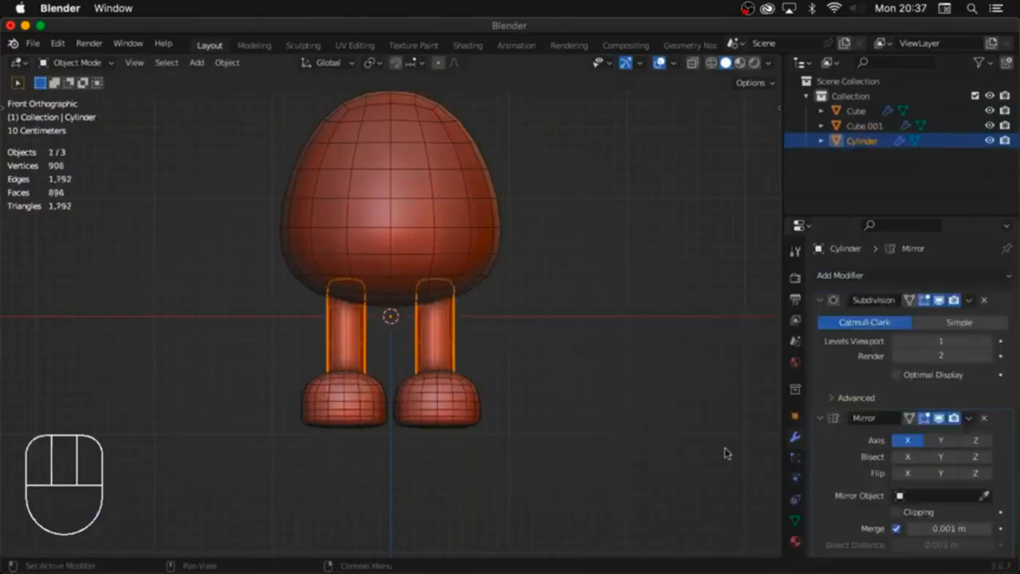
# Step: Scale the whole body mesh horizontally to about 0.81 in Edit Mode, keeping its Z height
pyautogui.moveTo(724, 451); pyautogui.dragTo(519, 289, button='middle')
pyautogui.press('Tab')
pyautogui.press('s')
pyautogui.hotkey('shift', 'z')
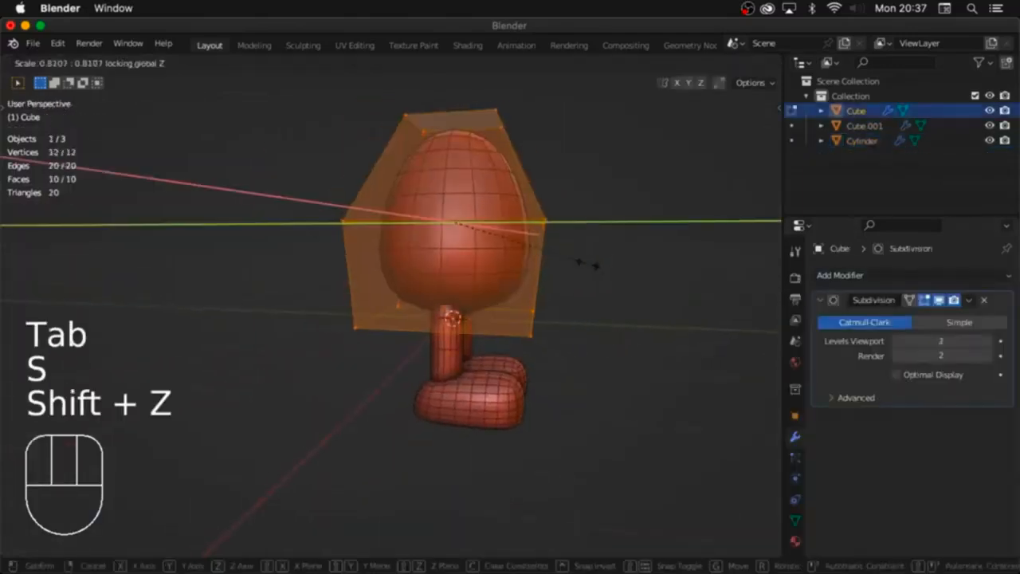
pyautogui.click(587, 264)
pyautogui.press('Tab')
# Step: Add another cube for the neck with a level 2 Subdivision modifier and smooth shading
pyautogui.hotkey('shift', 'a')
pyautogui.press('super+2')
pyautogui.rightClick(469, 287)
pyautogui.click(469, 287)
# Step: Raise the neck cube's mesh along Z to the top of the body and scale it to 0.318
pyautogui.press('Tab')
pyautogui.press('g')
pyautogui.press('z')
pyautogui.press('s')
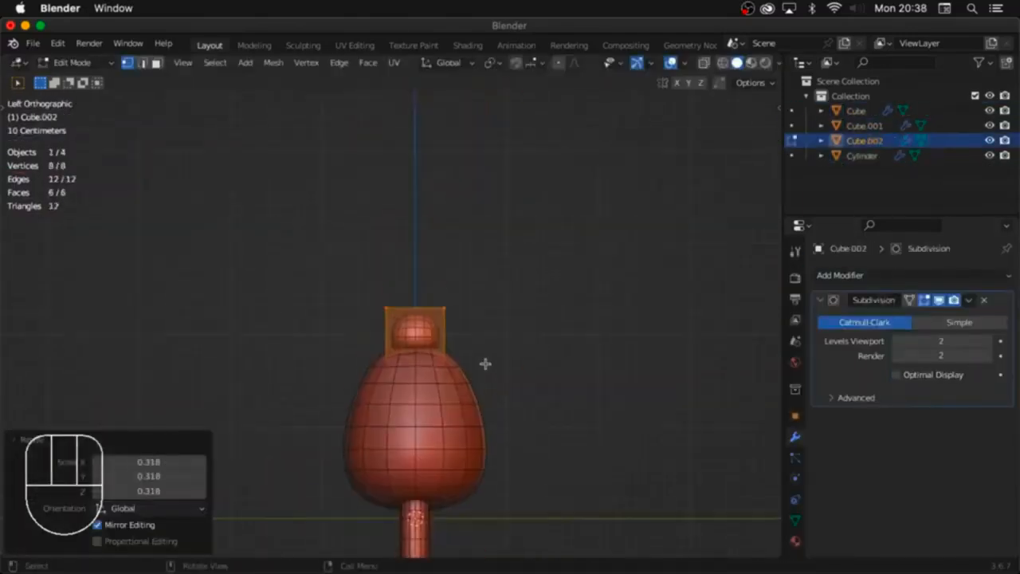
# Step: Duplicate the neck piece and place the copy above it along Z for the lower head
pyautogui.press('Tab')
pyautogui.hotkey('shift', 'd')
pyautogui.press('z')
pyautogui.click(491, 328)
# Step: Enlarge the lower head's mesh, adjust its height along Z, and widen it along X by about 1.39
pyautogui.press('Tab')
pyautogui.press('s')
pyautogui.press('s')
pyautogui.press('z')
pyautogui.moveTo(404, 346); pyautogui.dragTo(449, 330, button='middle')
pyautogui.press('KP_1')
pyautogui.press('s')
pyautogui.press('x')
pyautogui.click(510, 359)
pyautogui.press('s')
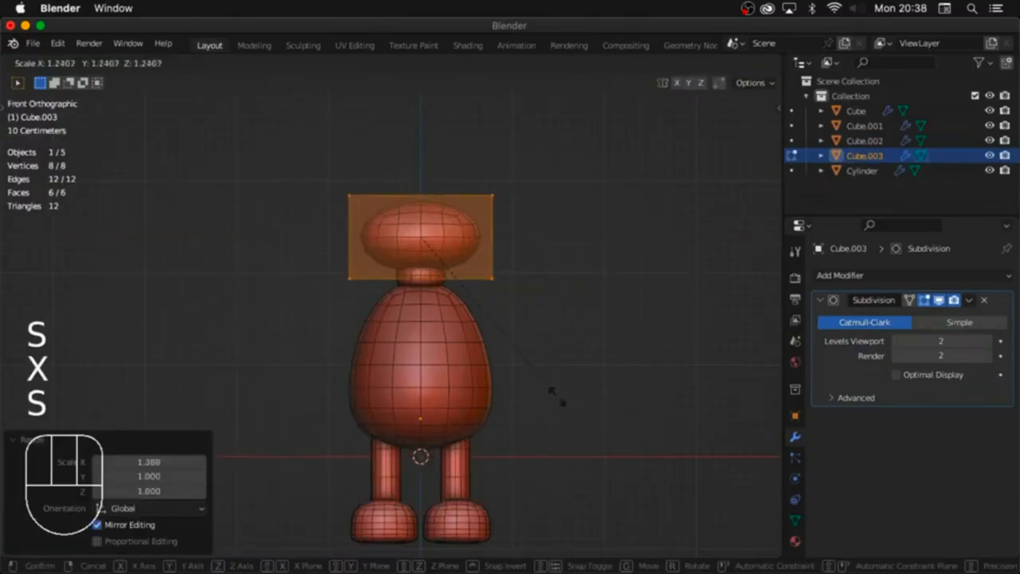
# Step: Duplicate the lower head and move the copy up along Z for the upper head
pyautogui.press('Tab')
pyautogui.hotkey('shift', 'd')
pyautogui.hotkey('shift', 'z')
pyautogui.press('Escape')
pyautogui.press('g')
pyautogui.press('z')
pyautogui.click(434, 251)
# Step: Scale the upper head's mesh in Edit Mode into a narrower, rounder dome overlapping the lower head
pyautogui.press('Tab')
pyautogui.press('s')
pyautogui.press('s')
pyautogui.press('z')
pyautogui.click(661, 291)
pyautogui.press('s')
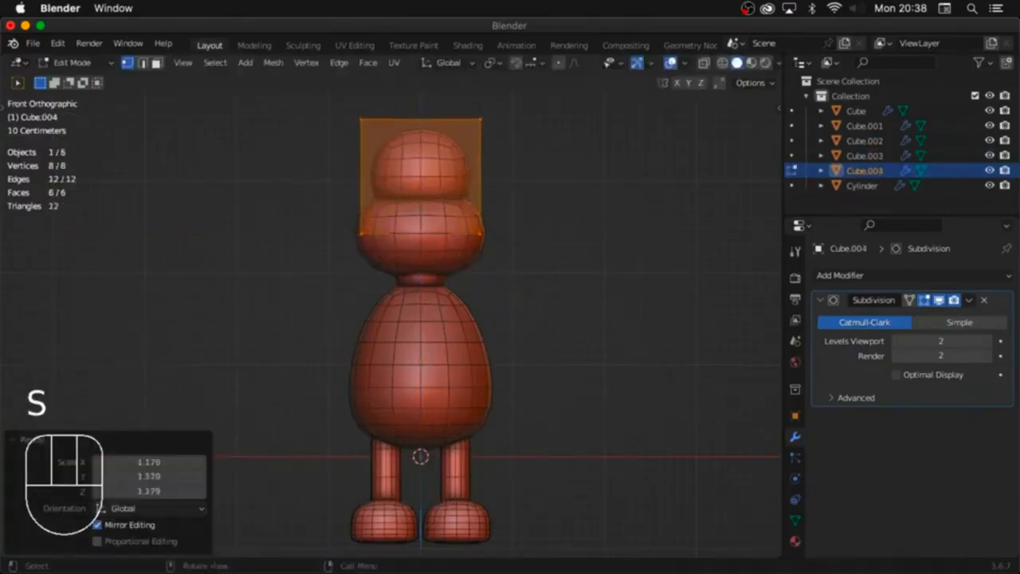
# Step: Adjust the upper head's size and change its depth along Y to fit the side profile
pyautogui.press('s')
pyautogui.press('ctrl+KP_3')
pyautogui.press('s')
pyautogui.press('y')
pyautogui.press('Tab')
# Step: Scale the lower head's mesh in Edit Mode and shift it along Y beneath the upper head
pyautogui.click(434, 251)
pyautogui.press('Tab')
pyautogui.press('s')
pyautogui.press('g')
pyautogui.press('y')
pyautogui.press('Tab')
# Step: Select both head pieces together and scale them up by about 1.2
pyautogui.moveTo(677, 390); pyautogui.dragTo(599, 407, button='middle')
pyautogui.keyDown('shift'); pyautogui.click(421, 204); pyautogui.keyUp('shift')
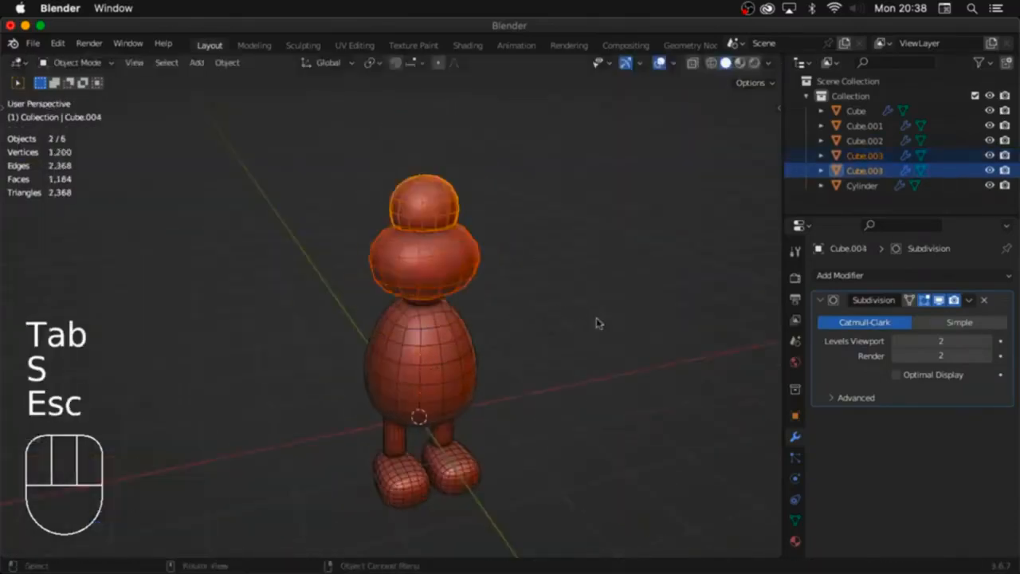
pyautogui.press('s')
pyautogui.rightClick(558, 337)
pyautogui.rightClick(558, 337)
pyautogui.click(629, 367)
pyautogui.press('s')
pyautogui.click(650, 363)
# Step: Raise both head pieces along Z above the neck and shrink them slightly
pyautogui.press('KP_1')
pyautogui.press('g')
pyautogui.press('z')
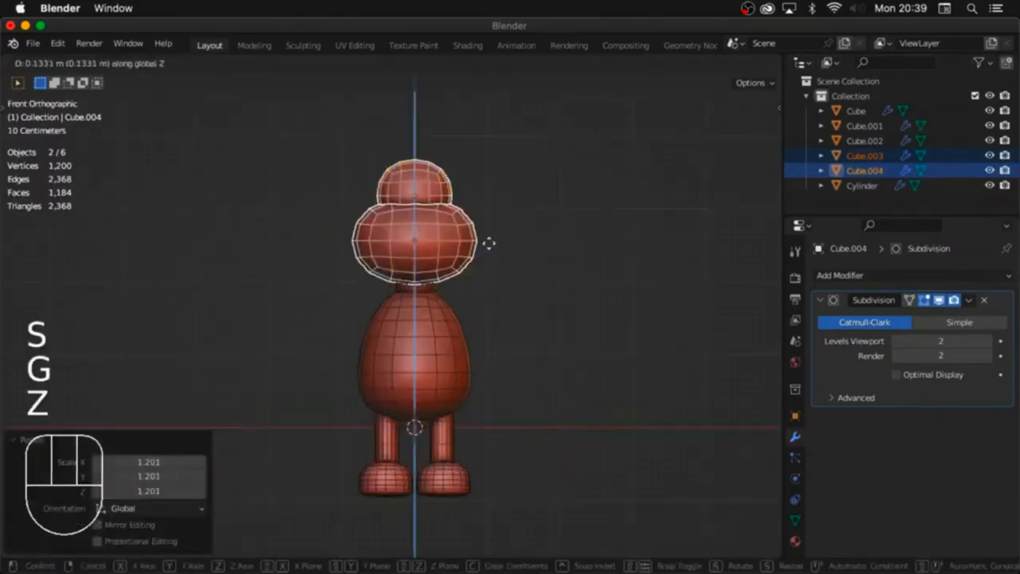
pyautogui.click(487, 236)
pyautogui.press('ctrl+KP_3')
pyautogui.press('s')
pyautogui.click(502, 389)
pyautogui.press('s')
# Step: Add a new cube with a level 2 Subdivision modifier and smooth shading
pyautogui.hotkey('shift', 'a')
pyautogui.click(554, 284)
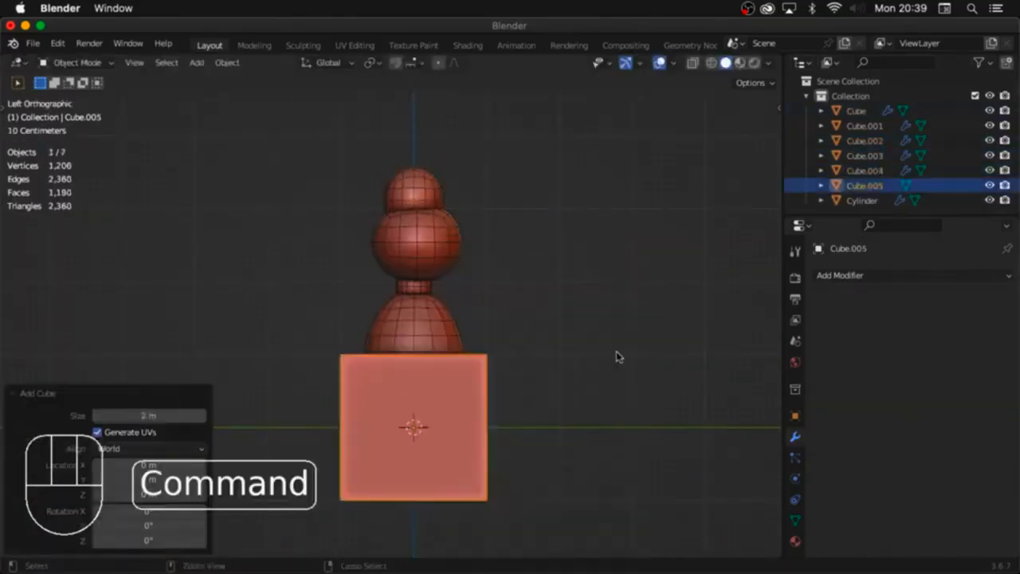
pyautogui.press('super+2')
pyautogui.rightClick(616, 351)
pyautogui.click(597, 283)
# Step: Add a loop cut across the new cube and taper its mesh, widening the lower two loops by about 1.58 in X and Y
pyautogui.press('Tab')
pyautogui.hotkey('ctrl', 'r')
pyautogui.click(478, 429)
pyautogui.press('Escape')
pyautogui.press('a')
pyautogui.press('s')
pyautogui.hotkey('shift', 'z')
pyautogui.click(471, 423)
pyautogui.hotkey('alt', 'z')
pyautogui.press('s')
pyautogui.press('s')
pyautogui.hotkey('shift', 'z')
pyautogui.click(522, 498)
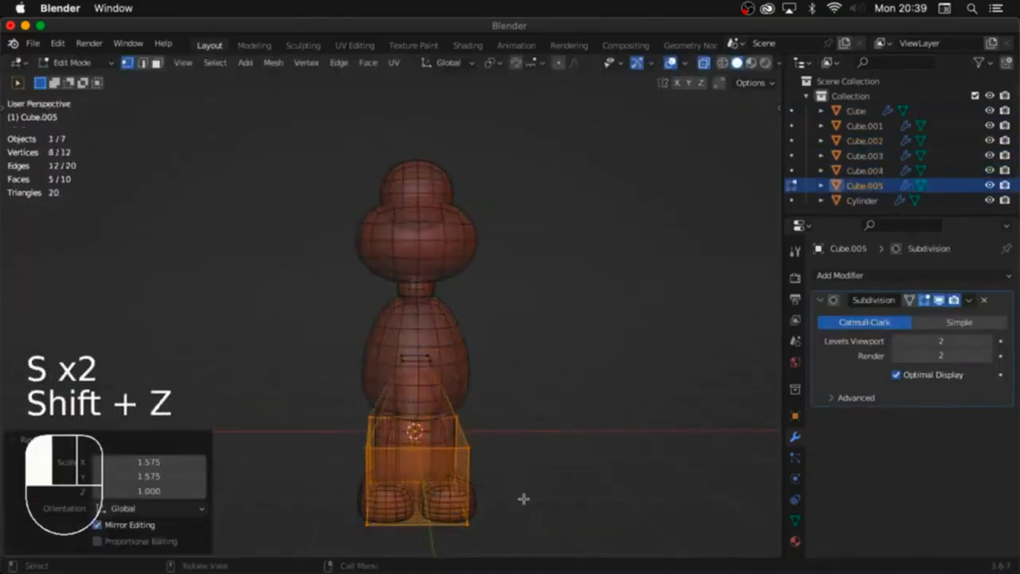
# Step: Scale the whole tapered shape down to a small teardrop between the legs
pyautogui.hotkey('alt', 'z')
pyautogui.press('Tab')
pyautogui.press('a')
pyautogui.press('s')
# Step: Set the teardrop's viewport subdivision level to 1 and copy that setting to the other selected objects
pyautogui.moveTo(367, 522); pyautogui.dragTo(333, 537)
pyautogui.click(897, 341)
pyautogui.rightClick(933, 343)
pyautogui.click(933, 452)
# Step: Set the viewport subdivision level back to 2 on the body, lower head and upper head
pyautogui.click(422, 351)
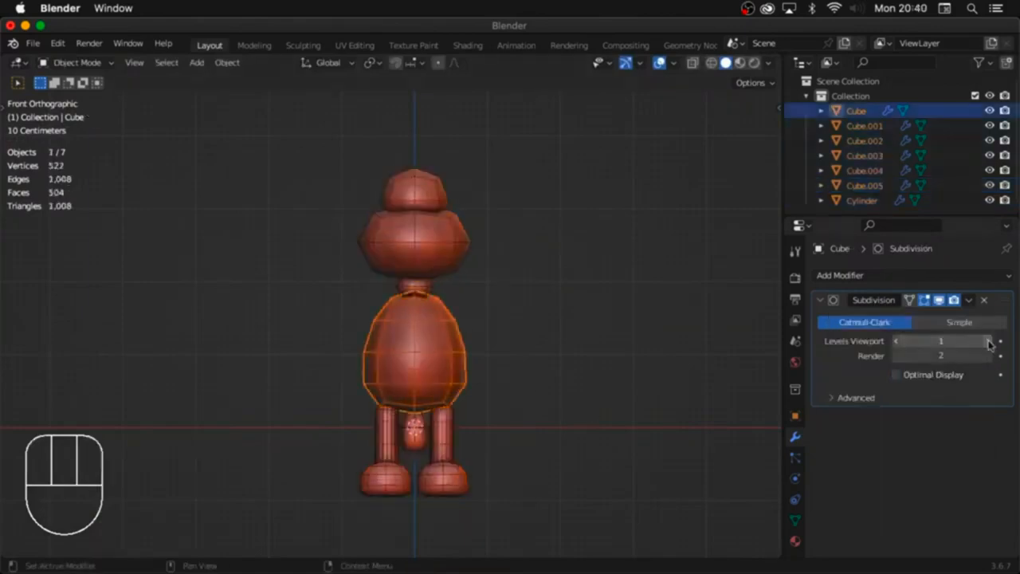
pyautogui.click(988, 341)
pyautogui.click(423, 248)
pyautogui.click(419, 187)
# Step: Move the teardrop clear of the body by about -1.33 m along Y and 1.26 m along Z
pyautogui.moveTo(476, 322); pyautogui.dragTo(483, 399, button='middle')
pyautogui.click(429, 426)
pyautogui.press('ctrl+KP_3')
pyautogui.press('g')
pyautogui.click(656, 344)
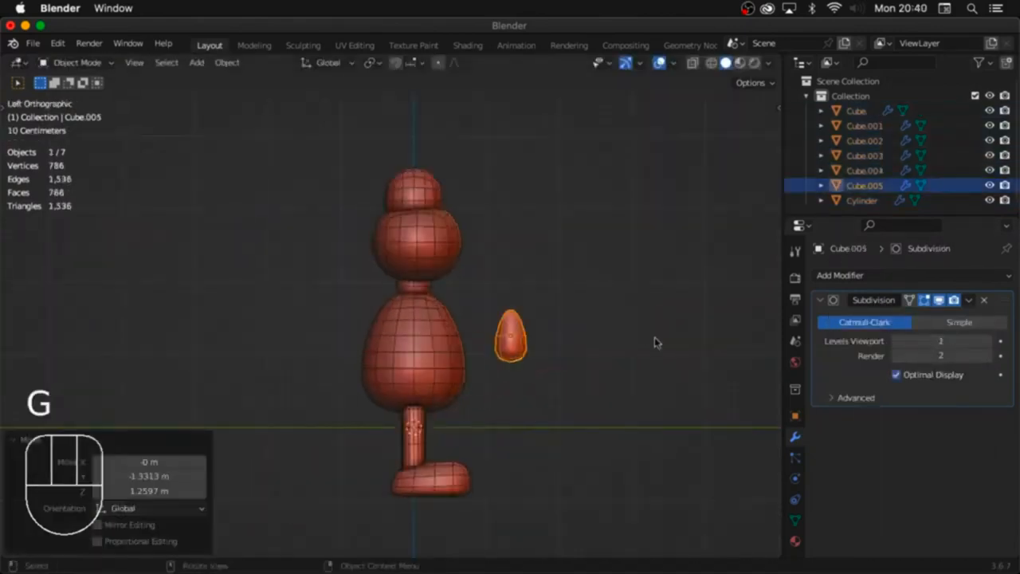
# Step: Scale the teardrop's mesh along Y in Edit Mode to make it slimmer
pyautogui.press('KP_Decimal')
pyautogui.press('Tab')
pyautogui.press('s')
pyautogui.press('y')
pyautogui.click(514, 359)
pyautogui.moveTo(343, 223); pyautogui.dragTo(478, 343)
pyautogui.press('r')
pyautogui.click(524, 380)
pyautogui.press('super+z')
# Step: Bend the teardrop into a curved feather by rotating and shifting its vertex loops with X-ray on
pyautogui.hotkey('alt', 'z')
pyautogui.press('r')
pyautogui.click(501, 396)
pyautogui.press('r')
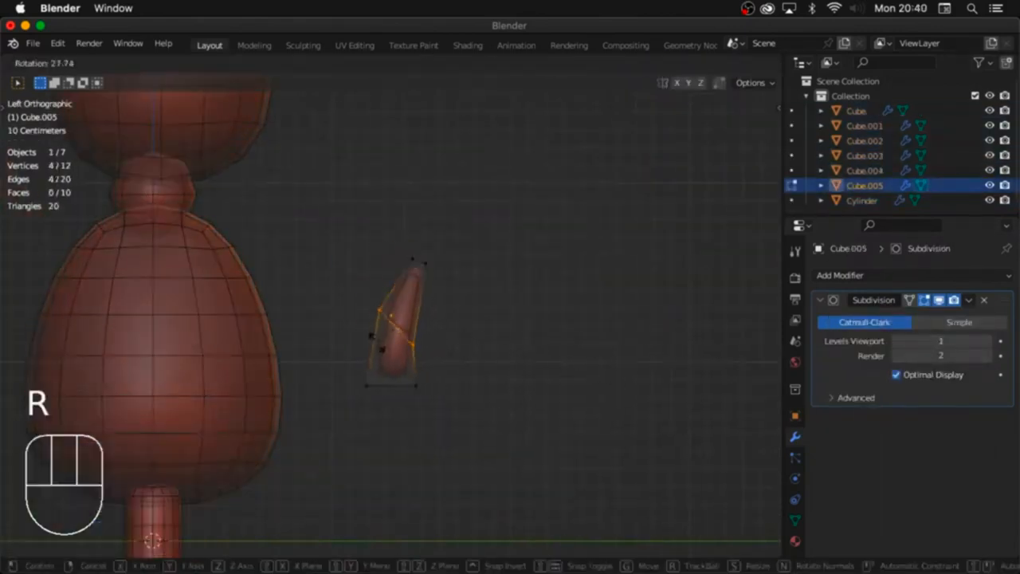
pyautogui.press('g')
pyautogui.press('r')
pyautogui.hotkey('alt', 'z')
pyautogui.press('a')
pyautogui.moveTo(483, 355); pyautogui.dragTo(642, 342, button='middle')
pyautogui.press('Tab')
pyautogui.press('ctrl+KP_3')
pyautogui.scroll(-4, 441, 416)
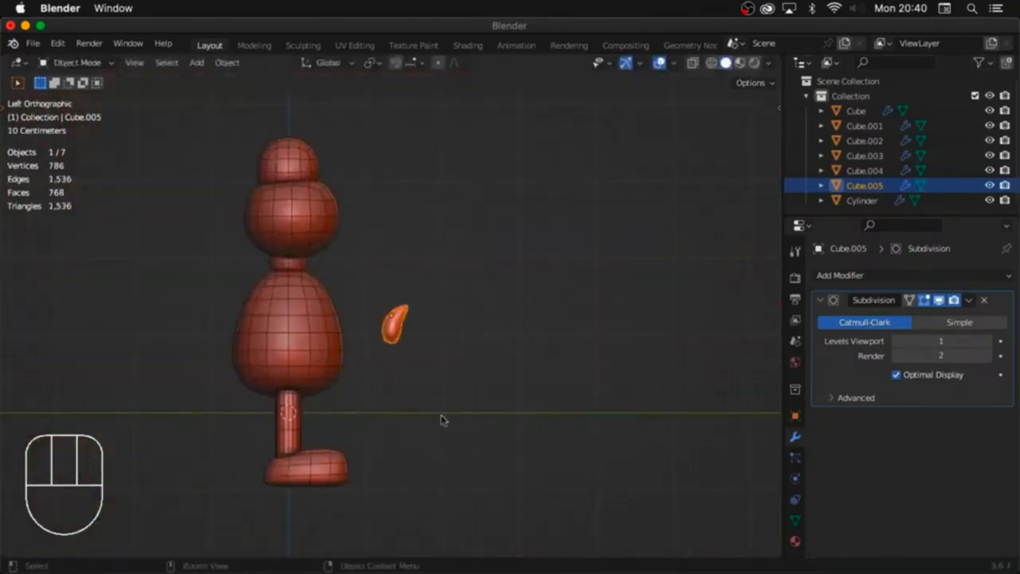
# Step: Rotate the curved feather 180° around the Z axis
pyautogui.press('r')
pyautogui.press('z')
pyautogui.press('1')
pyautogui.press('8')
pyautogui.press('0')
pyautogui.press('Return')
# Step: Tilt the feather to a nearly horizontal position and enlarge it by about 1.27, with a further slight scale-up
pyautogui.press('r')
pyautogui.press('s')
pyautogui.press('Escape')
pyautogui.press('s')
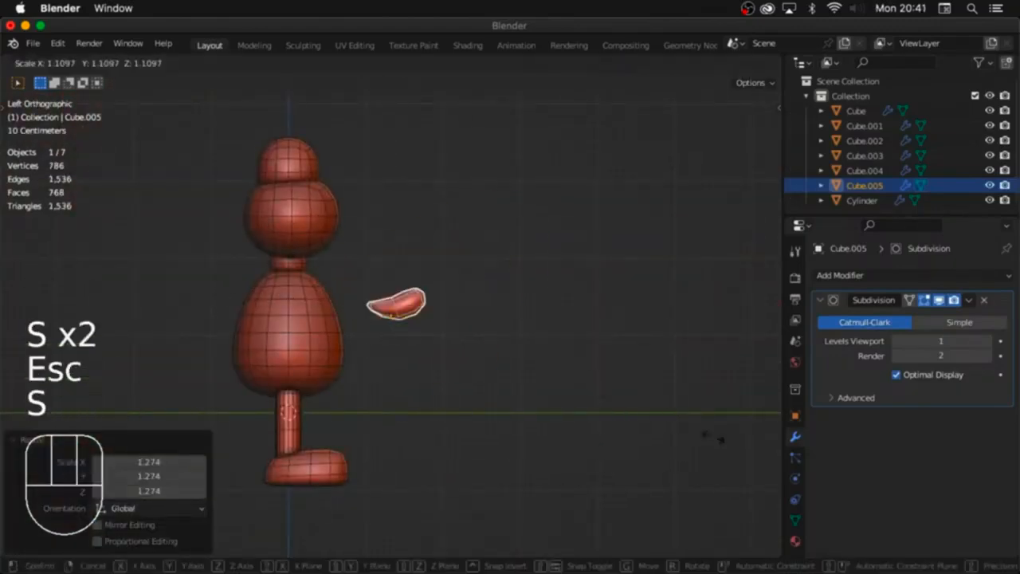
pyautogui.click(701, 437)
# Step: Rotate the feather and attach it to the lower back of the body as the tail
pyautogui.press('r')
pyautogui.click(450, 401)
pyautogui.press('g')
pyautogui.click(344, 438)
# Step: Duplicate the tail feather along X, offset the copy's mesh by about 0.33 m along X and shrink it to about 0.78
pyautogui.moveTo(351, 431); pyautogui.dragTo(547, 391, button='middle')
pyautogui.hotkey('shift', 'd')
pyautogui.press('x')
pyautogui.click(518, 390)
pyautogui.press('Tab')
pyautogui.press('g')
pyautogui.press('x')
pyautogui.press('s')
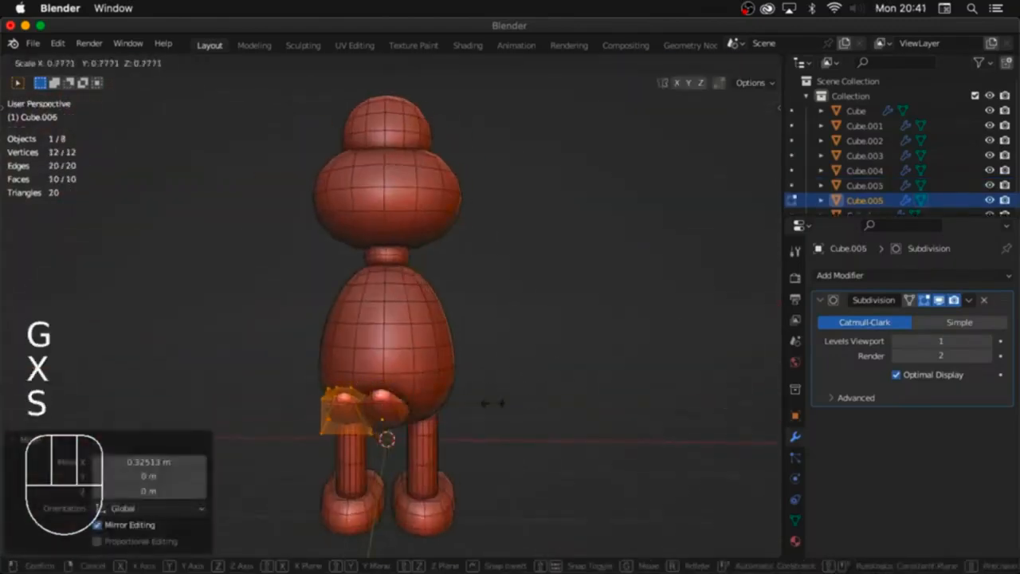
# Step: Add an X-axis Mirror modifier to the side tail feather and reposition its mesh against the body
pyautogui.press('Tab')
pyautogui.click(913, 276)
pyautogui.press('Tab')
pyautogui.keyDown('alt'); pyautogui.moveTo(508, 436); pyautogui.dragTo(689, 344, button='middle'); pyautogui.keyUp('alt')
pyautogui.press('g')
pyautogui.press('KP_3')
pyautogui.scroll(4, 690, 344)
pyautogui.press('Tab')
pyautogui.press('Tab')
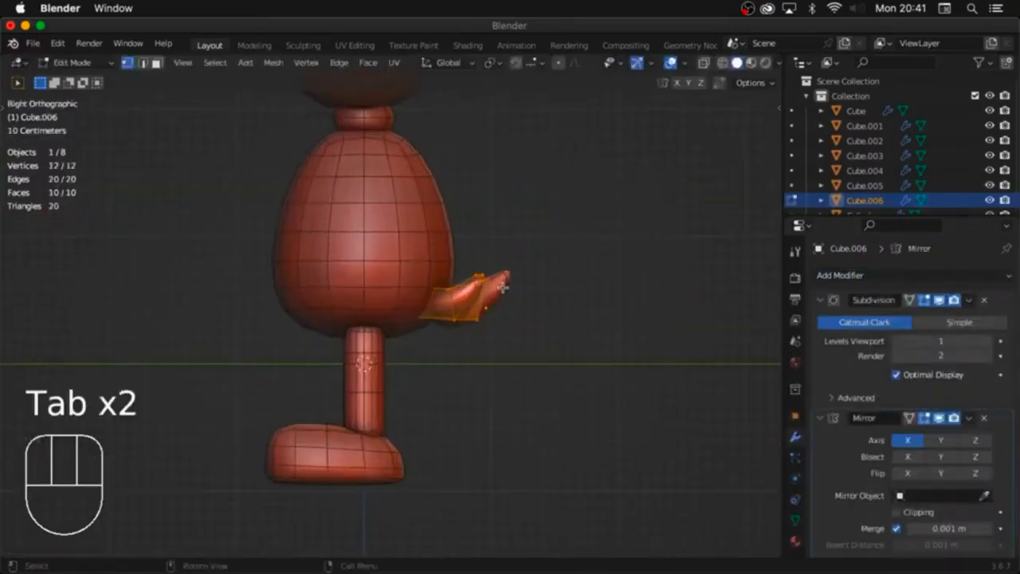
# Step: Refine the tail feathers' fit against the body by moving, rotating and scaling them
pyautogui.press('Tab')
pyautogui.click(492, 285)
pyautogui.press('g')
pyautogui.press('r')
pyautogui.click(475, 293)
pyautogui.press('Tab')
pyautogui.press('g')
pyautogui.press('s')
pyautogui.press('Tab')
# Step: Duplicate both tail feather objects, place the copies about 1.84 m higher behind the head, and rotate them about 86°
pyautogui.moveTo(447, 291); pyautogui.dragTo(396, 314, button='middle')
pyautogui.keyDown('alt'); pyautogui.moveTo(415, 279); pyautogui.dragTo(454, 295, button='middle'); pyautogui.keyUp('alt')
pyautogui.keyDown('shift'); pyautogui.click(455, 296); pyautogui.keyUp('shift')
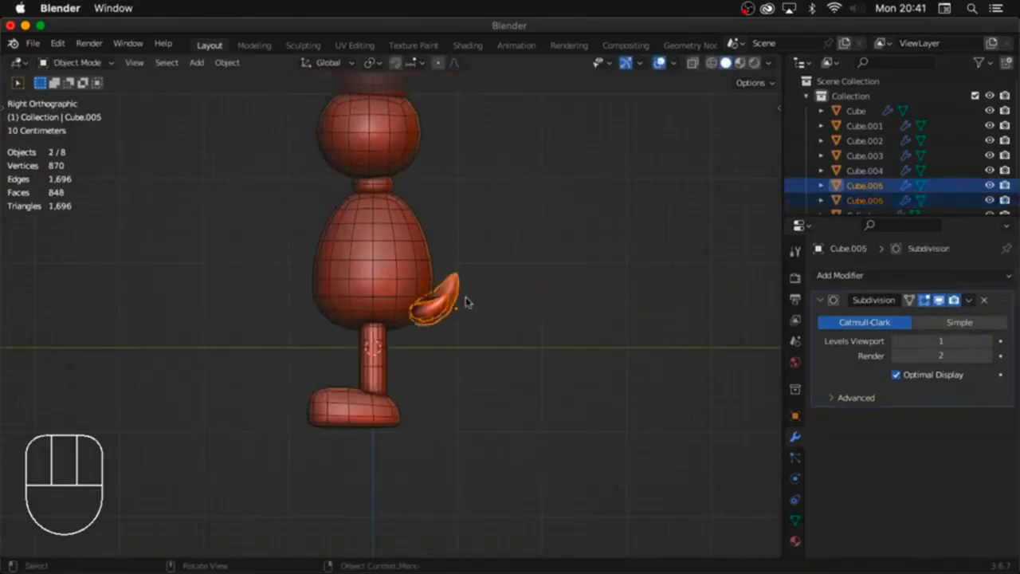
pyautogui.hotkey('shift', 'd')
pyautogui.click(453, 144)
pyautogui.press('r')
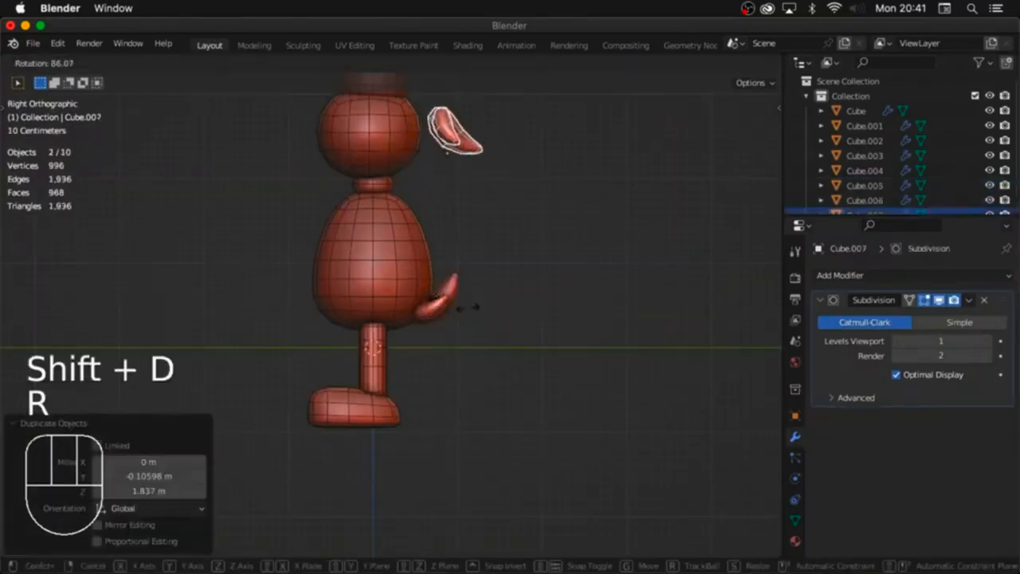
pyautogui.click(476, 297)
# Step: Move the copied feathers onto the lower back of the head and scale them to about 0.81
pyautogui.press('g')
pyautogui.click(455, 318)
pyautogui.moveTo(455, 318); pyautogui.dragTo(622, 362, button='middle')
pyautogui.press('s')
pyautogui.click(525, 365)
# Step: Turn off Optimal Display for the head feathers and copy the setting to the selected objects
pyautogui.rightClick(931, 375)
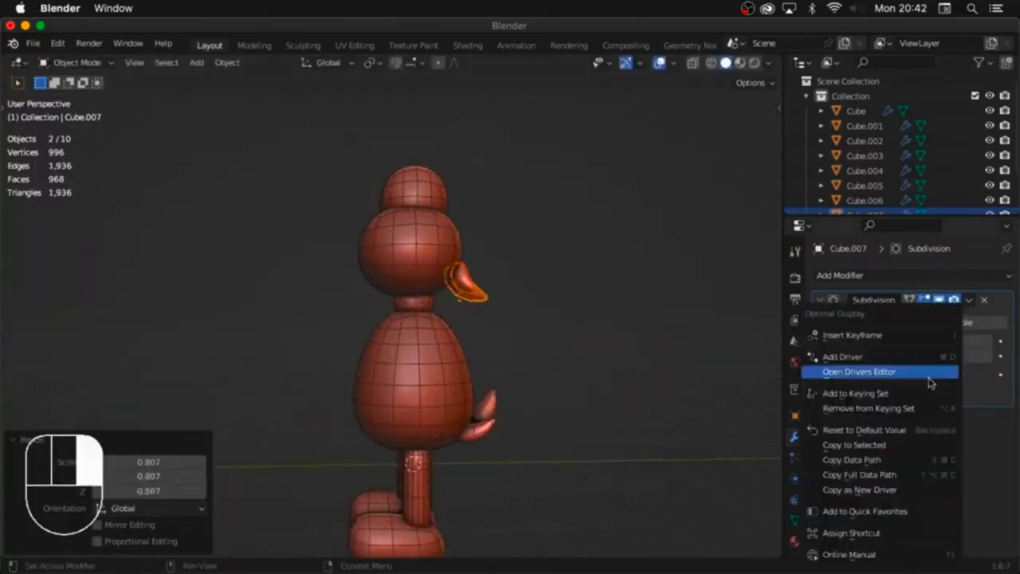
pyautogui.click(879, 444)
pyautogui.moveTo(610, 306); pyautogui.dragTo(483, 312, button='middle')
pyautogui.click(482, 309)
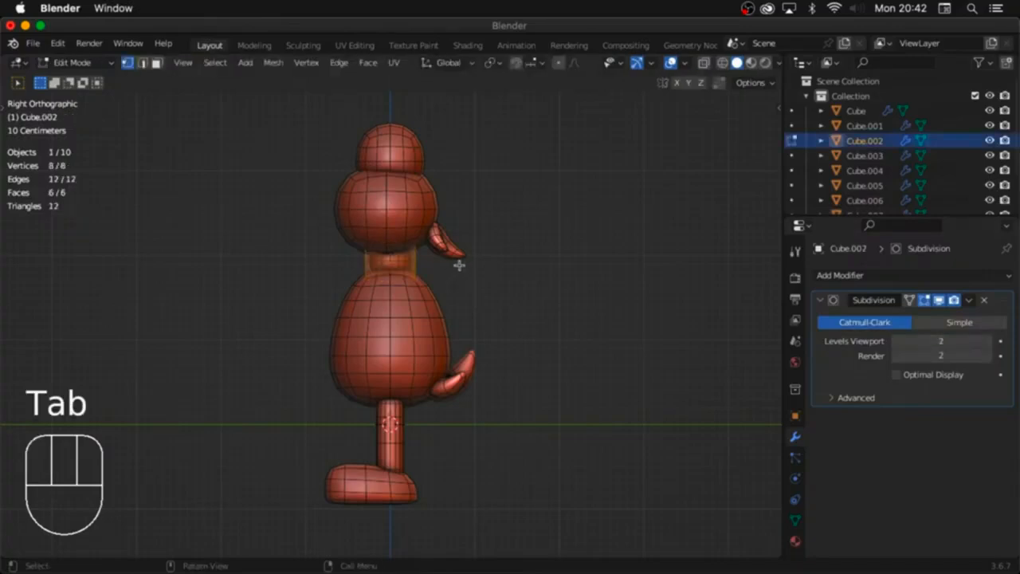
# Step: Add a loop cut to the neck, rescale its mesh, and lengthen it along Z
pyautogui.click(418, 265)
pyautogui.press('Escape')
pyautogui.press('a')
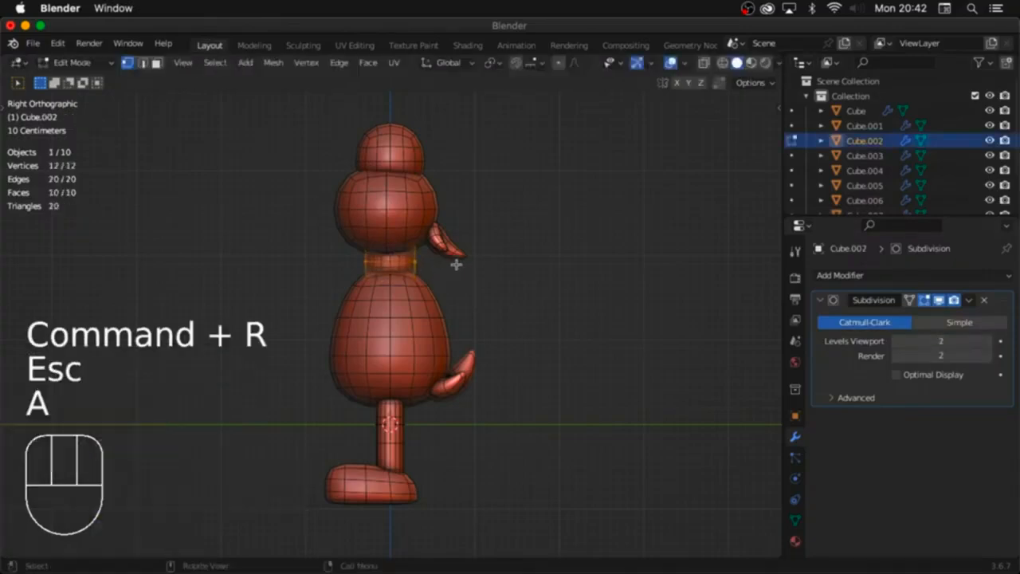
pyautogui.press('s')
pyautogui.click(437, 261)
pyautogui.press('s')
pyautogui.press('z')
pyautogui.click(456, 265)
pyautogui.press('Tab')
# Step: Save the project as untitled.blend
pyautogui.moveTo(456, 265); pyautogui.dragTo(519, 276, button='middle')
pyautogui.press('super+s')
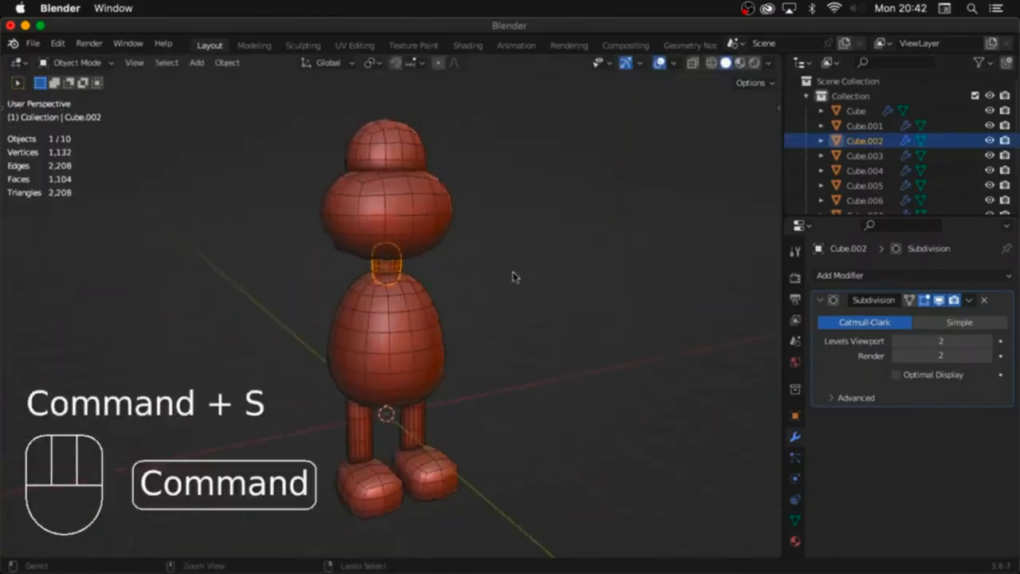
pyautogui.click(765, 557)
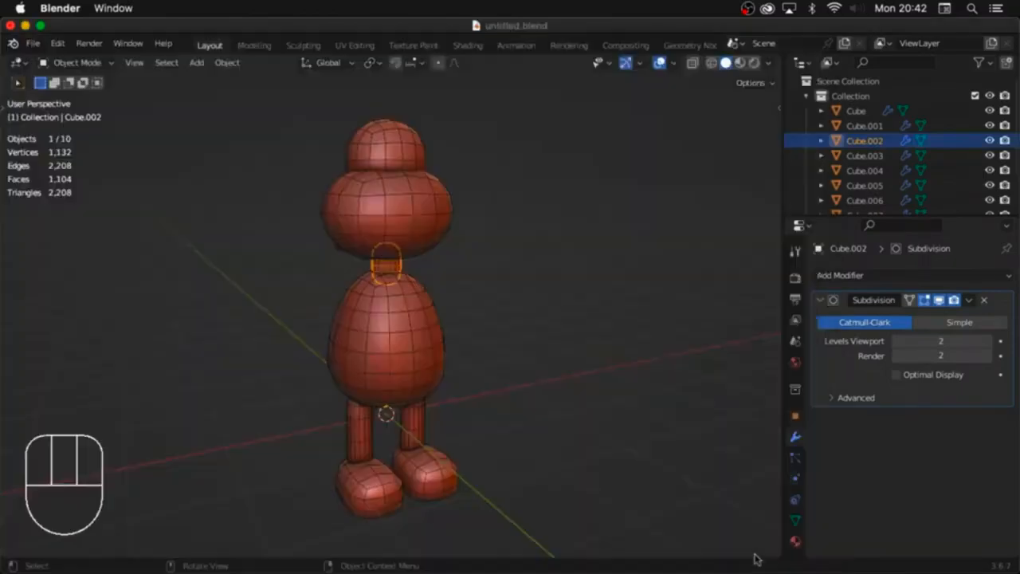
# Step: Duplicate the feather at the back of the head and place the copy in front of the head
pyautogui.keyDown('alt'); pyautogui.moveTo(454, 229); pyautogui.dragTo(562, 214, button='middle'); pyautogui.keyUp('alt')
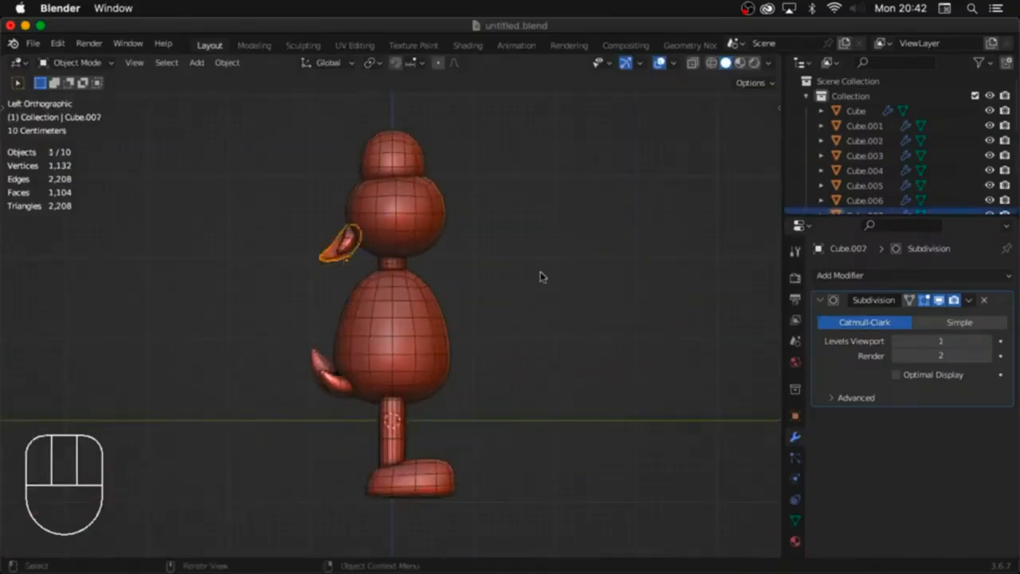
pyautogui.hotkey('shift', 'd')
pyautogui.click(657, 282)
pyautogui.moveTo(610, 281); pyautogui.dragTo(450, 291, button='middle')
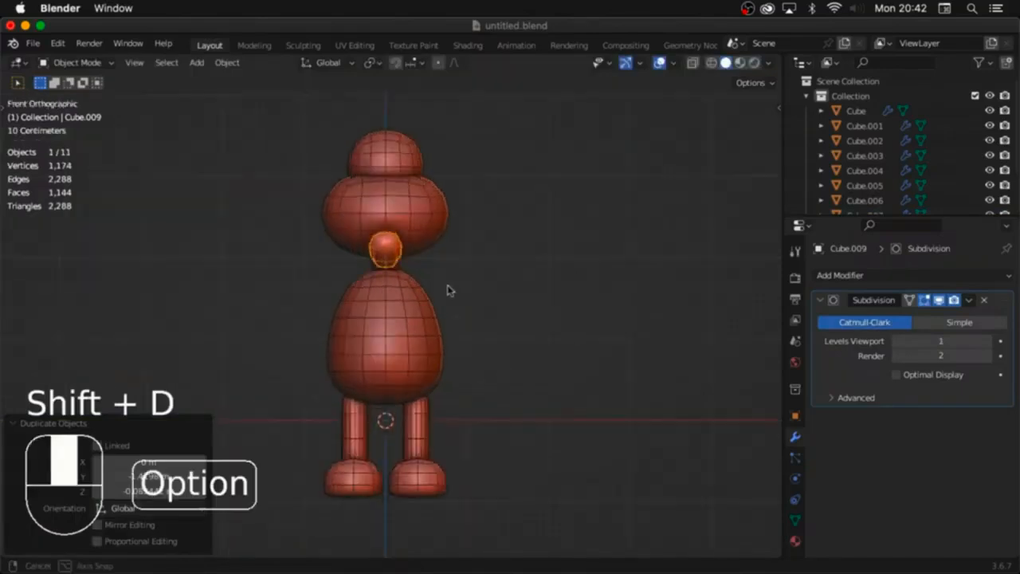
# Step: Move the duplicated feather's mesh to the side of the head and rotate it freely
pyautogui.press('Tab')
pyautogui.press('g')
pyautogui.click(522, 286)
pyautogui.press('r')
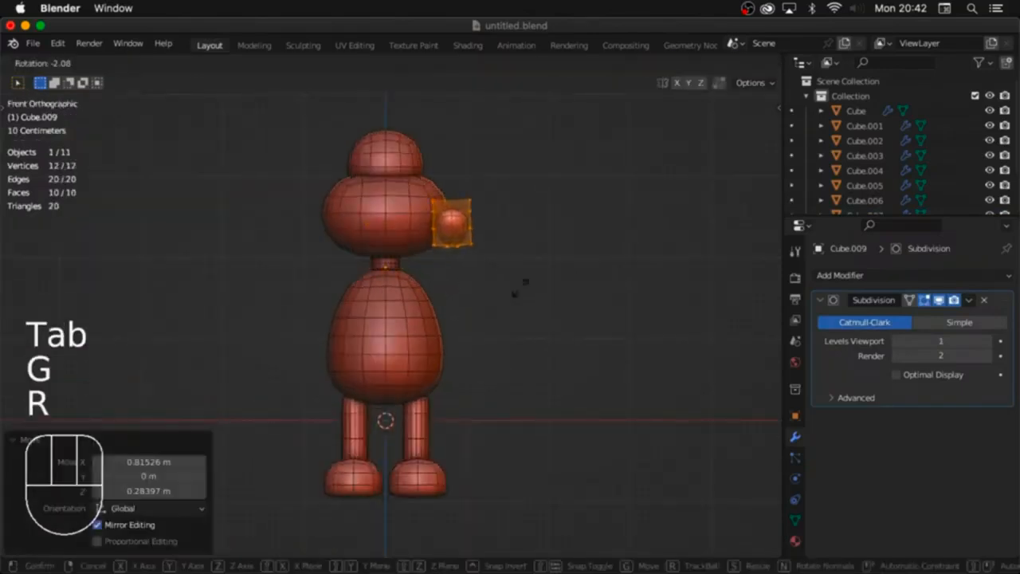
pyautogui.click(534, 316)
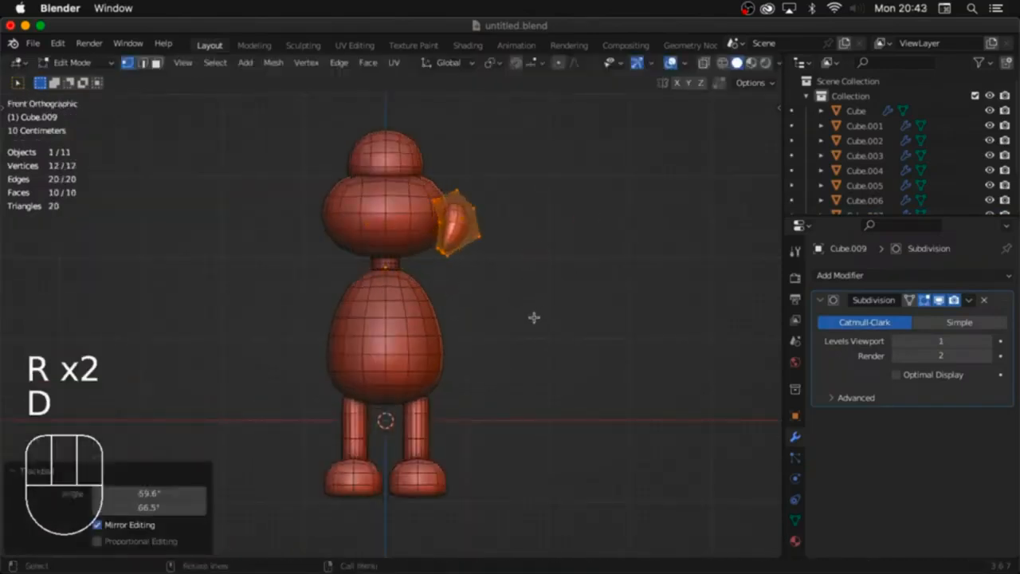
# Step: Shrink the side feather's mesh, rotate it to point downward, and place it against the head's side
pyautogui.press('s')
pyautogui.click(498, 281)
pyautogui.press('r')
pyautogui.click(547, 305)
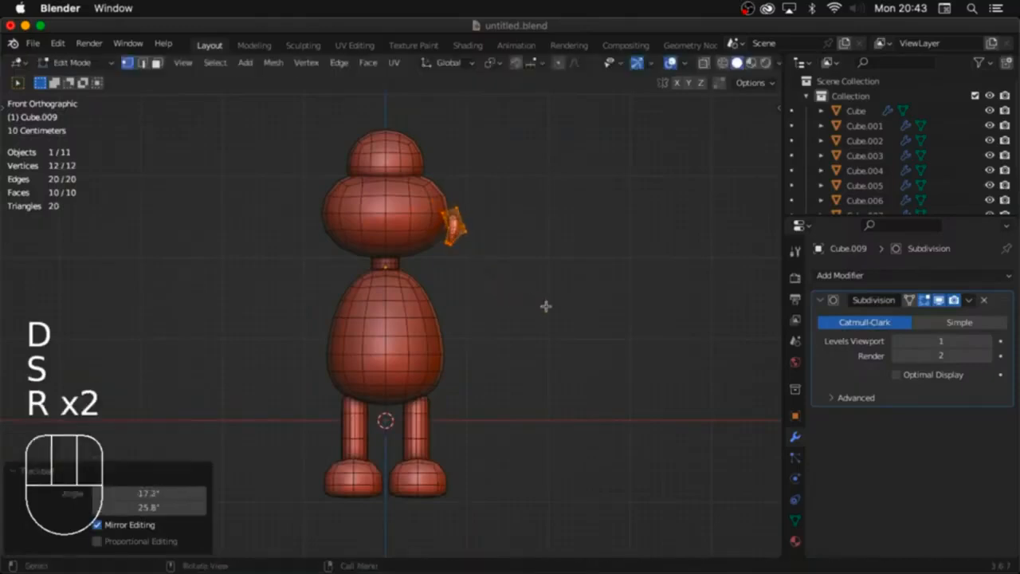
pyautogui.press('r')
pyautogui.click(562, 274)
pyautogui.press('g')
pyautogui.click(555, 281)
pyautogui.press('Tab')
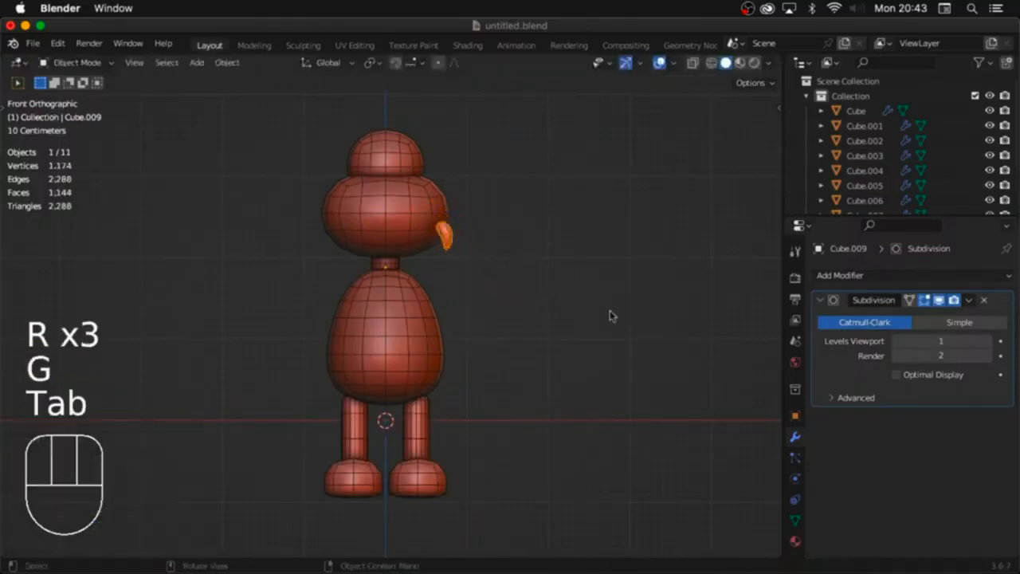
# Step: Add an X-axis Mirror modifier to the side feather and shift its mesh about 0.53 m along Y
pyautogui.click(886, 275)
pyautogui.click(725, 449)
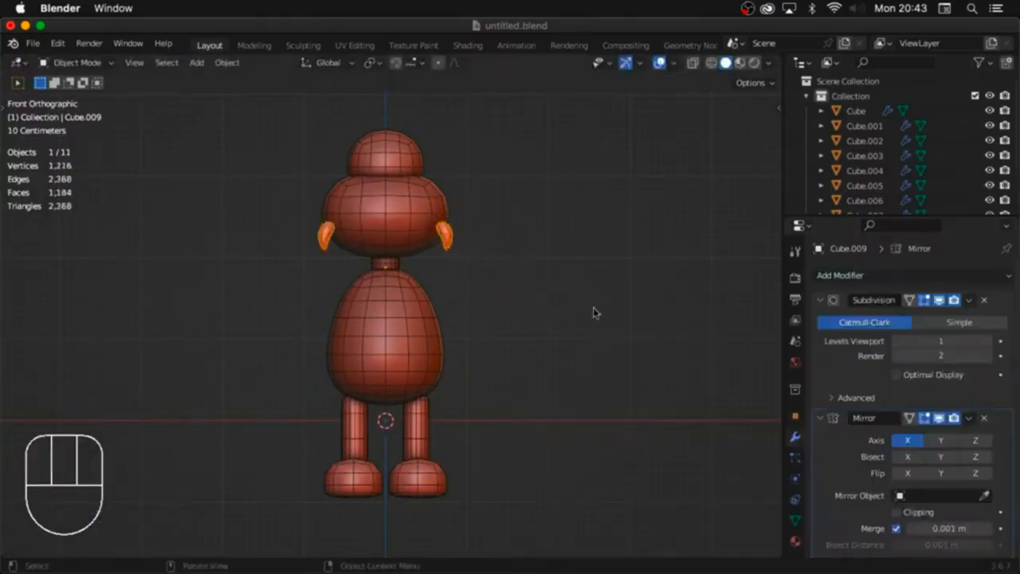
pyautogui.moveTo(501, 252); pyautogui.dragTo(510, 209, button='middle')
pyautogui.click(375, 262)
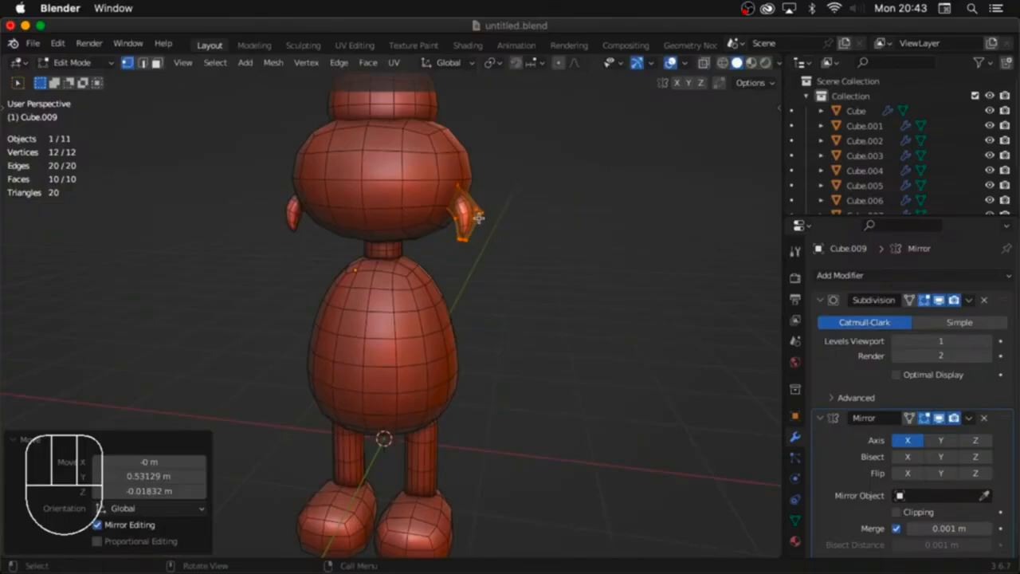
# Step: Rotate the cheek feather's mesh to follow the head's side and scale it to about 0.868
pyautogui.moveTo(510, 225); pyautogui.dragTo(396, 239, button='middle')
pyautogui.press('r')
pyautogui.click(545, 200)
pyautogui.press('s')
pyautogui.click(392, 229)
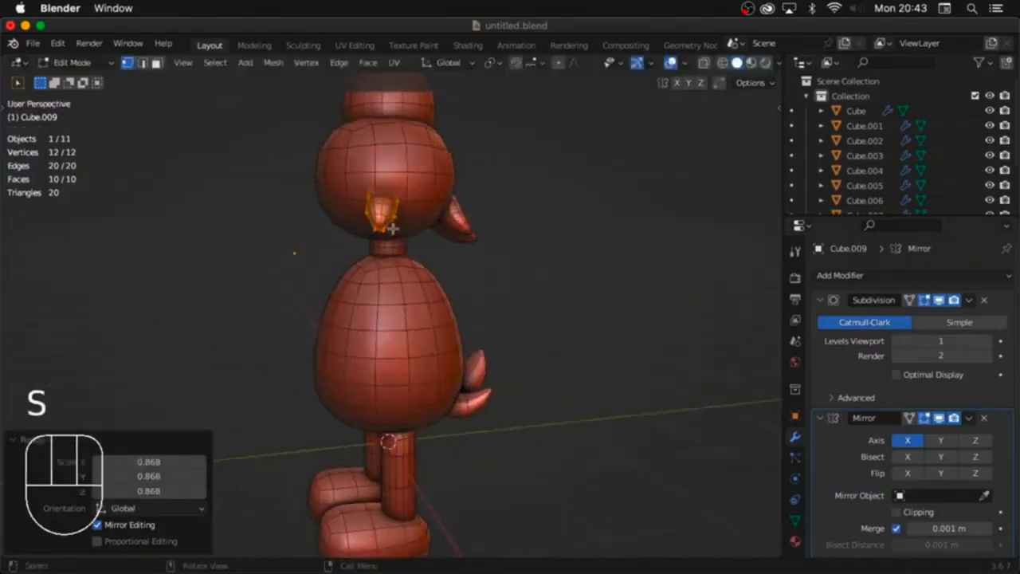
# Step: Duplicate the cheek feather within its mesh, place the copy beside it toward the face, and rotate it
pyautogui.click(375, 222)
pyautogui.press('r')
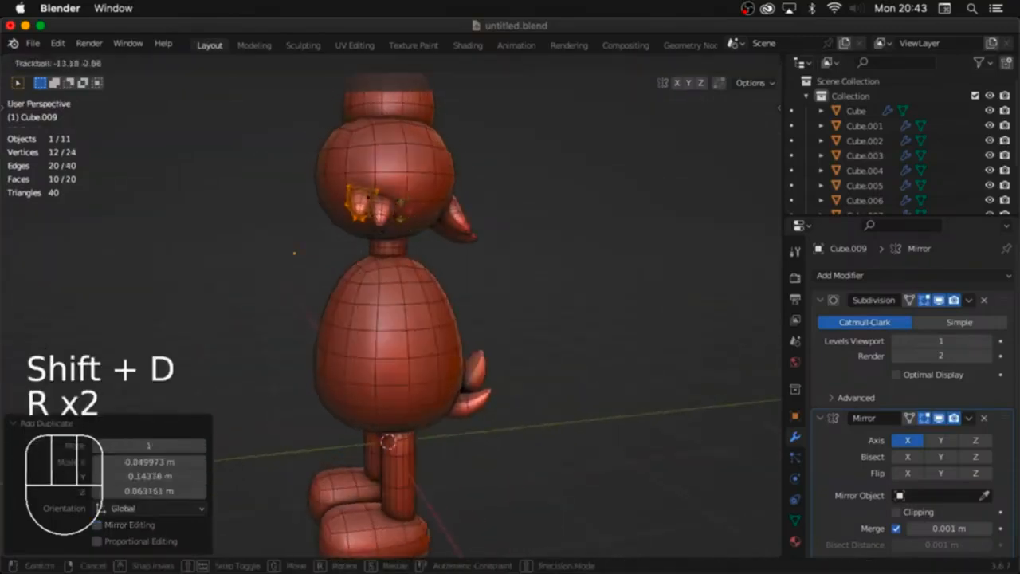
pyautogui.click(364, 243)
pyautogui.press('Tab')
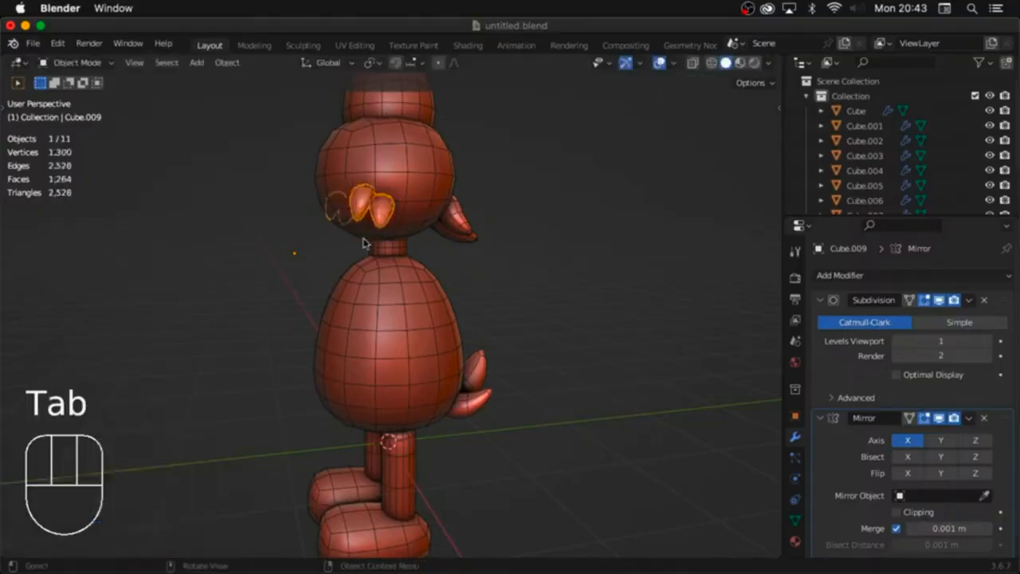
# Step: Duplicate another cheek feather on the opposite side of the first one and rotate it to fit the head
pyautogui.click(405, 234)
pyautogui.press('r')
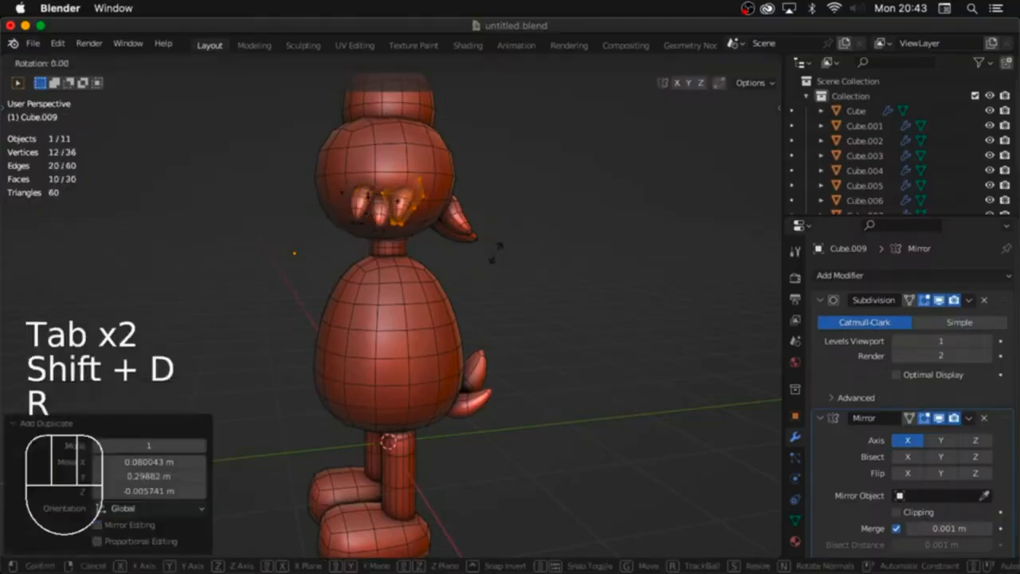
pyautogui.press('r')
pyautogui.click(545, 221)
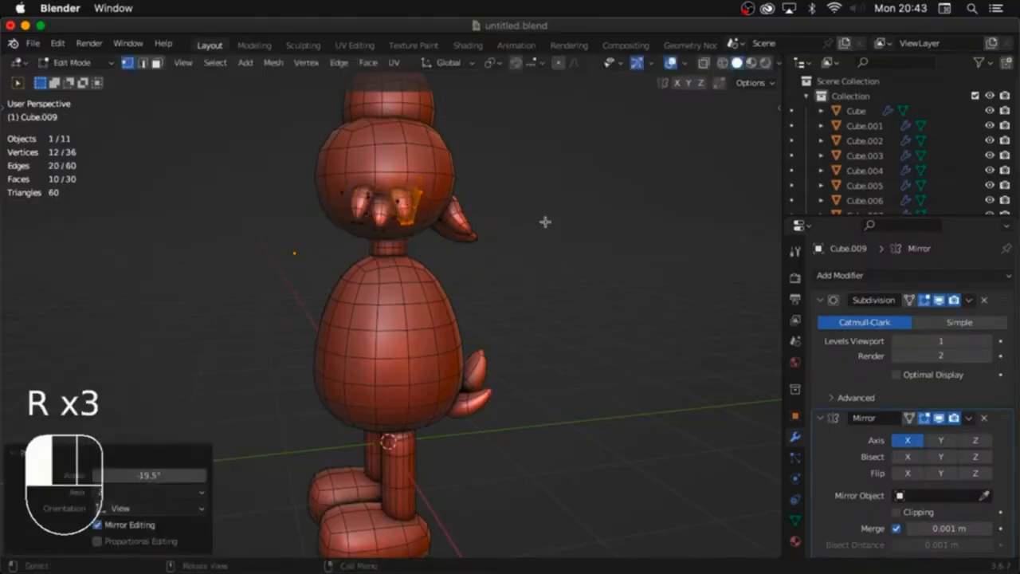
pyautogui.moveTo(545, 221); pyautogui.dragTo(529, 237, button='middle')
pyautogui.press('Tab')
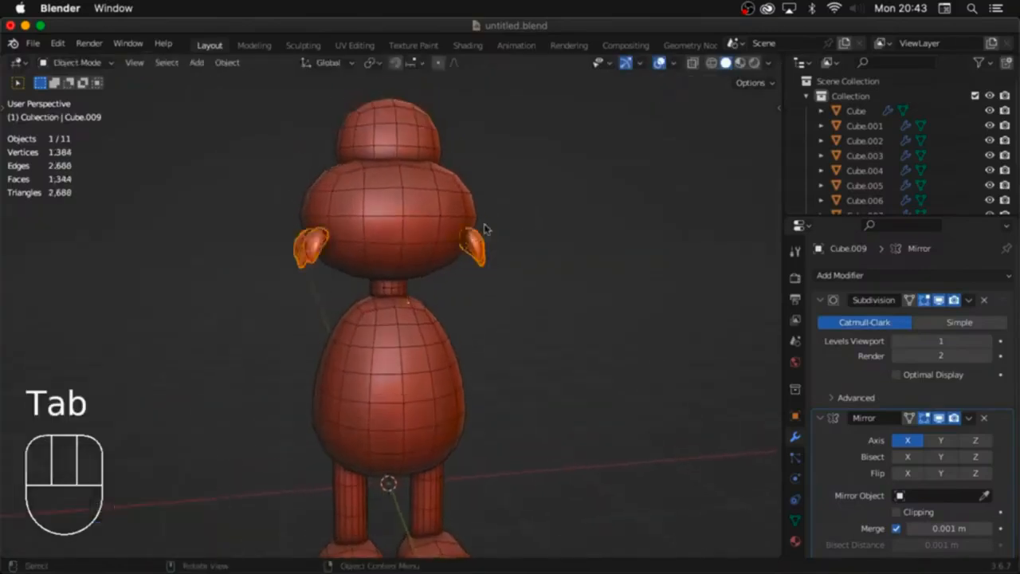
# Step: Add a cube with a level 2 Subdivision modifier and shade it smooth
pyautogui.hotkey('shift', 'a')
pyautogui.moveTo(526, 269)
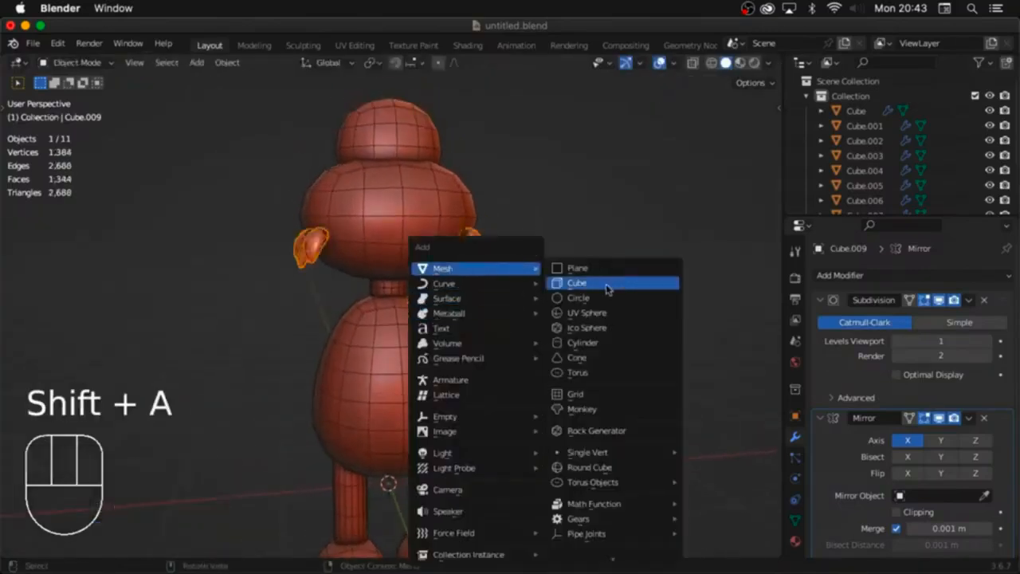
pyautogui.click(608, 289)
pyautogui.scroll(-2, 574, 301)
pyautogui.press('super+2')
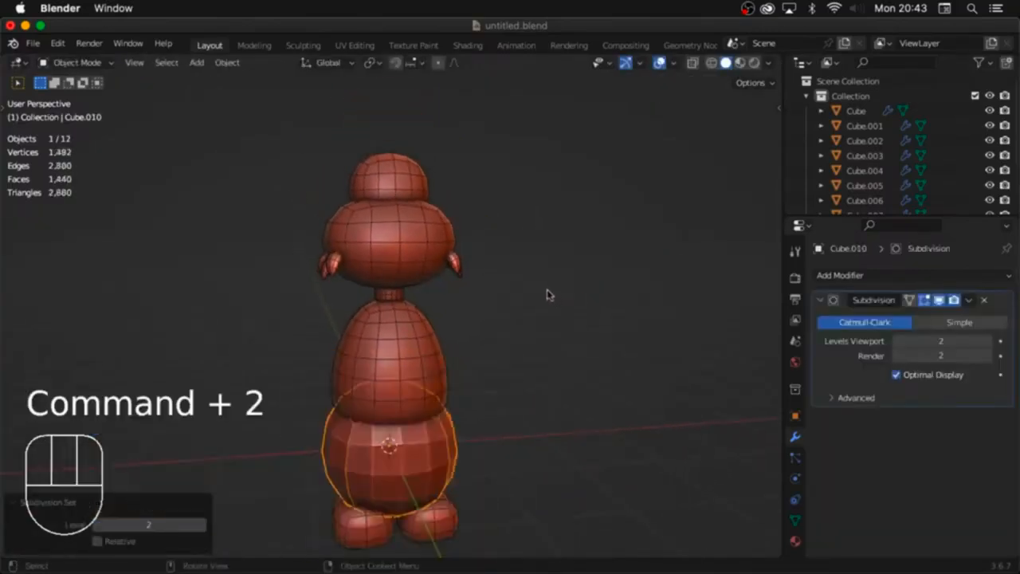
pyautogui.rightClick(548, 295)
pyautogui.click(546, 285)
# Step: Scale the new cube's mesh to about 0.358 and raise it along Z to the head
pyautogui.press('Tab')
pyautogui.press('s')
pyautogui.click(445, 396)
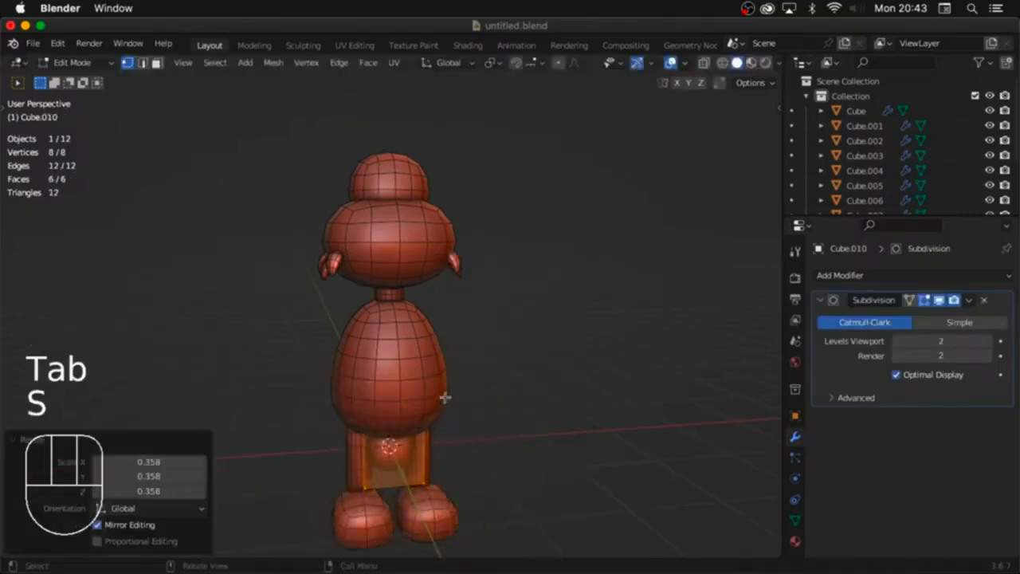
pyautogui.press('g')
pyautogui.press('z')
pyautogui.click(495, 127)
# Step: Place the new shape in front of the upper head as an eye and stretch it along Z
pyautogui.keyDown('alt'); pyautogui.moveTo(498, 179); pyautogui.dragTo(609, 205, button='middle'); pyautogui.keyUp('alt')
pyautogui.press('g')
pyautogui.click(662, 216)
pyautogui.press('s')
pyautogui.press('z')
pyautogui.press('Tab')
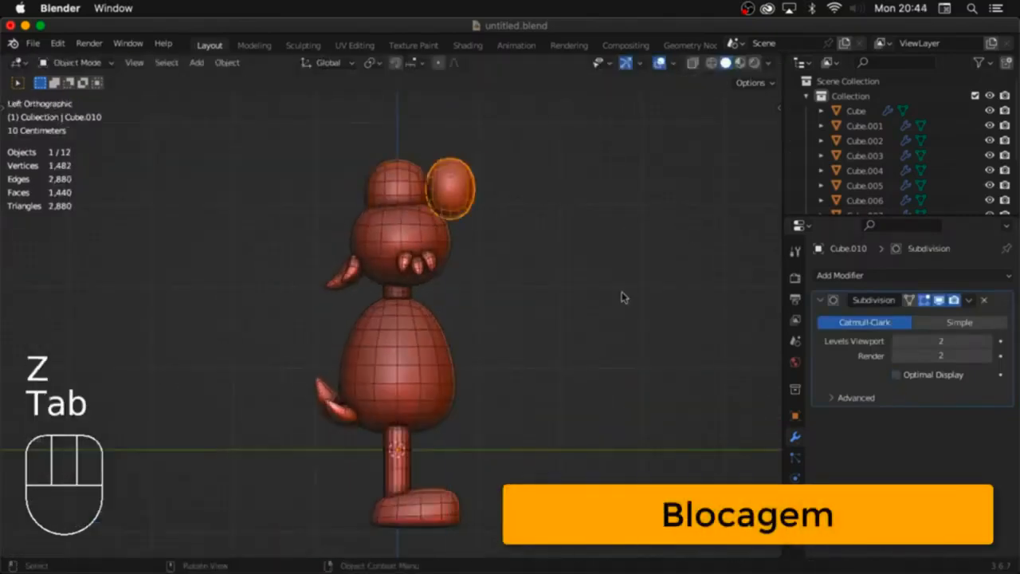
# Step: Rescale the eye's mesh and add a Mirror modifier to it
pyautogui.press('Tab')
pyautogui.press('s')
pyautogui.keyDown('alt'); pyautogui.moveTo(624, 297); pyautogui.dragTo(562, 262, button='middle'); pyautogui.keyUp('alt')
pyautogui.press('z')
pyautogui.click(872, 277)
pyautogui.click(718, 423)
# Step: Offset the mirrored eye mesh along X, rescale it, and fit the pair against the upper head
pyautogui.press('g')
pyautogui.press('x')
pyautogui.press('s')
pyautogui.press('g')
pyautogui.click(548, 280)
pyautogui.press('Tab')
pyautogui.press('Tab')
pyautogui.press('Tab')
# Step: Duplicate the eye, remove the copy's Mirror modifier, clear its location, and place it in front of the face
pyautogui.hotkey('shift', 'd')
pyautogui.click(984, 417)
pyautogui.rightClick(518, 269)
pyautogui.click(606, 355)
pyautogui.hotkey('alt', 'g')
pyautogui.press('g')
pyautogui.press('Tab')
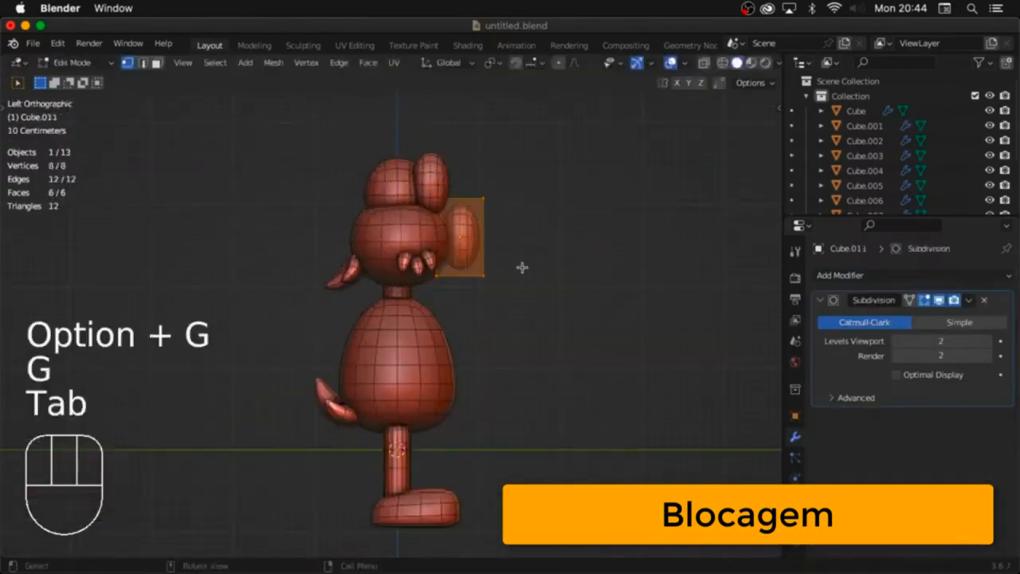
# Step: Scale the nose mesh along Y and X to give it a rounder shape
pyautogui.press('s')
pyautogui.press('y')
pyautogui.click(574, 278)
pyautogui.press('s')
pyautogui.keyDown('alt'); pyautogui.moveTo(579, 304); pyautogui.dragTo(619, 338, button='middle'); pyautogui.keyUp('alt')
pyautogui.press('s')
pyautogui.press('x')
pyautogui.press('s')
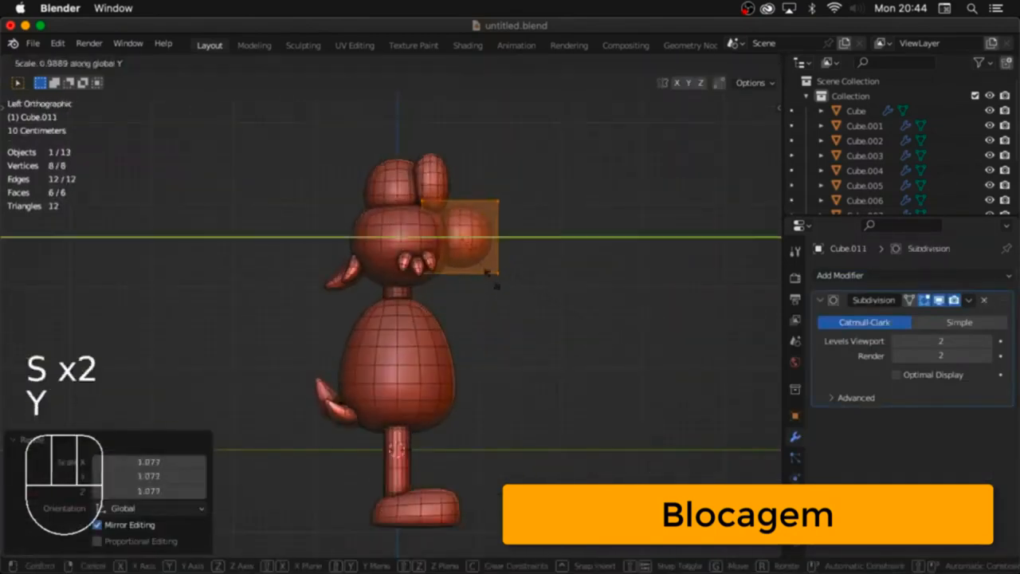
pyautogui.click(498, 274)
# Step: Resize the nose uniformly and move it against the front of the head below the eyes
pyautogui.press('s')
pyautogui.click(490, 273)
pyautogui.press('g')
pyautogui.click(490, 271)
pyautogui.click(542, 319)
# Step: Duplicate the feathers at the back of the head, rotate the copy upright, and place it on the crown
pyautogui.moveTo(542, 319); pyautogui.dragTo(501, 283, button='middle')
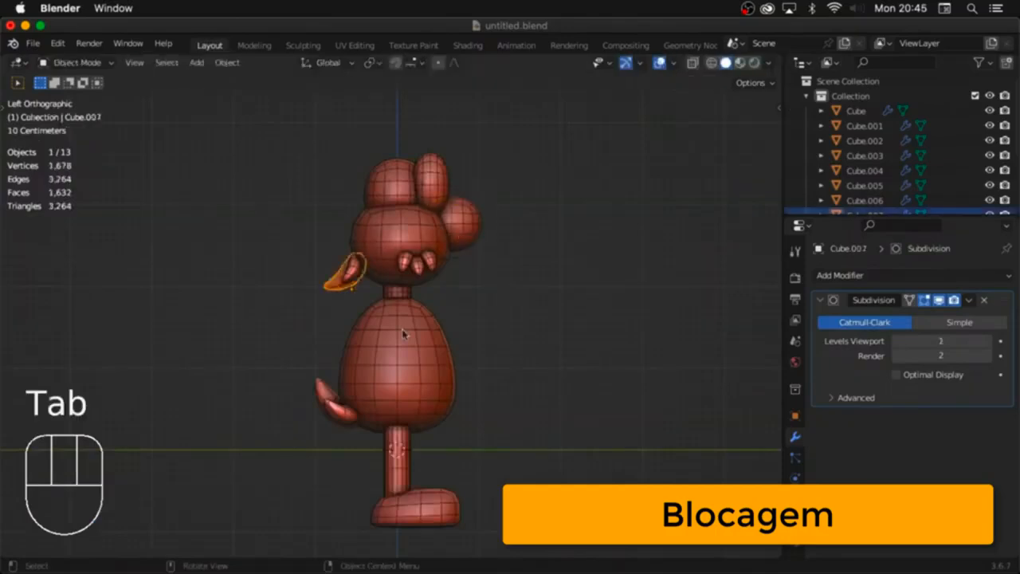
pyautogui.hotkey('shift', 'd')
pyautogui.press('r')
pyautogui.press('Return')
pyautogui.press('Tab')
pyautogui.press('a')
pyautogui.press('r')
pyautogui.press('g')
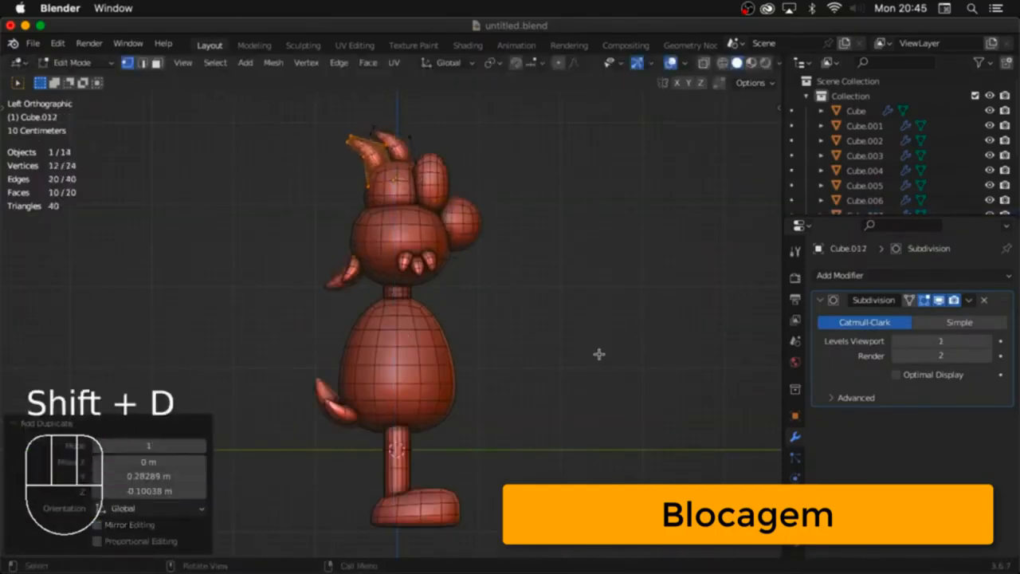
# Step: Position the duplicated crest feather behind the others on top of the head
pyautogui.press('g')
pyautogui.click(464, 178)
pyautogui.press('Tab')
# Step: Select the body, tail, legs and feet, scale them to about 0.855, and shift them along Z
pyautogui.hotkey('alt', 'z')
pyautogui.moveTo(465, 208); pyautogui.dragTo(544, 260, button='middle')
pyautogui.moveTo(545, 260); pyautogui.dragTo(343, 446)
pyautogui.press('s')
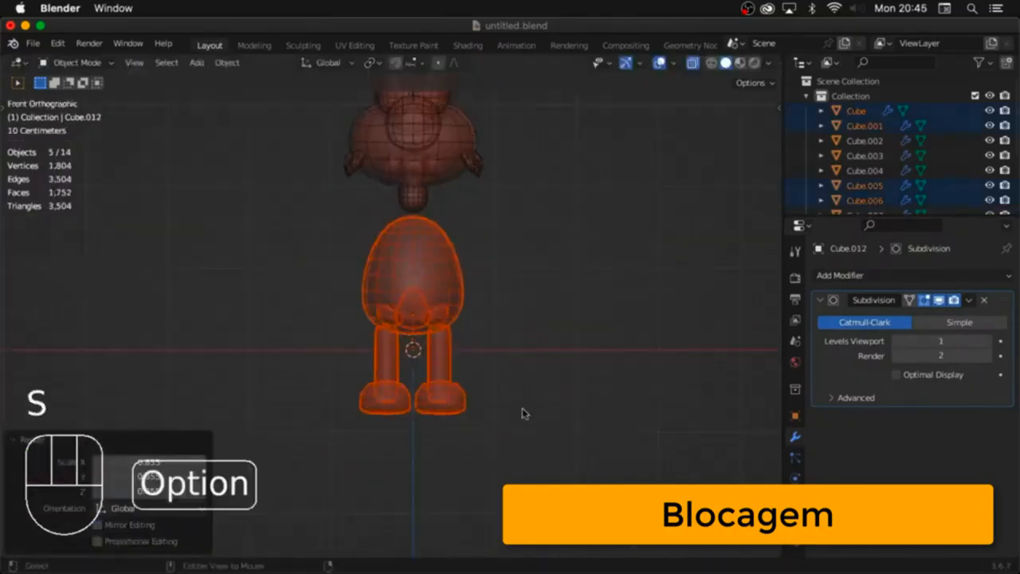
pyautogui.hotkey('alt', 'z')
pyautogui.press('g')
pyautogui.press('z')
# Step: Select all head parts and the neck and lower them onto the body, adjusting their position from the side
pyautogui.hotkey('alt', 'z')
pyautogui.moveTo(545, 104); pyautogui.dragTo(325, 259)
pyautogui.hotkey('alt', 'z')
pyautogui.press('g')
pyautogui.press('z')
pyautogui.click(544, 328)
pyautogui.keyDown('alt'); pyautogui.moveTo(545, 328); pyautogui.dragTo(470, 319, button='middle'); pyautogui.keyUp('alt')
pyautogui.click(383, 292)
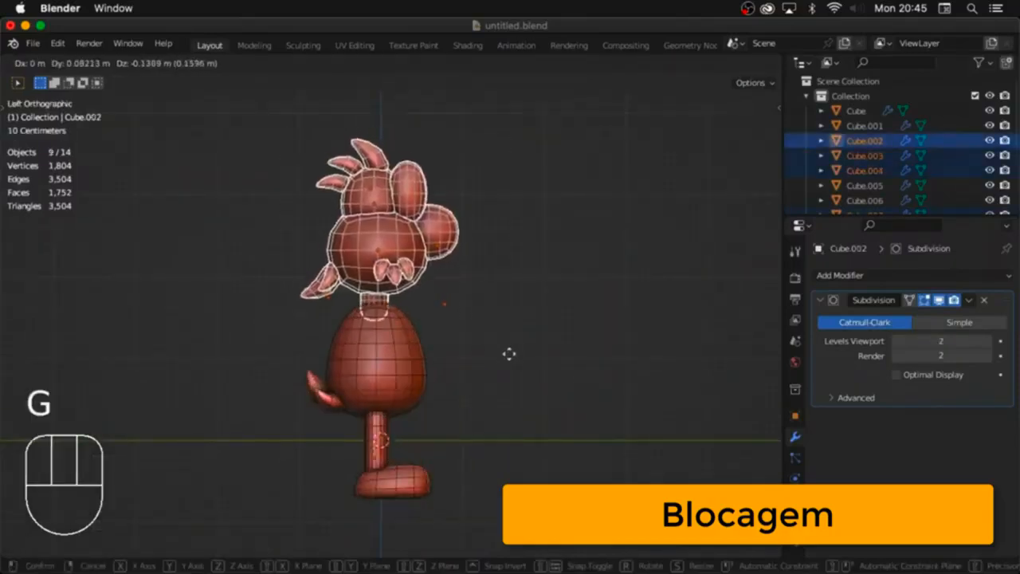
pyautogui.click(571, 367)
# Step: Adjust the position of the neck's edges and add a loop cut to it
pyautogui.hotkey('alt', 'z')
pyautogui.press('KP_Decimal')
pyautogui.press('2')
pyautogui.press('g')
pyautogui.press('super+r')
pyautogui.click(617, 362)
pyautogui.press('Tab')
# Step: Lower the neck's viewport subdivision level by one
pyautogui.hotkey('alt', 'z')
pyautogui.moveTo(617, 362); pyautogui.dragTo(512, 416, button='middle')
pyautogui.click(897, 342)
# Step: Lengthen and reposition the leg's mesh along Z, and rescale its thickness in X and Y only
pyautogui.scroll(-3, 430, 187)
pyautogui.click(428, 187)
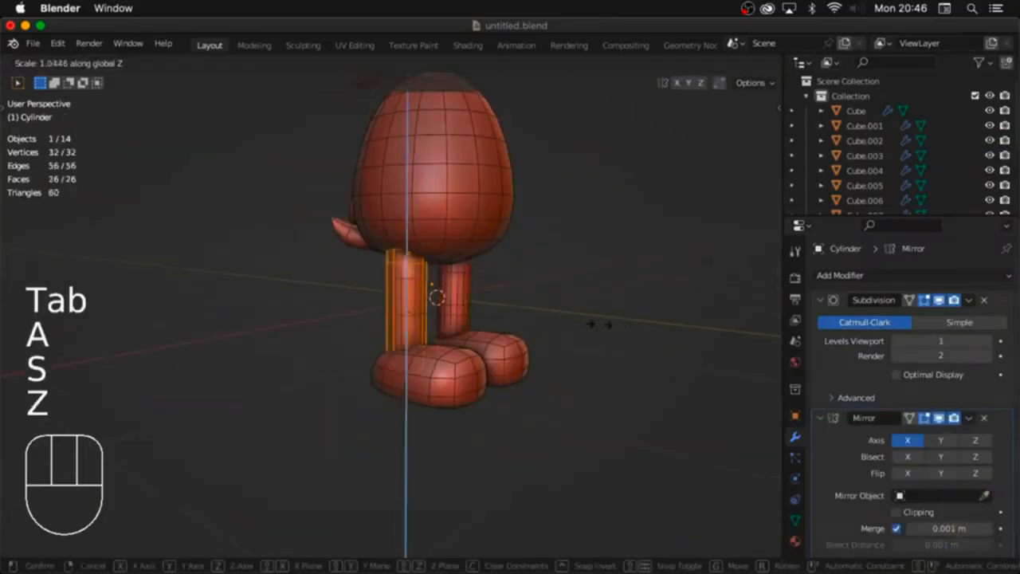
pyautogui.press('g')
pyautogui.press('z')
pyautogui.press('s')
pyautogui.hotkey('shift', 'z')
pyautogui.press('2')
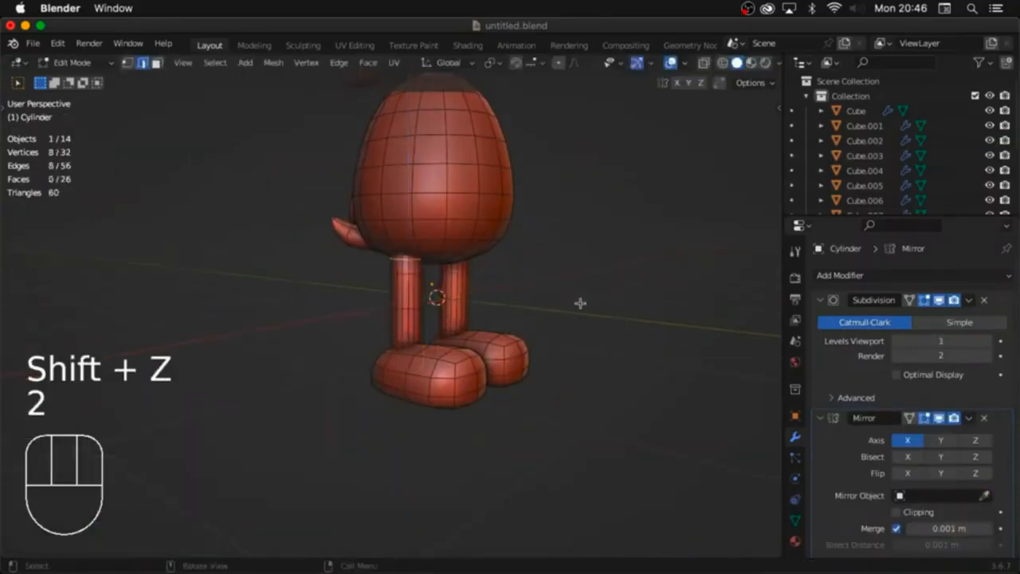
# Step: Select the lower end of the leg's mesh, move it along Z, and rescale it
pyautogui.press('Tab')
pyautogui.hotkey('alt', 'z')
pyautogui.keyDown('alt'); pyautogui.moveTo(580, 303); pyautogui.dragTo(463, 316, button='middle'); pyautogui.keyUp('alt')
pyautogui.press('Tab')
pyautogui.moveTo(377, 337); pyautogui.dragTo(437, 375)
pyautogui.press('g')
pyautogui.press('z')
pyautogui.press('s')
pyautogui.press('Tab')
# Step: Raise the legs and feet about 0.05 m along Z and save the project
pyautogui.hotkey('alt', 'z')
pyautogui.keyDown('alt'); pyautogui.moveTo(551, 421); pyautogui.dragTo(571, 327, button='middle'); pyautogui.keyUp('alt')
pyautogui.press('g')
pyautogui.press('z')
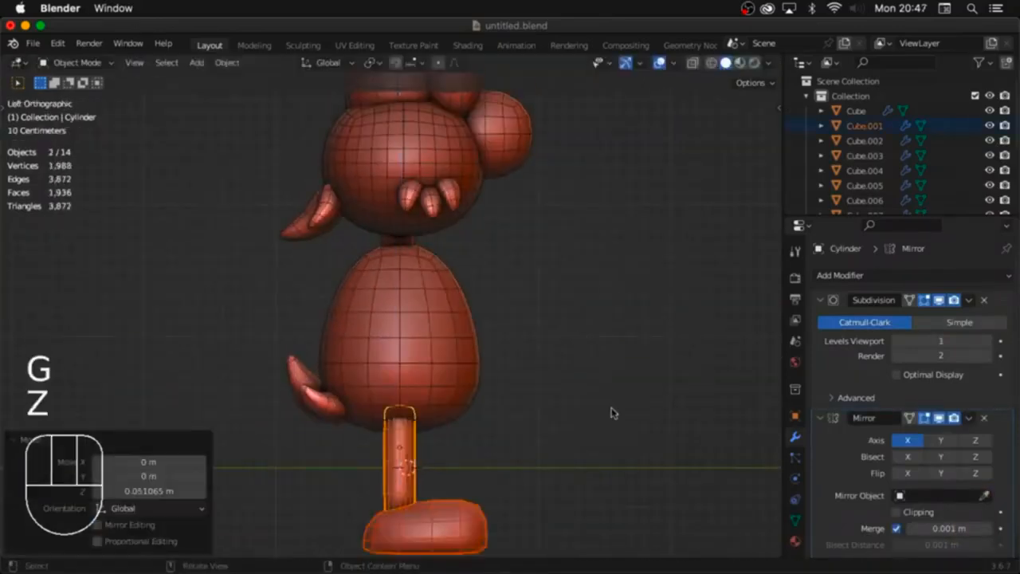
pyautogui.moveTo(613, 413); pyautogui.dragTo(510, 375, button='middle')
pyautogui.click(485, 365)
pyautogui.press('super+s')
# Step: Duplicate the head, then move and shrink the copy's mesh beside the upper body as the start of an arm
pyautogui.click(398, 227)
pyautogui.keyDown('alt'); pyautogui.moveTo(399, 278); pyautogui.dragTo(426, 303, button='middle'); pyautogui.keyUp('alt')
pyautogui.hotkey('shift', 'd')
pyautogui.press('Escape')
pyautogui.press('Tab')
pyautogui.press('g')
pyautogui.press('s')
pyautogui.press('Tab')
# Step: Add a Mirror modifier to the arm piece, reposition its mesh, and cut one edge loop across it
pyautogui.click(845, 275)
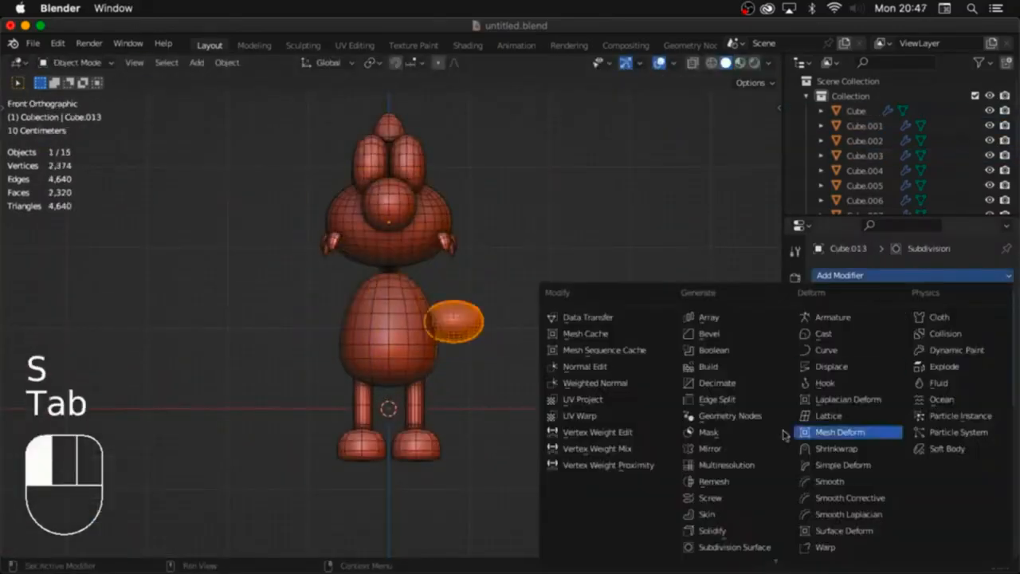
pyautogui.click(709, 448)
pyautogui.press('Tab')
pyautogui.press('g')
pyautogui.press('super+r')
pyautogui.click(451, 289)
# Step: Select the outer end of the arm's mesh and extend it outward along X
pyautogui.press('1')
pyautogui.moveTo(452, 274); pyautogui.dragTo(487, 320)
pyautogui.hotkey('alt', 'z')
pyautogui.hotkey('alt', 'z')
pyautogui.press('g')
pyautogui.press('x')
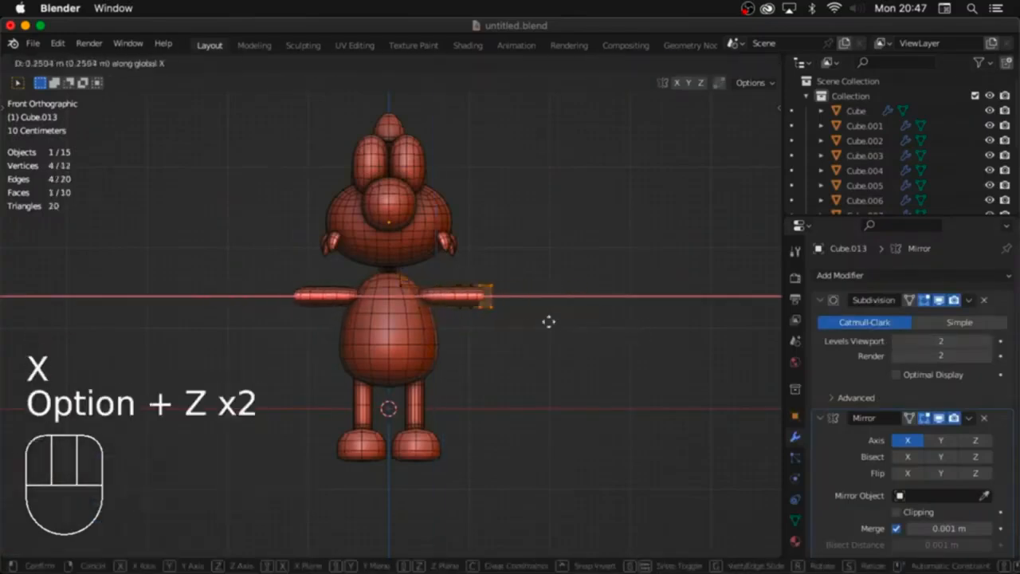
# Step: Cut another edge loop across the arm near the body and finish editing its mesh
pyautogui.press('super+r')
pyautogui.click(446, 298)
pyautogui.moveTo(568, 316); pyautogui.dragTo(560, 342, button='middle')
pyautogui.click(447, 298)
pyautogui.press('Tab')
# Step: Duplicate the arms in place and move the copy's whole mesh outward along X
pyautogui.hotkey('shift', 'd')
pyautogui.press('Escape')
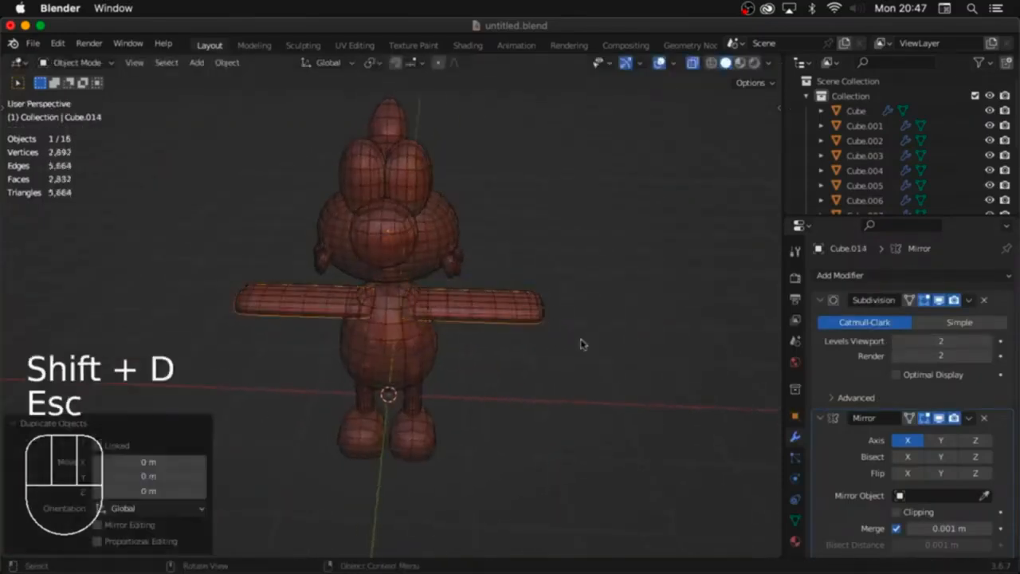
pyautogui.press('Tab')
pyautogui.press('a')
pyautogui.press('g')
pyautogui.press('x')
pyautogui.click(717, 350)
# Step: Shorten the copied mesh along X, place it at the arm's outer end, and enlarge it into a hand block
pyautogui.press('s')
pyautogui.press('x')
pyautogui.click(635, 328)
pyautogui.press('g')
pyautogui.press('x')
pyautogui.click(571, 328)
pyautogui.press('s')
pyautogui.click(615, 352)
# Step: Adjust the hand's position and Y width in top view, and dissolve its extra edge loops
pyautogui.press('KP_7')
pyautogui.hotkey('alt', 'z')
pyautogui.press('2')
pyautogui.press('g')
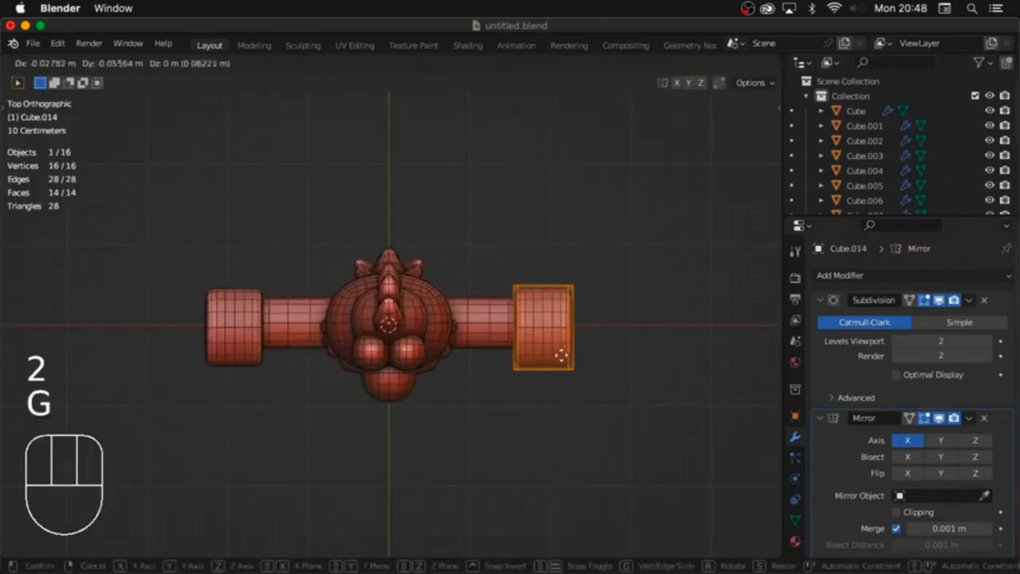
pyautogui.press('s')
pyautogui.press('y')
pyautogui.press('g')
pyautogui.press('super+x')
pyautogui.moveTo(581, 350); pyautogui.dragTo(601, 251, button='middle')
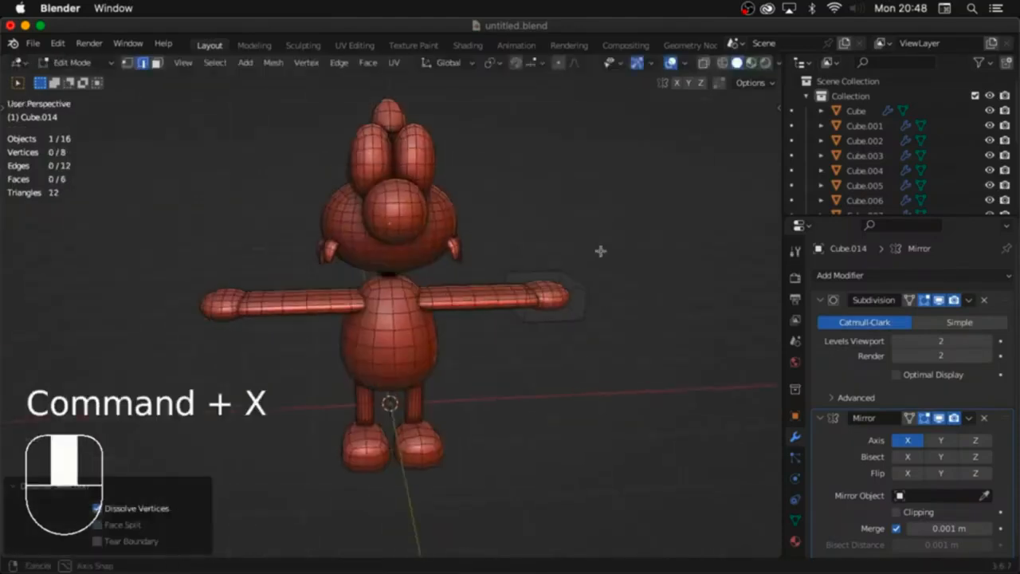
# Step: Rescale the whole hand mesh overall and along Z, and cut an edge loop across it
pyautogui.press('a')
pyautogui.press('s')
pyautogui.press('s')
pyautogui.press('z')
pyautogui.click(589, 298)
pyautogui.press('super+r')
pyautogui.click(558, 295)
pyautogui.moveTo(562, 295); pyautogui.dragTo(621, 297, button='middle')
pyautogui.press('Tab')
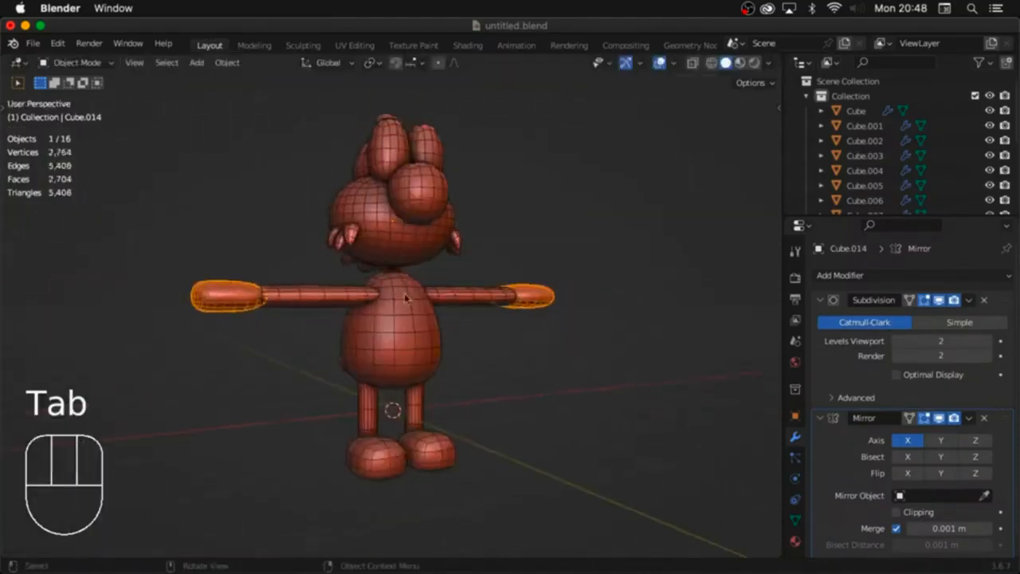
# Step: Check the model without overlays, then reposition and rescale the nose's mesh in side view
pyautogui.hotkey('shift', 'alt', 'z')
pyautogui.moveTo(599, 253); pyautogui.dragTo(613, 286, button='middle')
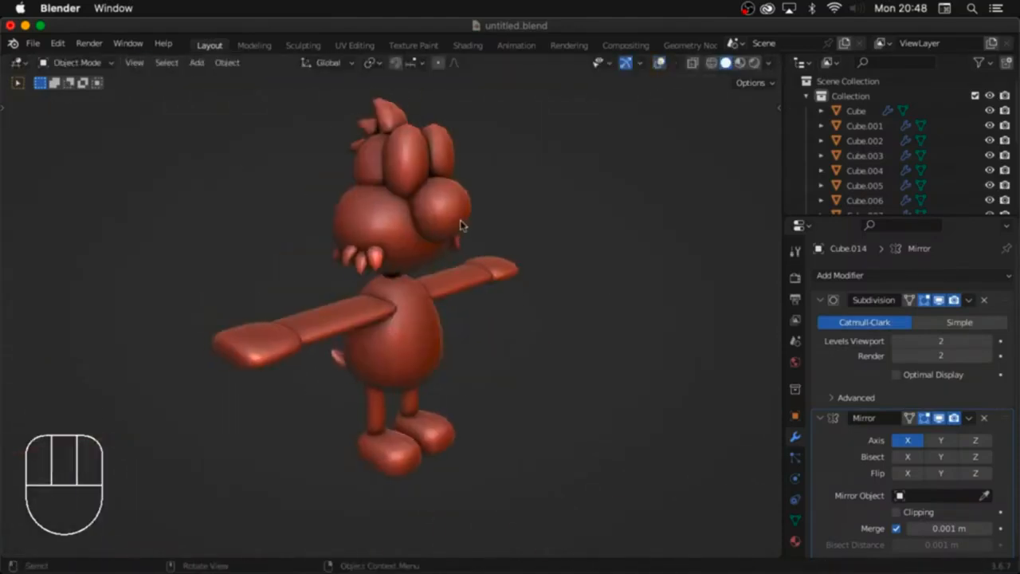
pyautogui.moveTo(536, 429); pyautogui.dragTo(495, 451, button='middle')
pyautogui.click(440, 227)
pyautogui.keyDown('alt'); pyautogui.moveTo(442, 227); pyautogui.dragTo(550, 212, button='middle'); pyautogui.keyUp('alt')
pyautogui.hotkey('shift', 'alt', 'z')
pyautogui.press('Tab')
pyautogui.press('s')
pyautogui.press('a')
pyautogui.press('f')
pyautogui.press('super+z')
pyautogui.press('g')
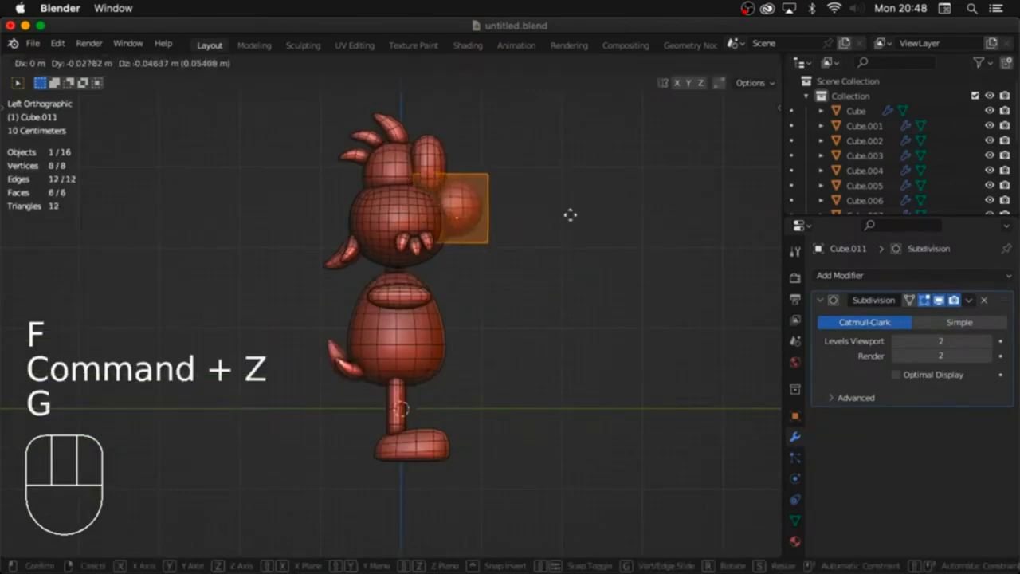
pyautogui.click(570, 214)
pyautogui.press('s')
pyautogui.click(539, 244)
pyautogui.press('Tab')
# Step: Add a new cube with level 1 subdivision, shade it smooth, and turn off Optimal Display
pyautogui.moveTo(546, 309); pyautogui.dragTo(454, 335, button='middle')
pyautogui.click(555, 317)
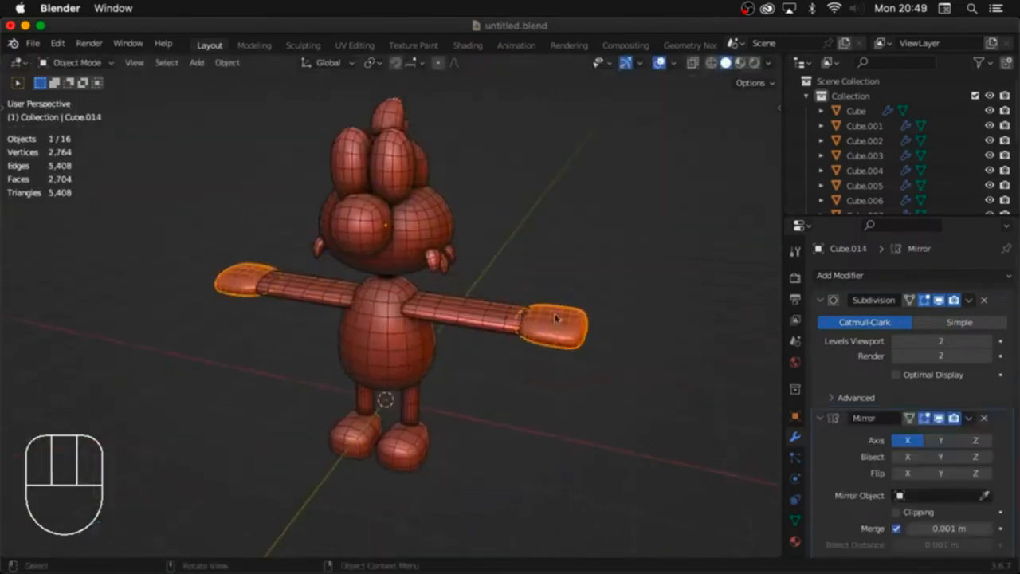
pyautogui.press('Tab')
pyautogui.press('Tab')
pyautogui.hotkey('shift', 'a')
pyautogui.click(510, 356)
pyautogui.press('super+1')
pyautogui.rightClick(478, 351)
pyautogui.moveTo(470, 390)
pyautogui.mouseDown(button='middle')
pyautogui.moveTo(489, 418)
pyautogui.moveTo(510, 391)
pyautogui.mouseUp(button='middle')
pyautogui.click(897, 375)
# Step: Add a Mirror modifier to the new cube, then move and rescale its mesh into a finger beyond the hand
pyautogui.click(929, 276)
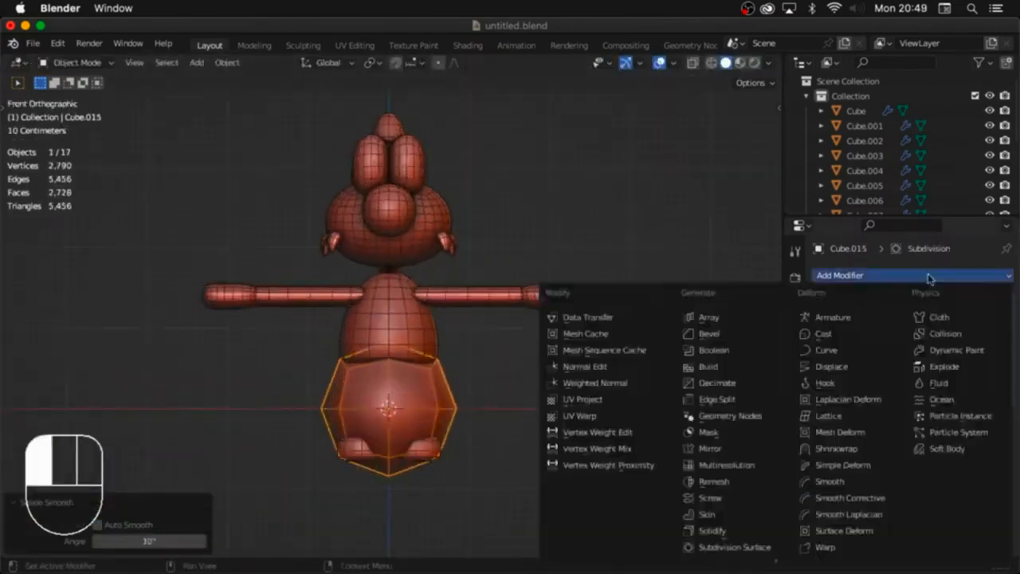
pyautogui.click(715, 449)
pyautogui.press('Tab')
pyautogui.press('g')
pyautogui.click(736, 296)
pyautogui.press('s')
pyautogui.press('x')
pyautogui.press('z')
pyautogui.press('s')
pyautogui.press('y')
# Step: Cut an edge loop across the finger and slide it toward the hand
pyautogui.press('super+r')
pyautogui.click(619, 351)
pyautogui.press('Escape')
pyautogui.press('g')
pyautogui.press('g')
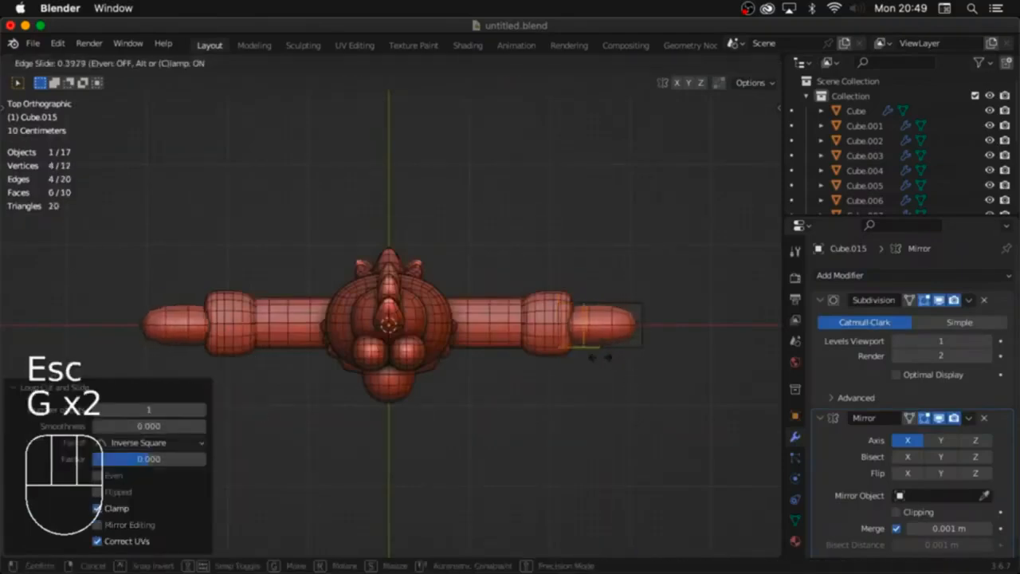
pyautogui.click(599, 353)
pyautogui.press('Tab')
pyautogui.press('g')
pyautogui.click(622, 342)
pyautogui.press('super+z')
pyautogui.press('Tab')
# Step: Select the whole finger mesh and move it to the back edge of the hand
pyautogui.press('a')
pyautogui.press('g')
pyautogui.press('g')
pyautogui.press('s')
pyautogui.press('Escape')
pyautogui.press('super+z')
pyautogui.press('super+z')
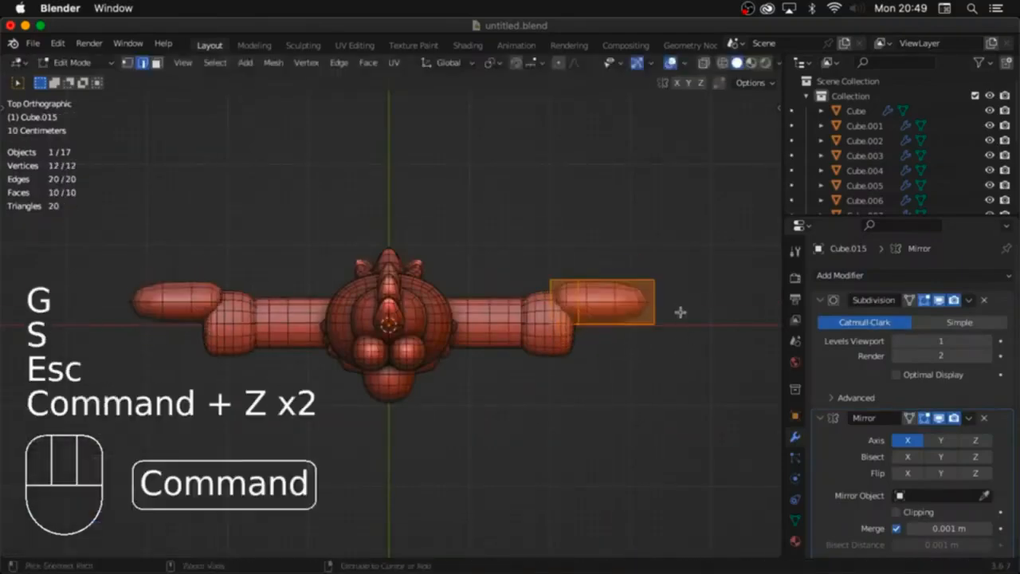
# Step: Repeat the finger duplication to make a row of four, move them together, and maximize the viewport
pyautogui.hotkey('shift', 'r')
pyautogui.hotkey('shift', 'r')
pyautogui.press('l')
pyautogui.press('l')
pyautogui.press('l')
pyautogui.press('g')
pyautogui.hotkey('ctrl', 'space')
pyautogui.press('n')
pyautogui.press('n')
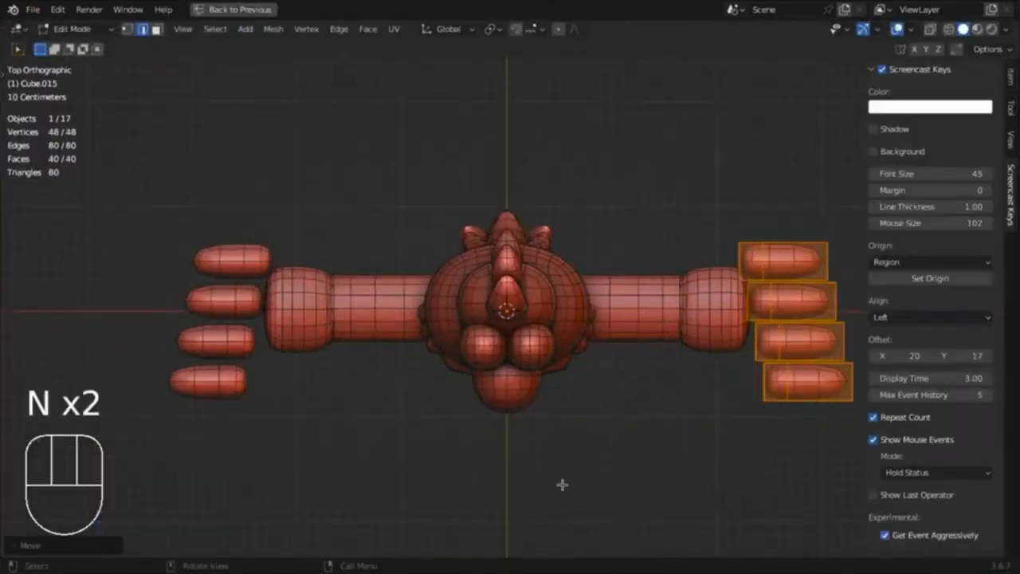
# Step: Duplicate one finger, then move and rotate the copy at the hand's front side as a thumb
pyautogui.hotkey('alt', 'a')
pyautogui.press('l')
pyautogui.hotkey('shift', 'd')
pyautogui.click(636, 366)
pyautogui.press('r')
pyautogui.click(684, 401)
pyautogui.press('g')
# Step: Rotate the frontmost finger to angle forward and move it against the hand beside the thumb
pyautogui.press('l')
pyautogui.press('r')
pyautogui.press('g')
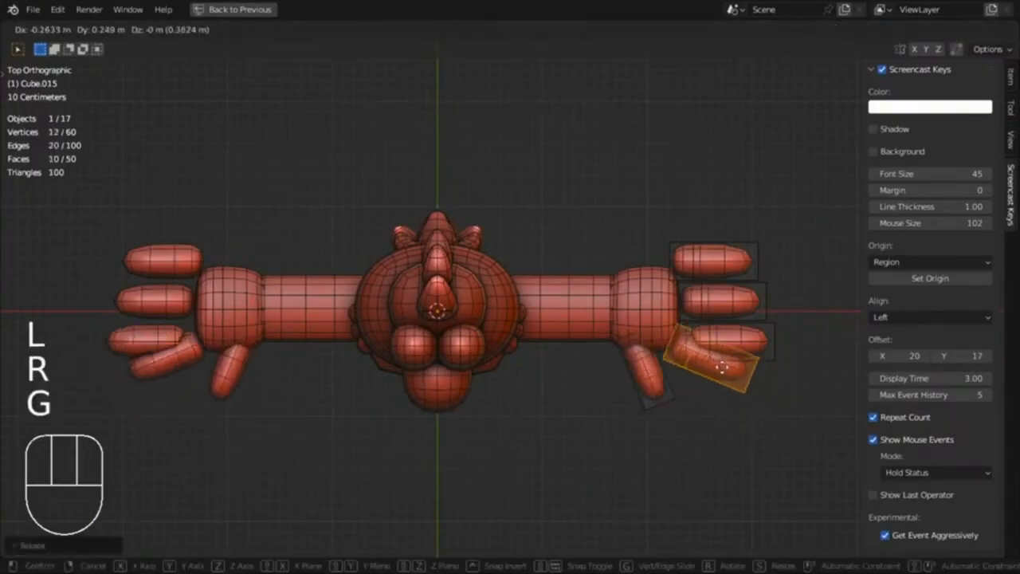
# Step: Add the other three fingers to the selection and shrink all four about their individual origins
pyautogui.press('l')
pyautogui.press('l')
pyautogui.press('l')
pyautogui.click(493, 29)
pyautogui.click(535, 77)
pyautogui.press('s')
# Step: Select only the third finger from the back and move it against the hand next to the angled finger
pyautogui.hotkey('alt', 'a')
pyautogui.press('l')
pyautogui.press('g')
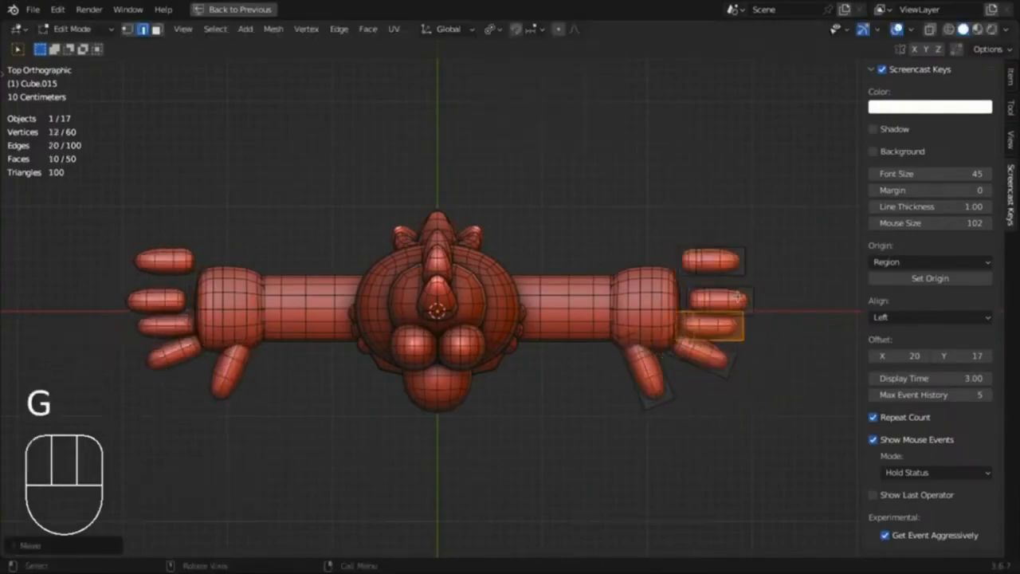
pyautogui.press('g')
pyautogui.press('e')
pyautogui.press('r')
pyautogui.press('g')
pyautogui.press('super+z')
pyautogui.press('super+z')
pyautogui.press('super+z')
# Step: Rotate the second finger from the back slightly and reposition it near the rearmost finger
pyautogui.press('r')
pyautogui.press('g')
# Step: Select only the third finger from the back and stretch it longer along X
pyautogui.hotkey('alt', 'a')
pyautogui.press('l')
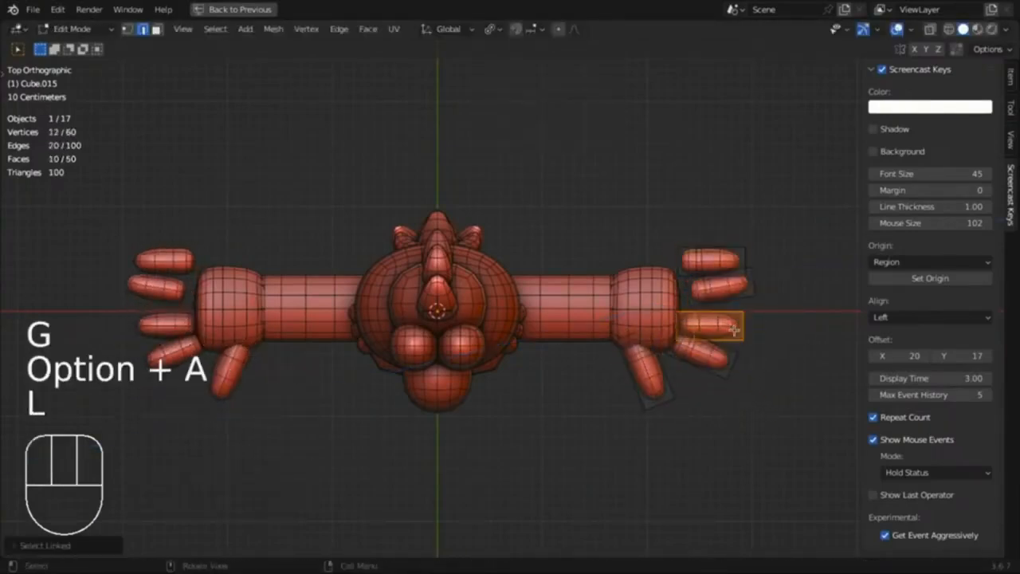
pyautogui.press('s')
pyautogui.press('s')
pyautogui.press('x')
# Step: Select only the rearmost finger and rotate it to angle backward from the hand
pyautogui.hotkey('alt', 'a')
pyautogui.press('l')
pyautogui.press('r')
pyautogui.click(716, 272)
# Step: Move the second finger from the back against the hand, and move the lengthened middle finger closer to the palm
pyautogui.hotkey('alt', 'a')
pyautogui.press('l')
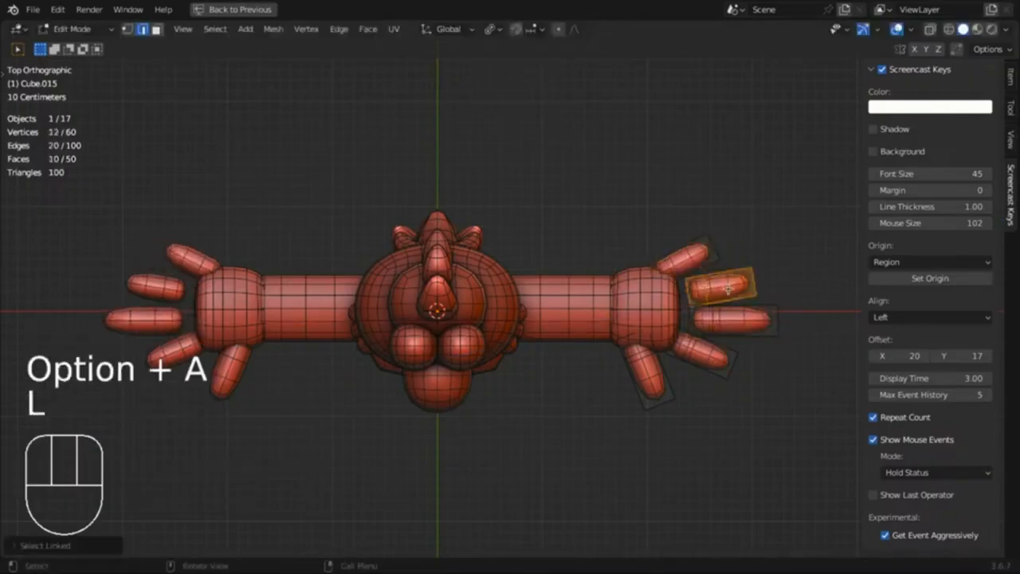
pyautogui.press('g')
pyautogui.hotkey('alt', 'a')
pyautogui.press('l')
pyautogui.press('g')
# Step: Select only the rearmost finger again and fine-tune its rotation
pyautogui.hotkey('alt', 'a')
pyautogui.press('l')
pyautogui.press('r')
pyautogui.moveTo(718, 279)
pyautogui.mouseDown(button='middle')
pyautogui.moveTo(712, 227)
pyautogui.moveTo(704, 272)
pyautogui.mouseUp(button='middle')
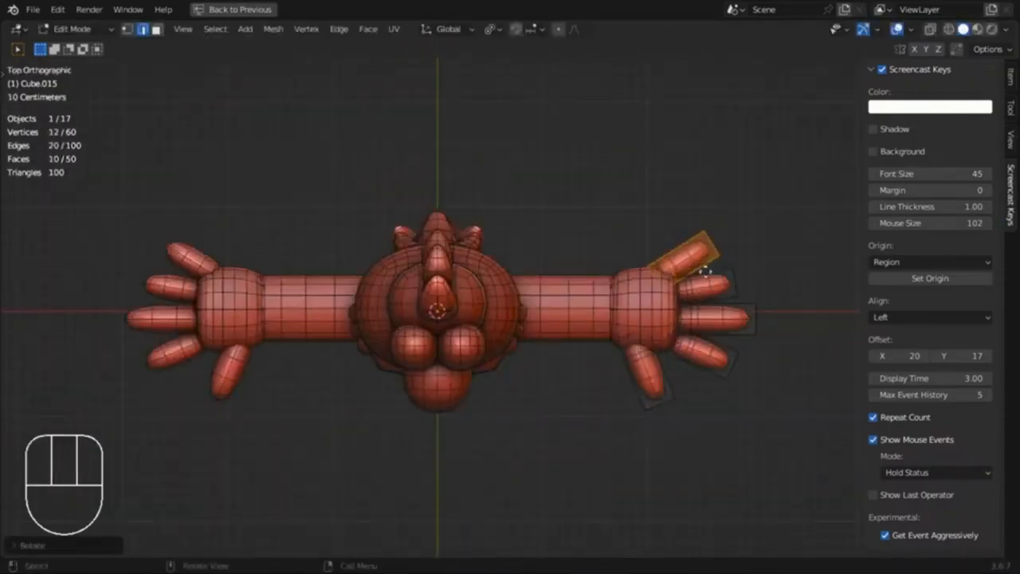
pyautogui.click(754, 263)
# Step: Select only the thumb and move it slightly closer to the palm
pyautogui.hotkey('alt', 'a')
pyautogui.press('l')
pyautogui.press('g')
pyautogui.click(631, 357)
# Step: Reposition and slightly rotate the finger beside the thumb, and nudge a finger's position to finish the hand's spread
pyautogui.hotkey('alt', 'a')
pyautogui.press('l')
pyautogui.press('g')
pyautogui.press('r')
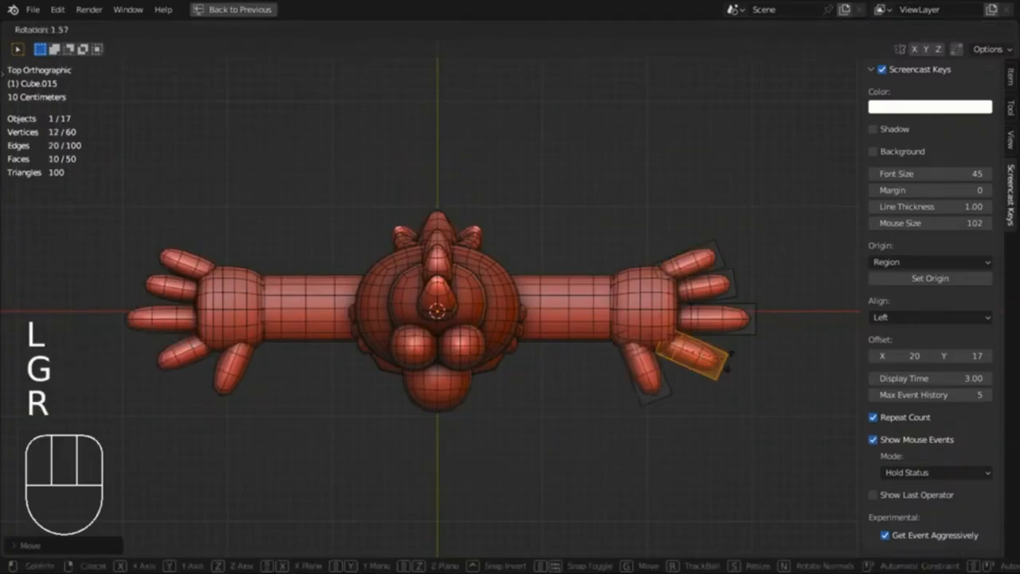
pyautogui.click(733, 343)
pyautogui.hotkey('alt', 'a')
pyautogui.press('l')
pyautogui.press('g')
pyautogui.moveTo(786, 208); pyautogui.dragTo(777, 104, button='middle')
# Step: Edit the arm in vertex mode with X-ray on and move the selected vertices along X
pyautogui.press('Tab')
pyautogui.click(590, 273)
pyautogui.press('Tab')
pyautogui.hotkey('alt', 'z')
pyautogui.press('1')
pyautogui.press('g')
pyautogui.press('x')
pyautogui.click(683, 371)
# Step: Select the arm's wrist end with the whole hand and fingers, and move them inward along X to shorten the arm
pyautogui.press('Tab')
pyautogui.press('Tab')
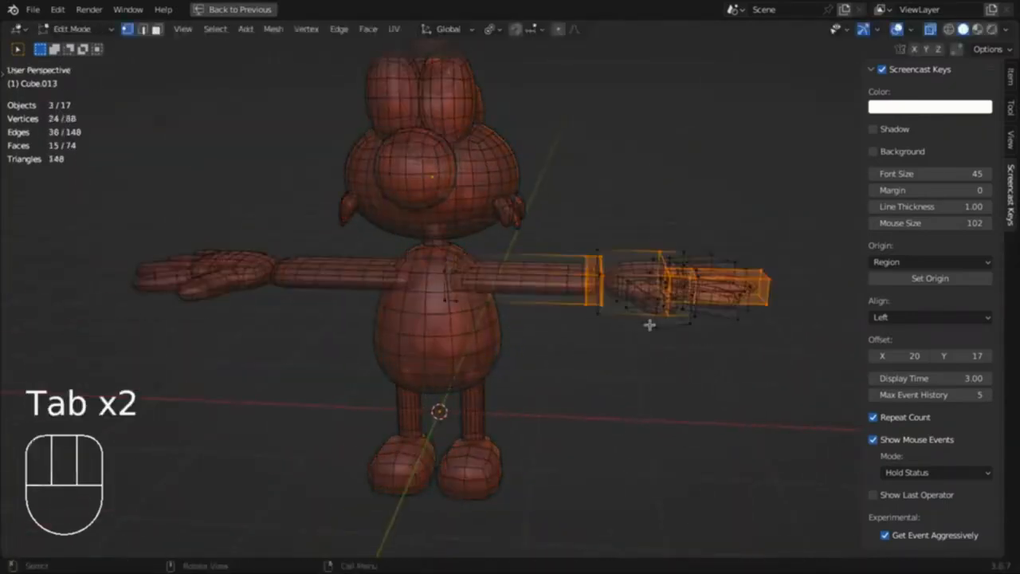
pyautogui.press('Tab')
pyautogui.press('Tab')
pyautogui.hotkey('alt', 'a')
pyautogui.moveTo(559, 215); pyautogui.dragTo(797, 390)
pyautogui.moveTo(637, 219); pyautogui.dragTo(804, 374)
pyautogui.press('super+KP_Add')
pyautogui.press('super+KP_Add')
pyautogui.press('super+KP_Add')
pyautogui.press('super+KP_Add')
pyautogui.press('n')
pyautogui.press('g')
pyautogui.press('y')
pyautogui.press('x')
pyautogui.click(758, 367)
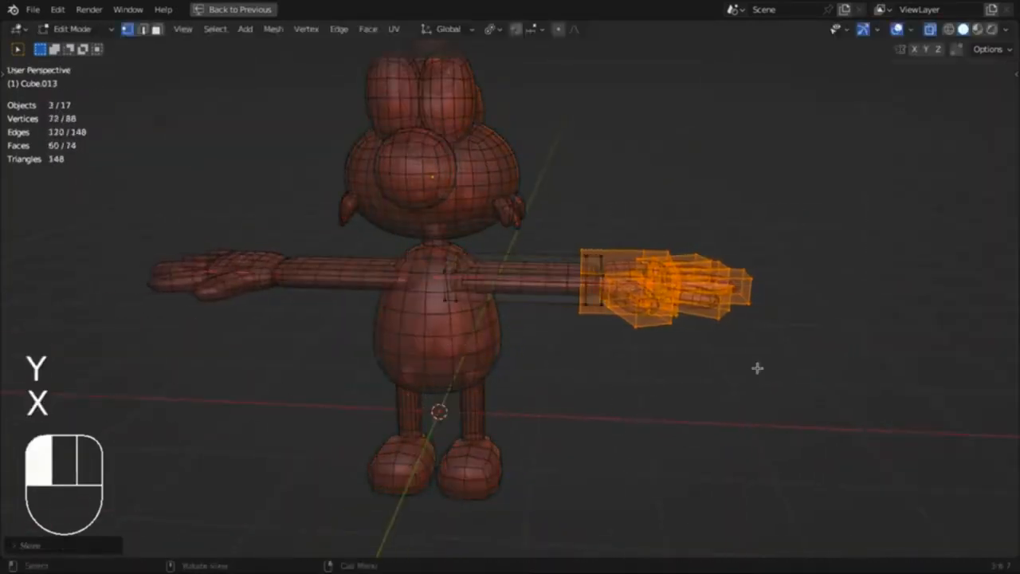
# Step: Select the ring of faces at the arm's wrist end, move it along Y, and return to Object Mode with X-ray off
pyautogui.press('3')
pyautogui.keyDown('alt'); pyautogui.click(594, 270); pyautogui.keyUp('alt')
pyautogui.press('g')
pyautogui.press('y')
pyautogui.click(745, 316)
pyautogui.hotkey('alt', 'z')
pyautogui.moveTo(749, 317); pyautogui.dragTo(653, 295, button='middle')
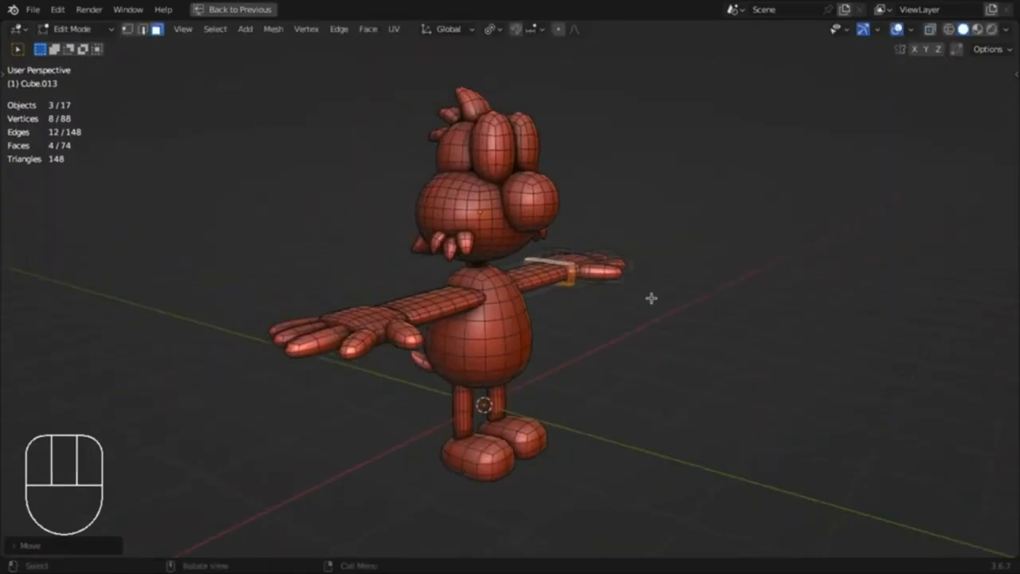
pyautogui.press('Tab')
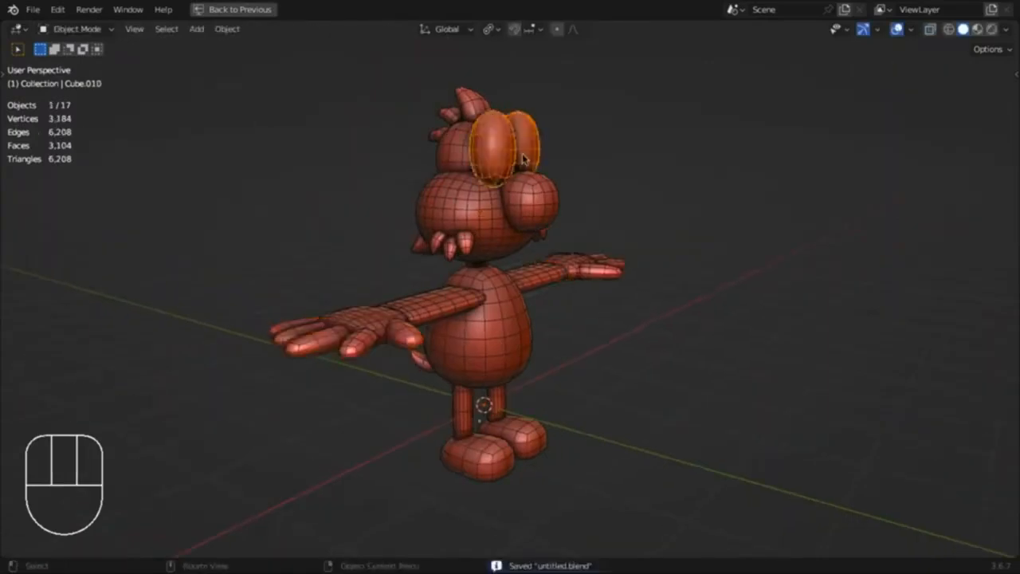
# Step: Shrink the eyes slightly by scaling their whole mesh in Edit Mode
pyautogui.press('Tab')
pyautogui.press('a')
pyautogui.press('s')
pyautogui.click(717, 243)
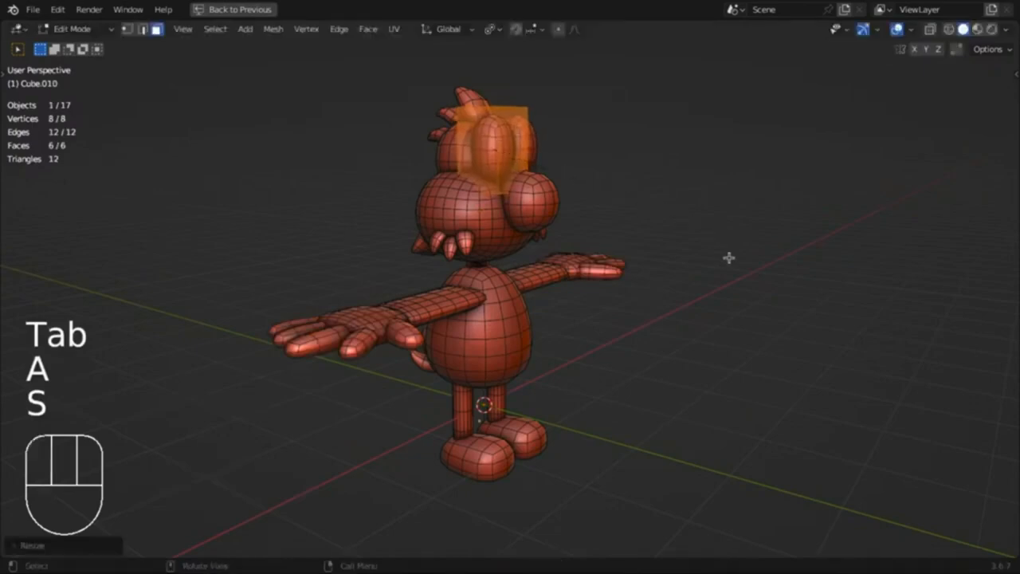
pyautogui.press('Tab')
pyautogui.moveTo(729, 258); pyautogui.dragTo(434, 206, button='middle')
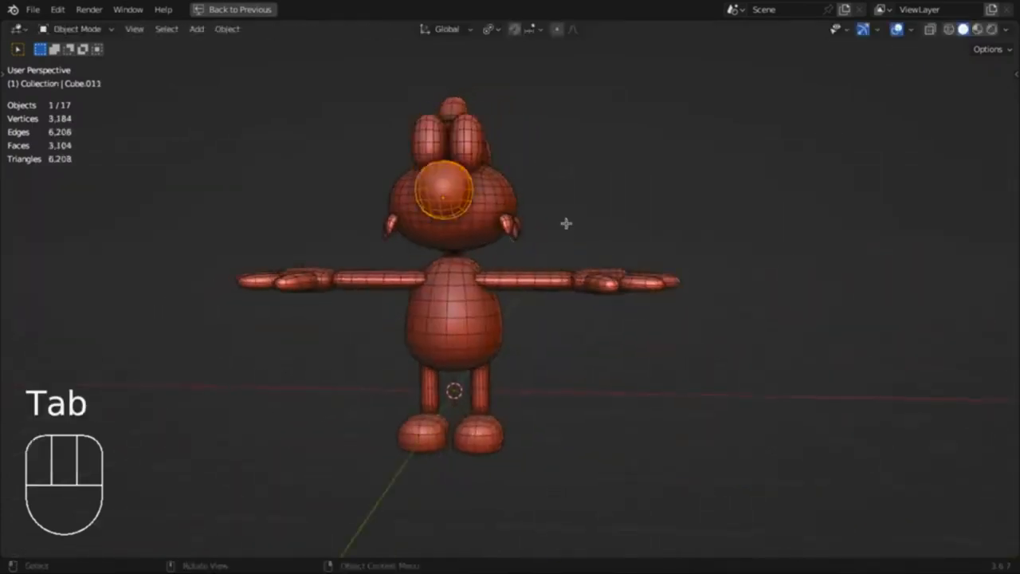
# Step: Scale the whole mesh of the round beak in Edit Mode
pyautogui.press('Tab')
pyautogui.press('a')
pyautogui.press('s')
pyautogui.click(734, 279)
pyautogui.moveTo(733, 278); pyautogui.dragTo(620, 283, button='middle')
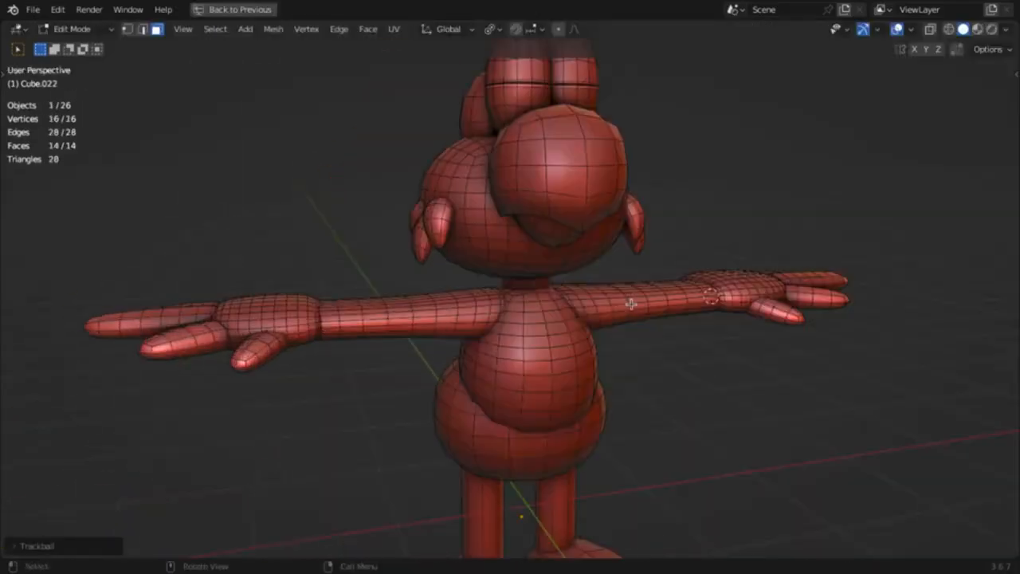
# Step: Check the blocked-out character from several sides, toggle the viewport overlays and save the file
pyautogui.moveTo(631, 304); pyautogui.dragTo(656, 298, button='middle')
pyautogui.scroll(-3, 656, 298)
pyautogui.moveTo(656, 350); pyautogui.dragTo(382, 436, button='middle')
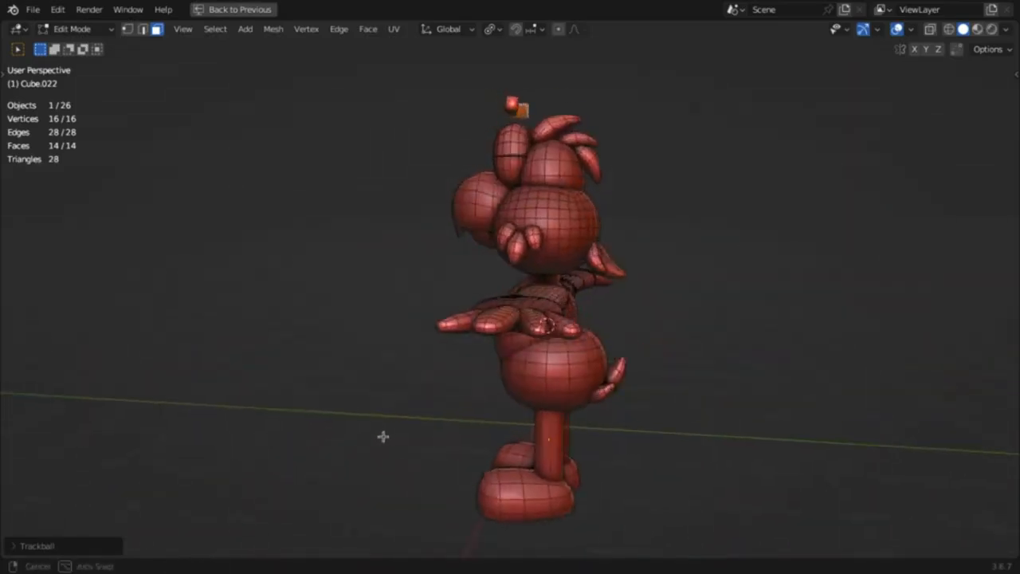
pyautogui.moveTo(726, 383); pyautogui.dragTo(627, 348, button='middle')
pyautogui.hotkey('shift', 'alt', 'z')
pyautogui.press('super+s')
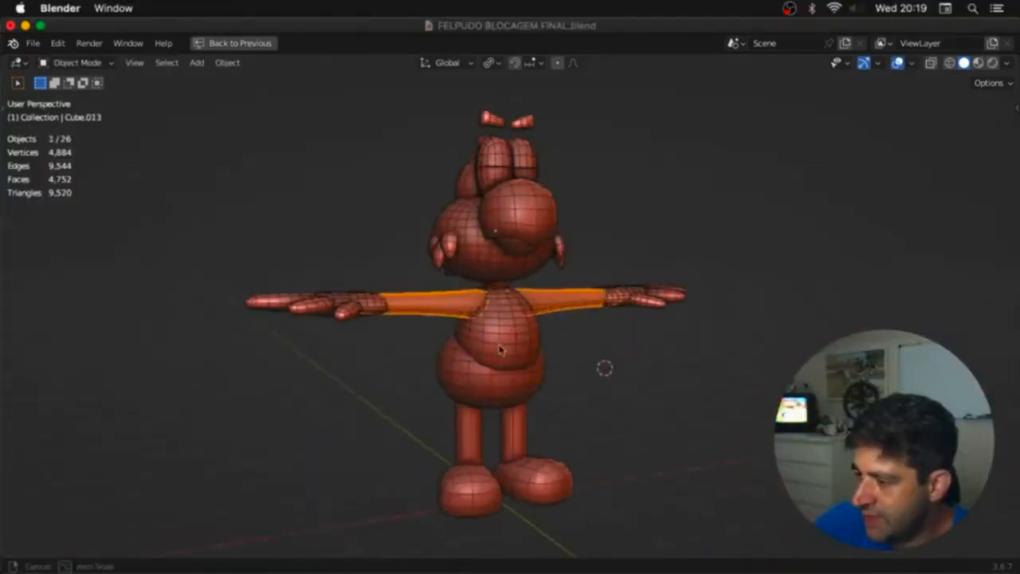
# Step: Examine the blocked-out character's arms, body and legs up close in Object and Edit Mode
pyautogui.moveTo(501, 351); pyautogui.dragTo(506, 335, button='middle')
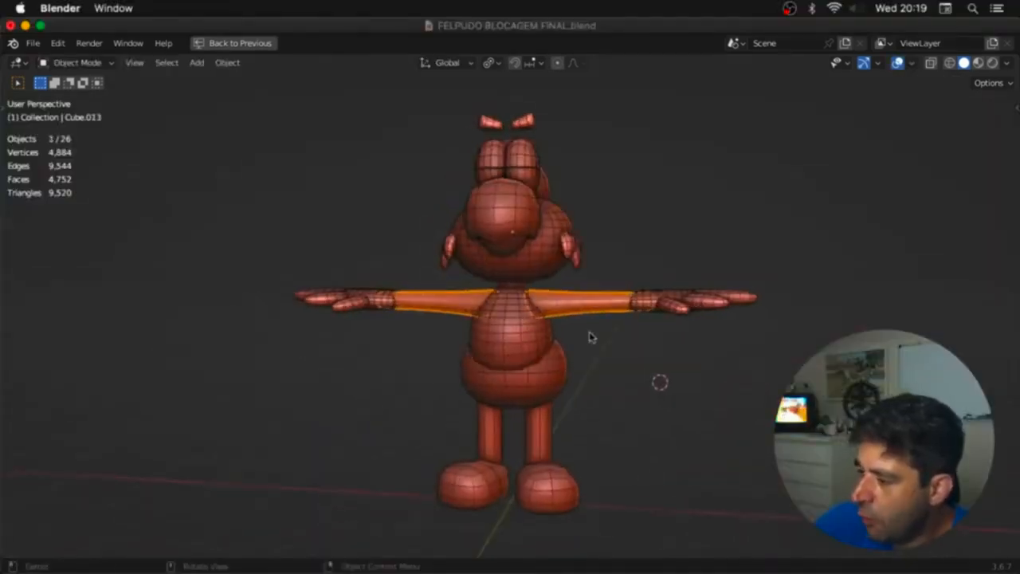
pyautogui.moveTo(541, 374); pyautogui.dragTo(669, 374, button='middle')
pyautogui.moveTo(500, 385); pyautogui.dragTo(603, 419, button='middle')
pyautogui.press('Tab')
pyautogui.click(556, 394)
pyautogui.press('Tab')
pyautogui.press('KP_Decimal')
pyautogui.scroll(-2, 567, 394)
pyautogui.press('Tab')
pyautogui.scroll(-3, 557, 397)
# Step: Examine the mesh cages of the legs and feet, and restore the full window layout from the maximized viewport
pyautogui.click(603, 419)
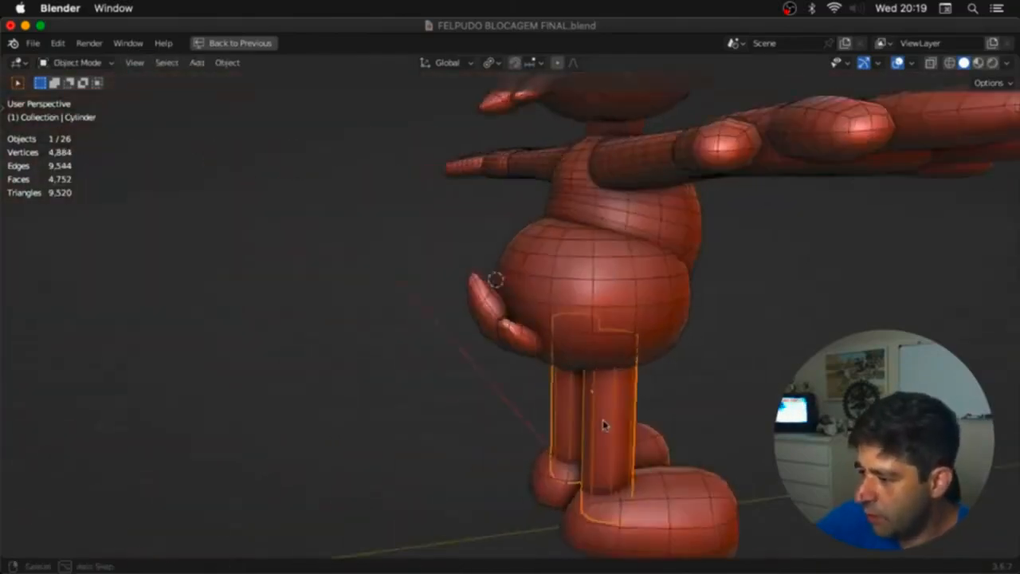
pyautogui.press('Tab')
pyautogui.moveTo(678, 422); pyautogui.dragTo(524, 398, button='middle')
pyautogui.press('Tab')
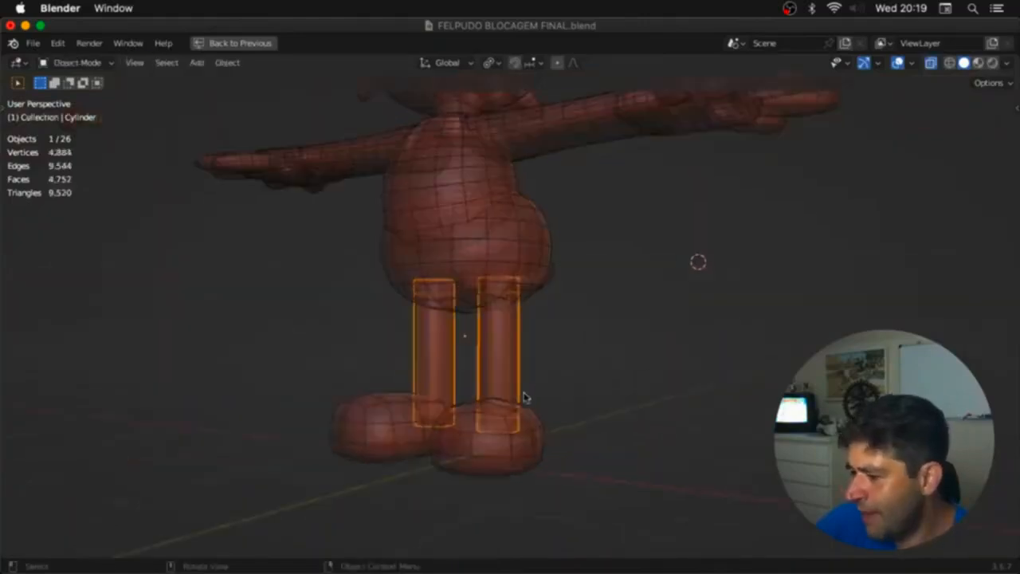
pyautogui.click(526, 418)
pyautogui.moveTo(565, 432); pyautogui.dragTo(361, 472, button='middle')
pyautogui.press('Tab')
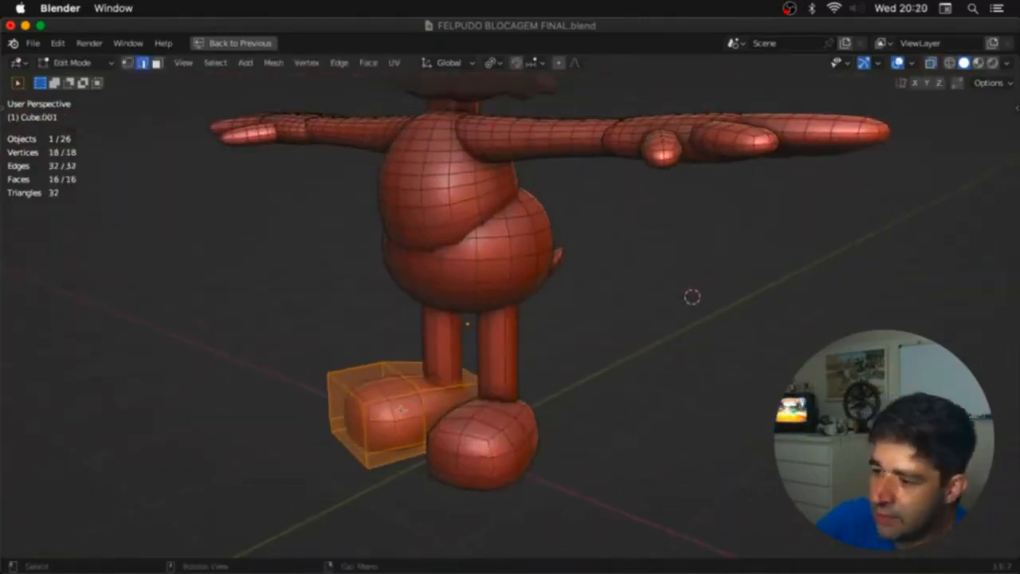
pyautogui.hotkey('ctrl', 'space')
pyautogui.moveTo(361, 386); pyautogui.dragTo(474, 331, button='middle')
pyautogui.press('Tab')
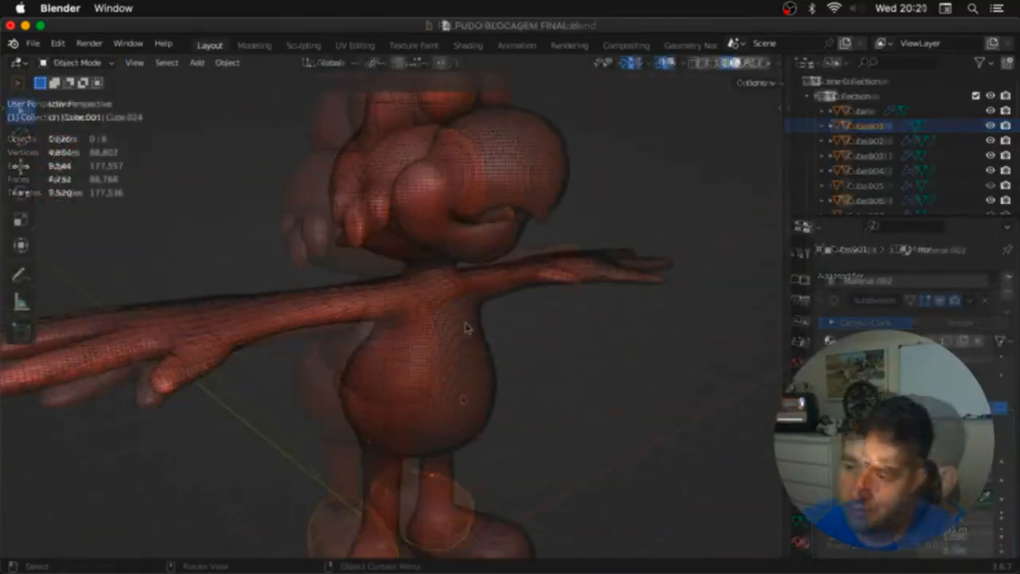
# Step: Examine the merged character mesh around the head, beak, arms and torso, including with the viewport overlays hidden
pyautogui.moveTo(469, 325); pyautogui.dragTo(463, 430, button='middle')
pyautogui.scroll(4, 470, 372)
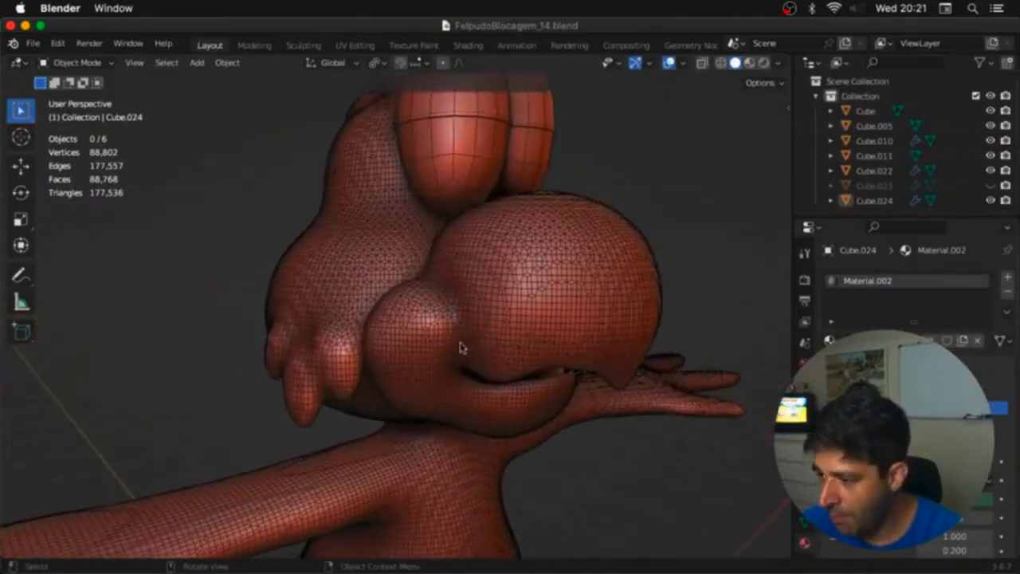
pyautogui.moveTo(459, 348); pyautogui.dragTo(322, 392, button='middle')
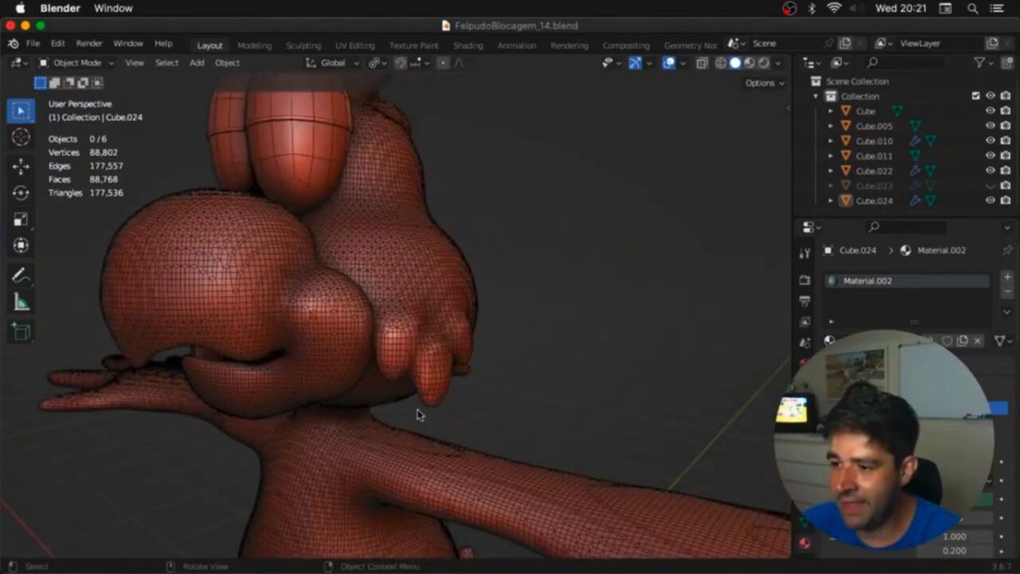
pyautogui.moveTo(418, 418); pyautogui.dragTo(478, 343, button='middle')
pyautogui.moveTo(478, 343); pyautogui.dragTo(360, 272, button='middle')
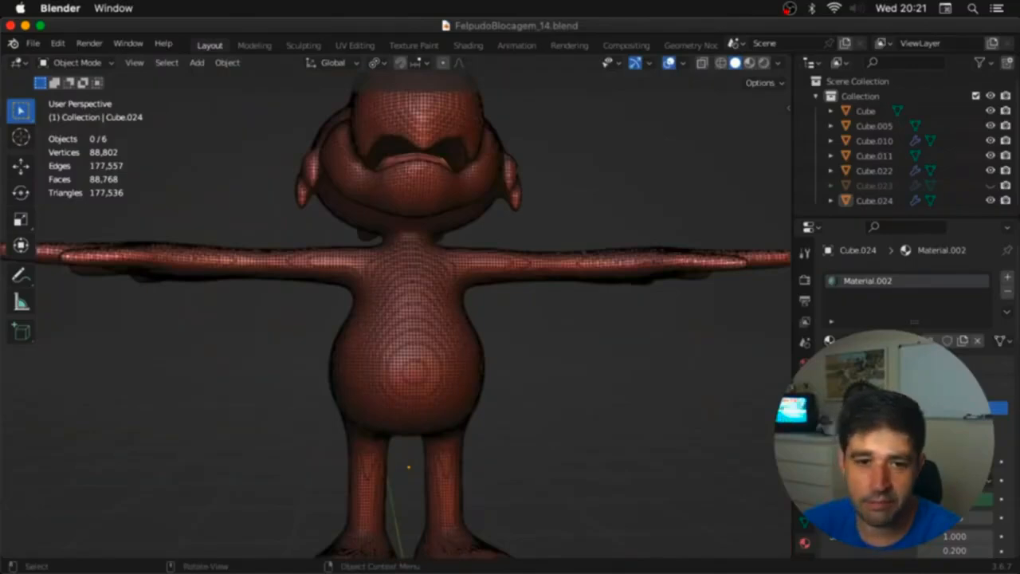
pyautogui.moveTo(333, 217); pyautogui.dragTo(385, 237, button='middle')
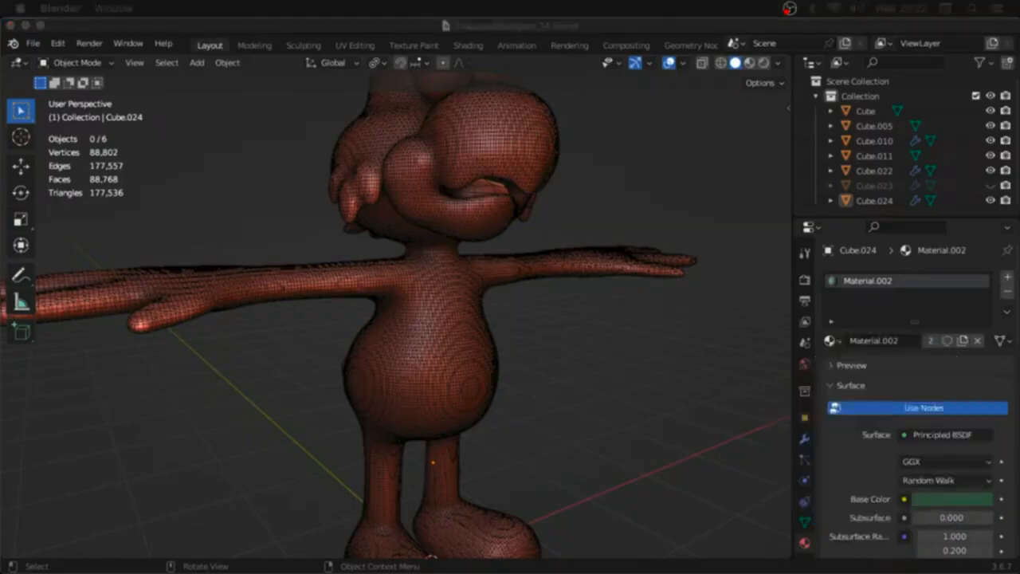
pyautogui.moveTo(572, 337); pyautogui.dragTo(562, 383, button='middle')
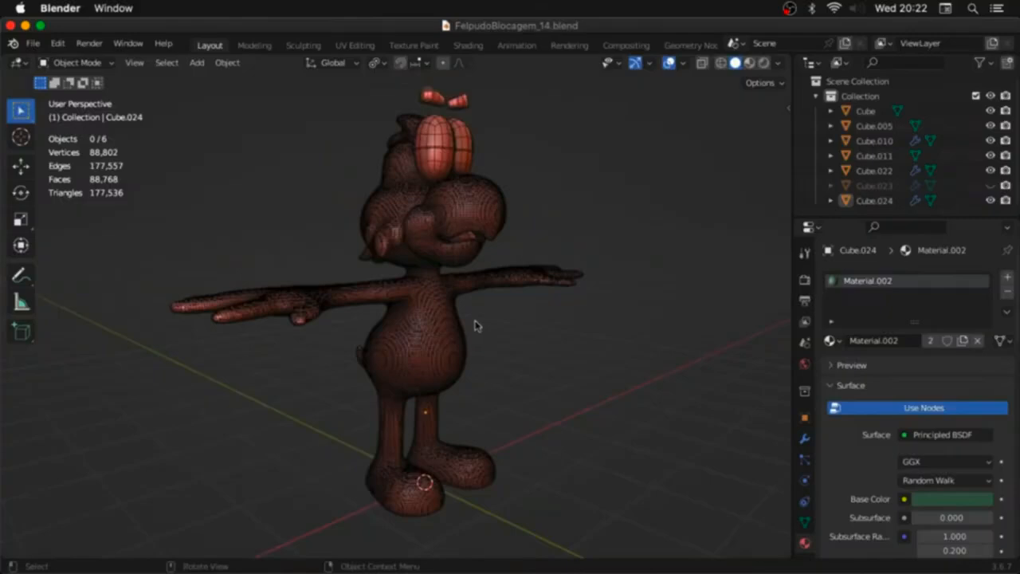
pyautogui.hotkey('shift', 'alt', 'z')
# Step: Start a new general scene file
pyautogui.click(34, 44)
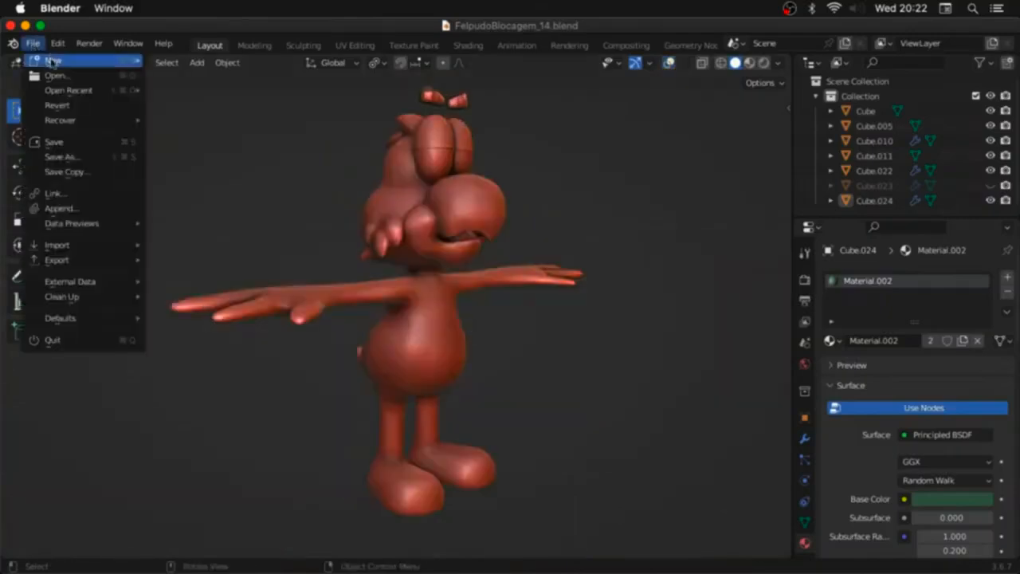
pyautogui.moveTo(49, 63)
pyautogui.click(191, 63)
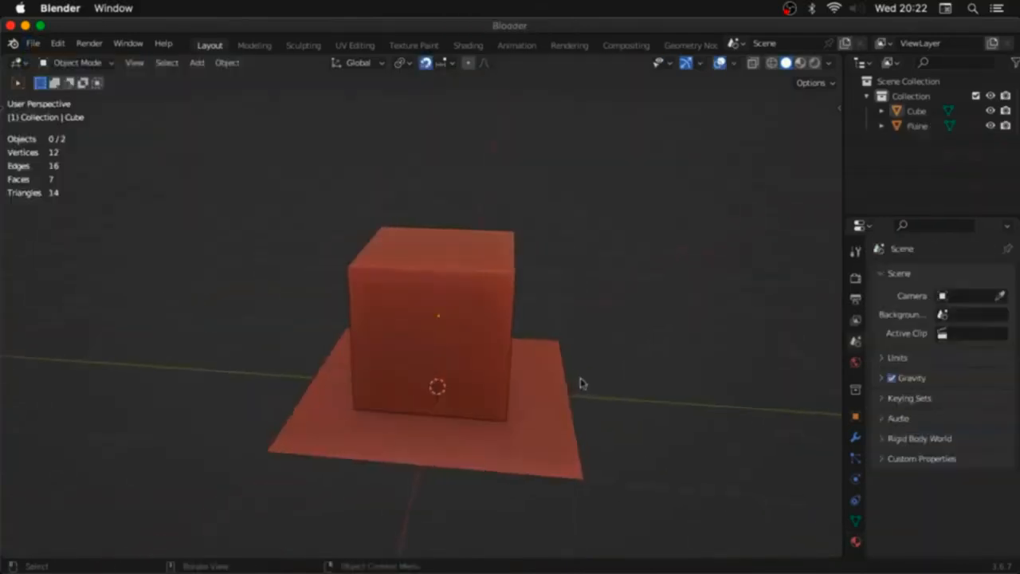
# Step: Add a UV sphere and move it up towards the cube's upper part
pyautogui.hotkey('shift', 'a')
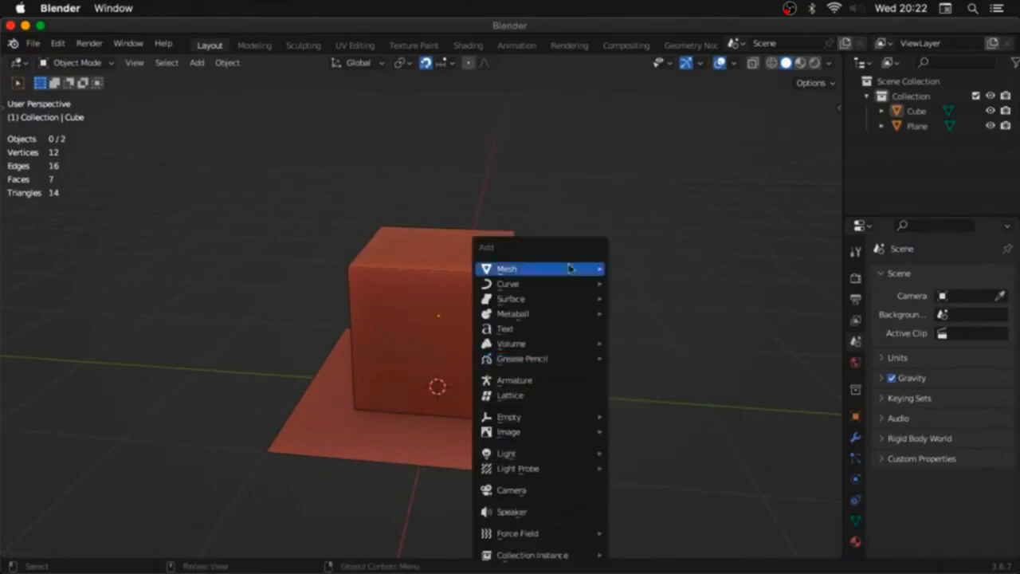
pyautogui.moveTo(550, 268)
pyautogui.click(660, 316)
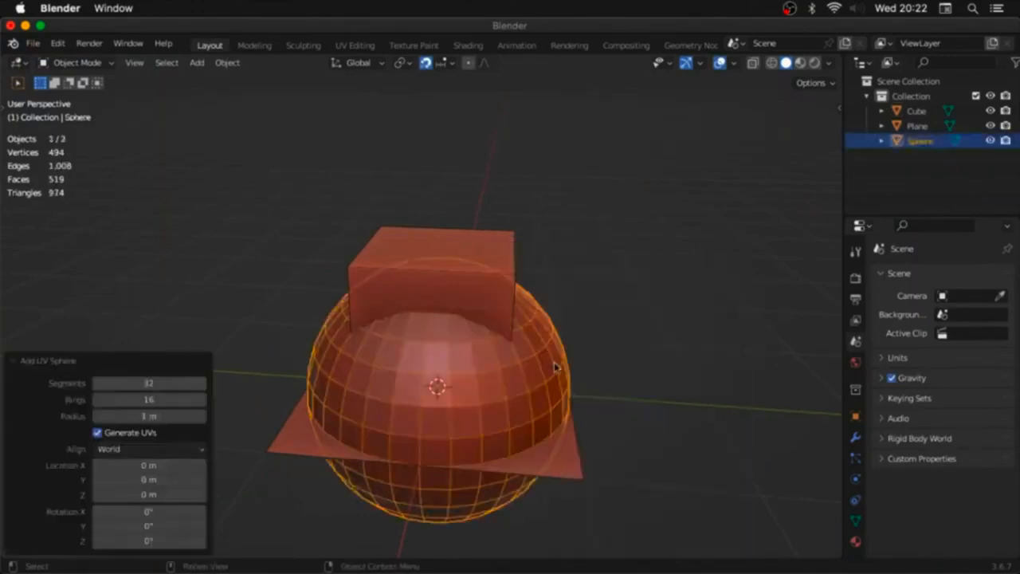
pyautogui.press('g')
pyautogui.click(576, 246)
# Step: Shrink the sphere and reposition it so it overlaps the cube's upper corner
pyautogui.moveTo(576, 247); pyautogui.dragTo(537, 309, button='middle')
pyautogui.press('s')
pyautogui.click(499, 235)
pyautogui.press('g')
pyautogui.click(519, 284)
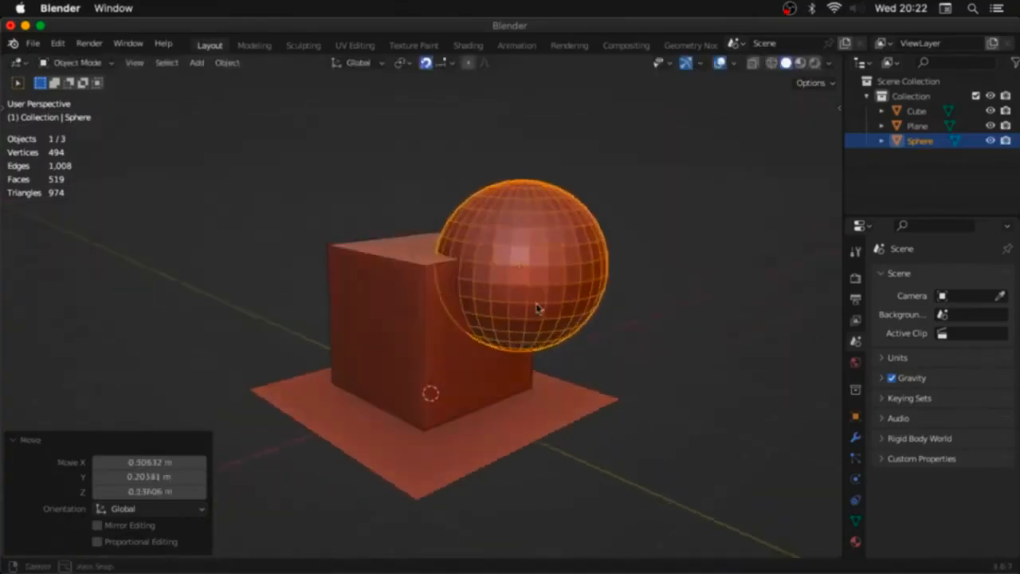
# Step: Add a Boolean modifier to the cube in Difference mode with the sphere as its object
pyautogui.keyDown('shift'); pyautogui.click(475, 357); pyautogui.keyUp('shift')
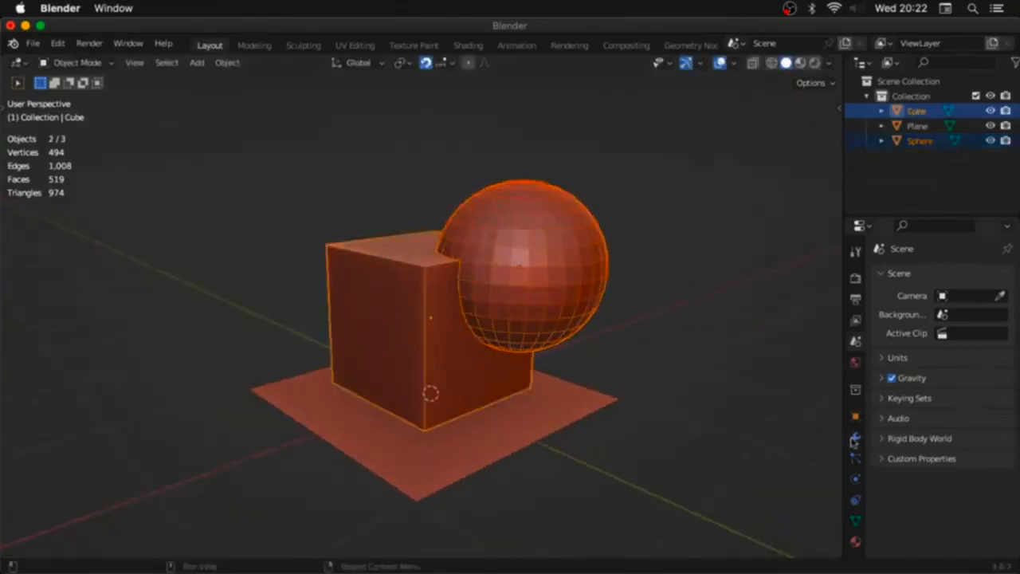
pyautogui.click(855, 439)
pyautogui.click(921, 276)
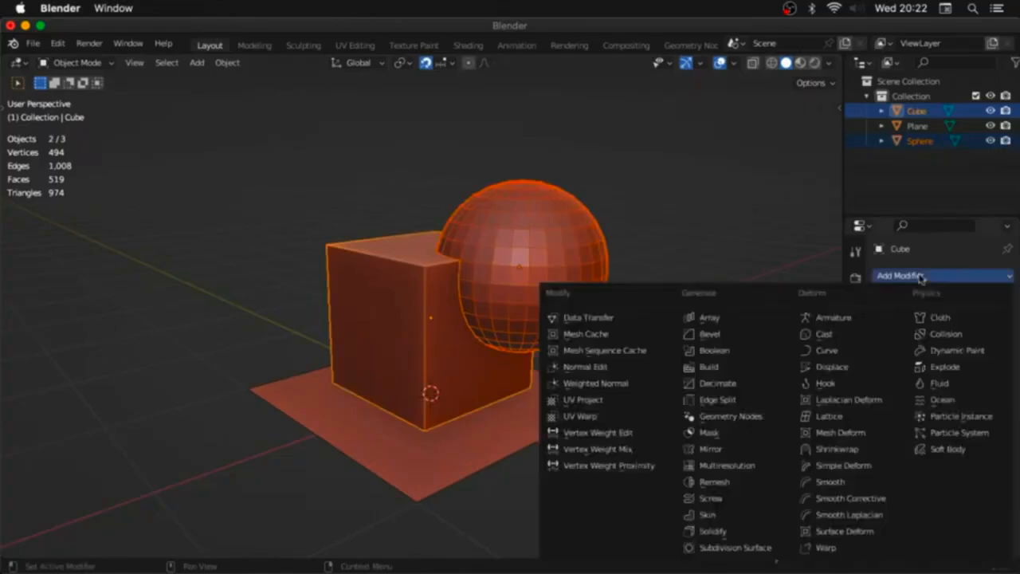
pyautogui.click(746, 353)
pyautogui.hotkey('alt', 'a')
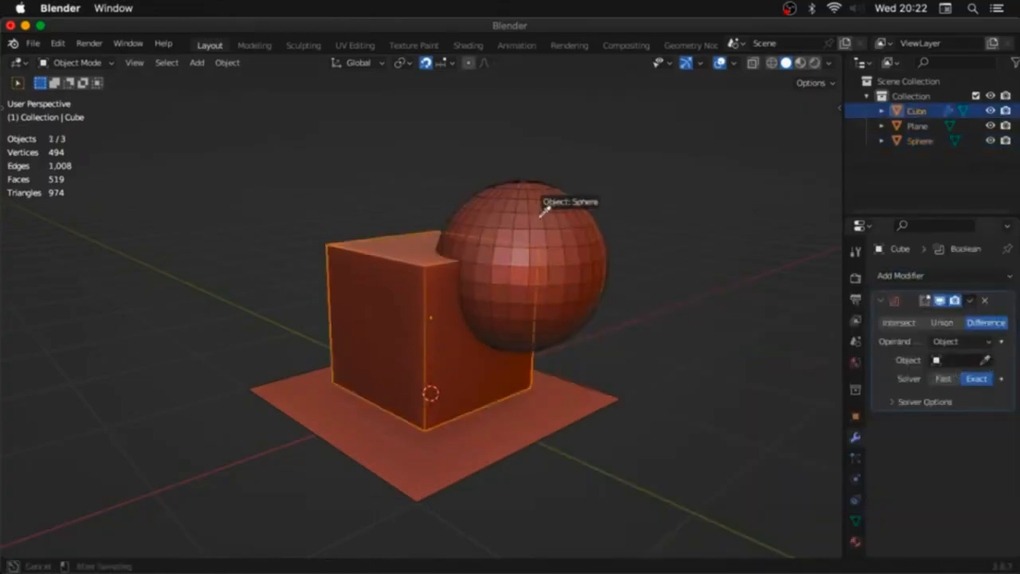
pyautogui.click(571, 265)
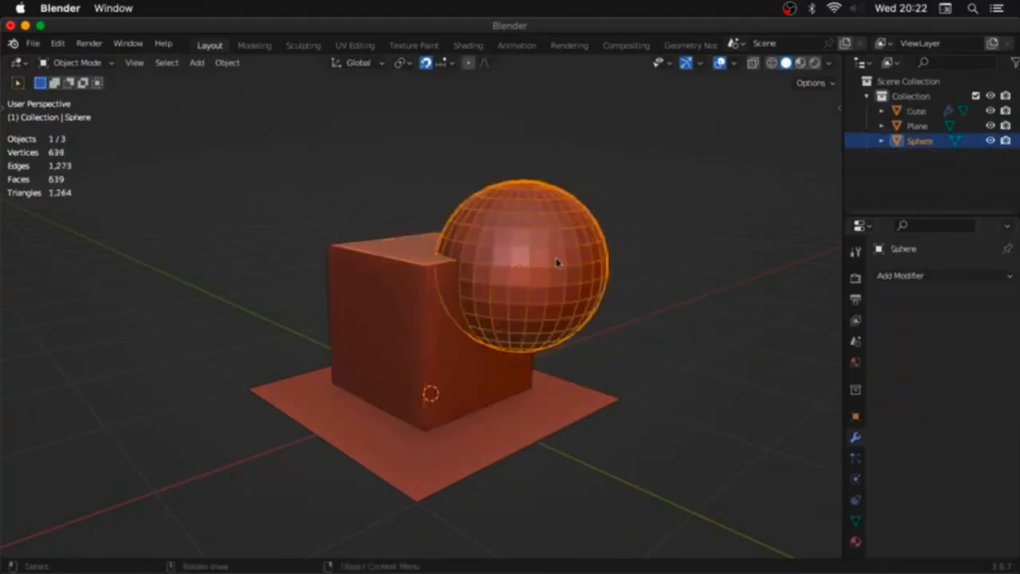
# Step: Hide the sphere to expose the Boolean cut in the cube
pyautogui.press('h')
pyautogui.moveTo(557, 262); pyautogui.dragTo(548, 293, button='middle')
pyautogui.hotkey('alt', 'h')
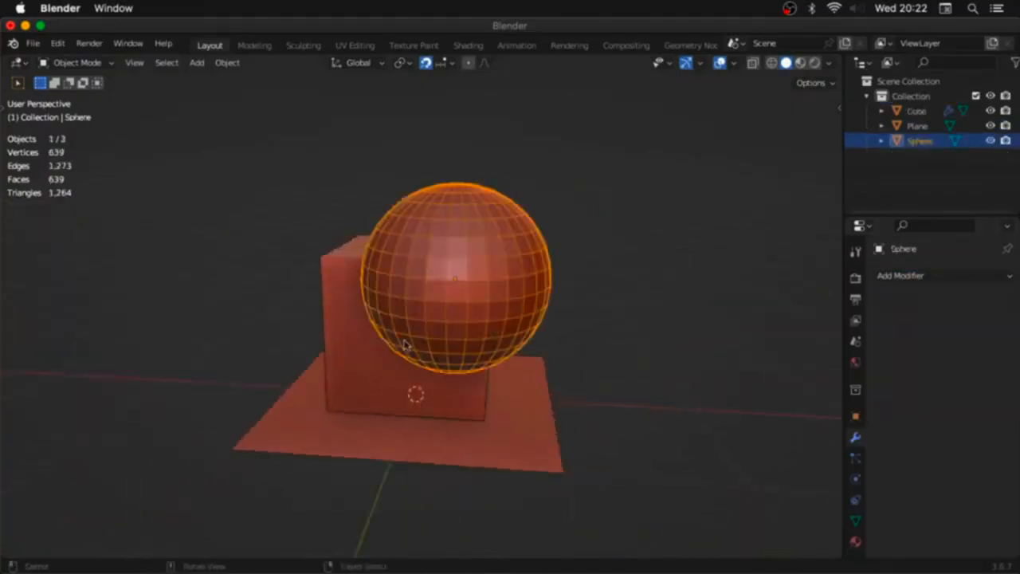
pyautogui.click(376, 358)
pyautogui.click(496, 282)
pyautogui.press('h')
# Step: Select the cube and switch its Boolean modifier to Union
pyautogui.click(447, 333)
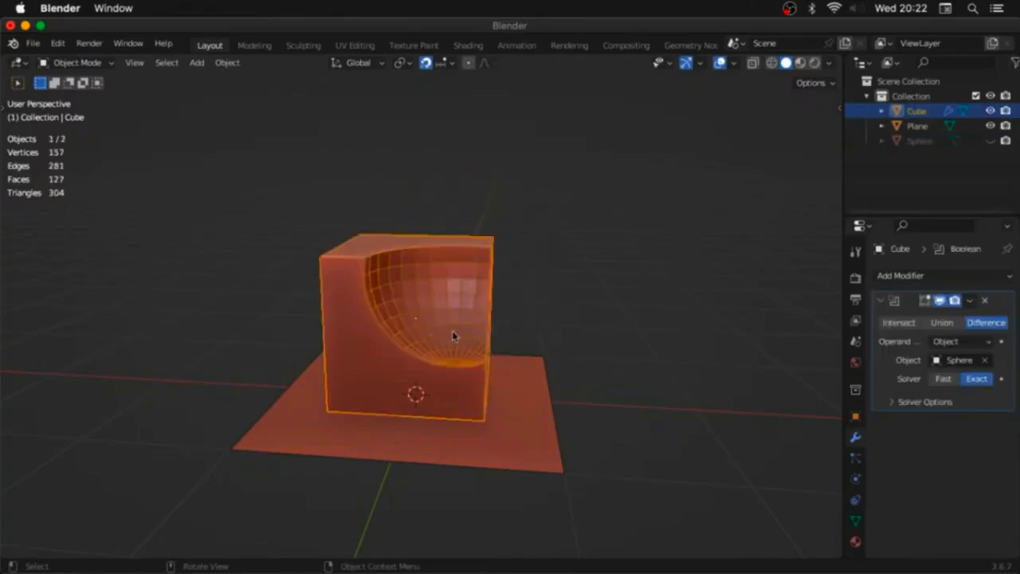
pyautogui.moveTo(446, 333); pyautogui.dragTo(475, 272, button='middle')
pyautogui.click(942, 322)
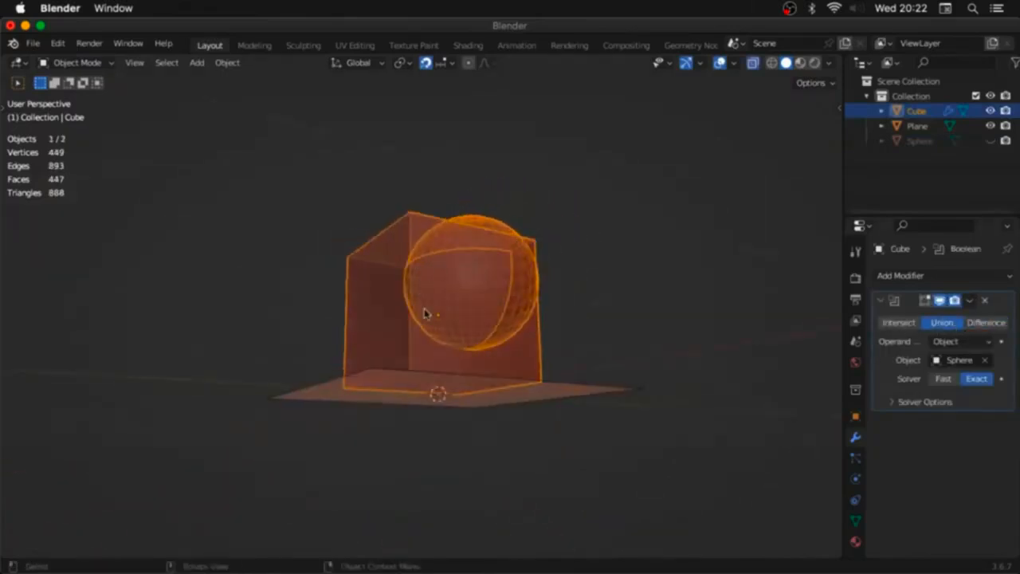
# Step: Apply the cube's Boolean union by converting its Visual Geometry to Mesh
pyautogui.moveTo(547, 298); pyautogui.dragTo(420, 338, button='middle')
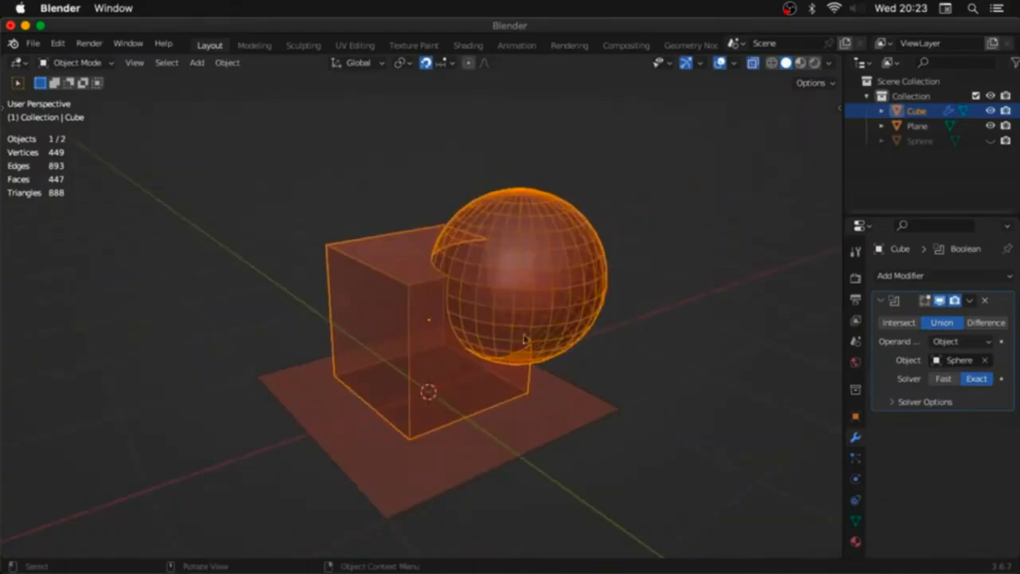
pyautogui.hotkey('ctrl', 'a')
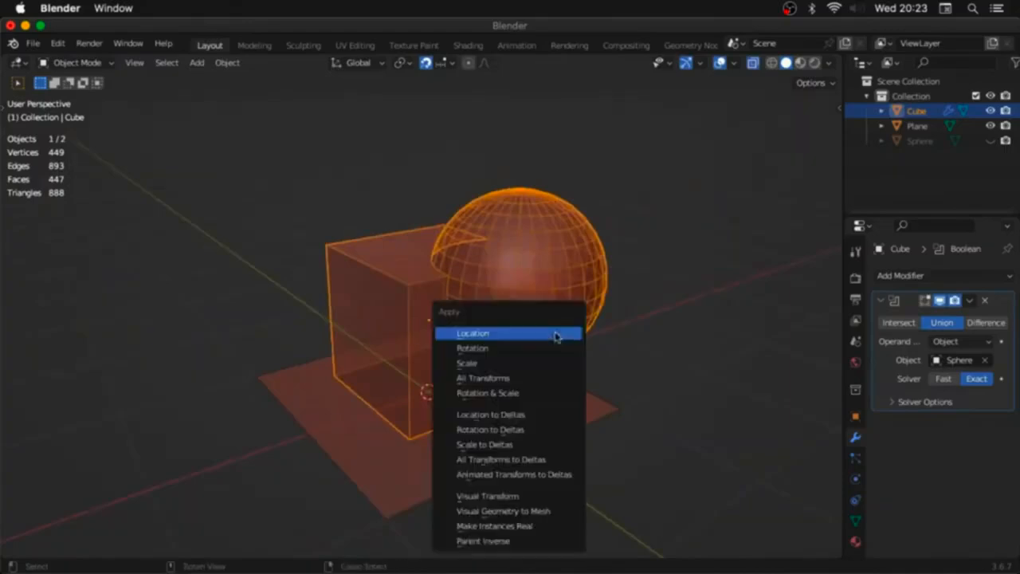
pyautogui.click(539, 511)
# Step: Move the merged cube-and-sphere object away from the plane and unhide the original sphere
pyautogui.press('g')
pyautogui.click(369, 414)
pyautogui.hotkey('alt', 'h')
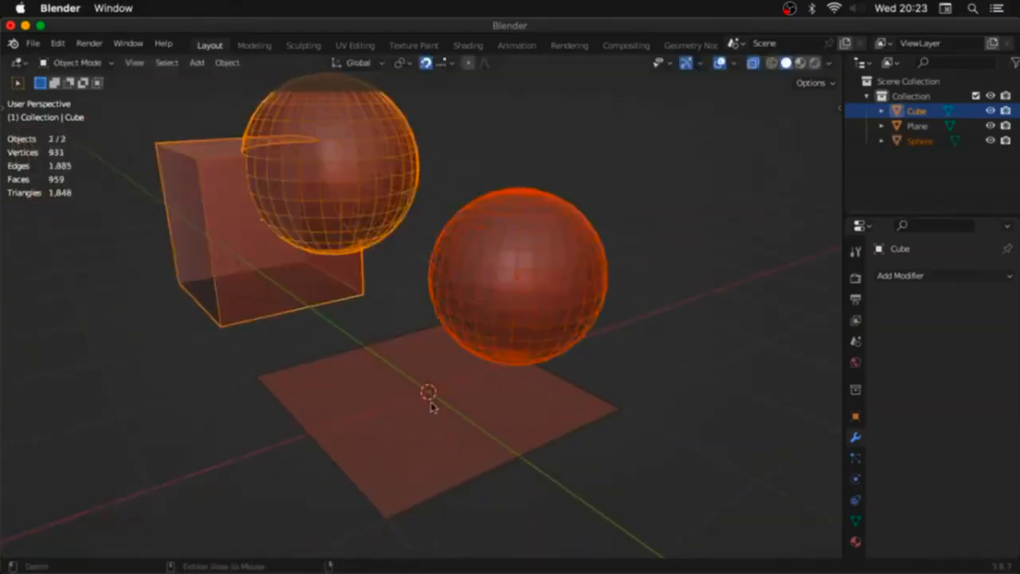
# Step: Delete the leftover original sphere and the plane, keeping the merged object selected
pyautogui.moveTo(547, 386); pyautogui.dragTo(540, 396)
pyautogui.press('Delete')
pyautogui.click(310, 232)
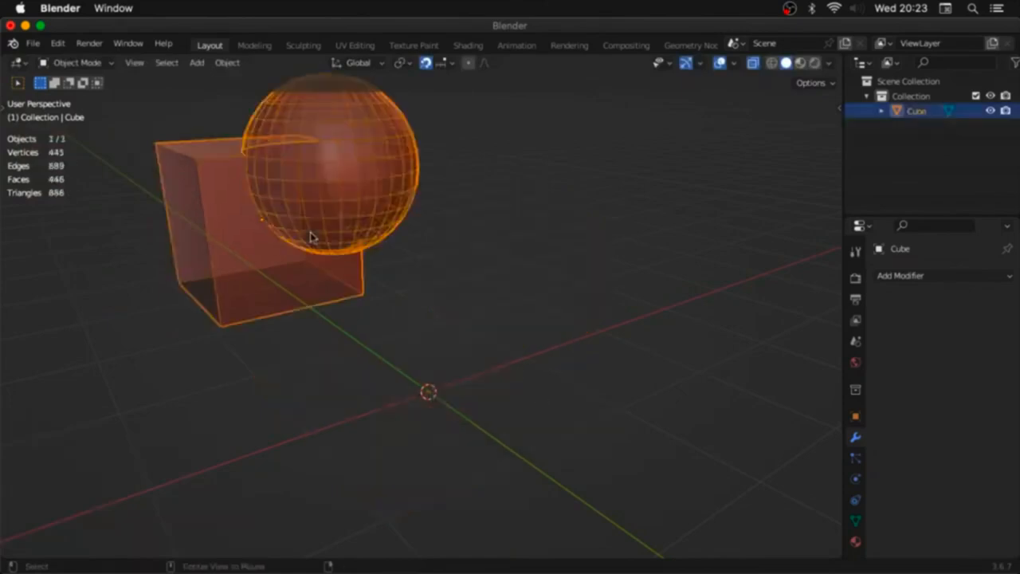
# Step: Move the merged cube-and-sphere object back to the scene's centre and turn off X-ray display
pyautogui.moveTo(310, 232); pyautogui.dragTo(523, 273, button='middle')
pyautogui.press('g')
pyautogui.click(471, 416)
pyautogui.moveTo(471, 417); pyautogui.dragTo(365, 459, button='middle')
pyautogui.press('g')
pyautogui.moveTo(404, 413); pyautogui.dragTo(455, 309, button='middle')
pyautogui.scroll(1, 456, 305)
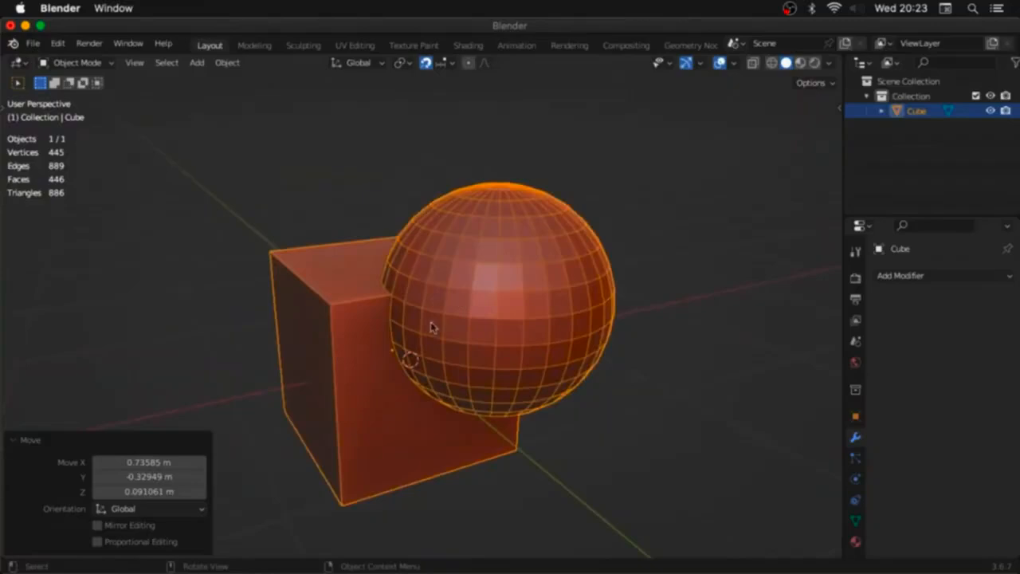
# Step: Switch the merged object to Sculpt Mode and enable Dyntopo, accepting its warning
pyautogui.hotkey('ctrl', 'Tab')
pyautogui.click(435, 384)
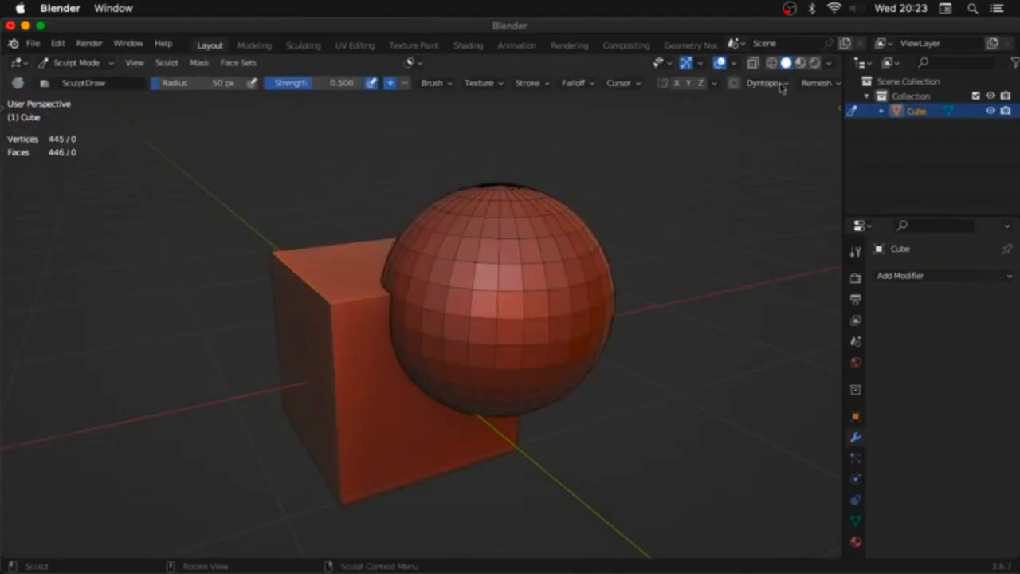
pyautogui.click(734, 83)
pyautogui.click(723, 120)
# Step: Show the sculpting tools and activate the SculptDraw brush
pyautogui.press('g')
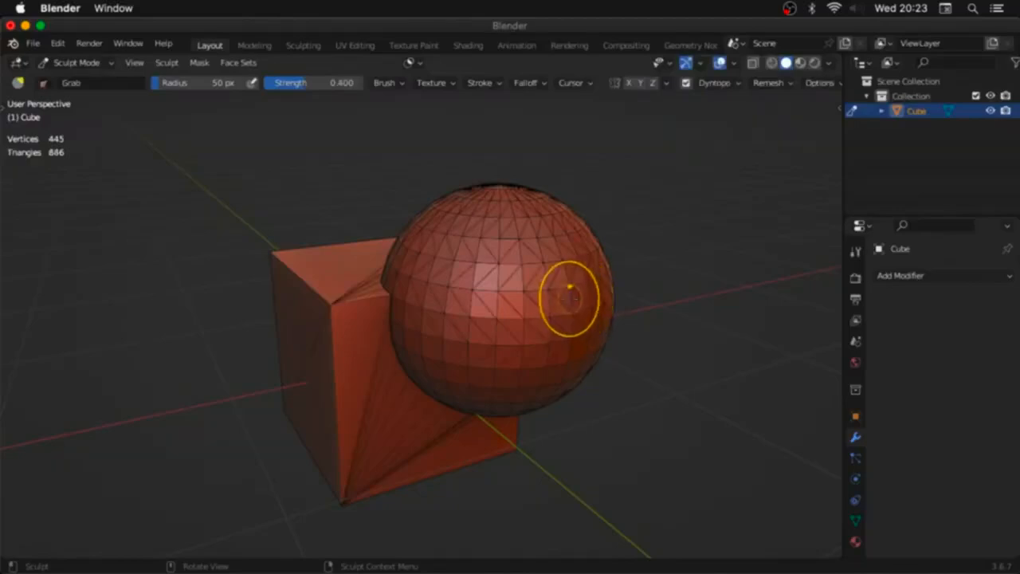
pyautogui.press('t')
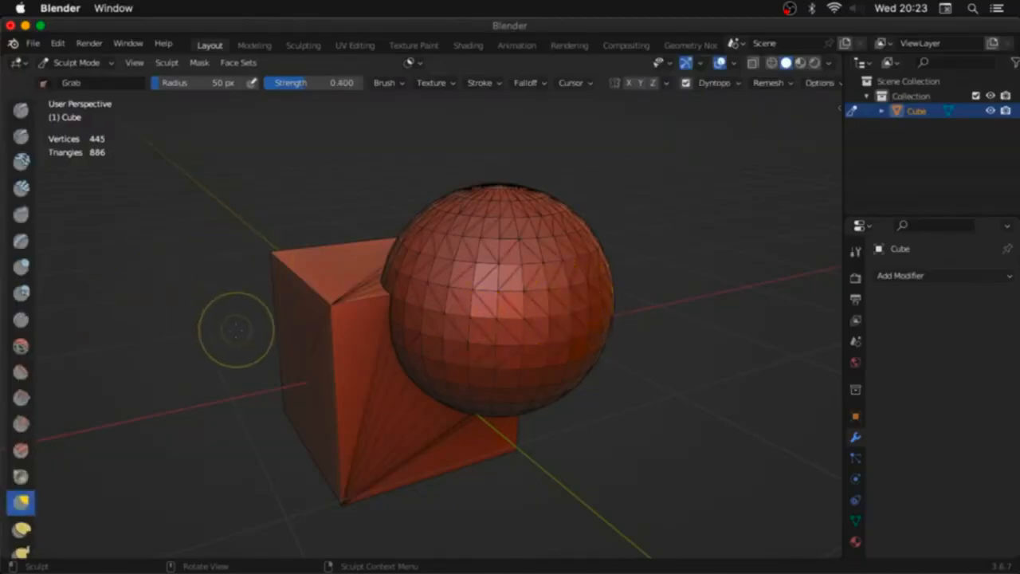
pyautogui.press('x')
# Step: Sculpt freehand Draw strokes over the cube's side face to add Dyntopo geometry and slight relief
pyautogui.moveTo(375, 247); pyautogui.dragTo(415, 249, button='middle')
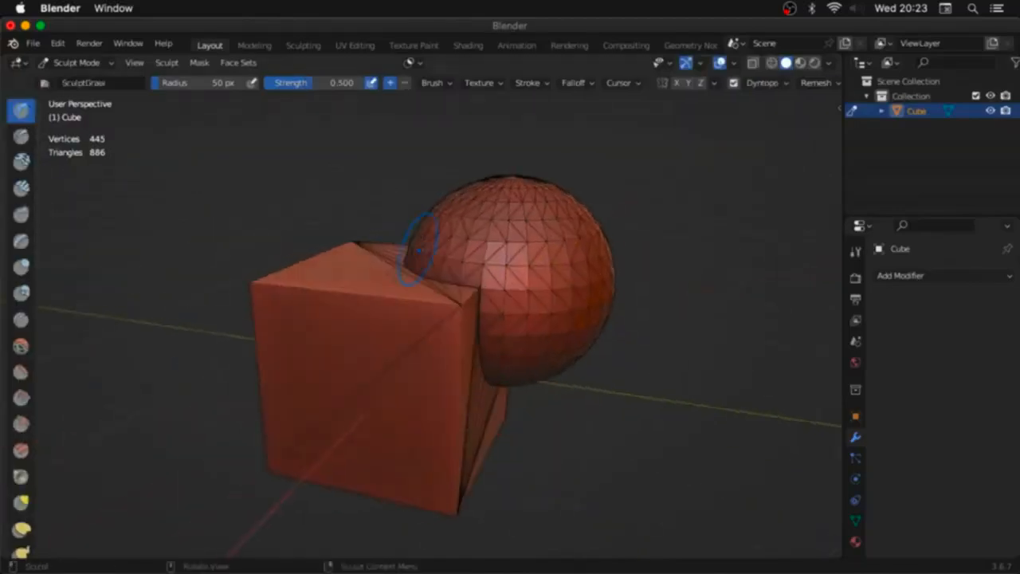
pyautogui.moveTo(284, 317); pyautogui.dragTo(431, 288)
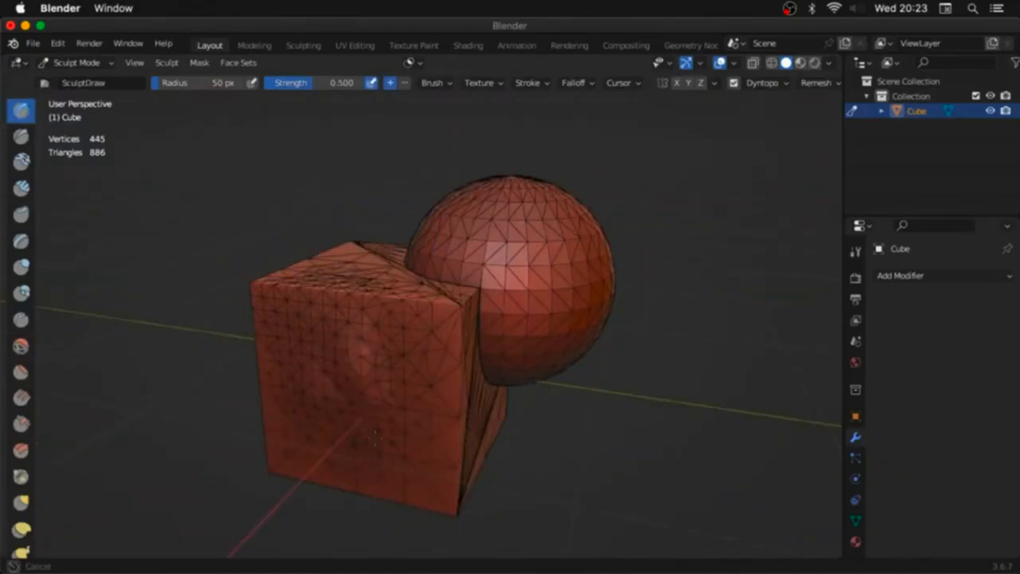
pyautogui.moveTo(540, 329); pyautogui.dragTo(515, 275, button='middle')
pyautogui.moveTo(369, 337); pyautogui.dragTo(394, 335)
pyautogui.moveTo(394, 334); pyautogui.dragTo(405, 286, button='middle')
pyautogui.moveTo(399, 362); pyautogui.dragTo(390, 359)
pyautogui.moveTo(390, 359)
pyautogui.mouseDown(button='middle')
pyautogui.moveTo(346, 325)
pyautogui.moveTo(394, 359)
pyautogui.mouseUp(button='middle')
pyautogui.moveTo(331, 299); pyautogui.dragTo(367, 275)
pyautogui.moveTo(367, 275)
pyautogui.mouseDown(button='middle')
pyautogui.moveTo(427, 280)
pyautogui.moveTo(396, 257)
pyautogui.mouseUp(button='middle')
# Step: Brush Draw strokes along the seam where the sphere meets the cube's adjoining side face
pyautogui.scroll(4, 394, 257)
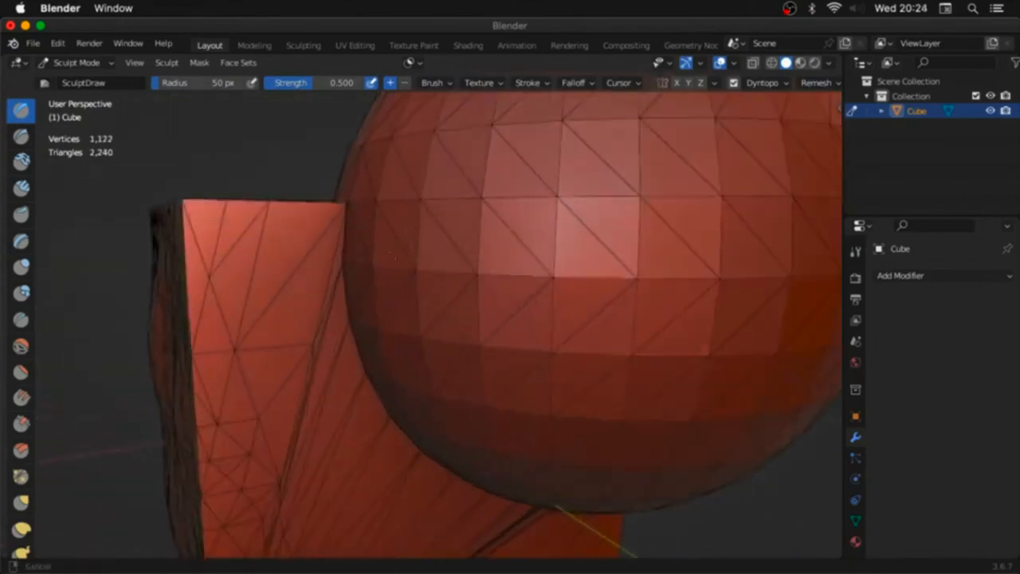
pyautogui.moveTo(336, 199); pyautogui.dragTo(349, 228)
pyautogui.moveTo(359, 331); pyautogui.dragTo(363, 358)
pyautogui.moveTo(364, 359); pyautogui.dragTo(320, 267, button='middle')
pyautogui.moveTo(292, 196)
pyautogui.mouseDown()
pyautogui.moveTo(301, 231)
pyautogui.moveTo(379, 346)
pyautogui.moveTo(394, 330)
pyautogui.moveTo(383, 326)
pyautogui.mouseUp()
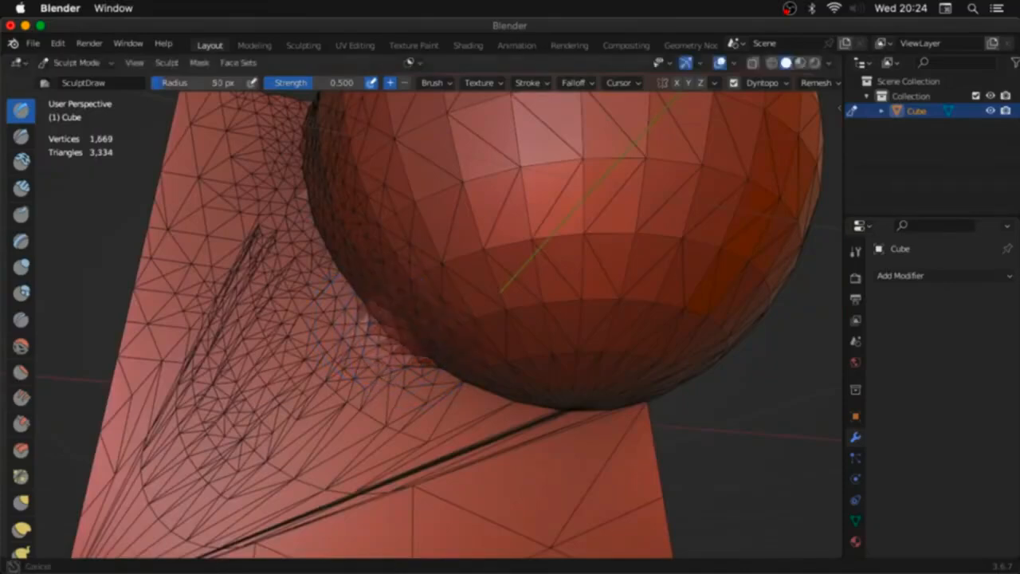
# Step: Continue the strokes along the seam beneath the sphere to the cube's edge, building up the join
pyautogui.moveTo(339, 253); pyautogui.dragTo(353, 273, button='middle')
pyautogui.moveTo(365, 328); pyautogui.dragTo(346, 281, button='middle')
pyautogui.moveTo(409, 360)
pyautogui.mouseDown()
pyautogui.moveTo(500, 393)
pyautogui.moveTo(588, 391)
pyautogui.mouseUp()
pyautogui.moveTo(586, 392); pyautogui.dragTo(519, 361, button='middle')
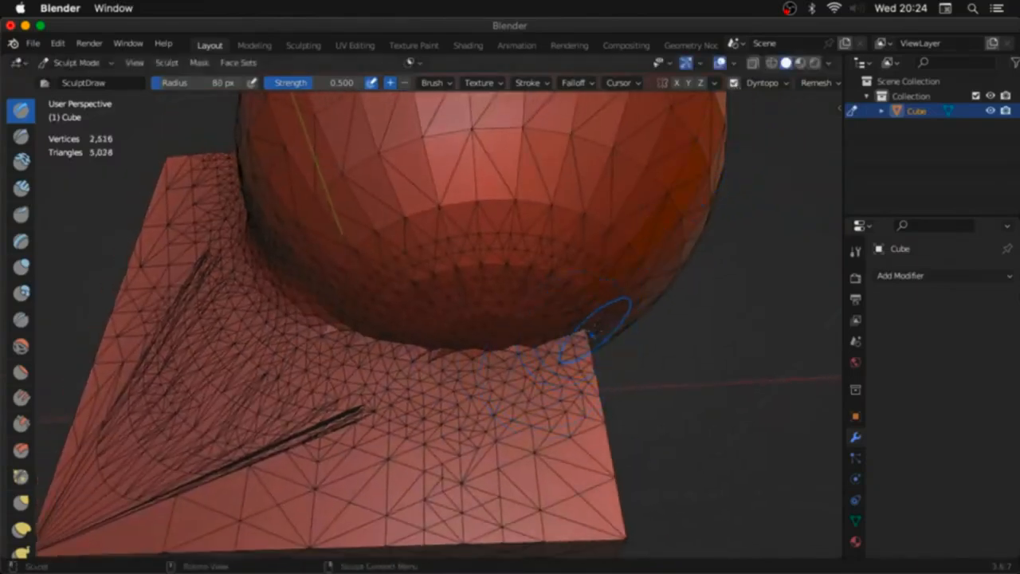
pyautogui.moveTo(580, 330); pyautogui.dragTo(574, 339)
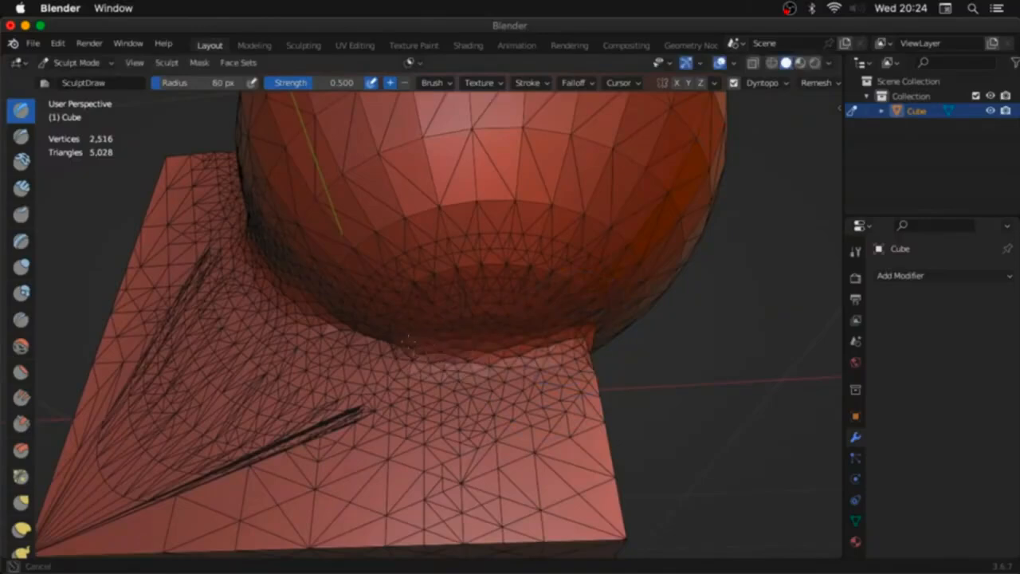
pyautogui.moveTo(341, 328); pyautogui.dragTo(337, 316)
# Step: Brush along the seam between the sphere and the cube's top face to add blending geometry
pyautogui.moveTo(338, 316)
pyautogui.mouseDown(button='middle')
pyautogui.moveTo(470, 411)
pyautogui.moveTo(501, 346)
pyautogui.moveTo(510, 390)
pyautogui.mouseUp(button='middle')
pyautogui.scroll(-4, 473, 412)
pyautogui.moveTo(453, 235)
pyautogui.mouseDown(button='middle')
pyautogui.moveTo(516, 249)
pyautogui.moveTo(527, 271)
pyautogui.mouseUp(button='middle')
pyautogui.scroll(4, 532, 312)
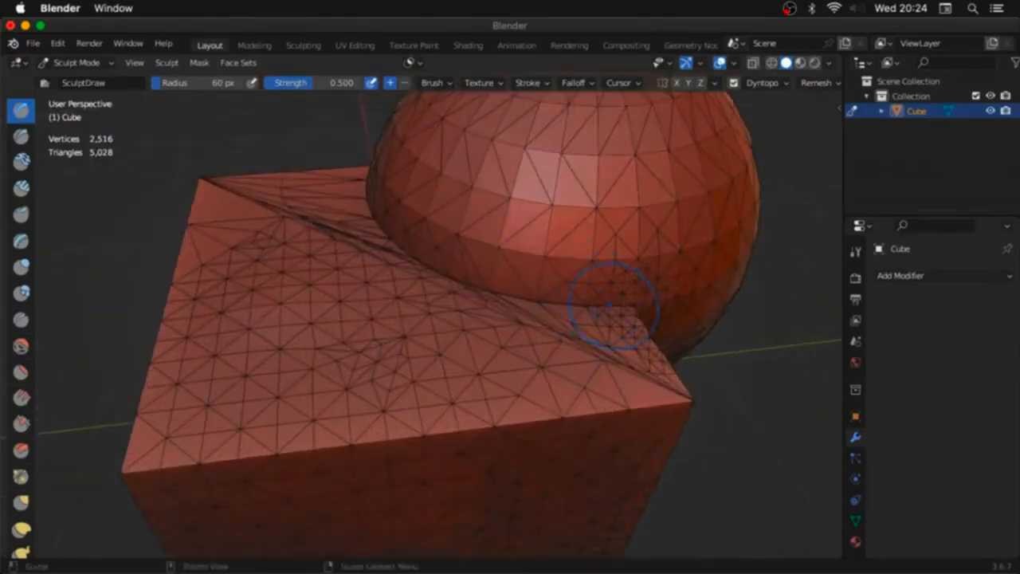
pyautogui.moveTo(612, 305)
pyautogui.mouseDown()
pyautogui.moveTo(478, 279)
pyautogui.moveTo(358, 211)
pyautogui.mouseUp()
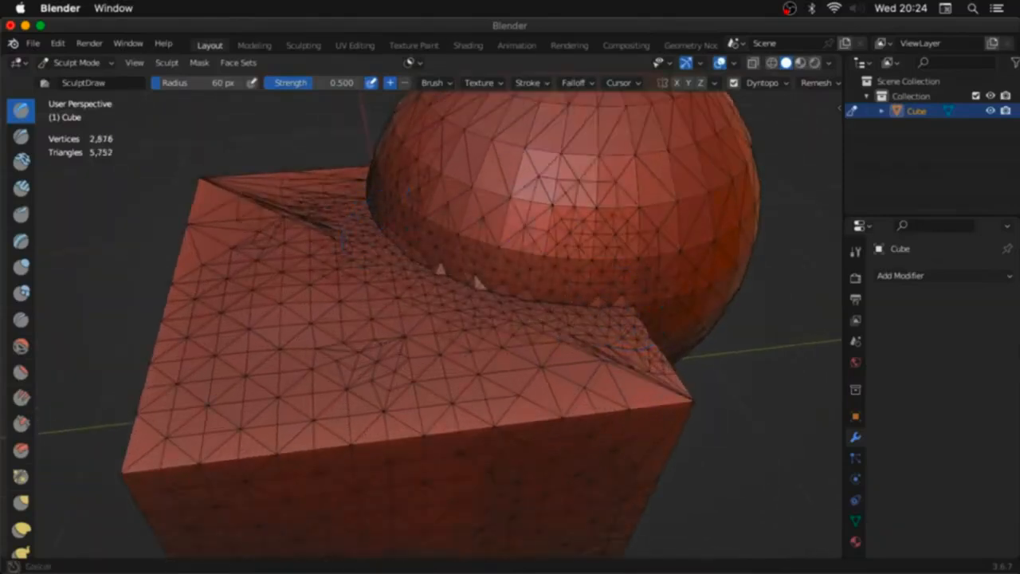
# Step: Build up the join at the cube's far upper corner where it meets the sphere
pyautogui.moveTo(383, 293)
pyautogui.mouseDown(button='middle')
pyautogui.moveTo(415, 255)
pyautogui.moveTo(449, 266)
pyautogui.moveTo(515, 348)
pyautogui.moveTo(343, 296)
pyautogui.moveTo(542, 327)
pyautogui.moveTo(446, 253)
pyautogui.mouseUp(button='middle')
pyautogui.moveTo(440, 253); pyautogui.dragTo(373, 296)
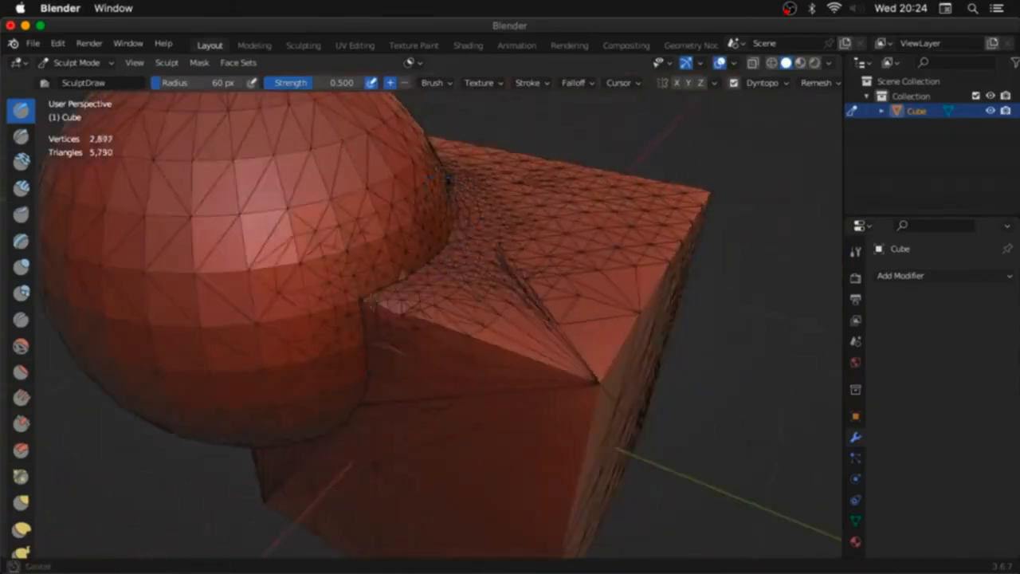
pyautogui.moveTo(366, 390)
pyautogui.mouseDown()
pyautogui.moveTo(328, 438)
pyautogui.moveTo(374, 380)
pyautogui.mouseUp()
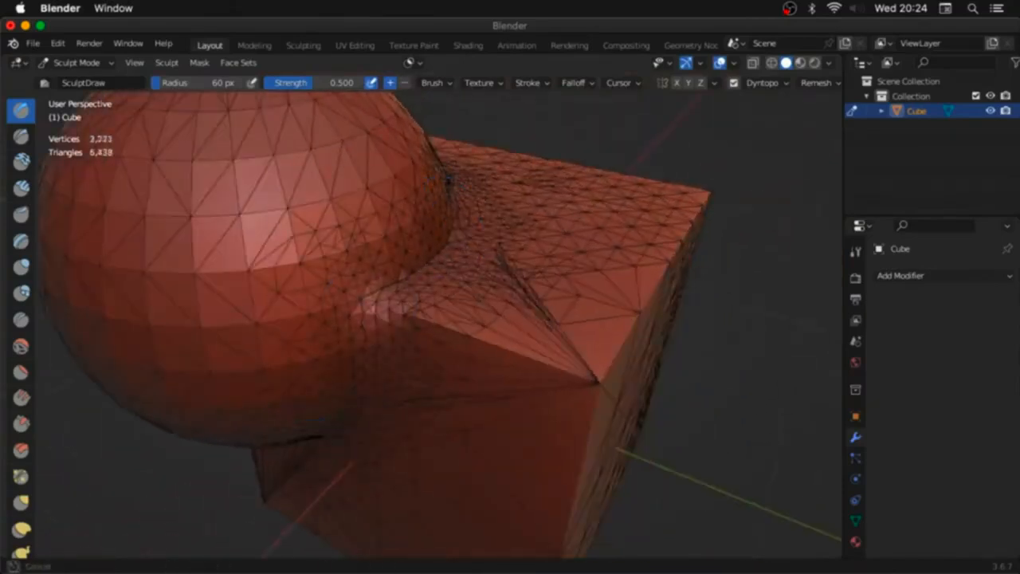
# Step: Examine the blended seam around the sphere and cube with the viewport overlays hidden, restoring them at the end
pyautogui.moveTo(605, 295); pyautogui.dragTo(388, 239, button='middle')
pyautogui.scroll(-5, 470, 291)
pyautogui.moveTo(477, 295); pyautogui.dragTo(366, 288, button='middle')
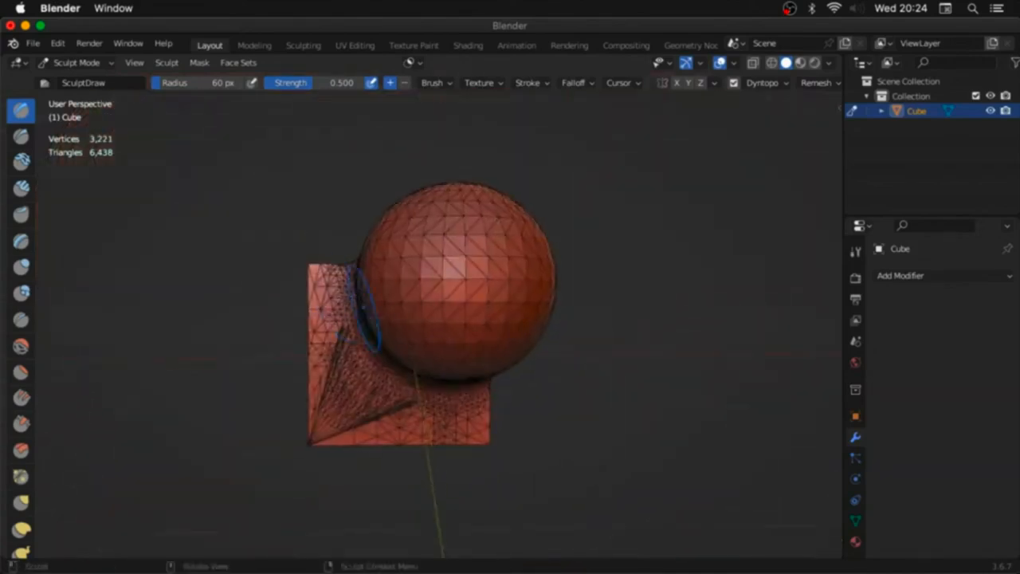
pyautogui.moveTo(479, 375)
pyautogui.mouseDown(button='middle')
pyautogui.moveTo(469, 381)
pyautogui.moveTo(472, 396)
pyautogui.mouseUp(button='middle')
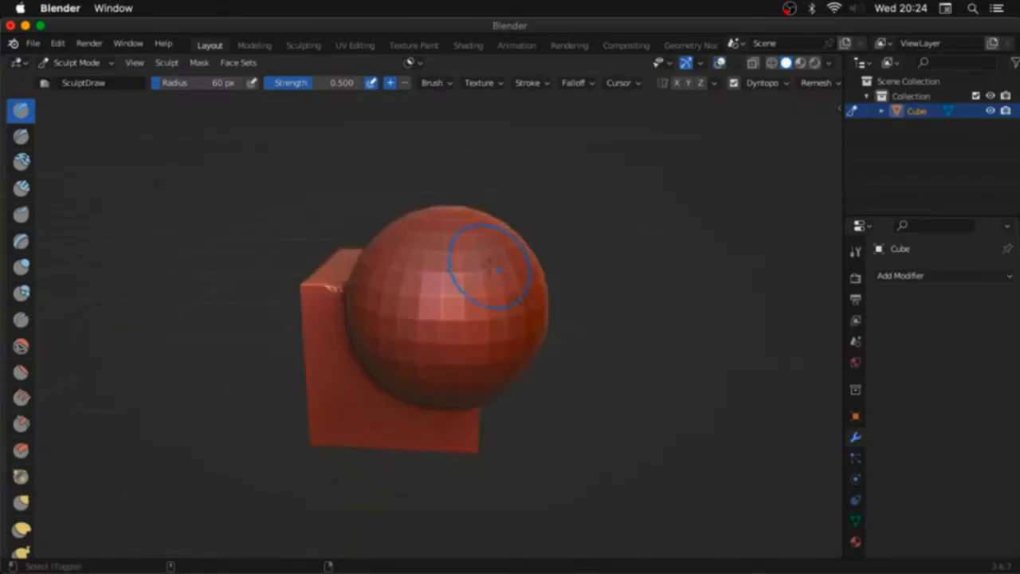
pyautogui.moveTo(489, 263); pyautogui.dragTo(392, 321, button='middle')
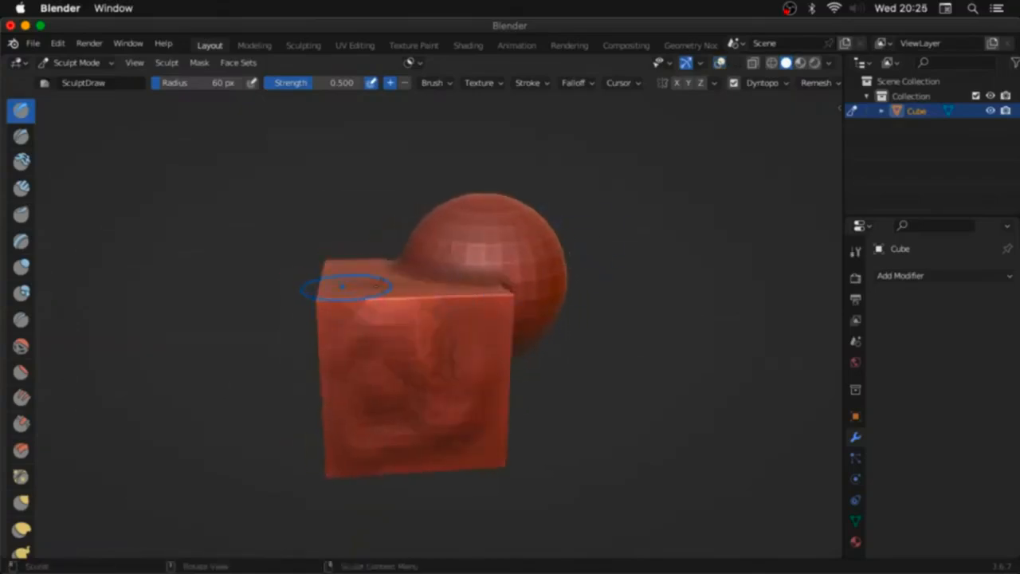
pyautogui.moveTo(343, 285); pyautogui.dragTo(447, 310, button='middle')
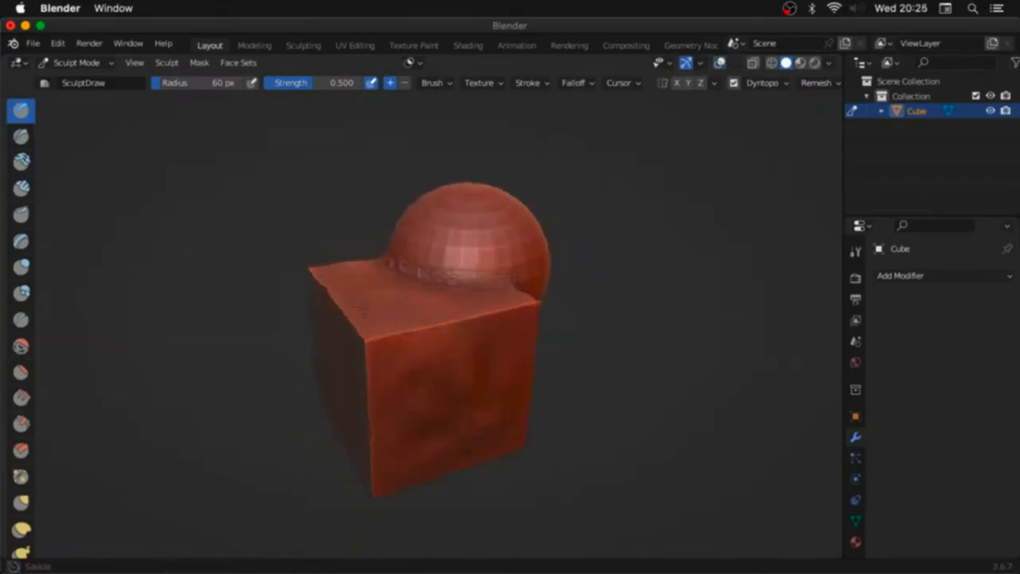
pyautogui.moveTo(363, 312); pyautogui.dragTo(375, 322, button='middle')
pyautogui.moveTo(407, 413); pyautogui.dragTo(448, 395, button='middle')
pyautogui.moveTo(422, 354); pyautogui.dragTo(369, 318, button='middle')
pyautogui.moveTo(526, 315)
pyautogui.mouseDown(button='middle')
pyautogui.moveTo(355, 354)
pyautogui.moveTo(396, 334)
pyautogui.moveTo(422, 343)
pyautogui.moveTo(495, 414)
pyautogui.moveTo(435, 349)
pyautogui.moveTo(477, 344)
pyautogui.moveTo(482, 324)
pyautogui.mouseUp(button='middle')
pyautogui.hotkey('alt', 'shift', 'z')
# Step: Set the brush radius to 205 px and refine the sphere's mesh with broad dabs across its surface
pyautogui.press('f')
pyautogui.click(624, 314)
pyautogui.click(391, 276)
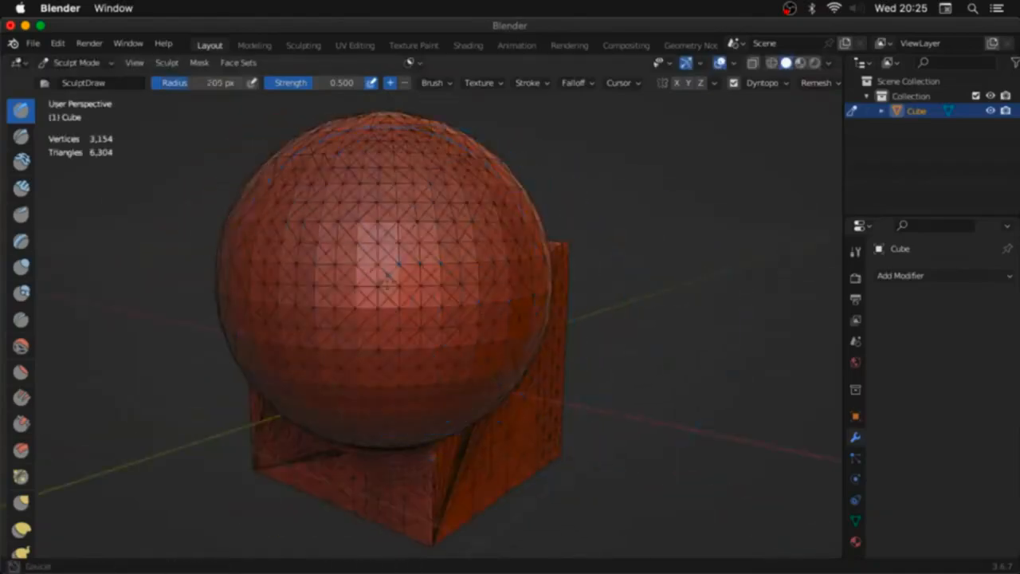
pyautogui.click(325, 285)
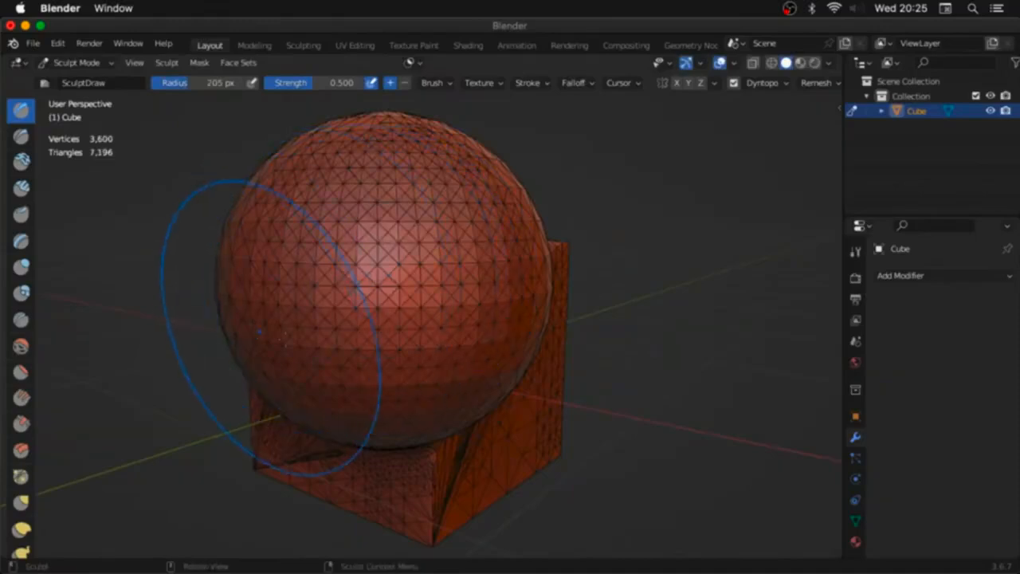
pyautogui.moveTo(269, 330)
pyautogui.mouseDown(button='middle')
pyautogui.moveTo(359, 327)
pyautogui.moveTo(364, 288)
pyautogui.moveTo(424, 274)
pyautogui.mouseUp(button='middle')
pyautogui.click(357, 295)
# Step: Try to even out the triangles with broad brushing over the whole sphere and the cube's sides
pyautogui.hscroll(3, 805, 80)
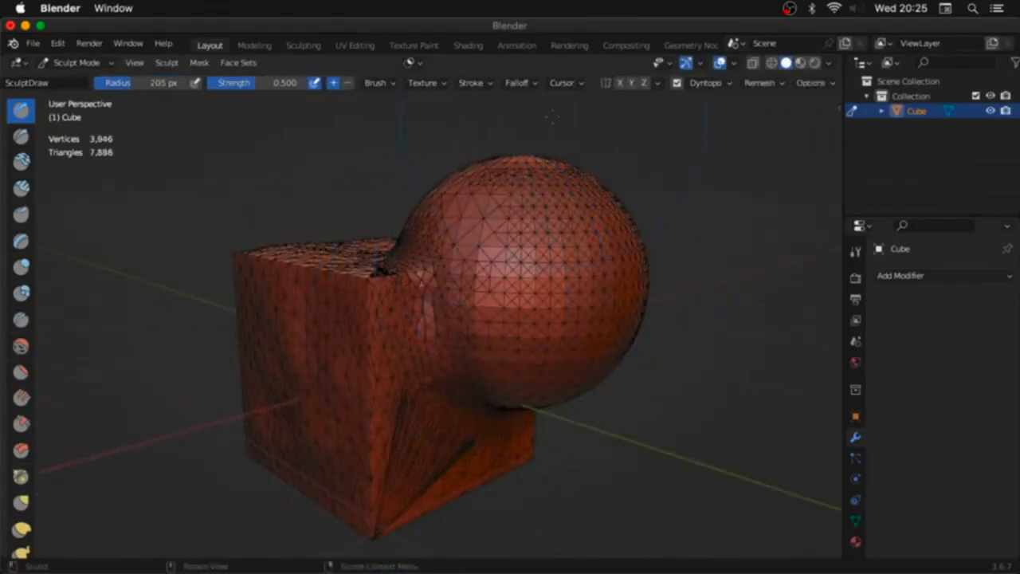
pyautogui.moveTo(544, 254); pyautogui.dragTo(558, 204, button='middle')
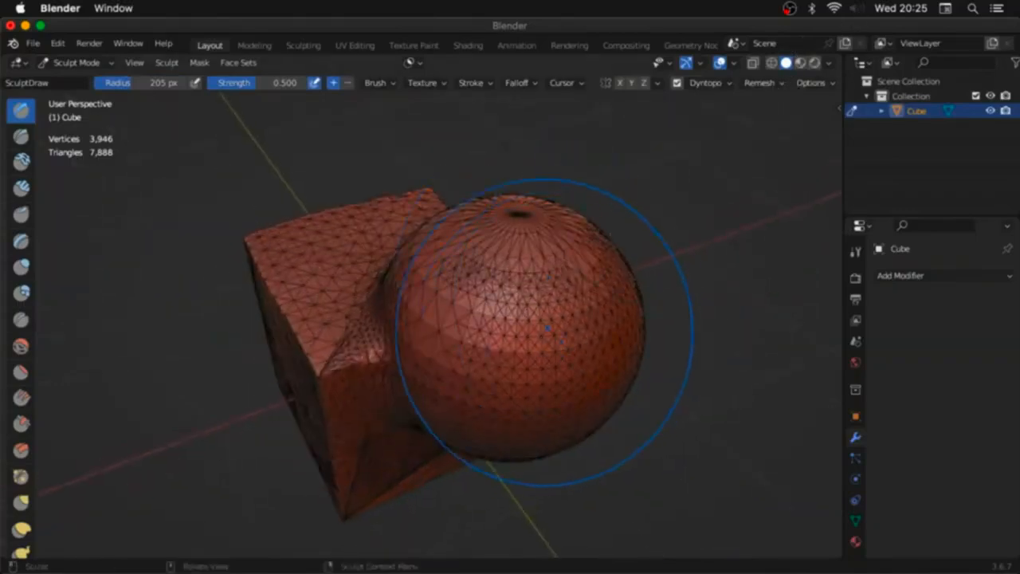
pyautogui.hotkey('ctrl', 'z')
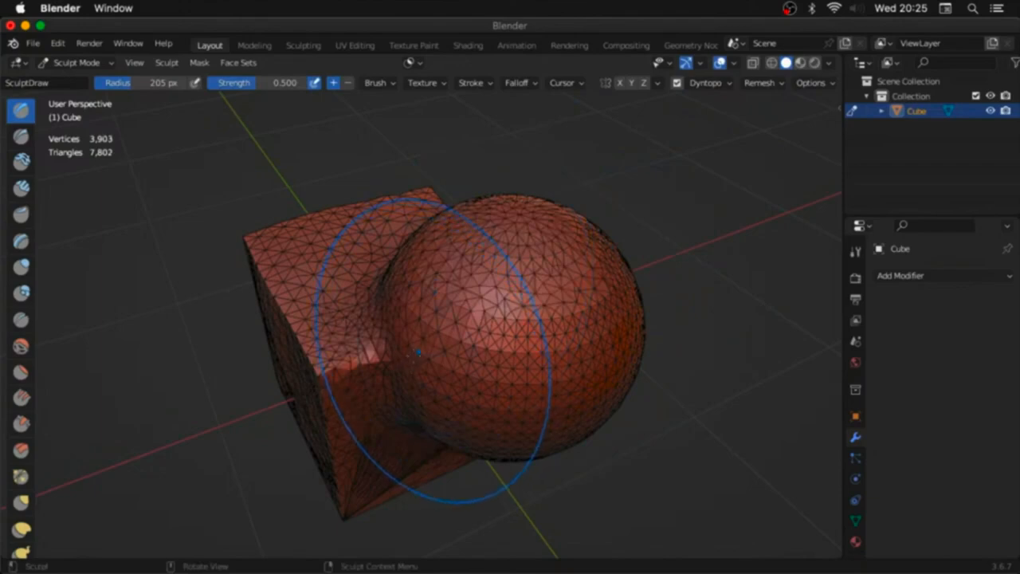
pyautogui.moveTo(419, 352); pyautogui.dragTo(499, 281, button='middle')
pyautogui.click(319, 288)
pyautogui.click(318, 284)
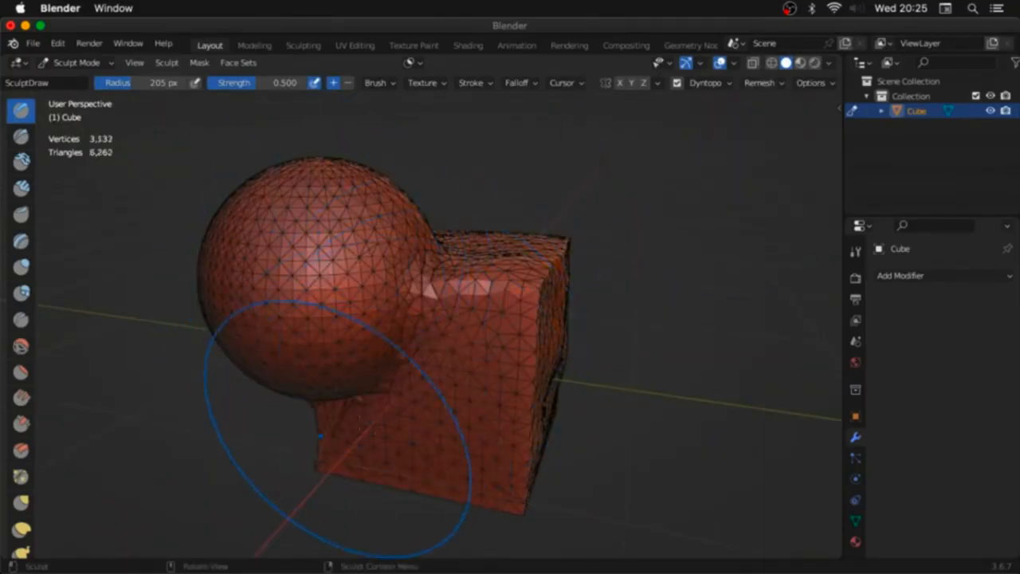
# Step: Brush a broad stroke across the cube's lower side beneath the sphere to densify its stretched triangles
pyautogui.moveTo(387, 444); pyautogui.dragTo(383, 414, button='middle')
pyautogui.moveTo(447, 403); pyautogui.dragTo(506, 364, button='middle')
pyautogui.scroll(3, 507, 363)
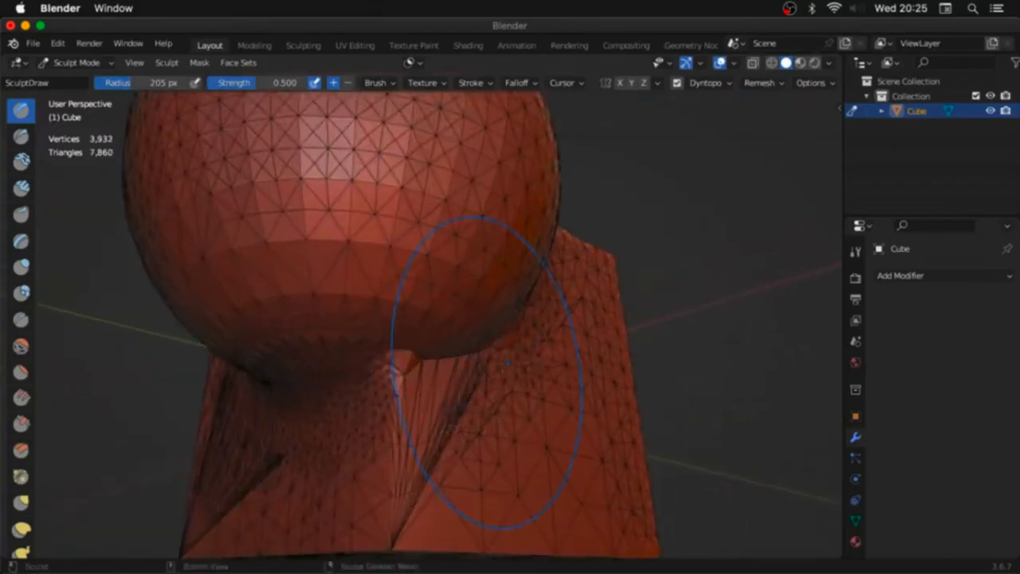
pyautogui.moveTo(512, 390); pyautogui.dragTo(411, 416)
pyautogui.moveTo(542, 243); pyautogui.dragTo(478, 319, button='middle')
pyautogui.scroll(-4, 514, 278)
pyautogui.moveTo(526, 290); pyautogui.dragTo(528, 284, button='middle')
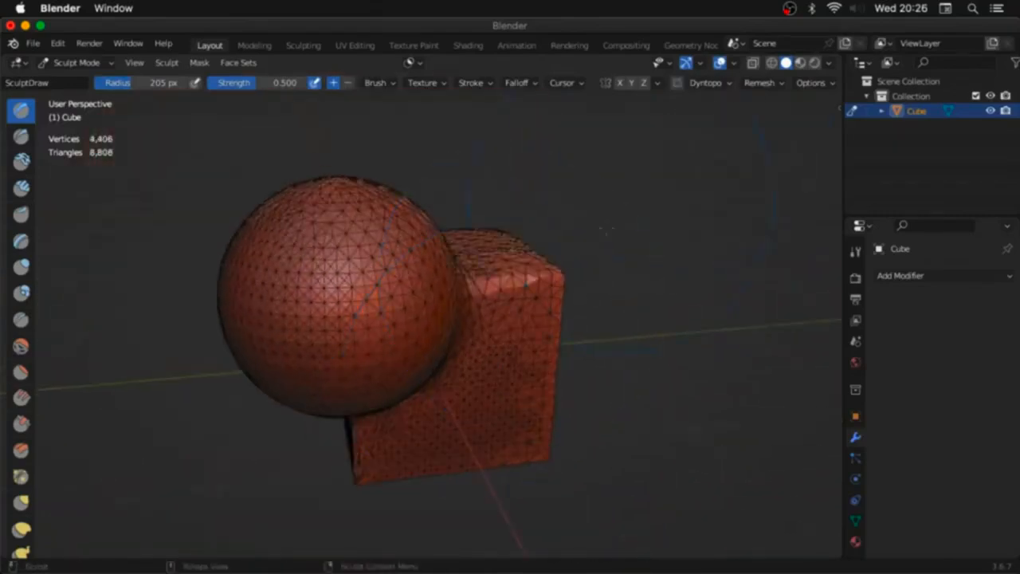
# Step: Try out different remesh voxel sizes on the merged sphere and cube, from about 0.125 m down to about 0.081 m
pyautogui.moveTo(608, 230); pyautogui.dragTo(615, 233, button='middle')
pyautogui.moveTo(618, 279); pyautogui.dragTo(611, 283, button='middle')
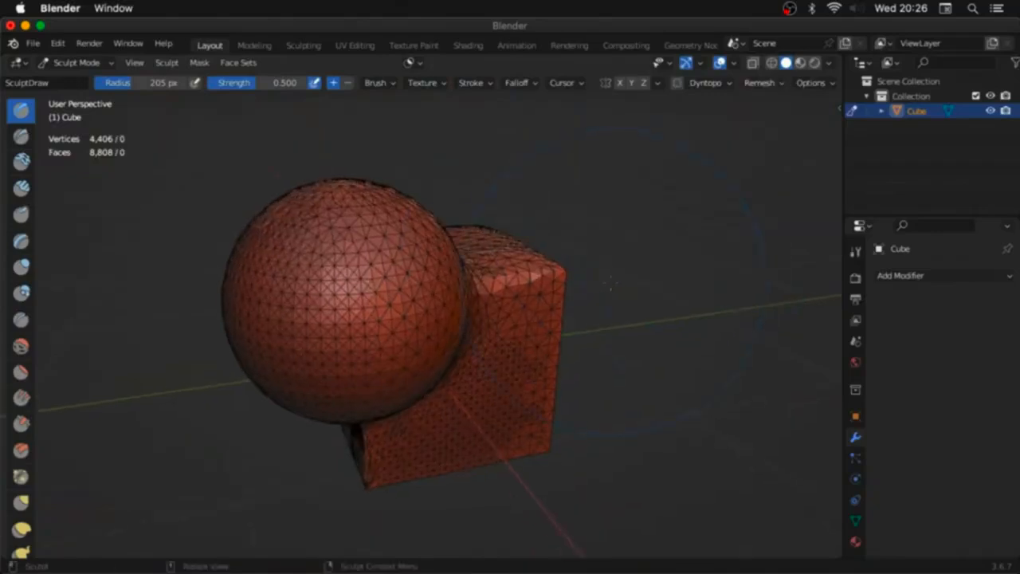
pyautogui.hotkey('shift', 'r')
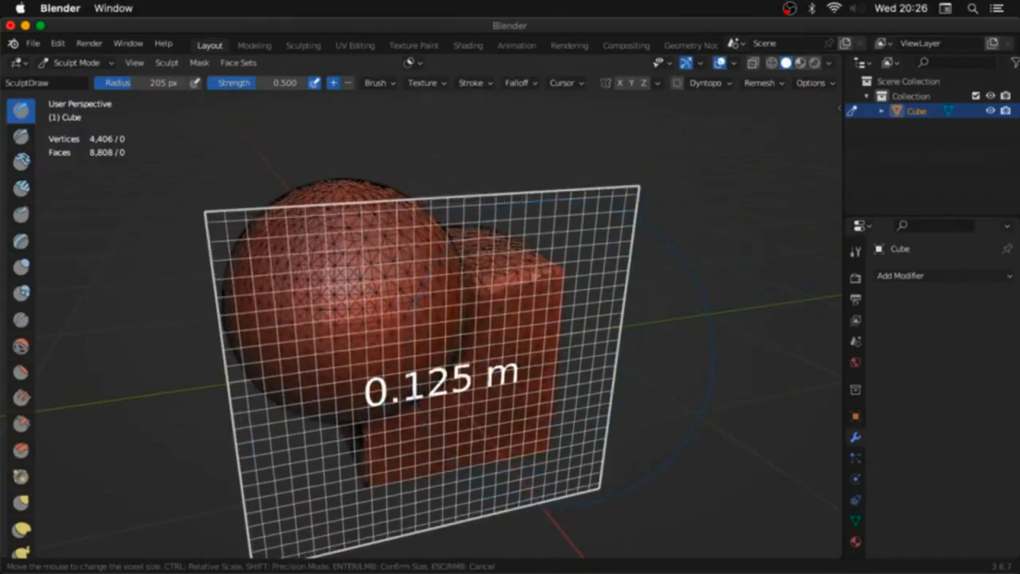
pyautogui.click(673, 346)
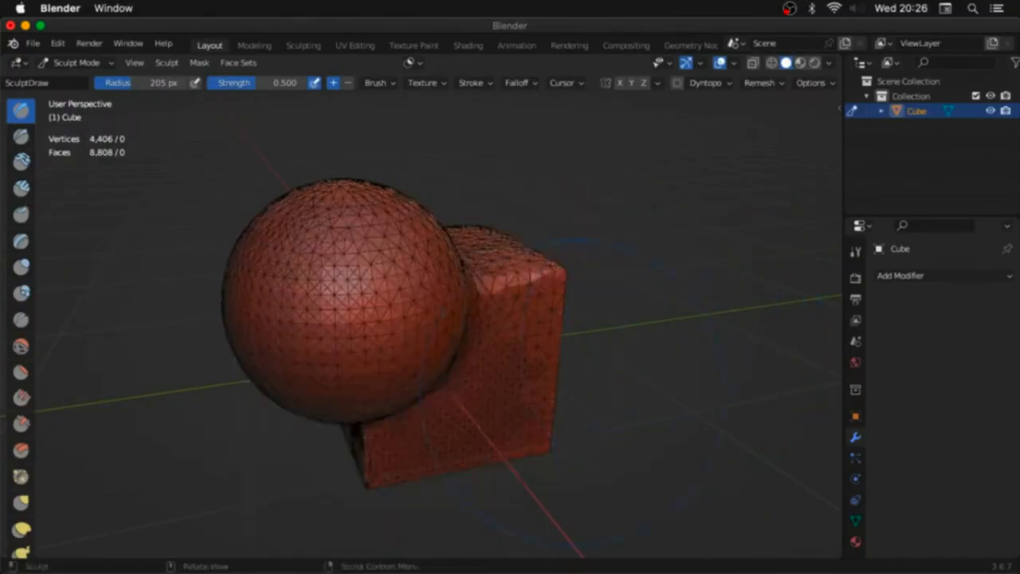
pyautogui.moveTo(574, 392); pyautogui.dragTo(480, 363, button='middle')
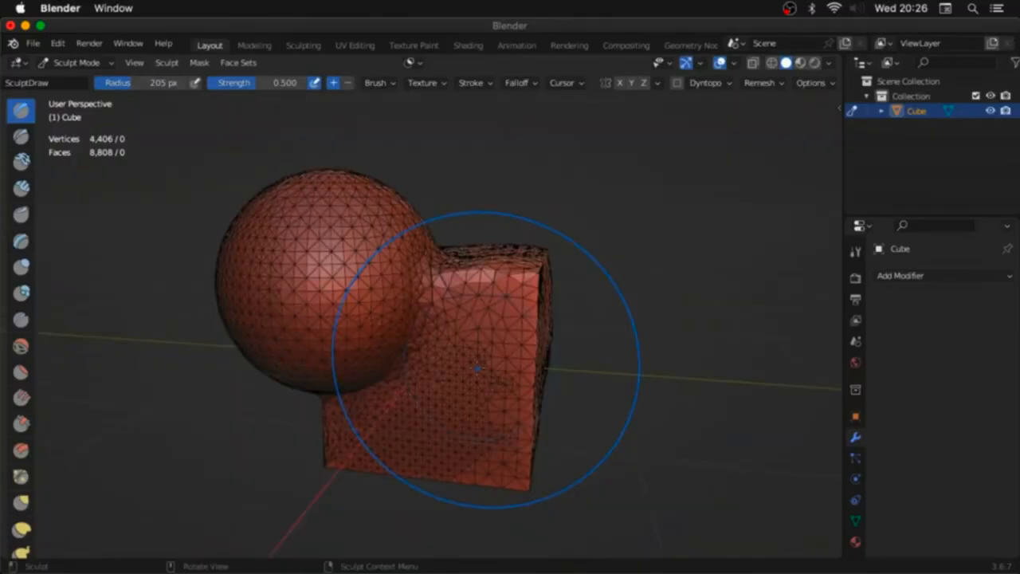
pyautogui.press('r')
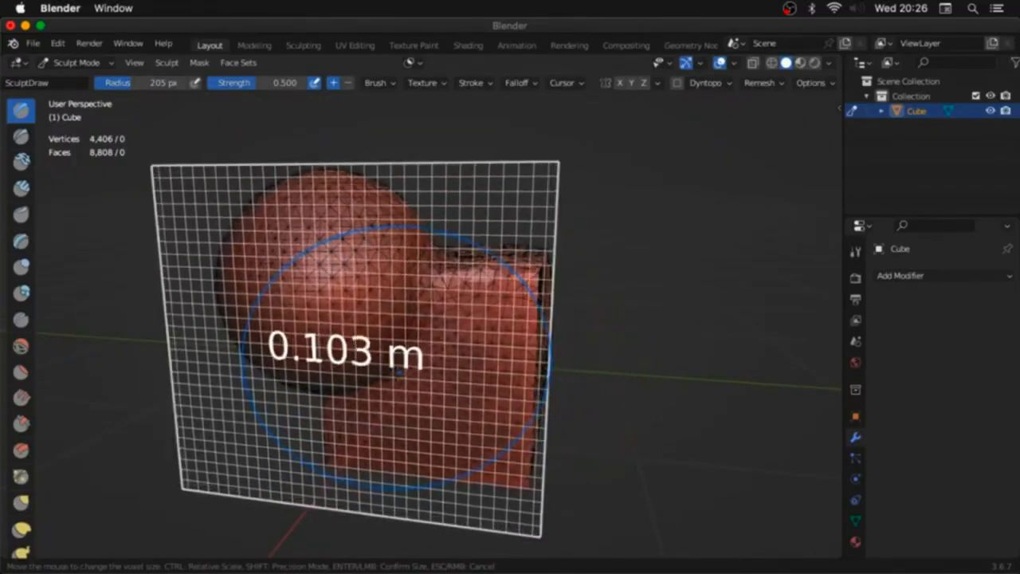
pyautogui.click(483, 390)
pyautogui.press('r')
pyautogui.click(507, 385)
pyautogui.press('r')
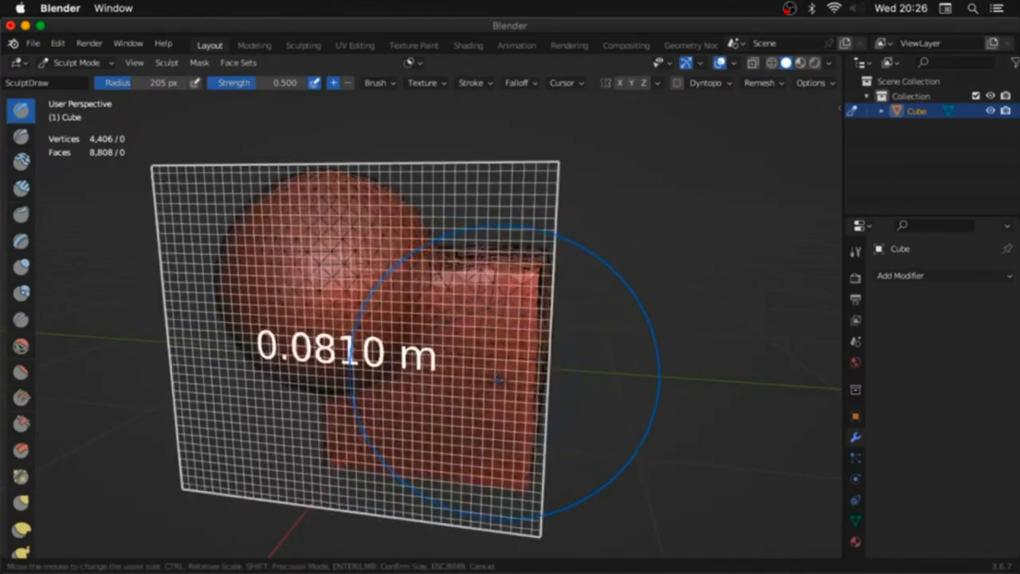
pyautogui.click(520, 386)
# Step: Set the voxel size to about 0.11 m and voxel-remesh the merged sphere and cube
pyautogui.press('r')
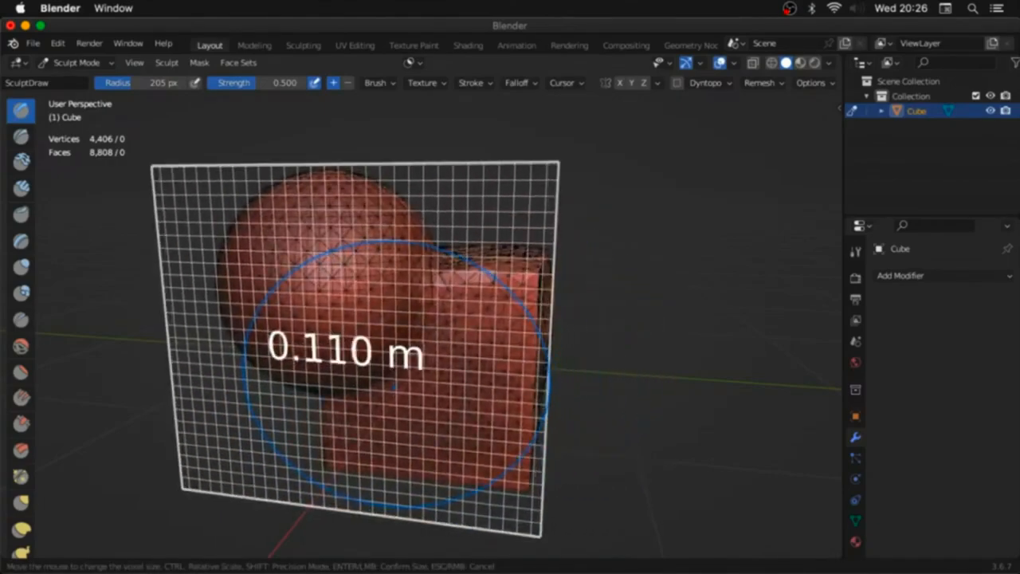
pyautogui.click(505, 391)
pyautogui.moveTo(505, 391)
pyautogui.mouseDown(button='middle')
pyautogui.moveTo(562, 401)
pyautogui.moveTo(242, 397)
pyautogui.mouseUp(button='middle')
pyautogui.hotkey('ctrl', 'r')
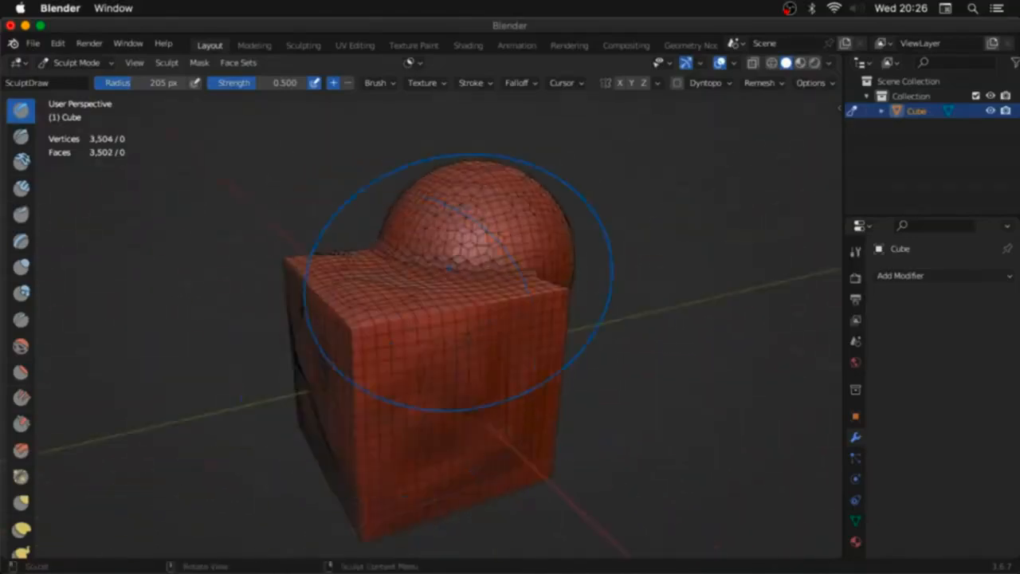
# Step: Set the brush radius to 42 px and sculpt a short raised stroke on the cube's top beside the sphere
pyautogui.moveTo(502, 295); pyautogui.dragTo(343, 300, button='middle')
pyautogui.press('f')
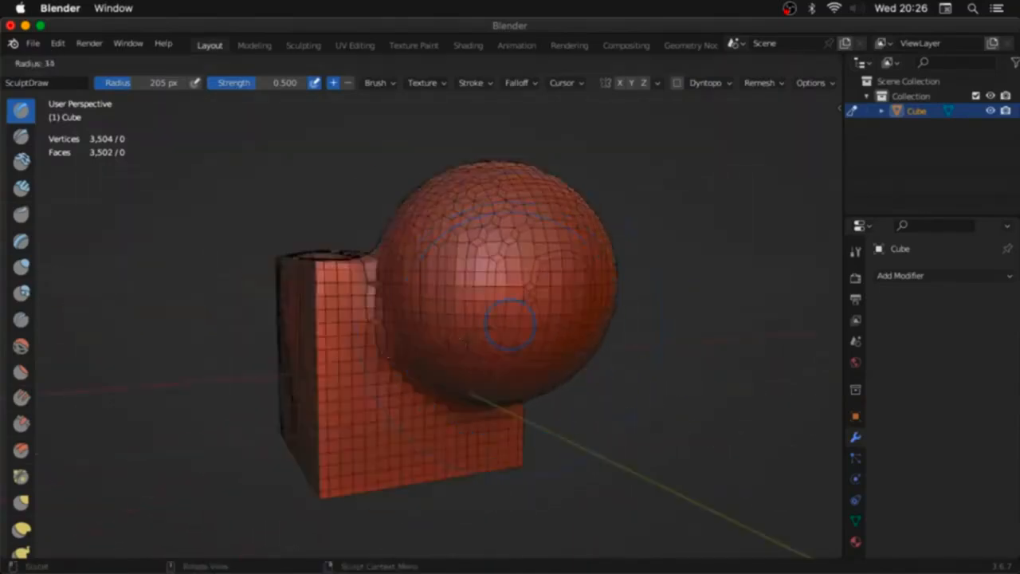
pyautogui.click(542, 324)
pyautogui.moveTo(542, 324); pyautogui.dragTo(669, 378, button='middle')
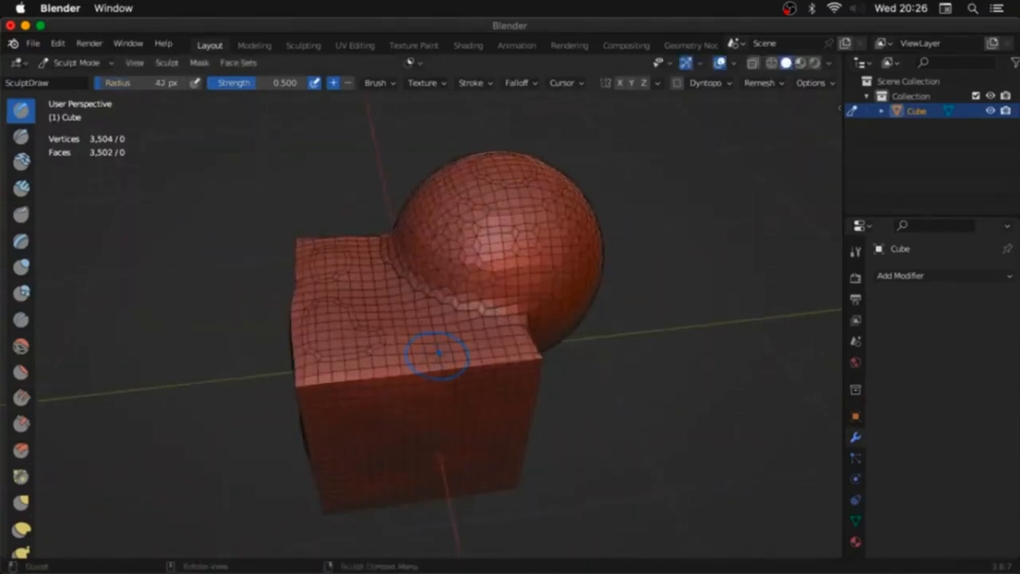
pyautogui.moveTo(438, 354)
pyautogui.mouseDown()
pyautogui.moveTo(449, 338)
pyautogui.moveTo(391, 320)
pyautogui.mouseUp()
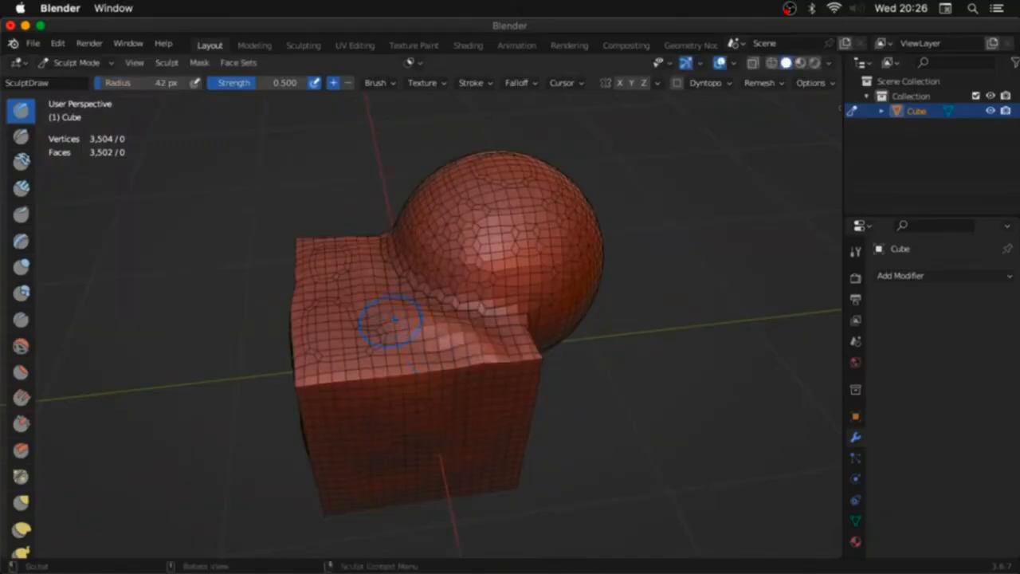
# Step: Build up the cube's top with a 96 px brush at strength 1.000 and voxel-remesh the result
pyautogui.press('f')
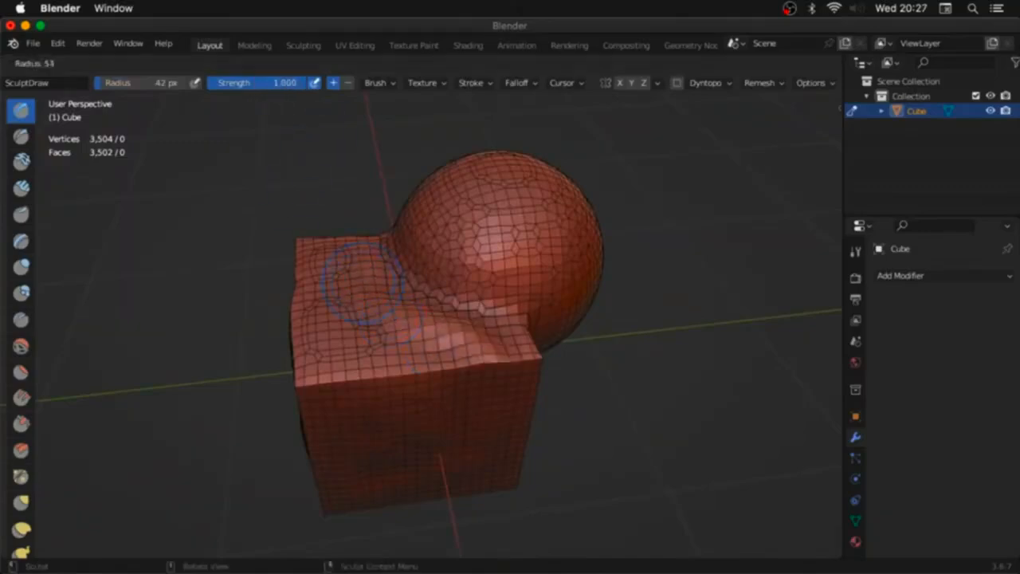
pyautogui.click(442, 285)
pyautogui.moveTo(335, 280)
pyautogui.mouseDown()
pyautogui.moveTo(396, 329)
pyautogui.moveTo(480, 321)
pyautogui.moveTo(333, 346)
pyautogui.mouseUp()
pyautogui.moveTo(343, 351)
pyautogui.mouseDown(button='middle')
pyautogui.moveTo(562, 296)
pyautogui.moveTo(626, 297)
pyautogui.mouseUp(button='middle')
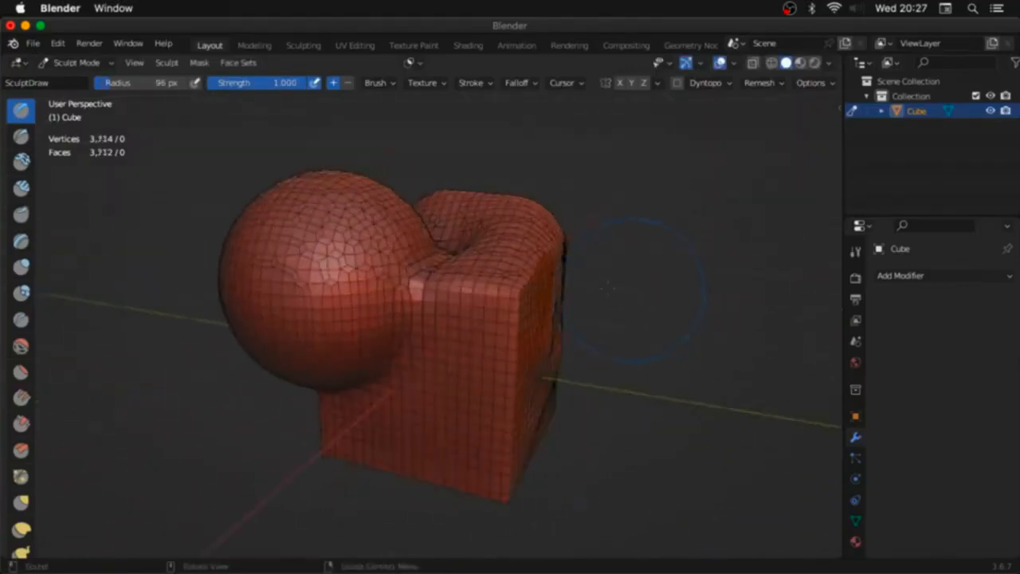
pyautogui.moveTo(581, 332); pyautogui.dragTo(530, 335, button='middle')
# Step: Reduce the brush radius to 45 px and remesh the whole model with a finer voxel size
pyautogui.scroll(6, 438, 383)
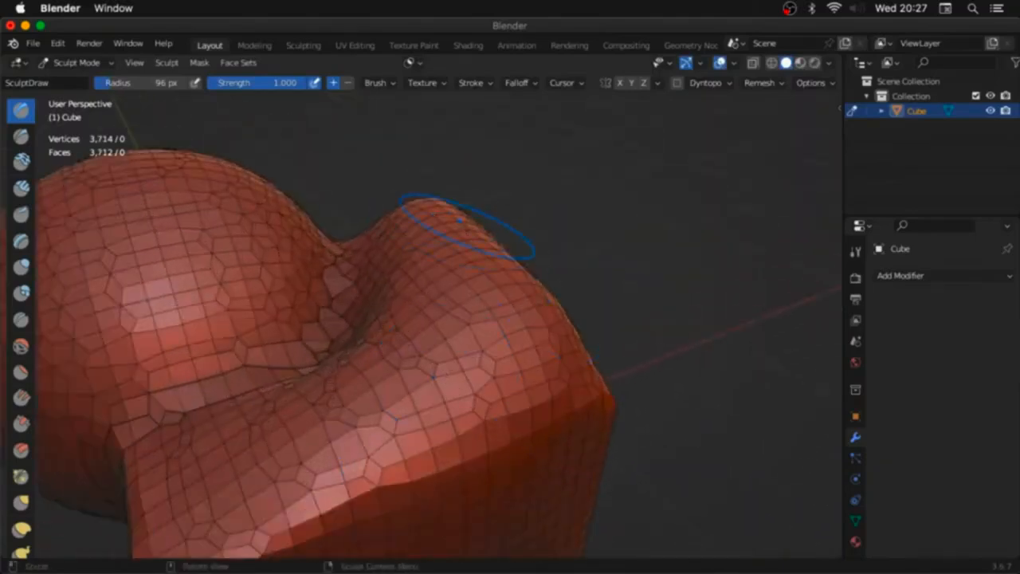
pyautogui.press('f')
pyautogui.click(427, 213)
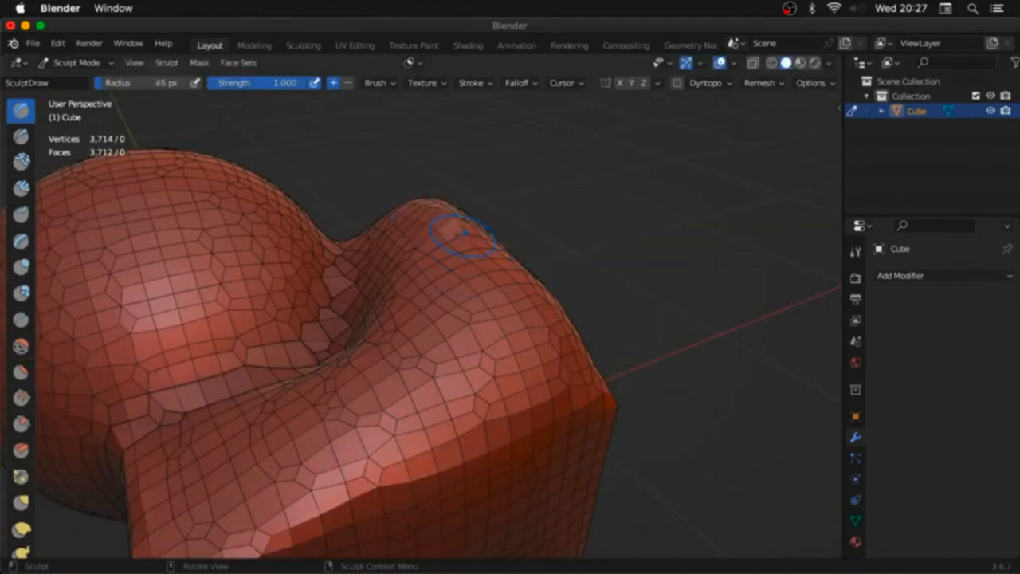
pyautogui.press('r')
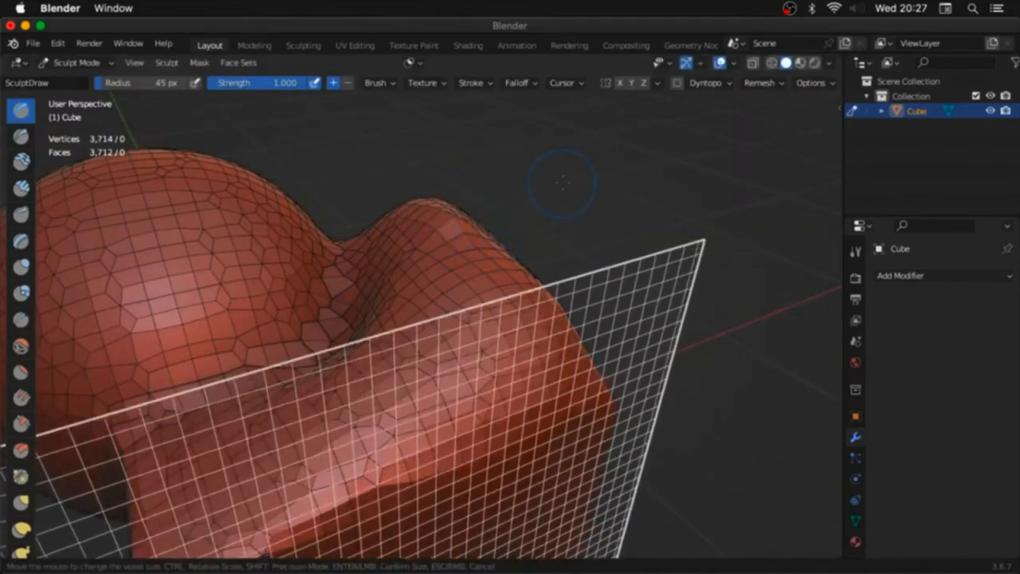
pyautogui.click(596, 162)
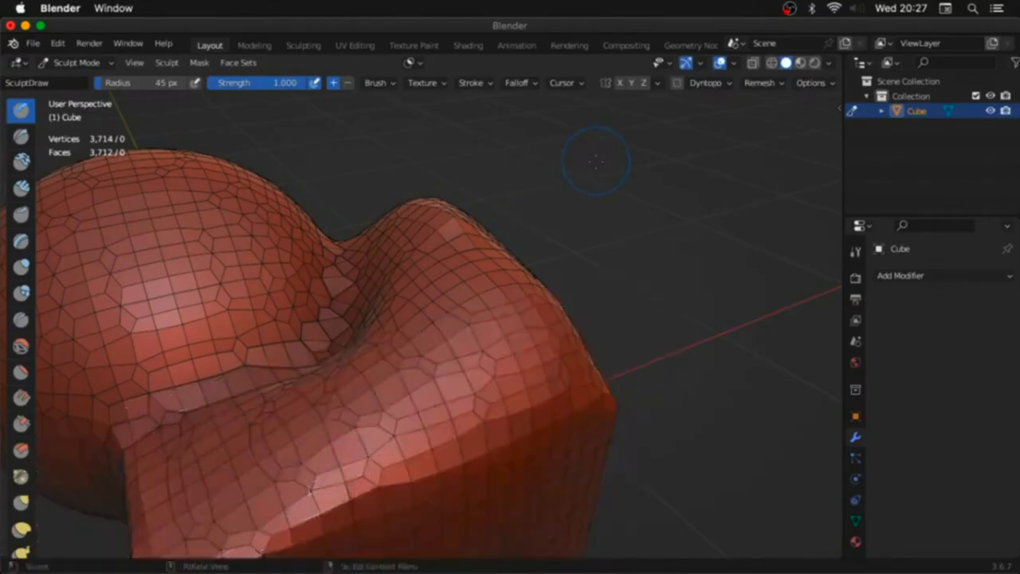
pyautogui.hotkey('ctrl', 'r')
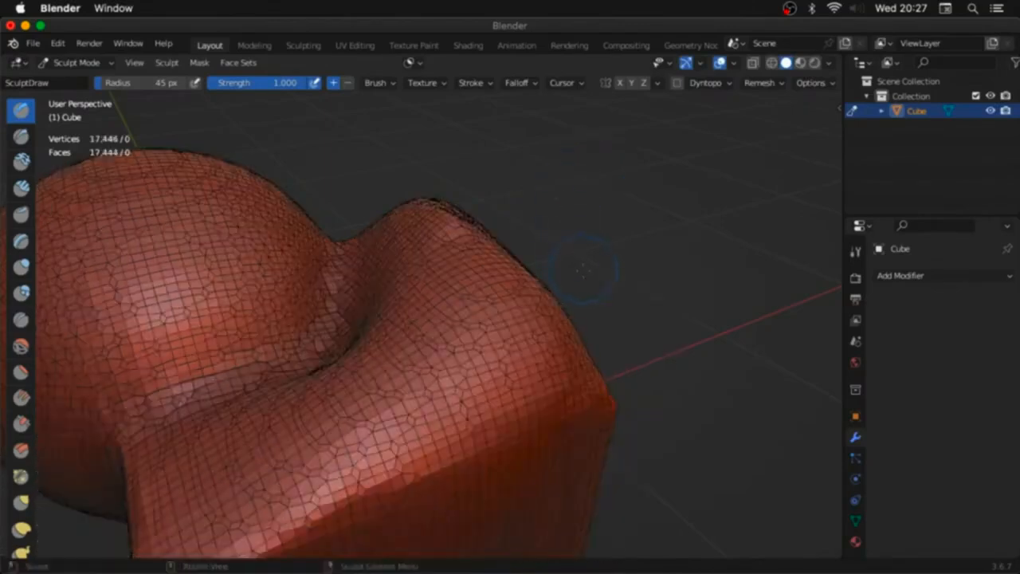
# Step: Sculpt two parallel ridges with a hollow between them on the cube's raised top and voxel-remesh the mesh
pyautogui.moveTo(586, 271); pyautogui.dragTo(412, 297, button='middle')
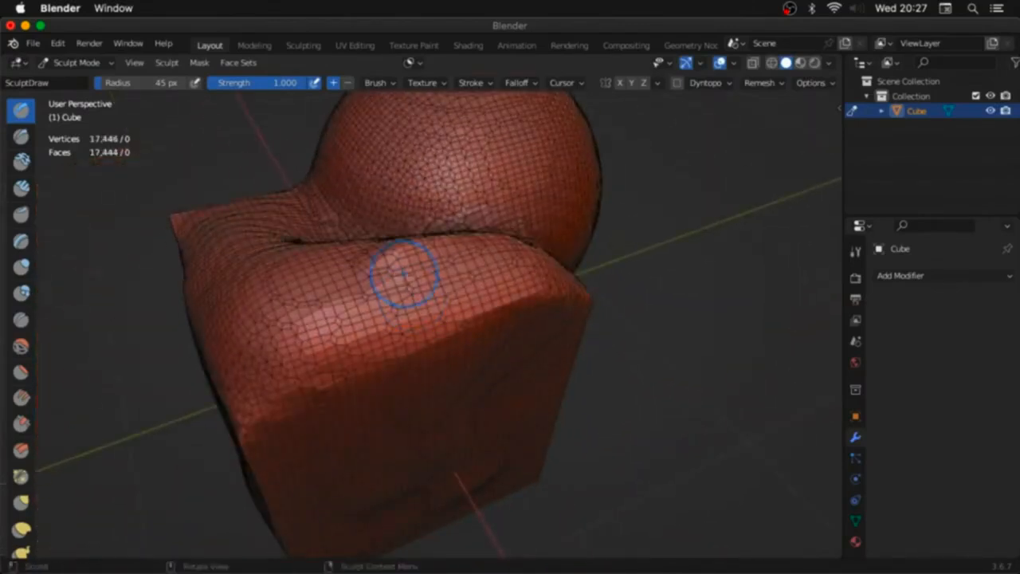
pyautogui.moveTo(404, 274); pyautogui.dragTo(485, 257)
pyautogui.moveTo(486, 257); pyautogui.dragTo(462, 286, button='middle')
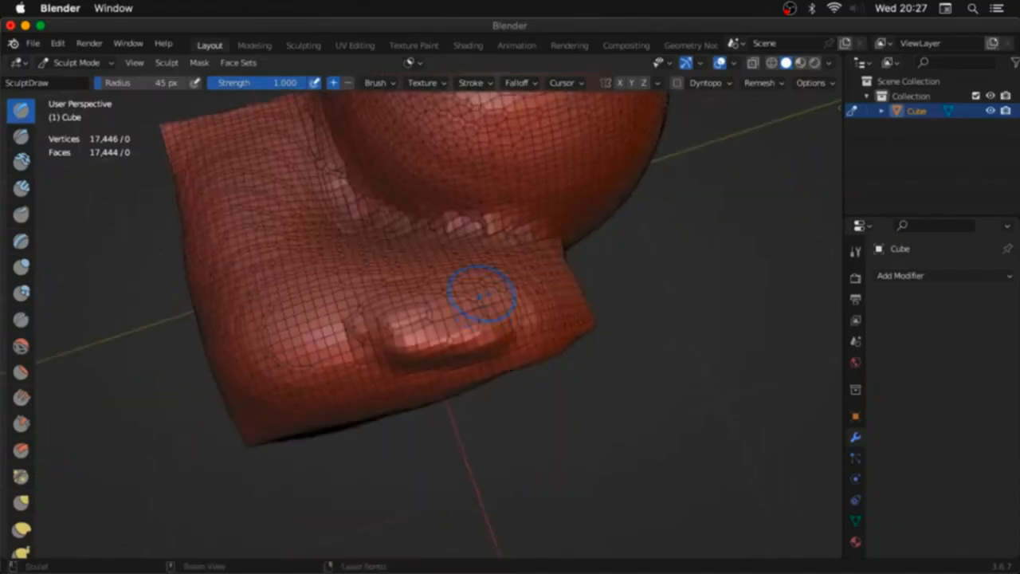
pyautogui.moveTo(353, 319); pyautogui.dragTo(483, 279)
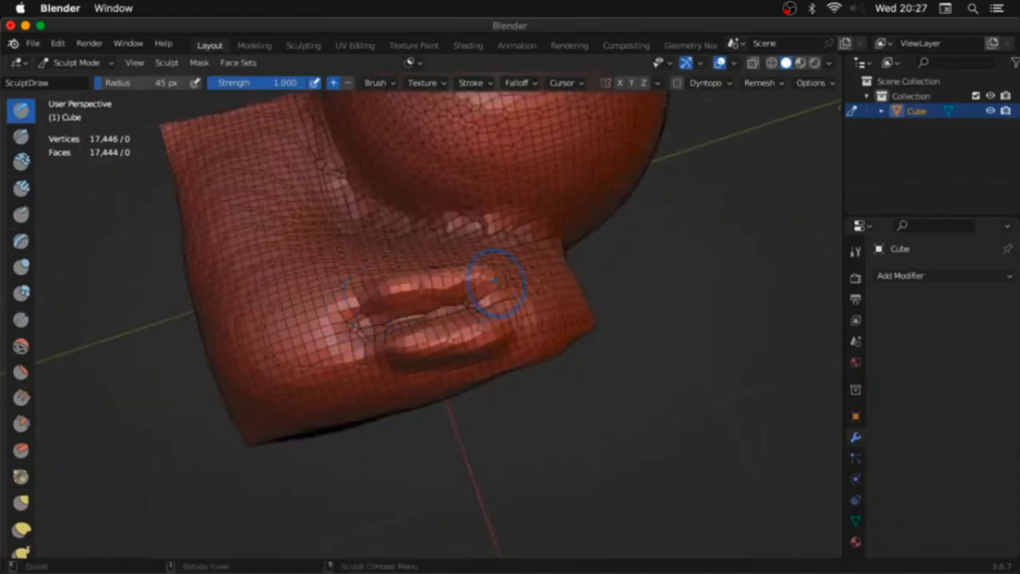
pyautogui.moveTo(495, 280); pyautogui.dragTo(495, 292, button='middle')
pyautogui.moveTo(495, 301)
pyautogui.mouseDown()
pyautogui.moveTo(424, 295)
pyautogui.moveTo(477, 304)
pyautogui.mouseUp()
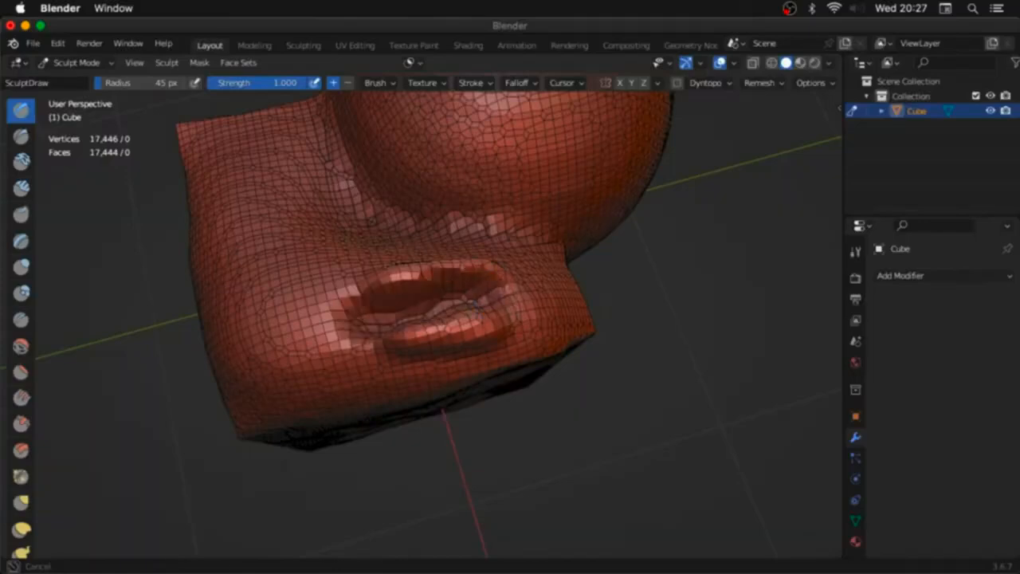
pyautogui.hotkey('ctrl', 'r')
pyautogui.moveTo(526, 294)
pyautogui.mouseDown(button='middle')
pyautogui.moveTo(586, 239)
pyautogui.moveTo(556, 292)
pyautogui.mouseUp(button='middle')
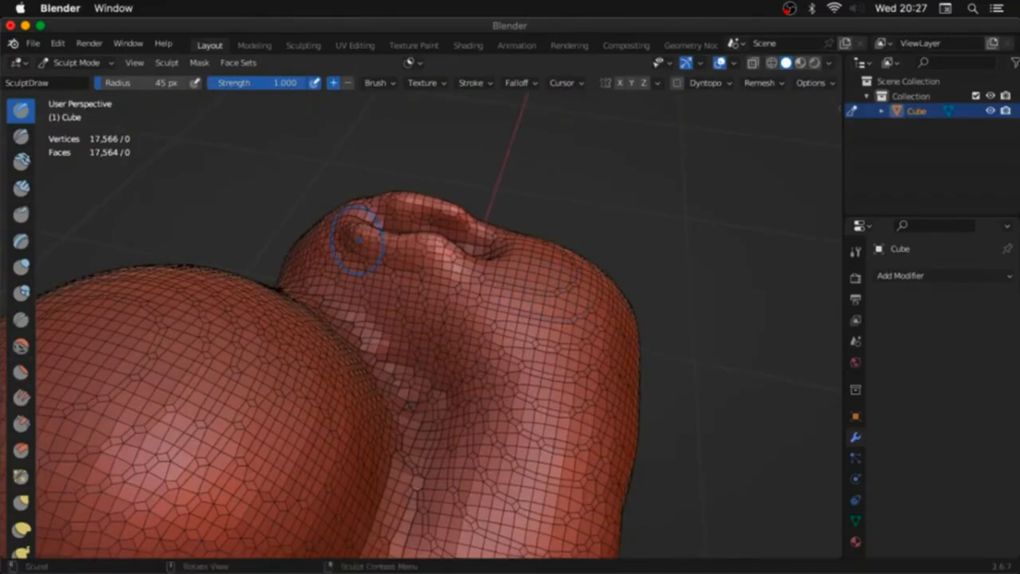
# Step: Set the voxel size to 0.226 m and remesh the model into a coarse mesh
pyautogui.moveTo(359, 238)
pyautogui.mouseDown(button='middle')
pyautogui.moveTo(689, 205)
pyautogui.moveTo(538, 286)
pyautogui.moveTo(291, 330)
pyautogui.moveTo(289, 298)
pyautogui.mouseUp(button='middle')
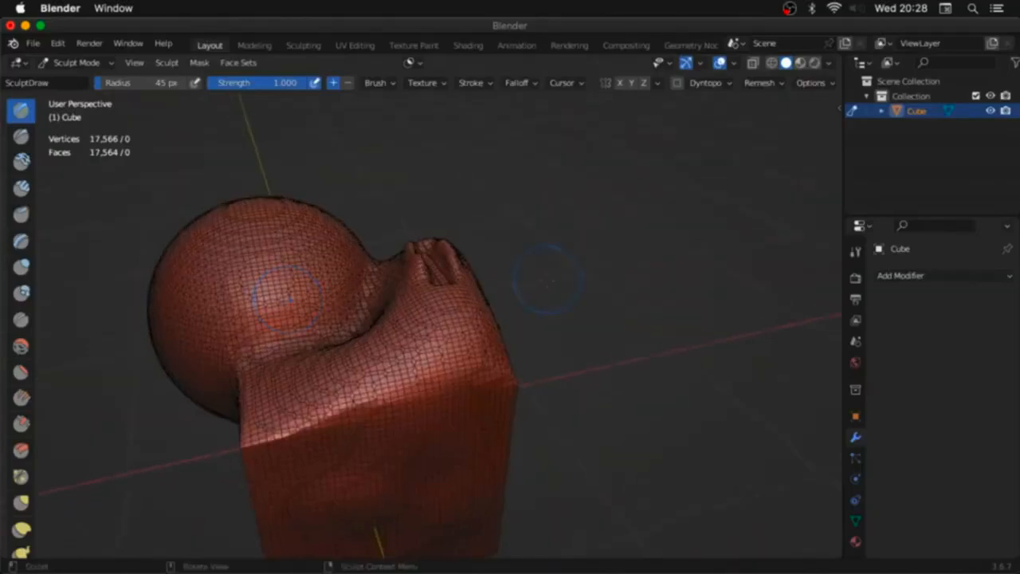
pyautogui.press('r')
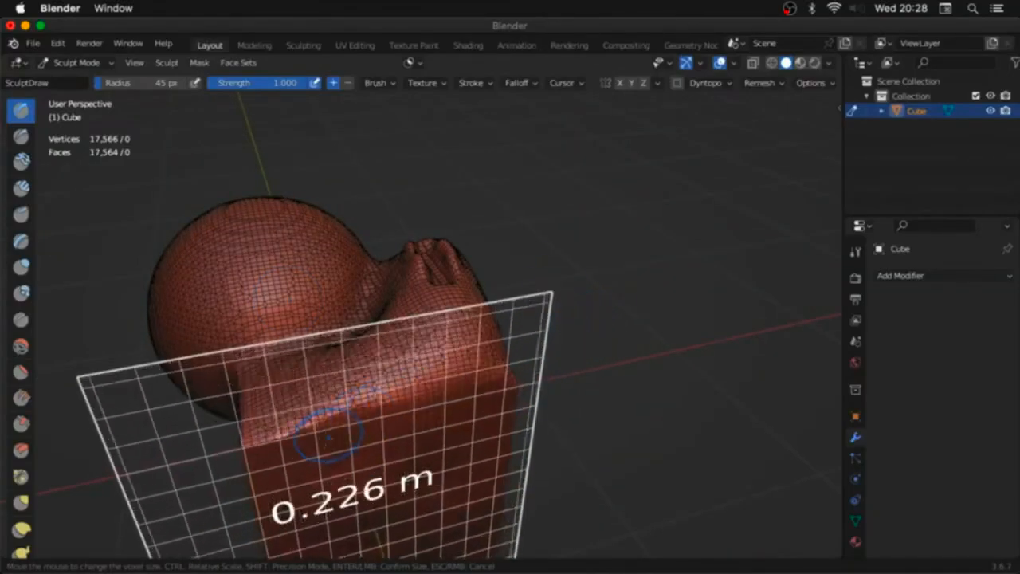
pyautogui.click(330, 432)
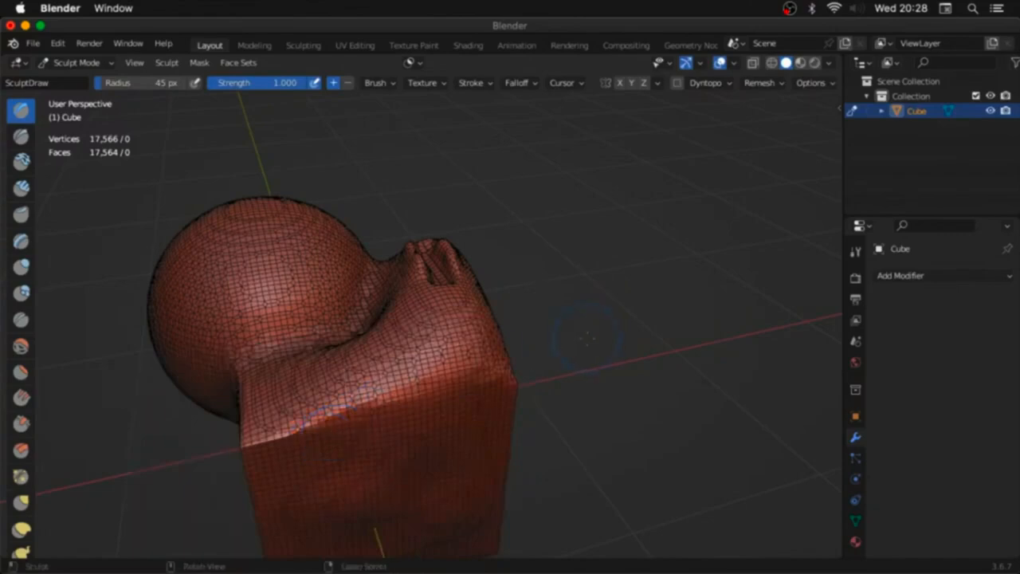
pyautogui.hotkey('ctrl', 'r')
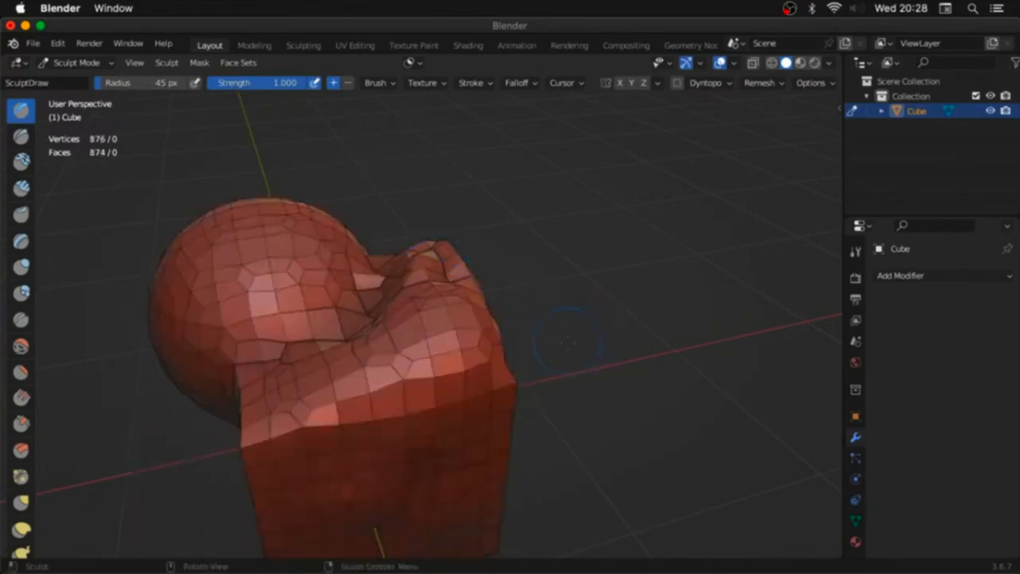
pyautogui.moveTo(584, 338)
pyautogui.mouseDown(button='middle')
pyautogui.moveTo(584, 305)
pyautogui.moveTo(493, 382)
pyautogui.moveTo(569, 370)
pyautogui.mouseUp(button='middle')
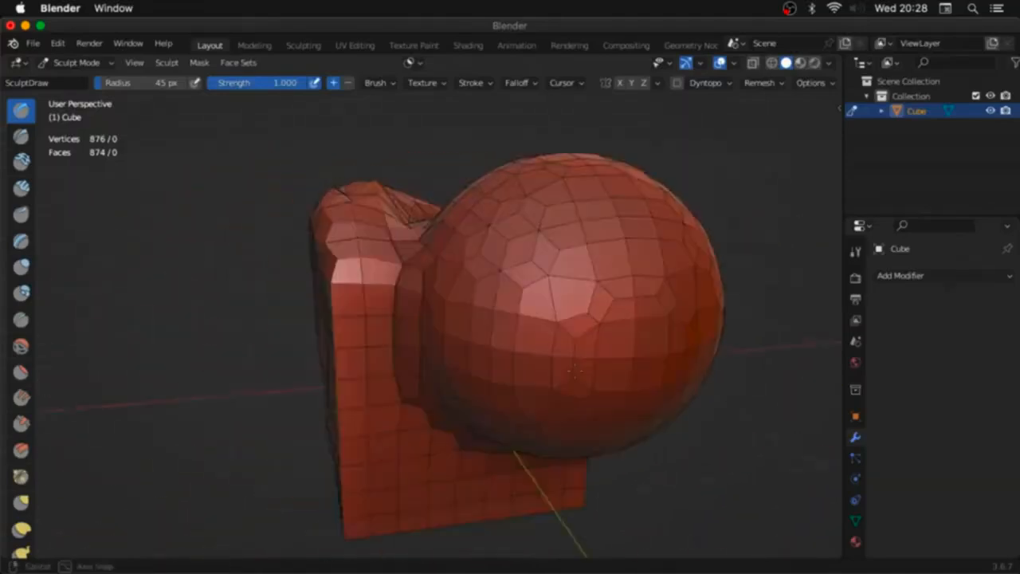
# Step: Apply Shade Smooth to the model in Object Mode and examine its form with the viewport overlays hidden
pyautogui.hotkey('ctrl', 'Tab')
pyautogui.click(479, 371)
pyautogui.rightClick(539, 369)
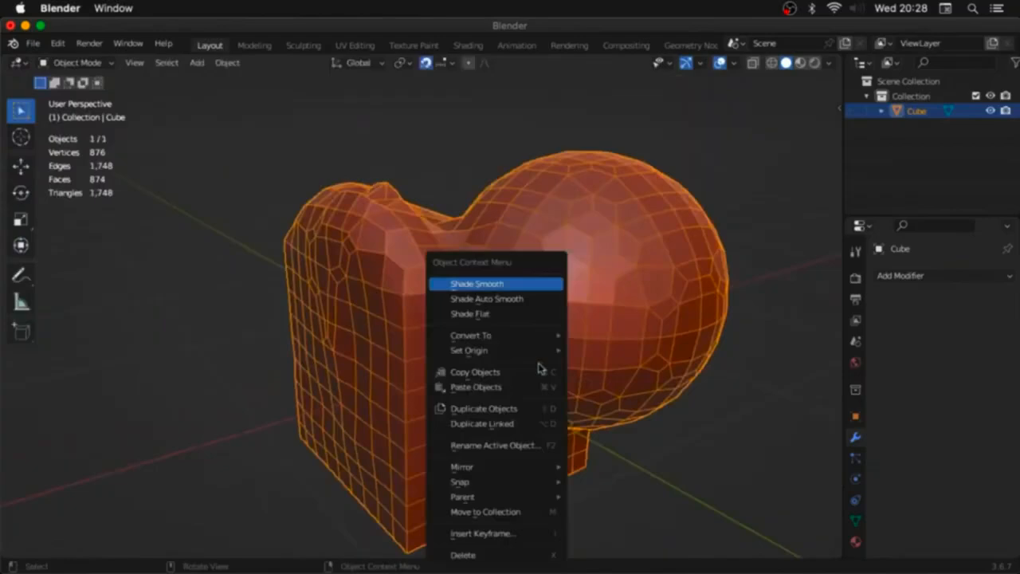
pyautogui.click(511, 283)
pyautogui.click(631, 356)
pyautogui.moveTo(630, 356); pyautogui.dragTo(404, 322, button='middle')
pyautogui.click(404, 322)
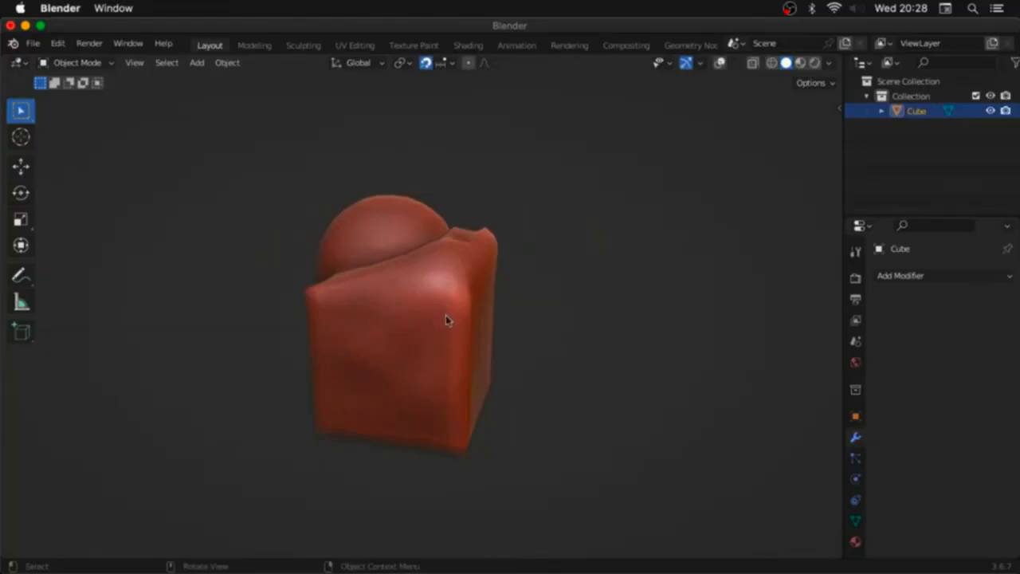
pyautogui.moveTo(433, 285); pyautogui.dragTo(462, 208, button='middle')
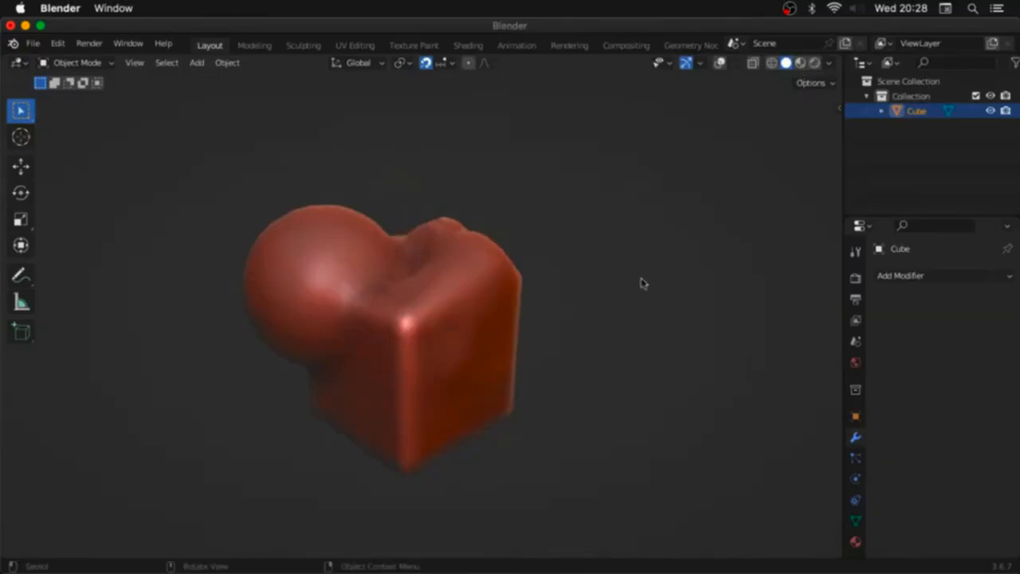
# Step: Open the recent file FELPUDO BLOCAGEM FINAL.blend without saving the current scene and view the blocked-out character
pyautogui.click(32, 44)
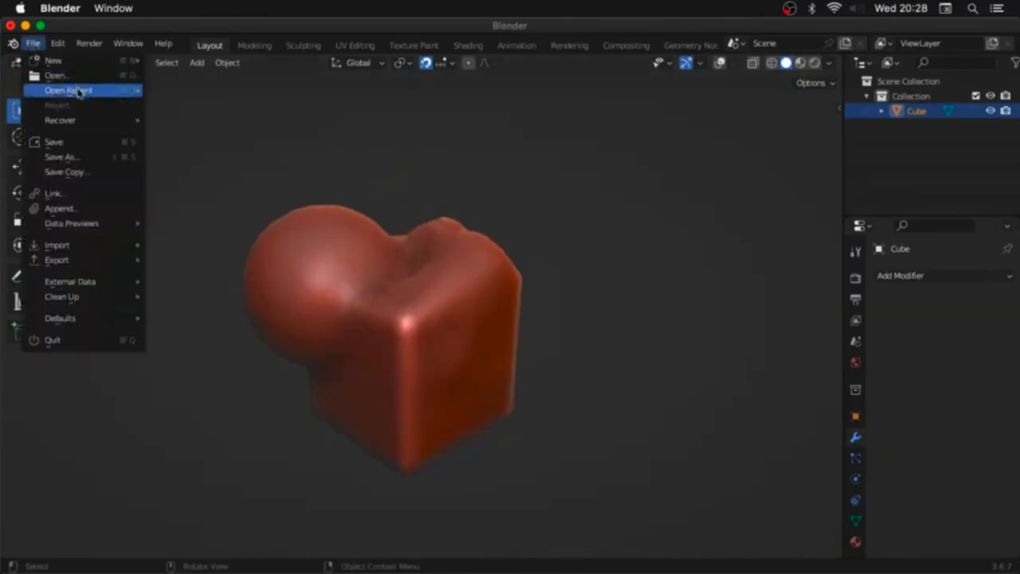
pyautogui.moveTo(79, 90)
pyautogui.click(284, 105)
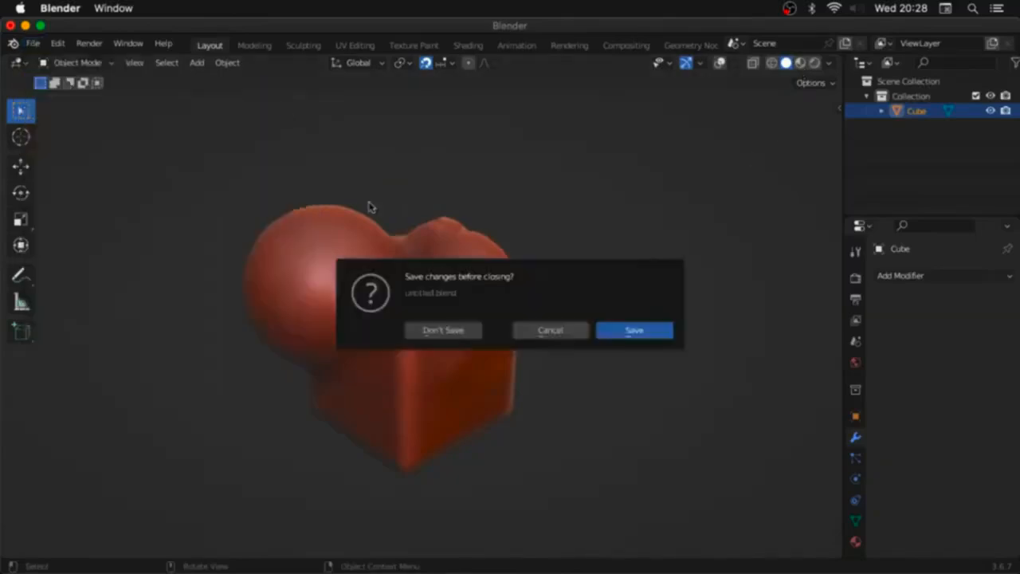
pyautogui.click(441, 330)
pyautogui.moveTo(393, 331); pyautogui.dragTo(393, 331, button='middle')
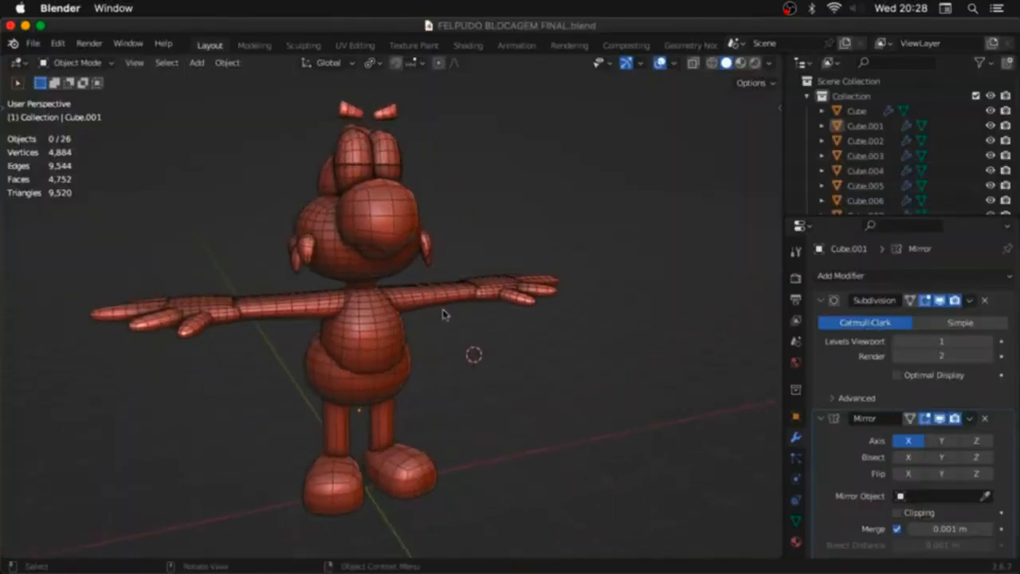
pyautogui.moveTo(398, 375); pyautogui.dragTo(471, 391, button='middle')
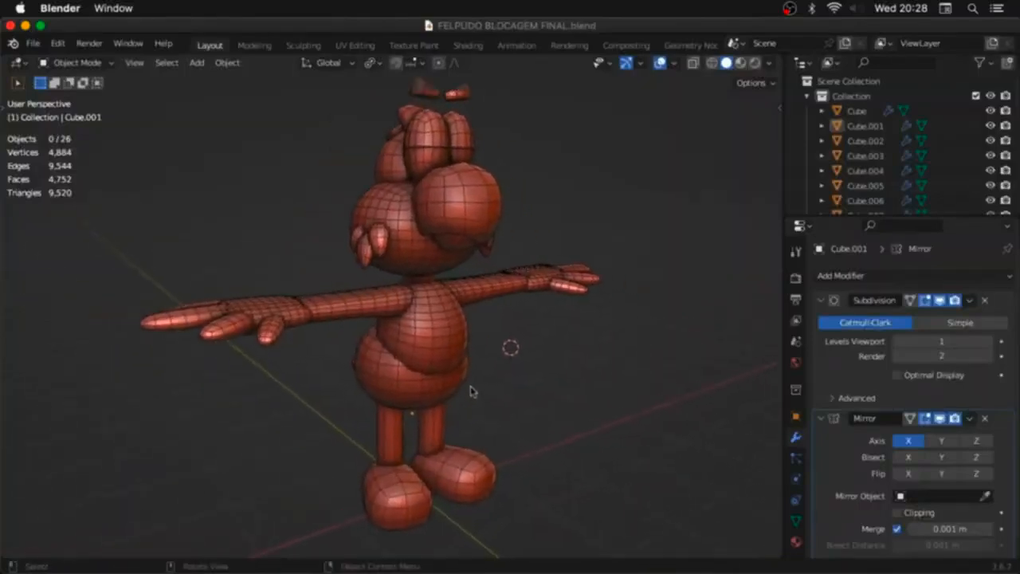
# Step: Remove the Mirror modifier from the foot and from the leg cylinder
pyautogui.click(389, 484)
pyautogui.click(395, 452)
pyautogui.click(553, 420)
pyautogui.click(485, 477)
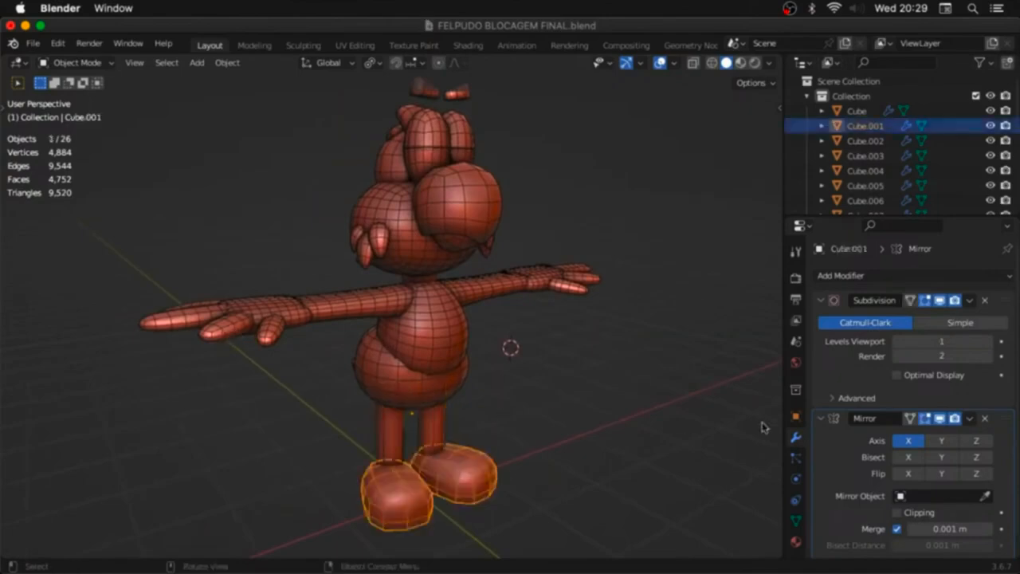
pyautogui.click(984, 419)
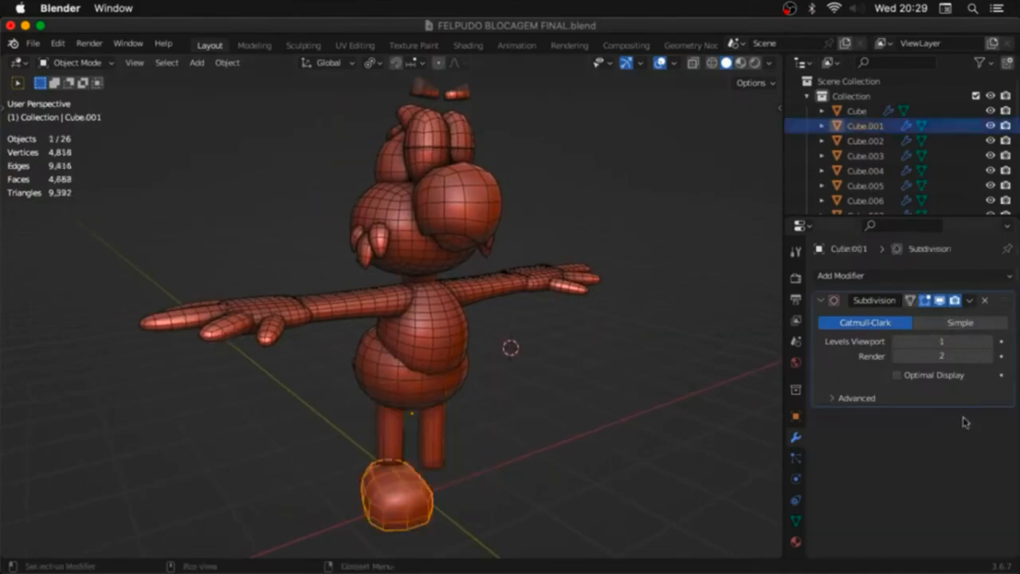
pyautogui.click(415, 447)
pyautogui.click(984, 418)
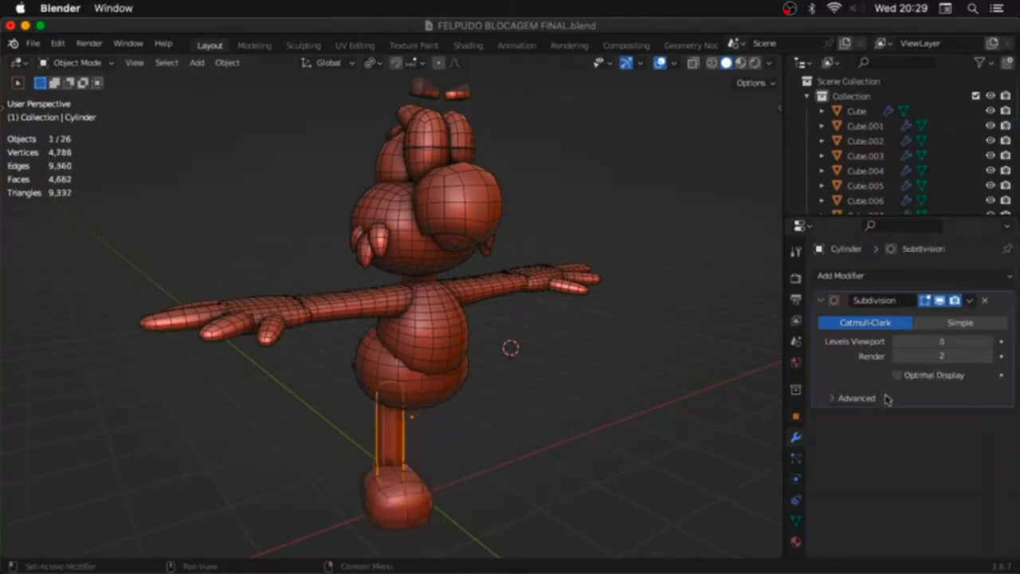
# Step: Try to remove the Mirror modifier from the arm
pyautogui.click(519, 295)
pyautogui.click(984, 420)
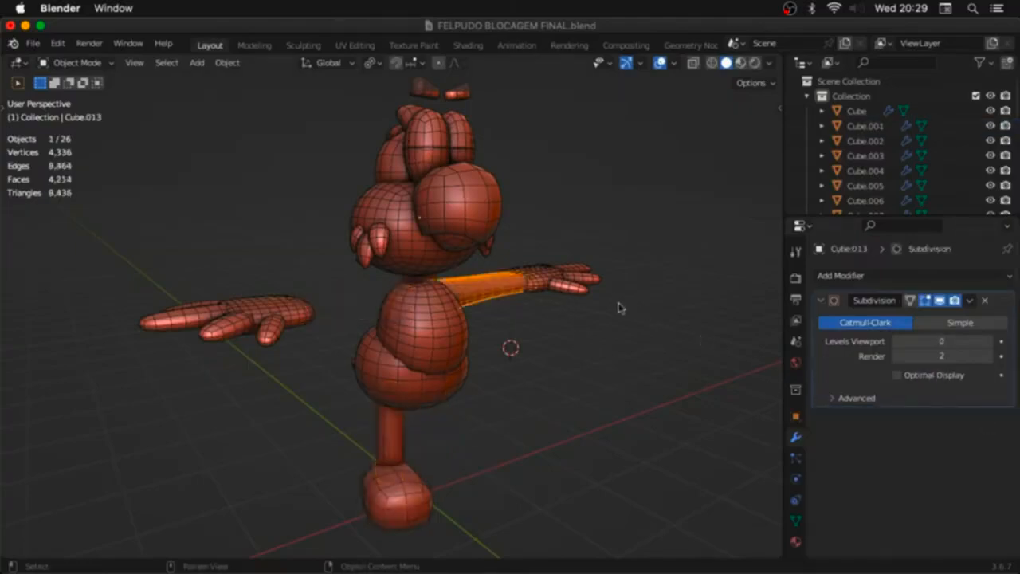
pyautogui.hotkey('ctrl', 'z')
# Step: Apply Visual Geometry to Mesh to the mirrored arms, palms, fingers, cheek tufts, eyebrows, nape tufts and side tail feathers
pyautogui.moveTo(611, 305); pyautogui.dragTo(535, 303, button='middle')
pyautogui.keyDown('shift'); pyautogui.click(231, 297); pyautogui.keyUp('shift')
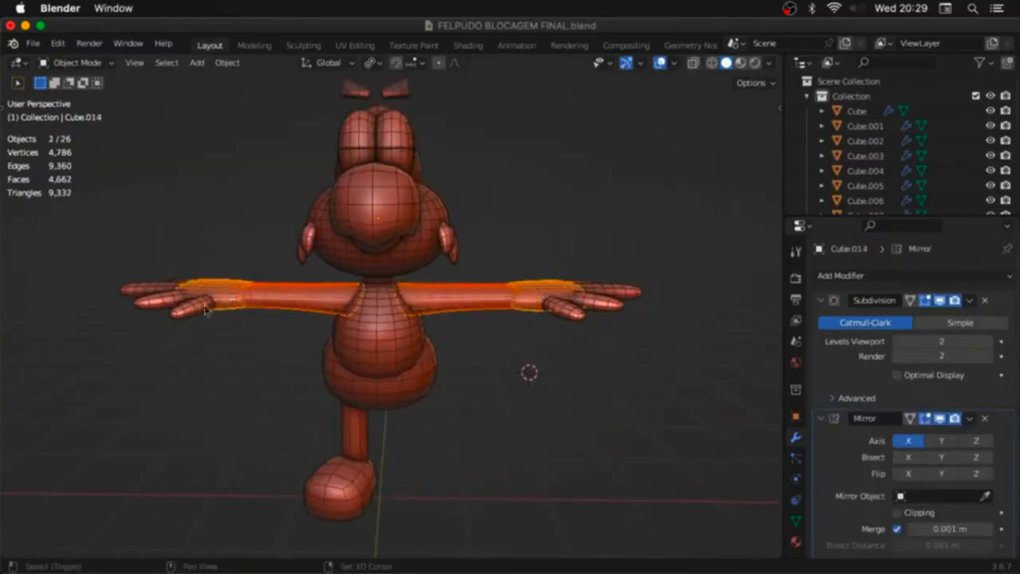
pyautogui.keyDown('shift'); pyautogui.click(188, 311); pyautogui.keyUp('shift')
pyautogui.keyDown('shift'); pyautogui.click(158, 301); pyautogui.keyUp('shift')
pyautogui.keyDown('shift'); pyautogui.click(155, 287); pyautogui.keyUp('shift')
pyautogui.moveTo(199, 269); pyautogui.dragTo(230, 314, button='middle')
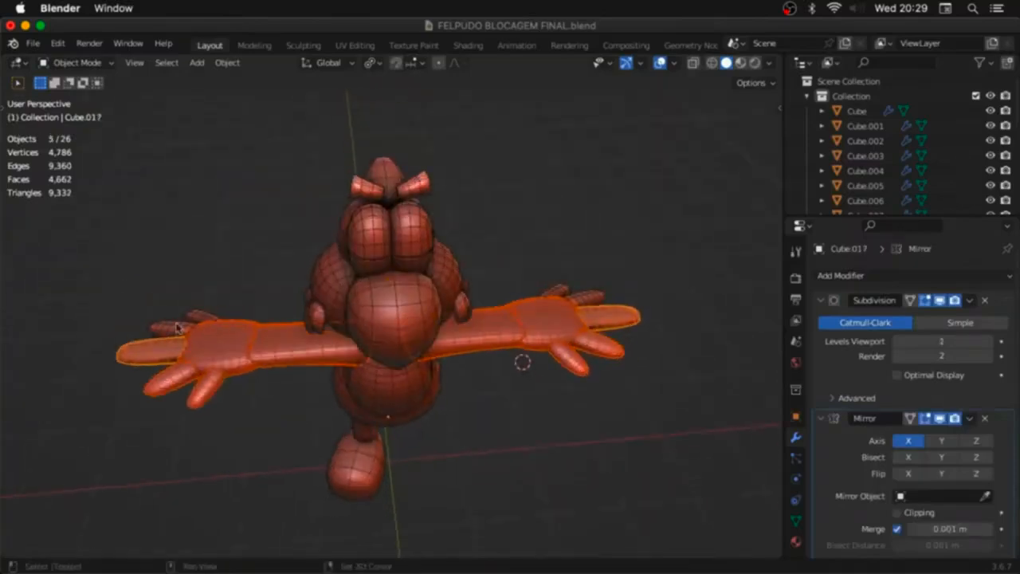
pyautogui.keyDown('shift'); pyautogui.click(177, 327); pyautogui.keyUp('shift')
pyautogui.keyDown('shift'); pyautogui.click(214, 313); pyautogui.keyUp('shift')
pyautogui.keyDown('shift'); pyautogui.click(320, 320); pyautogui.keyUp('shift')
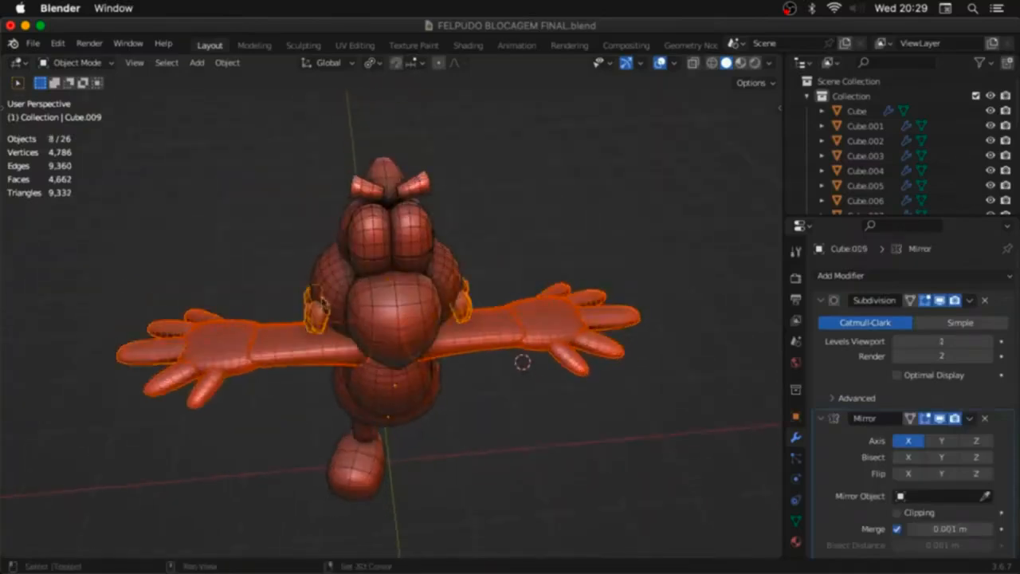
pyautogui.keyDown('shift'); pyautogui.click(358, 194); pyautogui.keyUp('shift')
pyautogui.moveTo(360, 193); pyautogui.dragTo(626, 186, button='middle')
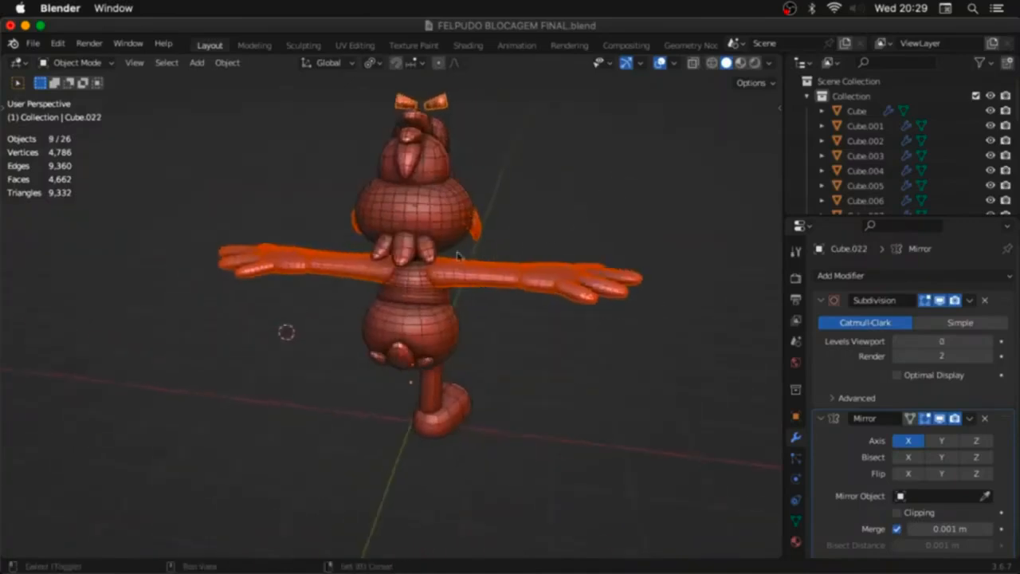
pyautogui.keyDown('shift'); pyautogui.click(430, 258); pyautogui.keyUp('shift')
pyautogui.keyDown('shift'); pyautogui.click(428, 365); pyautogui.keyUp('shift')
pyautogui.hotkey('ctrl', 'a')
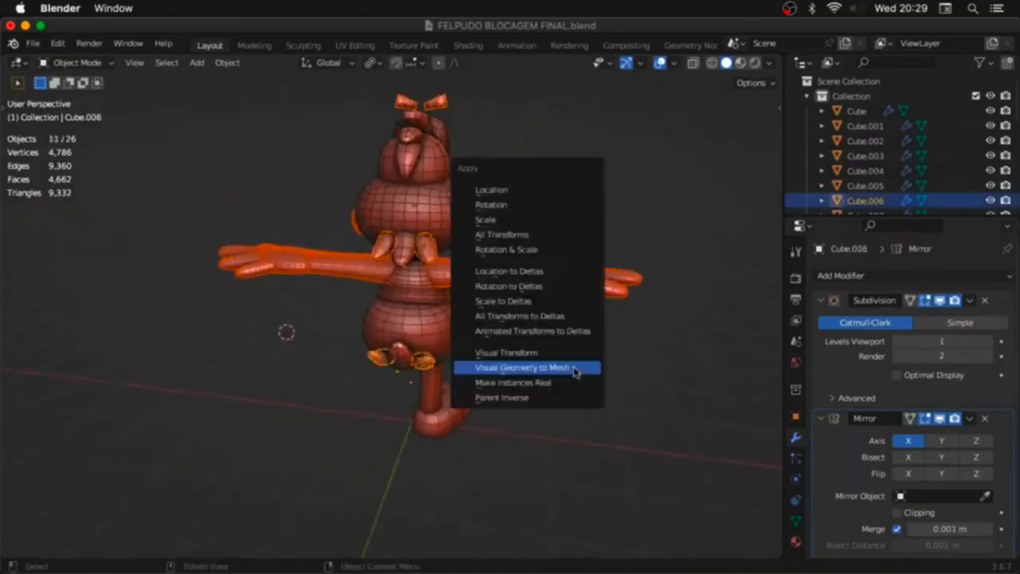
pyautogui.click(573, 369)
# Step: In back view with X-ray, delete the converted parts' vertices on the character's side that has no leg
pyautogui.press('ctrl+KP_1')
pyautogui.press('Tab')
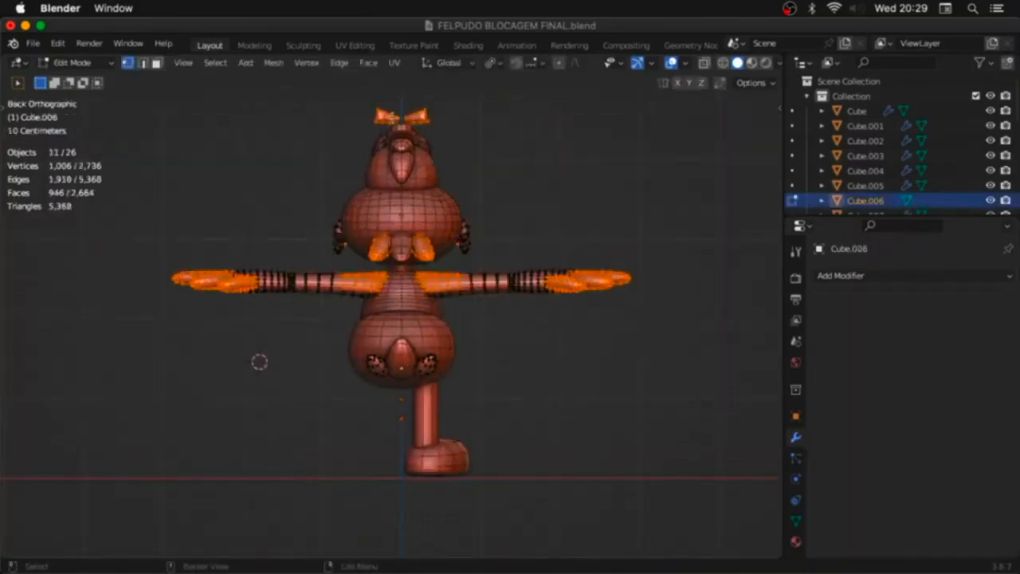
pyautogui.click(251, 121)
pyautogui.hotkey('alt', 'z')
pyautogui.moveTo(151, 95); pyautogui.dragTo(402, 567)
pyautogui.press('x')
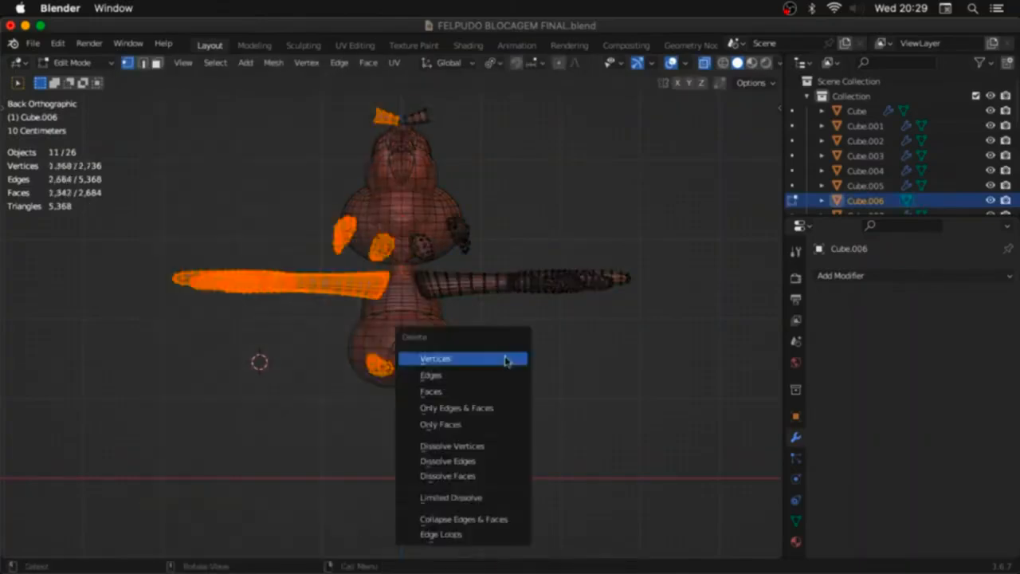
pyautogui.click(506, 359)
pyautogui.moveTo(535, 353); pyautogui.dragTo(417, 336, button='middle')
pyautogui.hotkey('alt', 'z')
pyautogui.press('Tab')
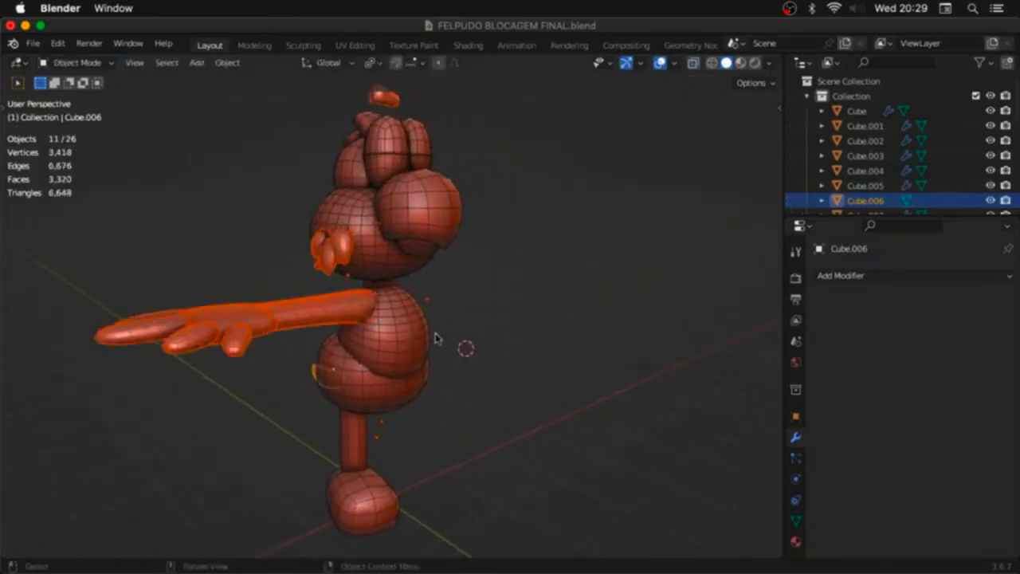
pyautogui.click(530, 410)
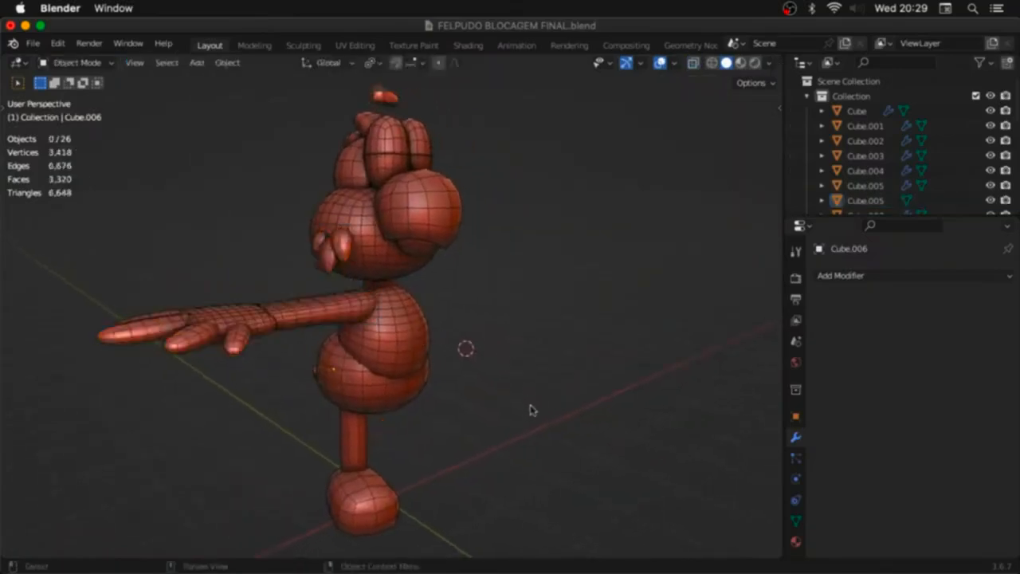
# Step: Delete the upper and lower beak objects from the head
pyautogui.click(412, 369)
pyautogui.hotkey('ctrl', '2')
pyautogui.click(435, 221)
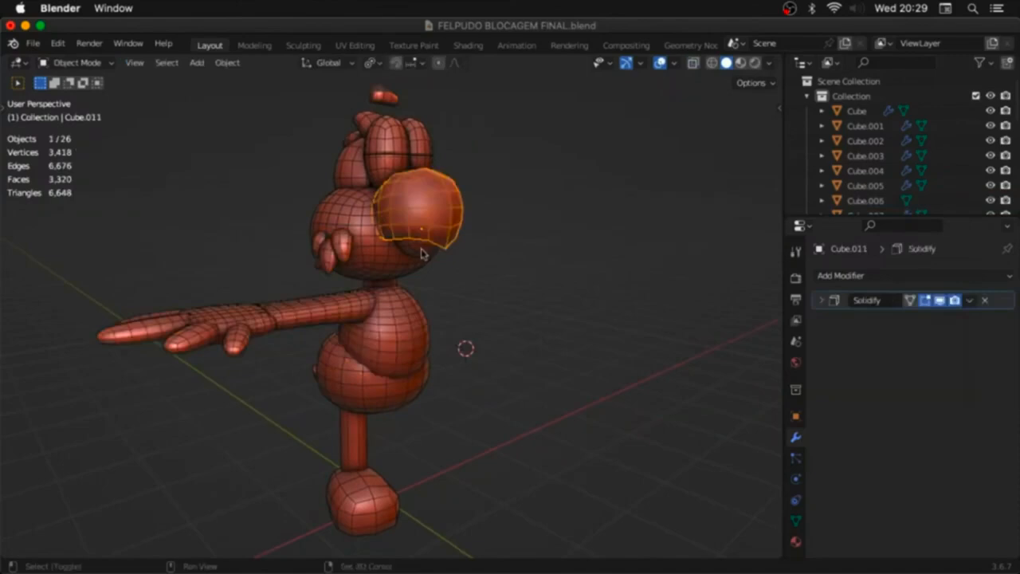
pyautogui.keyDown('shift'); pyautogui.click(421, 244); pyautogui.keyUp('shift')
pyautogui.press('Delete')
# Step: Delete the eyes with their eyelids and the remaining eyebrow
pyautogui.moveTo(449, 203); pyautogui.dragTo(512, 170, button='middle')
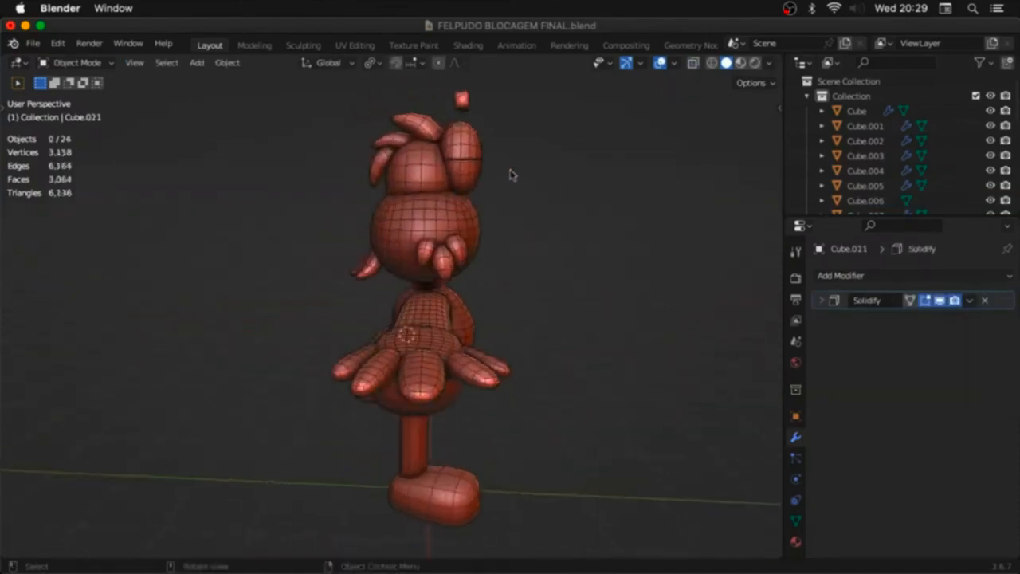
pyautogui.click(469, 144)
pyautogui.keyDown('shift'); pyautogui.click(463, 106); pyautogui.keyUp('shift')
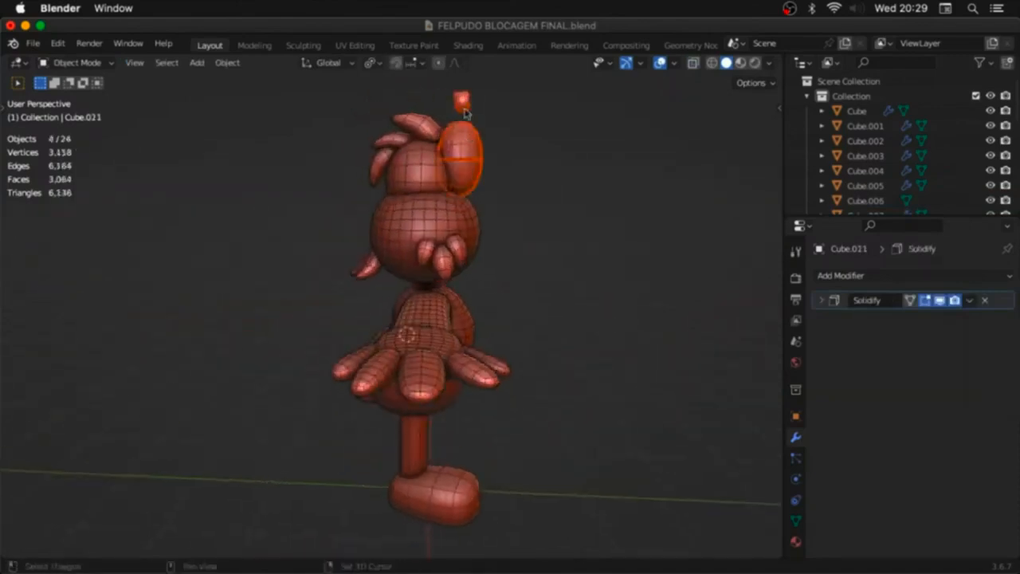
pyautogui.press('Delete')
pyautogui.moveTo(466, 184); pyautogui.dragTo(426, 315, button='middle')
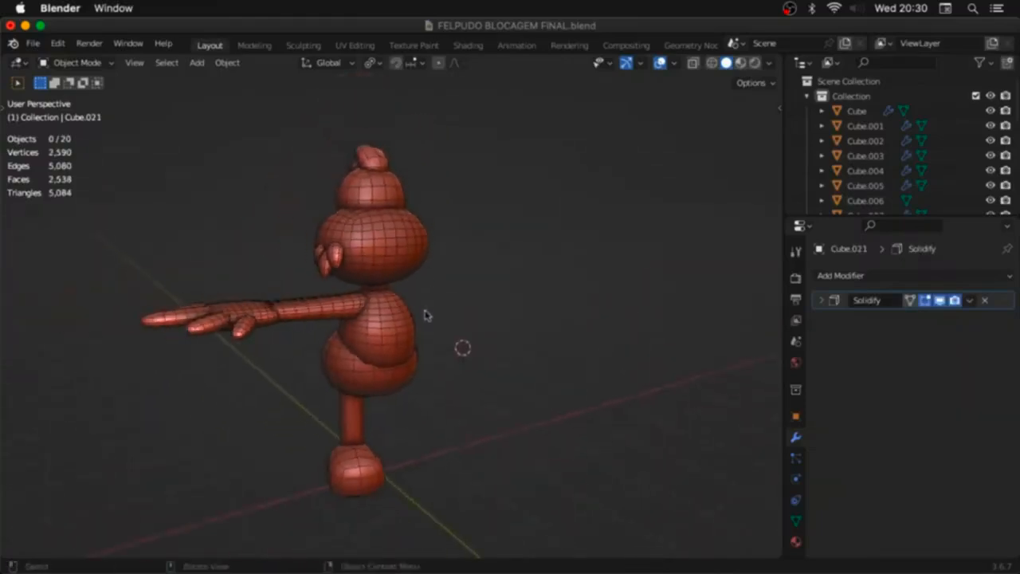
# Step: Snap the 3D cursor to the world origin
pyautogui.moveTo(467, 136); pyautogui.dragTo(160, 540)
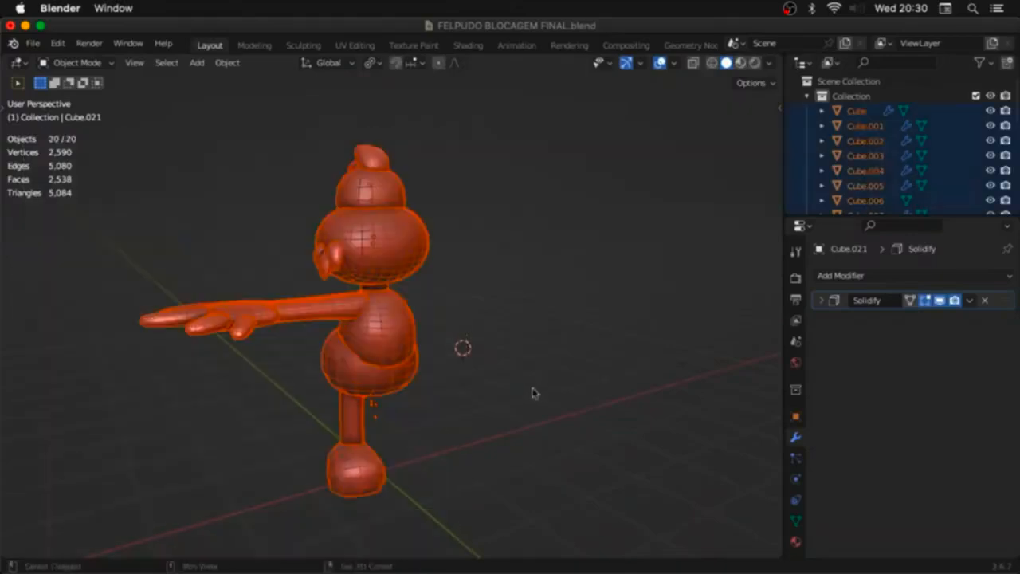
pyautogui.hotkey('shift', 's')
pyautogui.click(462, 449)
pyautogui.click(434, 431)
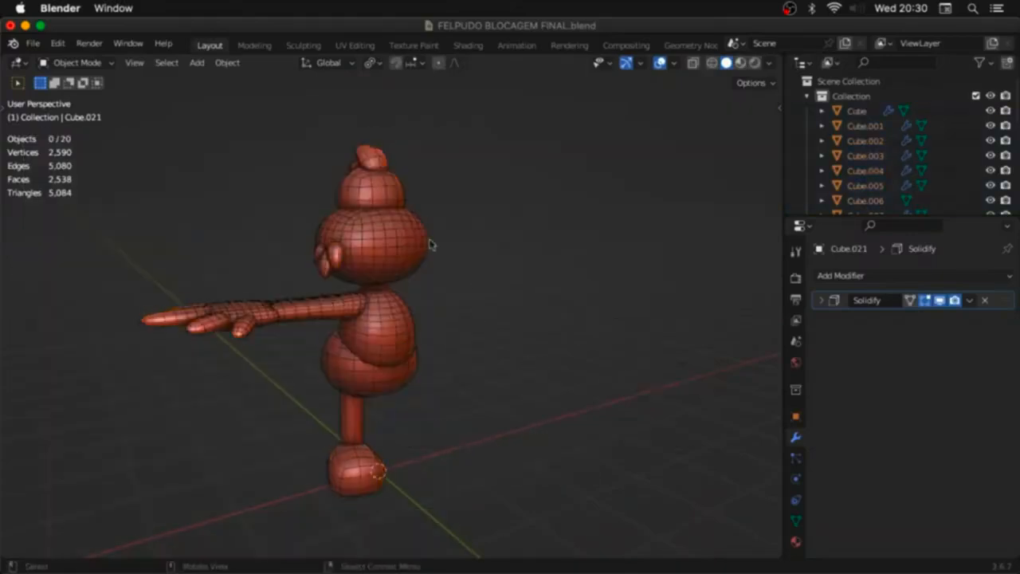
pyautogui.moveTo(425, 126); pyautogui.dragTo(153, 527)
pyautogui.hotkey('ctrl', 'a')
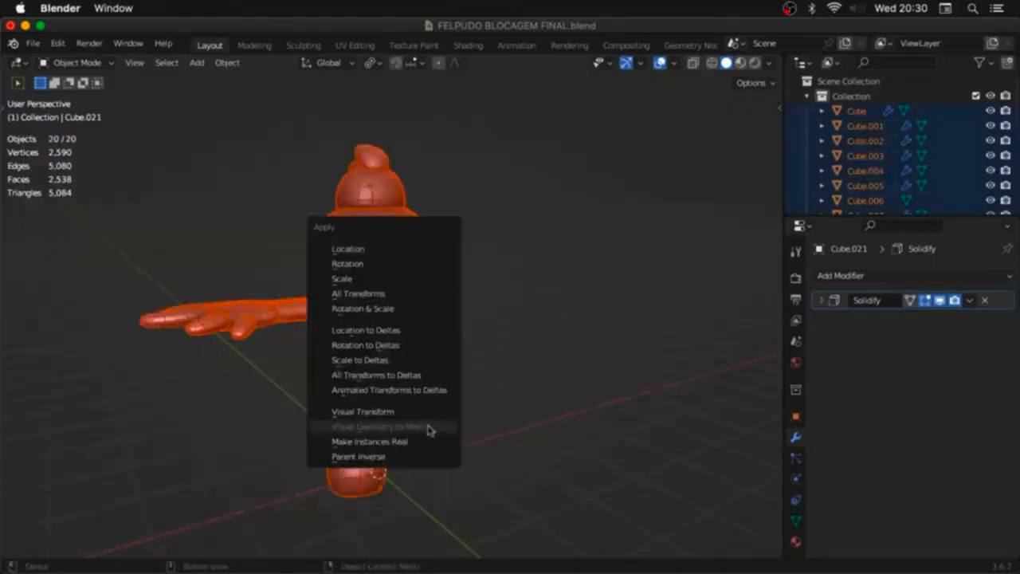
pyautogui.moveTo(392, 118); pyautogui.dragTo(204, 532)
pyautogui.hotkey('ctrl', 'a')
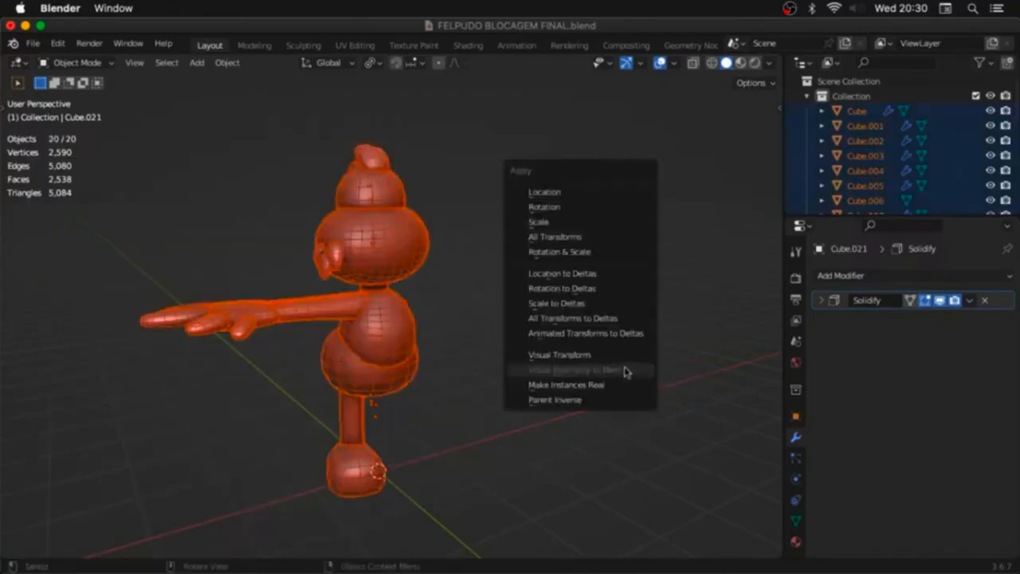
# Step: Make the torso the active object, select all objects and apply Visual Geometry to Mesh
pyautogui.click(403, 335)
pyautogui.press('a')
pyautogui.hotkey('ctrl', 'a')
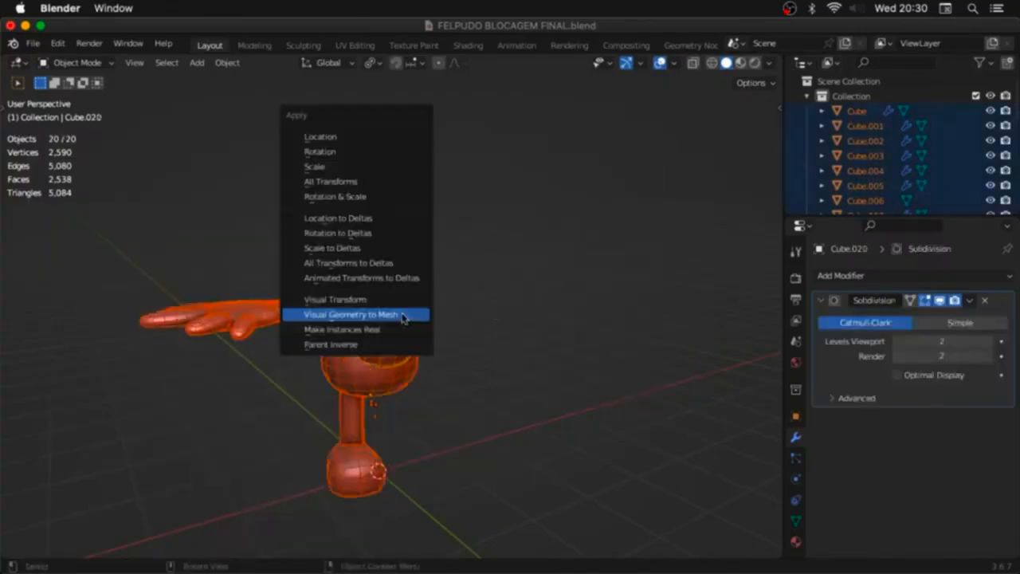
pyautogui.click(403, 317)
pyautogui.hotkey('alt', 'a')
# Step: Inspect the converted meshes of the belly, leg and foot in Edit Mode
pyautogui.click(401, 389)
pyautogui.press('Tab')
pyautogui.press('Tab')
pyautogui.click(354, 419)
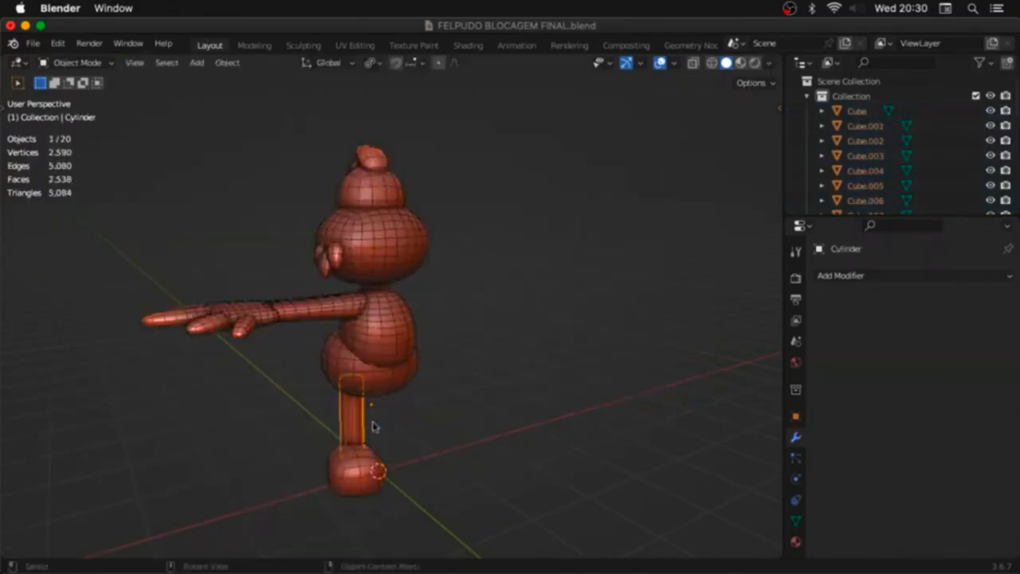
pyautogui.press('Tab')
pyautogui.press('Tab')
pyautogui.click(353, 462)
pyautogui.press('Tab')
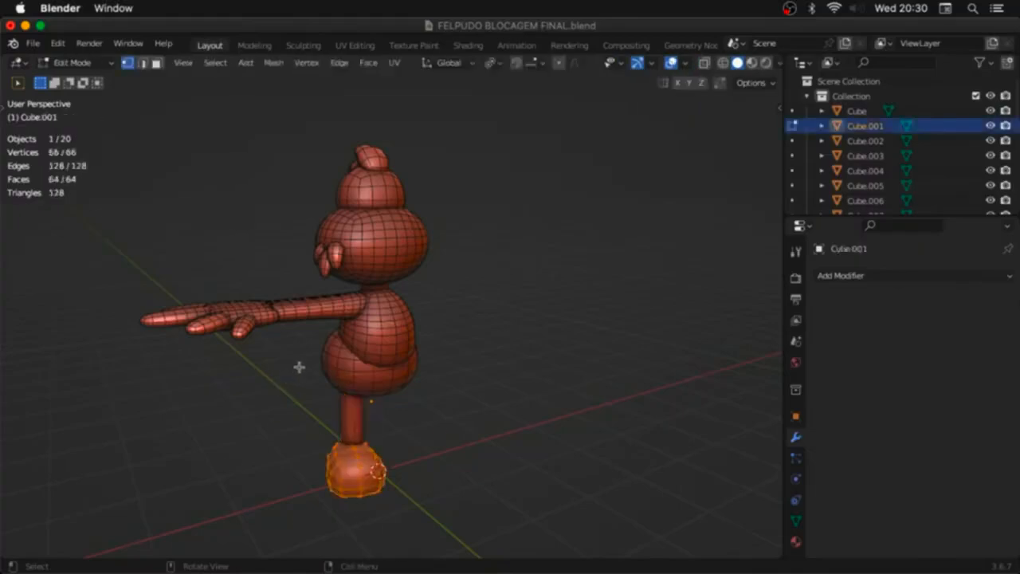
pyautogui.press('Tab')
pyautogui.moveTo(356, 369); pyautogui.dragTo(615, 381, button='middle')
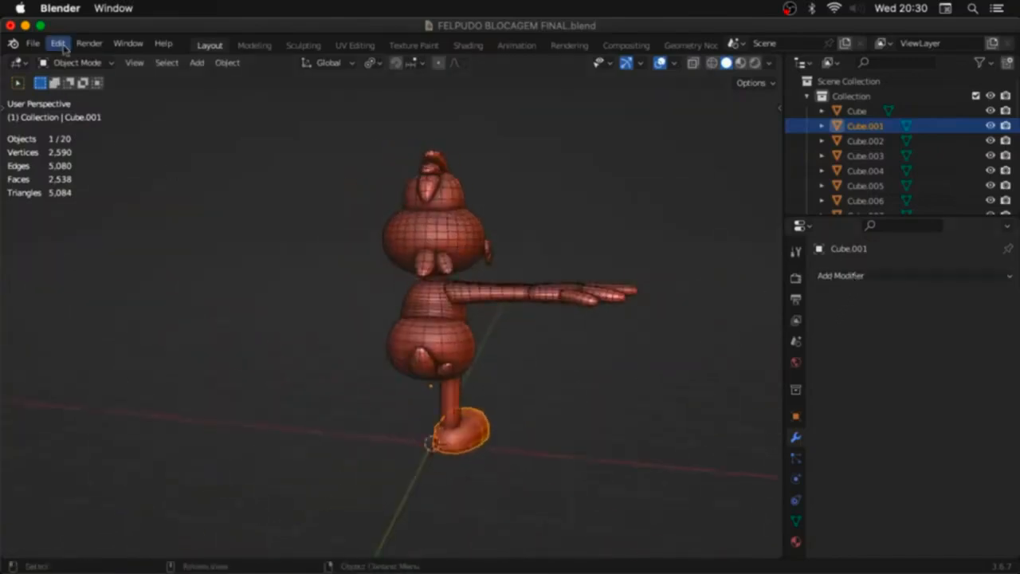
# Step: Search the add-ons in the preferences for "BOO" to check the Bool Tool add-on, and close the preferences
pyautogui.click(59, 45)
pyautogui.click(107, 258)
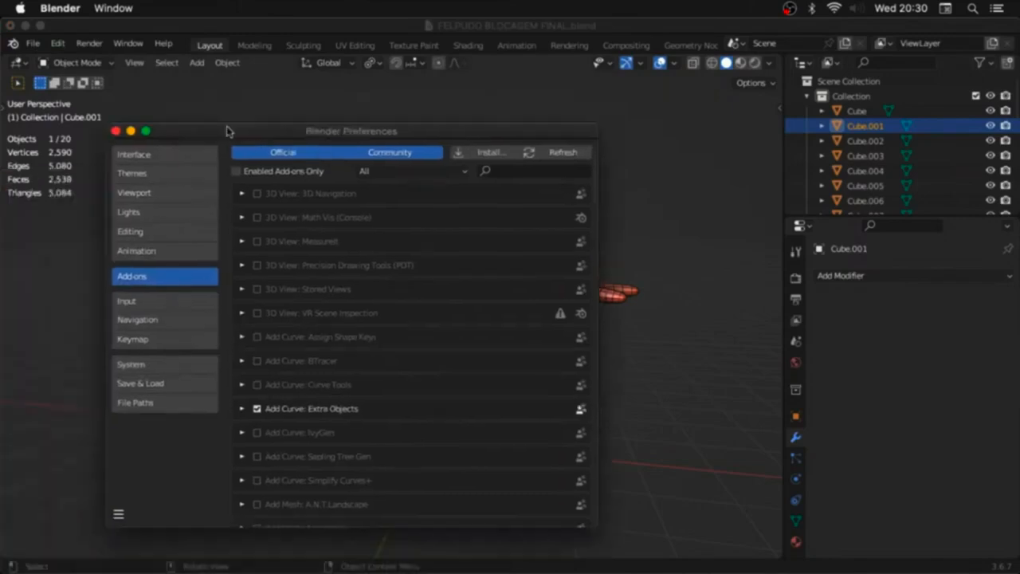
pyautogui.moveTo(227, 131); pyautogui.dragTo(241, 110)
pyautogui.write('BOO')
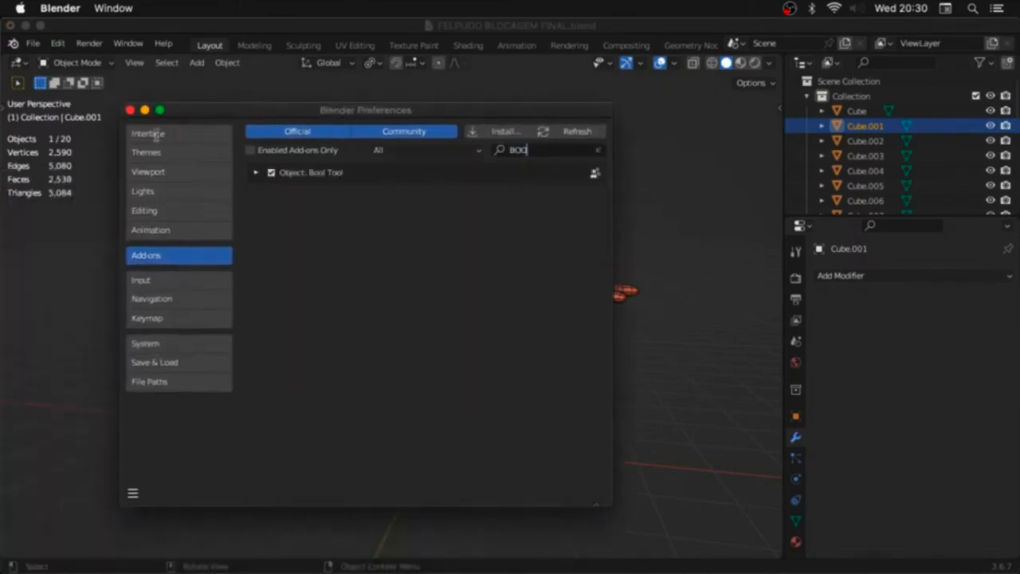
pyautogui.click(130, 110)
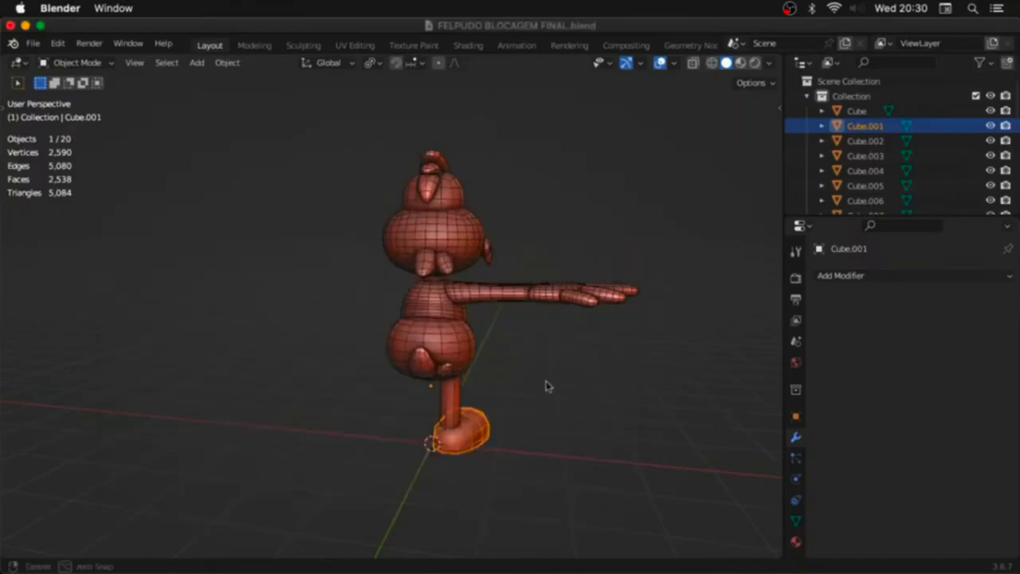
# Step: Merge the foot into the leg with a Bool Tool Brush Boolean Union and apply it
pyautogui.click(545, 386)
pyautogui.moveTo(545, 386); pyautogui.dragTo(301, 393, button='middle')
pyautogui.moveTo(461, 390)
pyautogui.mouseDown(button='middle')
pyautogui.moveTo(442, 375)
pyautogui.moveTo(351, 372)
pyautogui.moveTo(470, 393)
pyautogui.mouseUp(button='middle')
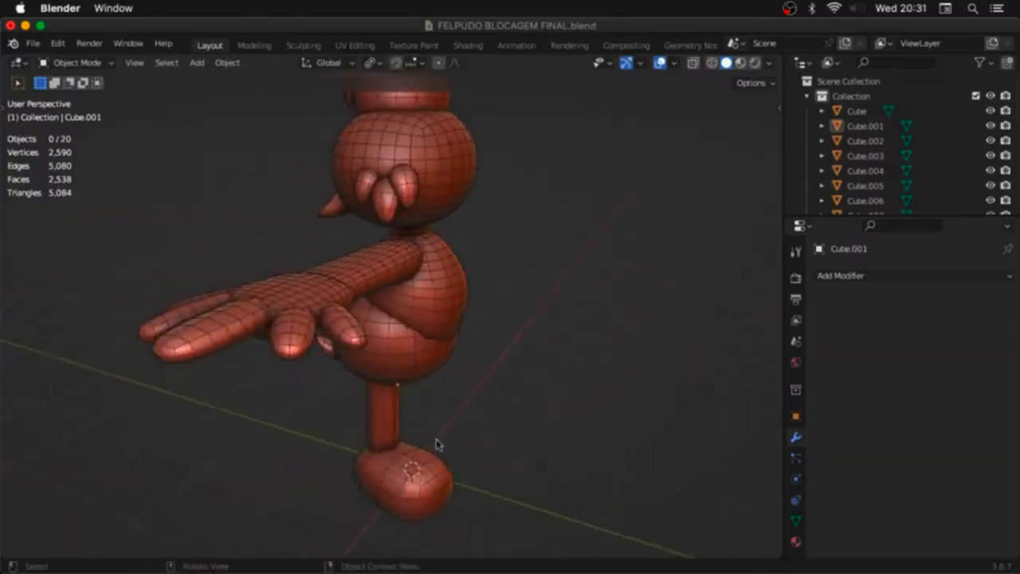
pyautogui.click(435, 466)
pyautogui.keyDown('shift'); pyautogui.click(391, 424); pyautogui.keyUp('shift')
pyautogui.press('n')
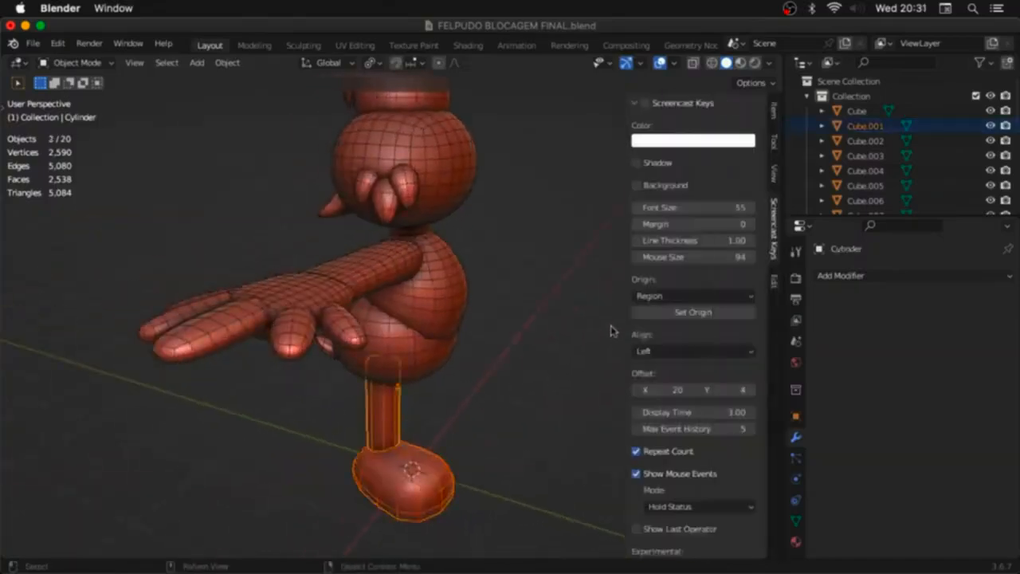
pyautogui.click(774, 145)
pyautogui.click(773, 282)
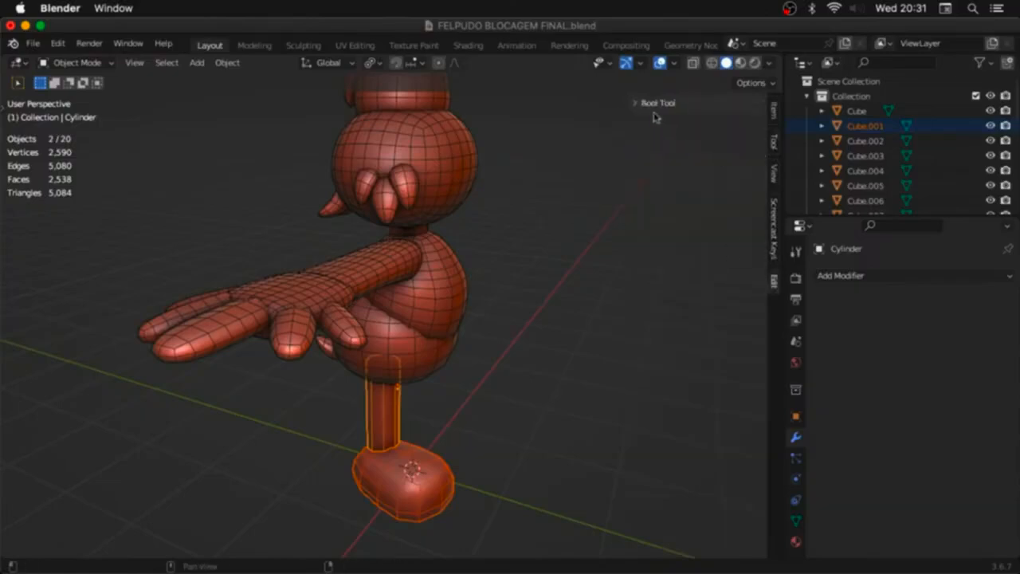
pyautogui.click(655, 105)
pyautogui.click(697, 233)
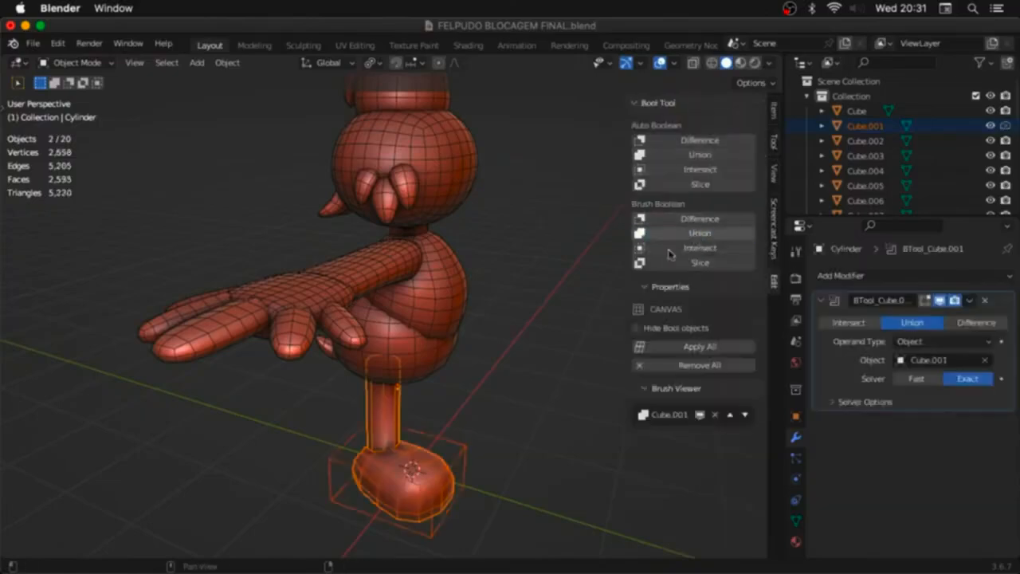
pyautogui.click(717, 347)
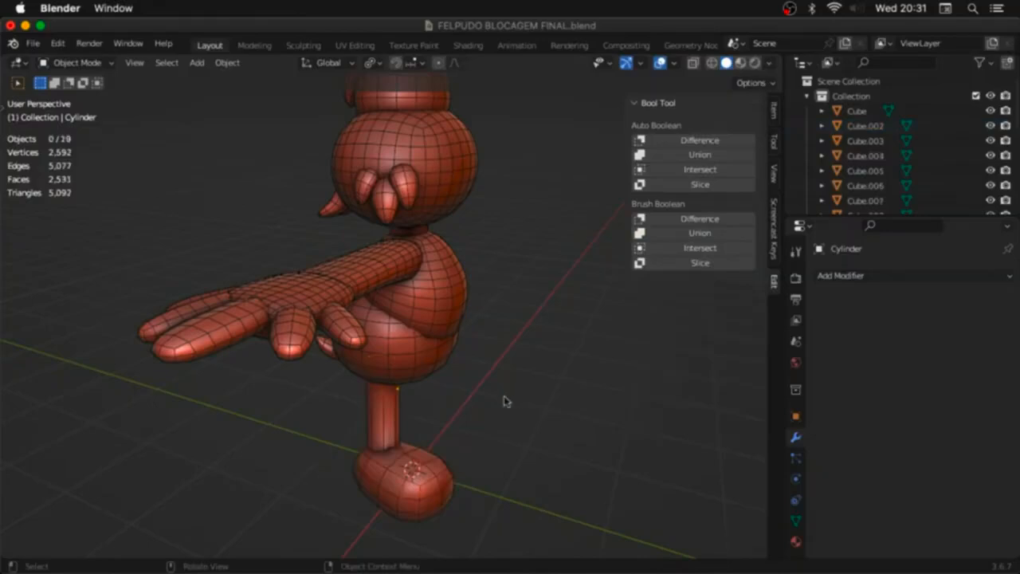
# Step: Examine the merged leg and foot mesh in X-ray
pyautogui.moveTo(504, 395); pyautogui.dragTo(465, 382, button='middle')
pyautogui.click(396, 427)
pyautogui.hotkey('alt', 'z')
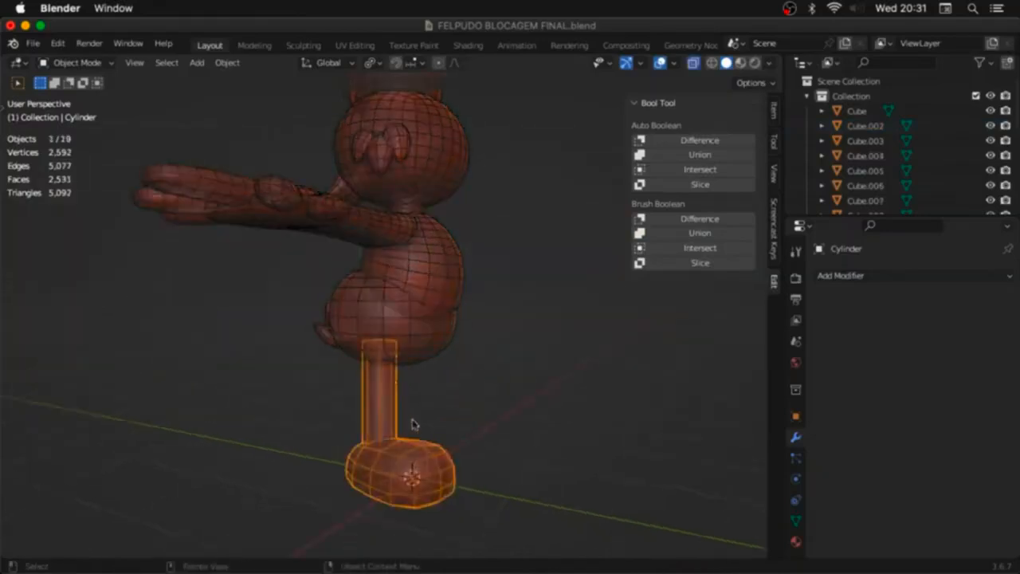
pyautogui.moveTo(412, 426); pyautogui.dragTo(436, 415, button='middle')
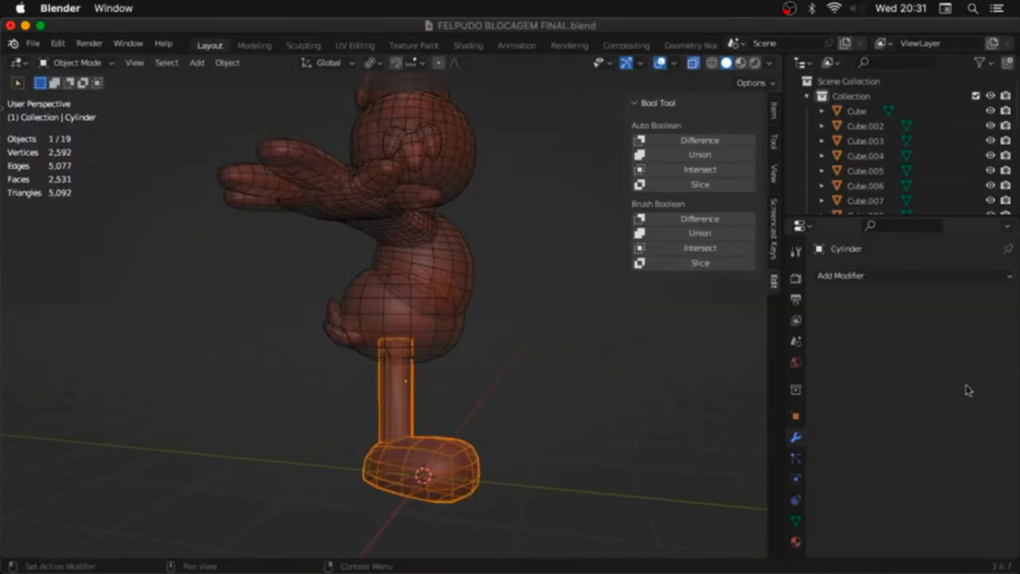
# Step: Merge the leg and foot into the belly with a Bool Tool Brush Boolean Union and apply it
pyautogui.moveTo(605, 407); pyautogui.dragTo(494, 362, button='middle')
pyautogui.keyDown('shift'); pyautogui.click(450, 354); pyautogui.keyUp('shift')
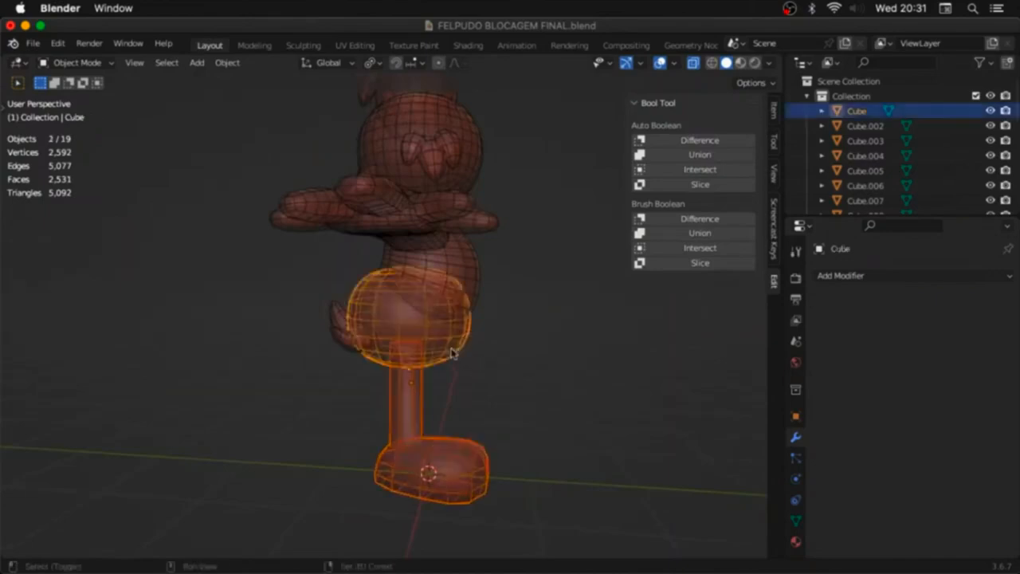
pyautogui.click(701, 247)
pyautogui.click(668, 348)
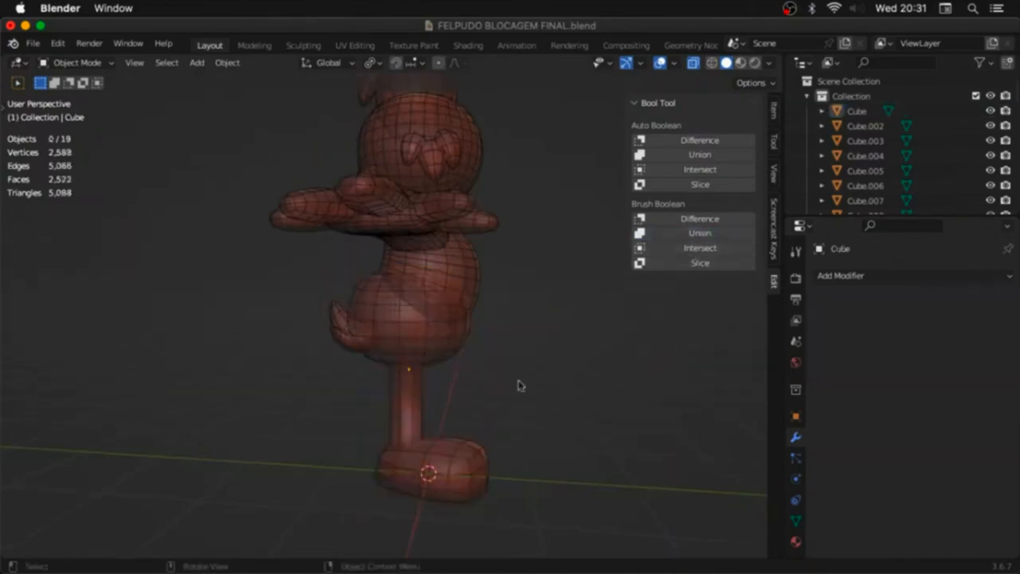
# Step: Merge the belly mesh with the two small tail pieces using Brush Boolean Unions, applying each one
pyautogui.click(428, 353)
pyautogui.keyDown('shift'); pyautogui.click(345, 341); pyautogui.keyUp('shift')
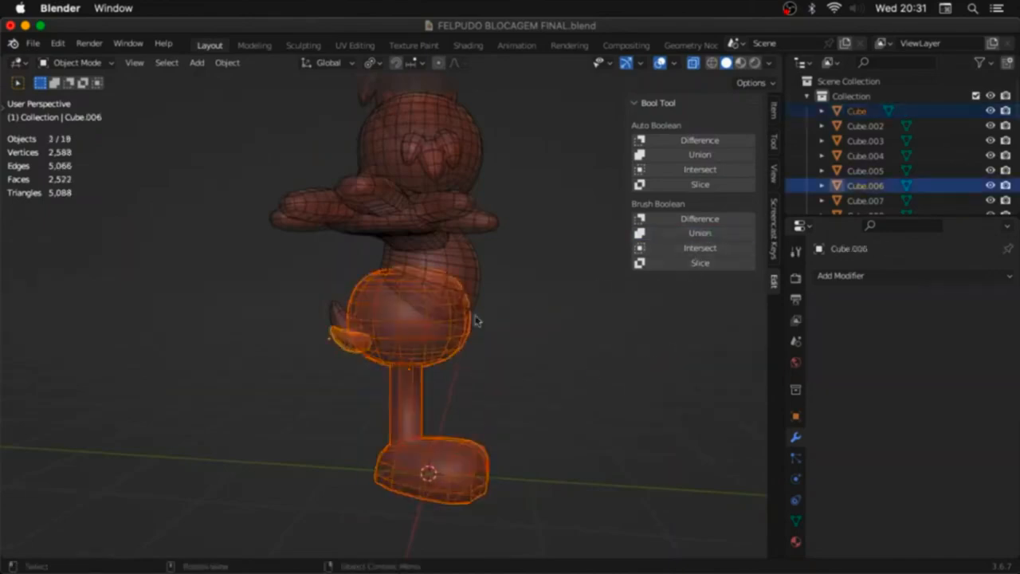
pyautogui.click(701, 232)
pyautogui.click(693, 350)
pyautogui.moveTo(320, 339); pyautogui.dragTo(428, 332, button='middle')
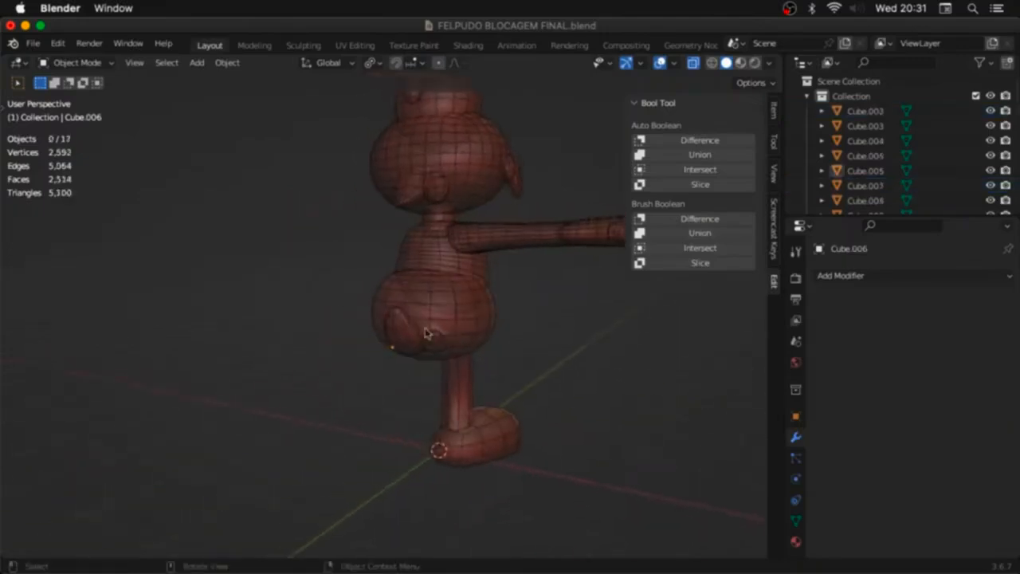
pyautogui.click(407, 332)
pyautogui.keyDown('shift'); pyautogui.click(465, 333); pyautogui.keyUp('shift')
pyautogui.click(743, 234)
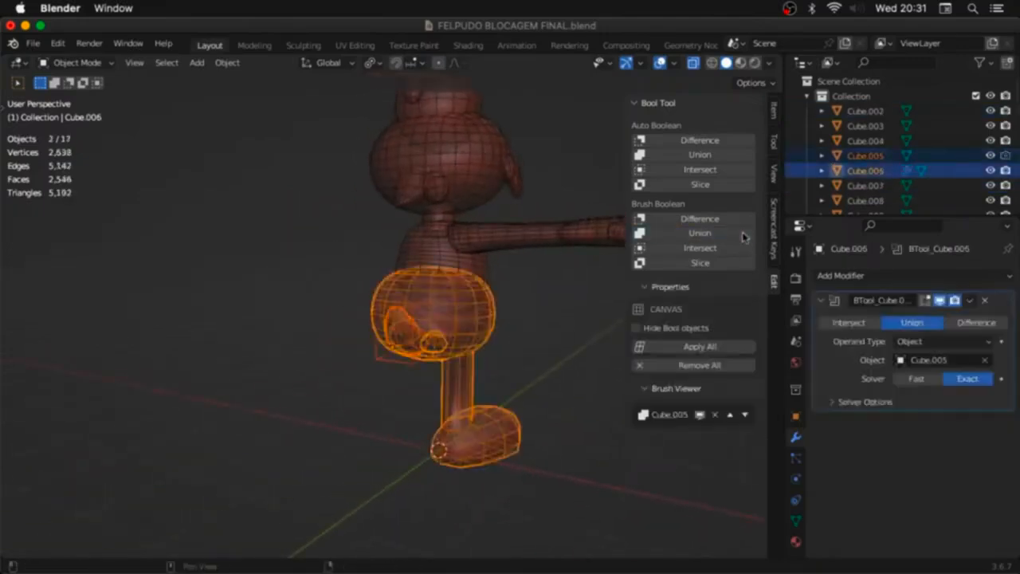
pyautogui.click(699, 346)
# Step: Merge the combined belly, tail and leg mesh into the chest with a Brush Boolean Union and apply it
pyautogui.moveTo(414, 351); pyautogui.dragTo(455, 353, button='middle')
pyautogui.click(471, 293)
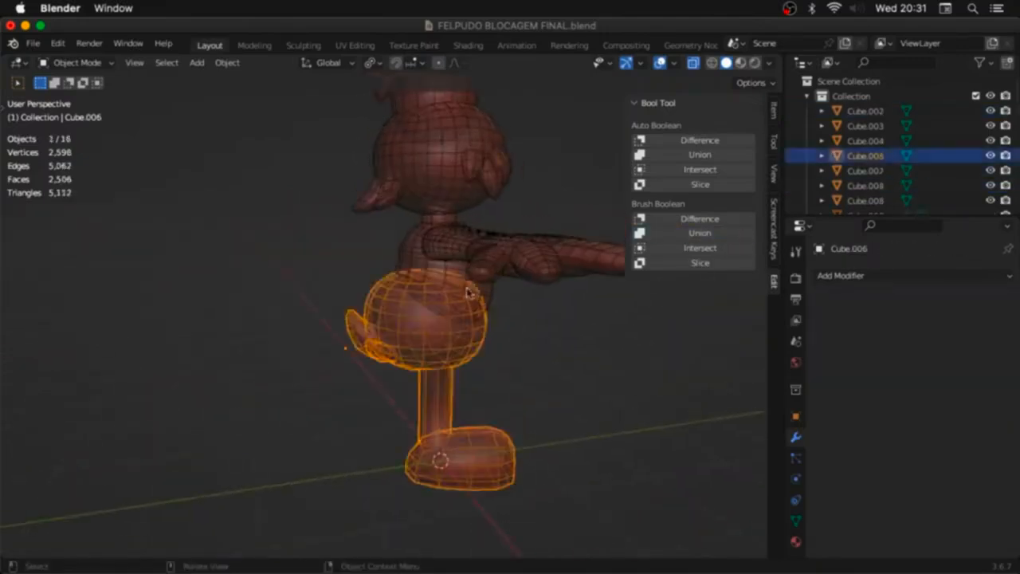
pyautogui.keyDown('shift'); pyautogui.click(510, 253); pyautogui.keyUp('shift')
pyautogui.click(699, 233)
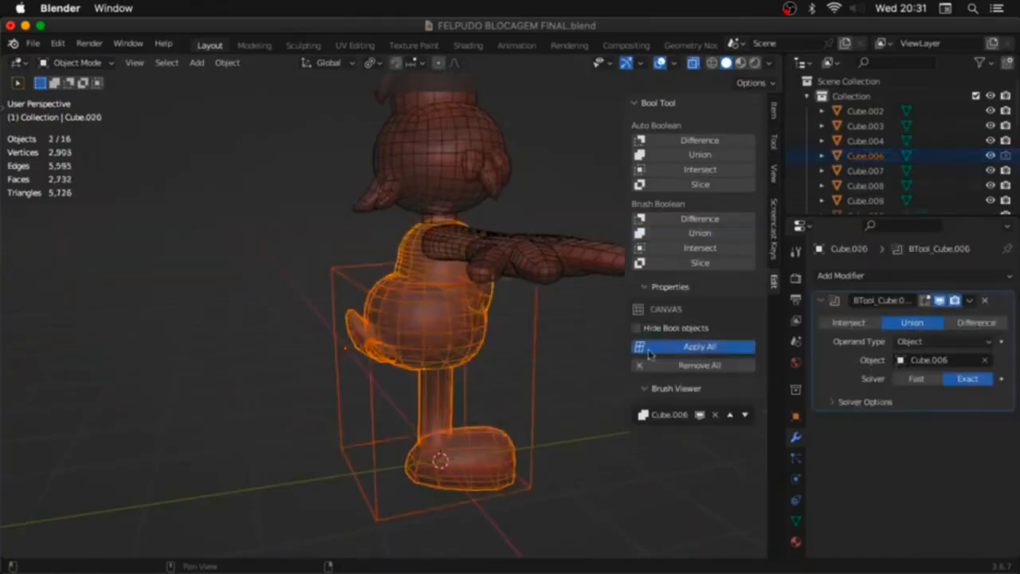
pyautogui.click(694, 347)
# Step: Merge the neck into the body mesh with a Brush Boolean Union and apply it
pyautogui.moveTo(519, 317); pyautogui.dragTo(478, 271, button='middle')
pyautogui.click(435, 231)
pyautogui.keyDown('shift'); pyautogui.click(429, 243); pyautogui.keyUp('shift')
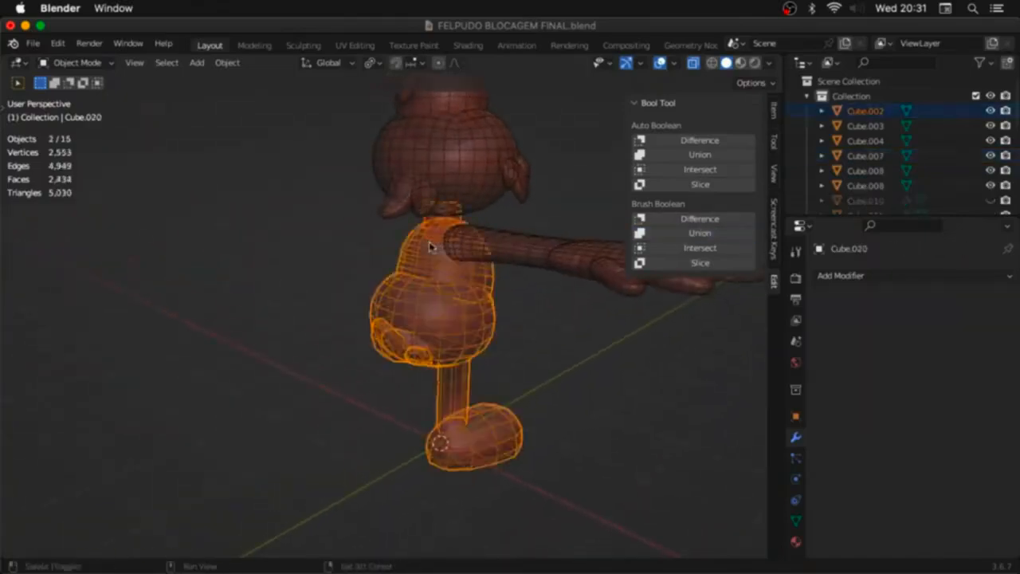
pyautogui.click(675, 237)
pyautogui.click(694, 351)
# Step: Merge the head into the body mesh with a Brush Boolean Union and apply it
pyautogui.click(455, 198)
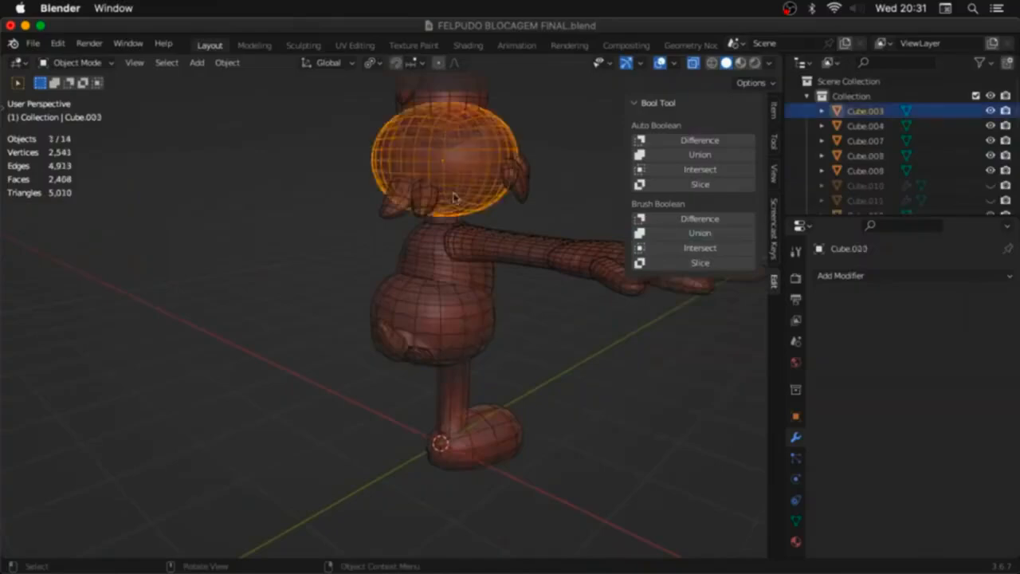
pyautogui.keyDown('shift'); pyautogui.click(437, 239); pyautogui.keyUp('shift')
pyautogui.click(699, 233)
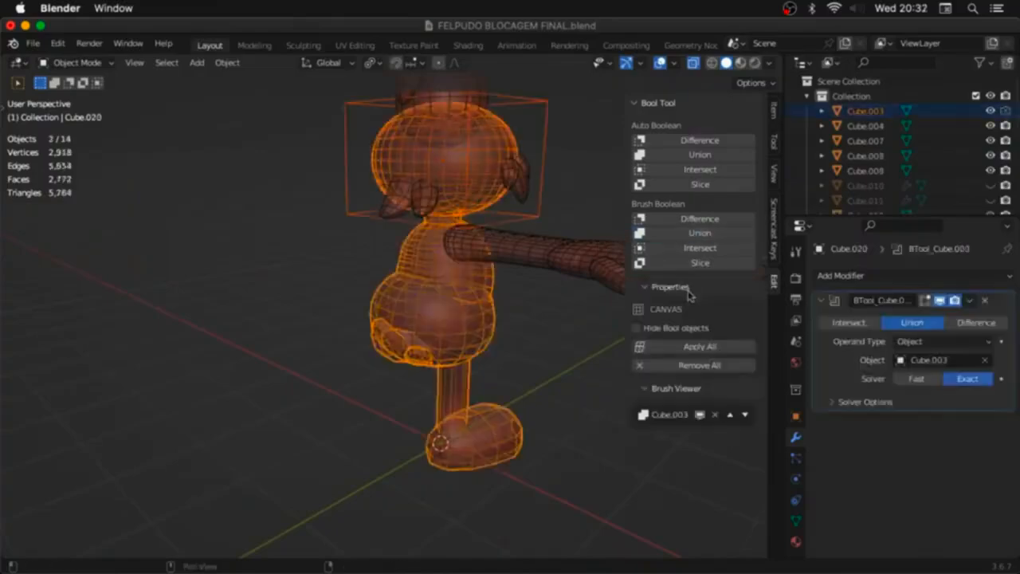
pyautogui.click(693, 351)
# Step: Merge the two small tufts at the back of the head into the body with Brush Boolean Unions, applying each
pyautogui.click(427, 199)
pyautogui.keyDown('shift'); pyautogui.click(460, 196); pyautogui.keyUp('shift')
pyautogui.click(702, 233)
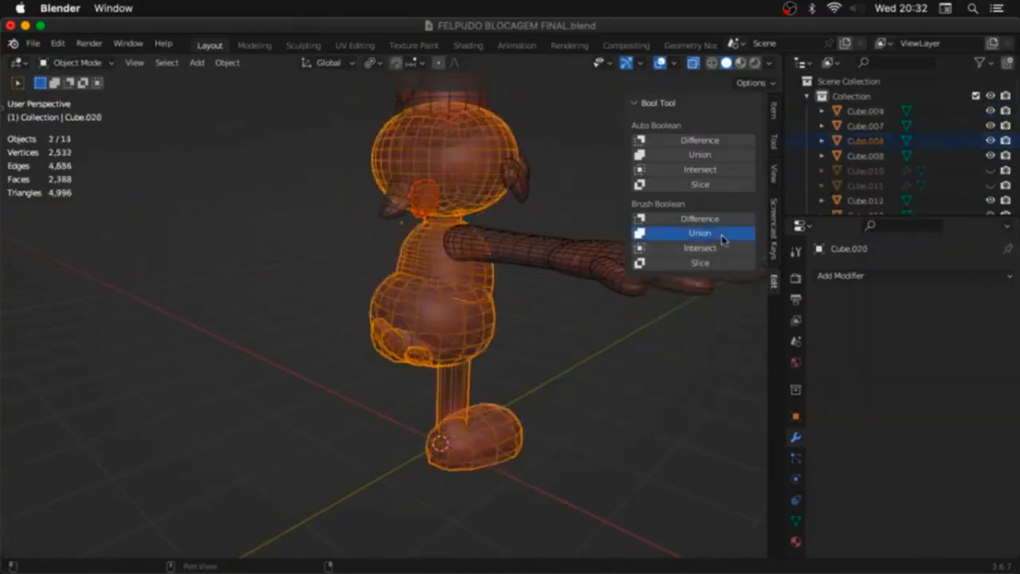
pyautogui.click(699, 346)
pyautogui.click(391, 207)
pyautogui.keyDown('shift'); pyautogui.click(447, 199); pyautogui.keyUp('shift')
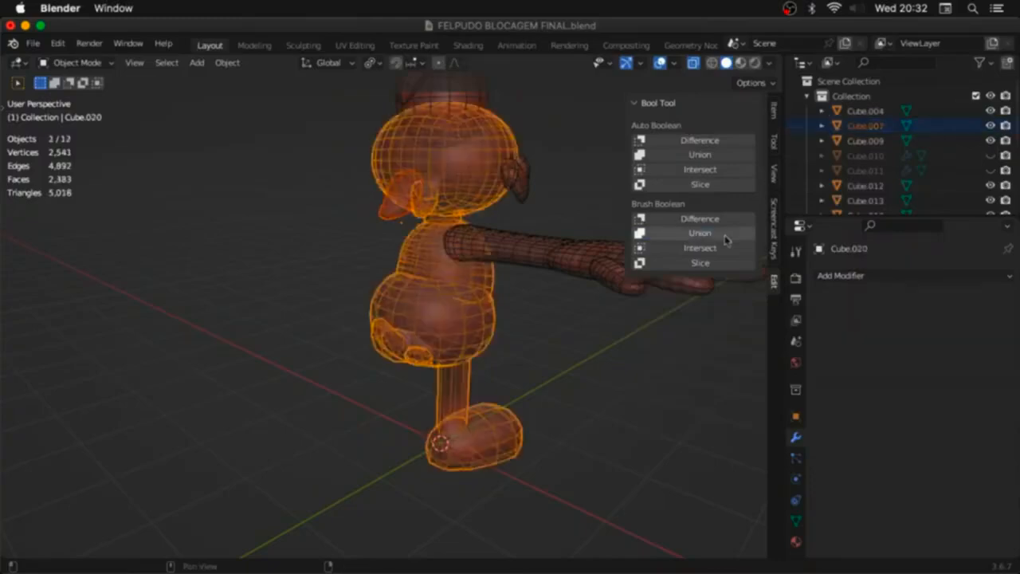
pyautogui.click(700, 232)
pyautogui.click(702, 348)
# Step: Separate the three-lobed tuft on the side of the head into individual objects by its loose parts
pyautogui.click(517, 177)
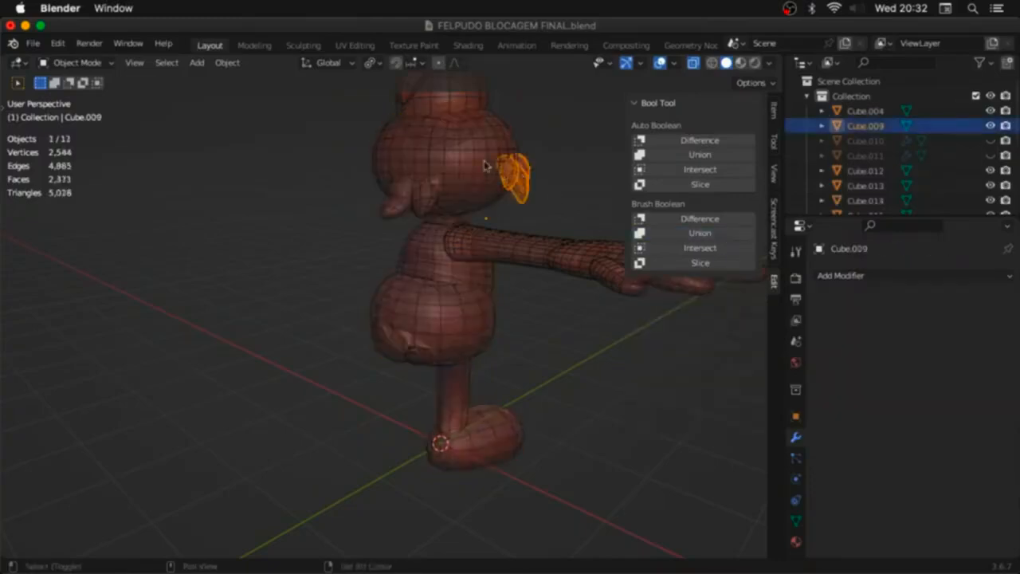
pyautogui.keyDown('shift'); pyautogui.click(531, 183); pyautogui.keyUp('shift')
pyautogui.moveTo(532, 183); pyautogui.dragTo(389, 251, button='middle')
pyautogui.scroll(5, 397, 227)
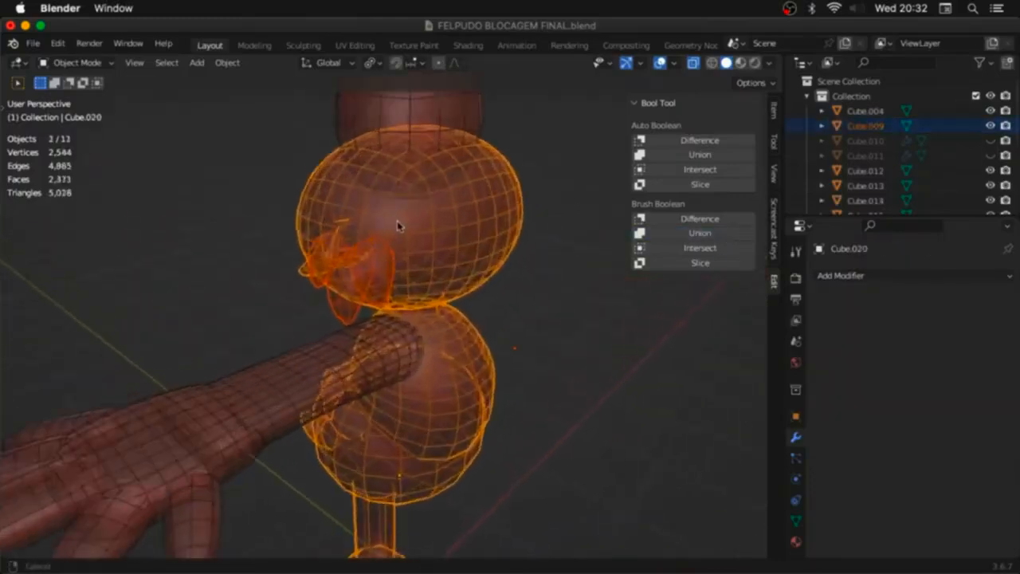
pyautogui.click(278, 255)
pyautogui.press('Tab')
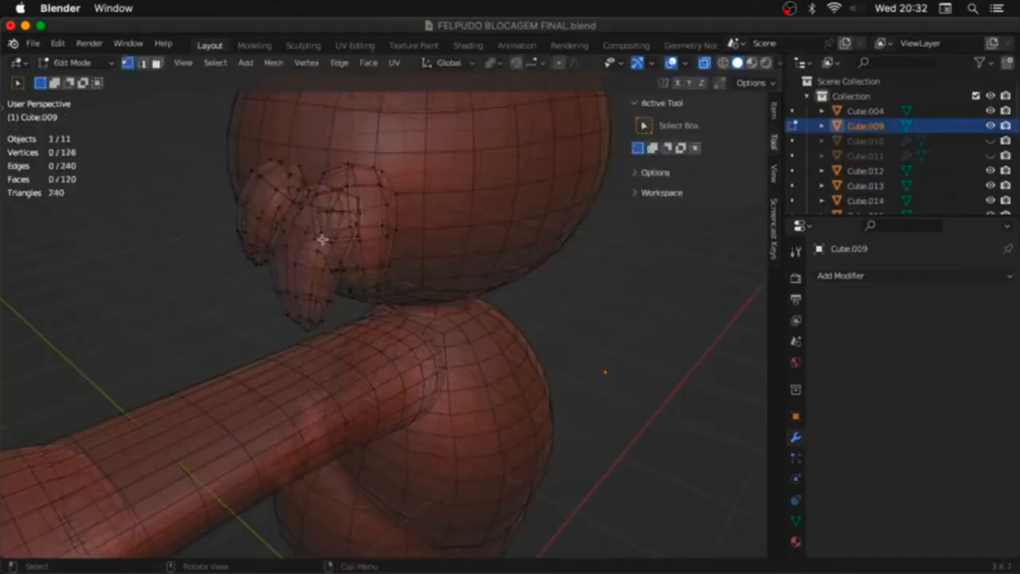
pyautogui.press('a')
pyautogui.press('p')
pyautogui.click(316, 275)
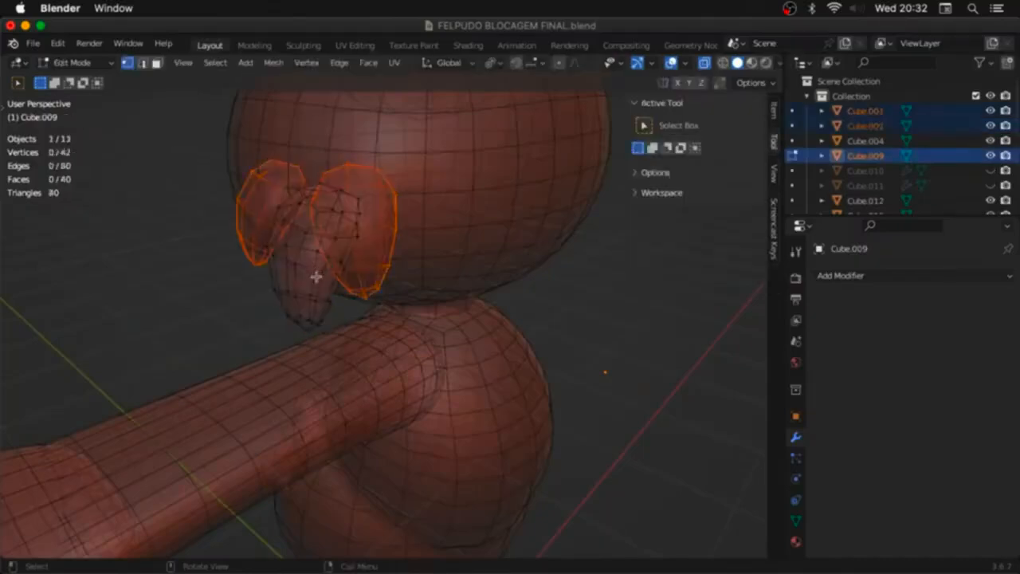
pyautogui.press('Tab')
# Step: Merge the two outer lobes of the side tuft into the body with Brush Boolean Unions, applying each
pyautogui.click(362, 278)
pyautogui.keyDown('shift'); pyautogui.click(447, 272); pyautogui.keyUp('shift')
pyautogui.click(717, 231)
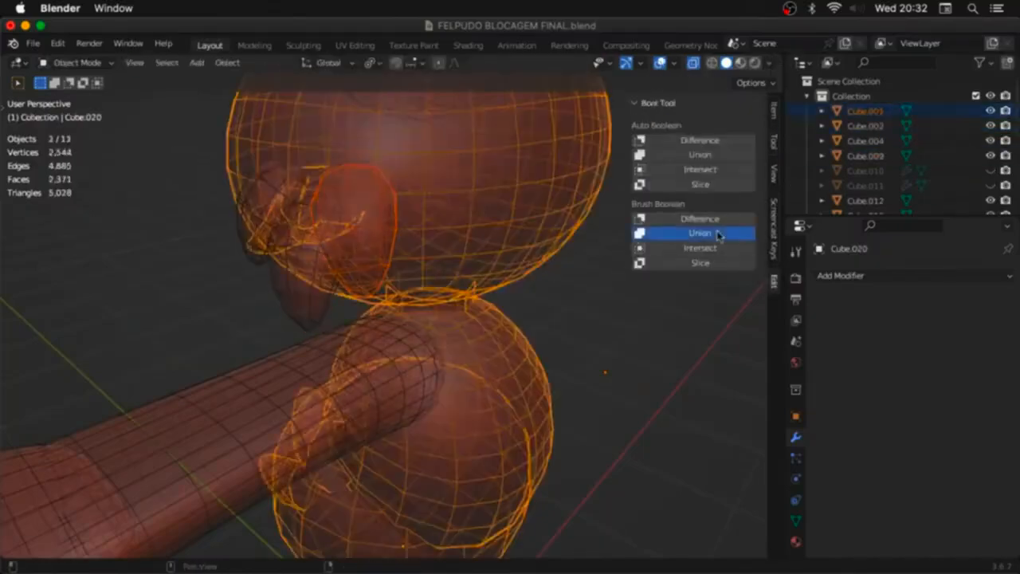
pyautogui.click(663, 348)
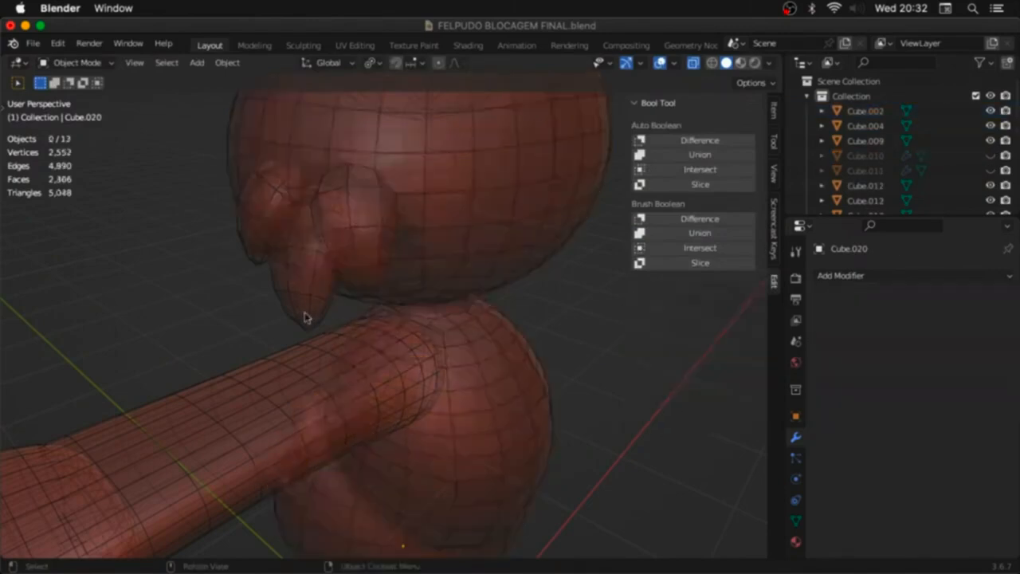
pyautogui.click(307, 315)
pyautogui.click(258, 218)
pyautogui.keyDown('shift'); pyautogui.click(327, 171); pyautogui.keyUp('shift')
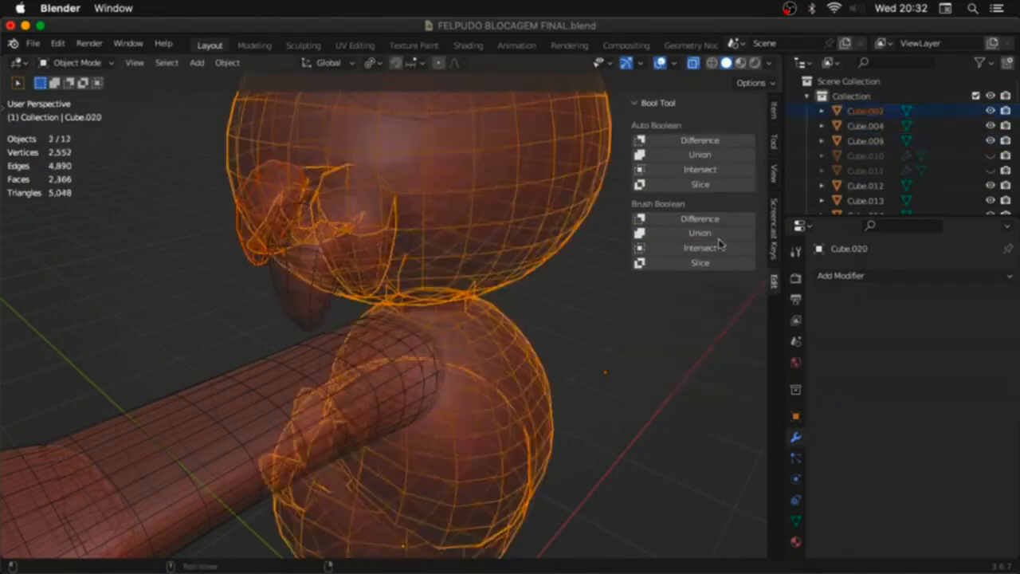
pyautogui.click(718, 233)
pyautogui.click(705, 346)
# Step: Merge the middle lobe of the side tuft into the body with a Brush Boolean Union and apply it
pyautogui.click(319, 305)
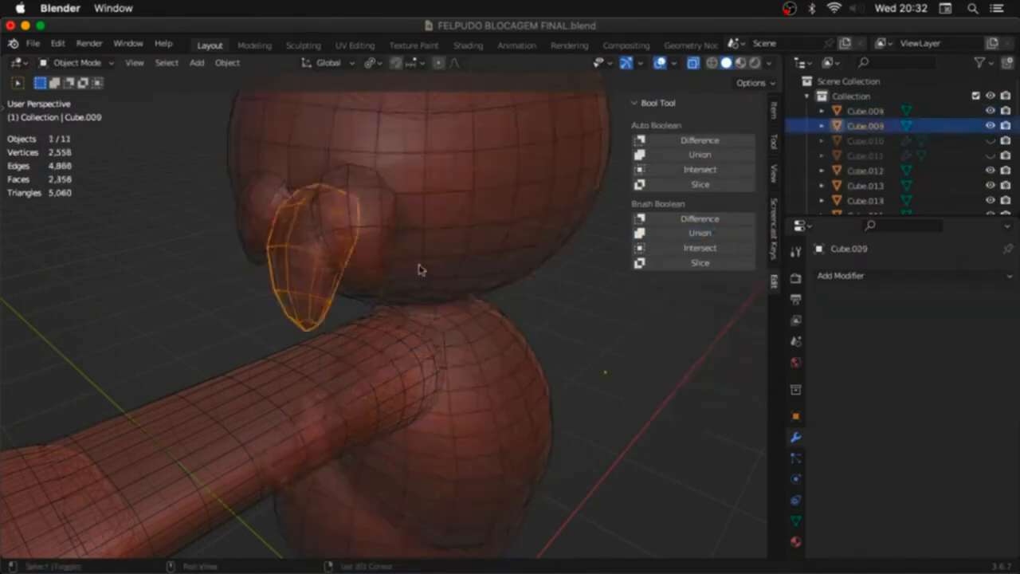
pyautogui.keyDown('shift'); pyautogui.click(419, 268); pyautogui.keyUp('shift')
pyautogui.click(700, 233)
pyautogui.click(690, 348)
pyautogui.hotkey('alt', 'z')
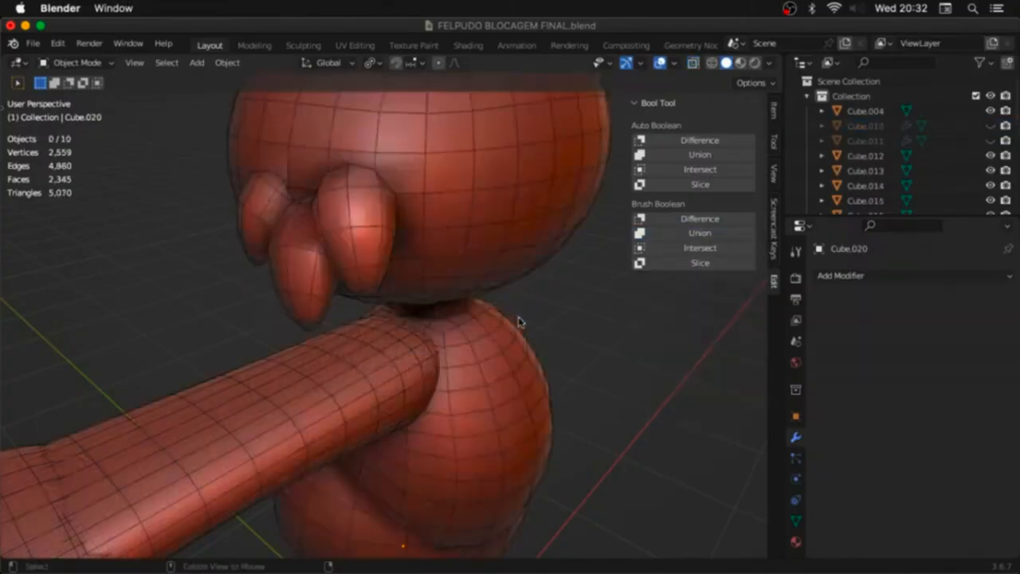
# Step: Merge the rounded form on top of the head into the body with a Brush Boolean Union and apply it
pyautogui.moveTo(519, 323)
pyautogui.mouseDown(button='middle')
pyautogui.moveTo(531, 310)
pyautogui.moveTo(523, 328)
pyautogui.mouseUp(button='middle')
pyautogui.hotkey('alt', 'z')
pyautogui.moveTo(388, 261); pyautogui.dragTo(374, 282, button='middle')
pyautogui.click(382, 312)
pyautogui.keyDown('shift'); pyautogui.click(382, 309); pyautogui.keyUp('shift')
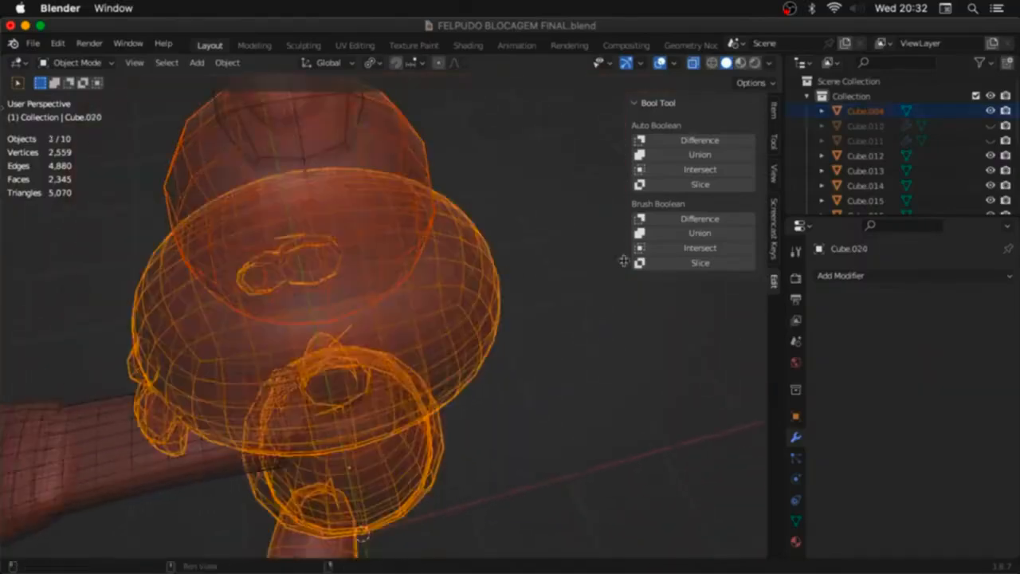
pyautogui.click(699, 232)
pyautogui.moveTo(447, 255)
pyautogui.mouseDown(button='middle')
pyautogui.moveTo(478, 223)
pyautogui.moveTo(459, 372)
pyautogui.mouseUp(button='middle')
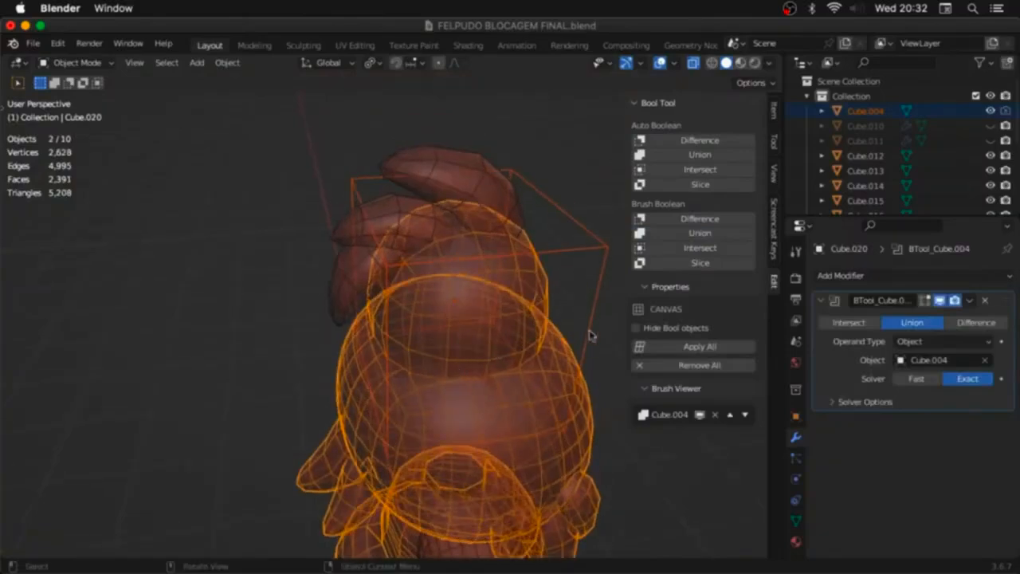
pyautogui.click(655, 346)
# Step: Separate the three-piece crest on top of the head into individual objects by its loose parts
pyautogui.click(489, 218)
pyautogui.click(500, 247)
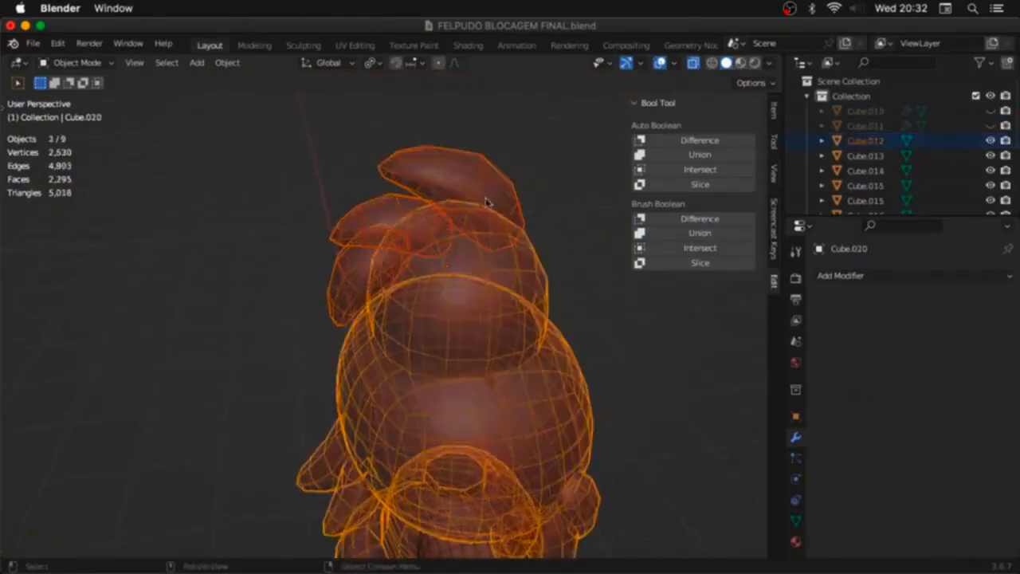
pyautogui.click(489, 202)
pyautogui.press('Tab')
pyautogui.press('p')
pyautogui.click(501, 198)
pyautogui.press('Tab')
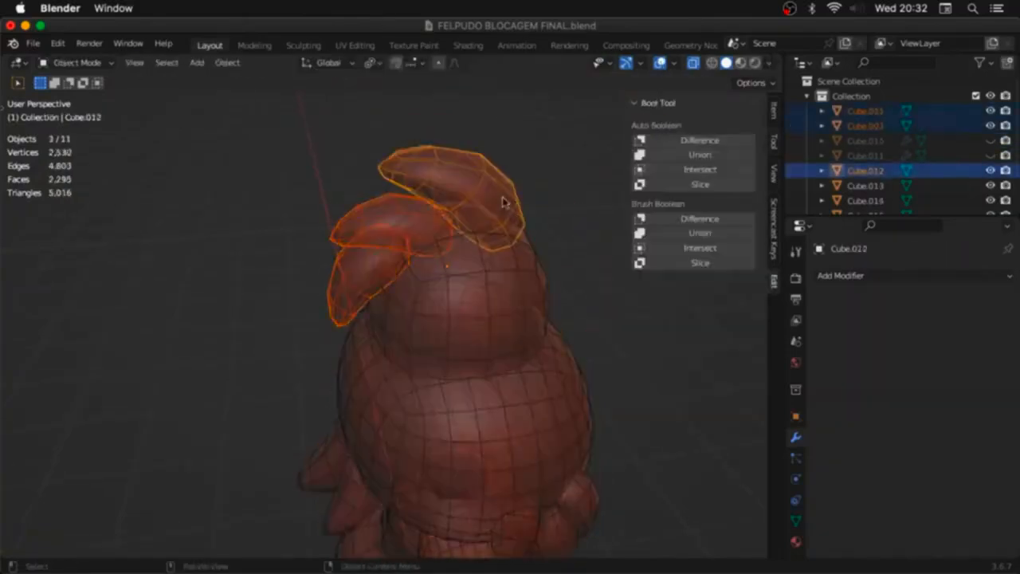
# Step: Merge the upper and middle crest pieces into the body with Brush Boolean Unions, applying each
pyautogui.click(506, 205)
pyautogui.keyDown('shift'); pyautogui.click(530, 239); pyautogui.keyUp('shift')
pyautogui.click(700, 233)
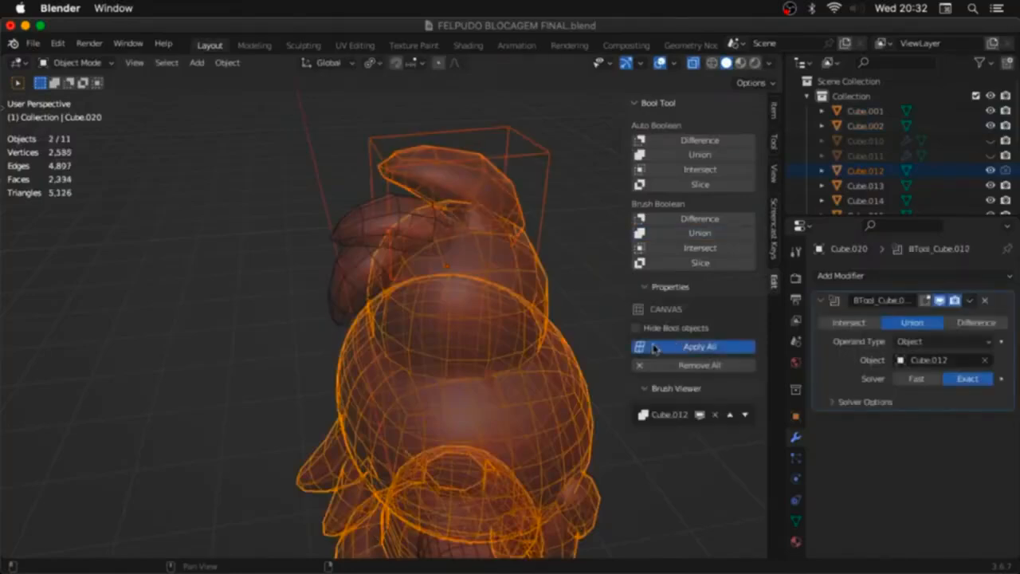
pyautogui.click(681, 345)
pyautogui.click(396, 230)
pyautogui.keyDown('shift'); pyautogui.click(556, 295); pyautogui.keyUp('shift')
pyautogui.click(741, 234)
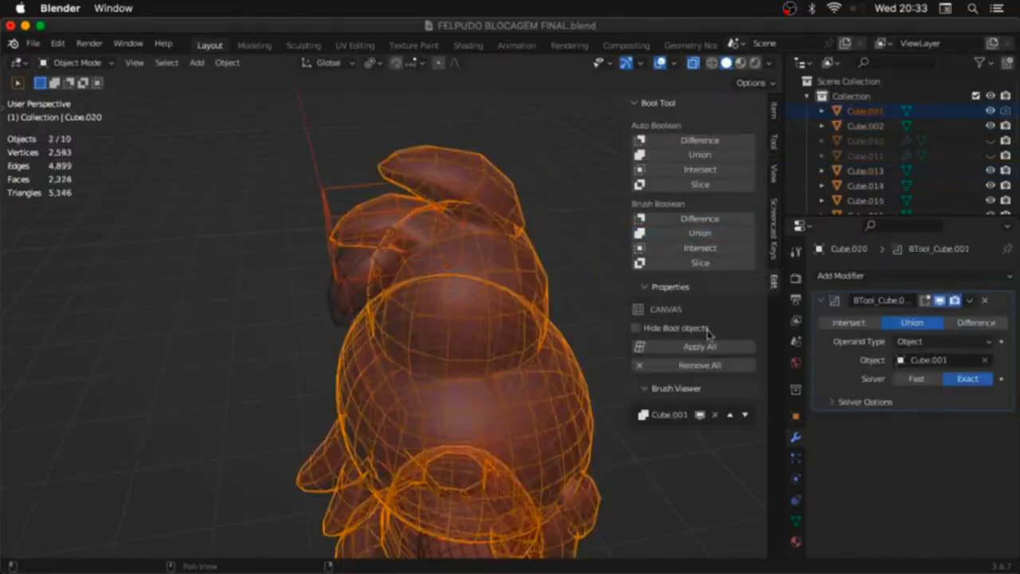
pyautogui.click(694, 343)
# Step: Merge the lowest crest piece into the body with a Brush Boolean Union and apply it
pyautogui.click(401, 293)
pyautogui.keyDown('shift'); pyautogui.click(510, 295); pyautogui.keyUp('shift')
pyautogui.click(700, 233)
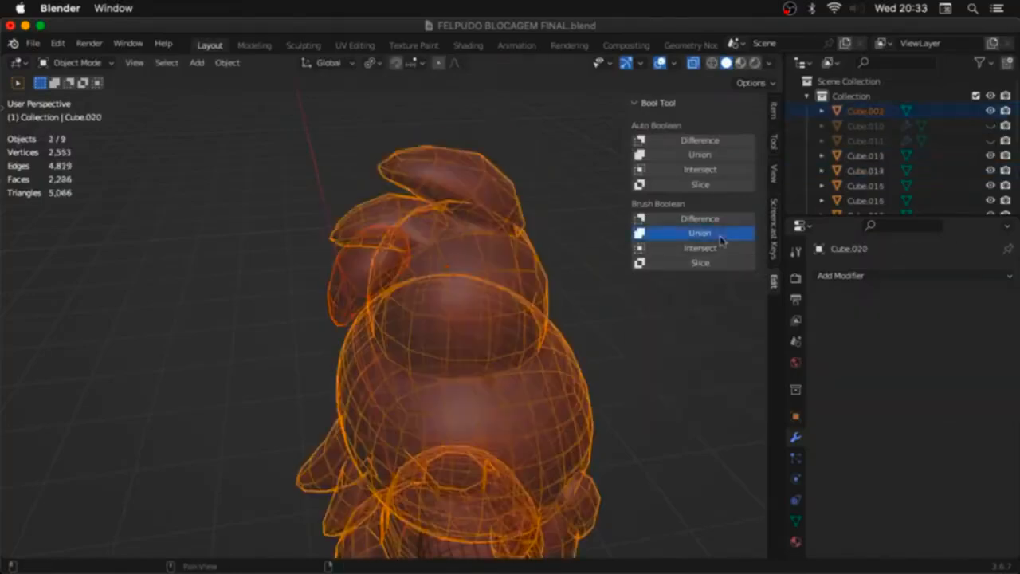
pyautogui.click(693, 345)
# Step: Delete all faces of the merged body on the half opposite the arm, working from the front view
pyautogui.moveTo(358, 205)
pyautogui.mouseDown(button='middle')
pyautogui.moveTo(302, 258)
pyautogui.moveTo(252, 385)
pyautogui.moveTo(276, 365)
pyautogui.mouseUp(button='middle')
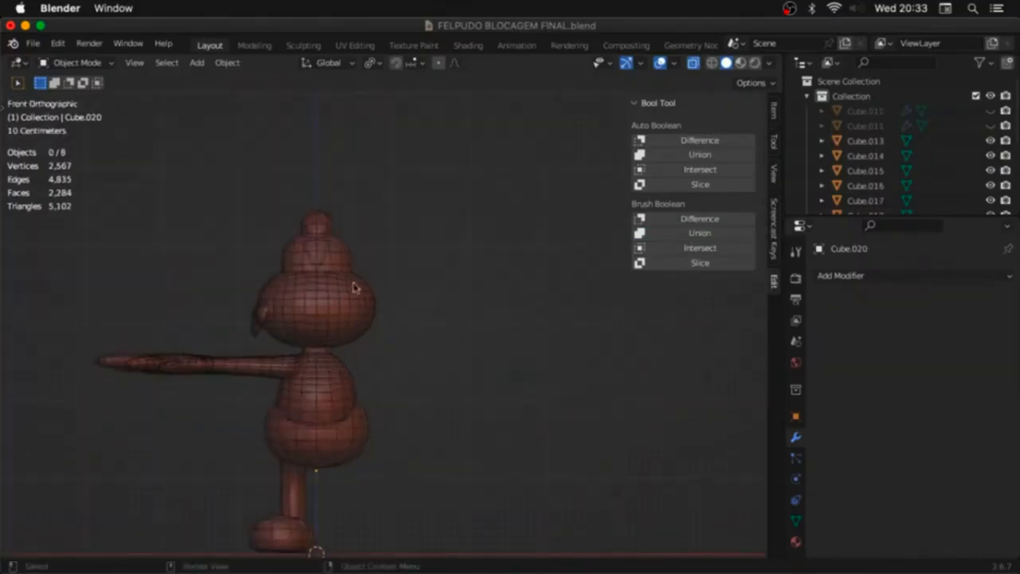
pyautogui.press('Tab')
pyautogui.press('3')
pyautogui.moveTo(455, 150); pyautogui.dragTo(317, 519)
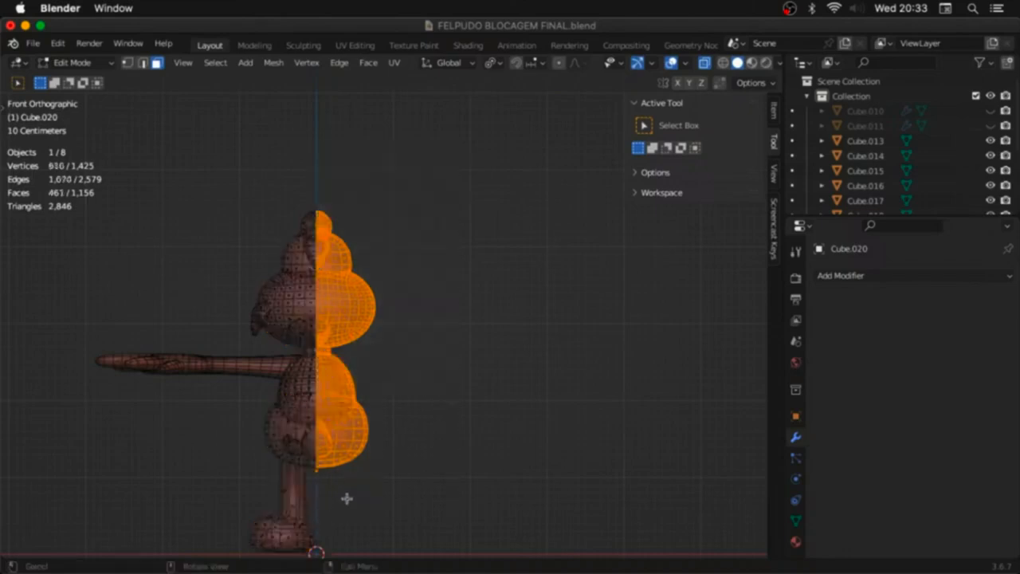
pyautogui.press('x')
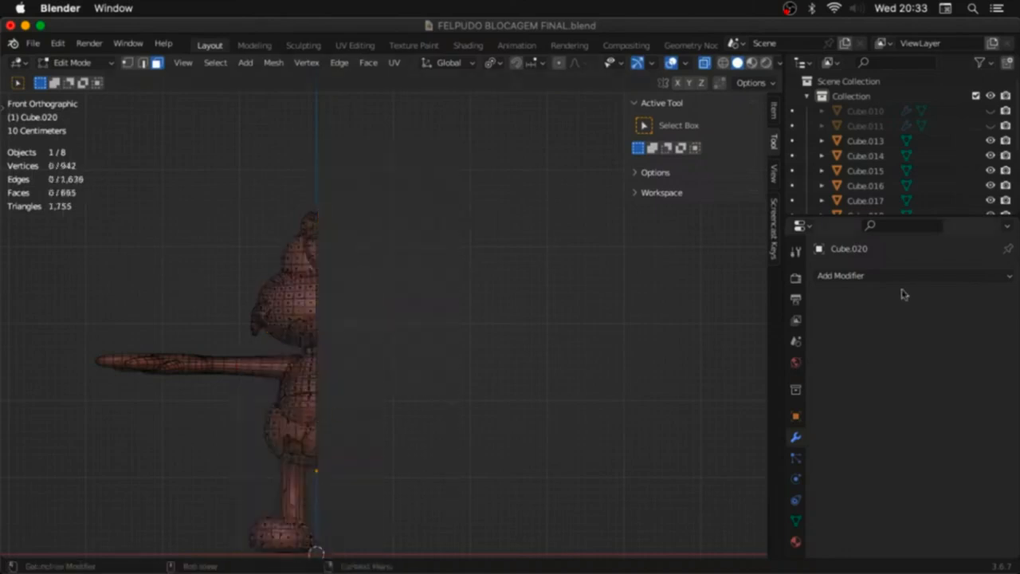
# Step: Add a Mirror modifier on the X axis to the halved body and return to Object Mode
pyautogui.click(909, 276)
pyautogui.click(706, 448)
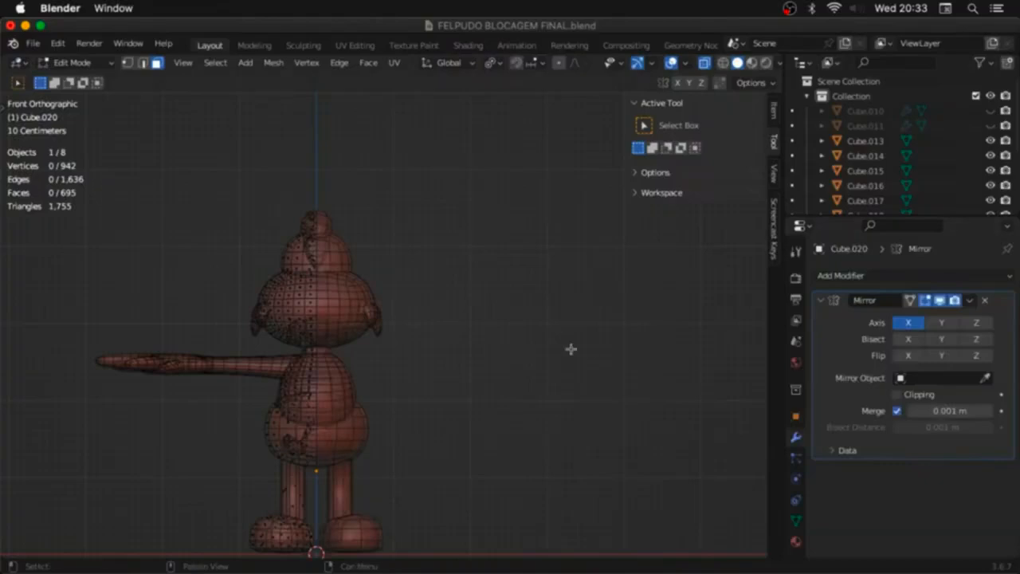
pyautogui.press('Tab')
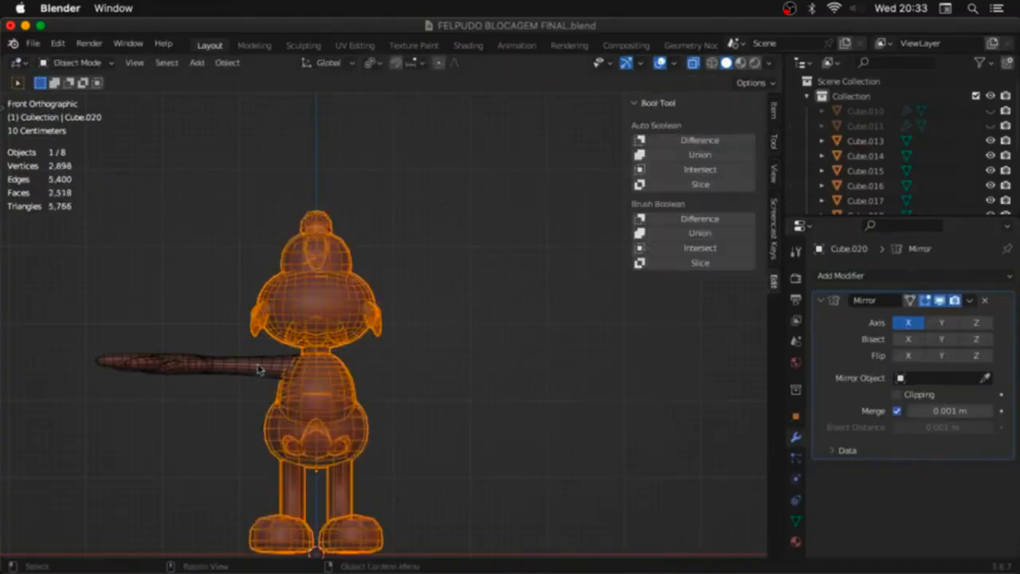
# Step: Merge the arm into the palm of the hand with a Brush Boolean Union and apply it
pyautogui.click(259, 367)
pyautogui.moveTo(226, 375); pyautogui.dragTo(431, 303, button='middle')
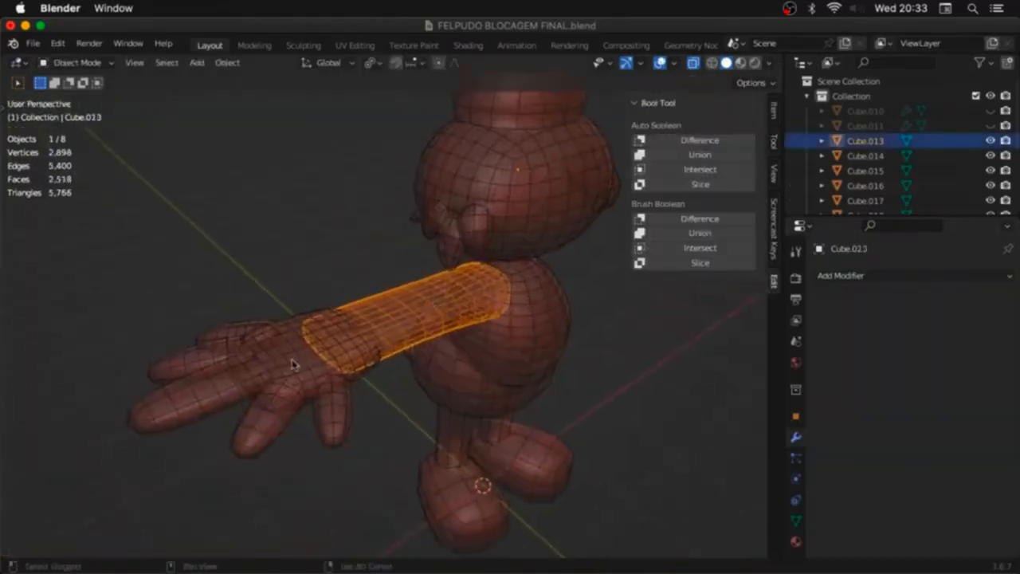
pyautogui.keyDown('shift'); pyautogui.click(295, 423); pyautogui.keyUp('shift')
pyautogui.click(700, 233)
pyautogui.click(679, 346)
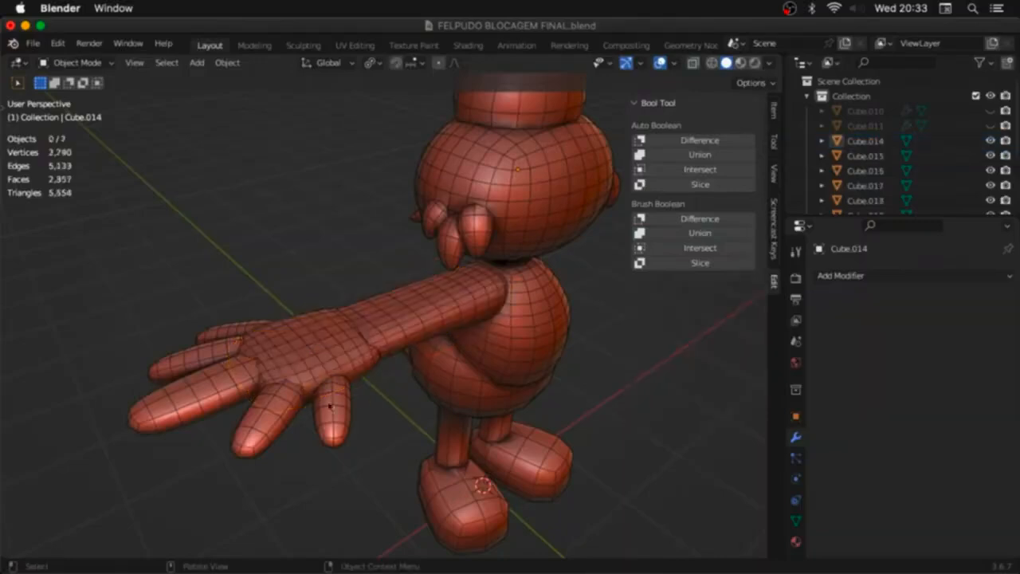
# Step: Merge the two fingers nearest the body into the arm and hand with Brush Boolean Unions, applying each
pyautogui.click(733, 232)
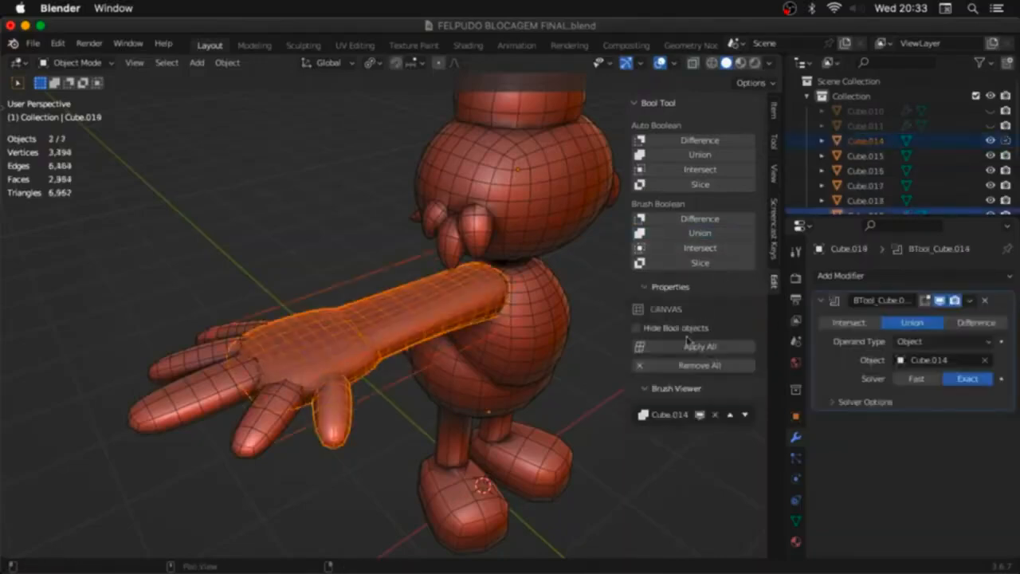
pyautogui.click(678, 345)
pyautogui.click(288, 456)
pyautogui.click(300, 366)
pyautogui.keyDown('shift'); pyautogui.click(430, 307); pyautogui.keyUp('shift')
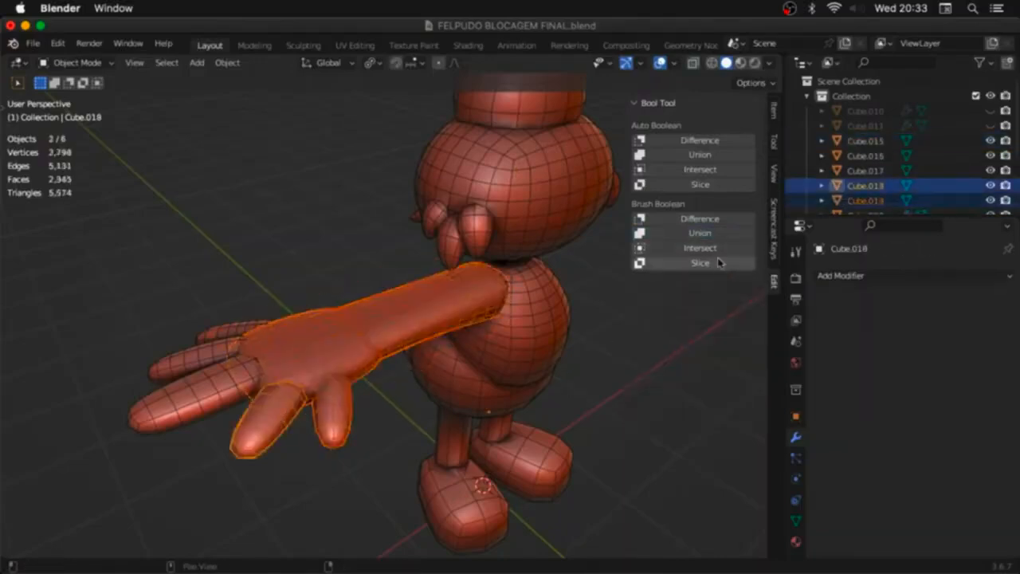
pyautogui.click(700, 233)
pyautogui.click(693, 349)
# Step: Merge the long middle finger into the hand with a Brush Boolean Union and apply it
pyautogui.click(226, 395)
pyautogui.keyDown('shift'); pyautogui.click(326, 352); pyautogui.keyUp('shift')
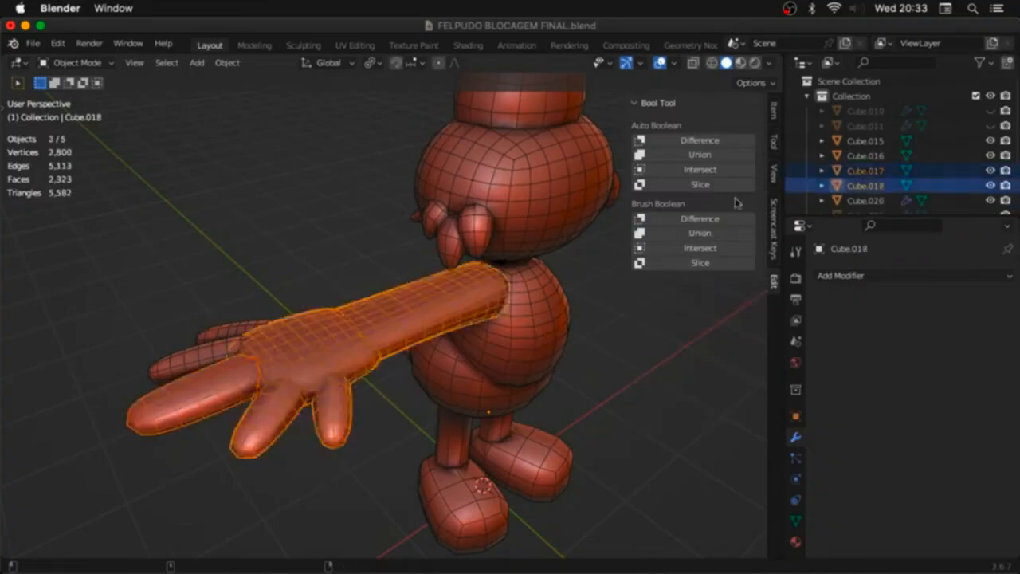
pyautogui.click(719, 235)
pyautogui.click(712, 348)
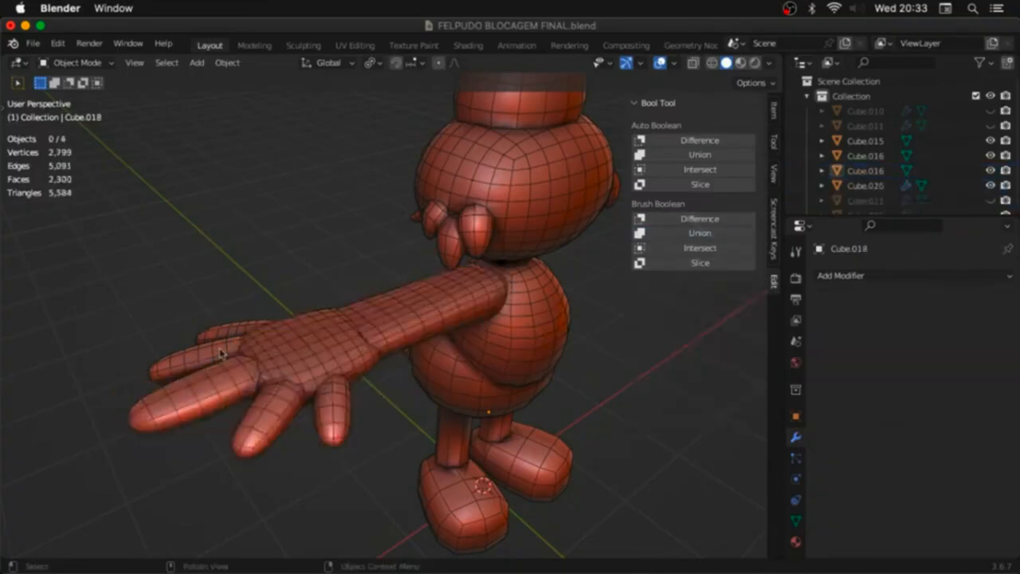
# Step: Merge the finger directly behind the long middle one into the hand with a Brush Boolean Union and apply it
pyautogui.click(222, 354)
pyautogui.keyDown('shift'); pyautogui.click(442, 327); pyautogui.keyUp('shift')
pyautogui.click(719, 233)
pyautogui.click(702, 348)
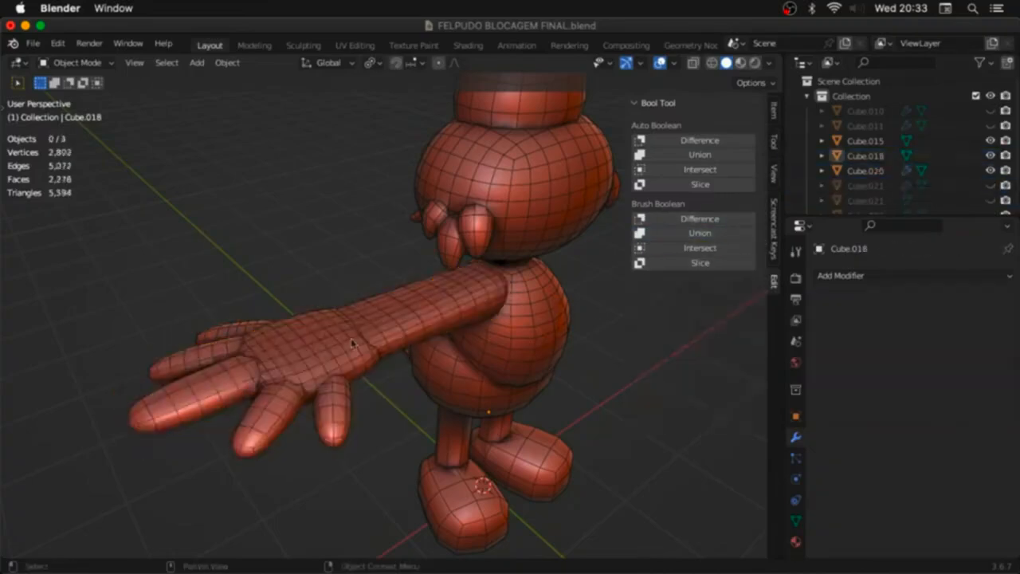
# Step: Merge the last separate finger at the far edge of the hand with a Brush Boolean Union and apply it
pyautogui.click(224, 331)
pyautogui.keyDown('shift'); pyautogui.click(442, 315); pyautogui.keyUp('shift')
pyautogui.click(727, 235)
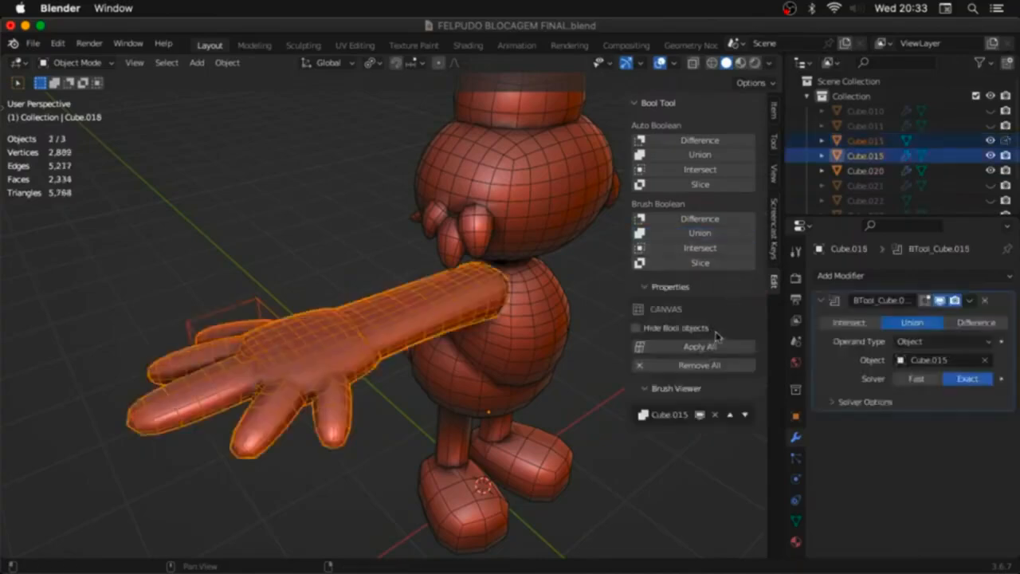
pyautogui.click(701, 348)
# Step: Remove the body's Mirror modifier, then merge the finished arm into the half body with a Brush Boolean Union and apply it
pyautogui.click(375, 355)
pyautogui.moveTo(374, 354); pyautogui.dragTo(496, 284, button='middle')
pyautogui.keyDown('shift'); pyautogui.click(496, 284); pyautogui.keyUp('shift')
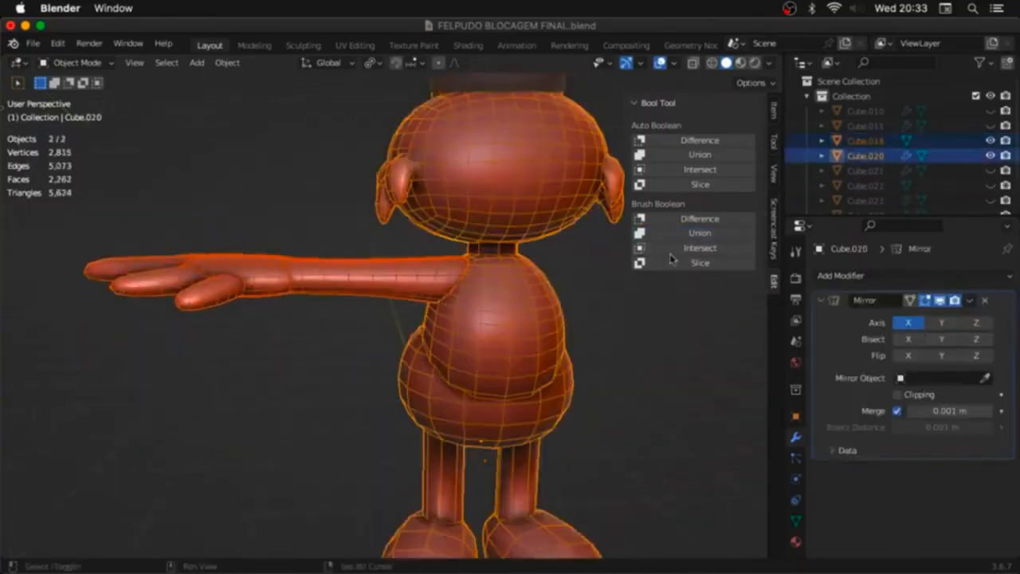
pyautogui.click(986, 301)
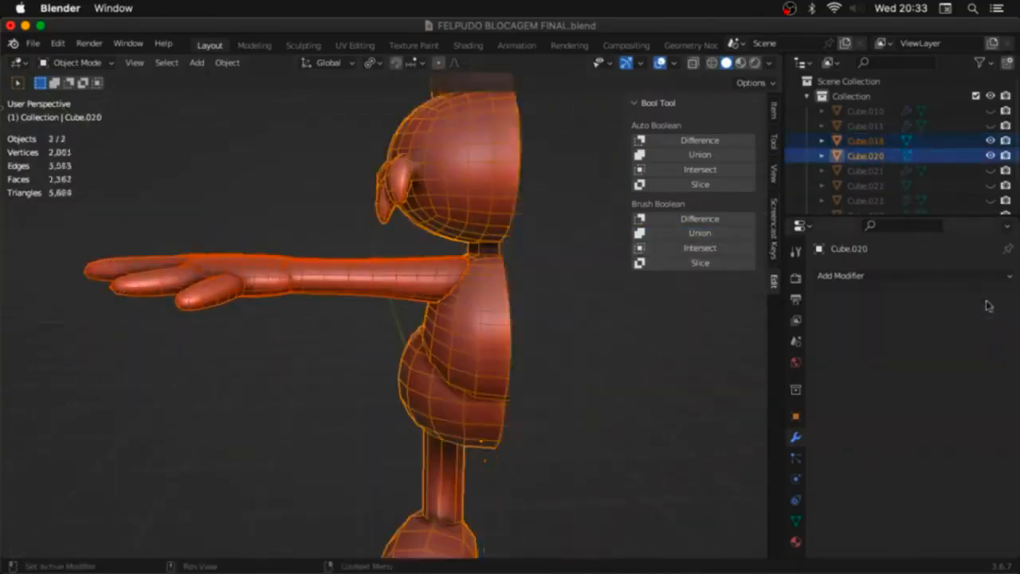
pyautogui.click(692, 232)
pyautogui.click(688, 348)
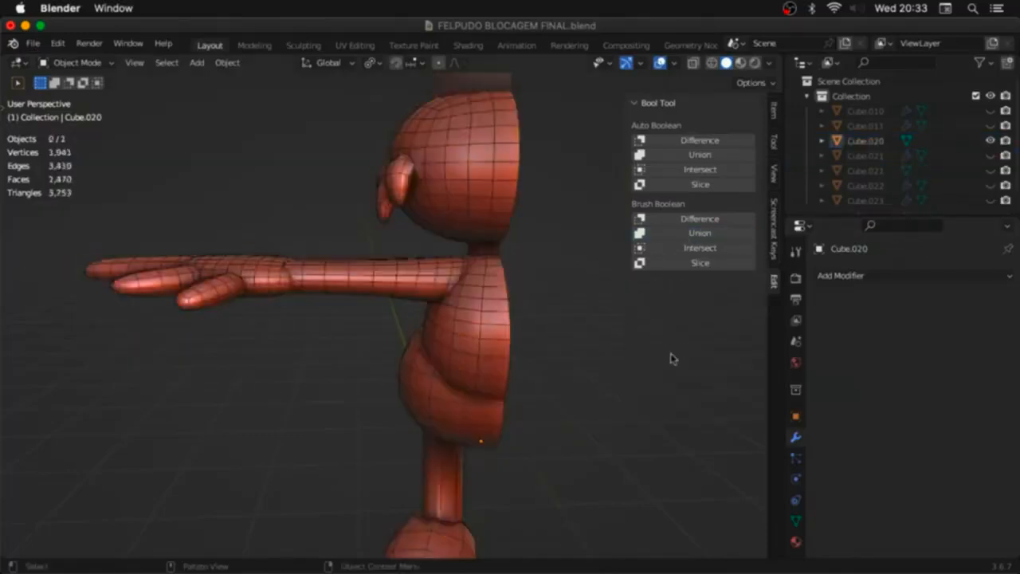
# Step: Add a Mirror modifier on the X axis to the united half body and toggle X-ray display
pyautogui.click(865, 276)
pyautogui.click(693, 453)
pyautogui.moveTo(694, 453); pyautogui.dragTo(421, 382, button='middle')
pyautogui.hotkey('alt', 'z')
# Step: Save a copy of the project on the Desktop as FELPUDO BLOCAGEM BOOLEANS.blend
pyautogui.press('super+shift+s')
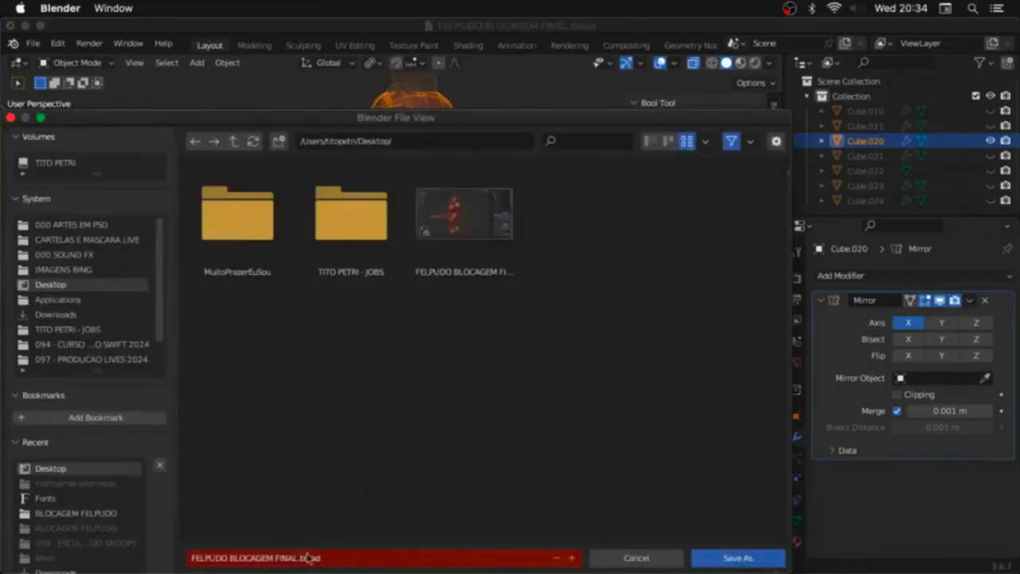
pyautogui.click(311, 558)
pyautogui.click(288, 558)
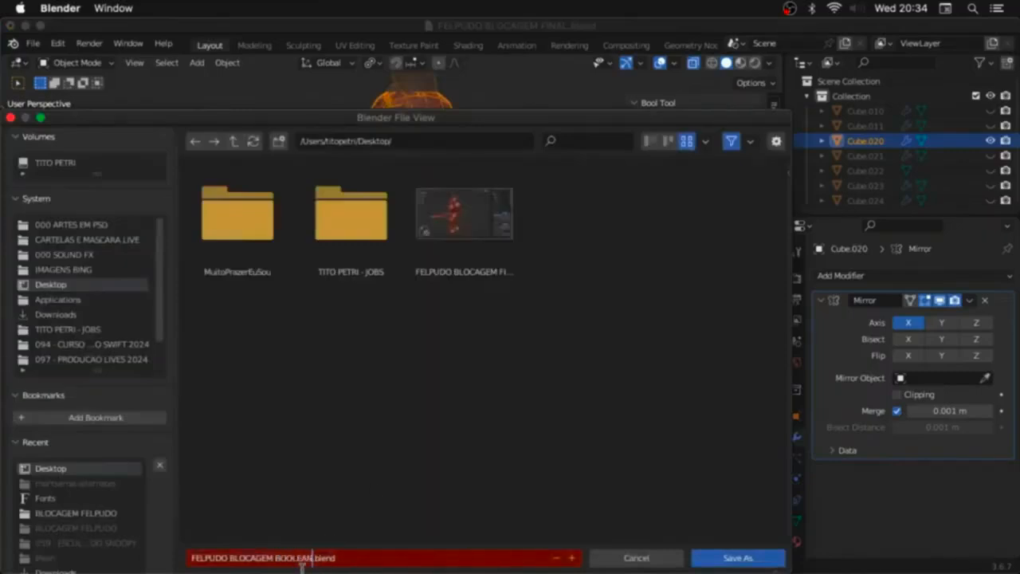
pyautogui.press('Return')
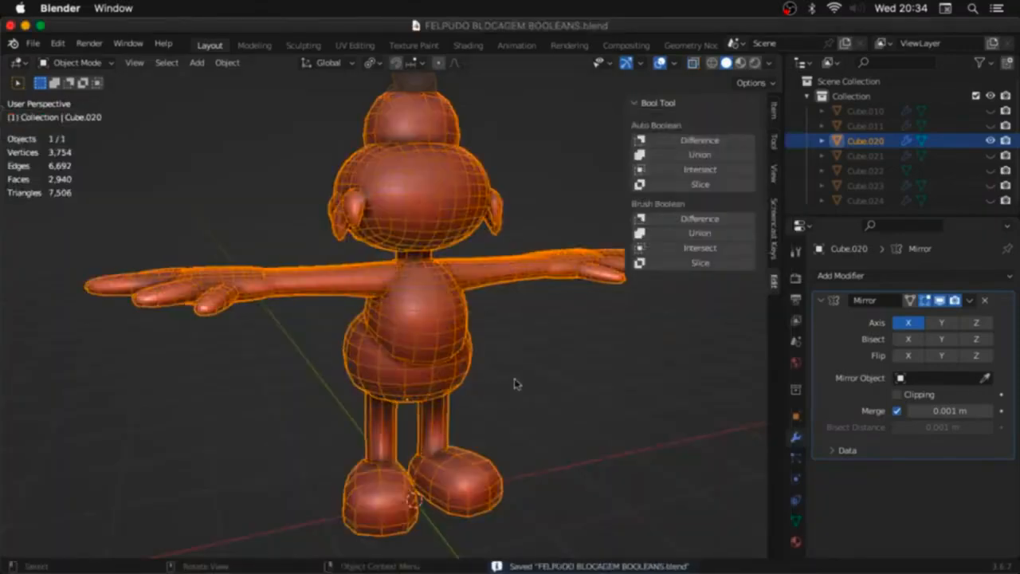
# Step: Hide the sidebar and convert the mirrored body to a real mesh with its Mirror modifier baked in
pyautogui.click(545, 372)
pyautogui.click(429, 377)
pyautogui.press('n')
pyautogui.moveTo(429, 376); pyautogui.dragTo(483, 368, button='middle')
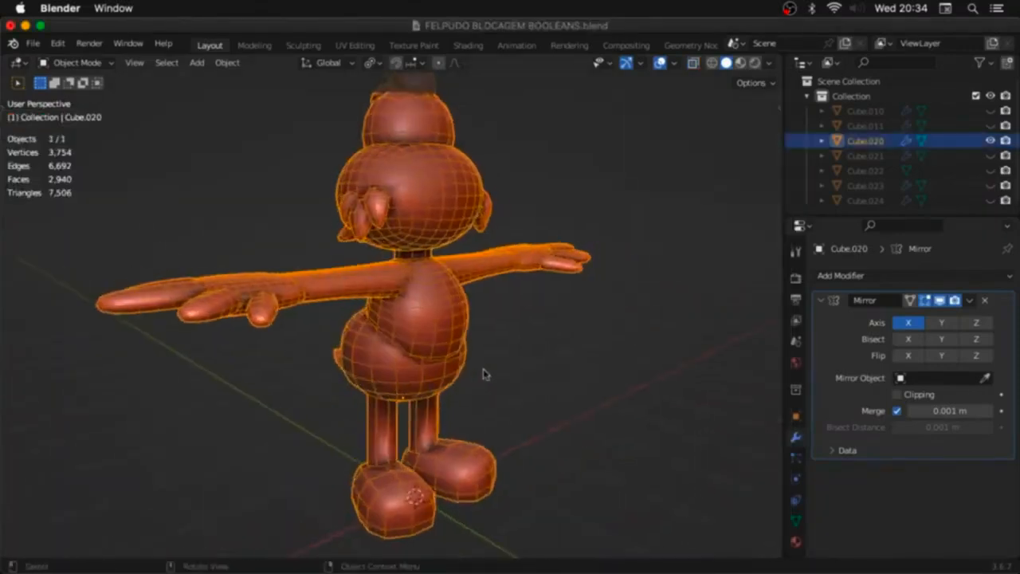
pyautogui.hotkey('ctrl', 'a')
pyautogui.click(648, 325)
pyautogui.moveTo(647, 325); pyautogui.dragTo(593, 354, button='middle')
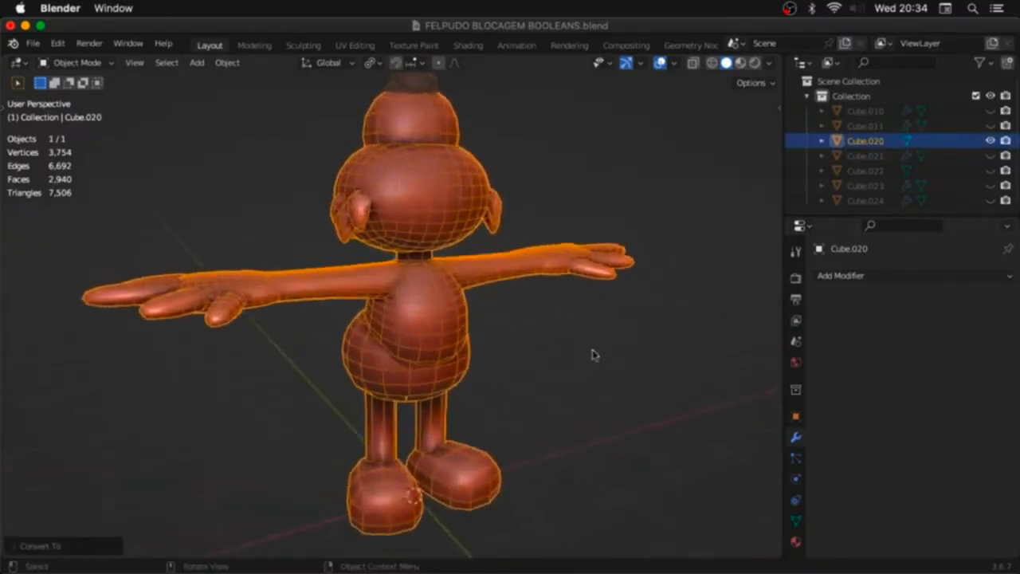
# Step: Switch the body to Sculpt Mode with X symmetry and enable Dyntopo, accepting its warning
pyautogui.hotkey('ctrl', 'Tab')
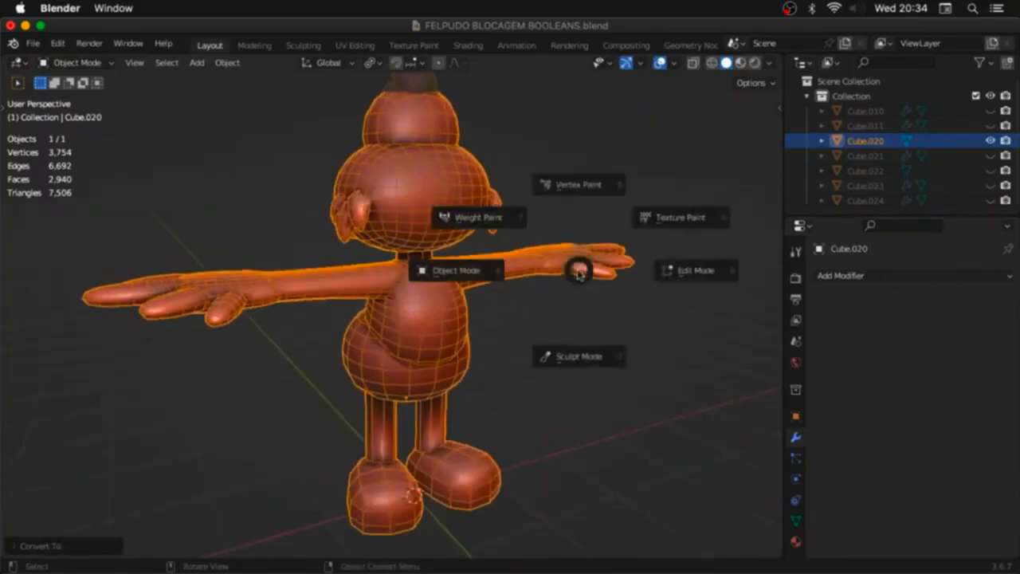
pyautogui.click(573, 357)
pyautogui.click(629, 83)
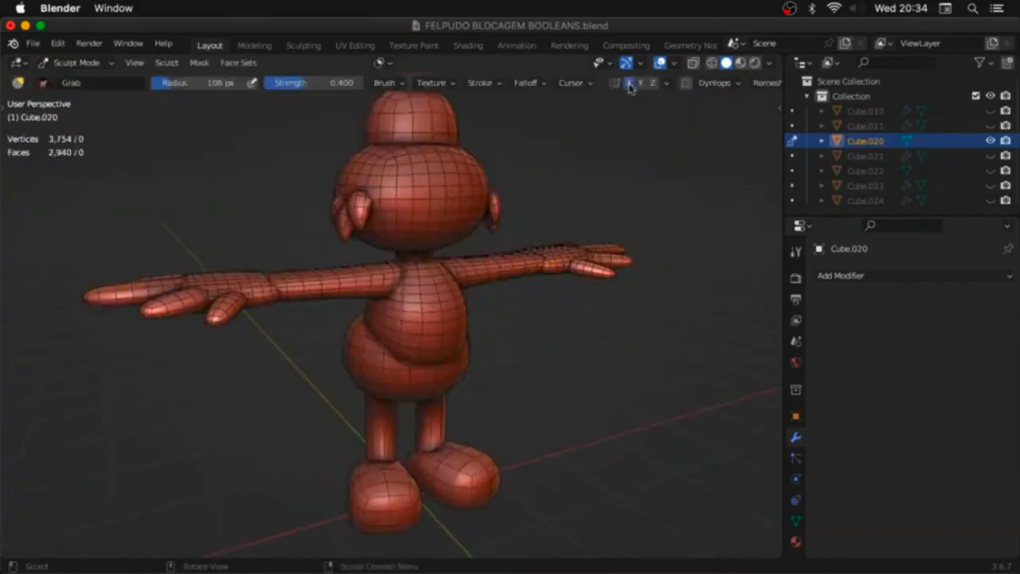
pyautogui.click(685, 83)
pyautogui.click(673, 110)
# Step: Choose the Draw brush at a radius of 80 px and refine the mesh where the leg meets the foot
pyautogui.moveTo(530, 326); pyautogui.dragTo(519, 263, button='middle')
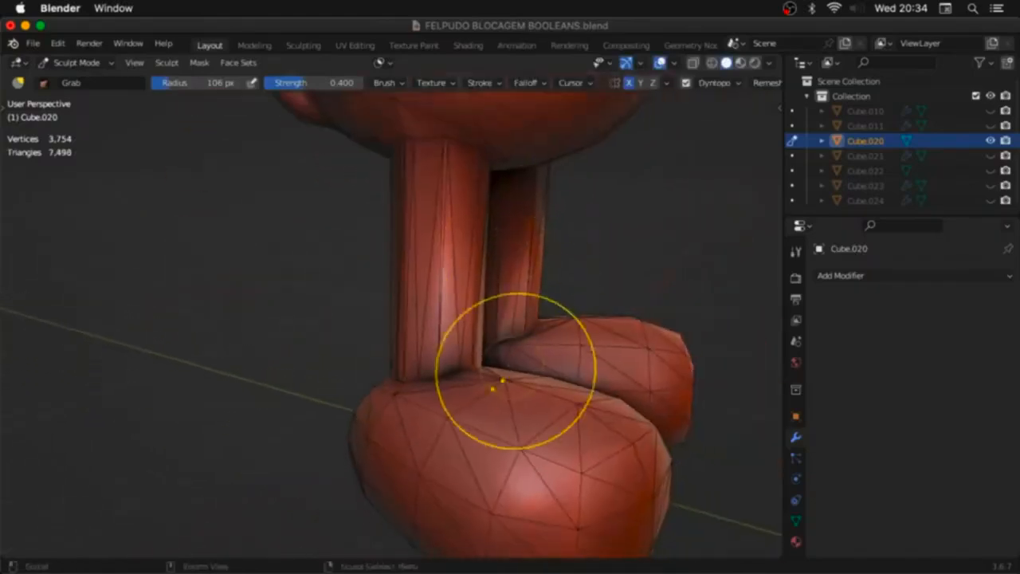
pyautogui.moveTo(496, 402)
pyautogui.mouseDown(button='middle')
pyautogui.moveTo(436, 408)
pyautogui.moveTo(478, 409)
pyautogui.mouseUp(button='middle')
pyautogui.press('x')
pyautogui.press('f')
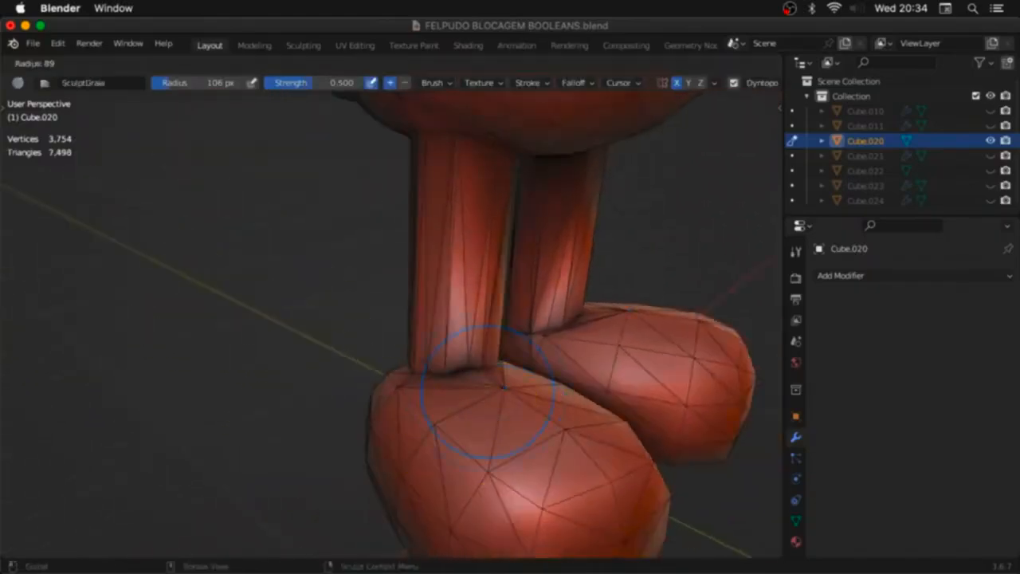
pyautogui.click(565, 391)
pyautogui.moveTo(428, 374); pyautogui.dragTo(499, 366)
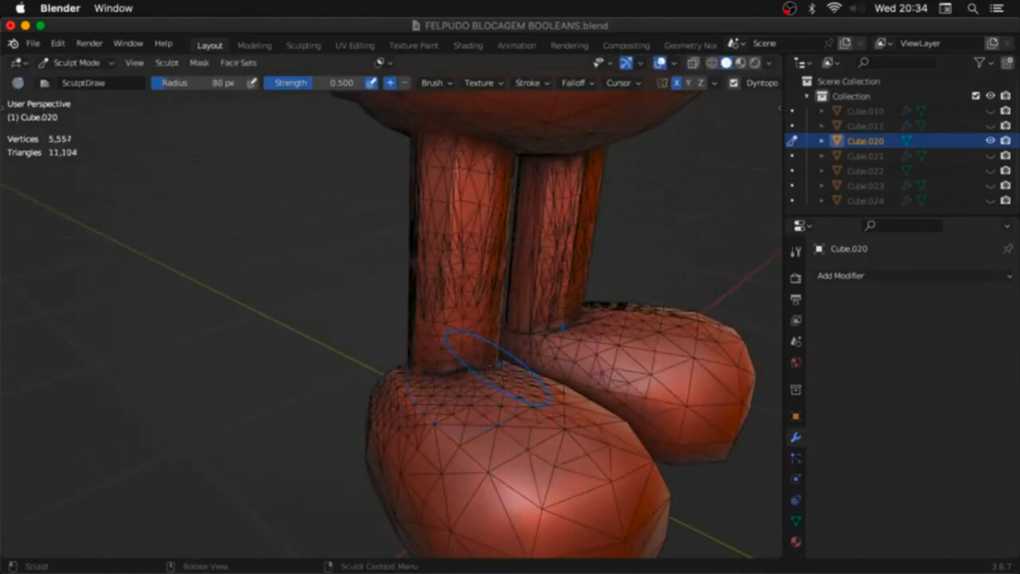
# Step: Smooth the opposite side of the ankle so the leg blends into the foot
pyautogui.moveTo(380, 365); pyautogui.dragTo(582, 371, button='middle')
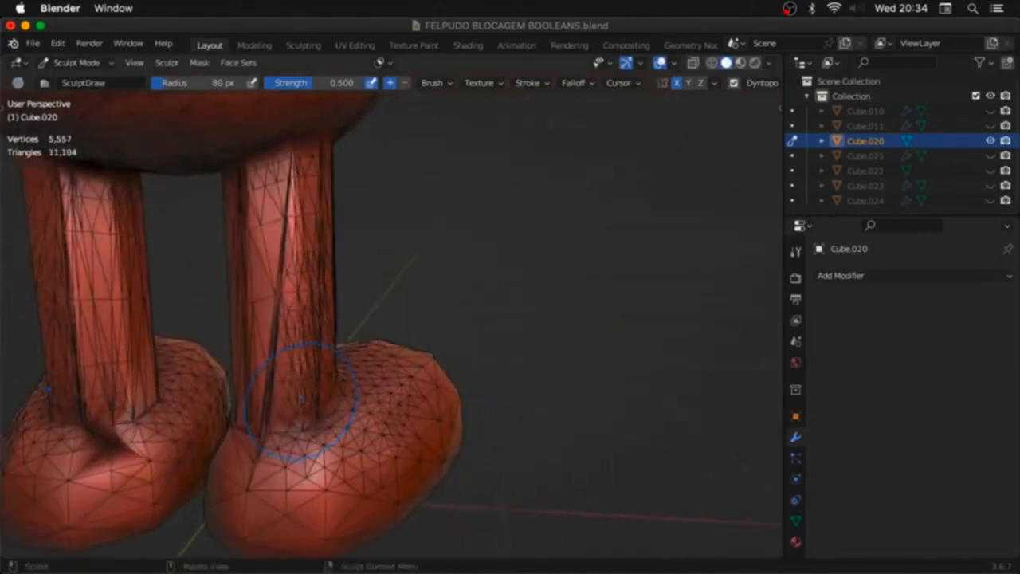
pyautogui.moveTo(303, 402)
pyautogui.keyDown('shift'); pyautogui.mouseDown()
pyautogui.moveTo(244, 427)
pyautogui.moveTo(301, 436)
pyautogui.mouseUp(); pyautogui.keyUp('shift')
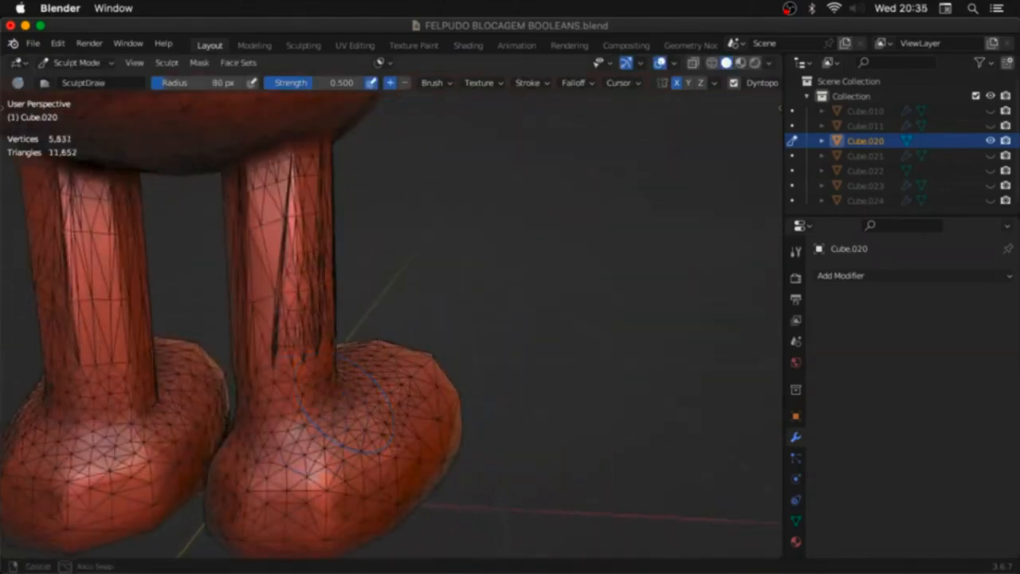
pyautogui.moveTo(249, 434); pyautogui.dragTo(324, 445, button='middle')
pyautogui.scroll(-3, 335, 447)
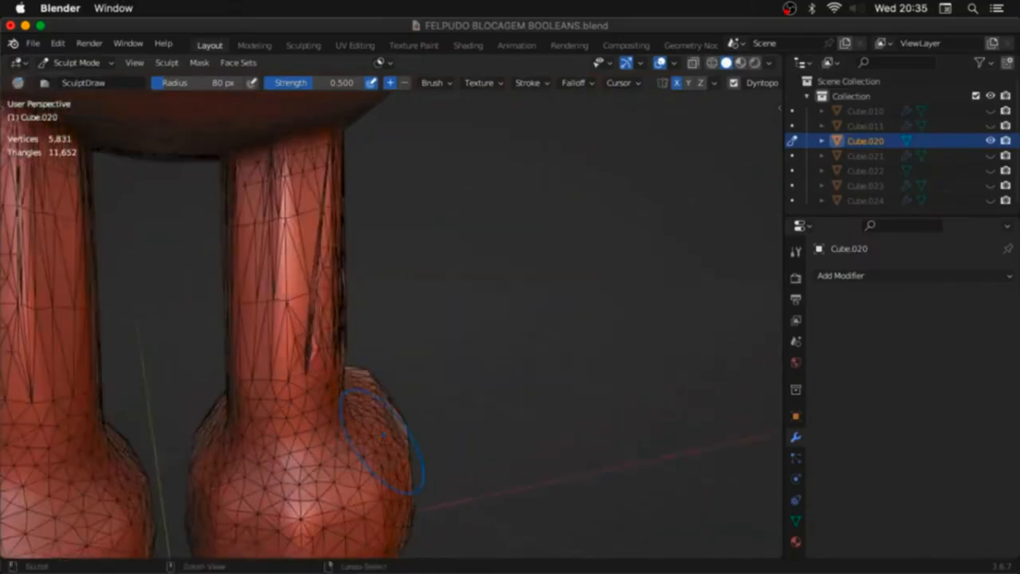
# Step: Set the Draw brush radius to 142 px, smooth and refine the side of the foot, and show the sculpting toolbar
pyautogui.moveTo(391, 433); pyautogui.dragTo(353, 428, button='middle')
pyautogui.press('f')
pyautogui.click(375, 436)
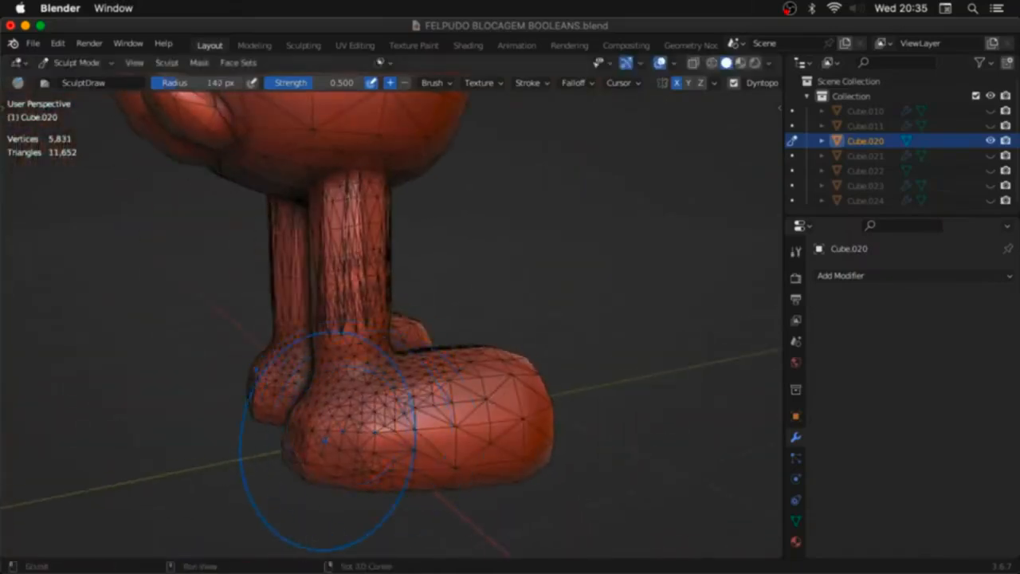
pyautogui.moveTo(419, 445); pyautogui.dragTo(373, 442, button='middle')
pyautogui.moveTo(480, 440); pyautogui.dragTo(492, 437)
pyautogui.moveTo(493, 437); pyautogui.dragTo(426, 436, button='middle')
pyautogui.moveTo(505, 456)
pyautogui.keyDown('shift'); pyautogui.mouseDown()
pyautogui.moveTo(521, 448)
pyautogui.moveTo(469, 439)
pyautogui.mouseUp(); pyautogui.keyUp('shift')
pyautogui.press('t')
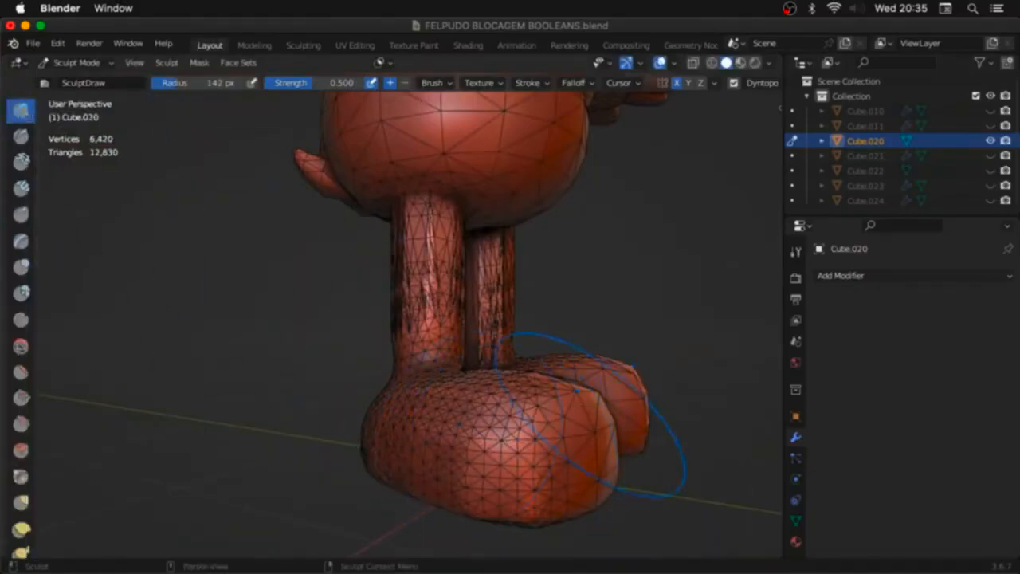
# Step: Refine the mesh over the remaining coarse areas of the foot, including the toe and inner side
pyautogui.moveTo(603, 415); pyautogui.dragTo(510, 423, button='middle')
pyautogui.scroll(1, 510, 422)
pyautogui.moveTo(478, 444); pyautogui.dragTo(528, 444)
pyautogui.scroll(-1, 528, 444)
pyautogui.moveTo(530, 443); pyautogui.dragTo(402, 443, button='middle')
pyautogui.moveTo(401, 444); pyautogui.dragTo(371, 438)
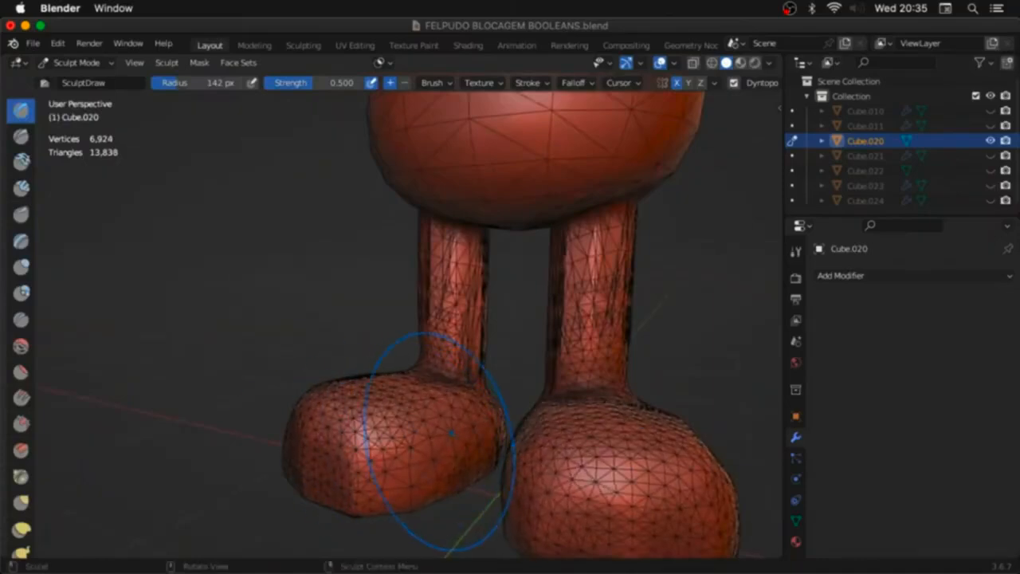
pyautogui.moveTo(452, 433); pyautogui.dragTo(459, 349, button='middle')
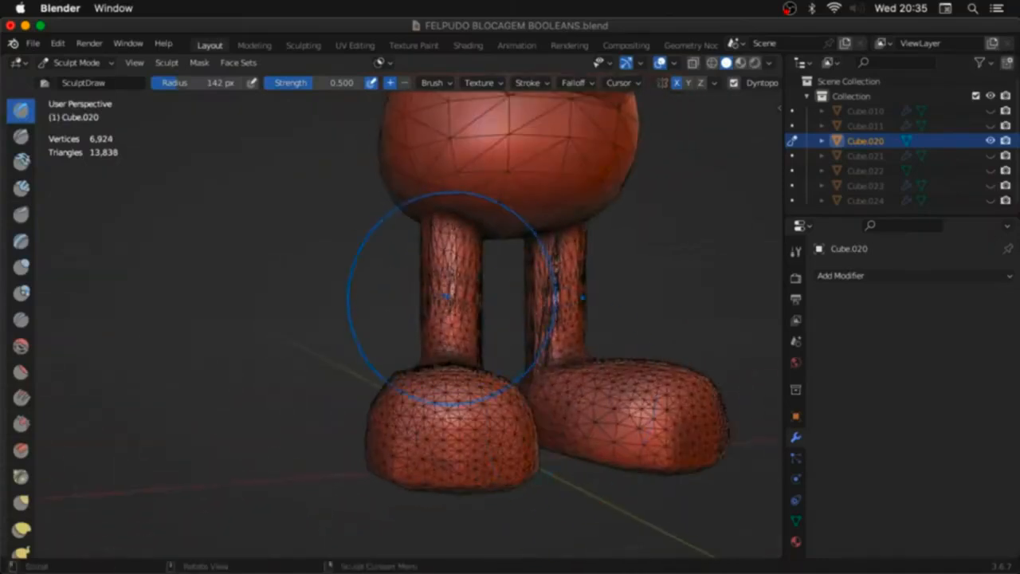
# Step: Reduce the Draw brush radius and blend the top of the leg into the underside of the belly all around
pyautogui.moveTo(449, 300)
pyautogui.mouseDown(button='middle')
pyautogui.moveTo(498, 310)
pyautogui.moveTo(478, 279)
pyautogui.moveTo(470, 359)
pyautogui.moveTo(480, 358)
pyautogui.moveTo(506, 275)
pyautogui.moveTo(492, 261)
pyautogui.mouseUp(button='middle')
pyautogui.press('f')
pyautogui.click(507, 259)
pyautogui.moveTo(362, 253); pyautogui.dragTo(399, 293)
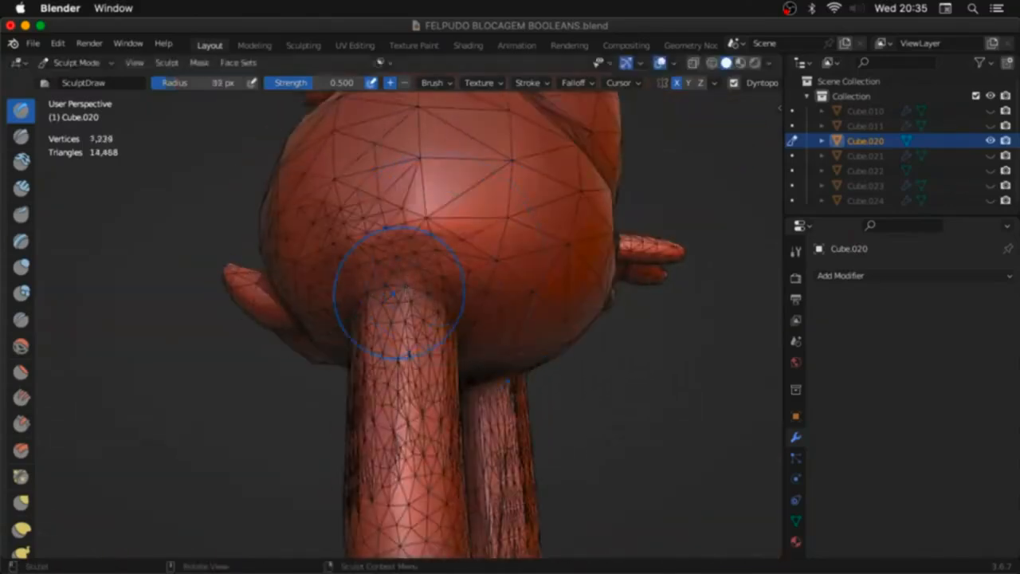
pyautogui.moveTo(406, 289); pyautogui.dragTo(548, 325, button='middle')
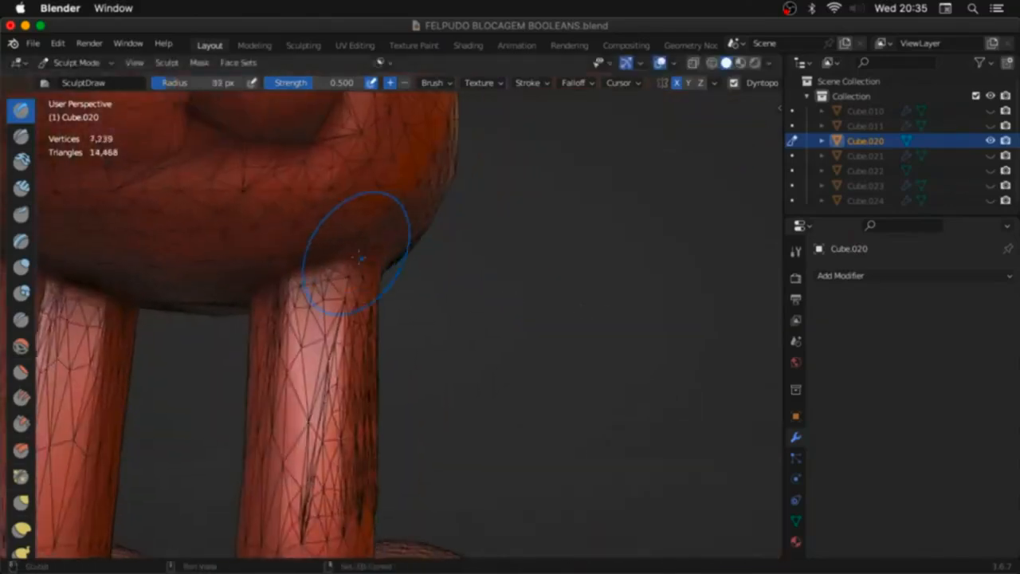
pyautogui.moveTo(325, 265); pyautogui.dragTo(319, 301)
pyautogui.moveTo(322, 297); pyautogui.dragTo(374, 212, button='middle')
pyautogui.moveTo(372, 223)
pyautogui.mouseDown()
pyautogui.moveTo(288, 229)
pyautogui.moveTo(338, 229)
pyautogui.mouseUp()
# Step: Enlarge the Draw brush radius to work on the coarse lower belly above the leg
pyautogui.moveTo(442, 219); pyautogui.dragTo(173, 303, button='middle')
pyautogui.press('f')
pyautogui.click(514, 375)
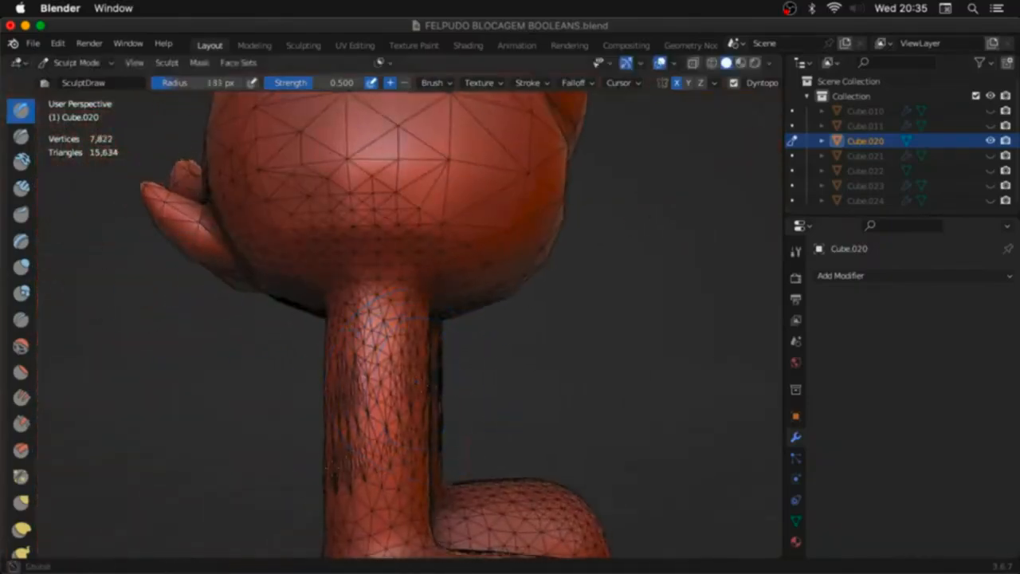
# Step: Even out the mesh on the character's leg and rounded rear with SculptDraw strokes using dynamic topology
pyautogui.moveTo(372, 445)
pyautogui.mouseDown(button='middle')
pyautogui.moveTo(420, 454)
pyautogui.moveTo(415, 467)
pyautogui.mouseUp(button='middle')
pyautogui.moveTo(351, 395); pyautogui.dragTo(354, 365)
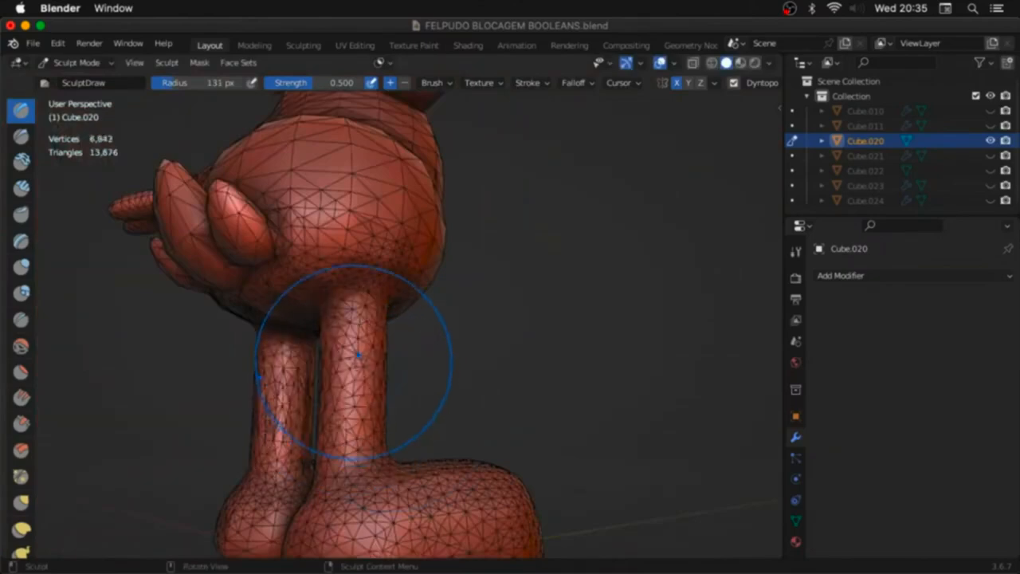
pyautogui.moveTo(335, 275)
pyautogui.mouseDown(button='middle')
pyautogui.moveTo(428, 246)
pyautogui.moveTo(453, 289)
pyautogui.moveTo(401, 290)
pyautogui.moveTo(396, 320)
pyautogui.mouseUp(button='middle')
pyautogui.keyDown('ctrl'); pyautogui.moveTo(413, 285); pyautogui.dragTo(419, 271, button='middle'); pyautogui.keyUp('ctrl')
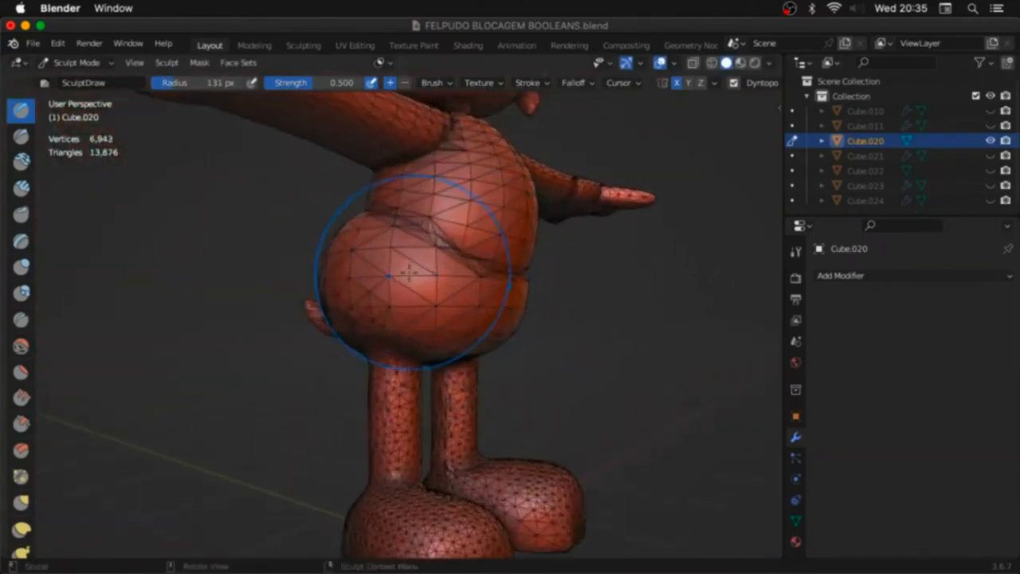
pyautogui.moveTo(418, 271); pyautogui.dragTo(428, 271)
pyautogui.keyDown('ctrl'); pyautogui.moveTo(428, 271); pyautogui.dragTo(433, 232, button='middle'); pyautogui.keyUp('ctrl')
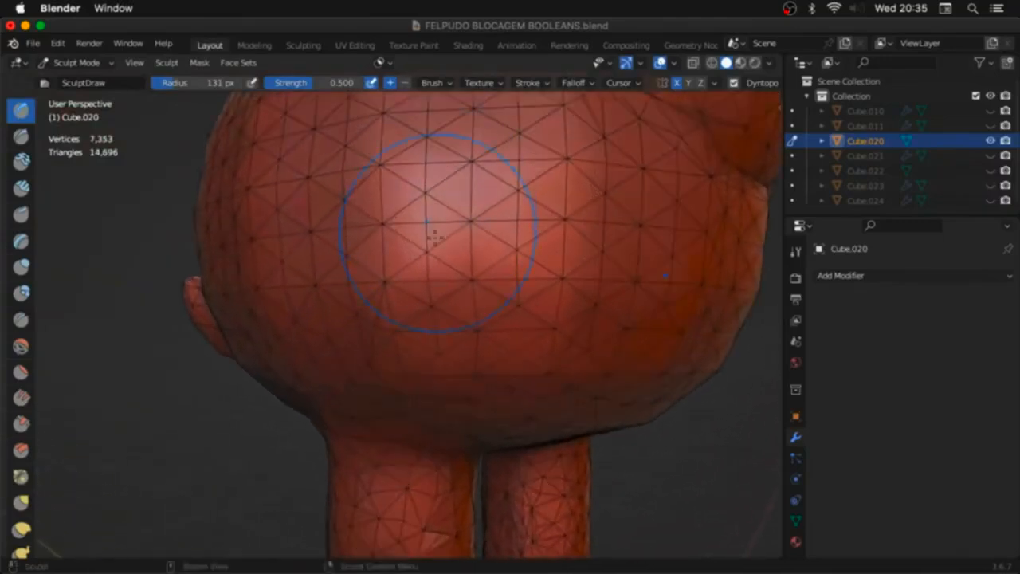
pyautogui.moveTo(436, 233); pyautogui.dragTo(444, 255)
pyautogui.keyDown('ctrl'); pyautogui.moveTo(448, 260); pyautogui.dragTo(451, 245, button='middle'); pyautogui.keyUp('ctrl')
pyautogui.moveTo(439, 239); pyautogui.dragTo(451, 250)
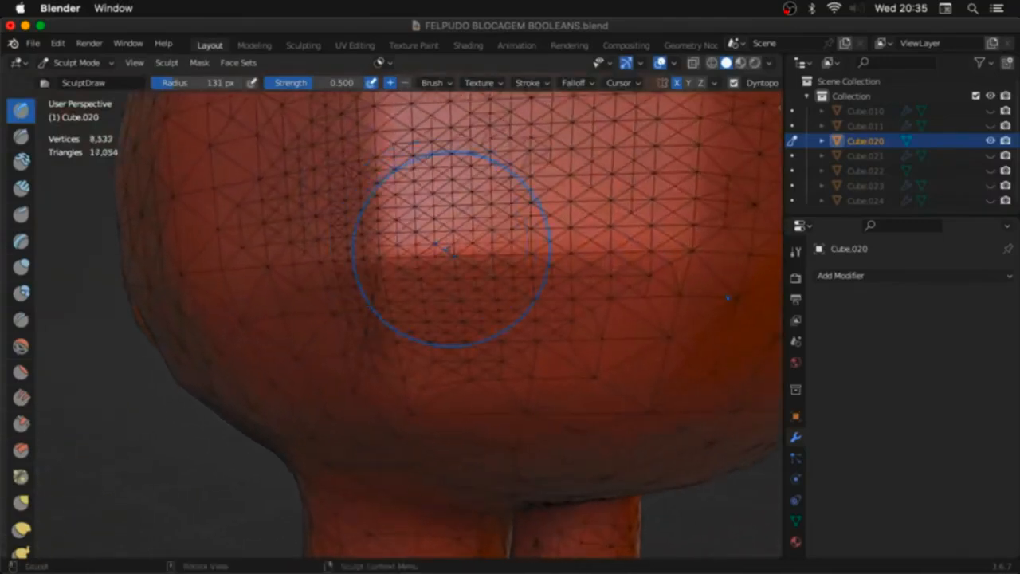
pyautogui.keyDown('ctrl'); pyautogui.moveTo(452, 250); pyautogui.dragTo(450, 373, button='middle'); pyautogui.keyUp('ctrl')
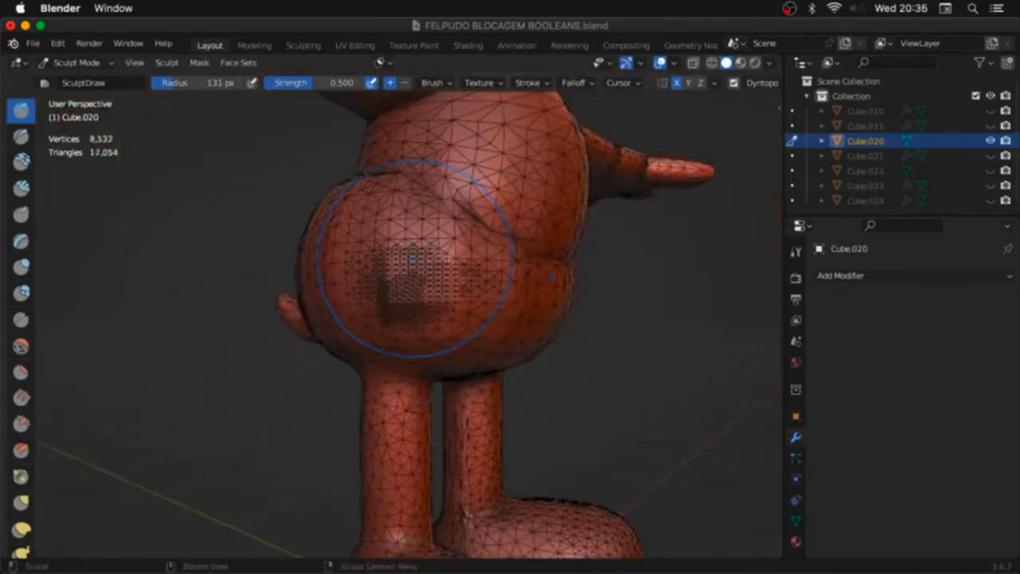
pyautogui.moveTo(414, 258); pyautogui.dragTo(425, 269)
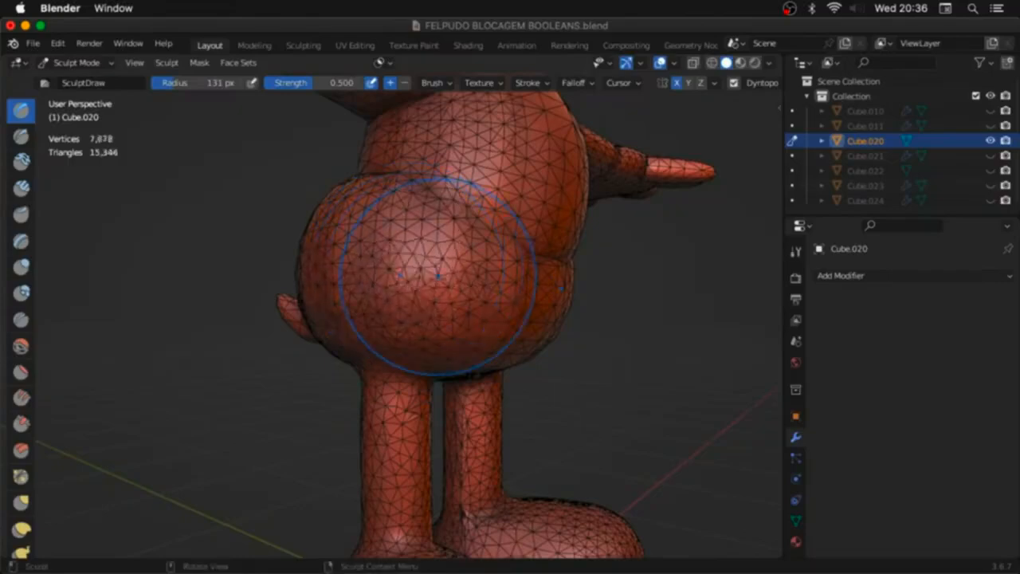
# Step: Refine the mesh around the waist crease and the side of the torso with SculptDraw strokes
pyautogui.moveTo(438, 275); pyautogui.dragTo(430, 247, button='middle')
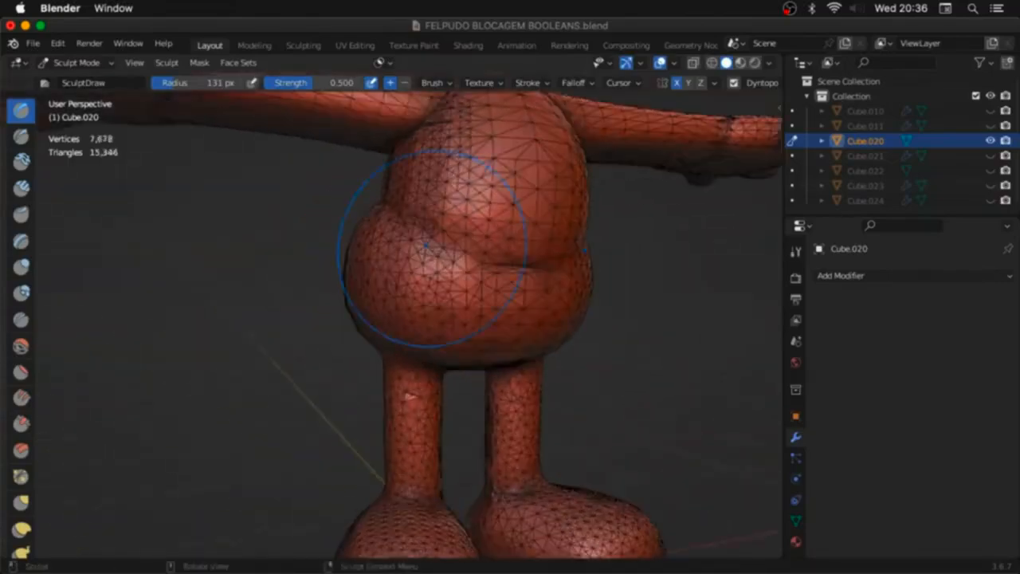
pyautogui.moveTo(427, 245); pyautogui.dragTo(439, 255)
pyautogui.moveTo(287, 239); pyautogui.dragTo(423, 216, button='middle')
pyautogui.moveTo(374, 209)
pyautogui.mouseDown()
pyautogui.moveTo(354, 225)
pyautogui.moveTo(319, 215)
pyautogui.mouseUp()
pyautogui.moveTo(384, 227); pyautogui.dragTo(260, 256, button='middle')
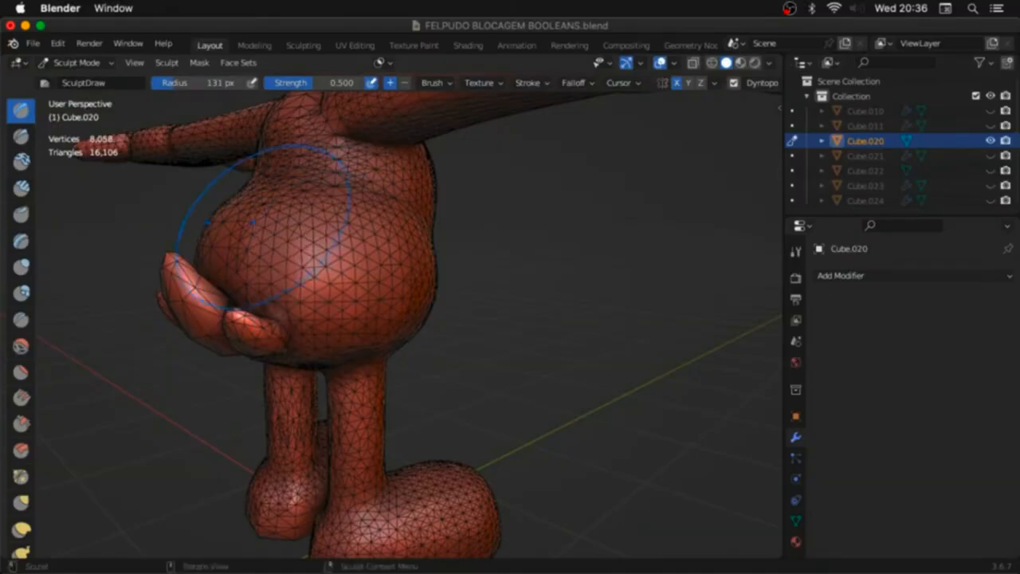
# Step: Reduce the brush radius to 76 px and blend the bases of the tail feathers into the body
pyautogui.moveTo(263, 226); pyautogui.dragTo(388, 216, button='middle')
pyautogui.press('f')
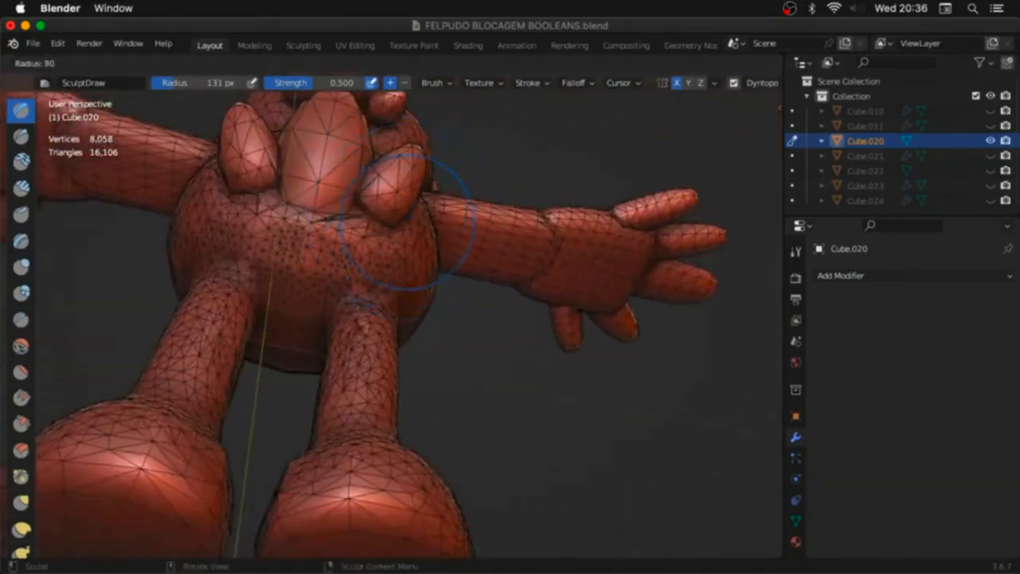
pyautogui.click(464, 223)
pyautogui.moveTo(375, 216); pyautogui.dragTo(323, 203)
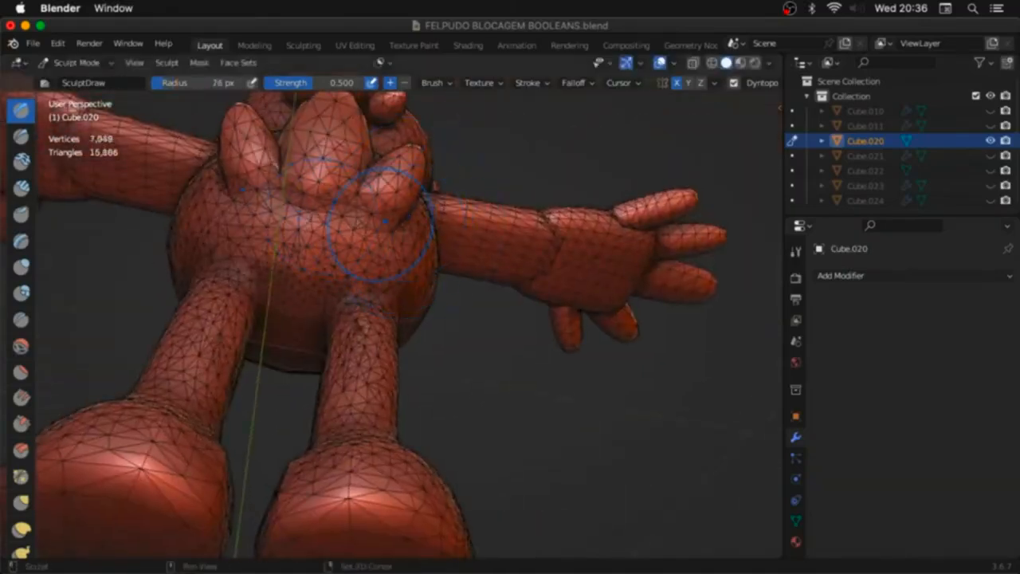
# Step: Smooth the back of the legs down to the feet with mirrored strokes
pyautogui.moveTo(383, 219); pyautogui.dragTo(291, 351, button='middle')
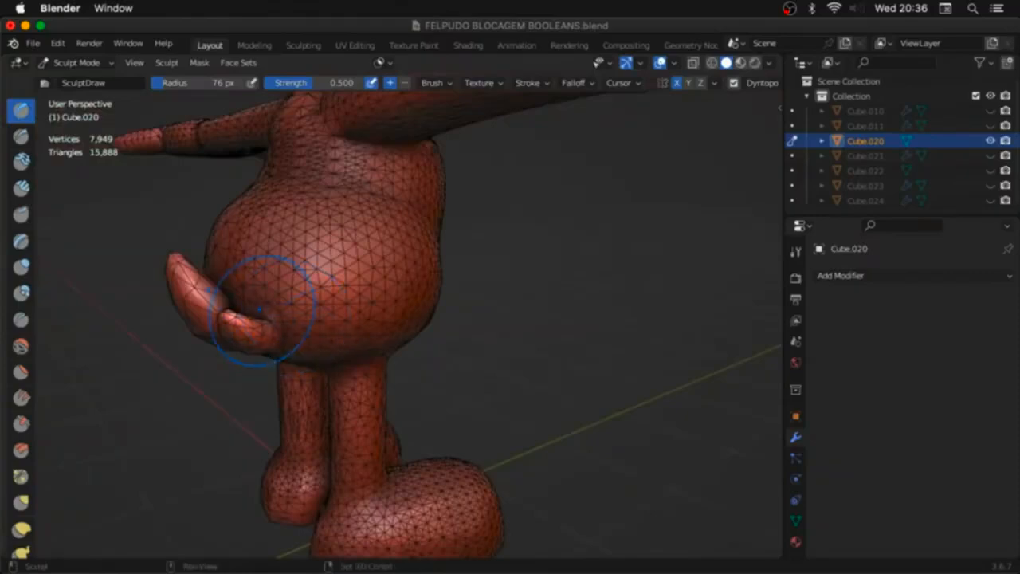
pyautogui.moveTo(259, 309); pyautogui.dragTo(405, 341, button='middle')
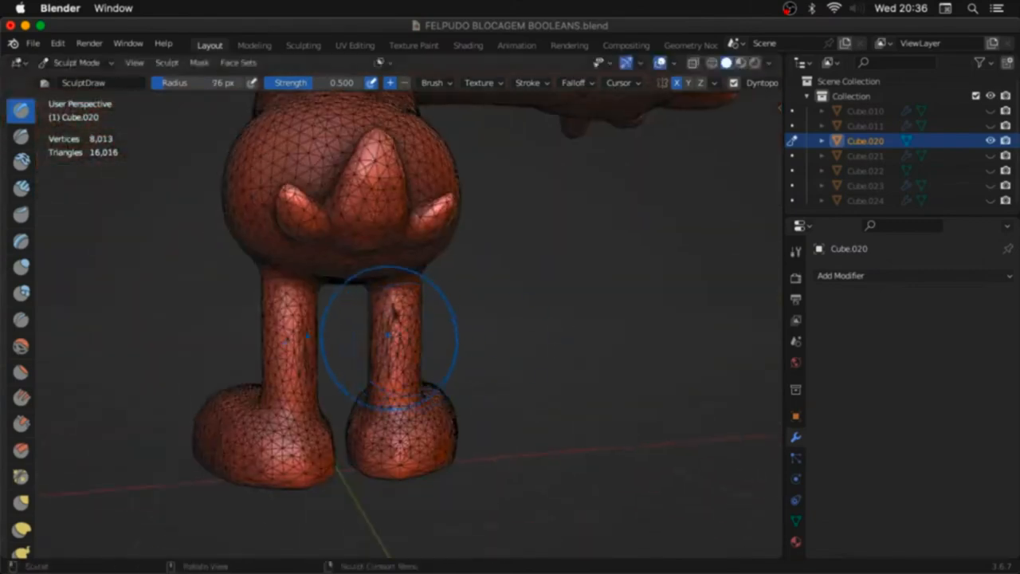
pyautogui.keyDown('shift'); pyautogui.moveTo(399, 339); pyautogui.dragTo(403, 391); pyautogui.keyUp('shift')
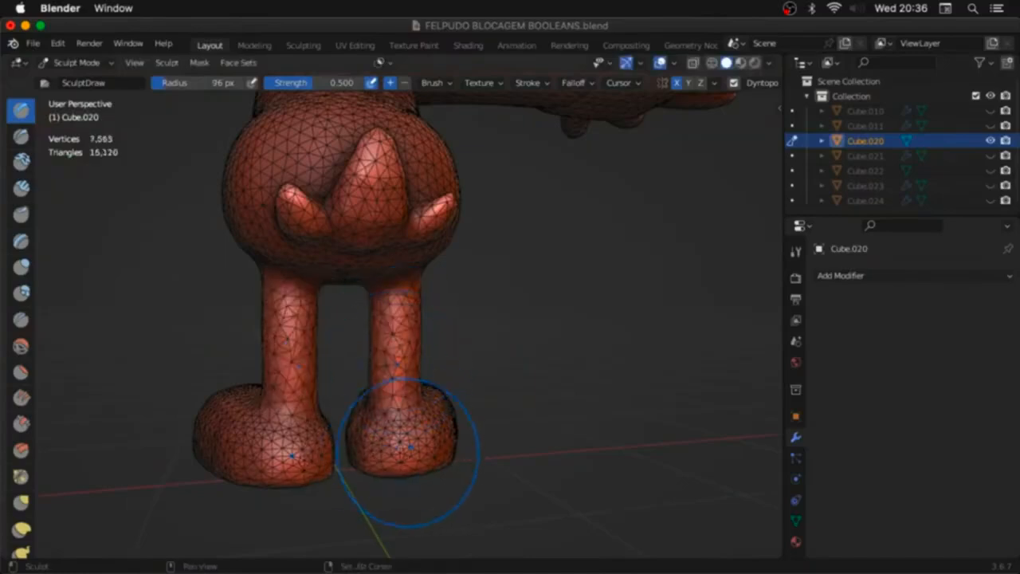
# Step: Reshape the soles of the feet with the Grab brush and refine their mesh with the Draw brush
pyautogui.moveTo(452, 442); pyautogui.dragTo(410, 240, button='middle')
pyautogui.press('g')
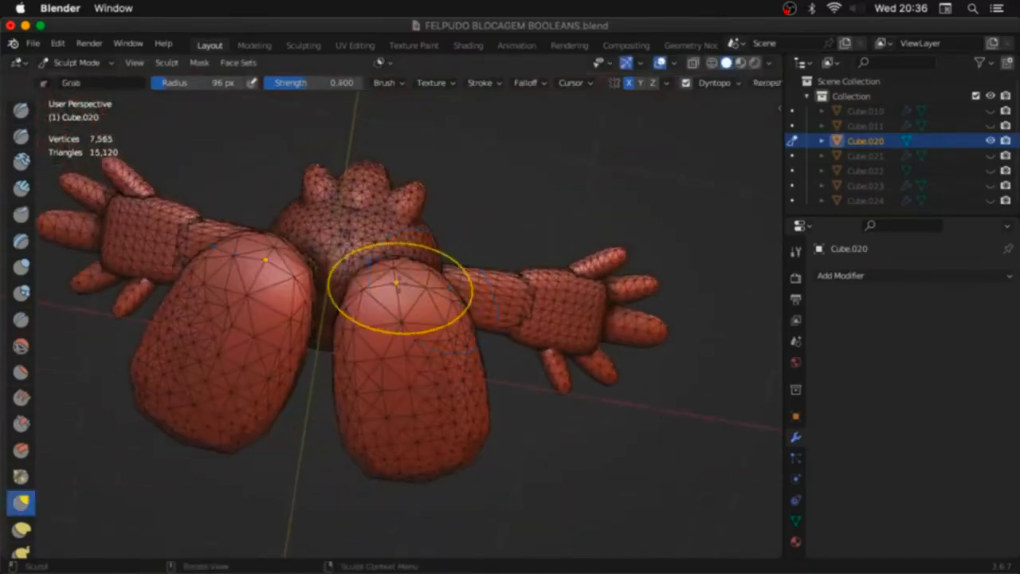
pyautogui.moveTo(401, 268); pyautogui.dragTo(396, 253)
pyautogui.keyDown('alt'); pyautogui.moveTo(427, 274); pyautogui.dragTo(418, 316, button='middle'); pyautogui.keyUp('alt')
pyautogui.press('x')
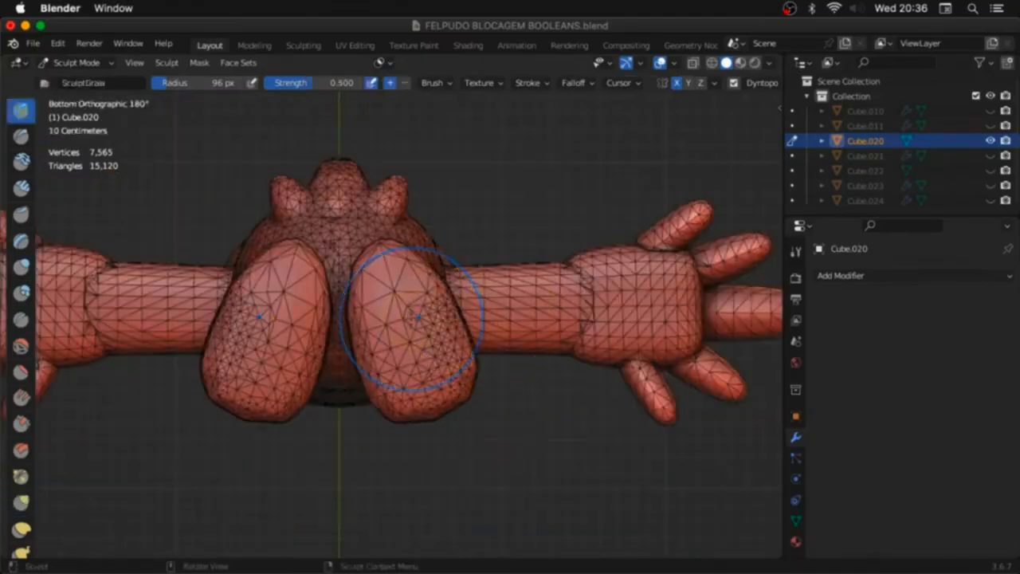
pyautogui.click(411, 319)
pyautogui.moveTo(407, 318)
pyautogui.mouseDown(button='middle')
pyautogui.moveTo(396, 322)
pyautogui.moveTo(393, 271)
pyautogui.moveTo(414, 215)
pyautogui.moveTo(385, 235)
pyautogui.moveTo(383, 195)
pyautogui.moveTo(459, 335)
pyautogui.moveTo(434, 331)
pyautogui.moveTo(433, 305)
pyautogui.mouseUp(button='middle')
# Step: Rework the joint between the arms and the upper torso with the Grab and Draw brushes
pyautogui.press('g')
pyautogui.press('f')
pyautogui.click(426, 320)
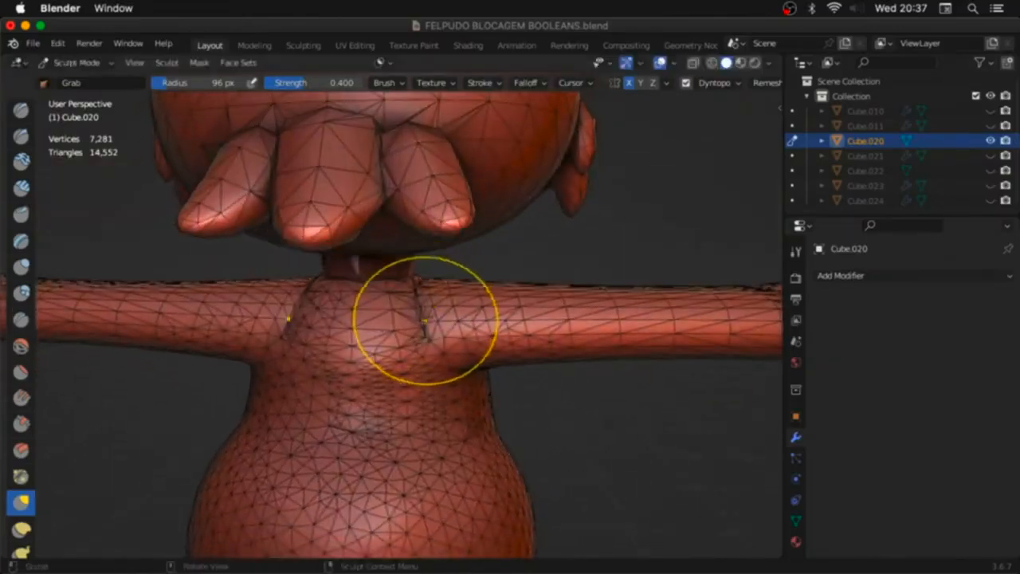
pyautogui.press('x')
pyautogui.moveTo(423, 323); pyautogui.dragTo(408, 317)
# Step: Refine and blend the mesh where the side feathers join the head using the Draw brush at 96 px
pyautogui.moveTo(406, 319)
pyautogui.mouseDown(button='middle')
pyautogui.moveTo(377, 291)
pyautogui.moveTo(326, 289)
pyautogui.moveTo(375, 335)
pyautogui.moveTo(360, 272)
pyautogui.mouseUp(button='middle')
pyautogui.scroll(-1, 387, 361)
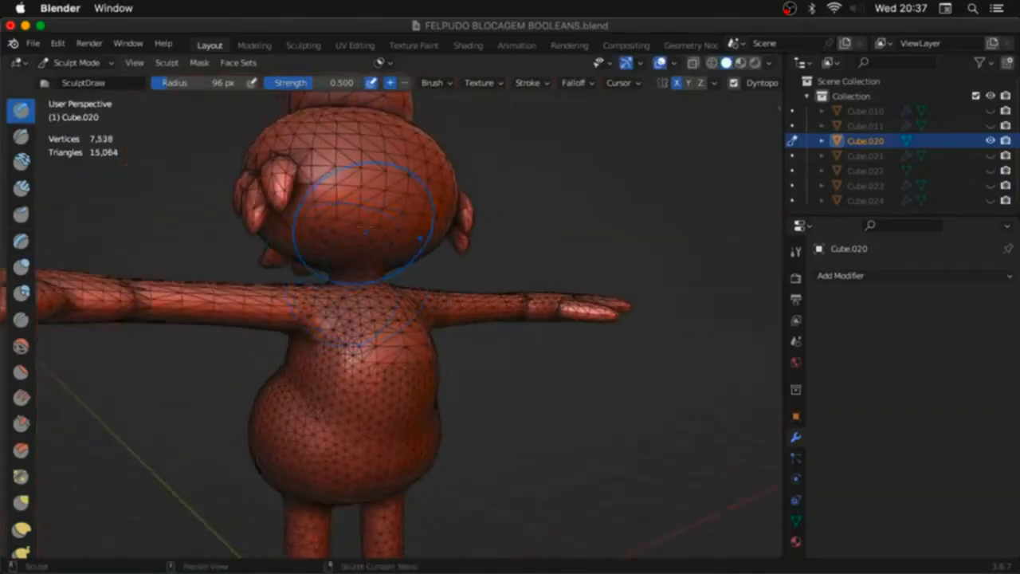
pyautogui.moveTo(365, 230); pyautogui.dragTo(482, 231, button='middle')
pyautogui.scroll(2, 343, 231)
pyautogui.keyDown('shift'); pyautogui.moveTo(335, 223); pyautogui.dragTo(369, 266, button='middle'); pyautogui.keyUp('shift')
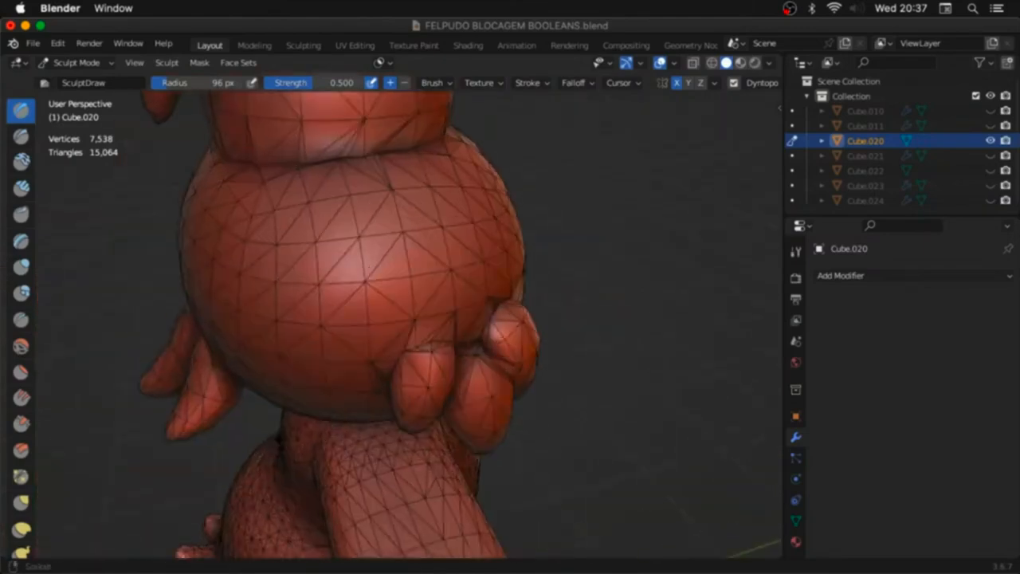
pyautogui.scroll(1, 369, 266)
pyautogui.moveTo(406, 294); pyautogui.dragTo(426, 359)
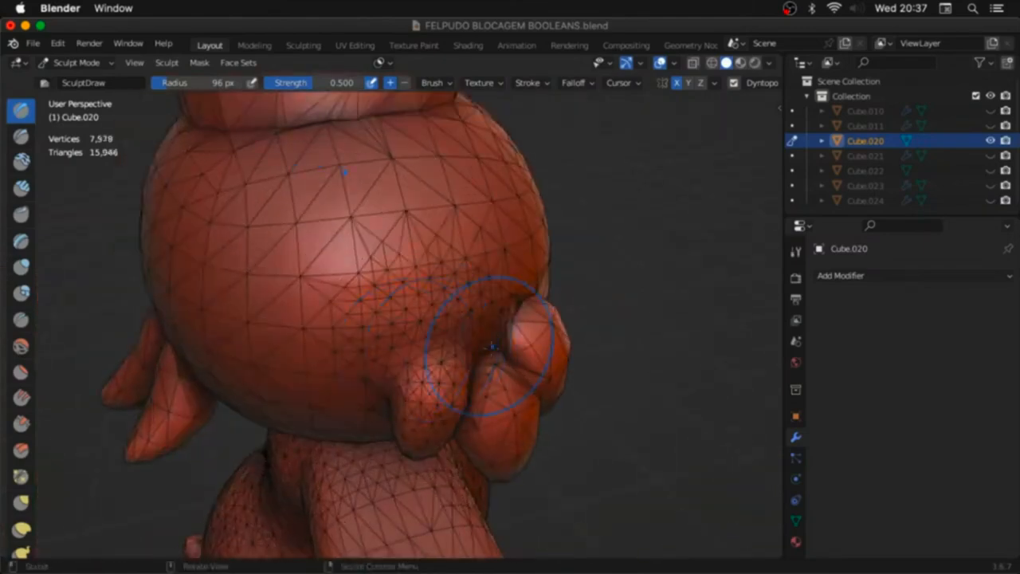
pyautogui.moveTo(493, 346); pyautogui.dragTo(521, 334)
# Step: Sculpt over the remaining head feathers and blend the roots of the rear ones into the head
pyautogui.moveTo(486, 357)
pyautogui.mouseDown(button='middle')
pyautogui.moveTo(399, 339)
pyautogui.moveTo(335, 307)
pyautogui.moveTo(343, 298)
pyautogui.mouseUp(button='middle')
pyautogui.moveTo(348, 298); pyautogui.dragTo(361, 308)
pyautogui.moveTo(360, 334); pyautogui.dragTo(499, 348, button='middle')
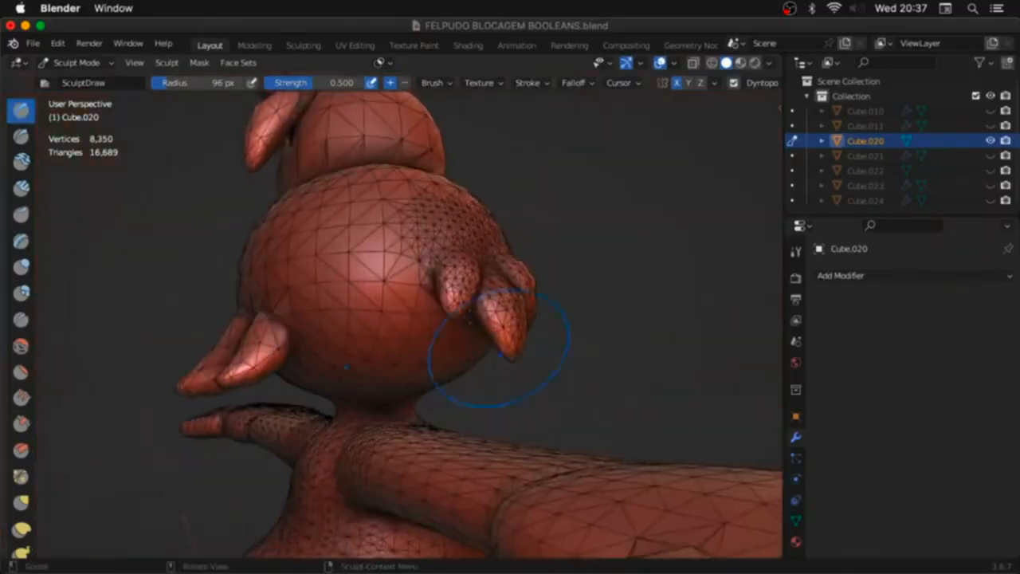
pyautogui.moveTo(420, 338); pyautogui.dragTo(344, 333, button='middle')
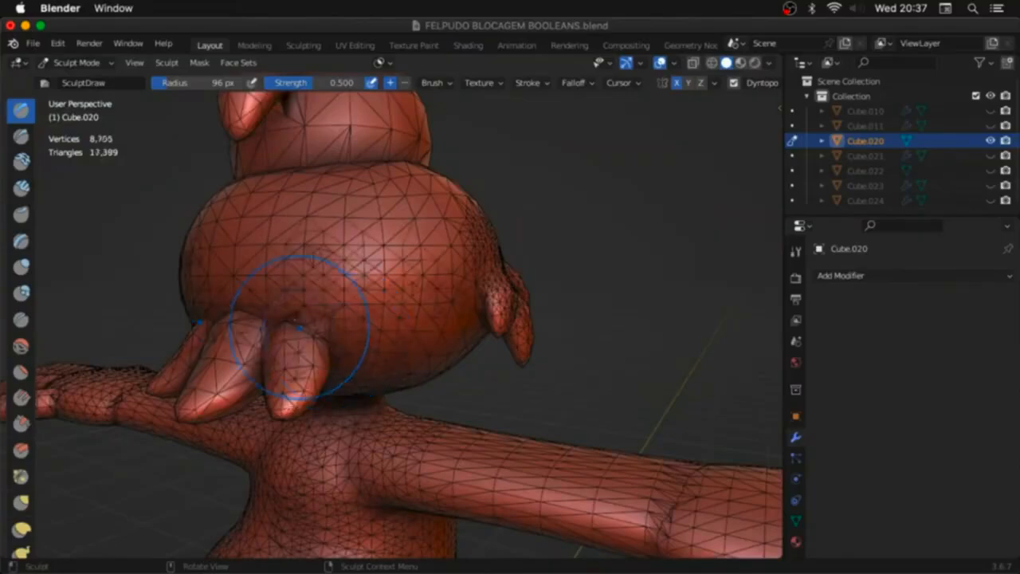
pyautogui.moveTo(299, 327); pyautogui.dragTo(269, 321)
# Step: Blend the crease between the crown and the lower head with Draw strokes across the upper head
pyautogui.moveTo(337, 327); pyautogui.dragTo(341, 254, button='middle')
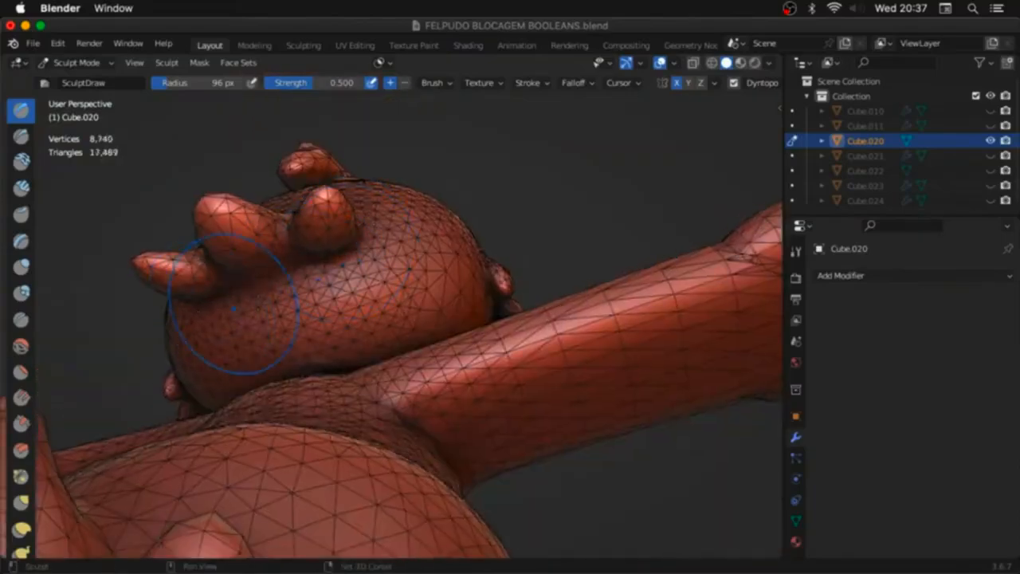
pyautogui.moveTo(474, 263); pyautogui.dragTo(460, 319, button='middle')
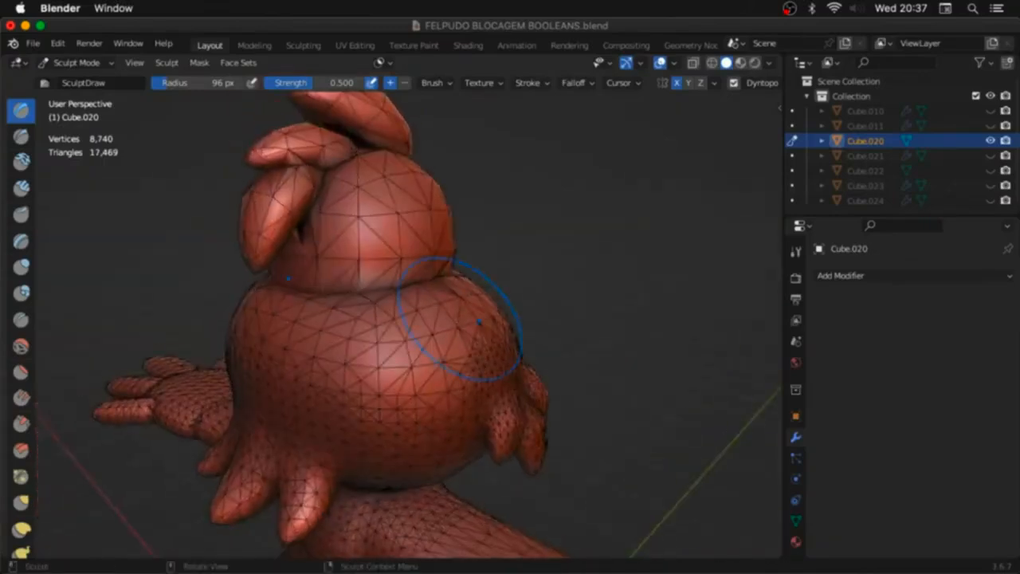
pyautogui.moveTo(451, 275); pyautogui.dragTo(351, 232)
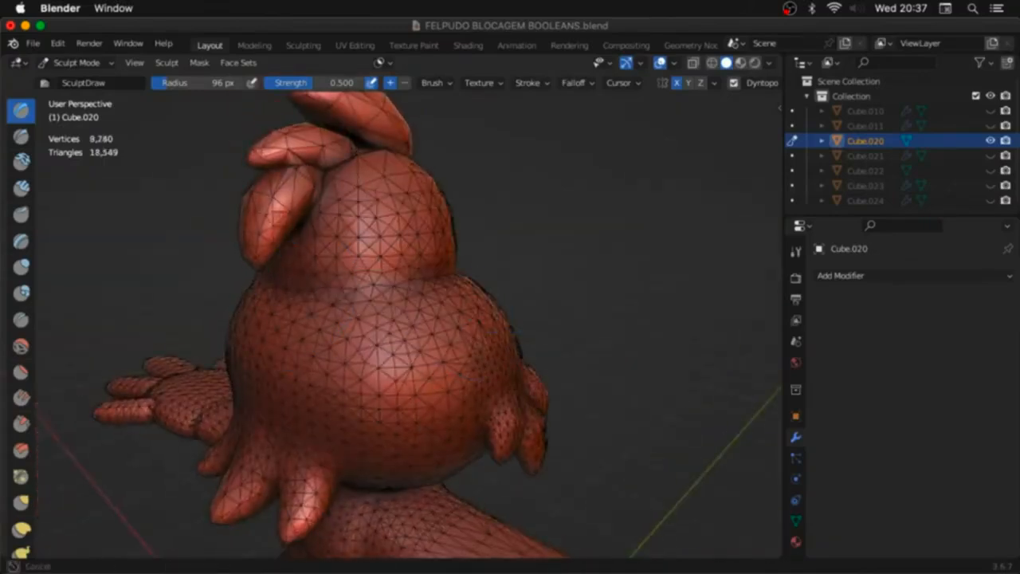
# Step: Refine the mesh of the arm and hand, blending the finger bases into the palm
pyautogui.moveTo(557, 239)
pyautogui.mouseDown(button='middle')
pyautogui.moveTo(605, 201)
pyautogui.moveTo(594, 159)
pyautogui.mouseUp(button='middle')
pyautogui.moveTo(510, 270)
pyautogui.mouseDown(button='middle')
pyautogui.moveTo(449, 246)
pyautogui.moveTo(478, 319)
pyautogui.mouseUp(button='middle')
pyautogui.moveTo(510, 287); pyautogui.dragTo(540, 206)
pyautogui.moveTo(540, 207); pyautogui.dragTo(390, 396, button='middle')
pyautogui.moveTo(390, 396); pyautogui.dragTo(596, 368)
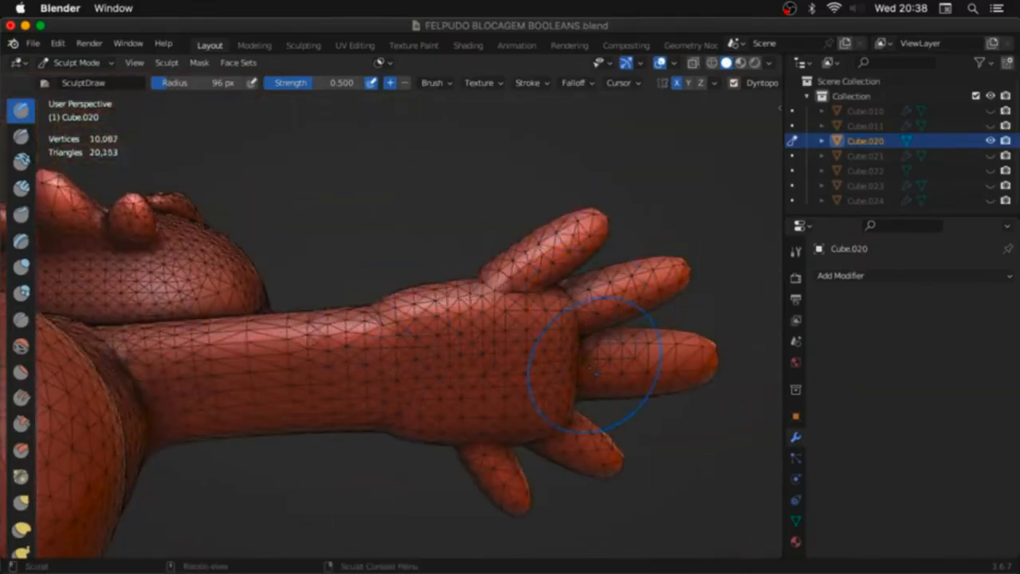
# Step: Blend the crest feathers on top of the head into the crown with the Draw brush
pyautogui.moveTo(274, 344)
pyautogui.mouseDown(button='middle')
pyautogui.moveTo(524, 319)
pyautogui.moveTo(364, 307)
pyautogui.moveTo(432, 228)
pyautogui.moveTo(358, 407)
pyautogui.moveTo(364, 348)
pyautogui.moveTo(406, 510)
pyautogui.mouseUp(button='middle')
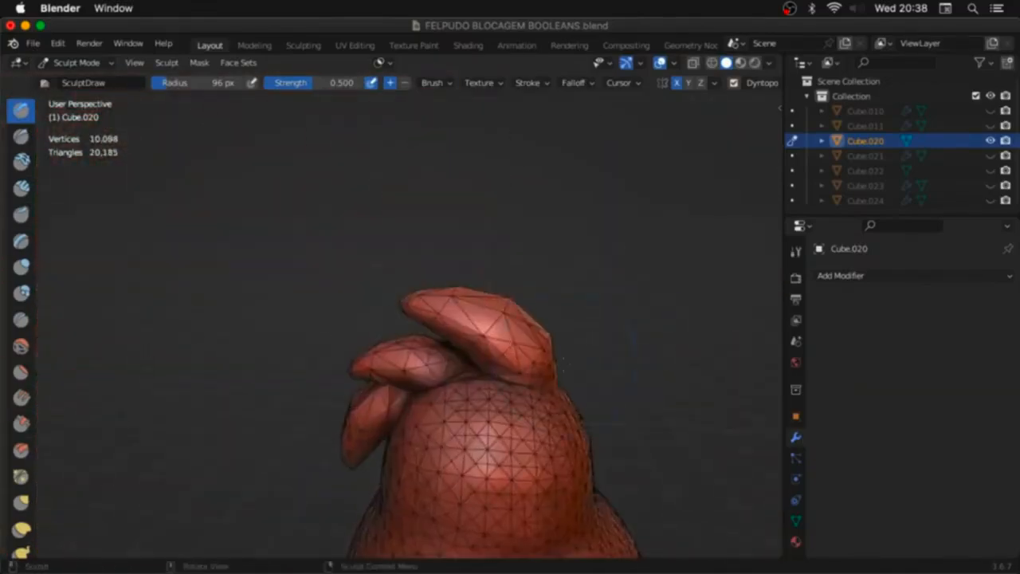
pyautogui.moveTo(382, 391)
pyautogui.mouseDown()
pyautogui.moveTo(409, 433)
pyautogui.moveTo(398, 422)
pyautogui.mouseUp()
pyautogui.moveTo(398, 423)
pyautogui.mouseDown(button='middle')
pyautogui.moveTo(298, 422)
pyautogui.moveTo(342, 314)
pyautogui.moveTo(339, 407)
pyautogui.mouseUp(button='middle')
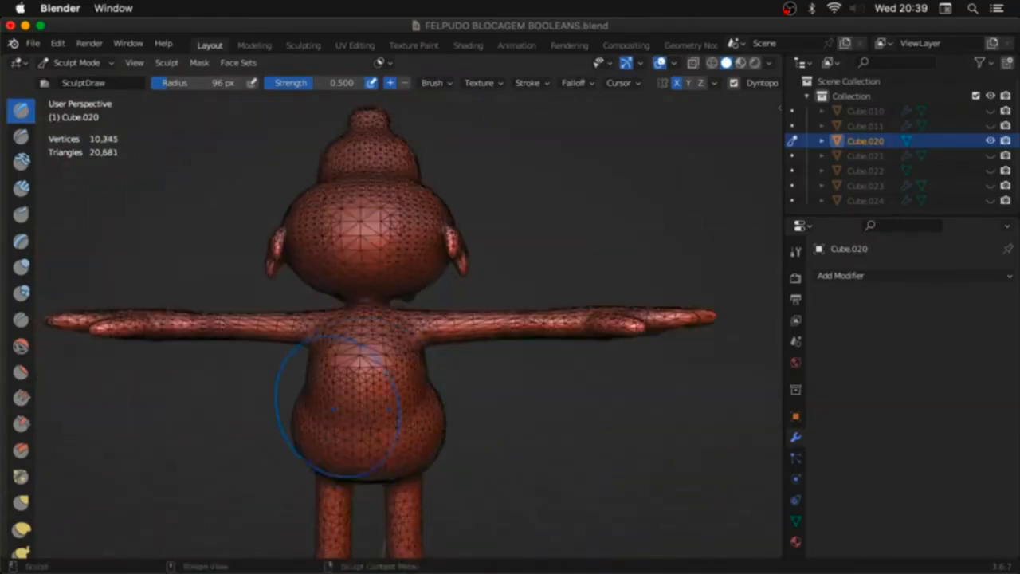
# Step: Adjust the brush radius, rework the belly surface with a Draw stroke and select the Grab brush
pyautogui.press('f')
pyautogui.click(350, 408)
pyautogui.moveTo(351, 408); pyautogui.dragTo(383, 415)
pyautogui.moveTo(383, 414)
pyautogui.mouseDown(button='middle')
pyautogui.moveTo(448, 424)
pyautogui.moveTo(332, 497)
pyautogui.moveTo(351, 487)
pyautogui.mouseUp(button='middle')
pyautogui.press('g')
# Step: Save the project and store an incremented copy as FELPUDO BLOCAGEM BOOLEANS1.blend
pyautogui.hotkey('ctrl', 's')
pyautogui.hotkey('ctrl', 'shift', 's')
pyautogui.press('+')
pyautogui.press('Return')
# Step: Switch the body mesh from Sculpt Mode to Object Mode
pyautogui.hotkey('ctrl', 'Tab')
pyautogui.click(522, 295)
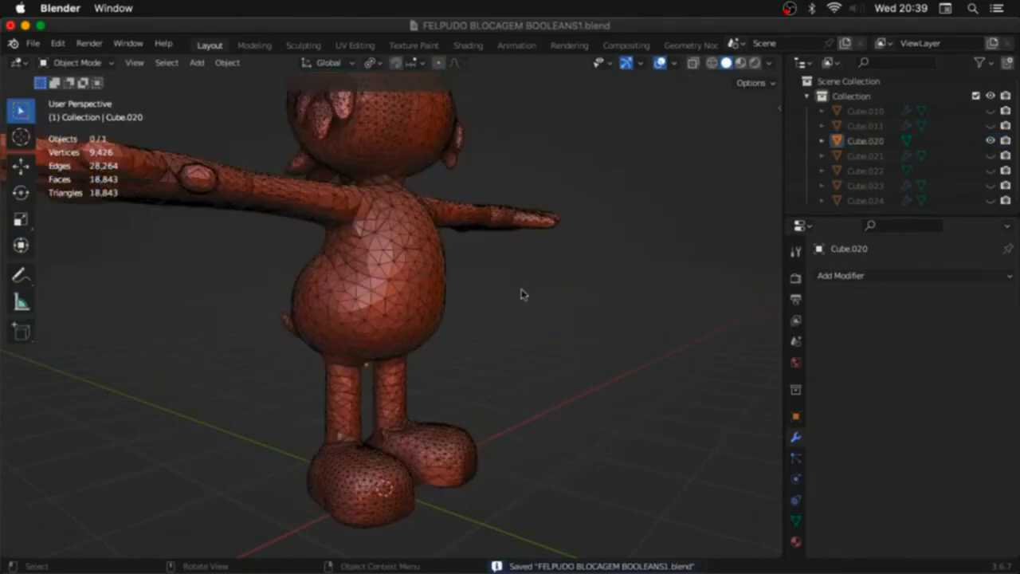
pyautogui.moveTo(522, 295); pyautogui.dragTo(422, 199, button='middle')
pyautogui.click(423, 200)
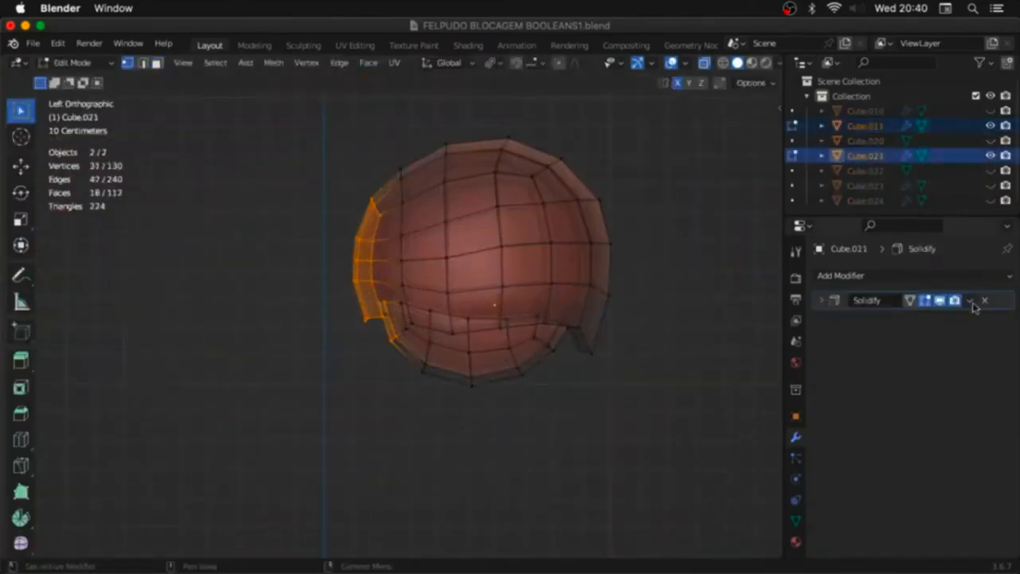
# Step: Apply the Solidify modifier on both beak pieces and join them into one object
pyautogui.press('Tab')
pyautogui.click(932, 319)
pyautogui.click(574, 231)
pyautogui.click(932, 318)
pyautogui.keyDown('shift'); pyautogui.click(528, 359); pyautogui.keyUp('shift')
pyautogui.hotkey('ctrl', 'j')
# Step: Delete the selected geometry at the back of the joined beak in Edit Mode
pyautogui.press('Tab')
pyautogui.press('x')
pyautogui.click(382, 262)
# Step: Select the facing faces of the upper and lower beak and bridge them to connect the two parts
pyautogui.moveTo(402, 261); pyautogui.dragTo(588, 305, button='middle')
pyautogui.press('3')
pyautogui.keyDown('shift'); pyautogui.click(588, 305); pyautogui.keyUp('shift')
pyautogui.keyDown('shift'); pyautogui.click(570, 315); pyautogui.keyUp('shift')
pyautogui.hotkey('ctrl', 'e')
pyautogui.moveTo(462, 401); pyautogui.dragTo(513, 300, button='middle')
# Step: Select a lower beak face, grow the selection six times and reposition the selected geometry in side view
pyautogui.click(503, 408)
pyautogui.press('ctrl+KP_Add')
pyautogui.press('ctrl+KP_Add')
pyautogui.press('ctrl+KP_Add')
pyautogui.press('ctrl+KP_Add')
pyautogui.press('ctrl+KP_Add')
pyautogui.press('ctrl+KP_Add')
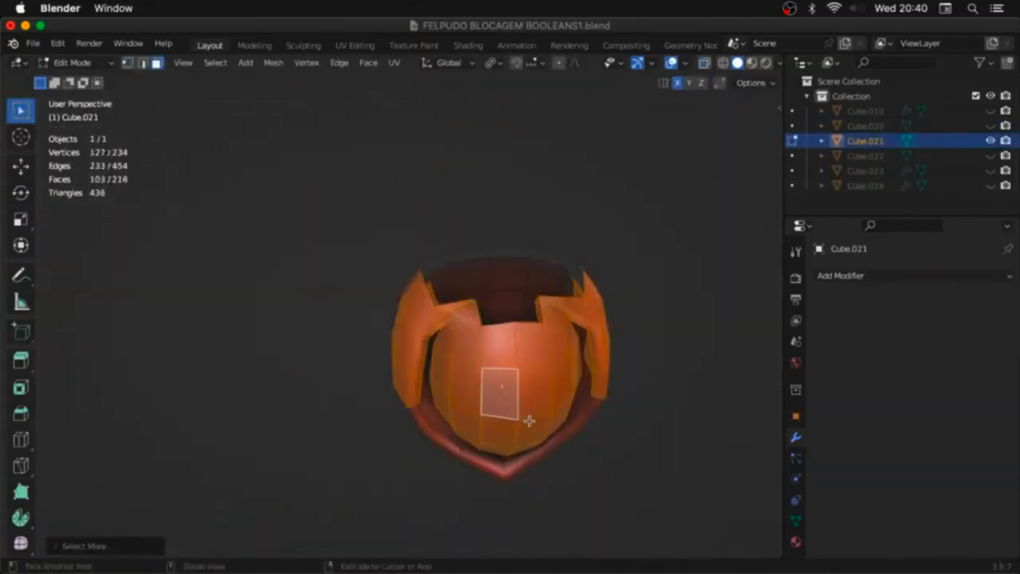
pyautogui.press('ctrl+KP_3')
pyautogui.press('g')
pyautogui.click(525, 436)
pyautogui.moveTo(525, 436); pyautogui.dragTo(505, 398, button='middle')
# Step: Leave Edit Mode and switch the joined beak to Sculpt Mode
pyautogui.press('Tab')
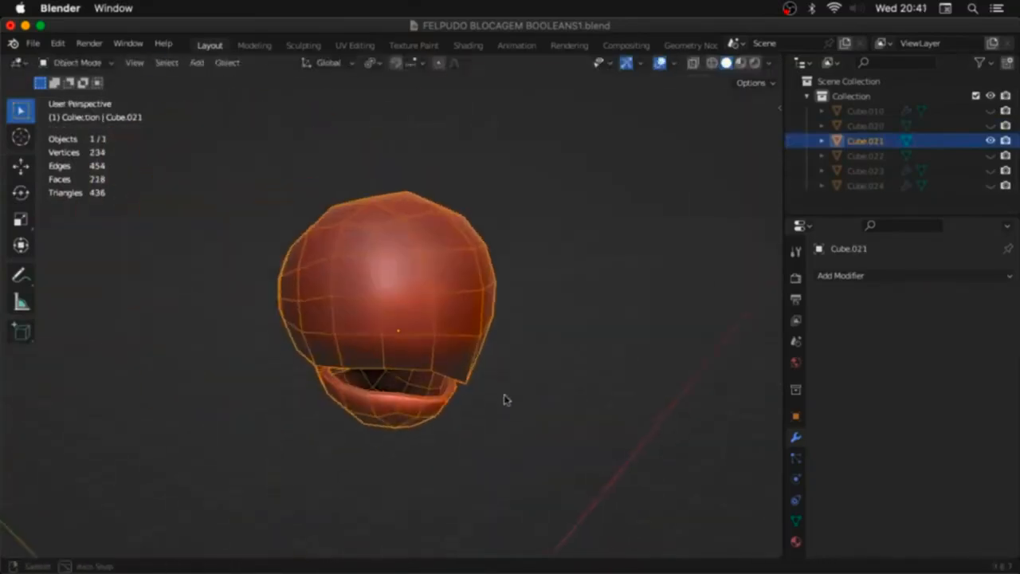
pyautogui.hotkey('ctrl', 'Tab')
pyautogui.click(510, 470)
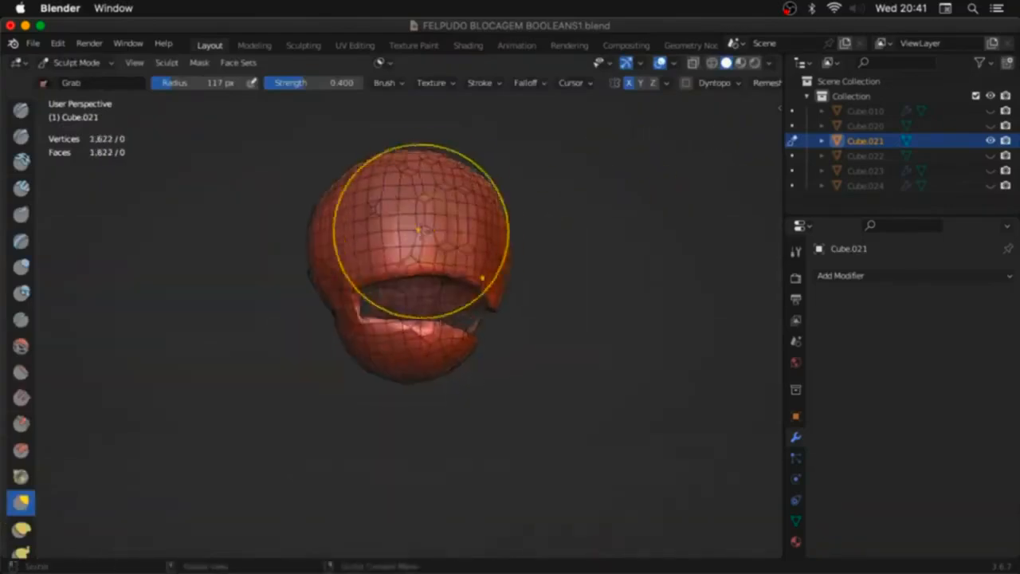
# Step: Return the beak to Object Mode, add a level 1 subdivision and apply it
pyautogui.hotkey('ctrl', 'Tab')
pyautogui.click(507, 297)
pyautogui.moveTo(507, 298)
pyautogui.mouseDown(button='middle')
pyautogui.moveTo(412, 296)
pyautogui.moveTo(366, 279)
pyautogui.mouseUp(button='middle')
pyautogui.hotkey('ctrl', '1')
pyautogui.hotkey('ctrl', 'a')
pyautogui.click(412, 295)
# Step: Set a finer voxel size for the beak in Sculpt Mode and remesh it
pyautogui.hotkey('ctrl', 'Tab')
pyautogui.click(346, 386)
pyautogui.press('Tab')
pyautogui.hotkey('ctrl', 'Tab')
pyautogui.click(417, 365)
pyautogui.hotkey('shift', 'r')
pyautogui.click(612, 339)
pyautogui.hotkey('ctrl', 'r')
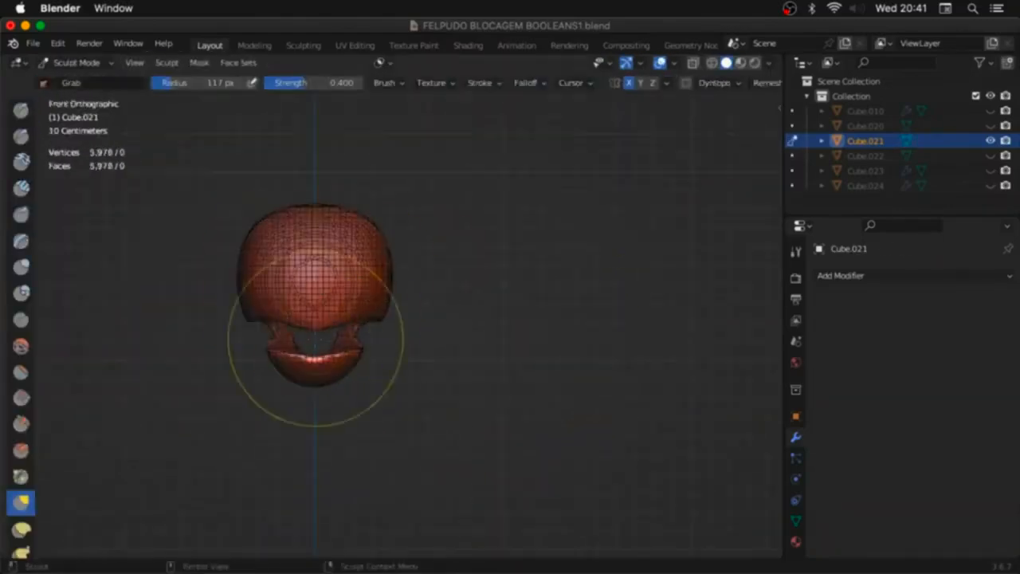
# Step: Select the Draw brush and refine the beak around its mouth opening
pyautogui.moveTo(316, 340); pyautogui.dragTo(441, 276, button='middle')
pyautogui.press('x')
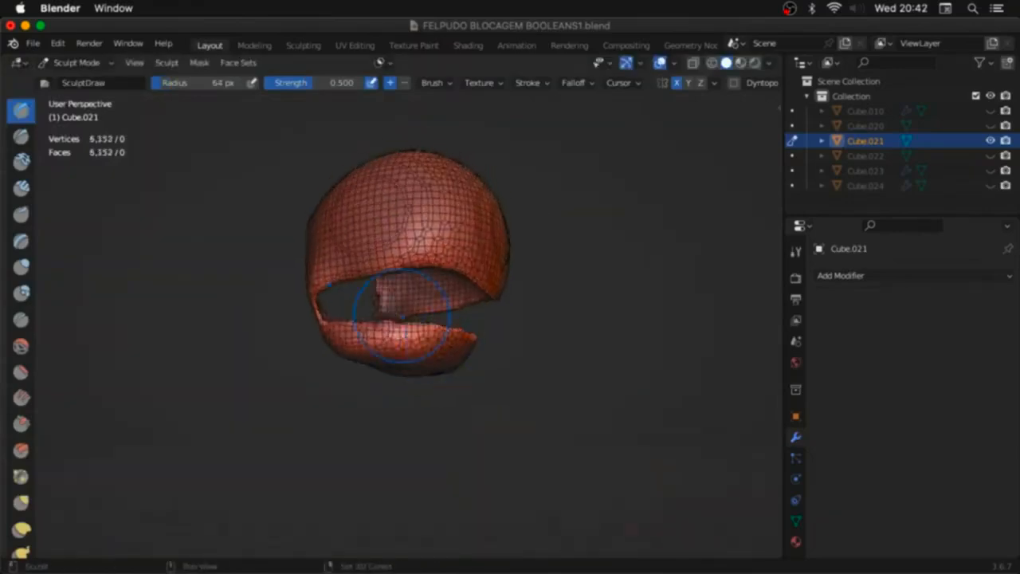
pyautogui.click(365, 368)
# Step: Bring back the hidden body parts, reposition the beak against the face in side view and return it to Sculpt Mode
pyautogui.hotkey('alt', 'h')
pyautogui.press('Tab')
pyautogui.press('Tab')
pyautogui.click(526, 348)
pyautogui.press('g')
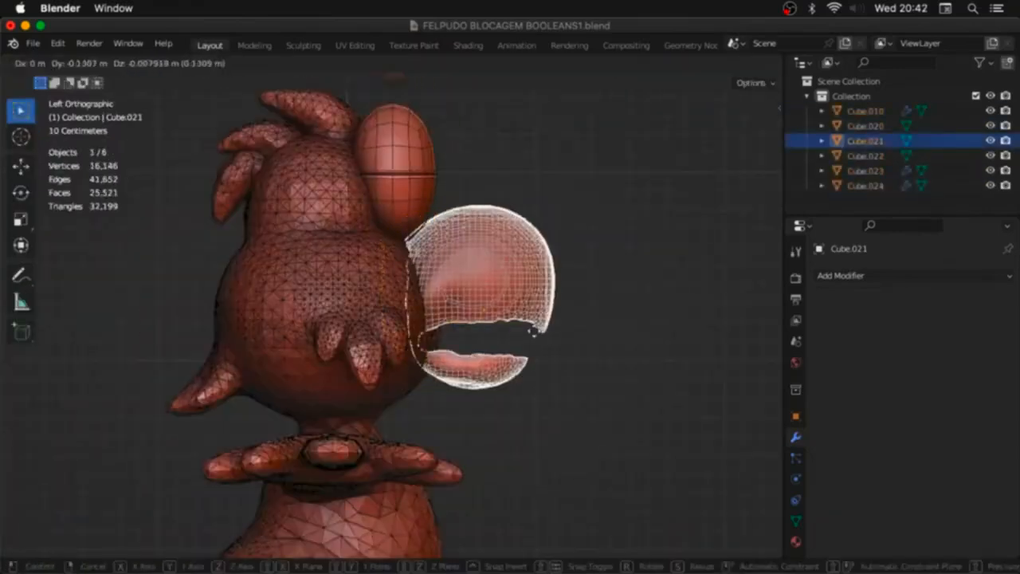
pyautogui.click(538, 330)
pyautogui.hotkey('ctrl', 'Tab')
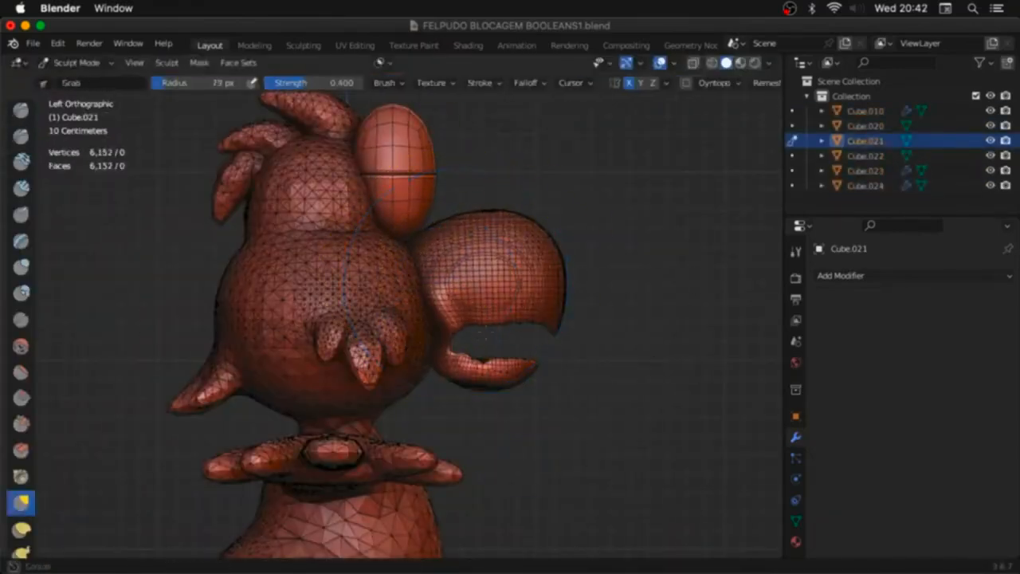
# Step: Isolate the beak for another pass with the Draw brush, and return to the version with separate beak halves
pyautogui.moveTo(438, 339); pyautogui.dragTo(446, 287, button='middle')
pyautogui.press('KP_Divide')
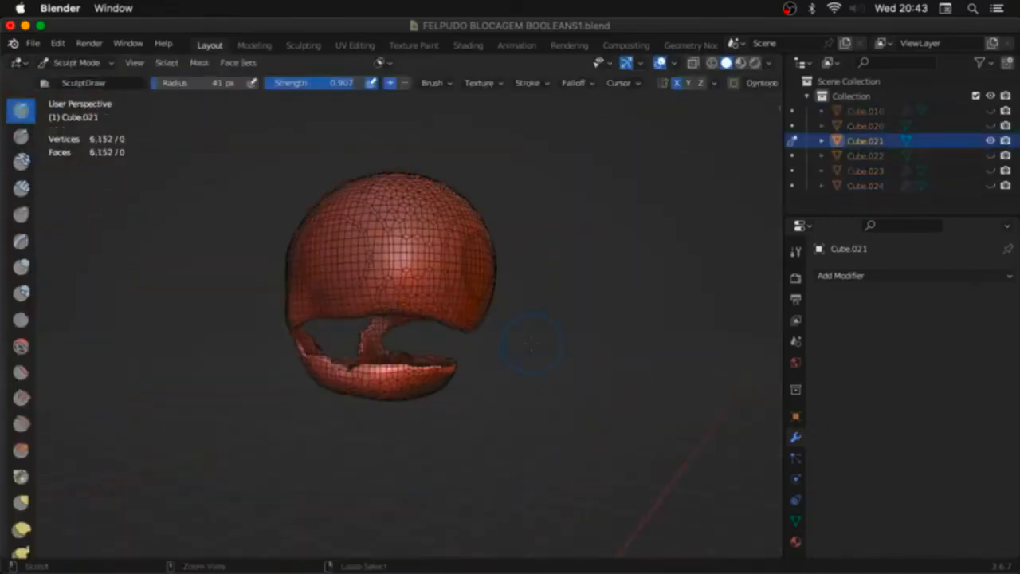
pyautogui.press('super+q')
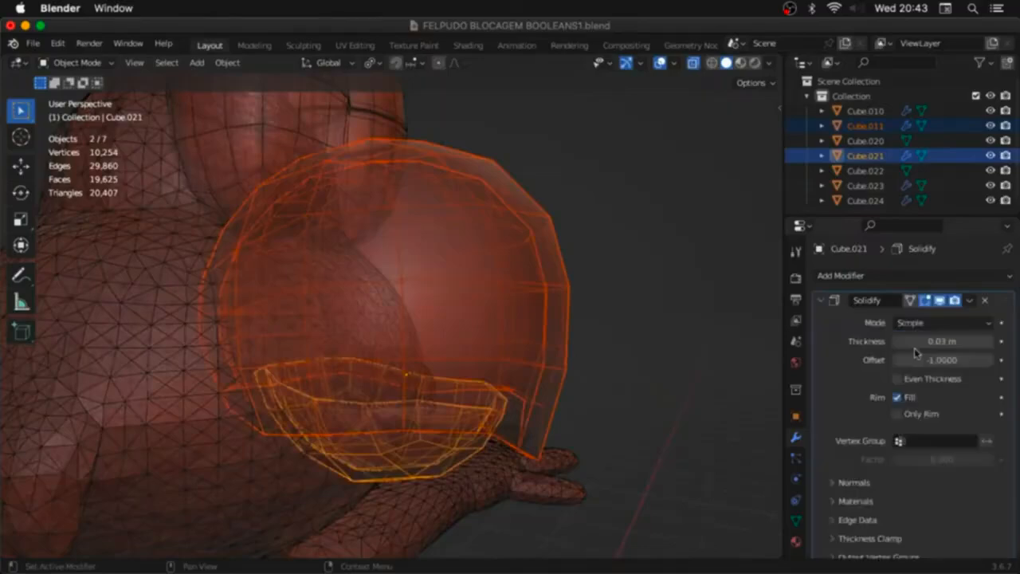
# Step: Isolate the upper and lower beak halves, convert them to plain meshes and join them into one object
pyautogui.keyDown('shift'); pyautogui.click(515, 358); pyautogui.keyUp('shift')
pyautogui.press('KP_Divide')
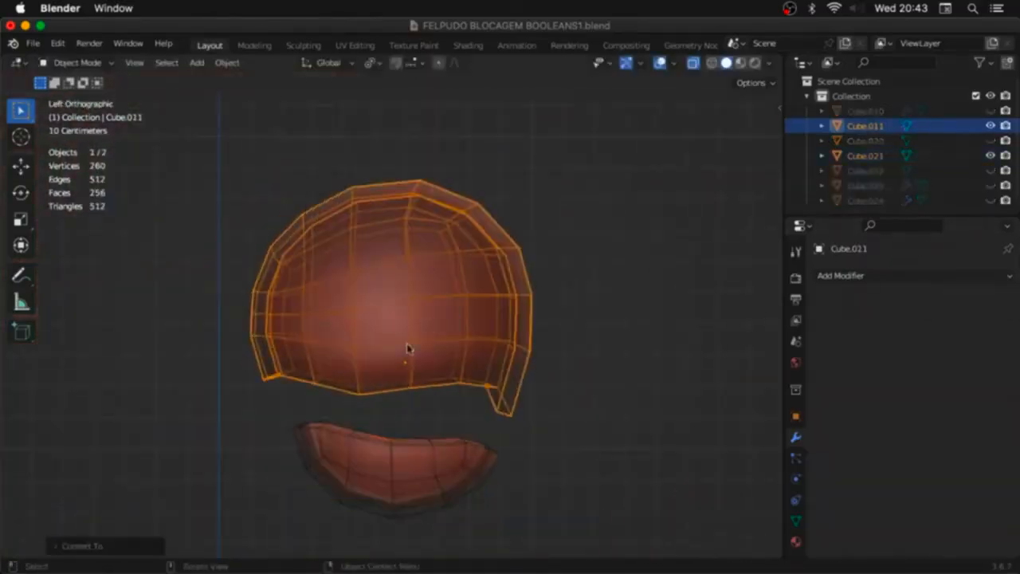
pyautogui.keyDown('shift'); pyautogui.click(403, 444); pyautogui.keyUp('shift')
pyautogui.hotkey('ctrl', 'j')
# Step: Select the rear faces of both beak halves in Edit Mode and bridge them into connecting mouth corners
pyautogui.press('Tab')
pyautogui.press('ctrl+KP_Add')
pyautogui.press('ctrl+KP_Add')
pyautogui.press('3')
pyautogui.press('x')
pyautogui.press('Escape')
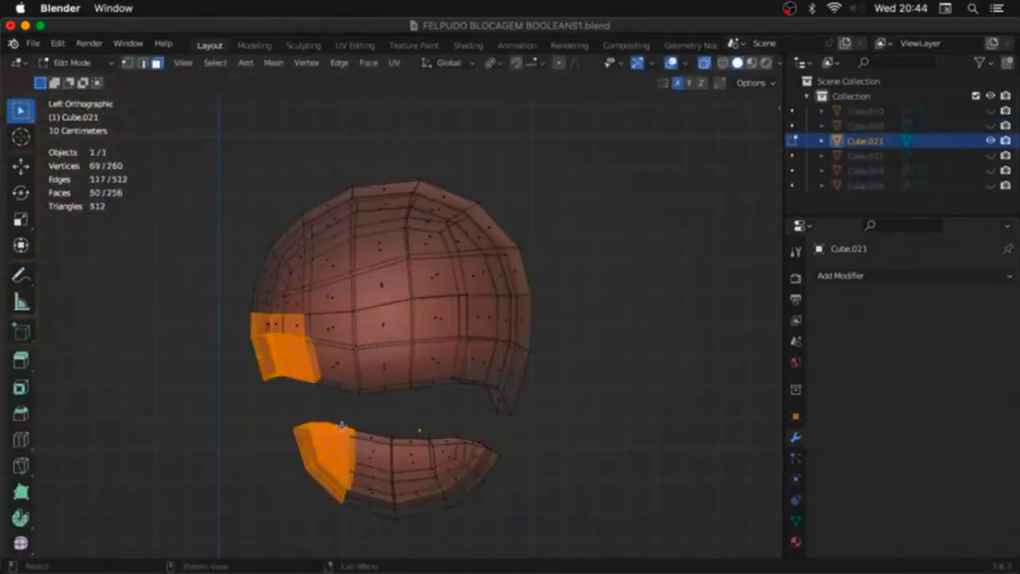
pyautogui.hotkey('ctrl', 'e')
pyautogui.press('1')
# Step: Delete one side of the beak in back view and add a Mirror modifier on the X axis
pyautogui.press('ctrl+KP_1')
pyautogui.hotkey('alt', 'z')
pyautogui.moveTo(215, 152); pyautogui.dragTo(378, 558)
pyautogui.press('x')
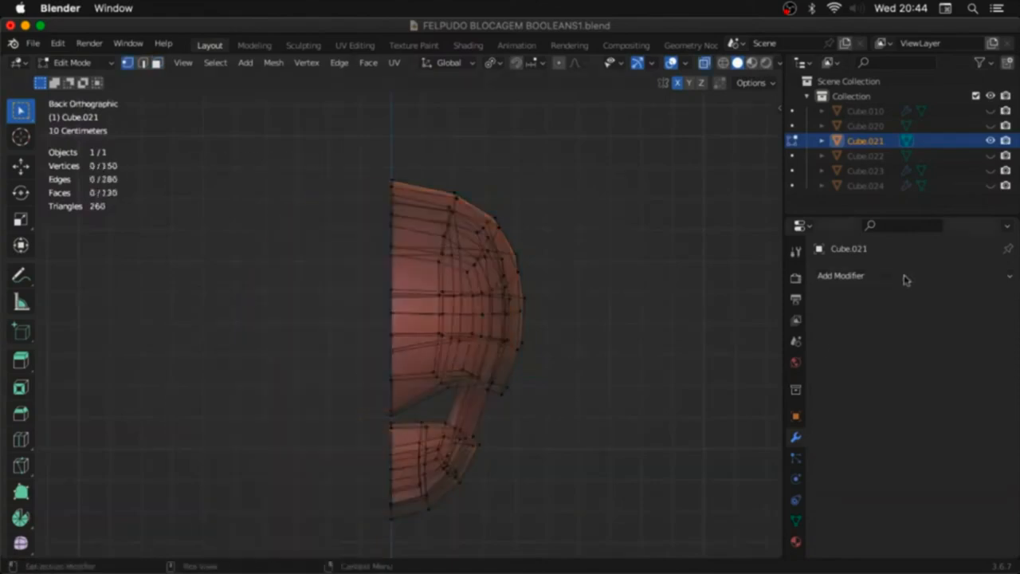
pyautogui.click(905, 278)
pyautogui.moveTo(510, 358); pyautogui.dragTo(272, 361, button='middle')
pyautogui.hotkey('ctrl', 'Tab')
pyautogui.moveTo(459, 353)
pyautogui.mouseDown(button='middle')
pyautogui.moveTo(433, 341)
pyautogui.moveTo(455, 337)
pyautogui.mouseUp(button='middle')
pyautogui.press('Tab')
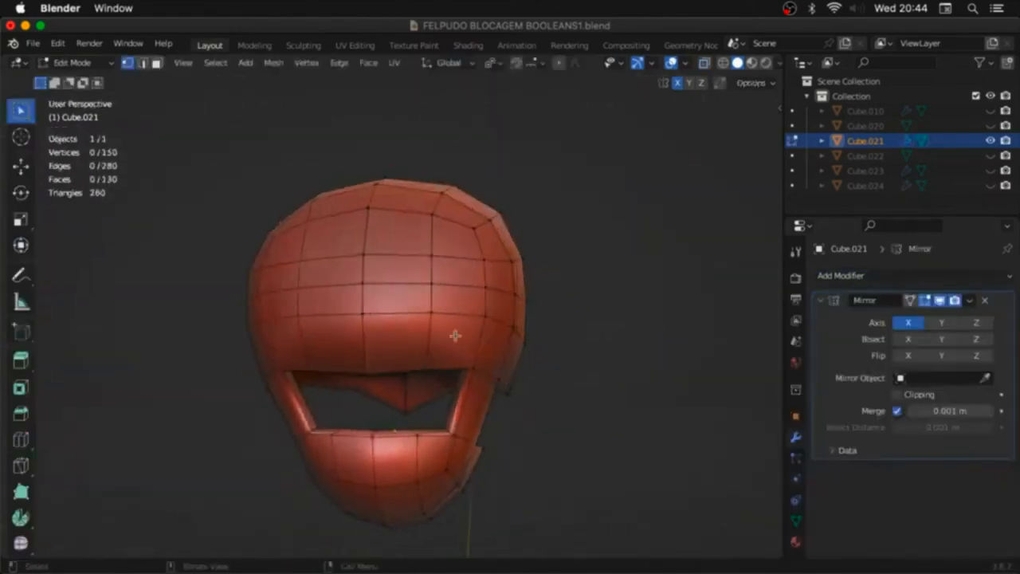
# Step: Leave Edit Mode, bring the rest of the bird back into view and switch the beak to Sculpt Mode
pyautogui.press('ctrl+KP_3')
pyautogui.hotkey('alt', 'z')
pyautogui.press('3')
pyautogui.press('Tab')
pyautogui.hotkey('alt', 'z')
pyautogui.hotkey('ctrl', 'Tab')
pyautogui.moveTo(542, 295); pyautogui.dragTo(479, 305, button='middle')
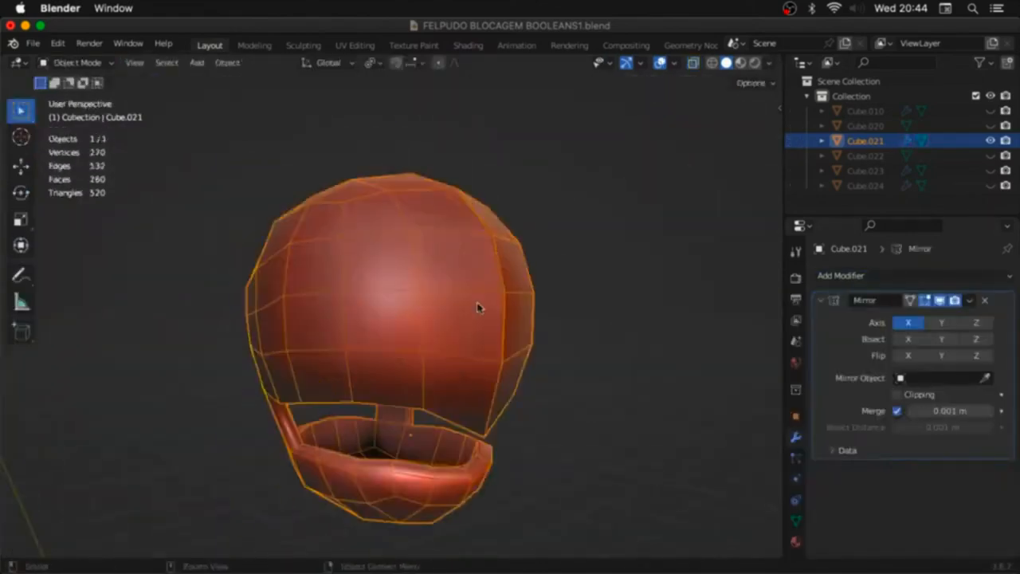
pyautogui.hotkey('alt', 'h')
pyautogui.click(480, 306)
pyautogui.press('ctrl+KP_3')
pyautogui.hotkey('ctrl', 'Tab')
pyautogui.moveTo(383, 398); pyautogui.dragTo(318, 386, button='middle')
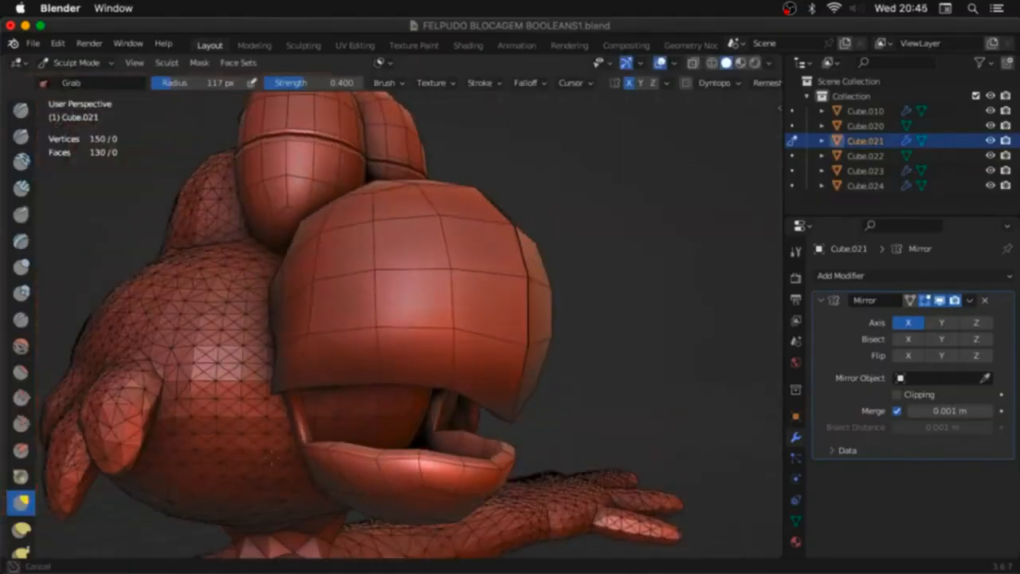
# Step: Set the Mirror merge distance to 0.076 m, apply the modifier and remesh the beak
pyautogui.click(969, 300)
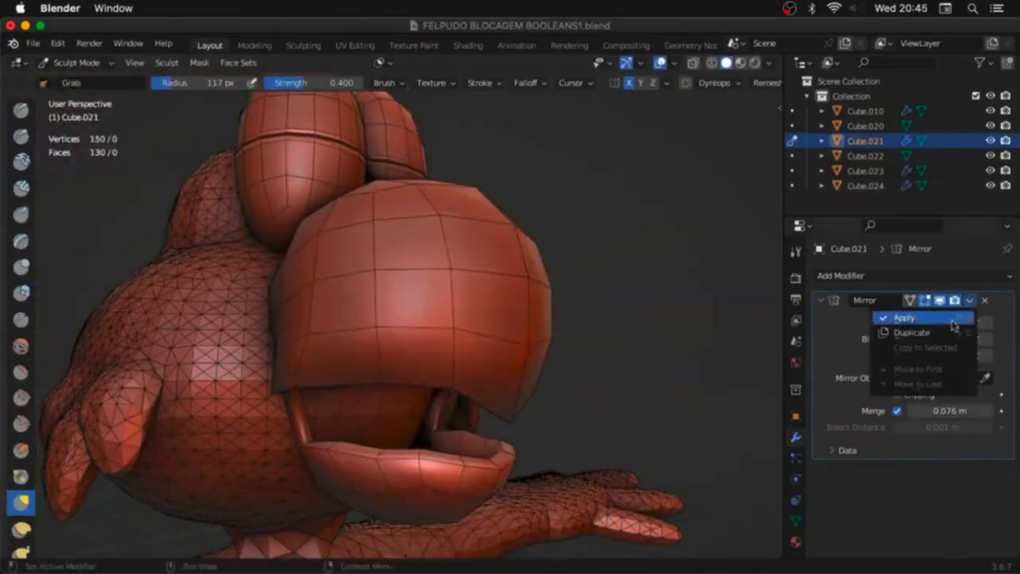
pyautogui.click(904, 320)
pyautogui.moveTo(478, 358); pyautogui.dragTo(335, 390, button='middle')
pyautogui.press('g')
pyautogui.hotkey('alt', 'z')
pyautogui.moveTo(317, 428); pyautogui.dragTo(285, 350, button='middle')
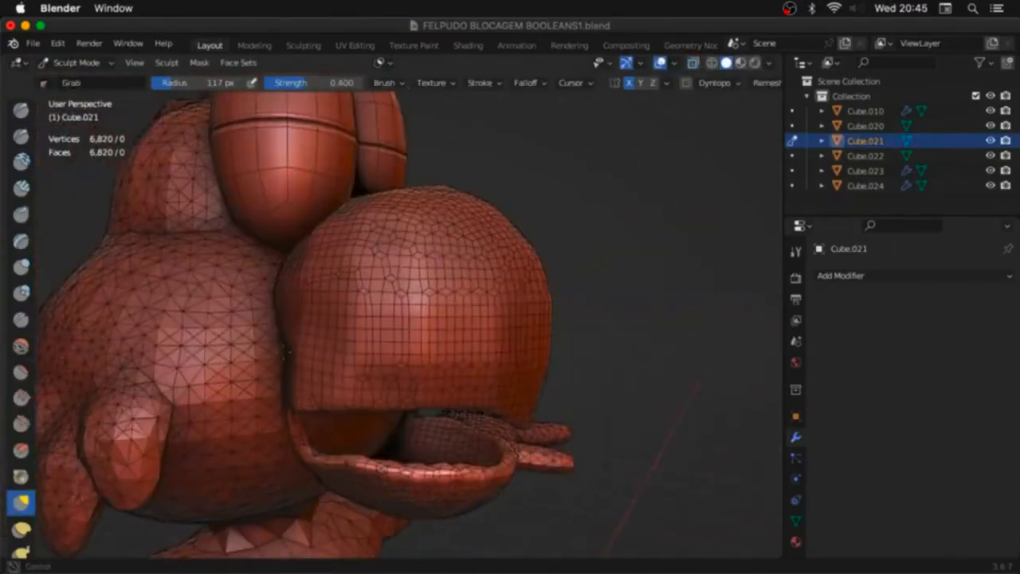
# Step: Shape the beak around its mouth opening with the Draw brush, and switch sculpting to the body
pyautogui.moveTo(374, 447); pyautogui.dragTo(425, 437, button='middle')
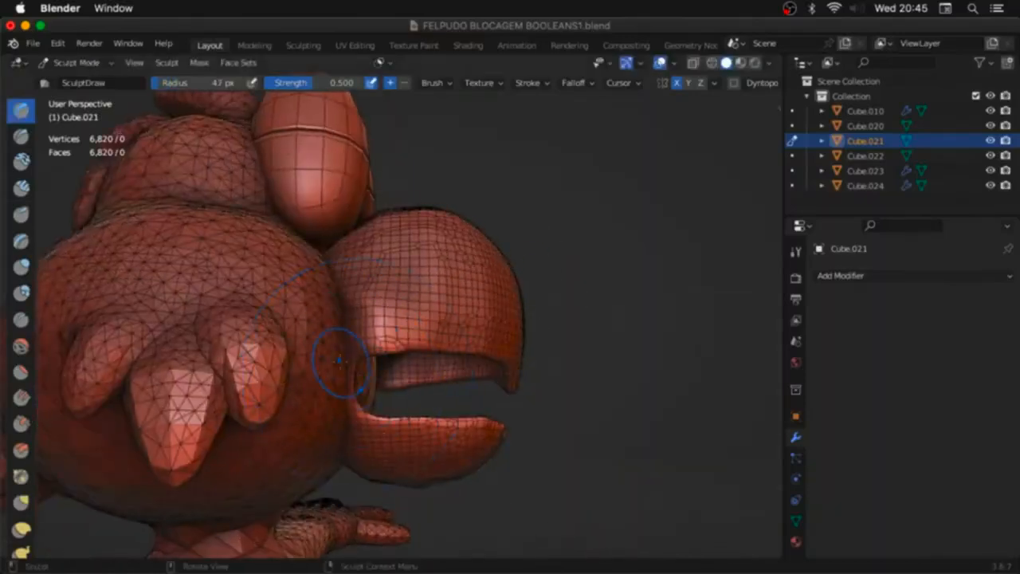
pyautogui.keyDown('alt'); pyautogui.moveTo(323, 239); pyautogui.dragTo(333, 259, button='middle'); pyautogui.keyUp('alt')
pyautogui.hotkey('ctrl', 'Tab')
pyautogui.click(327, 351)
pyautogui.hotkey('ctrl', 'Tab')
pyautogui.click(433, 448)
pyautogui.moveTo(446, 423); pyautogui.dragTo(327, 383, button='middle')
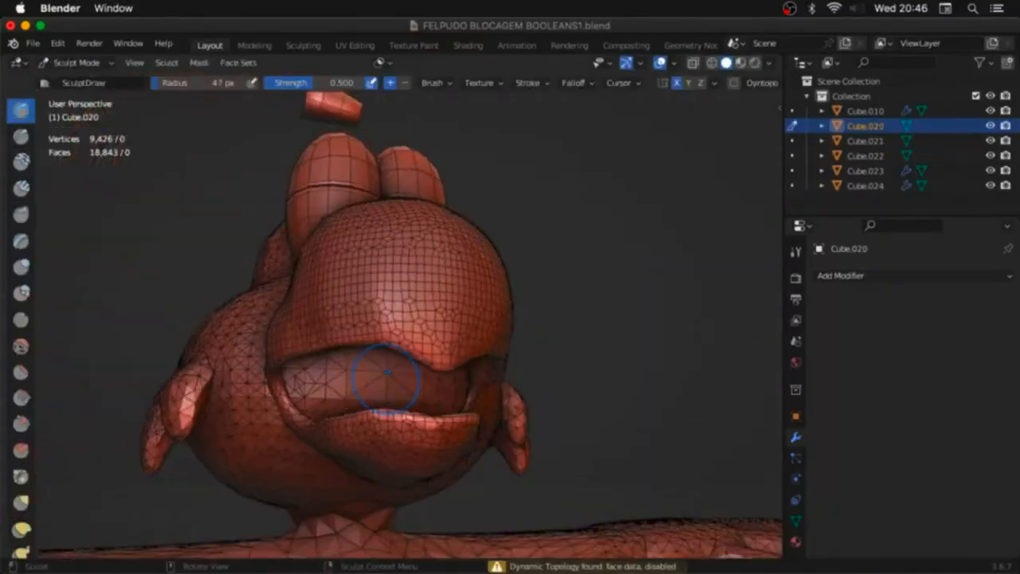
# Step: Enable Dyntopo on the body and sculpt the surface behind the mouth opening with the Draw brush
pyautogui.click(734, 84)
pyautogui.click(734, 110)
pyautogui.press('KP_1')
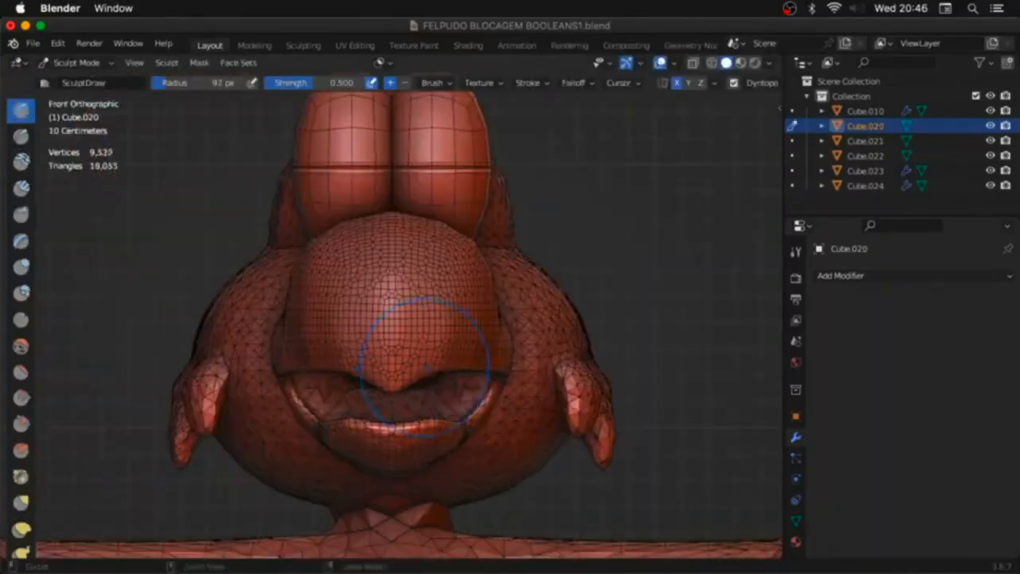
pyautogui.moveTo(426, 364); pyautogui.dragTo(502, 368, button='middle')
# Step: Switch sculpting back to the beak and thicken the mouth rim and lower beak with the Draw brush
pyautogui.hotkey('ctrl', 'Tab')
pyautogui.click(404, 355)
pyautogui.hotkey('ctrl', 'Tab')
pyautogui.moveTo(383, 306)
pyautogui.mouseDown(button='middle')
pyautogui.moveTo(325, 302)
pyautogui.moveTo(416, 292)
pyautogui.mouseUp(button='middle')
pyautogui.press('x')
pyautogui.moveTo(381, 391); pyautogui.dragTo(319, 375, button='middle')
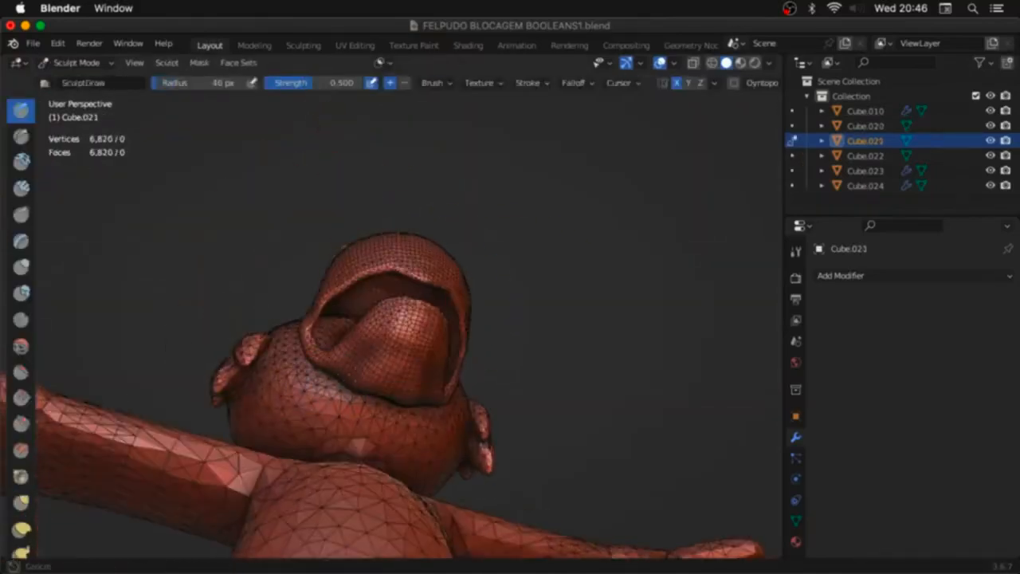
# Step: Remesh the beak, reshape its lower half with the Grab brush in side view and save the file
pyautogui.hotkey('ctrl', 'r')
pyautogui.moveTo(319, 319)
pyautogui.mouseDown(button='middle')
pyautogui.moveTo(399, 339)
pyautogui.moveTo(299, 343)
pyautogui.moveTo(283, 363)
pyautogui.mouseUp(button='middle')
pyautogui.press('g')
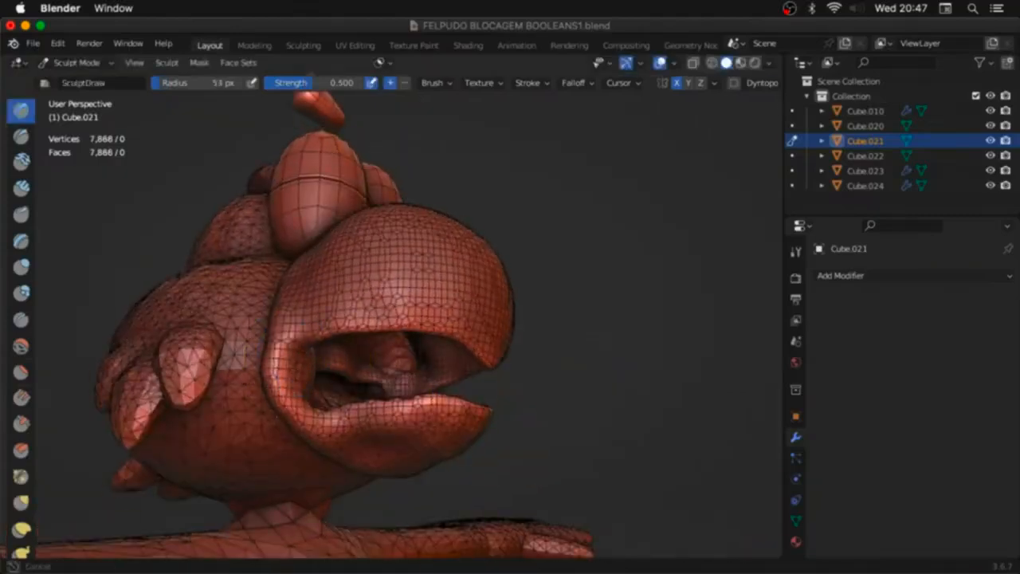
pyautogui.press('ctrl+KP_3')
pyautogui.press('g')
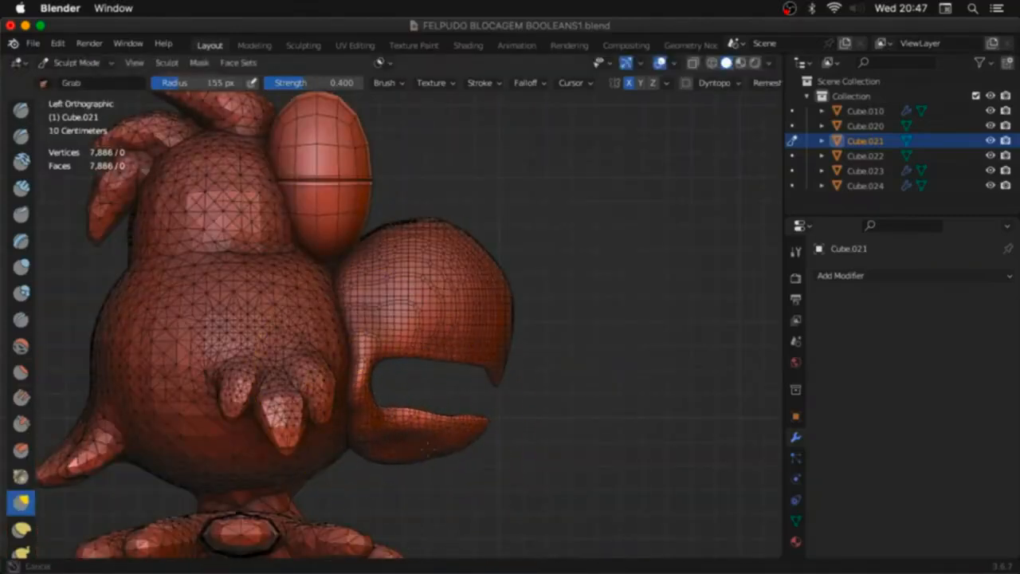
pyautogui.moveTo(494, 430); pyautogui.dragTo(491, 391)
pyautogui.moveTo(343, 394); pyautogui.dragTo(447, 382, button='middle')
pyautogui.hotkey('ctrl', 's')
# Step: Open FelpudoBlocagem_14.blend to examine the coloured bird's beak, and return to FELPUDO BLOCAGEM BOOLEANS1.blend
pyautogui.click(32, 44)
pyautogui.moveTo(80, 90)
pyautogui.click(252, 136)
pyautogui.hotkey('alt', 'z')
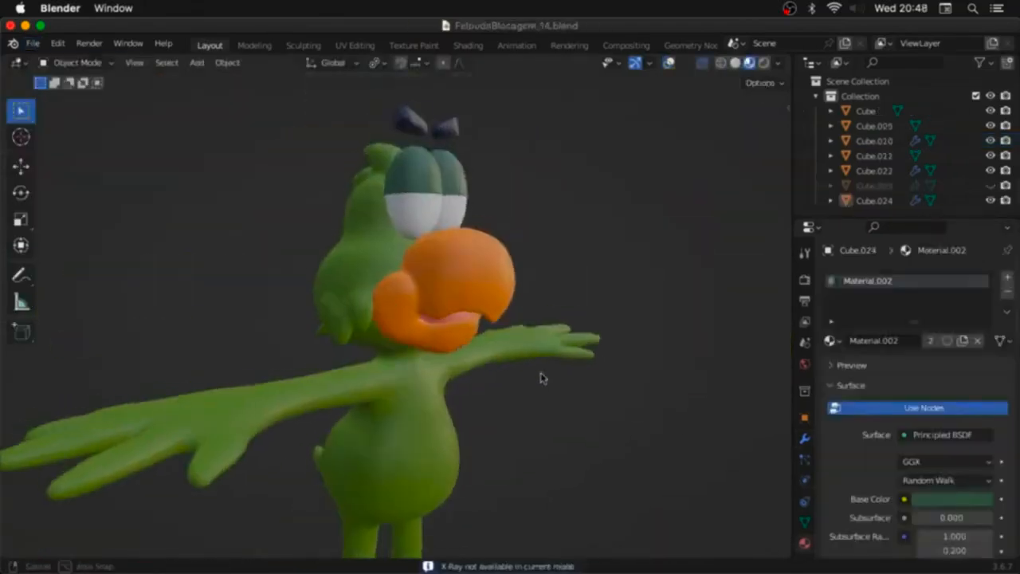
pyautogui.hotkey('shift', 'alt', 'z')
pyautogui.scroll(3, 548, 318)
pyautogui.moveTo(550, 298)
pyautogui.mouseDown(button='middle')
pyautogui.moveTo(510, 285)
pyautogui.moveTo(557, 291)
pyautogui.mouseUp(button='middle')
pyautogui.click(33, 46)
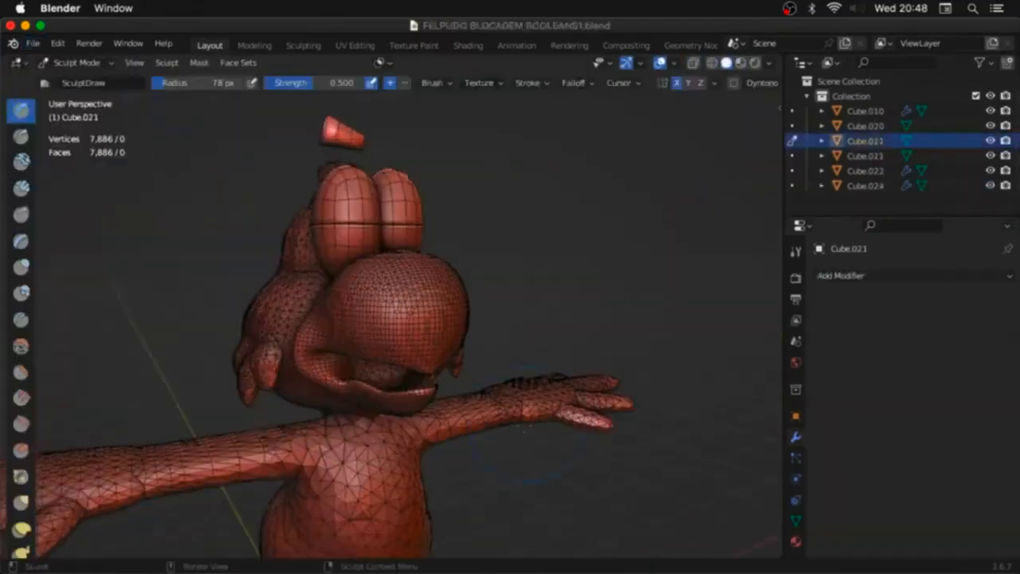
# Step: Switch sculpting to the body and remesh it at a finer voxel size
pyautogui.click(513, 417)
pyautogui.press('Tab')
pyautogui.hotkey('ctrl', 'Tab')
pyautogui.click(520, 483)
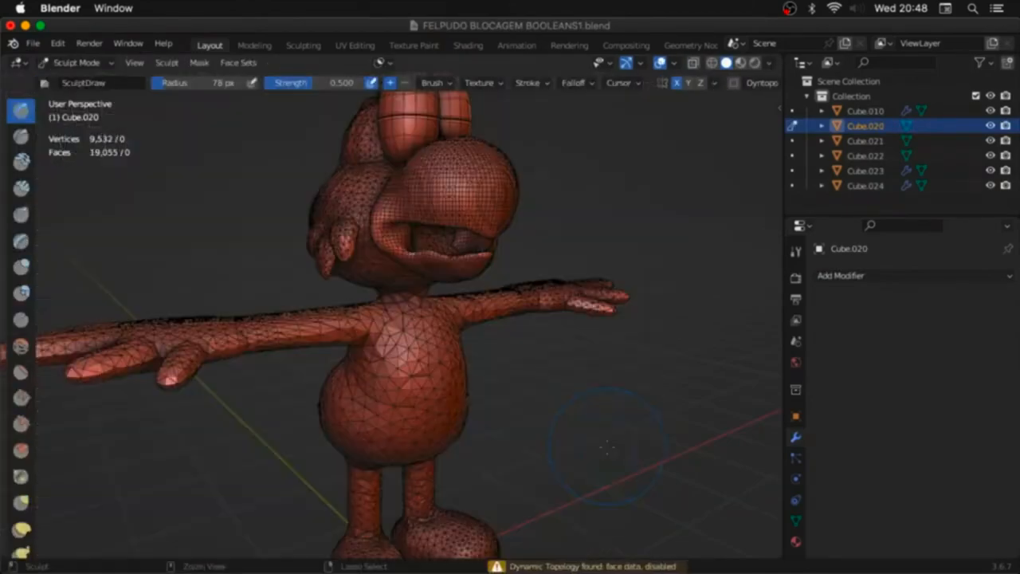
pyautogui.moveTo(520, 484)
pyautogui.mouseDown(button='middle')
pyautogui.moveTo(446, 470)
pyautogui.moveTo(573, 463)
pyautogui.moveTo(437, 473)
pyautogui.moveTo(542, 490)
pyautogui.moveTo(383, 534)
pyautogui.moveTo(490, 391)
pyautogui.mouseUp(button='middle')
pyautogui.scroll(5, 490, 395)
pyautogui.press('g')
pyautogui.press('f')
pyautogui.press('r')
pyautogui.click(455, 289)
pyautogui.hotkey('ctrl', 'r')
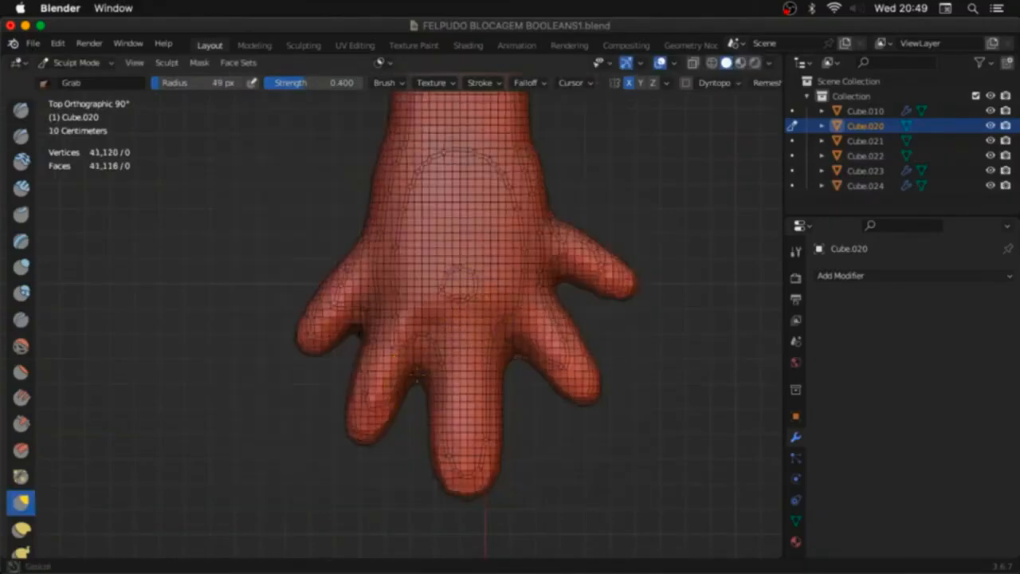
# Step: Reshape the hand's fingers with the Grab brush in top view
pyautogui.click(617, 265)
pyautogui.moveTo(563, 242); pyautogui.dragTo(577, 228)
pyautogui.scroll(-3, 473, 334)
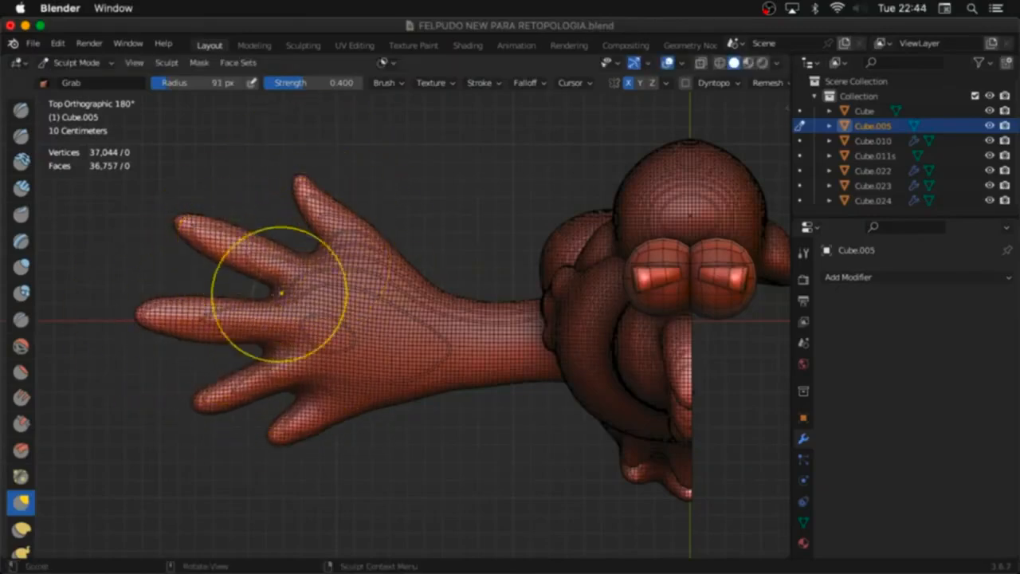
pyautogui.moveTo(185, 335)
pyautogui.mouseDown(button='middle')
pyautogui.moveTo(239, 263)
pyautogui.moveTo(236, 495)
pyautogui.mouseUp(button='middle')
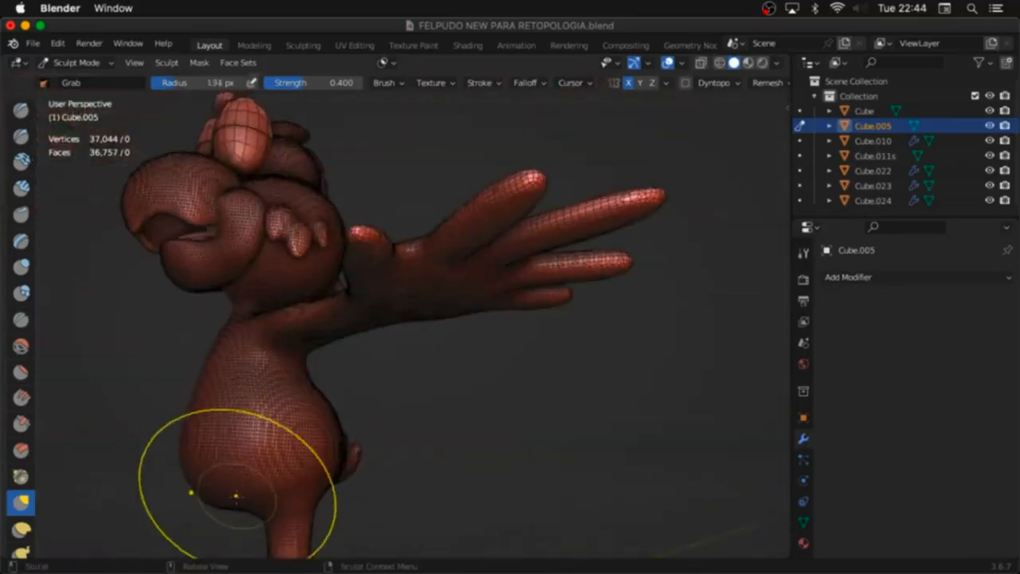
pyautogui.moveTo(240, 319); pyautogui.dragTo(263, 262, button='middle')
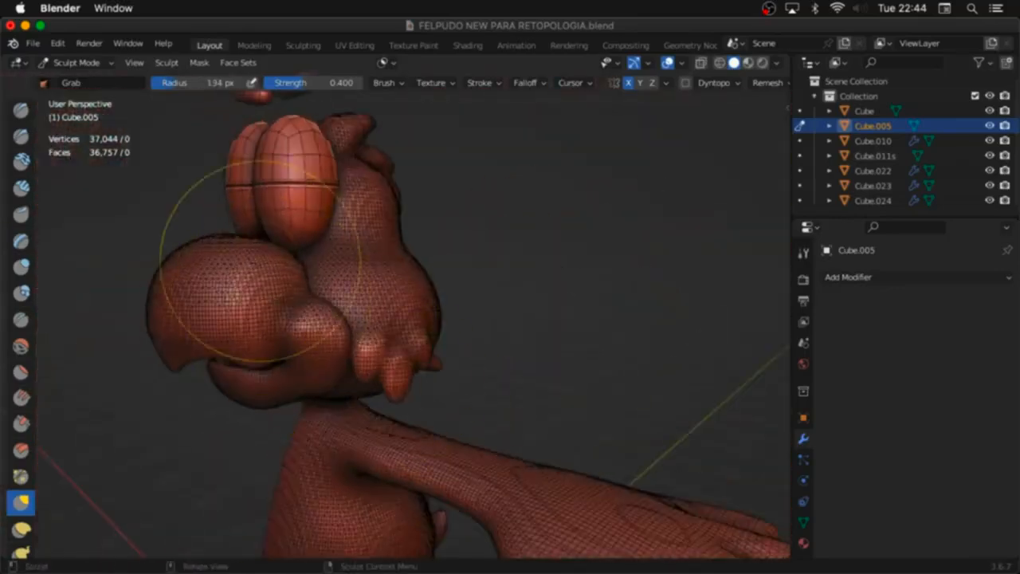
pyautogui.moveTo(499, 298)
pyautogui.mouseDown(button='middle')
pyautogui.moveTo(399, 287)
pyautogui.moveTo(557, 262)
pyautogui.moveTo(383, 314)
pyautogui.moveTo(490, 206)
pyautogui.moveTo(356, 223)
pyautogui.moveTo(415, 239)
pyautogui.moveTo(438, 271)
pyautogui.moveTo(399, 306)
pyautogui.moveTo(399, 255)
pyautogui.mouseUp(button='middle')
pyautogui.press('x')
pyautogui.press('Tab')
pyautogui.hotkey('alt', 'z')
pyautogui.moveTo(406, 215); pyautogui.dragTo(111, 159)
pyautogui.press('Tab')
# Step: Build up a raised rim where the leg meets the body using the Draw brush at strength 1.000
pyautogui.moveTo(478, 318)
pyautogui.mouseDown(button='middle')
pyautogui.moveTo(512, 337)
pyautogui.moveTo(376, 314)
pyautogui.moveTo(462, 306)
pyautogui.moveTo(344, 326)
pyautogui.mouseUp(button='middle')
pyautogui.click(310, 266)
pyautogui.moveTo(310, 267); pyautogui.dragTo(476, 325, button='middle')
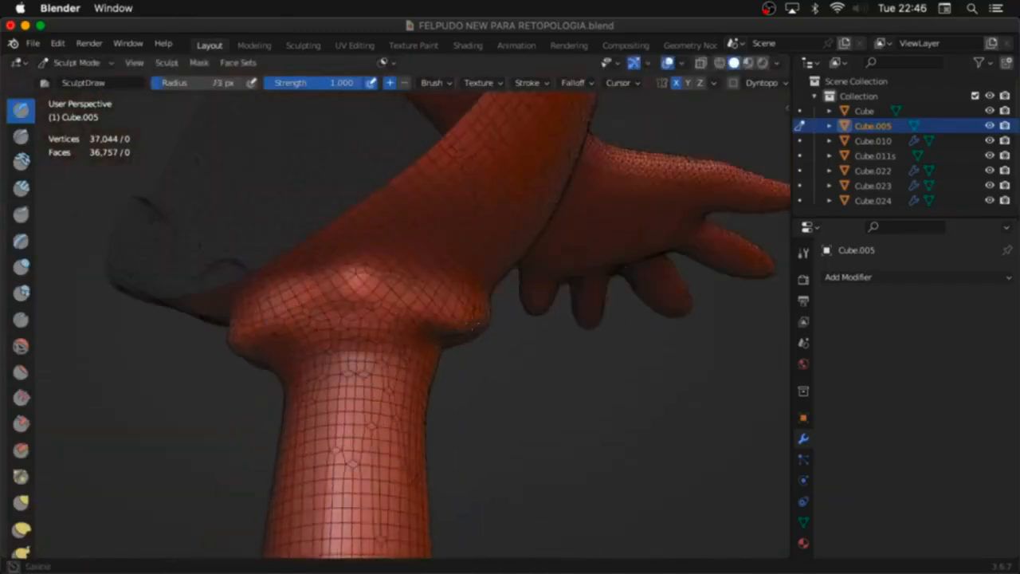
# Step: Sharpen the rim around the top of the leg with the Pinch/Magnify brush at strength 1.000
pyautogui.click(20, 476)
pyautogui.moveTo(267, 342)
pyautogui.mouseDown(button='middle')
pyautogui.moveTo(387, 310)
pyautogui.moveTo(385, 239)
pyautogui.mouseUp(button='middle')
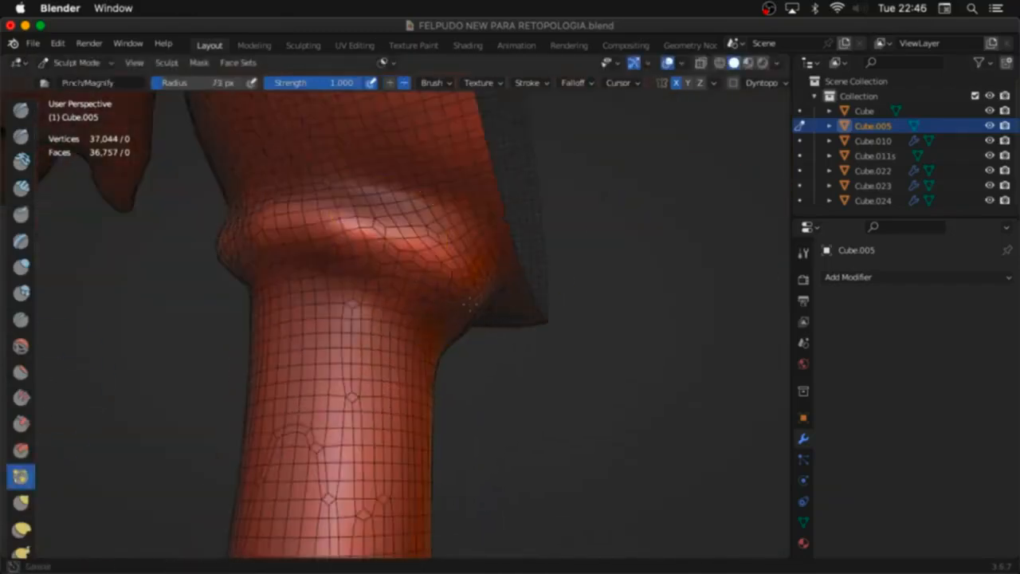
pyautogui.moveTo(469, 303); pyautogui.dragTo(570, 279, button='middle')
pyautogui.moveTo(433, 255)
pyautogui.mouseDown(button='middle')
pyautogui.moveTo(528, 257)
pyautogui.moveTo(474, 358)
pyautogui.moveTo(433, 348)
pyautogui.moveTo(389, 289)
pyautogui.moveTo(441, 223)
pyautogui.moveTo(442, 237)
pyautogui.mouseUp(button='middle')
pyautogui.press('f')
pyautogui.click(494, 225)
pyautogui.moveTo(305, 256)
pyautogui.mouseDown(button='middle')
pyautogui.moveTo(523, 284)
pyautogui.moveTo(503, 286)
pyautogui.mouseUp(button='middle')
# Step: Adjust the outline of the leg's rim with the Grab brush
pyautogui.press('g')
pyautogui.moveTo(492, 217); pyautogui.dragTo(376, 287, button='middle')
pyautogui.moveTo(594, 281); pyautogui.dragTo(518, 303, button='middle')
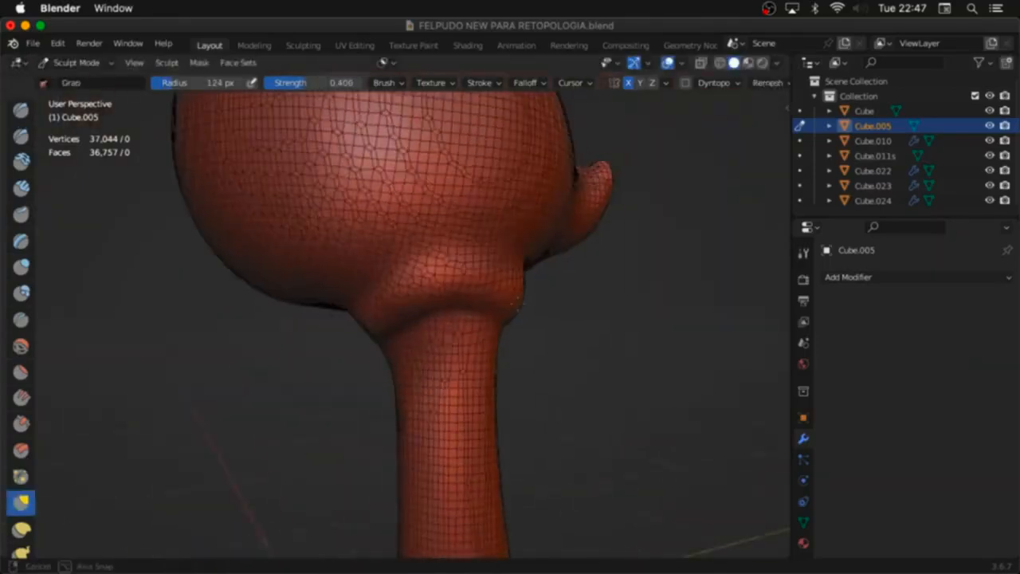
pyautogui.moveTo(440, 315); pyautogui.dragTo(550, 311, button='middle')
# Step: Add more volume around the leg's upper rim with the Draw brush
pyautogui.press('x')
pyautogui.moveTo(342, 324)
pyautogui.mouseDown(button='middle')
pyautogui.moveTo(495, 319)
pyautogui.moveTo(359, 311)
pyautogui.mouseUp(button='middle')
pyautogui.scroll(-3, 481, 296)
pyautogui.scroll(4, 480, 296)
pyautogui.moveTo(422, 307)
pyautogui.mouseDown(button='middle')
pyautogui.moveTo(482, 305)
pyautogui.moveTo(454, 307)
pyautogui.mouseUp(button='middle')
# Step: Pinch the crease around the leg's rim and even out the leg's shape with the Grab brush
pyautogui.press('p')
pyautogui.moveTo(292, 273); pyautogui.dragTo(494, 256, button='middle')
pyautogui.scroll(-5, 494, 255)
pyautogui.press('KP_1')
pyautogui.scroll(4, 595, 239)
pyautogui.hotkey('ctrl', 'Tab')
pyautogui.press('Escape')
pyautogui.press('g')
pyautogui.moveTo(586, 293)
pyautogui.mouseDown(button='middle')
pyautogui.moveTo(318, 287)
pyautogui.moveTo(446, 297)
pyautogui.mouseUp(button='middle')
# Step: Define the edges around the ankle and foot with a resized Pinch/Magnify brush
pyautogui.click(21, 477)
pyautogui.moveTo(390, 247)
pyautogui.mouseDown(button='middle')
pyautogui.moveTo(438, 282)
pyautogui.moveTo(351, 398)
pyautogui.moveTo(444, 459)
pyautogui.moveTo(444, 435)
pyautogui.moveTo(558, 443)
pyautogui.moveTo(421, 449)
pyautogui.moveTo(621, 450)
pyautogui.moveTo(590, 401)
pyautogui.mouseUp(button='middle')
pyautogui.scroll(-5, 437, 282)
pyautogui.scroll(6, 444, 460)
pyautogui.press('p')
pyautogui.moveTo(510, 442)
pyautogui.mouseDown(button='middle')
pyautogui.moveTo(433, 369)
pyautogui.moveTo(649, 364)
pyautogui.moveTo(306, 313)
pyautogui.moveTo(450, 338)
pyautogui.moveTo(557, 291)
pyautogui.moveTo(466, 347)
pyautogui.moveTo(629, 330)
pyautogui.moveTo(455, 368)
pyautogui.mouseUp(button='middle')
pyautogui.press('f')
pyautogui.click(498, 347)
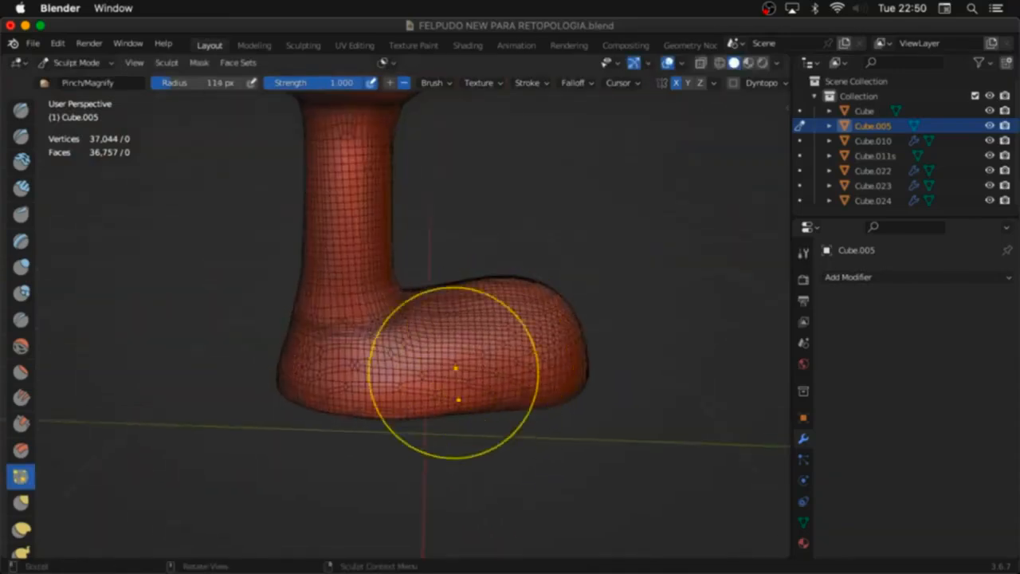
# Step: Touch up the foot with the Draw brush and toggle the overlays to check its surface
pyautogui.moveTo(365, 383)
pyautogui.mouseDown(button='middle')
pyautogui.moveTo(329, 250)
pyautogui.moveTo(239, 399)
pyautogui.moveTo(152, 411)
pyautogui.mouseUp(button='middle')
pyautogui.press('x')
pyautogui.hotkey('alt', 'shift', 'z')
pyautogui.moveTo(310, 410); pyautogui.dragTo(432, 383, button='middle')
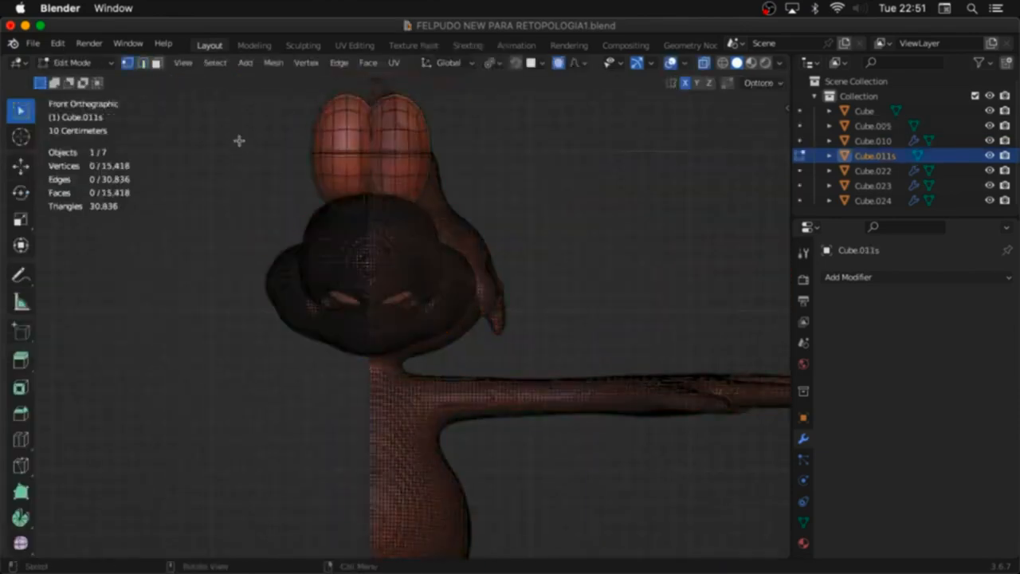
# Step: Delete the beak's vertices on the side of the missing body half in front view
pyautogui.moveTo(239, 140); pyautogui.dragTo(371, 501)
pyautogui.press('x')
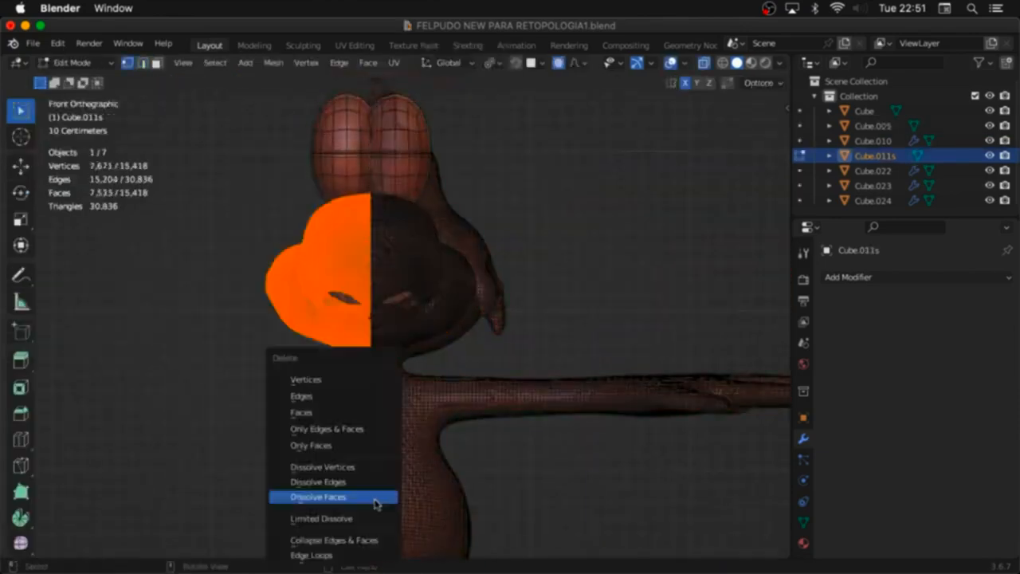
pyautogui.click(368, 379)
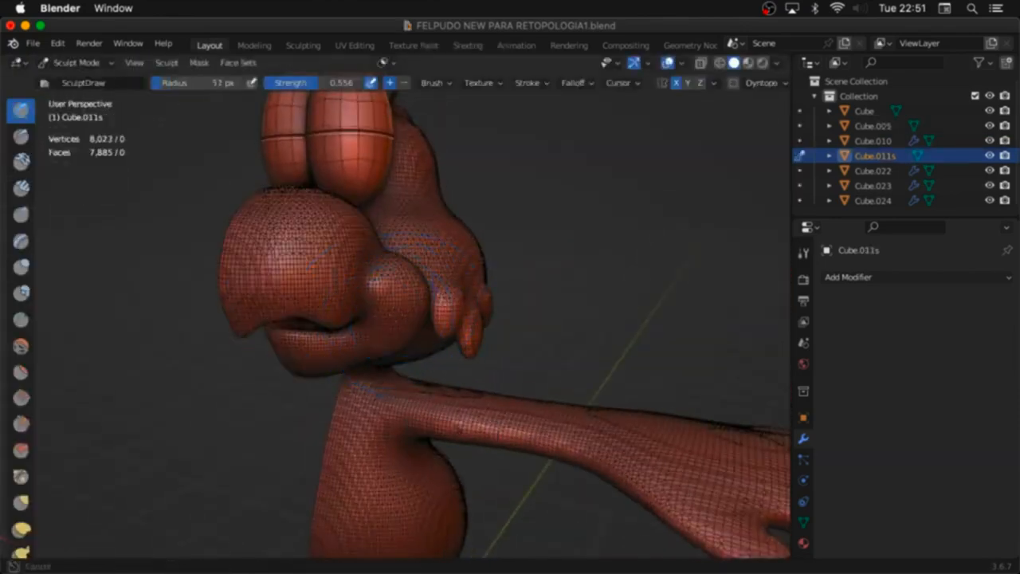
# Step: Smooth and fill out the halved beak's upper surface with an enlarged Draw brush
pyautogui.moveTo(430, 350); pyautogui.dragTo(510, 343, button='middle')
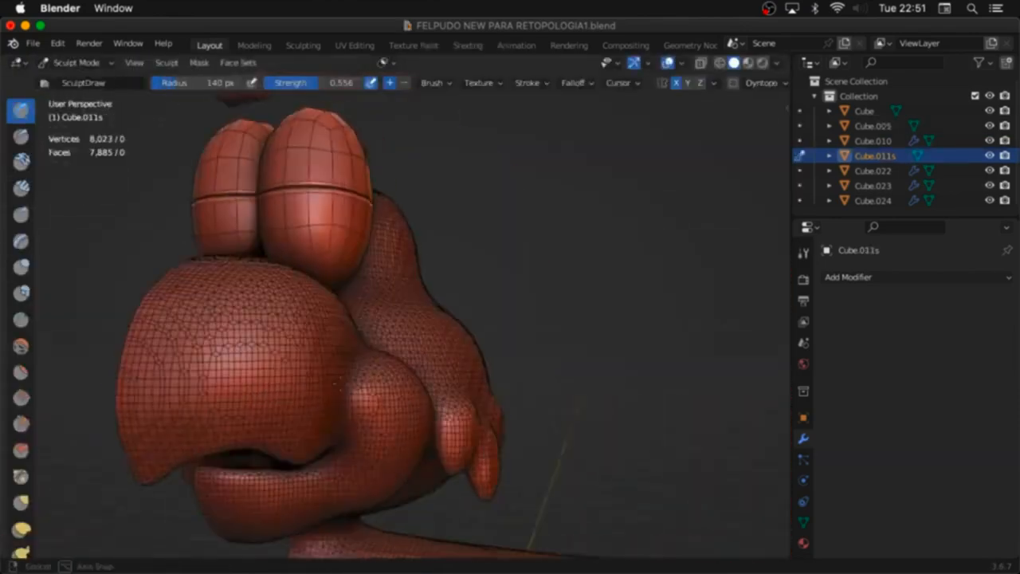
pyautogui.moveTo(159, 434); pyautogui.dragTo(136, 444, button='middle')
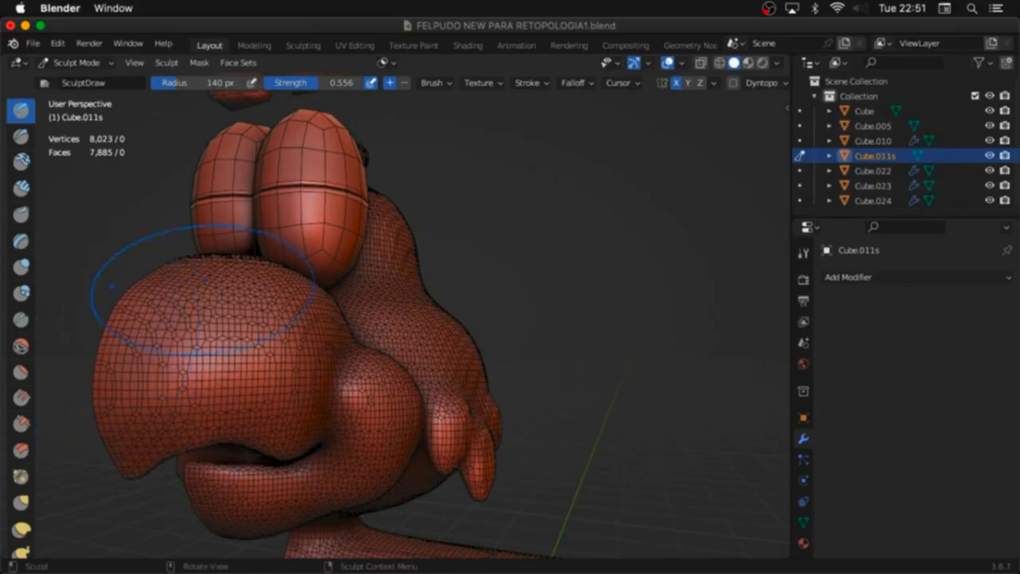
pyautogui.moveTo(205, 287); pyautogui.dragTo(104, 274, button='middle')
# Step: Reshape the beak's profile in right orthographic view with an enlarged Grab brush
pyautogui.press('KP_3')
pyautogui.scroll(4, 510, 263)
pyautogui.press('f')
pyautogui.click(628, 255)
pyautogui.press('g')
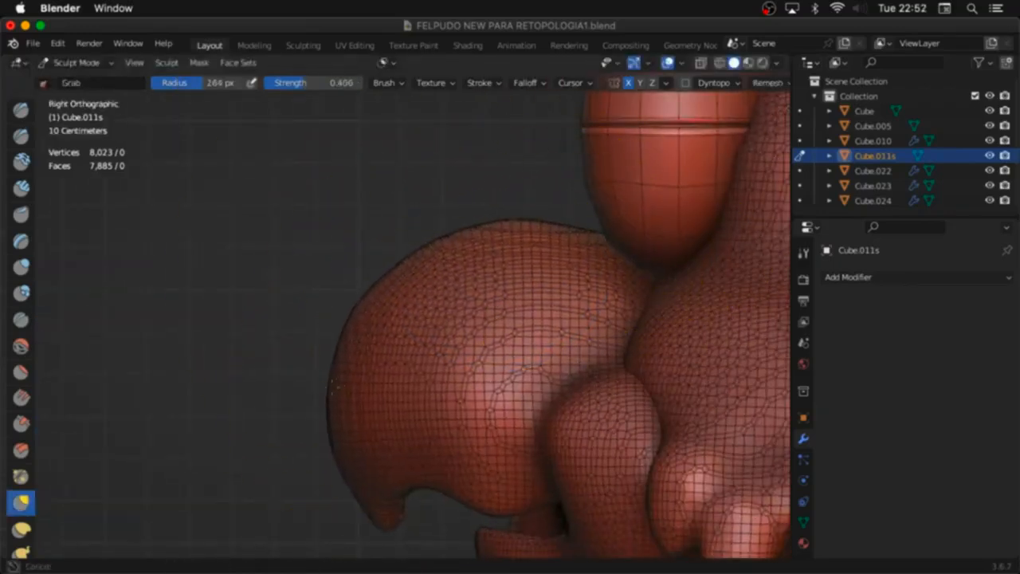
# Step: Adjust the mouth corner and the rounded cheek of the beak with resized Grab and Draw brushes
pyautogui.moveTo(455, 270); pyautogui.dragTo(550, 267, button='middle')
pyautogui.keyDown('shift'); pyautogui.moveTo(444, 454); pyautogui.dragTo(359, 358, button='middle'); pyautogui.keyUp('shift')
pyautogui.scroll(4, 350, 367)
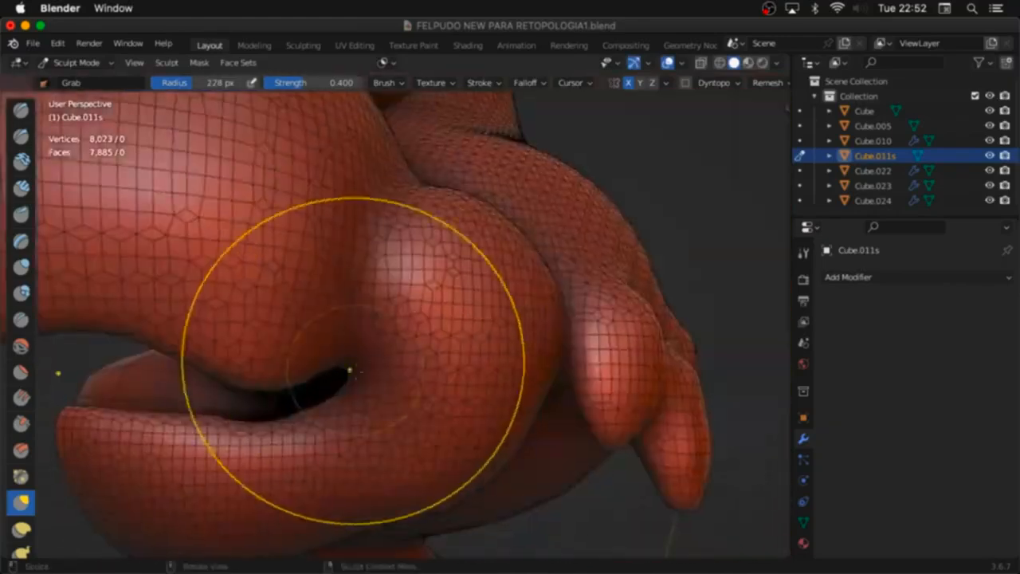
pyautogui.press('f')
pyautogui.click(430, 338)
pyautogui.press('x')
pyautogui.press('g')
pyautogui.keyDown('shift'); pyautogui.moveTo(522, 482); pyautogui.dragTo(539, 433, button='middle'); pyautogui.keyUp('shift')
# Step: Pull the underside of the lower beak slightly upward with a resized Grab brush
pyautogui.press('f')
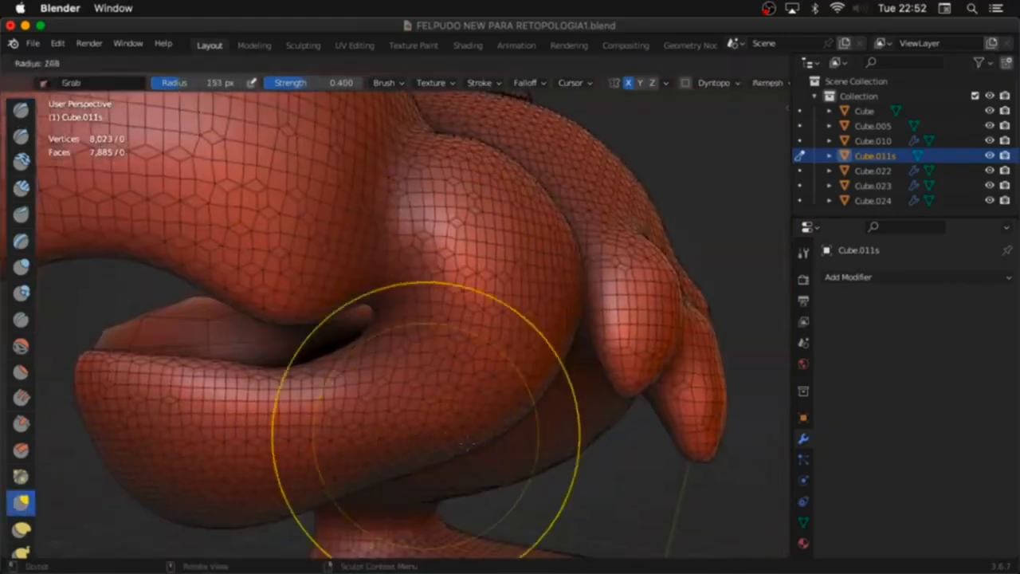
pyautogui.click(580, 433)
pyautogui.scroll(-3, 282, 301)
pyautogui.moveTo(287, 302)
pyautogui.mouseDown(button='middle')
pyautogui.moveTo(386, 312)
pyautogui.moveTo(478, 287)
pyautogui.mouseUp(button='middle')
pyautogui.press('f')
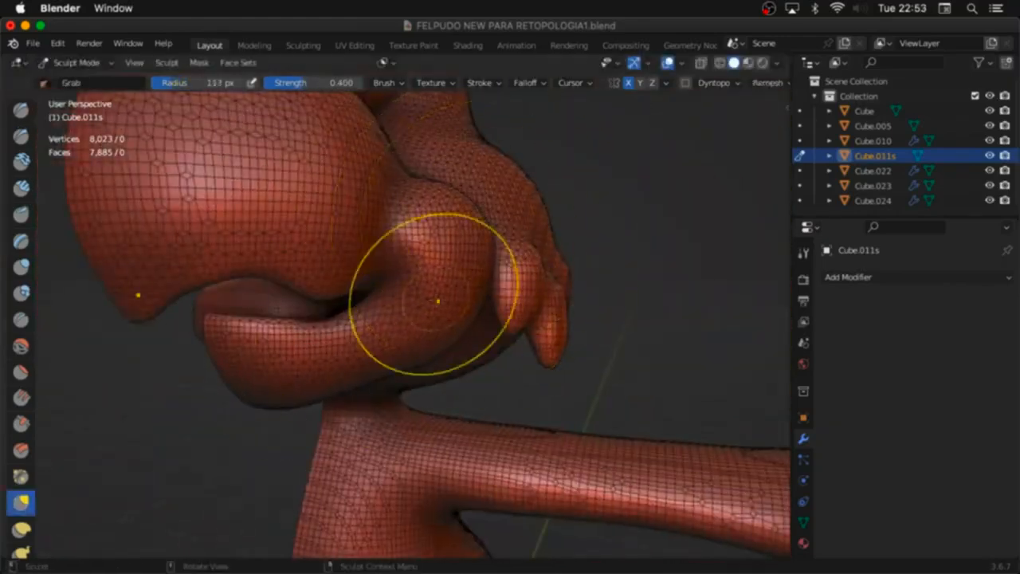
pyautogui.moveTo(285, 396); pyautogui.dragTo(285, 383)
pyautogui.scroll(-4, 437, 287)
# Step: Leave Sculpt Mode for Object Mode and select the body mesh
pyautogui.hotkey('ctrl', 'Tab')
pyautogui.click(897, 277)
pyautogui.click(414, 406)
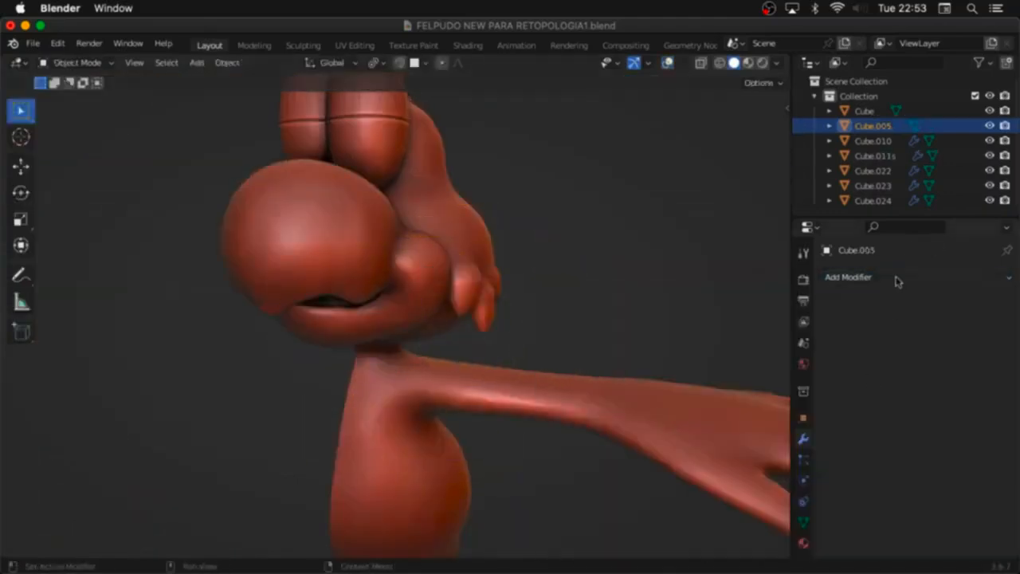
pyautogui.click(898, 279)
pyautogui.click(685, 418)
# Step: Save the file and maximise the 3D viewport with the toolbar hidden
pyautogui.moveTo(382, 286)
pyautogui.mouseDown(button='middle')
pyautogui.moveTo(463, 286)
pyautogui.moveTo(592, 381)
pyautogui.moveTo(474, 351)
pyautogui.mouseUp(button='middle')
pyautogui.hotkey('ctrl', 's')
pyautogui.hotkey('ctrl', 'space')
pyautogui.press('t')
pyautogui.click(40, 25)
pyautogui.moveTo(629, 374)
pyautogui.mouseDown(button='middle')
pyautogui.moveTo(704, 374)
pyautogui.moveTo(635, 381)
pyautogui.mouseUp(button='middle')
# Step: Select the body's forearm and hand vertices on one side in Edit Mode, using the front view with overlays shown
pyautogui.press('KP_1')
pyautogui.hotkey('shift', 'alt', 'z')
pyautogui.press('Tab')
pyautogui.press('Tab')
pyautogui.press('Tab')
pyautogui.moveTo(588, 343); pyautogui.dragTo(832, 235)
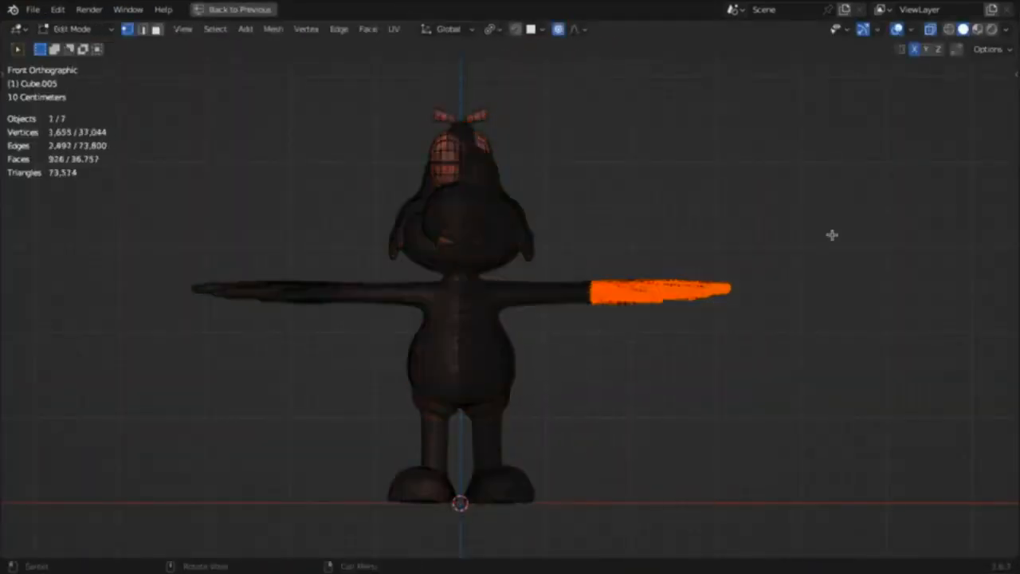
# Step: Try scaling the selected forearm and hand, and undo the scaling
pyautogui.press('s')
pyautogui.click(842, 380)
pyautogui.moveTo(842, 380); pyautogui.dragTo(747, 378, button='middle')
pyautogui.hotkey('shift', 'alt', 'z')
pyautogui.press('s')
pyautogui.rightClick(799, 408)
pyautogui.hotkey('ctrl', 'z')
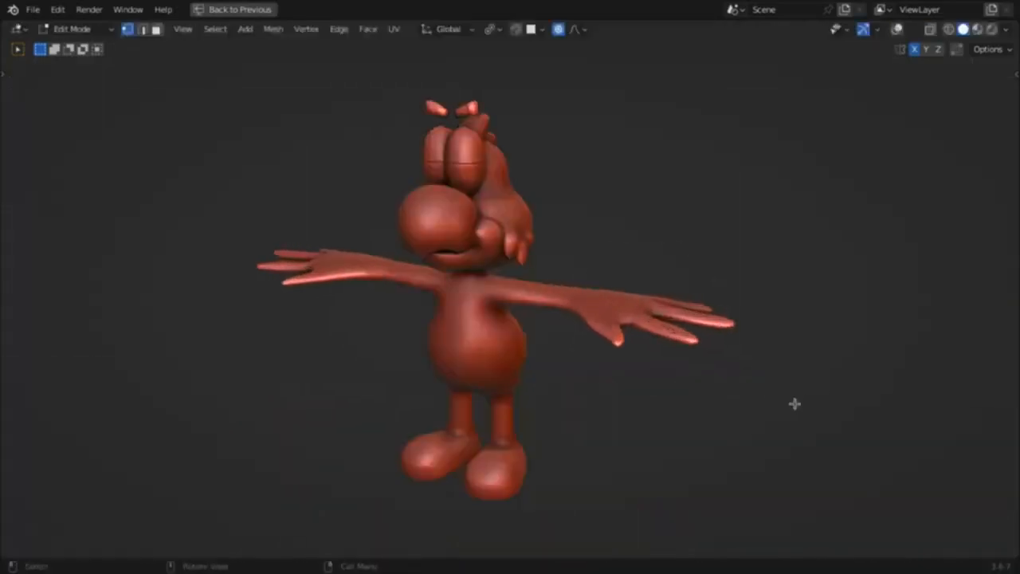
# Step: Scale the selected forearm and hand with mirrored proportional editing
pyautogui.press('s')
pyautogui.click(785, 394)
pyautogui.scroll(3, 786, 393)
pyautogui.press('g')
pyautogui.rightClick(648, 303)
# Step: Return the body to Sculpt Mode and pull the top of the wrist upward with a resized Grab brush
pyautogui.hotkey('ctrl', 'Tab')
pyautogui.moveTo(656, 345); pyautogui.dragTo(761, 279, button='middle')
pyautogui.hotkey('shift', 'alt', 'z')
pyautogui.press('f')
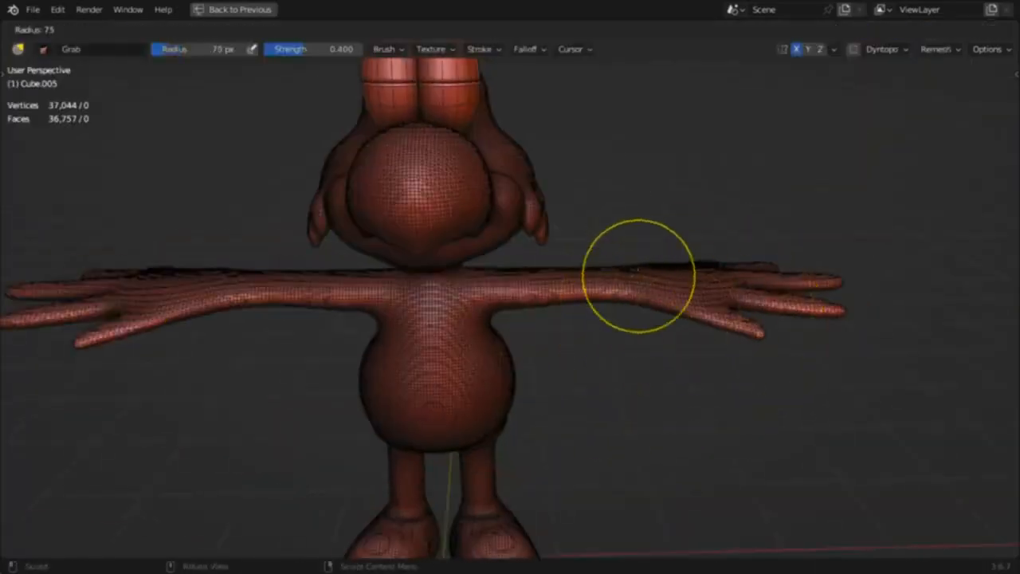
pyautogui.moveTo(655, 266); pyautogui.dragTo(653, 247)
pyautogui.press('KP_1')
pyautogui.scroll(4, 717, 295)
# Step: Refine the arm and hand shape from the front and at an angle with a resized Grab brush
pyautogui.press('g')
pyautogui.press('f')
pyautogui.click(797, 299)
pyautogui.moveTo(754, 305)
pyautogui.mouseDown(button='middle')
pyautogui.moveTo(777, 263)
pyautogui.moveTo(692, 337)
pyautogui.moveTo(725, 231)
pyautogui.mouseUp(button='middle')
pyautogui.press('f')
pyautogui.click(765, 263)
pyautogui.moveTo(766, 263)
pyautogui.mouseDown(button='middle')
pyautogui.moveTo(737, 295)
pyautogui.moveTo(590, 343)
pyautogui.mouseUp(button='middle')
# Step: Touch up the arm and hand with the Draw brush and toggle the overlays to check the surface
pyautogui.press('x')
pyautogui.moveTo(902, 380)
pyautogui.mouseDown(button='middle')
pyautogui.moveTo(672, 86)
pyautogui.moveTo(605, 239)
pyautogui.mouseUp(button='middle')
pyautogui.scroll(-6, 606, 240)
pyautogui.hotkey('shift', 'alt', 'z')
pyautogui.hotkey('shift', 'alt', 'z')
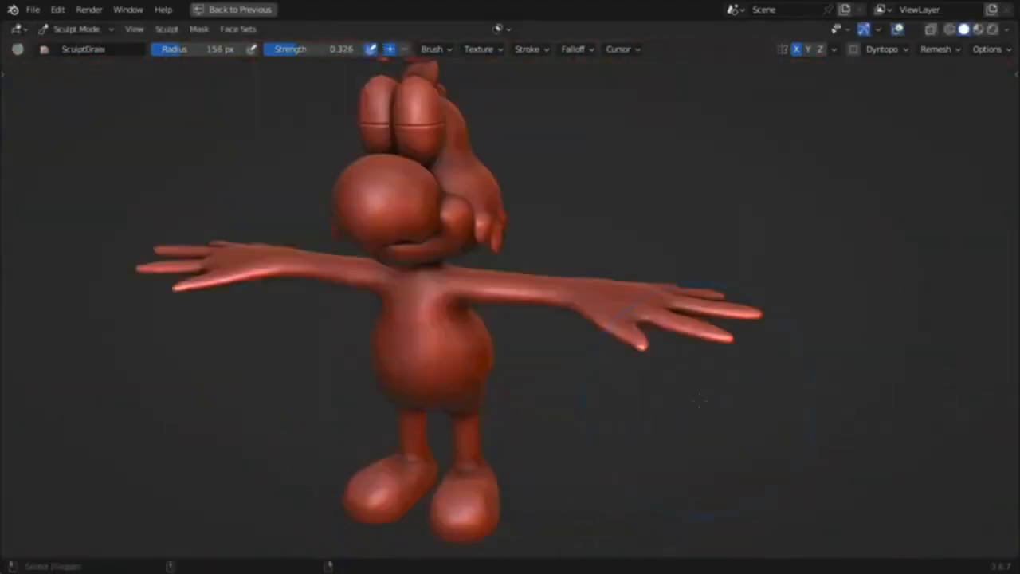
# Step: Switch sculpting to the beak and define the crease around its cheek with a 66 px Pinch/Magnify brush
pyautogui.hotkey('ctrl', 'Tab')
pyautogui.click(512, 311)
pyautogui.hotkey('ctrl', 'Tab')
pyautogui.scroll(4, 513, 312)
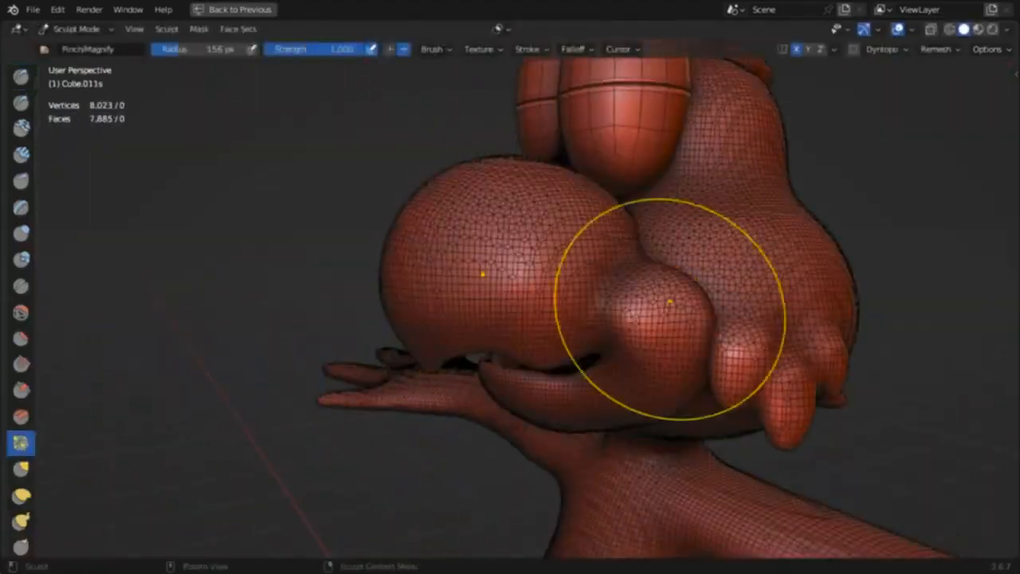
pyautogui.scroll(3, 683, 295)
pyautogui.press('p')
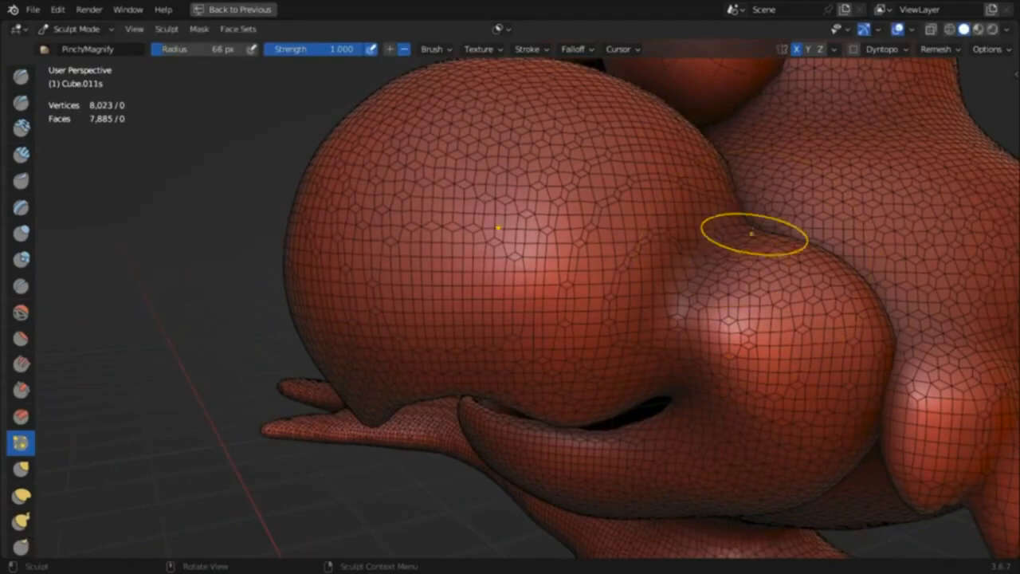
pyautogui.moveTo(719, 349); pyautogui.dragTo(745, 341, button='middle')
pyautogui.moveTo(871, 373)
pyautogui.mouseDown(button='middle')
pyautogui.moveTo(599, 399)
pyautogui.moveTo(603, 391)
pyautogui.mouseUp(button='middle')
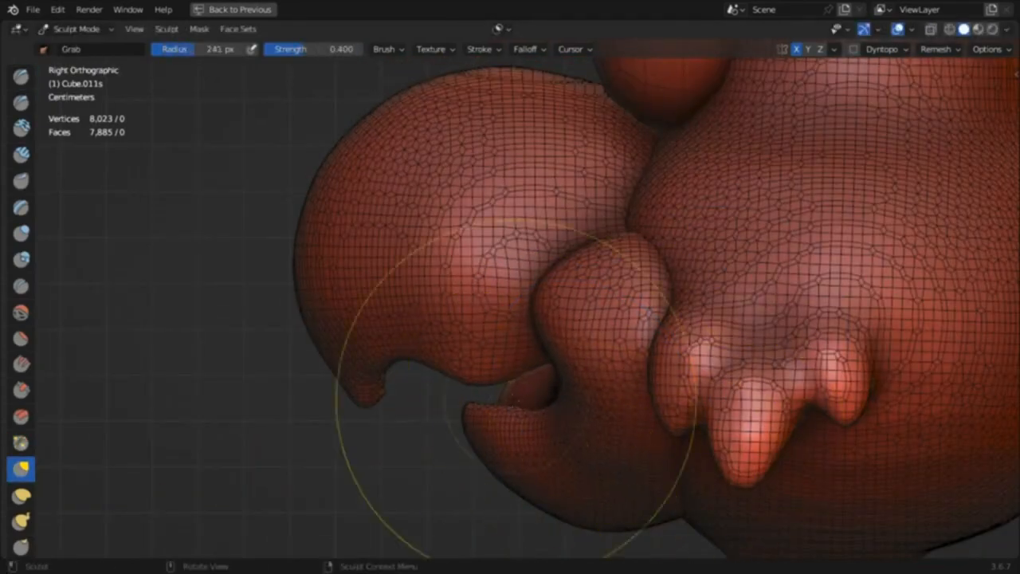
# Step: Refine the beak's overall form and mouth opening with the Grab and Draw brushes
pyautogui.moveTo(517, 399)
pyautogui.mouseDown(button='middle')
pyautogui.moveTo(694, 200)
pyautogui.moveTo(706, 268)
pyautogui.mouseUp(button='middle')
pyautogui.press('Tab')
pyautogui.press('g')
pyautogui.press('x')
pyautogui.click(708, 271)
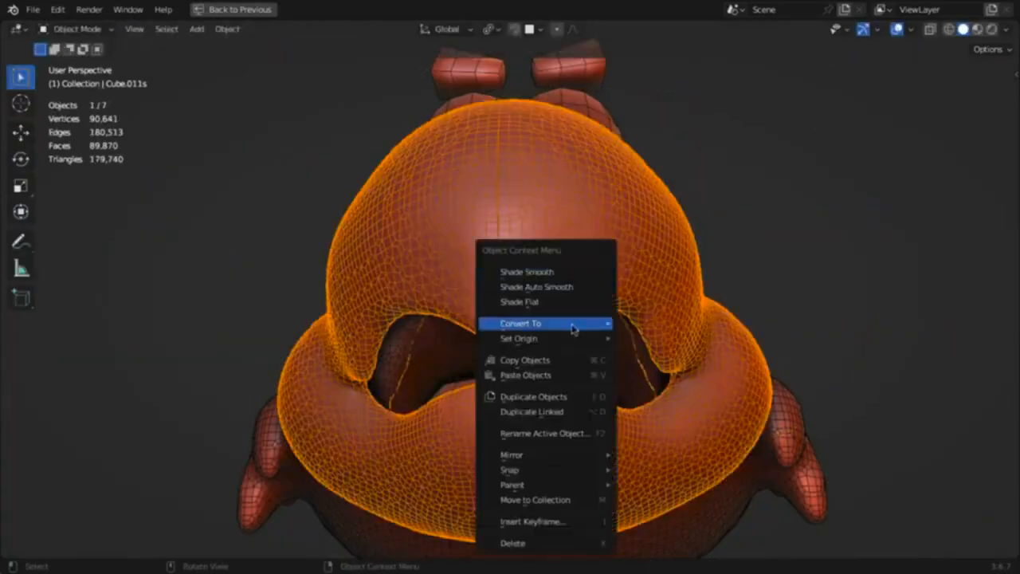
pyautogui.press('Escape')
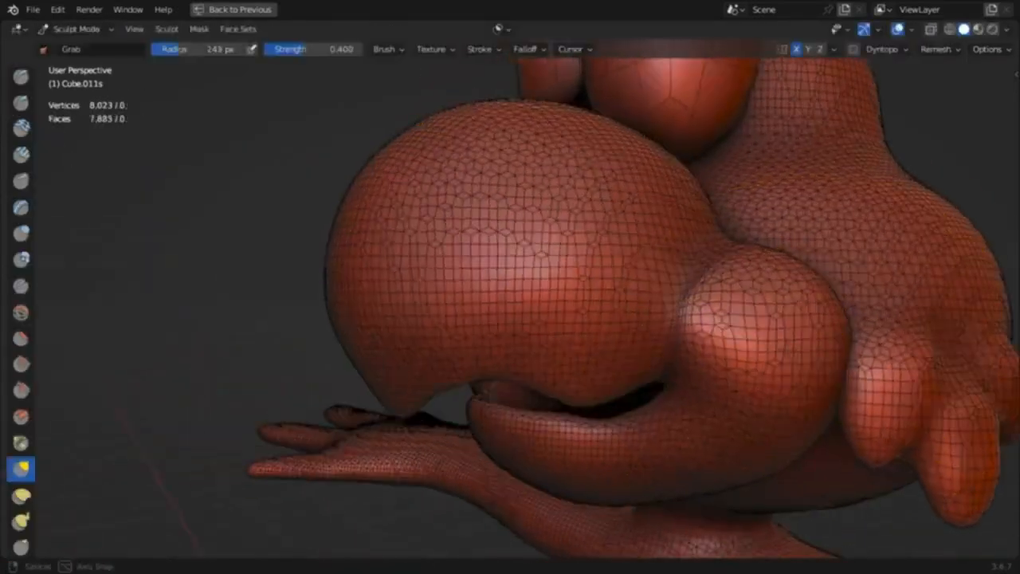
pyautogui.moveTo(752, 342); pyautogui.dragTo(654, 318, button='middle')
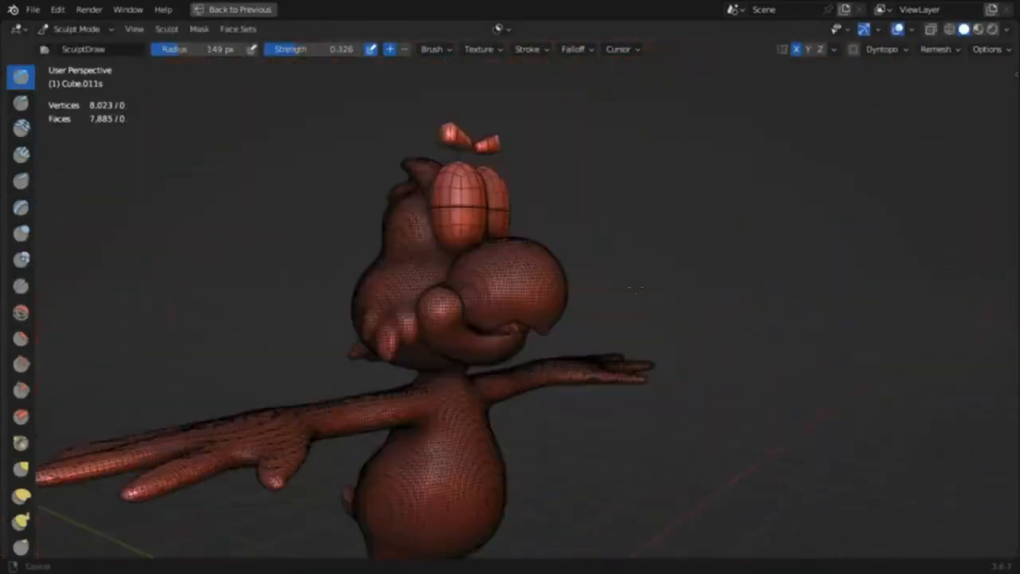
pyautogui.scroll(4, 570, 309)
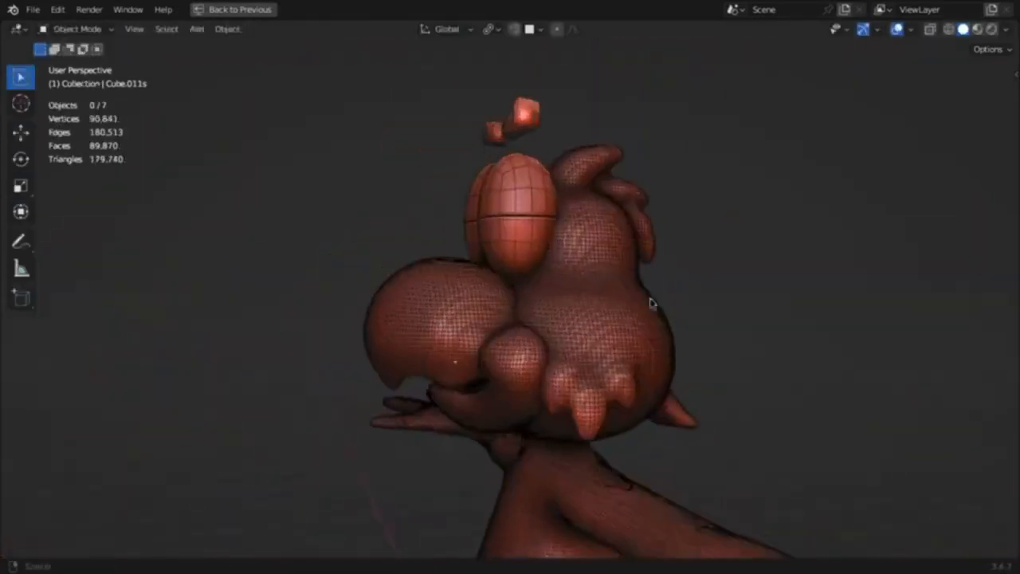
# Step: Switch the viewport to Material Preview shading and view the coloured character from several sides
pyautogui.moveTo(649, 296)
pyautogui.mouseDown(button='middle')
pyautogui.moveTo(736, 348)
pyautogui.moveTo(752, 176)
pyautogui.mouseUp(button='middle')
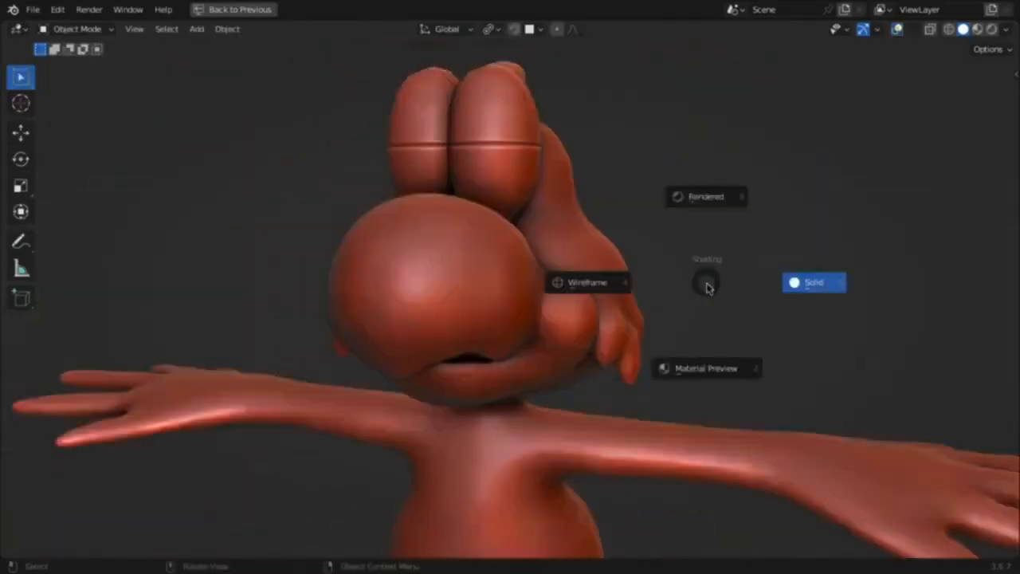
pyautogui.click(707, 369)
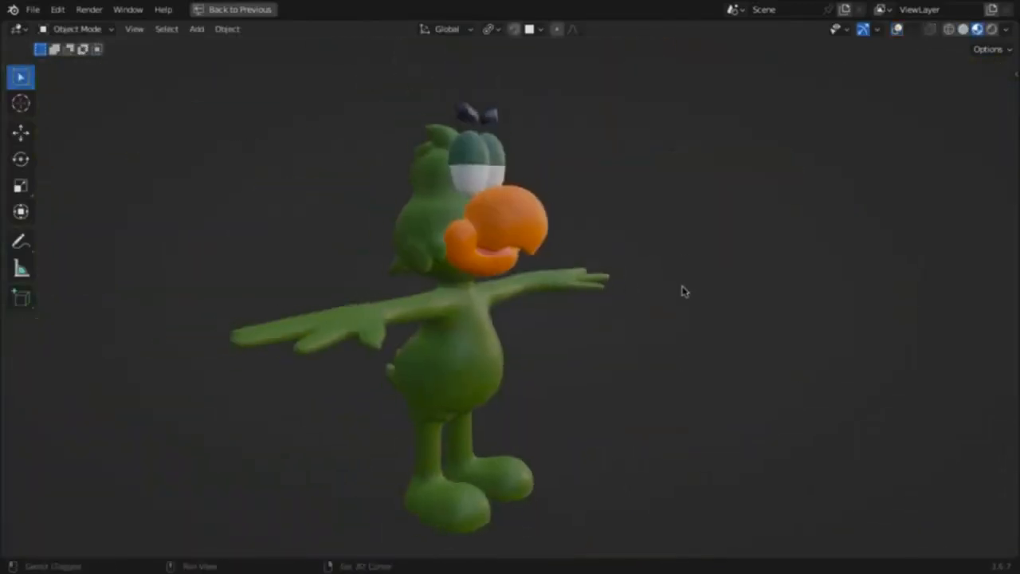
pyautogui.moveTo(682, 289); pyautogui.dragTo(379, 288, button='middle')
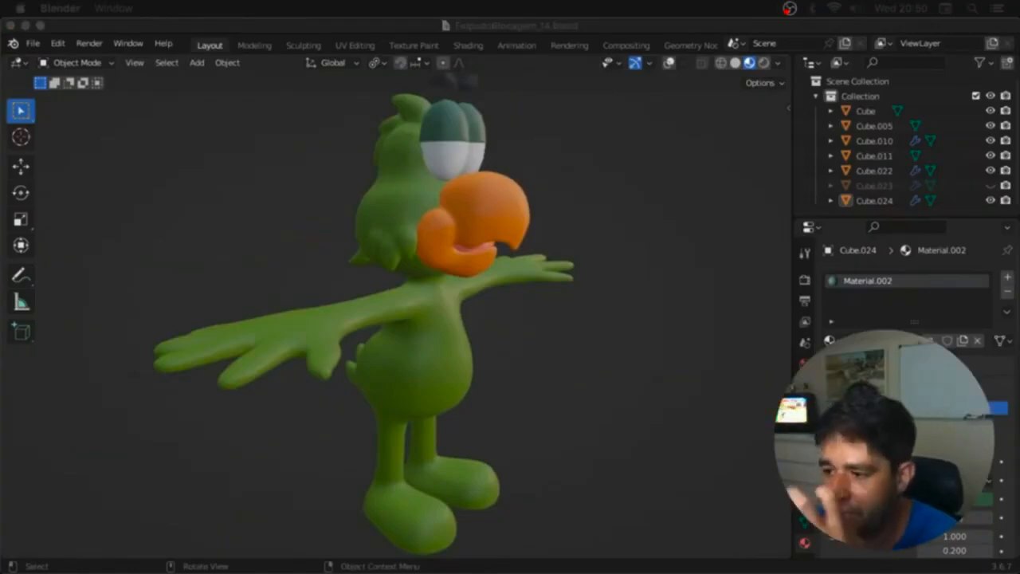
# Step: Examine the coloured character's mesh density from several sides with the overlays shown and hidden
pyautogui.click(505, 381)
pyautogui.moveTo(505, 381); pyautogui.dragTo(529, 386, button='middle')
pyautogui.hotkey('alt', 'shift', 'z')
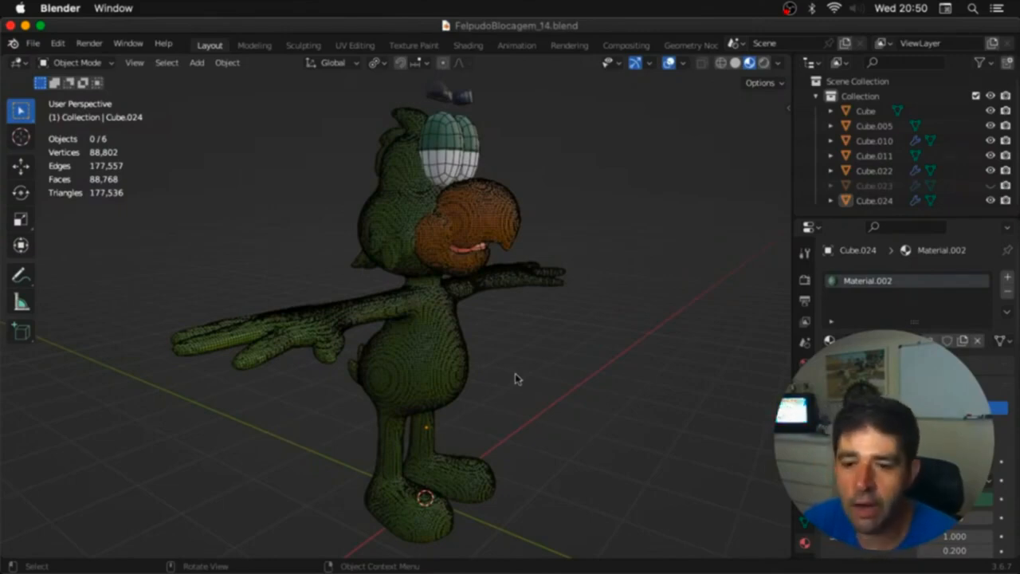
pyautogui.moveTo(511, 391); pyautogui.dragTo(505, 393, button='middle')
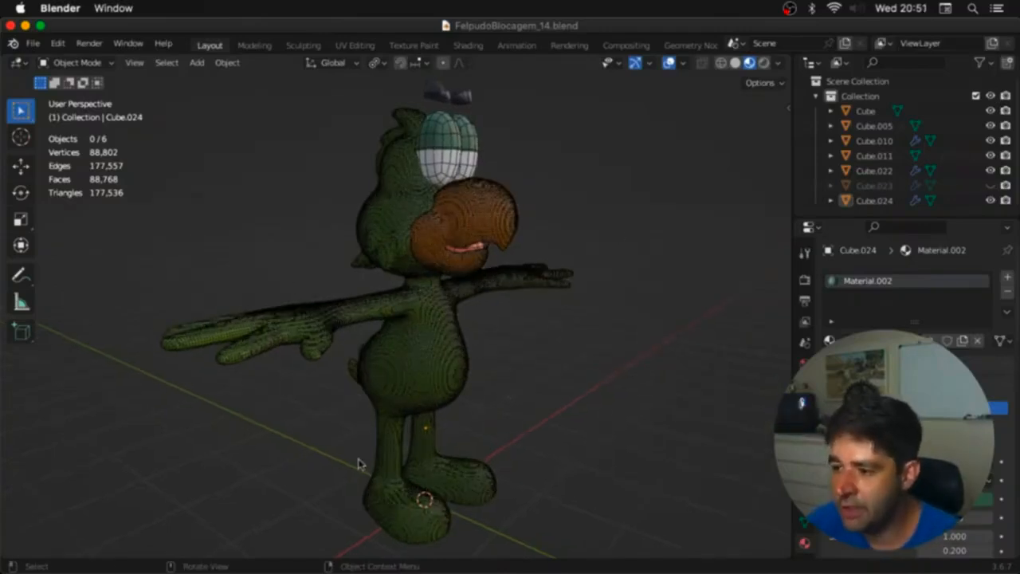
pyautogui.moveTo(552, 346); pyautogui.dragTo(413, 343, button='middle')
pyautogui.hotkey('alt', 'shift', 'z')
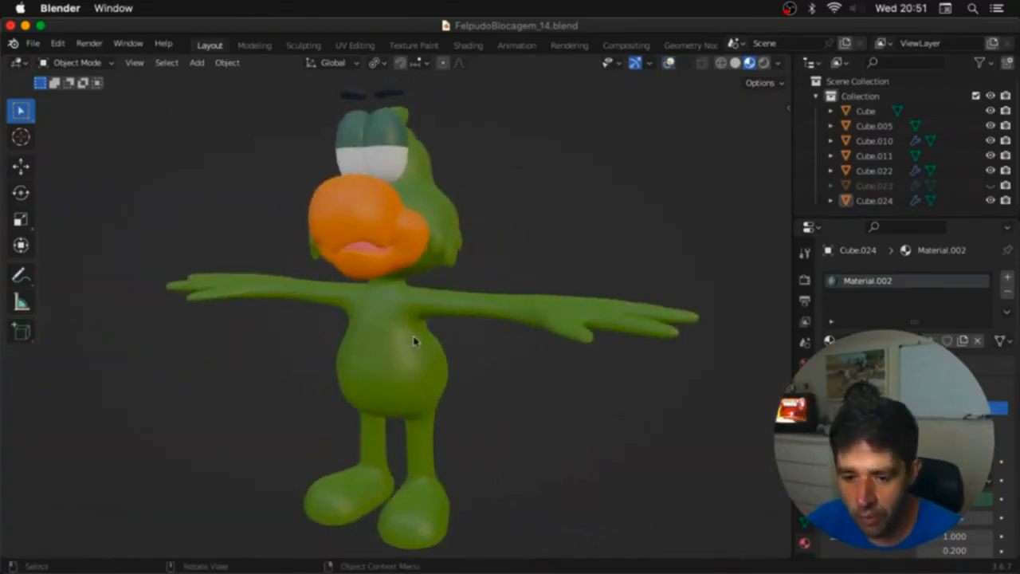
pyautogui.moveTo(410, 341); pyautogui.dragTo(430, 357, button='middle')
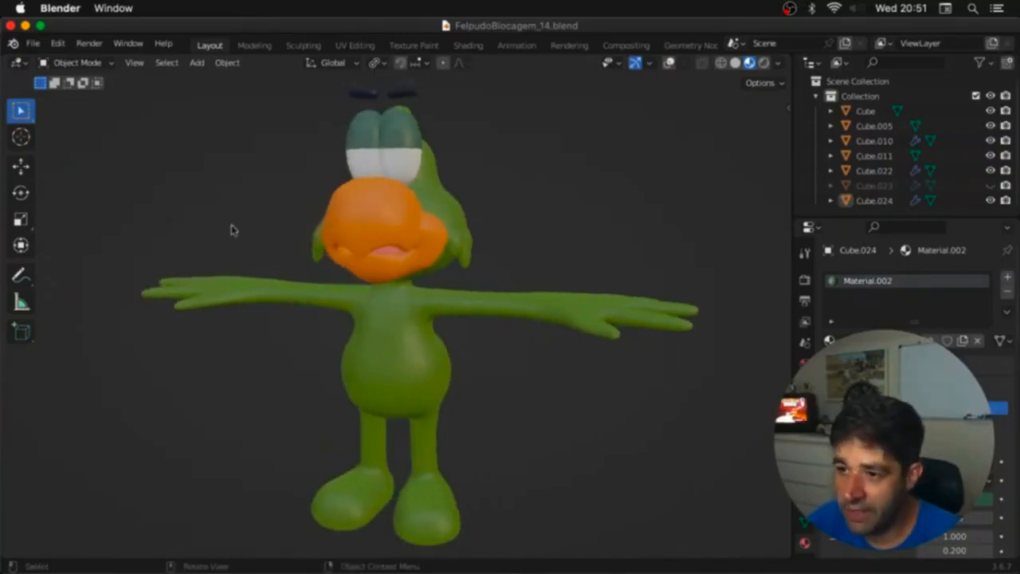
# Step: Open the recent file FELPUDO BLOCAGEM BOOLEANS1.blend and inspect its character mesh
pyautogui.click(33, 43)
pyautogui.moveTo(70, 92)
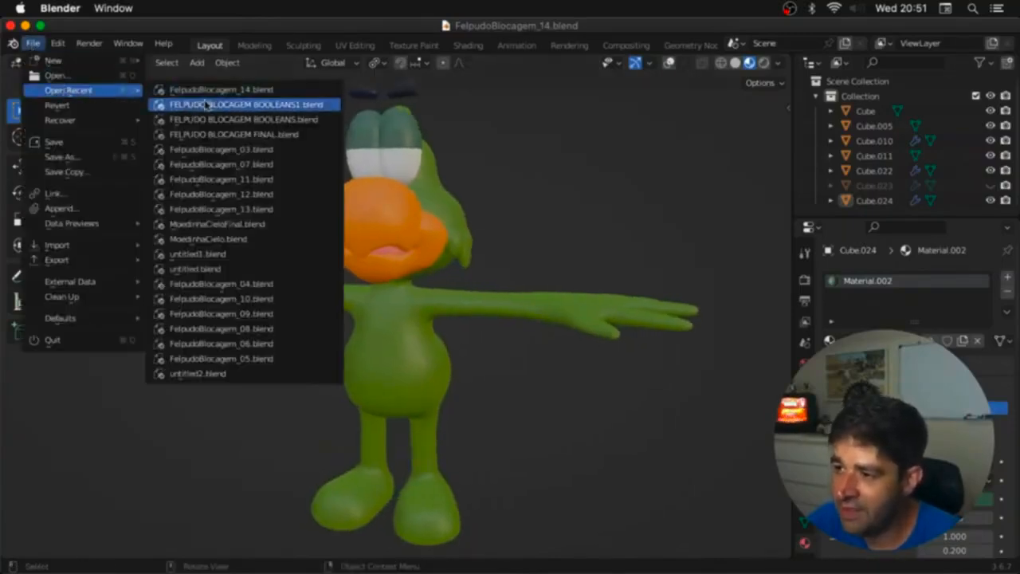
pyautogui.click(209, 105)
pyautogui.moveTo(515, 330)
pyautogui.mouseDown(button='middle')
pyautogui.moveTo(446, 337)
pyautogui.moveTo(381, 259)
pyautogui.moveTo(422, 275)
pyautogui.moveTo(454, 307)
pyautogui.moveTo(444, 319)
pyautogui.mouseUp(button='middle')
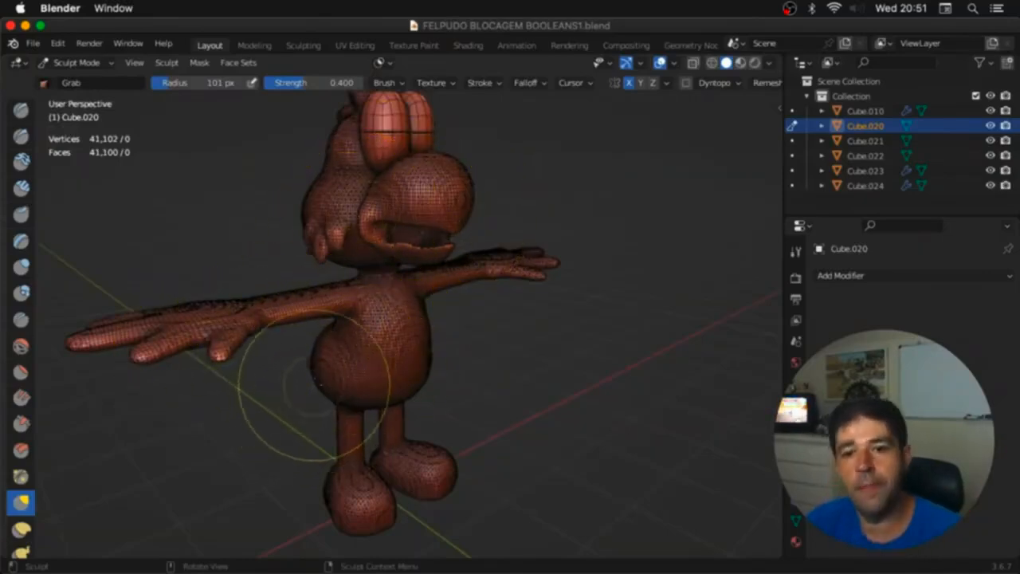
# Step: Reopen FelpudoBlocagem_14.blend and show the character's wireframe overlay
pyautogui.click(33, 44)
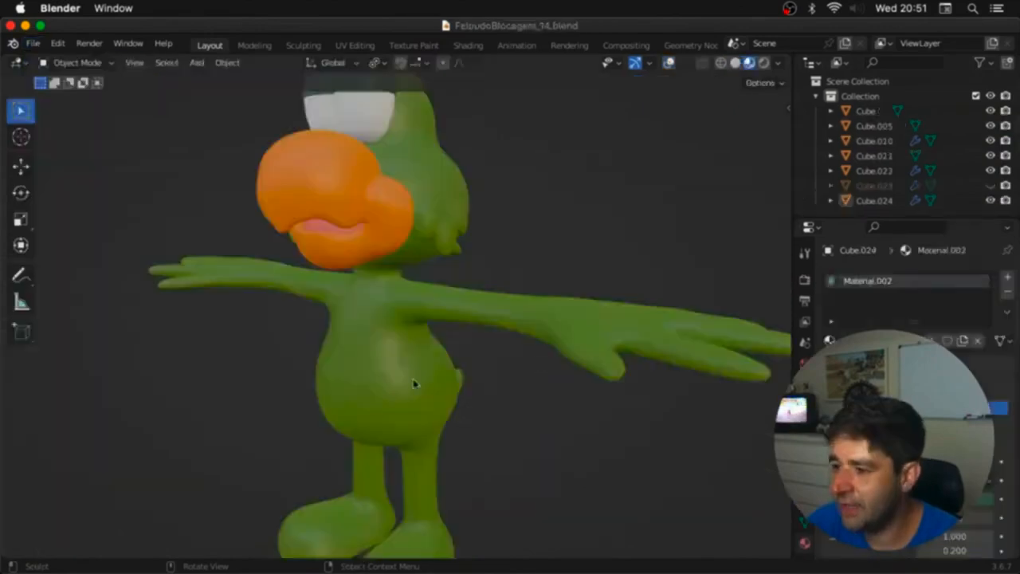
pyautogui.moveTo(416, 383); pyautogui.dragTo(534, 388, button='middle')
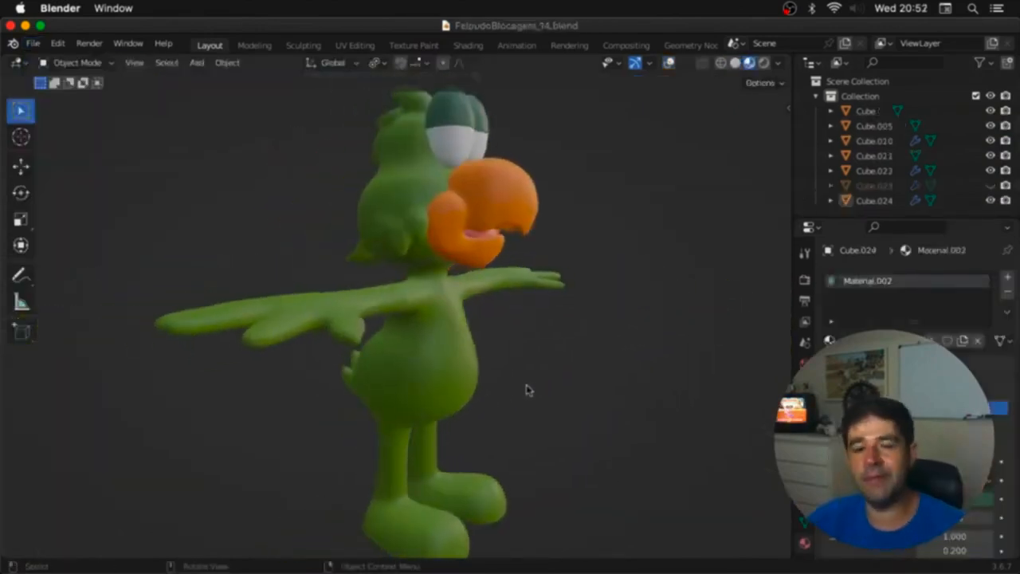
pyautogui.moveTo(557, 285); pyautogui.dragTo(388, 206, button='middle')
pyautogui.moveTo(468, 232); pyautogui.dragTo(462, 379, button='middle')
pyautogui.scroll(-1, 408, 372)
pyautogui.hotkey('alt', 'shift', 'z')
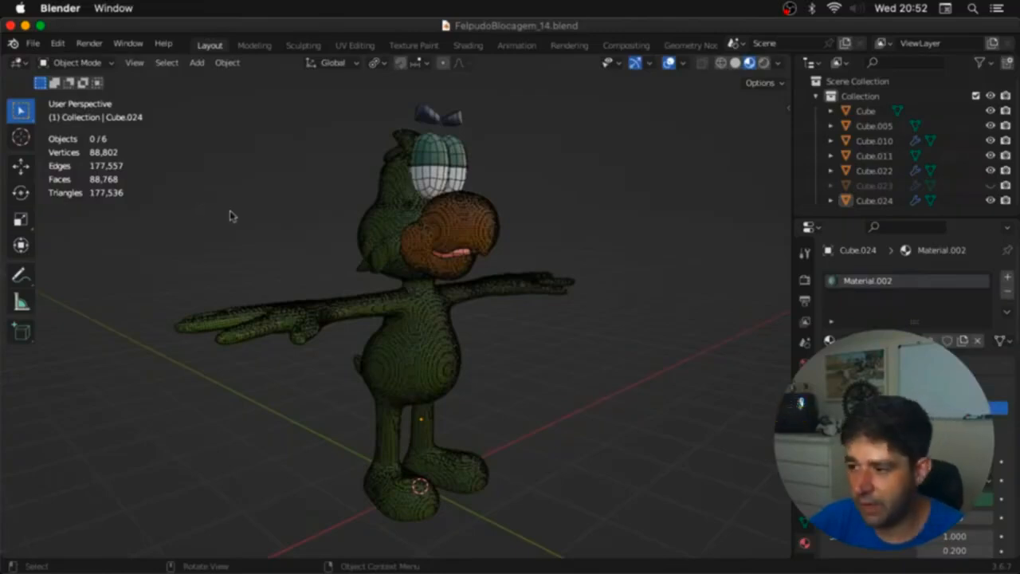
# Step: Select the green body mesh and switch it to Sculpt Mode
pyautogui.click(444, 376)
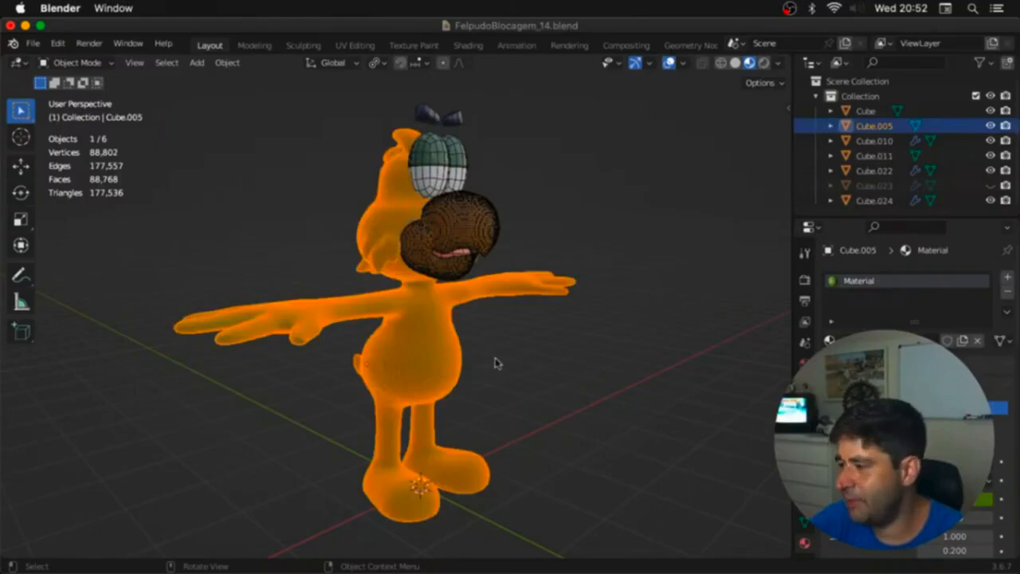
pyautogui.press('Tab')
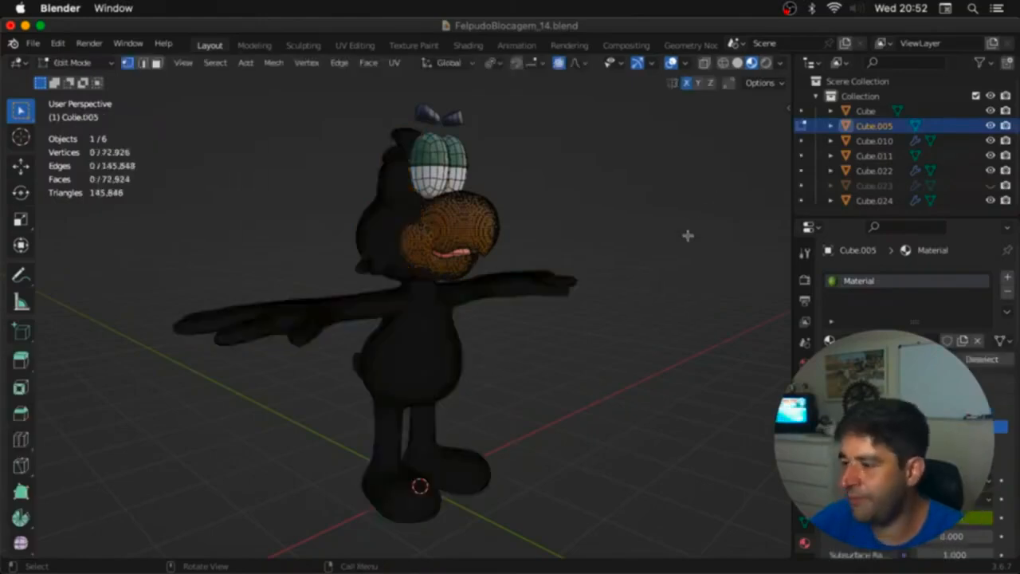
pyautogui.hotkey('ctrl', 'Tab')
pyautogui.click(683, 325)
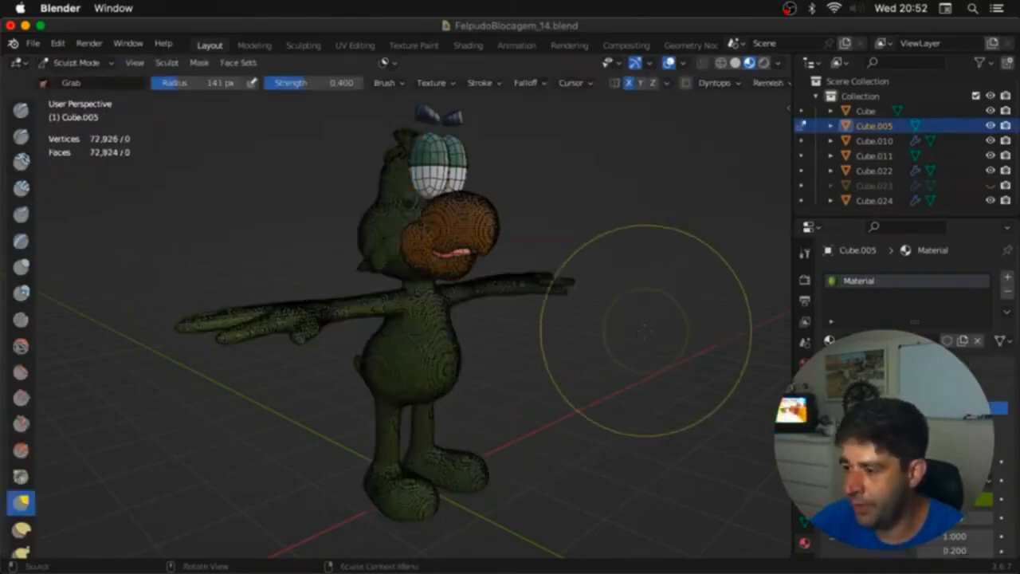
# Step: Try a voxel remesh of the body with a coarse voxel size of about 0.107 m, and undo the remesh
pyautogui.press('r')
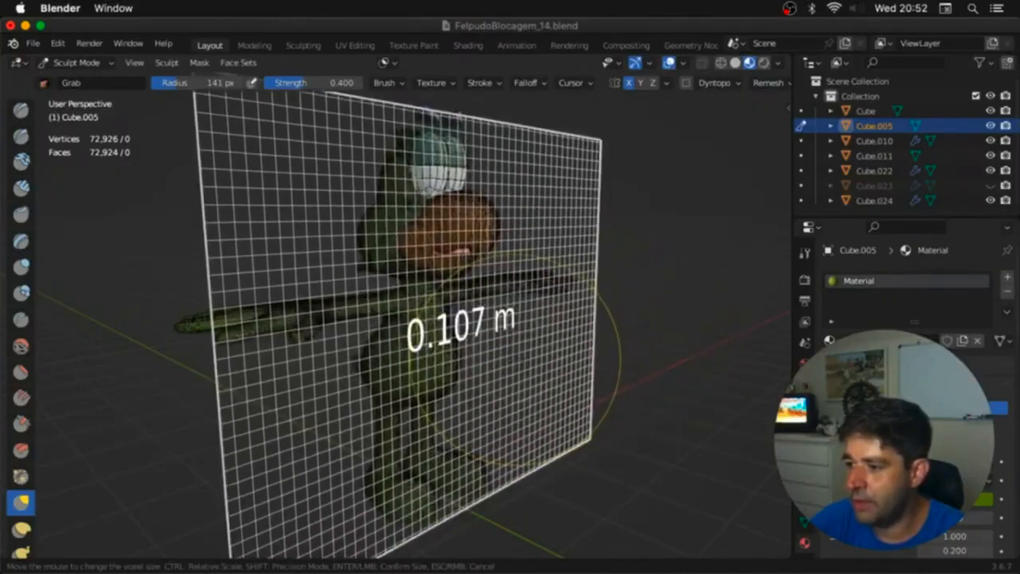
pyautogui.click(532, 361)
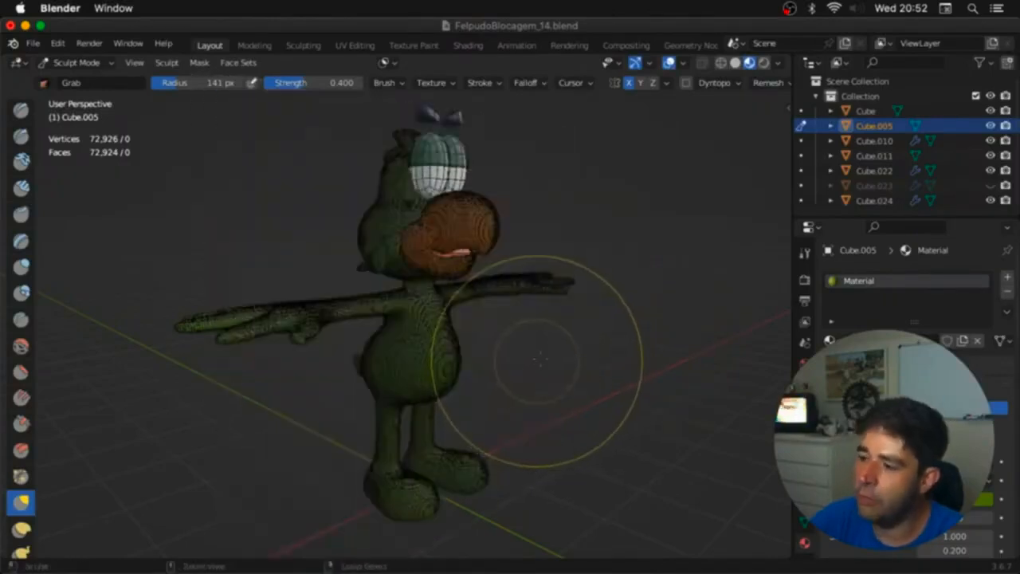
pyautogui.hotkey('ctrl', 'r')
pyautogui.moveTo(539, 360); pyautogui.dragTo(265, 498, button='middle')
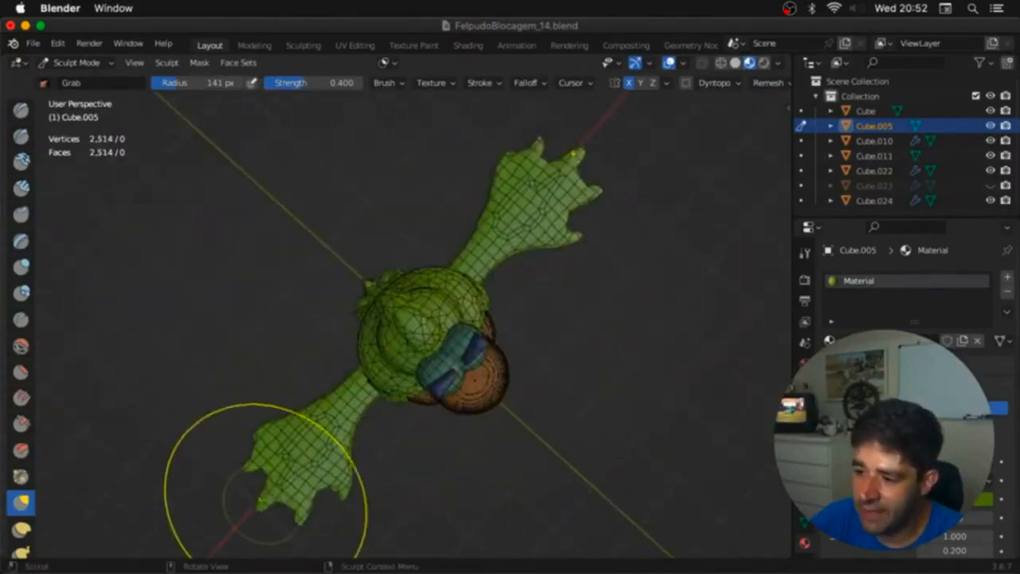
pyautogui.press('super+z')
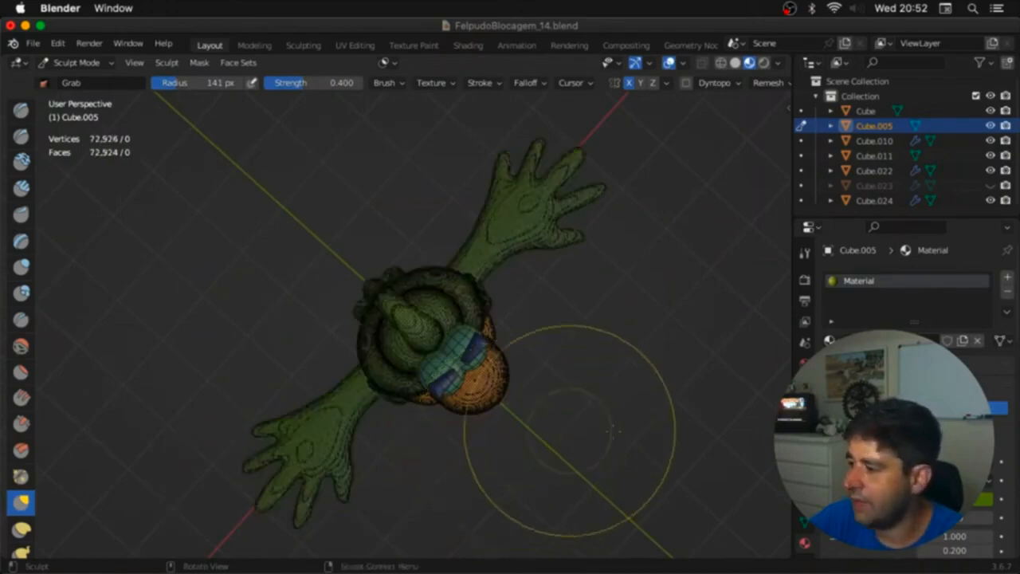
# Step: Return the green body to Object Mode and add a Decimate modifier with a collapse ratio of 0.2
pyautogui.hotkey('ctrl', 'Tab')
pyautogui.click(611, 405)
pyautogui.moveTo(610, 405); pyautogui.dragTo(633, 285, button='middle')
pyautogui.click(805, 439)
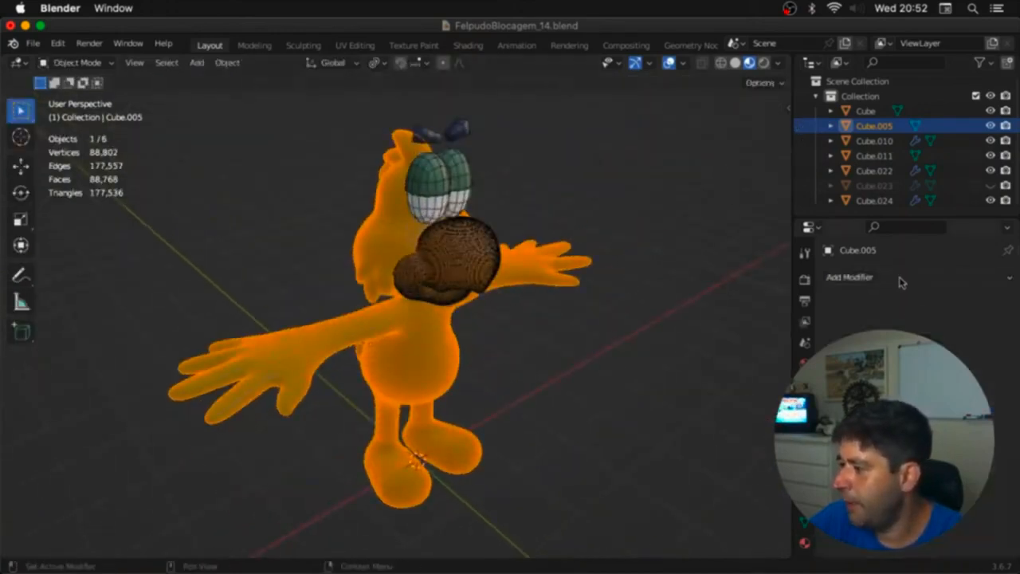
pyautogui.click(901, 281)
pyautogui.click(713, 388)
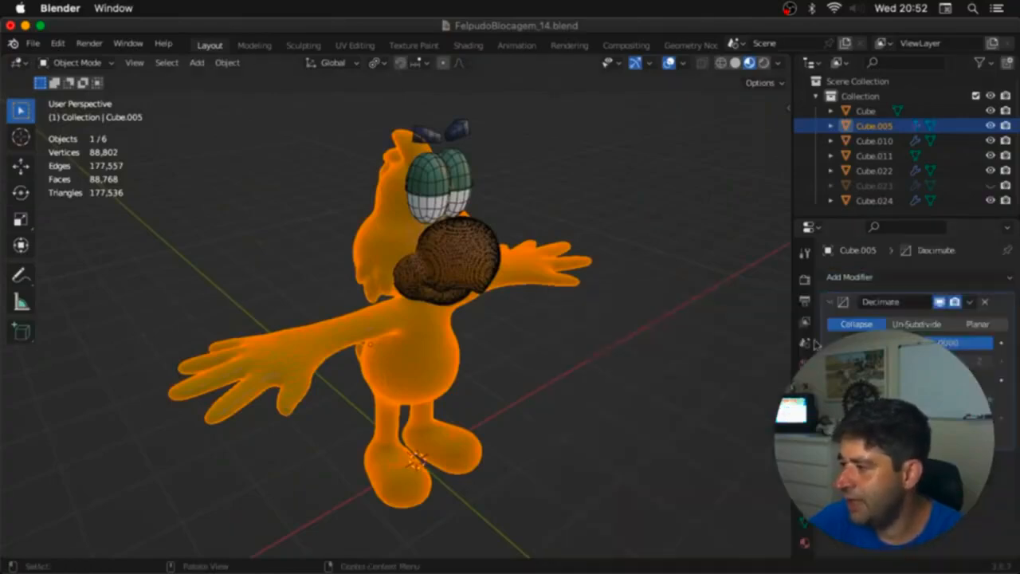
pyautogui.click(953, 343)
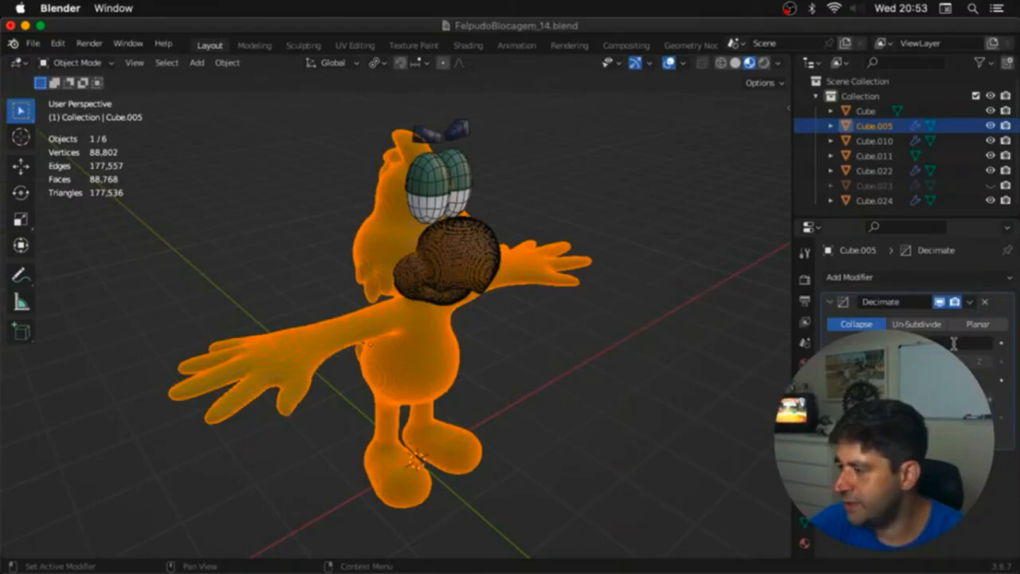
pyautogui.press('Return')
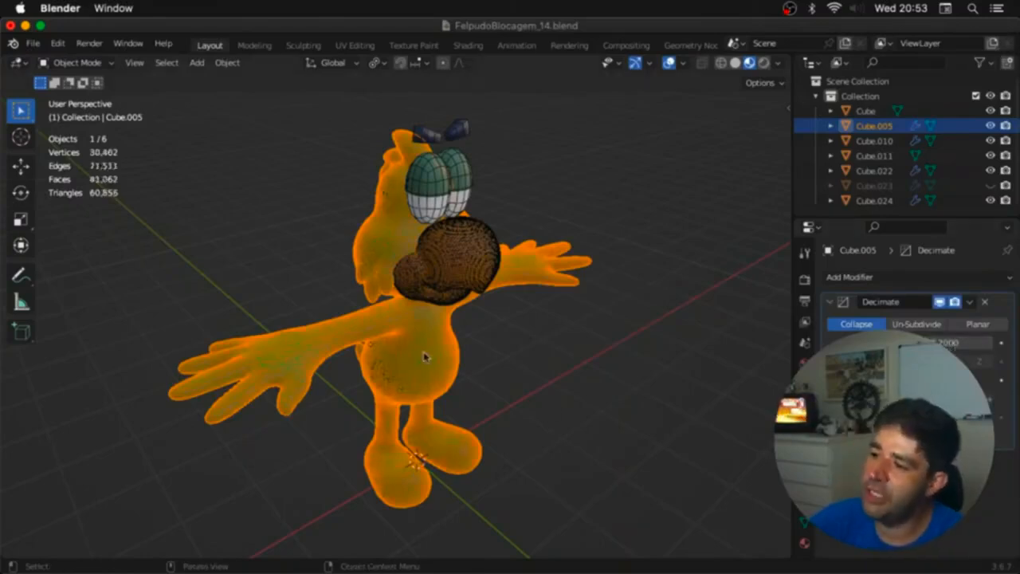
# Step: Lower the body's Decimate ratio in successive reductions, ending at 0.01, and compare the coarser meshes
pyautogui.moveTo(424, 355); pyautogui.dragTo(423, 325, button='middle')
pyautogui.scroll(6, 334, 296)
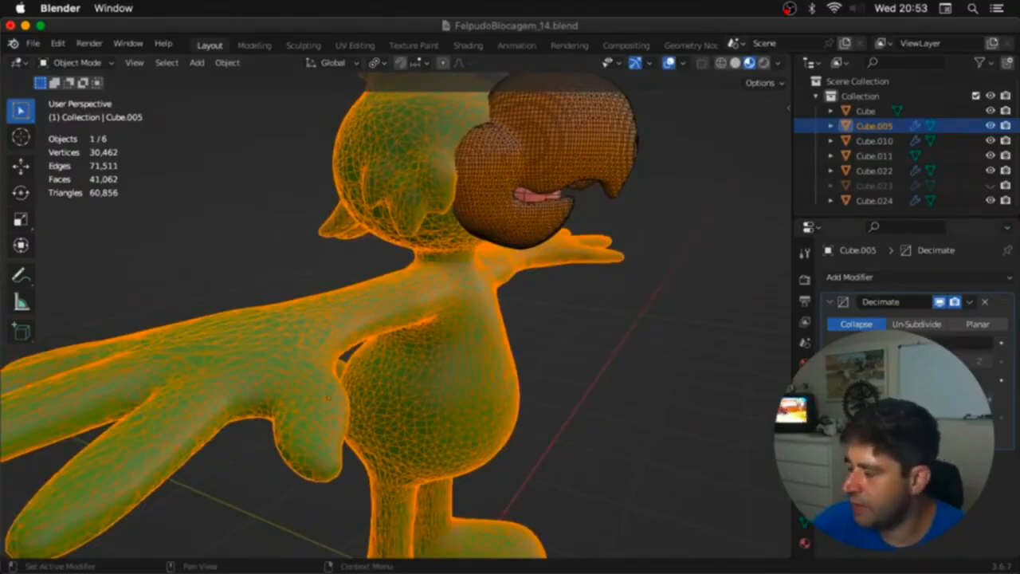
pyautogui.press('Return')
pyautogui.moveTo(611, 409)
pyautogui.mouseDown(button='middle')
pyautogui.moveTo(609, 392)
pyautogui.moveTo(602, 417)
pyautogui.mouseUp(button='middle')
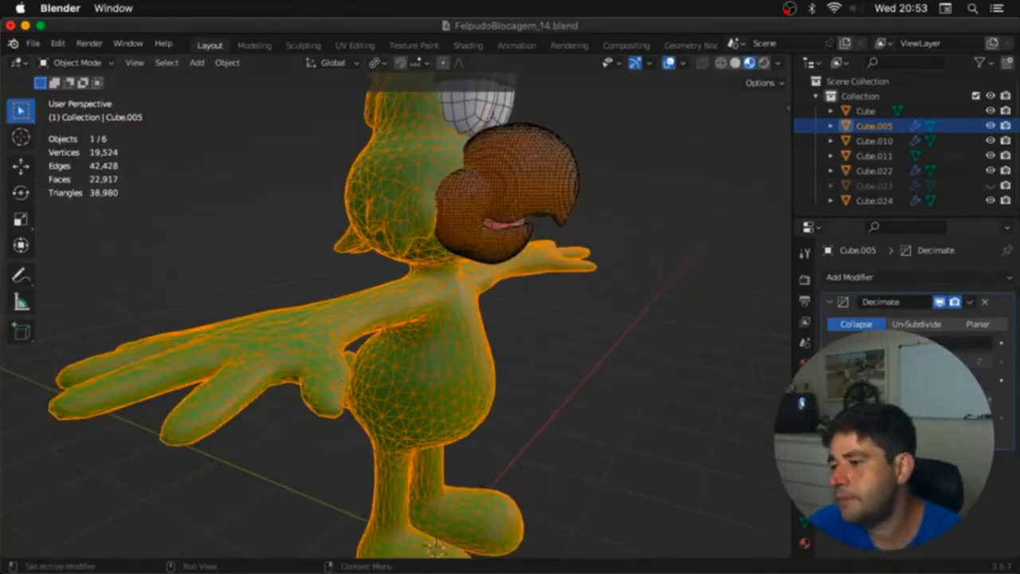
pyautogui.press('Return')
# Step: Examine the heavily decimated body from the front, side and back, and remove the Decimate modifier
pyautogui.moveTo(626, 401); pyautogui.dragTo(464, 323, button='middle')
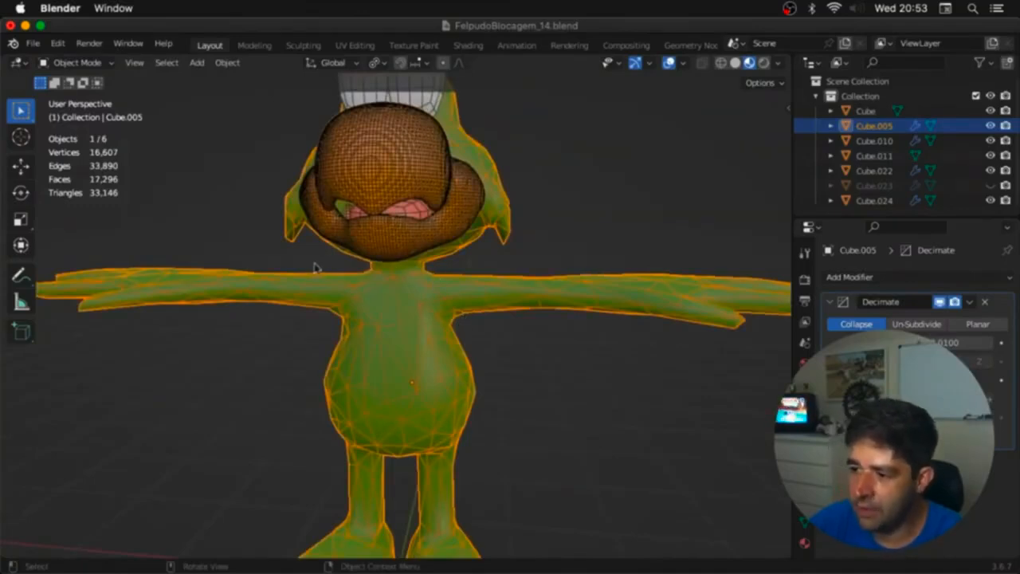
pyautogui.moveTo(325, 264); pyautogui.dragTo(507, 400, button='middle')
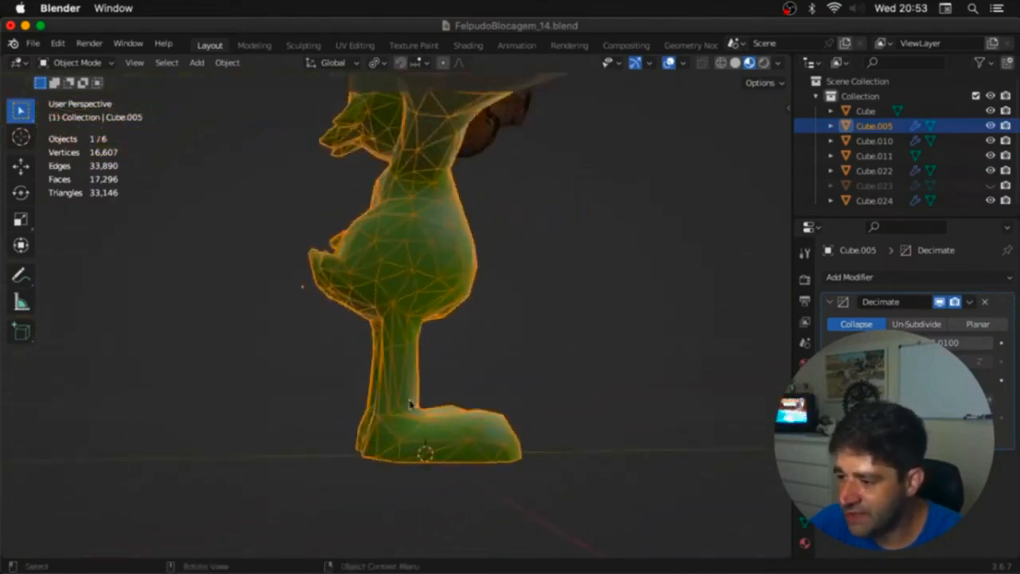
pyautogui.moveTo(410, 404); pyautogui.dragTo(555, 341, button='middle')
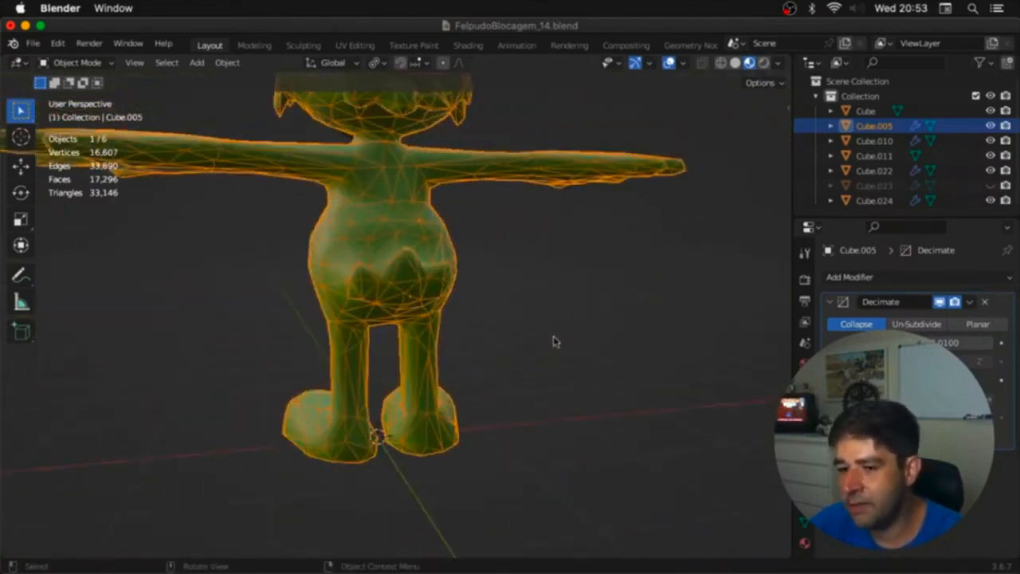
pyautogui.moveTo(455, 330); pyautogui.dragTo(553, 323, button='middle')
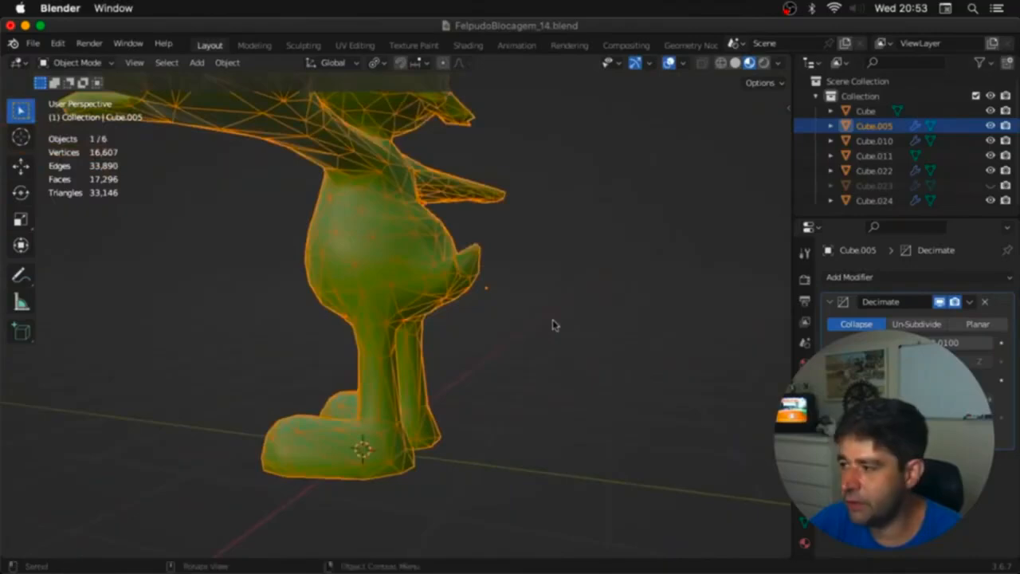
pyautogui.click(988, 303)
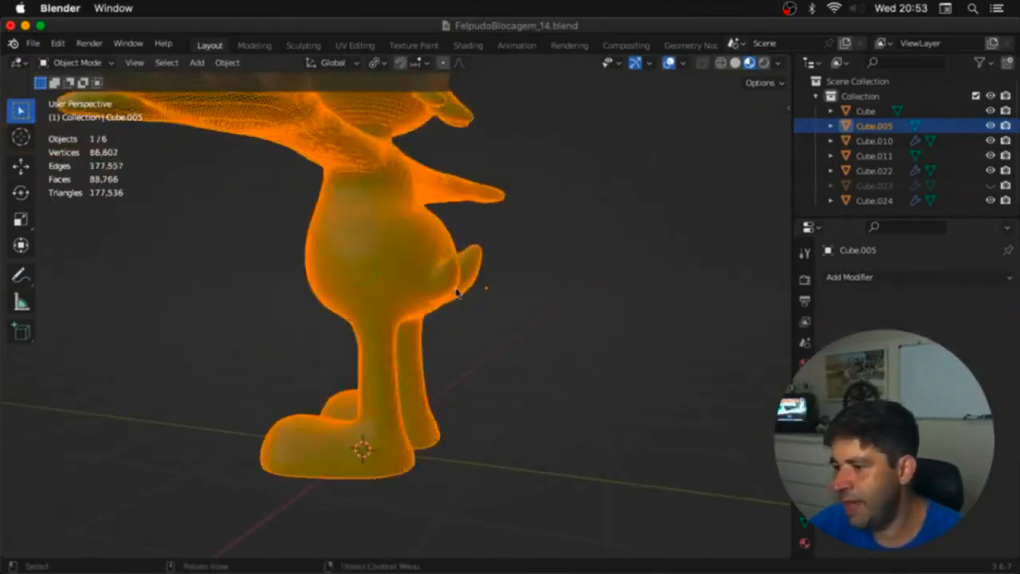
# Step: Show the viewport overlays with wireframe on the character in FELPUDO NEW MODEL 2024 FINAL.blend
pyautogui.moveTo(455, 290); pyautogui.dragTo(600, 239, button='middle')
pyautogui.keyDown('shift'); pyautogui.moveTo(628, 134); pyautogui.dragTo(642, 292, button='middle'); pyautogui.keyUp('shift')
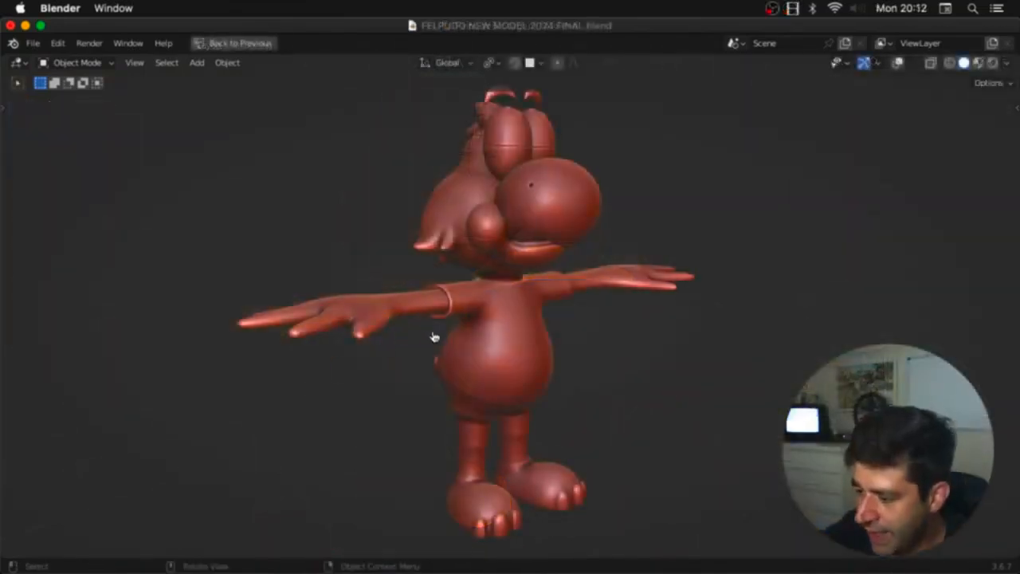
pyautogui.hotkey('shift', 'alt', 'z')
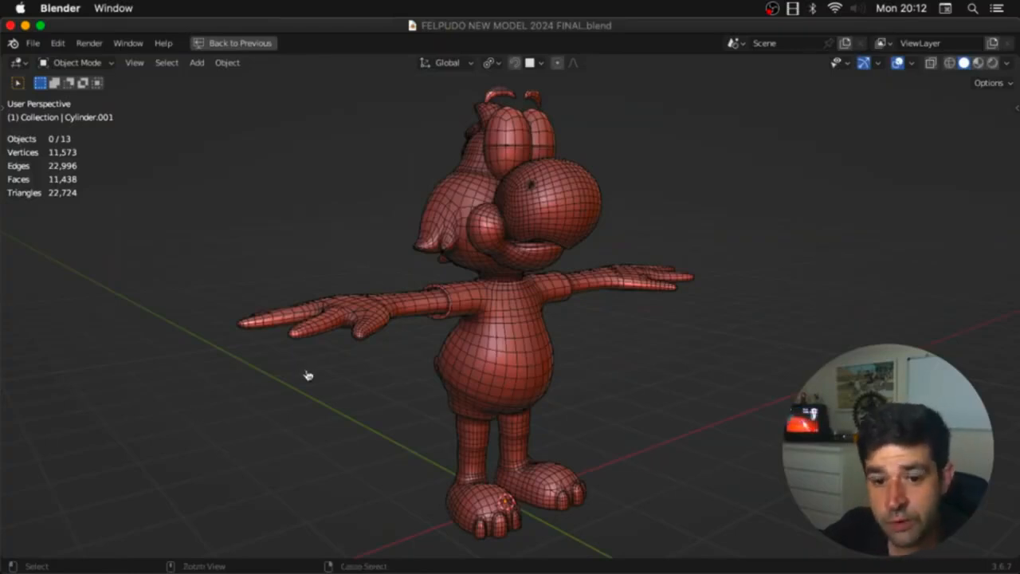
# Step: Switch to Finder, open 01 BLOCAGEM PRIMITIVAS 20MIN.blend in Blender and make its window full screen
pyautogui.press('super+Tab')
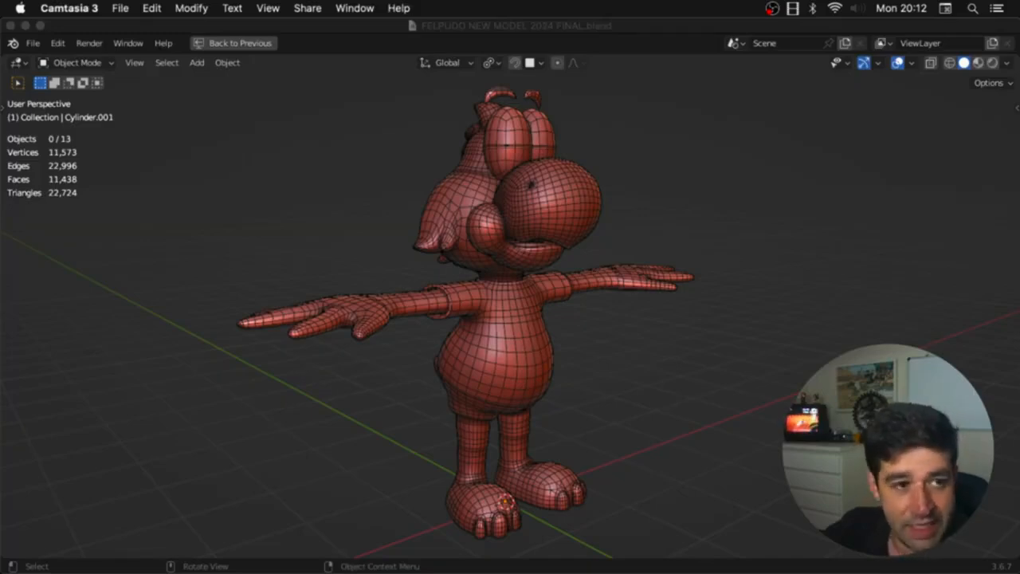
pyautogui.press('super+Tab')
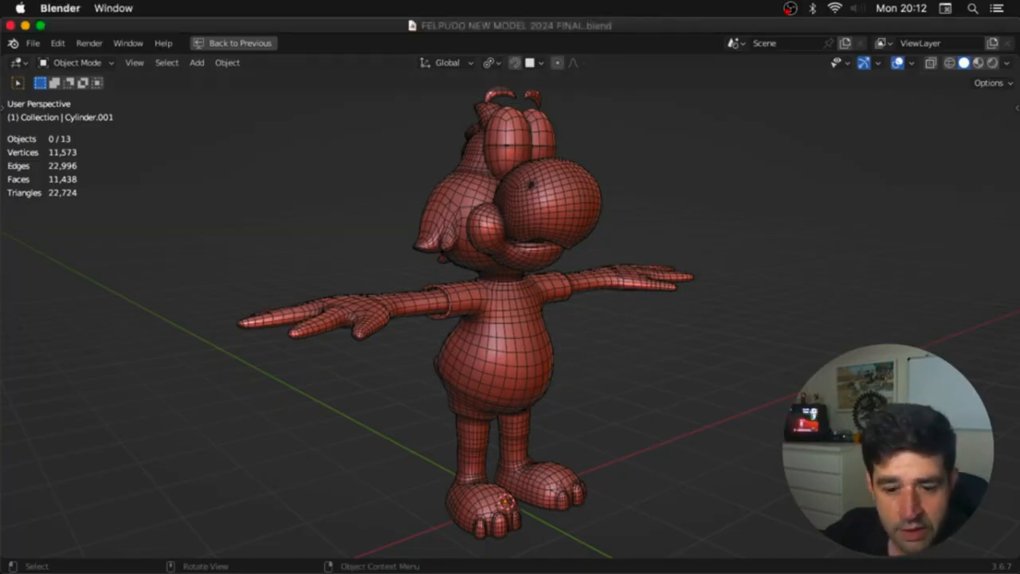
pyautogui.press('super+Tab')
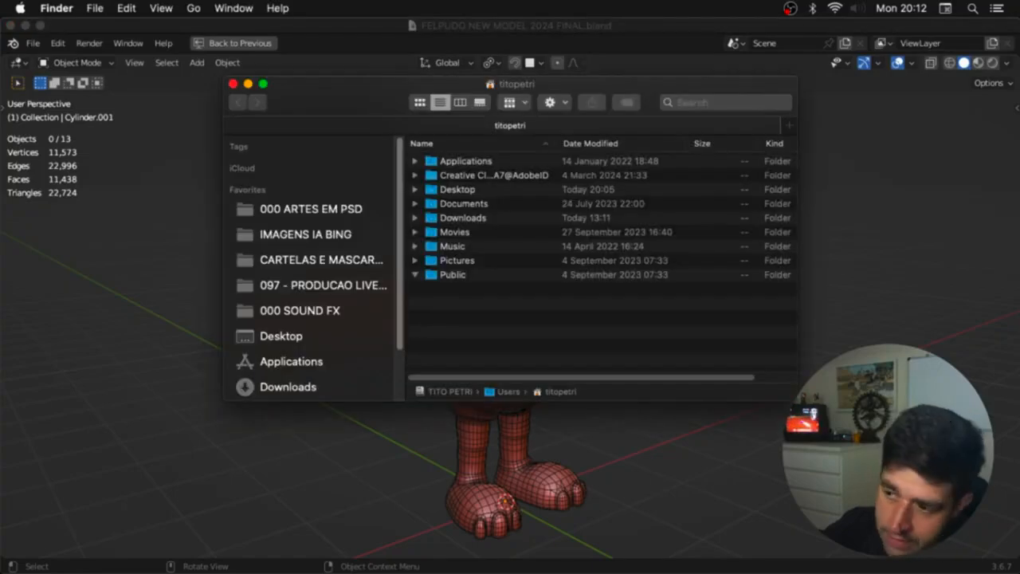
pyautogui.press('super+Tab')
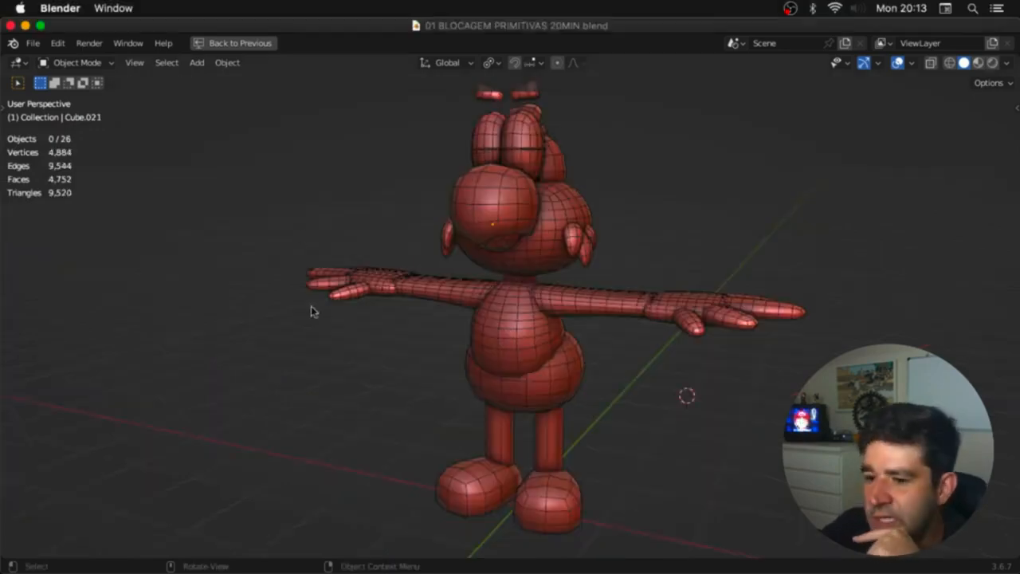
pyautogui.click(40, 25)
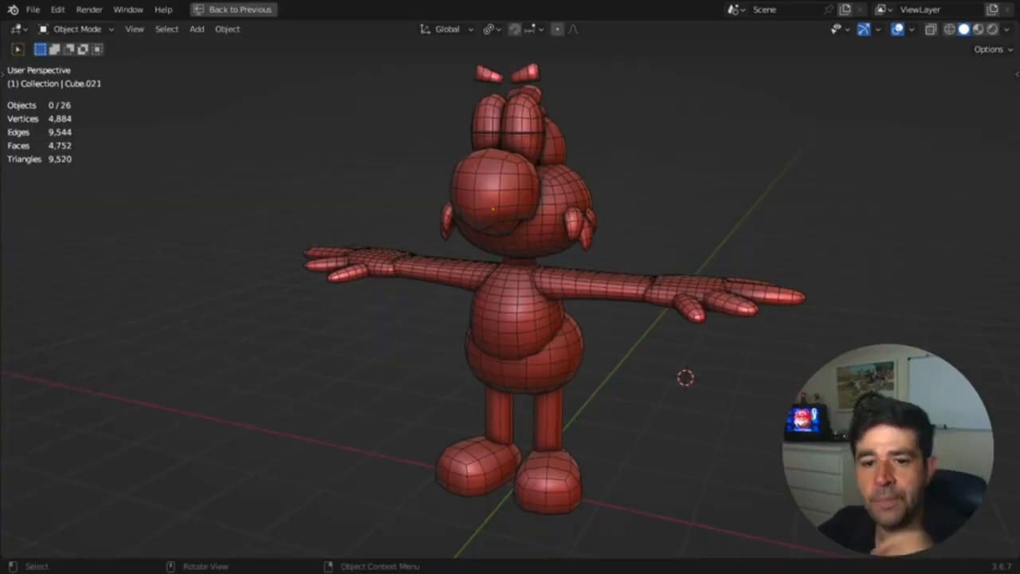
# Step: Move the upper beak, the lower beak and the round head away from the character to separate the blockout primitives
pyautogui.moveTo(296, 442); pyautogui.dragTo(446, 403, button='middle')
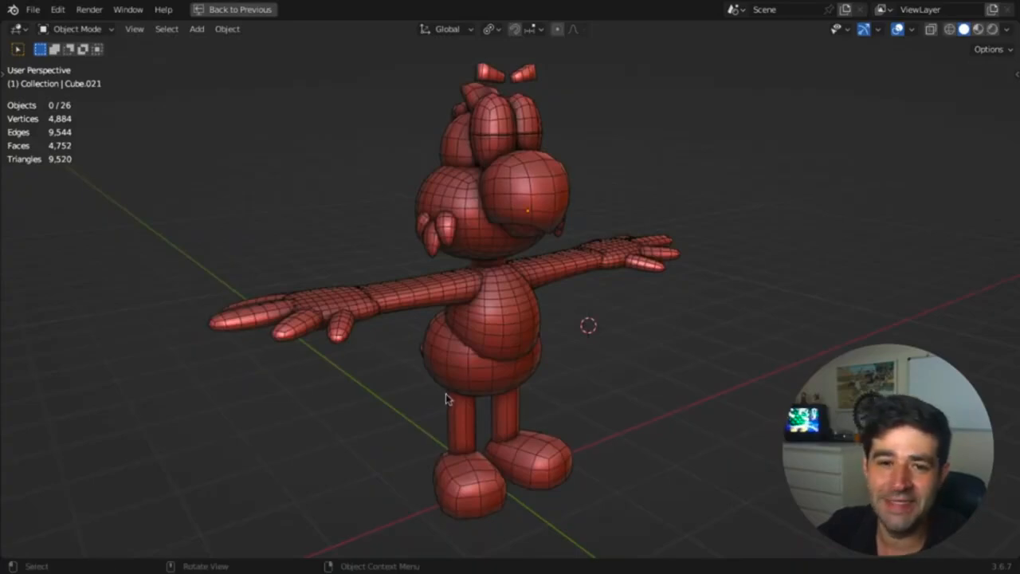
pyautogui.moveTo(445, 394); pyautogui.dragTo(547, 345, button='middle')
pyautogui.moveTo(419, 273); pyautogui.dragTo(647, 266, button='middle')
pyautogui.click(563, 230)
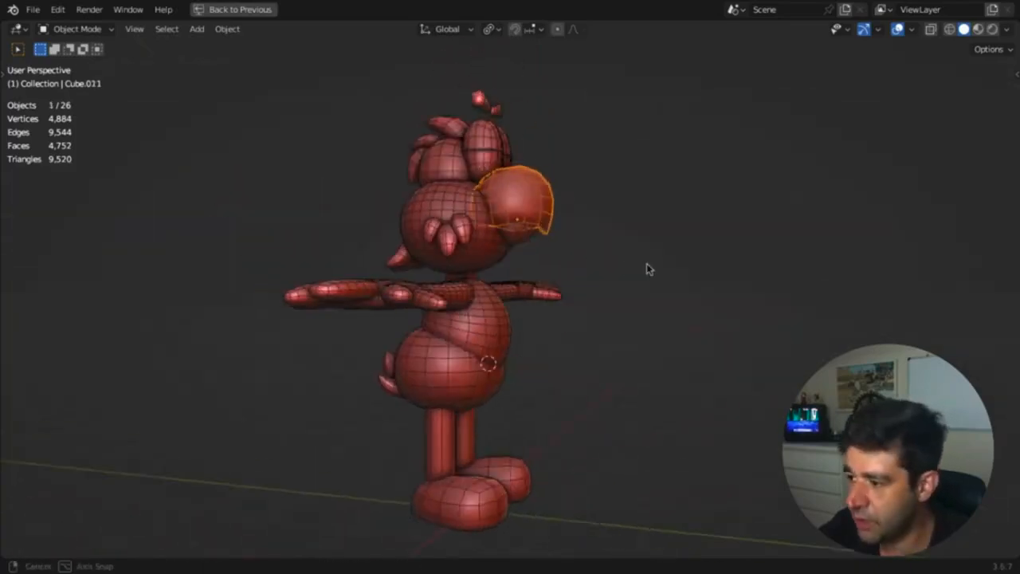
pyautogui.press('g')
pyautogui.click(734, 244)
pyautogui.click(491, 249)
pyautogui.press('g')
pyautogui.click(586, 269)
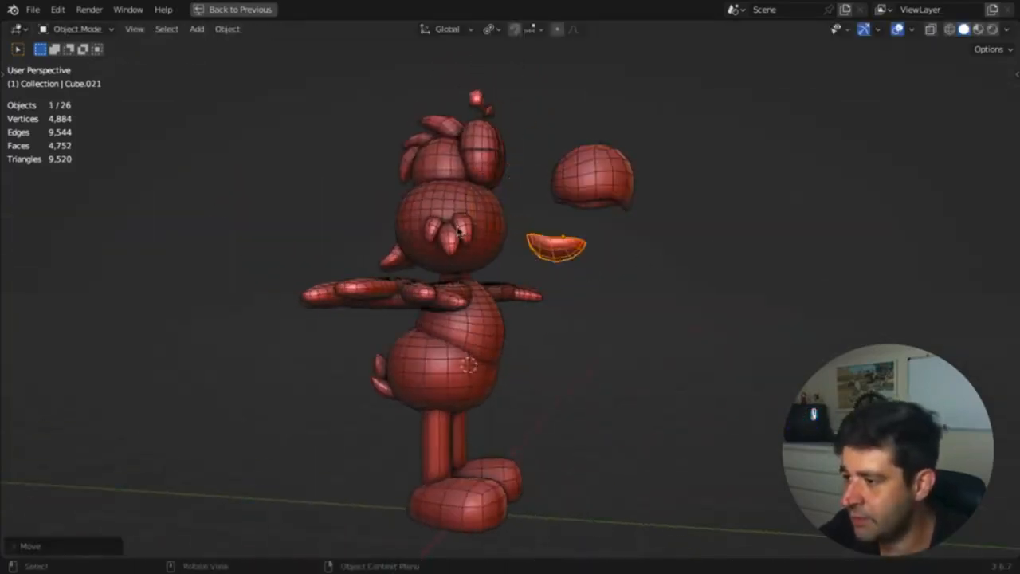
pyautogui.click(462, 235)
pyautogui.press('g')
pyautogui.click(326, 232)
# Step: Restore the full workspace layout and inspect the displaced head's cube cage in Edit Mode
pyautogui.hotkey('ctrl', 'alt', 'space')
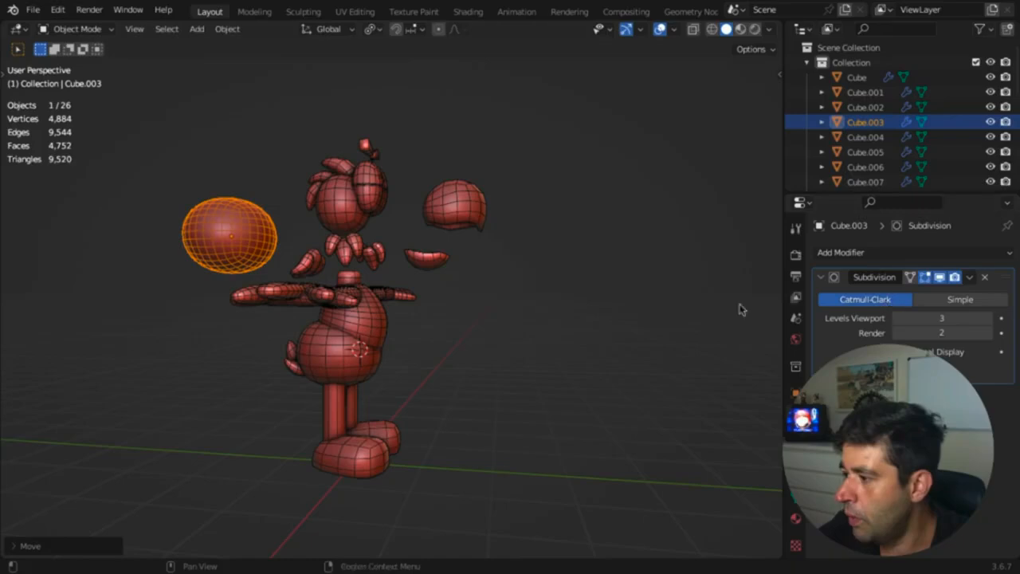
pyautogui.moveTo(740, 307); pyautogui.dragTo(628, 272, button='middle')
pyautogui.press('Tab')
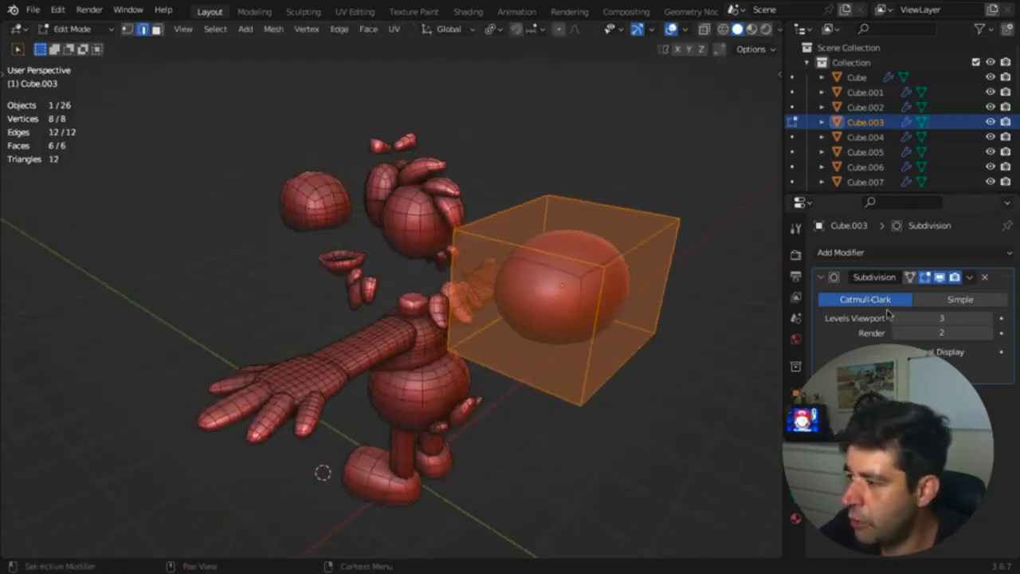
# Step: Undo the edit-mode change and the moves of the separated head and beak pieces
pyautogui.hotkey('ctrl', 'z')
pyautogui.hotkey('ctrl', 'z')
pyautogui.hotkey('ctrl', 'z')
pyautogui.hotkey('ctrl', 'z')
pyautogui.hotkey('ctrl', 'z')
pyautogui.hotkey('ctrl', 'z')
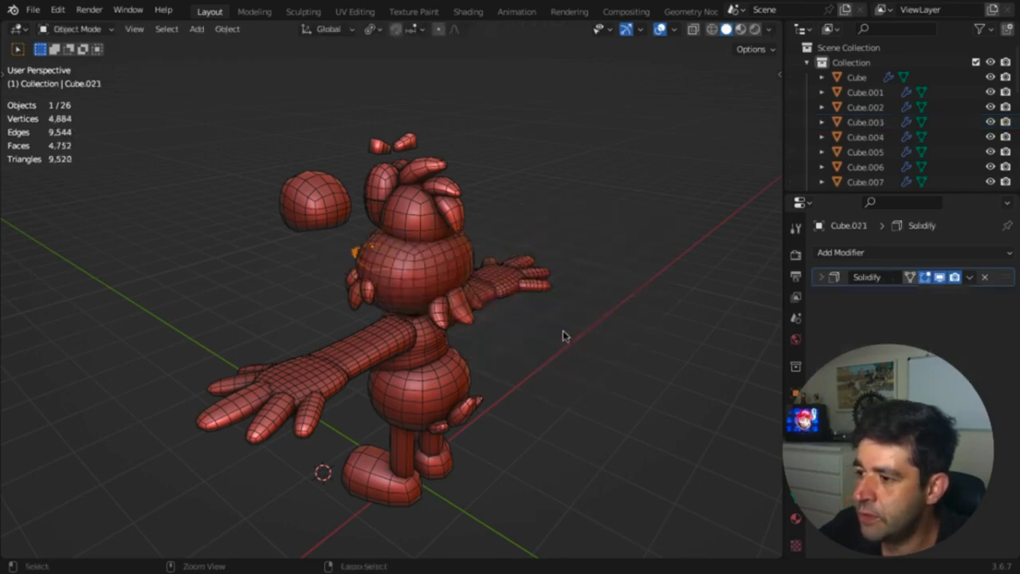
# Step: Inspect a blockout piece's base mesh in Edit Mode with X-ray switched on and off
pyautogui.moveTo(511, 329); pyautogui.dragTo(588, 275, button='middle')
pyautogui.press('a')
pyautogui.click(511, 284)
pyautogui.press('Tab')
pyautogui.hotkey('alt', 'z')
pyautogui.hotkey('alt', 'z')
pyautogui.press('Tab')
# Step: Select the leg cylinders and examine the whole character with the viewport overlays temporarily hidden
pyautogui.click(460, 432)
pyautogui.keyDown('shift'); pyautogui.moveTo(464, 438); pyautogui.dragTo(391, 348, button='middle'); pyautogui.keyUp('shift')
pyautogui.hotkey('shift', 'alt', 'z')
pyautogui.moveTo(227, 278); pyautogui.dragTo(430, 296, button='middle')
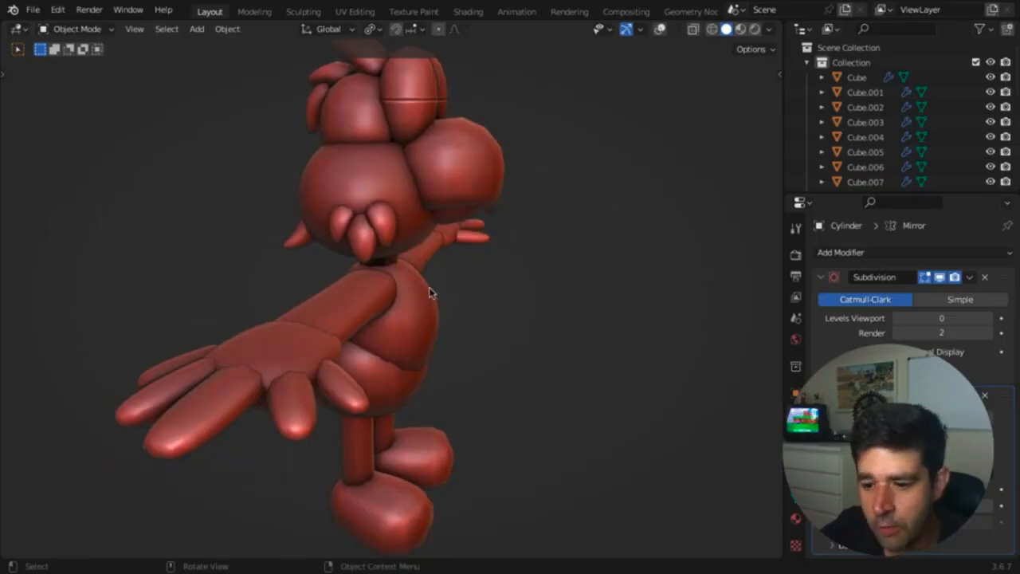
pyautogui.moveTo(481, 305); pyautogui.dragTo(421, 300, button='middle')
pyautogui.hotkey('shift', 'alt', 'z')
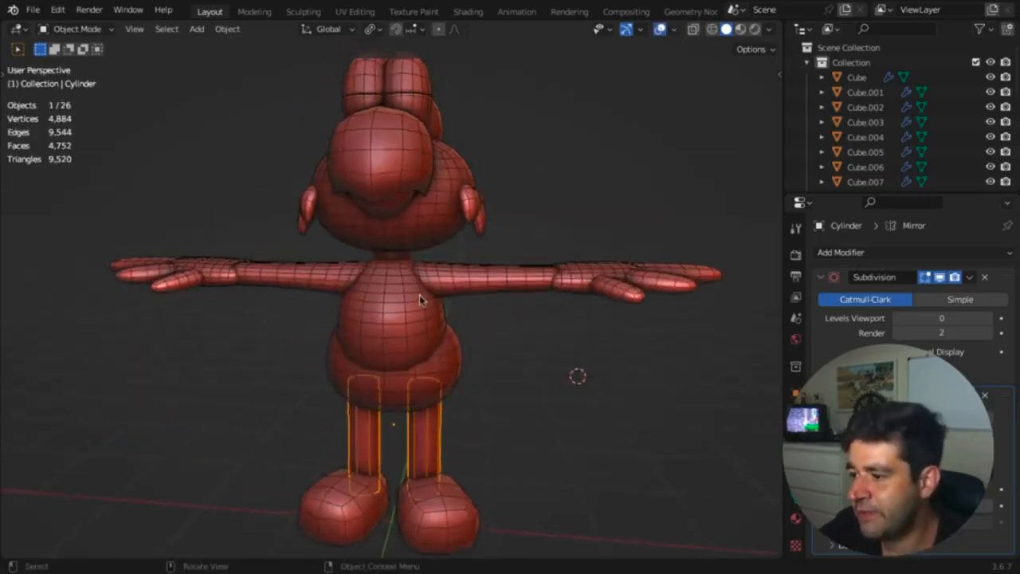
# Step: Snap the 3D cursor to the world origin between the character's feet
pyautogui.hotkey('shift', 's')
pyautogui.click(369, 370)
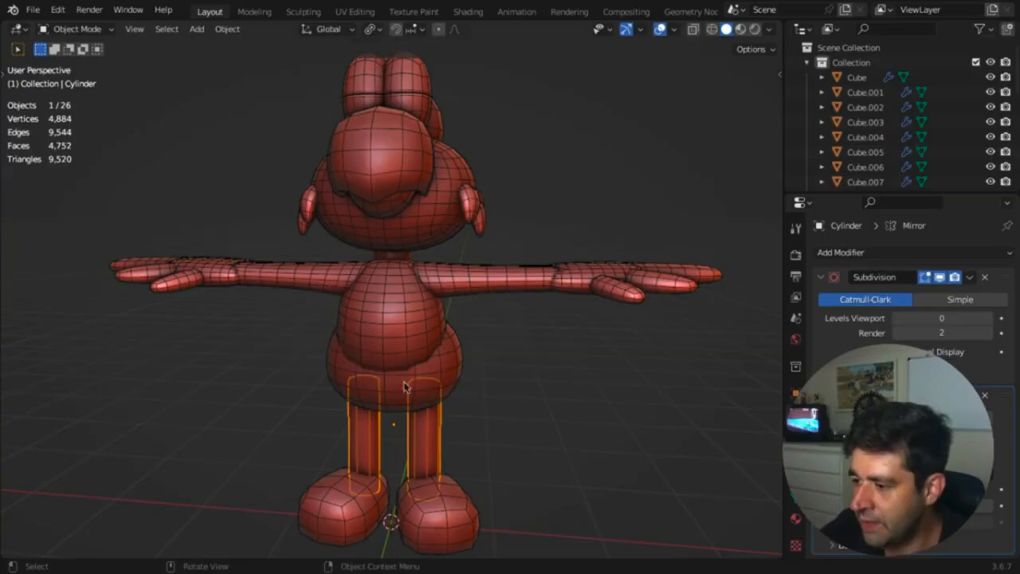
pyautogui.moveTo(404, 386); pyautogui.dragTo(548, 363, button='middle')
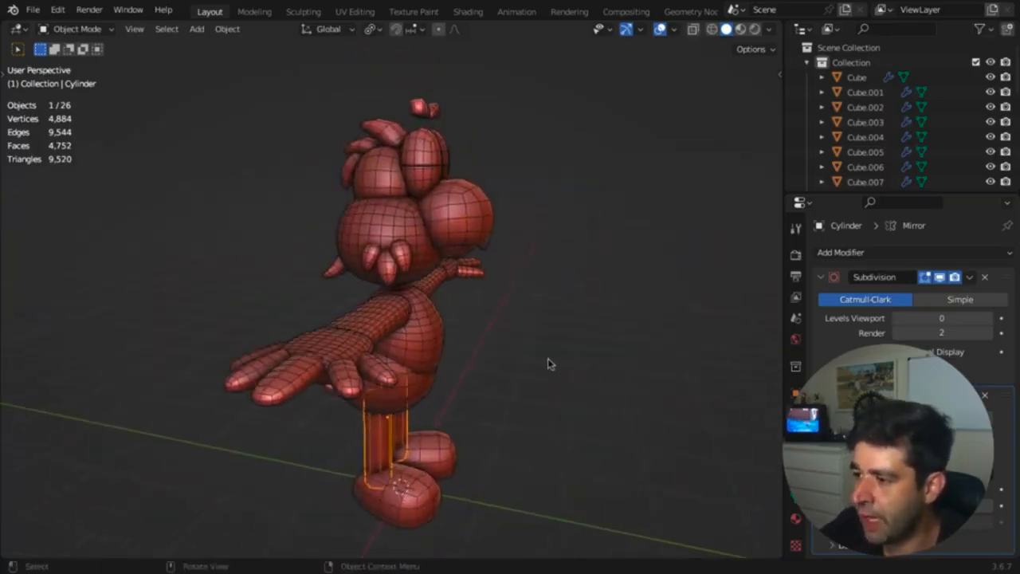
# Step: Select the hair tuft and the cheek feathers in turn to inspect these mirrored blockout pieces
pyautogui.click(381, 132)
pyautogui.moveTo(381, 132); pyautogui.dragTo(421, 155, button='middle')
pyautogui.click(456, 263)
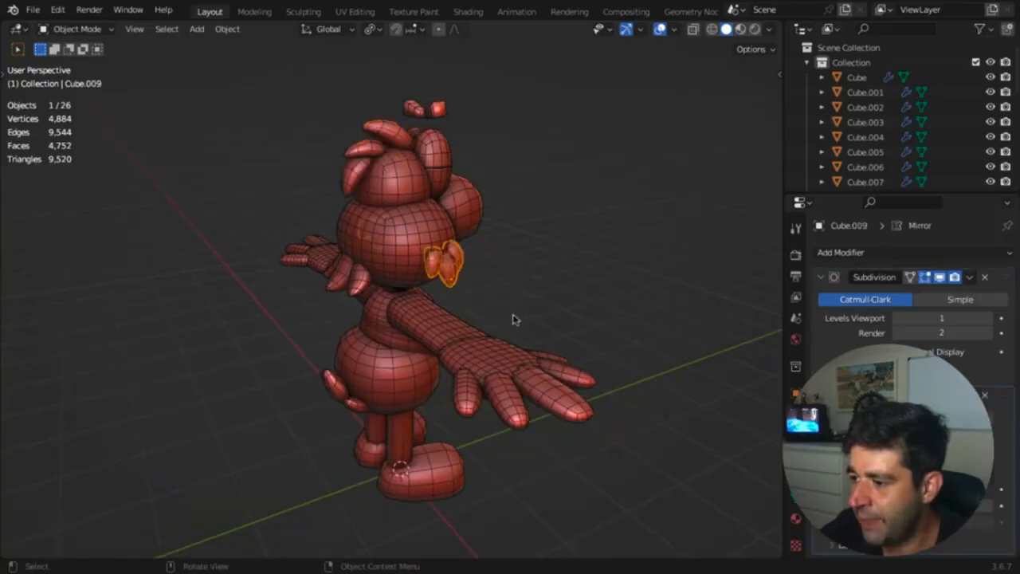
pyautogui.moveTo(515, 319); pyautogui.dragTo(408, 340, button='middle')
# Step: Start a new General file and delete its default subdivided cube
pyautogui.click(33, 10)
pyautogui.moveTo(53, 24)
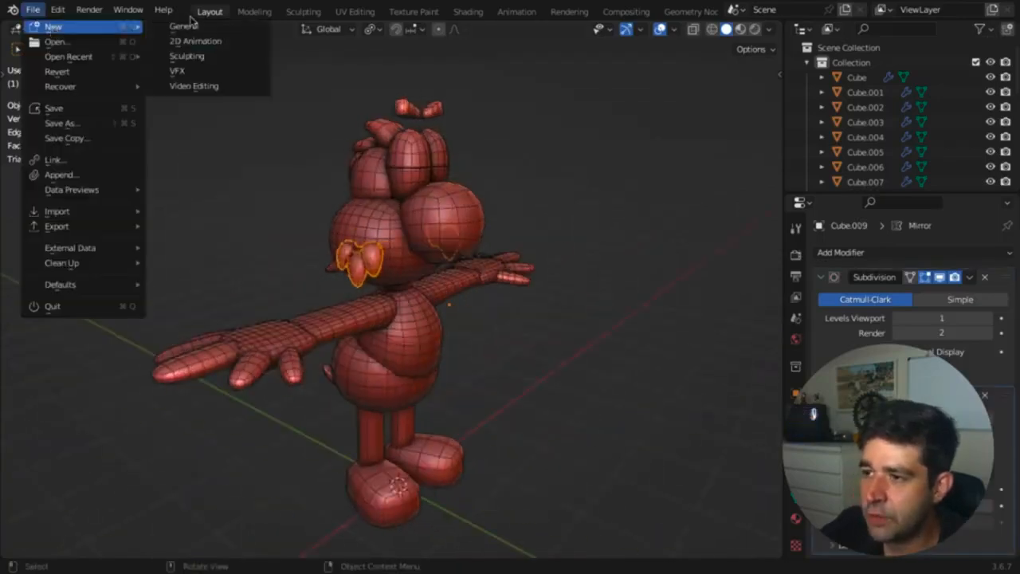
pyautogui.click(191, 23)
pyautogui.click(414, 297)
pyautogui.press('x')
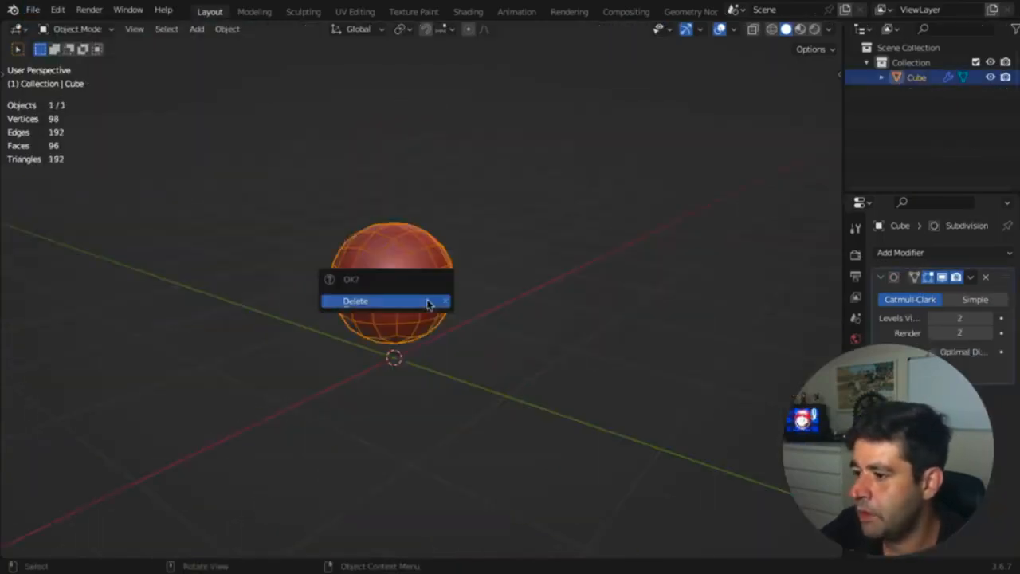
pyautogui.click(426, 298)
# Step: Add a cube mesh and scale it to 0.560 in X and Y only, keeping its height
pyautogui.hotkey('shift', 'a')
pyautogui.moveTo(419, 268)
pyautogui.click(482, 283)
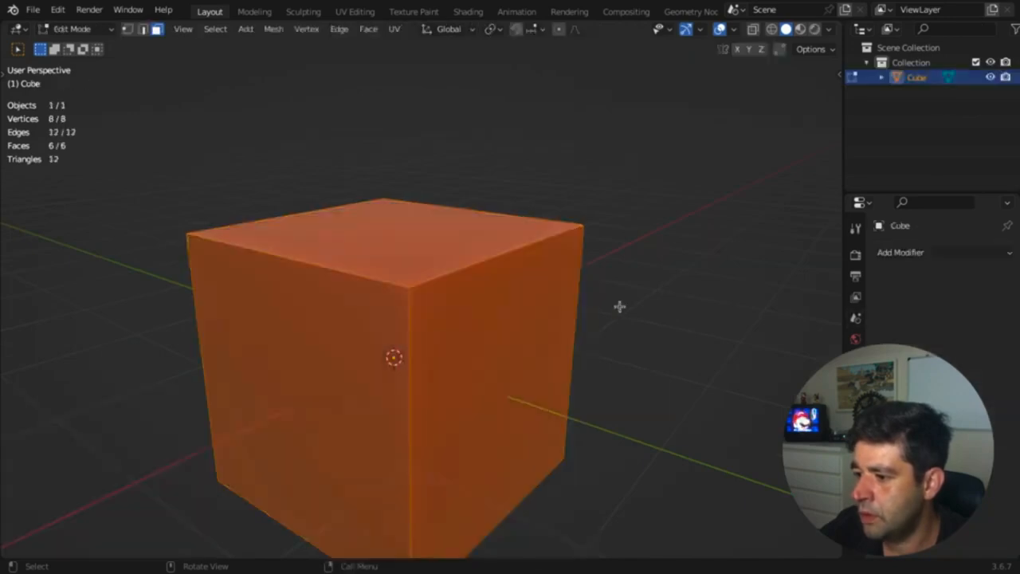
pyautogui.press('s')
pyautogui.hotkey('shift', 'z')
pyautogui.click(508, 328)
pyautogui.press('Tab')
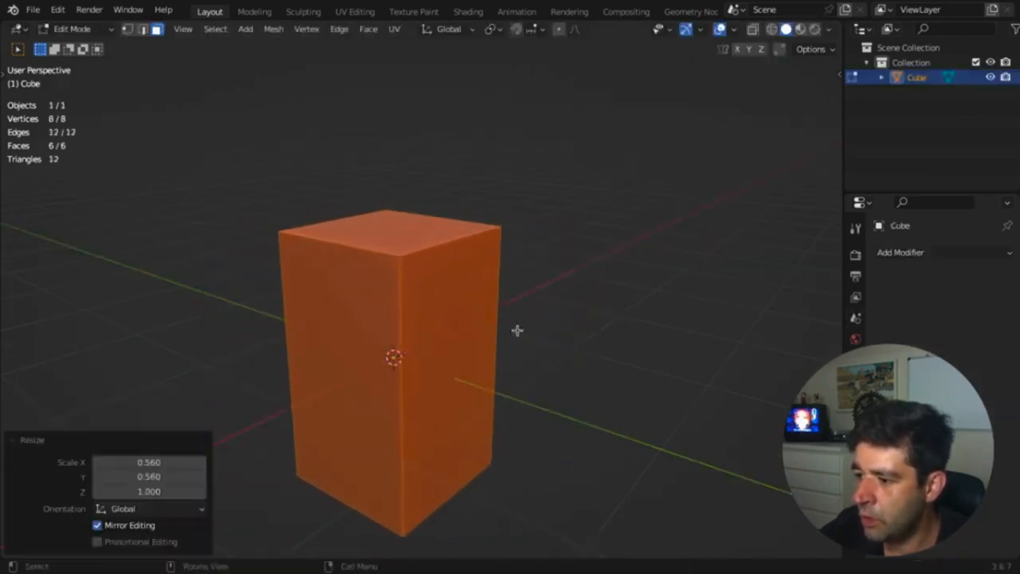
# Step: Add a centred horizontal loop cut around the block and scale down its top face to taper the upper half
pyautogui.hotkey('ctrl', 'r')
pyautogui.click(474, 353)
pyautogui.rightClick(499, 326)
pyautogui.hotkey('alt', 'a')
pyautogui.click(430, 230)
pyautogui.press('s')
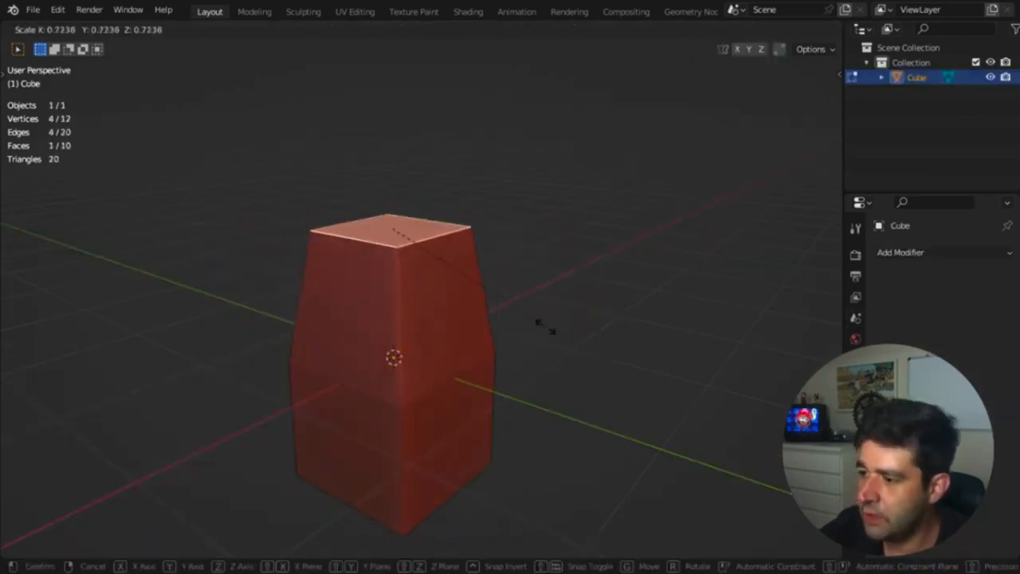
pyautogui.click(446, 303)
# Step: Slide the block's middle edge loop down toward the base to lengthen the tapered upper part
pyautogui.moveTo(446, 303); pyautogui.dragTo(428, 380, button='middle')
pyautogui.press('2')
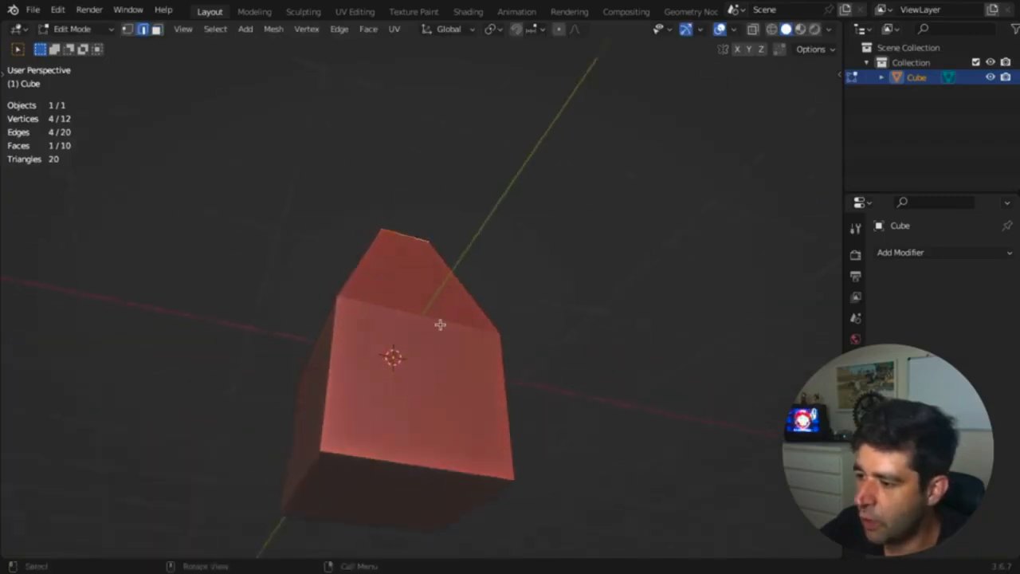
pyautogui.press('g')
pyautogui.press('g')
pyautogui.click(574, 308)
pyautogui.press('Tab')
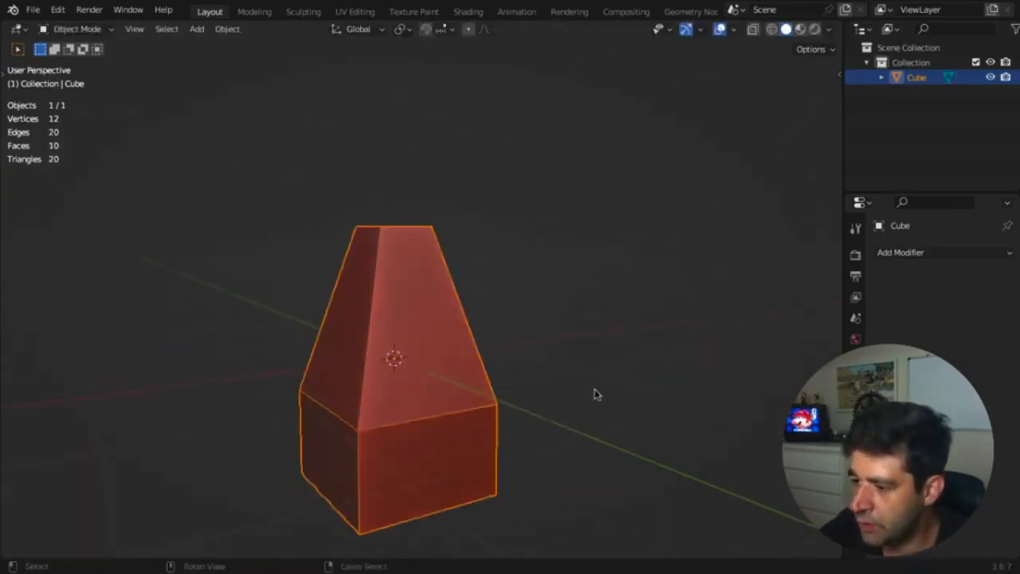
# Step: Add a level 2 subdivision to the tapered block and shade it smooth
pyautogui.hotkey('ctrl', '2')
pyautogui.rightClick(606, 282)
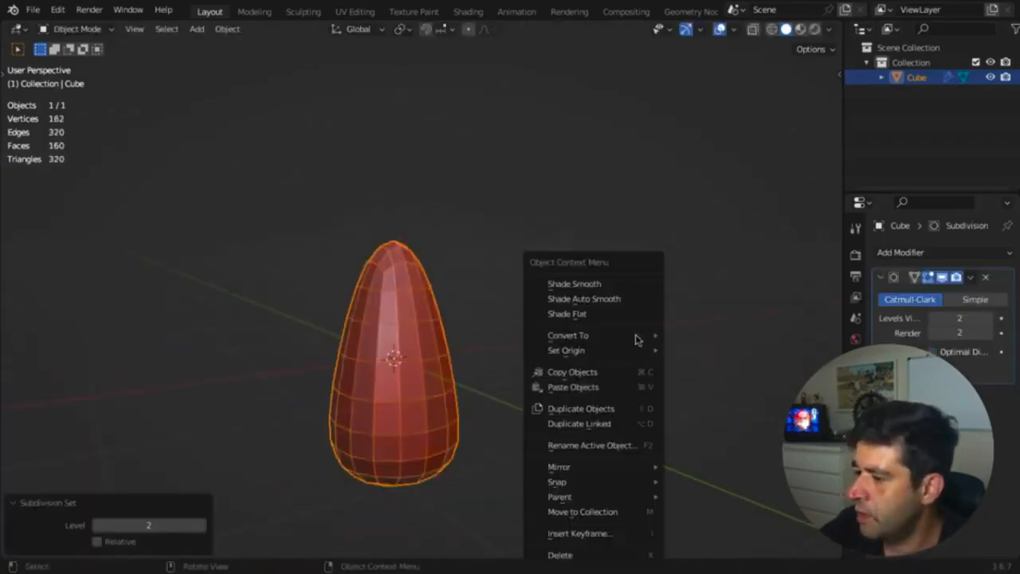
pyautogui.click(606, 282)
pyautogui.moveTo(608, 292); pyautogui.dragTo(548, 312, button='middle')
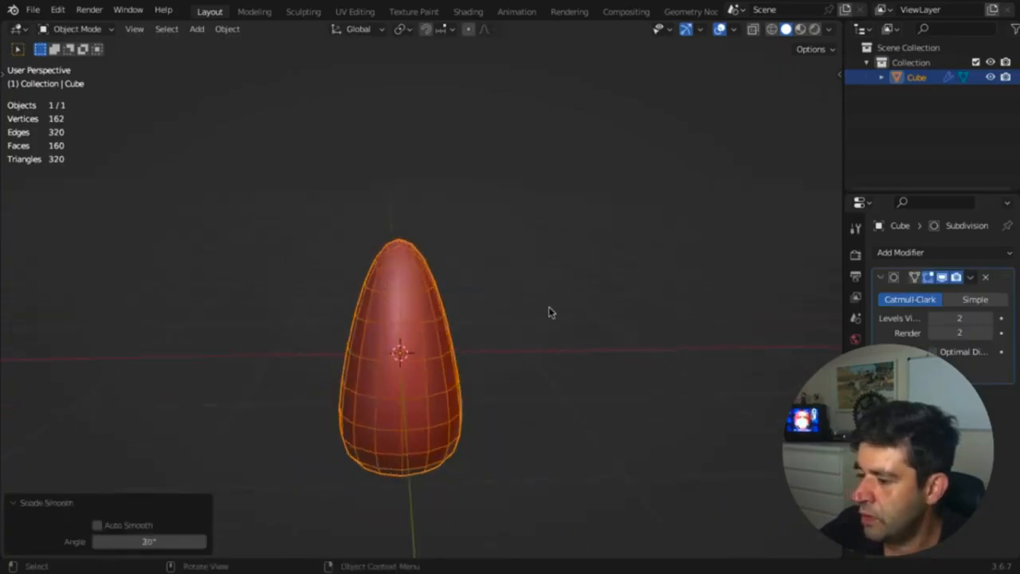
# Step: Add a Simple Deform modifier to the tapered shape and set it to Bend
pyautogui.click(909, 257)
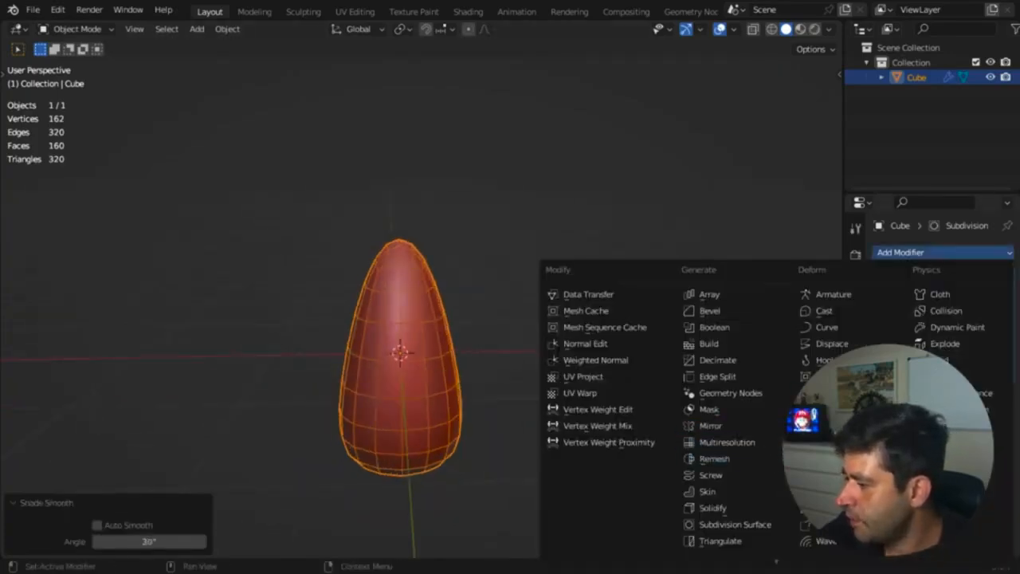
pyautogui.click(832, 442)
pyautogui.click(926, 418)
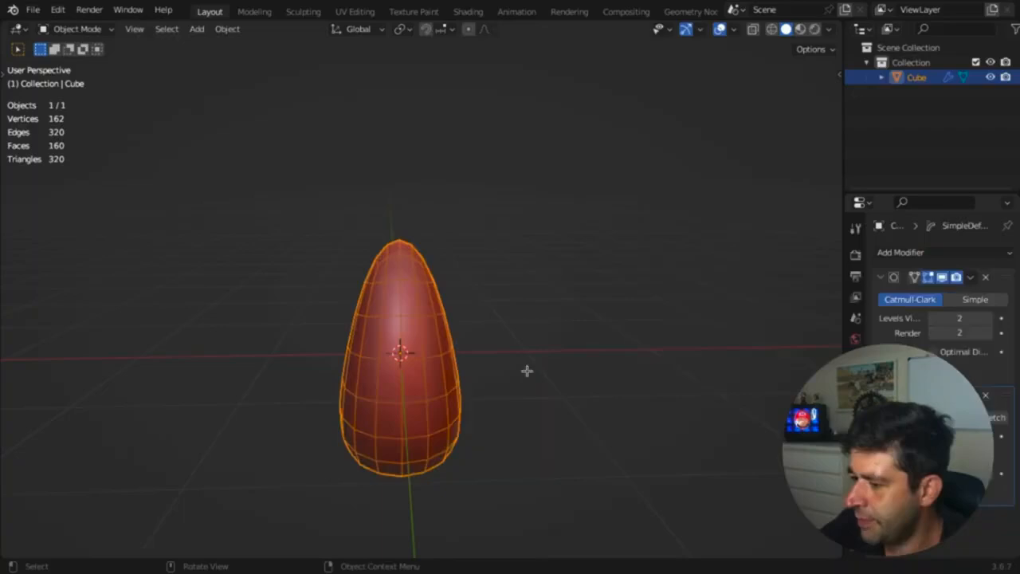
# Step: Move the whole mesh up 1.006 m along Z so that its origin sits at the base
pyautogui.press('Tab')
pyautogui.moveTo(518, 370); pyautogui.dragTo(351, 338, button='middle')
pyautogui.press('a')
pyautogui.press('g')
pyautogui.press('z')
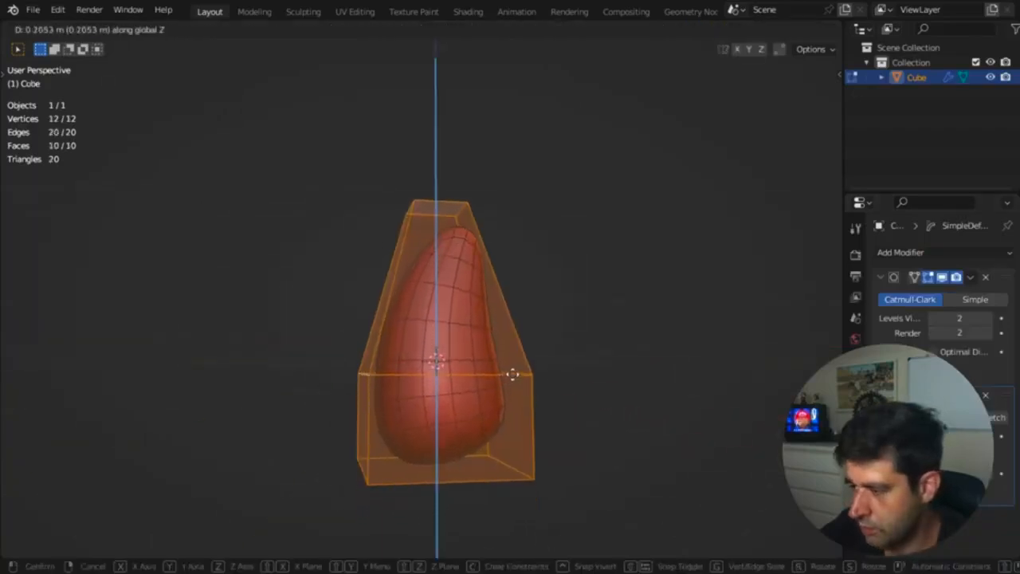
pyautogui.click(556, 299)
pyautogui.moveTo(556, 299); pyautogui.dragTo(549, 300, button='middle')
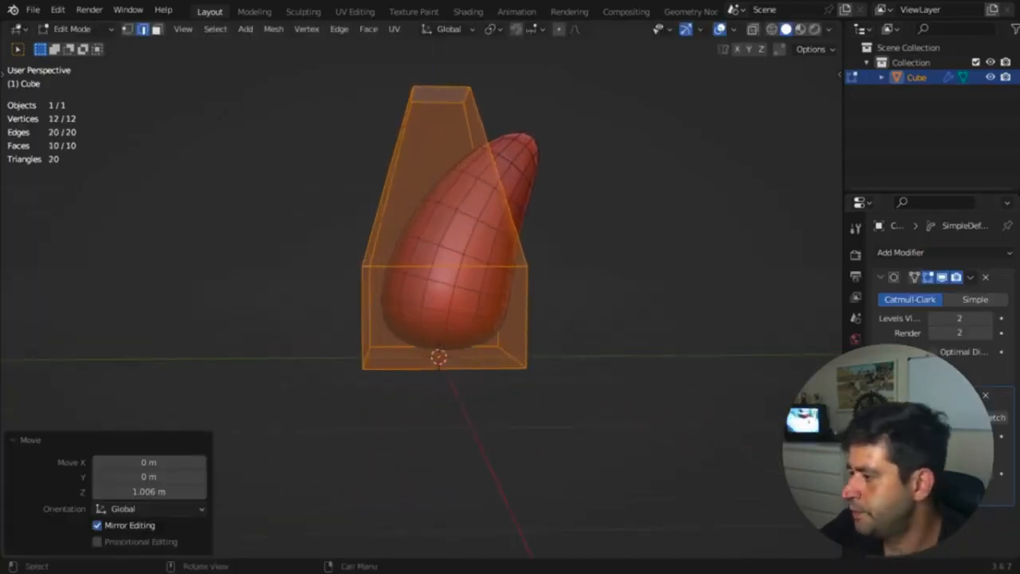
# Step: Increase the bend angle until the shape curls over, with the edit cage following the deformed surface
pyautogui.moveTo(963, 437); pyautogui.dragTo(1017, 443)
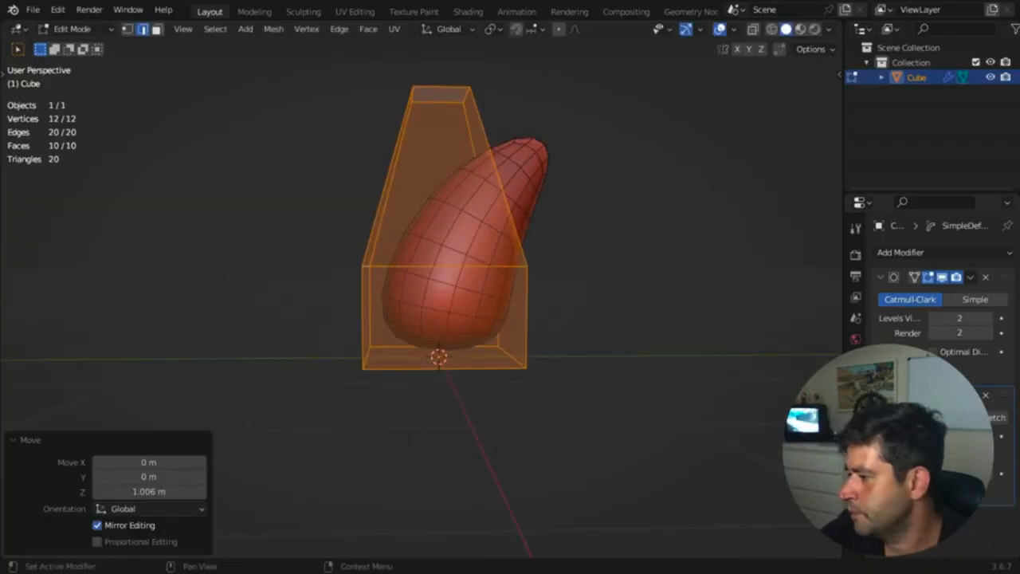
pyautogui.click(914, 395)
pyautogui.moveTo(668, 269); pyautogui.dragTo(565, 247, button='middle')
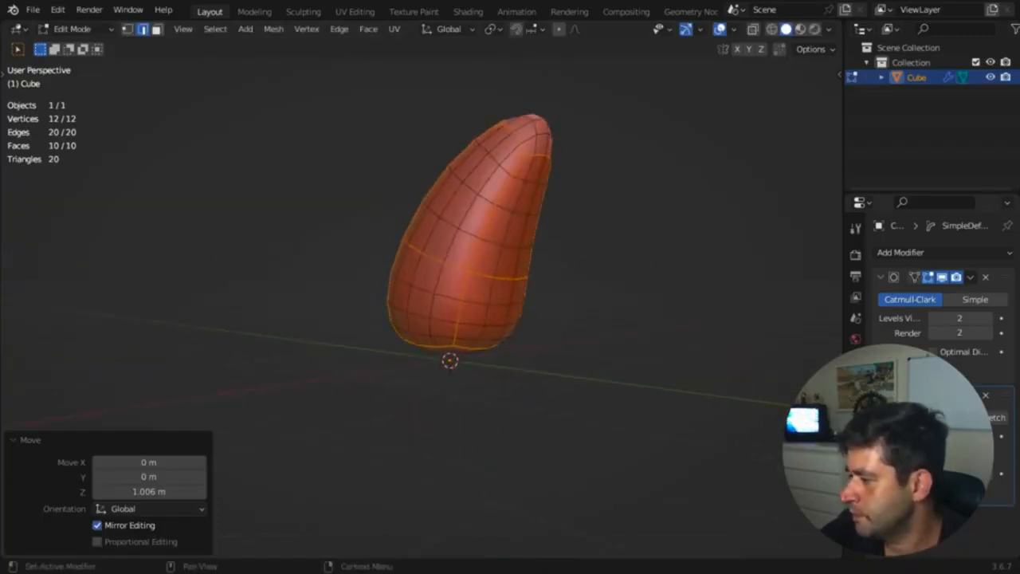
pyautogui.press('Return')
pyautogui.moveTo(515, 351); pyautogui.dragTo(656, 330, button='middle')
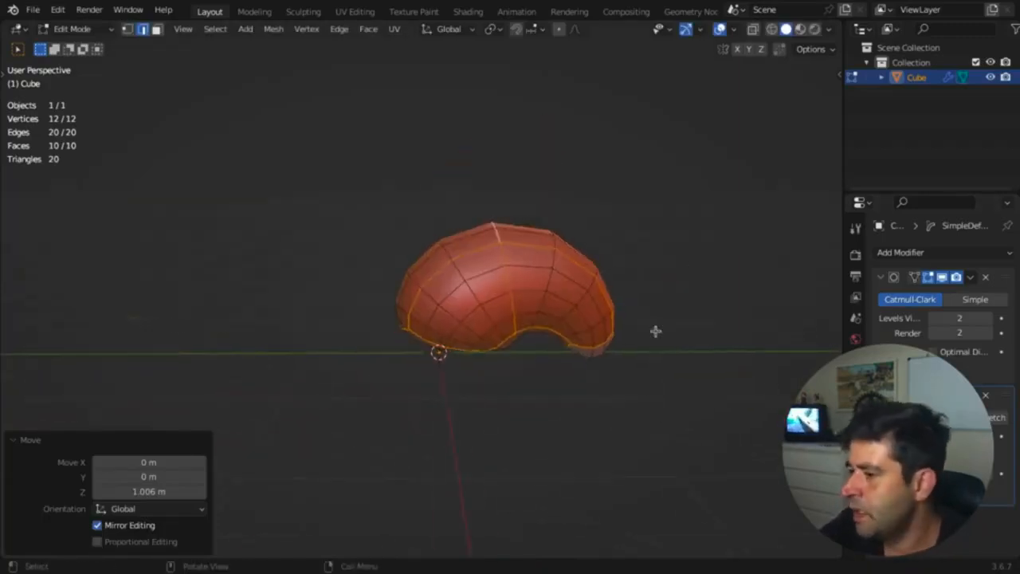
pyautogui.hotkey('alt', 'shift', 'z')
pyautogui.moveTo(615, 303); pyautogui.dragTo(494, 341, button='middle')
pyautogui.press('Tab')
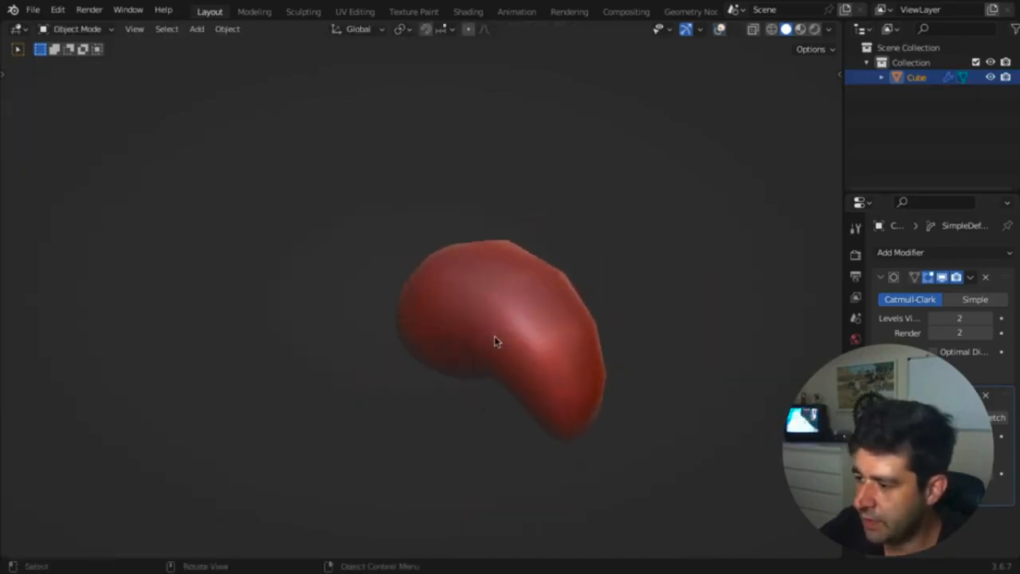
# Step: Duplicate the curled shape beside the original and tilt the copy outward with a trackball rotation of 22.3° and -39°
pyautogui.hotkey('alt', 'shift', 'z')
pyautogui.hotkey('shift', 'd')
pyautogui.click(495, 333)
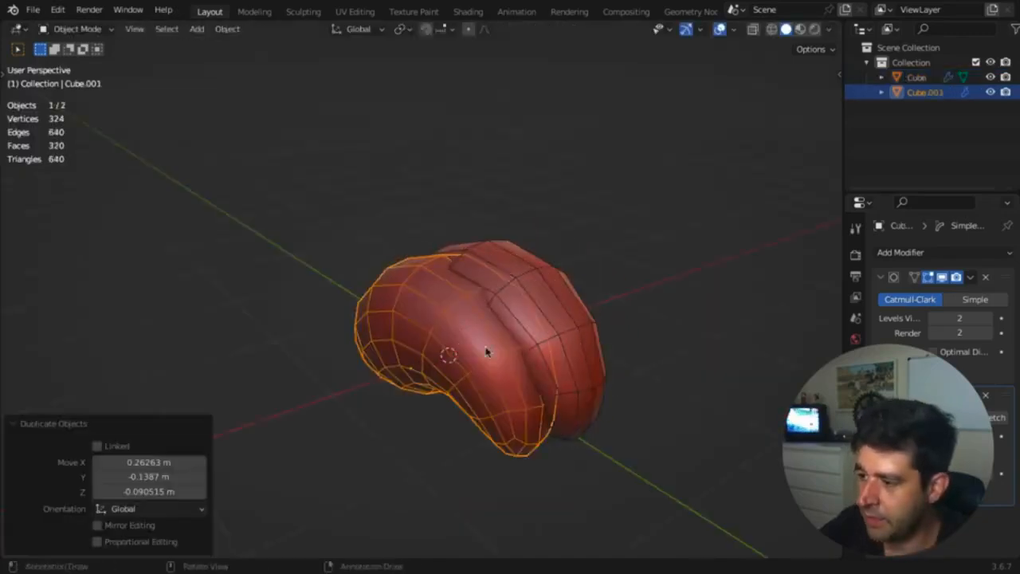
pyautogui.press('r')
pyautogui.press('r')
pyautogui.click(528, 361)
pyautogui.moveTo(527, 361); pyautogui.dragTo(569, 345, button='middle')
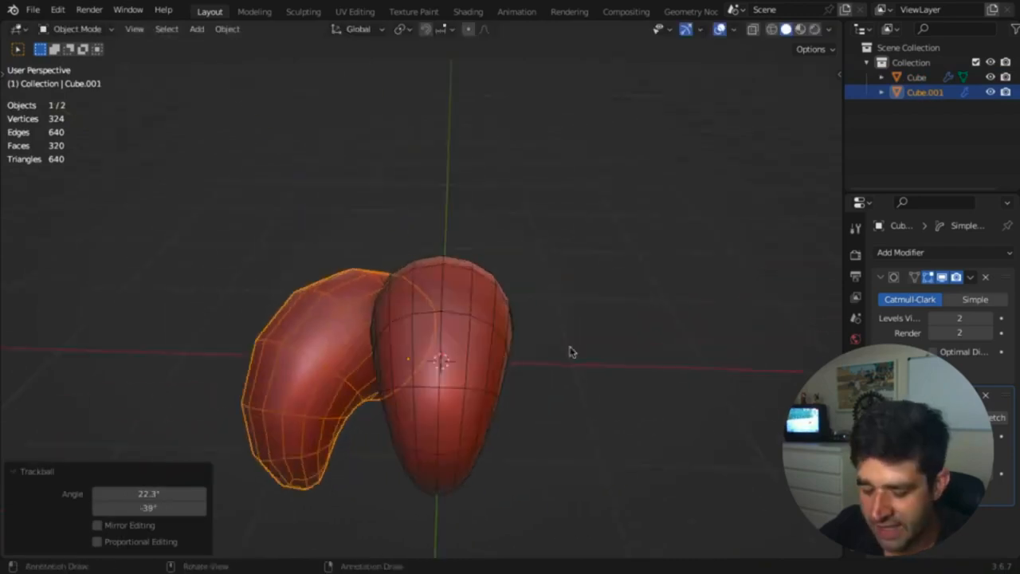
# Step: Duplicate the tilted side piece across to the opposite side of the central shape and trackball-rotate it outward
pyautogui.hotkey('shift', 'd')
pyautogui.click(649, 337)
pyautogui.press('r')
pyautogui.press('r')
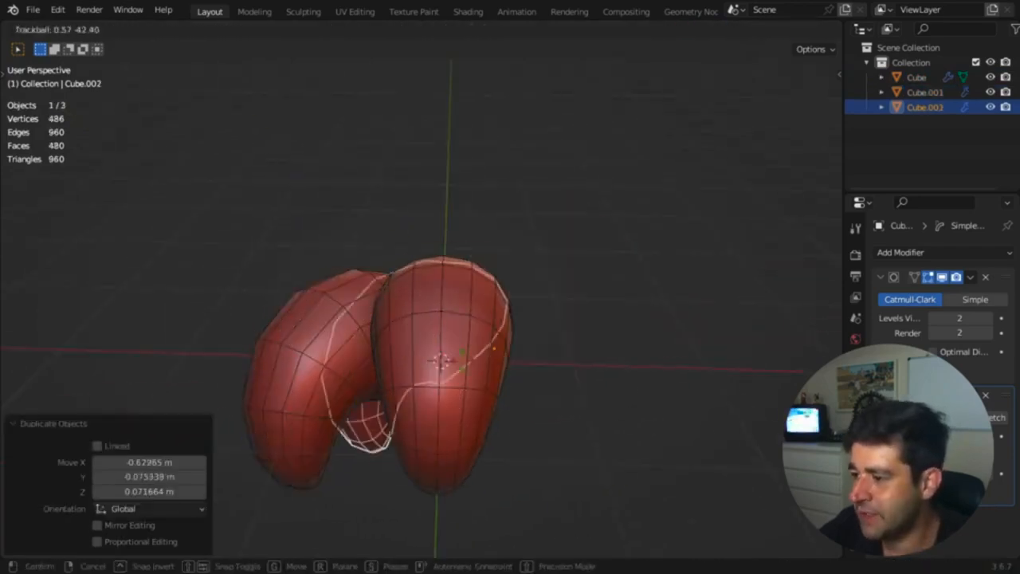
pyautogui.click(644, 373)
# Step: Select both side pieces and scale them down to about 0.71
pyautogui.keyDown('shift'); pyautogui.click(348, 348); pyautogui.keyUp('shift')
pyautogui.press('s')
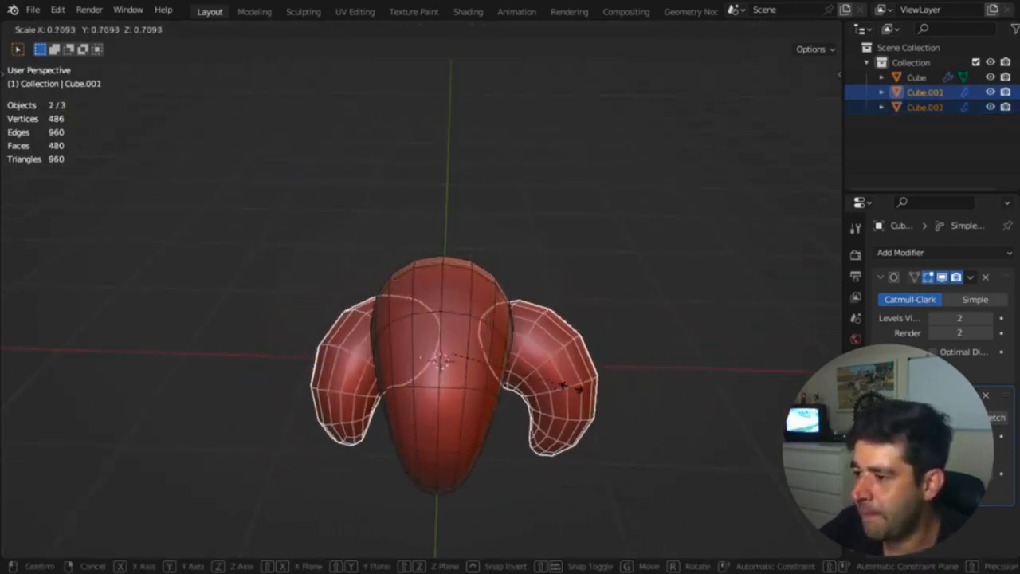
pyautogui.click(572, 387)
pyautogui.moveTo(572, 388); pyautogui.dragTo(728, 349, button='middle')
# Step: Hide the viewport overlays, select all three curled pieces and rotate them together
pyautogui.click(720, 30)
pyautogui.moveTo(656, 155); pyautogui.dragTo(470, 339)
pyautogui.moveTo(494, 342); pyautogui.dragTo(577, 310, button='middle')
pyautogui.press('r')
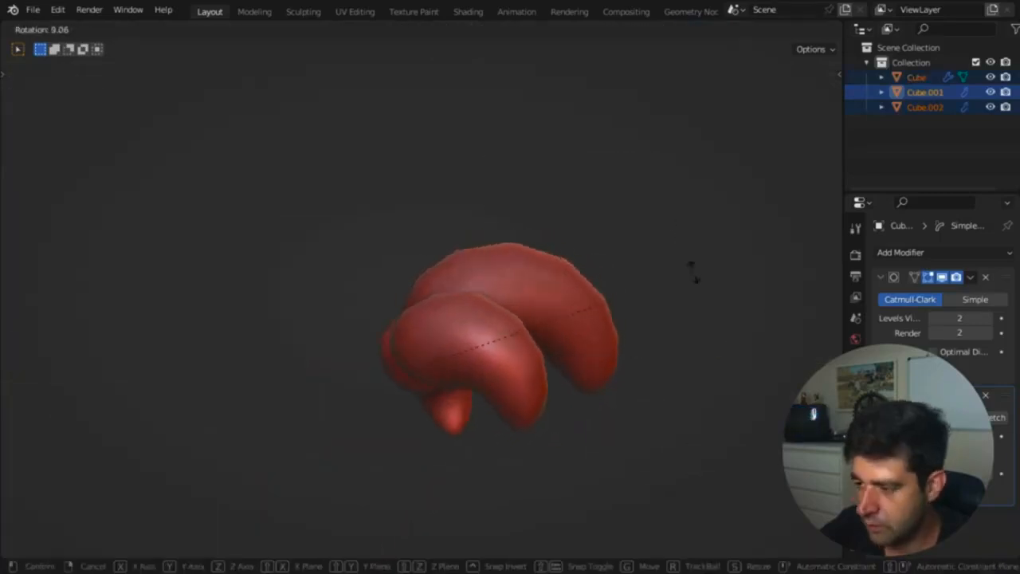
pyautogui.click(586, 431)
# Step: Select one of the small side pieces and rotate it on its own
pyautogui.moveTo(586, 434); pyautogui.dragTo(558, 358, button='middle')
pyautogui.click(557, 358)
pyautogui.press('r')
pyautogui.press('r')
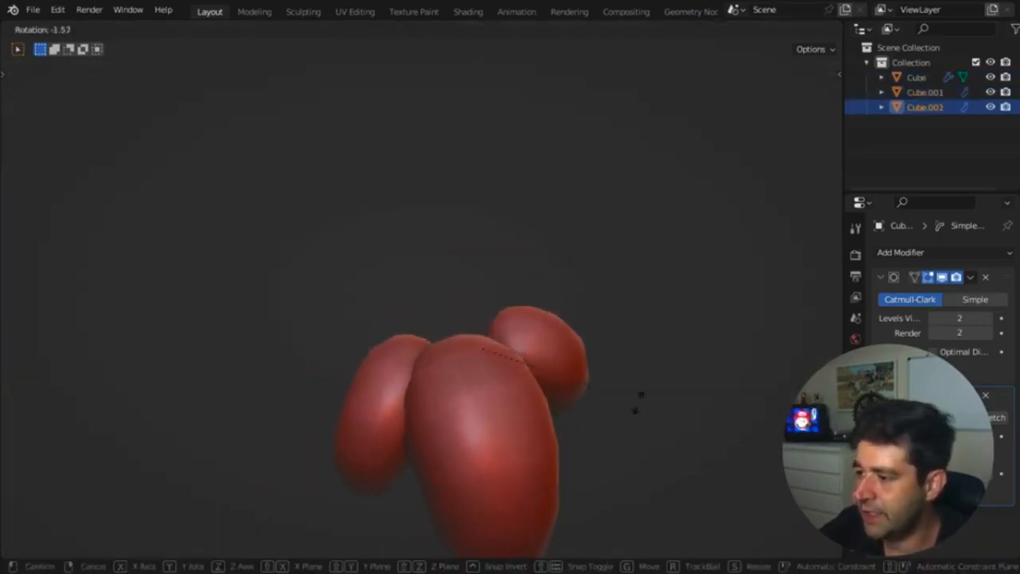
pyautogui.click(590, 380)
pyautogui.scroll(-3, 597, 280)
pyautogui.moveTo(597, 280); pyautogui.dragTo(642, 340, button='middle')
# Step: Show the overlays again, move all three pieces together and trackball-rotate them by -17.8° and -61.3°
pyautogui.hotkey('shift', 'alt', 'z')
pyautogui.press('a')
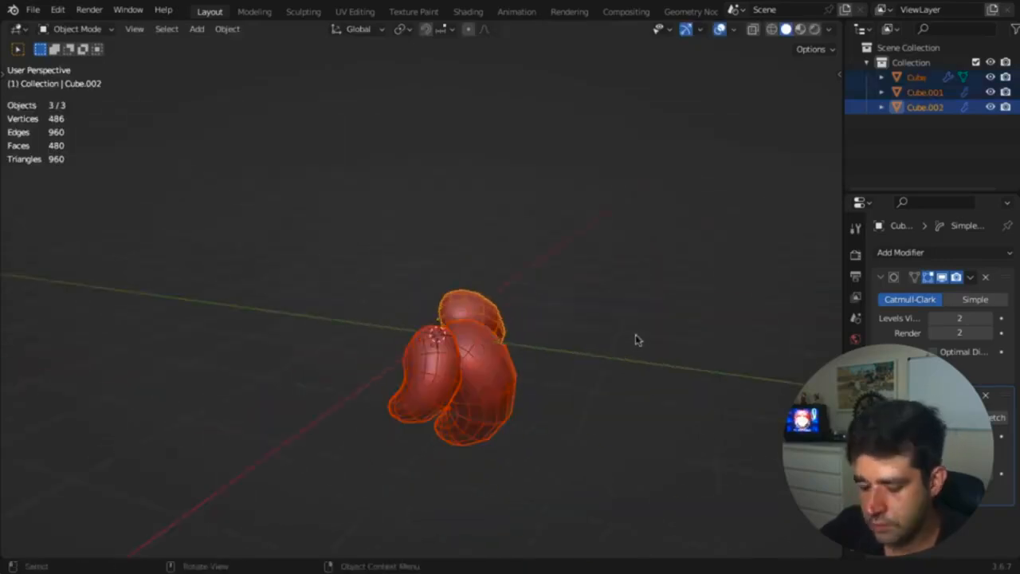
pyautogui.press('g')
pyautogui.click(616, 221)
pyautogui.press('r')
pyautogui.press('r')
pyautogui.click(565, 205)
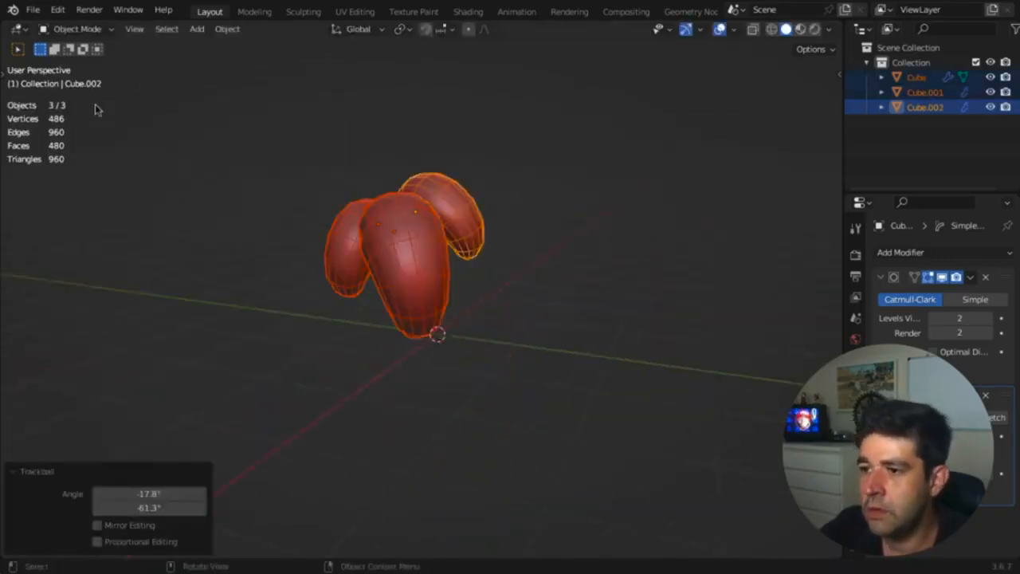
# Step: Reopen 01 BLOCAGEM PRIMITIVAS 20MIN.blend from the recent files, discarding the demo scene's changes
pyautogui.click(33, 12)
pyautogui.moveTo(101, 59)
pyautogui.click(199, 55)
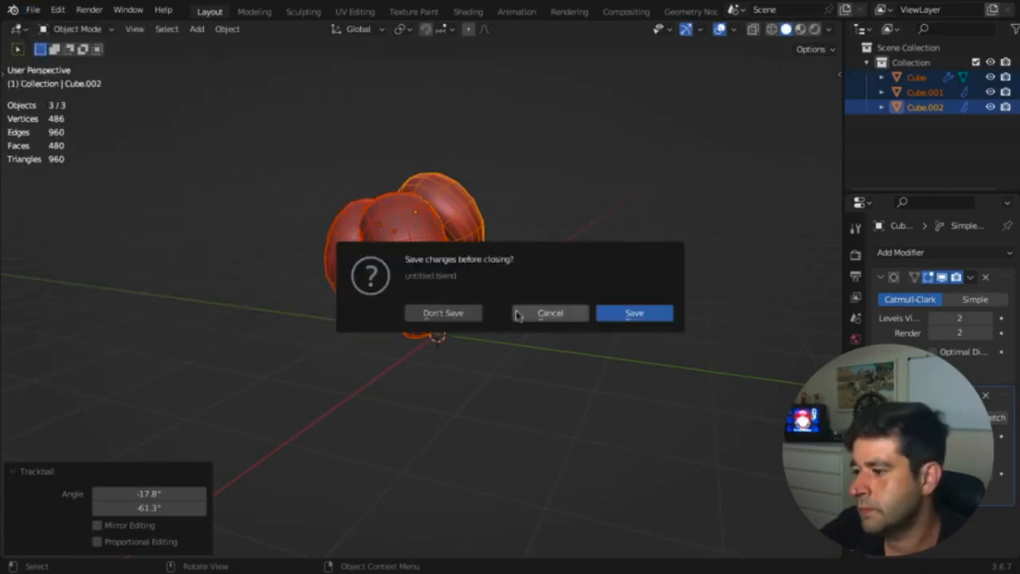
pyautogui.click(443, 314)
pyautogui.moveTo(463, 315); pyautogui.dragTo(603, 320, button='middle')
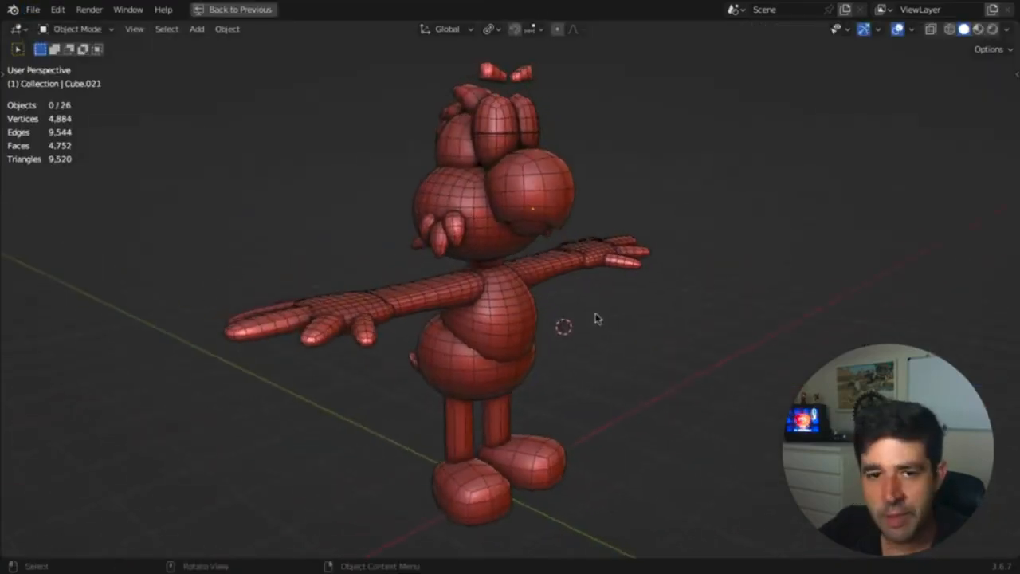
pyautogui.moveTo(362, 6)
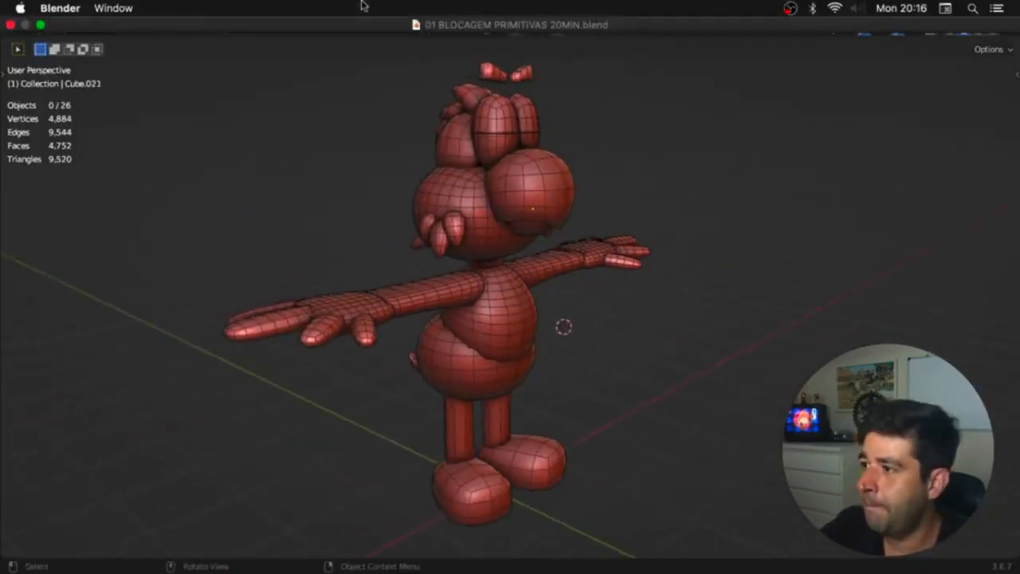
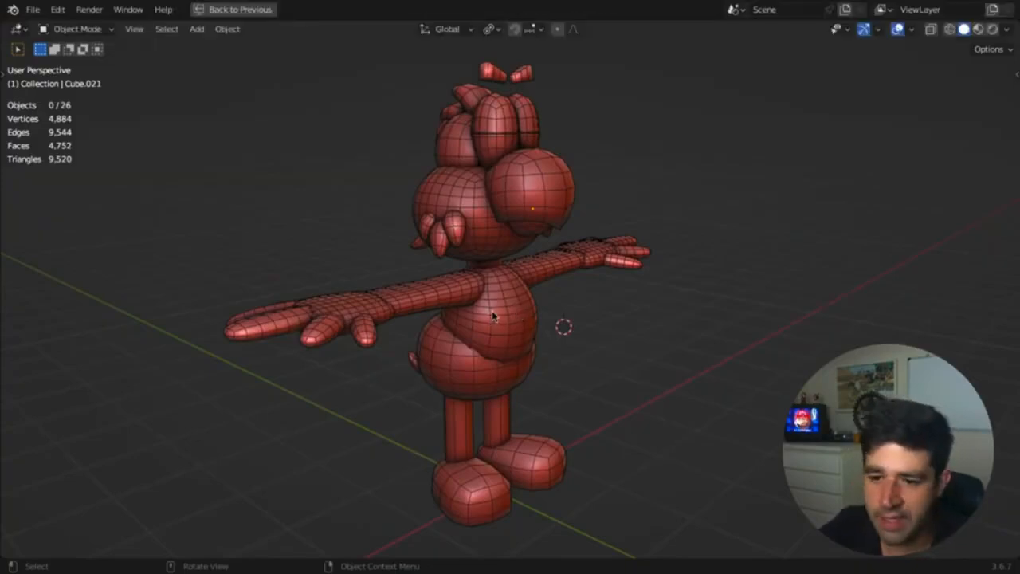
pyautogui.moveTo(527, 292); pyautogui.dragTo(505, 348, button='middle')
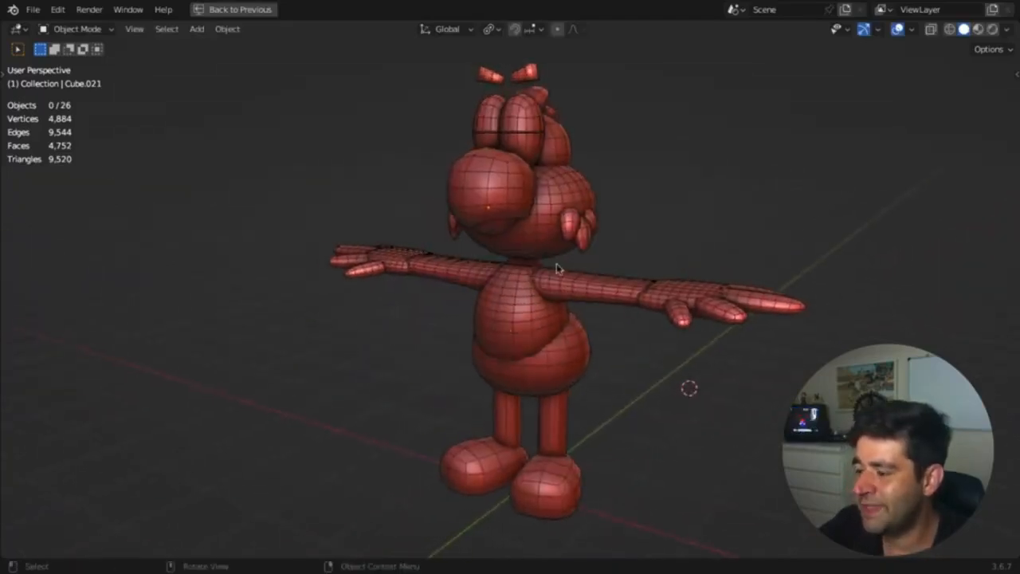
pyautogui.moveTo(557, 267); pyautogui.dragTo(488, 214, button='middle')
# Step: Select the bird's belly, leg, chest and beak in turn to inspect the blockout primitives
pyautogui.click(479, 360)
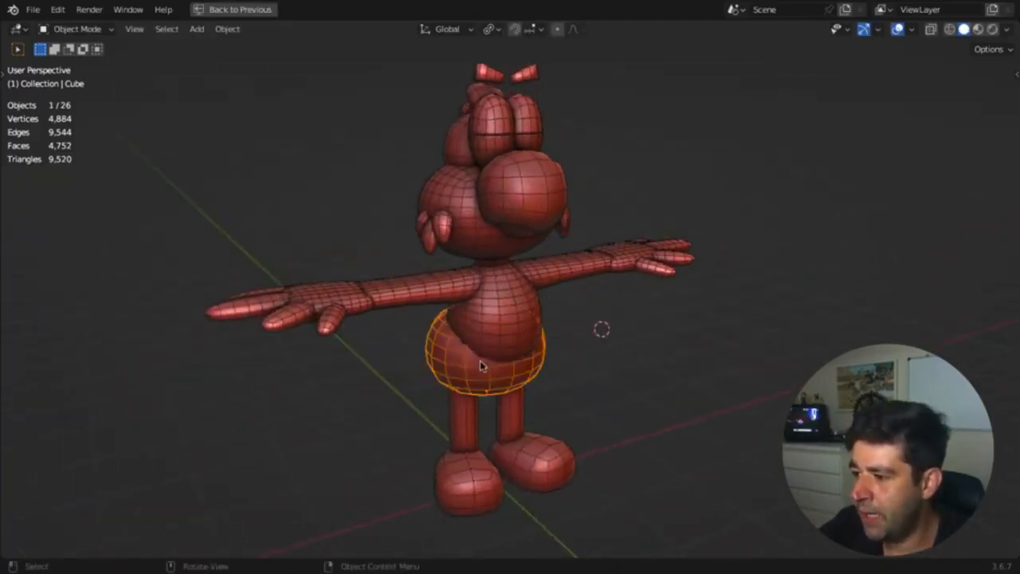
pyautogui.click(470, 424)
pyautogui.click(483, 366)
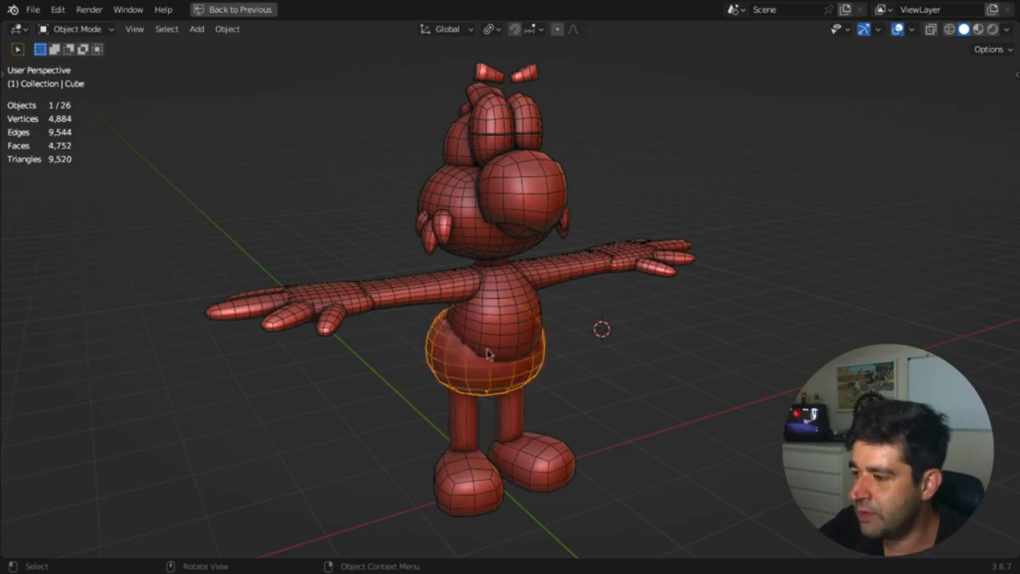
pyautogui.click(487, 318)
pyautogui.click(526, 187)
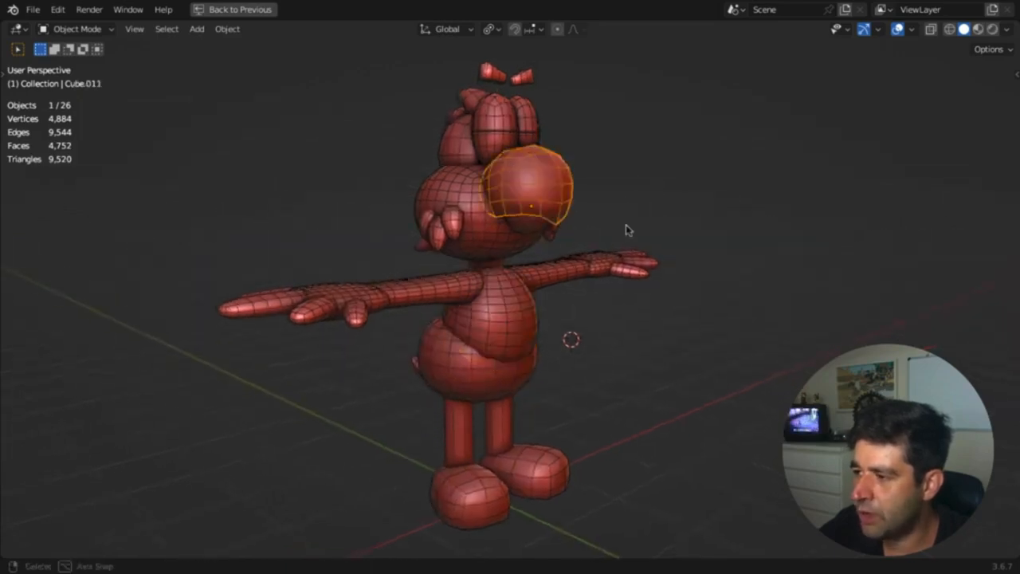
pyautogui.moveTo(626, 224); pyautogui.dragTo(673, 218, button='middle')
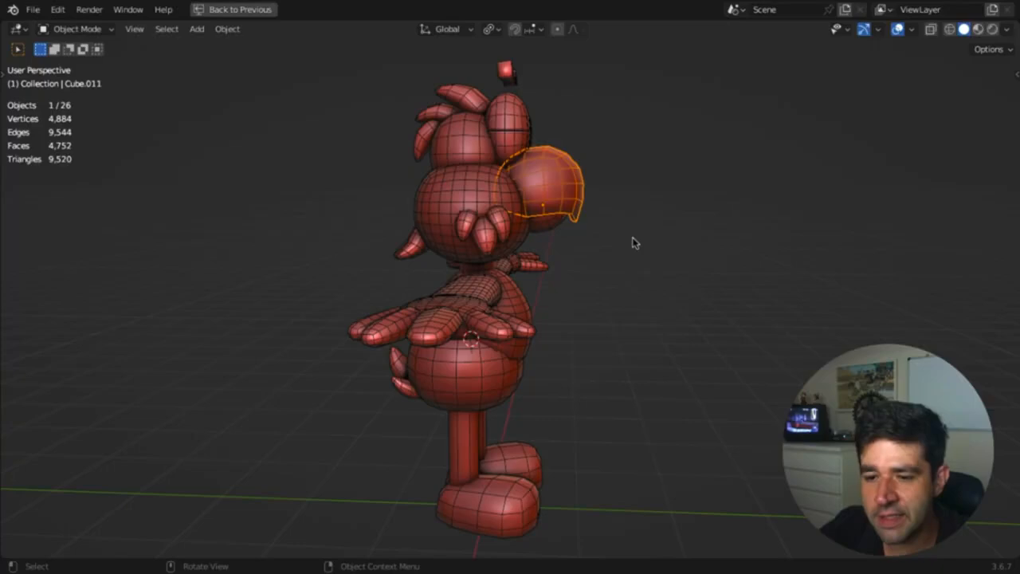
pyautogui.moveTo(632, 244); pyautogui.dragTo(545, 281, button='middle')
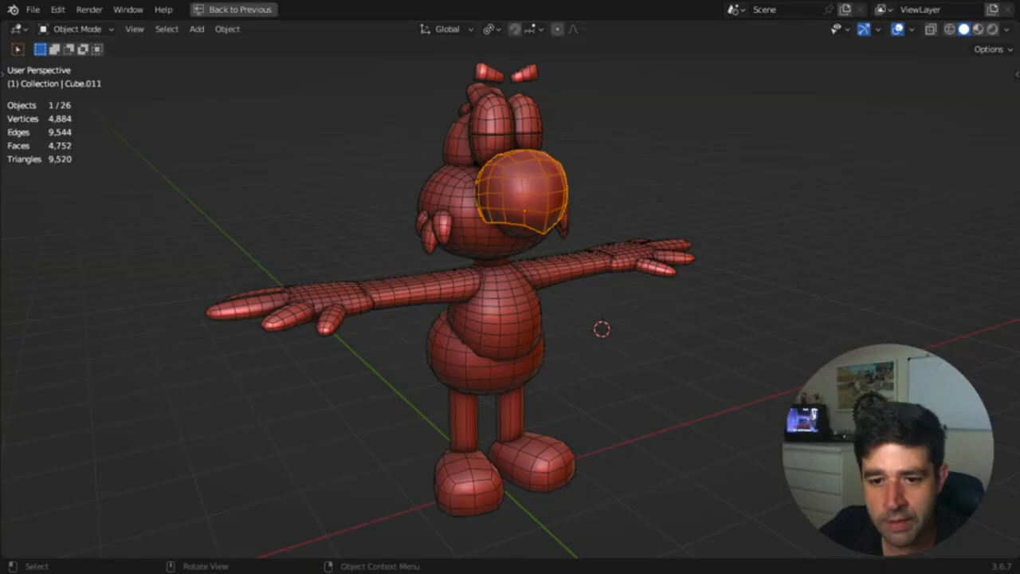
# Step: Open 02 ESCULTURA 1 HORA.blend without saving the blockout file and view the sculpted bird with overlays hidden
pyautogui.hotkey('ctrl', 'q')
pyautogui.click(448, 314)
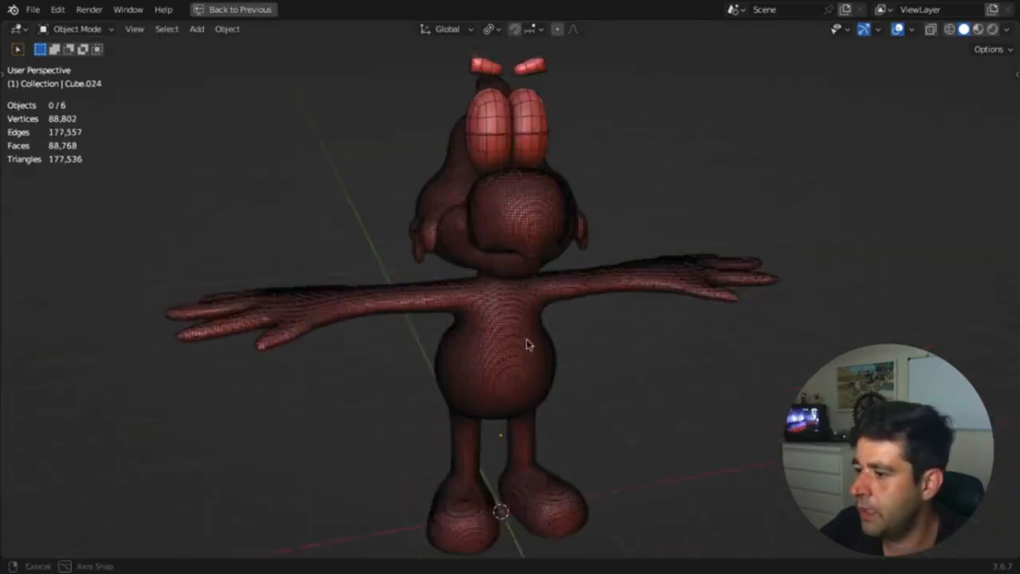
pyautogui.hotkey('shift', 'alt', 'z')
pyautogui.moveTo(551, 341); pyautogui.dragTo(401, 353, button='middle')
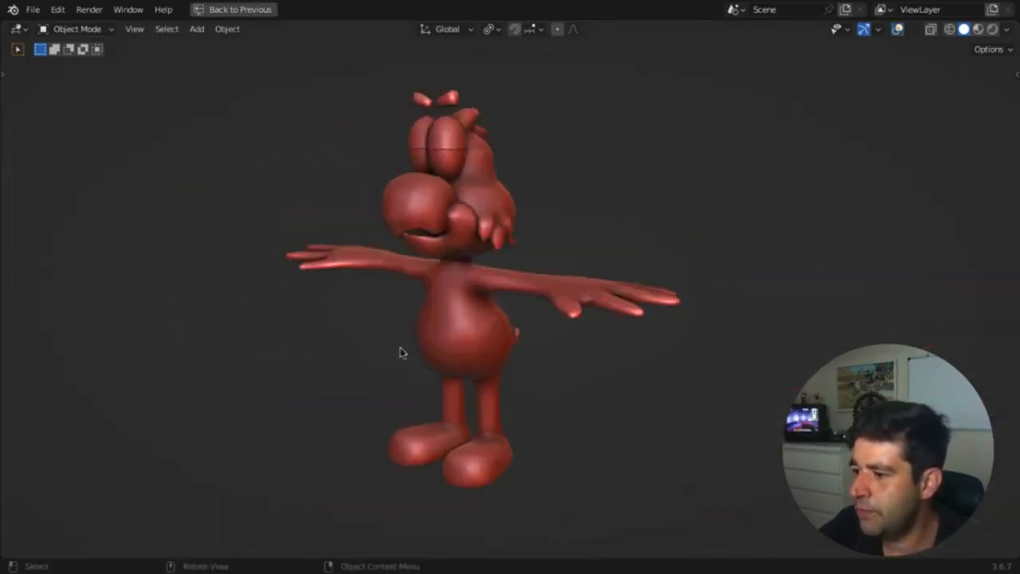
pyautogui.scroll(2, 451, 290)
pyautogui.moveTo(452, 294); pyautogui.dragTo(622, 279, button='middle')
# Step: Show the overlays again and examine the dense wireframe of the sculpted bird up close
pyautogui.hotkey('shift', 'alt', 'z')
pyautogui.keyDown('shift'); pyautogui.moveTo(621, 279); pyautogui.dragTo(618, 319, button='middle'); pyautogui.keyUp('shift')
pyautogui.scroll(5, 667, 352)
pyautogui.keyDown('shift'); pyautogui.moveTo(617, 319); pyautogui.dragTo(579, 322, button='middle'); pyautogui.keyUp('shift')
pyautogui.scroll(-5, 592, 364)
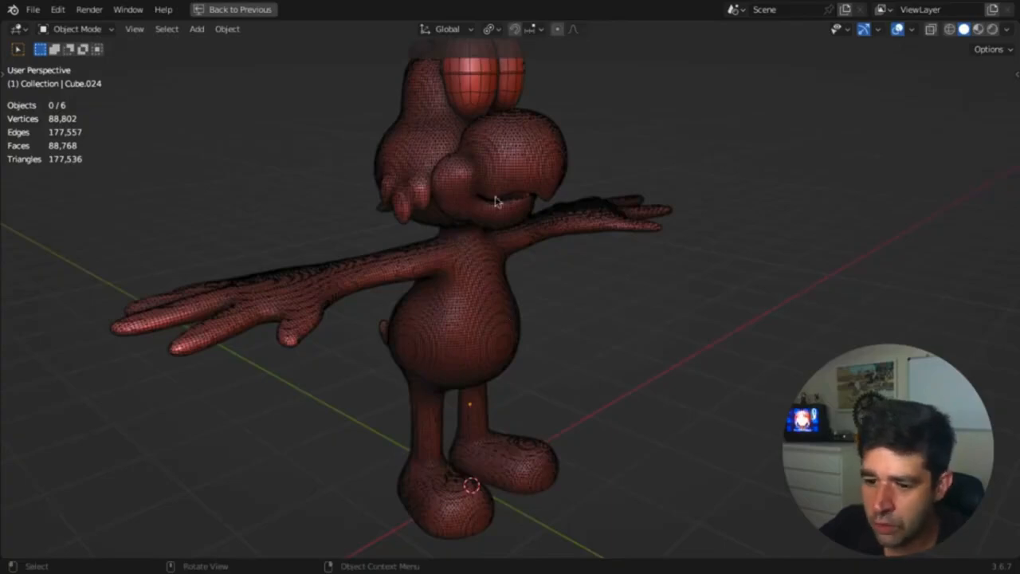
# Step: Open 01 BLOCAGEM PRIMITIVAS 20MIN.blend again to return from the sculpt to the blockout
pyautogui.click(32, 9)
pyautogui.moveTo(80, 57)
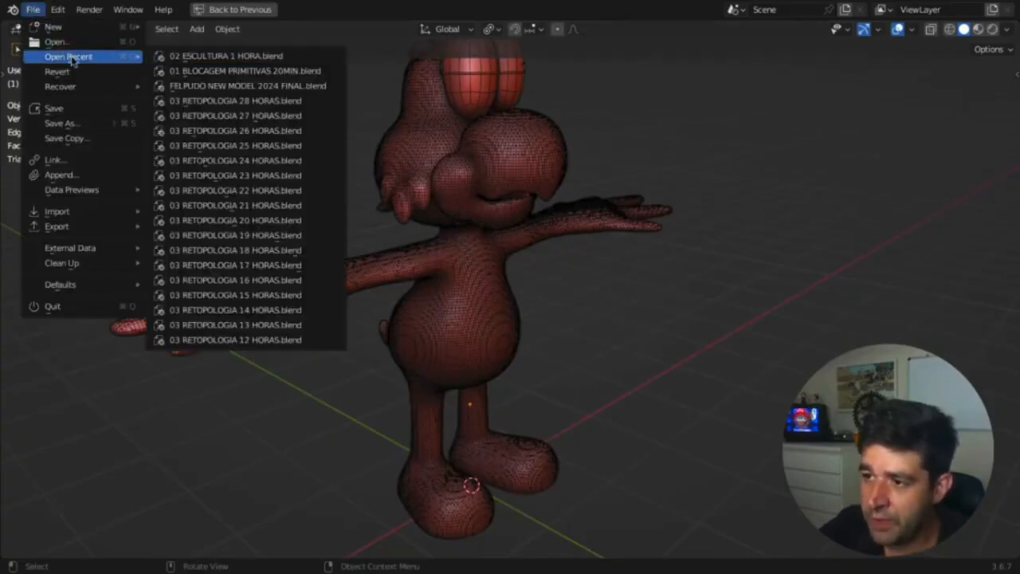
pyautogui.click(183, 69)
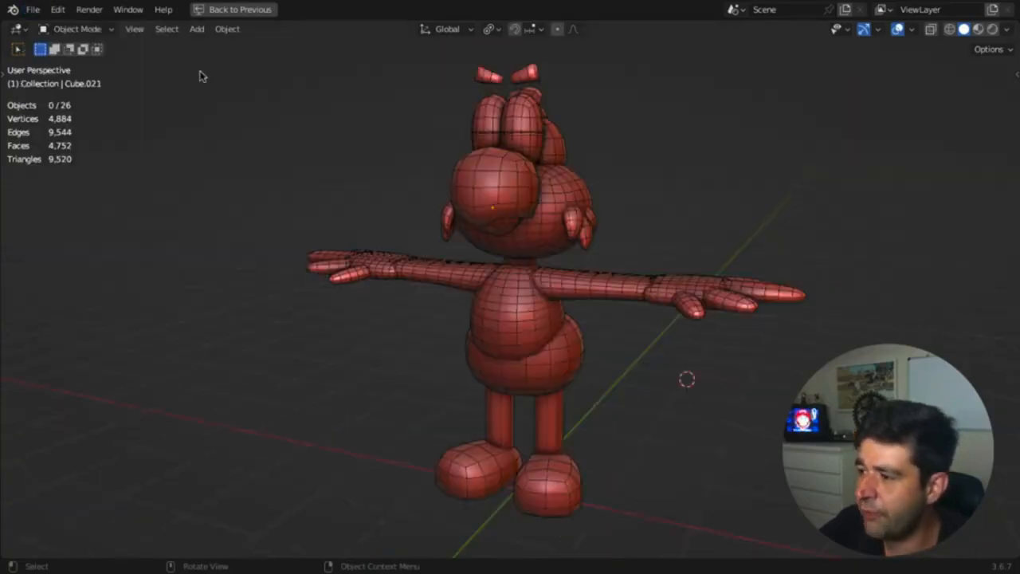
# Step: Isolate the bird's belly and chest by hiding all other parts, and restore the full window layout
pyautogui.moveTo(528, 292)
pyautogui.mouseDown(button='middle')
pyautogui.moveTo(645, 302)
pyautogui.moveTo(535, 391)
pyautogui.moveTo(518, 286)
pyautogui.mouseUp(button='middle')
pyautogui.click(518, 285)
pyautogui.keyDown('shift'); pyautogui.click(511, 254); pyautogui.keyUp('shift')
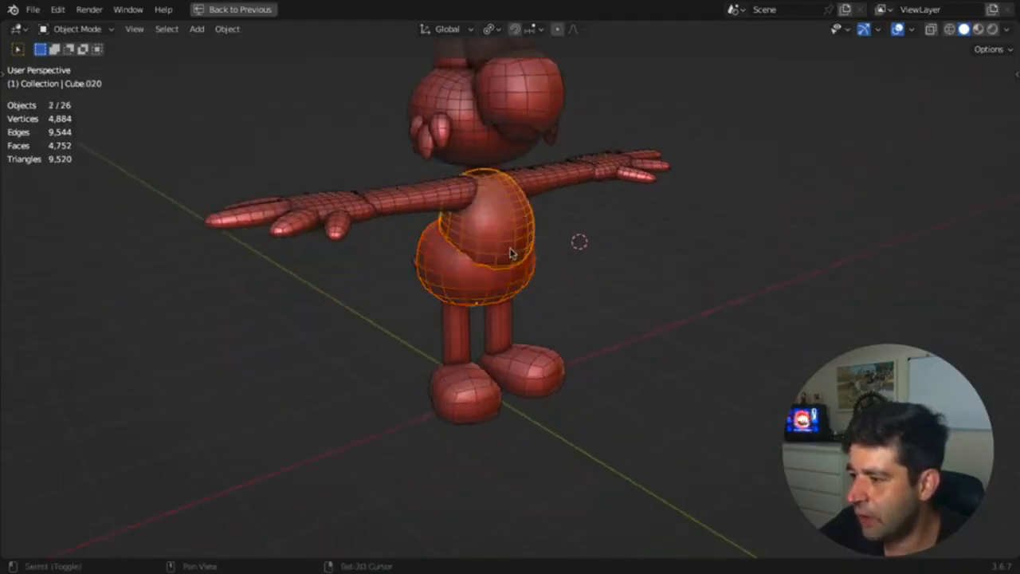
pyautogui.hotkey('shift', 'h')
pyautogui.hotkey('ctrl', 'space')
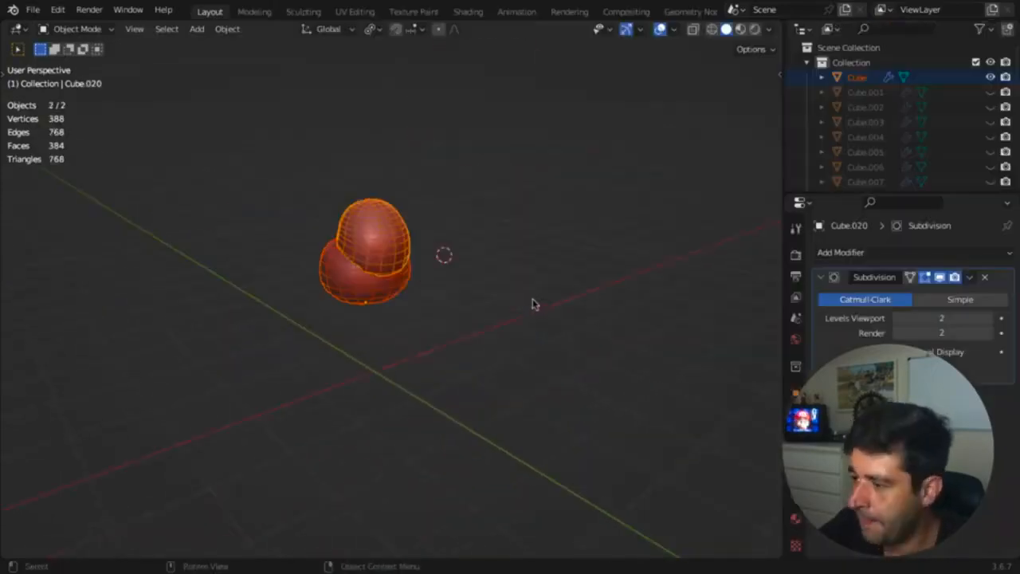
# Step: Convert the belly and chest to plain meshes with Visual Geometry to Mesh
pyautogui.scroll(5, 534, 301)
pyautogui.hotkey('ctrl', 'a')
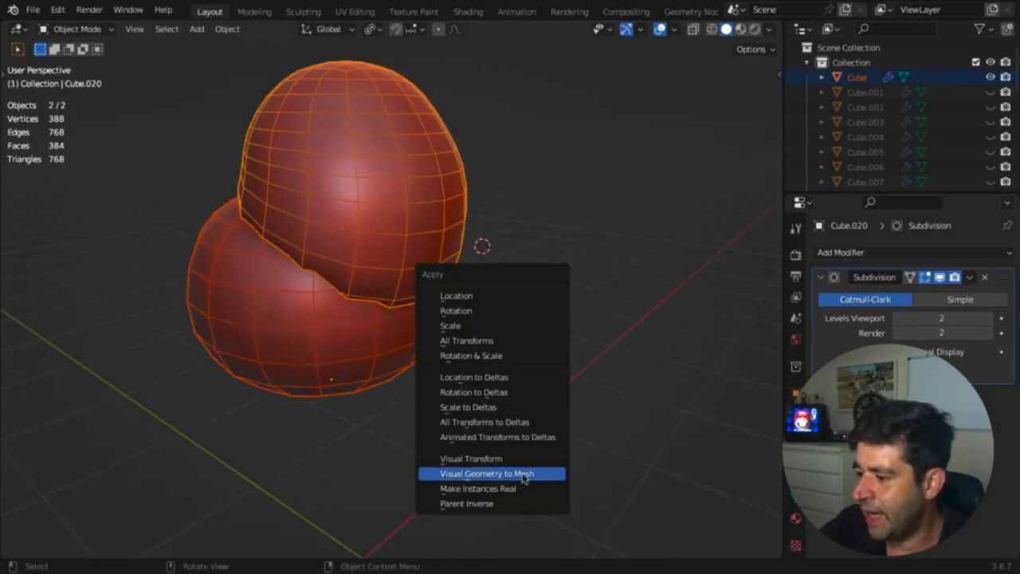
pyautogui.click(524, 474)
# Step: Turn on the Screencast Keys display and clear the selection
pyautogui.press('n')
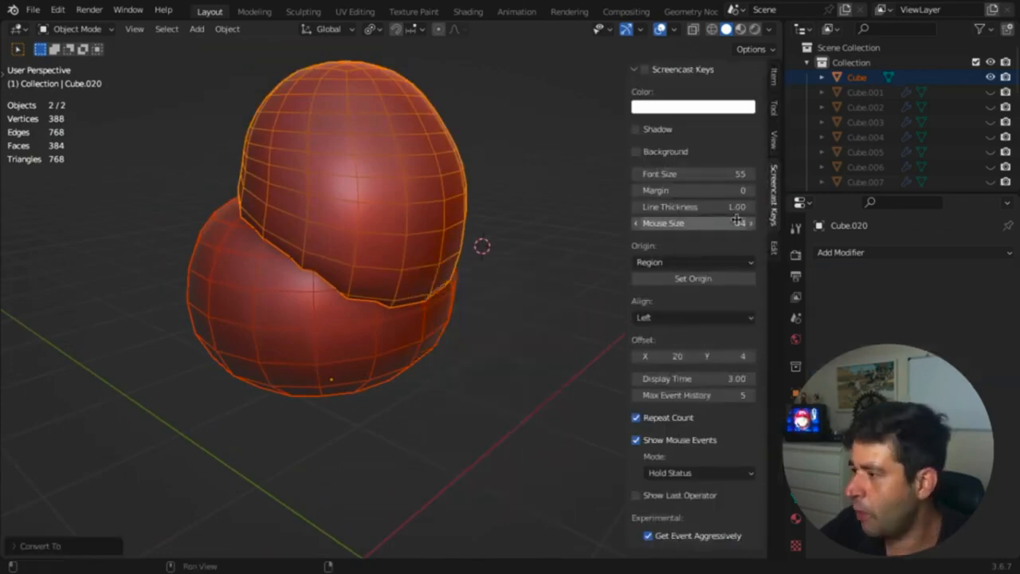
pyautogui.click(644, 71)
pyautogui.click(528, 328)
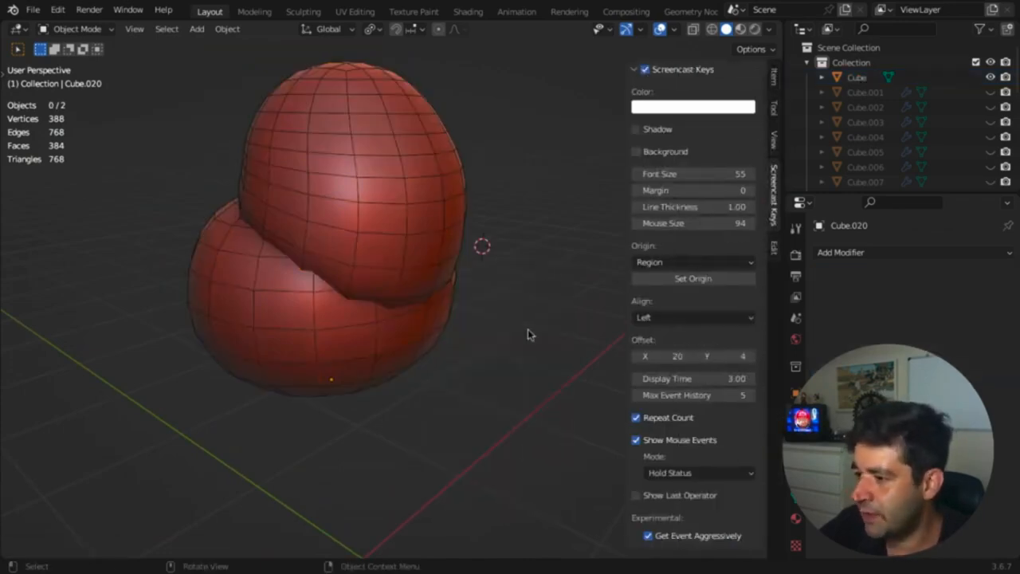
pyautogui.moveTo(528, 329); pyautogui.dragTo(535, 314, button='middle')
pyautogui.press('n')
# Step: Select both torso shapes and apply Visual Geometry to Mesh to them again
pyautogui.moveTo(517, 282); pyautogui.dragTo(369, 396)
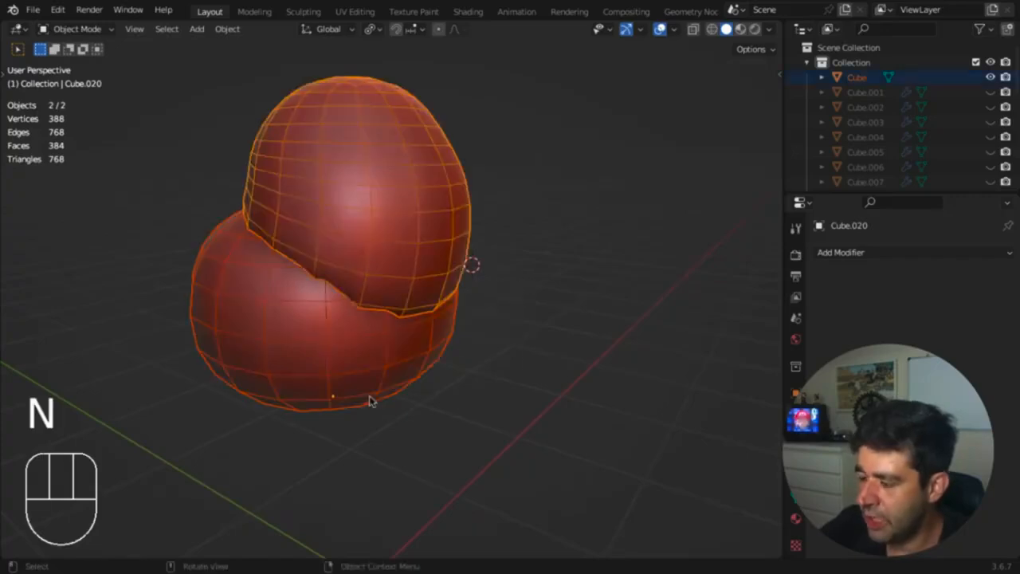
pyautogui.press('super+a')
pyautogui.click(413, 368)
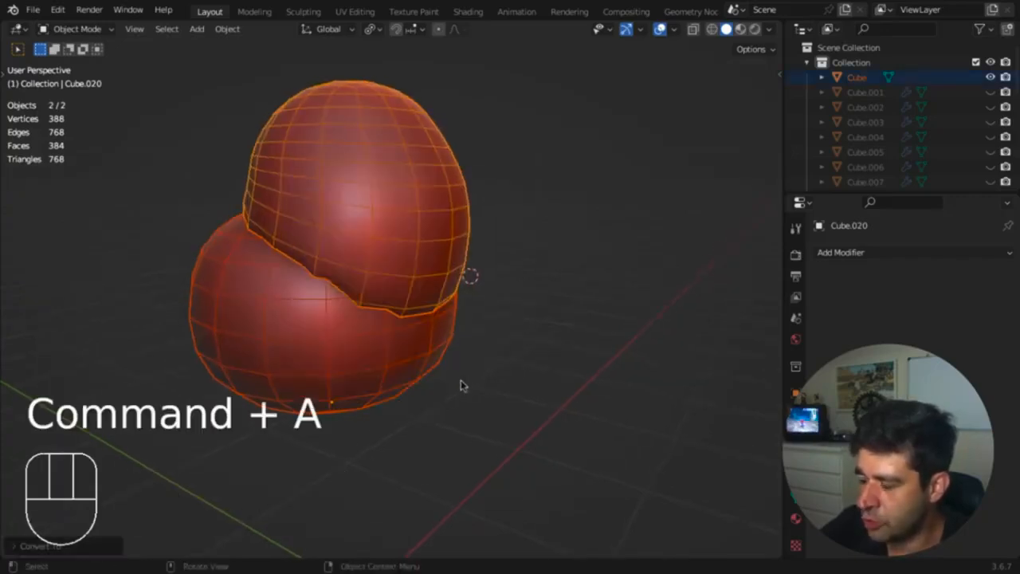
pyautogui.click(461, 379)
# Step: Select the belly and inspect its overlap with the chest in X-ray view
pyautogui.click(376, 346)
pyautogui.hotkey('alt', 'z')
pyautogui.moveTo(398, 261); pyautogui.dragTo(236, 226, button='middle')
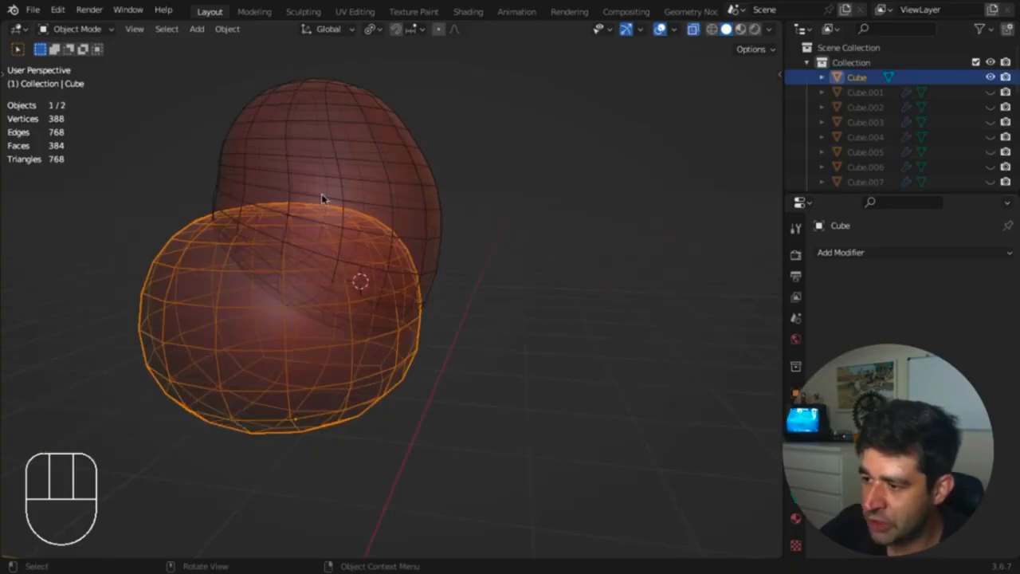
pyautogui.moveTo(346, 322); pyautogui.dragTo(616, 309, button='middle')
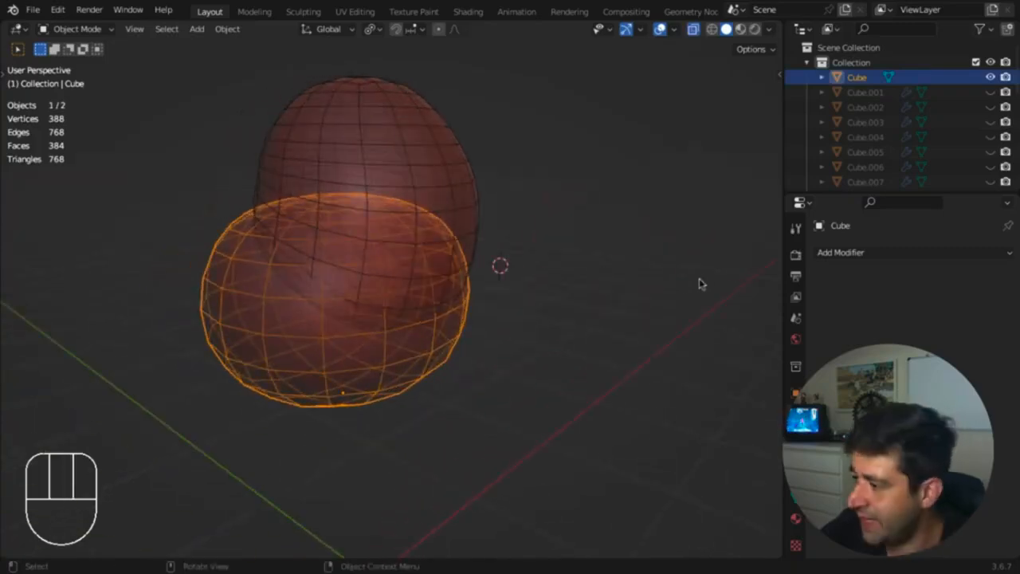
# Step: Add a Boolean modifier to the belly, set to Union with the chest as its object, and turn X-ray off
pyautogui.click(846, 252)
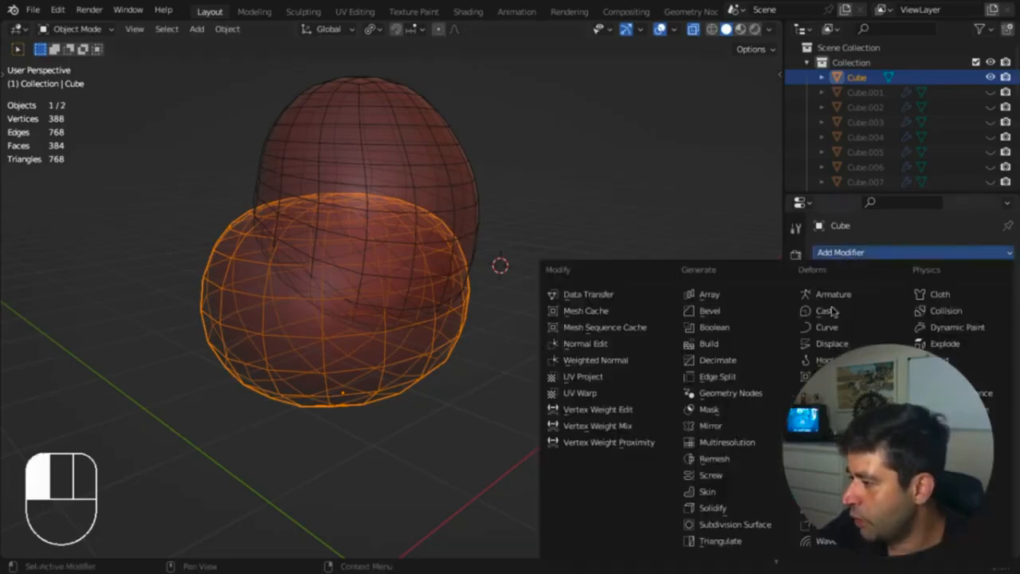
pyautogui.click(727, 328)
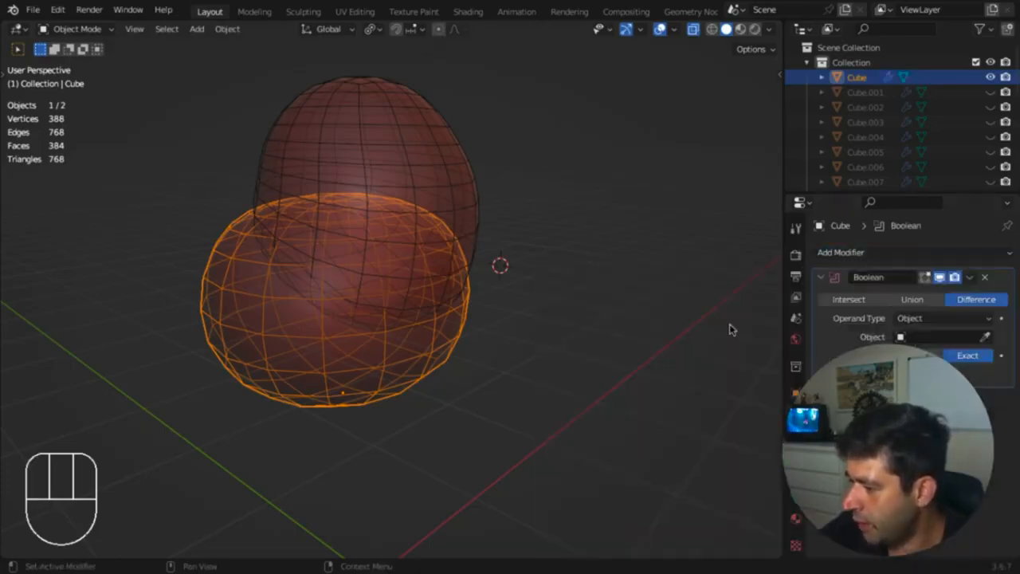
pyautogui.click(915, 300)
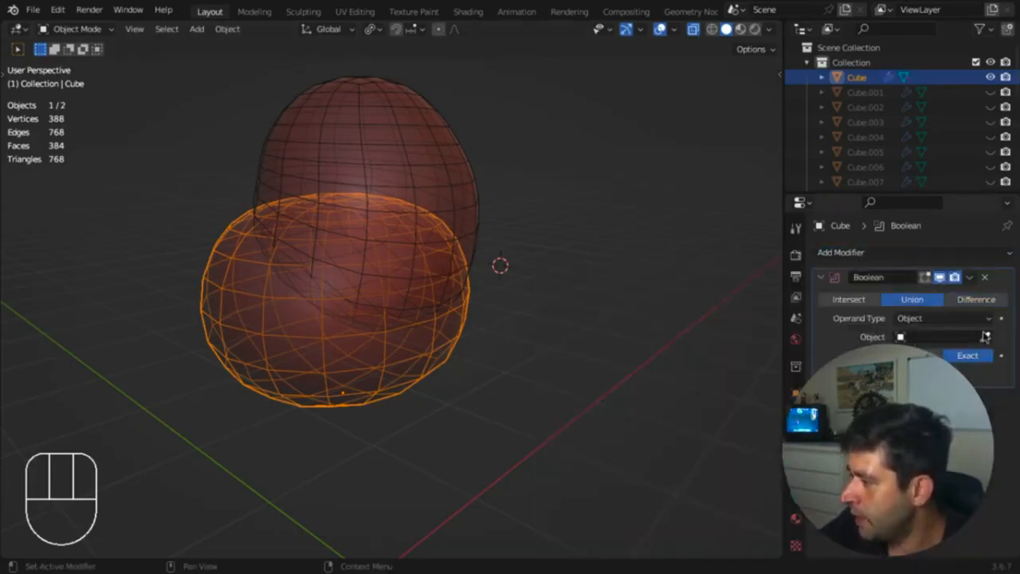
pyautogui.click(986, 336)
pyautogui.click(436, 160)
pyautogui.moveTo(436, 160); pyautogui.dragTo(441, 192, button='middle')
pyautogui.hotkey('alt', 'z')
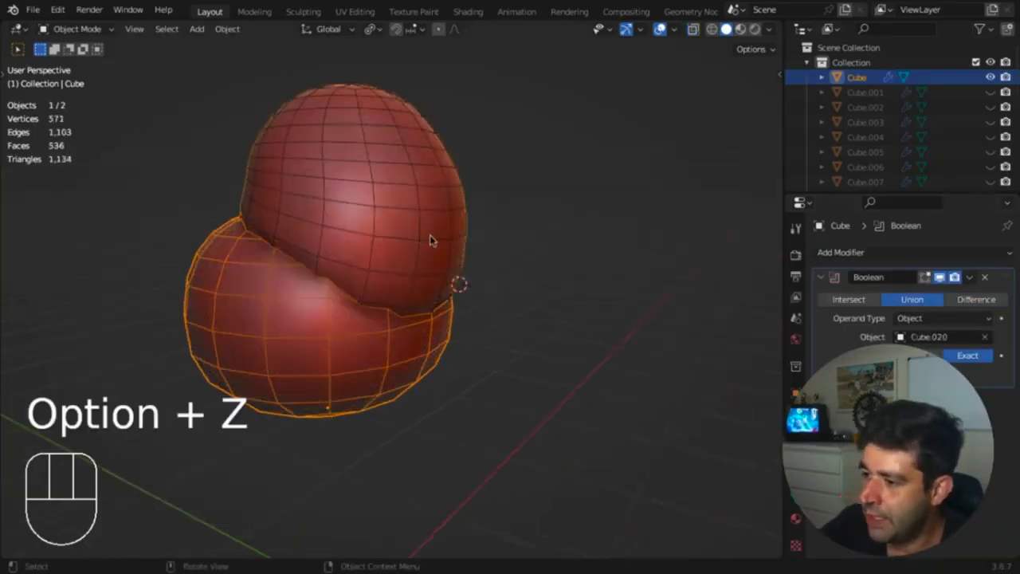
# Step: Try hiding the belly and deleting the chest, and unhide all objects
pyautogui.click(505, 205)
pyautogui.click(461, 211)
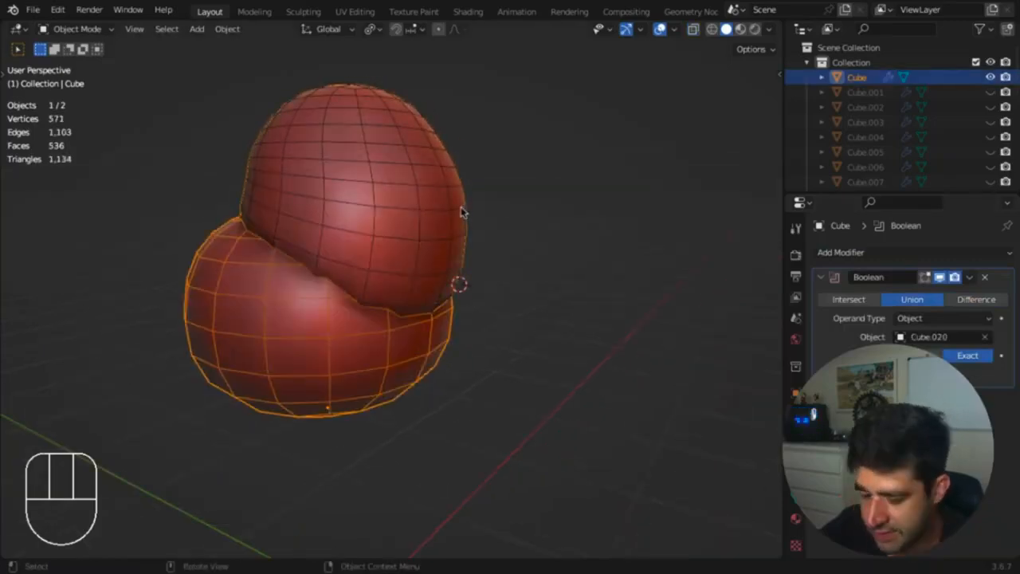
pyautogui.press('h')
pyautogui.click(348, 274)
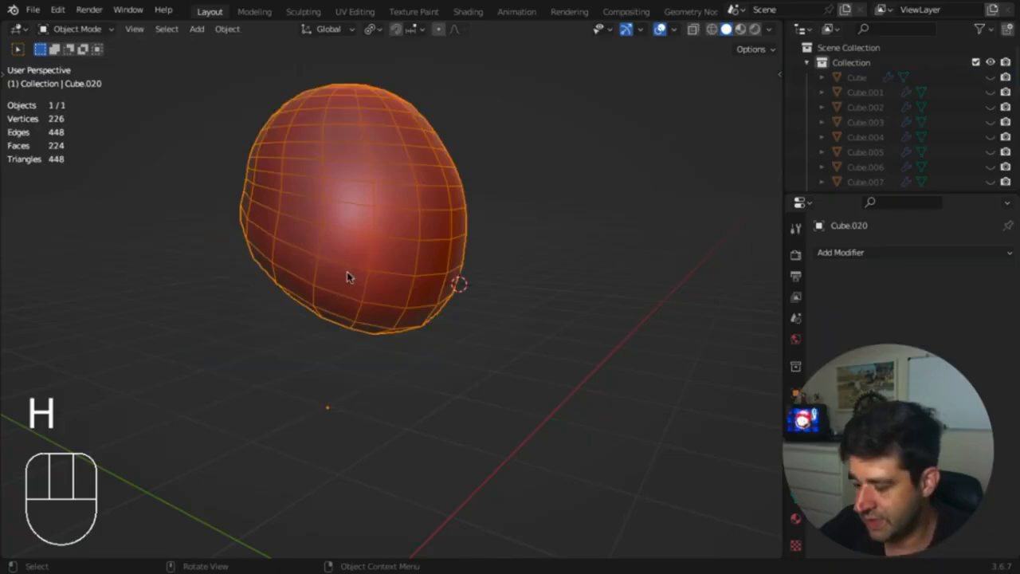
pyautogui.press('Delete')
pyautogui.hotkey('alt', 'h')
# Step: Undo the unhiding, the chest deletion and the hiding of the belly
pyautogui.press('super+z')
pyautogui.press('super+z')
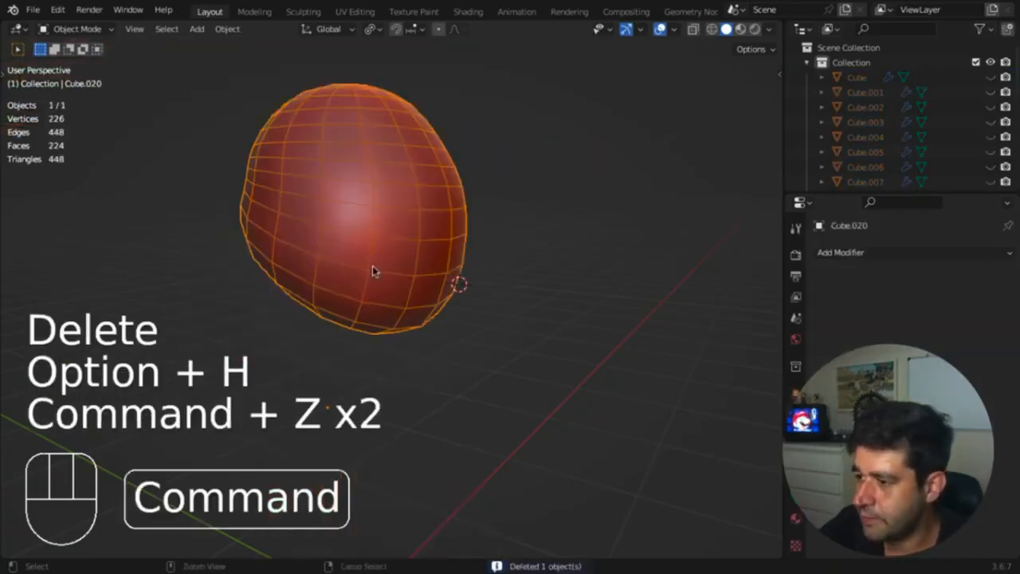
pyautogui.press('super+z')
pyautogui.press('super+z')
pyautogui.click(561, 228)
pyautogui.click(368, 224)
pyautogui.moveTo(461, 212); pyautogui.dragTo(471, 222, button='middle')
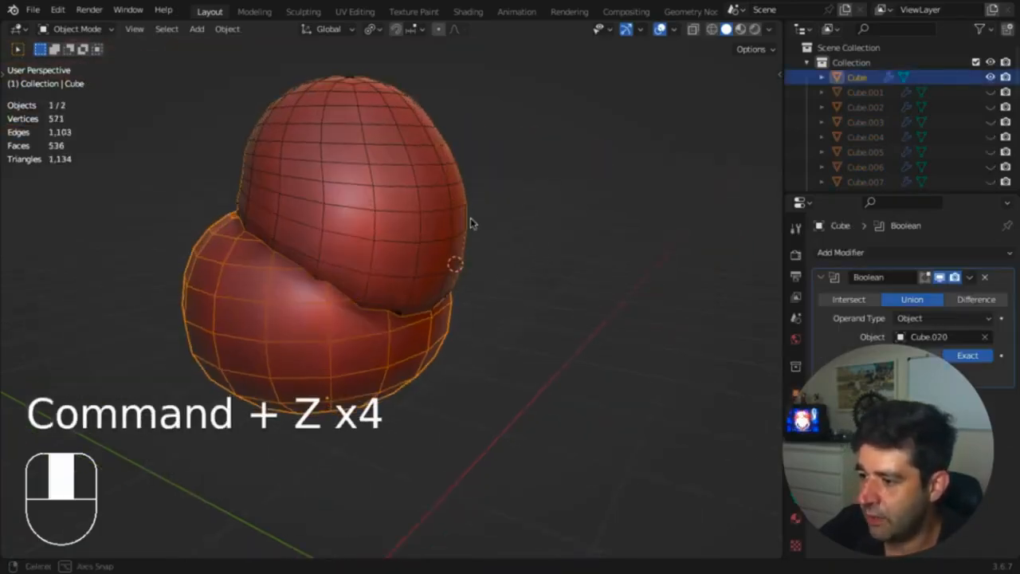
# Step: Apply the belly's Boolean union with Visual Geometry to Mesh and delete the leftover separate chest
pyautogui.press('super+a')
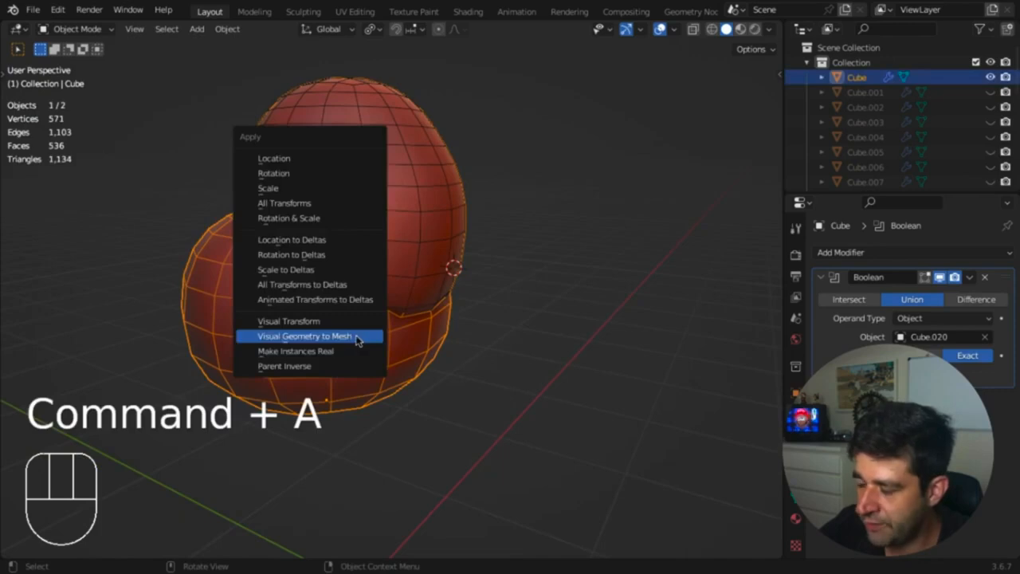
pyautogui.click(357, 340)
pyautogui.press('g')
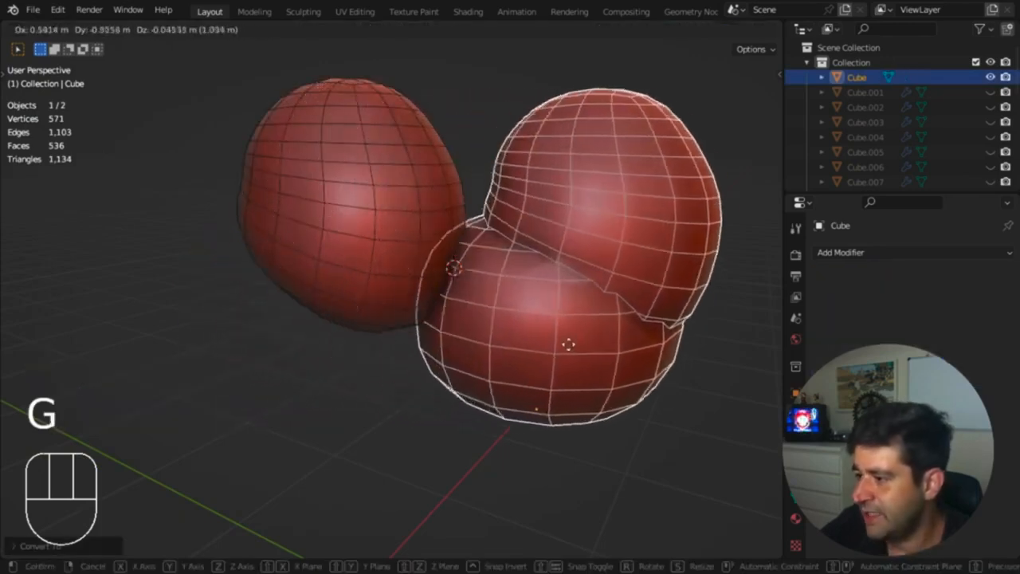
pyautogui.press('Escape')
pyautogui.click(359, 202)
pyautogui.press('Delete')
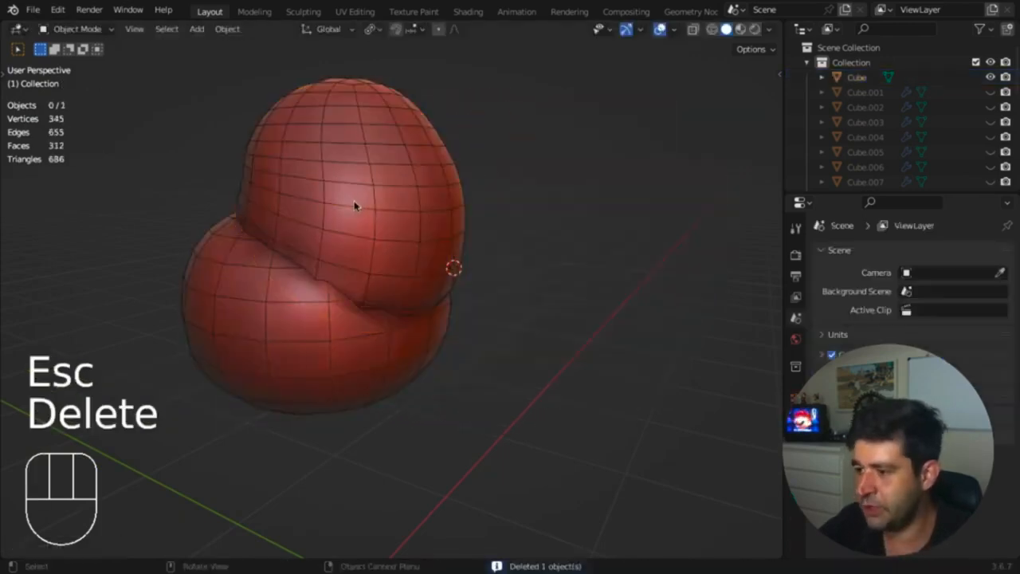
# Step: Examine the inside of the merged belly and chest in X-ray view
pyautogui.moveTo(353, 205); pyautogui.dragTo(406, 268, button='middle')
pyautogui.hotkey('alt', 'z')
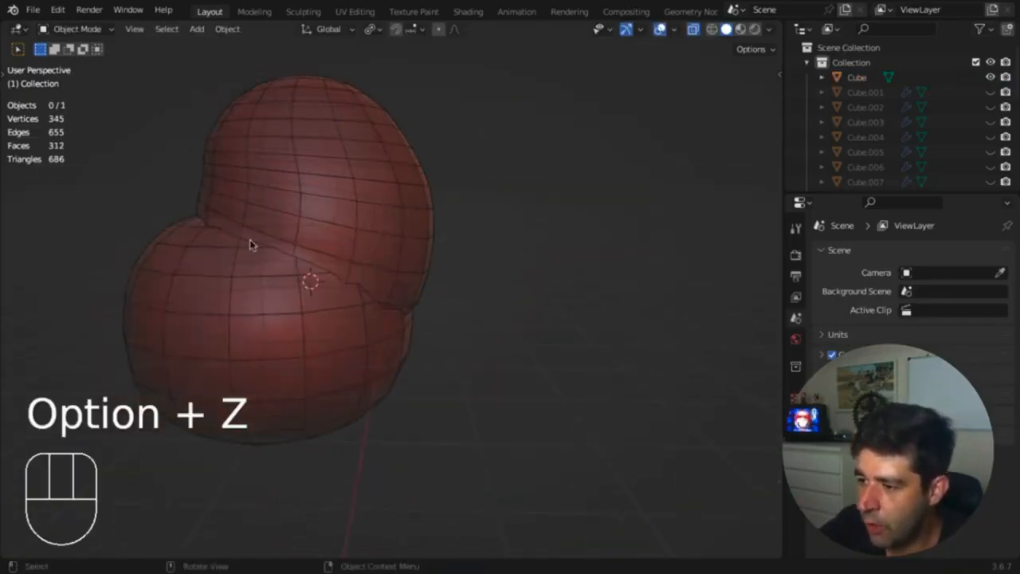
pyautogui.moveTo(331, 279); pyautogui.dragTo(363, 285, button='middle')
# Step: Examine the seam between the merged belly and chest in Edit Mode with vertices shown, and look up the Boolean modifier
pyautogui.click(384, 299)
pyautogui.press('Tab')
pyautogui.press('1')
pyautogui.keyDown('super'); pyautogui.moveTo(364, 285); pyautogui.dragTo(377, 274, button='middle'); pyautogui.keyUp('super')
pyautogui.hotkey('alt', 'z')
pyautogui.moveTo(358, 325); pyautogui.dragTo(274, 227, button='middle')
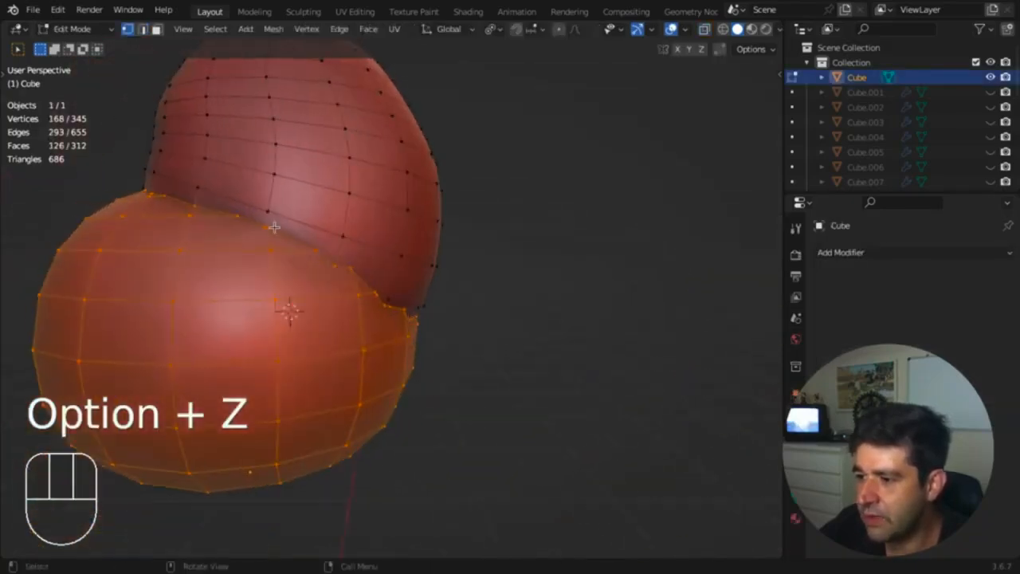
pyautogui.moveTo(408, 317); pyautogui.dragTo(380, 320, button='middle')
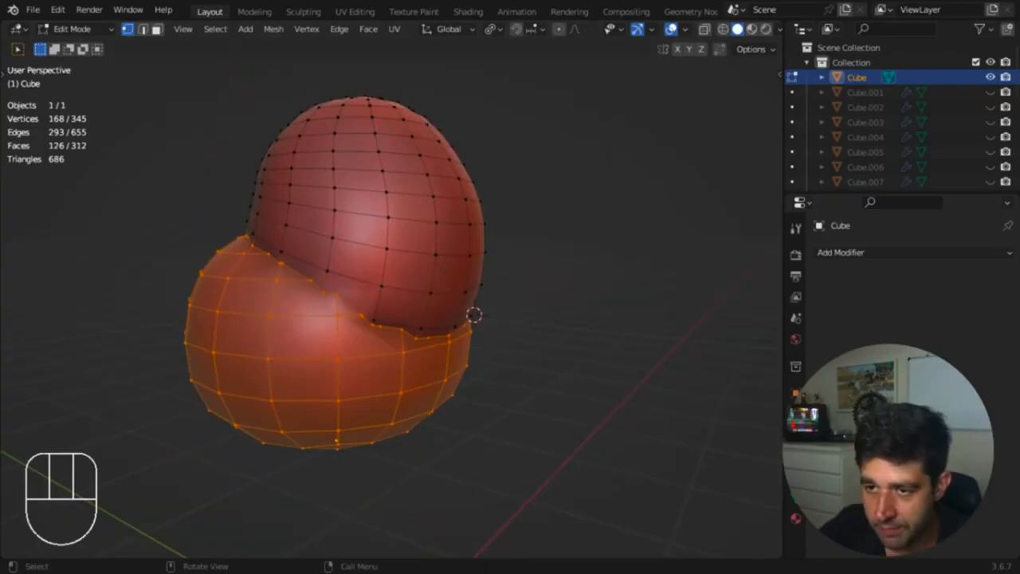
pyautogui.moveTo(362, 237); pyautogui.dragTo(403, 236, button='middle')
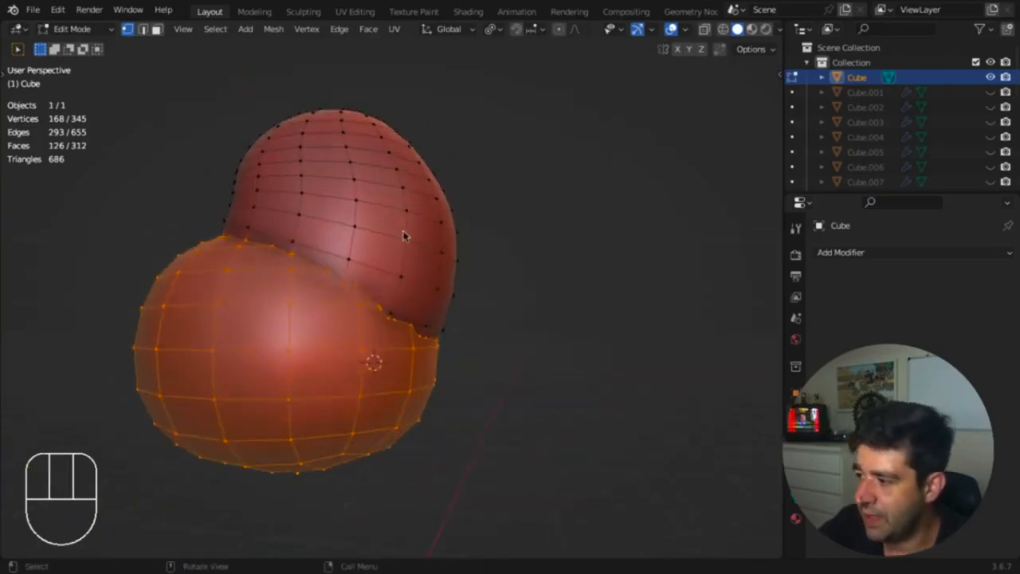
pyautogui.click(915, 255)
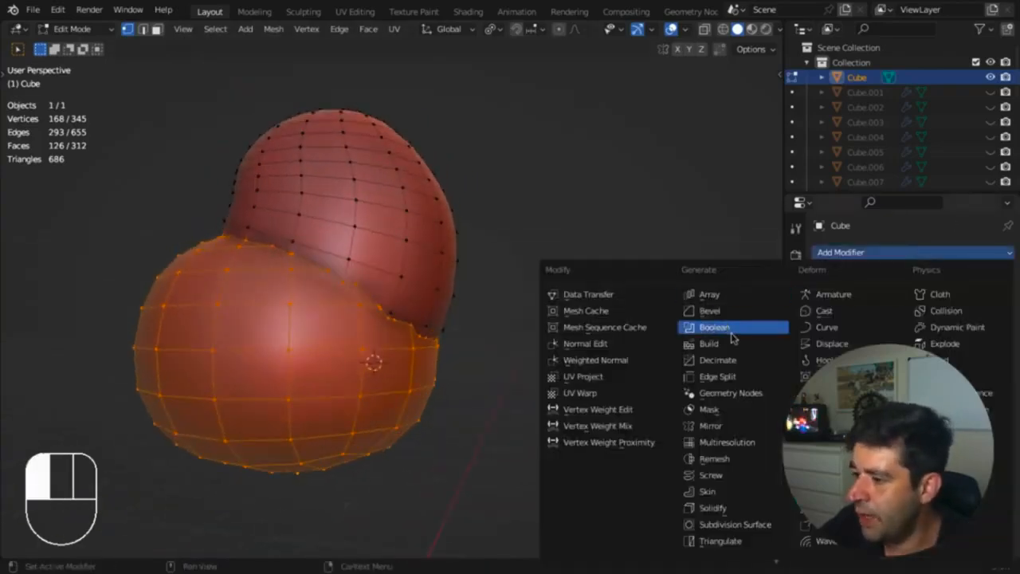
# Step: Return to Object Mode and unhide all of the bird's parts
pyautogui.moveTo(526, 275); pyautogui.dragTo(496, 298, button='middle')
pyautogui.press('Tab')
pyautogui.hotkey('alt', 'h')
pyautogui.moveTo(496, 299); pyautogui.dragTo(458, 303, button='middle')
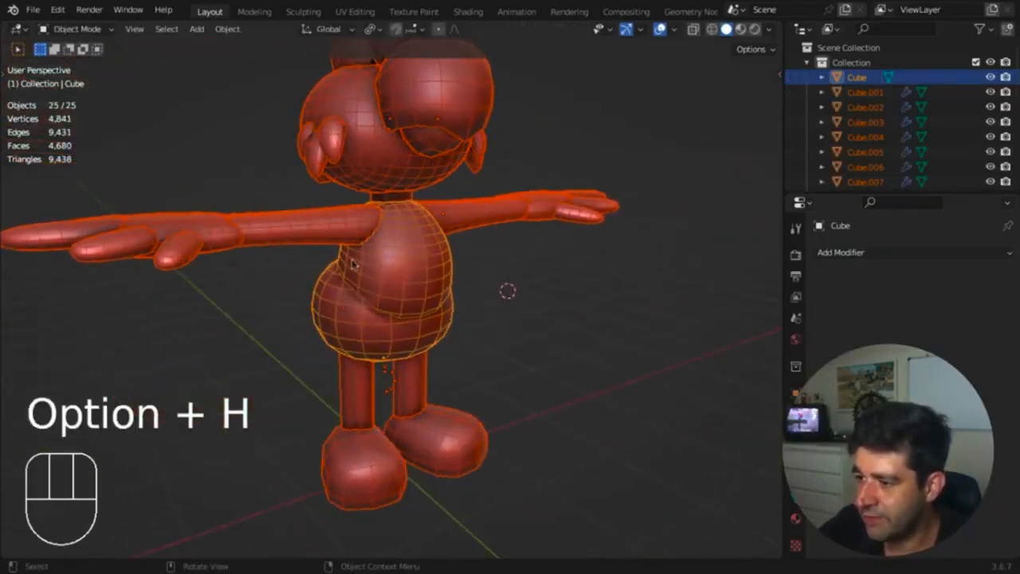
# Step: Inspect the bird's arm, hand and finger pieces by selecting them in turn, and clear the selection
pyautogui.click(328, 234)
pyautogui.click(196, 231)
pyautogui.click(129, 242)
pyautogui.click(172, 256)
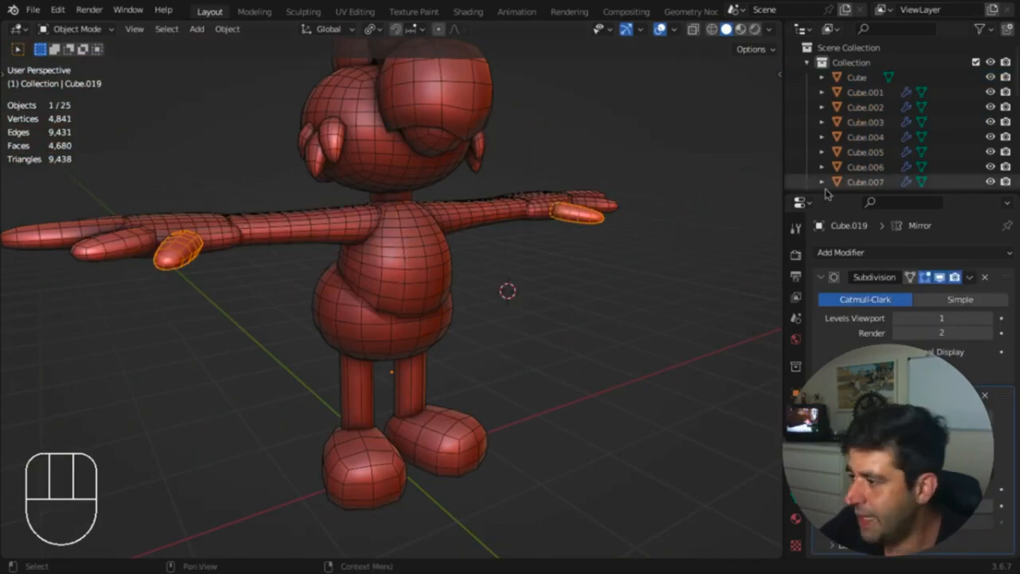
pyautogui.click(244, 150)
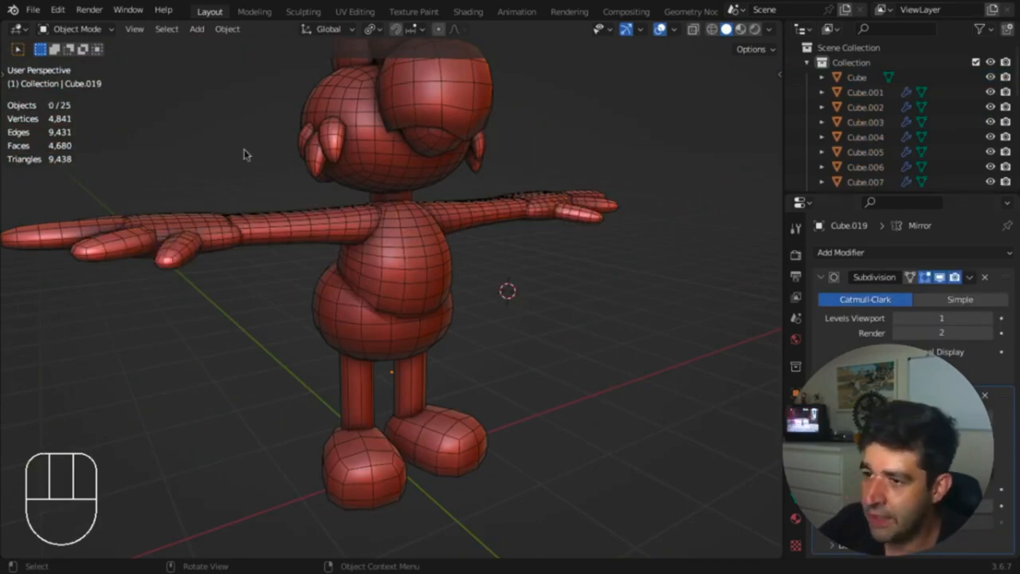
# Step: Search the add-on preferences for the Bool Tool add-on, clear the search and close the preferences
pyautogui.click(58, 11)
pyautogui.click(107, 224)
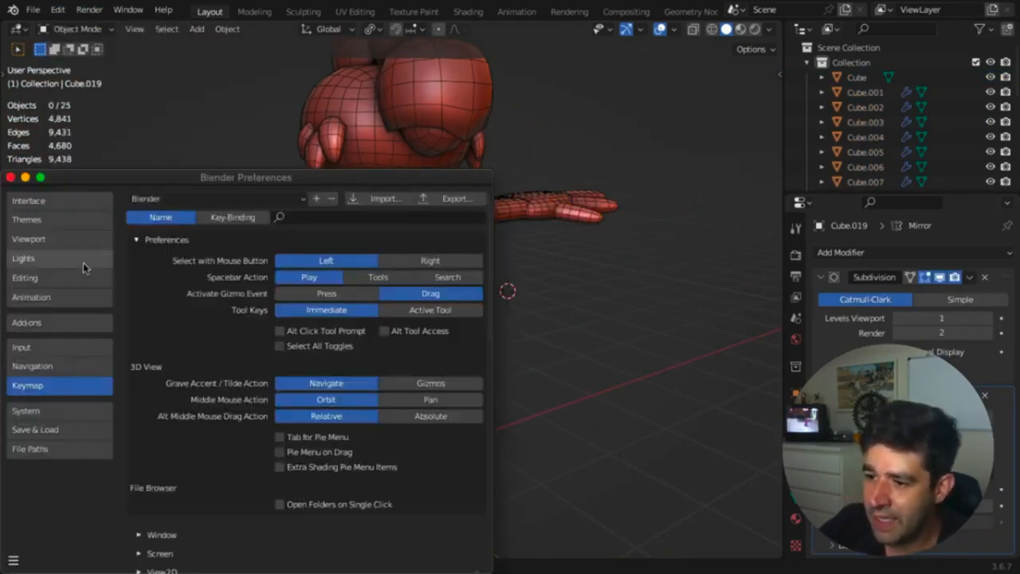
pyautogui.click(72, 321)
pyautogui.write('bool')
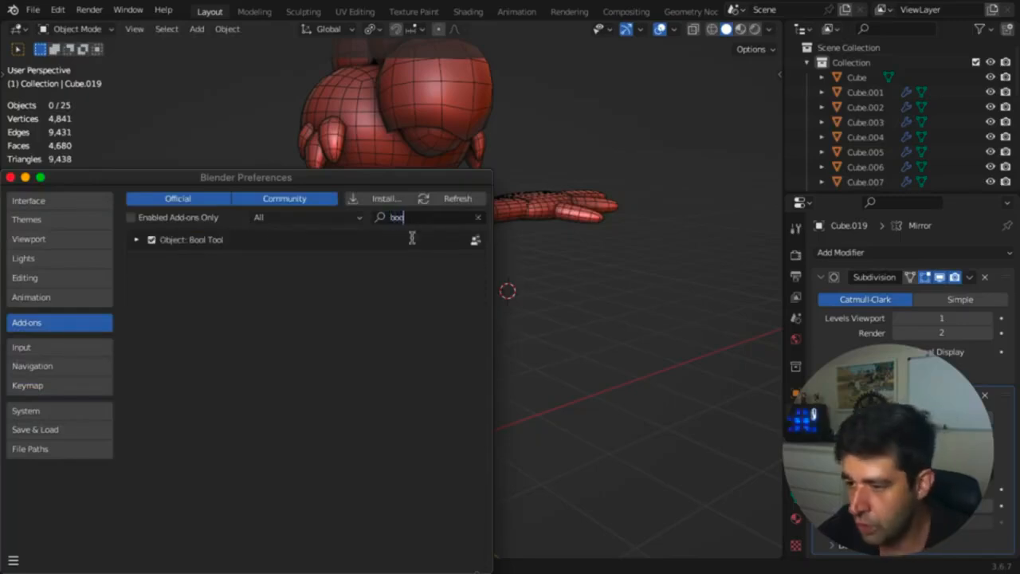
pyautogui.press('Escape')
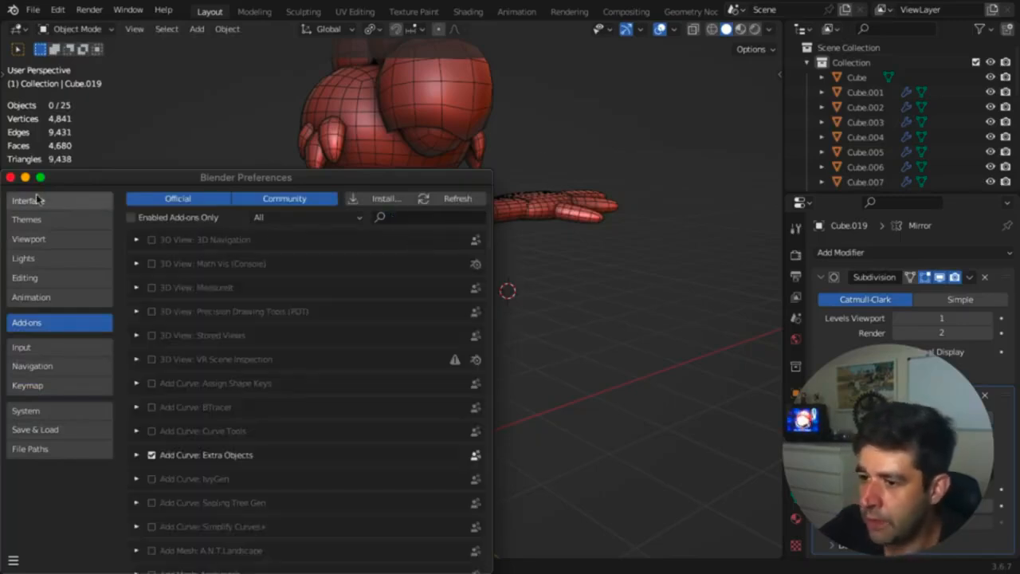
pyautogui.click(10, 177)
# Step: Display the Bool Tool add-on's Auto Boolean and Brush Boolean options beside the model
pyautogui.press('n')
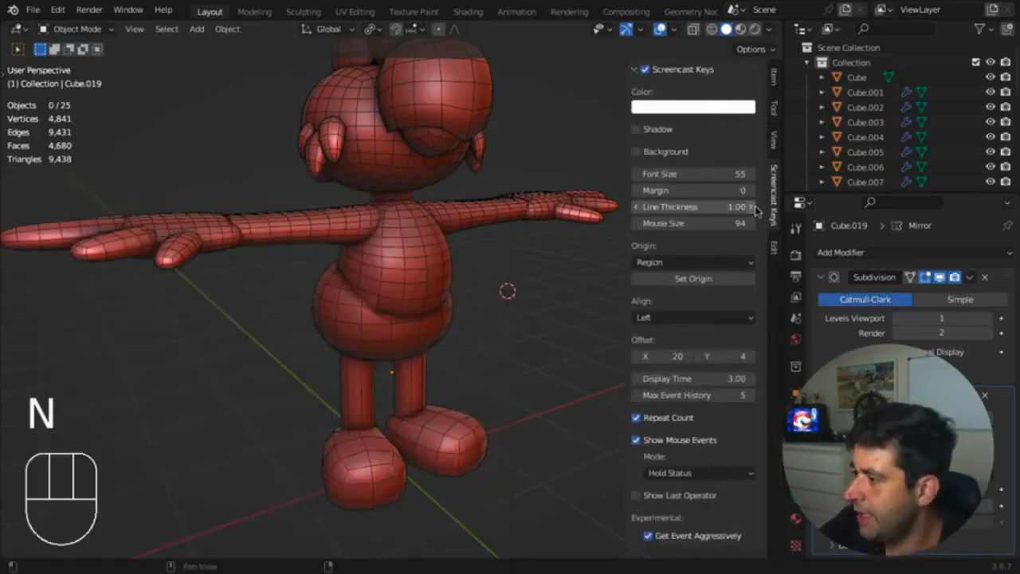
pyautogui.click(775, 248)
pyautogui.click(637, 89)
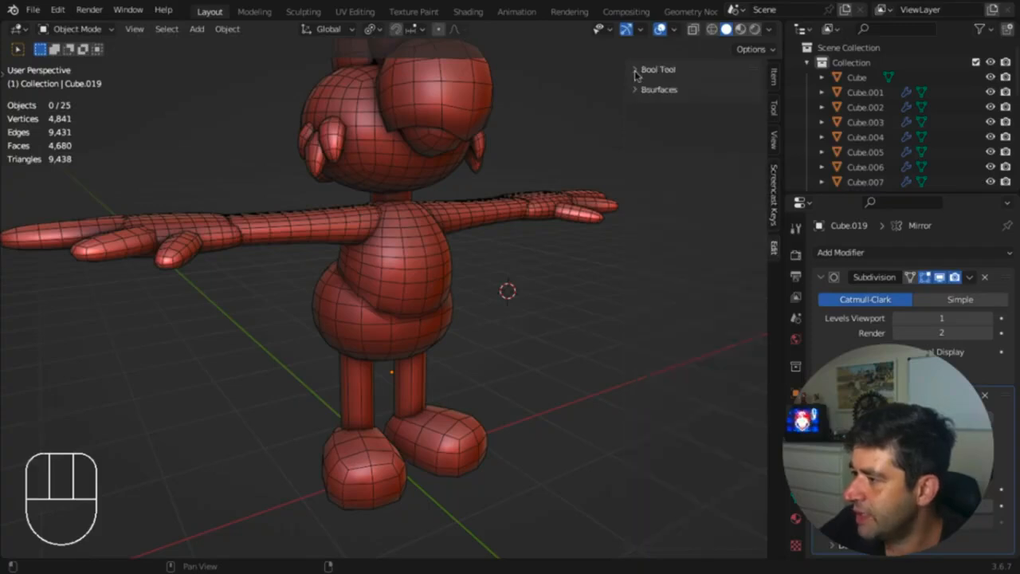
pyautogui.click(641, 70)
# Step: Select the mirrored leg cylinders and set their Subdivision viewport level to 1, viewing them in X-ray
pyautogui.moveTo(473, 255); pyautogui.dragTo(443, 261, button='middle')
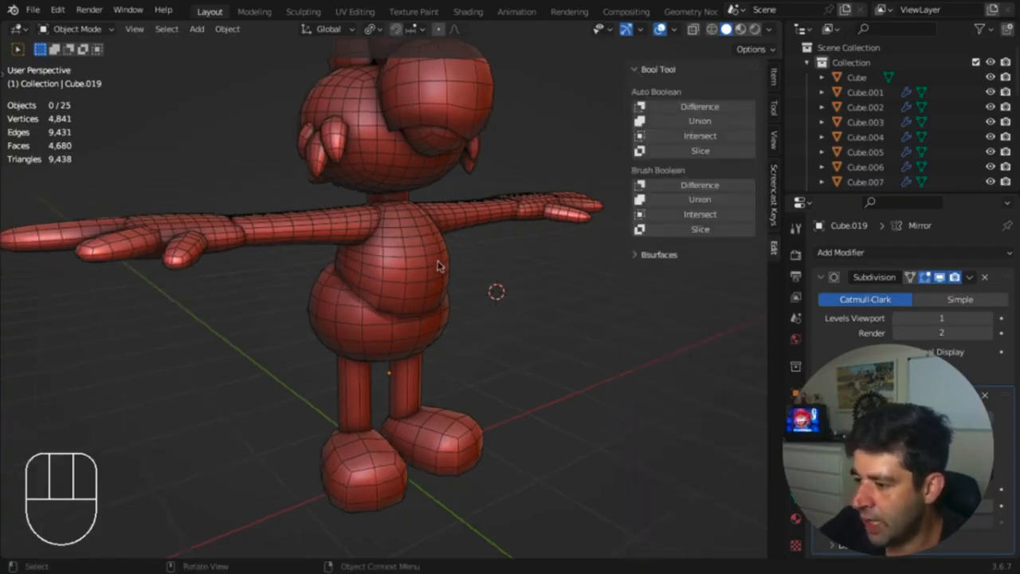
pyautogui.click(436, 266)
pyautogui.moveTo(391, 384); pyautogui.dragTo(433, 387, button='middle')
pyautogui.click(423, 382)
pyautogui.keyDown('shift'); pyautogui.moveTo(494, 410); pyautogui.dragTo(385, 288, button='middle'); pyautogui.keyUp('shift')
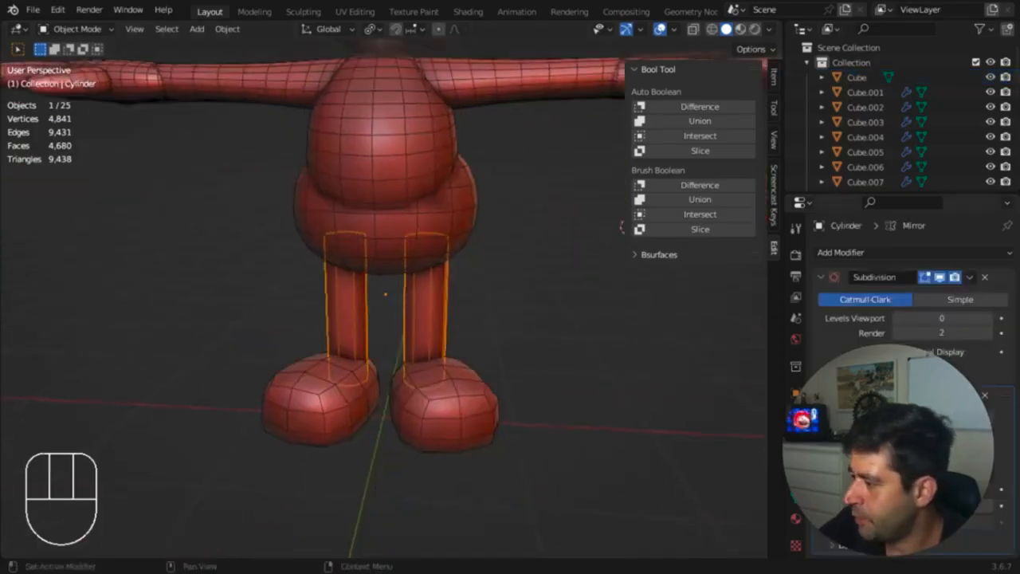
pyautogui.moveTo(572, 333); pyautogui.dragTo(409, 376, button='middle')
pyautogui.hotkey('alt', 'z')
pyautogui.click(983, 319)
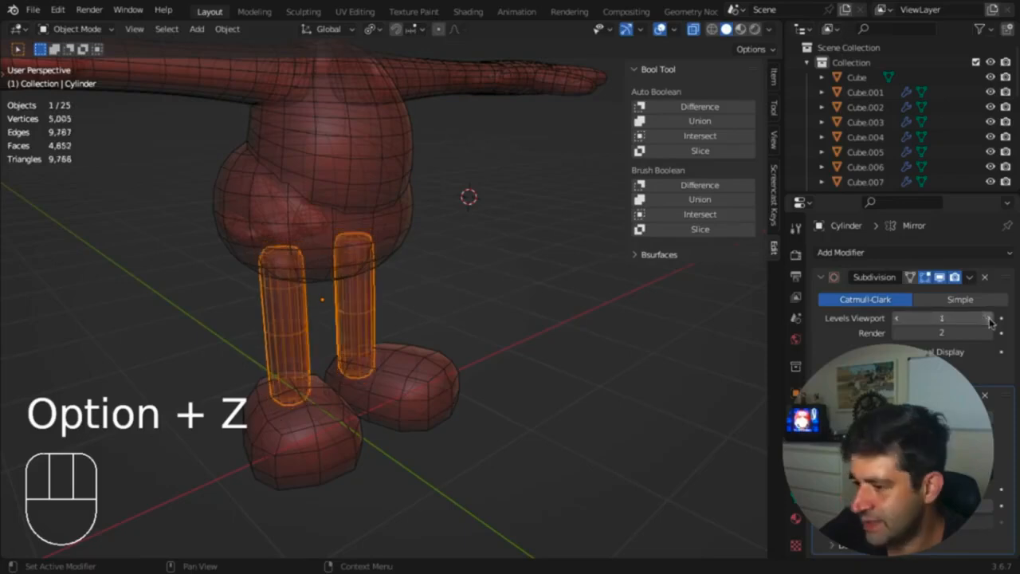
pyautogui.moveTo(444, 334); pyautogui.dragTo(414, 322, button='middle')
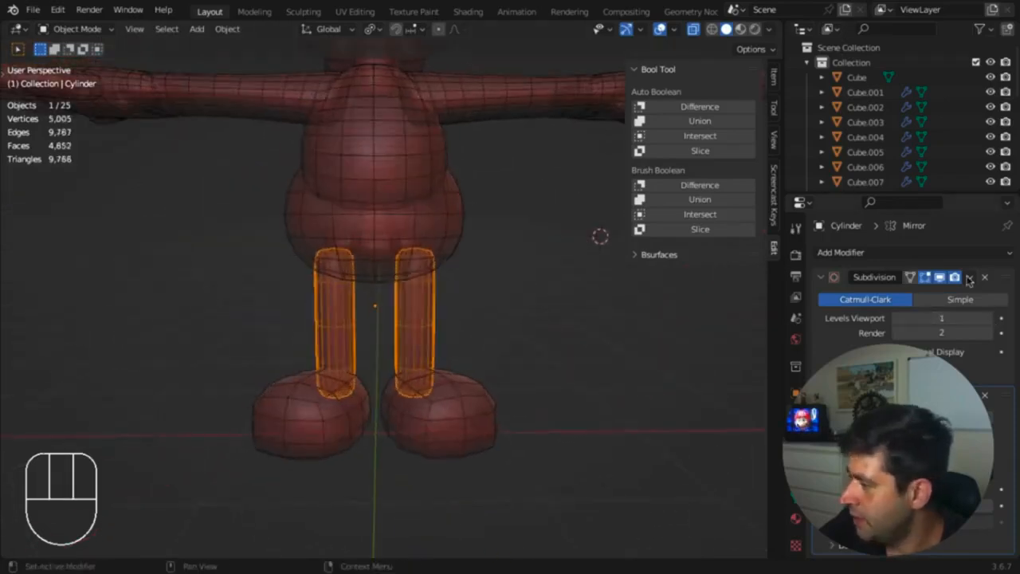
# Step: Remove the Mirror modifiers from the leg and the foot, and check in X-ray how the two parts overlap
pyautogui.click(984, 394)
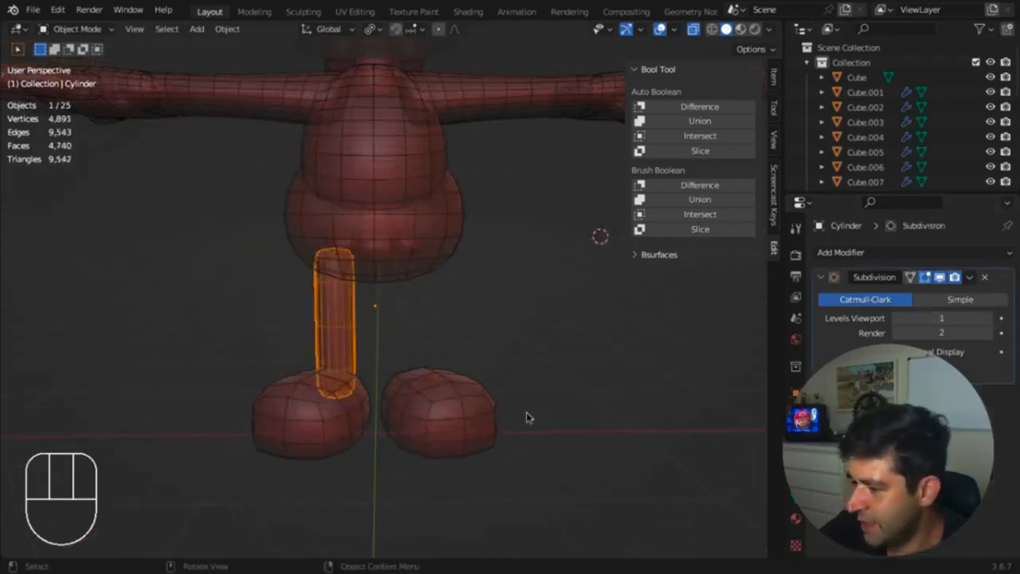
pyautogui.click(455, 407)
pyautogui.click(984, 396)
pyautogui.hotkey('alt', 'z')
pyautogui.moveTo(386, 426); pyautogui.dragTo(483, 411, button='middle')
pyautogui.keyDown('shift'); pyautogui.moveTo(482, 411); pyautogui.dragTo(476, 352, button='middle'); pyautogui.keyUp('shift')
pyautogui.hotkey('alt', 'z')
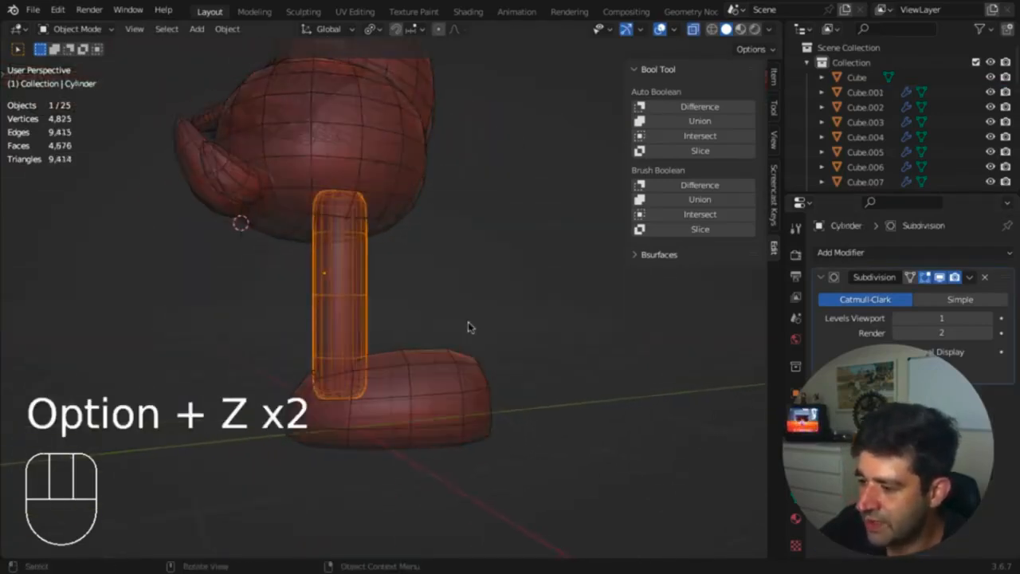
pyautogui.moveTo(468, 321); pyautogui.dragTo(434, 327, button='middle')
pyautogui.moveTo(342, 343); pyautogui.dragTo(303, 334, button='middle')
pyautogui.hotkey('alt', 'z')
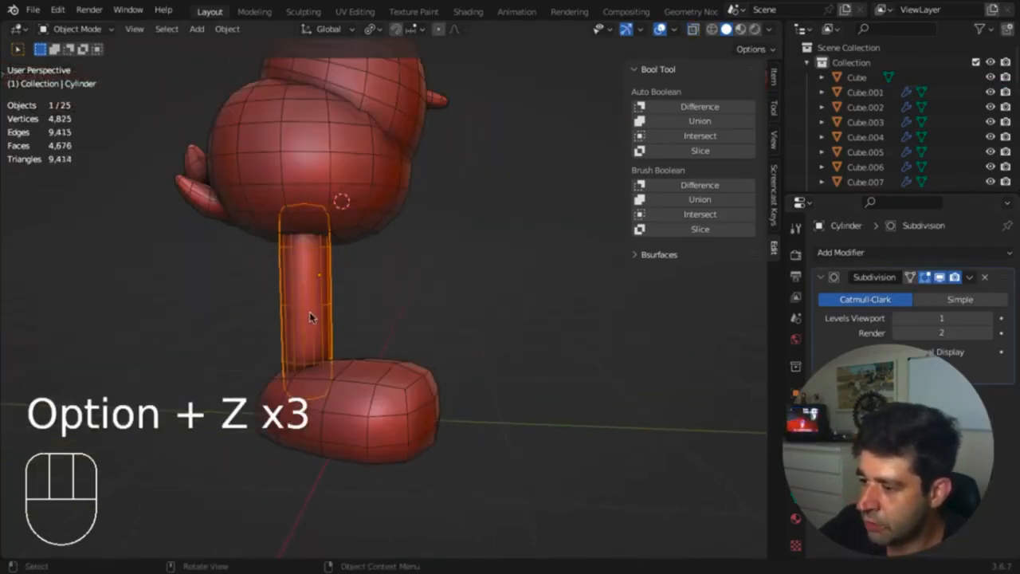
# Step: Raise the foot's Subdivision viewport level by one, convert it to a mesh, and check it without overlays
pyautogui.click(375, 378)
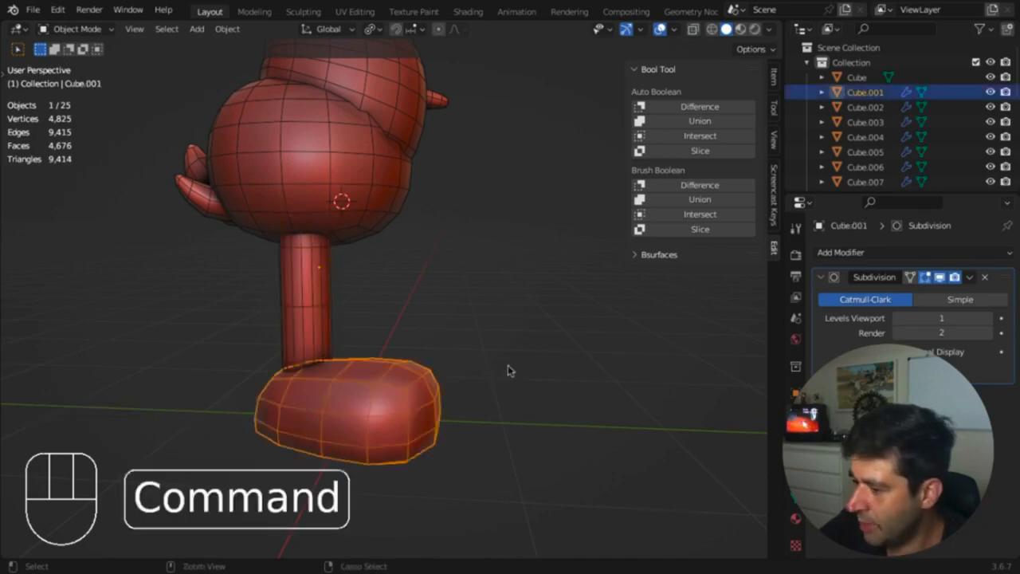
pyautogui.click(988, 318)
pyautogui.press('super+a')
pyautogui.click(533, 381)
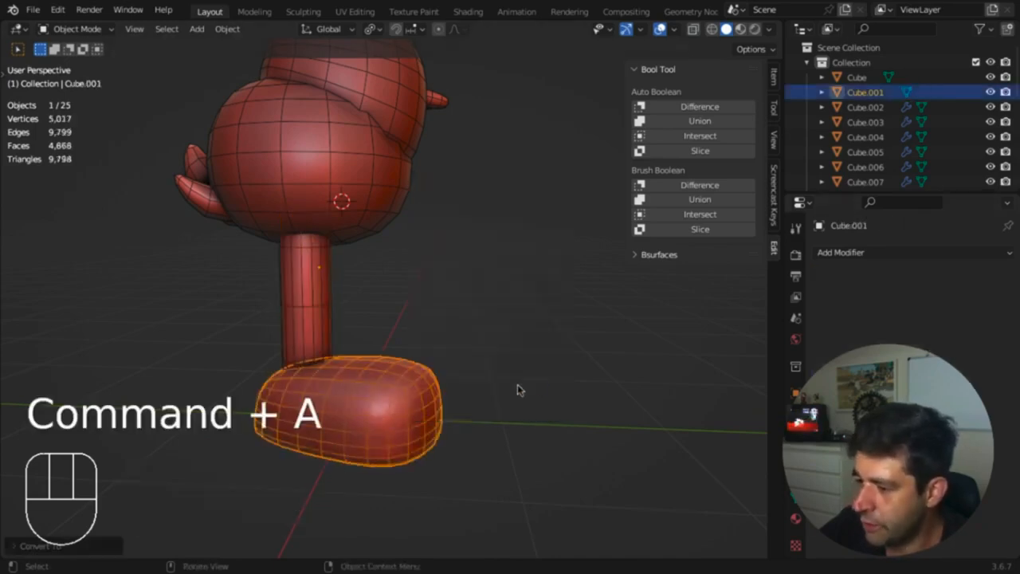
pyautogui.click(503, 385)
pyautogui.hotkey('shift', 'alt', 'z')
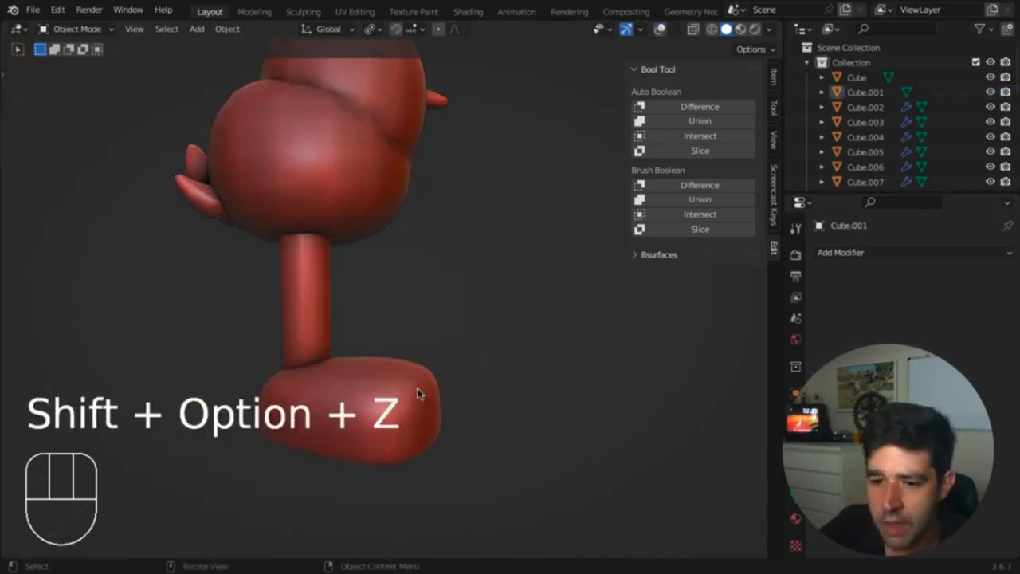
pyautogui.hotkey('shift', 'alt', 'z')
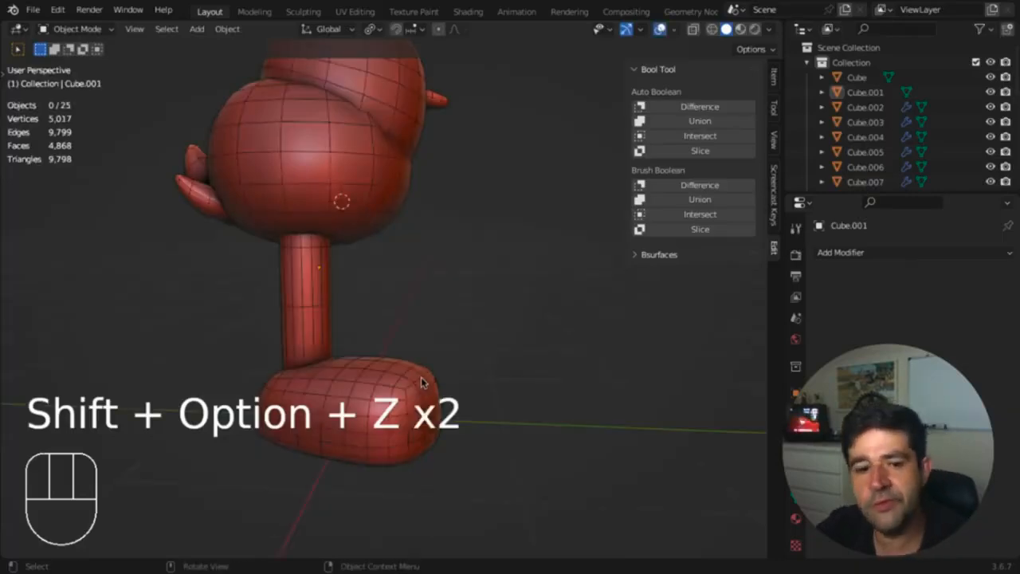
# Step: Try to merge the foot into the leg with a Brush Boolean Union, apply it, and examine the joint in X-ray
pyautogui.moveTo(387, 342); pyautogui.dragTo(381, 348, button='middle')
pyautogui.click(362, 379)
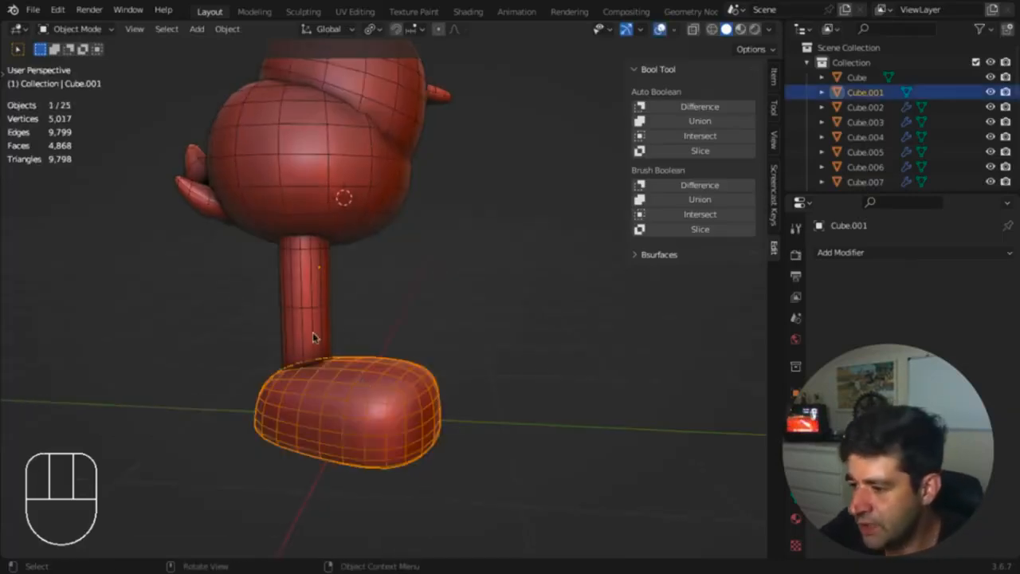
pyautogui.keyDown('shift'); pyautogui.click(312, 331); pyautogui.keyUp('shift')
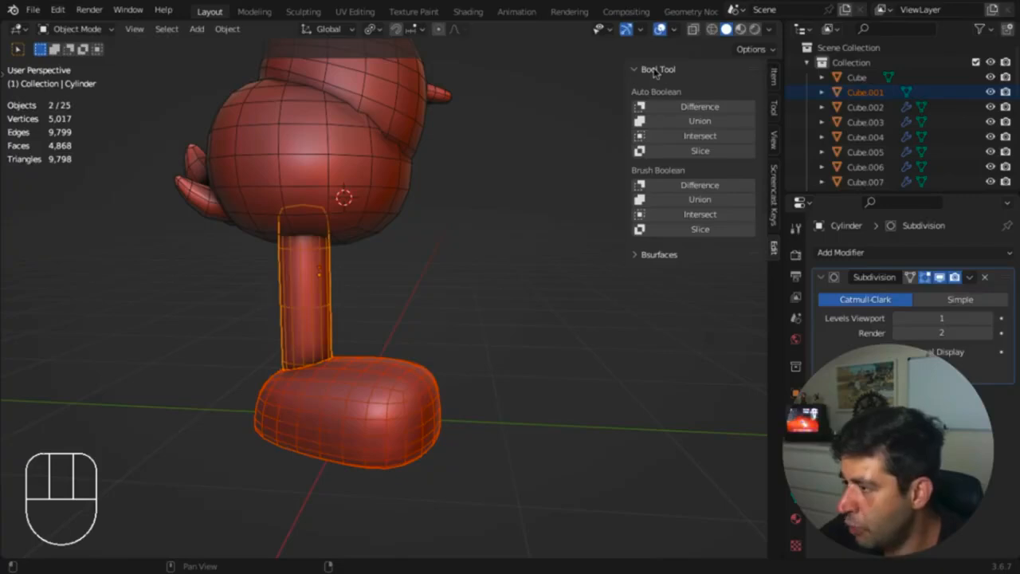
pyautogui.click(672, 200)
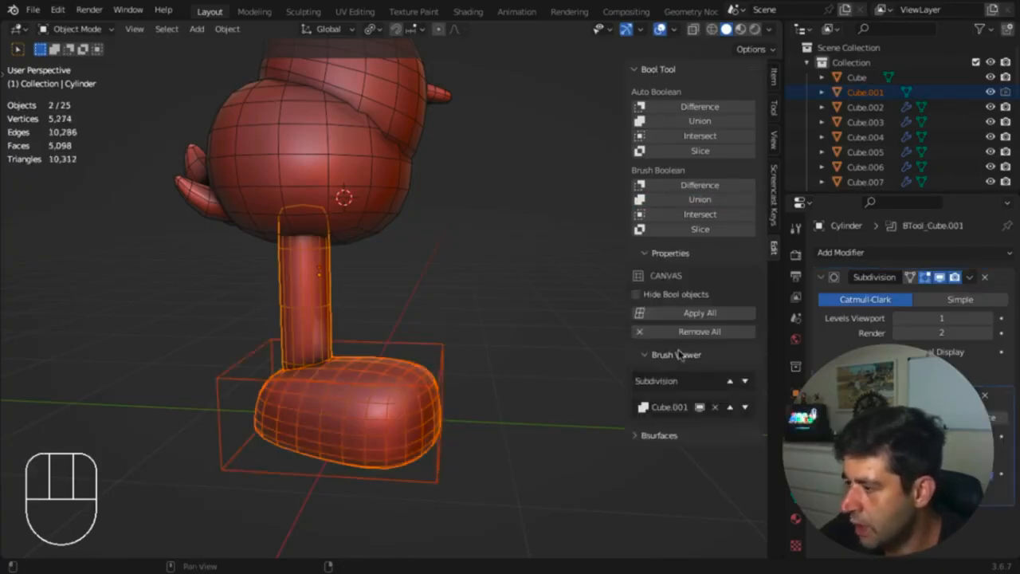
pyautogui.click(687, 314)
pyautogui.click(315, 359)
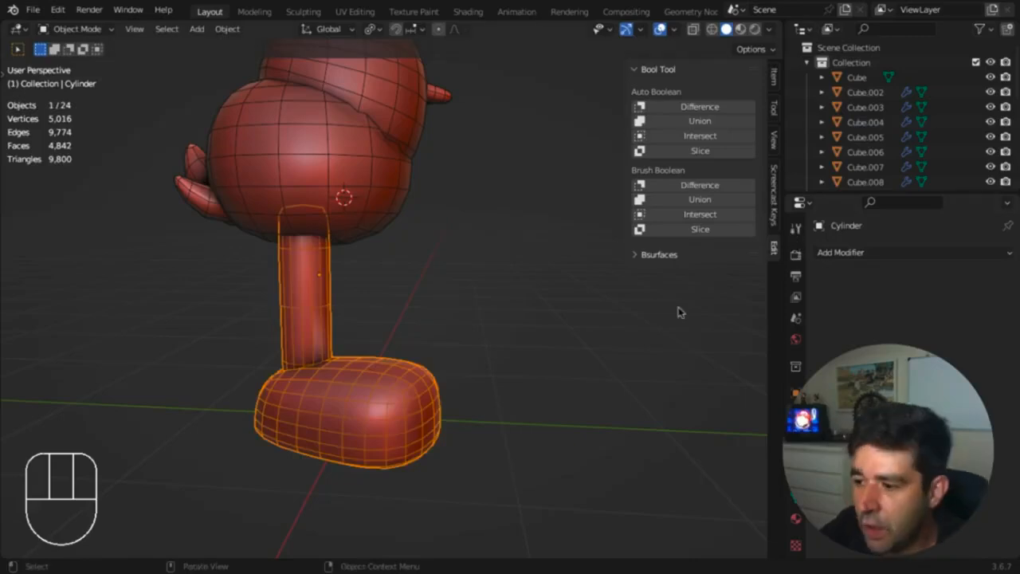
pyautogui.hotkey('alt', 'z')
pyautogui.moveTo(337, 364); pyautogui.dragTo(353, 388, button='middle')
# Step: Undo the applied Brush Boolean Union of the foot and leg
pyautogui.press('super+z')
pyautogui.press('super+z')
pyautogui.press('super+z')
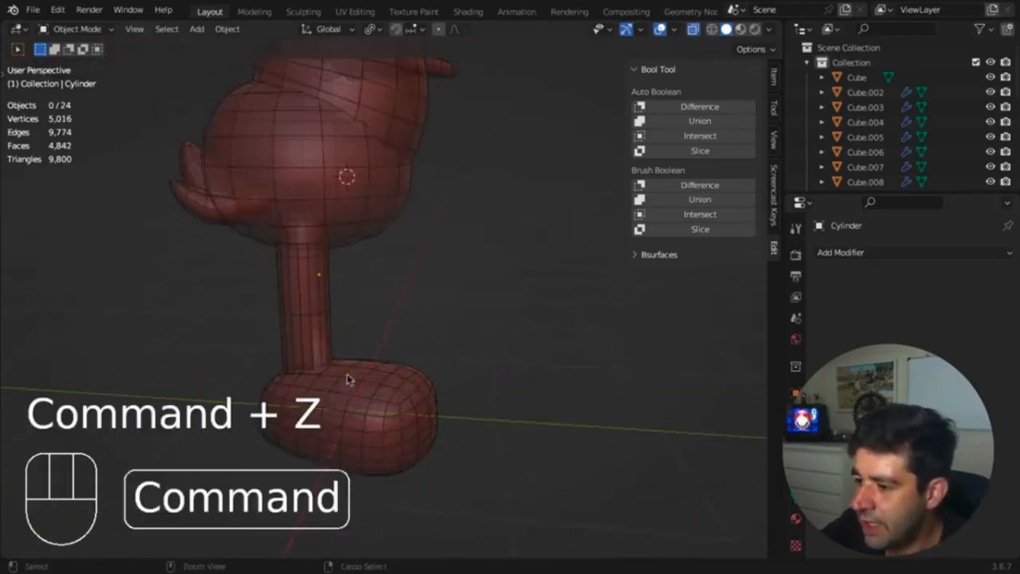
pyautogui.press('super+z')
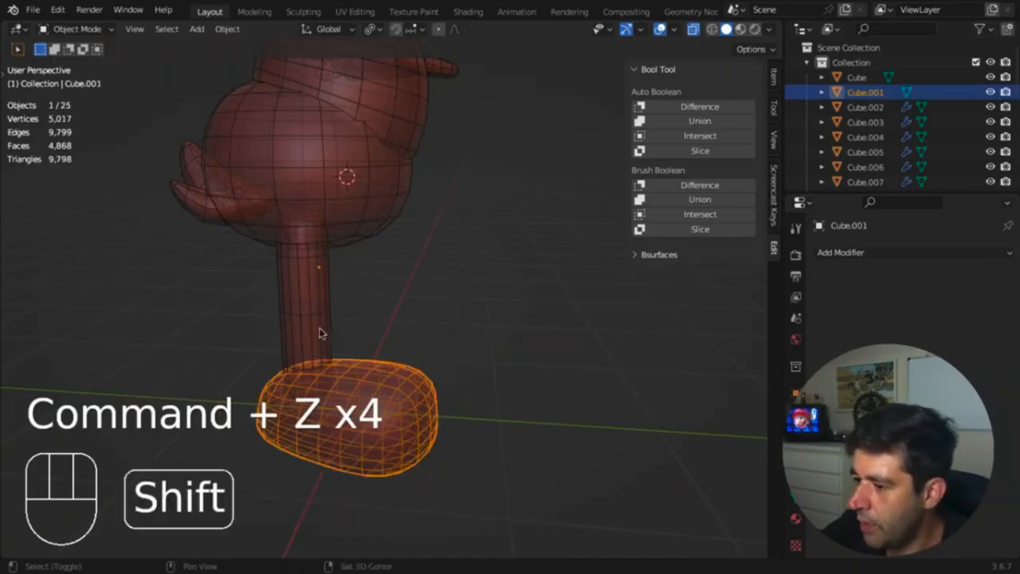
# Step: With the foot and leg both selected, merge them using the Bool Tool's Auto Boolean Union
pyautogui.press('shift+super+z')
pyautogui.hotkey('alt', 'z')
pyautogui.moveTo(372, 343); pyautogui.dragTo(412, 345, button='middle')
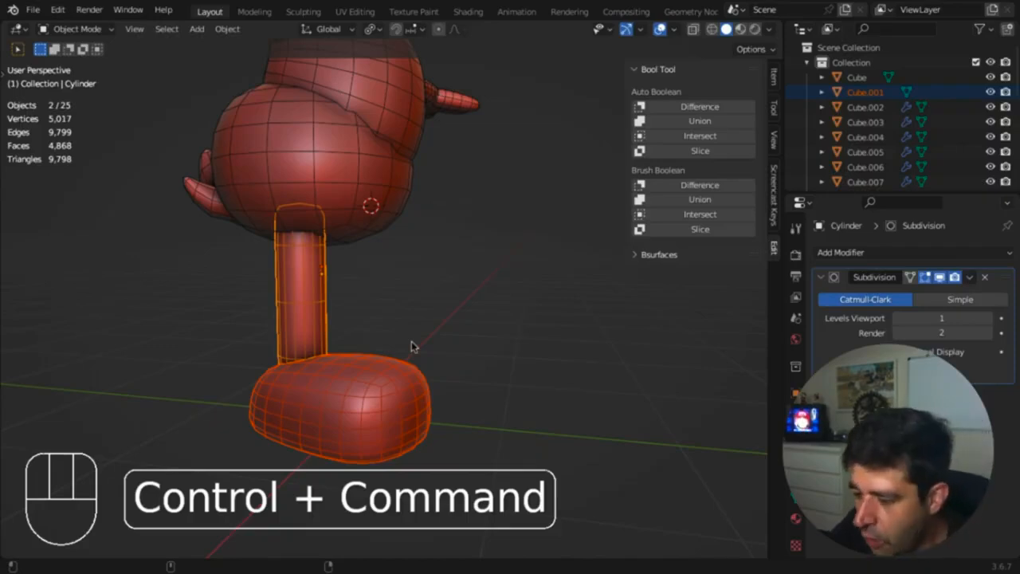
pyautogui.press('ctrl+super+KP_Add')
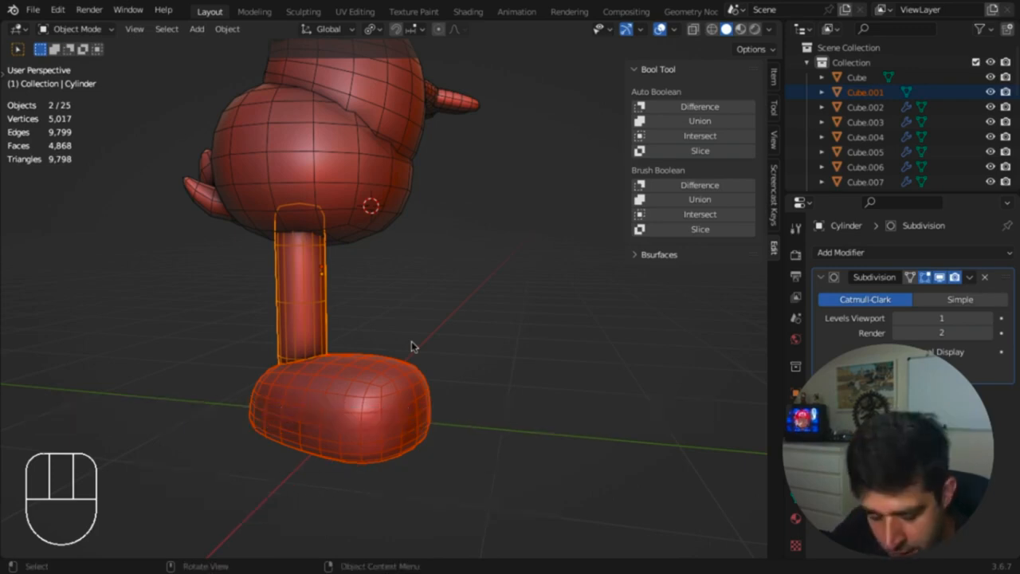
pyautogui.hotkey('shift', 'ctrl')
pyautogui.press('shift+ctrl+KP_Add')
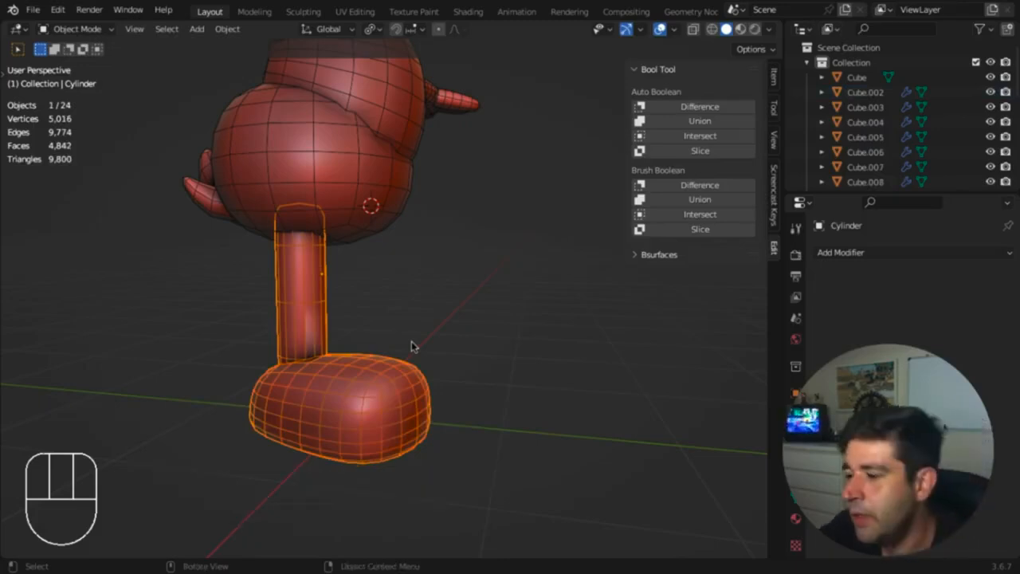
# Step: Inspect the merged leg and foot in X-ray and in Edit Mode with all vertices selected, ending in Object Mode
pyautogui.hotkey('alt', 'z')
pyautogui.moveTo(284, 403); pyautogui.dragTo(238, 400, button='middle')
pyautogui.moveTo(395, 335); pyautogui.dragTo(351, 328, button='middle')
pyautogui.keyDown('shift'); pyautogui.moveTo(381, 317); pyautogui.dragTo(407, 374, button='middle'); pyautogui.keyUp('shift')
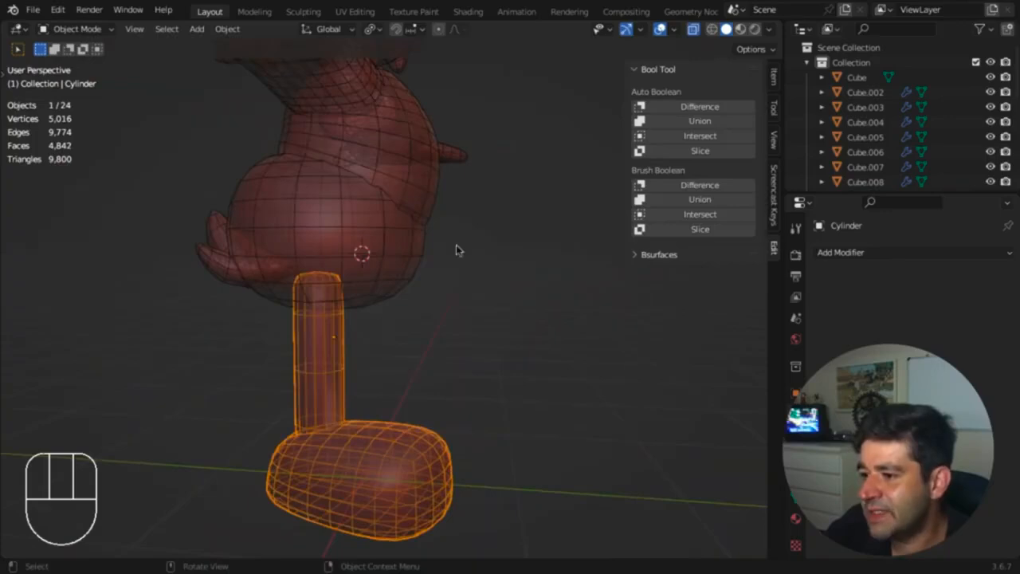
pyautogui.hotkey('alt', 'z')
pyautogui.moveTo(415, 289); pyautogui.dragTo(397, 287, button='middle')
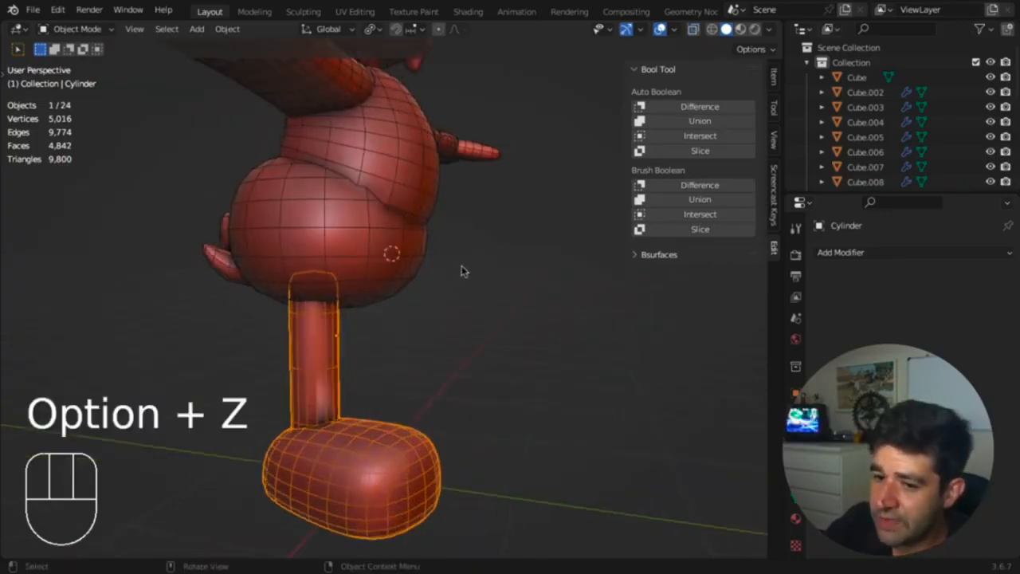
pyautogui.click(346, 410)
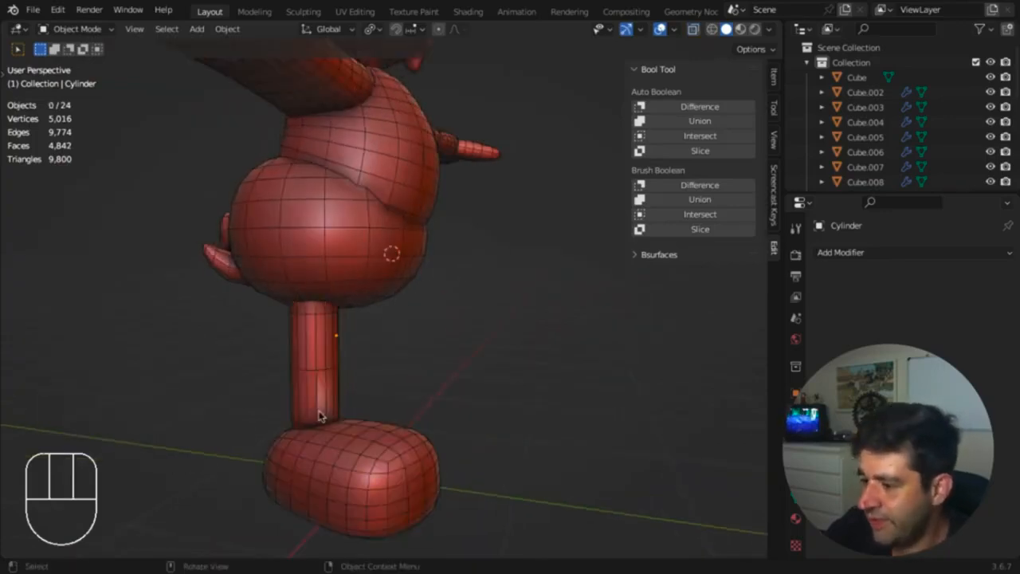
pyautogui.click(322, 417)
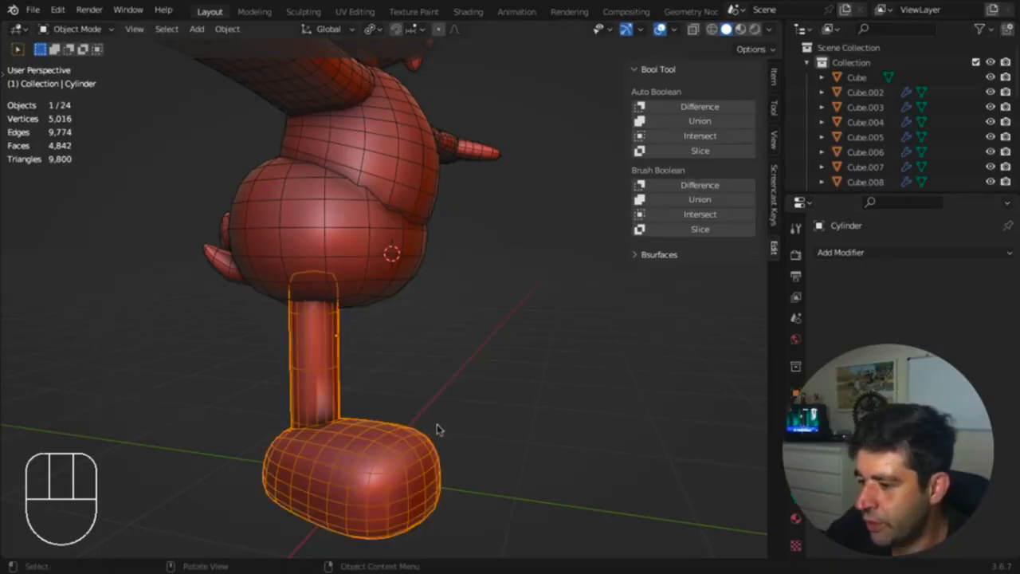
pyautogui.press('Tab')
pyautogui.press('1')
pyautogui.press('a')
pyautogui.hotkey('alt', 'z')
pyautogui.hotkey('alt', 'z')
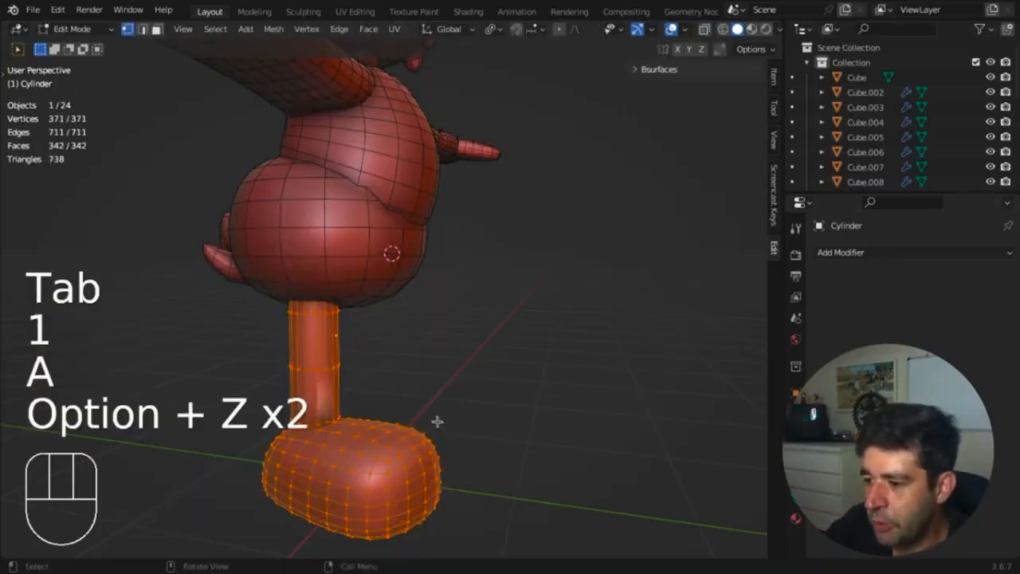
pyautogui.press('Tab')
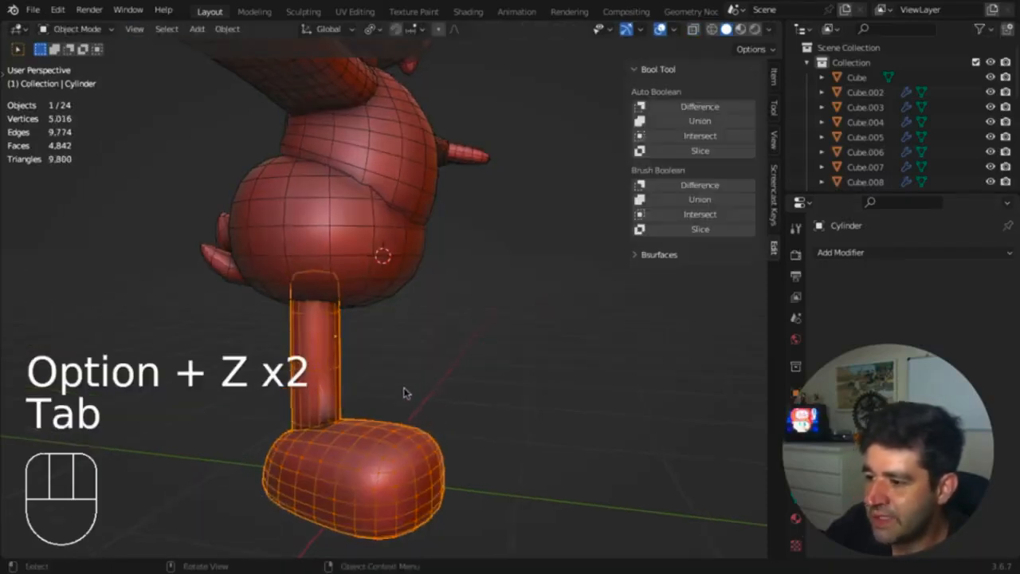
# Step: Merge the joined leg and foot with the bird's body using an Auto Boolean Union
pyautogui.keyDown('shift'); pyautogui.click(406, 292); pyautogui.keyUp('shift')
pyautogui.hotkey('ctrl', 'shift')
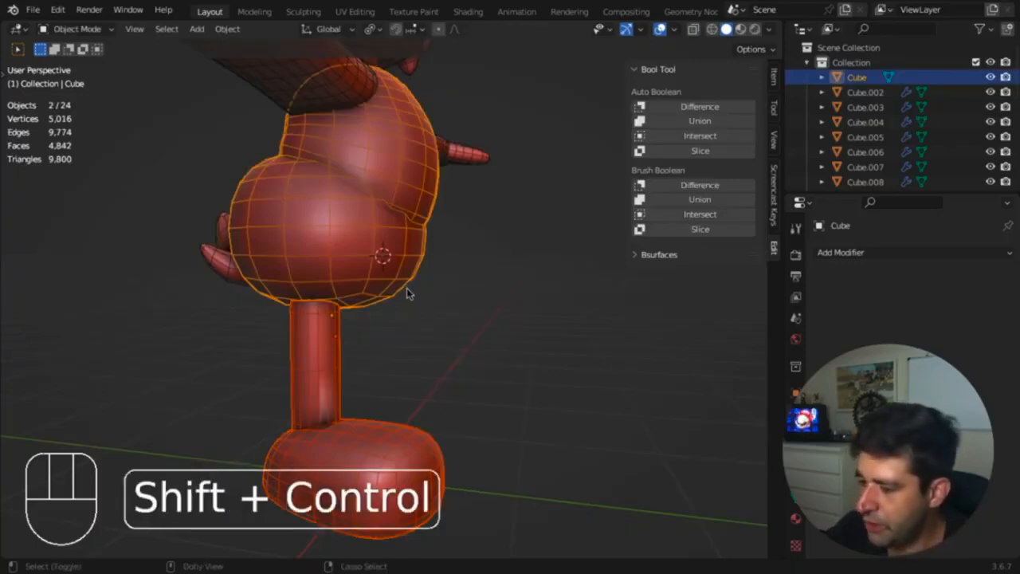
pyautogui.press('ctrl+shift+KP_Add')
pyautogui.moveTo(407, 288); pyautogui.dragTo(343, 289, button='middle')
# Step: Remove the Mirror modifier from the side tail feathers and merge the remaining one with the body using Auto Boolean Union
pyautogui.keyDown('shift'); pyautogui.click(273, 281); pyautogui.keyUp('shift')
pyautogui.moveTo(273, 280); pyautogui.dragTo(378, 300, button='middle')
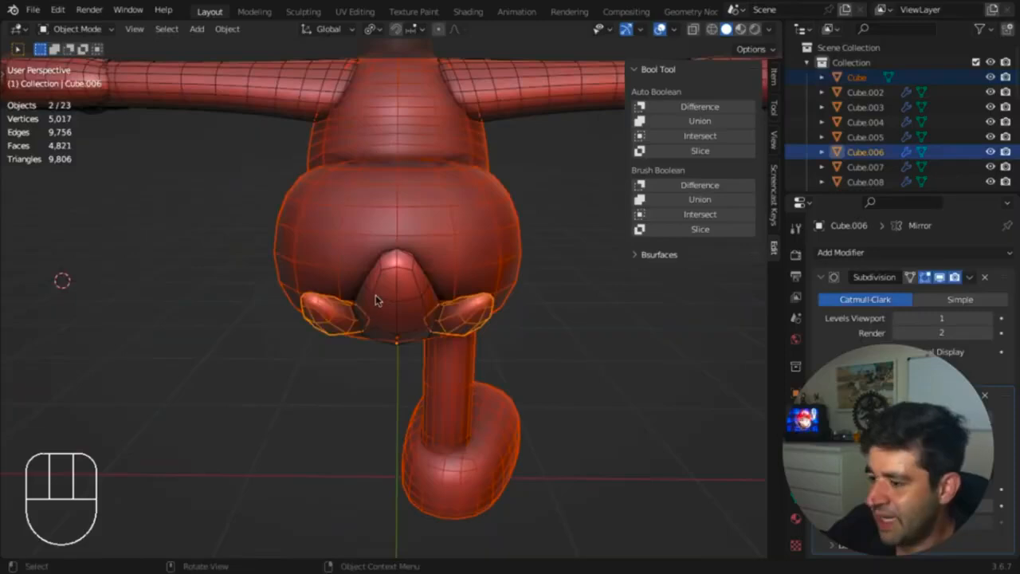
pyautogui.click(986, 398)
pyautogui.moveTo(363, 324); pyautogui.dragTo(492, 267, button='middle')
pyautogui.click(534, 320)
pyautogui.click(481, 340)
pyautogui.keyDown('shift'); pyautogui.click(451, 300); pyautogui.keyUp('shift')
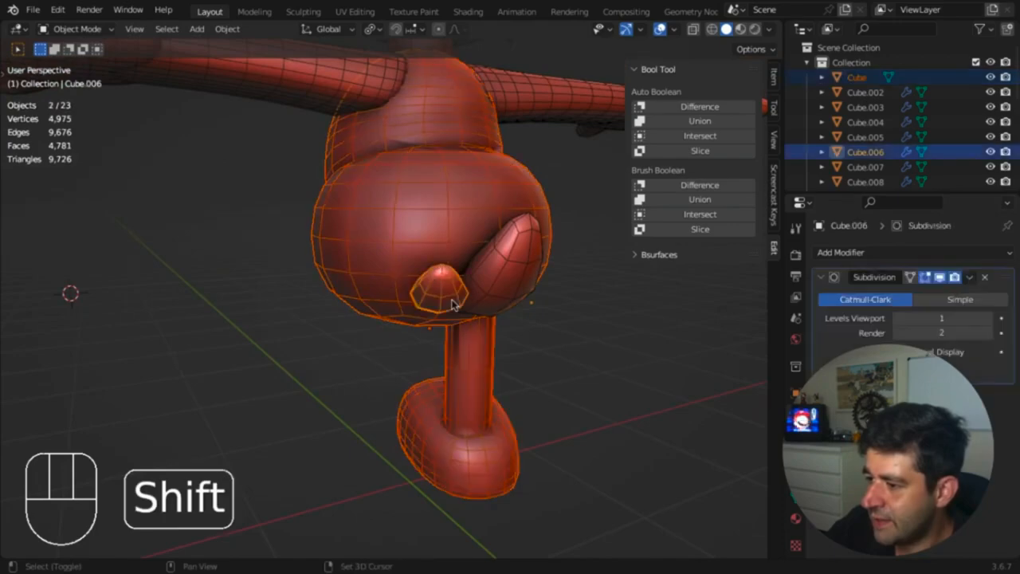
pyautogui.press('ctrl+shift+KP_Add')
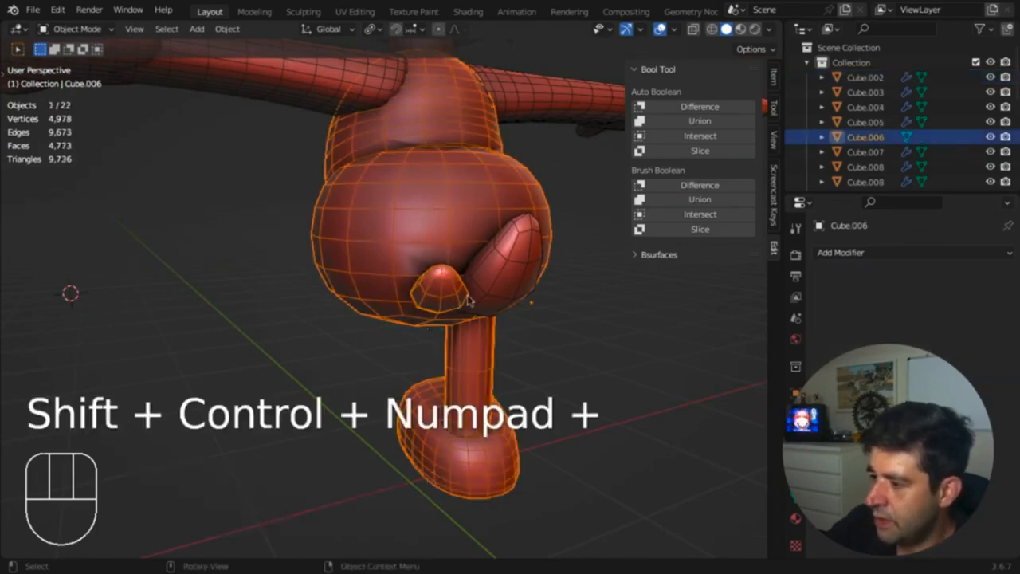
# Step: Merge the central tail feather with the body using Auto Boolean Union and check the combined mesh in X-ray
pyautogui.keyDown('shift'); pyautogui.click(502, 292); pyautogui.keyUp('shift')
pyautogui.press('ctrl+shift+KP_Add')
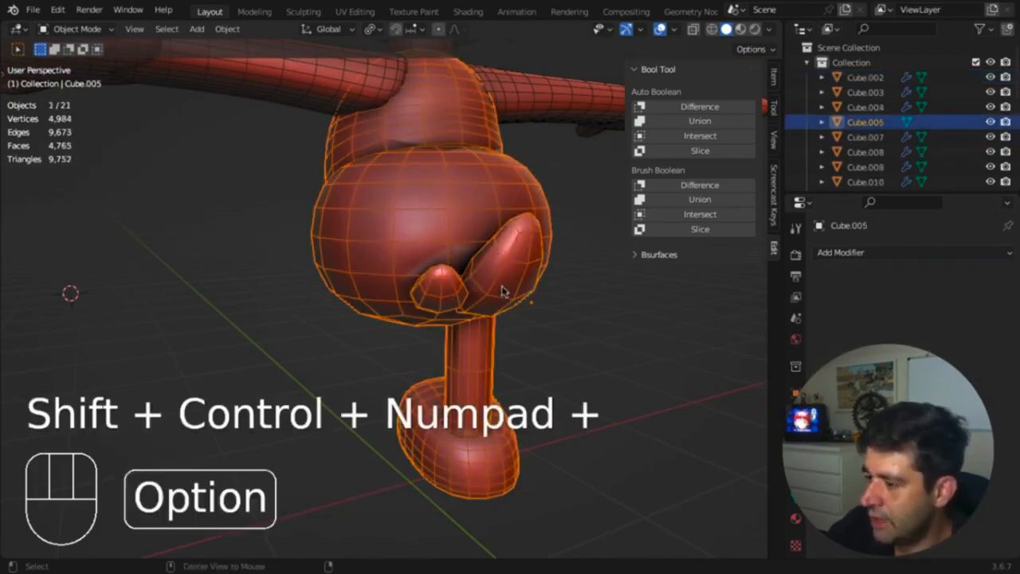
pyautogui.hotkey('alt', 'z')
pyautogui.moveTo(505, 292); pyautogui.dragTo(448, 161, button='middle')
pyautogui.moveTo(435, 263)
pyautogui.mouseDown(button='middle')
pyautogui.moveTo(425, 296)
pyautogui.moveTo(396, 302)
pyautogui.mouseUp(button='middle')
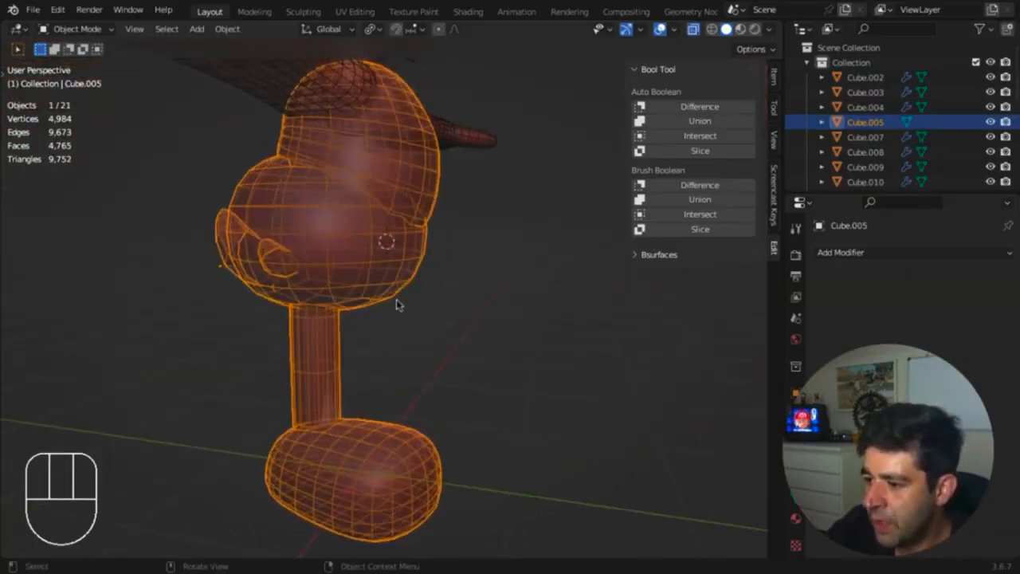
pyautogui.hotkey('alt', 'z')
pyautogui.moveTo(383, 244)
pyautogui.mouseDown(button='middle')
pyautogui.moveTo(472, 288)
pyautogui.moveTo(512, 290)
pyautogui.moveTo(398, 278)
pyautogui.mouseUp(button='middle')
# Step: Hide all objects except the merged body and examine the joint between the belly and leg
pyautogui.hotkey('shift', 'h')
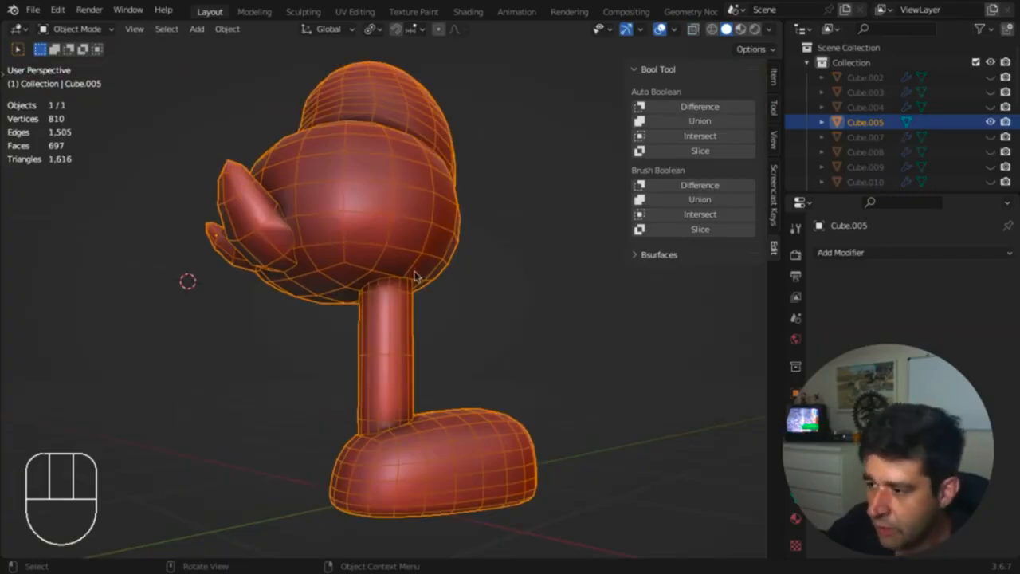
pyautogui.moveTo(422, 295); pyautogui.dragTo(465, 235, button='middle')
pyautogui.hotkey('shift', 'alt', 'z')
pyautogui.hotkey('shift', 'alt', 'z')
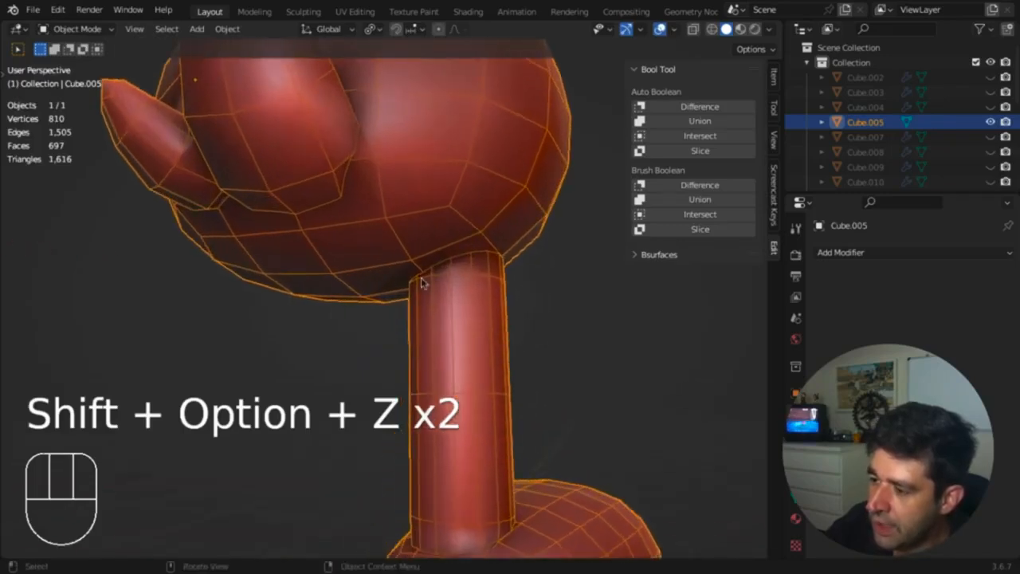
# Step: Switch the merged body mesh to Sculpt Mode
pyautogui.moveTo(416, 287); pyautogui.dragTo(504, 270, button='middle')
pyautogui.hotkey('ctrl', 'Tab')
pyautogui.click(497, 374)
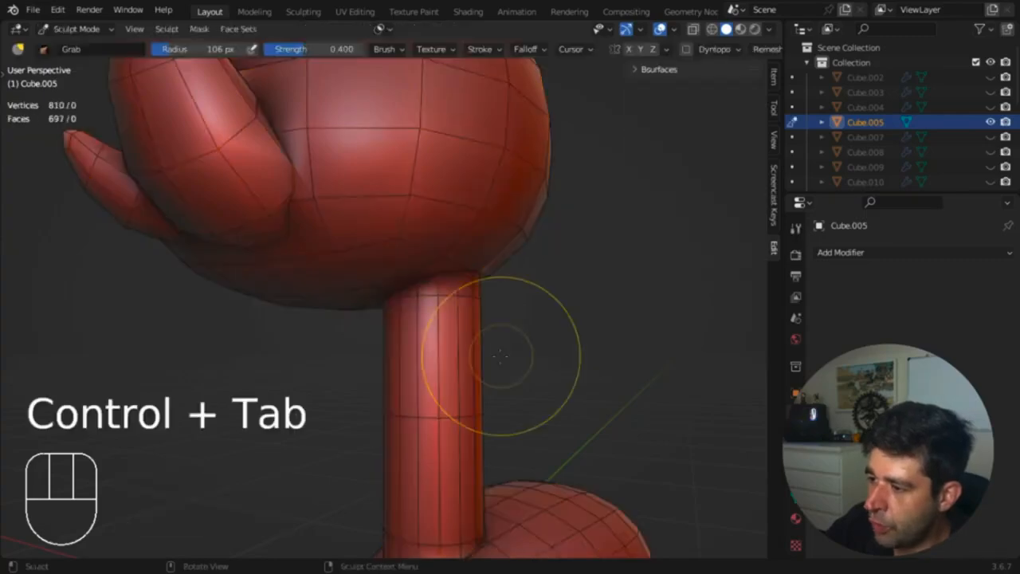
# Step: Turn on Dyntopo for the merged body and choose the Draw brush with a radius of about 58 px
pyautogui.click(687, 51)
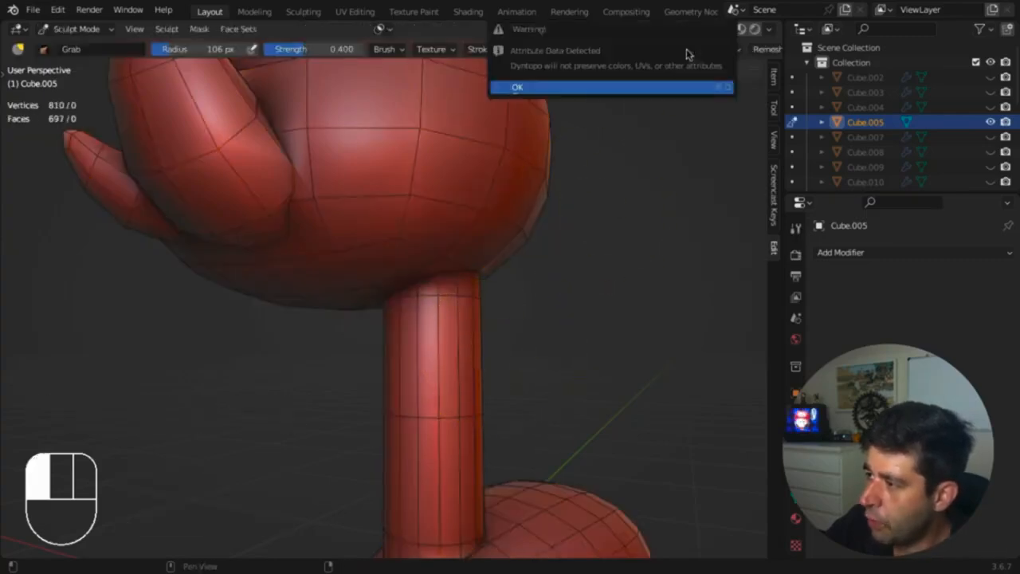
pyautogui.click(677, 89)
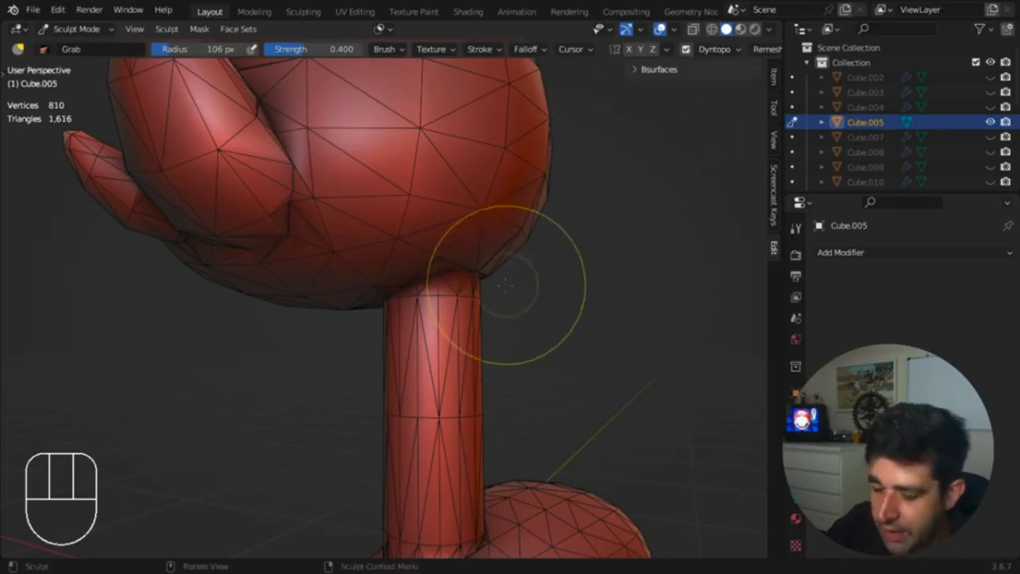
pyautogui.press('t')
pyautogui.press('x')
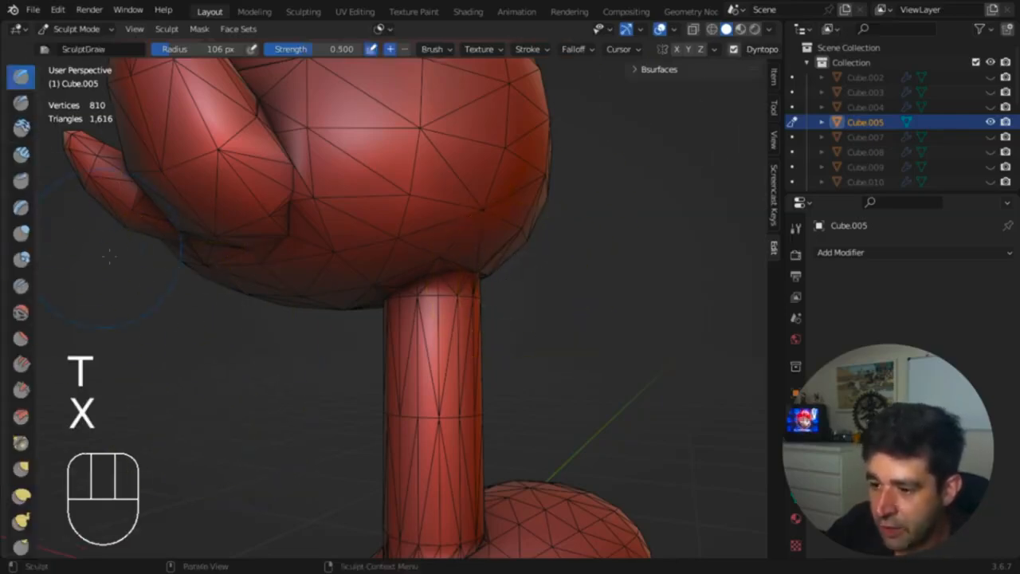
pyautogui.press('f')
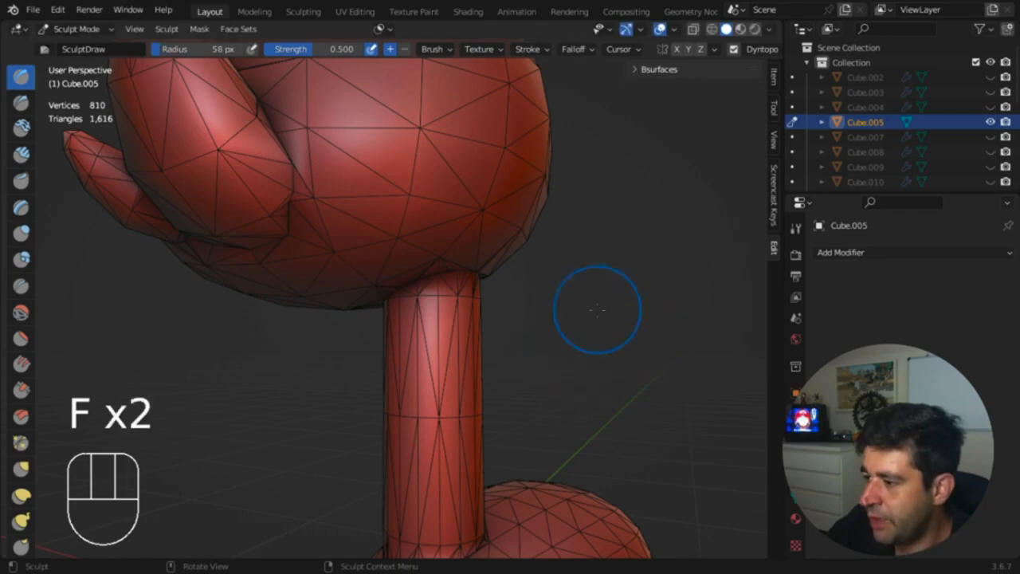
# Step: Brush over the joint between the belly and leg and along the upper leg to refine and smooth the mesh
pyautogui.moveTo(598, 309); pyautogui.dragTo(469, 309, button='middle')
pyautogui.moveTo(337, 272); pyautogui.dragTo(379, 462)
pyautogui.moveTo(459, 287)
pyautogui.mouseDown(button='middle')
pyautogui.moveTo(389, 288)
pyautogui.moveTo(379, 267)
pyautogui.mouseUp(button='middle')
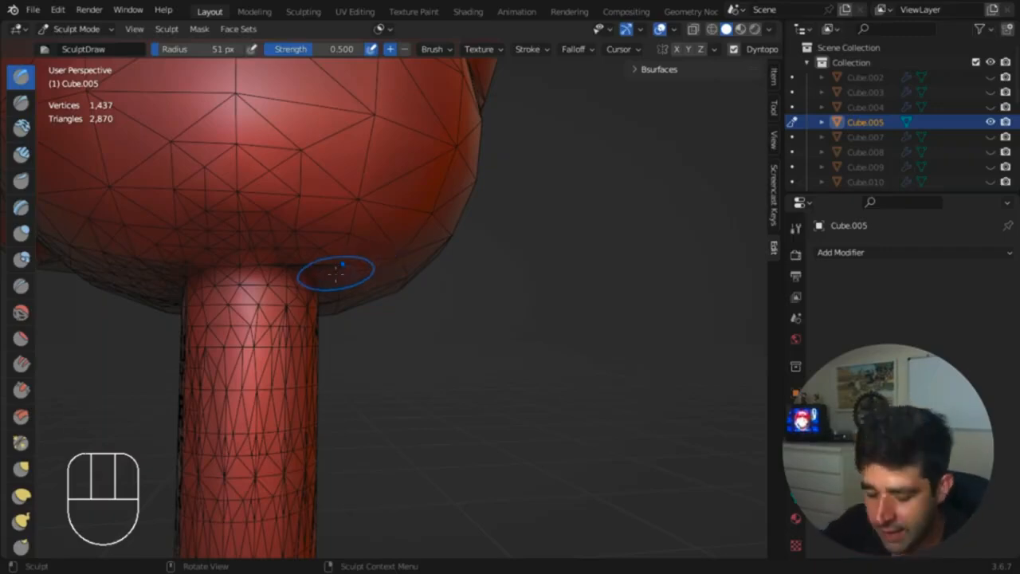
# Step: Smooth the rest of the belly-leg joint all around with a 62 px brush and check its shading without overlays
pyautogui.press('f')
pyautogui.moveTo(292, 269); pyautogui.dragTo(244, 274, button='middle')
pyautogui.keyDown('shift'); pyautogui.moveTo(244, 274); pyautogui.dragTo(385, 277, button='middle'); pyautogui.keyUp('shift')
pyautogui.moveTo(386, 277); pyautogui.dragTo(408, 283)
pyautogui.moveTo(411, 286); pyautogui.dragTo(374, 281, button='middle')
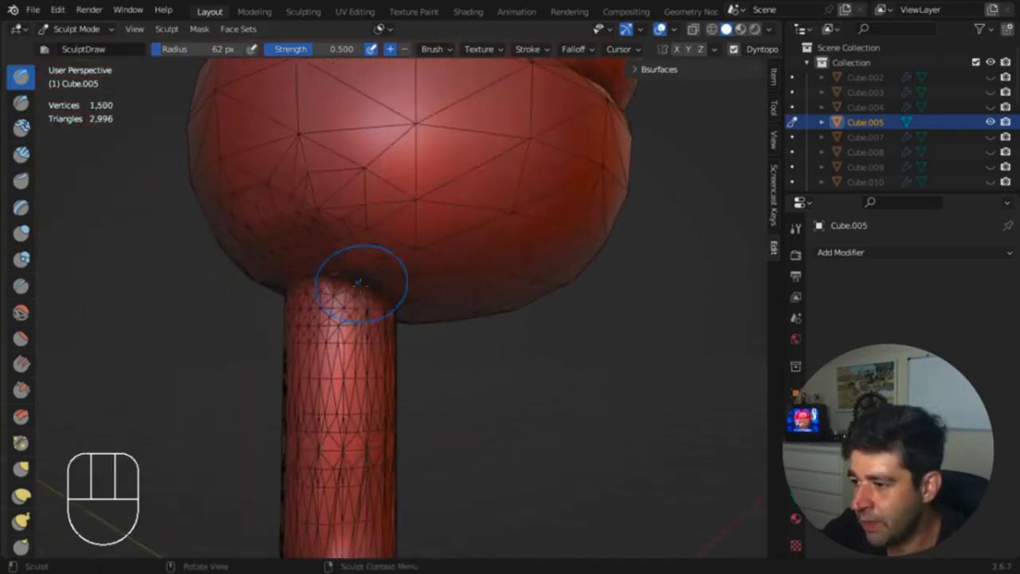
pyautogui.moveTo(367, 282)
pyautogui.mouseDown()
pyautogui.moveTo(374, 289)
pyautogui.moveTo(348, 280)
pyautogui.mouseUp()
pyautogui.moveTo(347, 281); pyautogui.dragTo(433, 295, button='middle')
pyautogui.keyDown('shift'); pyautogui.moveTo(364, 285); pyautogui.dragTo(491, 284, button='middle'); pyautogui.keyUp('shift')
pyautogui.hotkey('shift', 'alt', 'z')
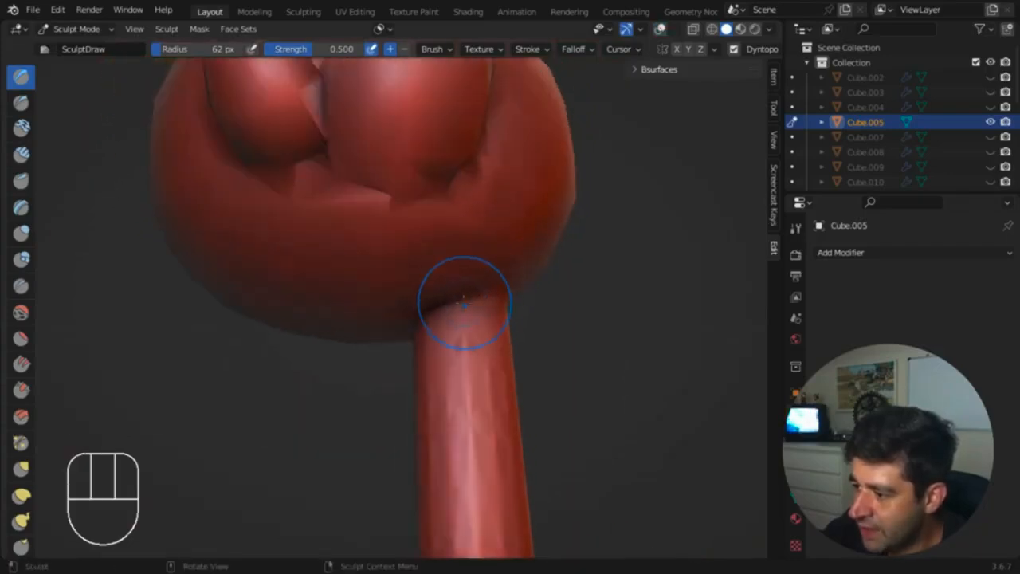
pyautogui.moveTo(437, 306); pyautogui.dragTo(429, 333, button='middle')
pyautogui.hotkey('shift', 'alt', 'z')
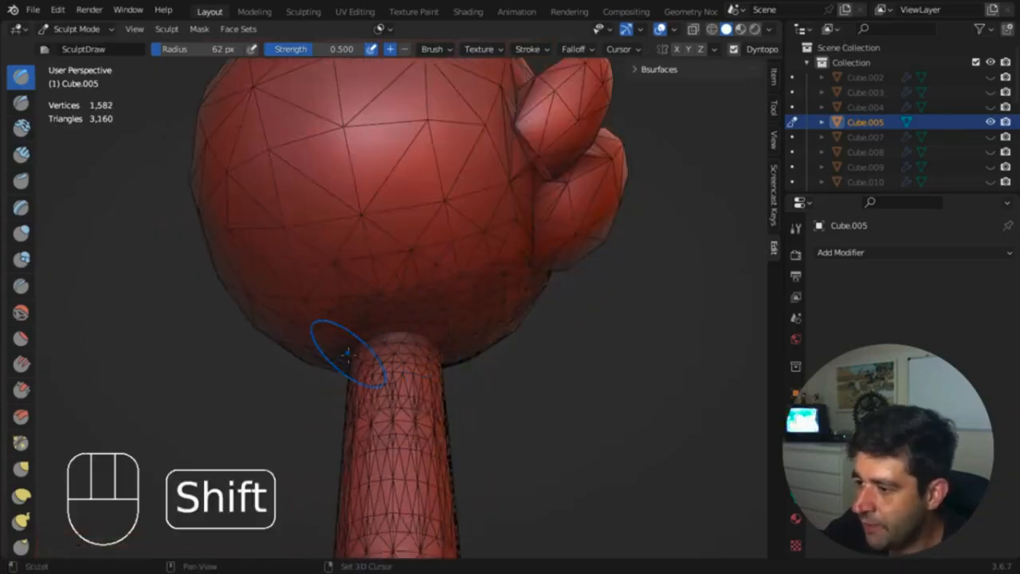
pyautogui.moveTo(347, 353); pyautogui.dragTo(439, 331, button='middle')
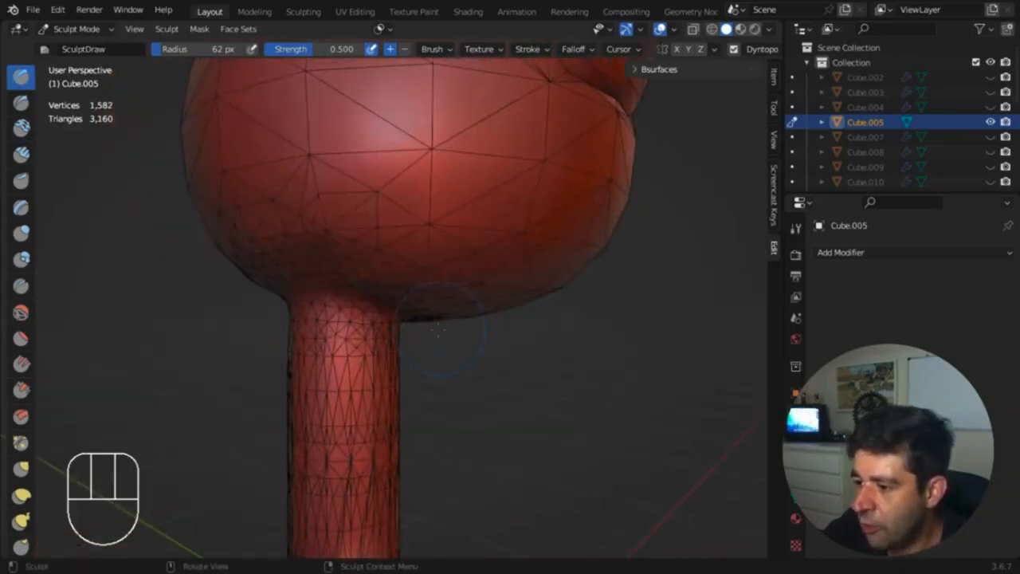
# Step: Smooth and refine the leg, its joint with the foot and the foot's surface using a 141 px brush
pyautogui.press('f')
pyautogui.click(493, 340)
pyautogui.keyDown('shift'); pyautogui.moveTo(426, 440); pyautogui.dragTo(432, 231, button='middle'); pyautogui.keyUp('shift')
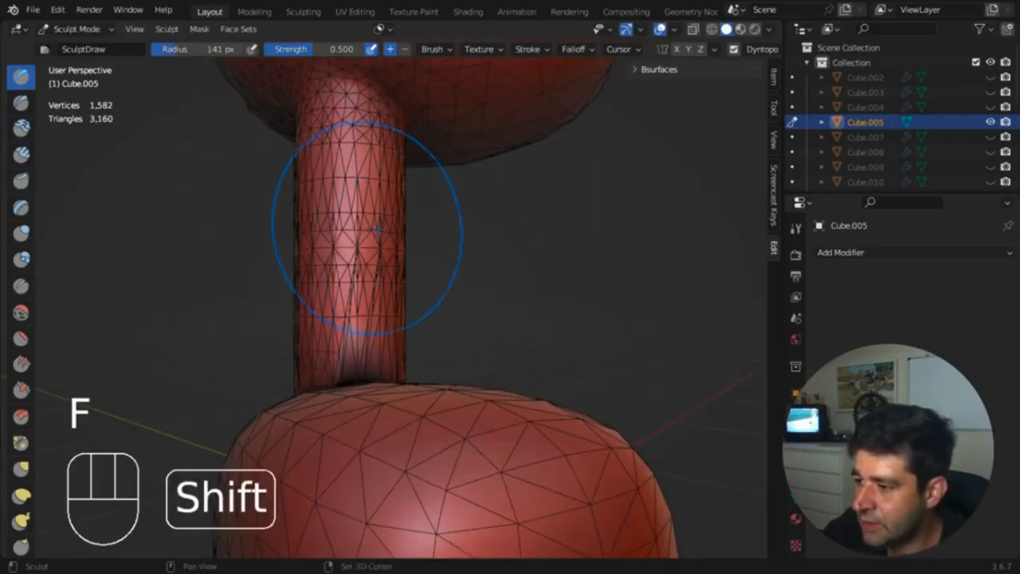
pyautogui.moveTo(368, 229)
pyautogui.mouseDown(button='middle')
pyautogui.moveTo(489, 248)
pyautogui.moveTo(435, 237)
pyautogui.moveTo(477, 263)
pyautogui.mouseUp(button='middle')
pyautogui.click(434, 237)
pyautogui.moveTo(483, 387); pyautogui.dragTo(437, 429)
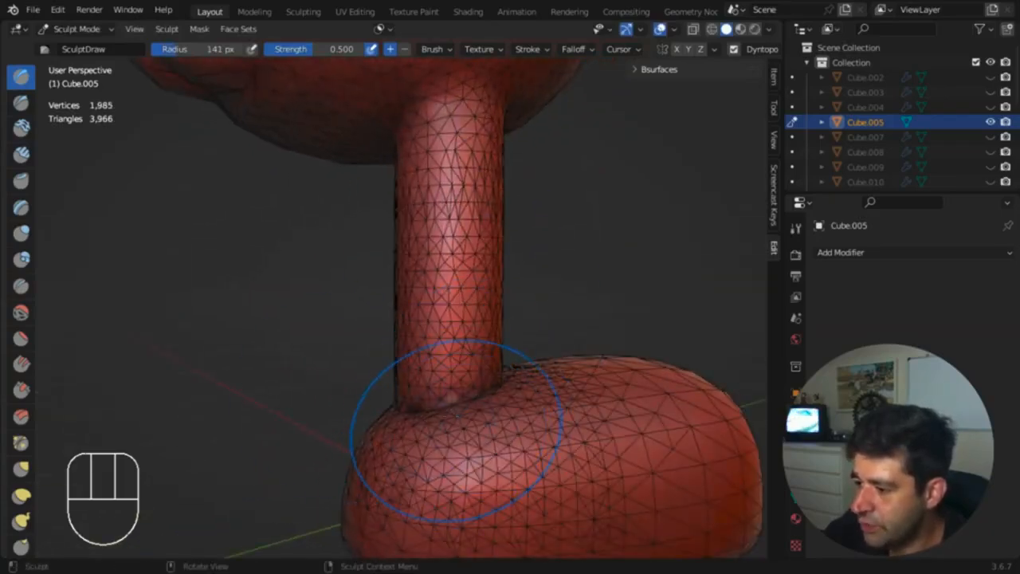
pyautogui.moveTo(452, 419); pyautogui.dragTo(582, 410, button='middle')
pyautogui.moveTo(452, 403); pyautogui.dragTo(459, 415)
pyautogui.moveTo(460, 413); pyautogui.dragTo(567, 399, button='middle')
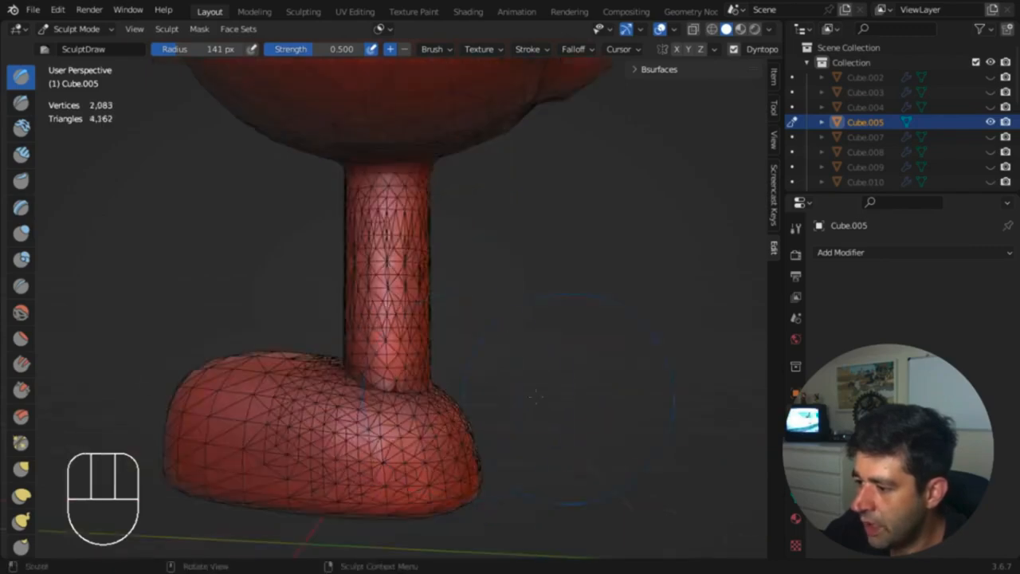
pyautogui.moveTo(402, 407)
pyautogui.mouseDown()
pyautogui.moveTo(391, 400)
pyautogui.moveTo(452, 420)
pyautogui.moveTo(432, 395)
pyautogui.mouseUp()
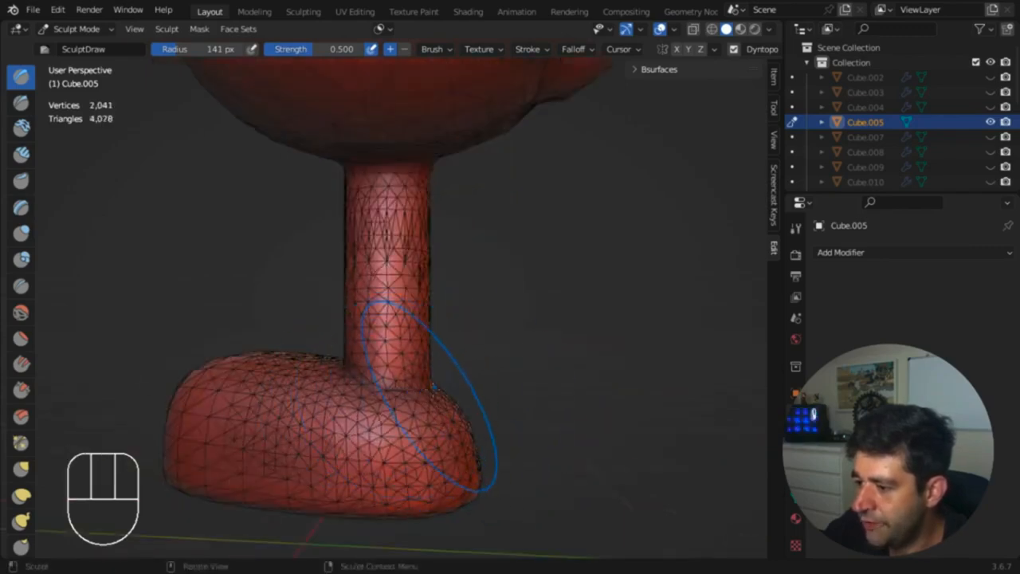
# Step: Examine the shading of the leg and foot joints with the viewport overlays hidden, and restore the overlays
pyautogui.moveTo(431, 396); pyautogui.dragTo(241, 329, button='middle')
pyautogui.hotkey('shift', 'alt', 'z')
pyautogui.hotkey('shift', 'alt', 'z')
pyautogui.hotkey('shift', 'alt', 'z')
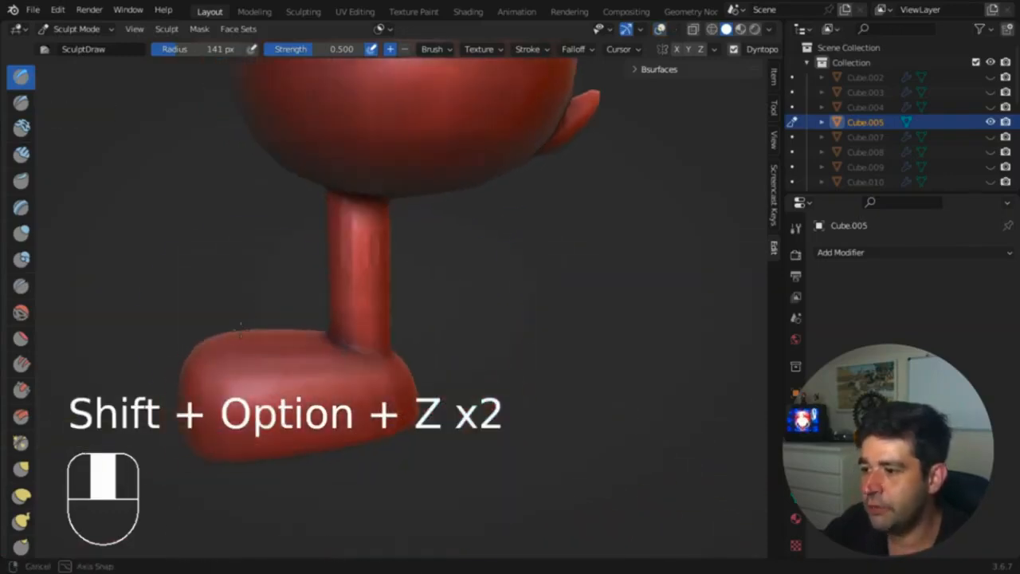
pyautogui.keyDown('shift'); pyautogui.moveTo(366, 279); pyautogui.dragTo(367, 285); pyautogui.keyUp('shift')
pyautogui.hotkey('shift', 'alt', 'z')
# Step: Smooth the seam between the head and body from several sides with a brush radius of 82 px
pyautogui.moveTo(367, 285)
pyautogui.mouseDown(button='middle')
pyautogui.moveTo(483, 279)
pyautogui.moveTo(514, 155)
pyautogui.mouseUp(button='middle')
pyautogui.moveTo(514, 155)
pyautogui.keyDown('shift'); pyautogui.mouseDown(button='middle')
pyautogui.moveTo(491, 233)
pyautogui.moveTo(503, 247)
pyautogui.moveTo(431, 406)
pyautogui.moveTo(422, 375)
pyautogui.mouseUp(button='middle'); pyautogui.keyUp('shift')
pyautogui.press('f')
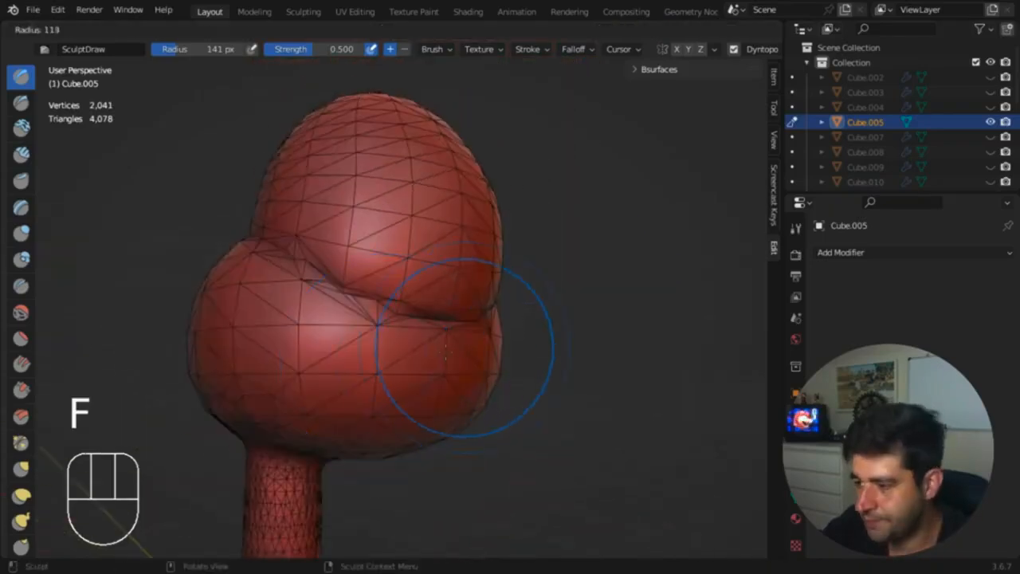
pyautogui.click(444, 327)
pyautogui.moveTo(435, 320); pyautogui.dragTo(364, 309)
pyautogui.moveTo(364, 309); pyautogui.dragTo(419, 256, button='middle')
pyautogui.moveTo(419, 255); pyautogui.dragTo(420, 239)
pyautogui.moveTo(419, 239); pyautogui.dragTo(431, 281, button='middle')
pyautogui.moveTo(403, 288)
pyautogui.mouseDown()
pyautogui.moveTo(323, 264)
pyautogui.moveTo(343, 243)
pyautogui.mouseUp()
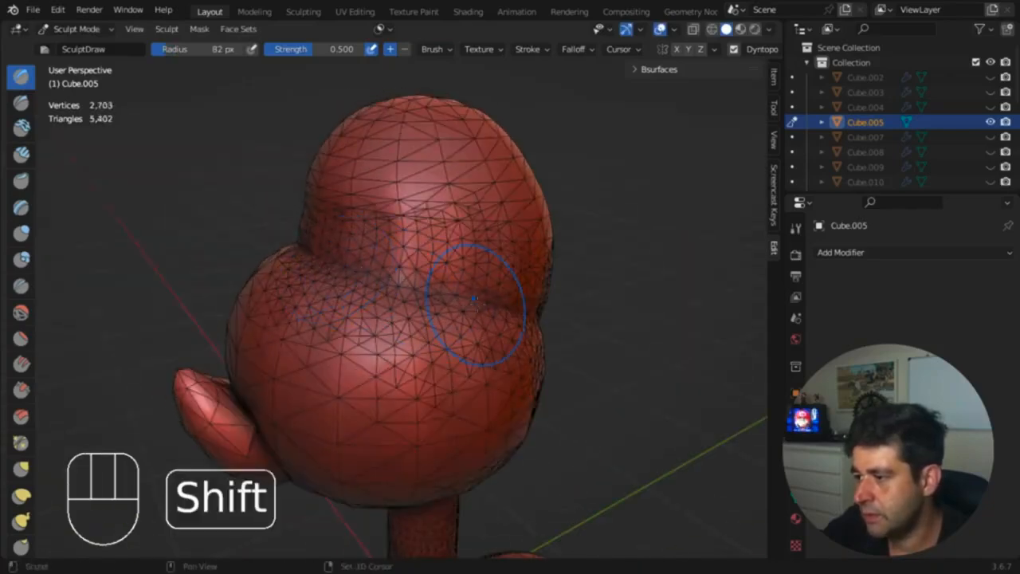
pyautogui.moveTo(474, 299); pyautogui.dragTo(375, 277, button='middle')
pyautogui.moveTo(455, 291)
pyautogui.mouseDown(button='middle')
pyautogui.moveTo(493, 345)
pyautogui.moveTo(408, 299)
pyautogui.mouseUp(button='middle')
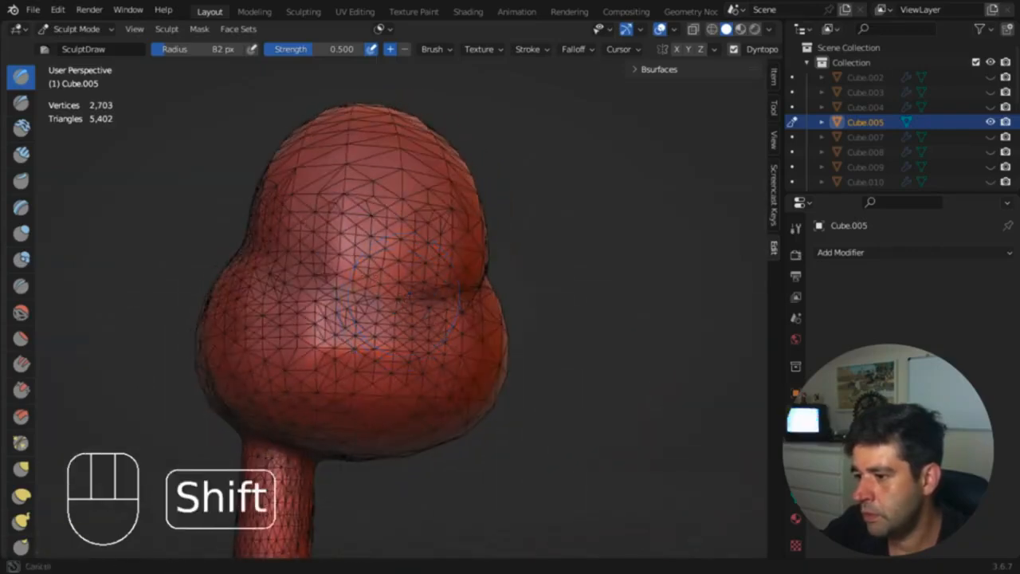
pyautogui.keyDown('shift'); pyautogui.moveTo(399, 291); pyautogui.dragTo(382, 288); pyautogui.keyUp('shift')
# Step: Refine and smooth the front and side of the body, enlarging the Draw brush radius to 159 px
pyautogui.moveTo(344, 283); pyautogui.dragTo(360, 285, button='middle')
pyautogui.press('f')
pyautogui.click(401, 284)
pyautogui.press('x')
pyautogui.moveTo(307, 339)
pyautogui.mouseDown()
pyautogui.moveTo(295, 338)
pyautogui.moveTo(319, 343)
pyautogui.mouseUp()
pyautogui.moveTo(319, 342)
pyautogui.mouseDown(button='middle')
pyautogui.moveTo(342, 364)
pyautogui.moveTo(421, 330)
pyautogui.moveTo(416, 343)
pyautogui.moveTo(441, 347)
pyautogui.mouseUp(button='middle')
pyautogui.press('f')
pyautogui.click(391, 337)
pyautogui.hotkey('shift', 'alt', 'z')
pyautogui.hotkey('shift', 'alt', 'z')
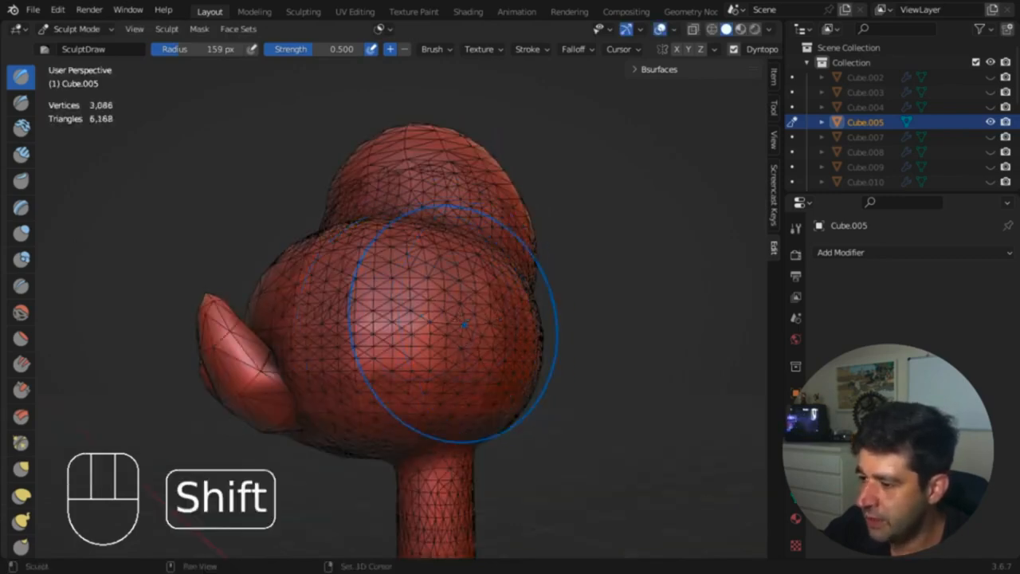
pyautogui.keyDown('shift'); pyautogui.moveTo(455, 323); pyautogui.dragTo(367, 350); pyautogui.keyUp('shift')
pyautogui.moveTo(366, 350); pyautogui.dragTo(444, 310, button='middle')
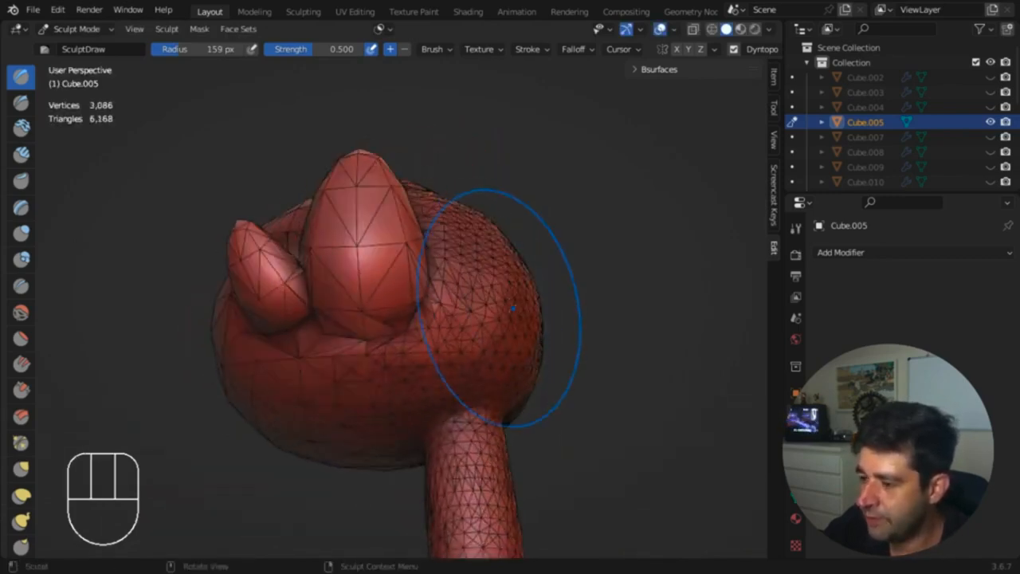
# Step: Blend the base of the side tail feather into the body with an 80 px brush
pyautogui.press('f')
pyautogui.click(379, 348)
pyautogui.moveTo(375, 352)
pyautogui.mouseDown()
pyautogui.moveTo(405, 318)
pyautogui.moveTo(342, 335)
pyautogui.moveTo(275, 322)
pyautogui.mouseUp()
pyautogui.moveTo(295, 322); pyautogui.dragTo(444, 338, button='middle')
pyautogui.keyDown('shift'); pyautogui.moveTo(444, 338); pyautogui.dragTo(423, 328); pyautogui.keyUp('shift')
pyautogui.moveTo(390, 287); pyautogui.dragTo(423, 339, button='middle')
pyautogui.moveTo(406, 327); pyautogui.dragTo(431, 314)
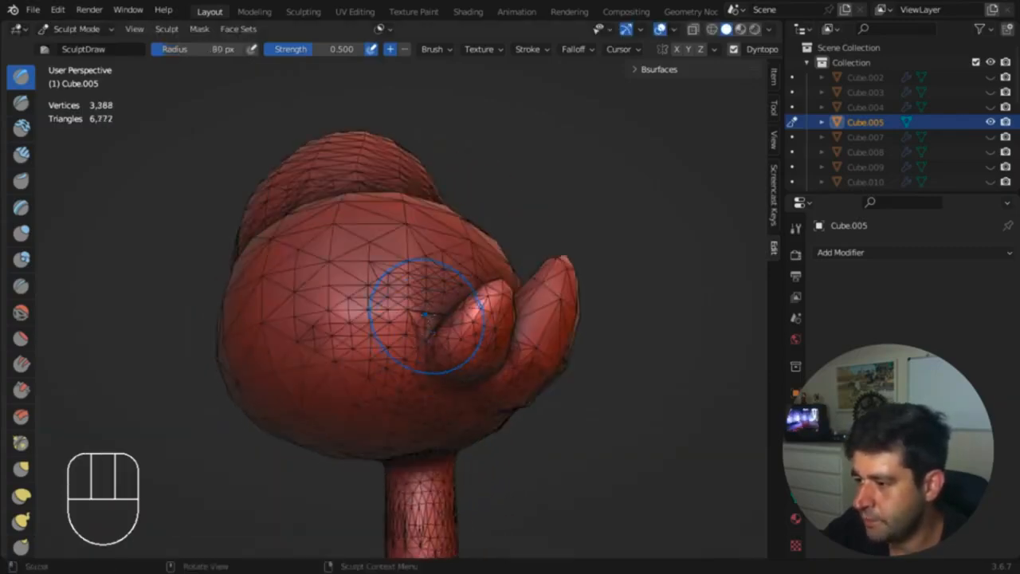
pyautogui.moveTo(431, 314); pyautogui.dragTo(414, 403, button='middle')
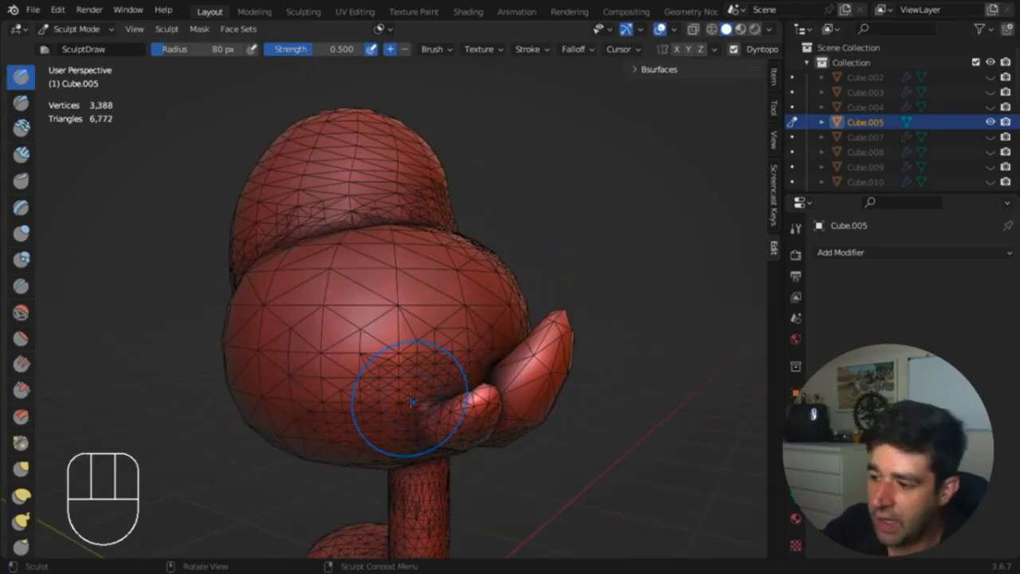
# Step: Examine the whole smoothed bird from several sides with the viewport overlays switched off and on
pyautogui.moveTo(501, 396); pyautogui.dragTo(344, 373, button='middle')
pyautogui.hotkey('shift', 'alt', 'z')
pyautogui.keyDown('ctrl'); pyautogui.moveTo(405, 343); pyautogui.dragTo(510, 366, button='middle'); pyautogui.keyUp('ctrl')
pyautogui.keyDown('shift'); pyautogui.moveTo(526, 363); pyautogui.dragTo(411, 342, button='middle'); pyautogui.keyUp('shift')
pyautogui.moveTo(412, 343); pyautogui.dragTo(454, 370, button='middle')
pyautogui.moveTo(455, 371)
pyautogui.keyDown('ctrl'); pyautogui.mouseDown(button='middle')
pyautogui.moveTo(445, 326)
pyautogui.moveTo(502, 314)
pyautogui.moveTo(446, 320)
pyautogui.mouseUp(button='middle'); pyautogui.keyUp('ctrl')
pyautogui.moveTo(456, 364); pyautogui.dragTo(388, 356, button='middle')
pyautogui.hotkey('shift', 'alt', 'z')
pyautogui.hotkey('shift', 'alt', 'z')
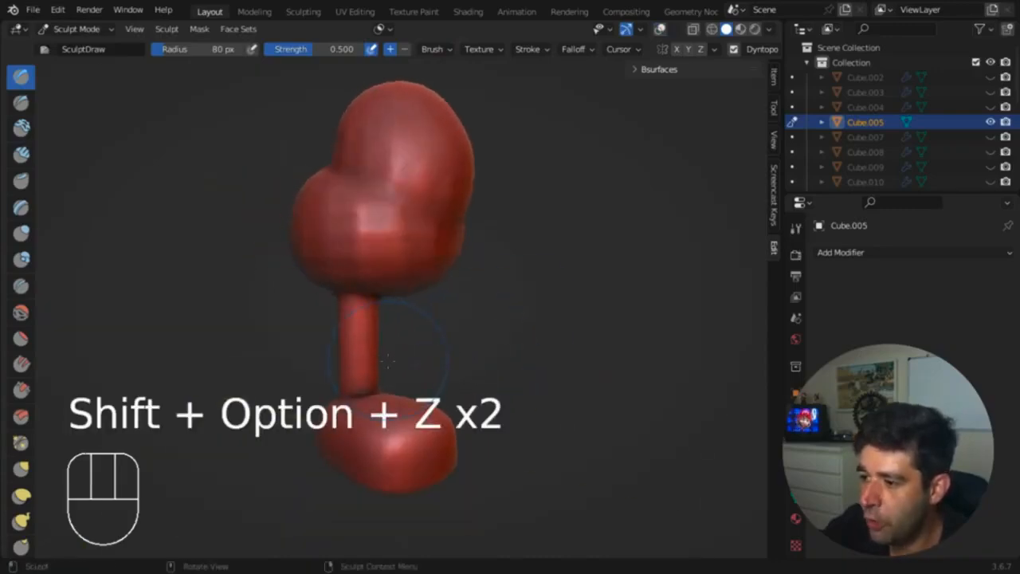
pyautogui.hotkey('shift', 'alt', 'z')
# Step: Select the entire mesh in Edit Mode and return the object to Sculpt Mode
pyautogui.hotkey('ctrl', 'Tab')
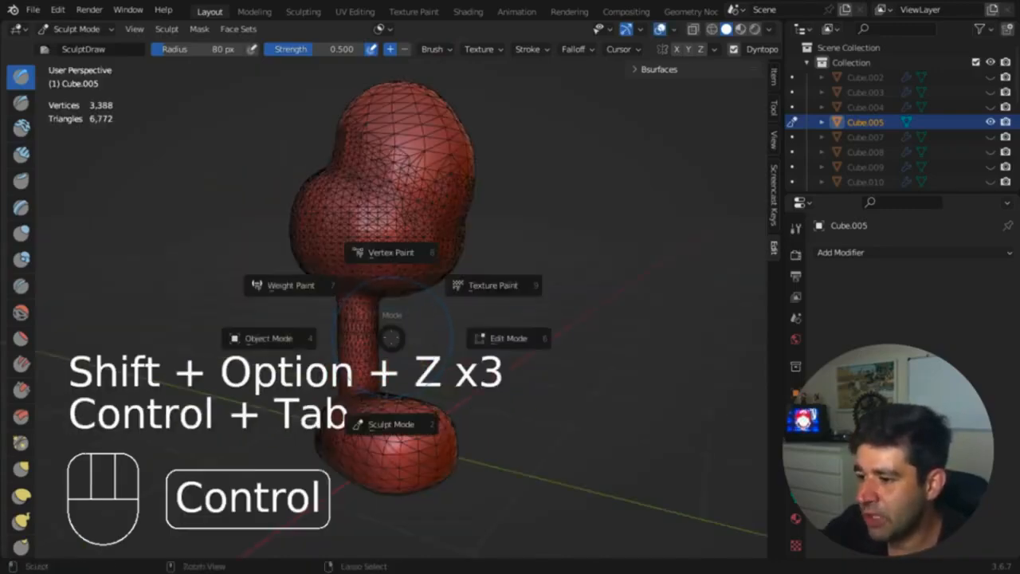
pyautogui.click(258, 334)
pyautogui.press('Tab')
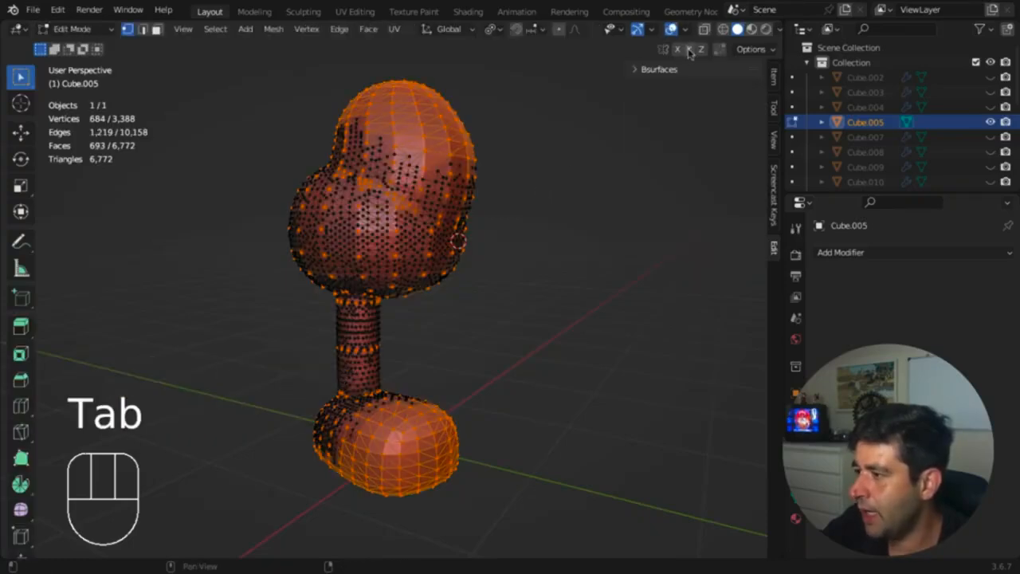
pyautogui.press('a')
pyautogui.hotkey('ctrl', 'Tab')
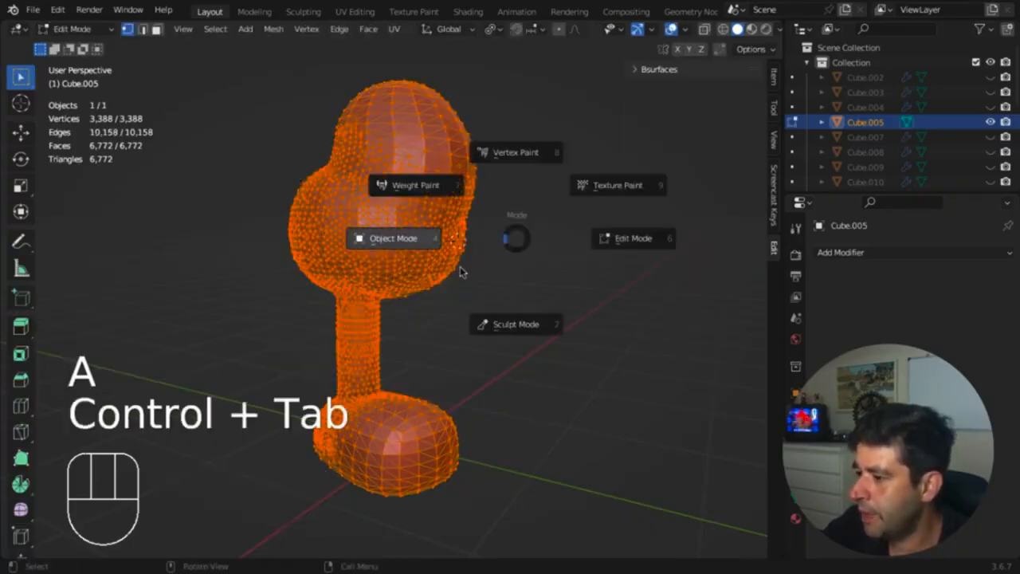
pyautogui.click(522, 326)
# Step: Adjust the voxel remesh size interactively using the grid preview on the merged bird
pyautogui.moveTo(727, 53); pyautogui.dragTo(556, 84, button='middle')
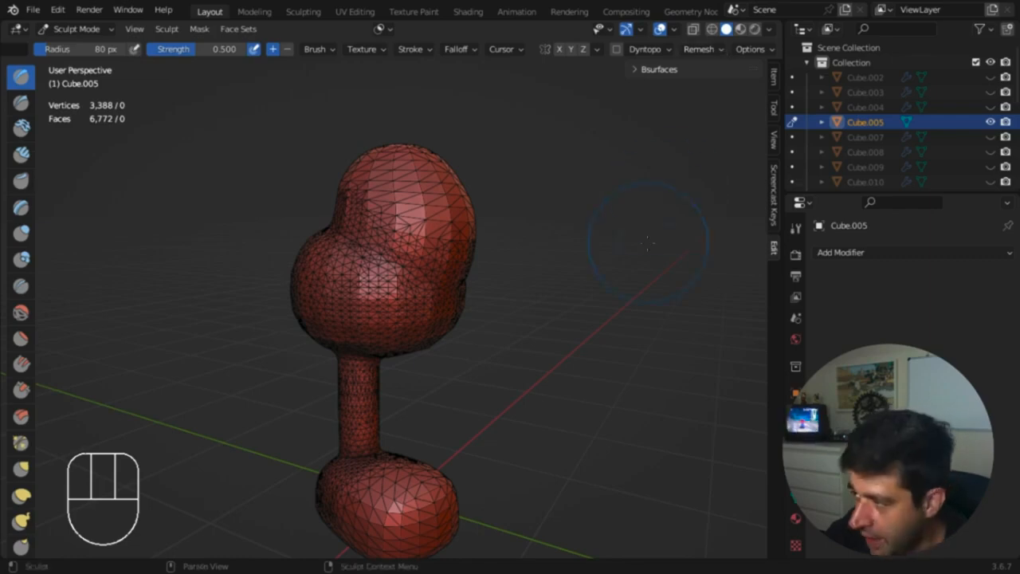
pyautogui.keyDown('shift'); pyautogui.moveTo(484, 405); pyautogui.dragTo(469, 435, button='middle'); pyautogui.keyUp('shift')
pyautogui.press('r')
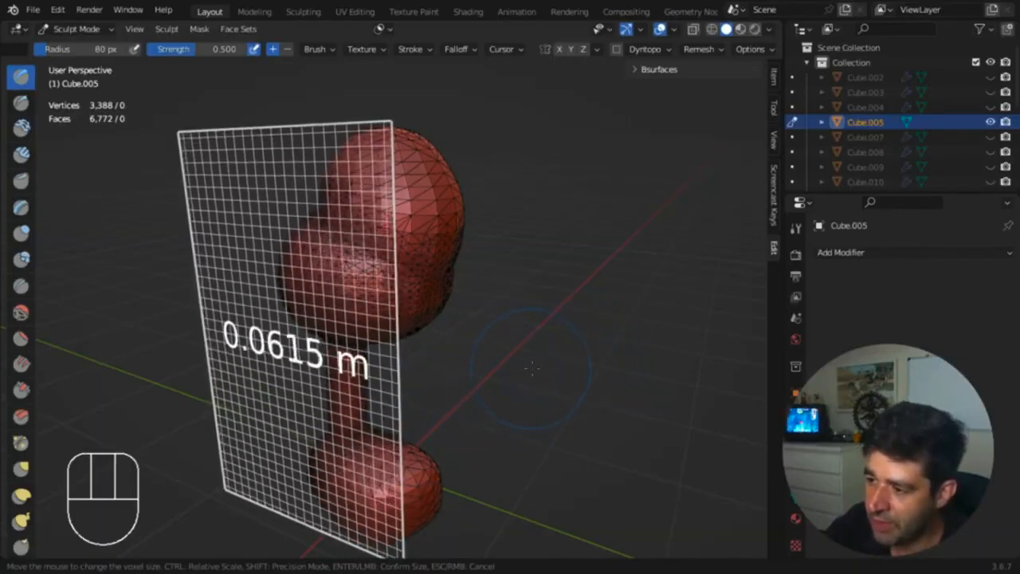
pyautogui.click(602, 338)
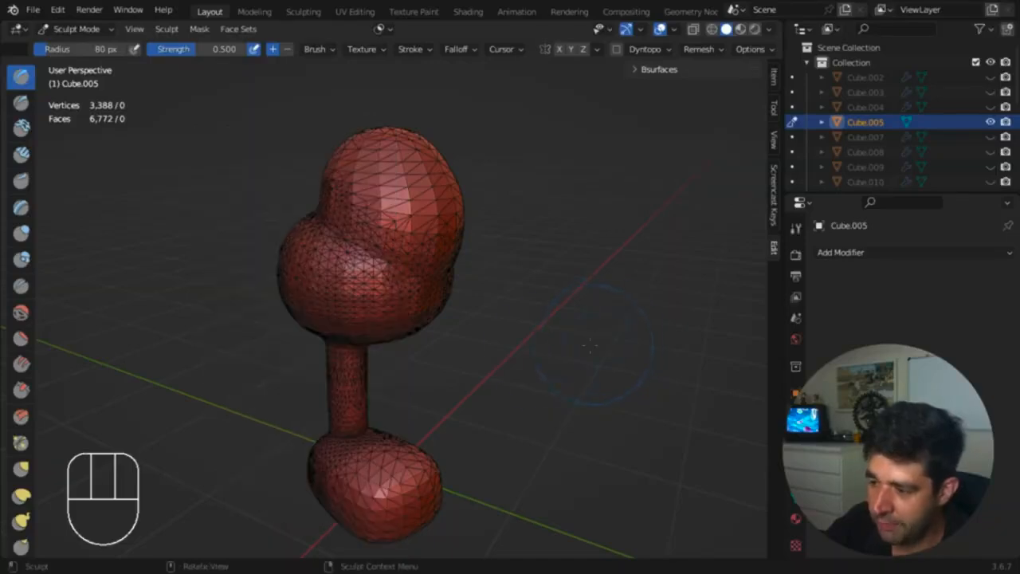
pyautogui.moveTo(326, 345); pyautogui.dragTo(456, 323, button='middle')
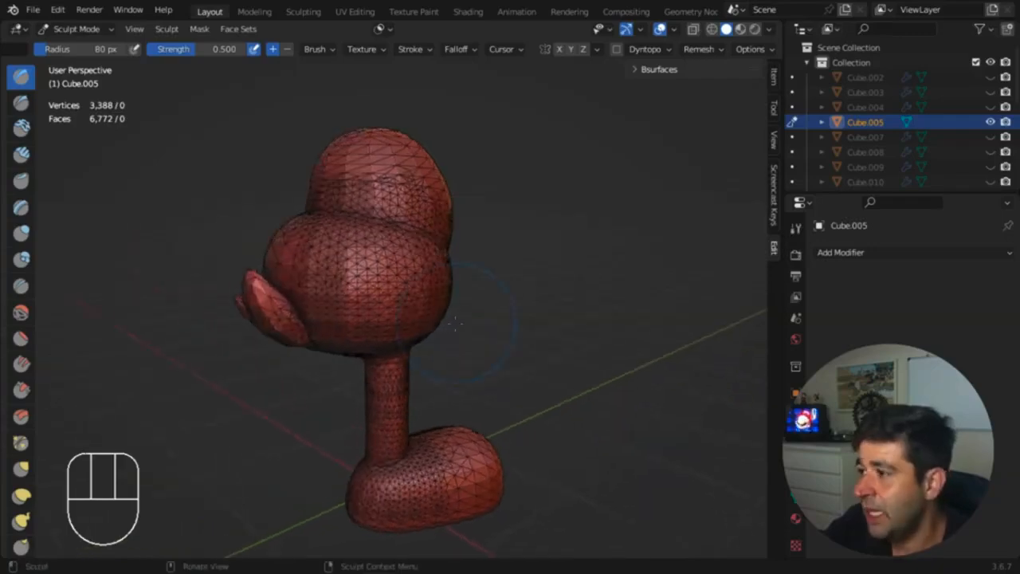
# Step: Turn Dyntopo back on and brush over the body's side and front to change the triangle density
pyautogui.click(616, 49)
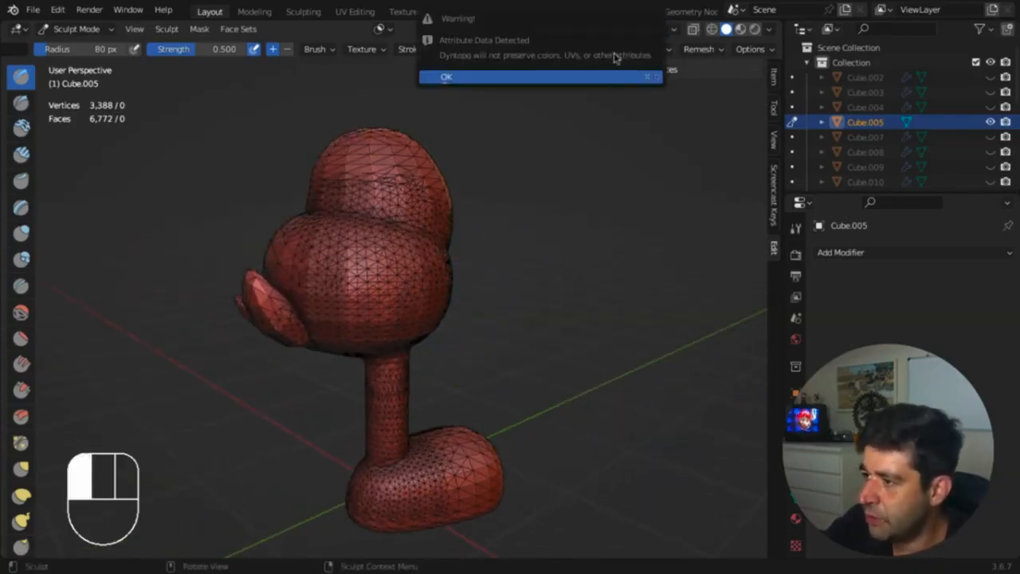
pyautogui.click(609, 74)
pyautogui.moveTo(435, 263); pyautogui.dragTo(402, 288, button='middle')
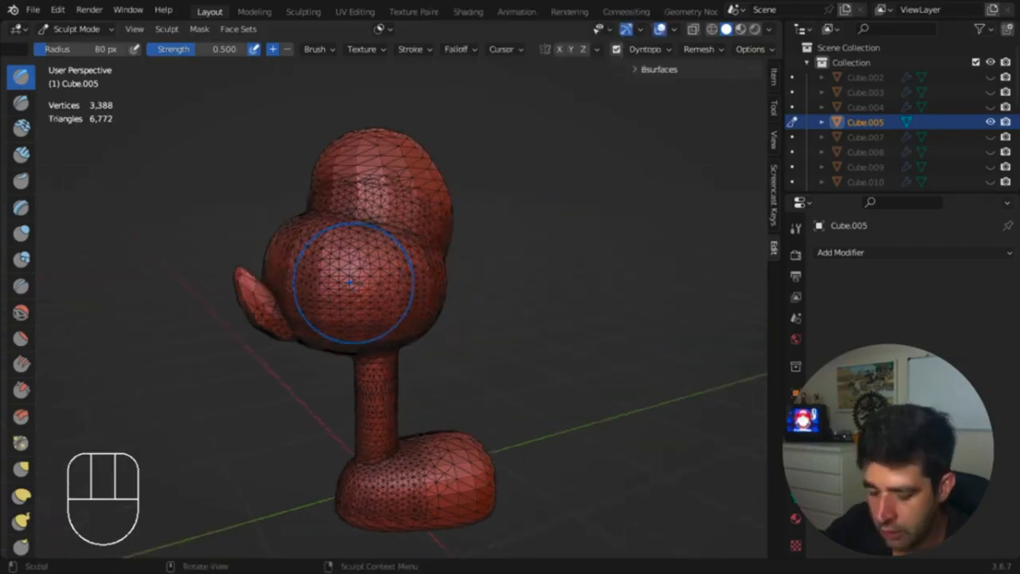
pyautogui.moveTo(359, 283); pyautogui.dragTo(393, 292)
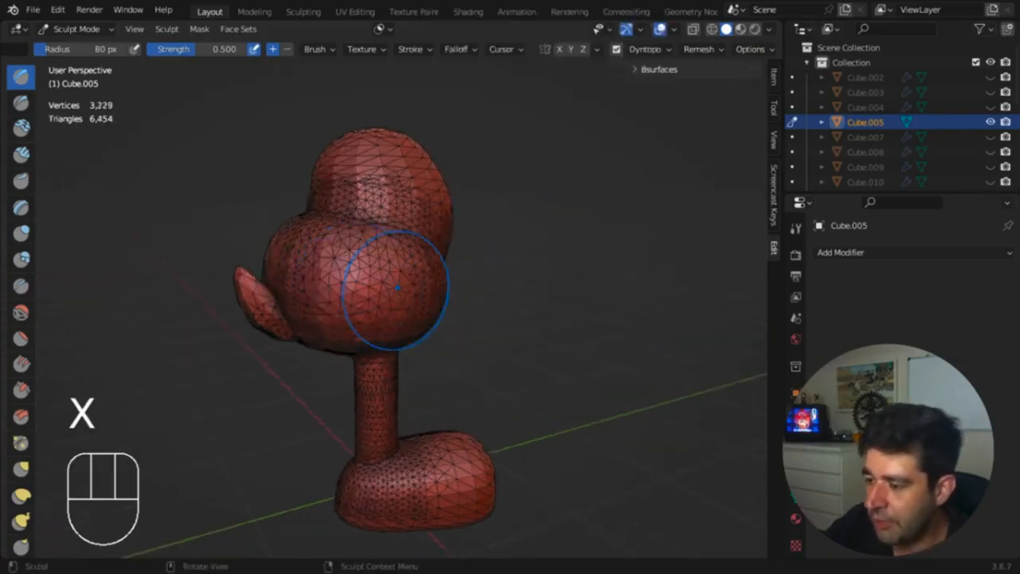
pyautogui.moveTo(379, 258)
pyautogui.mouseDown(button='middle')
pyautogui.moveTo(354, 282)
pyautogui.moveTo(386, 284)
pyautogui.moveTo(364, 194)
pyautogui.mouseUp(button='middle')
pyautogui.click(384, 287)
pyautogui.moveTo(367, 231); pyautogui.dragTo(380, 263)
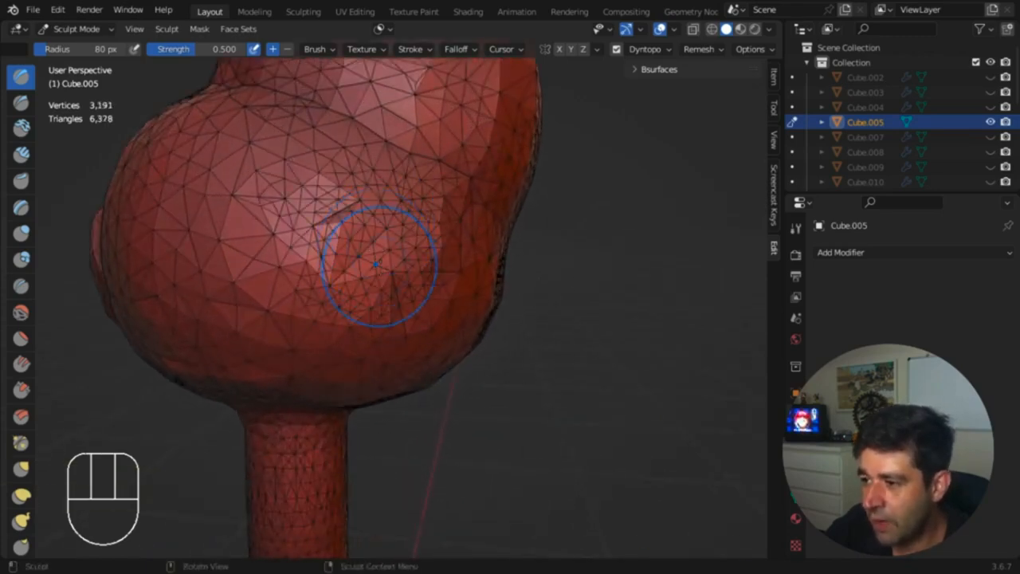
# Step: Sculpt progressively finer strokes into a small spot on the body at closer zoom levels and check it without overlays
pyautogui.keyDown('super'); pyautogui.moveTo(380, 264); pyautogui.dragTo(383, 236, button='middle'); pyautogui.keyUp('super')
pyautogui.moveTo(384, 237); pyautogui.dragTo(405, 263)
pyautogui.keyDown('super'); pyautogui.moveTo(406, 265); pyautogui.dragTo(399, 183, button='middle'); pyautogui.keyUp('super')
pyautogui.moveTo(397, 182); pyautogui.dragTo(396, 115)
pyautogui.moveTo(396, 119); pyautogui.dragTo(387, 212, button='middle')
pyautogui.moveTo(373, 351)
pyautogui.mouseDown(button='middle')
pyautogui.moveTo(383, 323)
pyautogui.moveTo(370, 303)
pyautogui.mouseUp(button='middle')
pyautogui.moveTo(363, 299)
pyautogui.mouseDown()
pyautogui.moveTo(337, 268)
pyautogui.moveTo(259, 259)
pyautogui.moveTo(421, 226)
pyautogui.moveTo(357, 259)
pyautogui.moveTo(333, 253)
pyautogui.moveTo(373, 275)
pyautogui.moveTo(378, 267)
pyautogui.mouseUp()
pyautogui.keyDown('super'); pyautogui.moveTo(378, 248); pyautogui.dragTo(376, 364, button='middle'); pyautogui.keyUp('super')
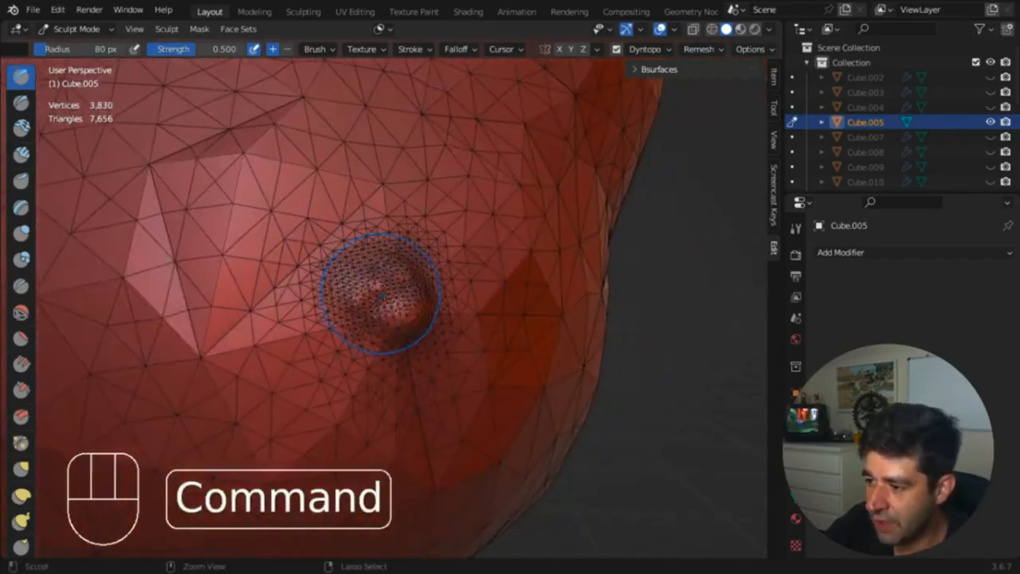
pyautogui.hotkey('shift', 'alt', 'z')
pyautogui.hotkey('shift', 'alt', 'z')
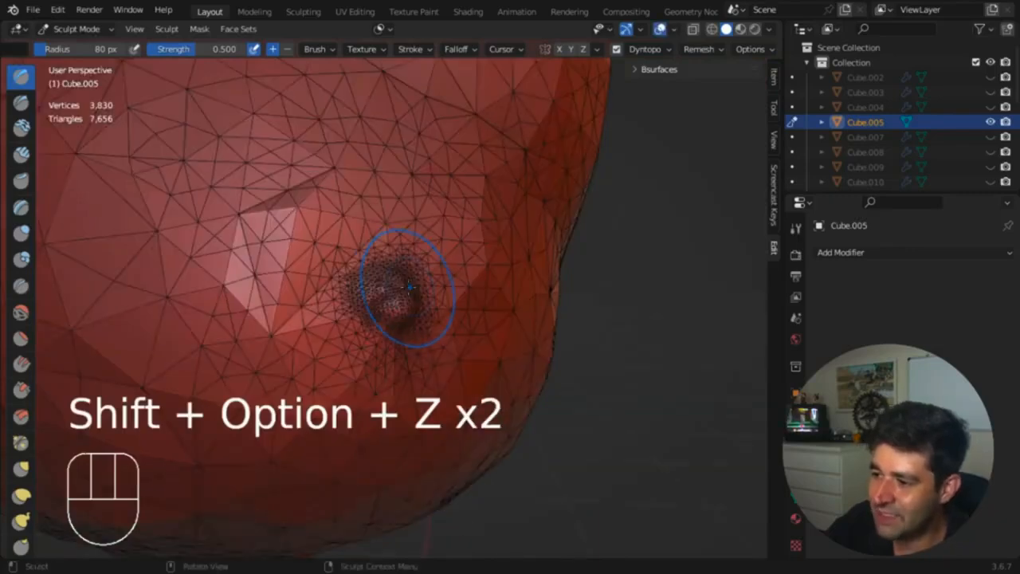
# Step: Enlarge the brush radius to 136 px and brush over the dense spot on the body to coarsen its triangles
pyautogui.keyDown('super'); pyautogui.moveTo(431, 298); pyautogui.dragTo(414, 358, button='middle'); pyautogui.keyUp('super')
pyautogui.hotkey('shift', 'alt', 'z')
pyautogui.moveTo(495, 368); pyautogui.dragTo(468, 285, button='middle')
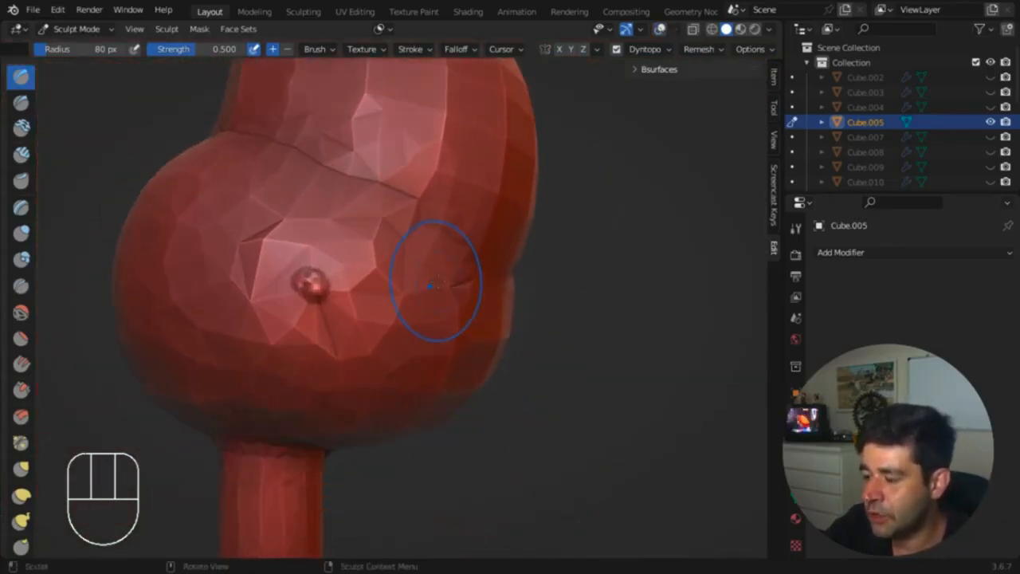
pyautogui.keyDown('super'); pyautogui.moveTo(343, 305); pyautogui.dragTo(355, 351, button='middle'); pyautogui.keyUp('super')
pyautogui.hotkey('shift', 'alt', 'z')
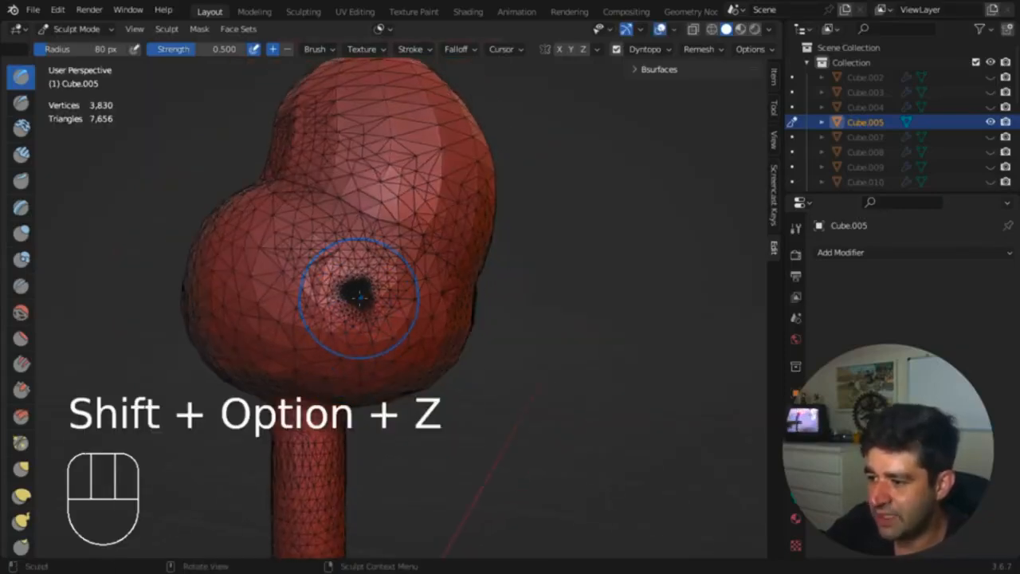
pyautogui.press('f')
pyautogui.click(348, 294)
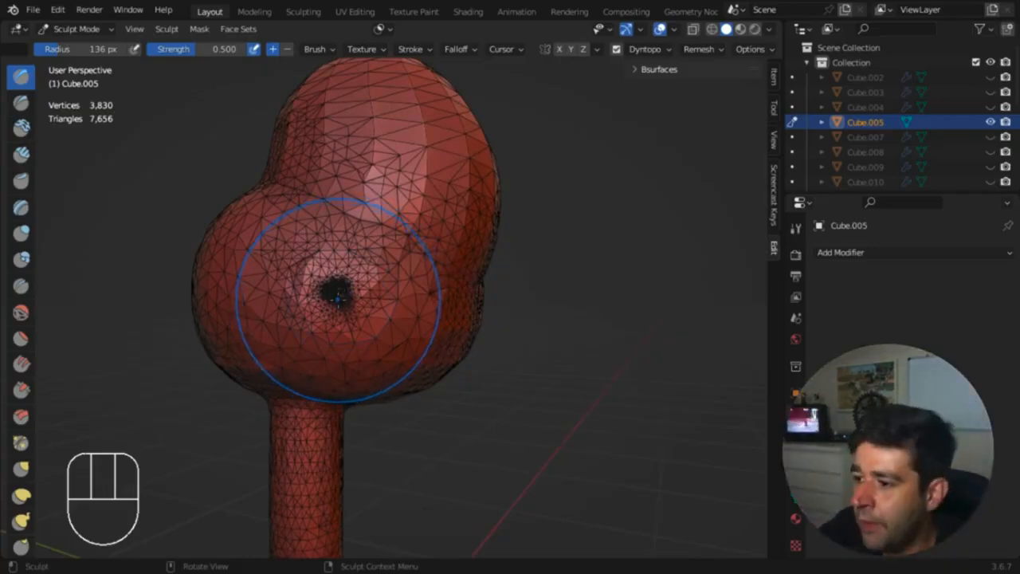
pyautogui.click(338, 293)
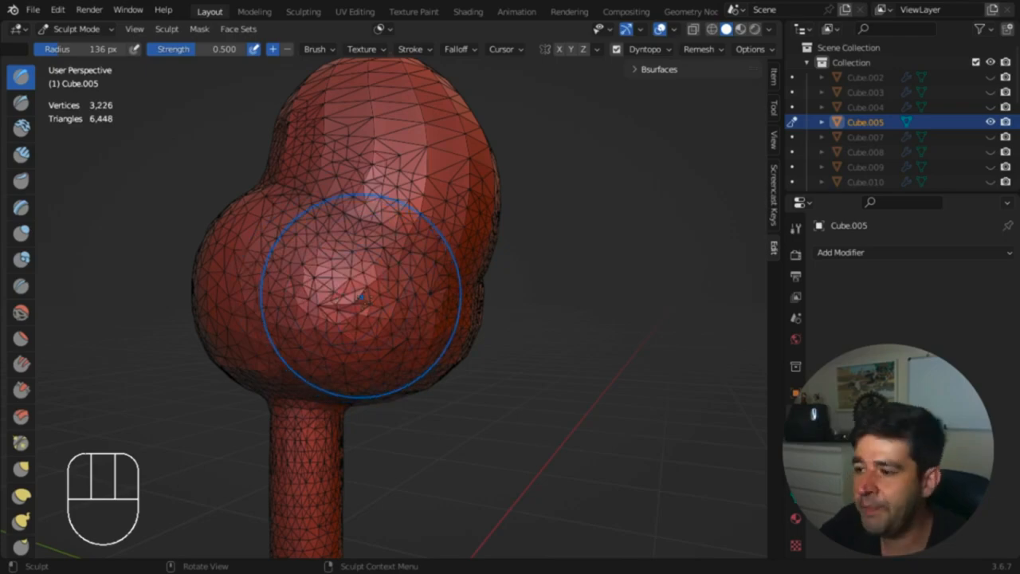
# Step: Deselect the whole mesh in Edit Mode and return the object to Sculpt Mode with Dyntopo off
pyautogui.press('Tab')
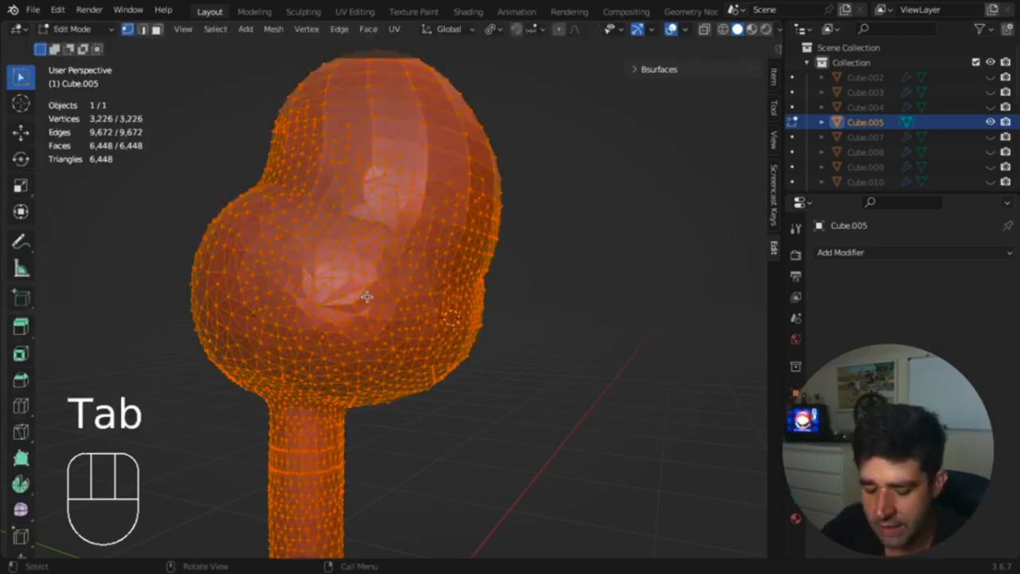
pyautogui.hotkey('alt', 'a')
pyautogui.press('Tab')
pyautogui.moveTo(343, 330)
pyautogui.mouseDown(button='middle')
pyautogui.moveTo(413, 339)
pyautogui.moveTo(379, 371)
pyautogui.mouseUp(button='middle')
pyautogui.moveTo(757, 49); pyautogui.dragTo(690, 50, button='middle')
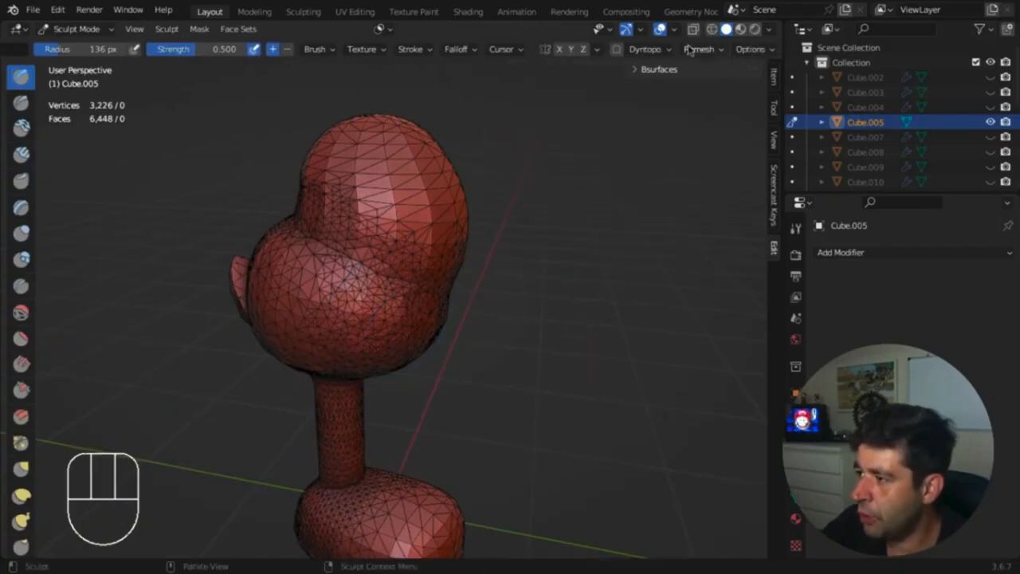
pyautogui.moveTo(587, 208); pyautogui.dragTo(678, 83, button='middle')
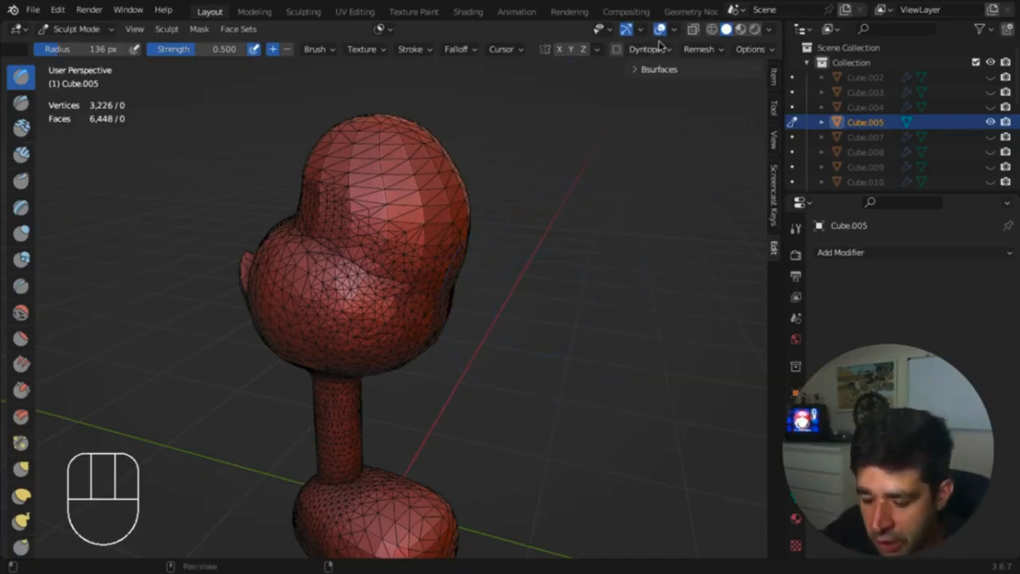
pyautogui.moveTo(582, 296); pyautogui.dragTo(562, 297, button='middle')
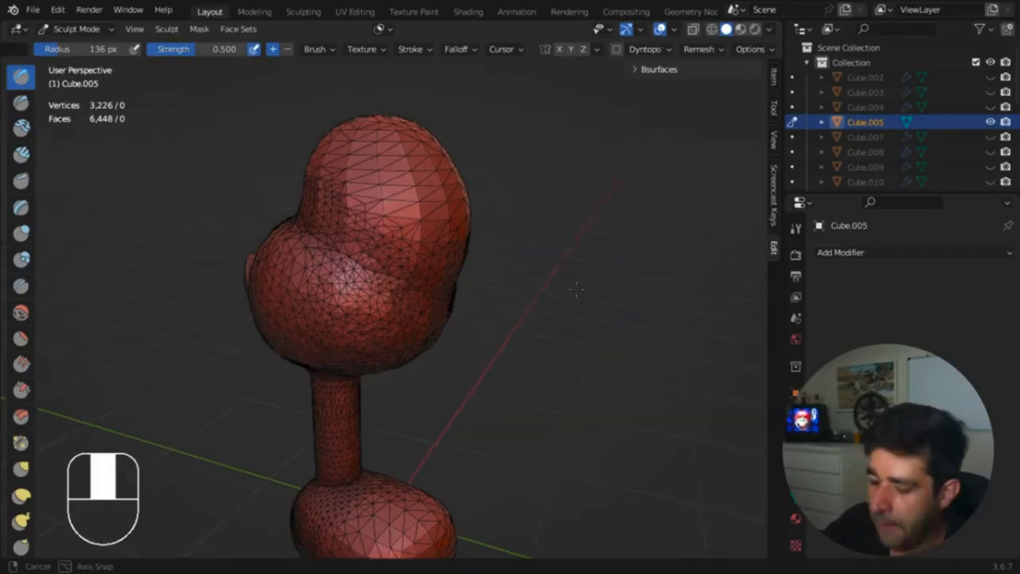
# Step: Set the voxel size to about 0.047 m using the grid preview and voxel-remesh the bird
pyautogui.press('r')
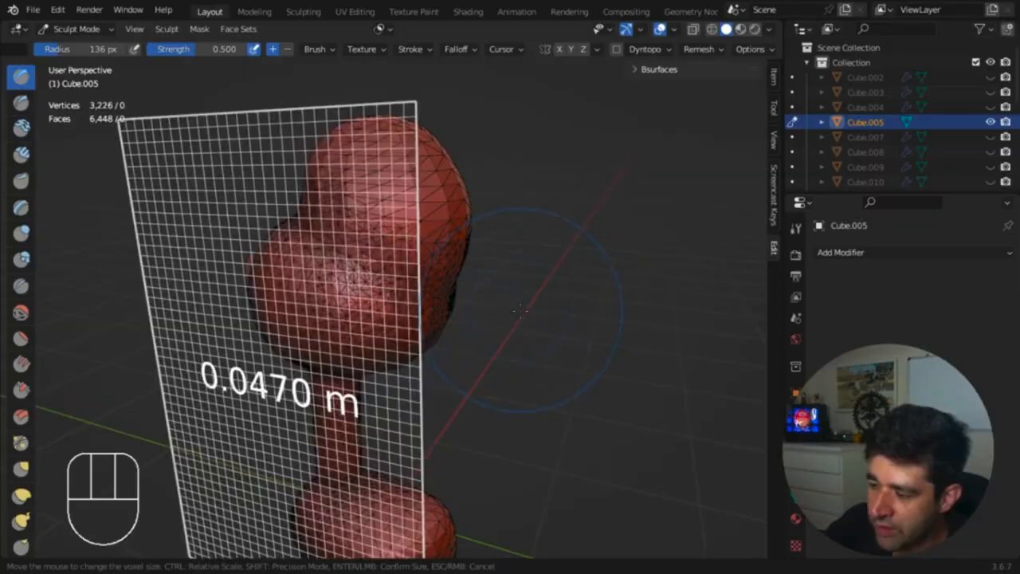
pyautogui.click(518, 317)
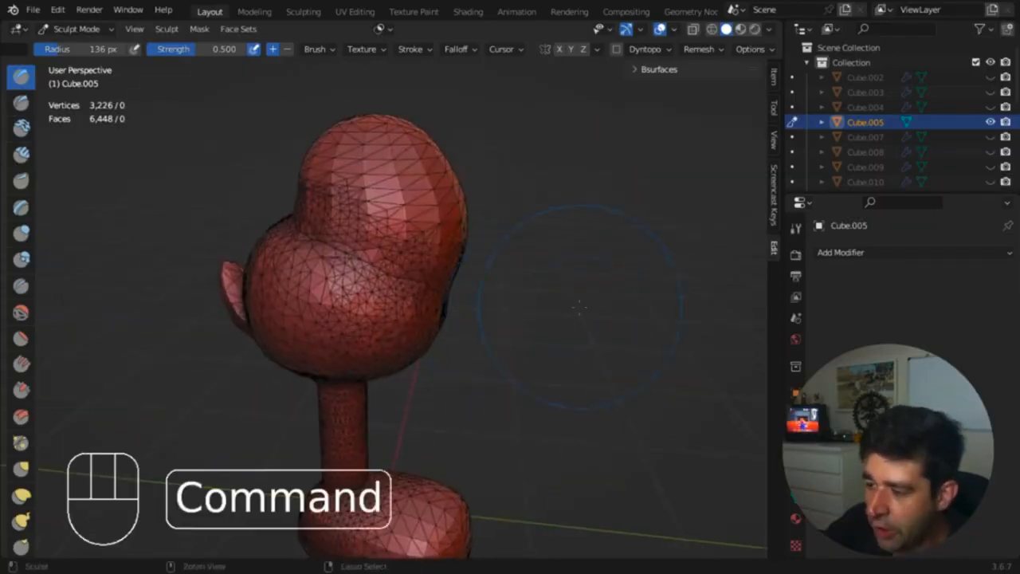
pyautogui.press('super+r')
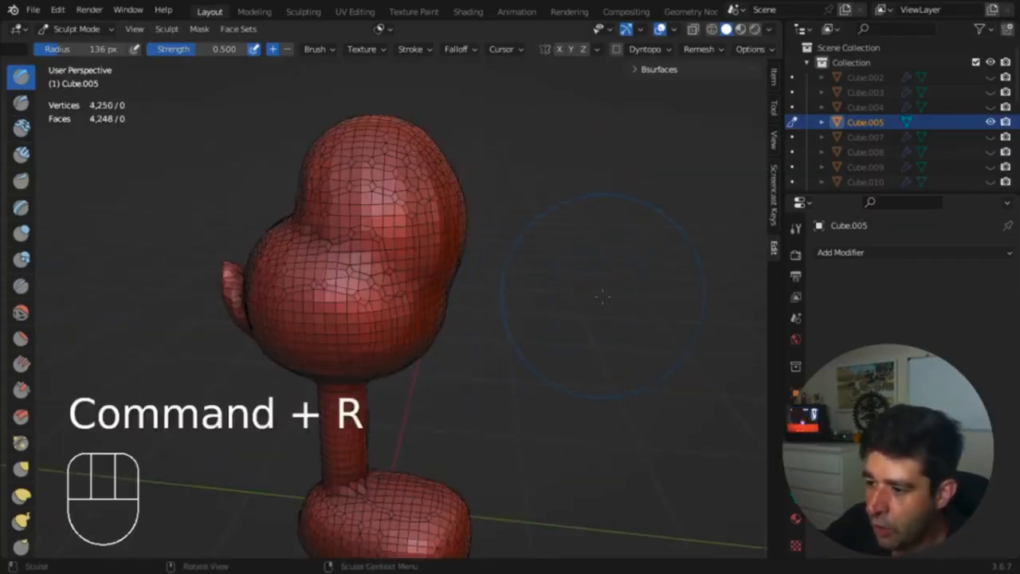
pyautogui.moveTo(520, 345)
pyautogui.mouseDown(button='middle')
pyautogui.moveTo(624, 322)
pyautogui.moveTo(564, 240)
pyautogui.moveTo(524, 228)
pyautogui.moveTo(473, 256)
pyautogui.moveTo(490, 300)
pyautogui.moveTo(474, 317)
pyautogui.moveTo(425, 315)
pyautogui.moveTo(524, 389)
pyautogui.mouseUp(button='middle')
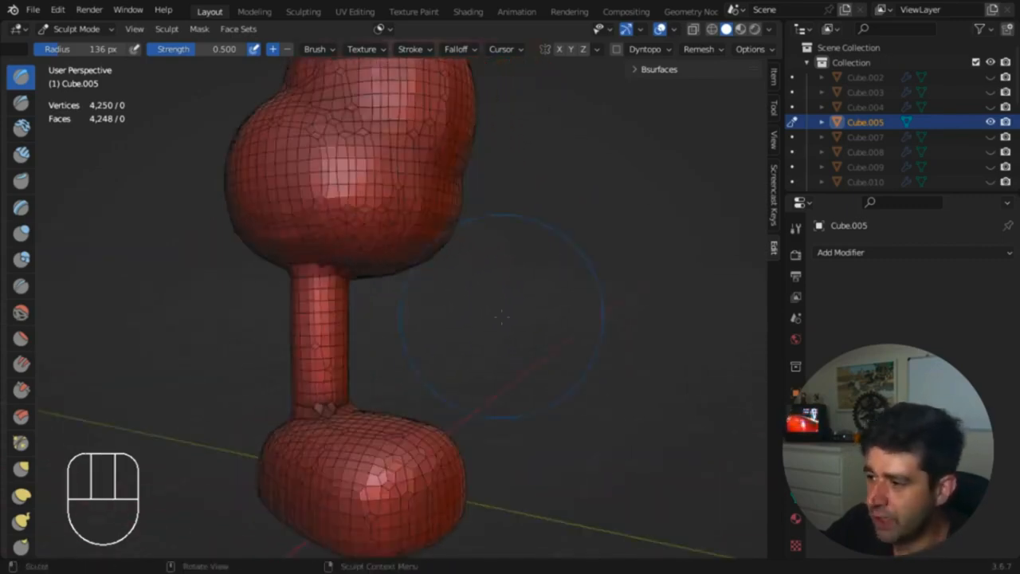
# Step: Smooth the body near the tail, then reduce the brush radius to 97 px and smooth the joint between leg and foot
pyautogui.moveTo(355, 165)
pyautogui.mouseDown(button='middle')
pyautogui.moveTo(323, 178)
pyautogui.moveTo(335, 218)
pyautogui.moveTo(285, 194)
pyautogui.mouseUp(button='middle')
pyautogui.hotkey('shift', 'alt', 'z')
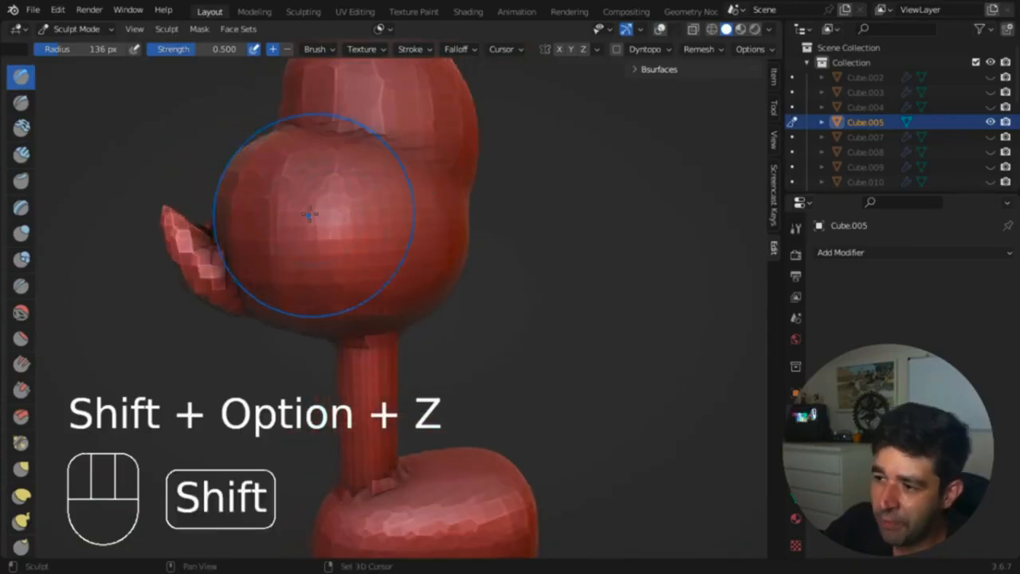
pyautogui.keyDown('shift'); pyautogui.moveTo(237, 287); pyautogui.dragTo(247, 290); pyautogui.keyUp('shift')
pyautogui.moveTo(247, 289); pyautogui.dragTo(221, 277, button='middle')
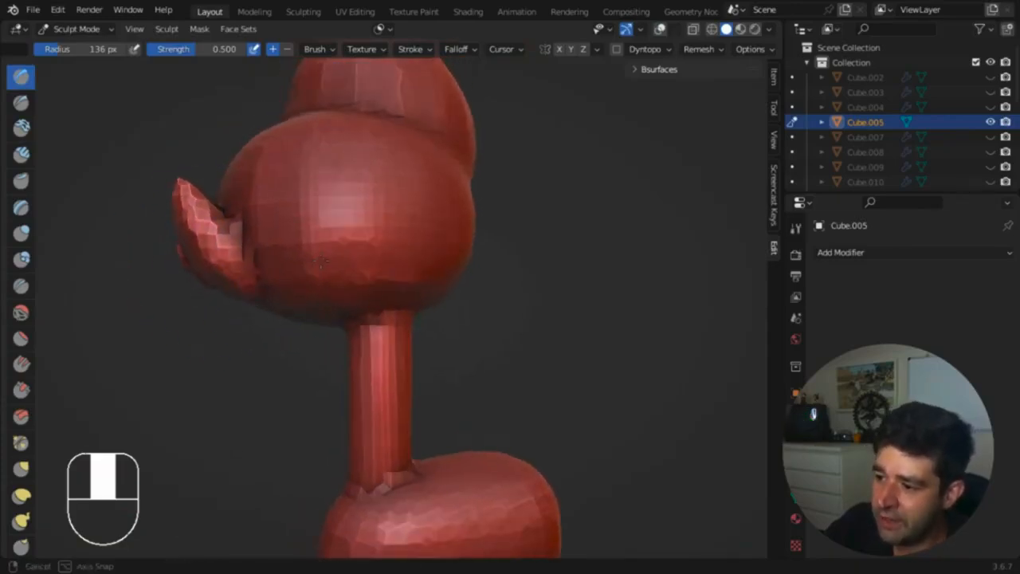
pyautogui.moveTo(376, 324)
pyautogui.mouseDown(button='middle')
pyautogui.moveTo(350, 335)
pyautogui.moveTo(381, 228)
pyautogui.moveTo(394, 255)
pyautogui.mouseUp(button='middle')
pyautogui.hotkey('shift', 'alt', 'z')
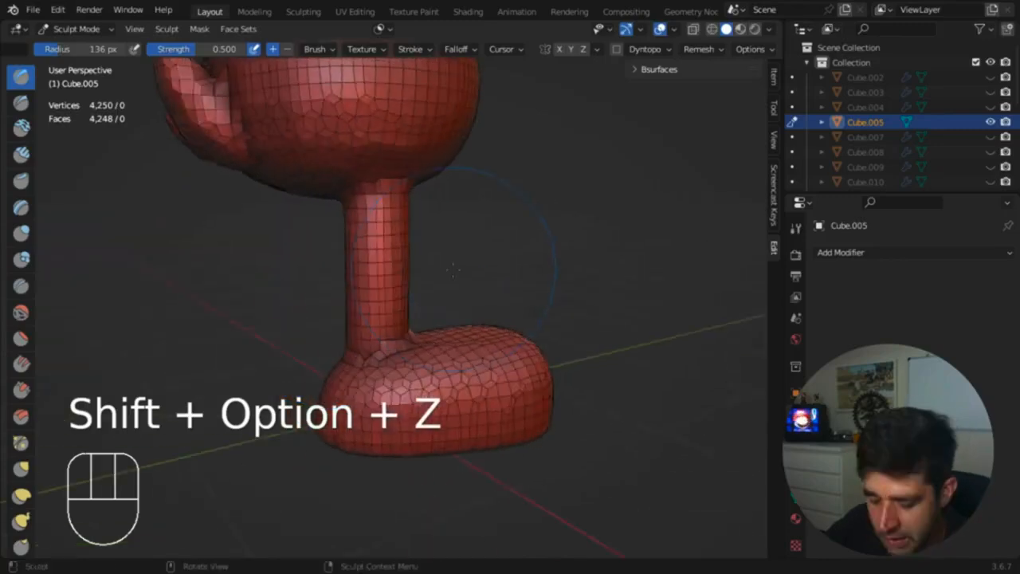
pyautogui.press('f')
pyautogui.click(396, 358)
pyautogui.keyDown('shift'); pyautogui.moveTo(356, 401); pyautogui.dragTo(351, 374); pyautogui.keyUp('shift')
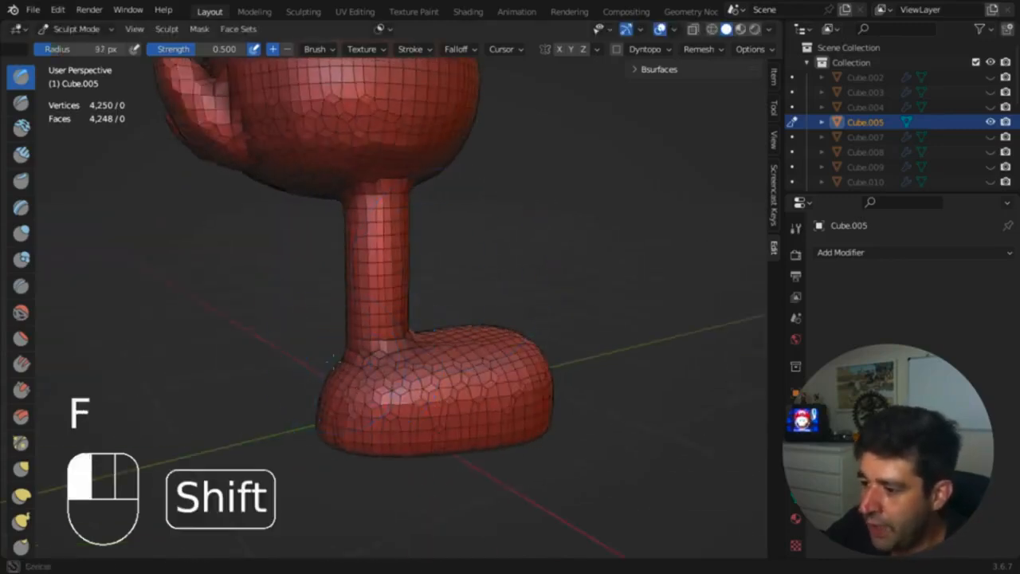
# Step: Switch to the Grab brush and back to the Draw brush while viewing the leg and body from the other side
pyautogui.press('g')
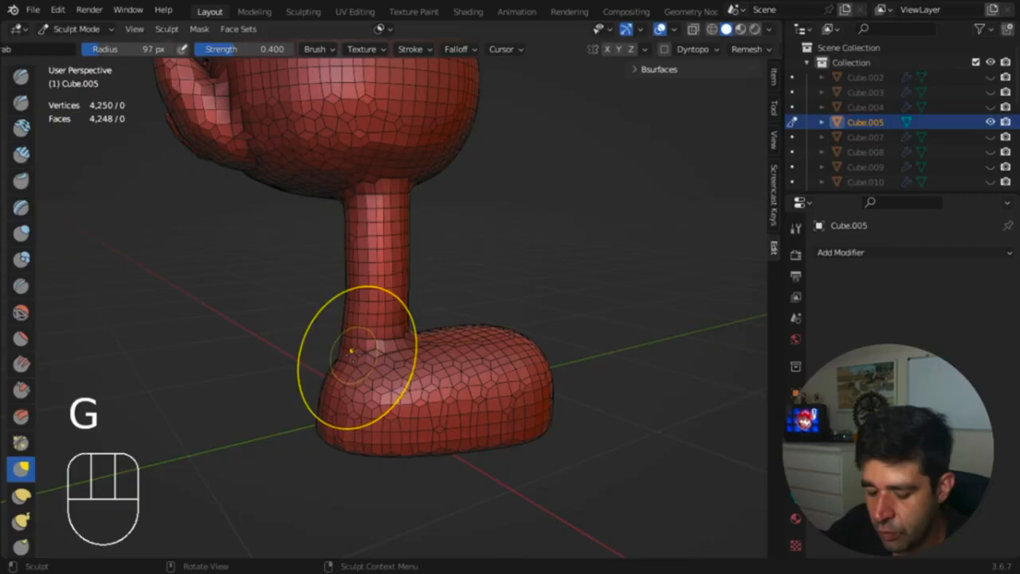
pyautogui.press('x')
pyautogui.moveTo(426, 257)
pyautogui.mouseDown(button='middle')
pyautogui.moveTo(467, 228)
pyautogui.moveTo(325, 327)
pyautogui.mouseUp(button='middle')
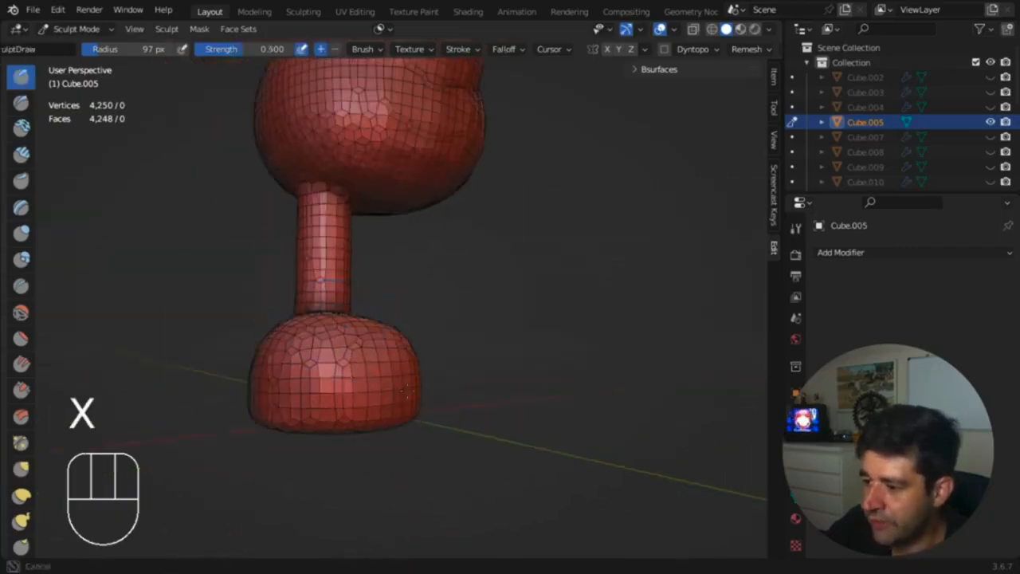
pyautogui.moveTo(322, 280); pyautogui.dragTo(247, 388, button='middle')
pyautogui.moveTo(396, 382); pyautogui.dragTo(323, 490, button='middle')
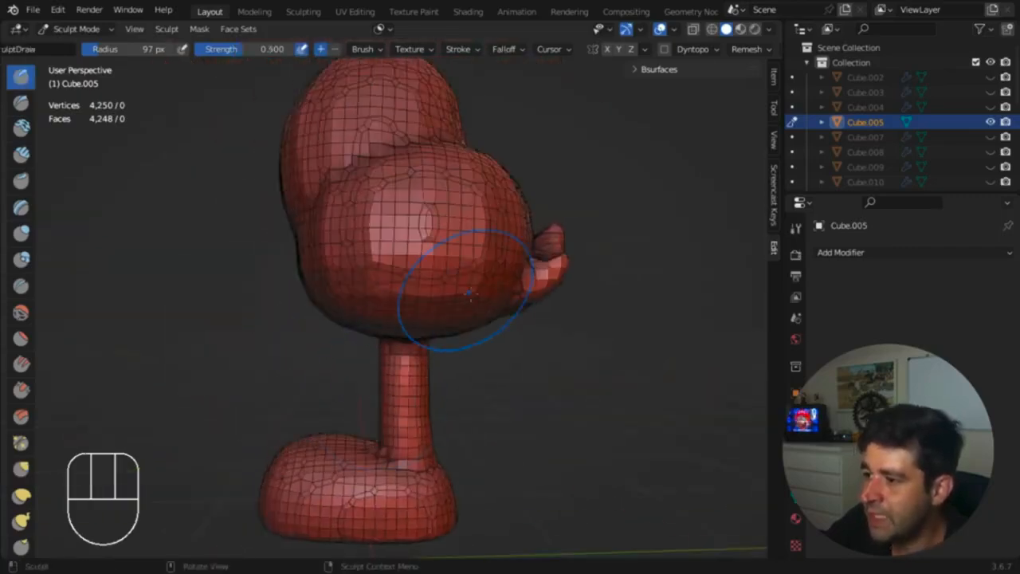
# Step: Reduce the voxel size using the grid preview, remesh the bird more finely and smooth the side of the body
pyautogui.moveTo(467, 289); pyautogui.dragTo(516, 304, button='middle')
pyautogui.press('r')
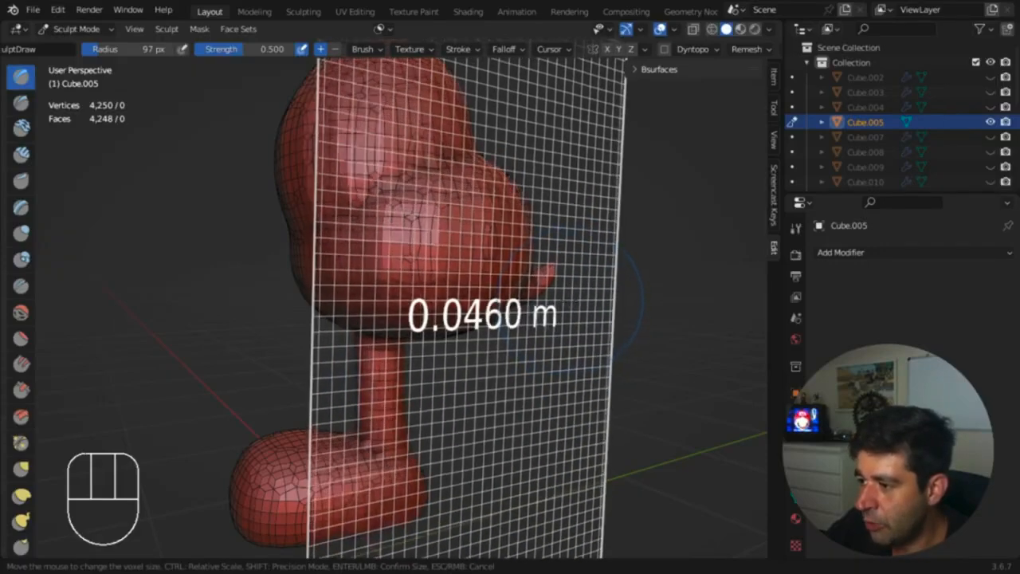
pyautogui.click(610, 303)
pyautogui.press('super')
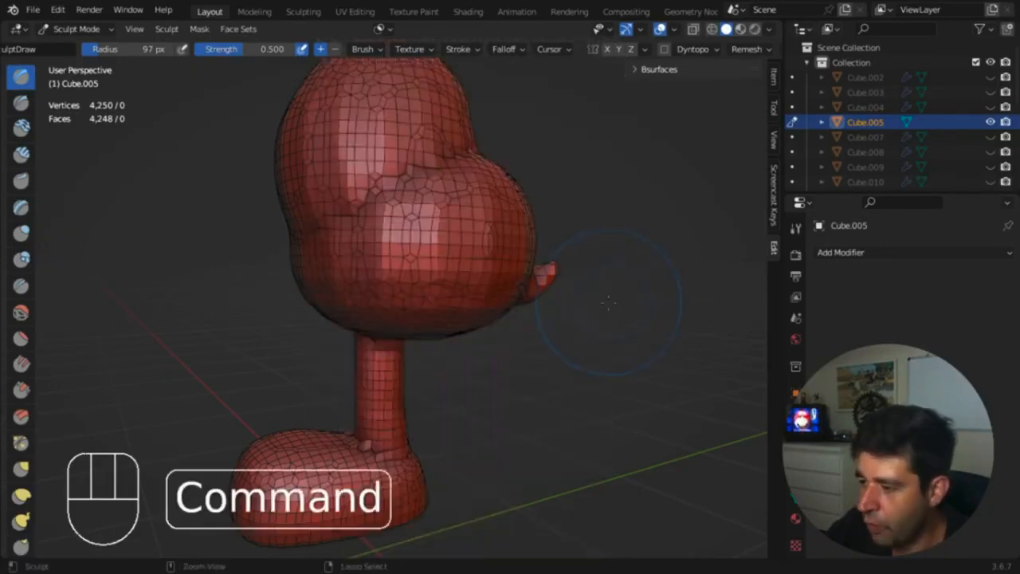
pyautogui.press('super+r')
pyautogui.moveTo(607, 303); pyautogui.dragTo(488, 307, button='middle')
pyautogui.keyDown('shift'); pyautogui.moveTo(482, 291); pyautogui.dragTo(466, 265); pyautogui.keyUp('shift')
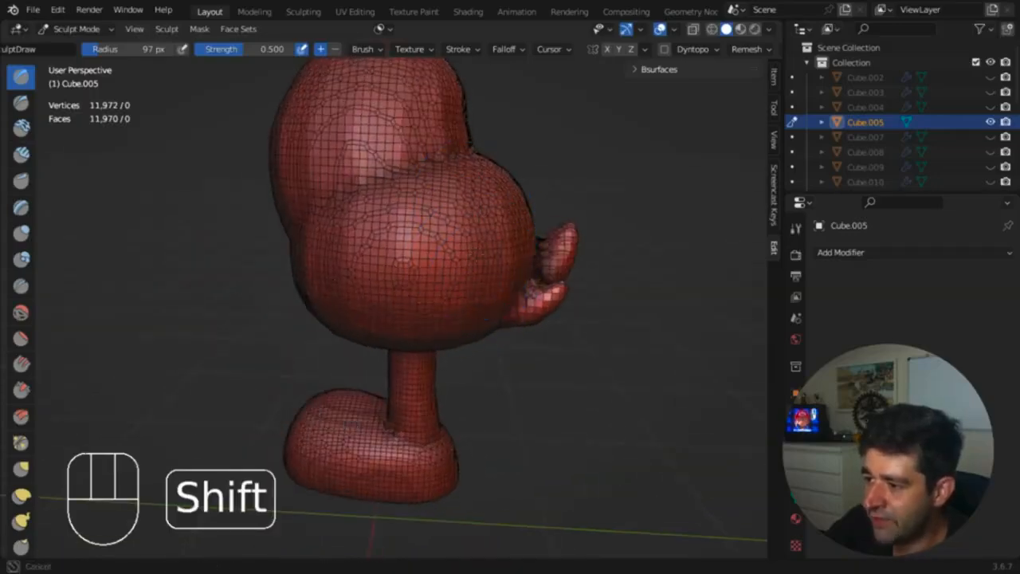
# Step: Reduce the voxel size once more and remesh the bird into a very dense quad mesh
pyautogui.press('r')
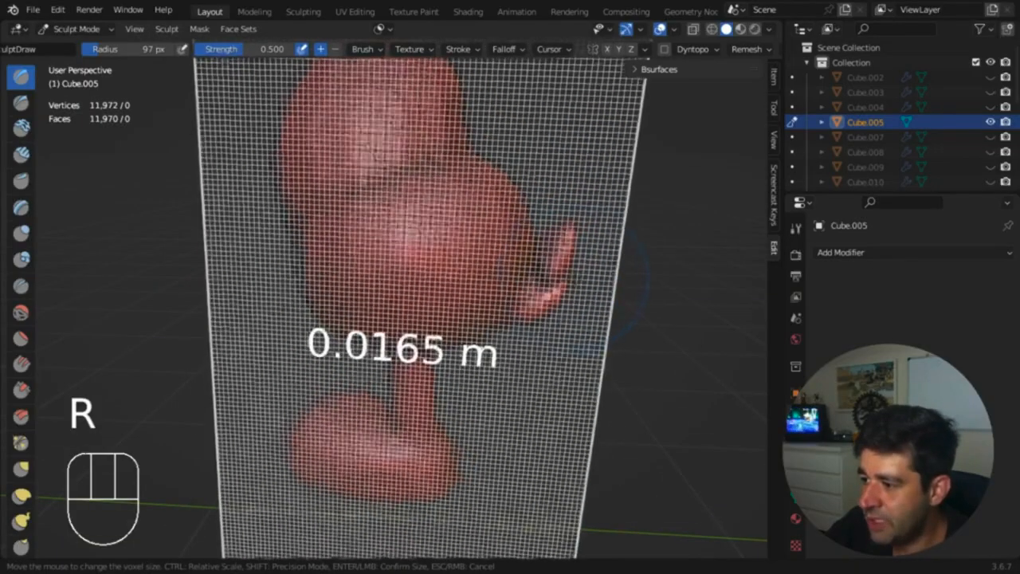
pyautogui.click(580, 277)
pyautogui.press('super+r')
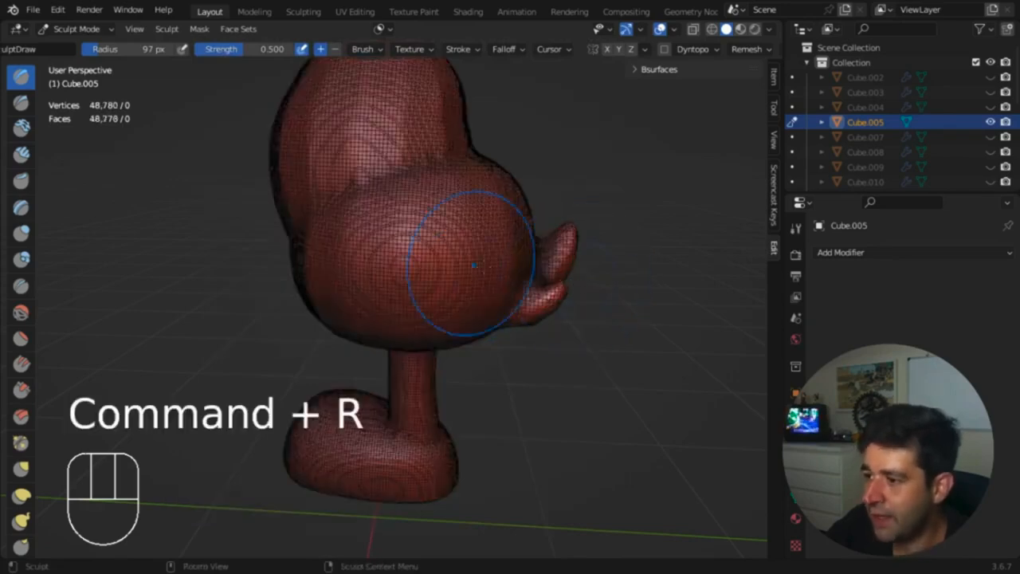
# Step: Reduce the Draw brush radius to 20 px and sculpt a raised ridge across the side of the body
pyautogui.press('f')
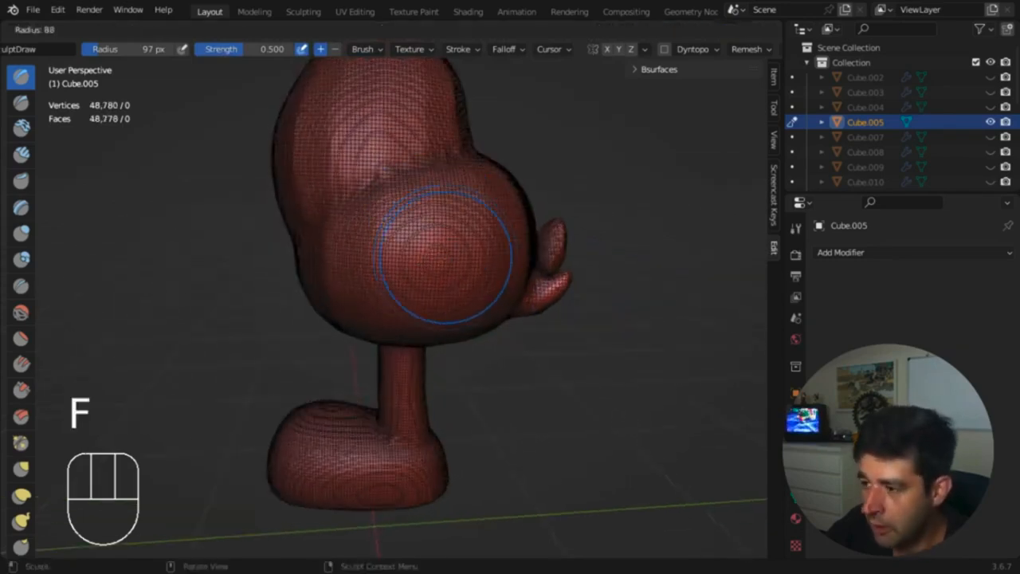
pyautogui.click(429, 266)
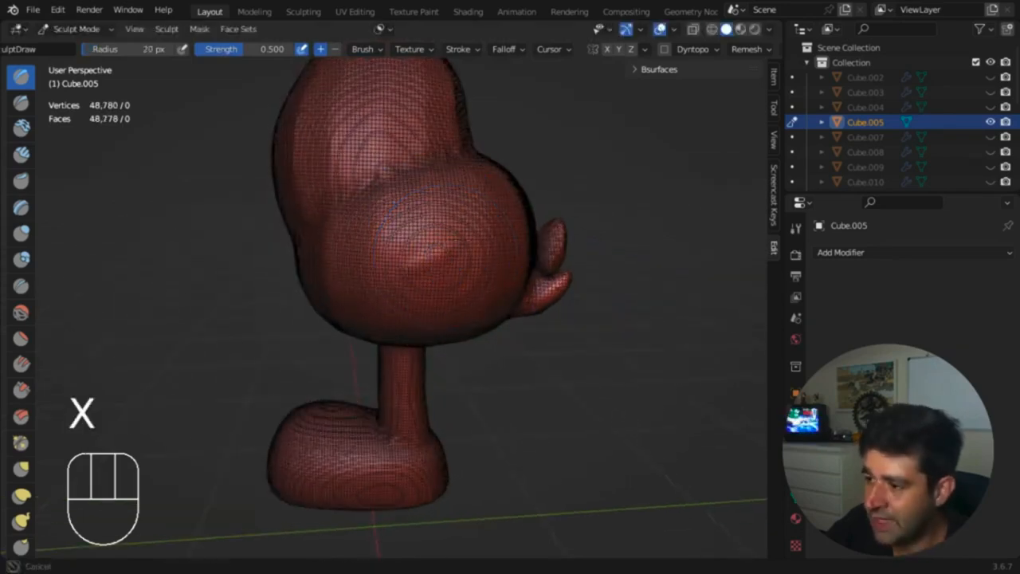
pyautogui.moveTo(515, 208); pyautogui.dragTo(483, 216)
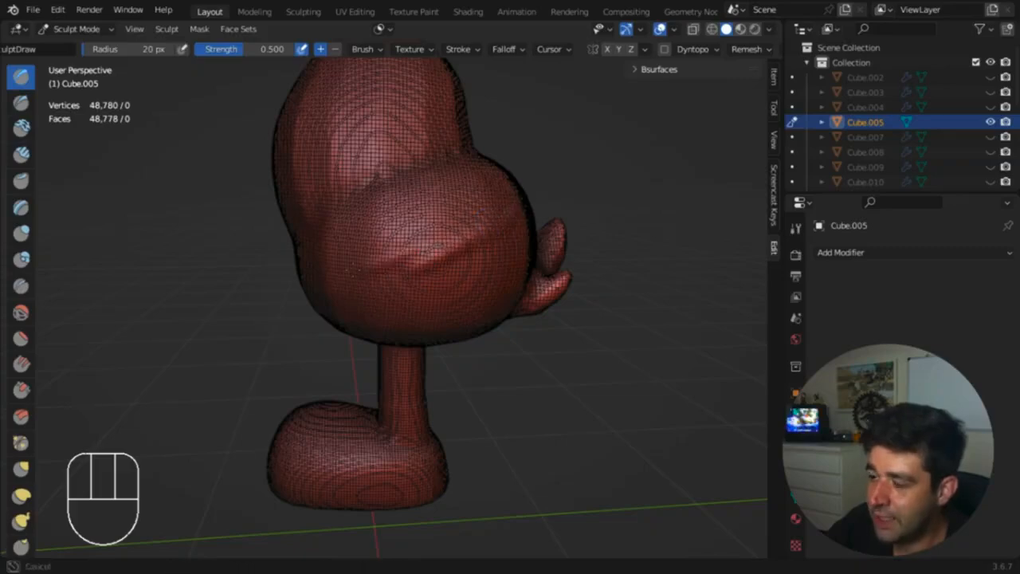
pyautogui.keyDown('super'); pyautogui.moveTo(512, 215); pyautogui.dragTo(549, 188, button='middle'); pyautogui.keyUp('super')
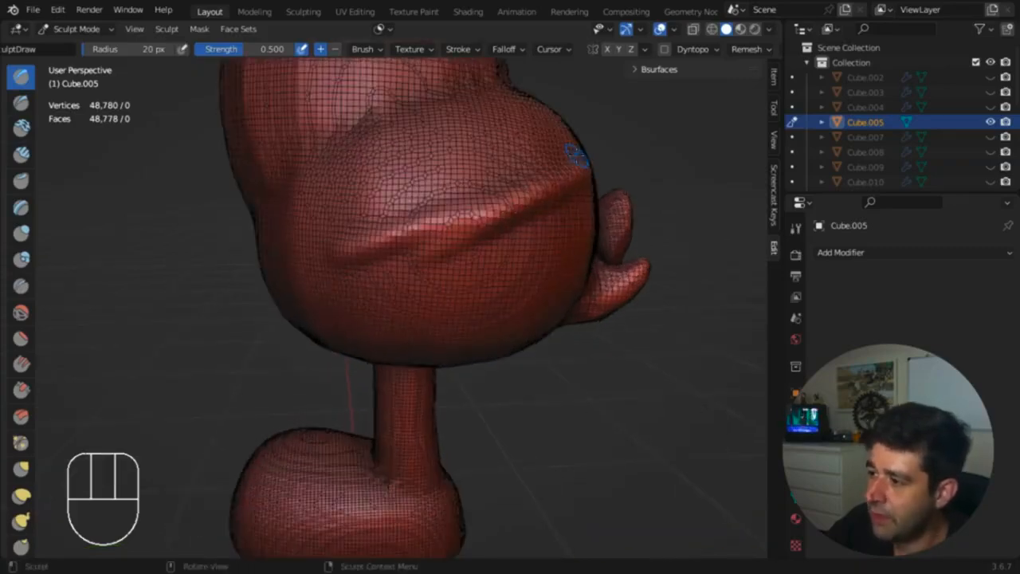
pyautogui.moveTo(575, 159); pyautogui.dragTo(415, 211)
pyautogui.moveTo(540, 174); pyautogui.dragTo(572, 185, button='middle')
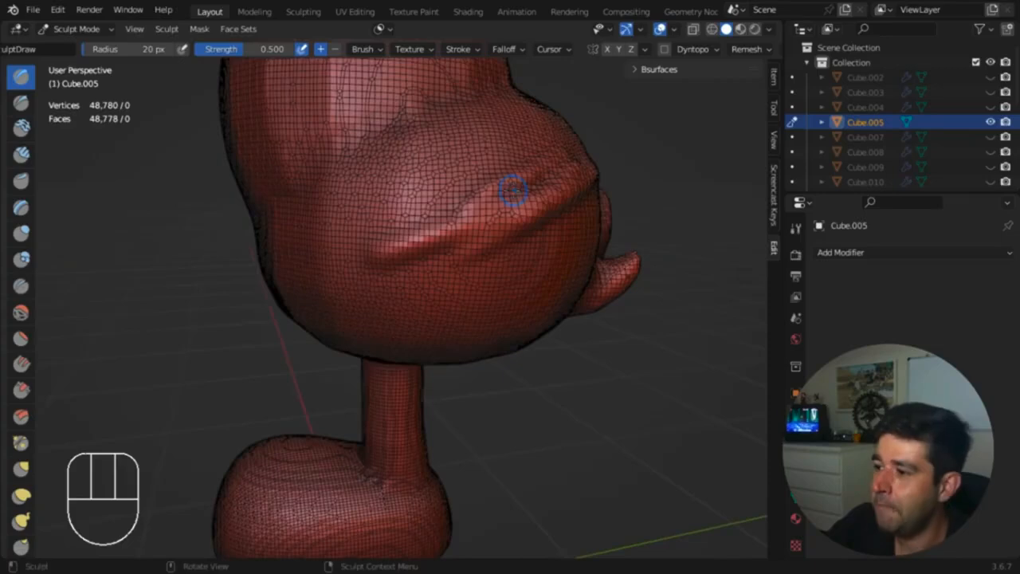
pyautogui.moveTo(510, 196)
pyautogui.mouseDown()
pyautogui.moveTo(393, 230)
pyautogui.moveTo(407, 225)
pyautogui.mouseUp()
# Step: Increase the voxel size using the grid preview, remesh the bird coarsely and check the ridge area without overlays
pyautogui.moveTo(446, 215)
pyautogui.mouseDown(button='middle')
pyautogui.moveTo(498, 230)
pyautogui.moveTo(426, 233)
pyautogui.mouseUp(button='middle')
pyautogui.press('r')
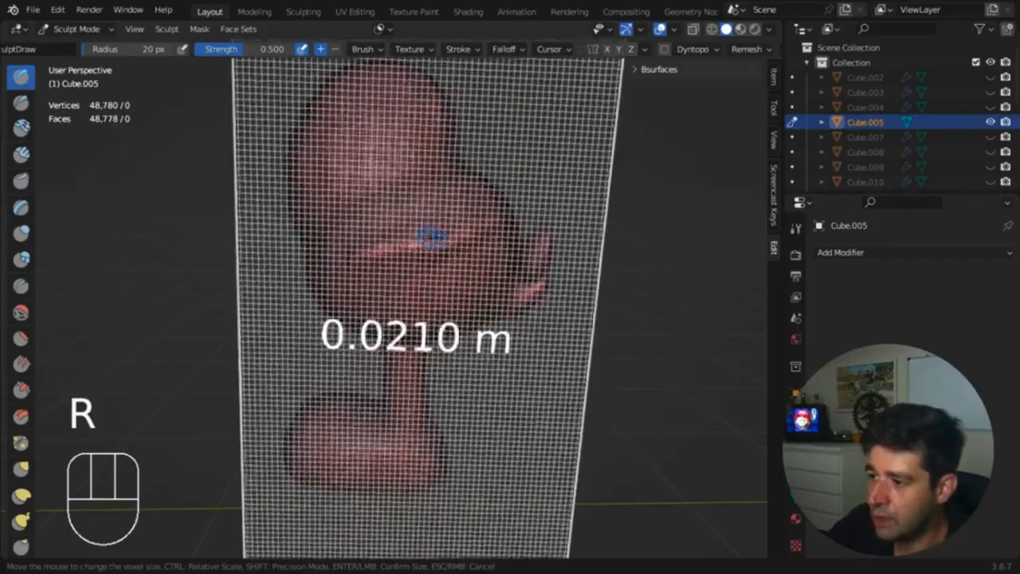
pyautogui.click(317, 289)
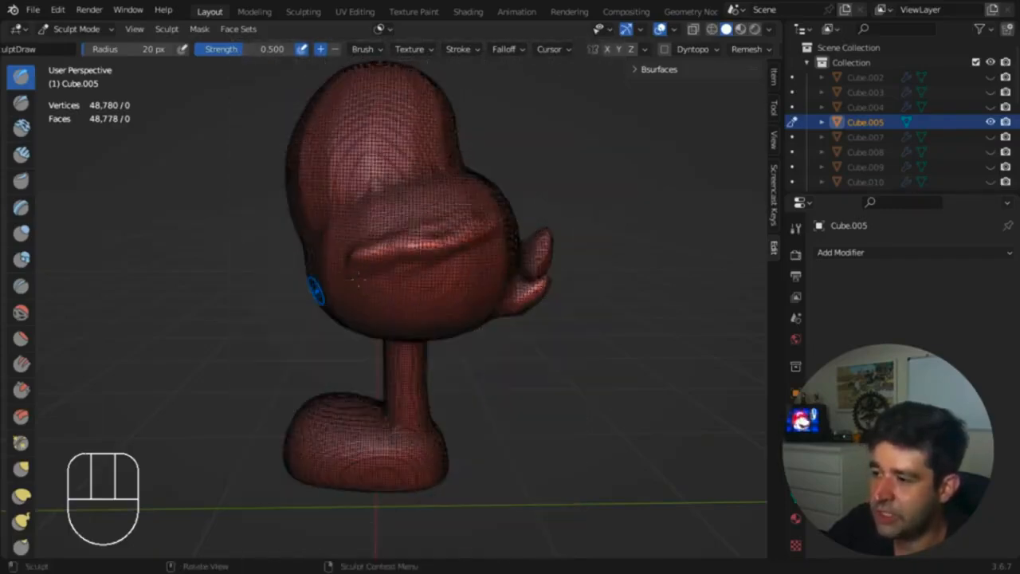
pyautogui.moveTo(359, 279); pyautogui.dragTo(442, 263, button='middle')
pyautogui.press('super+r')
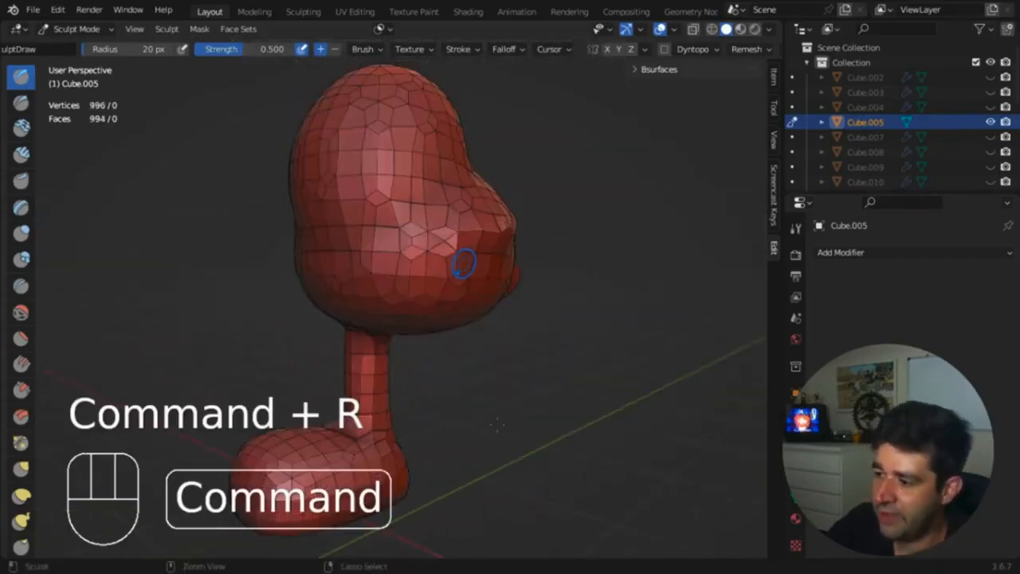
pyautogui.moveTo(490, 296); pyautogui.dragTo(462, 216, button='middle')
pyautogui.hotkey('shift', 'alt', 'z')
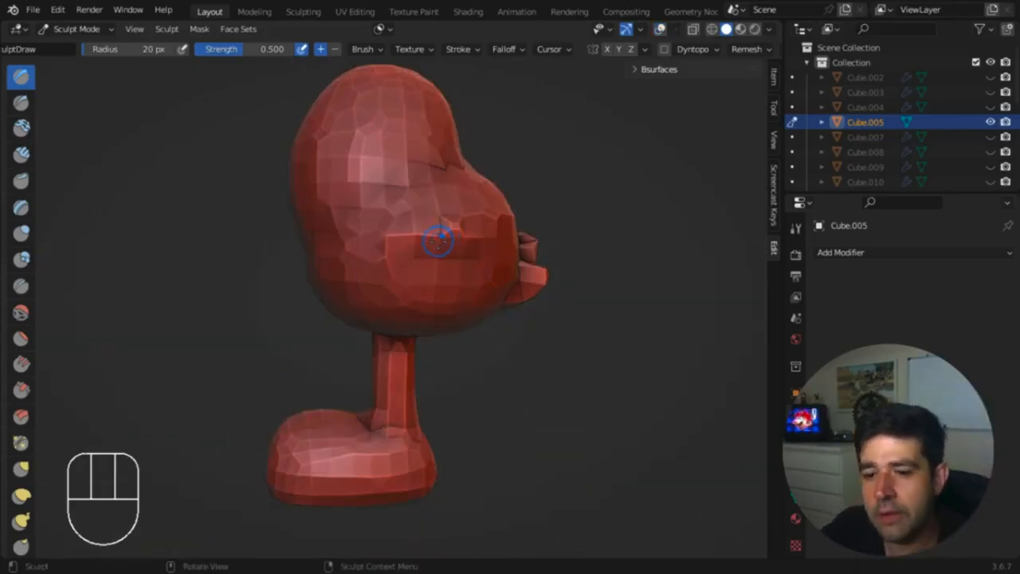
pyautogui.moveTo(439, 243); pyautogui.dragTo(528, 237, button='middle')
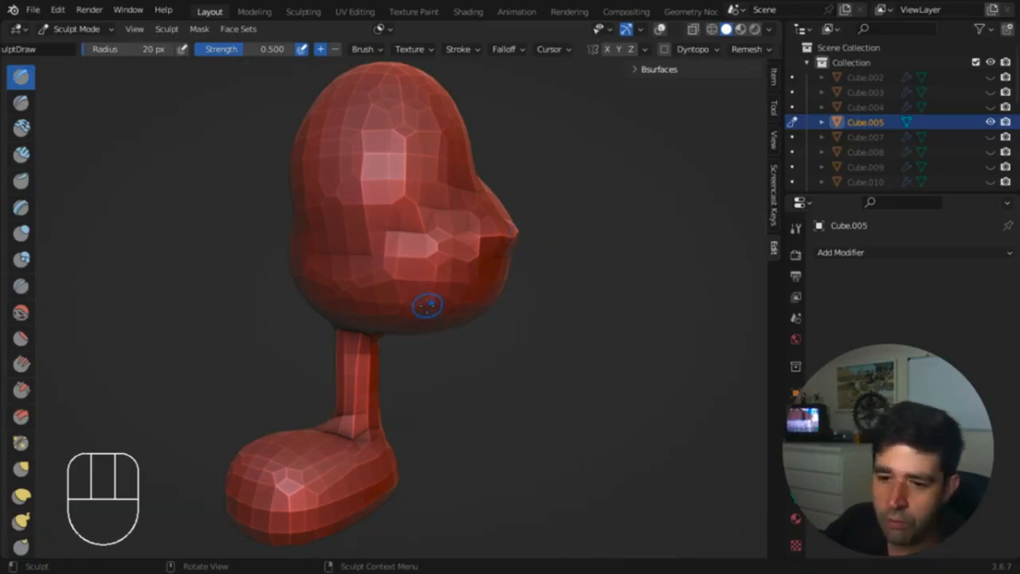
# Step: Increase the Draw brush radius to 151 px and view the coarse bird mesh from its opposite side
pyautogui.press('f')
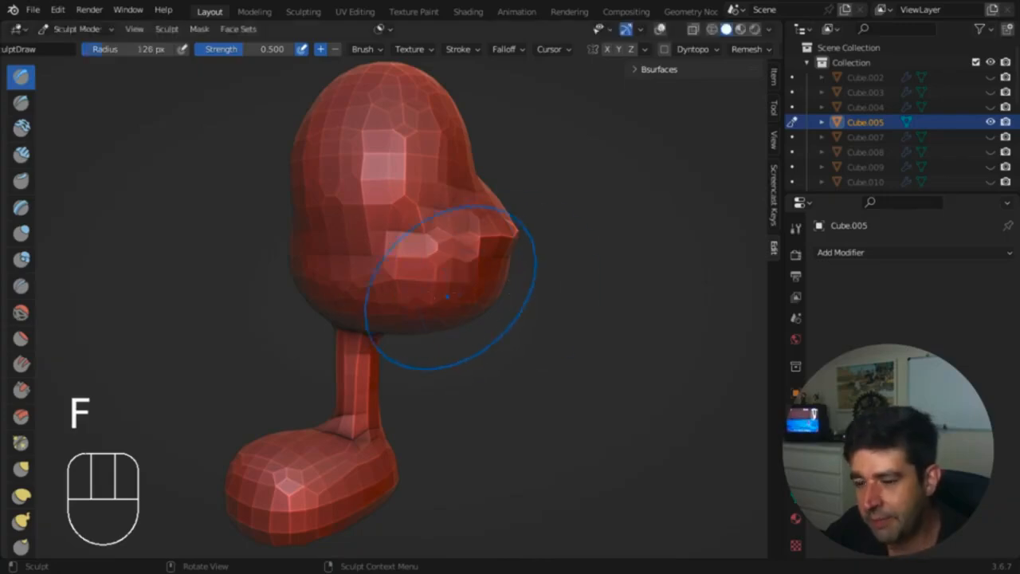
pyautogui.press('f')
pyautogui.moveTo(502, 275); pyautogui.dragTo(517, 288, button='middle')
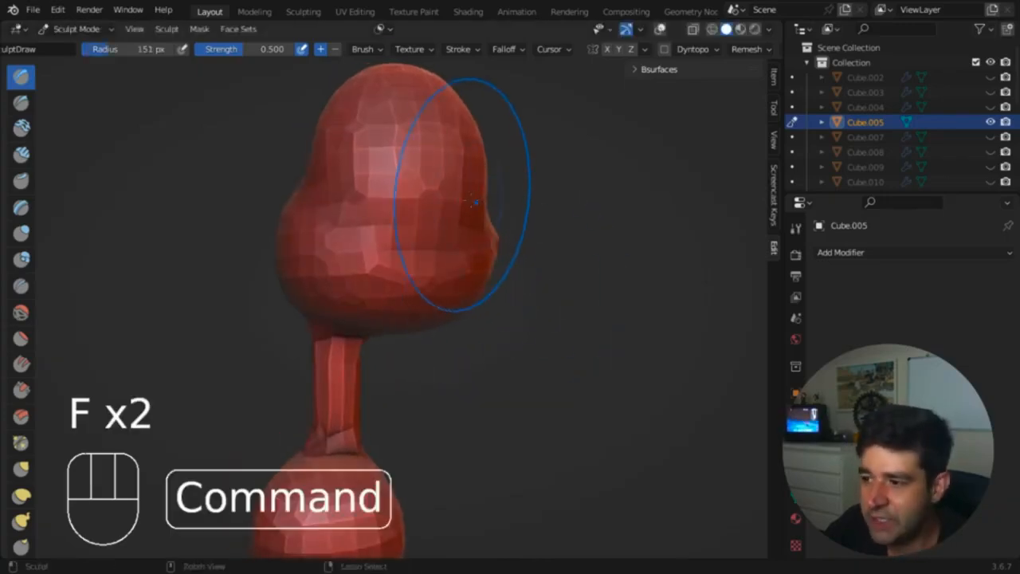
pyautogui.moveTo(462, 194)
pyautogui.keyDown('super'); pyautogui.mouseDown(button='middle')
pyautogui.moveTo(449, 237)
pyautogui.moveTo(486, 252)
pyautogui.moveTo(470, 255)
pyautogui.moveTo(518, 256)
pyautogui.moveTo(277, 257)
pyautogui.moveTo(496, 259)
pyautogui.mouseUp(button='middle'); pyautogui.keyUp('super')
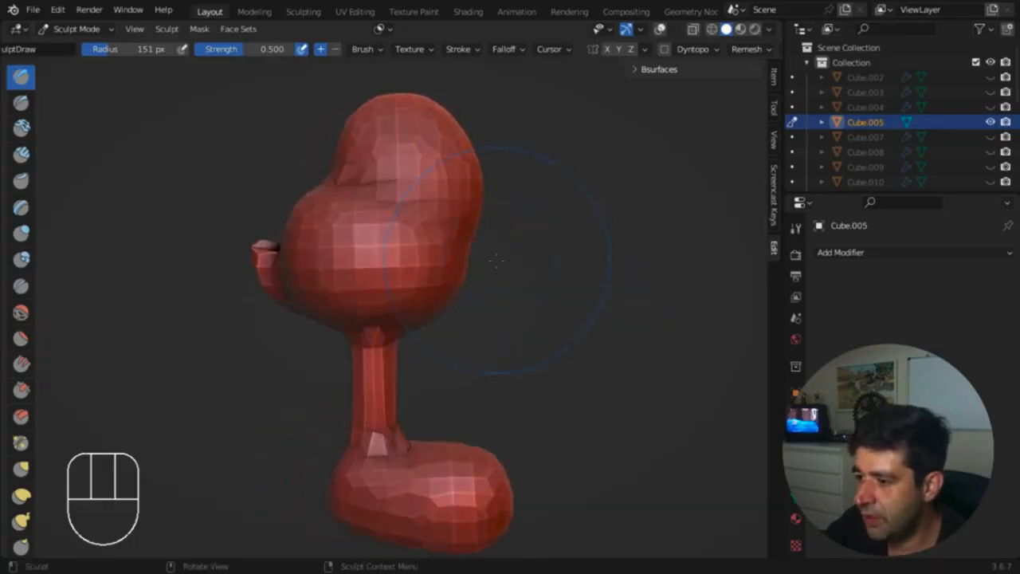
# Step: Switch the bird to Object Mode and turn on the overlays with X-ray off to show its wireframe
pyautogui.press('Tab')
pyautogui.hotkey('ctrl', 'Tab')
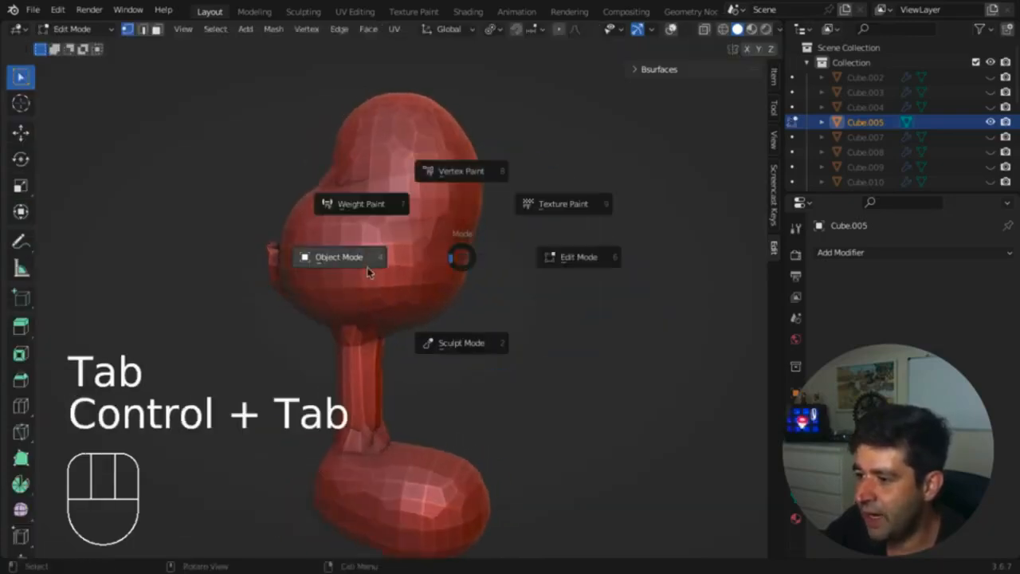
pyautogui.click(368, 267)
pyautogui.hotkey('alt', 'z')
pyautogui.hotkey('shift', 'alt', 'z')
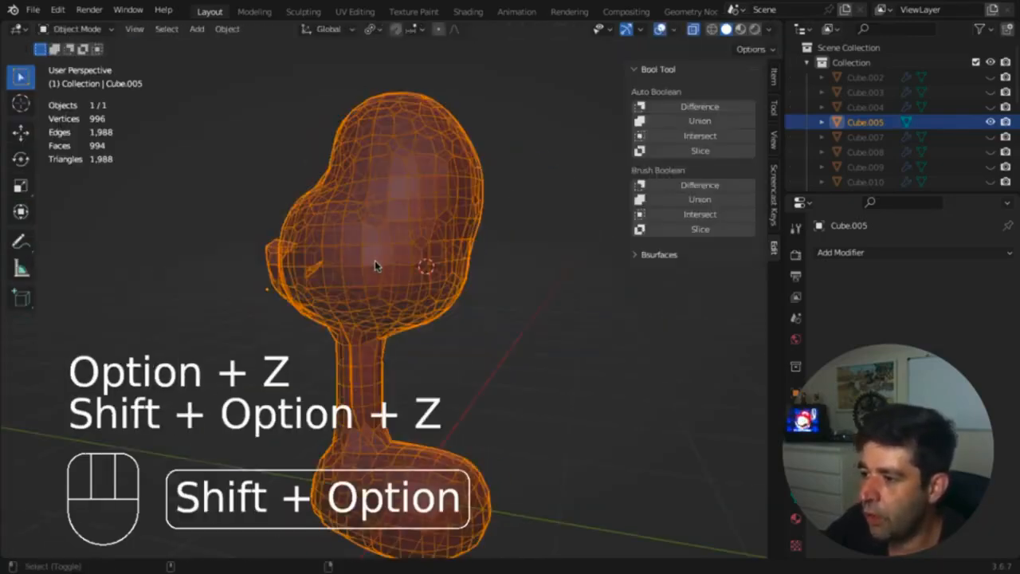
pyautogui.moveTo(375, 260); pyautogui.dragTo(388, 256, button='middle')
pyautogui.hotkey('alt', 'z')
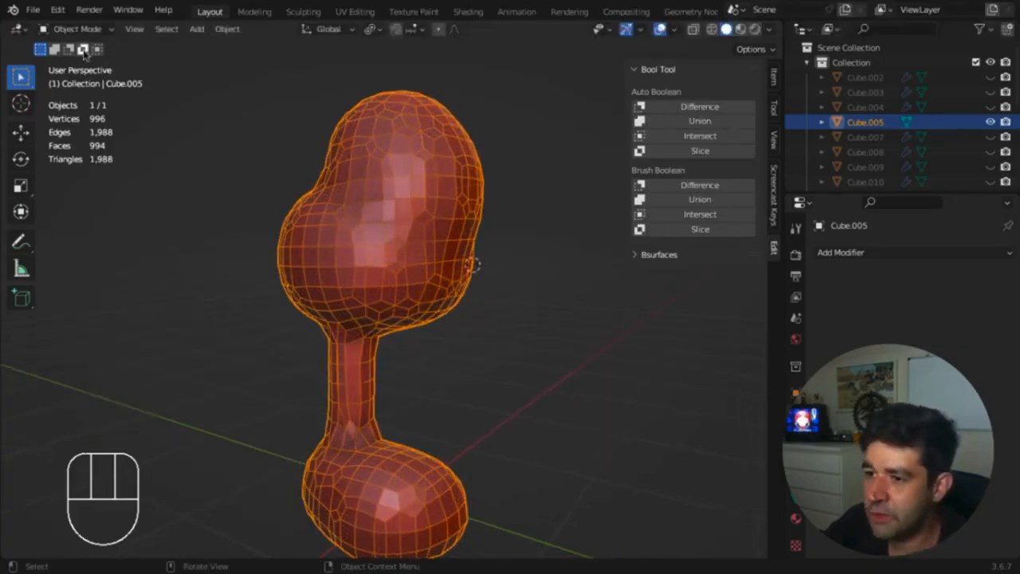
# Step: Open the recent file FELPUDO NEW MODEL 2024 FINAL.blend without saving the changes to the current file
pyautogui.click(32, 10)
pyautogui.click(125, 90)
pyautogui.moveTo(128, 62)
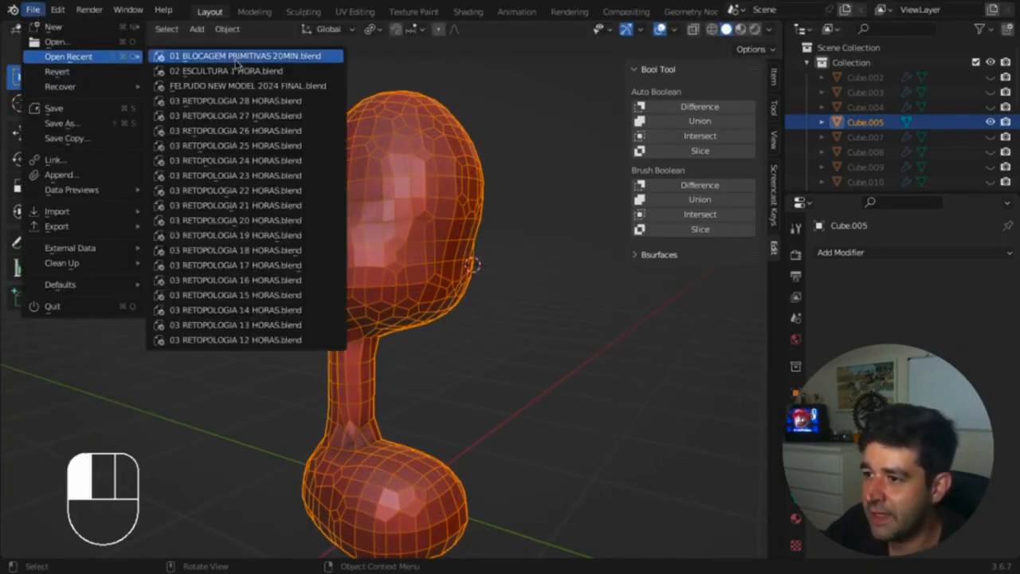
pyautogui.click(245, 85)
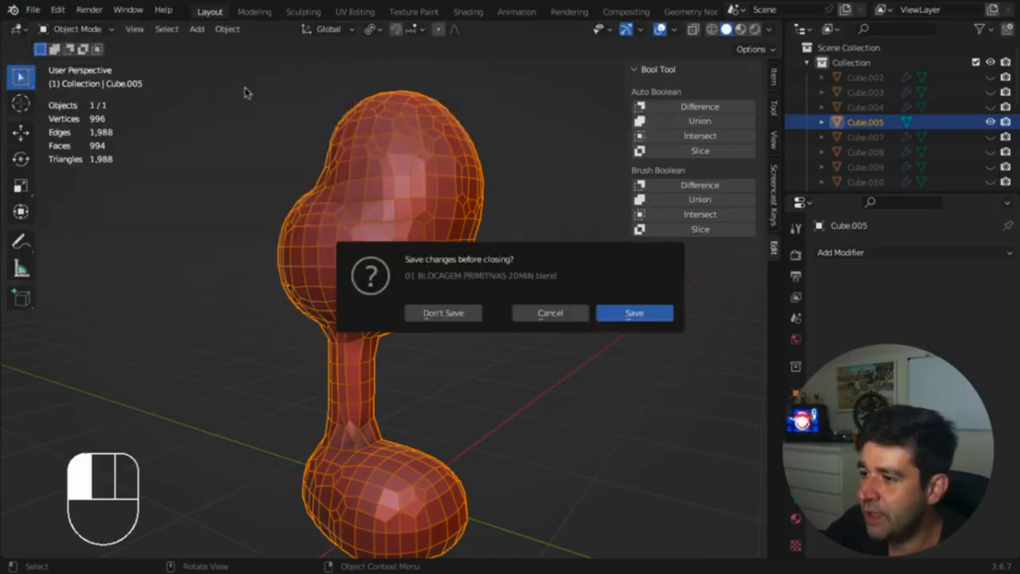
pyautogui.click(444, 316)
# Step: Select the finished character's shirt and examine the wireframe topology of its body, arms and head
pyautogui.moveTo(488, 325); pyautogui.dragTo(199, 293, button='middle')
pyautogui.click(515, 325)
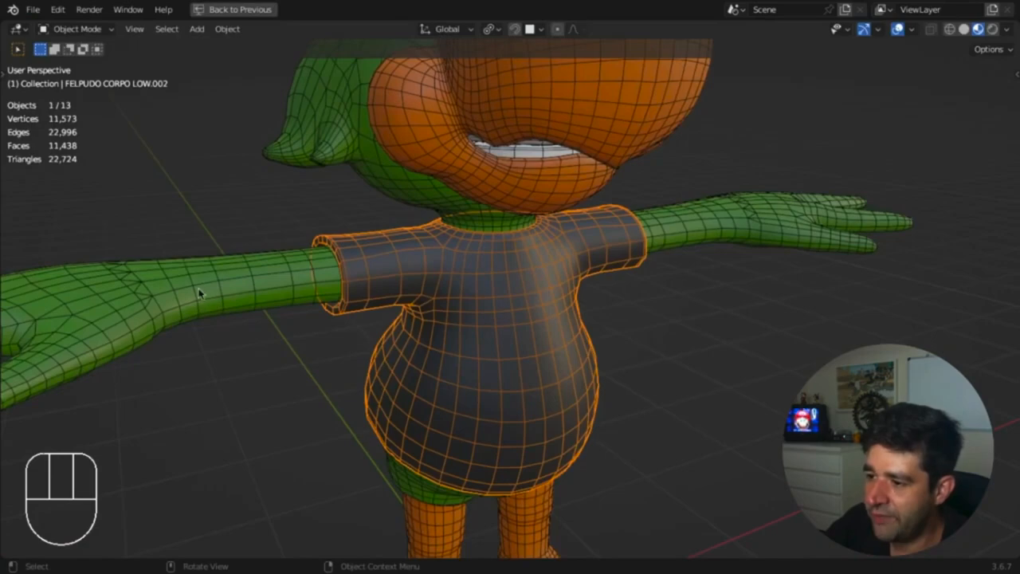
pyautogui.keyDown('shift'); pyautogui.moveTo(424, 146); pyautogui.dragTo(413, 188, button='middle'); pyautogui.keyUp('shift')
pyautogui.moveTo(498, 175); pyautogui.dragTo(489, 270, button='middle')
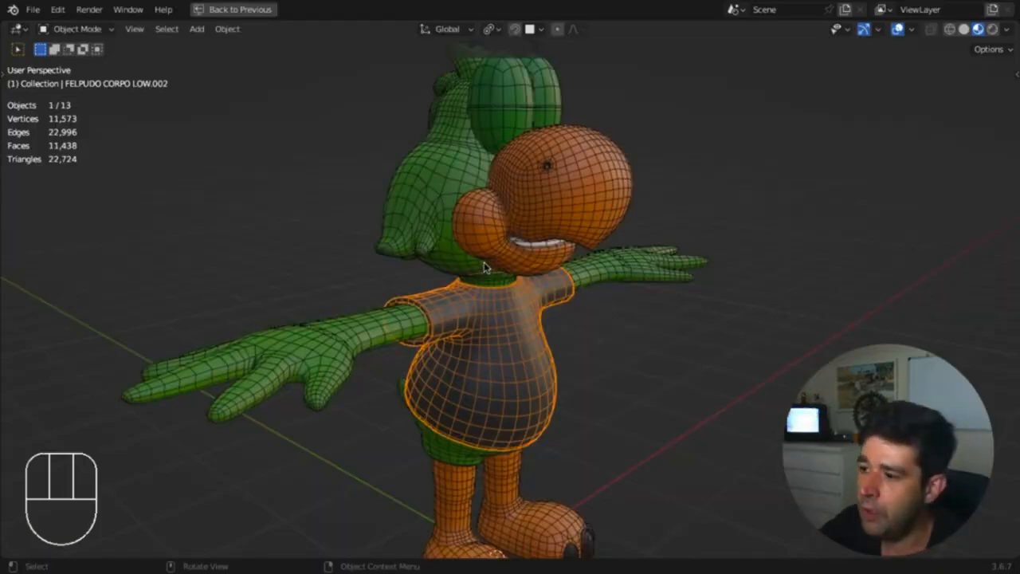
# Step: Start a new scene, discarding the unsaved changes to the character file
pyautogui.moveTo(472, 334); pyautogui.dragTo(581, 317, button='middle')
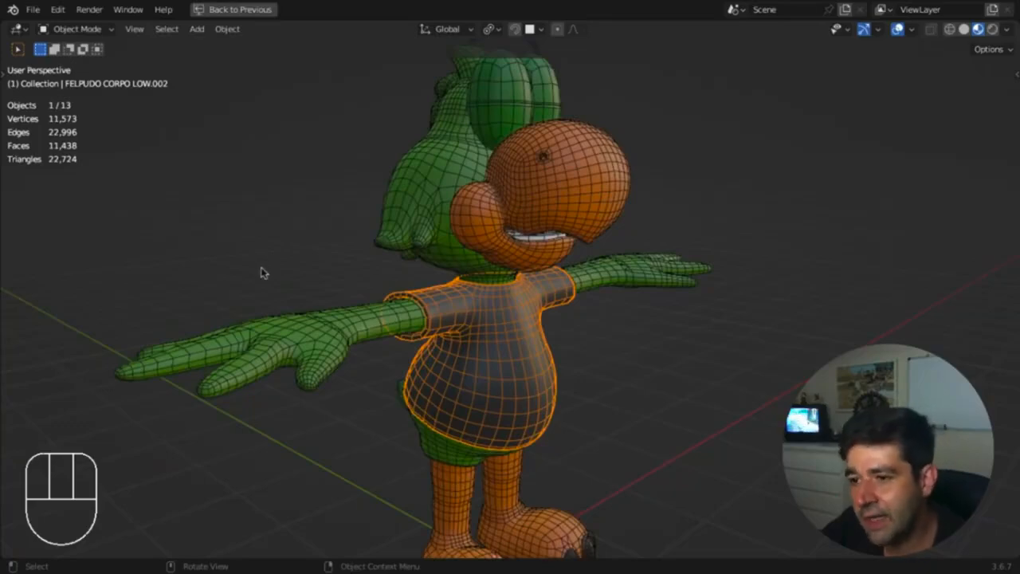
pyautogui.click(32, 10)
pyautogui.moveTo(50, 25)
pyautogui.click(183, 25)
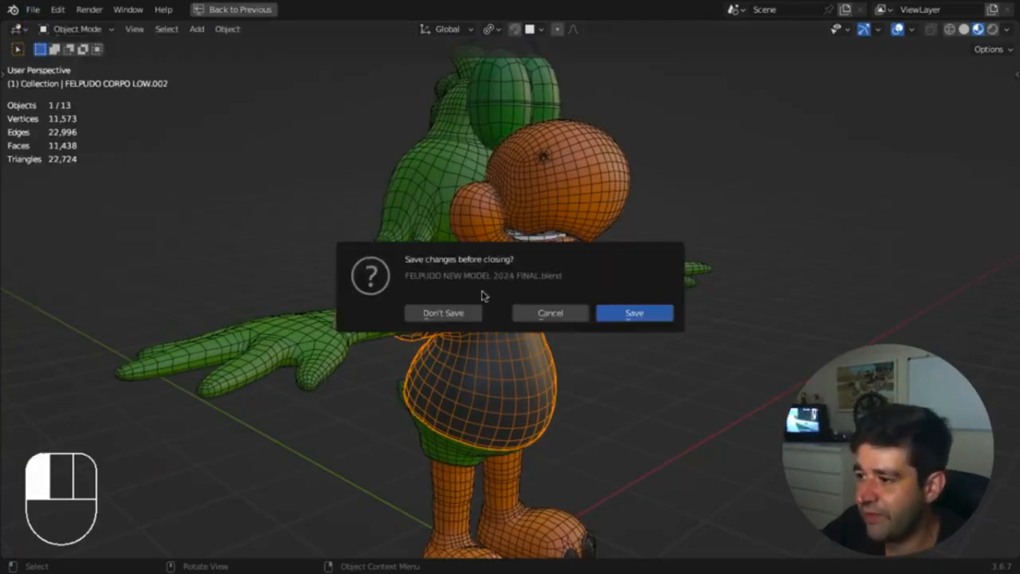
pyautogui.click(467, 313)
pyautogui.click(445, 319)
# Step: Add a mesh cube to the scene alongside the existing small subdivided sphere
pyautogui.hotkey('shift', 'a')
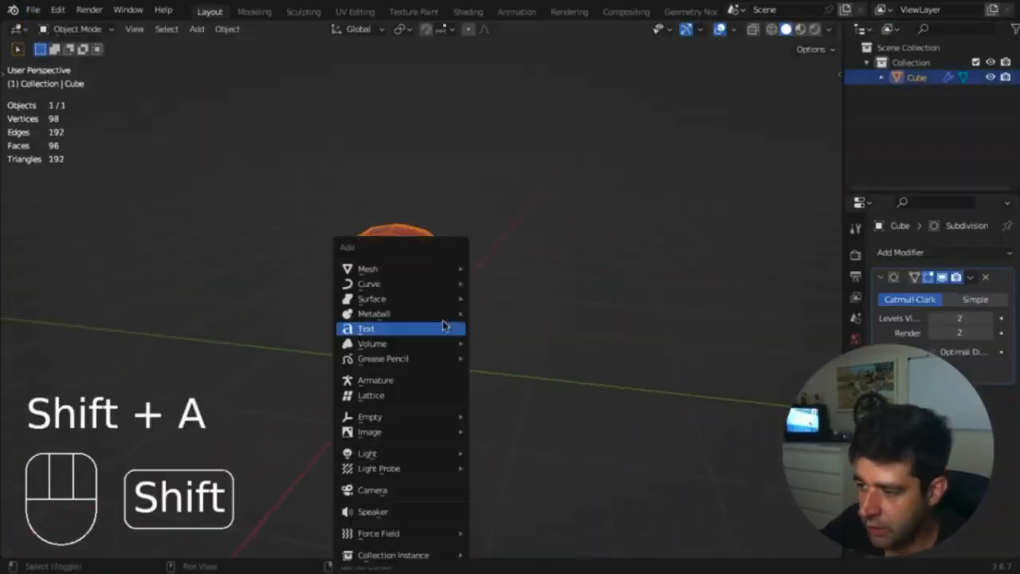
pyautogui.moveTo(444, 272)
pyautogui.click(487, 285)
pyautogui.moveTo(511, 294); pyautogui.dragTo(355, 286, button='middle')
pyautogui.moveTo(503, 289); pyautogui.dragTo(512, 314, button='middle')
# Step: Move the sphere above the cube and scale it up by about 1.911
pyautogui.click(407, 222)
pyautogui.press('g')
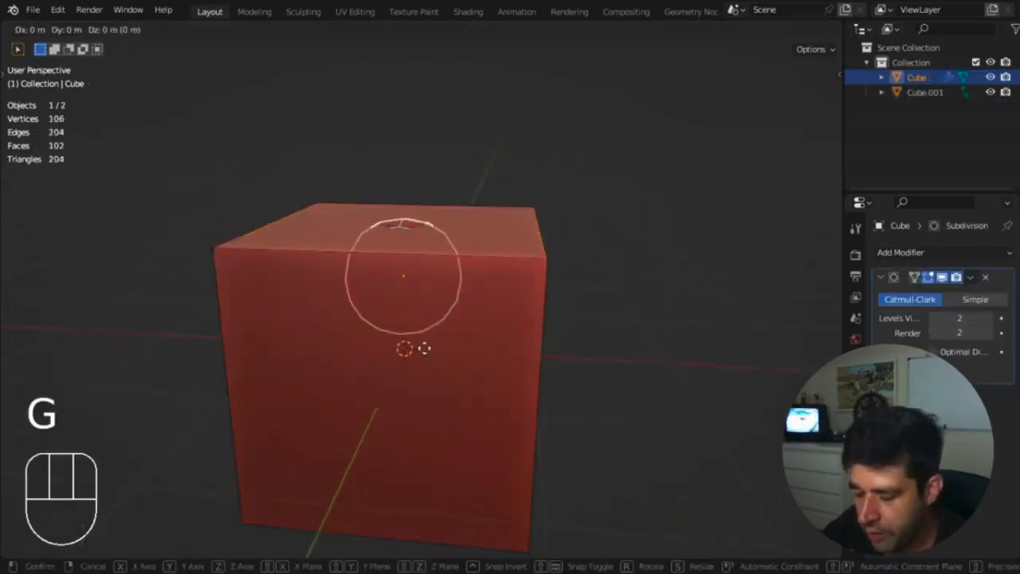
pyautogui.click(504, 271)
pyautogui.press('s')
pyautogui.click(650, 347)
# Step: Position the sphere so it overlaps the cube's upper corner and enlarge it by about 1.247
pyautogui.moveTo(649, 347); pyautogui.dragTo(478, 335, button='middle')
pyautogui.moveTo(568, 338); pyautogui.dragTo(537, 330, button='middle')
pyautogui.press('g')
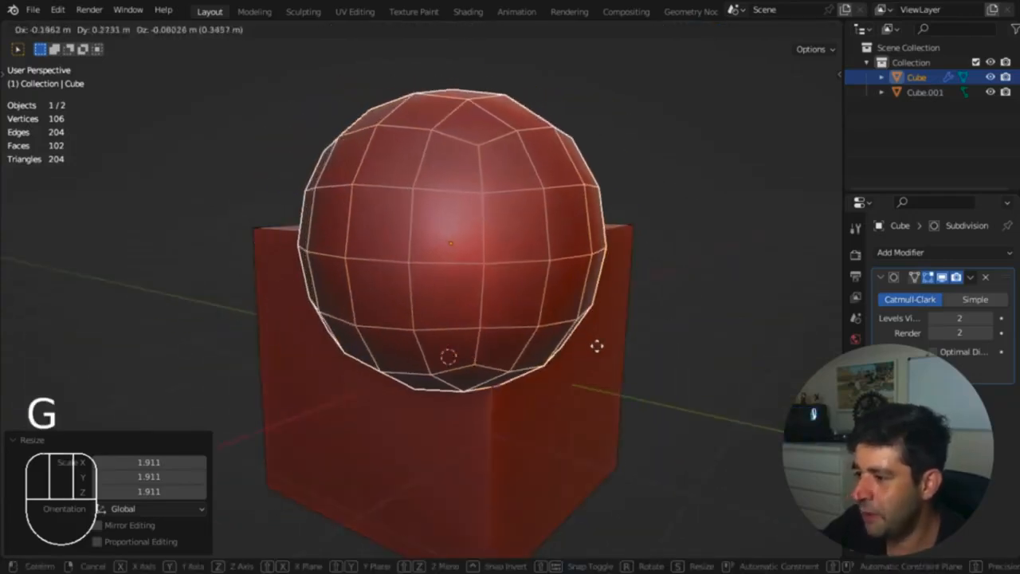
pyautogui.click(609, 347)
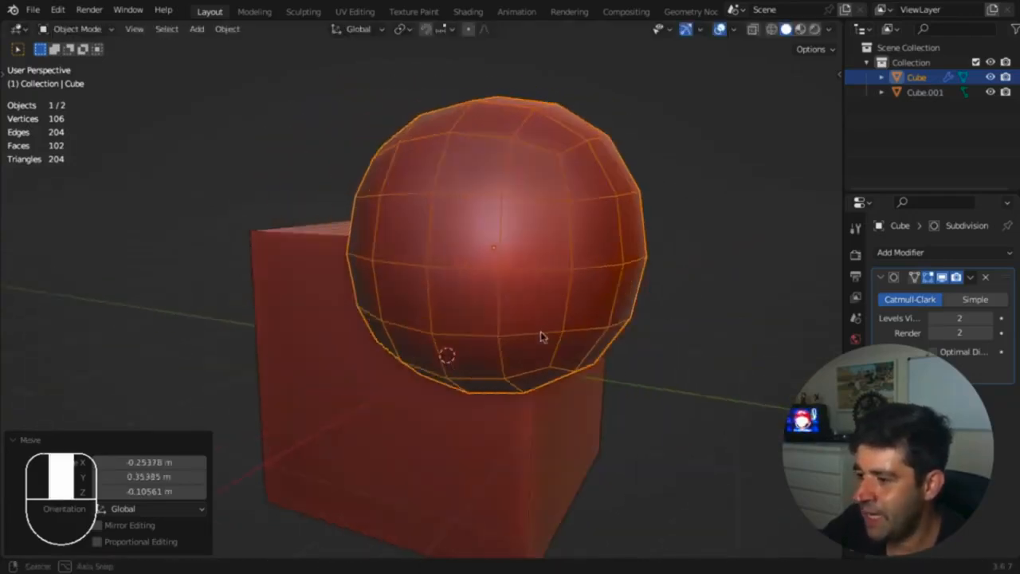
pyautogui.moveTo(542, 337); pyautogui.dragTo(530, 387, button='middle')
pyautogui.press('g')
pyautogui.press('s')
pyautogui.click(667, 355)
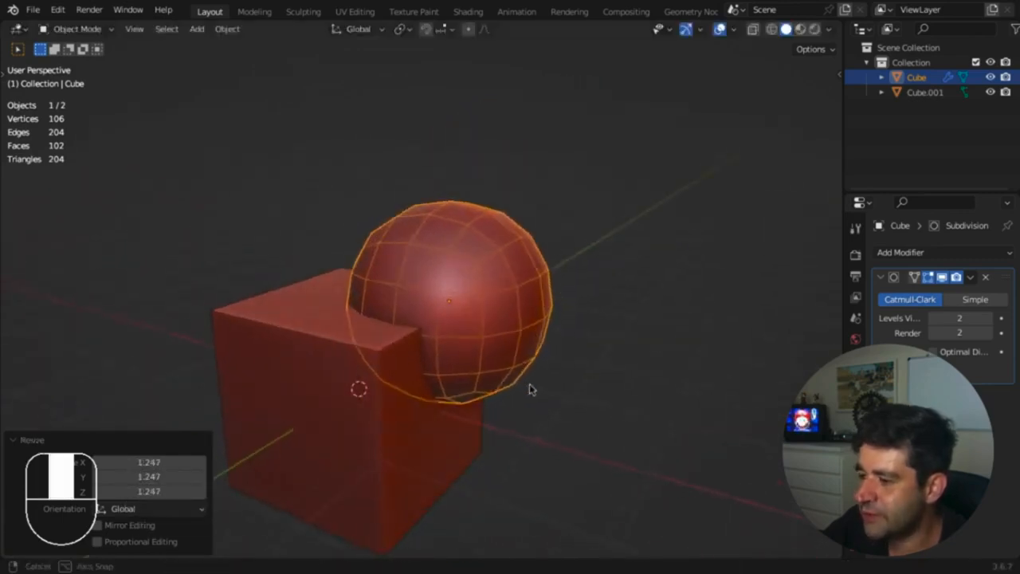
# Step: Raise the sphere's subdivision to level 3 and convert the object to a plain mesh
pyautogui.press('super+1')
pyautogui.press('super+3')
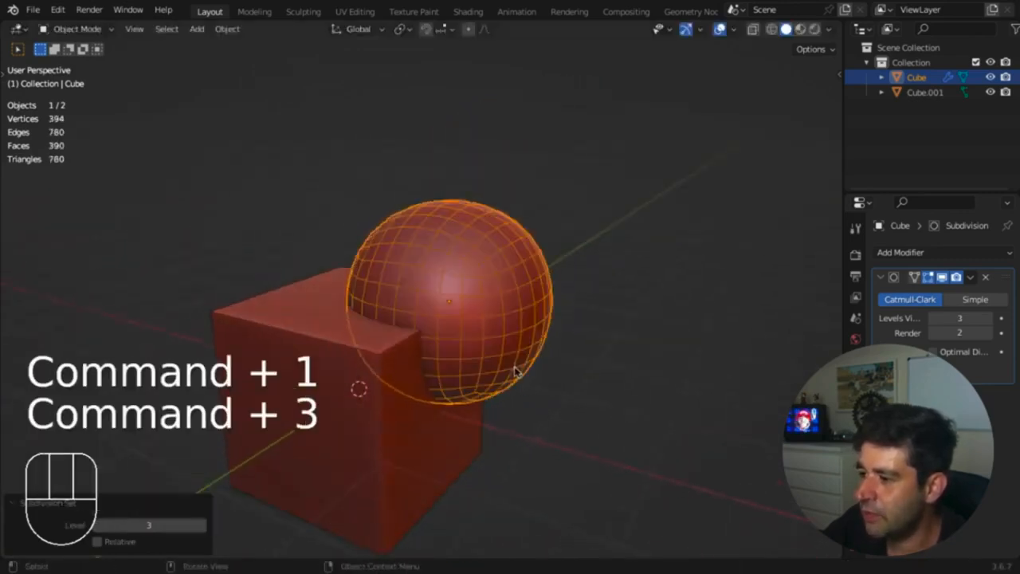
pyautogui.press('super+a')
pyautogui.click(397, 424)
# Step: Merge the sphere and the cube into one mesh with a Boolean union and check the interior with X-ray
pyautogui.press('n')
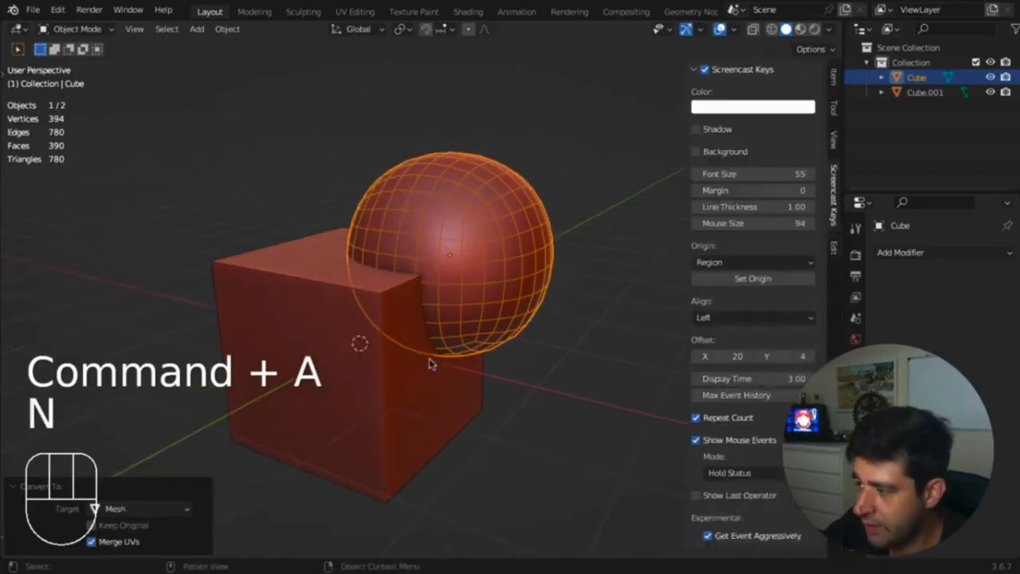
pyautogui.click(834, 248)
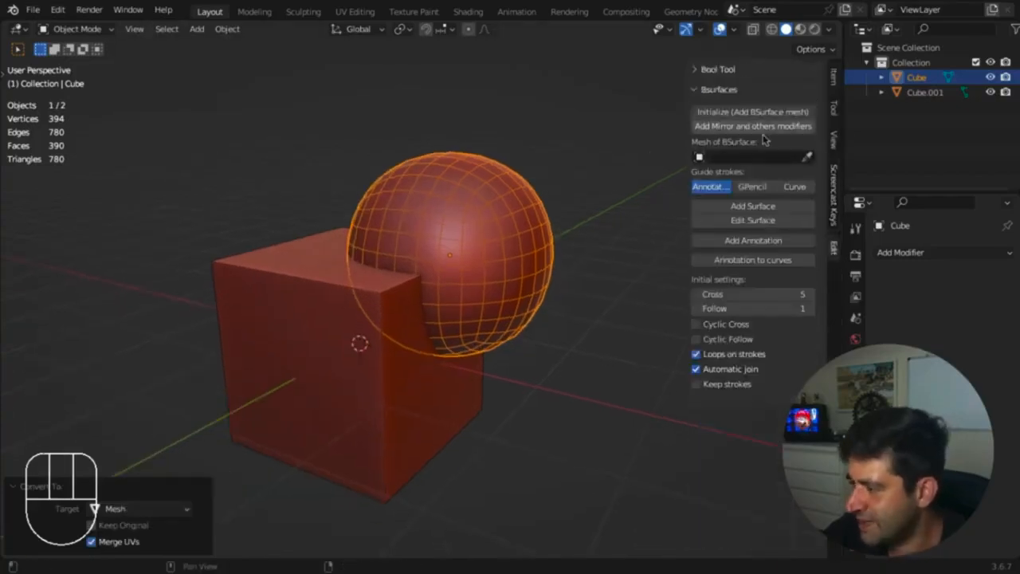
pyautogui.click(694, 90)
pyautogui.moveTo(475, 259); pyautogui.dragTo(492, 250, button='middle')
pyautogui.keyDown('shift'); pyautogui.click(407, 424); pyautogui.keyUp('shift')
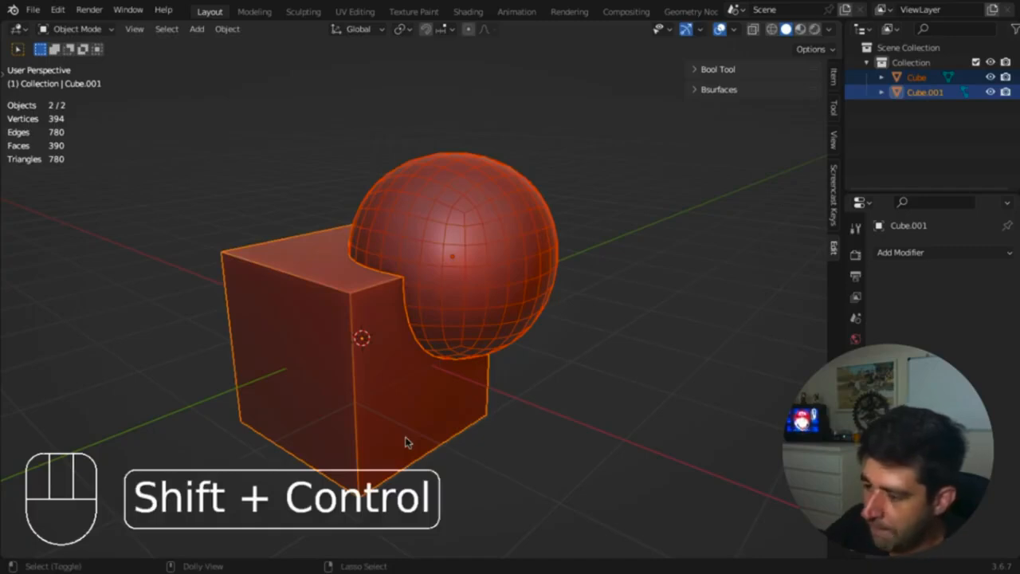
pyautogui.press('shift+ctrl+KP_Add')
pyautogui.hotkey('alt', 'z')
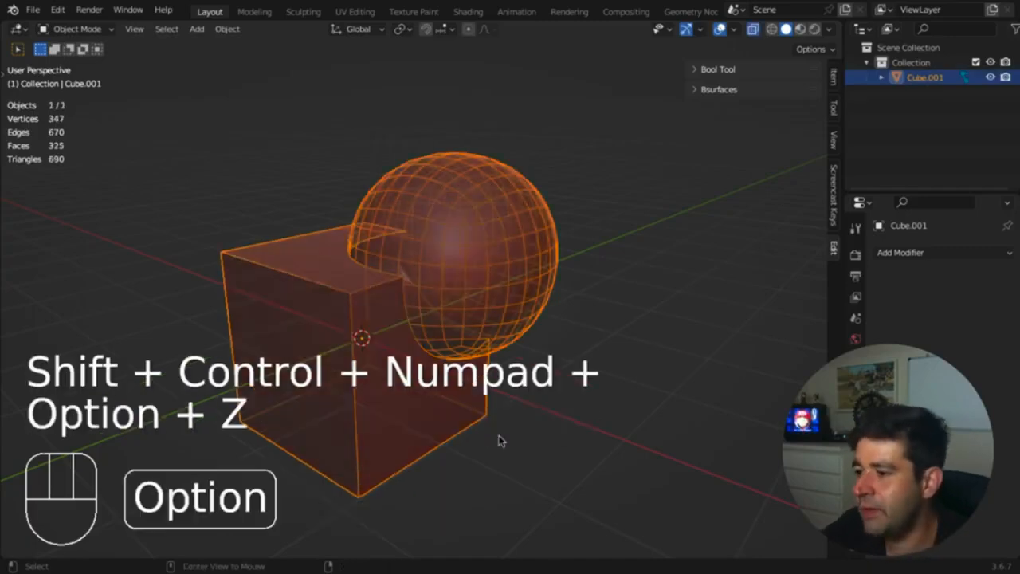
pyautogui.moveTo(499, 439); pyautogui.dragTo(512, 391, button='middle')
pyautogui.hotkey('alt', 'z')
pyautogui.moveTo(439, 310); pyautogui.dragTo(435, 339, button='middle')
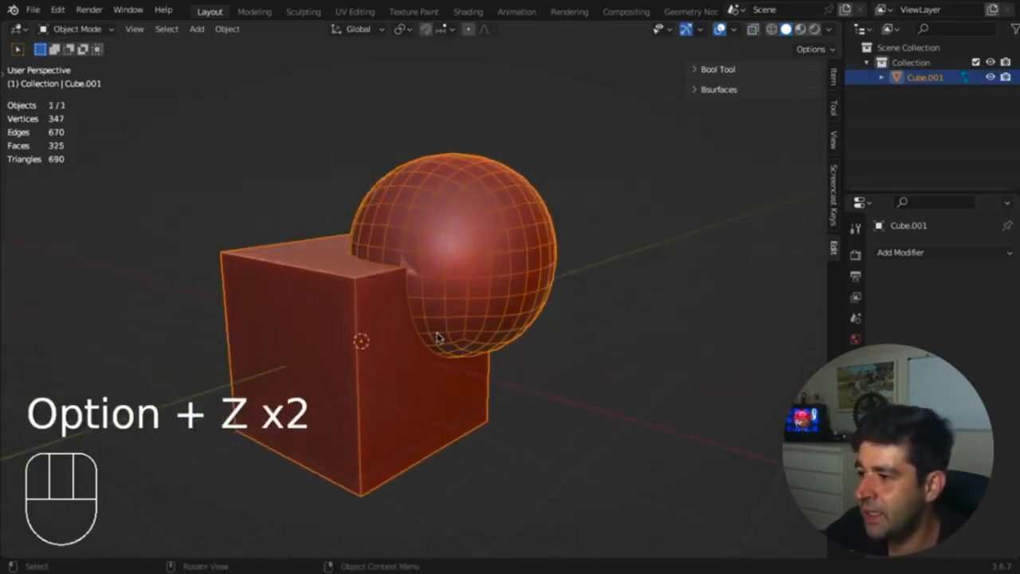
# Step: Switch the merged object to Sculpt Mode and enable Dyntopo dynamic topology
pyautogui.hotkey('ctrl', 'Tab')
pyautogui.click(461, 413)
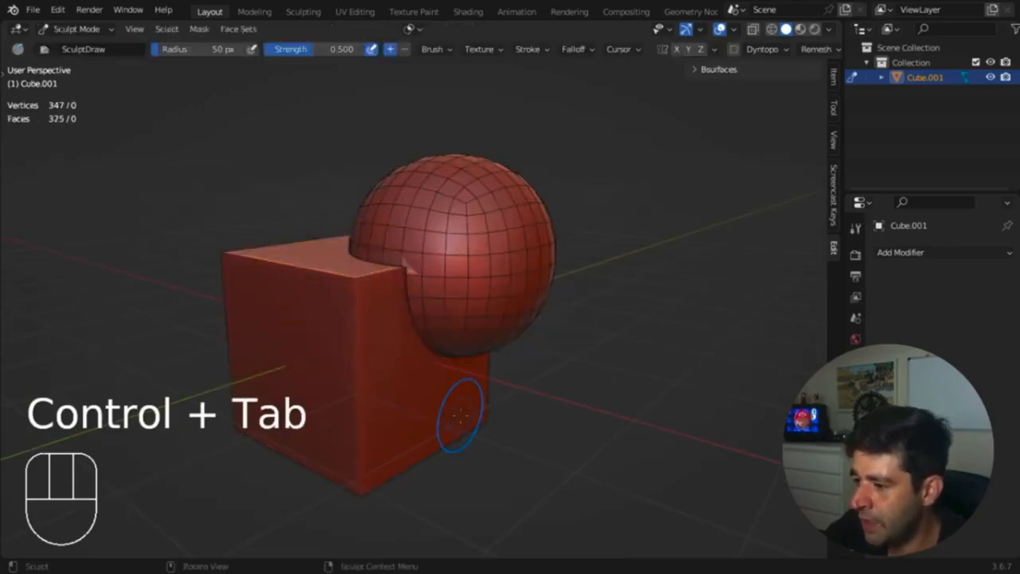
pyautogui.moveTo(460, 405); pyautogui.dragTo(370, 346, button='middle')
pyautogui.keyDown('super'); pyautogui.moveTo(370, 347); pyautogui.dragTo(365, 242, button='middle'); pyautogui.keyUp('super')
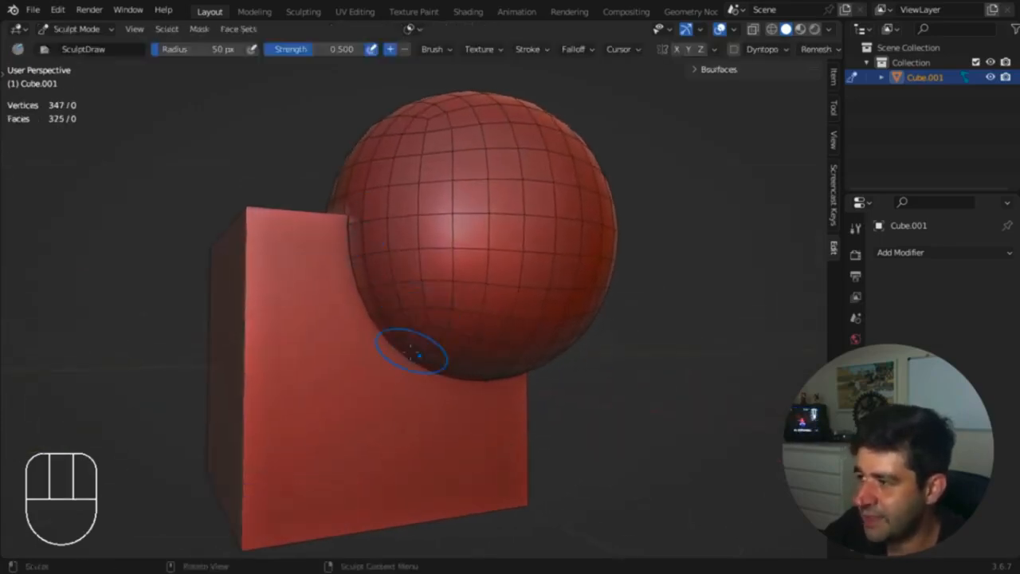
pyautogui.click(733, 49)
pyautogui.click(728, 73)
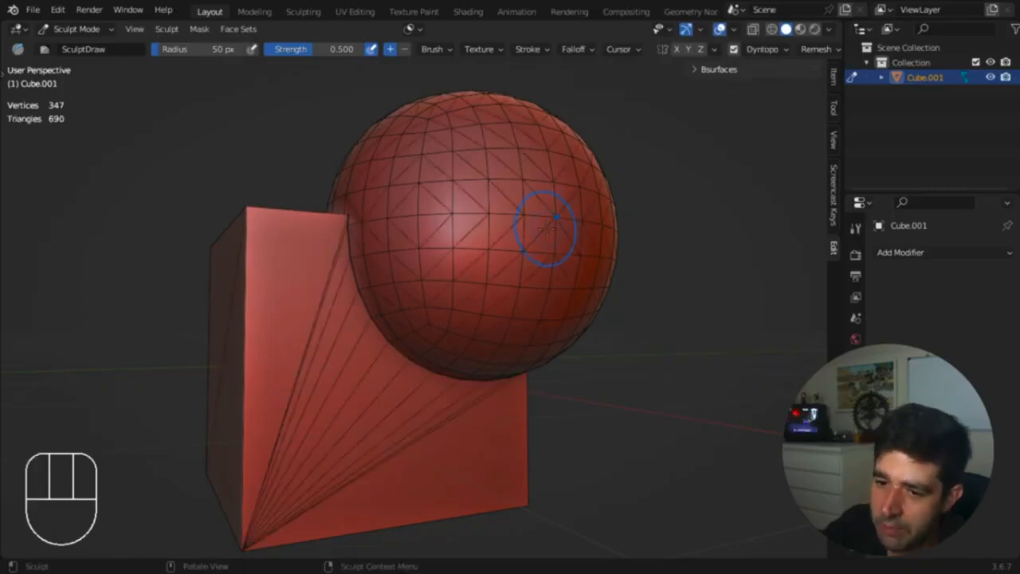
# Step: Draw dynamic detail with the 50 px SculptDraw brush at the start of the seam between sphere and cube
pyautogui.moveTo(338, 342); pyautogui.dragTo(396, 344, button='middle')
pyautogui.moveTo(476, 311); pyautogui.dragTo(351, 279, button='middle')
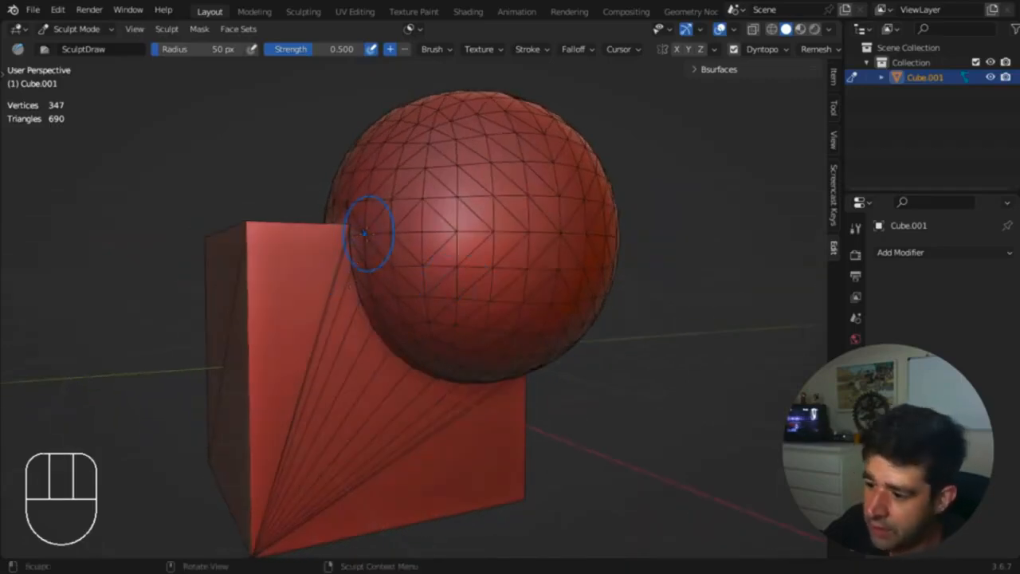
pyautogui.moveTo(364, 232); pyautogui.dragTo(368, 263, button='middle')
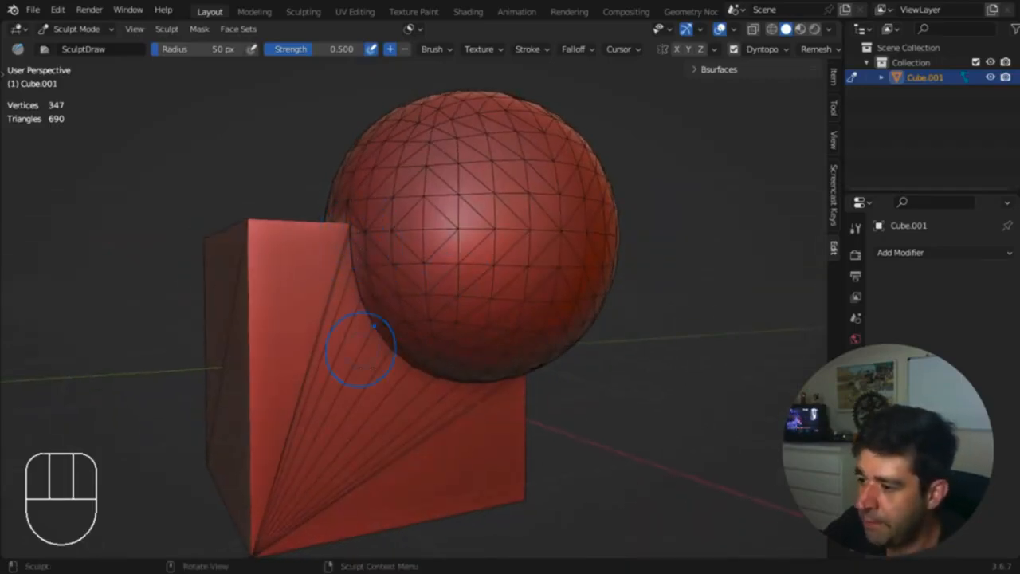
pyautogui.moveTo(315, 228)
pyautogui.mouseDown(button='middle')
pyautogui.moveTo(353, 227)
pyautogui.moveTo(372, 267)
pyautogui.moveTo(367, 232)
pyautogui.mouseUp(button='middle')
pyautogui.scroll(1, 367, 233)
pyautogui.click(364, 232)
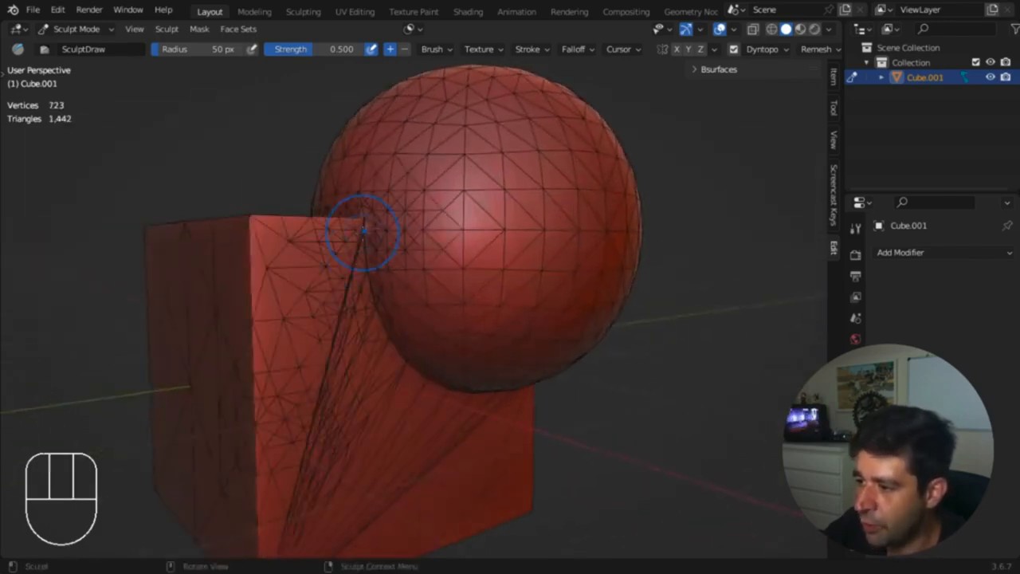
# Step: Draw along the rest of the seam on the cube's side face and smooth the transition into the sphere
pyautogui.moveTo(384, 342); pyautogui.dragTo(412, 372)
pyautogui.moveTo(435, 377); pyautogui.dragTo(388, 333, button='middle')
pyautogui.moveTo(388, 333); pyautogui.dragTo(438, 366)
pyautogui.moveTo(529, 361); pyautogui.dragTo(380, 373)
pyautogui.keyDown('shift'); pyautogui.moveTo(352, 309); pyautogui.dragTo(371, 330); pyautogui.keyUp('shift')
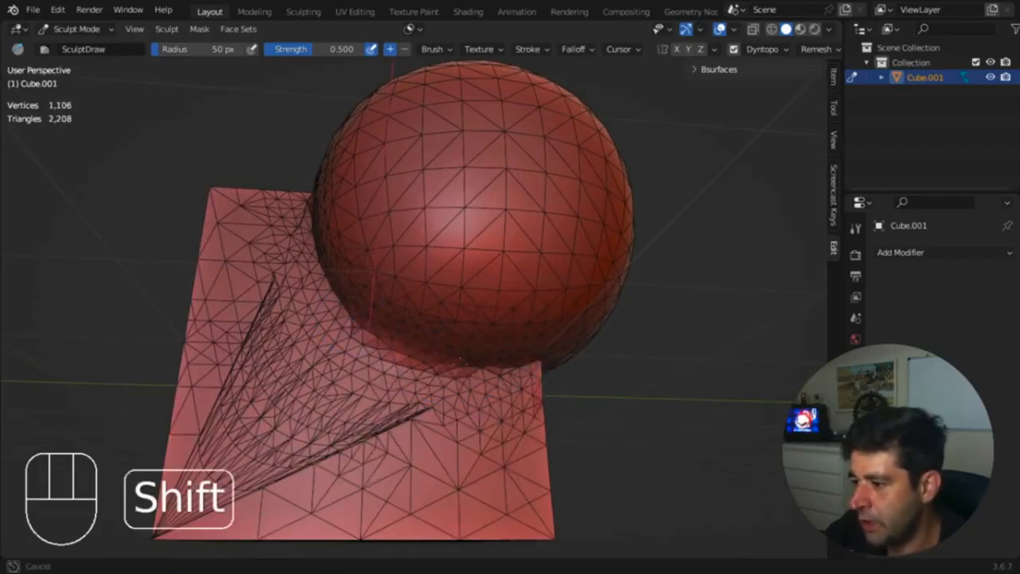
# Step: Try smoothing the seam where the sphere meets the cube's top face, and undo the last two strokes
pyautogui.moveTo(332, 269); pyautogui.dragTo(430, 345, button='middle')
pyautogui.moveTo(418, 232); pyautogui.dragTo(468, 290, button='middle')
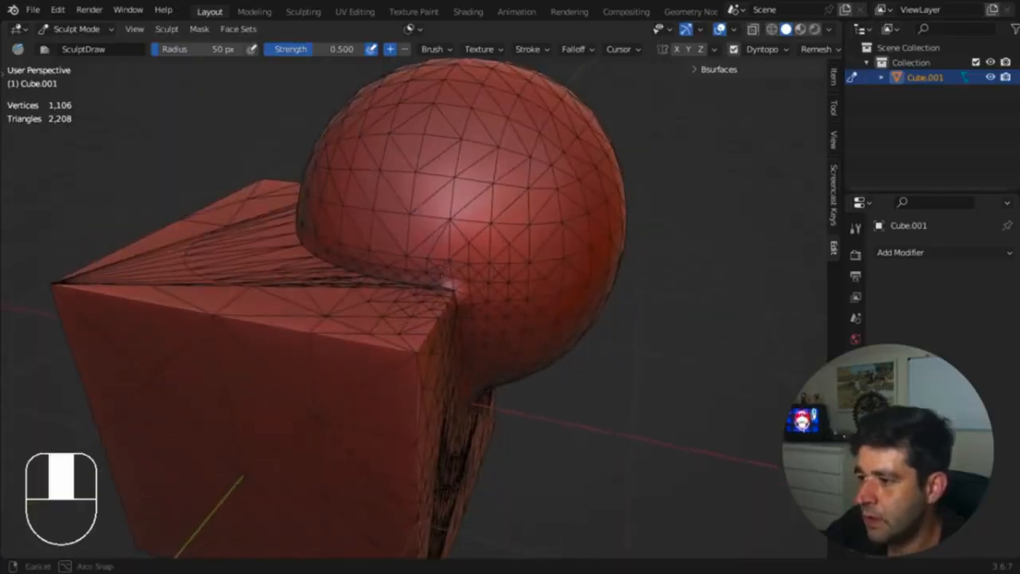
pyautogui.keyDown('shift'); pyautogui.moveTo(219, 255); pyautogui.dragTo(223, 254); pyautogui.keyUp('shift')
pyautogui.keyDown('shift'); pyautogui.moveTo(366, 273); pyautogui.dragTo(345, 268); pyautogui.keyUp('shift')
pyautogui.moveTo(344, 265)
pyautogui.mouseDown(button='middle')
pyautogui.moveTo(434, 300)
pyautogui.moveTo(503, 286)
pyautogui.mouseUp(button='middle')
pyautogui.moveTo(499, 290)
pyautogui.keyDown('shift'); pyautogui.mouseDown()
pyautogui.moveTo(472, 302)
pyautogui.moveTo(514, 299)
pyautogui.mouseUp(); pyautogui.keyUp('shift')
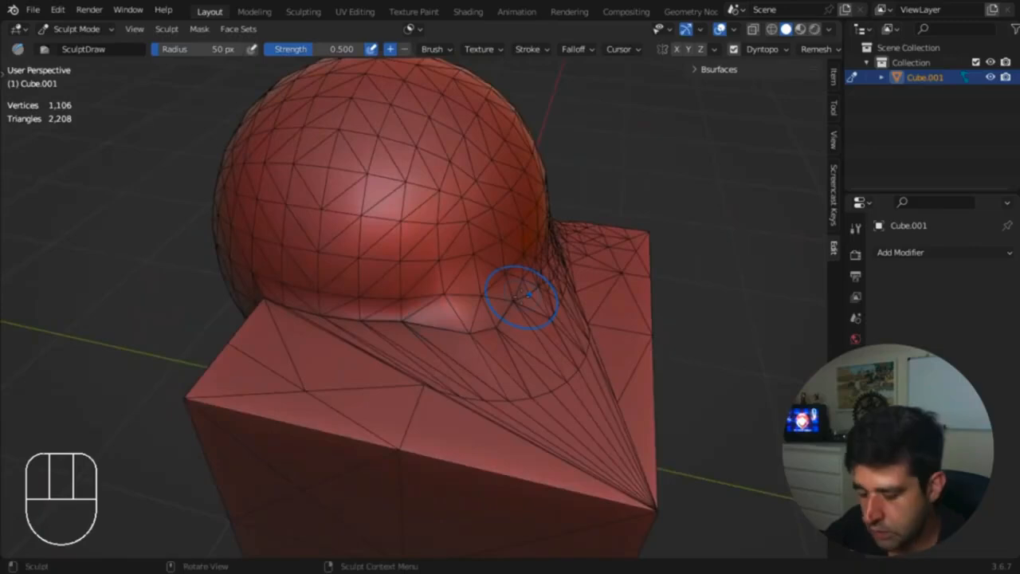
pyautogui.press('super+z')
pyautogui.press('super+z')
# Step: Draw denser topology along the top-face seam with an 87 px brush and smooth it, using a 23 px brush to finish
pyautogui.press('f')
pyautogui.click(576, 294)
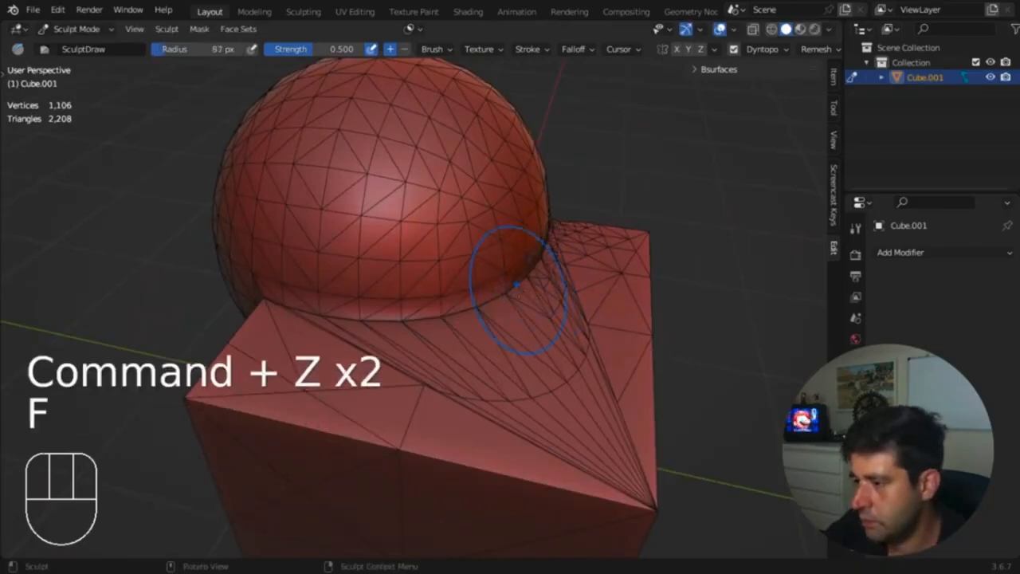
pyautogui.moveTo(516, 283)
pyautogui.mouseDown()
pyautogui.moveTo(364, 319)
pyautogui.moveTo(279, 305)
pyautogui.mouseUp()
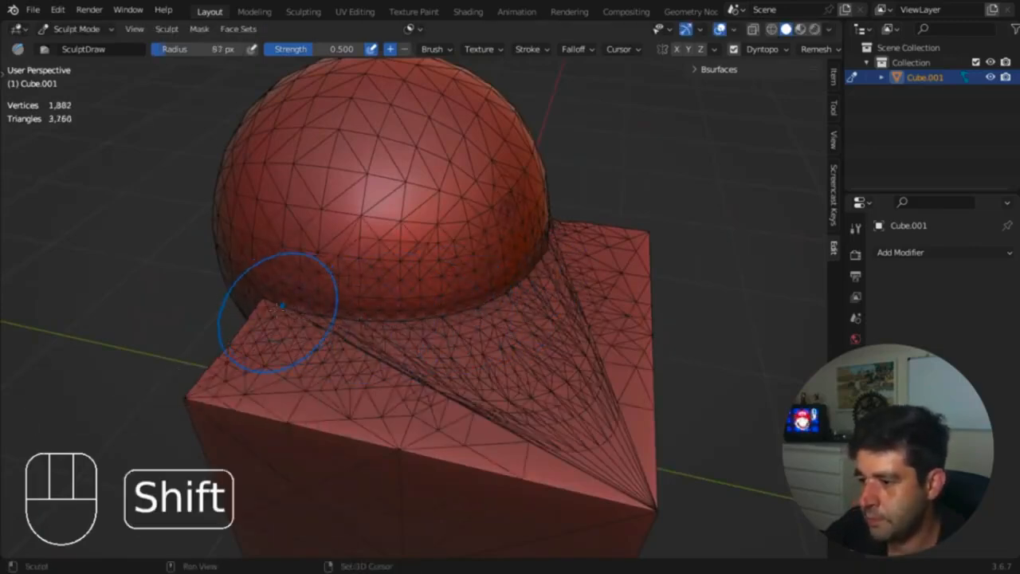
pyautogui.press('f')
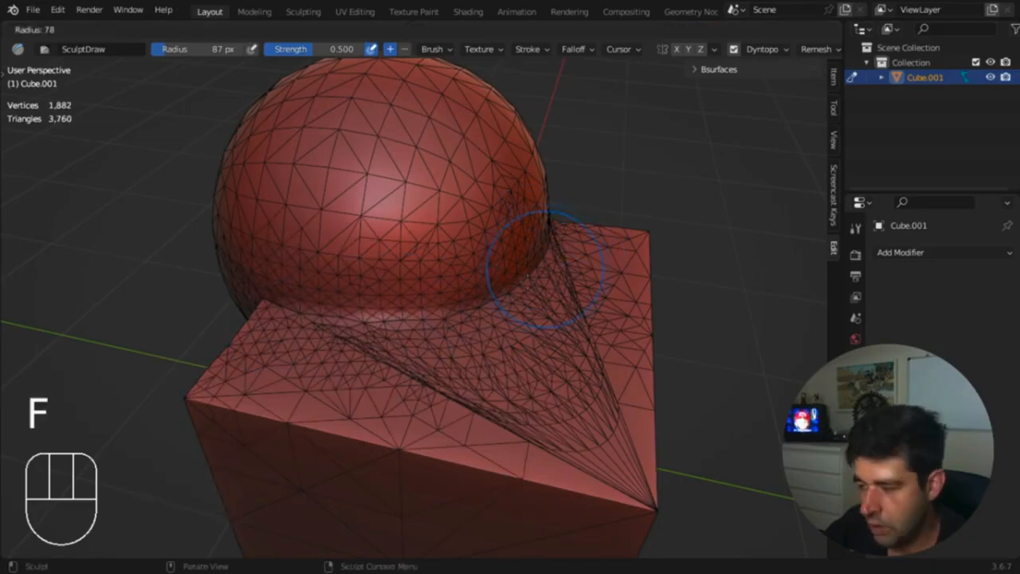
pyautogui.click(546, 271)
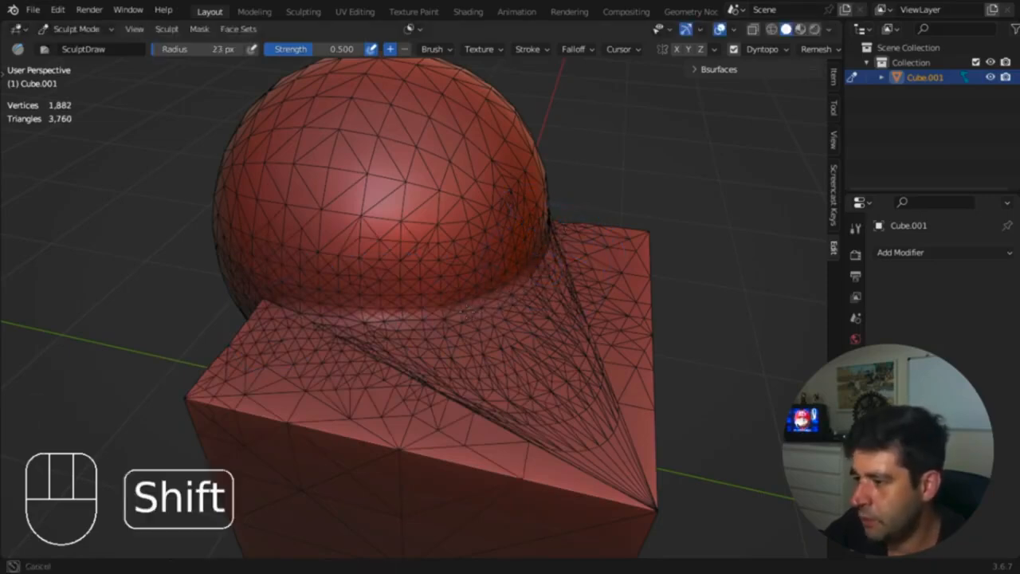
# Step: Set the brush radius to 50 px and smooth the seam around the cube edge where it meets the sphere
pyautogui.moveTo(546, 271)
pyautogui.mouseDown(button='middle')
pyautogui.moveTo(580, 267)
pyautogui.moveTo(541, 280)
pyautogui.mouseUp(button='middle')
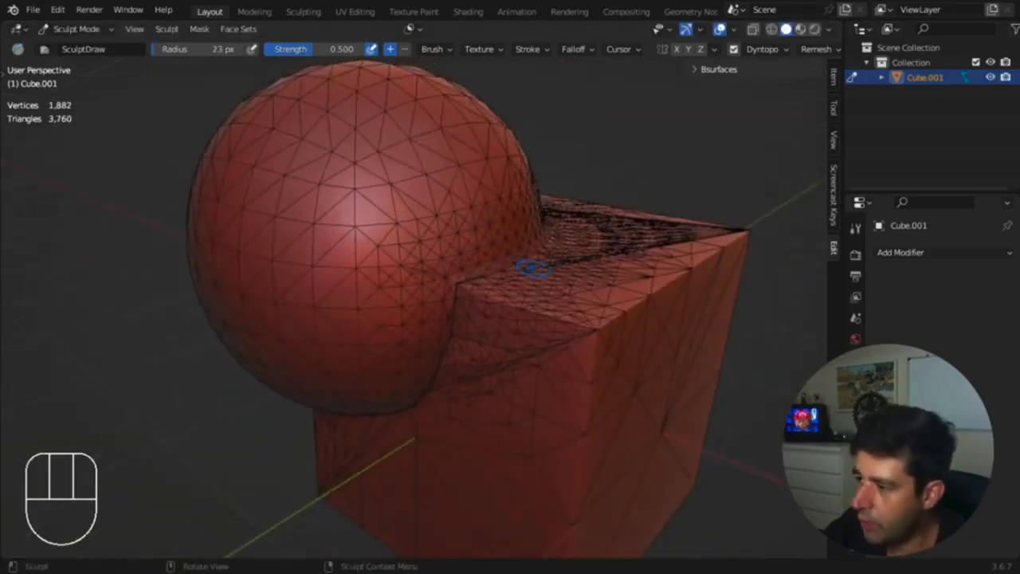
pyautogui.press('shift')
pyautogui.press('f')
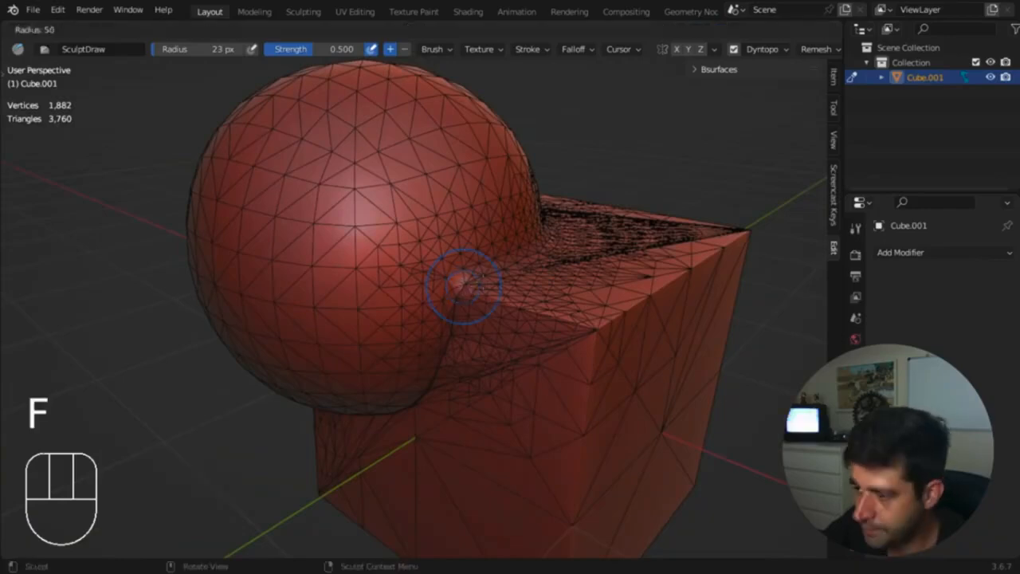
pyautogui.click(448, 303)
pyautogui.press('shift')
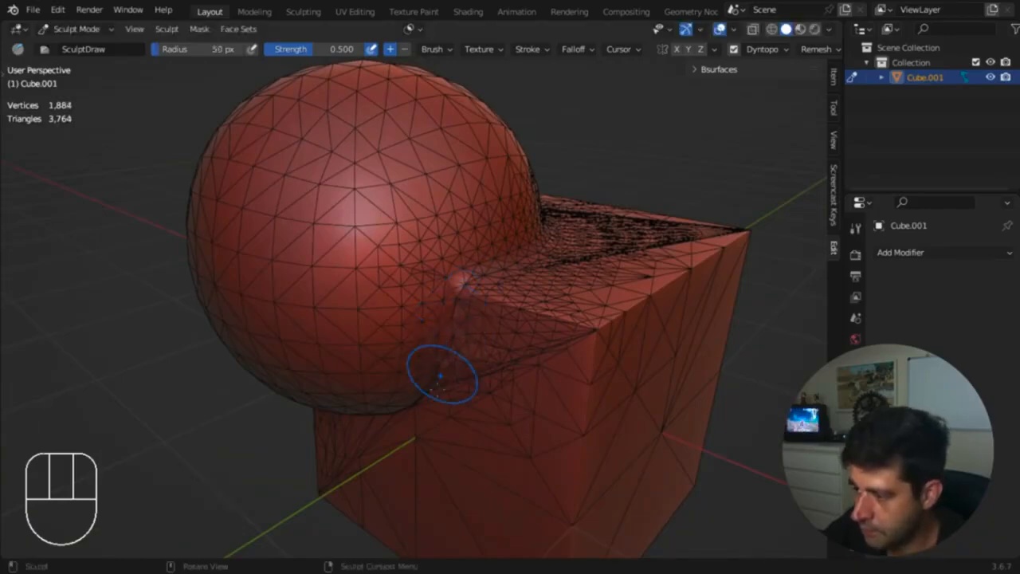
# Step: Draw along the seam on the cube's adjacent side face with an 81 px brush and smooth it at 47 px
pyautogui.moveTo(444, 369); pyautogui.dragTo(483, 326, button='middle')
pyautogui.press('shift')
pyautogui.press('f')
pyautogui.click(524, 308)
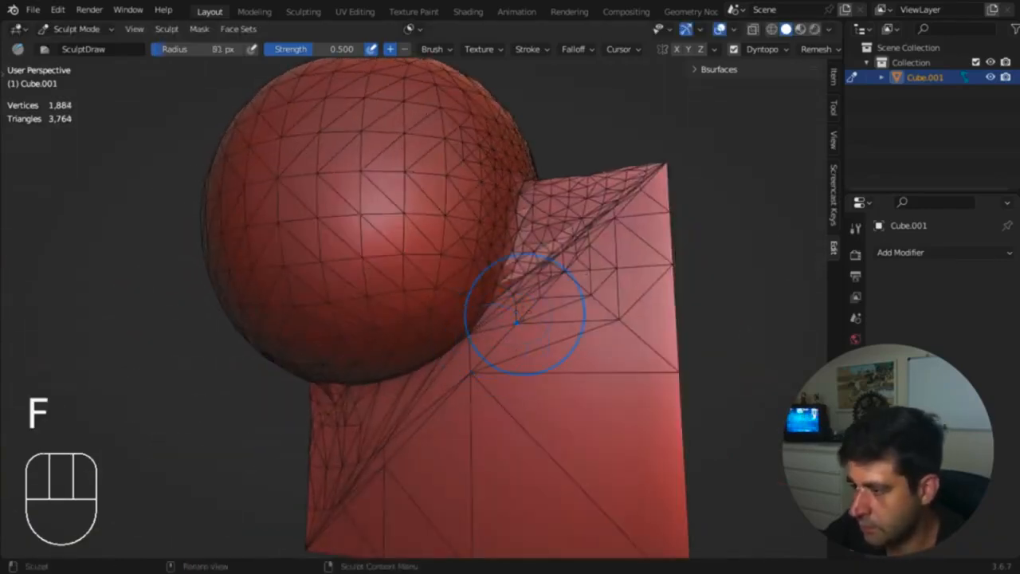
pyautogui.moveTo(524, 308)
pyautogui.mouseDown()
pyautogui.moveTo(467, 369)
pyautogui.moveTo(391, 413)
pyautogui.mouseUp()
pyautogui.press('f')
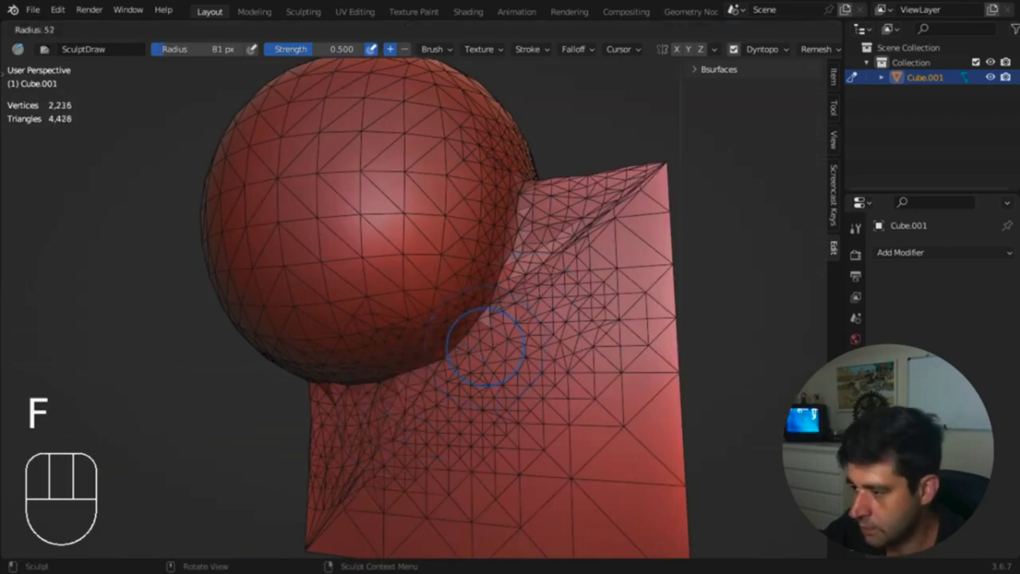
pyautogui.click(519, 343)
pyautogui.press('shift')
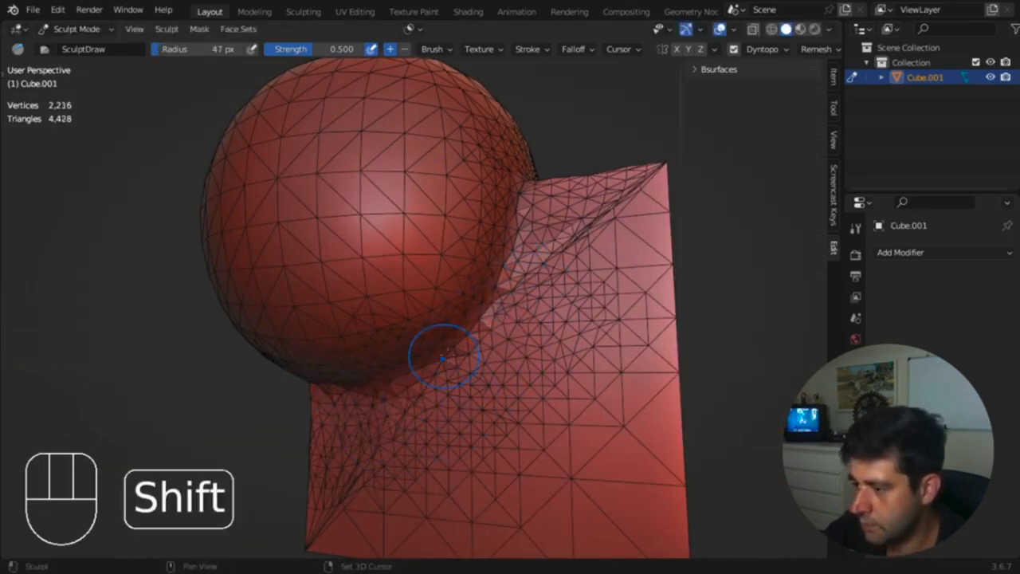
# Step: Sculpt raised detail with the 47 px brush on the cube's top corner and edge beside the sphere
pyautogui.moveTo(444, 356); pyautogui.dragTo(562, 358, button='middle')
pyautogui.moveTo(550, 361); pyautogui.dragTo(614, 359, button='middle')
pyautogui.keyDown('super'); pyautogui.moveTo(518, 276); pyautogui.dragTo(514, 303, button='middle'); pyautogui.keyUp('super')
pyautogui.moveTo(510, 299)
pyautogui.mouseDown(button='middle')
pyautogui.moveTo(517, 310)
pyautogui.moveTo(453, 282)
pyautogui.moveTo(524, 283)
pyautogui.moveTo(510, 280)
pyautogui.mouseUp(button='middle')
pyautogui.moveTo(365, 283); pyautogui.dragTo(387, 275)
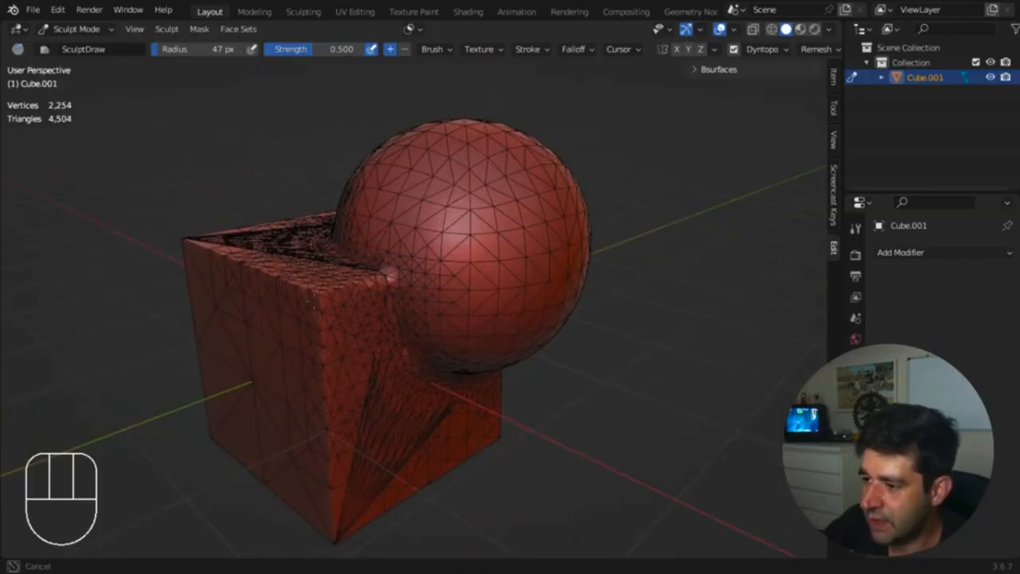
pyautogui.moveTo(365, 283); pyautogui.dragTo(473, 305, button='middle')
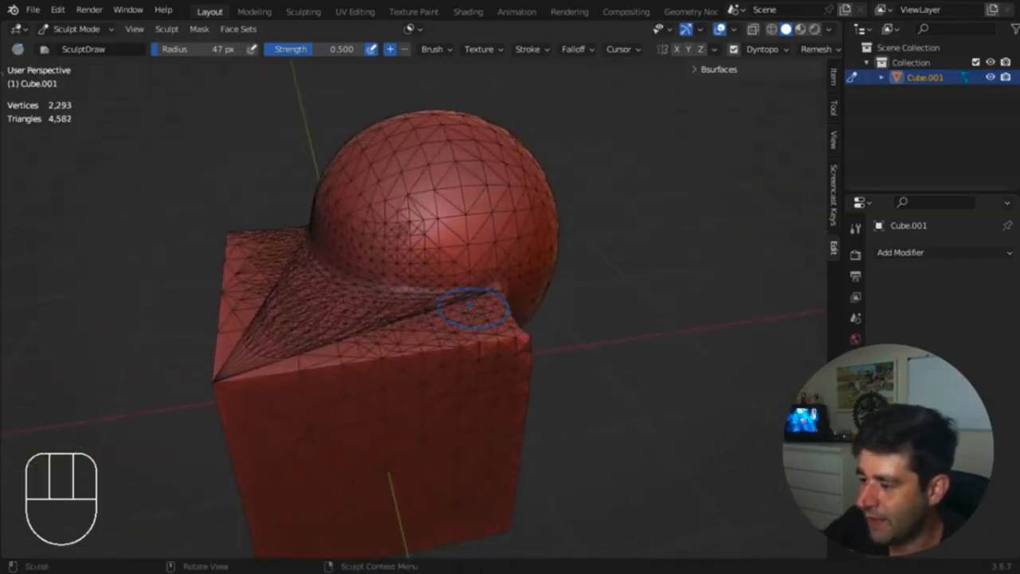
# Step: Set the brush radius to 26 px and draw denser topology along the cube's upper front edge
pyautogui.press('f')
pyautogui.click(520, 341)
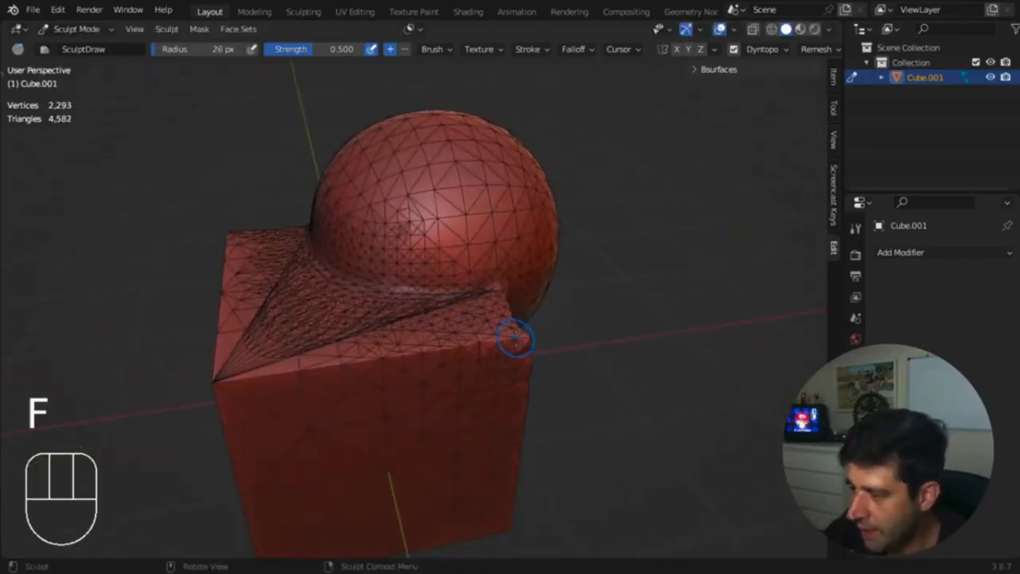
pyautogui.moveTo(448, 356); pyautogui.dragTo(408, 354)
pyautogui.keyDown('super'); pyautogui.moveTo(429, 359); pyautogui.dragTo(437, 413, button='middle'); pyautogui.keyUp('super')
pyautogui.keyDown('shift'); pyautogui.moveTo(437, 413); pyautogui.dragTo(465, 362, button='middle'); pyautogui.keyUp('shift')
pyautogui.moveTo(195, 382); pyautogui.dragTo(194, 379)
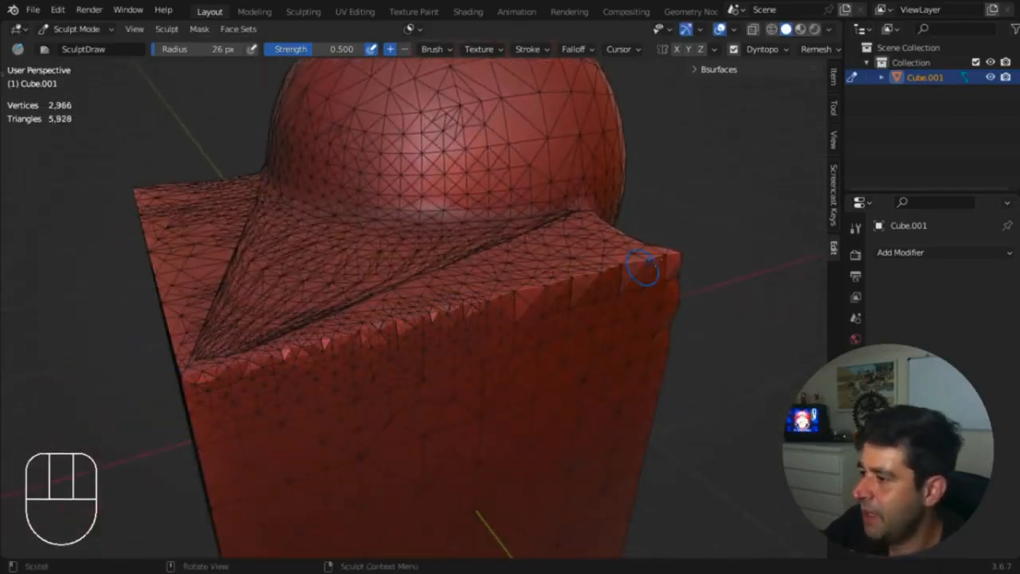
# Step: Smooth the jagged upper front edge of the cube with the 26 px brush, starting from the corner nearest the sphere
pyautogui.moveTo(644, 268)
pyautogui.keyDown('shift'); pyautogui.mouseDown()
pyautogui.moveTo(517, 295)
pyautogui.moveTo(654, 266)
pyautogui.mouseUp(); pyautogui.keyUp('shift')
pyautogui.moveTo(654, 265); pyautogui.dragTo(634, 265)
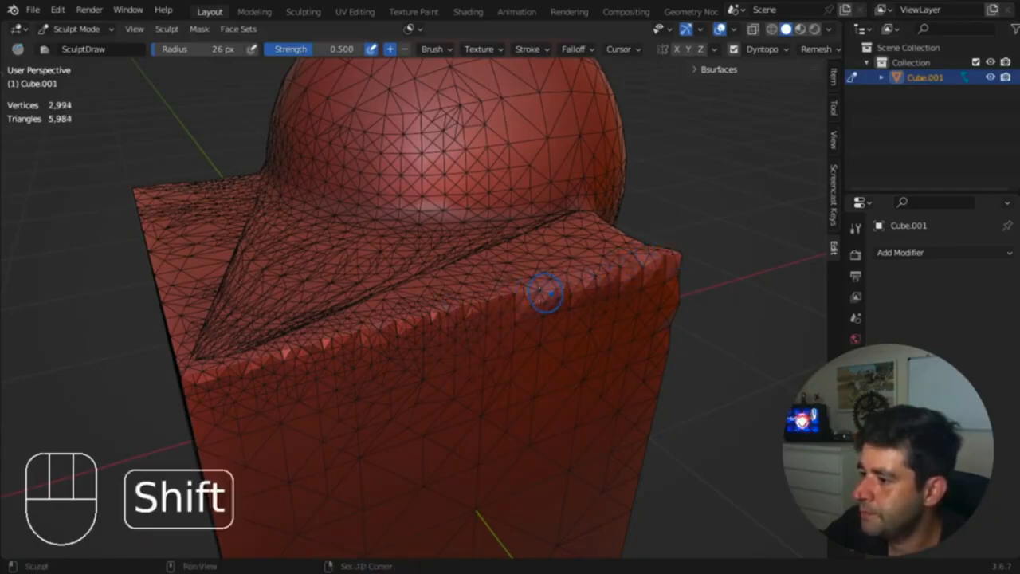
pyautogui.keyDown('shift'); pyautogui.moveTo(504, 300); pyautogui.dragTo(452, 314); pyautogui.keyUp('shift')
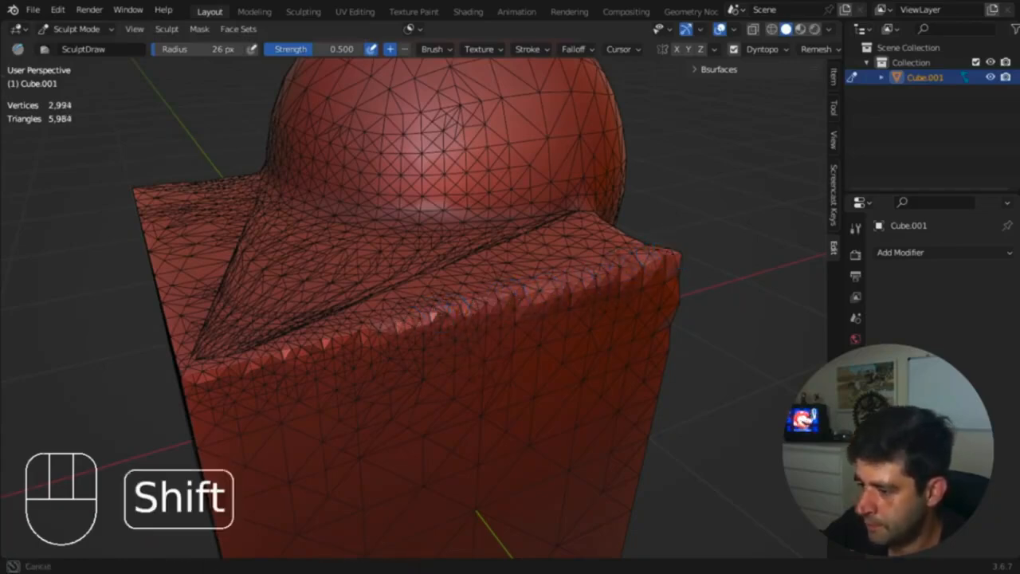
# Step: Enlarge the brush to 99 px and draw over the cube's side faces to add denser topology
pyautogui.moveTo(576, 311)
pyautogui.mouseDown(button='middle')
pyautogui.moveTo(474, 293)
pyautogui.moveTo(482, 271)
pyautogui.moveTo(276, 411)
pyautogui.mouseUp(button='middle')
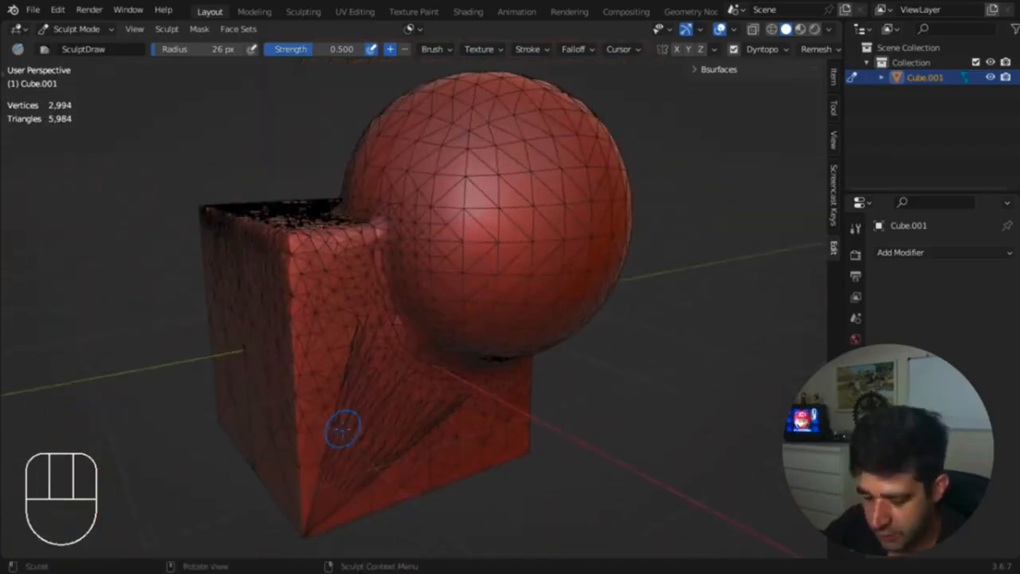
pyautogui.press('f')
pyautogui.click(420, 427)
pyautogui.moveTo(367, 481); pyautogui.dragTo(312, 476)
pyautogui.moveTo(303, 472); pyautogui.dragTo(384, 472, button='middle')
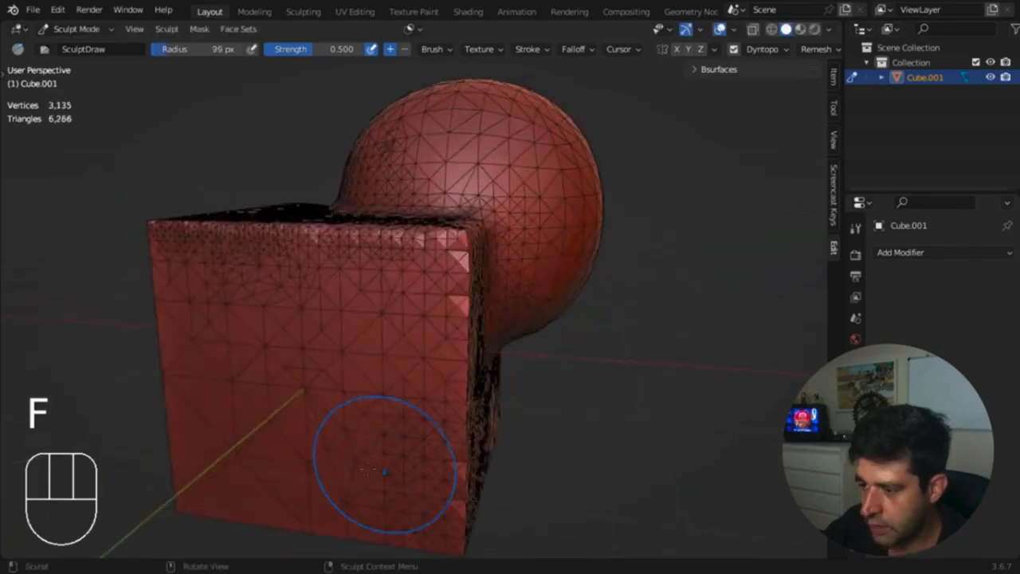
pyautogui.moveTo(299, 477)
pyautogui.mouseDown()
pyautogui.moveTo(219, 478)
pyautogui.moveTo(207, 382)
pyautogui.mouseUp()
pyautogui.click(318, 404)
pyautogui.moveTo(415, 383); pyautogui.dragTo(327, 366, button='middle')
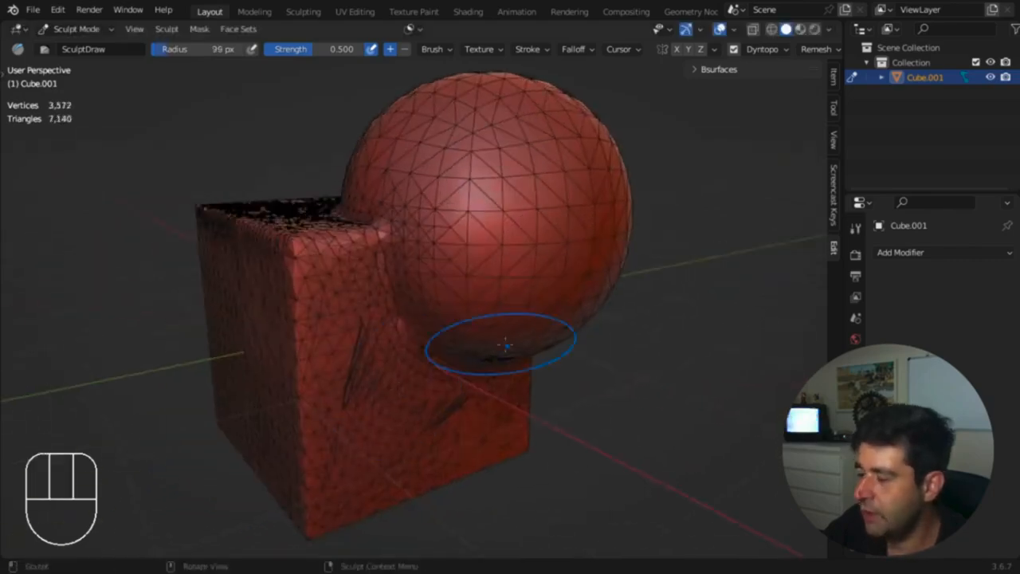
# Step: Turn off Dyntopo and set the remesh voxel size to about 0.062 m
pyautogui.keyDown('super'); pyautogui.moveTo(506, 346); pyautogui.dragTo(510, 402, button='middle'); pyautogui.keyUp('super')
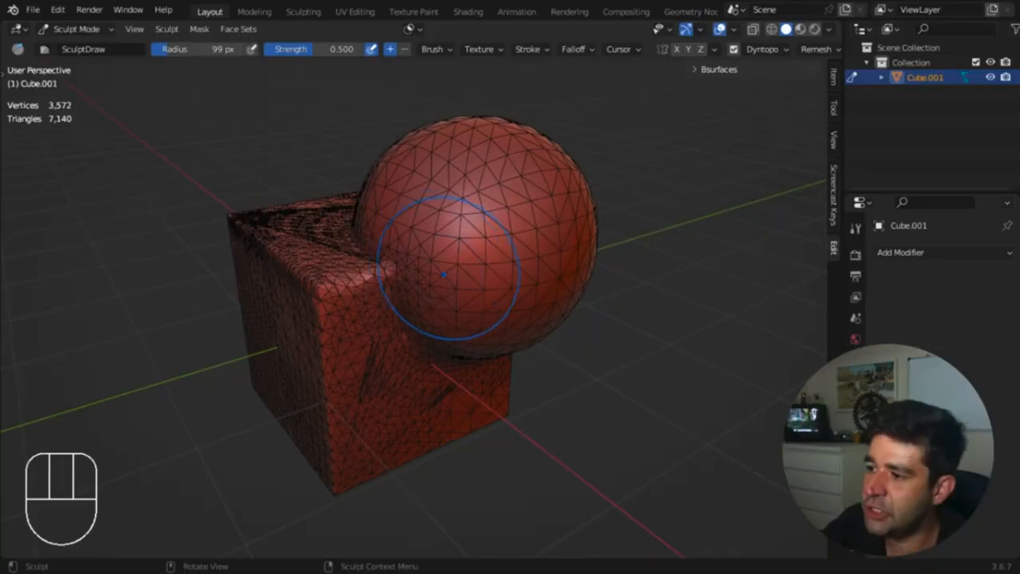
pyautogui.moveTo(444, 275)
pyautogui.mouseDown(button='middle')
pyautogui.moveTo(460, 294)
pyautogui.moveTo(468, 283)
pyautogui.mouseUp(button='middle')
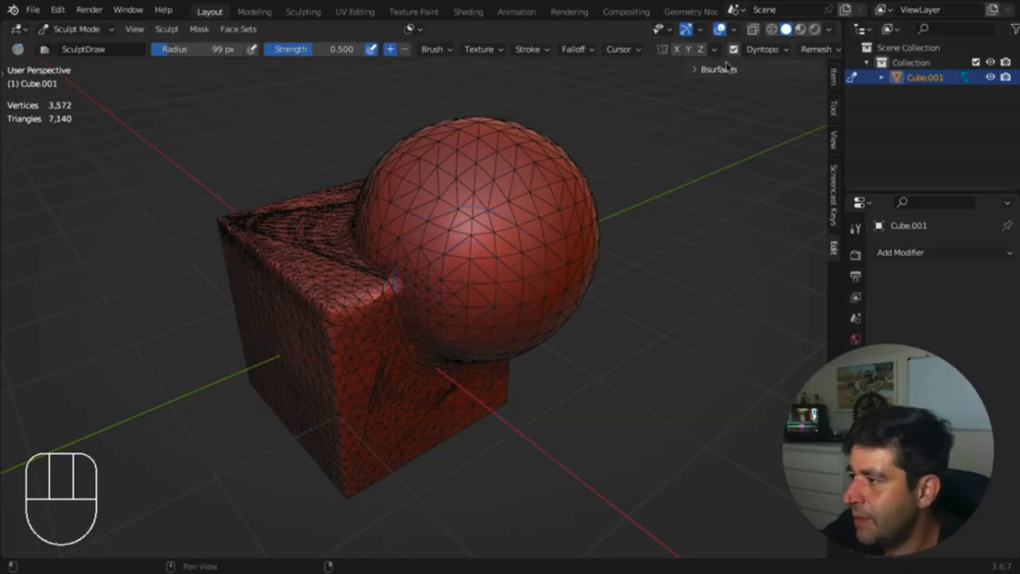
pyautogui.moveTo(659, 283); pyautogui.dragTo(550, 247, button='middle')
pyautogui.press('r')
pyautogui.click(689, 258)
pyautogui.press('r')
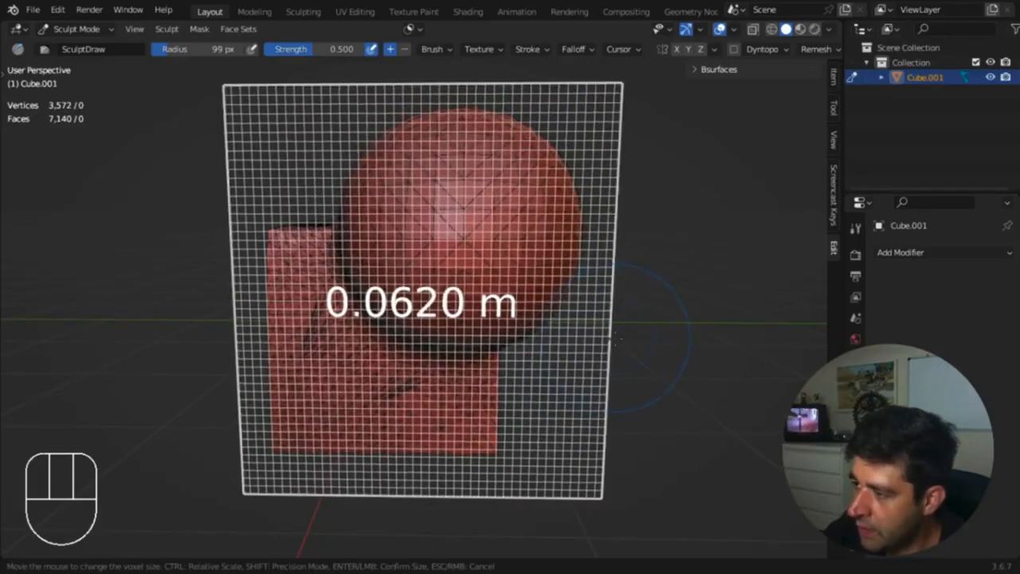
pyautogui.click(616, 339)
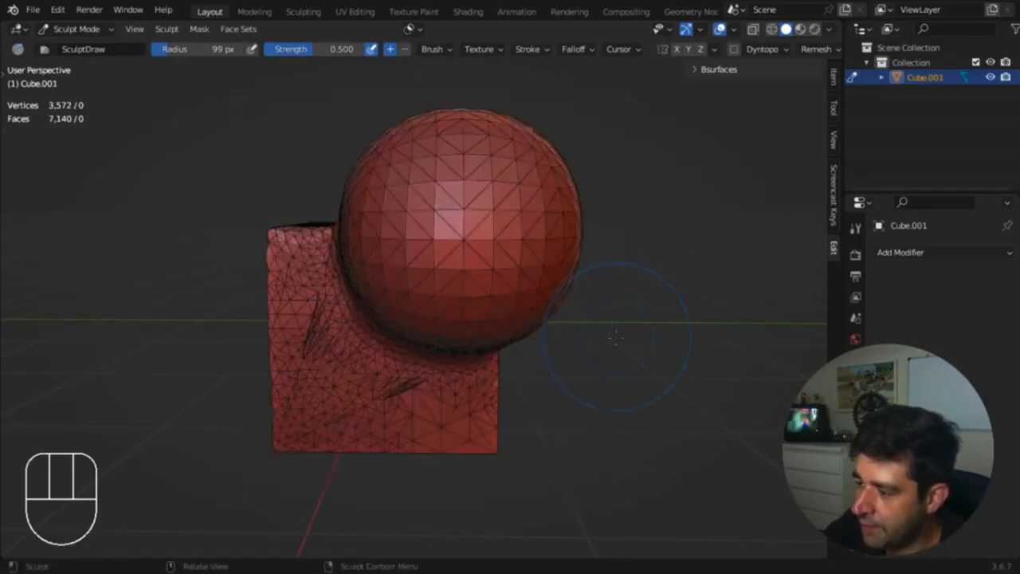
# Step: Apply a voxel remesh to the merged sphere and cube
pyautogui.moveTo(616, 339); pyautogui.dragTo(658, 344, button='middle')
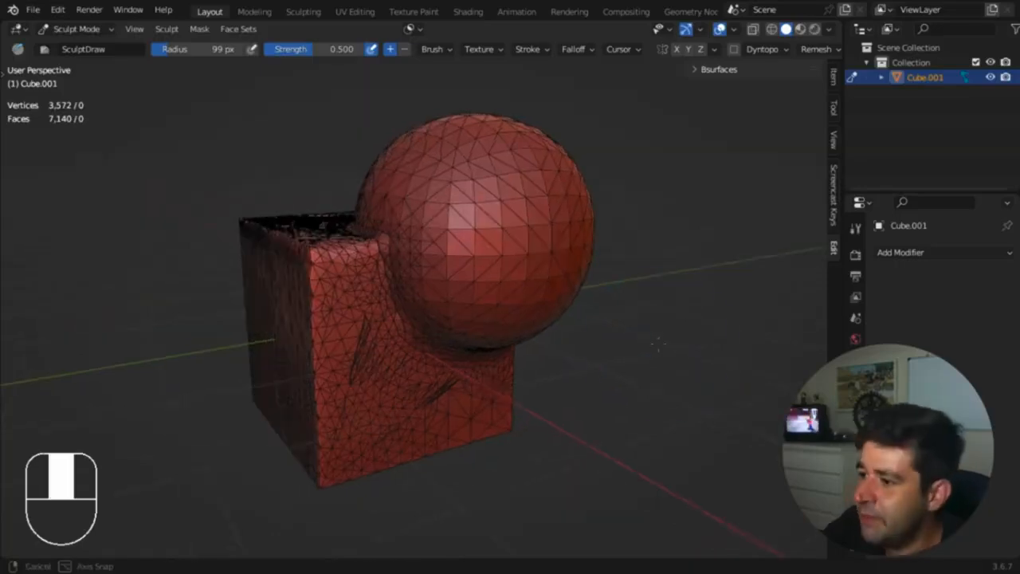
pyautogui.press('super')
pyautogui.press('super+r')
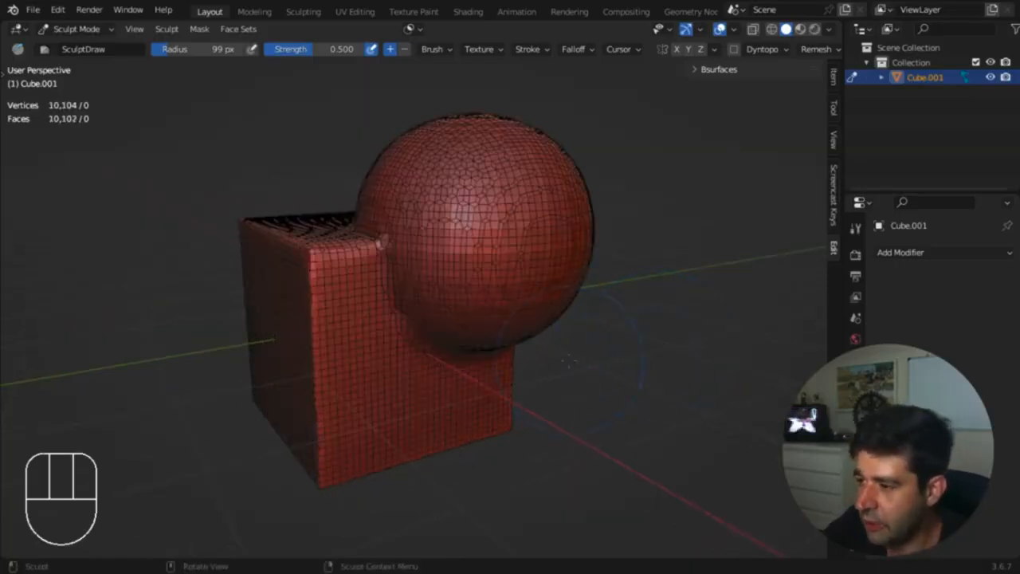
# Step: Set the brush radius to 157 px and smooth the remeshed sphere from several sides
pyautogui.moveTo(653, 345); pyautogui.dragTo(512, 262, button='middle')
pyautogui.press('f')
pyautogui.click(580, 279)
pyautogui.keyDown('shift'); pyautogui.moveTo(580, 279); pyautogui.dragTo(548, 334, button='middle'); pyautogui.keyUp('shift')
pyautogui.keyDown('shift'); pyautogui.moveTo(548, 335); pyautogui.dragTo(550, 314); pyautogui.keyUp('shift')
pyautogui.moveTo(550, 314); pyautogui.dragTo(462, 297, button='middle')
pyautogui.moveTo(462, 296)
pyautogui.keyDown('shift'); pyautogui.mouseDown()
pyautogui.moveTo(489, 304)
pyautogui.moveTo(455, 322)
pyautogui.mouseUp(); pyautogui.keyUp('shift')
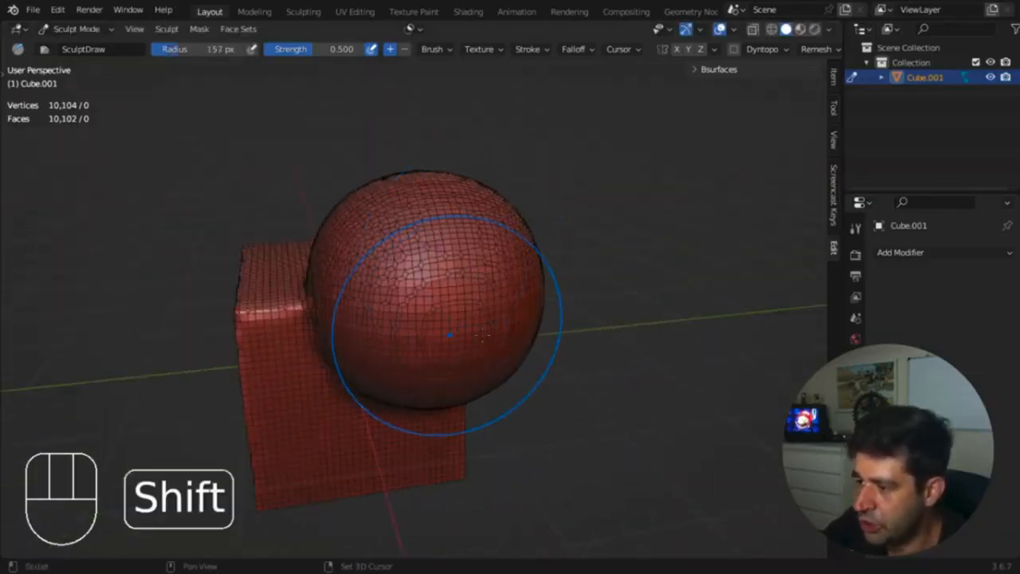
pyautogui.moveTo(448, 324); pyautogui.dragTo(418, 311, button='middle')
pyautogui.keyDown('shift'); pyautogui.moveTo(420, 314); pyautogui.dragTo(416, 270); pyautogui.keyUp('shift')
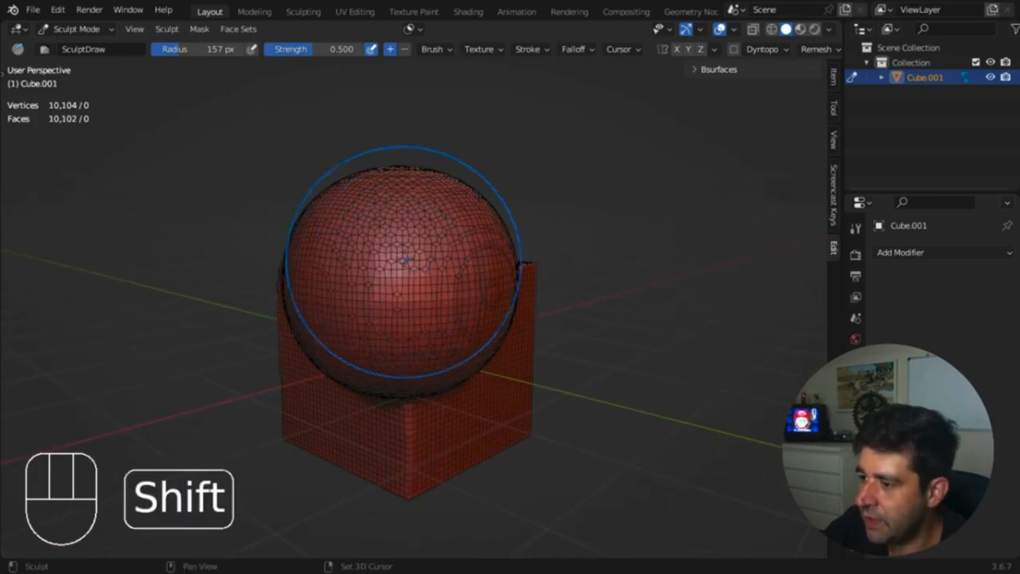
# Step: Hide the viewport overlays and apply Shade Smooth to the object in Object Mode, returning to Sculpt Mode
pyautogui.hotkey('shift', 'alt', 'z')
pyautogui.hotkey('ctrl', 'Tab')
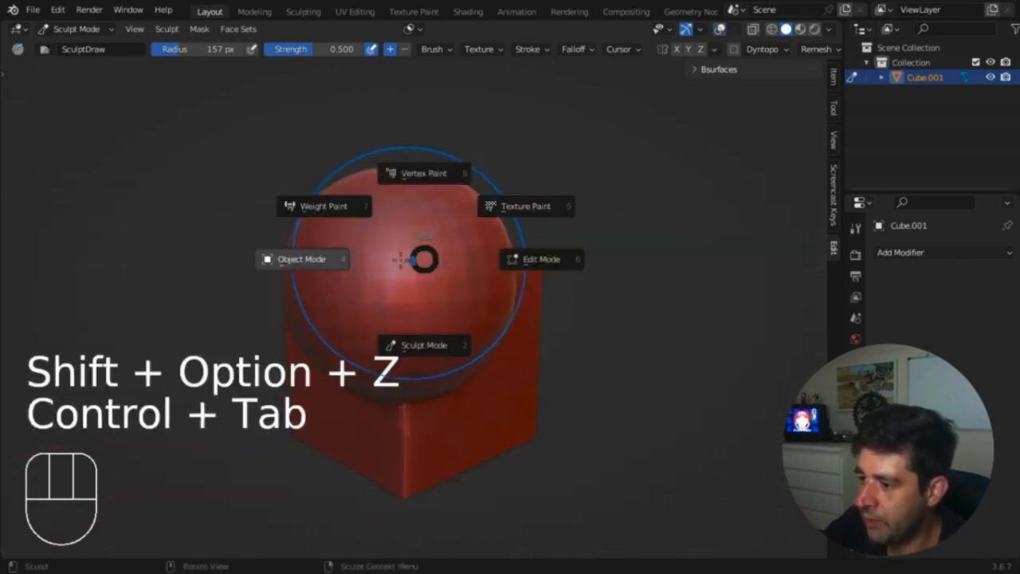
pyautogui.rightClick(384, 287)
pyautogui.click(388, 285)
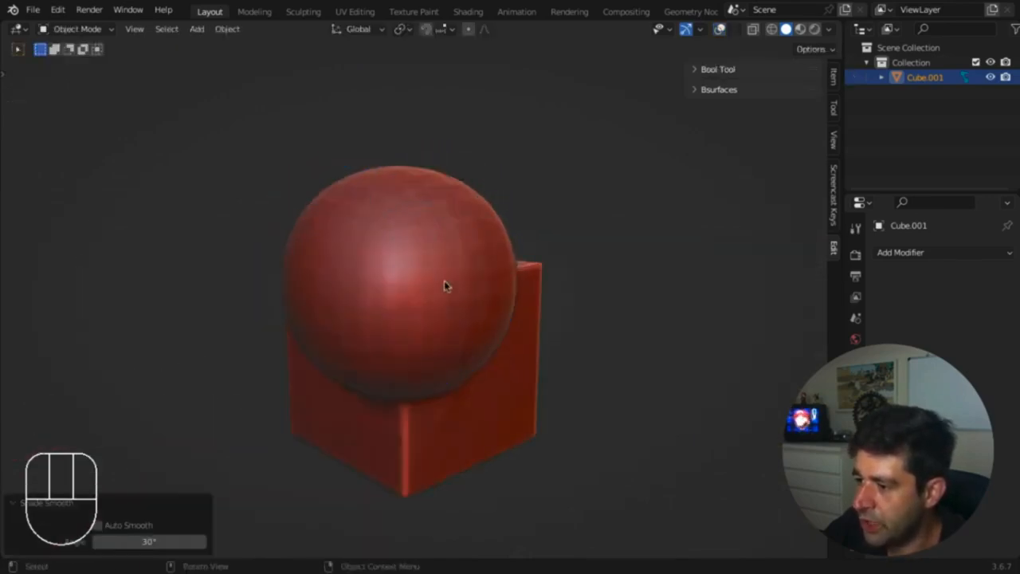
pyautogui.hotkey('ctrl', 'Tab')
pyautogui.click(472, 365)
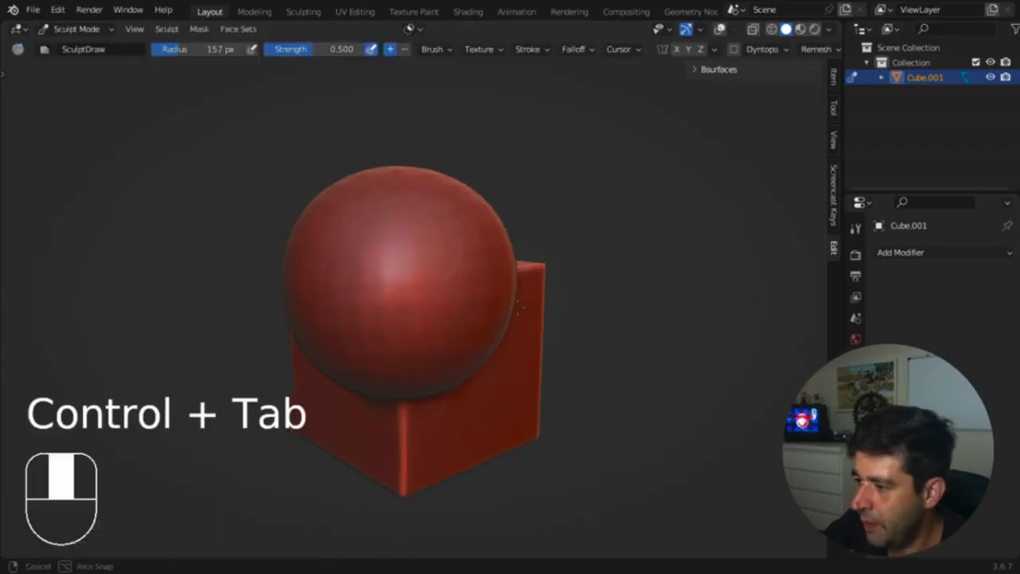
# Step: Smooth the sphere with the 157 px brush, and the seam against the cube with a 68 px brush
pyautogui.moveTo(472, 365); pyautogui.dragTo(391, 223, button='middle')
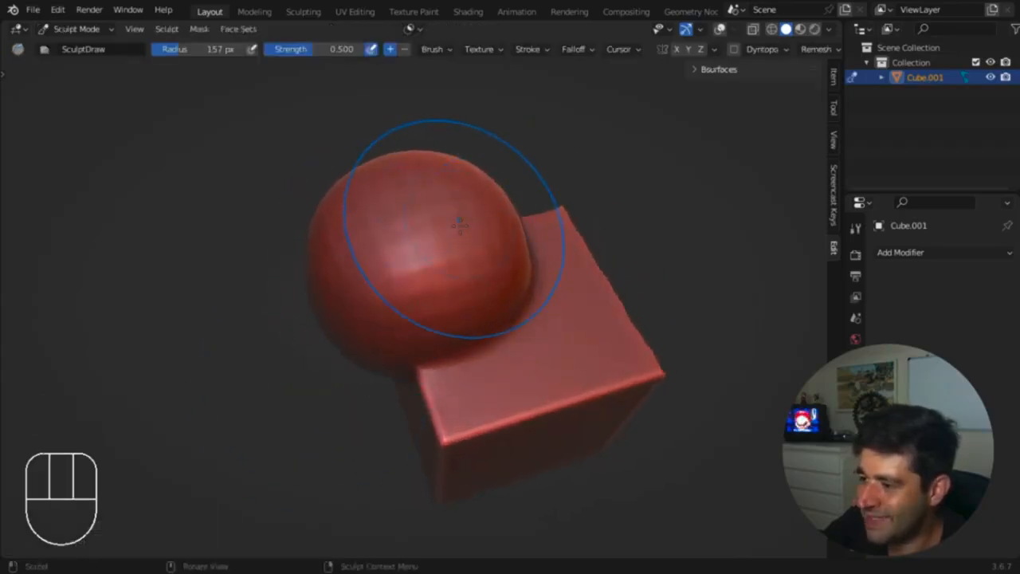
pyautogui.keyDown('shift'); pyautogui.moveTo(387, 231); pyautogui.dragTo(362, 275); pyautogui.keyUp('shift')
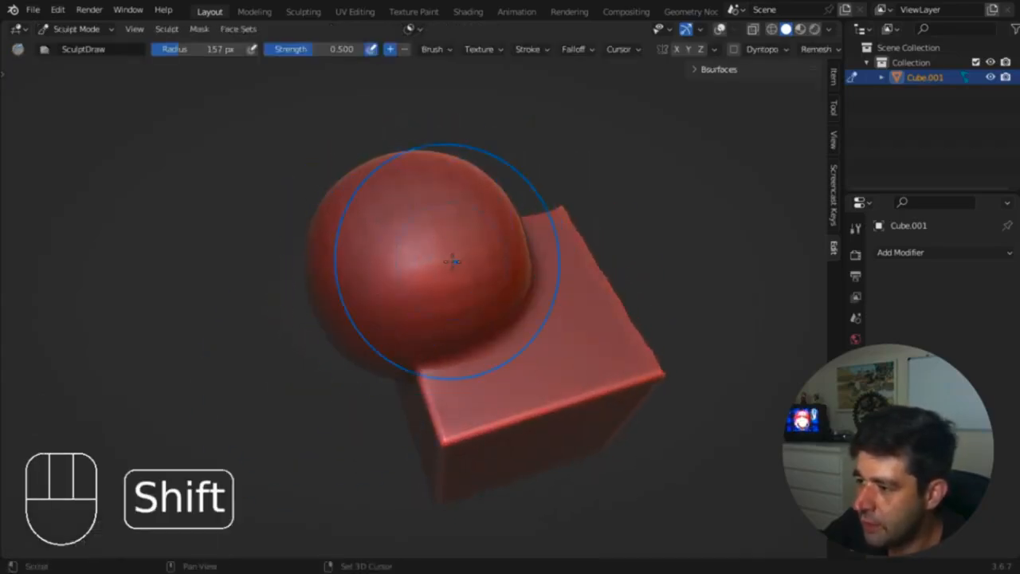
pyautogui.moveTo(492, 210)
pyautogui.mouseDown(button='middle')
pyautogui.moveTo(376, 182)
pyautogui.moveTo(310, 262)
pyautogui.moveTo(438, 193)
pyautogui.moveTo(408, 326)
pyautogui.moveTo(405, 262)
pyautogui.moveTo(494, 421)
pyautogui.mouseUp(button='middle')
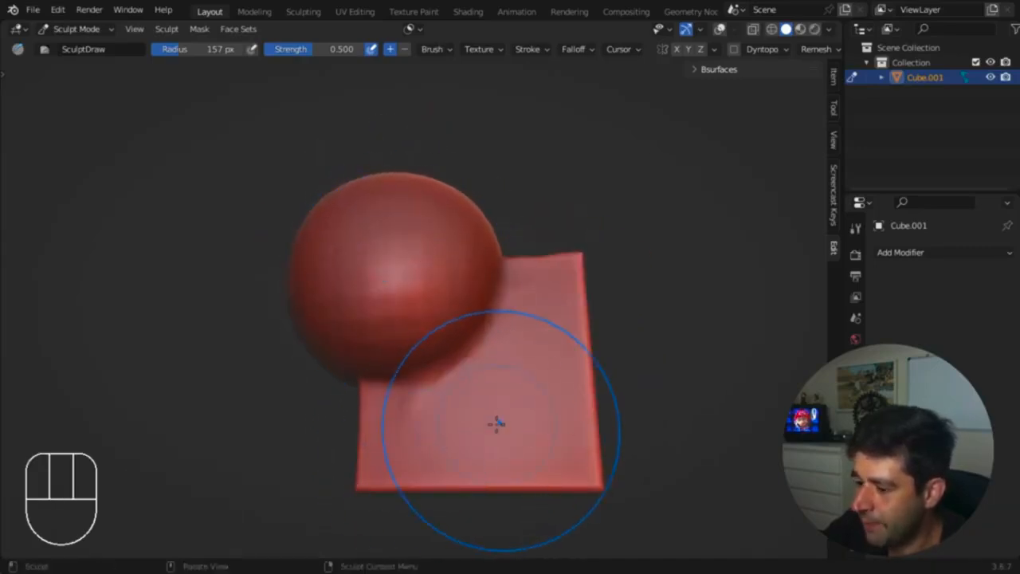
pyautogui.press('f')
pyautogui.click(444, 432)
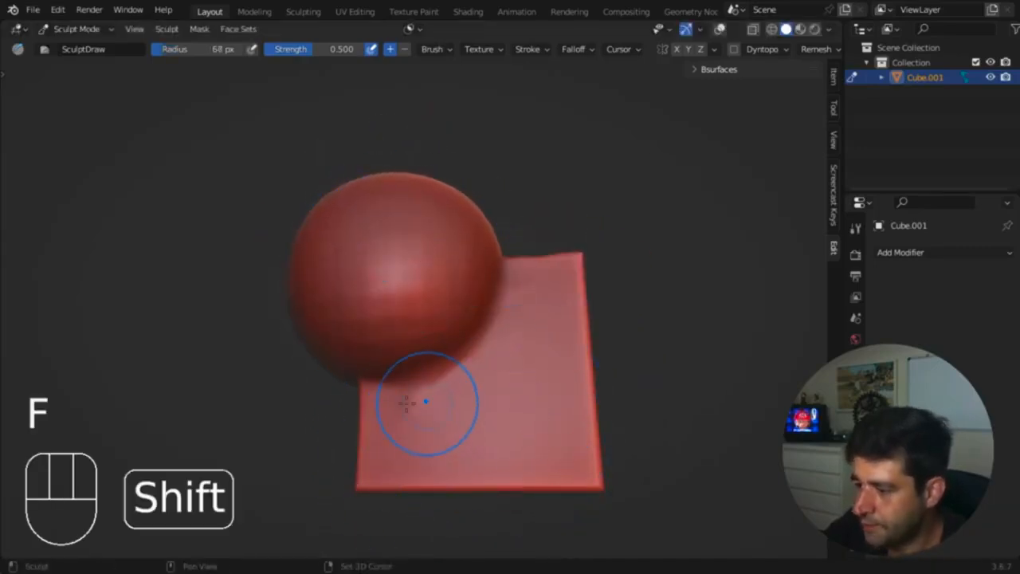
pyautogui.moveTo(519, 296)
pyautogui.mouseDown(button='middle')
pyautogui.moveTo(560, 345)
pyautogui.moveTo(432, 364)
pyautogui.moveTo(510, 351)
pyautogui.mouseUp(button='middle')
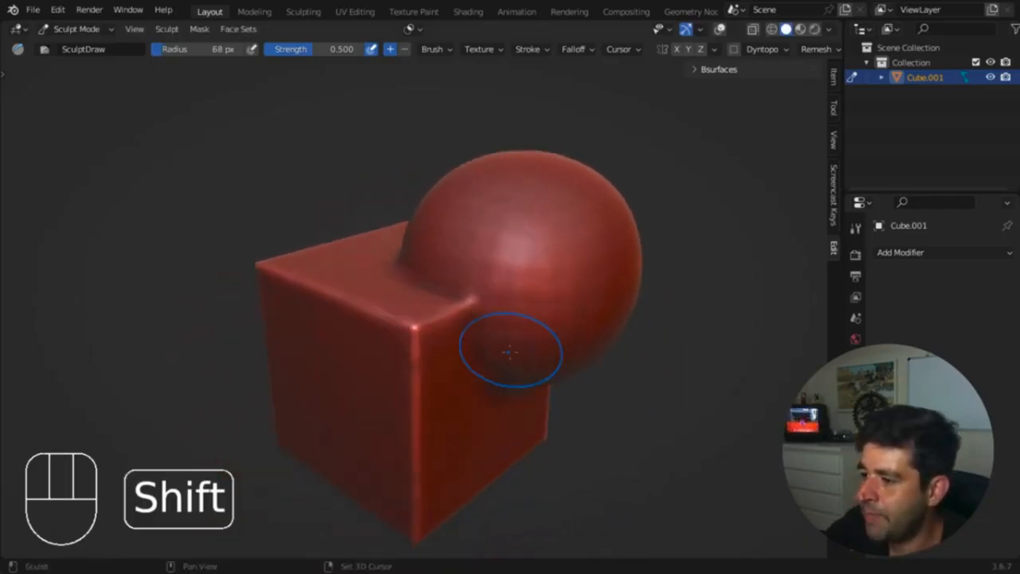
# Step: Show the overlays again and, in Object Mode, set the snapping target to Face Project
pyautogui.hotkey('shift', 'alt', 'z')
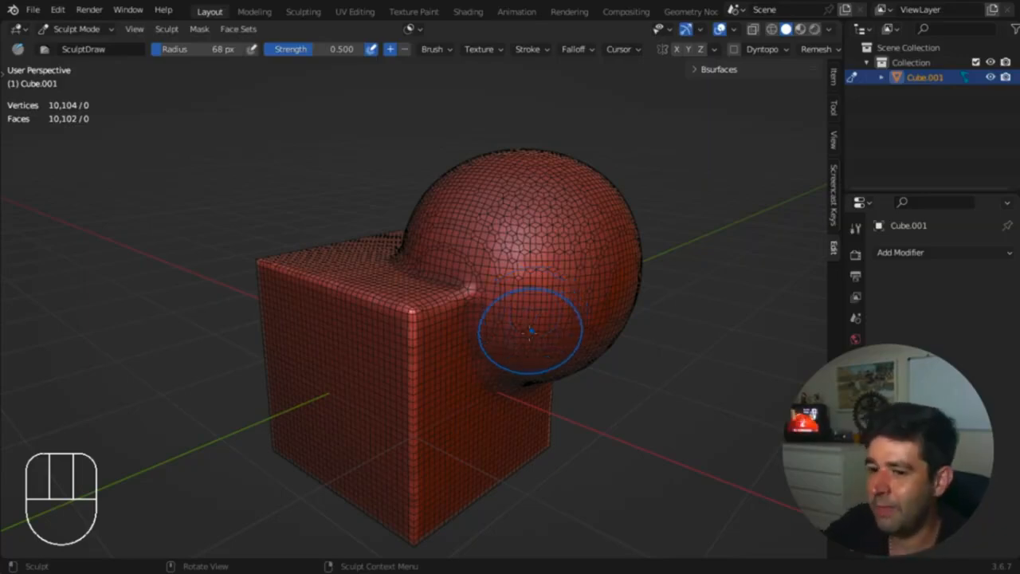
pyautogui.hotkey('ctrl', 'Tab')
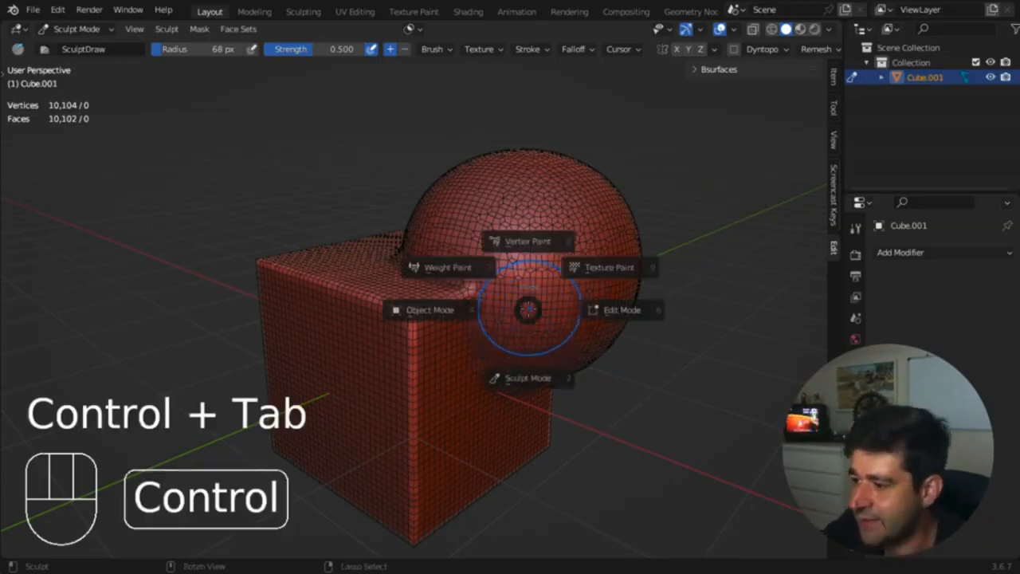
pyautogui.click(406, 309)
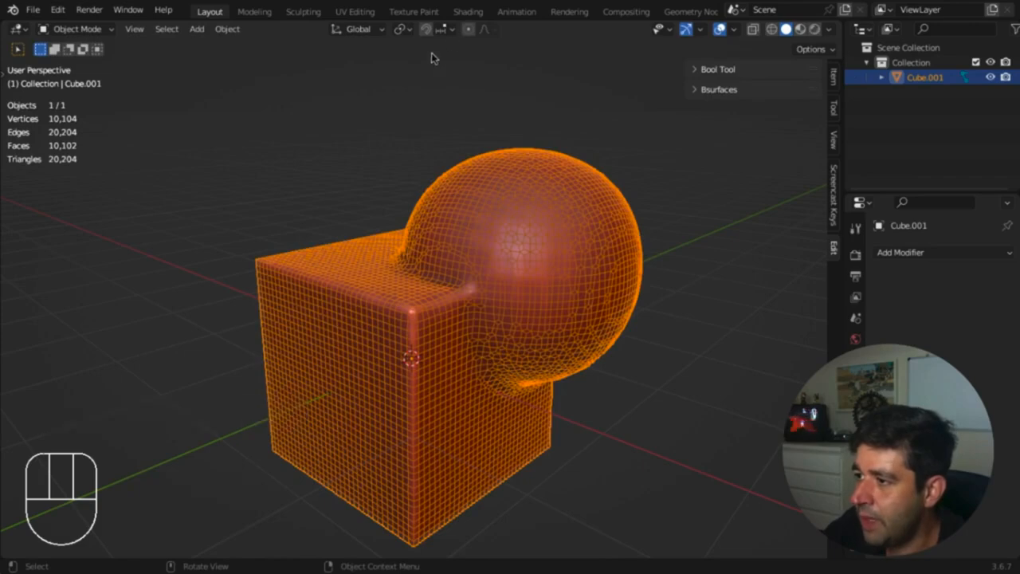
pyautogui.click(443, 29)
pyautogui.click(440, 120)
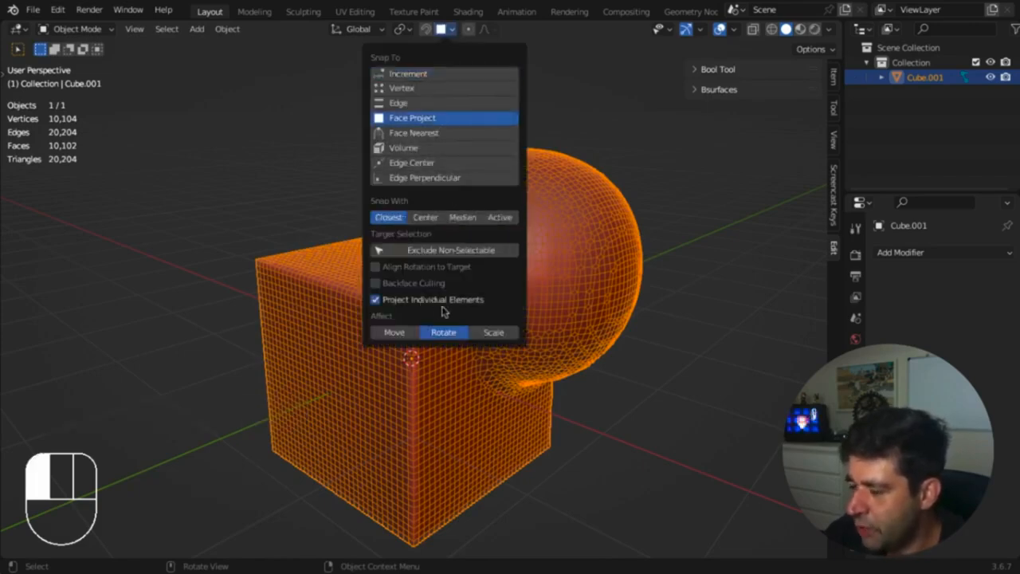
pyautogui.click(440, 333)
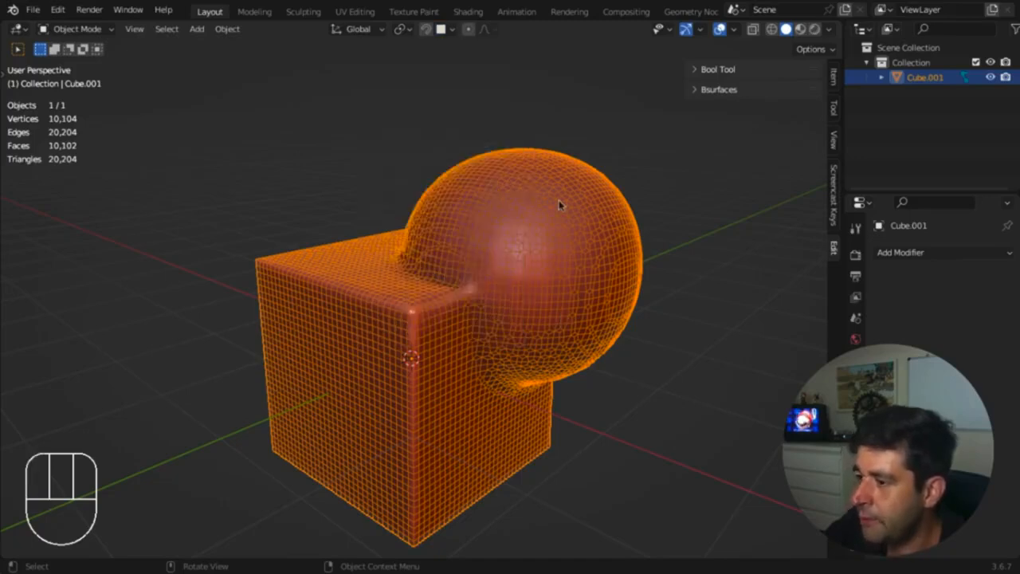
# Step: Add a mesh plane and move all of its geometry in Edit Mode up towards the top of the merged object
pyautogui.scroll(-2, 559, 204)
pyautogui.hotkey('shift', 'a')
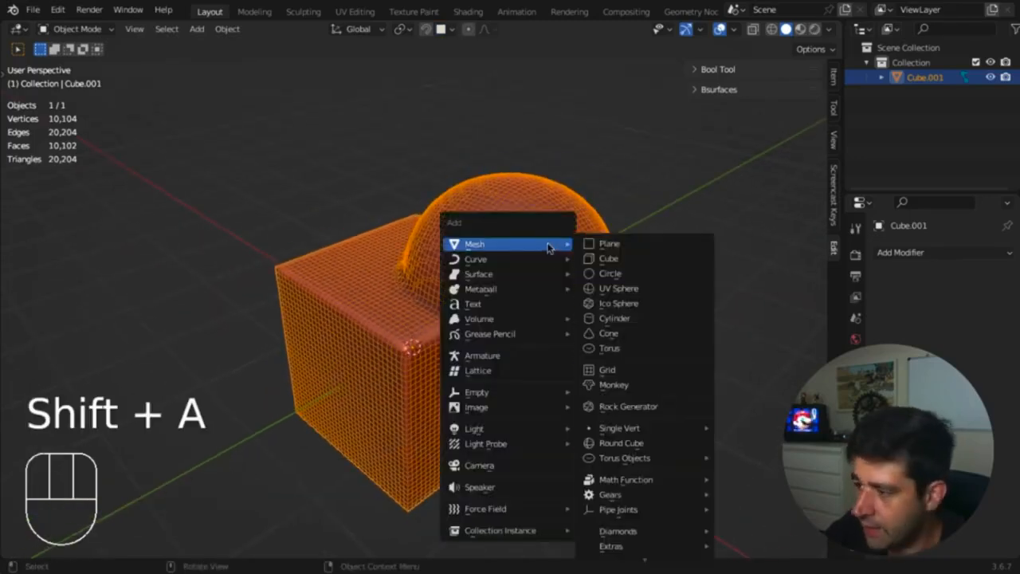
pyautogui.click(608, 243)
pyautogui.press('Tab')
pyautogui.press('a')
pyautogui.press('g')
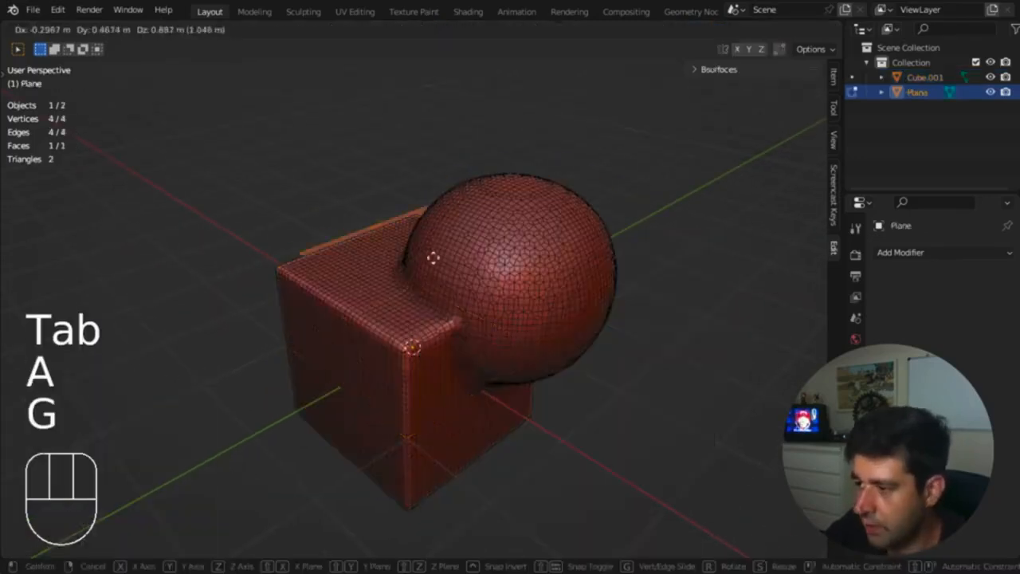
pyautogui.click(447, 248)
# Step: Scale the plane's geometry by about 0.837 and move it across to the sphere
pyautogui.moveTo(447, 249); pyautogui.dragTo(486, 268, button='middle')
pyautogui.press('s')
pyautogui.click(452, 278)
pyautogui.press('g')
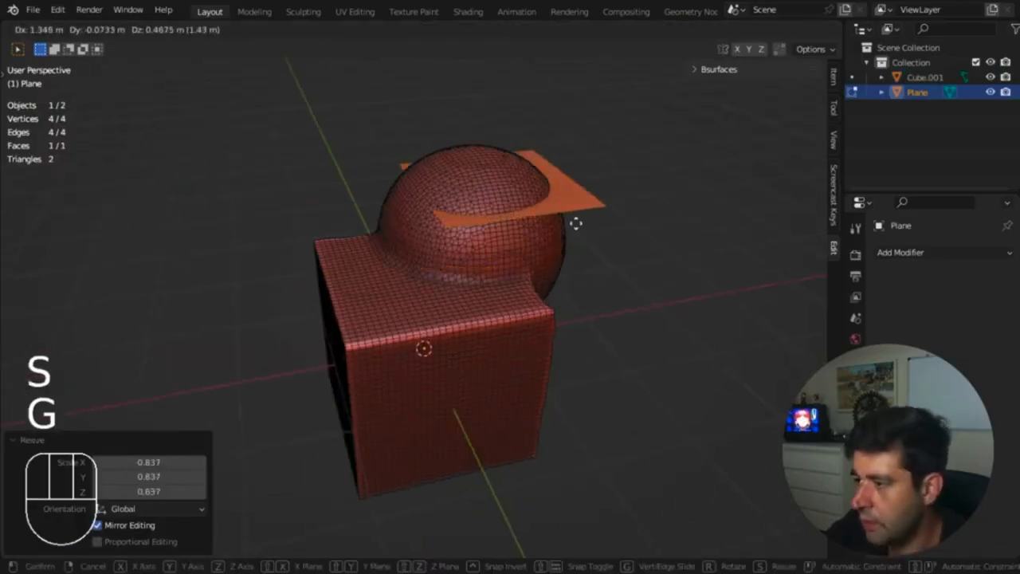
pyautogui.click(573, 222)
# Step: Raise the plane above the sphere and scale it by about 0.689
pyautogui.press('g')
pyautogui.click(555, 178)
pyautogui.moveTo(554, 179); pyautogui.dragTo(405, 210, button='middle')
pyautogui.press('s')
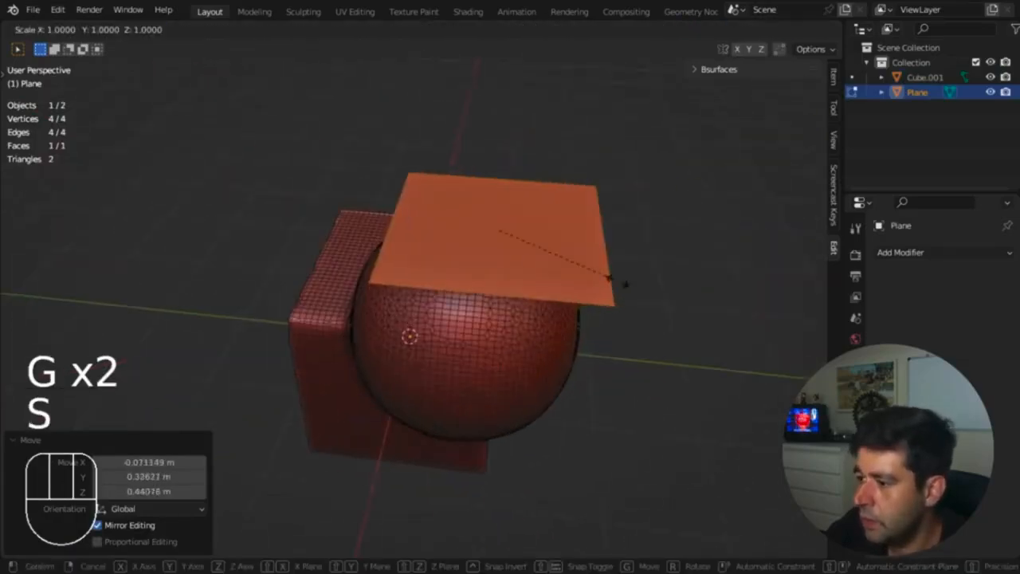
pyautogui.click(576, 273)
pyautogui.moveTo(576, 274); pyautogui.dragTo(574, 4, button='middle')
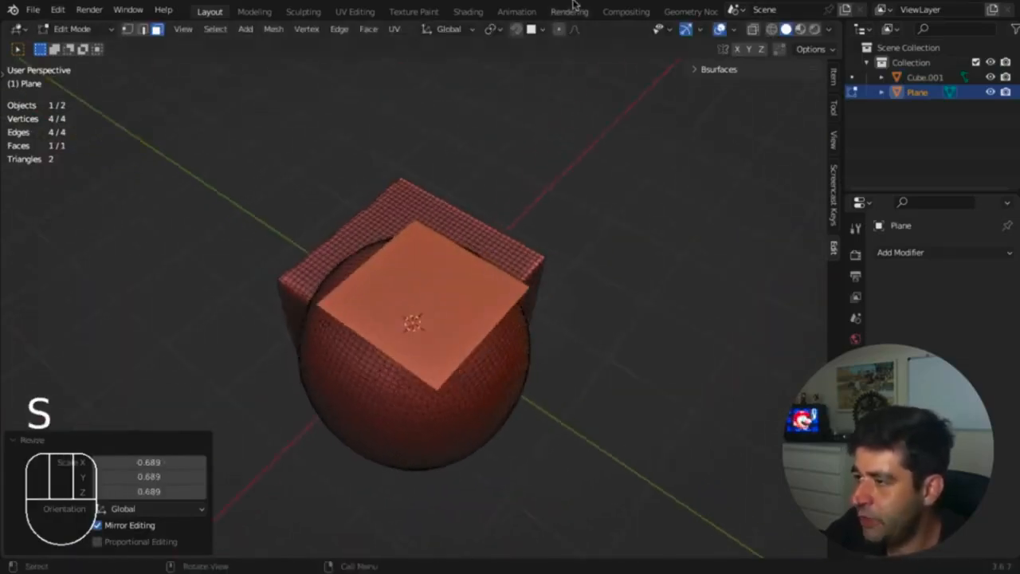
# Step: Enable snapping and subdivide the plane with one cut
pyautogui.click(516, 30)
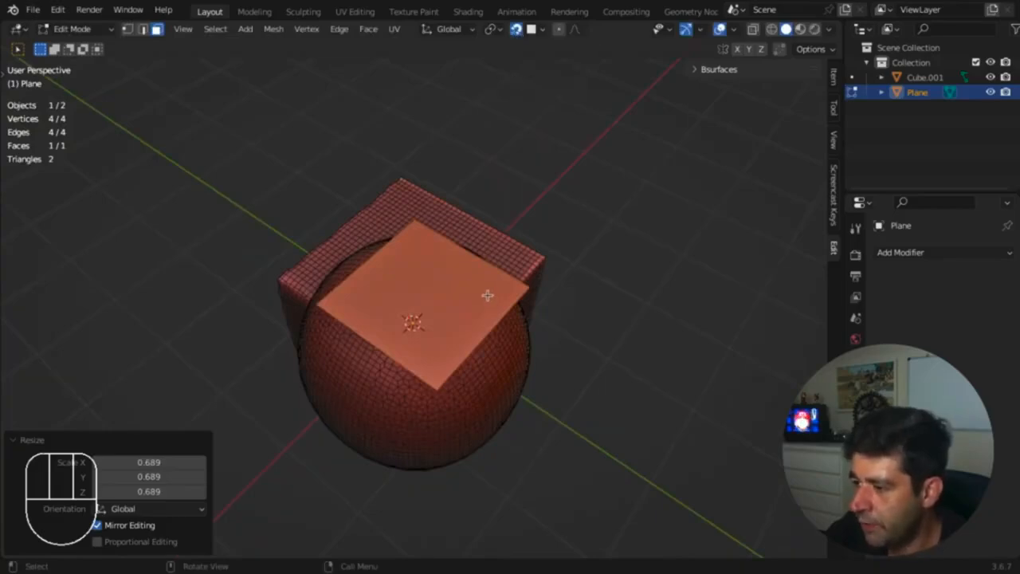
pyautogui.click(337, 31)
pyautogui.click(366, 112)
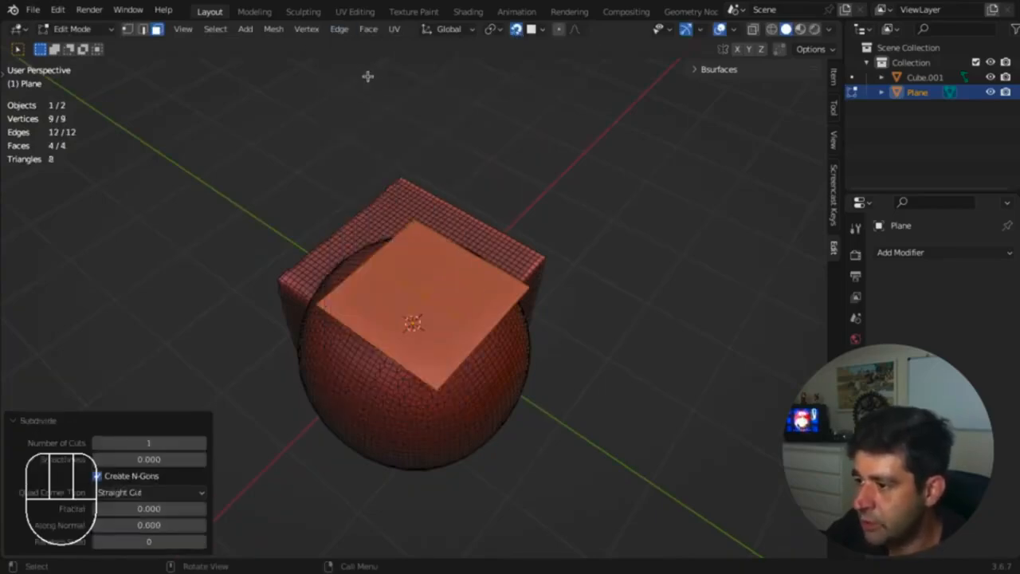
# Step: Subdivide the plane once more and scale all of its vertices by 0.858
pyautogui.hotkey('shift', 'r')
pyautogui.moveTo(526, 303); pyautogui.dragTo(505, 314, button='middle')
pyautogui.press('1')
pyautogui.press('s')
pyautogui.click(514, 326)
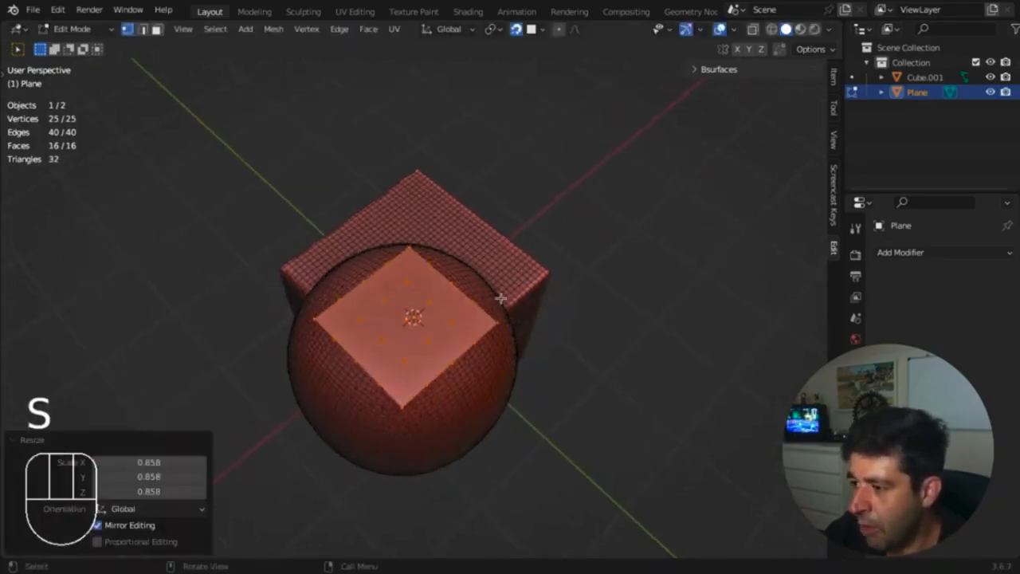
# Step: Move the subdivided plane so its vertices snap onto the top of the sphere, and turn on X-ray display
pyautogui.press('g')
pyautogui.click(501, 319)
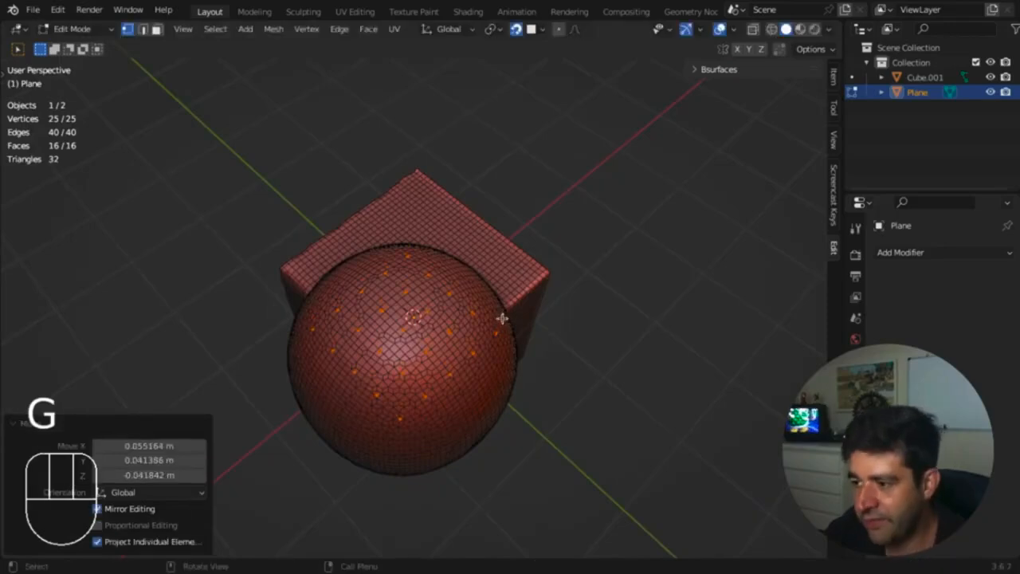
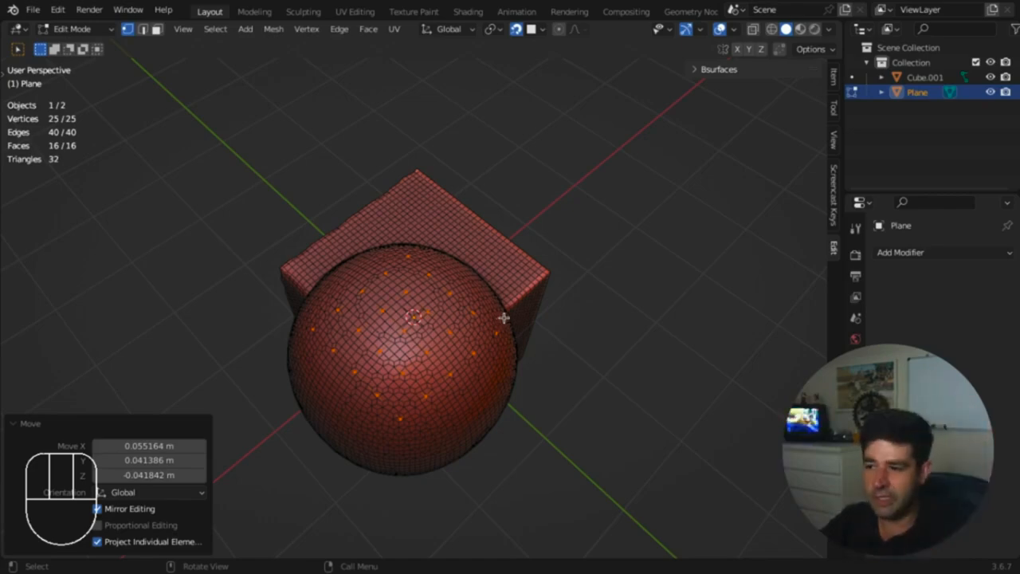
pyautogui.scroll(5, 507, 316)
pyautogui.press('z')
pyautogui.hotkey('alt', 'z')
pyautogui.moveTo(507, 316)
pyautogui.mouseDown(button='middle')
pyautogui.moveTo(583, 218)
pyautogui.moveTo(627, 196)
pyautogui.moveTo(504, 208)
pyautogui.moveTo(495, 314)
pyautogui.mouseUp(button='middle')
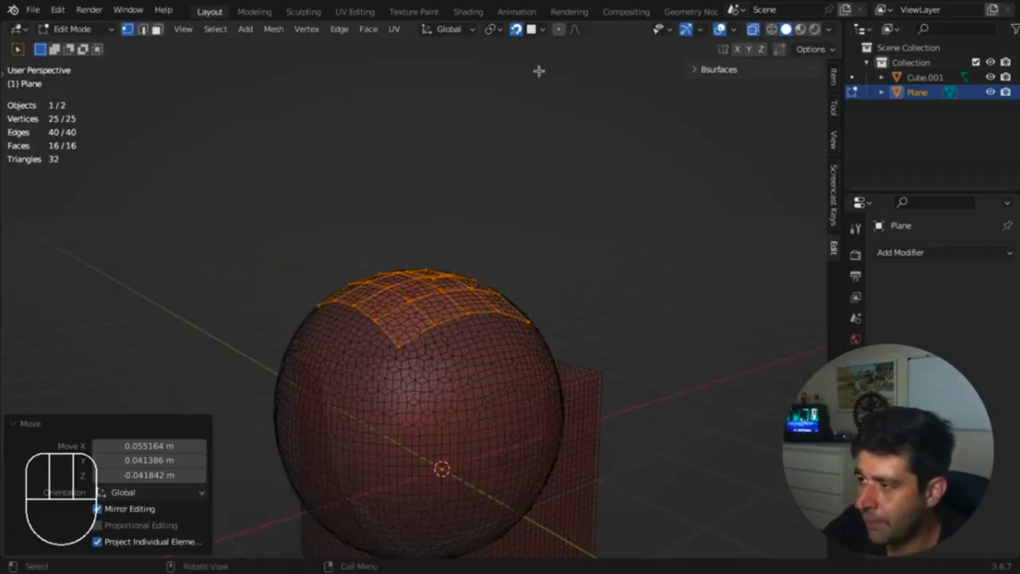
# Step: Shift the snapped patch slightly along the sphere and scale it by 1.172
pyautogui.moveTo(528, 286); pyautogui.dragTo(649, 340, button='middle')
pyautogui.press('g')
pyautogui.click(483, 444)
pyautogui.press('r')
pyautogui.press('Escape')
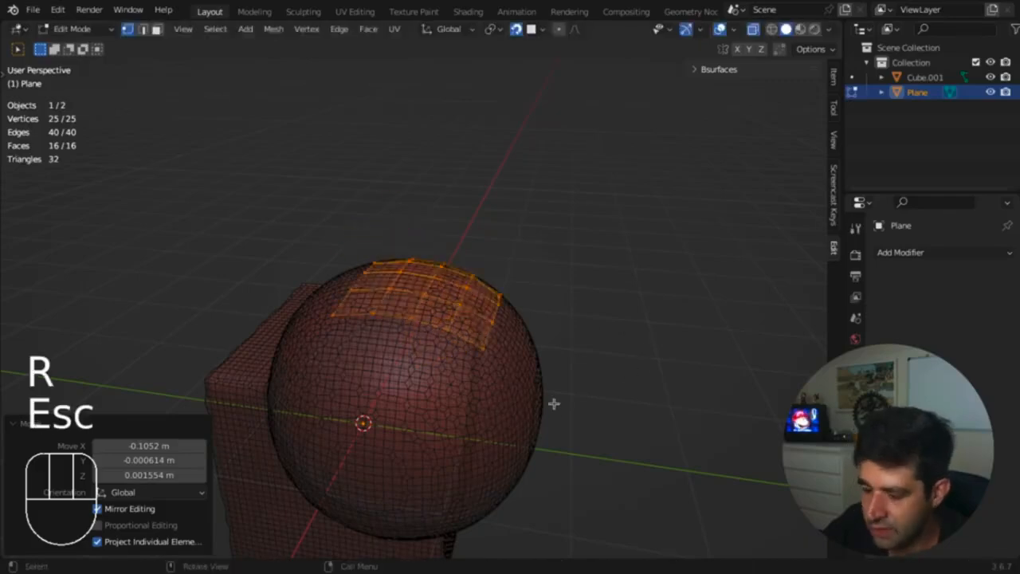
pyautogui.press('s')
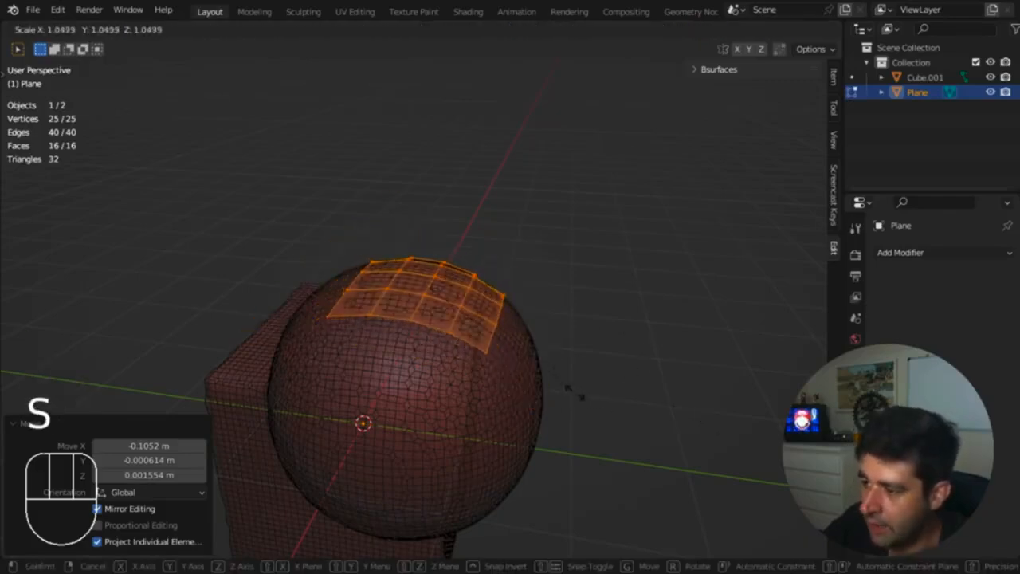
pyautogui.click(590, 393)
# Step: Move the whole patch off the sphere into the empty space beside it
pyautogui.moveTo(599, 393); pyautogui.dragTo(450, 408, button='middle')
pyautogui.press('g')
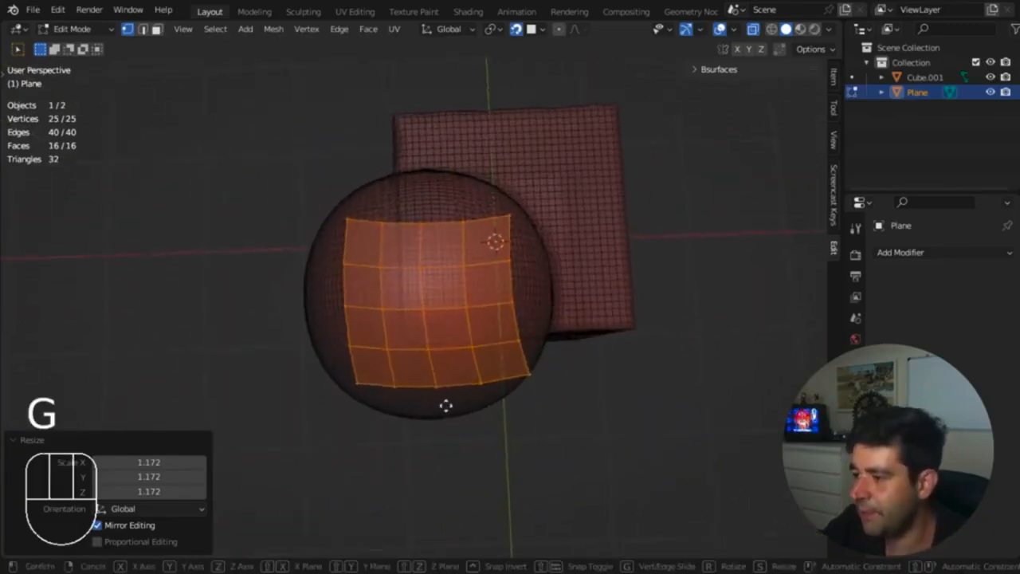
pyautogui.click(216, 425)
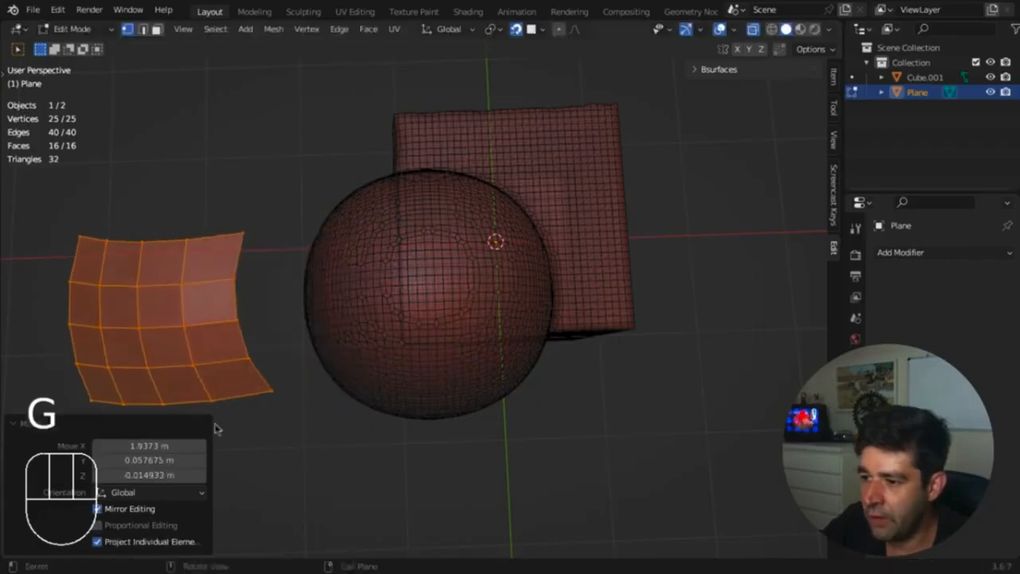
pyautogui.moveTo(216, 425); pyautogui.dragTo(284, 404, button='middle')
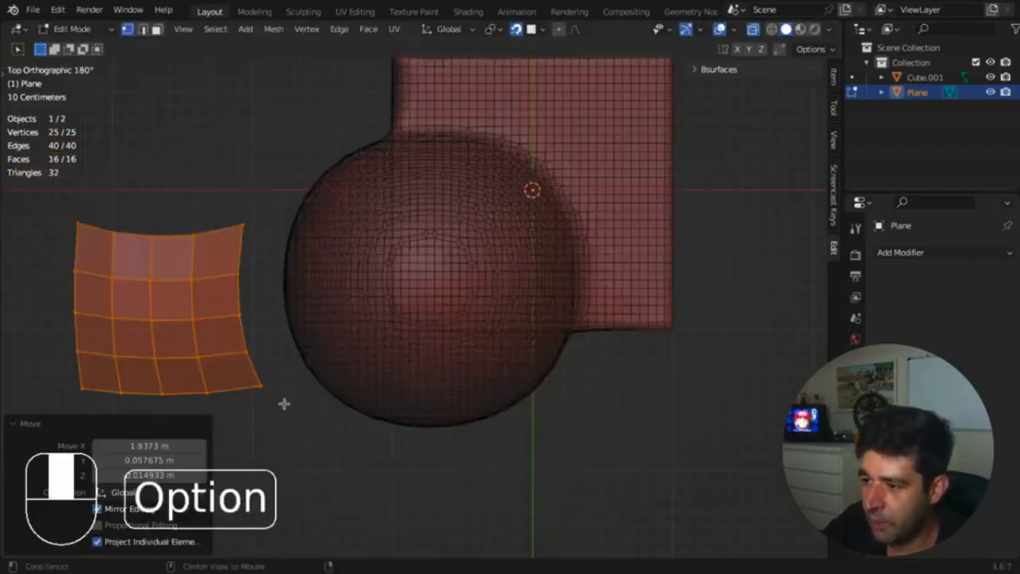
# Step: Move the patch back onto the sphere in top view so it snaps to the surface again
pyautogui.press('g')
pyautogui.click(639, 302)
pyautogui.moveTo(639, 302); pyautogui.dragTo(567, 334, button='middle')
pyautogui.press('g')
pyautogui.click(486, 392)
# Step: Extrude the patch's border edge loop nearest the cube by about 0.145 m over the sphere, and turn off X-ray display
pyautogui.press('2')
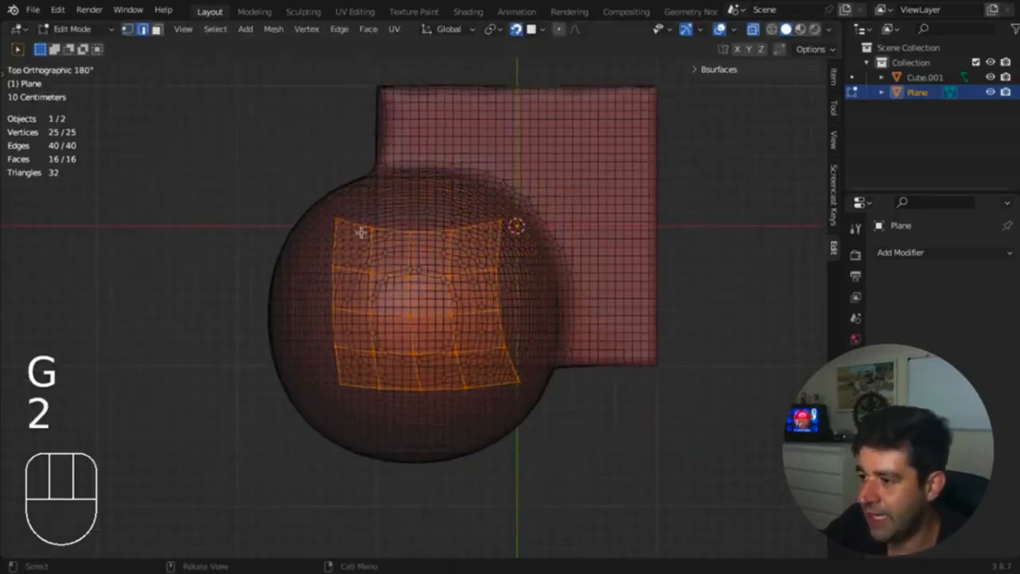
pyautogui.keyDown('alt'); pyautogui.click(408, 231); pyautogui.keyUp('alt')
pyautogui.press('e')
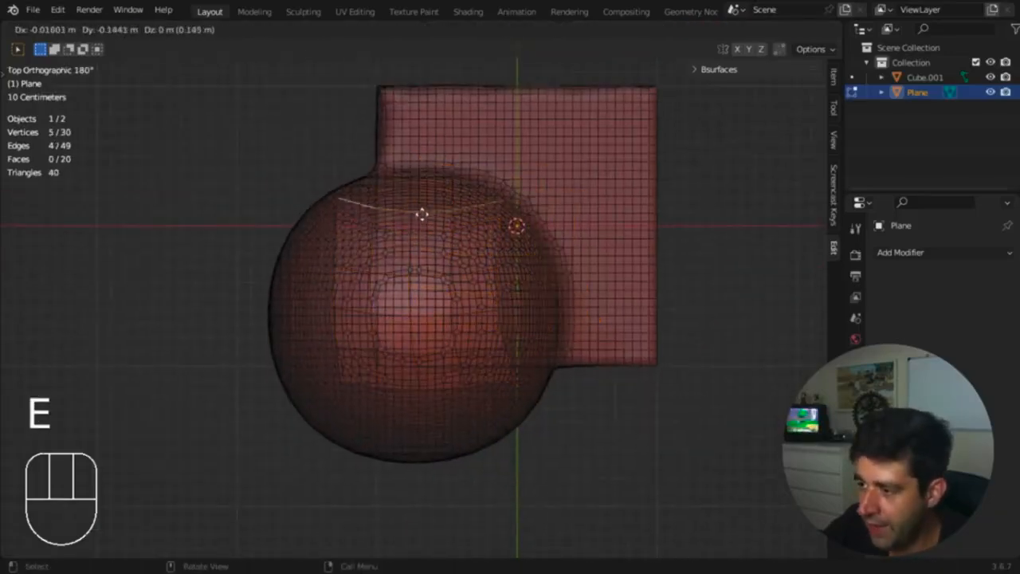
pyautogui.click(422, 214)
pyautogui.hotkey('alt', 'z')
pyautogui.moveTo(426, 212); pyautogui.dragTo(640, 237, button='middle')
# Step: Return to Object Mode and check the model briefly without viewport overlays
pyautogui.hotkey('shift', 'alt', 'z')
pyautogui.hotkey('ctrl', 'Tab')
pyautogui.click(541, 246)
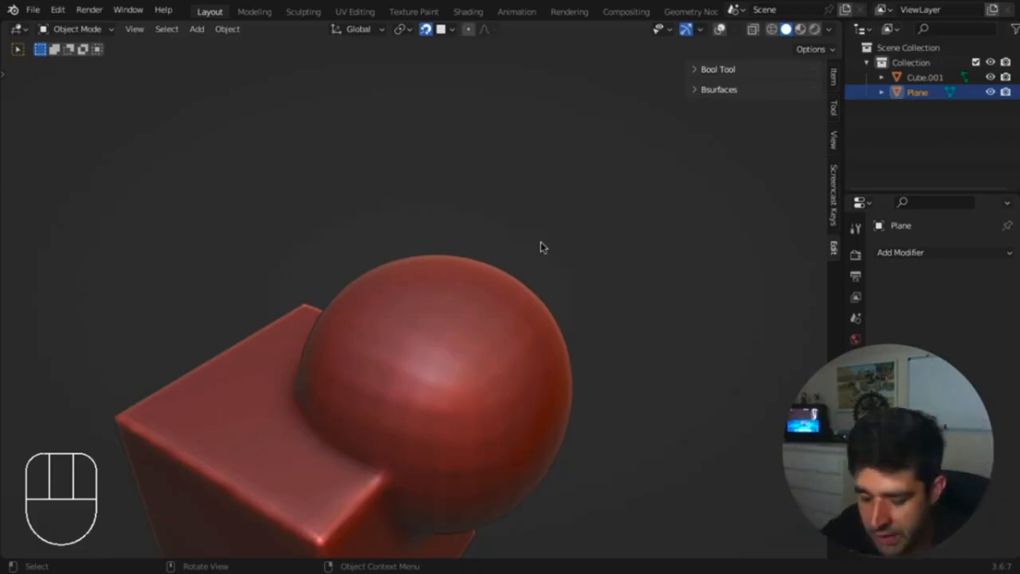
pyautogui.hotkey('shift', 'alt', 'z')
# Step: Set the plane object to display in front of the other geometry in its viewport display settings
pyautogui.click(856, 392)
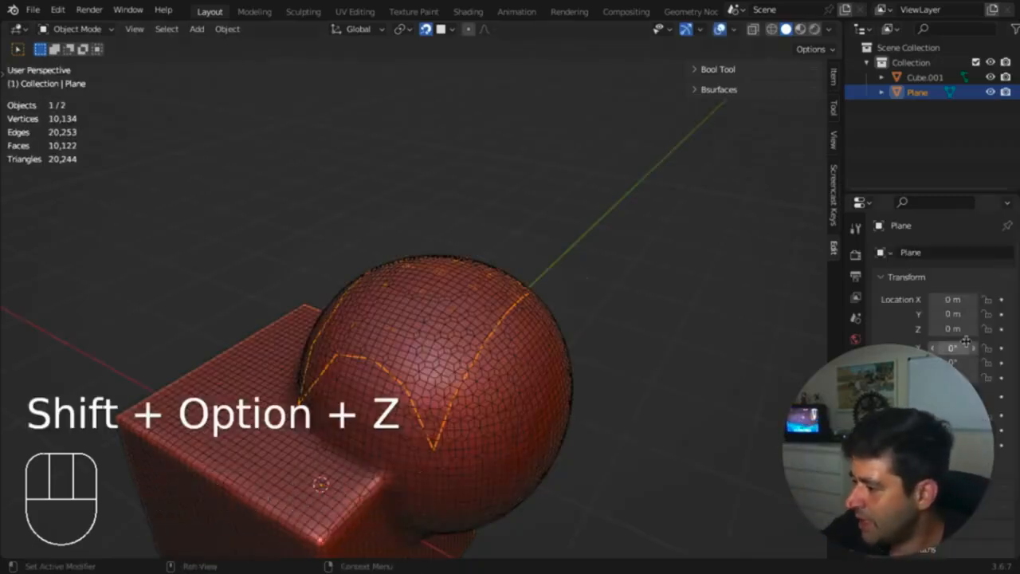
pyautogui.click(892, 279)
pyautogui.moveTo(650, 316); pyautogui.dragTo(729, 325, button='middle')
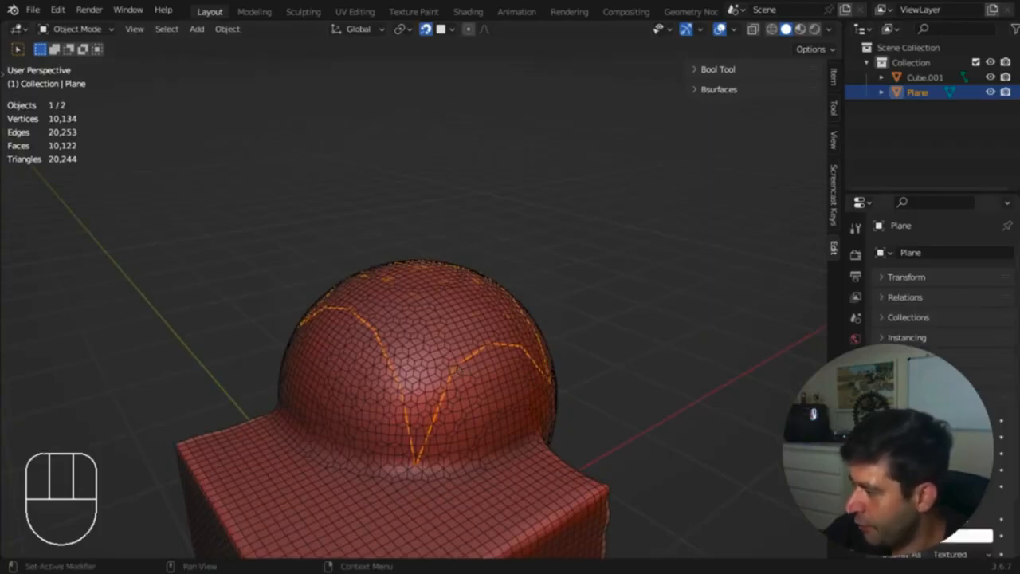
pyautogui.scroll(-3, 932, 319)
pyautogui.click(932, 450)
pyautogui.click(598, 322)
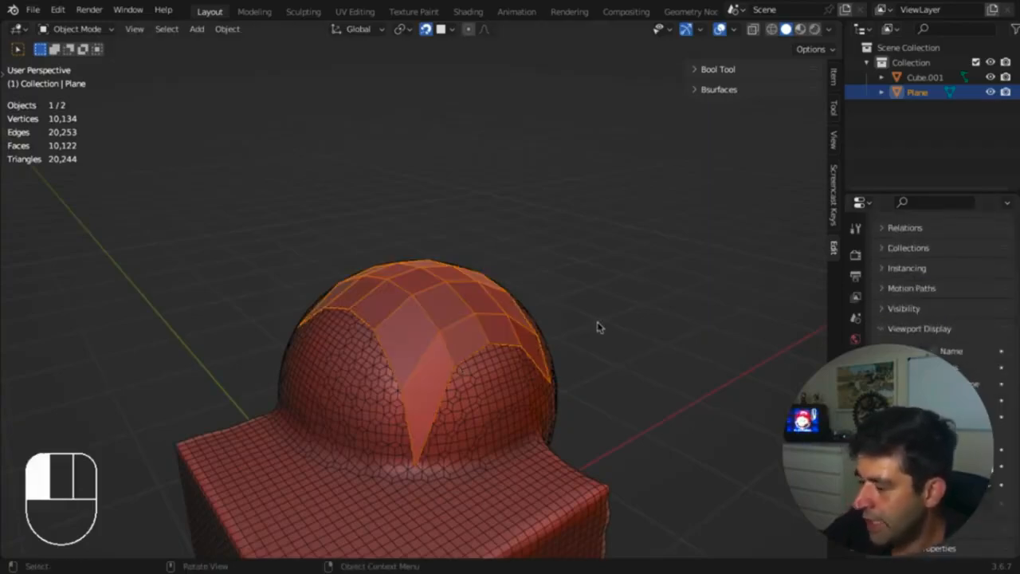
pyautogui.click(443, 336)
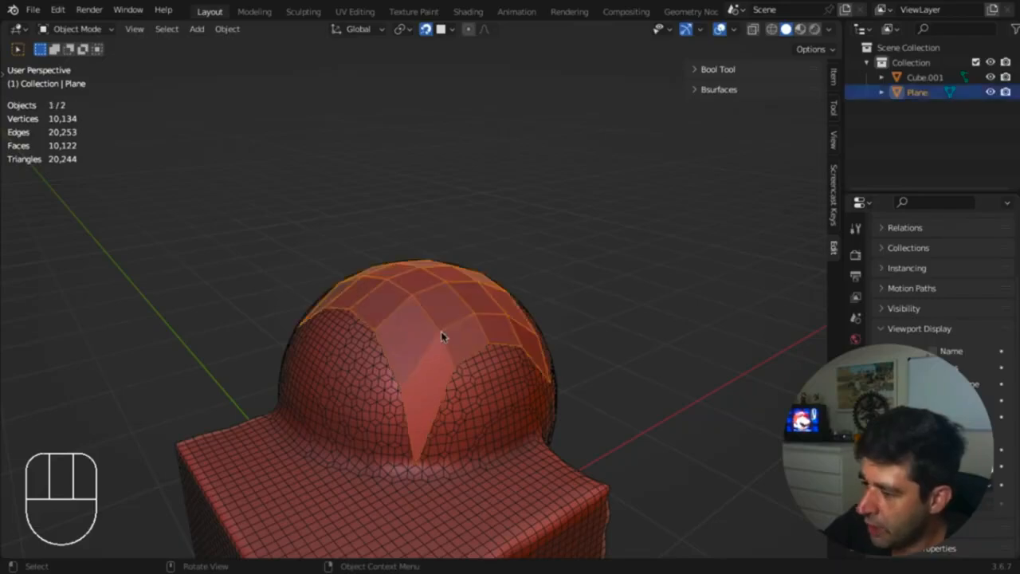
# Step: Set the viewport shading color to Object and give the plane a pale green display color
pyautogui.click(829, 30)
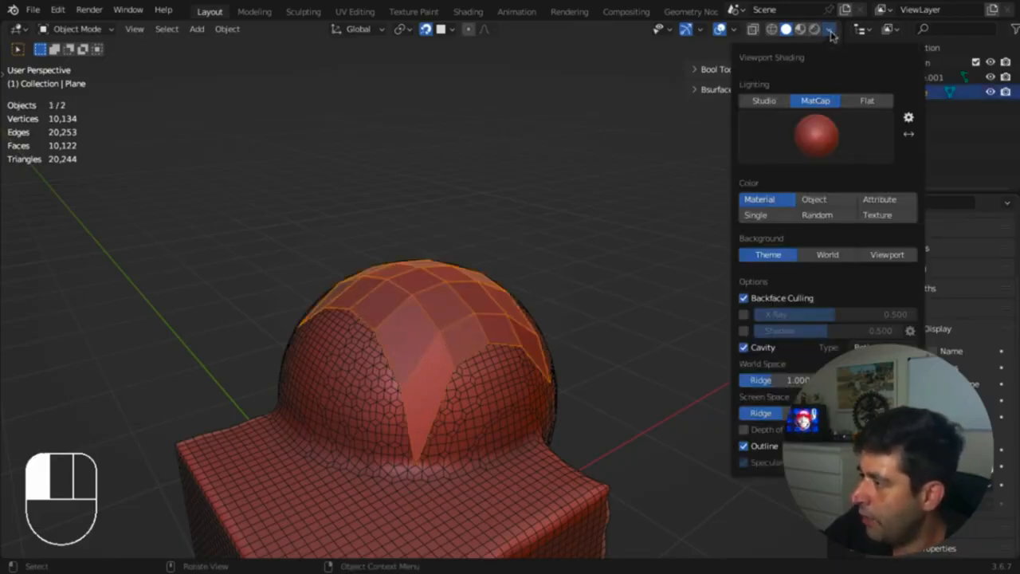
pyautogui.click(819, 202)
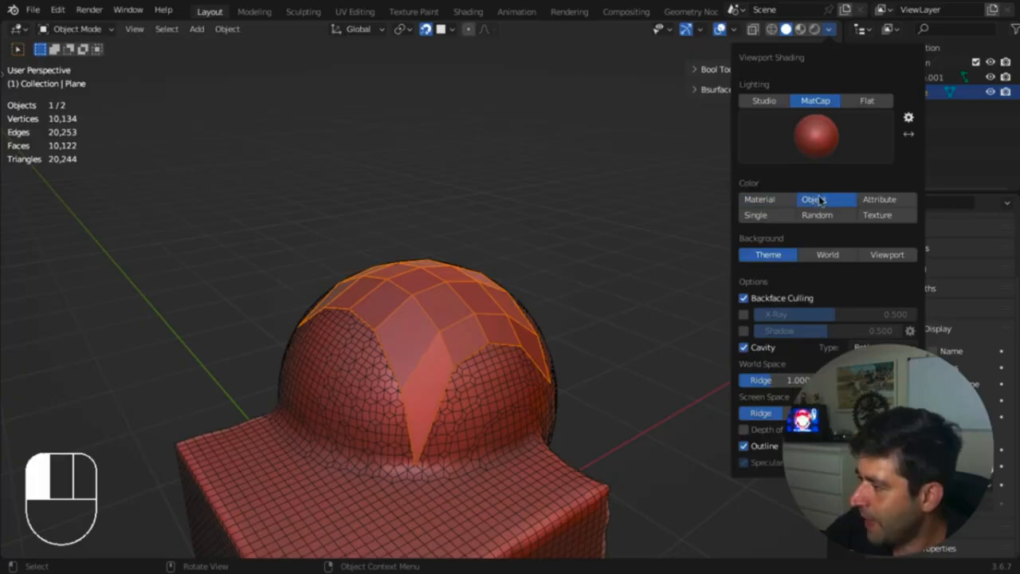
pyautogui.click(653, 256)
pyautogui.click(444, 391)
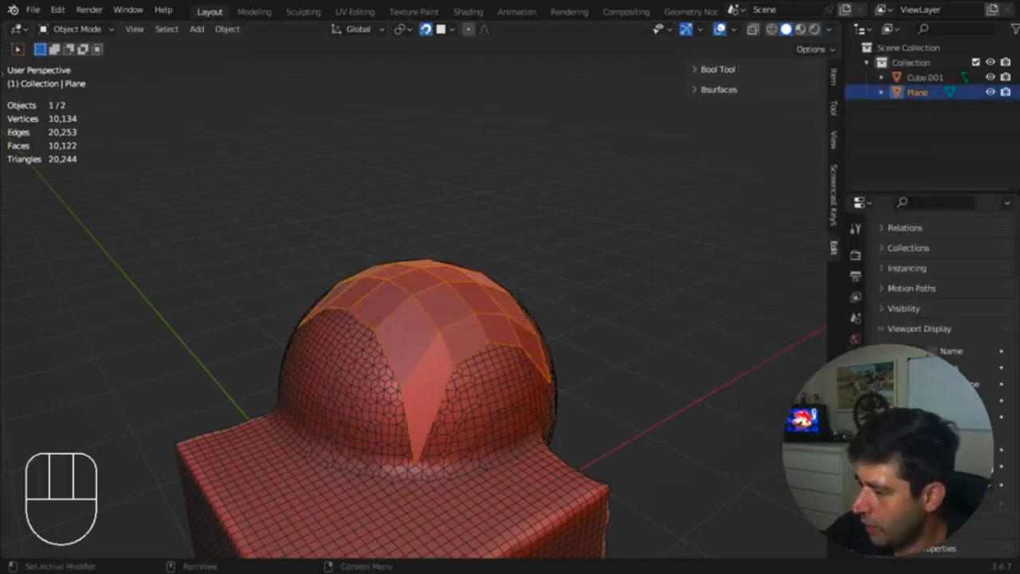
pyautogui.click(949, 466)
pyautogui.moveTo(916, 307); pyautogui.dragTo(903, 286)
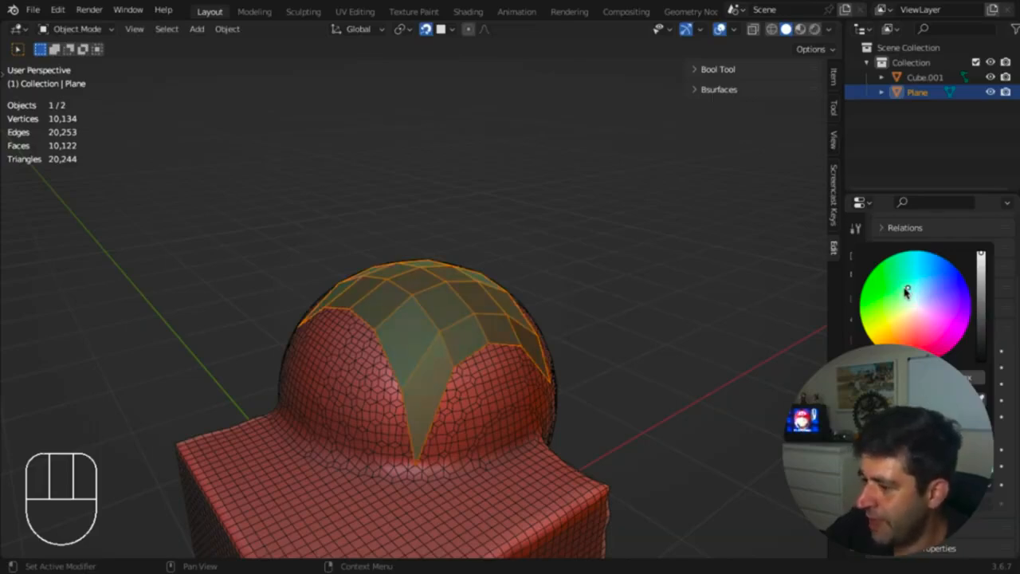
pyautogui.moveTo(677, 342); pyautogui.dragTo(611, 347, button='middle')
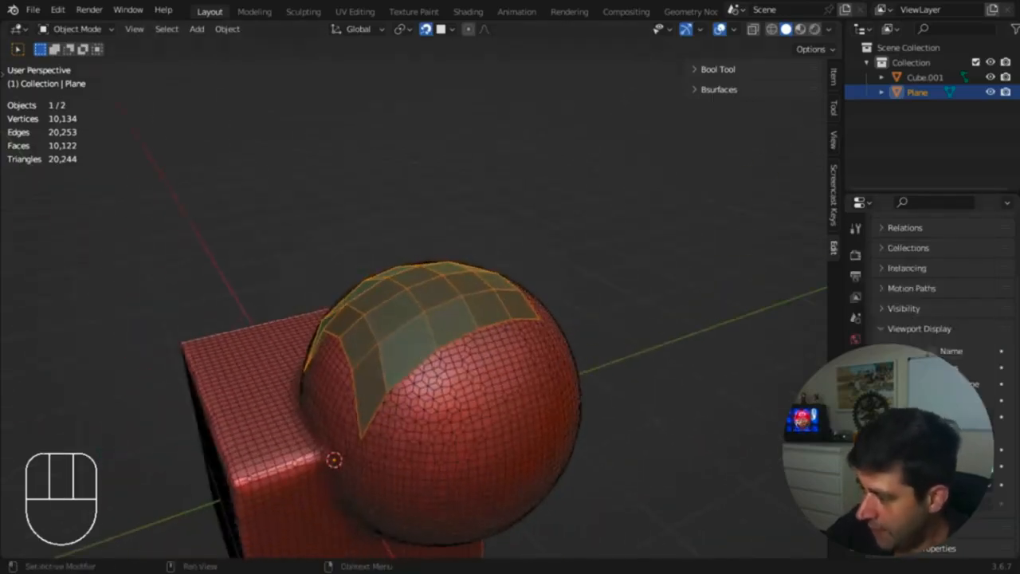
# Step: Examine how the green patch follows the sphere from several angles with overlays hidden
pyautogui.hotkey('shift', 'alt', 'z')
pyautogui.moveTo(614, 337); pyautogui.dragTo(543, 451, button='middle')
pyautogui.hotkey('shift', 'alt', 'z')
pyautogui.hotkey('shift', 'alt', 'z')
pyautogui.moveTo(534, 362); pyautogui.dragTo(592, 202, button='middle')
# Step: In Edit Mode, move the patch's corner vertex and its neighbouring border vertex up along the sphere
pyautogui.press('Tab')
pyautogui.hotkey('shift', 'alt', 'z')
pyautogui.keyDown('ctrl'); pyautogui.moveTo(569, 266); pyautogui.dragTo(339, 272, button='middle'); pyautogui.keyUp('ctrl')
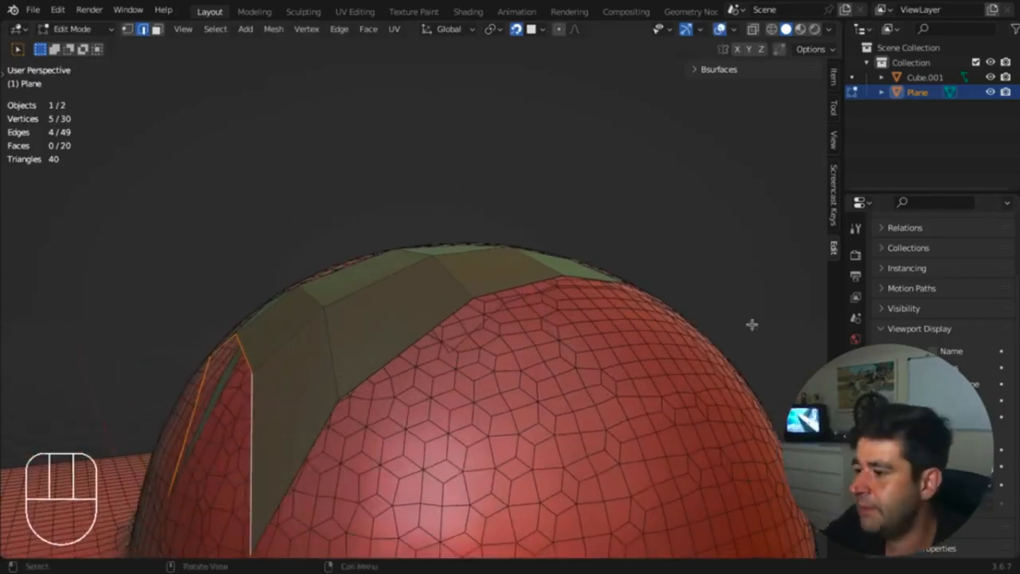
pyautogui.keyDown('super'); pyautogui.moveTo(659, 287); pyautogui.dragTo(522, 391, button='middle'); pyautogui.keyUp('super')
pyautogui.moveTo(518, 386); pyautogui.dragTo(635, 377, button='middle')
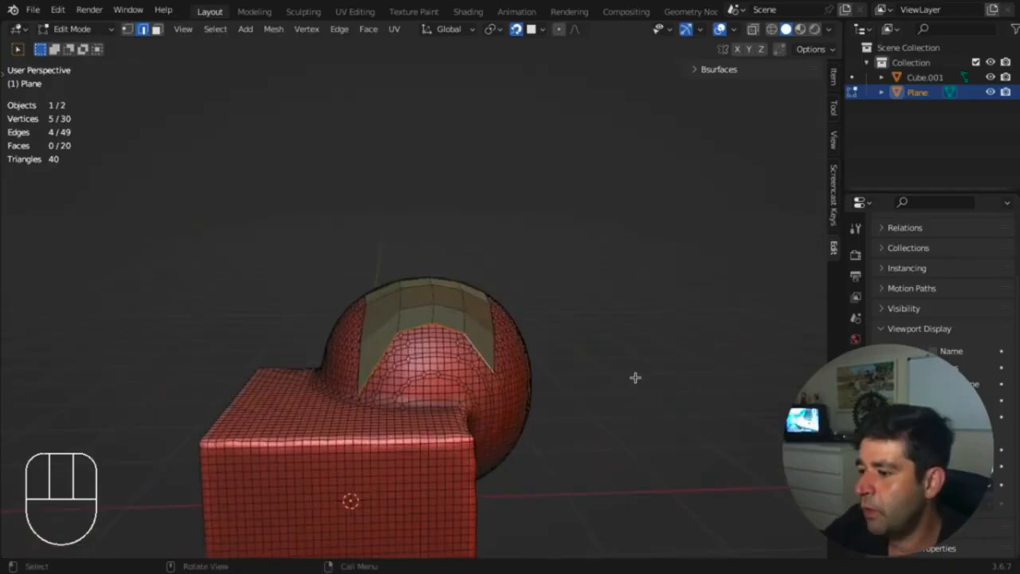
pyautogui.moveTo(356, 394); pyautogui.dragTo(544, 381, button='middle')
pyautogui.click(483, 412)
pyautogui.press('g')
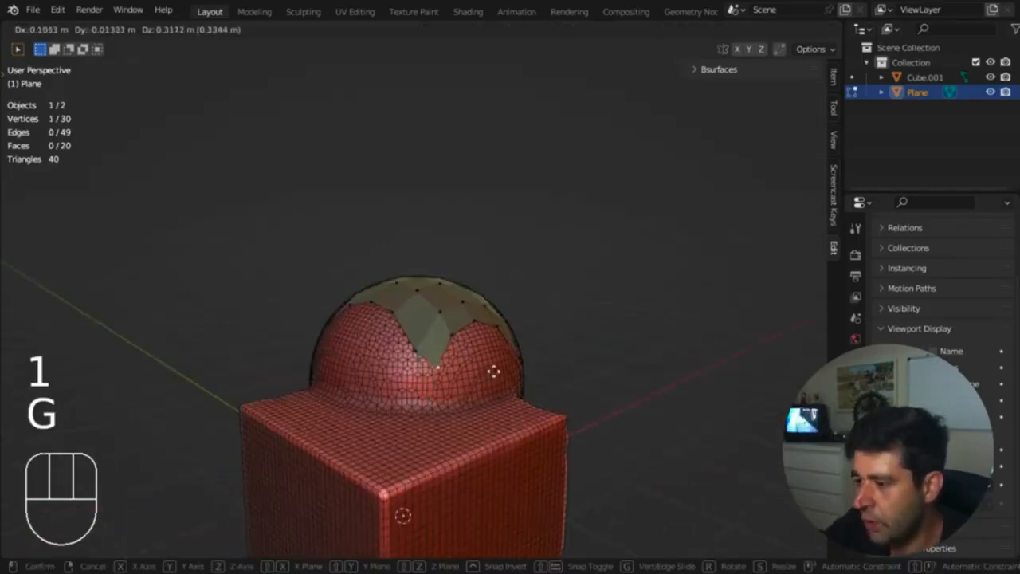
pyautogui.press('g')
pyautogui.click(500, 338)
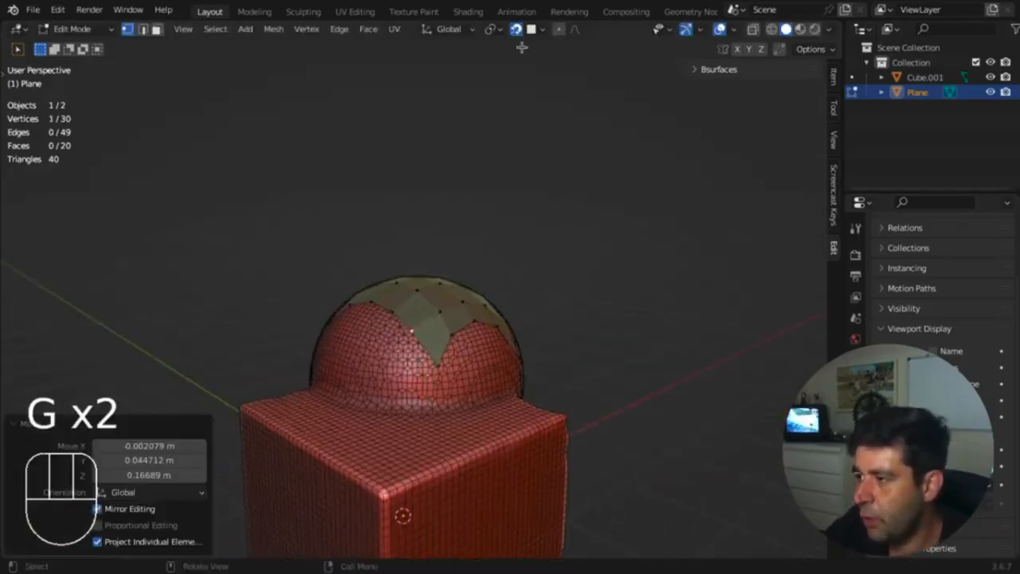
# Step: Extrude one border edge of the patch twice down the sphere to form a narrow strip
pyautogui.moveTo(440, 311); pyautogui.dragTo(460, 319, button='middle')
pyautogui.press('2')
pyautogui.click(391, 310)
pyautogui.moveTo(394, 310); pyautogui.dragTo(417, 316, button='middle')
pyautogui.press('e')
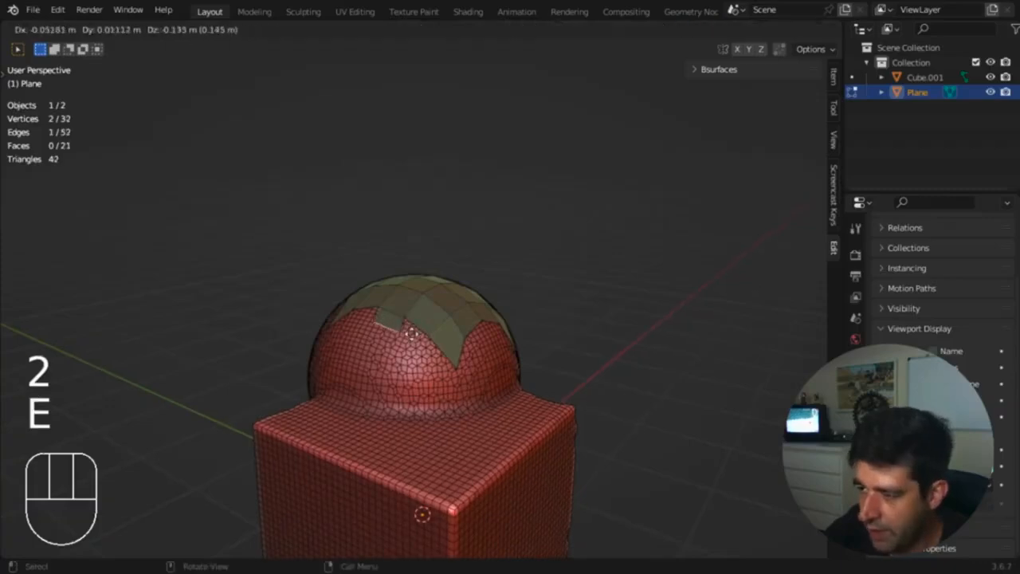
pyautogui.click(411, 335)
pyautogui.press('e')
pyautogui.click(403, 361)
# Step: Reposition the end and middle edges of the extruded strip on the sphere and add a loop cut across it
pyautogui.moveTo(403, 362); pyautogui.dragTo(449, 365, button='middle')
pyautogui.press('g')
pyautogui.click(438, 379)
pyautogui.press('g')
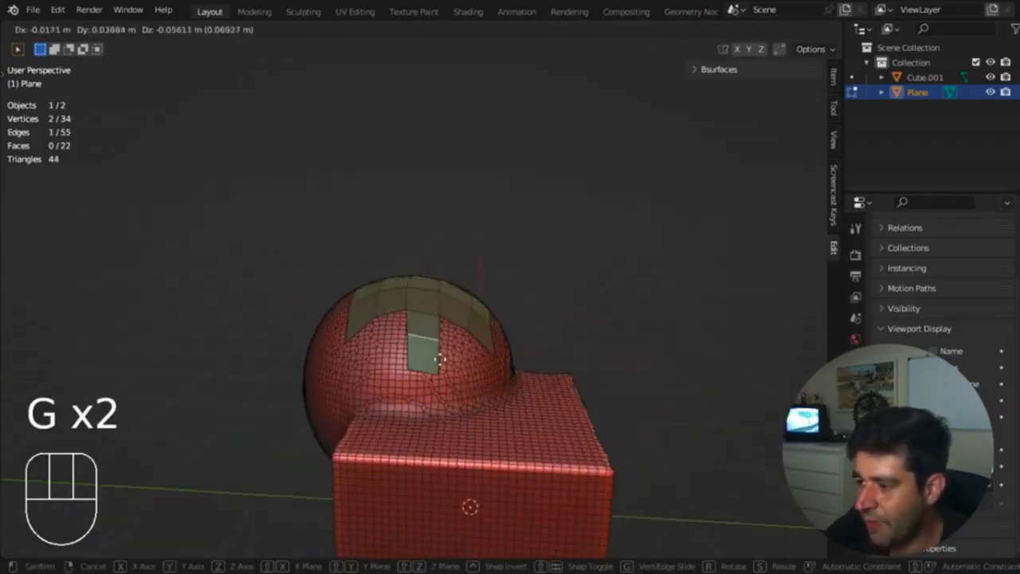
pyautogui.click(444, 360)
pyautogui.press('super+r')
pyautogui.click(445, 355)
pyautogui.press('Escape')
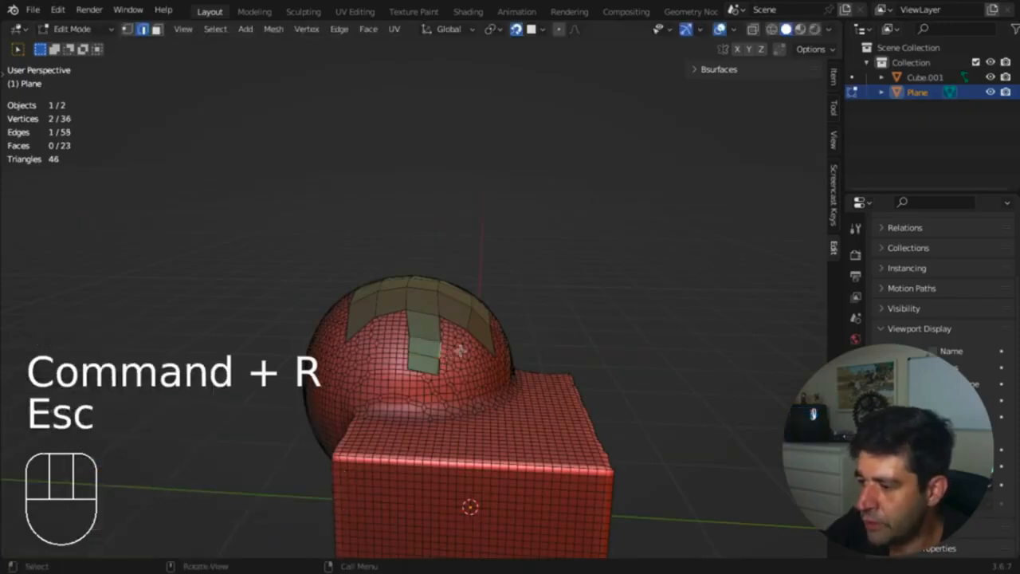
# Step: Try a loop cut through one row of the patch's faces and undo it
pyautogui.moveTo(460, 350); pyautogui.dragTo(417, 307, button='middle')
pyautogui.press('super+r')
pyautogui.click(415, 307)
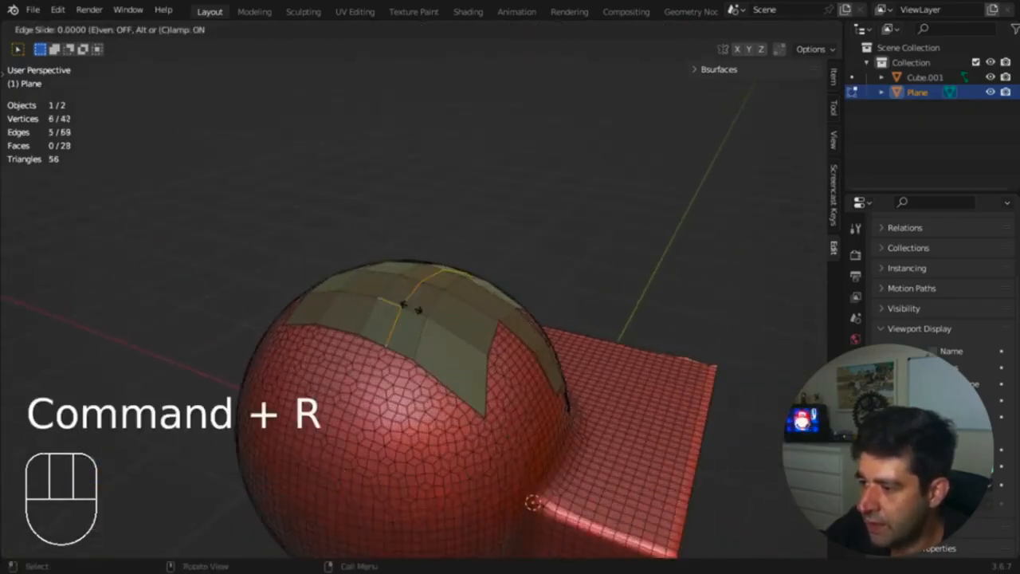
pyautogui.click(411, 308)
pyautogui.moveTo(552, 309); pyautogui.dragTo(598, 330, button='middle')
pyautogui.press('super+z')
# Step: Add three parallel loop cuts through neighbouring face rows of the patch
pyautogui.moveTo(506, 264); pyautogui.dragTo(513, 343, button='middle')
pyautogui.press('super+r')
pyautogui.click(416, 226)
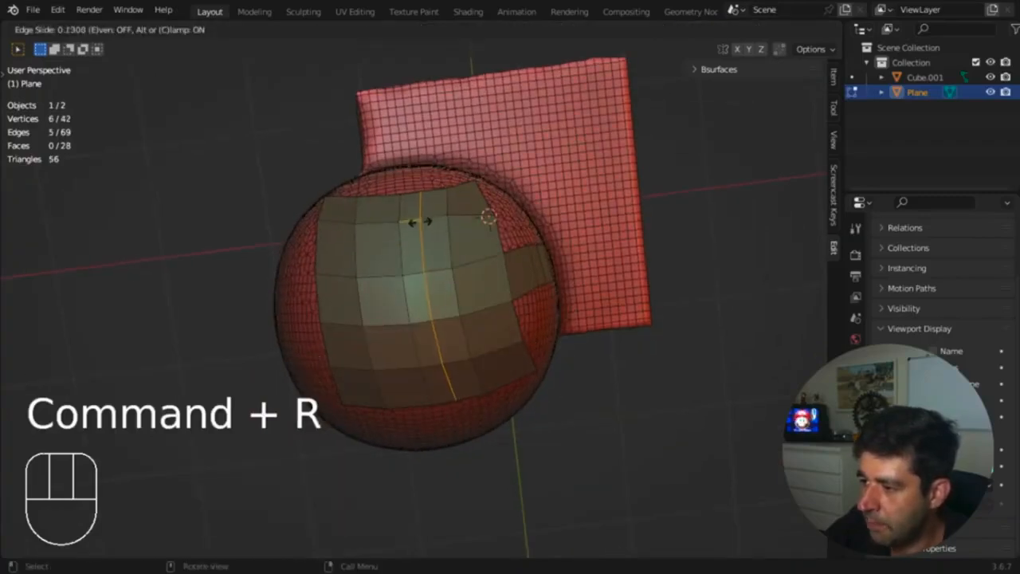
pyautogui.click(425, 223)
pyautogui.moveTo(448, 279); pyautogui.dragTo(399, 258, button='middle')
pyautogui.press('super+r')
pyautogui.click(399, 257)
pyautogui.click(402, 255)
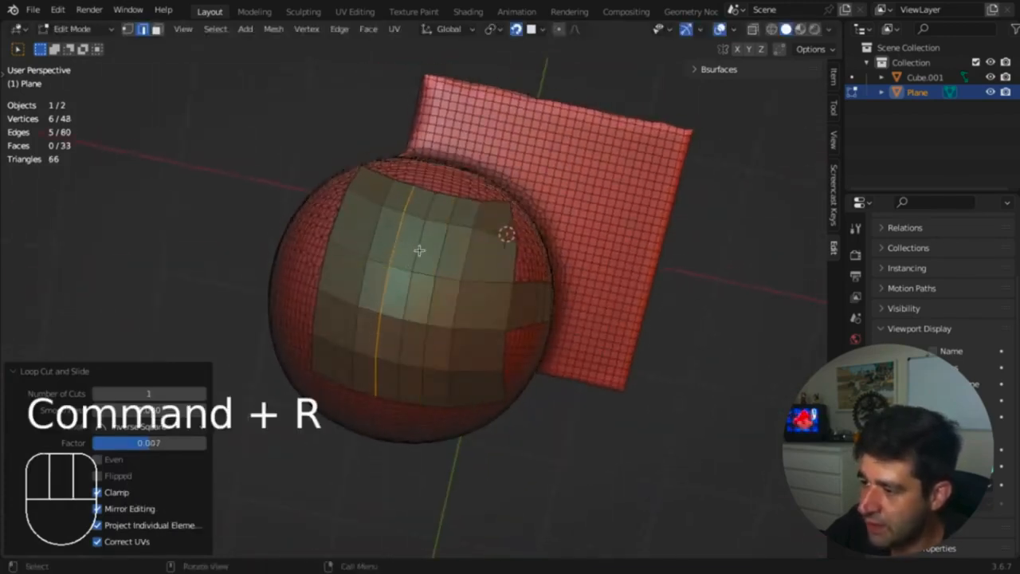
pyautogui.press('super+r')
pyautogui.click(353, 258)
pyautogui.click(355, 259)
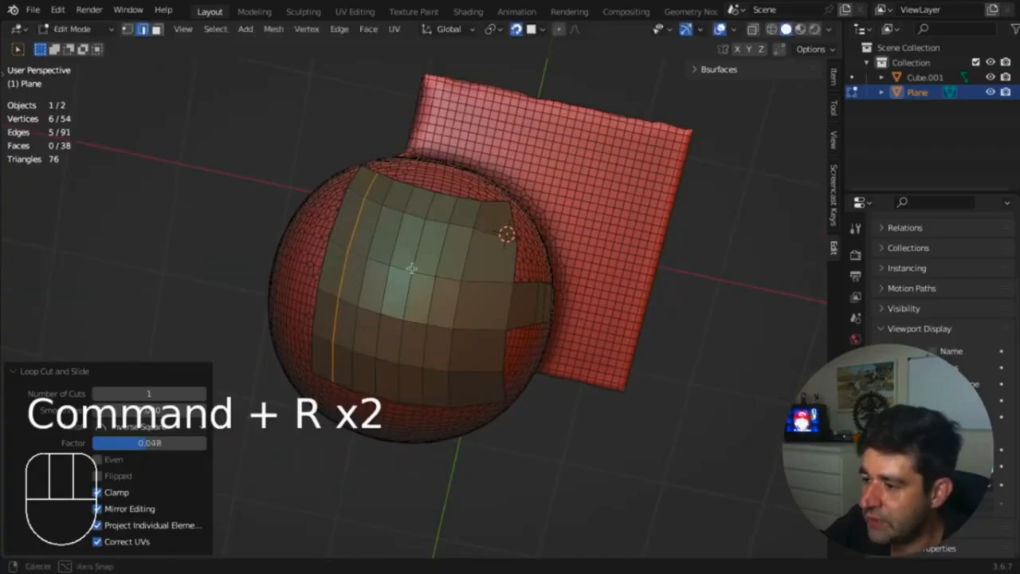
# Step: Add one loop cut through the patch perpendicular to the previous cuts
pyautogui.moveTo(355, 259); pyautogui.dragTo(542, 200, button='middle')
pyautogui.moveTo(381, 335); pyautogui.dragTo(364, 390, button='middle')
pyautogui.press('super+r')
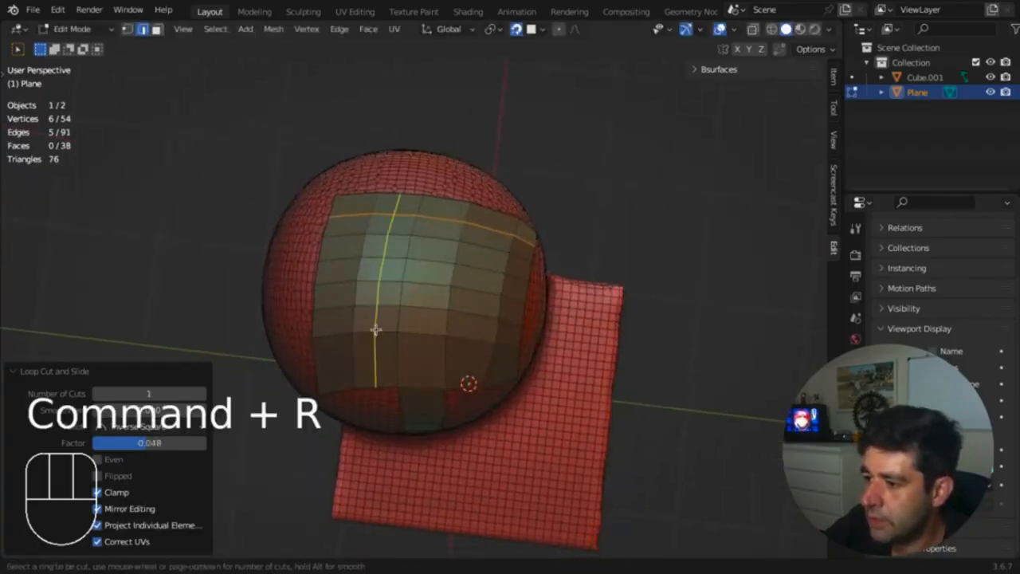
pyautogui.click(377, 347)
pyautogui.click(391, 328)
pyautogui.moveTo(396, 348); pyautogui.dragTo(503, 283, button='middle')
# Step: Leave mesh editing and add a 2 m cube mesh to the scene
pyautogui.press('Tab')
pyautogui.click(608, 318)
pyautogui.hotkey('shift', 'a')
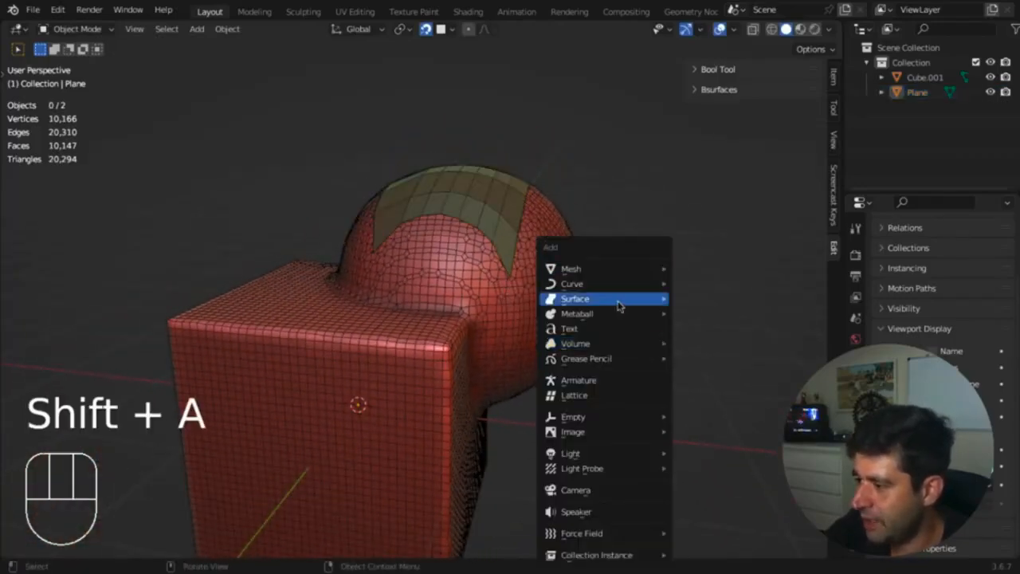
pyautogui.moveTo(626, 274)
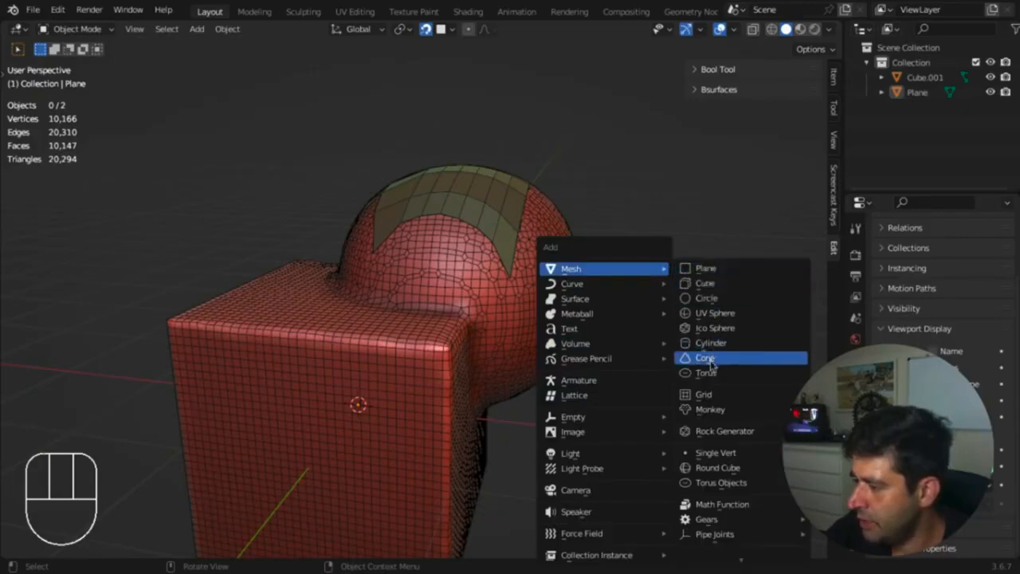
pyautogui.click(705, 283)
pyautogui.keyDown('super'); pyautogui.moveTo(717, 221); pyautogui.dragTo(511, 360, button='middle'); pyautogui.keyUp('super')
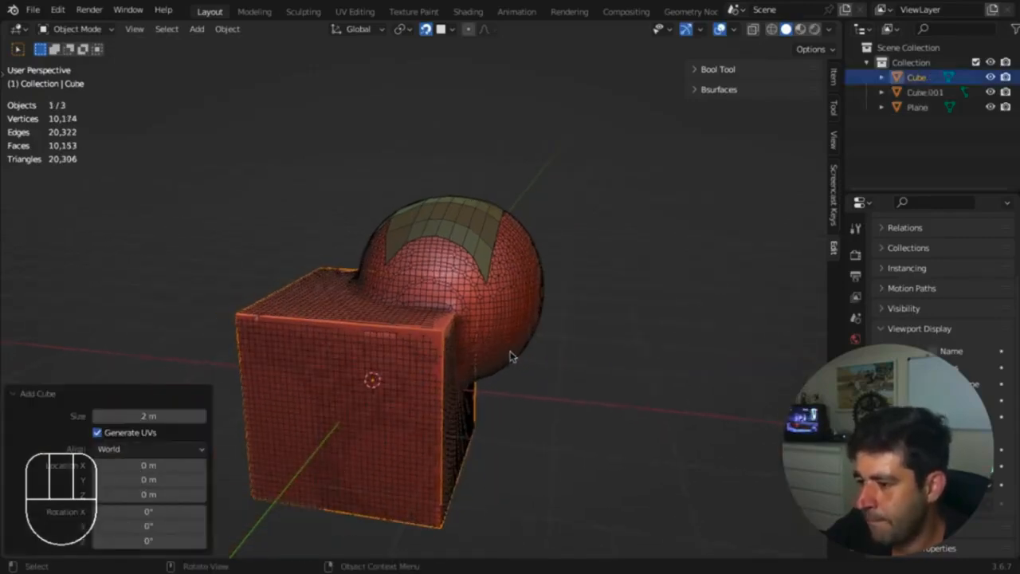
# Step: Delete the plane patch that lies on the sphere
pyautogui.click(470, 245)
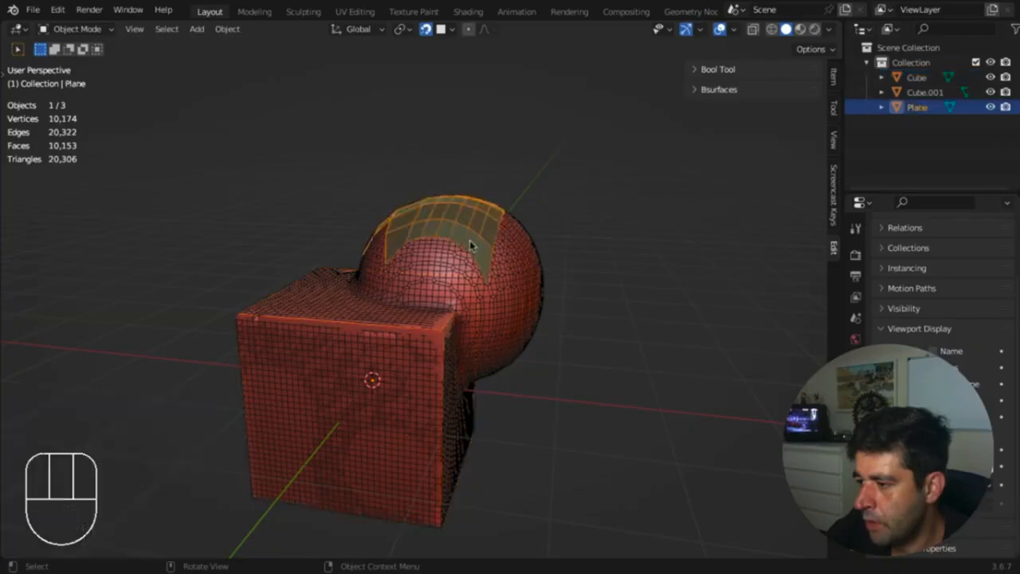
pyautogui.press('x')
pyautogui.click(535, 330)
# Step: Subdivide the whole new cube four times with one cut each
pyautogui.click(444, 335)
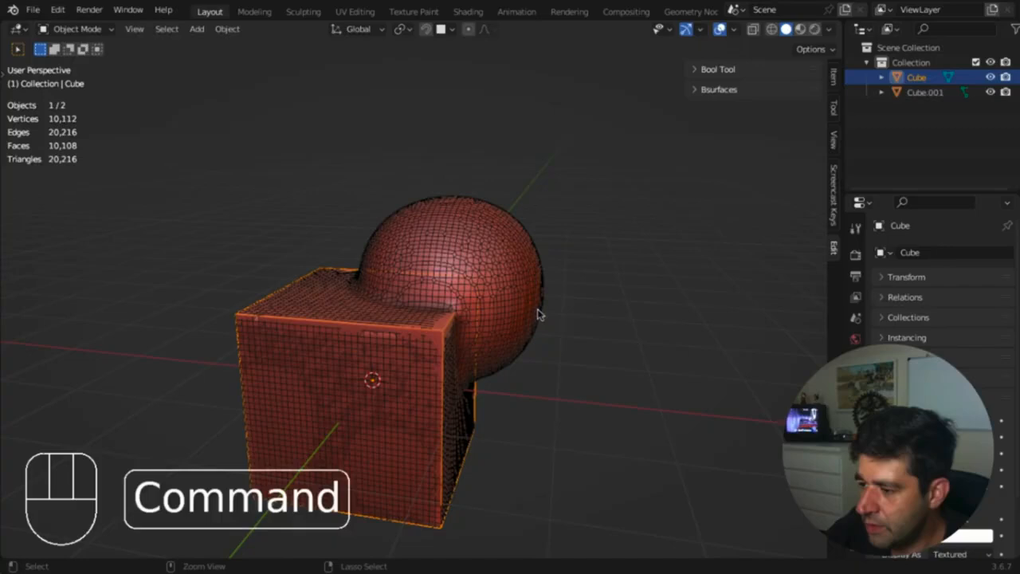
pyautogui.press('Tab')
pyautogui.press('a')
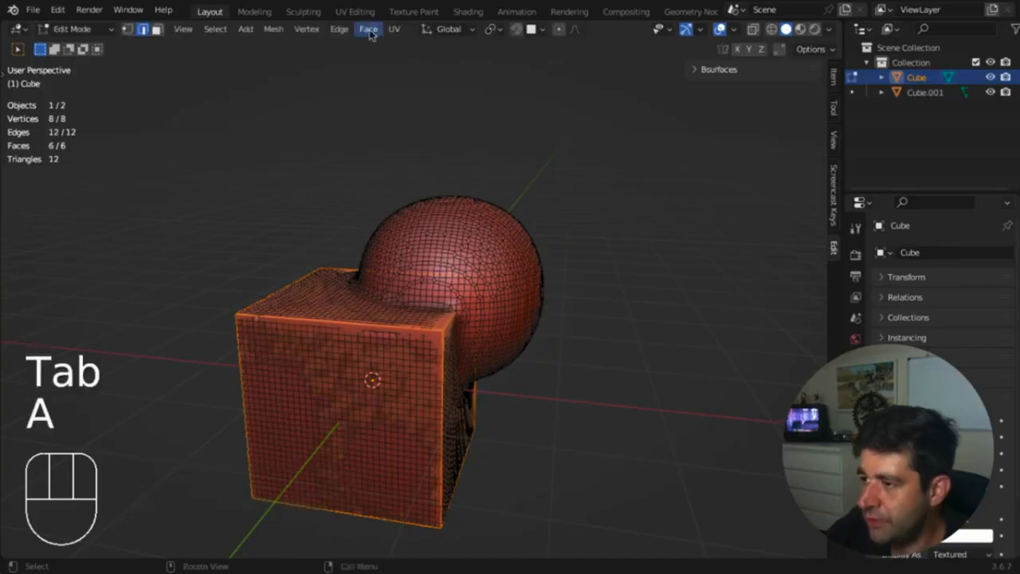
pyautogui.click(339, 29)
pyautogui.click(414, 107)
pyautogui.hotkey('shift', 'r')
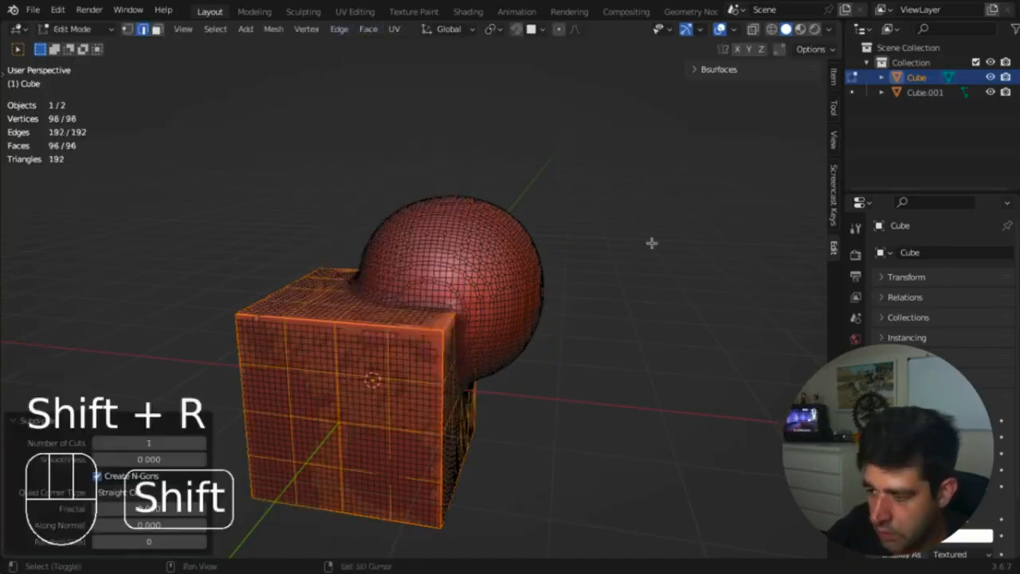
pyautogui.hotkey('shift', 'r')
pyautogui.hotkey('shift', 'r')
# Step: Scale the subdivided cube up by about 1.614 and adjust its size and position so it encloses the sphere-and-cube form
pyautogui.press('s')
pyautogui.click(619, 374)
pyautogui.press('g')
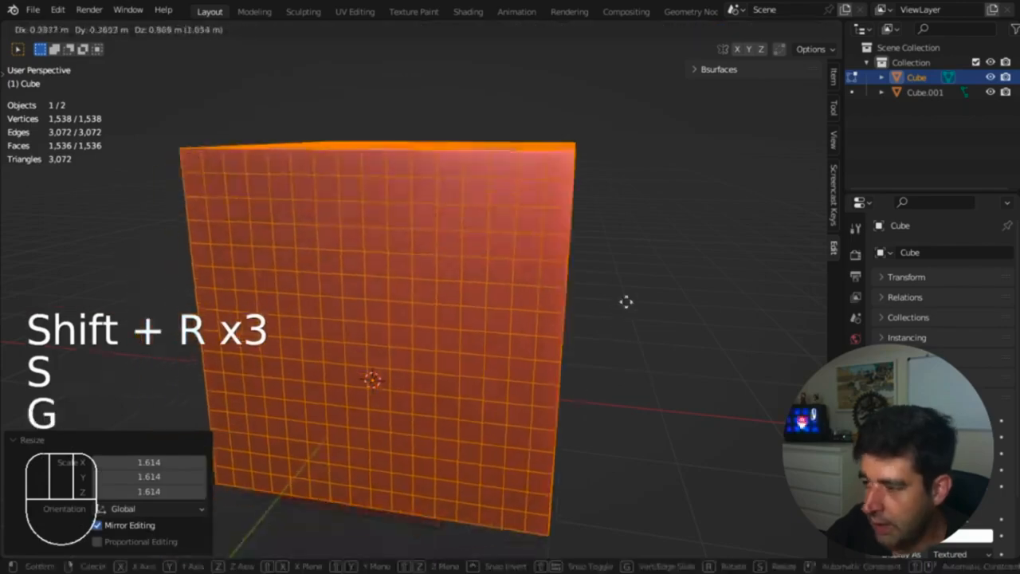
pyautogui.click(626, 297)
pyautogui.hotkey('alt', 'z')
pyautogui.moveTo(597, 284)
pyautogui.mouseDown(button='middle')
pyautogui.moveTo(574, 294)
pyautogui.moveTo(580, 285)
pyautogui.mouseUp(button='middle')
pyautogui.press('g')
pyautogui.press('s')
pyautogui.click(625, 358)
pyautogui.moveTo(625, 358); pyautogui.dragTo(481, 360, button='middle')
# Step: Add a Shrinkwrap modifier to the enclosing cube with the remeshed form Cube.001 as its target
pyautogui.press('Tab')
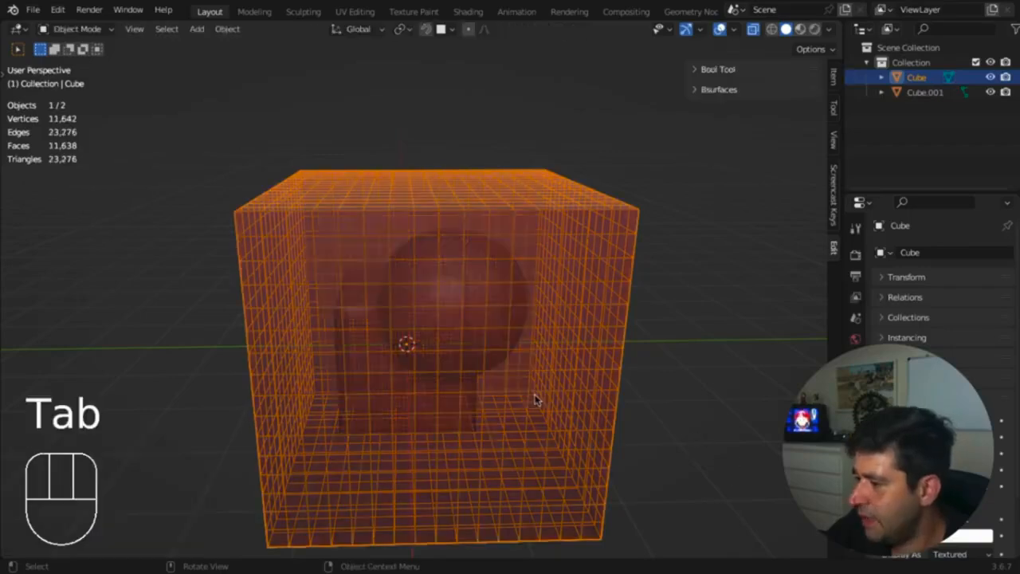
pyautogui.hotkey('alt', 'z')
pyautogui.click(855, 317)
pyautogui.click(901, 252)
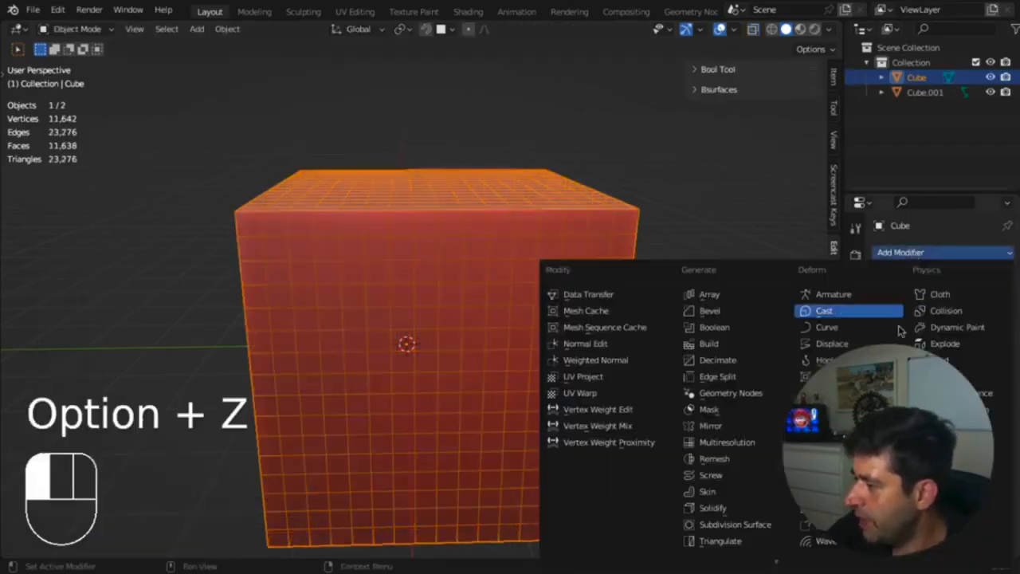
pyautogui.click(832, 427)
pyautogui.moveTo(738, 401); pyautogui.dragTo(653, 360, button='middle')
pyautogui.hotkey('alt', 'z')
pyautogui.scroll(4, 550, 303)
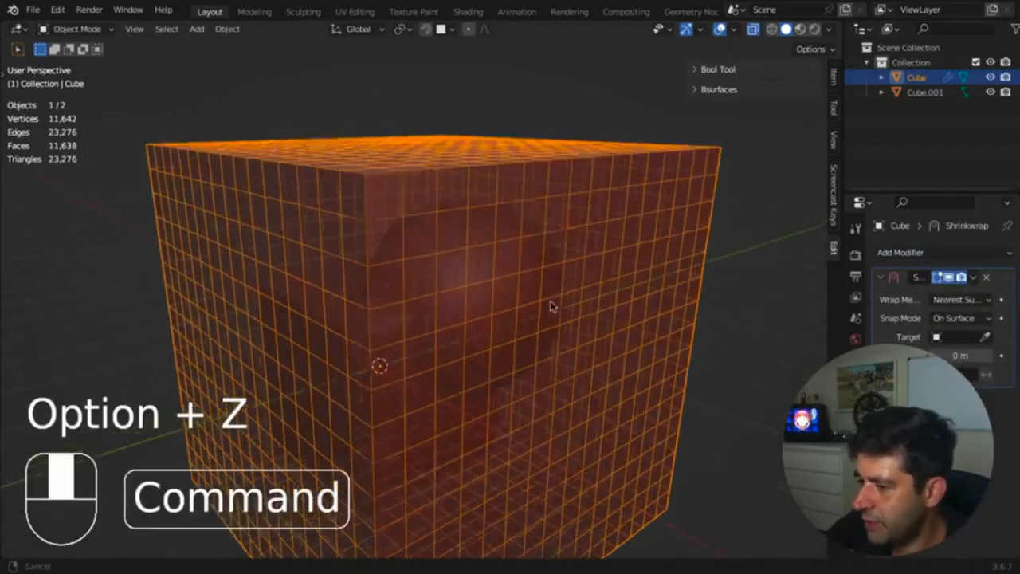
pyautogui.click(588, 275)
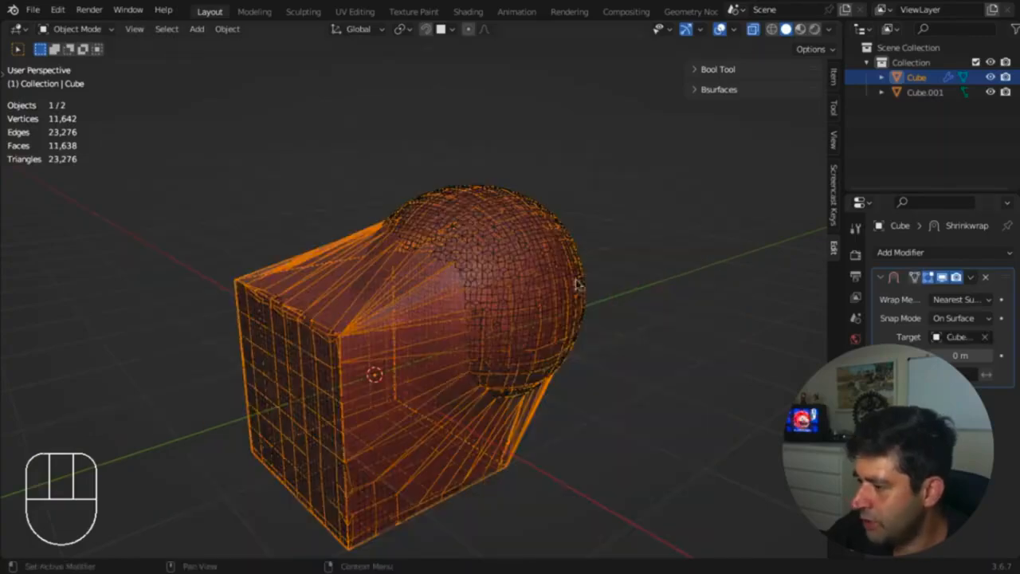
pyautogui.hotkey('alt', 'z')
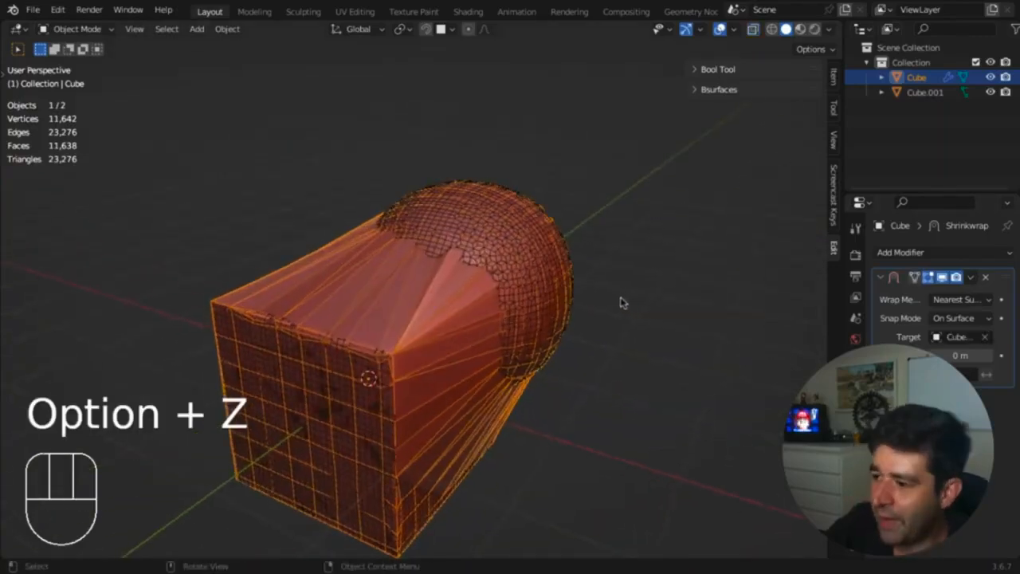
# Step: Smooth the stretched faces between box and sphere in Sculpt Mode with a 132 px brush radius
pyautogui.hotkey('ctrl', 'Tab')
pyautogui.click(600, 361)
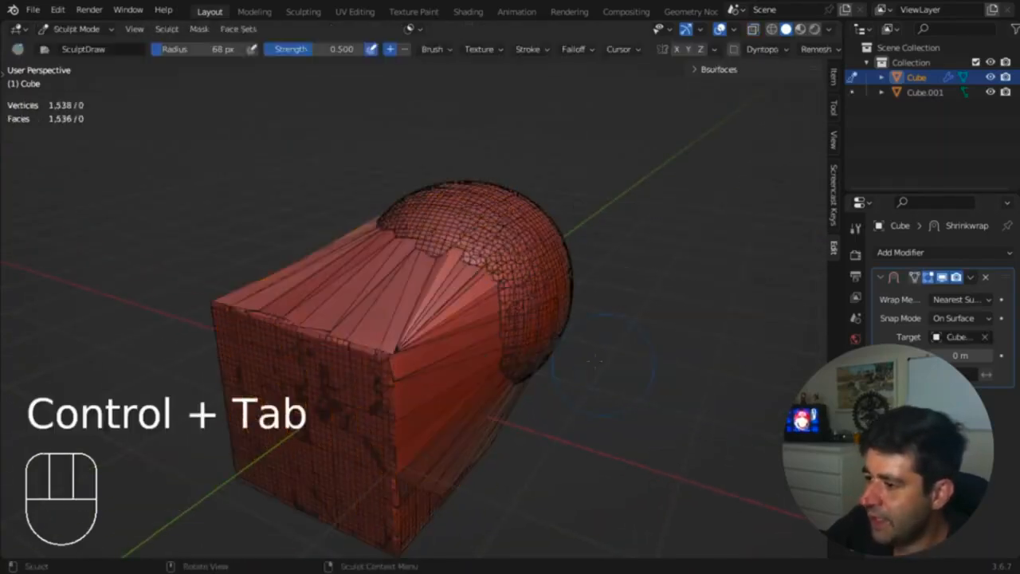
pyautogui.press('f')
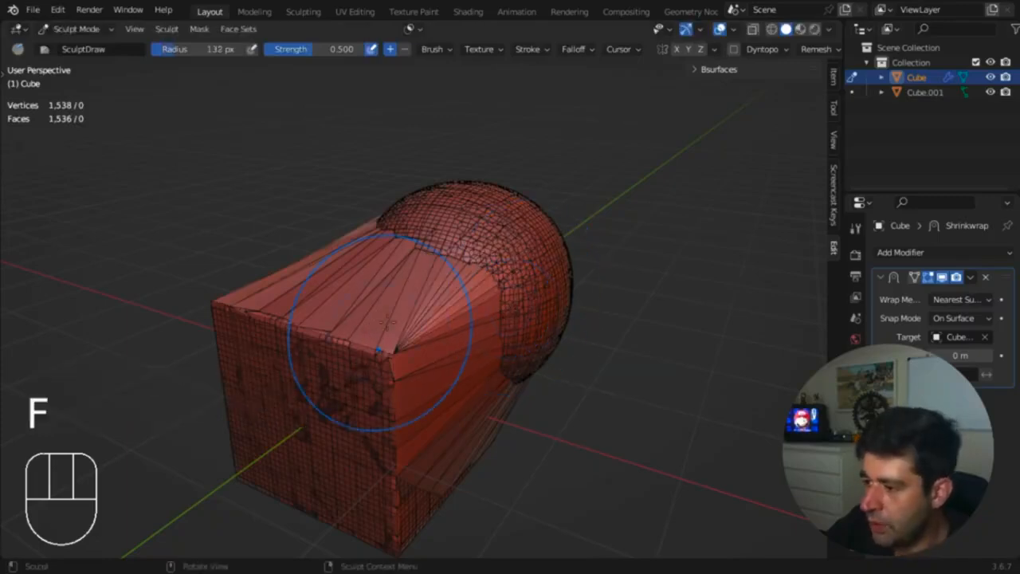
pyautogui.keyDown('shift'); pyautogui.moveTo(302, 341); pyautogui.dragTo(243, 321); pyautogui.keyUp('shift')
pyautogui.moveTo(416, 445); pyautogui.dragTo(364, 434, button='middle')
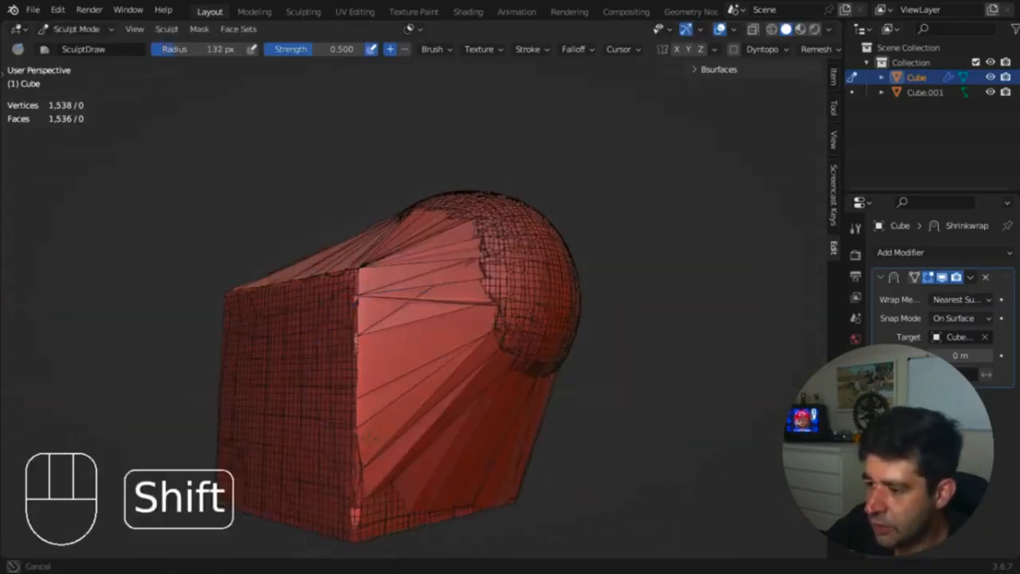
pyautogui.moveTo(398, 462)
pyautogui.keyDown('shift'); pyautogui.mouseDown()
pyautogui.moveTo(478, 446)
pyautogui.moveTo(478, 295)
pyautogui.mouseUp(); pyautogui.keyUp('shift')
pyautogui.moveTo(542, 287); pyautogui.dragTo(457, 269, button='middle')
# Step: Pull the shrinkwrapped surface with the Grab brush and inspect the unwrapped mesh in Edit Mode
pyautogui.press('g')
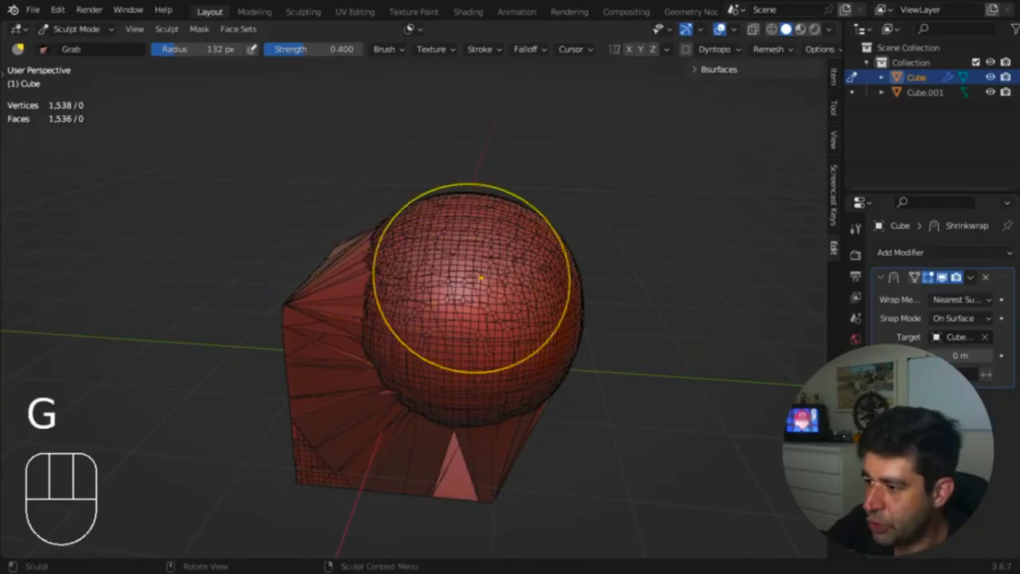
pyautogui.moveTo(481, 346); pyautogui.dragTo(551, 349)
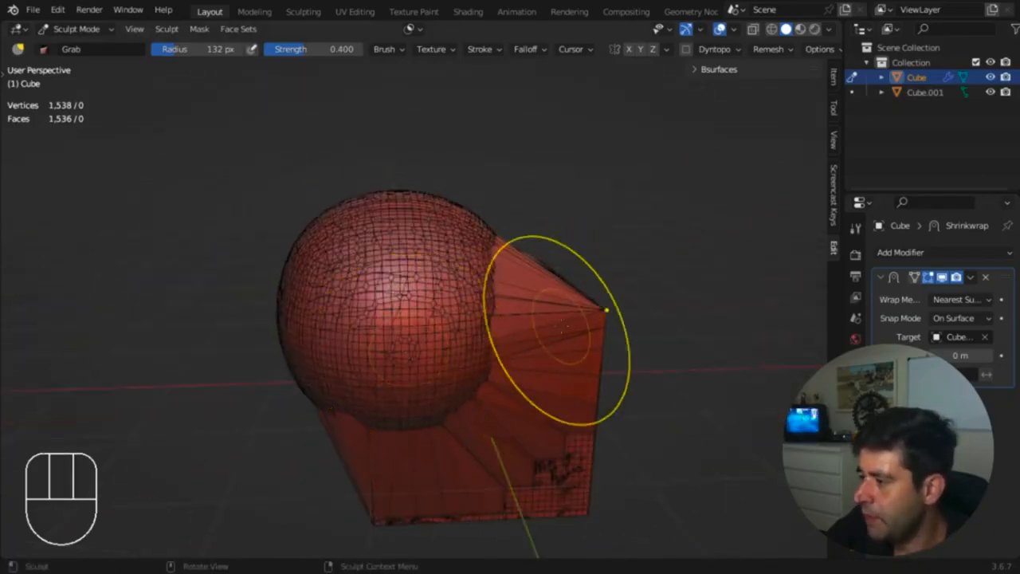
pyautogui.press('Tab')
pyautogui.moveTo(550, 319)
pyautogui.mouseDown(button='middle')
pyautogui.moveTo(712, 304)
pyautogui.moveTo(651, 246)
pyautogui.mouseUp(button='middle')
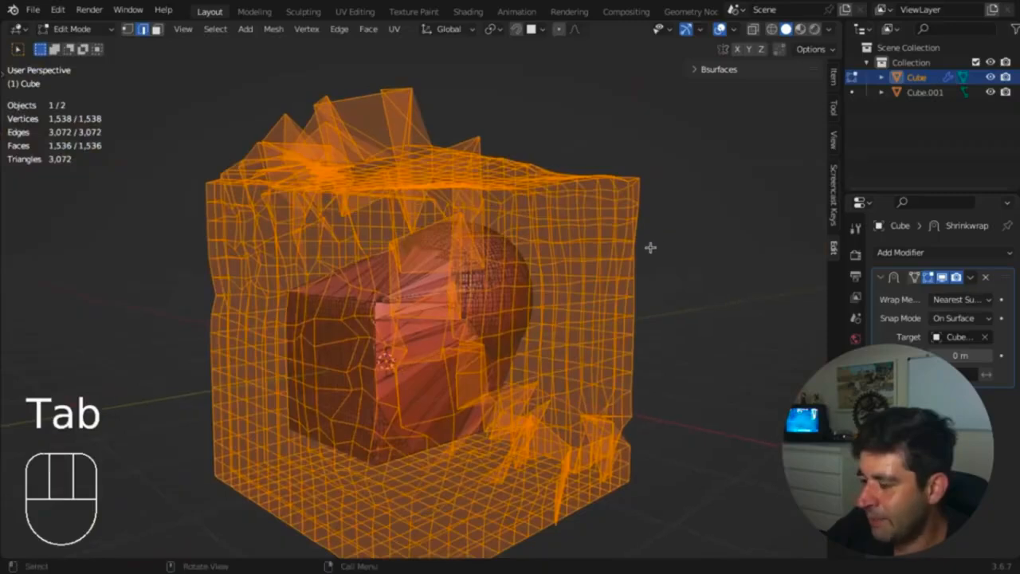
pyautogui.press('Tab')
# Step: Return to Object Mode and delete the shrinkwrapped cube
pyautogui.hotkey('ctrl', 'Tab')
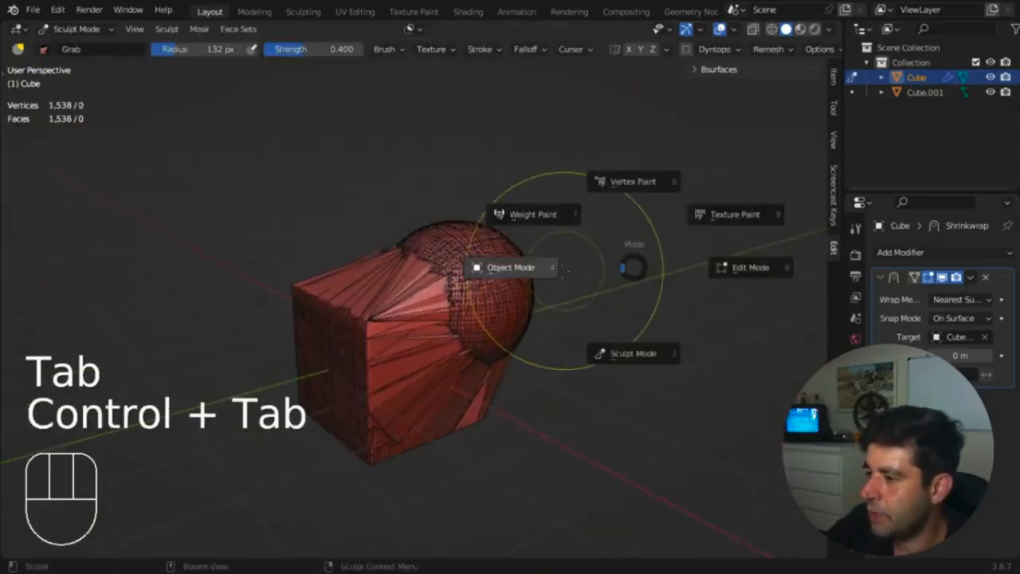
pyautogui.click(553, 270)
pyautogui.press('x')
pyautogui.click(553, 271)
pyautogui.moveTo(561, 278); pyautogui.dragTo(499, 280, button='middle')
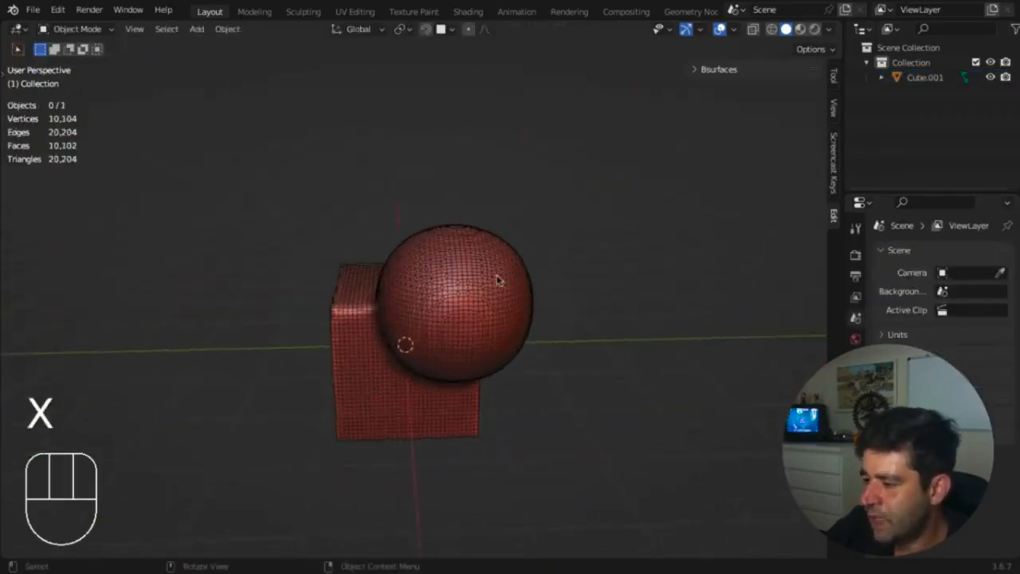
# Step: Add a new cube mesh and move its geometry above the sphere
pyautogui.hotkey('shift', 'a')
pyautogui.moveTo(497, 271)
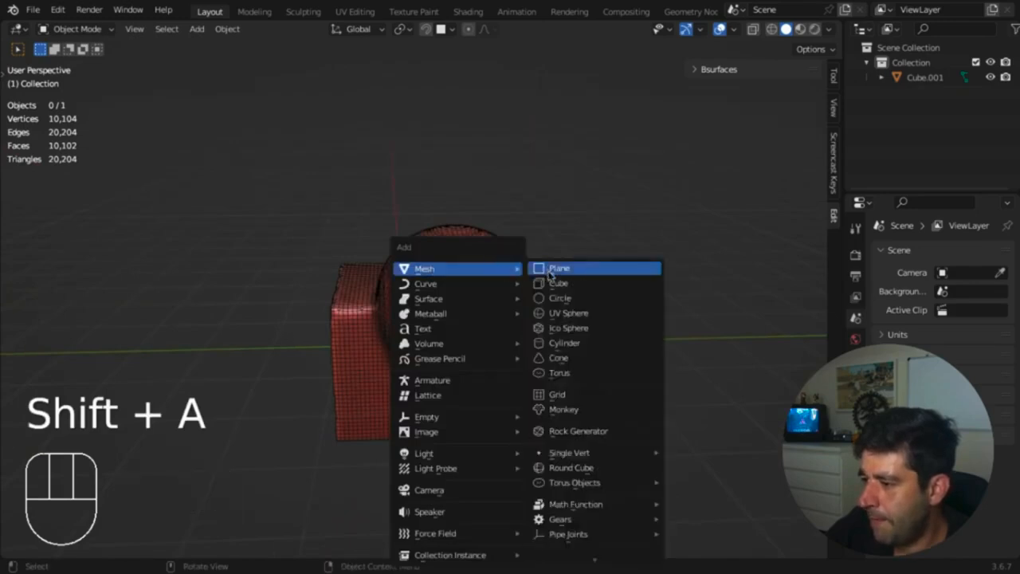
pyautogui.click(552, 284)
pyautogui.press('Tab')
pyautogui.moveTo(476, 323); pyautogui.dragTo(478, 314, button='middle')
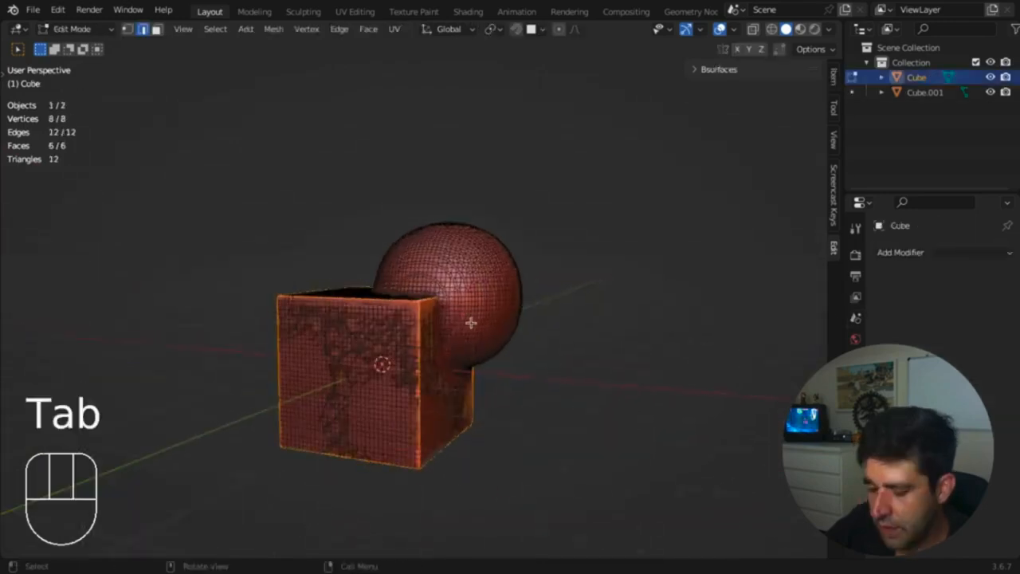
pyautogui.press('g')
pyautogui.click(547, 204)
pyautogui.moveTo(547, 204); pyautogui.dragTo(514, 129, button='middle')
# Step: Delete only the bottom face of the new cube, leaving its edges and vertices
pyautogui.click(480, 273)
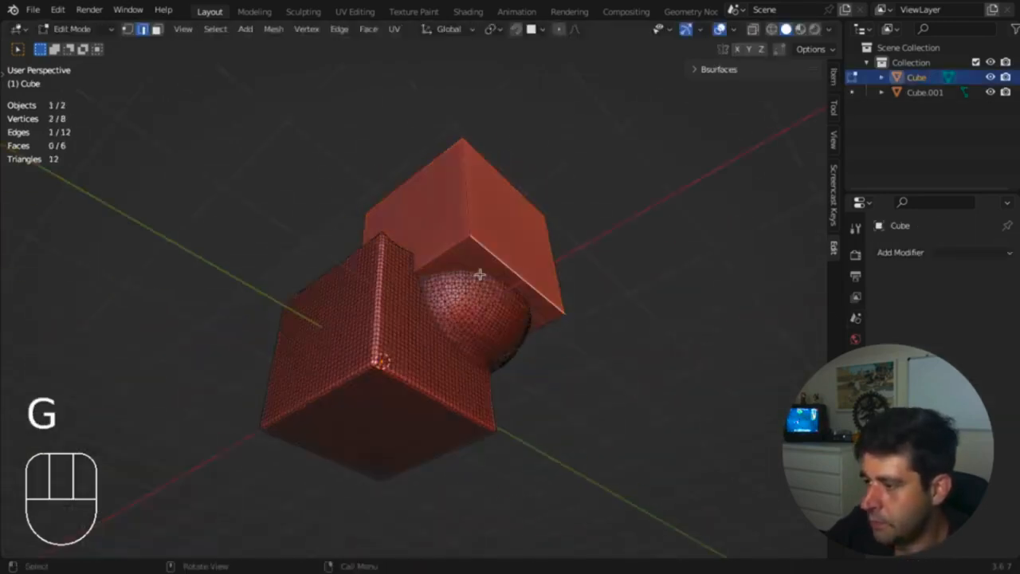
pyautogui.press('3')
pyautogui.click(482, 265)
pyautogui.press('c')
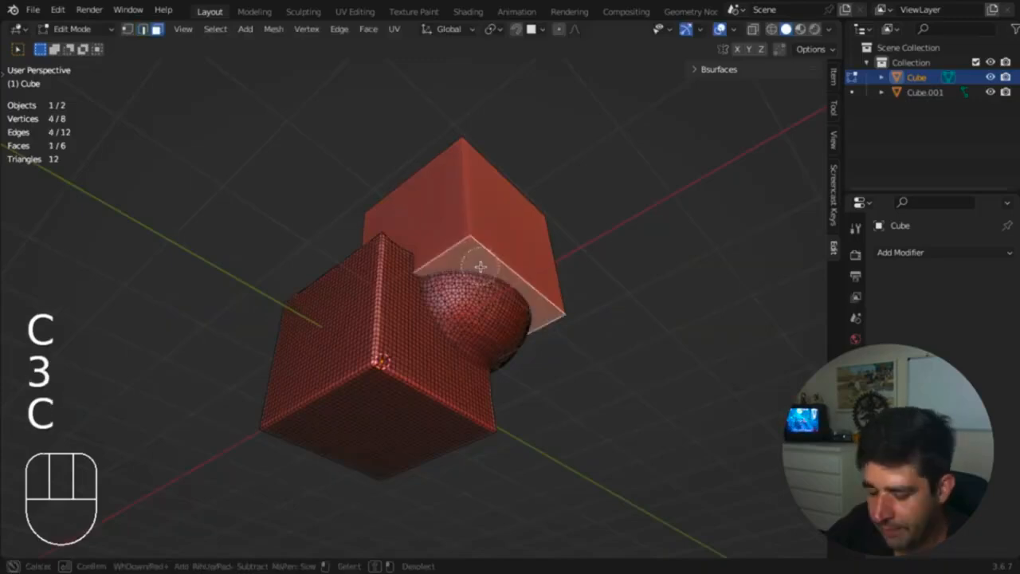
pyautogui.press('Escape')
pyautogui.press('Escape')
pyautogui.press('x')
pyautogui.click(480, 269)
pyautogui.press('super+z')
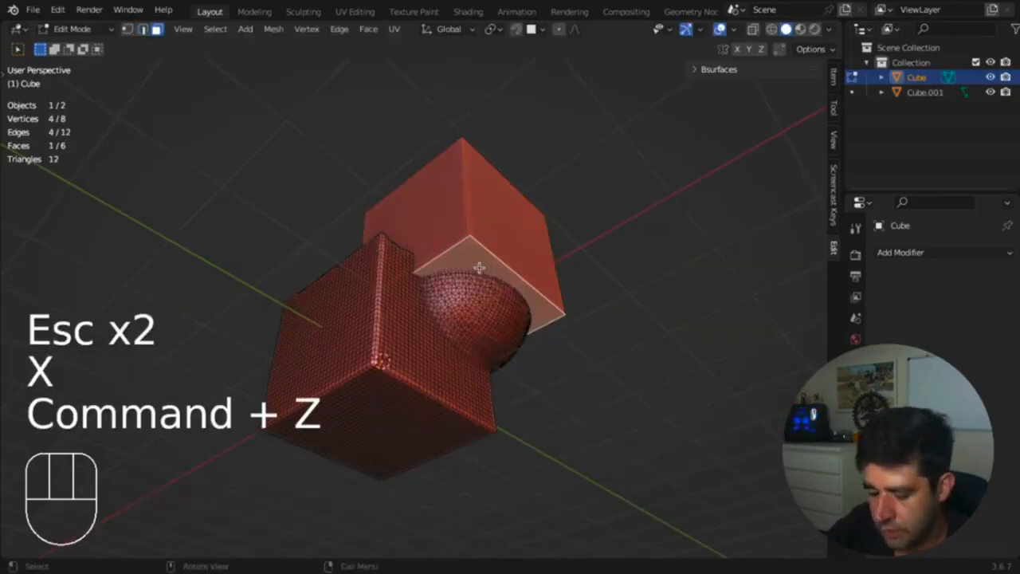
pyautogui.press('x')
pyautogui.click(475, 300)
# Step: Shrink the open cube, enlarge it again by about 1.115, and place it over the sphere's top half
pyautogui.moveTo(476, 276); pyautogui.dragTo(526, 303, button='middle')
pyautogui.press('a')
pyautogui.press('s')
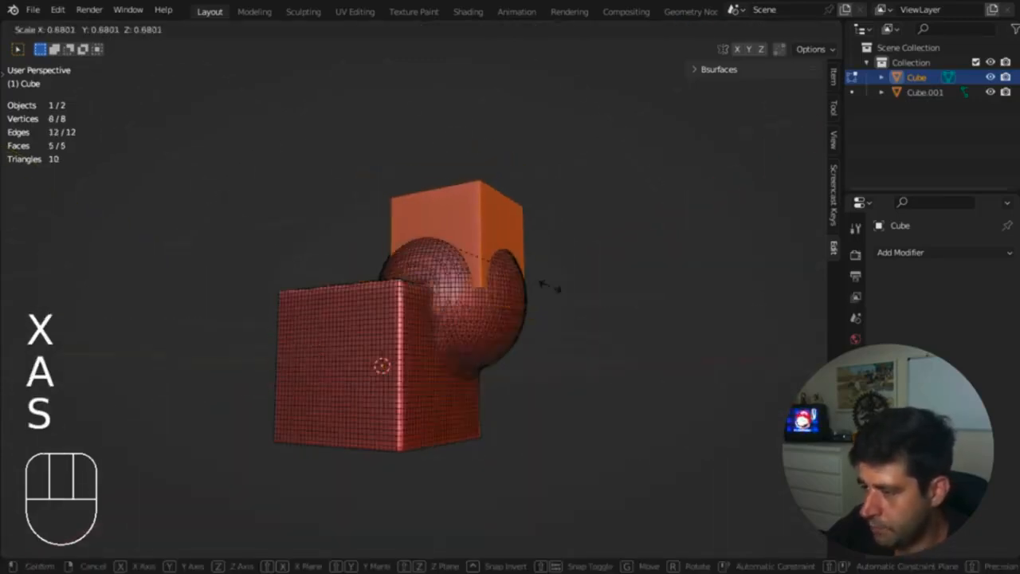
pyautogui.click(549, 285)
pyautogui.press('s')
pyautogui.click(591, 293)
pyautogui.moveTo(588, 294); pyautogui.dragTo(515, 293, button='middle')
pyautogui.press('g')
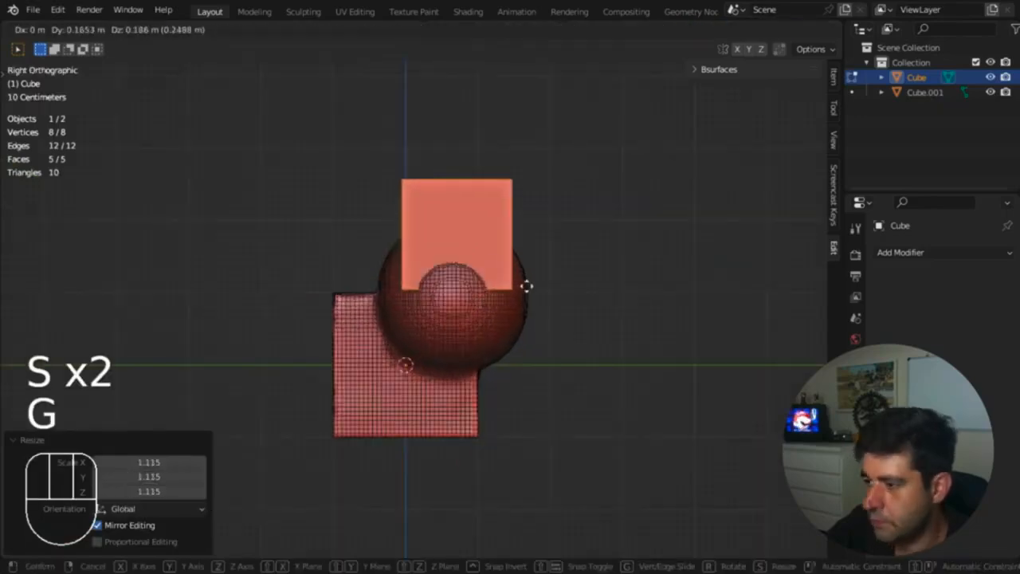
pyautogui.click(528, 280)
# Step: Subdivide the open cube once, enlarge it and reposition it around the top of the sphere
pyautogui.click(353, 32)
pyautogui.click(364, 114)
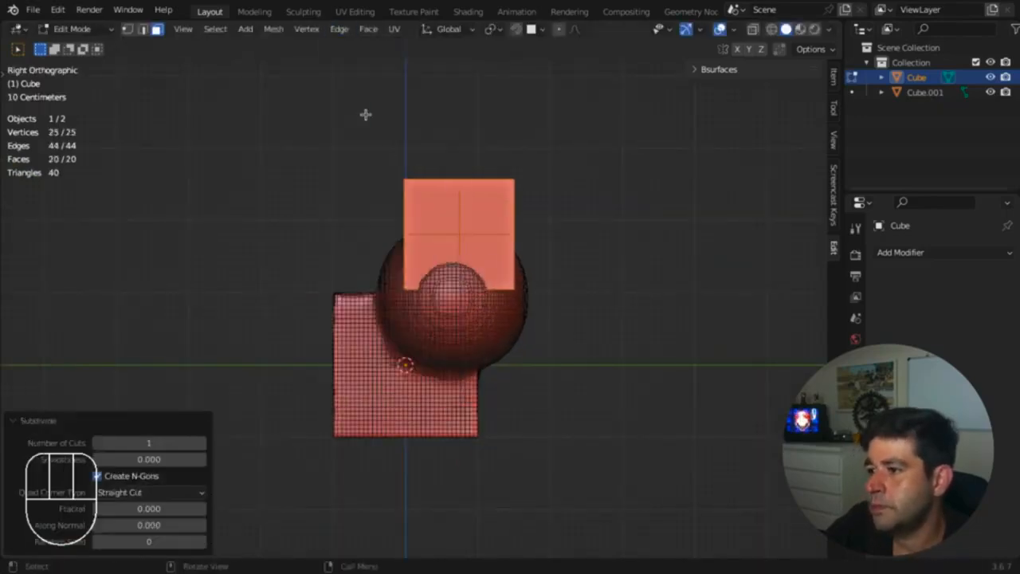
pyautogui.press('s')
pyautogui.press('s')
pyautogui.click(624, 253)
pyautogui.moveTo(624, 253); pyautogui.dragTo(640, 172, button='middle')
pyautogui.press('g')
pyautogui.click(610, 198)
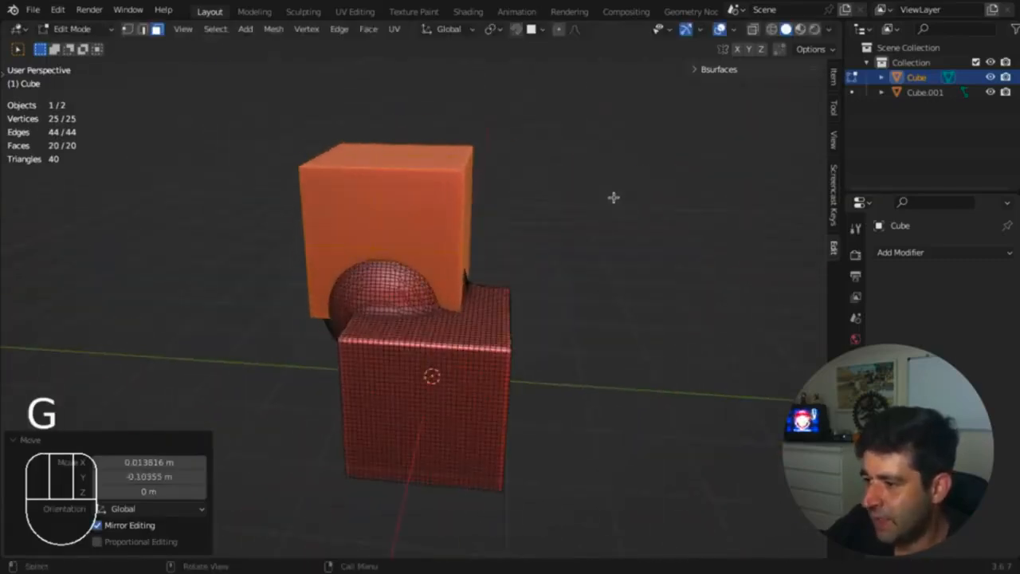
# Step: Flatten the open box along Z and lower it about 0.12 m onto the sphere
pyautogui.press('s')
pyautogui.press('z')
pyautogui.click(510, 210)
pyautogui.moveTo(510, 211); pyautogui.dragTo(542, 176, button='middle')
pyautogui.press('g')
pyautogui.click(544, 188)
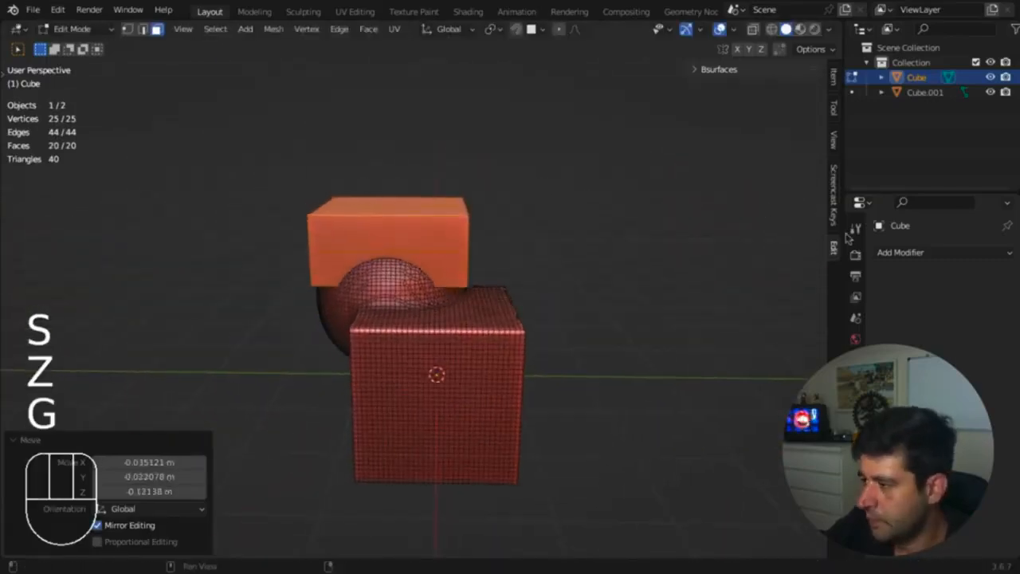
# Step: Add a Shrinkwrap modifier to the open box with Cube.001 as its target
pyautogui.press('Tab')
pyautogui.click(948, 252)
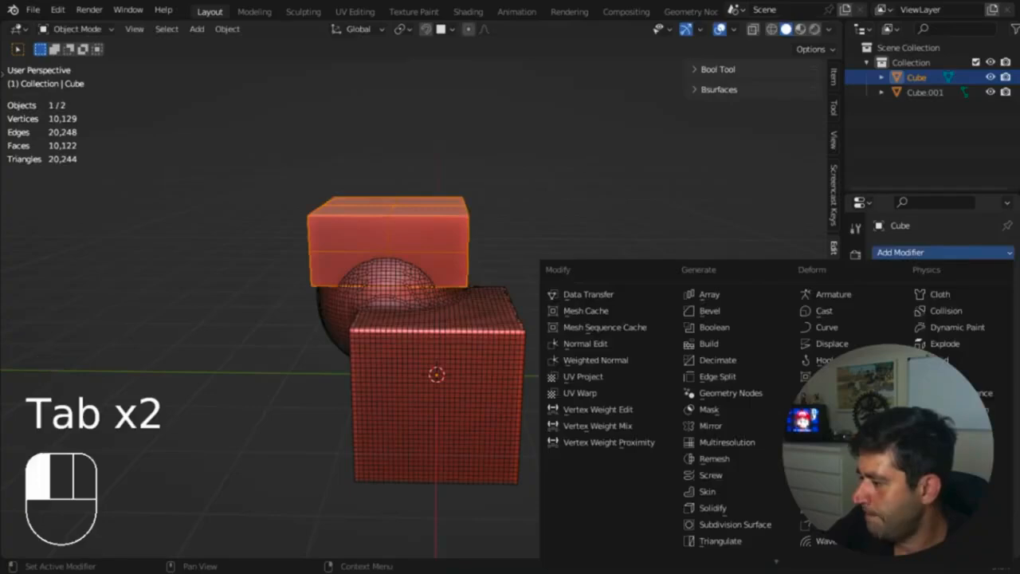
pyautogui.click(832, 426)
pyautogui.click(450, 370)
# Step: Edit the wrapped box with X-ray shading and turn on the Shrinkwrap modifier's on-cage display
pyautogui.moveTo(451, 370); pyautogui.dragTo(564, 288, button='middle')
pyautogui.hotkey('alt', 'z')
pyautogui.moveTo(484, 275); pyautogui.dragTo(550, 218, button='middle')
pyautogui.press('Tab')
pyautogui.keyDown('shift'); pyautogui.moveTo(551, 219); pyautogui.dragTo(528, 298, button='middle'); pyautogui.keyUp('shift')
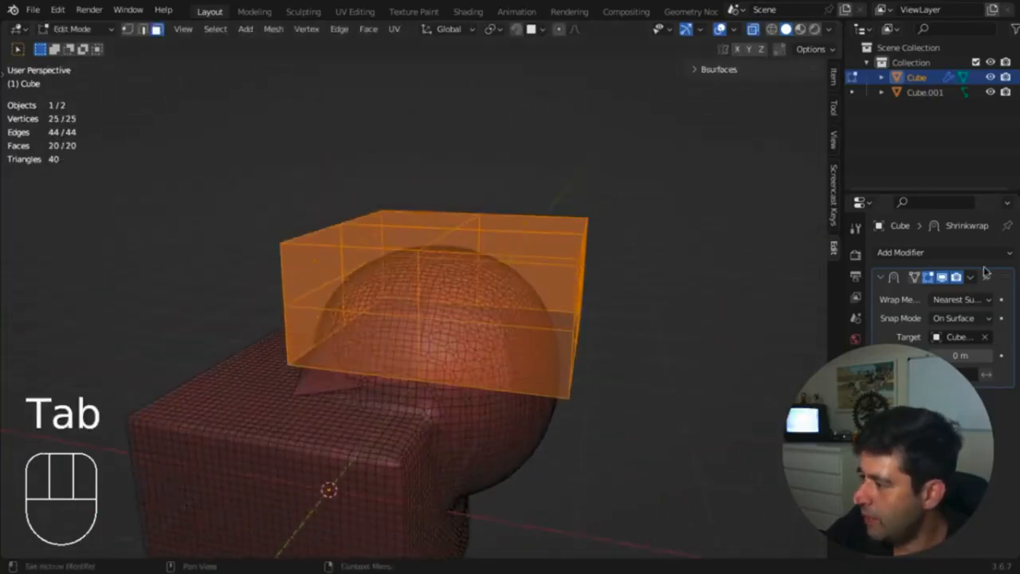
pyautogui.moveTo(681, 292); pyautogui.dragTo(593, 303, button='middle')
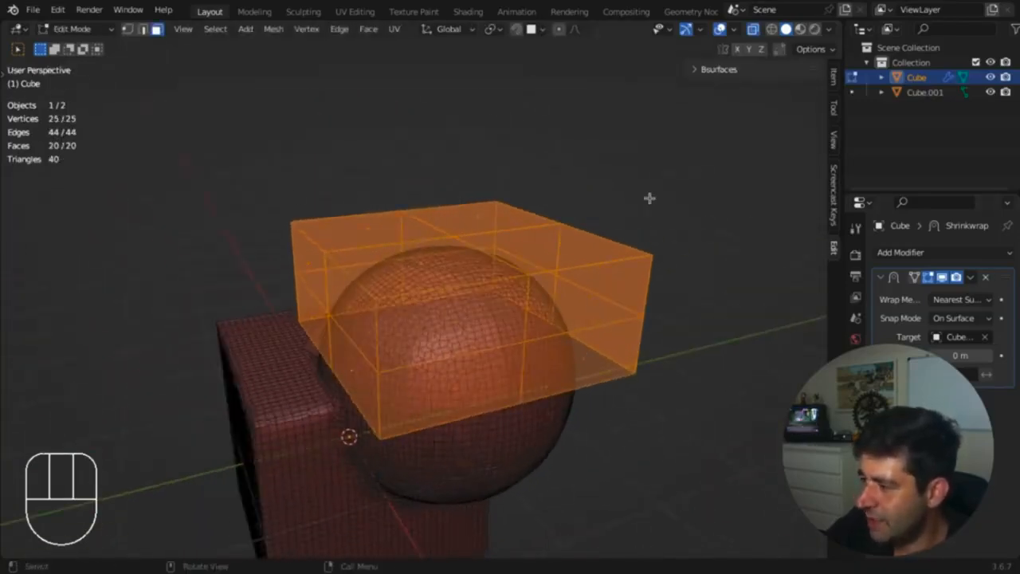
pyautogui.click(915, 277)
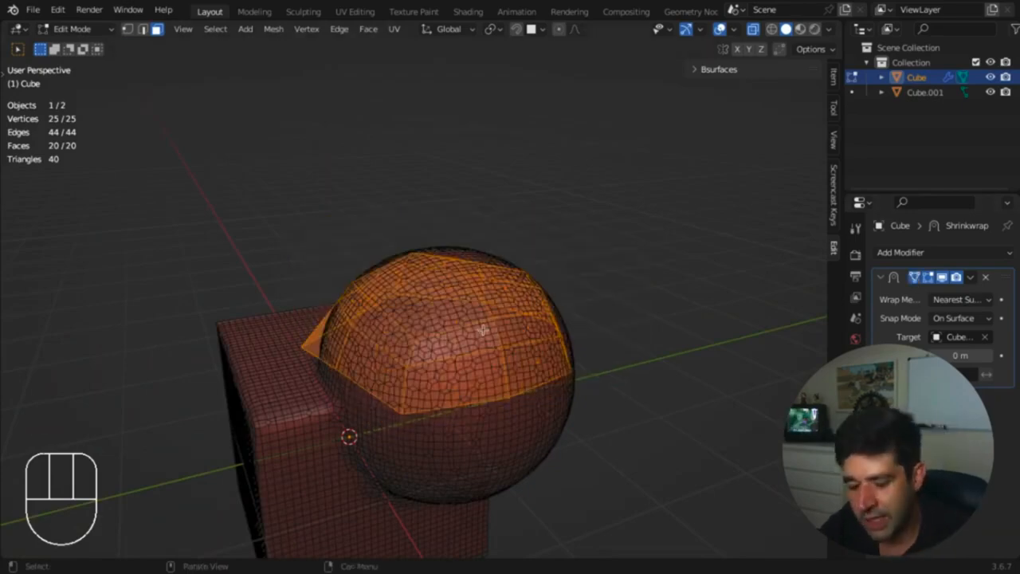
# Step: Turn off X-ray, leave Edit Mode, and display the wrapped box in front with a pale blue viewport colour
pyautogui.press('1')
pyautogui.click(416, 341)
pyautogui.hotkey('alt', 'z')
pyautogui.press('Tab')
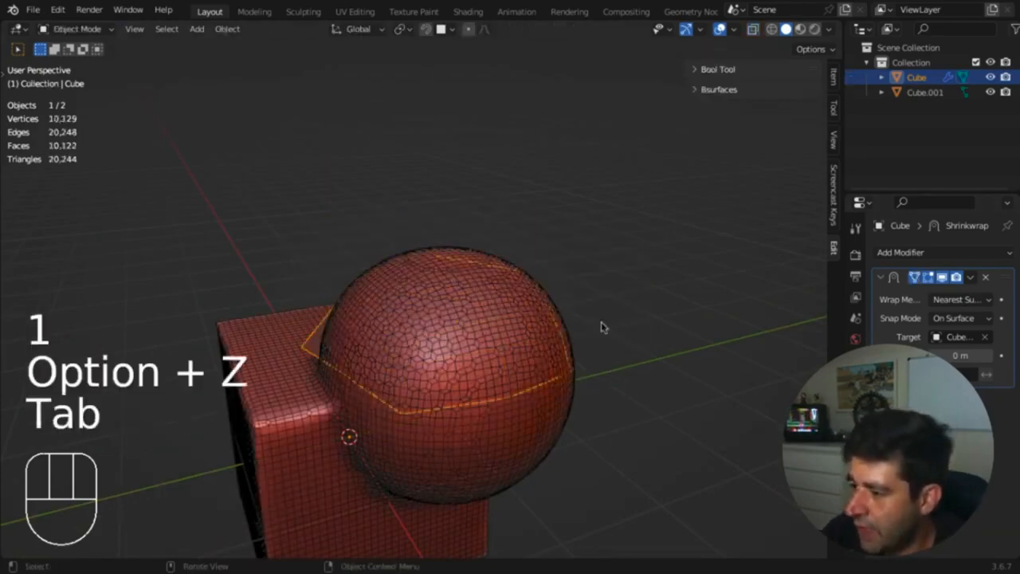
pyautogui.click(855, 387)
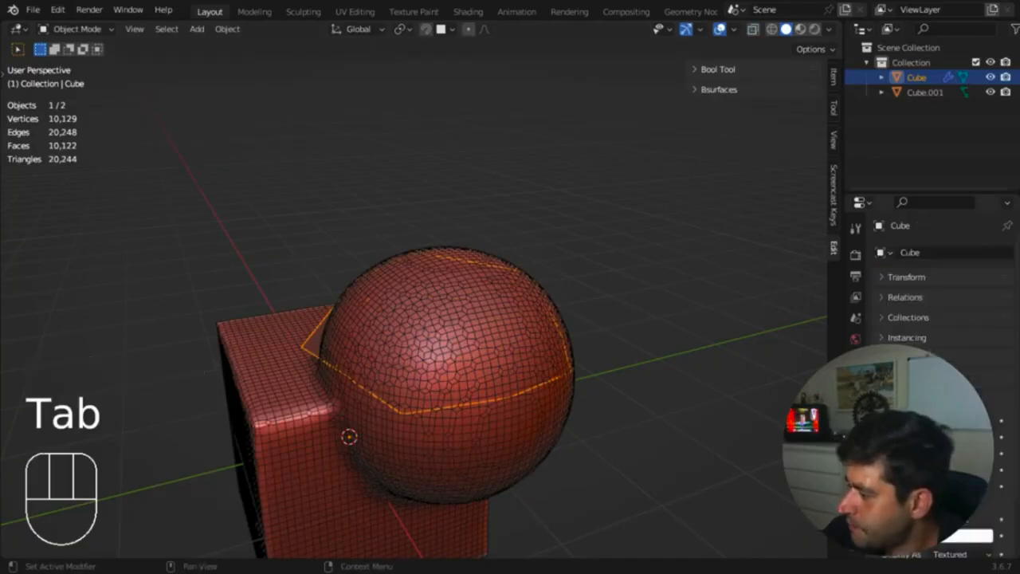
pyautogui.click(935, 516)
pyautogui.click(962, 536)
pyautogui.click(879, 346)
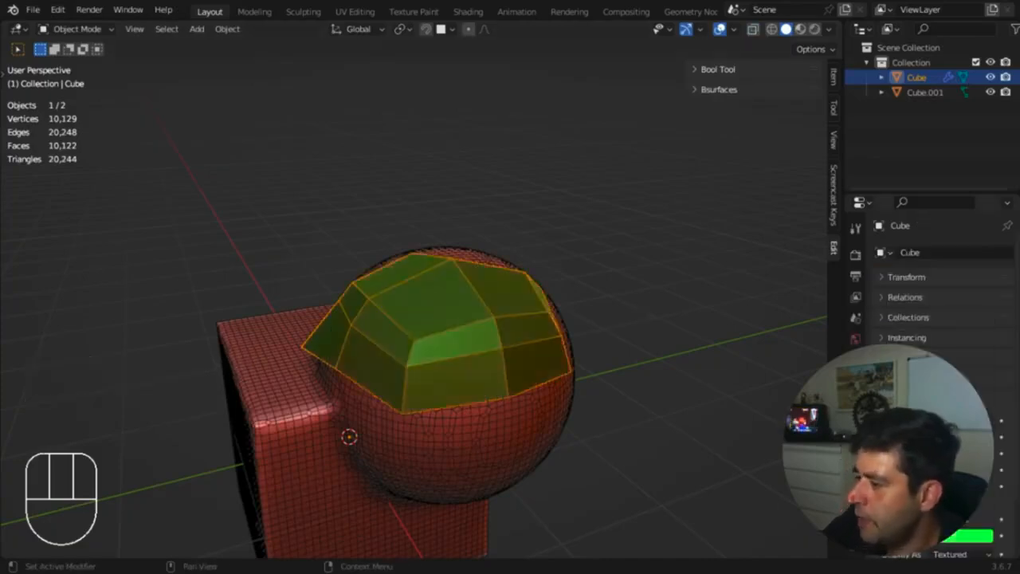
pyautogui.click(973, 535)
pyautogui.click(931, 339)
pyautogui.moveTo(667, 296); pyautogui.dragTo(618, 280, button='middle')
pyautogui.click(856, 408)
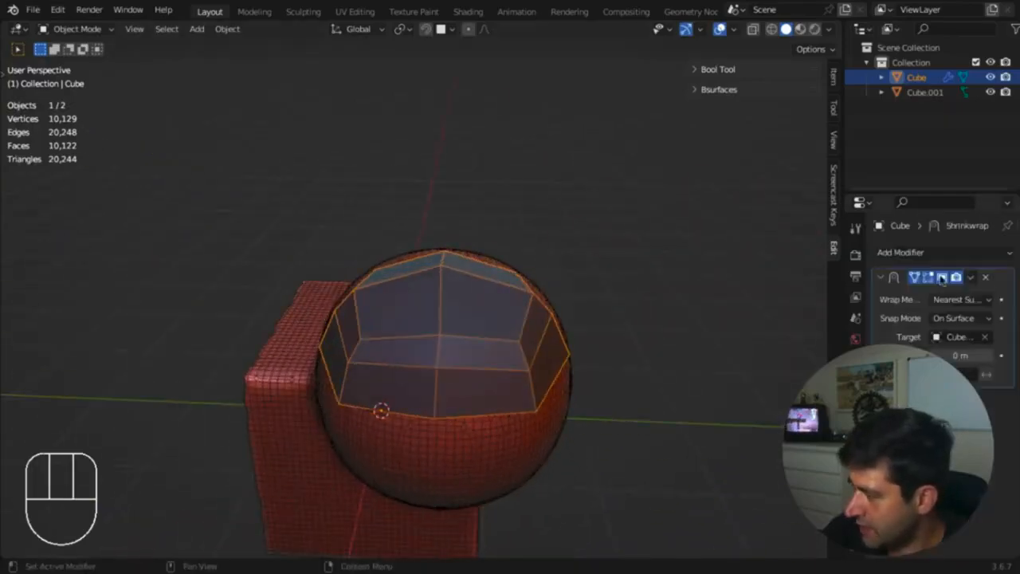
# Step: Edit the wrapped box and add two parallel vertical loop cuts, one through each half of the dome
pyautogui.press('Tab')
pyautogui.press('super+r')
pyautogui.click(496, 303)
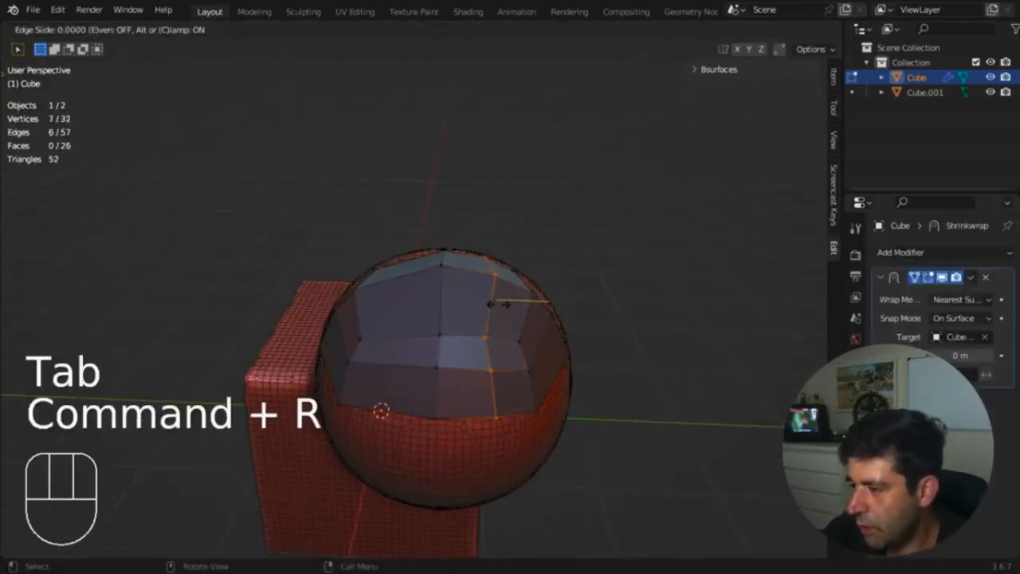
pyautogui.click(482, 301)
pyautogui.press('super+r')
pyautogui.press('Escape')
# Step: Add two centred vertical loop cuts in the perpendicular direction, one through each half of the dome
pyautogui.moveTo(412, 303); pyautogui.dragTo(491, 288, button='middle')
pyautogui.press('super+r')
pyautogui.click(491, 288)
pyautogui.press('Escape')
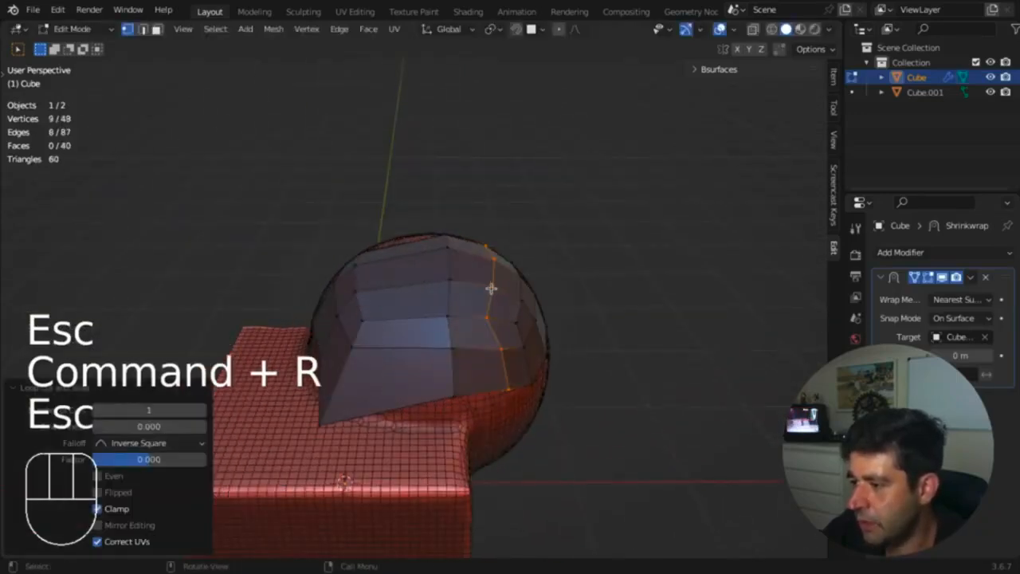
pyautogui.press('super+r')
pyautogui.click(423, 290)
pyautogui.press('Escape')
# Step: Add one centred horizontal loop cut around the lower row of the dome's side faces
pyautogui.moveTo(414, 290); pyautogui.dragTo(458, 348, button='middle')
pyautogui.press('super+r')
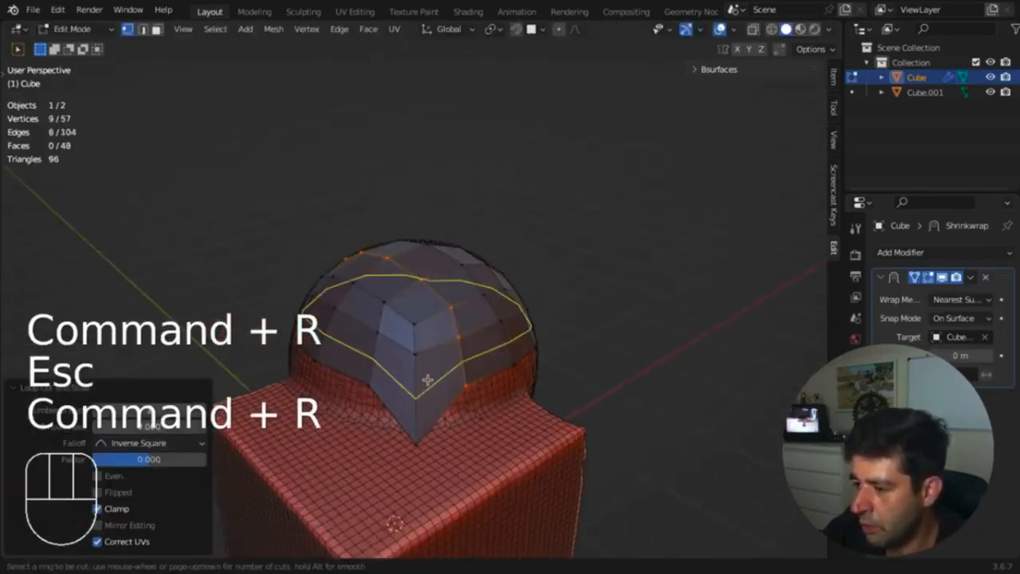
pyautogui.click(427, 381)
pyautogui.press('Escape')
pyautogui.moveTo(427, 380); pyautogui.dragTo(490, 369, button='middle')
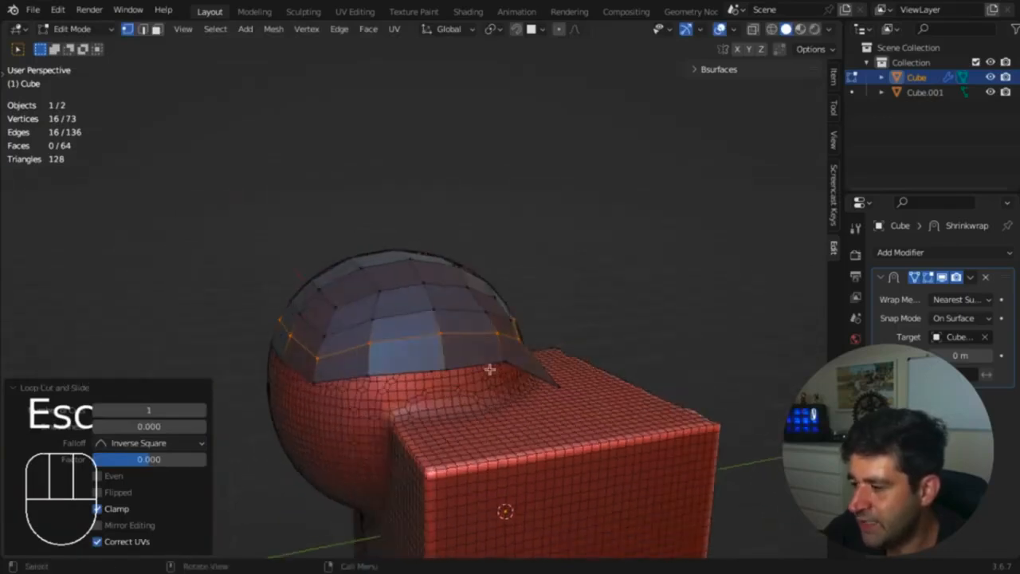
# Step: Extrude one rim edge above the cube downward twice, by about 0.14 m and 0.21 m along Z
pyautogui.press('q')
pyautogui.moveTo(558, 319); pyautogui.dragTo(596, 289, button='middle')
pyautogui.press('2')
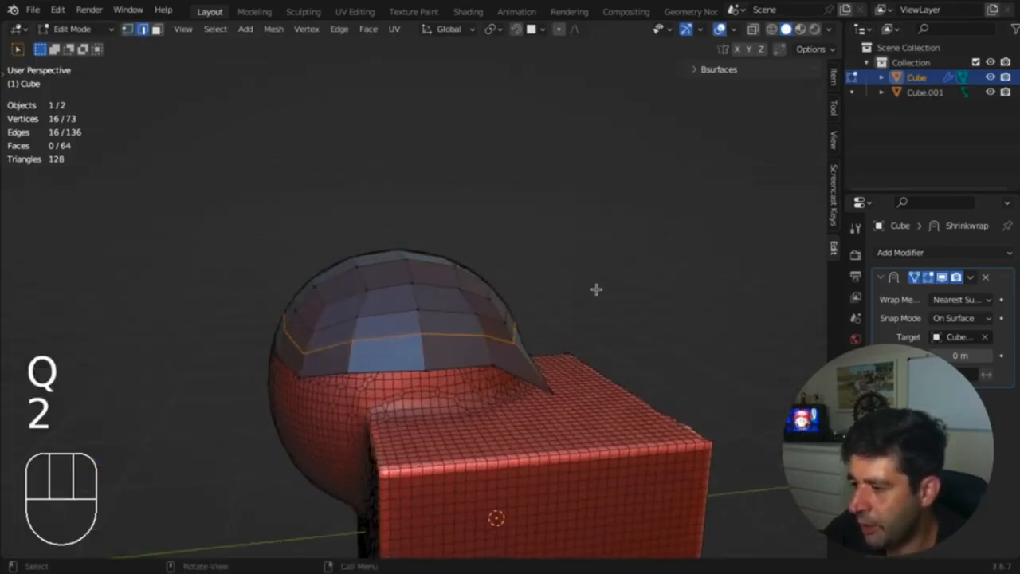
pyautogui.click(440, 370)
pyautogui.moveTo(441, 370); pyautogui.dragTo(499, 372, button='middle')
pyautogui.press('e')
pyautogui.click(501, 390)
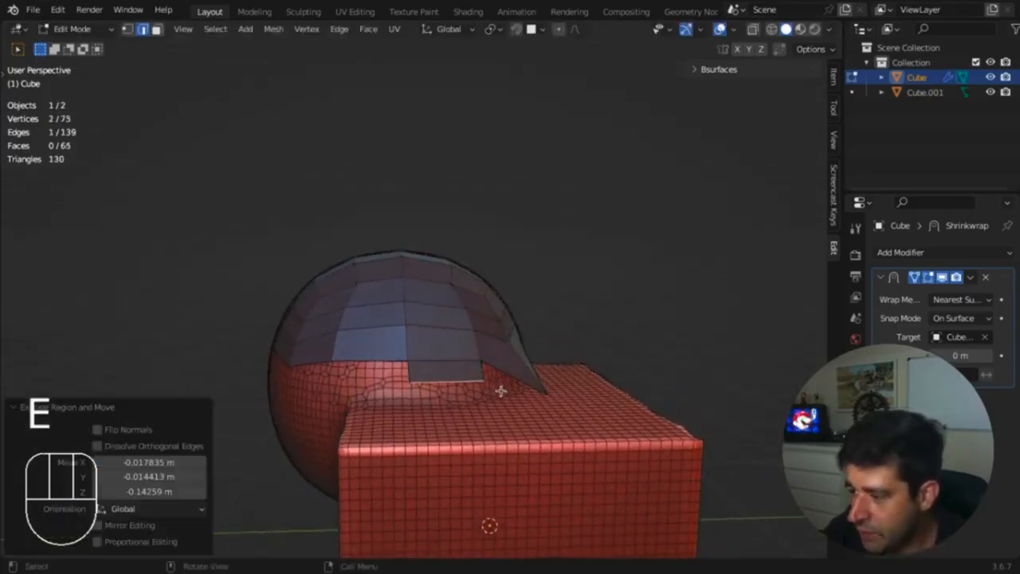
pyautogui.press('e')
pyautogui.click(501, 414)
# Step: Extrude the strip twice more onto the cube's top face, scaling down and adjusting its end edge
pyautogui.moveTo(498, 416); pyautogui.dragTo(478, 448, button='middle')
pyautogui.press('e')
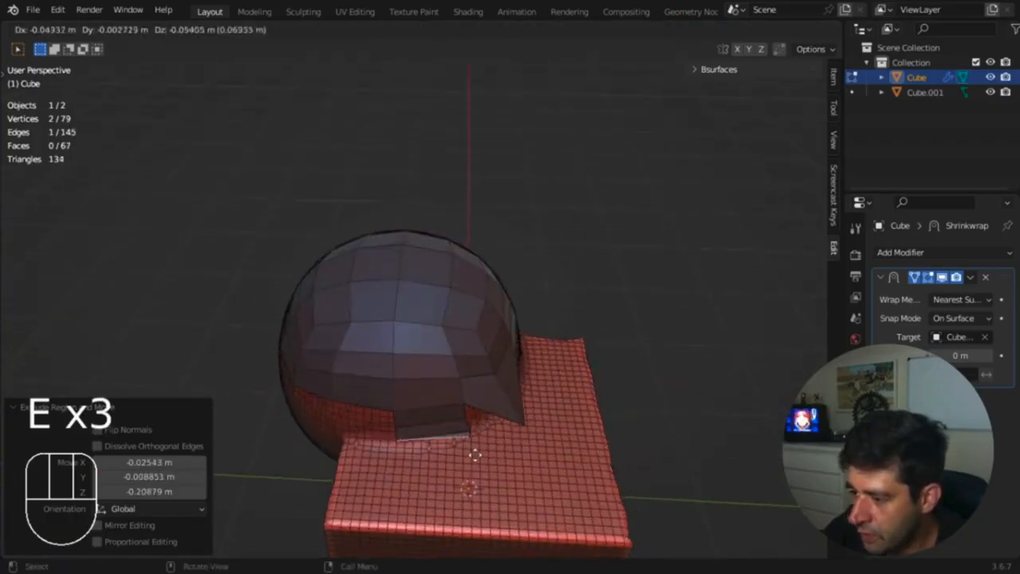
pyautogui.click(476, 471)
pyautogui.press('e')
pyautogui.click(472, 484)
pyautogui.press('s')
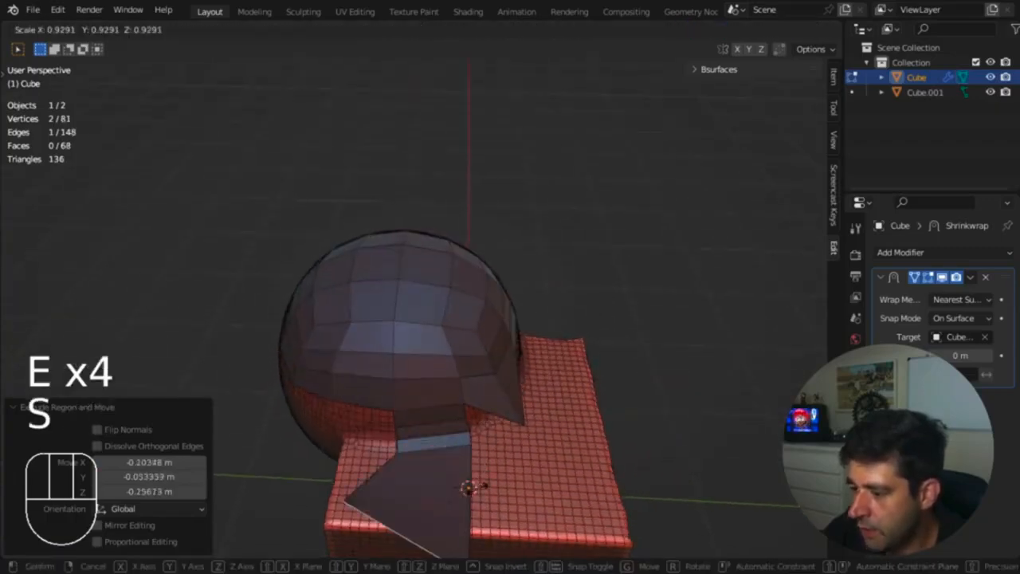
pyautogui.click(469, 485)
pyautogui.press('g')
pyautogui.click(469, 489)
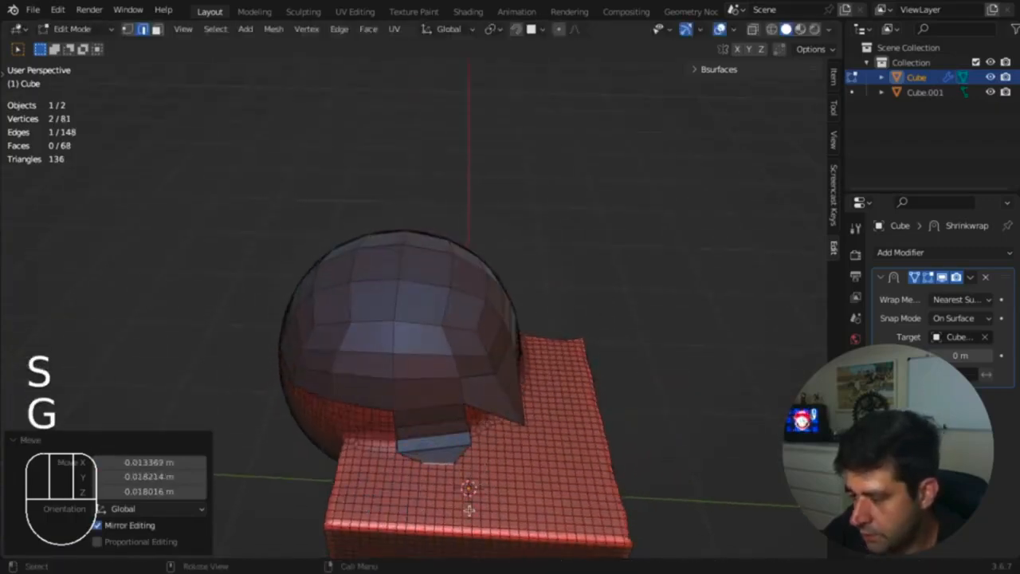
# Step: Move one corner vertex of the strip's end edge further out over the cube's top face
pyautogui.press('1')
pyautogui.click(455, 466)
pyautogui.press('g')
pyautogui.press('Escape')
pyautogui.moveTo(562, 473); pyautogui.dragTo(592, 415, button='middle')
pyautogui.press('g')
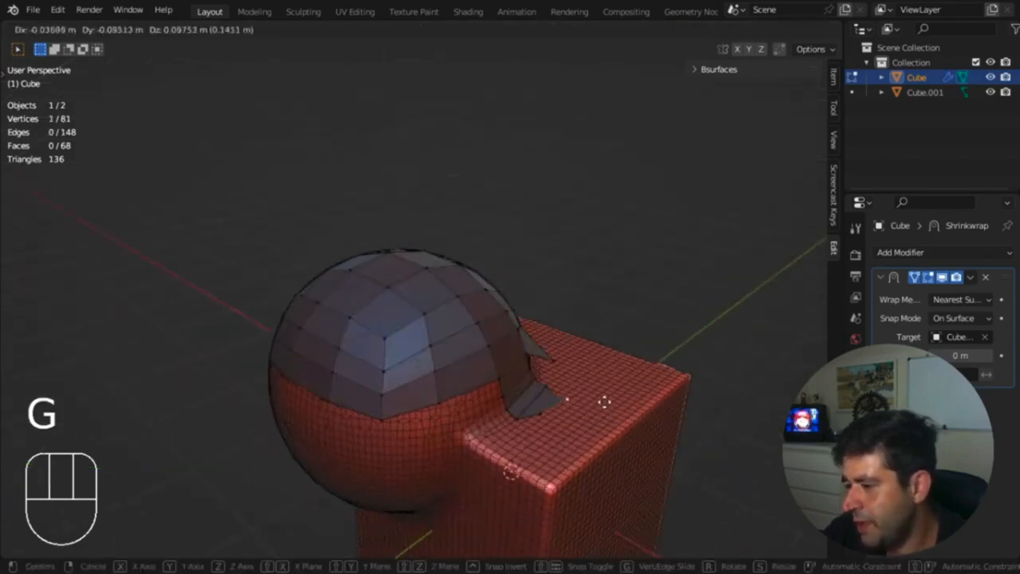
pyautogui.click(561, 409)
pyautogui.press('g')
pyautogui.press('Escape')
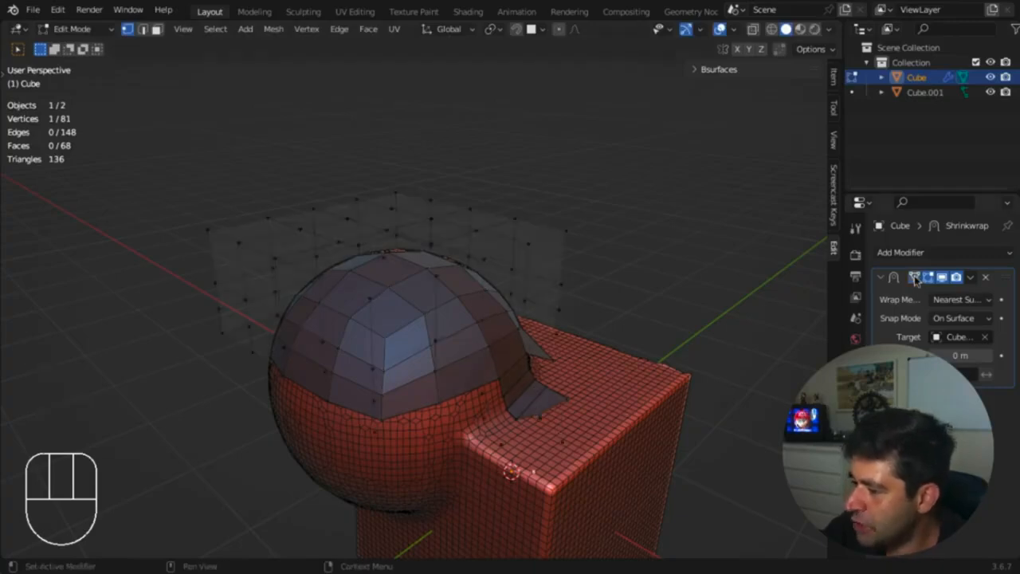
# Step: Examine the original unwrapped cage against the shrinkwrapped surface in X-ray from several angles
pyautogui.moveTo(625, 355); pyautogui.dragTo(404, 301, button='middle')
pyautogui.hotkey('alt', 'z')
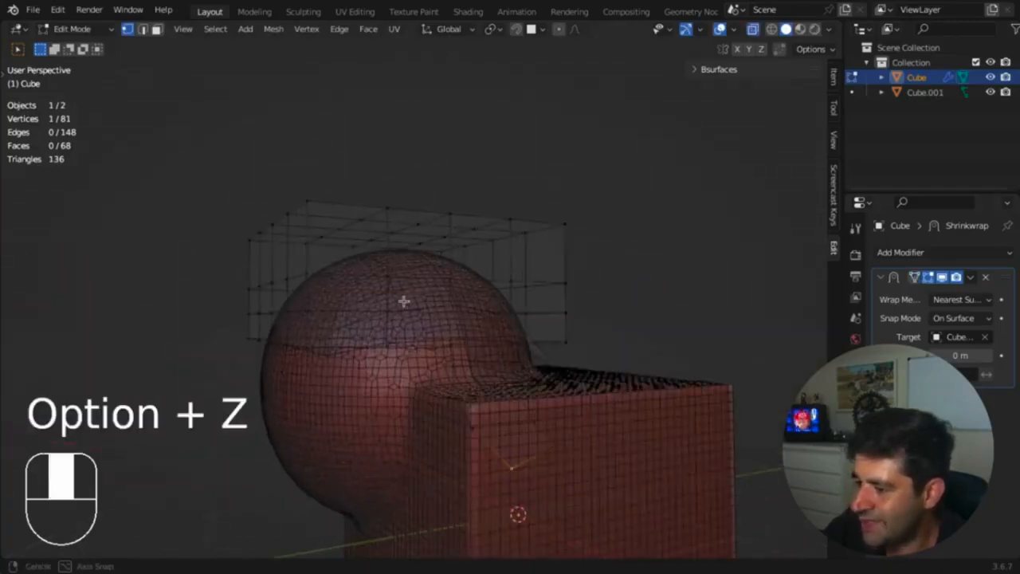
pyautogui.moveTo(564, 351); pyautogui.dragTo(592, 453, button='middle')
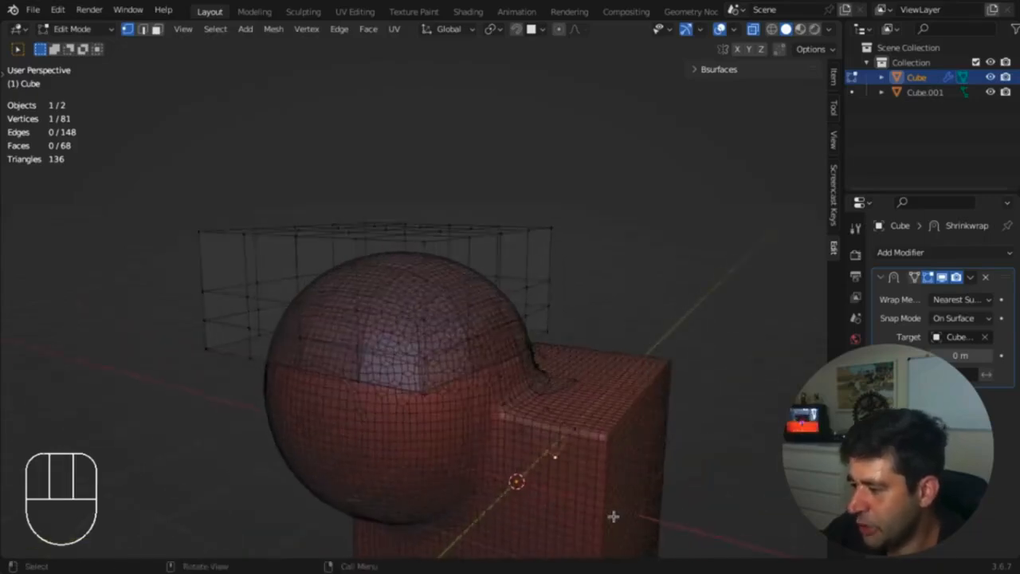
pyautogui.moveTo(639, 364); pyautogui.dragTo(584, 397, button='middle')
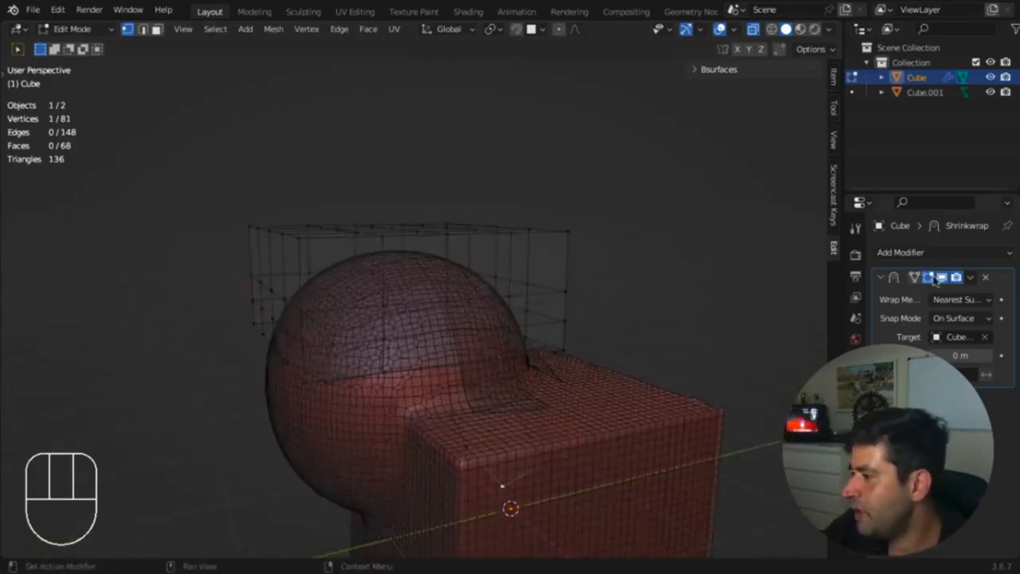
# Step: Leave Edit Mode, turn off X-ray and convert the shrinkwrapped shape to real geometry with Visual Geometry to Mesh
pyautogui.press('Tab')
pyautogui.hotkey('alt', 'z')
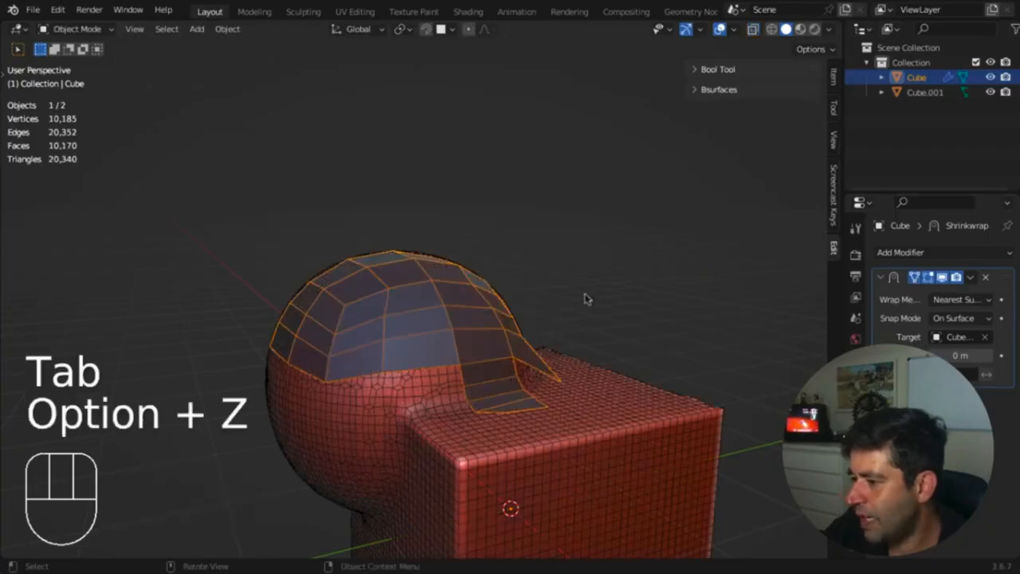
pyautogui.press('super+a')
pyautogui.click(537, 318)
pyautogui.click(905, 253)
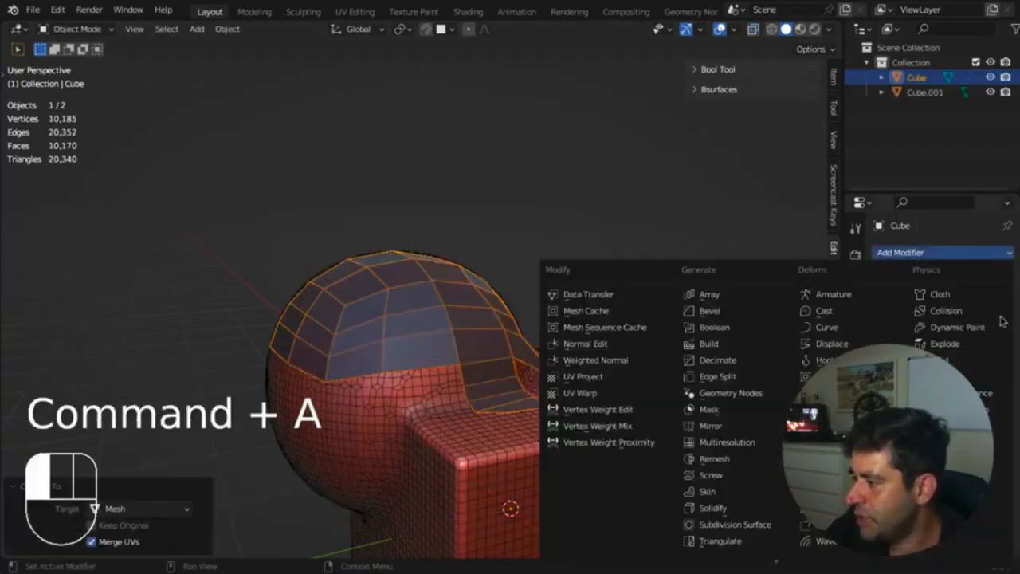
pyautogui.click(841, 443)
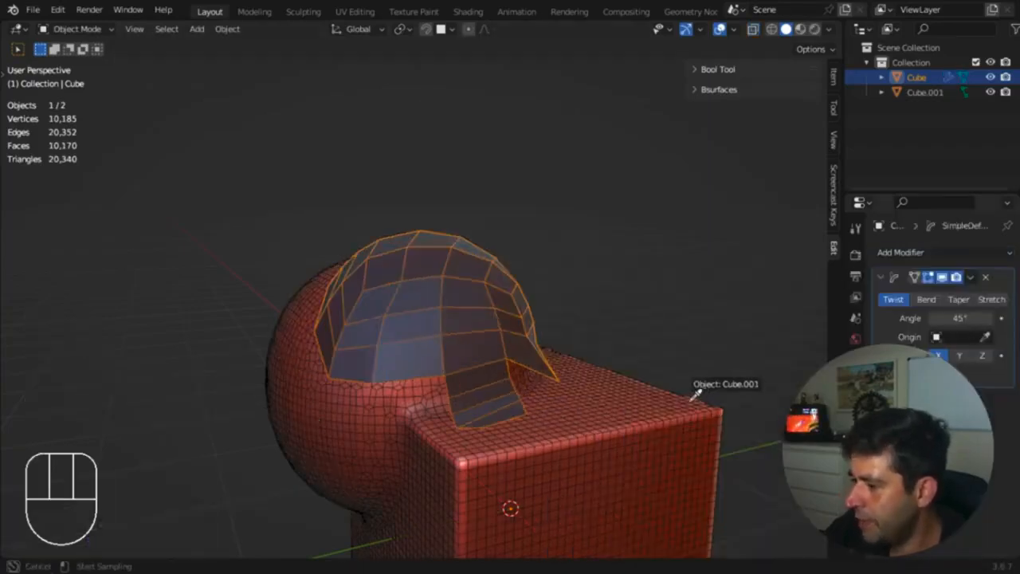
pyautogui.click(986, 278)
# Step: Add a new Shrinkwrap modifier to the converted mesh with Cube.001 as its target
pyautogui.click(971, 253)
pyautogui.click(829, 426)
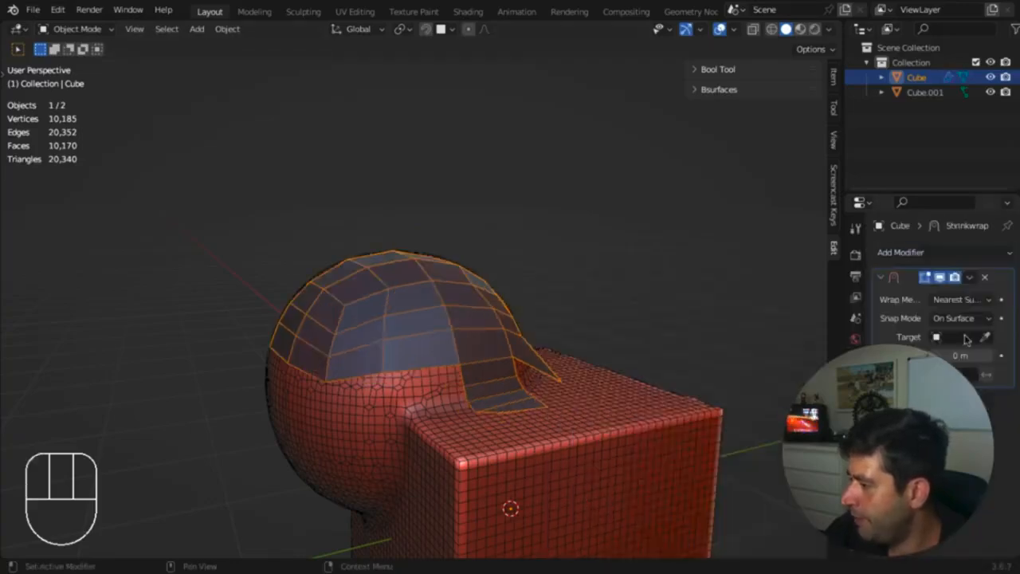
# Step: Edit the mesh, select the strip's end edge and extrude it twice across the cube's top face
pyautogui.moveTo(597, 426); pyautogui.dragTo(458, 482, button='middle')
pyautogui.press('Tab')
pyautogui.press('2')
pyautogui.click(440, 453)
pyautogui.keyDown('shift'); pyautogui.moveTo(458, 483); pyautogui.dragTo(600, 359, button='middle'); pyautogui.keyUp('shift')
pyautogui.press('e')
pyautogui.click(458, 377)
pyautogui.press('e')
pyautogui.click(458, 387)
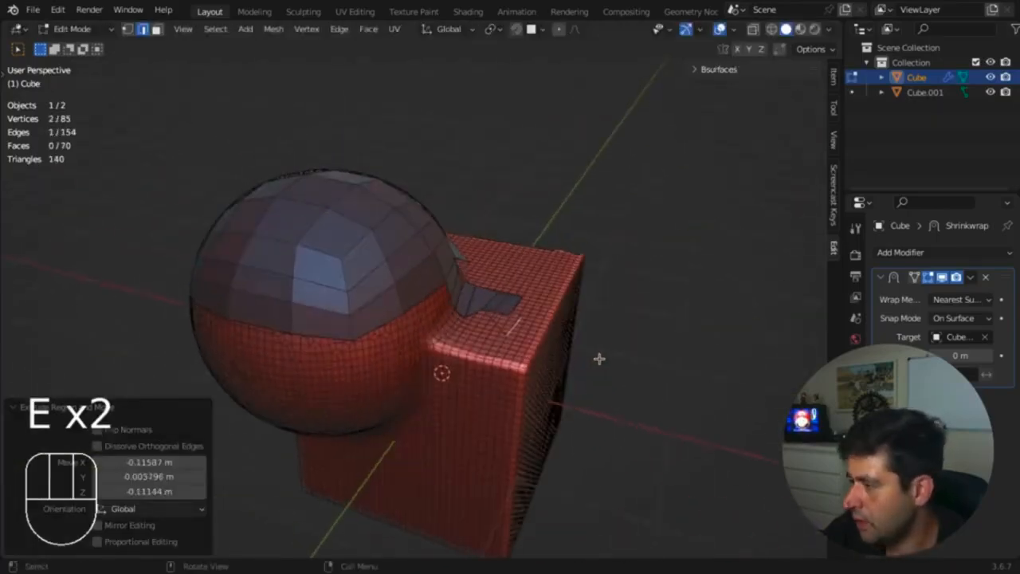
# Step: Extrude the strip's end edge two more times toward the outer edge of the cube's top
pyautogui.click(915, 276)
pyautogui.moveTo(592, 314); pyautogui.dragTo(464, 332, button='middle')
pyautogui.press('e')
pyautogui.click(492, 352)
pyautogui.keyDown('super'); pyautogui.moveTo(464, 332); pyautogui.dragTo(669, 164, button='middle'); pyautogui.keyUp('super')
pyautogui.press('e')
pyautogui.click(472, 313)
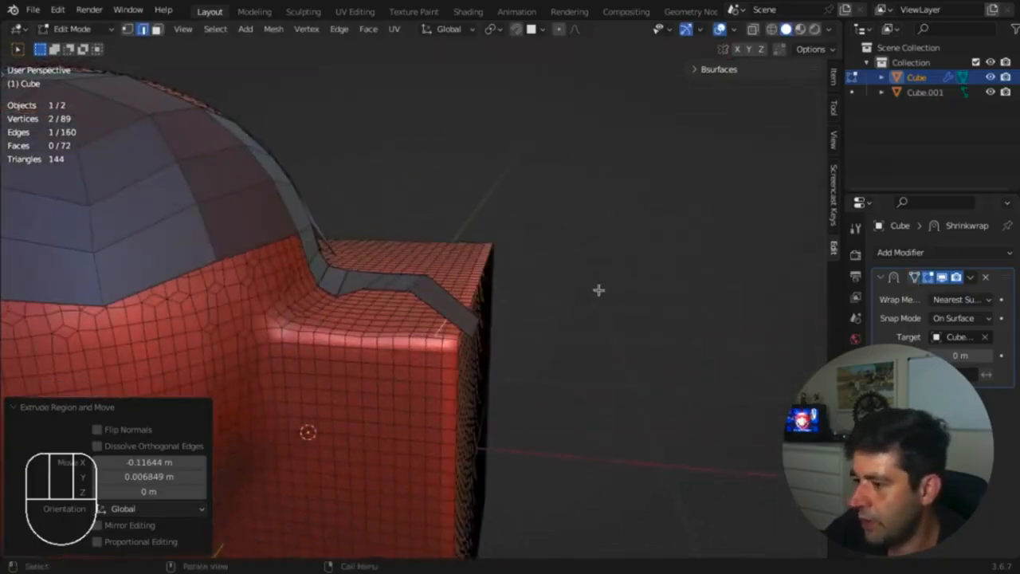
# Step: In back view, select the strip's outer vertices and move them about -0.08 m in X and 0.32 m in Z
pyautogui.moveTo(599, 290); pyautogui.dragTo(617, 255, button='middle')
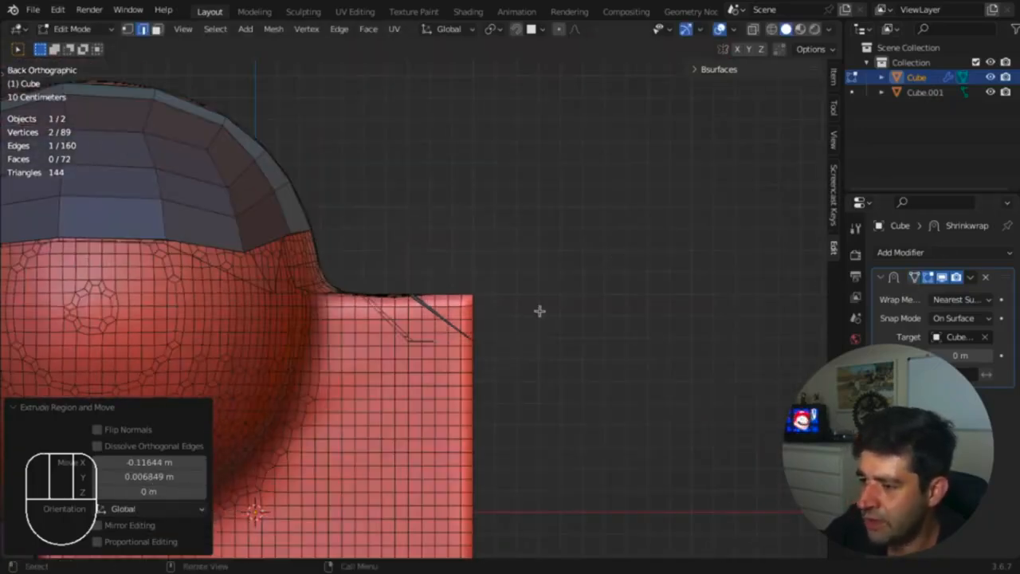
pyautogui.press('1')
pyautogui.moveTo(515, 376); pyautogui.dragTo(326, 279)
pyautogui.press('g')
pyautogui.click(424, 207)
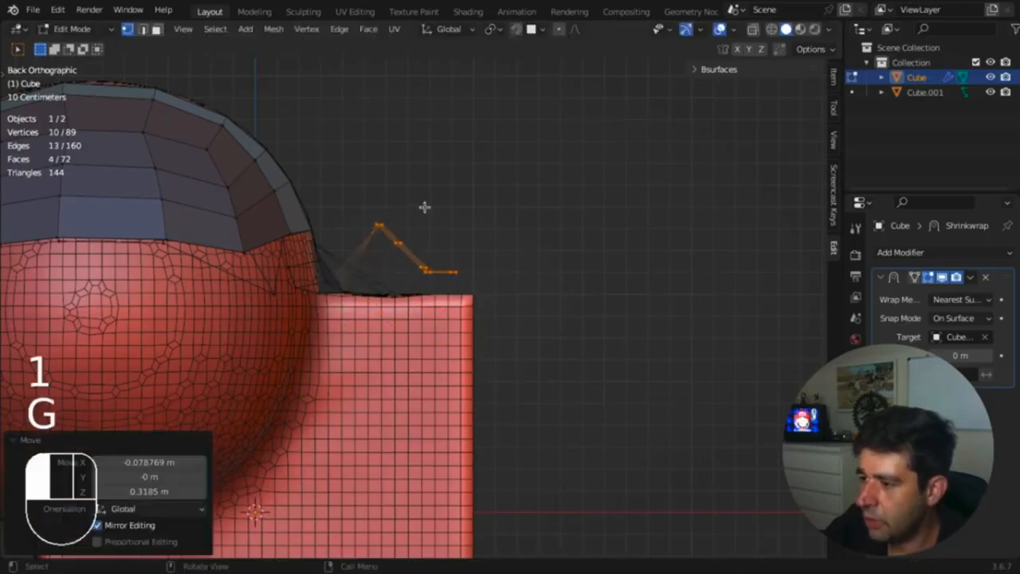
# Step: Reposition the strip's vertex groups one after another in back view so they line up just above the cube's top
pyautogui.press('g')
pyautogui.moveTo(389, 228); pyautogui.dragTo(406, 250)
pyautogui.click(373, 287)
pyautogui.press('g')
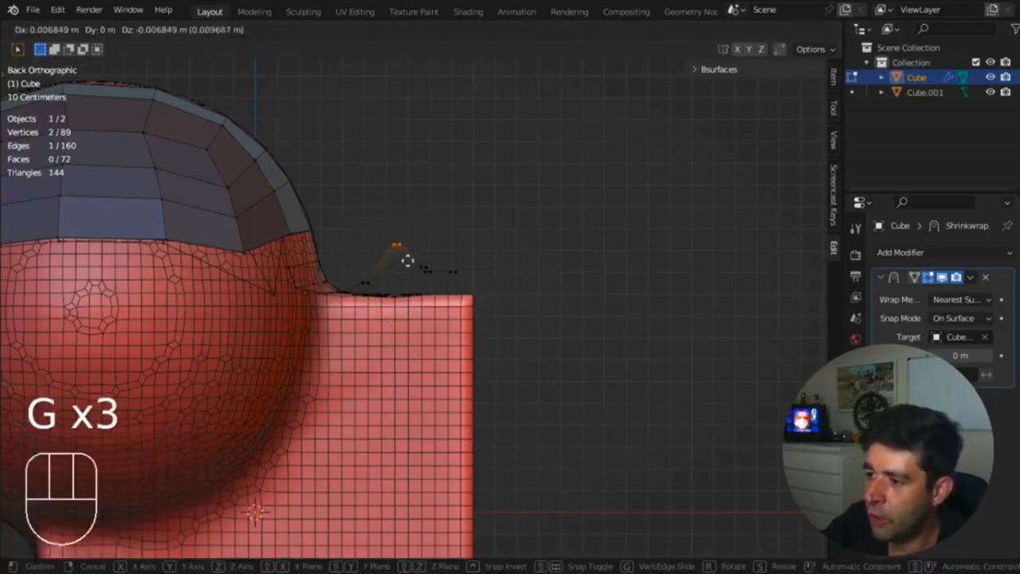
pyautogui.click(405, 290)
pyautogui.press('g')
pyautogui.click(455, 275)
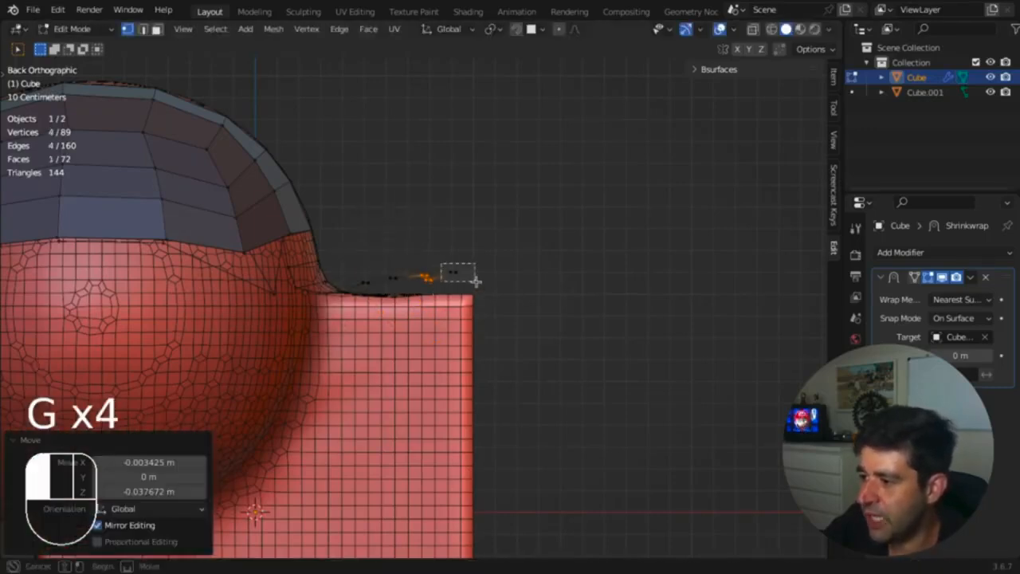
pyautogui.press('g')
pyautogui.click(492, 282)
# Step: Smooth the strip on the cube's top in Sculpt Mode, undoing the unwanted changes
pyautogui.moveTo(492, 283); pyautogui.dragTo(515, 326, button='middle')
pyautogui.hotkey('ctrl', 'Tab')
pyautogui.click(527, 389)
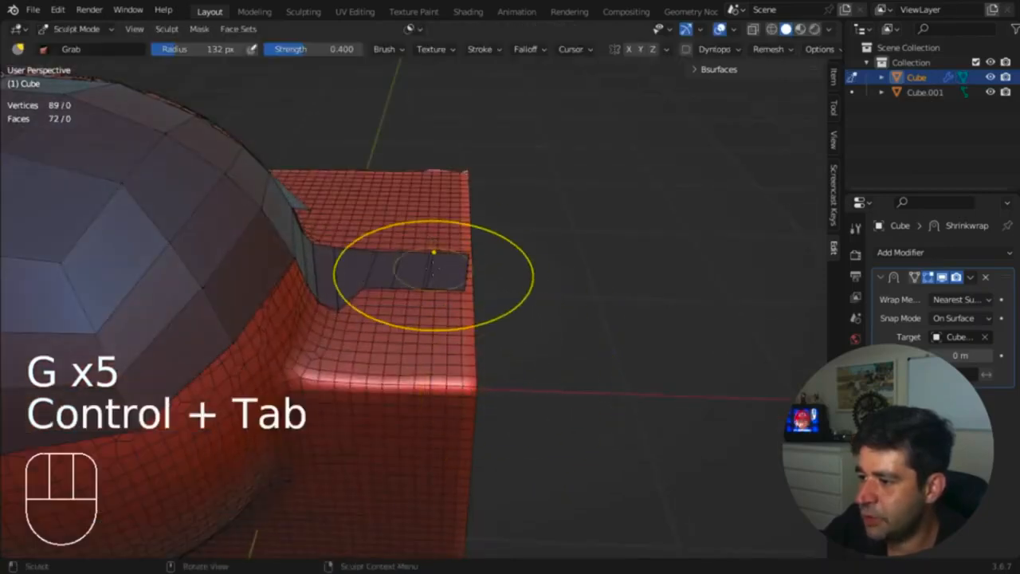
pyautogui.keyDown('shift'); pyautogui.moveTo(430, 273); pyautogui.dragTo(397, 276); pyautogui.keyUp('shift')
pyautogui.press('super+z')
pyautogui.press('super+z')
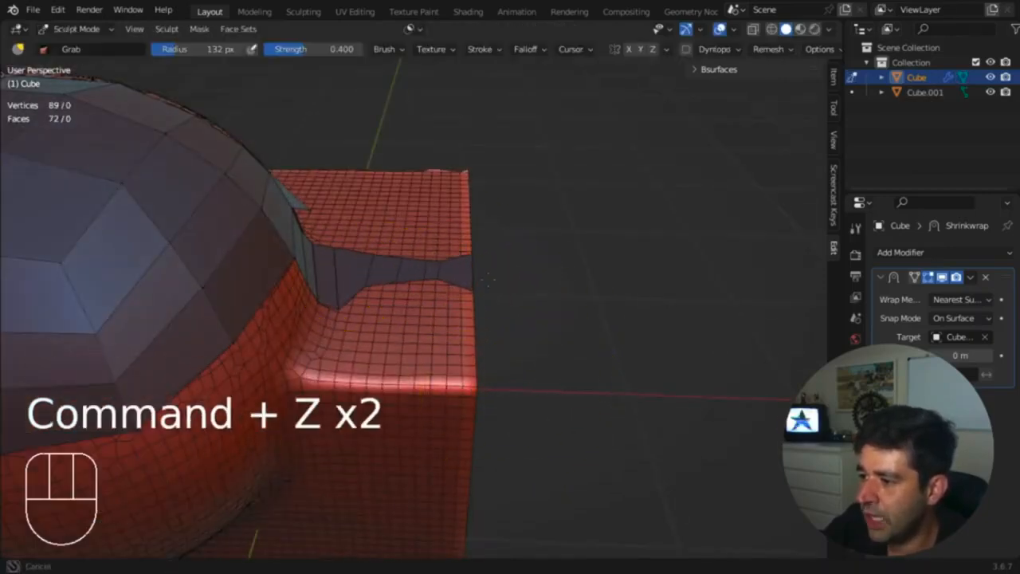
# Step: Return to Edit Mode with edge selection and extrude the strip's end edge twice down the cube's side
pyautogui.press('Tab')
pyautogui.press('2')
pyautogui.moveTo(469, 269)
pyautogui.mouseDown(button='middle')
pyautogui.moveTo(440, 231)
pyautogui.moveTo(489, 316)
pyautogui.mouseUp(button='middle')
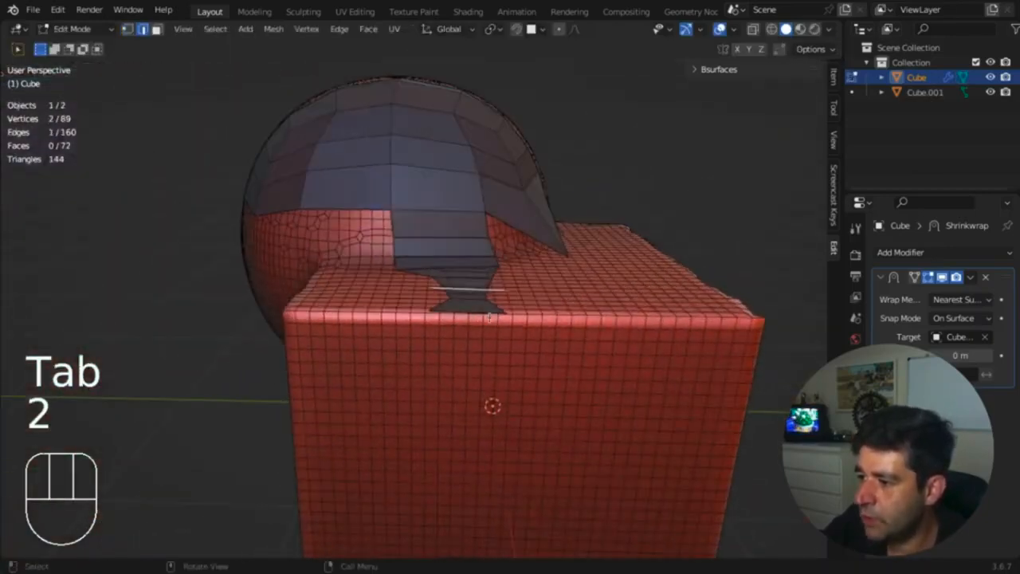
pyautogui.press('e')
pyautogui.click(492, 384)
pyautogui.moveTo(492, 386); pyautogui.dragTo(493, 345, button='middle')
pyautogui.press('e')
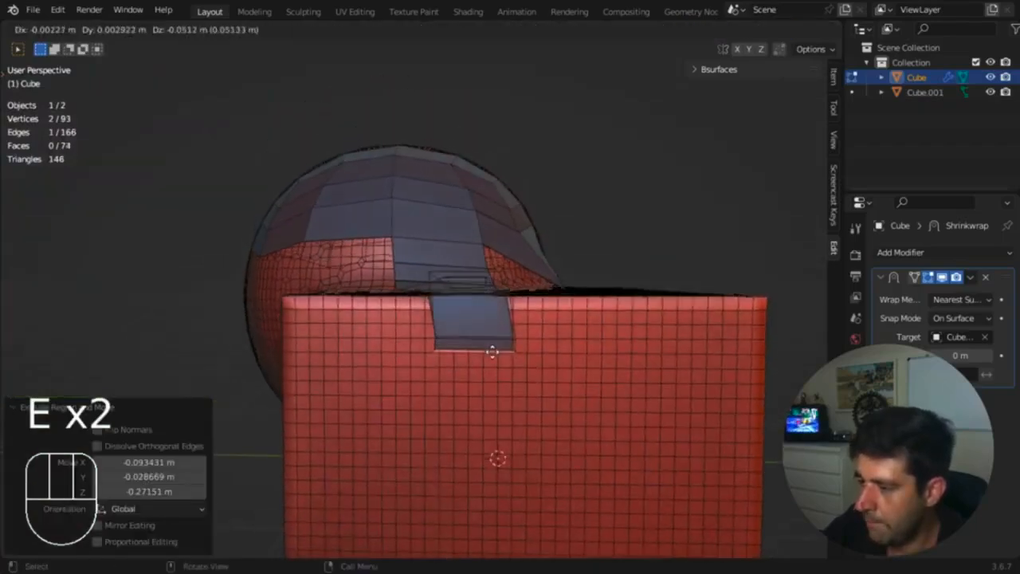
pyautogui.click(499, 405)
# Step: Continue the strip down the cube's side face with two longer edge extrusions
pyautogui.keyDown('shift'); pyautogui.moveTo(500, 415); pyautogui.dragTo(492, 228, button='middle'); pyautogui.keyUp('shift')
pyautogui.press('e')
pyautogui.click(487, 304)
pyautogui.press('e')
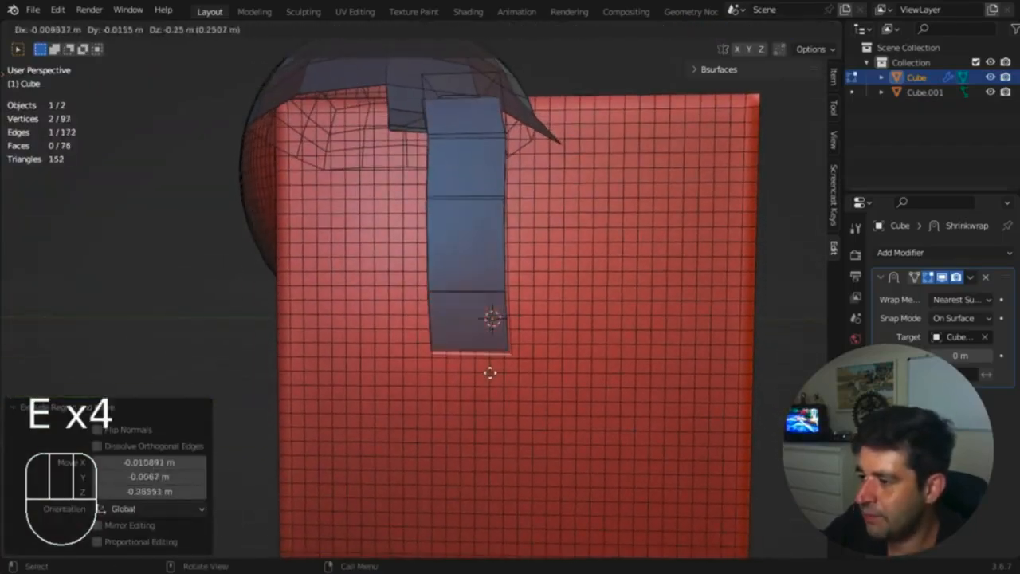
pyautogui.click(491, 378)
# Step: Select the run of three side edges on the strip and extrude it sideways three times across the cube's face
pyautogui.click(505, 181)
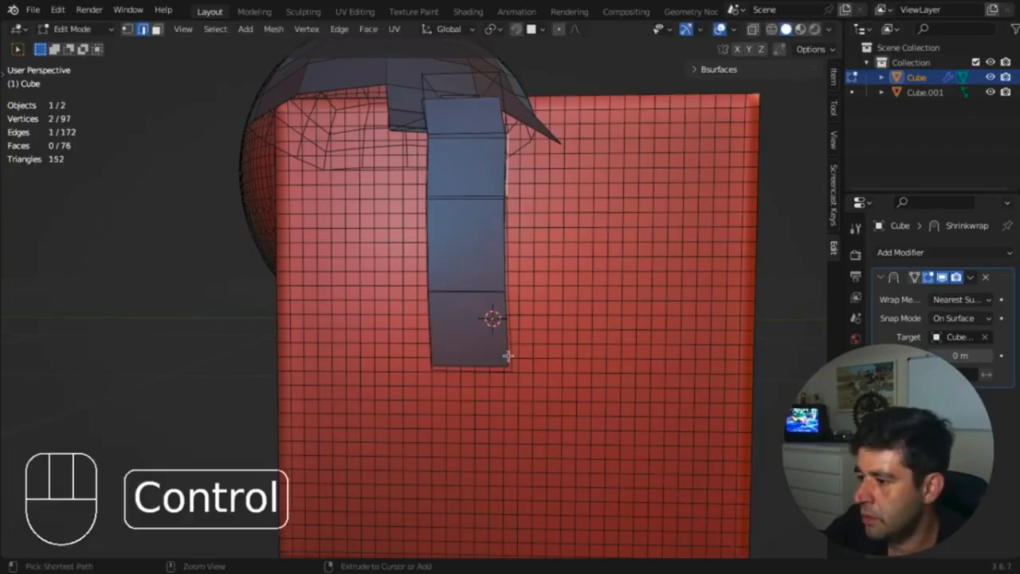
pyautogui.keyDown('ctrl'); pyautogui.click(507, 353); pyautogui.keyUp('ctrl')
pyautogui.press('e')
pyautogui.click(543, 353)
pyautogui.press('e')
pyautogui.click(597, 364)
pyautogui.press('e')
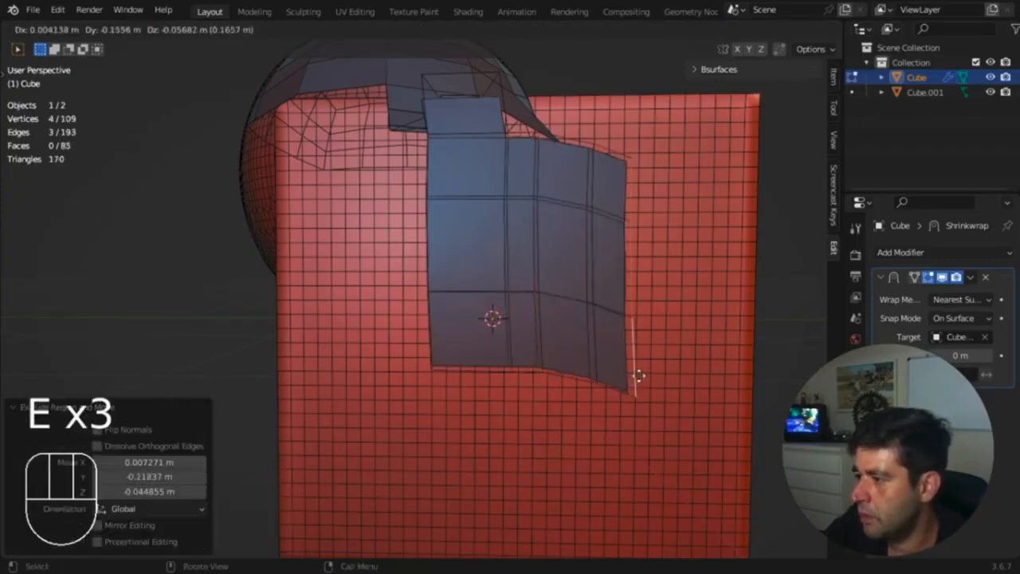
pyautogui.click(642, 381)
# Step: Continue the three selected edges with two wider extrusions to the vertical corner of the cube
pyautogui.moveTo(642, 381); pyautogui.dragTo(649, 379, button='middle')
pyautogui.press('e')
pyautogui.click(689, 376)
pyautogui.press('e')
pyautogui.click(776, 376)
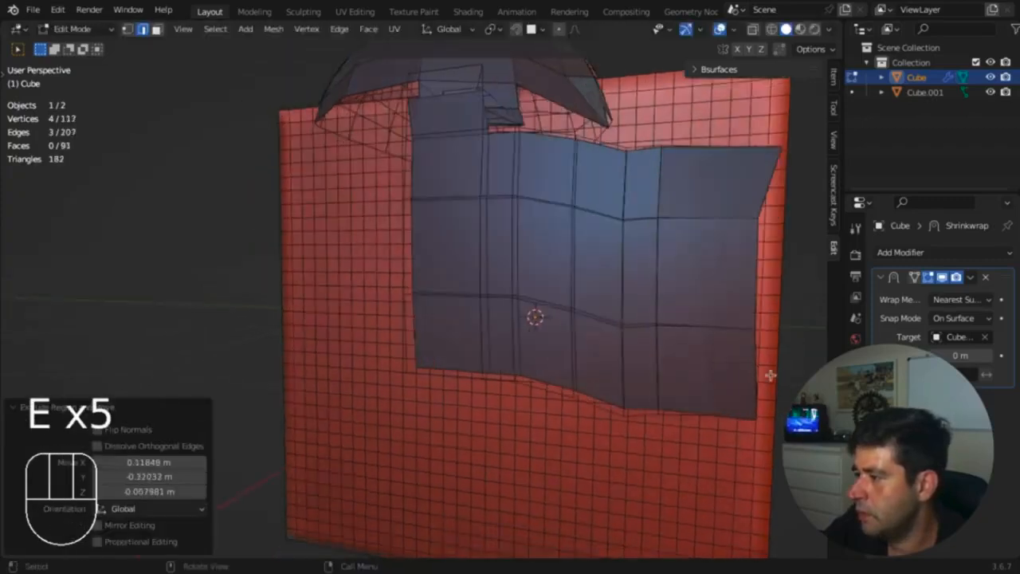
# Step: Turn on X-ray and, in top view, move the end edges about -0.12 m in X and -0.06 m in Y at the cube's corner
pyautogui.keyDown('shift'); pyautogui.moveTo(776, 376); pyautogui.dragTo(583, 389, button='middle'); pyautogui.keyUp('shift')
pyautogui.hotkey('alt', 'z')
pyautogui.moveTo(566, 348); pyautogui.dragTo(625, 412, button='middle')
pyautogui.press('g')
pyautogui.click(624, 364)
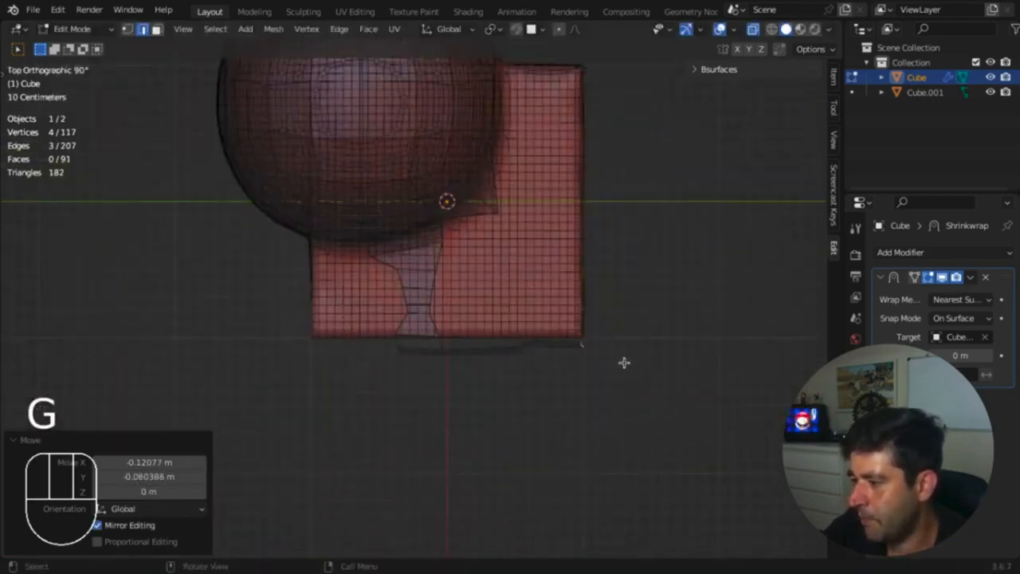
# Step: Extrude the end edges six times in top view, around the cube's corner and along the full adjacent side
pyautogui.press('e')
pyautogui.click(633, 349)
pyautogui.press('e')
pyautogui.click(634, 315)
pyautogui.press('e')
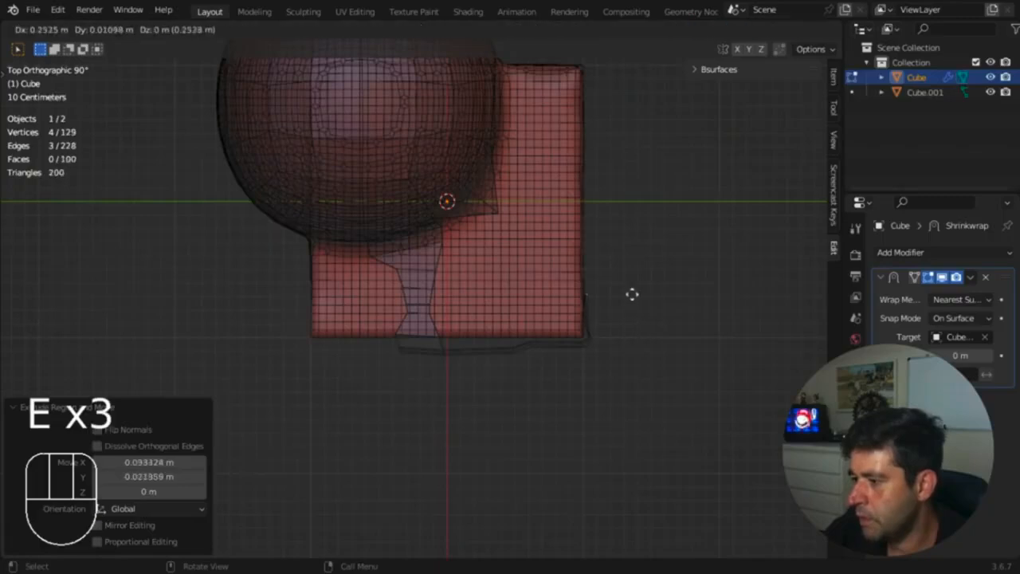
pyautogui.click(632, 295)
pyautogui.press('e')
pyautogui.click(637, 146)
pyautogui.press('e')
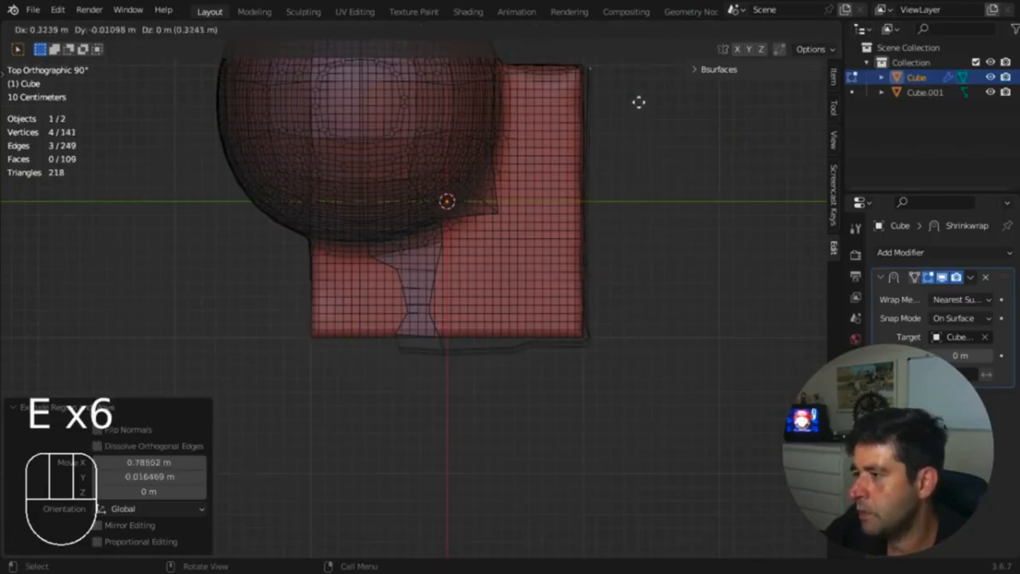
pyautogui.click(639, 101)
# Step: Turn off X-ray and enable the Shrinkwrap modifier's on-cage display to see the extruded faces on the surface
pyautogui.moveTo(637, 195); pyautogui.dragTo(514, 88, button='middle')
pyautogui.hotkey('alt', 'z')
pyautogui.moveTo(588, 323); pyautogui.dragTo(533, 322, button='middle')
pyautogui.click(915, 277)
pyautogui.hotkey('alt', 'z')
pyautogui.hotkey('alt', 'z')
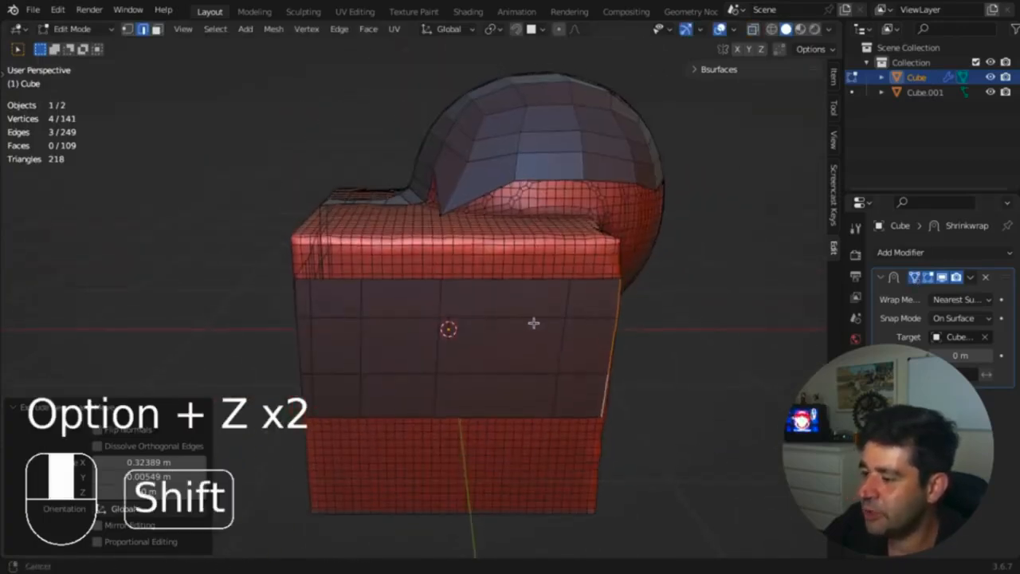
# Step: Apply the Shrinkwrap modifier to the retopology mesh in Object Mode
pyautogui.click(514, 280)
pyautogui.press('Tab')
pyautogui.hotkey('ctrl', 'Tab')
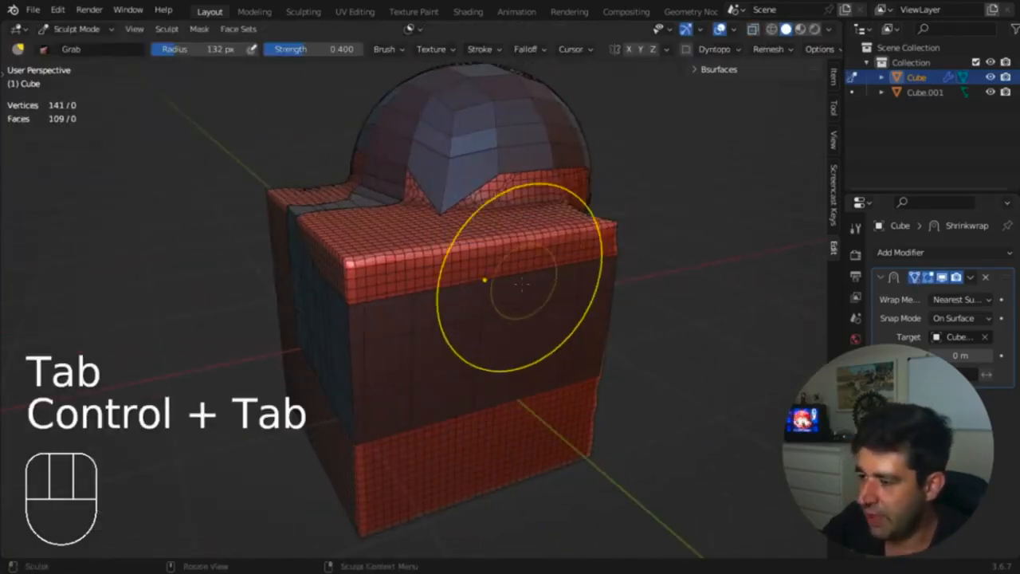
pyautogui.hotkey('ctrl', 'Tab')
pyautogui.moveTo(415, 287)
pyautogui.mouseDown(button='middle')
pyautogui.moveTo(677, 317)
pyautogui.moveTo(537, 342)
pyautogui.moveTo(797, 275)
pyautogui.mouseUp(button='middle')
pyautogui.click(970, 276)
pyautogui.click(884, 294)
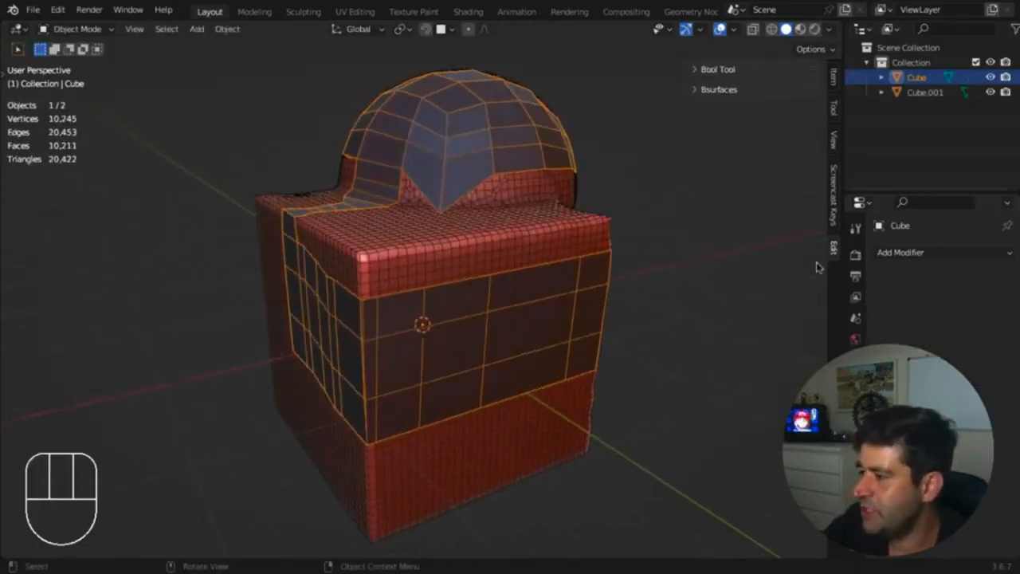
# Step: Add a new Shrinkwrap modifier to the retopology mesh and target the remeshed sphere-and-cube object
pyautogui.click(900, 252)
pyautogui.click(836, 426)
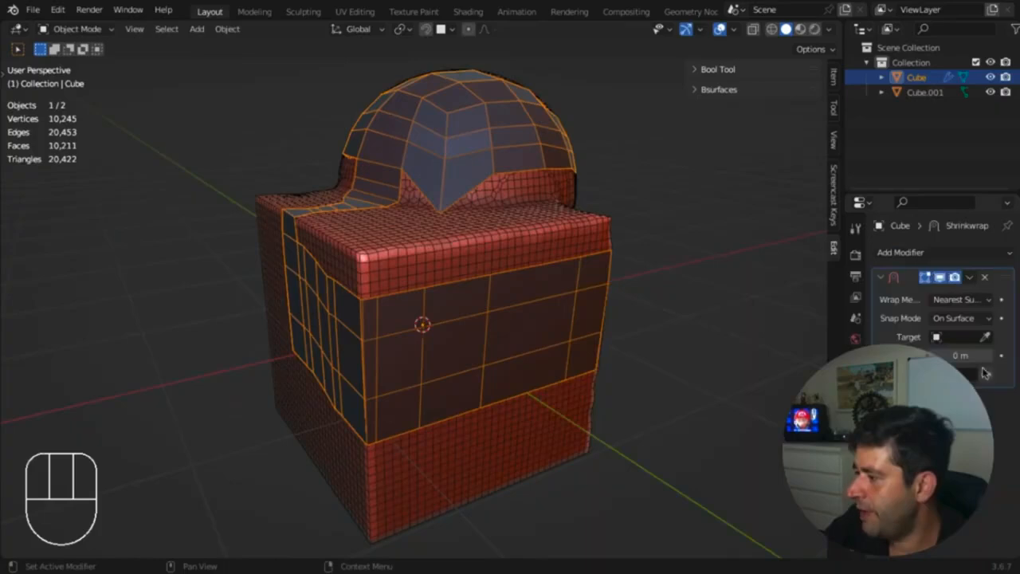
pyautogui.click(553, 219)
# Step: In Edit Mode, move the sphere patch's pointed lower vertex up by about 0.06, 0.05 and 0.21 m in X, Y and Z
pyautogui.press('Tab')
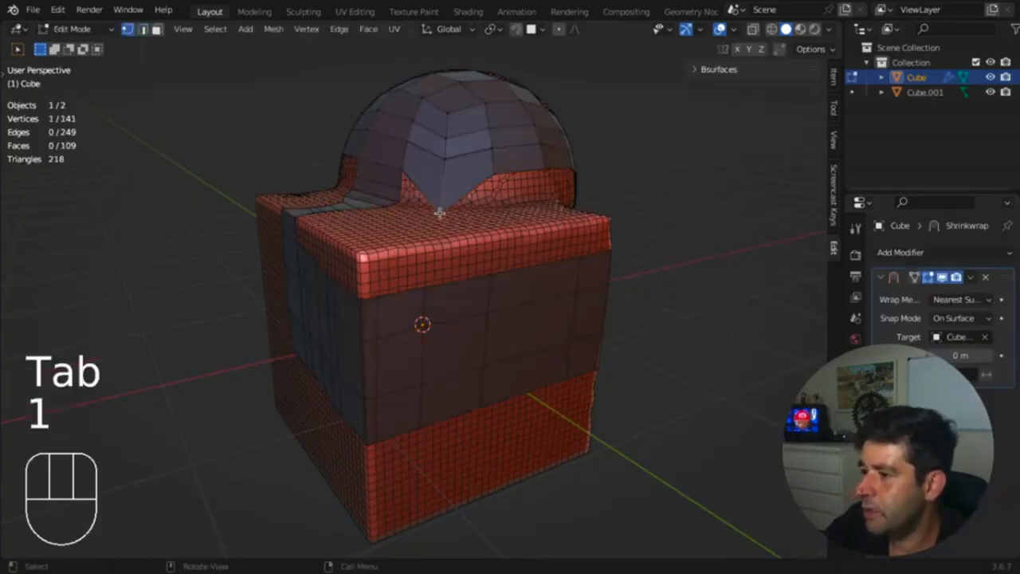
pyautogui.press('g')
pyautogui.click(549, 198)
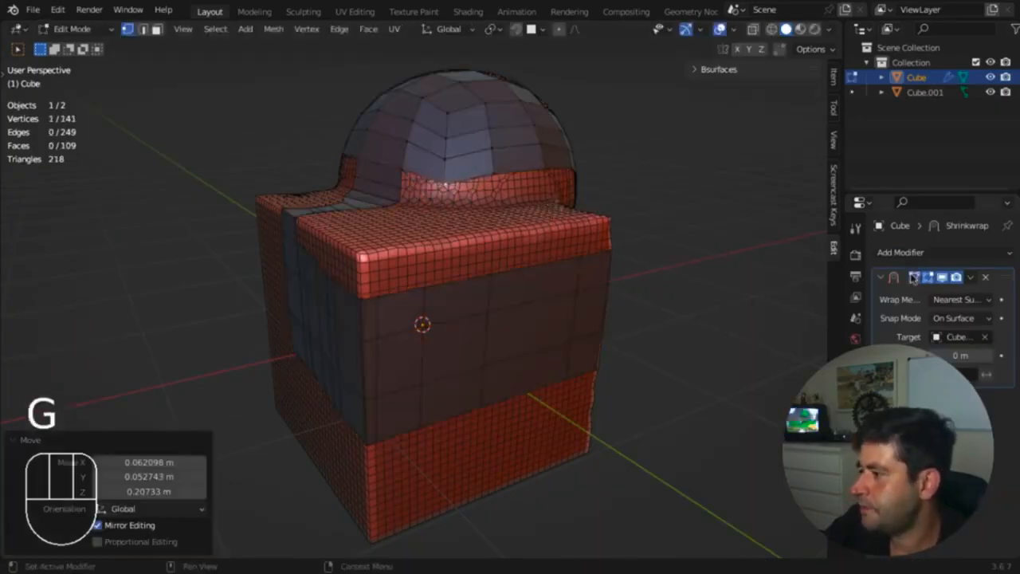
# Step: Select the horizontal edge loop around the sphere patch and scale it by 0.969 and again by 1.038
pyautogui.press('2')
pyautogui.keyDown('alt'); pyautogui.click(470, 146); pyautogui.keyUp('alt')
pyautogui.press('s')
pyautogui.click(717, 155)
pyautogui.press('s')
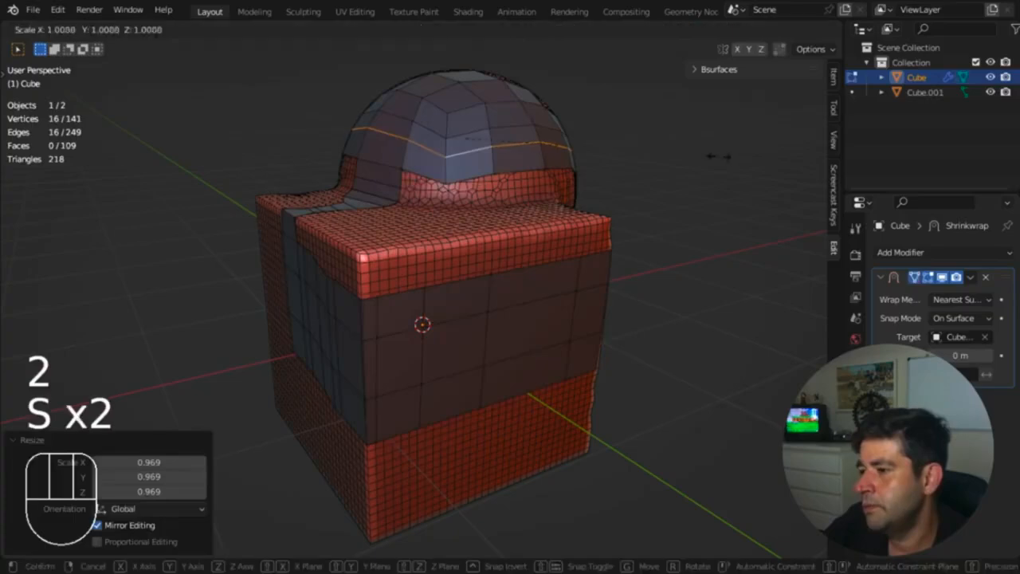
pyautogui.click(717, 156)
pyautogui.moveTo(728, 155); pyautogui.dragTo(561, 227, button='middle')
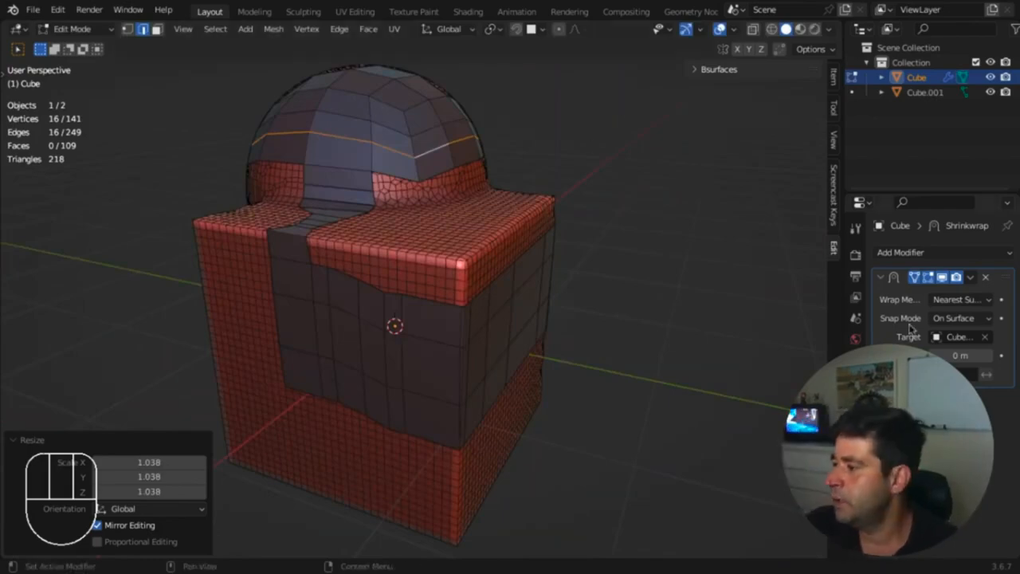
pyautogui.moveTo(705, 259); pyautogui.dragTo(441, 234, button='middle')
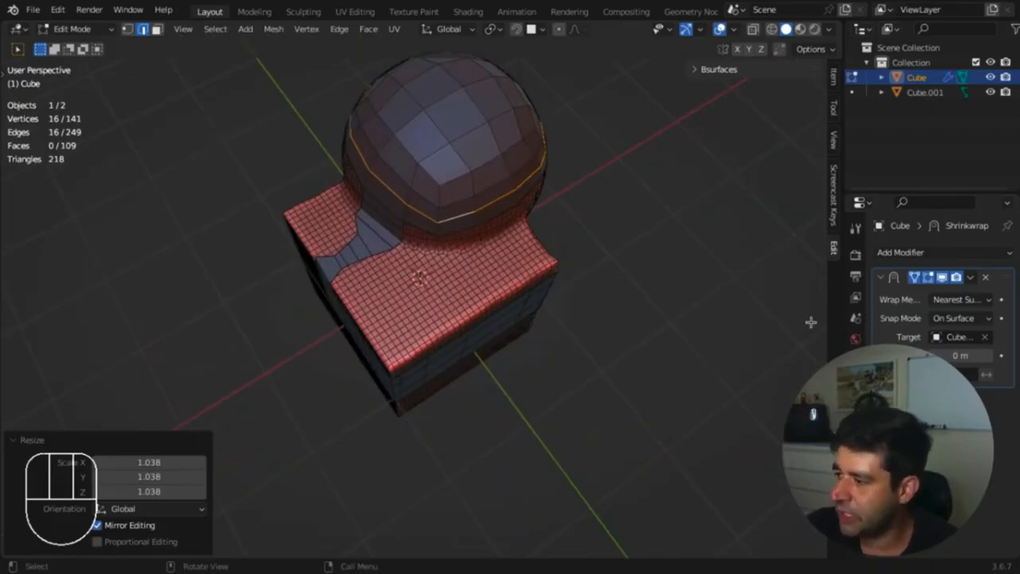
pyautogui.moveTo(750, 349); pyautogui.dragTo(516, 198, button='middle')
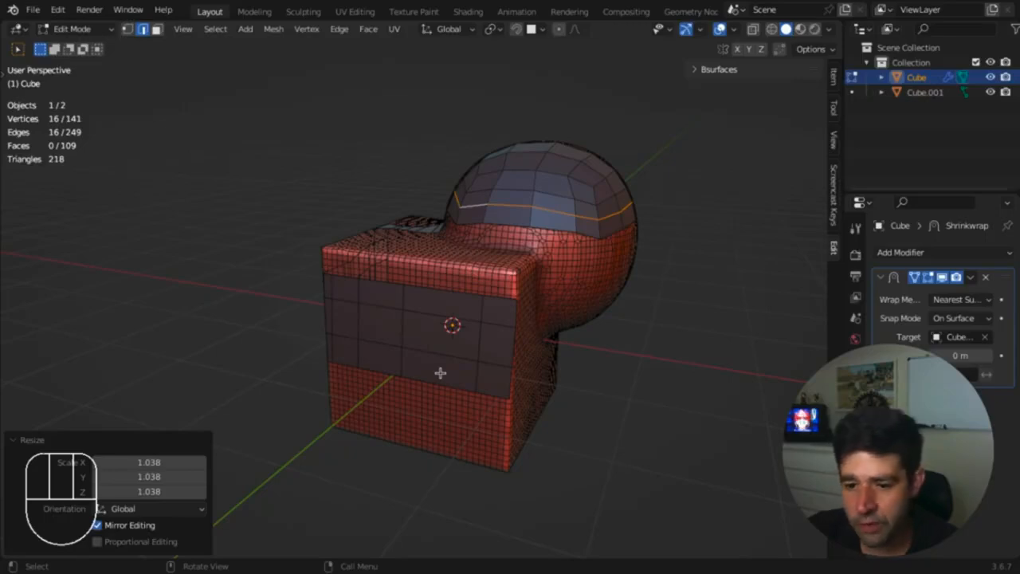
# Step: Return to Object Mode and delete the partial retopology mesh, keeping only the remeshed form
pyautogui.press('Tab')
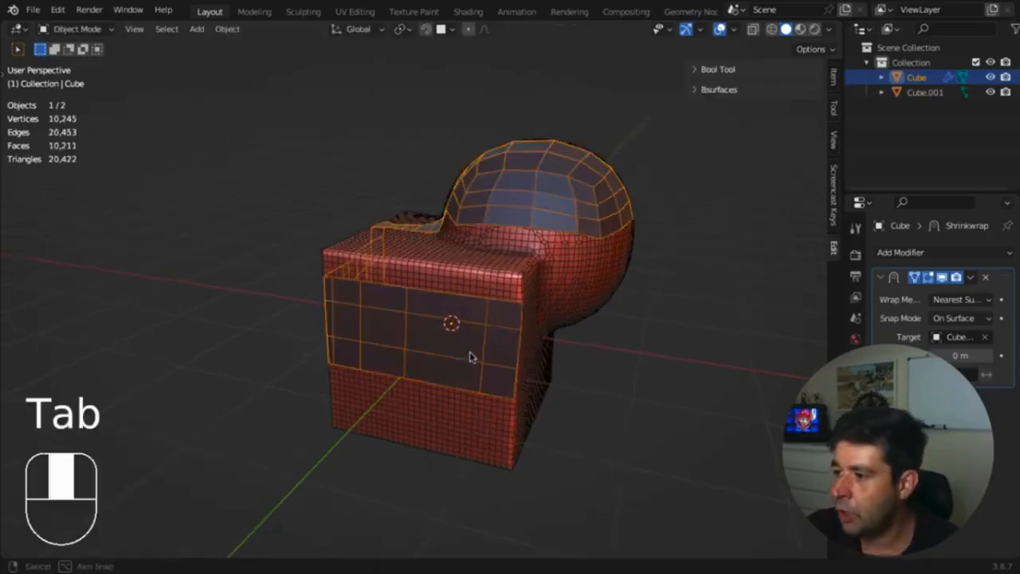
pyautogui.moveTo(470, 357); pyautogui.dragTo(622, 359, button='middle')
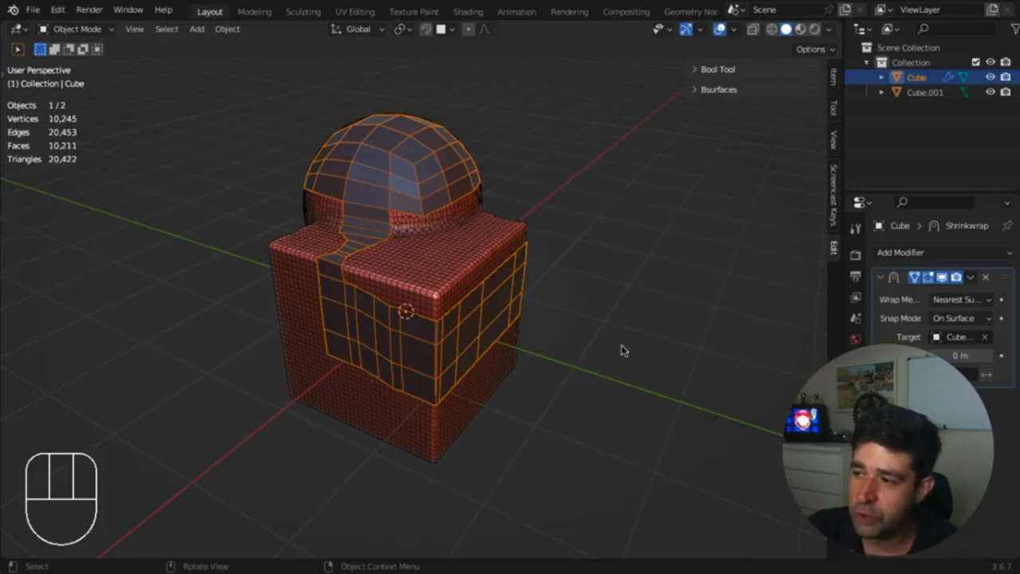
pyautogui.click(611, 324)
pyautogui.click(426, 157)
pyautogui.press('x')
pyautogui.click(424, 182)
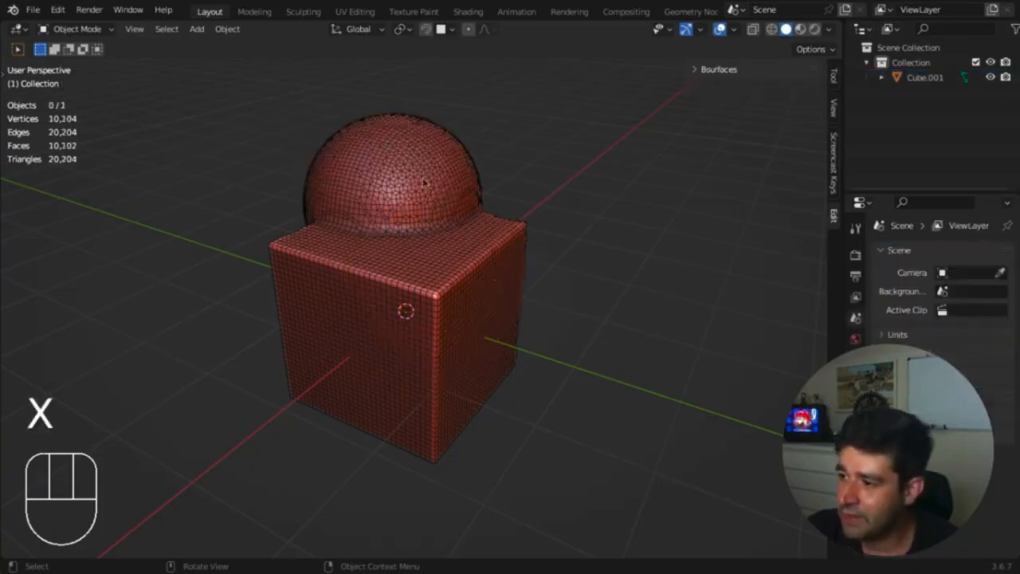
pyautogui.moveTo(425, 182); pyautogui.dragTo(416, 273, button='middle')
pyautogui.press('t')
pyautogui.press('t')
pyautogui.moveTo(437, 273); pyautogui.dragTo(451, 317, button='middle')
pyautogui.hotkey('shift', 'a')
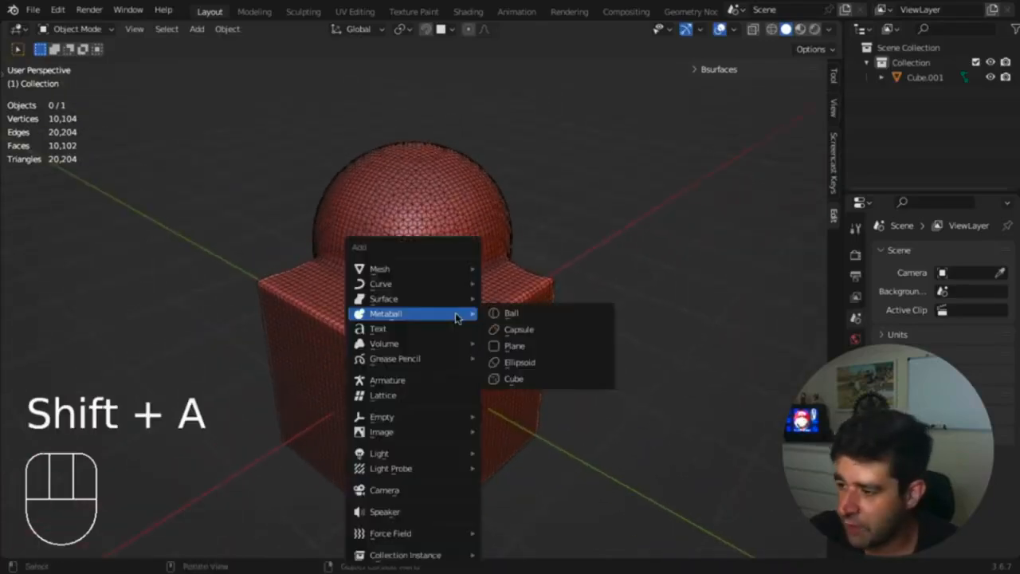
pyautogui.moveTo(425, 358)
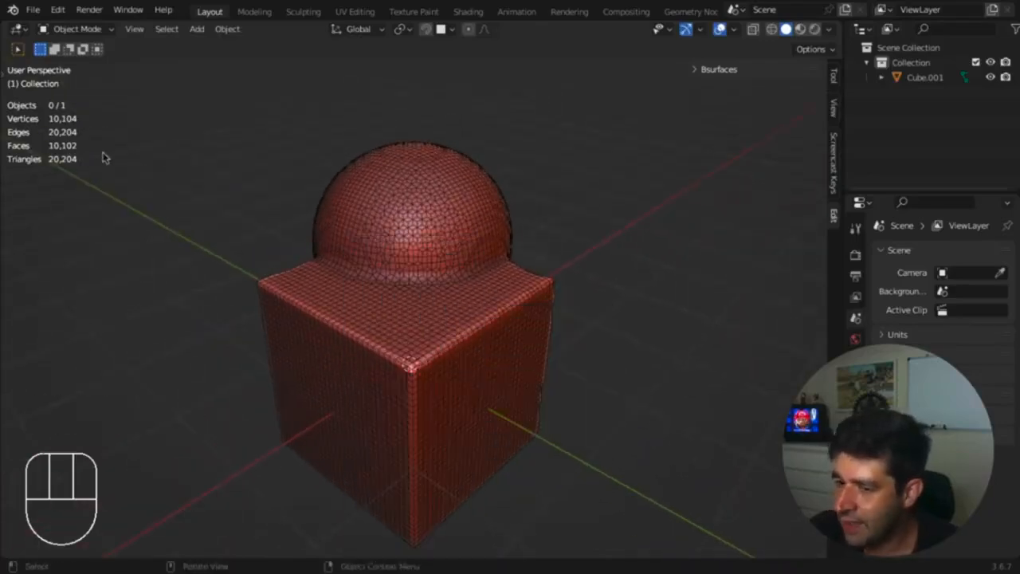
# Step: Add a blank Grease Pencil object and switch it to Draw Mode
pyautogui.hotkey('shift', 'a')
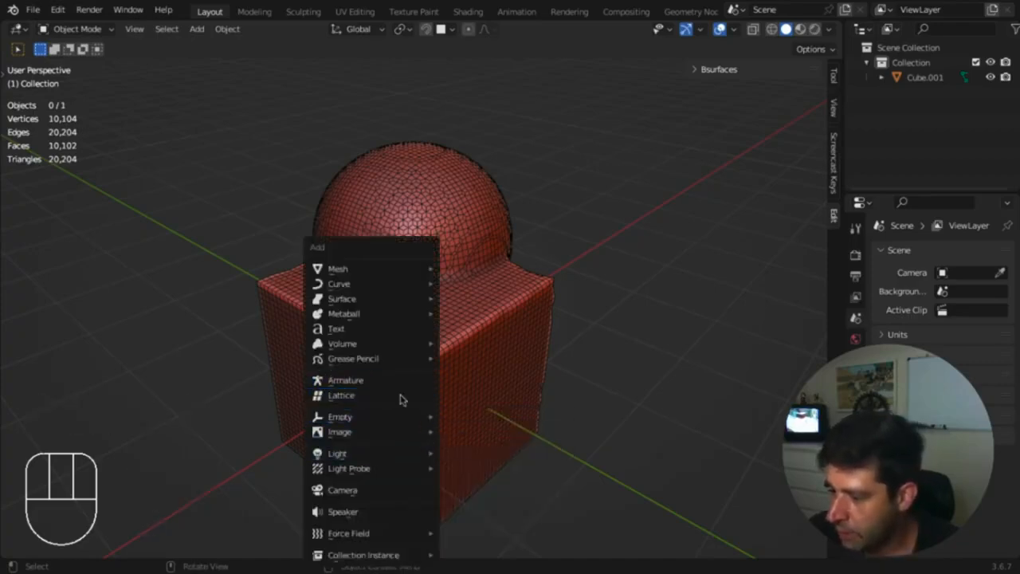
pyautogui.click(459, 361)
pyautogui.moveTo(459, 365); pyautogui.dragTo(651, 349, button='middle')
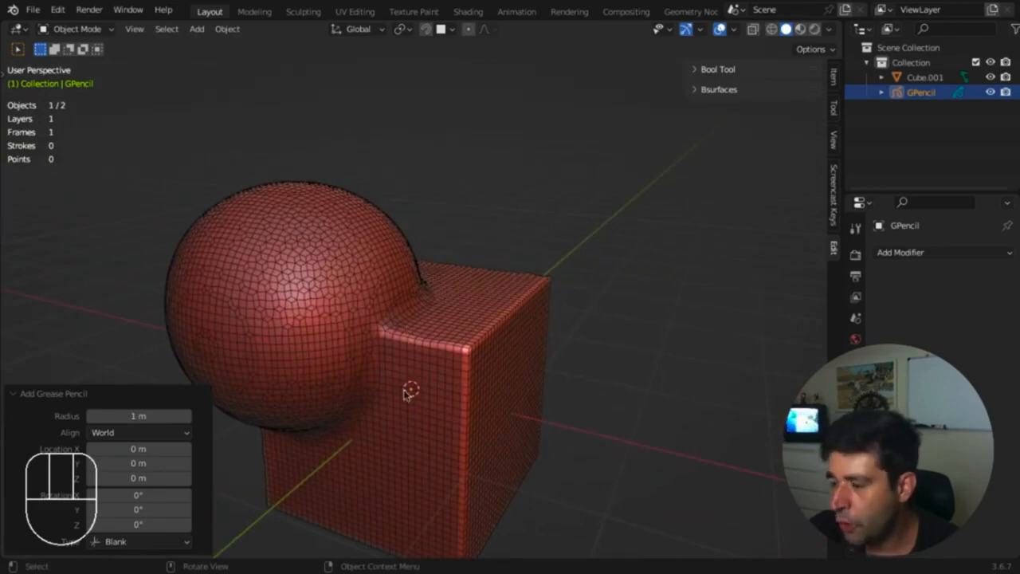
pyautogui.click(94, 29)
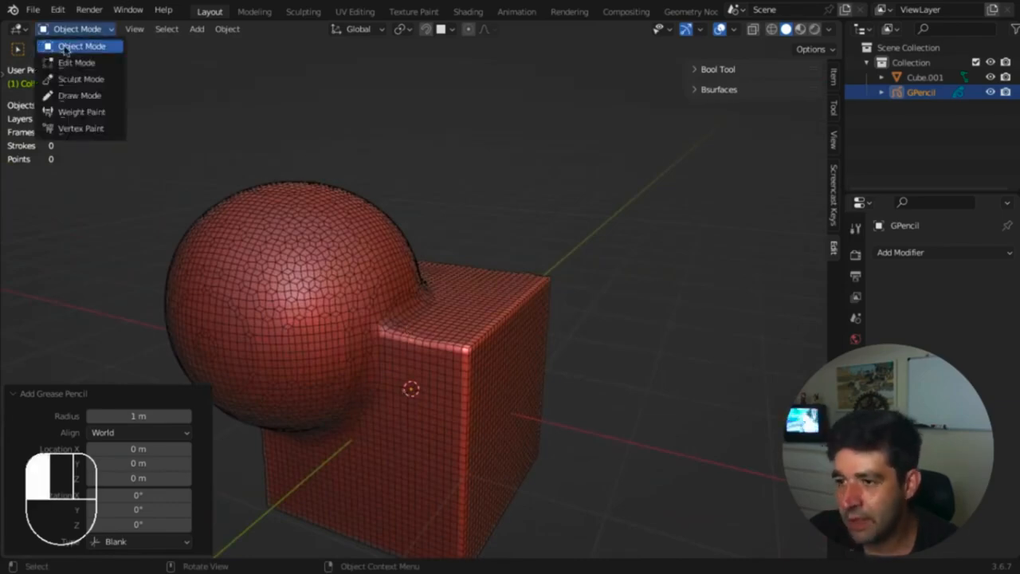
pyautogui.click(67, 96)
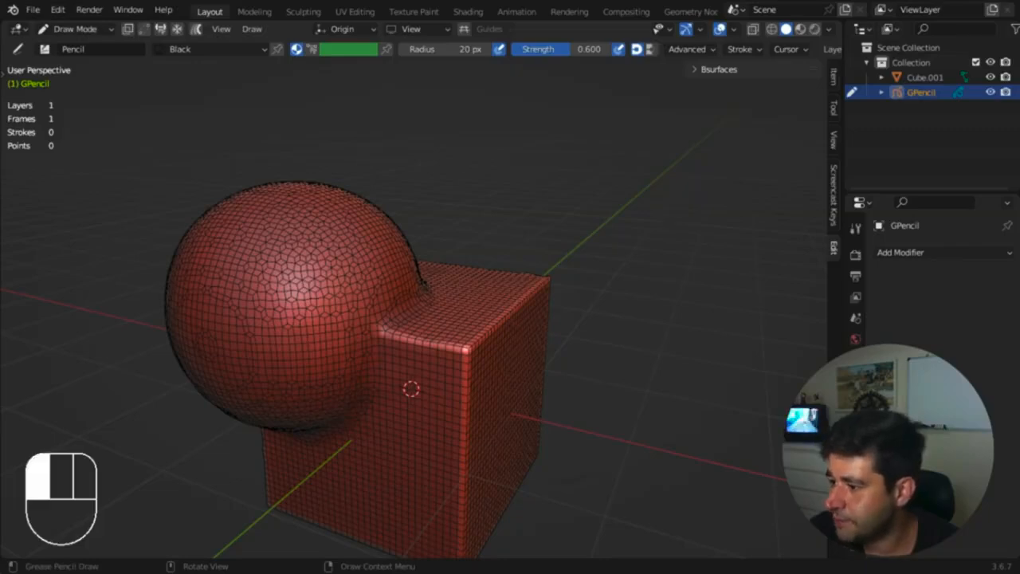
# Step: Draw a loose freehand test stroke over the form and undo back to Object Mode
pyautogui.moveTo(410, 388); pyautogui.dragTo(409, 387)
pyautogui.moveTo(409, 387); pyautogui.dragTo(257, 309, button='middle')
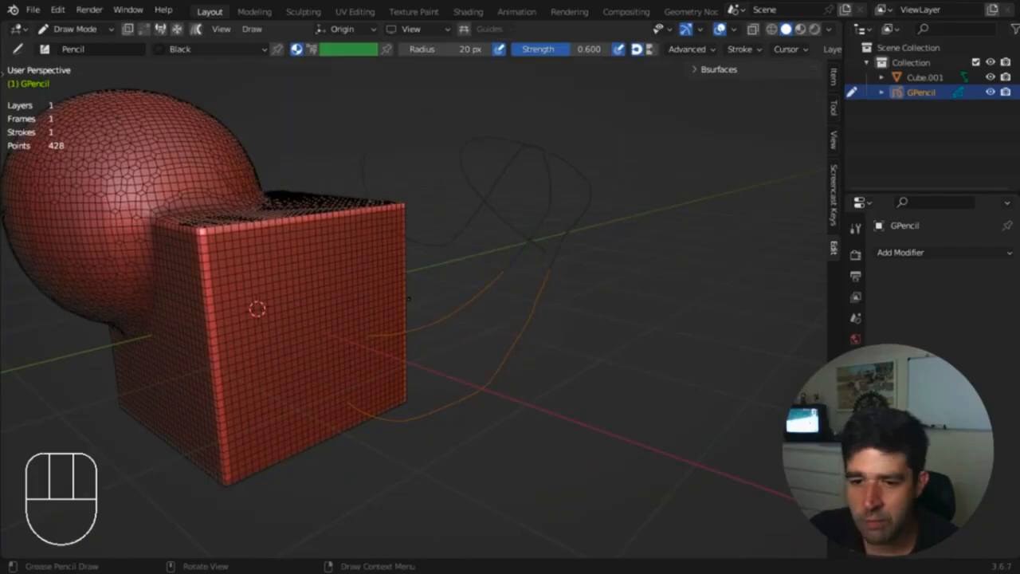
pyautogui.press('super')
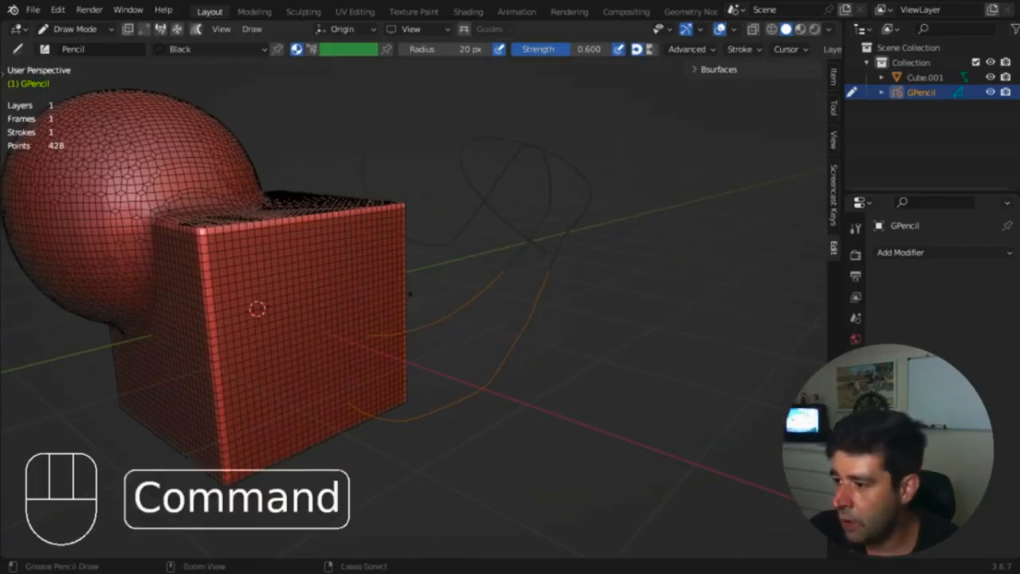
pyautogui.press('super+z')
pyautogui.press('super+z')
# Step: Change the black colour setting in the Grease Pencil's properties to white
pyautogui.moveTo(494, 318)
pyautogui.mouseDown(button='middle')
pyautogui.moveTo(611, 371)
pyautogui.moveTo(593, 368)
pyautogui.mouseUp(button='middle')
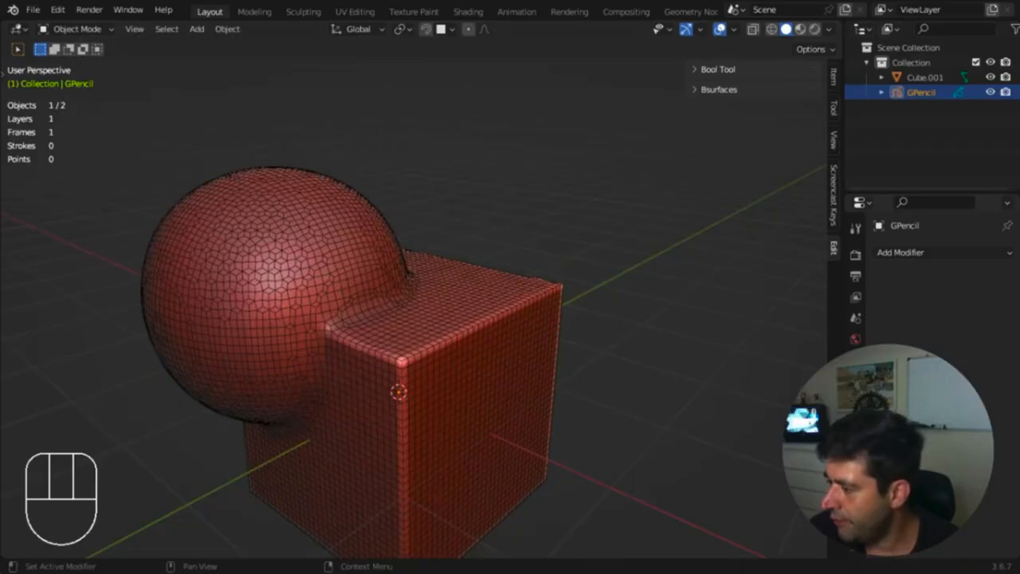
pyautogui.click(856, 393)
pyautogui.click(961, 451)
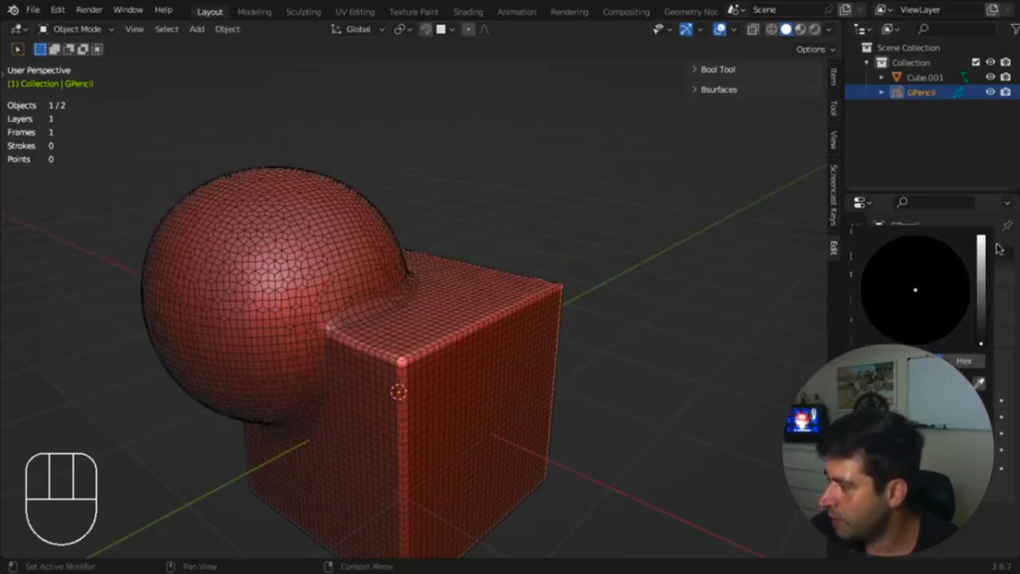
pyautogui.click(981, 241)
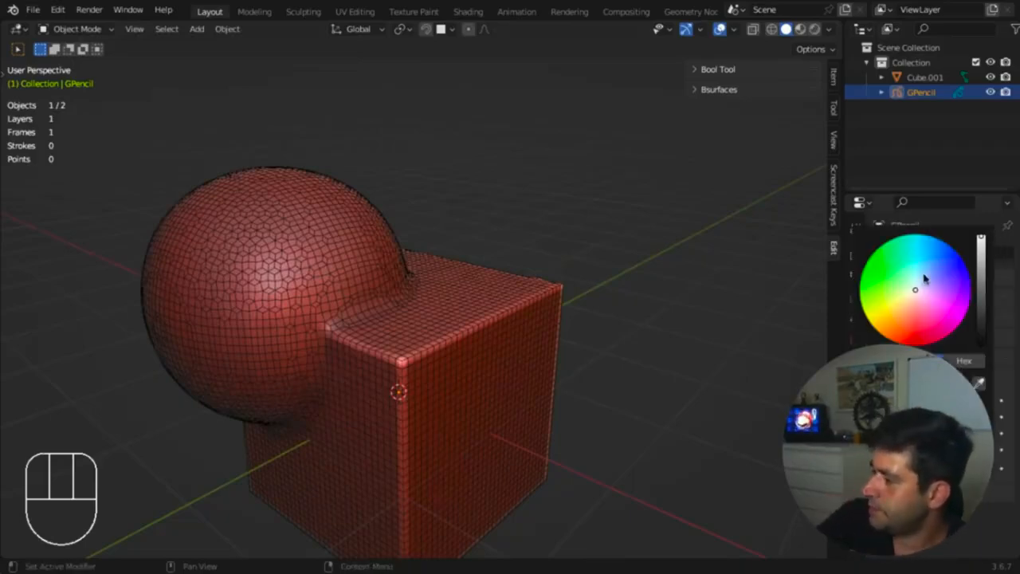
# Step: Switch the Grease Pencil object from Object Mode to Draw Mode
pyautogui.moveTo(574, 380); pyautogui.dragTo(488, 352, button='middle')
pyautogui.hotkey('ctrl', 'Tab')
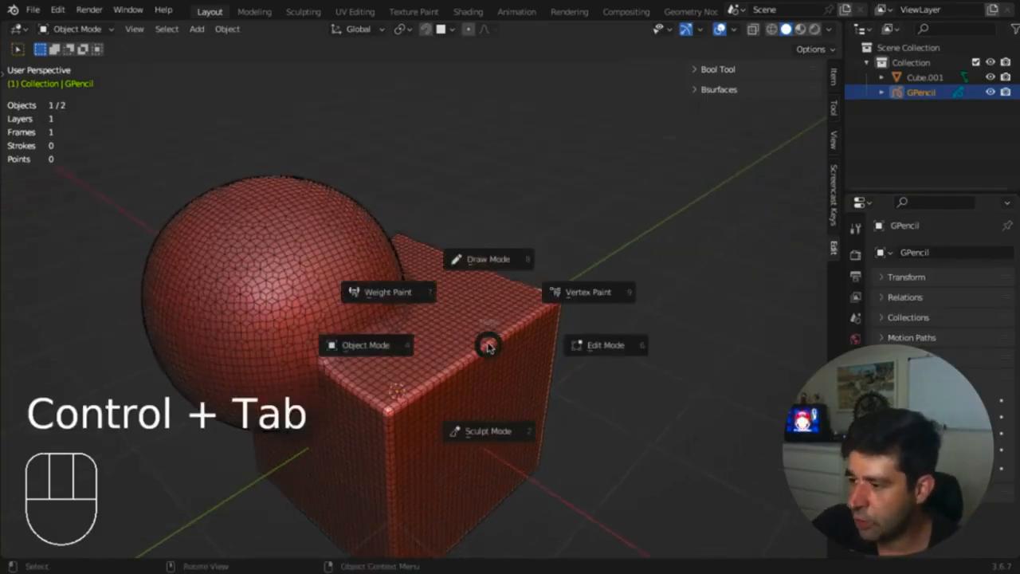
pyautogui.click(485, 339)
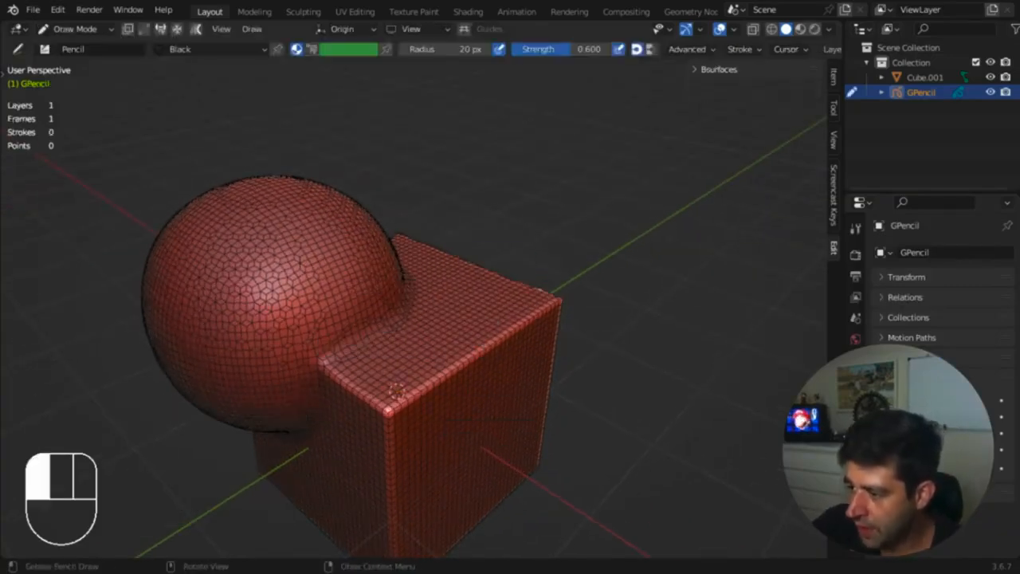
# Step: Draw another test stroke near the cube's edge, check its placement from another angle, and undo it
pyautogui.moveTo(564, 303)
pyautogui.mouseDown()
pyautogui.moveTo(650, 239)
pyautogui.moveTo(581, 243)
pyautogui.moveTo(554, 263)
pyautogui.mouseUp()
pyautogui.moveTo(554, 263); pyautogui.dragTo(452, 231, button='middle')
pyautogui.press('super+z')
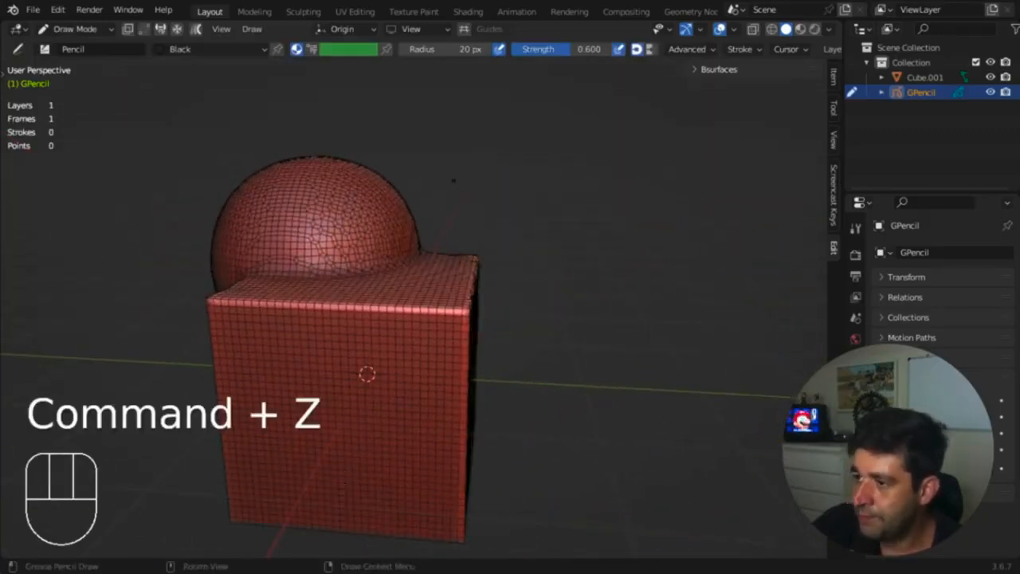
# Step: Set the Grease Pencil stroke placement to Surface
pyautogui.click(372, 31)
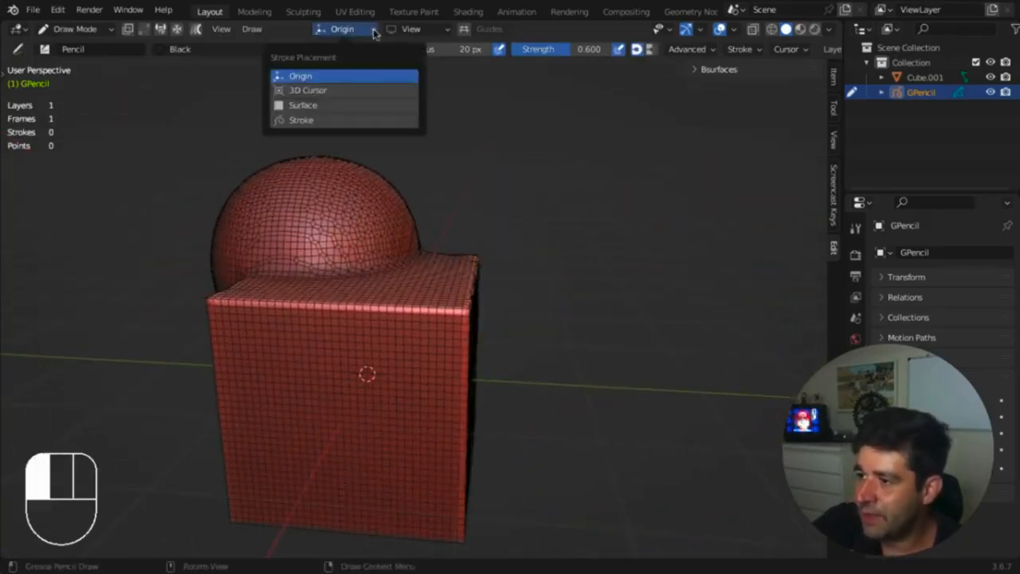
pyautogui.click(307, 106)
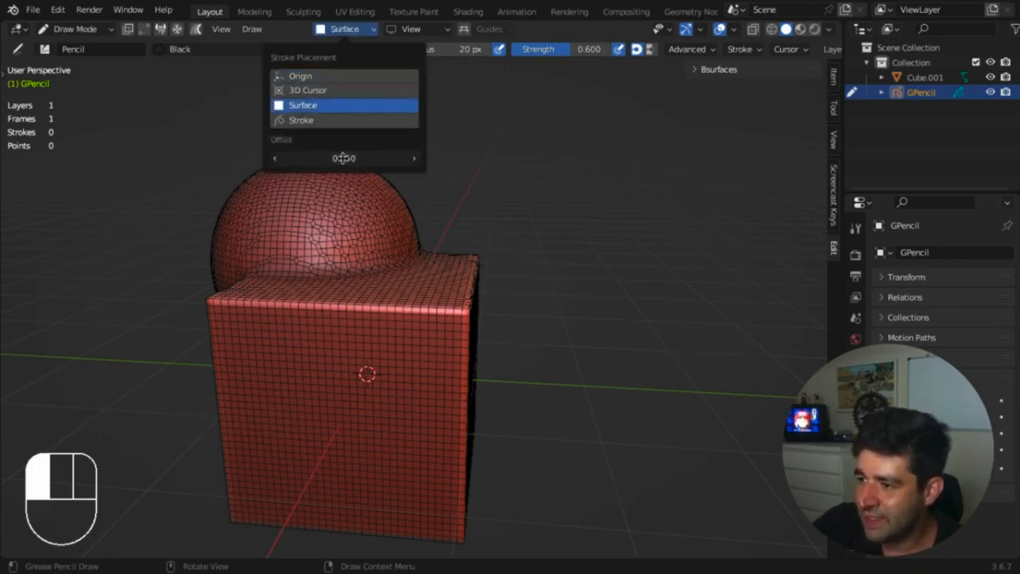
# Step: Hide the viewport overlays and draw long test strokes across the sphere and cube surfaces
pyautogui.moveTo(366, 374); pyautogui.dragTo(412, 391, button='middle')
pyautogui.hotkey('shift', 'alt', 'z')
pyautogui.moveTo(212, 330)
pyautogui.mouseDown()
pyautogui.moveTo(215, 299)
pyautogui.moveTo(269, 236)
pyautogui.moveTo(305, 307)
pyautogui.moveTo(335, 323)
pyautogui.moveTo(389, 269)
pyautogui.moveTo(436, 301)
pyautogui.mouseUp()
pyautogui.moveTo(522, 303)
pyautogui.mouseDown()
pyautogui.moveTo(530, 381)
pyautogui.moveTo(438, 412)
pyautogui.moveTo(398, 377)
pyautogui.mouseUp()
pyautogui.moveTo(398, 377)
pyautogui.mouseDown(button='middle')
pyautogui.moveTo(301, 338)
pyautogui.moveTo(413, 343)
pyautogui.moveTo(381, 373)
pyautogui.mouseUp(button='middle')
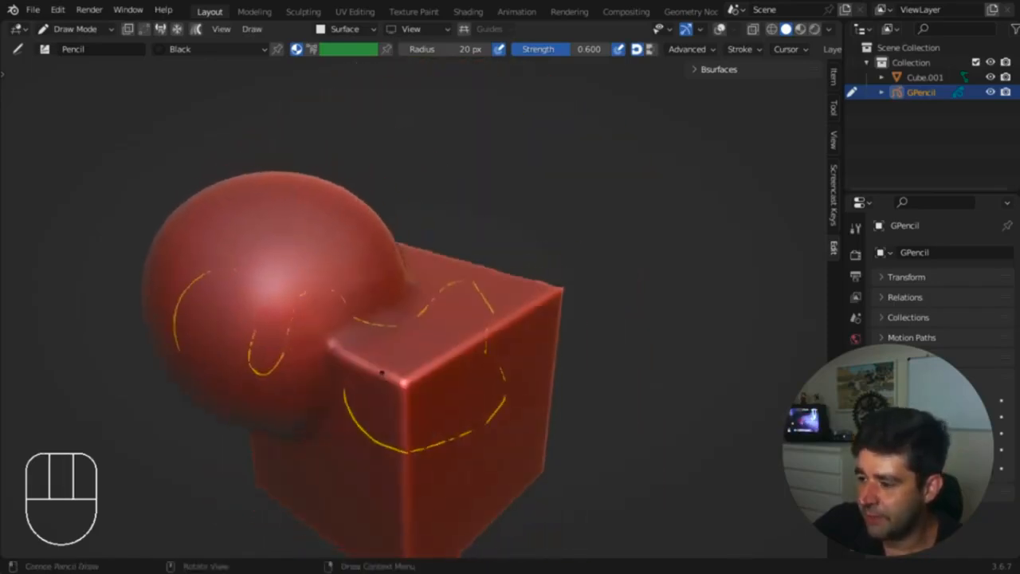
# Step: Delete the Grease Pencil object together with its test strokes
pyautogui.press('Tab')
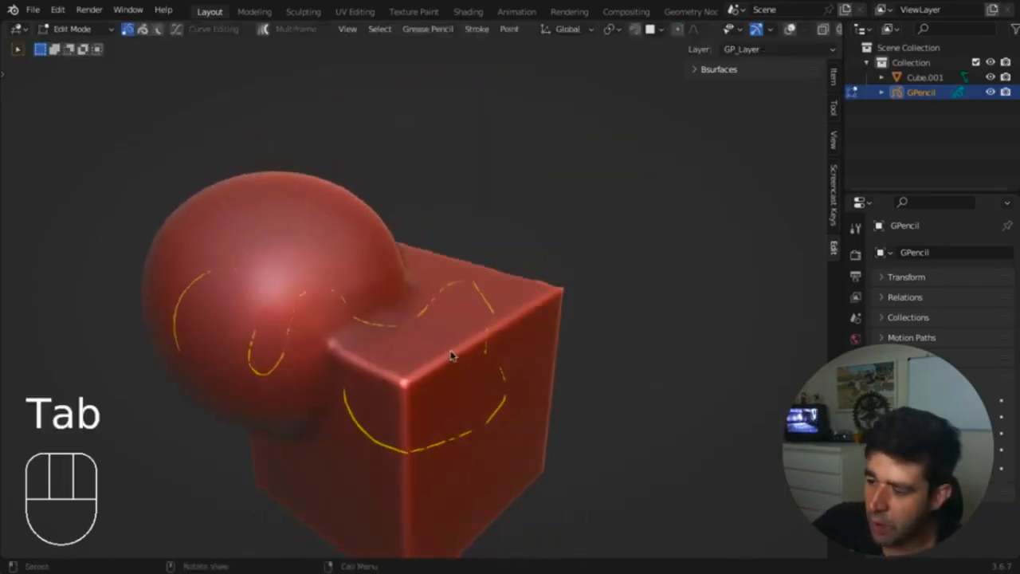
pyautogui.press('Tab')
pyautogui.click(881, 92)
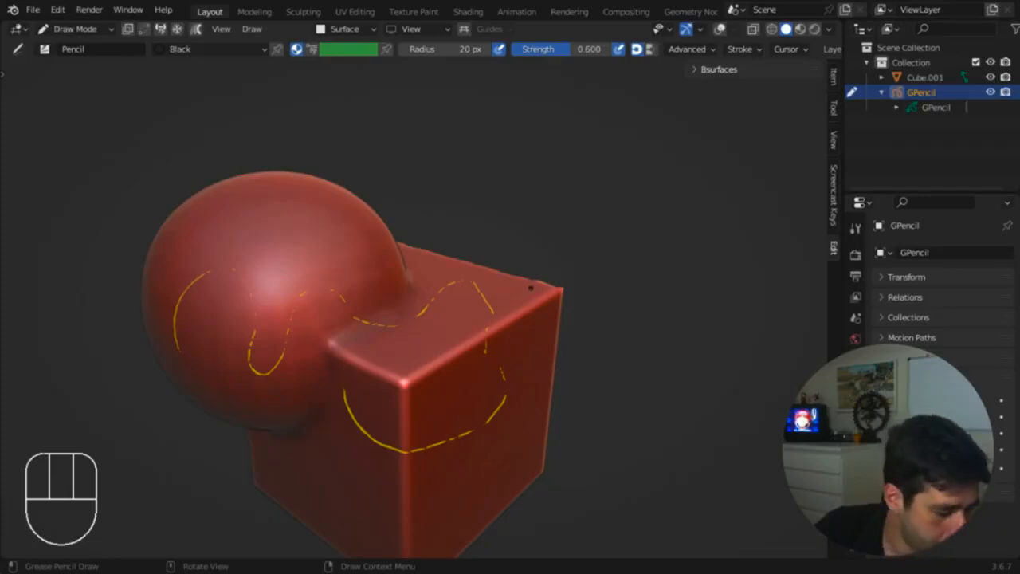
pyautogui.moveTo(523, 290); pyautogui.dragTo(514, 260, button='middle')
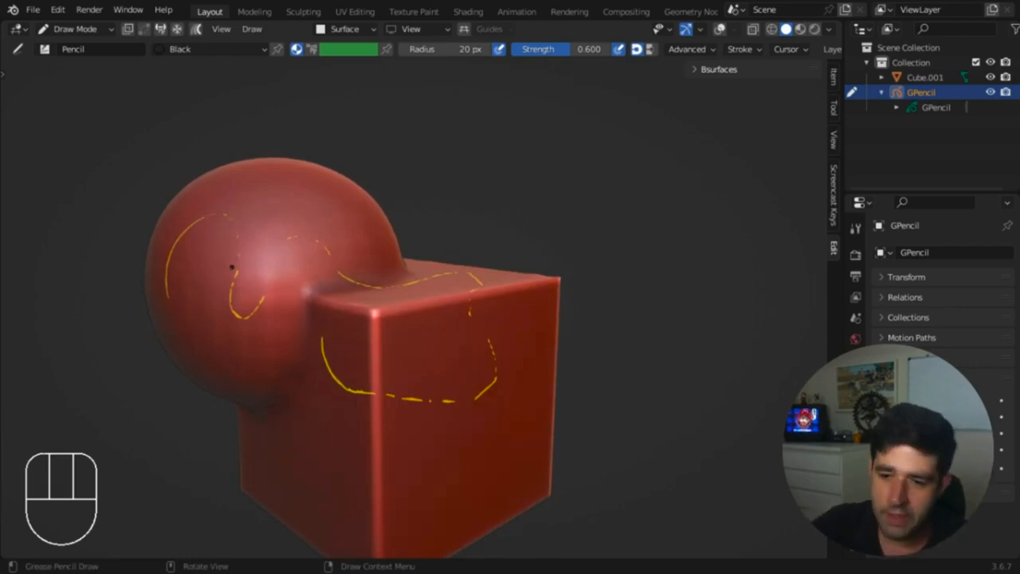
pyautogui.moveTo(231, 267); pyautogui.dragTo(337, 321, button='middle')
pyautogui.press('Tab')
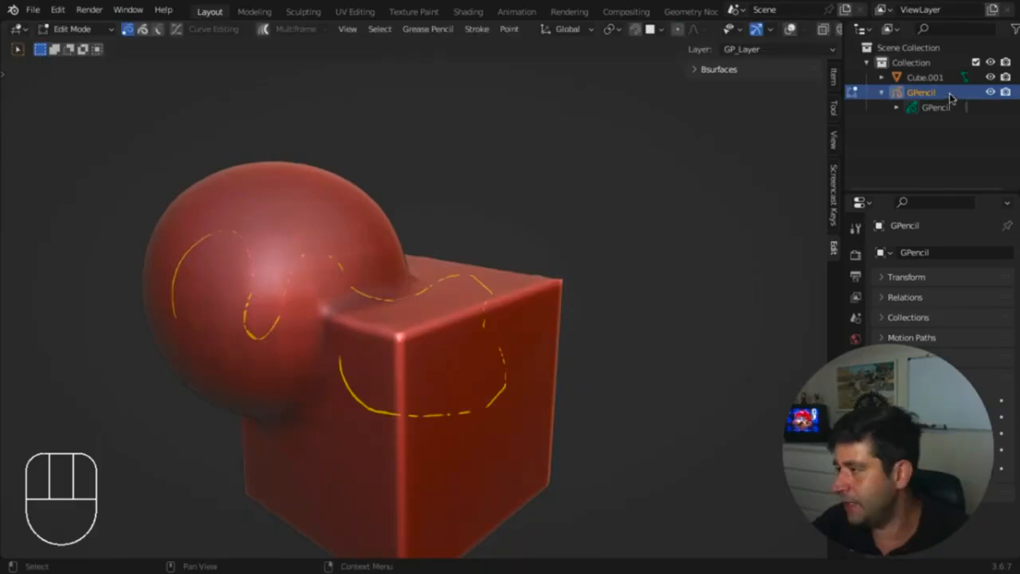
pyautogui.press('Delete')
# Step: Turn the viewport overlays back on over the sphere-and-cube mesh
pyautogui.moveTo(526, 289); pyautogui.dragTo(525, 295, button='middle')
pyautogui.press('n')
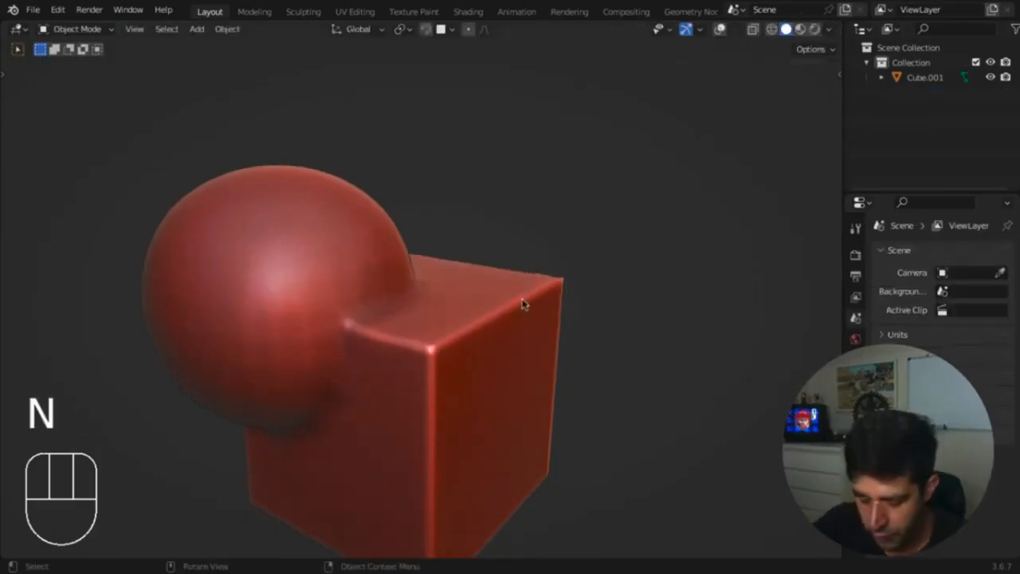
pyautogui.press('n')
pyautogui.hotkey('shift', 'alt', 'z')
pyautogui.press('n')
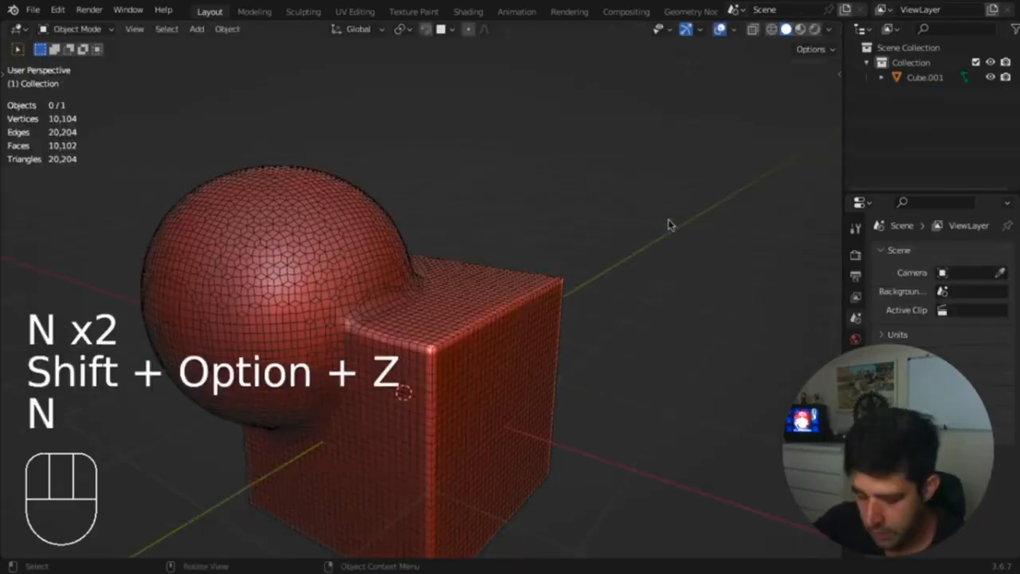
pyautogui.press('b')
pyautogui.rightClick(448, 217)
# Step: Search the add-ons preferences for "bs" to check whether the Bsurfaces add-on is enabled, and close the preferences
pyautogui.click(57, 10)
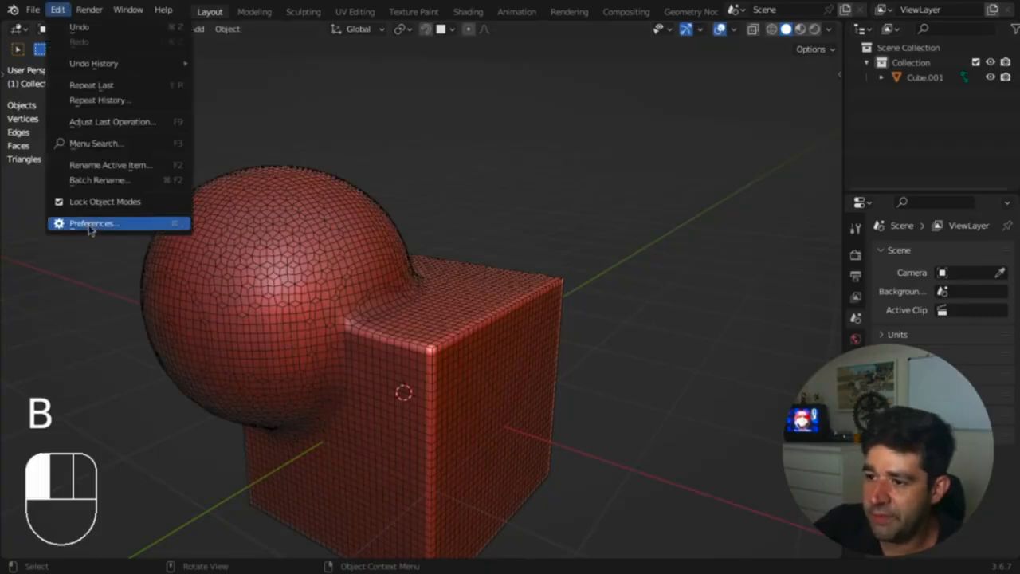
pyautogui.click(90, 224)
pyautogui.click(414, 218)
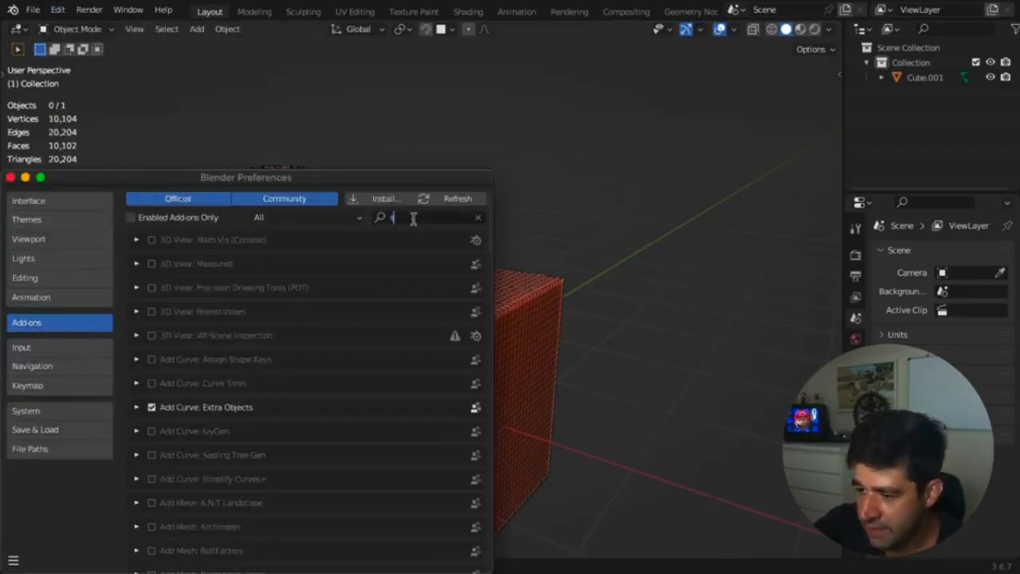
pyautogui.write('bs')
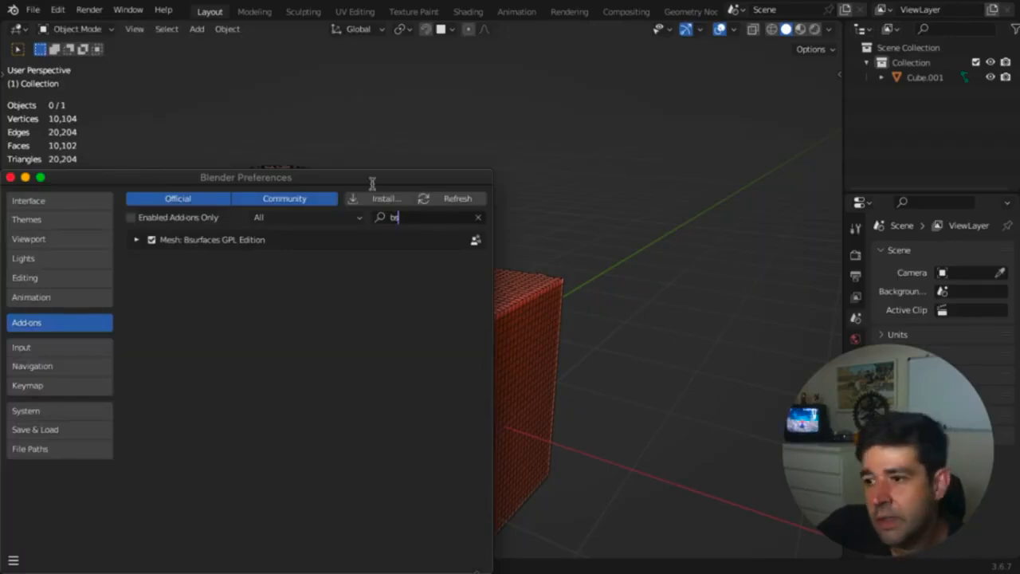
pyautogui.press('Escape')
pyautogui.click(10, 177)
# Step: Show the Bsurfaces settings and select the sphere-and-cube mesh
pyautogui.keyDown('shift'); pyautogui.moveTo(414, 299); pyautogui.dragTo(417, 261, button='middle'); pyautogui.keyUp('shift')
pyautogui.press('n')
pyautogui.click(700, 70)
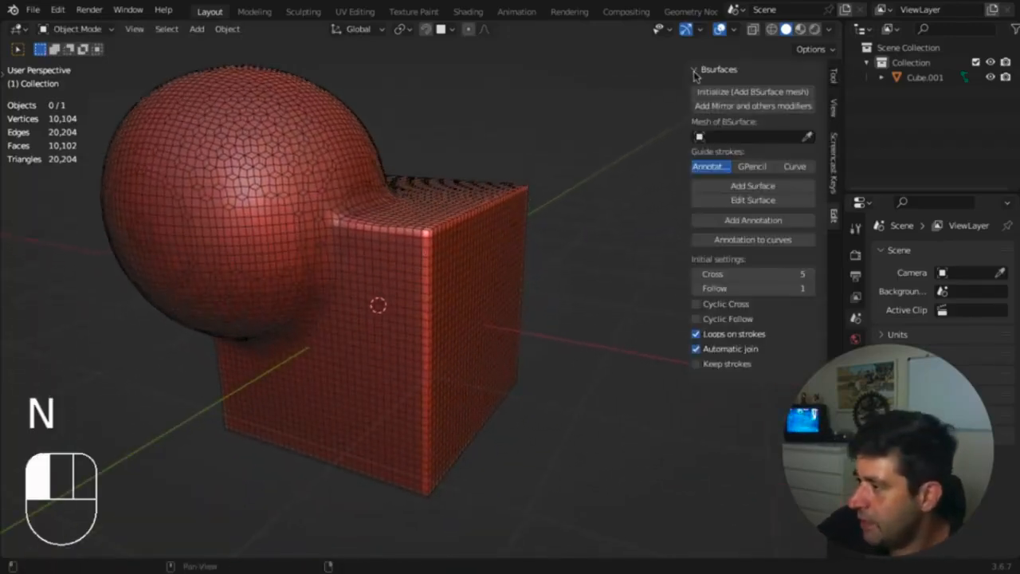
pyautogui.click(490, 292)
pyautogui.moveTo(512, 295); pyautogui.dragTo(509, 319, button='middle')
pyautogui.keyDown('shift'); pyautogui.moveTo(508, 319); pyautogui.dragTo(513, 338, button='middle'); pyautogui.keyUp('shift')
# Step: Add a blank Grease Pencil object and switch it to Draw Mode
pyautogui.hotkey('shift', 'a')
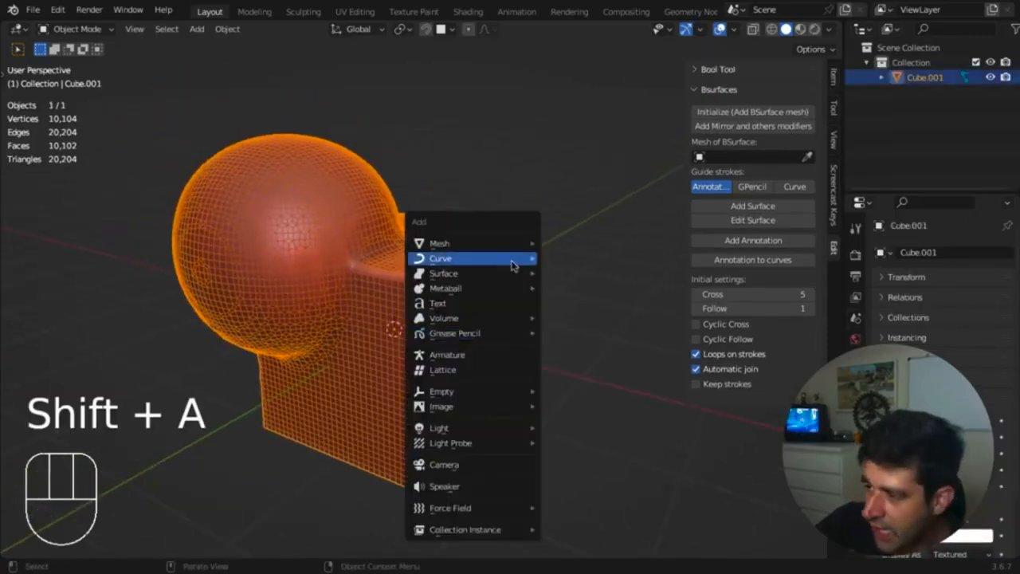
pyautogui.moveTo(478, 333)
pyautogui.click(575, 333)
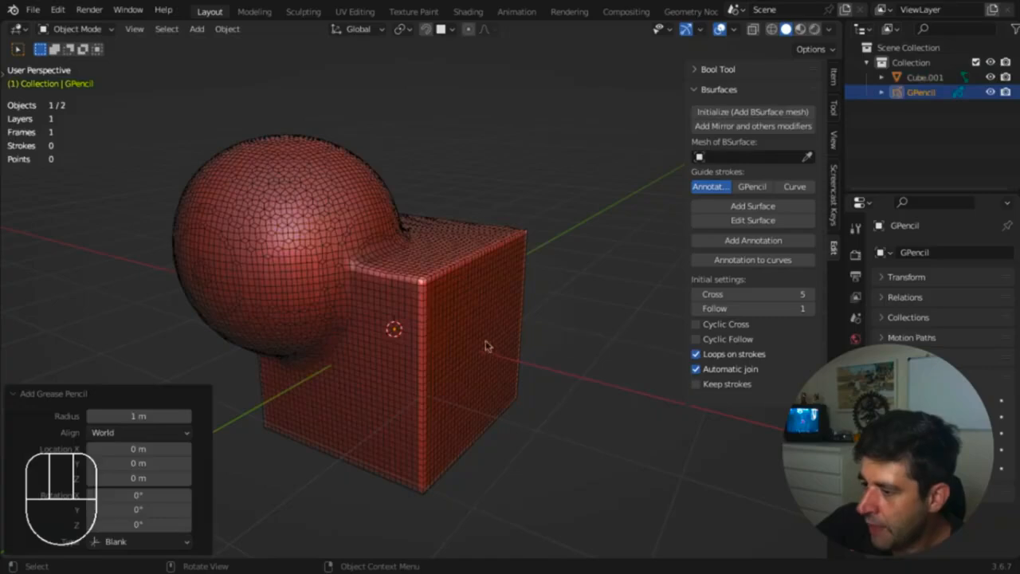
pyautogui.moveTo(485, 340); pyautogui.dragTo(478, 339, button='middle')
pyautogui.hotkey('ctrl', 'Tab')
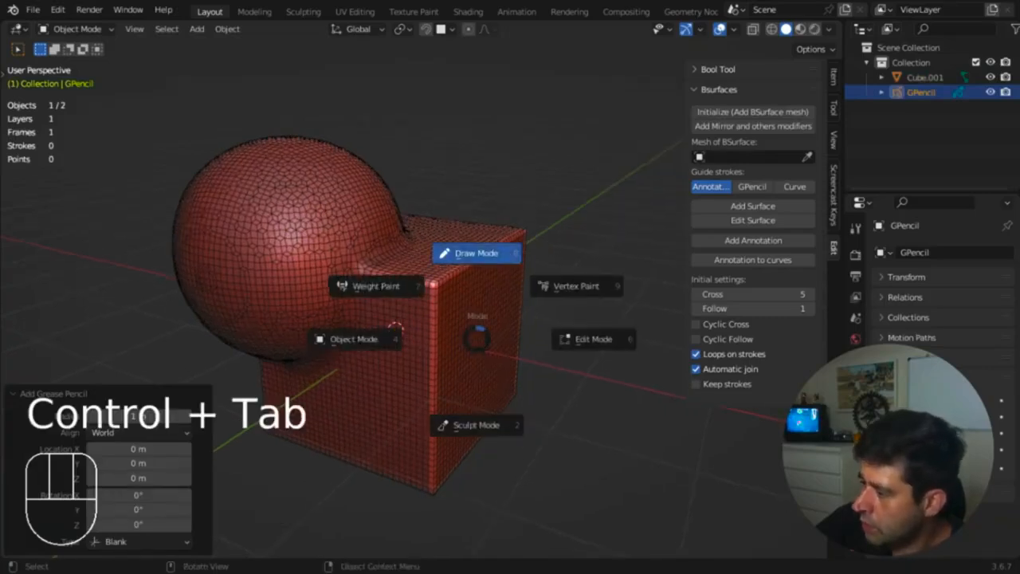
pyautogui.click(477, 253)
pyautogui.click(960, 451)
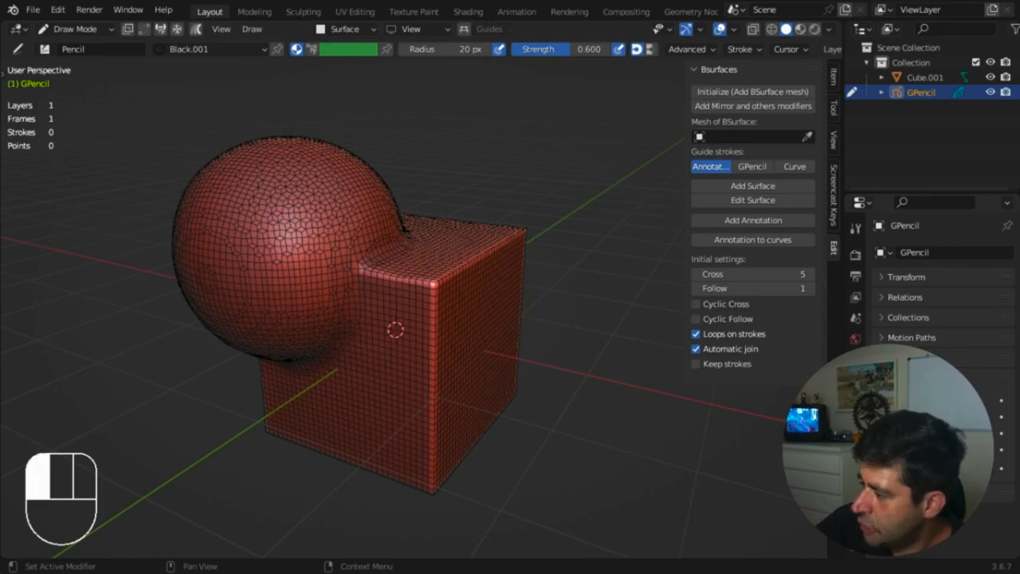
pyautogui.click(983, 233)
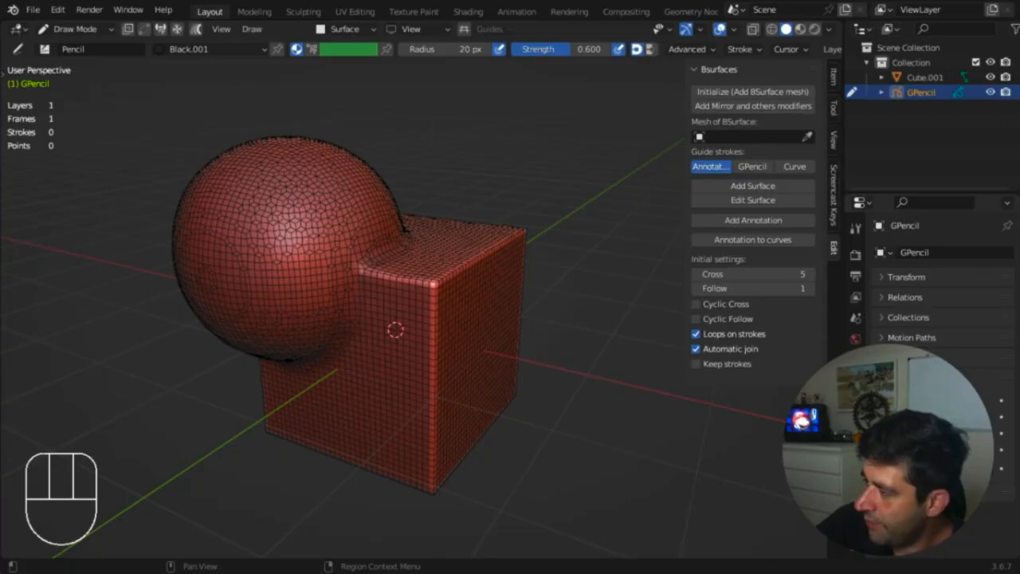
pyautogui.click(829, 29)
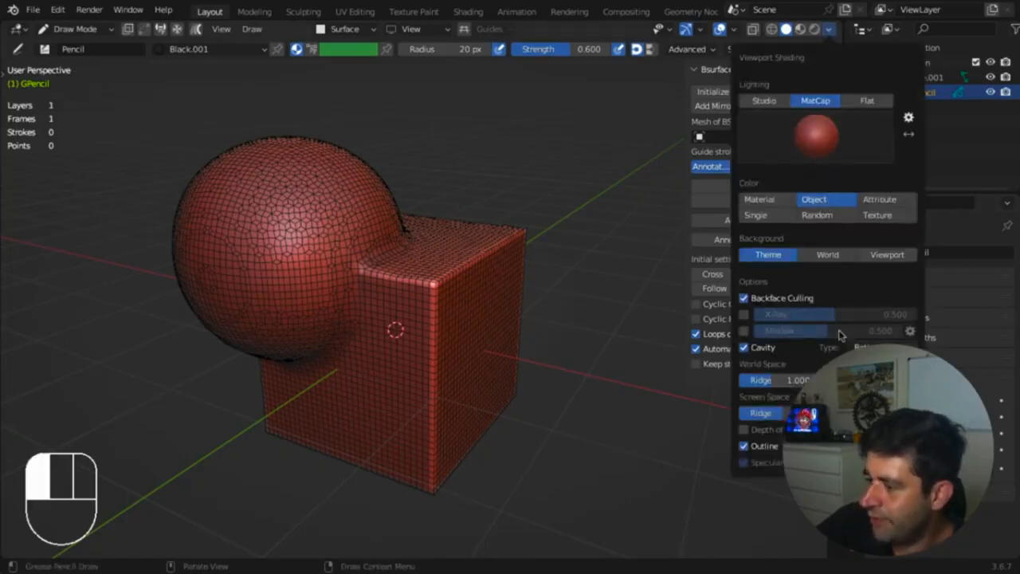
# Step: Draw a short test stroke on the front of the sphere and undo it
pyautogui.moveTo(479, 222); pyautogui.dragTo(473, 243, button='middle')
pyautogui.moveTo(295, 214)
pyautogui.mouseDown()
pyautogui.moveTo(278, 213)
pyautogui.moveTo(284, 279)
pyautogui.moveTo(344, 227)
pyautogui.mouseUp()
pyautogui.press('super+z')
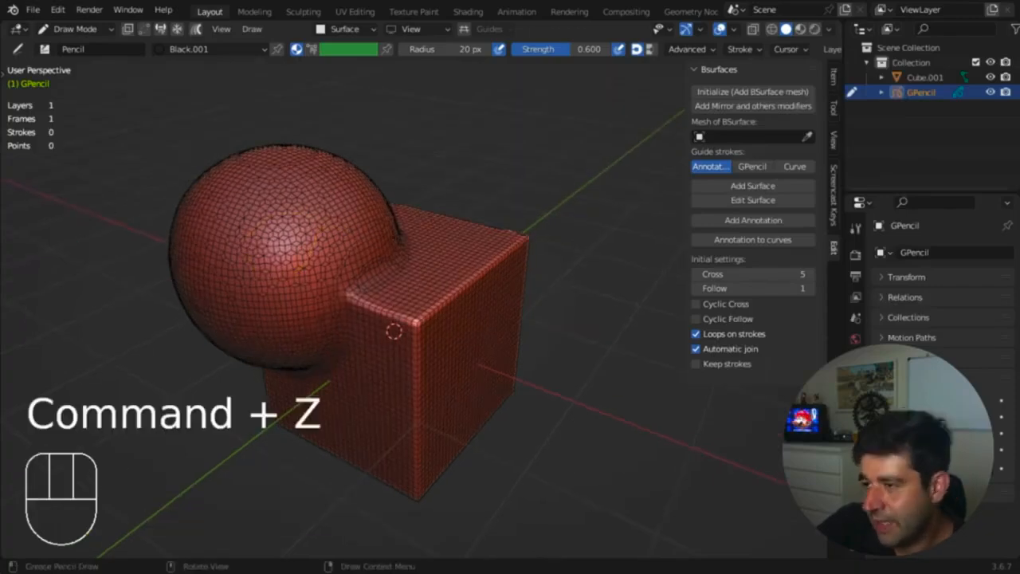
# Step: Choose Surface as the stroke placement for the new Grease Pencil object
pyautogui.click(341, 29)
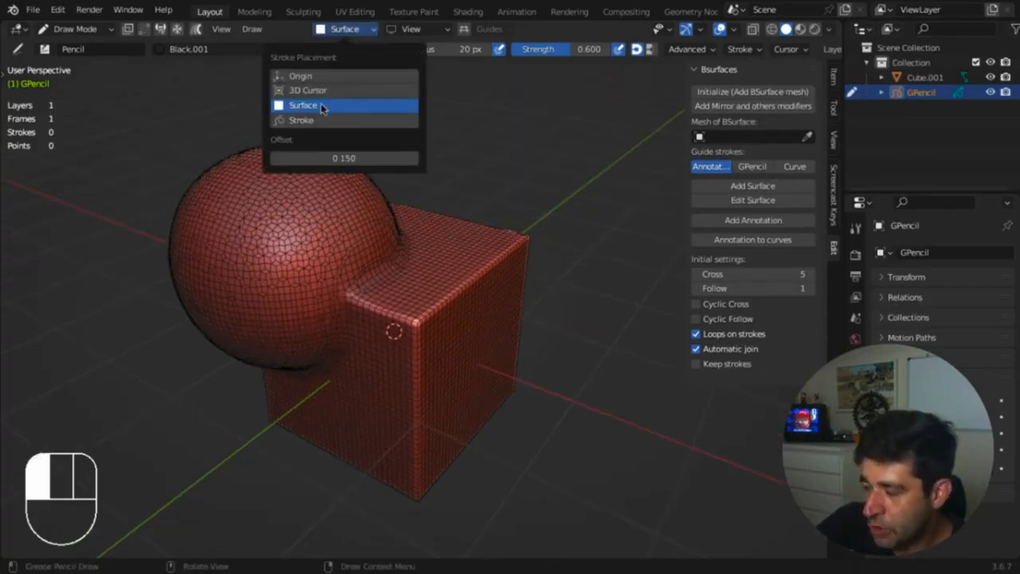
pyautogui.click(322, 106)
pyautogui.moveTo(389, 330)
pyautogui.mouseDown(button='middle')
pyautogui.moveTo(430, 347)
pyautogui.moveTo(382, 342)
pyautogui.moveTo(382, 318)
pyautogui.moveTo(384, 356)
pyautogui.mouseUp(button='middle')
pyautogui.keyDown('shift'); pyautogui.moveTo(443, 236); pyautogui.dragTo(440, 254, button='middle'); pyautogui.keyUp('shift')
pyautogui.moveTo(440, 254)
pyautogui.keyDown('super'); pyautogui.mouseDown(button='middle')
pyautogui.moveTo(448, 219)
pyautogui.moveTo(448, 241)
pyautogui.mouseUp(button='middle'); pyautogui.keyUp('super')
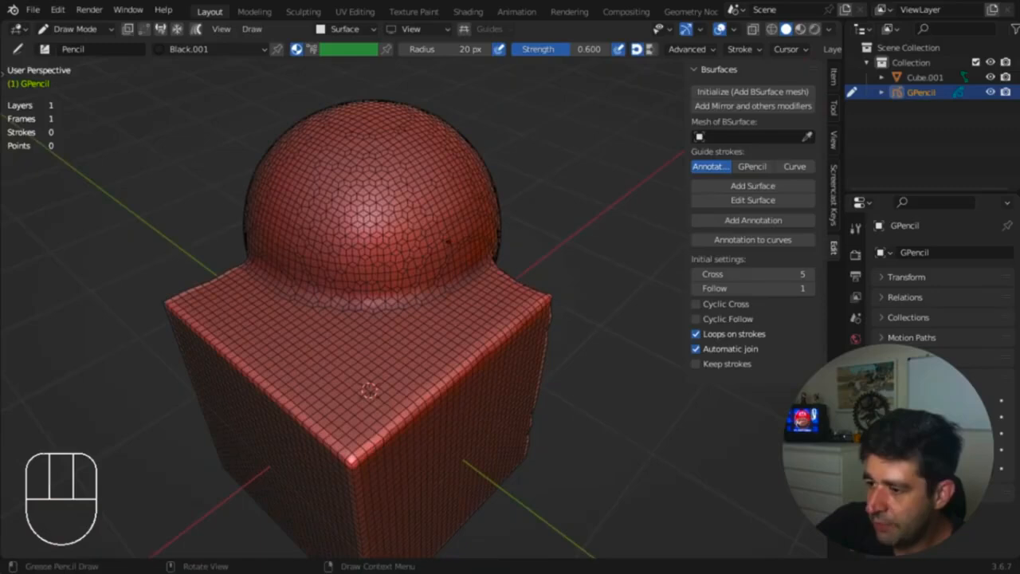
# Step: Draw four curved strokes on the cube's top face, starting at the sphere's base and spacing them outward toward the corner
pyautogui.moveTo(368, 390); pyautogui.dragTo(368, 390)
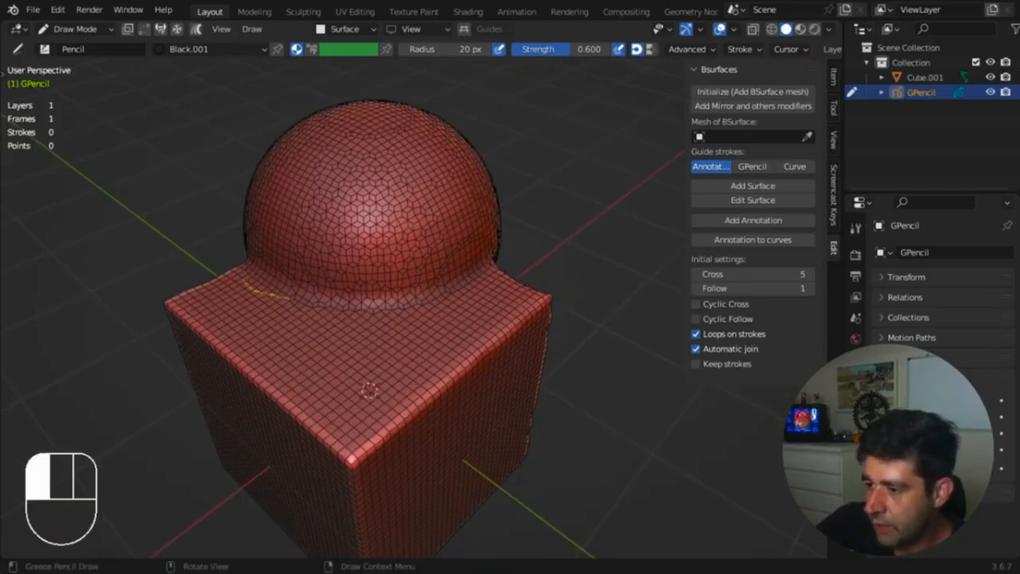
pyautogui.moveTo(289, 300); pyautogui.dragTo(327, 312)
pyautogui.moveTo(391, 310)
pyautogui.mouseDown()
pyautogui.moveTo(474, 297)
pyautogui.moveTo(502, 273)
pyautogui.mouseUp()
pyautogui.moveTo(220, 282); pyautogui.dragTo(239, 306)
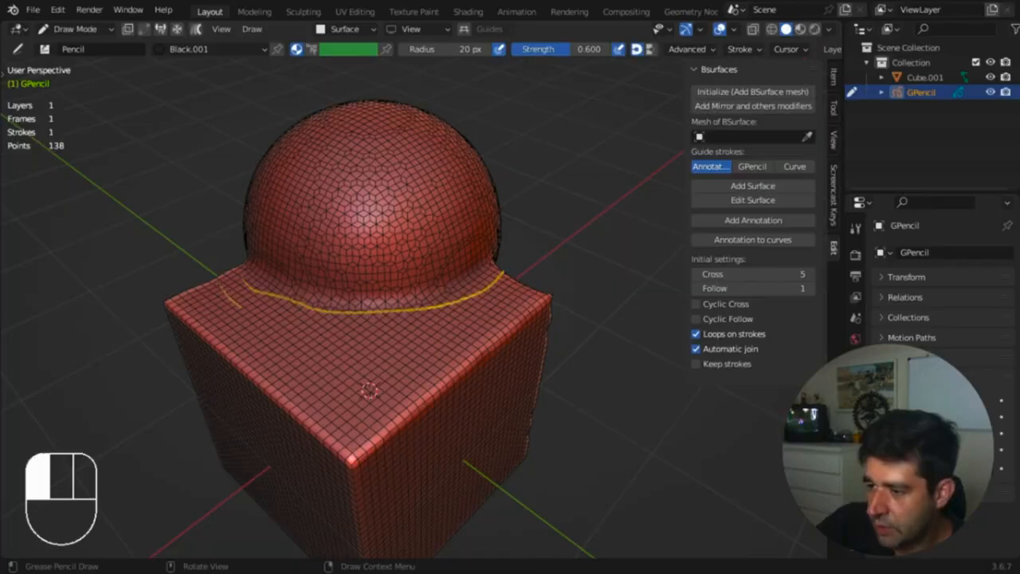
pyautogui.moveTo(299, 329); pyautogui.dragTo(383, 336)
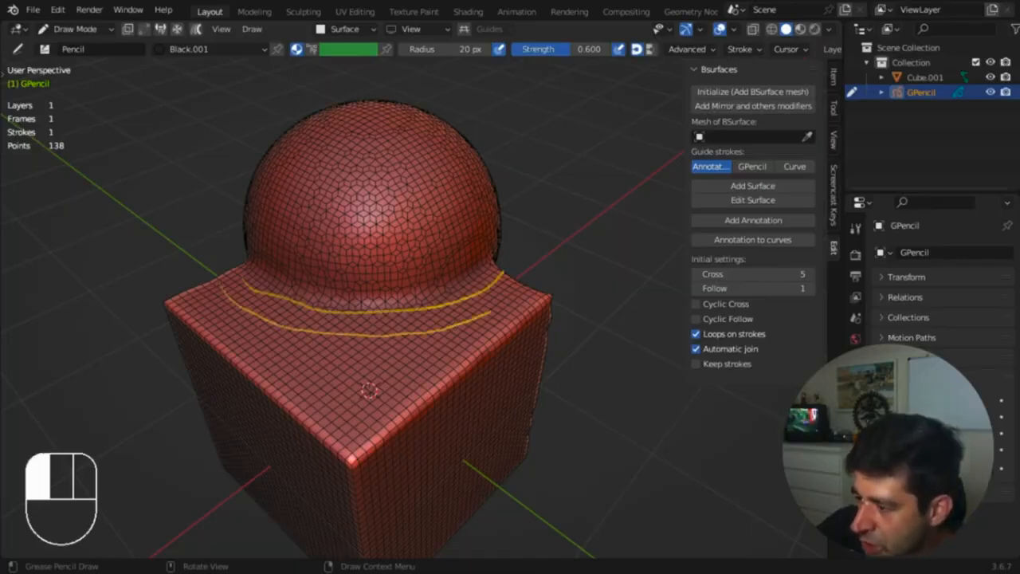
pyautogui.moveTo(498, 292); pyautogui.dragTo(499, 292)
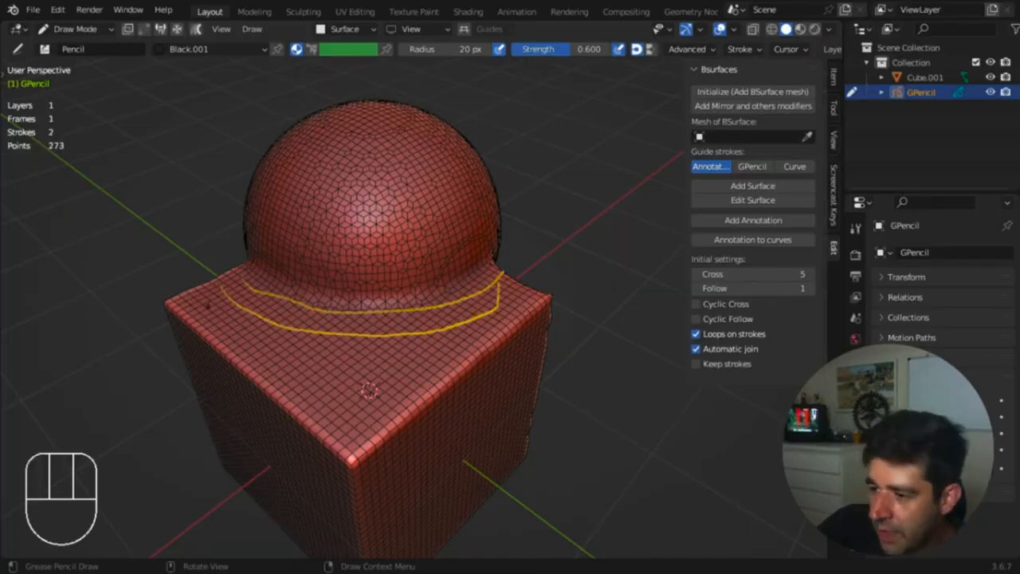
pyautogui.moveTo(209, 297)
pyautogui.mouseDown()
pyautogui.moveTo(212, 311)
pyautogui.moveTo(289, 358)
pyautogui.moveTo(435, 370)
pyautogui.mouseUp()
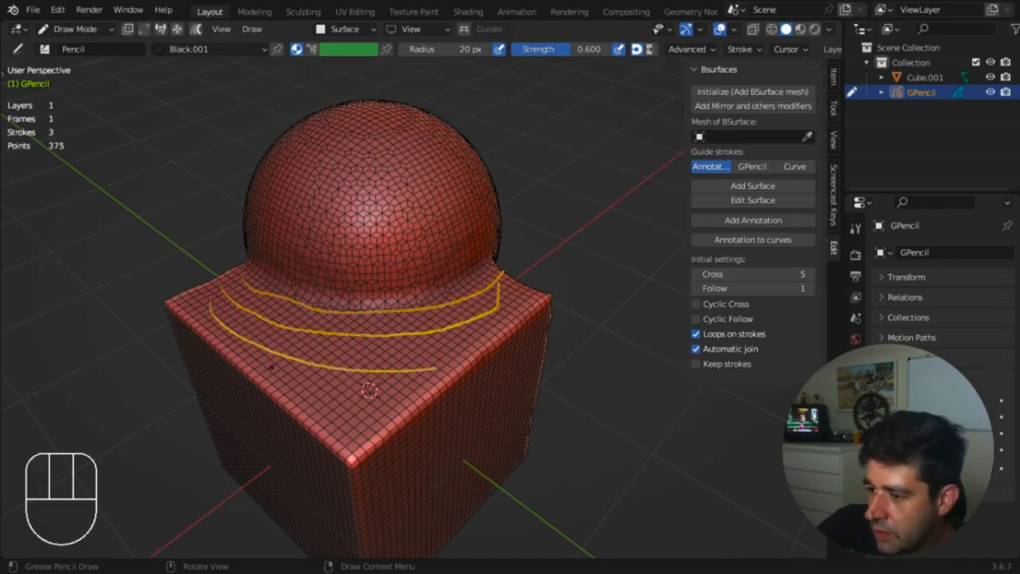
pyautogui.moveTo(255, 369)
pyautogui.mouseDown()
pyautogui.moveTo(329, 396)
pyautogui.moveTo(412, 394)
pyautogui.mouseUp()
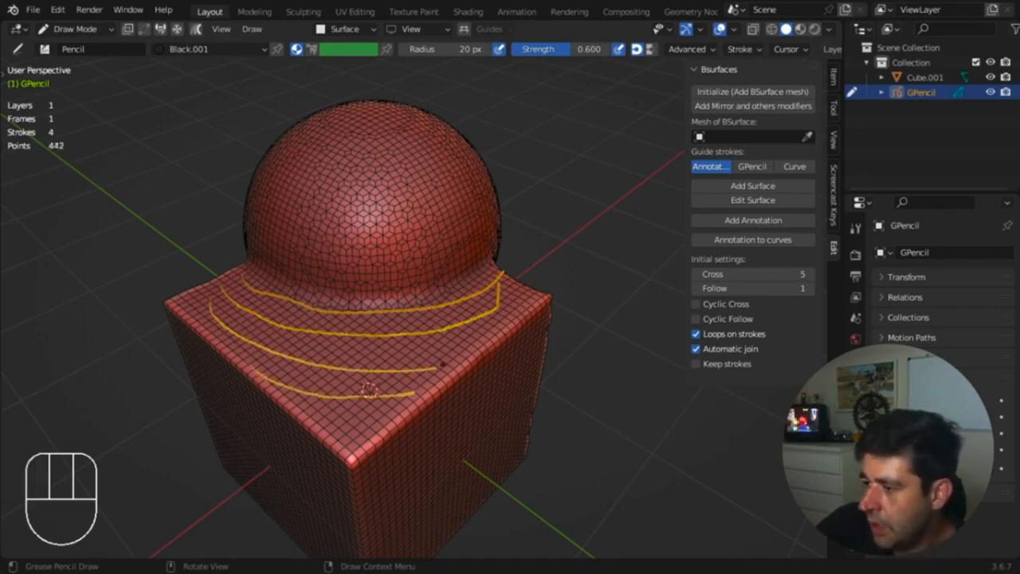
pyautogui.moveTo(412, 394)
pyautogui.mouseDown(button='middle')
pyautogui.moveTo(383, 419)
pyautogui.moveTo(365, 399)
pyautogui.mouseUp(button='middle')
# Step: Undo the four curved strokes and open the stroke placement options
pyautogui.press('super+z')
pyautogui.press('super+z')
pyautogui.press('super+z')
pyautogui.press('super+z')
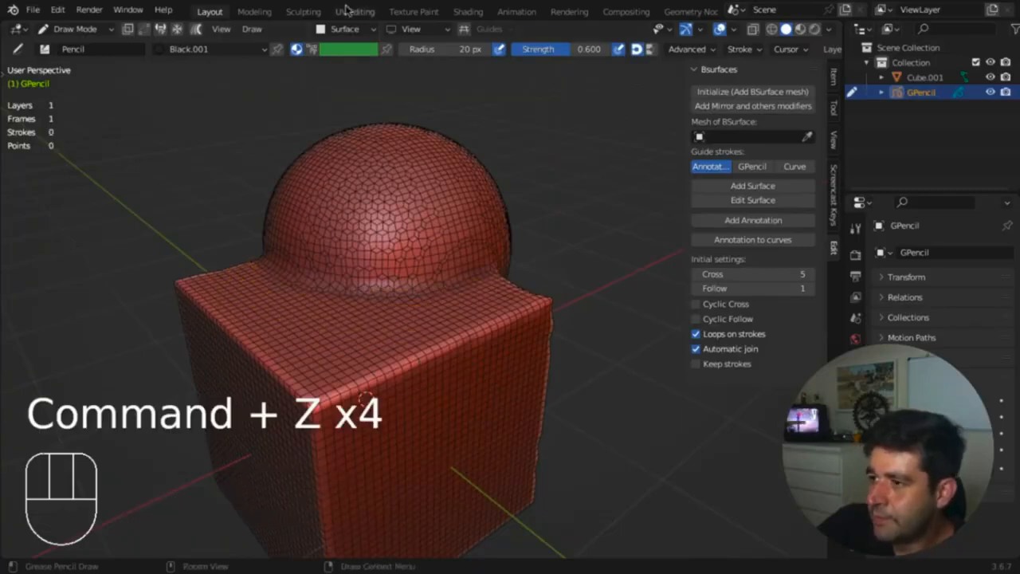
pyautogui.click(345, 29)
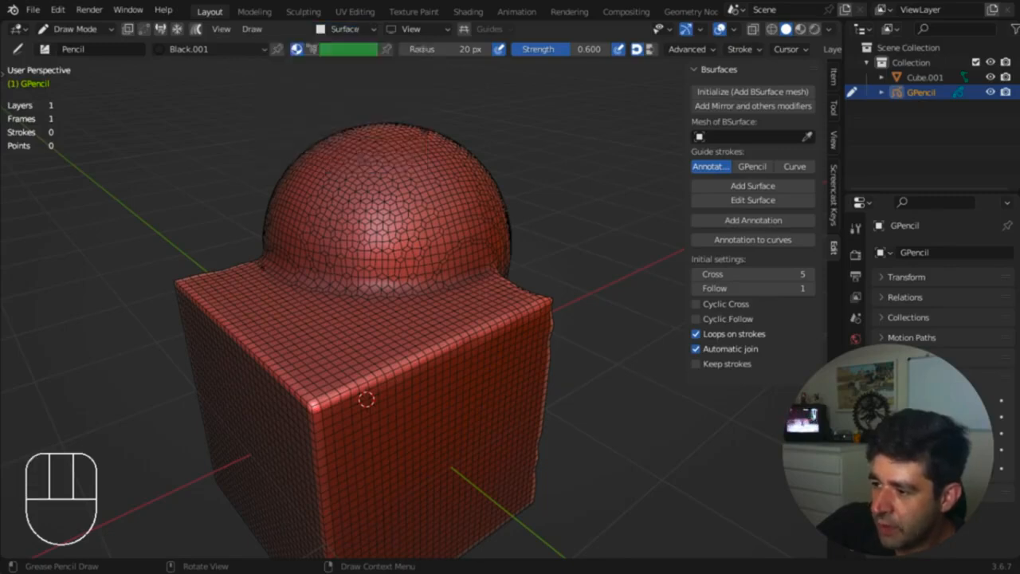
# Step: Draw two parallel curved strokes on the cube's top face, following its junction with the sphere
pyautogui.moveTo(387, 239); pyautogui.dragTo(406, 330, button='middle')
pyautogui.moveTo(404, 329); pyautogui.dragTo(404, 329)
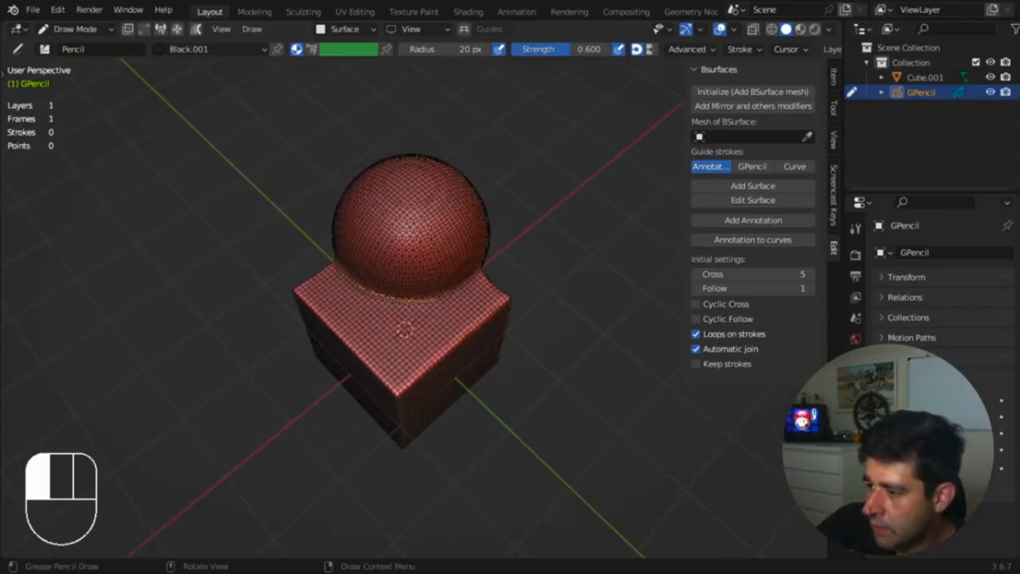
pyautogui.moveTo(461, 298); pyautogui.dragTo(485, 276)
pyautogui.moveTo(328, 275); pyautogui.dragTo(328, 276)
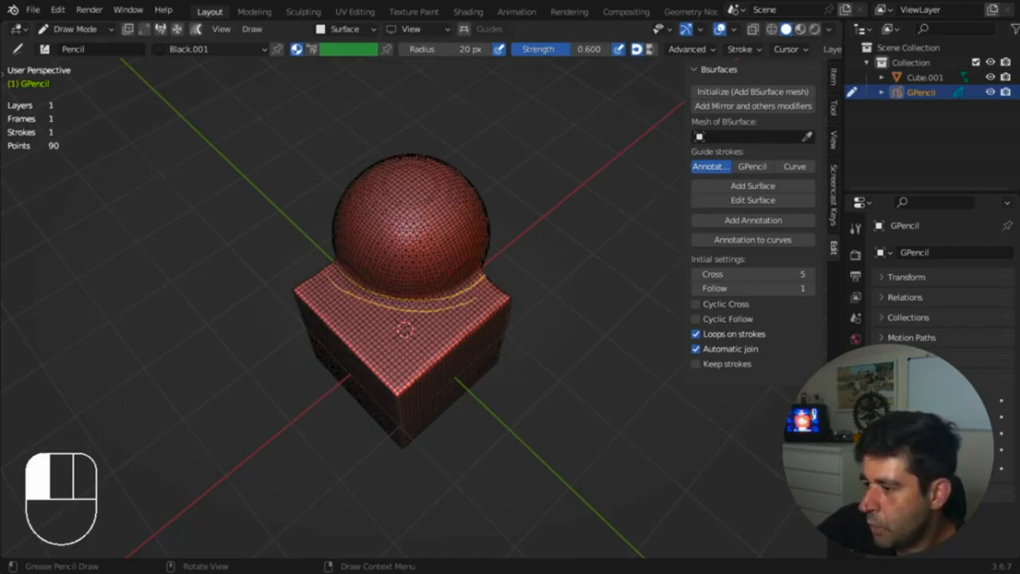
pyautogui.moveTo(483, 288); pyautogui.dragTo(486, 290)
# Step: Draw a third curved stroke farther out from the sphere and undo it
pyautogui.moveTo(320, 285); pyautogui.dragTo(321, 286)
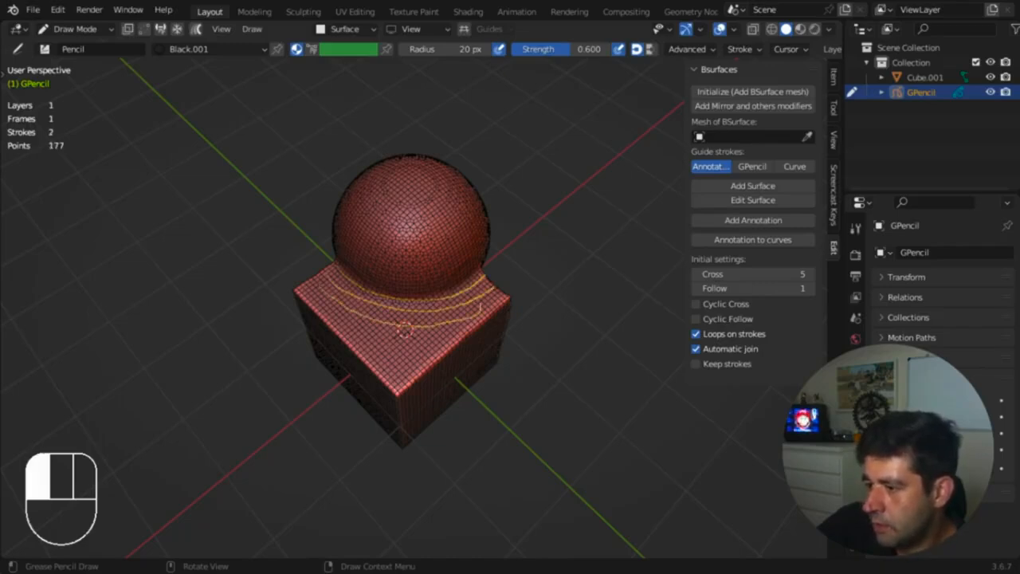
pyautogui.moveTo(404, 329); pyautogui.dragTo(404, 330)
pyautogui.press('super+z')
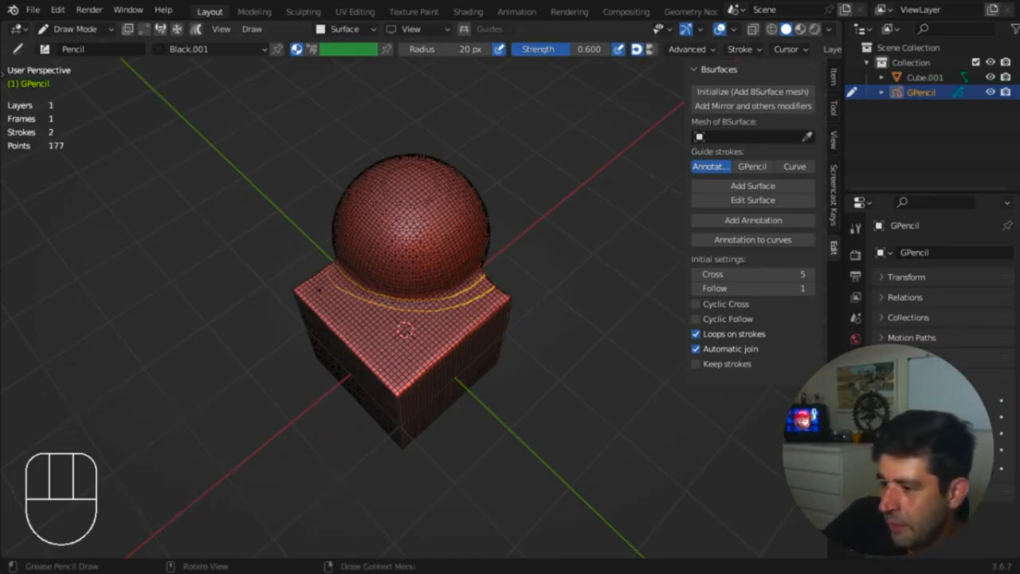
# Step: Draw a third and a fourth curved stroke on the cube's top face, each farther out from the sphere
pyautogui.moveTo(404, 329); pyautogui.dragTo(404, 329)
pyautogui.moveTo(324, 313); pyautogui.dragTo(365, 330)
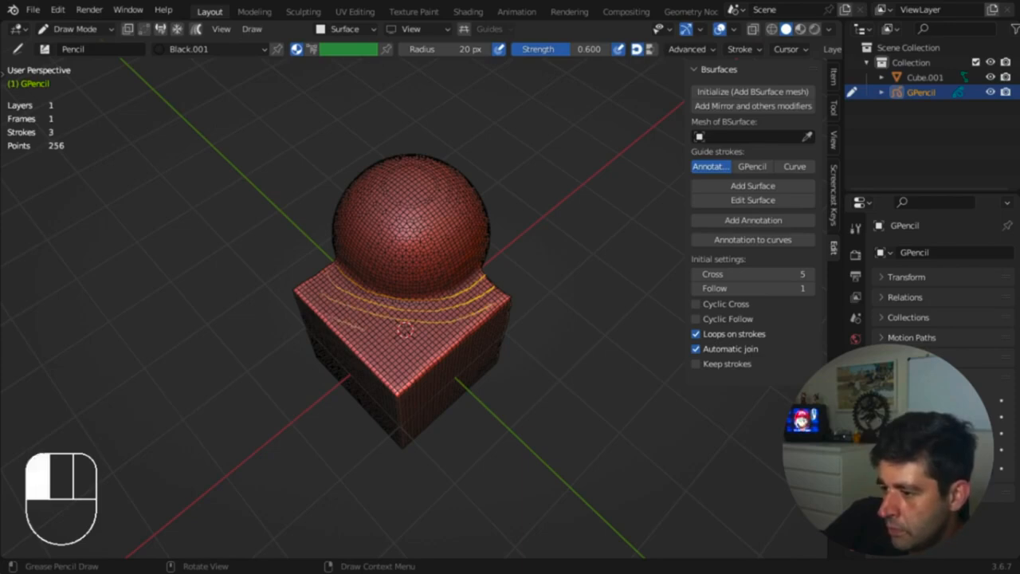
pyautogui.moveTo(455, 327); pyautogui.dragTo(468, 326)
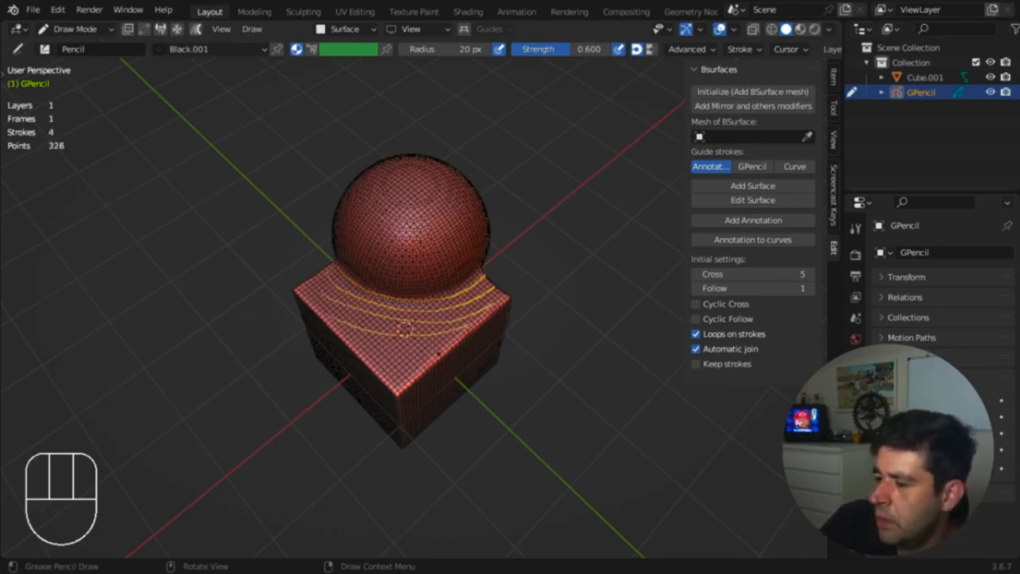
pyautogui.moveTo(405, 329)
pyautogui.mouseDown(button='middle')
pyautogui.moveTo(422, 390)
pyautogui.moveTo(398, 375)
pyautogui.moveTo(407, 349)
pyautogui.moveTo(398, 363)
pyautogui.mouseUp(button='middle')
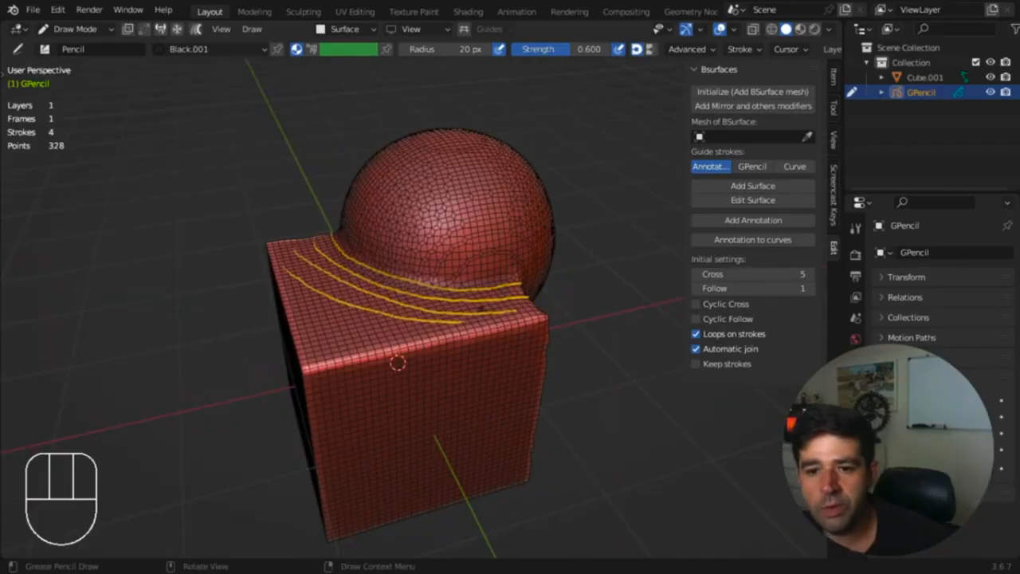
# Step: Return to Object Mode, select the remeshed sphere-and-cube form and initialize a Bsurfaces mesh on it
pyautogui.moveTo(558, 240); pyautogui.dragTo(528, 168, button='middle')
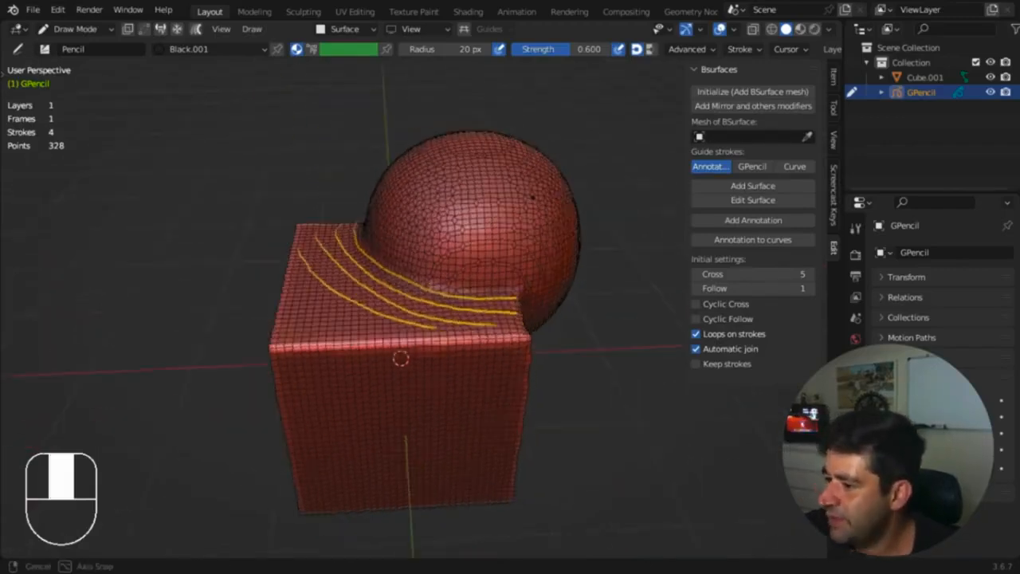
pyautogui.hotkey('ctrl', 'Tab')
pyautogui.click(422, 196)
pyautogui.click(490, 249)
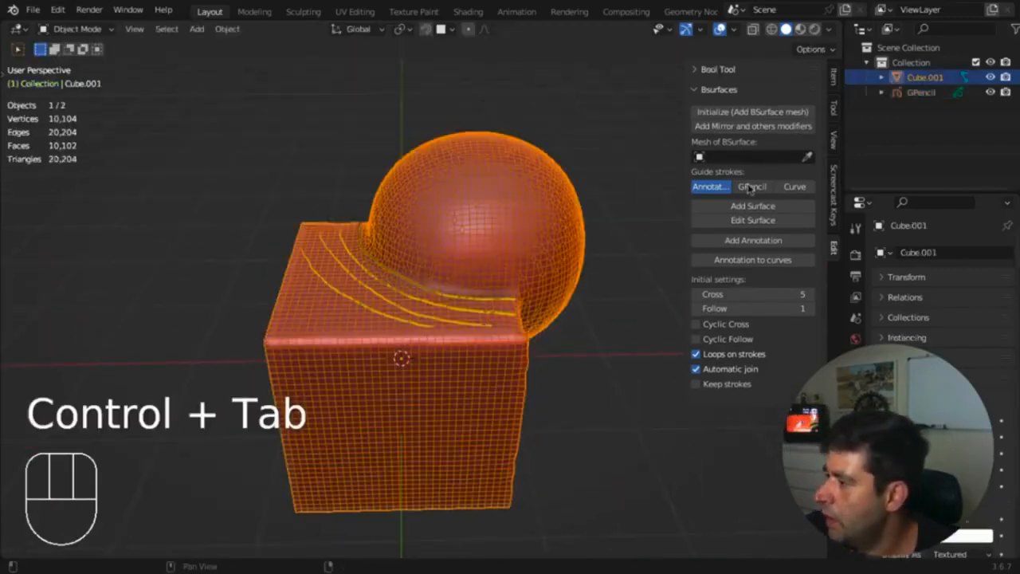
pyautogui.click(750, 112)
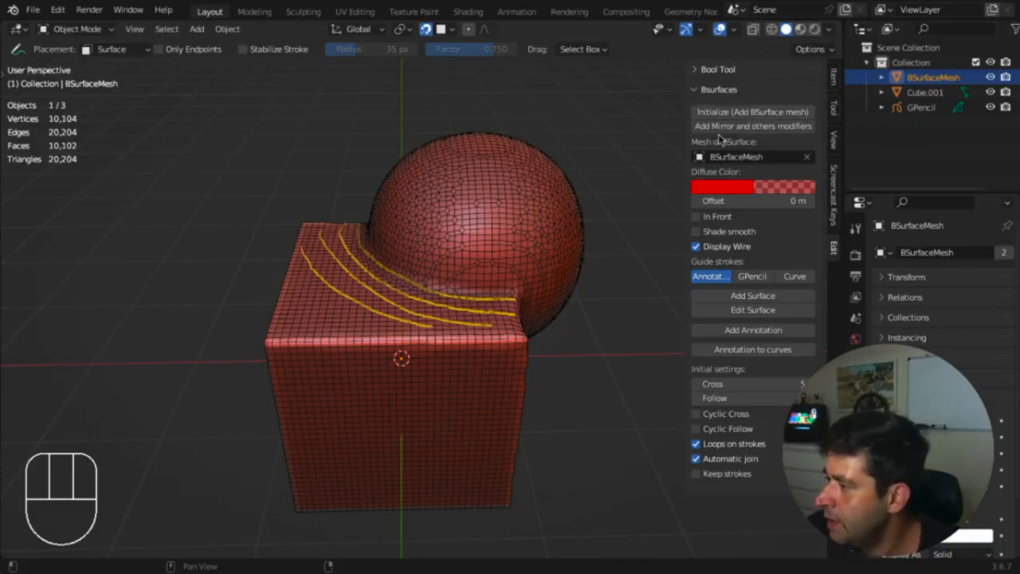
# Step: Set the guide strokes to GPencil, pick the drawn Grease Pencil strokes and add a surface from them
pyautogui.click(753, 277)
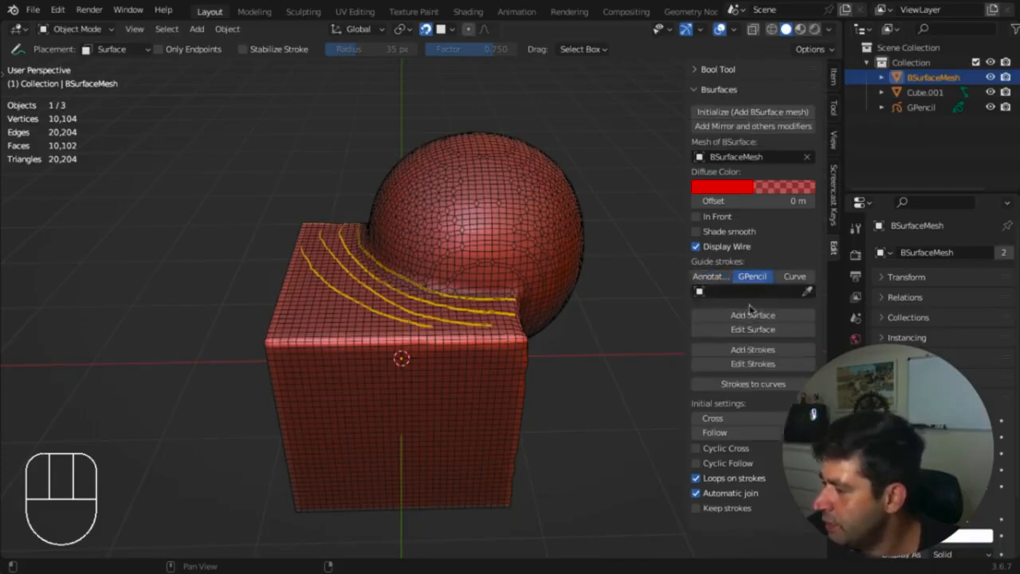
pyautogui.click(469, 292)
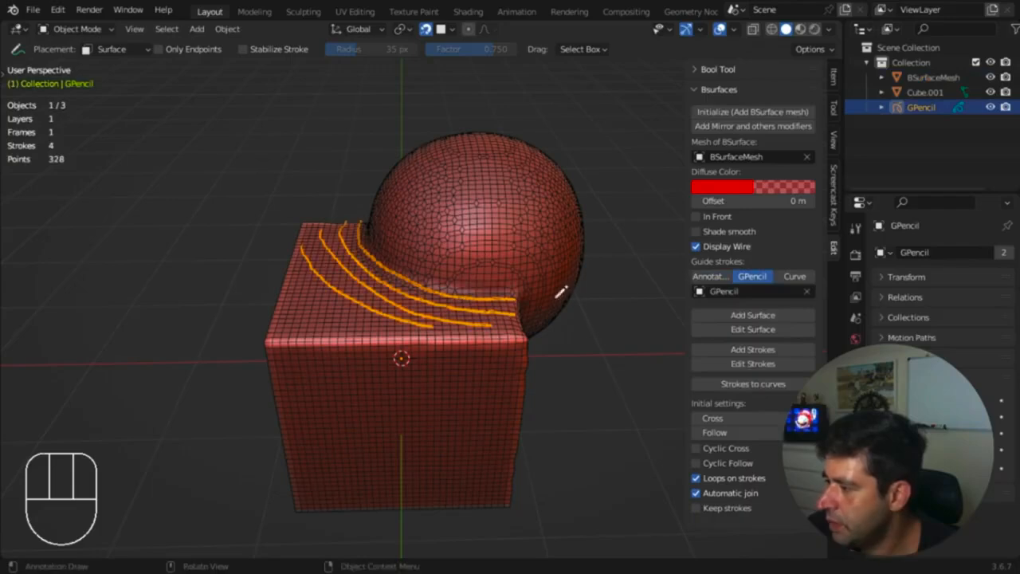
pyautogui.click(726, 319)
pyautogui.moveTo(574, 319); pyautogui.dragTo(620, 272, button='middle')
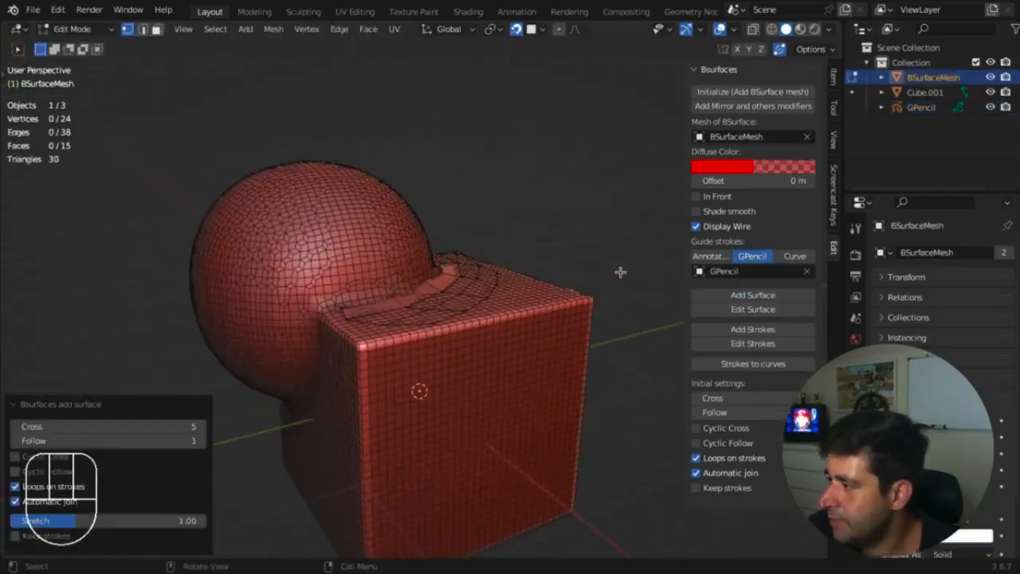
# Step: Return the Bsurfaces mesh to Object Mode and make the selection tool active
pyautogui.press('Tab')
pyautogui.hotkey('ctrl', 'Tab')
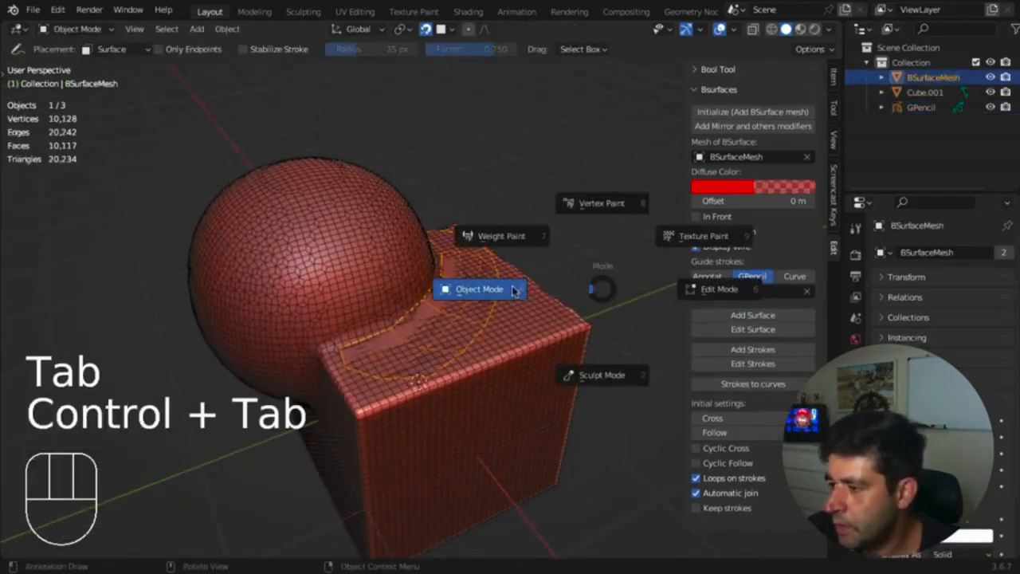
pyautogui.hotkey('ctrl', 'Tab')
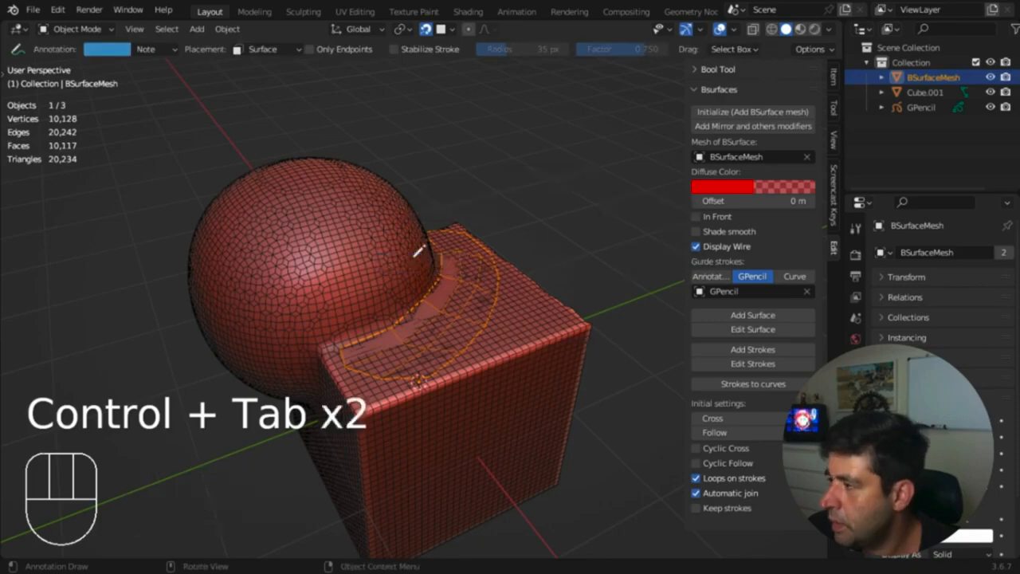
pyautogui.press('t')
pyautogui.click(20, 77)
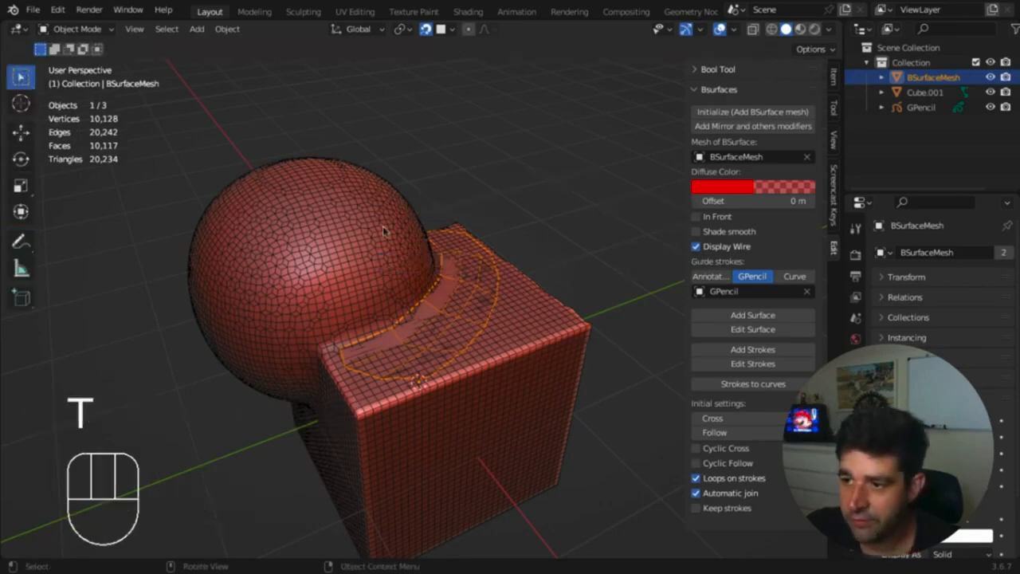
pyautogui.press('t')
pyautogui.moveTo(480, 306); pyautogui.dragTo(336, 312, button='middle')
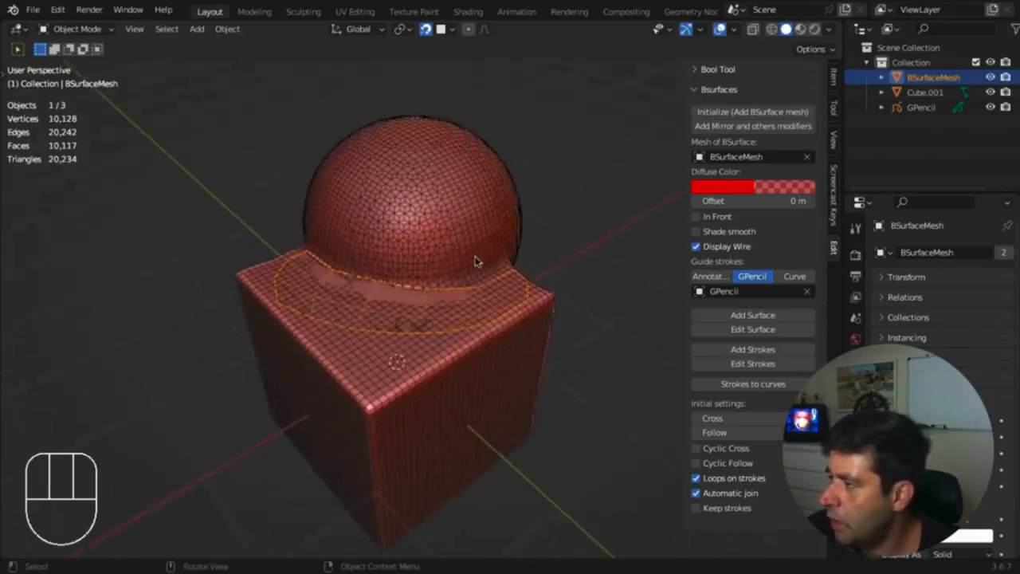
# Step: Try to draw a new surface stroke in Draw Mode with the emptied GPencil object
pyautogui.click(949, 107)
pyautogui.hotkey('ctrl', 'Tab')
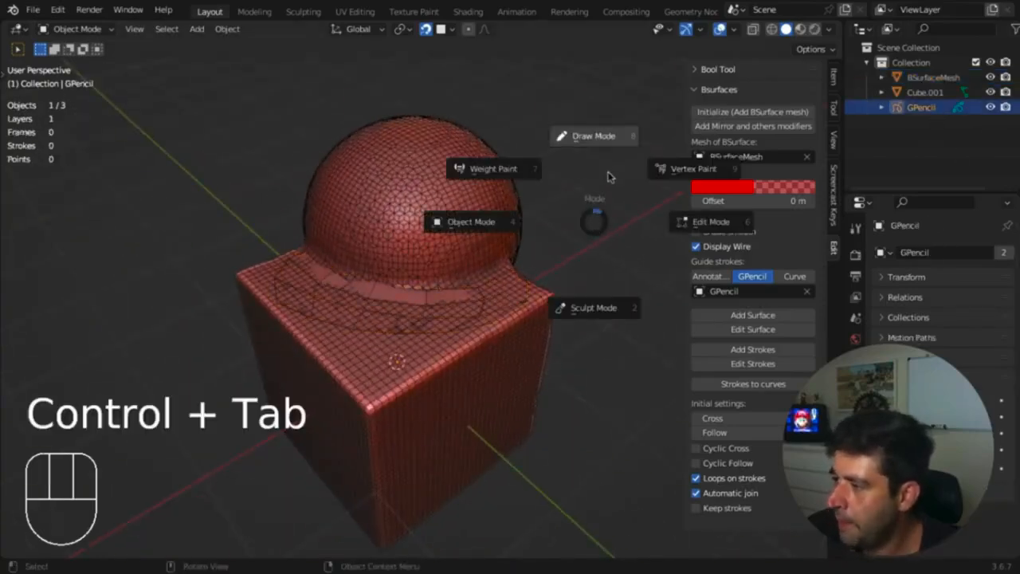
pyautogui.click(594, 136)
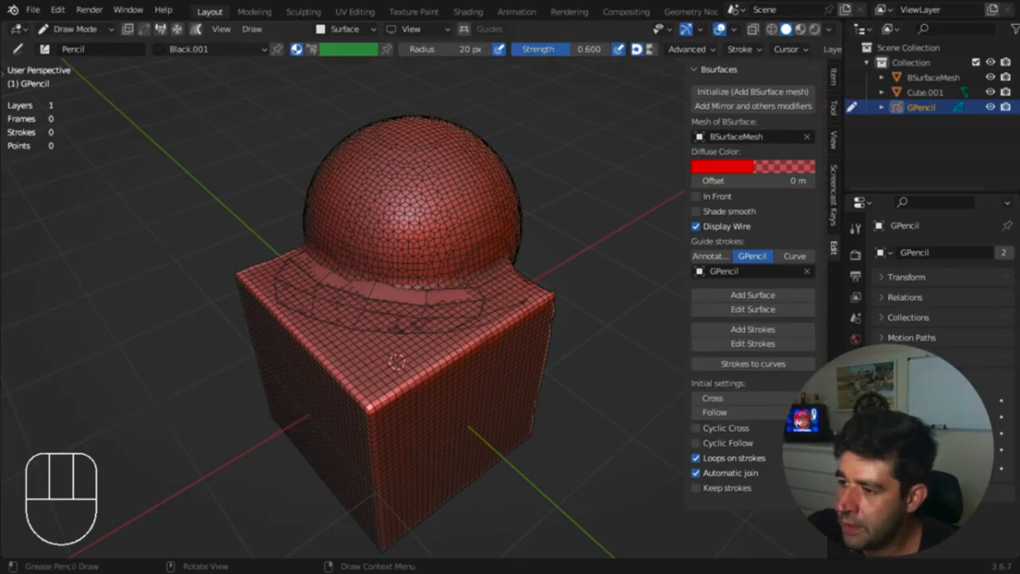
pyautogui.moveTo(397, 362); pyautogui.dragTo(396, 350, button='middle')
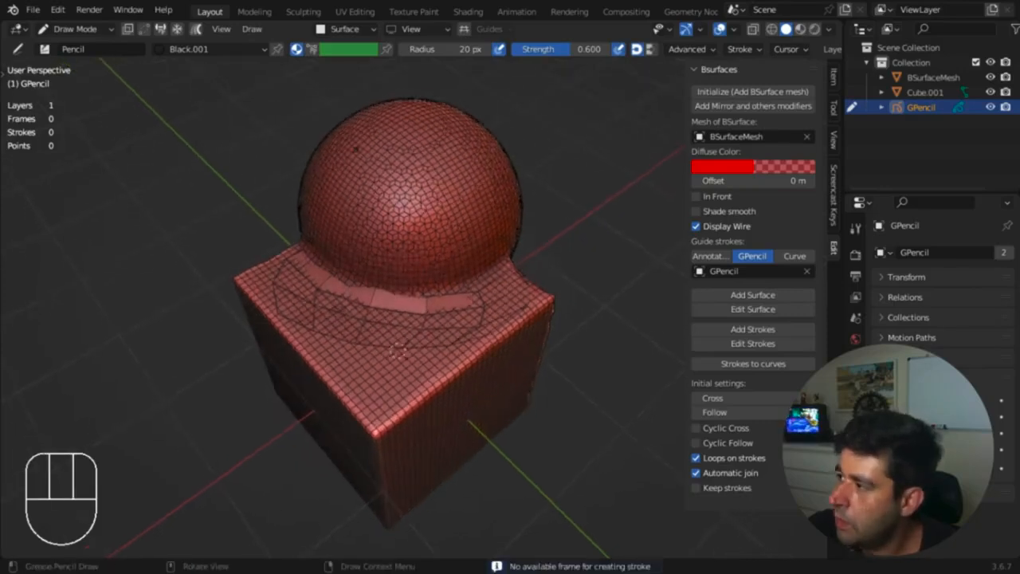
pyautogui.press('super+z')
pyautogui.moveTo(446, 183); pyautogui.dragTo(530, 167, button='middle')
pyautogui.press('Tab')
pyautogui.hotkey('alt', 'z')
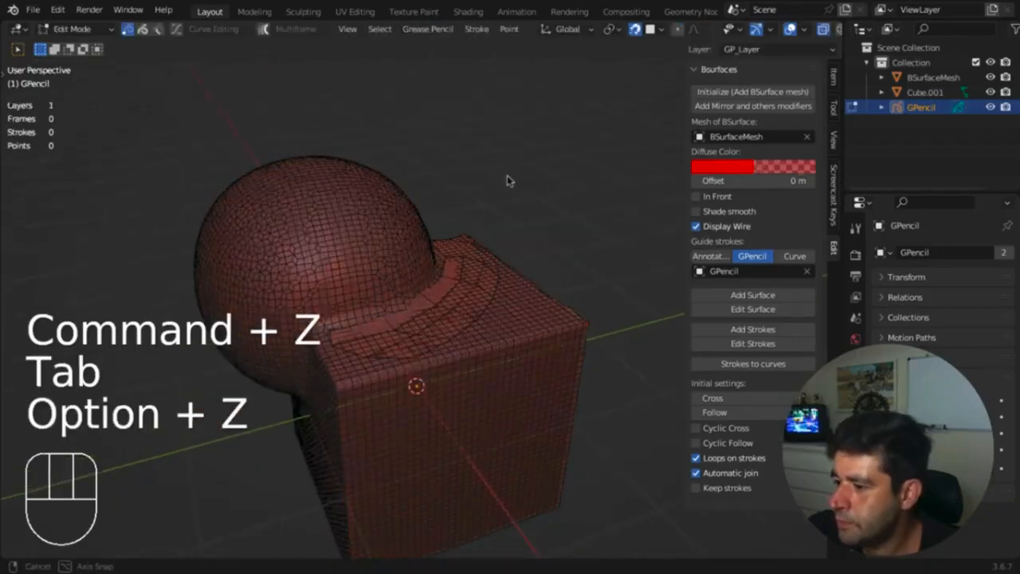
# Step: Select the Bsurfaces mesh in Object Mode, set its viewport display colour to green and enable In Front
pyautogui.hotkey('ctrl', 'Tab')
pyautogui.click(375, 167)
pyautogui.click(471, 301)
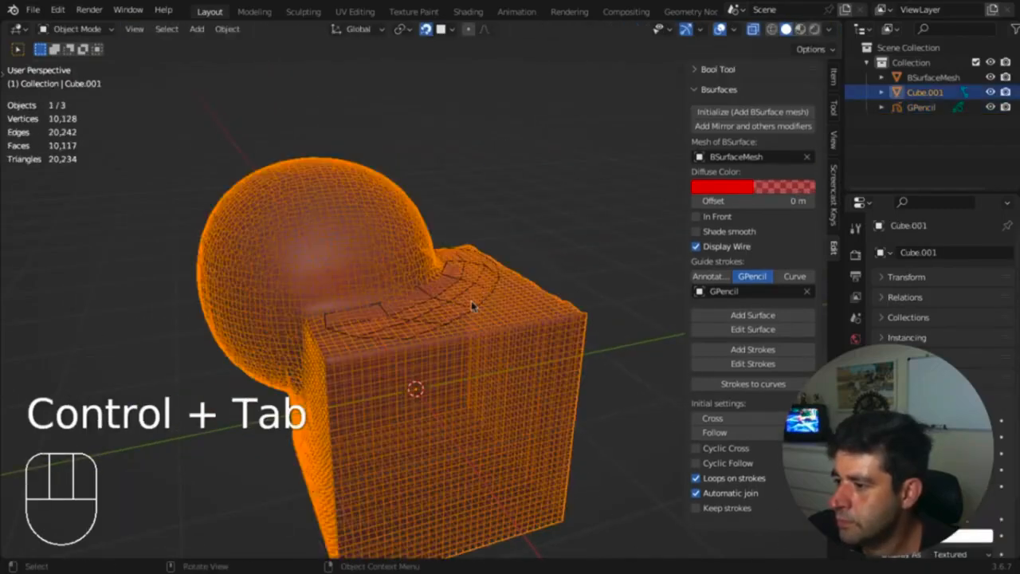
pyautogui.click(467, 300)
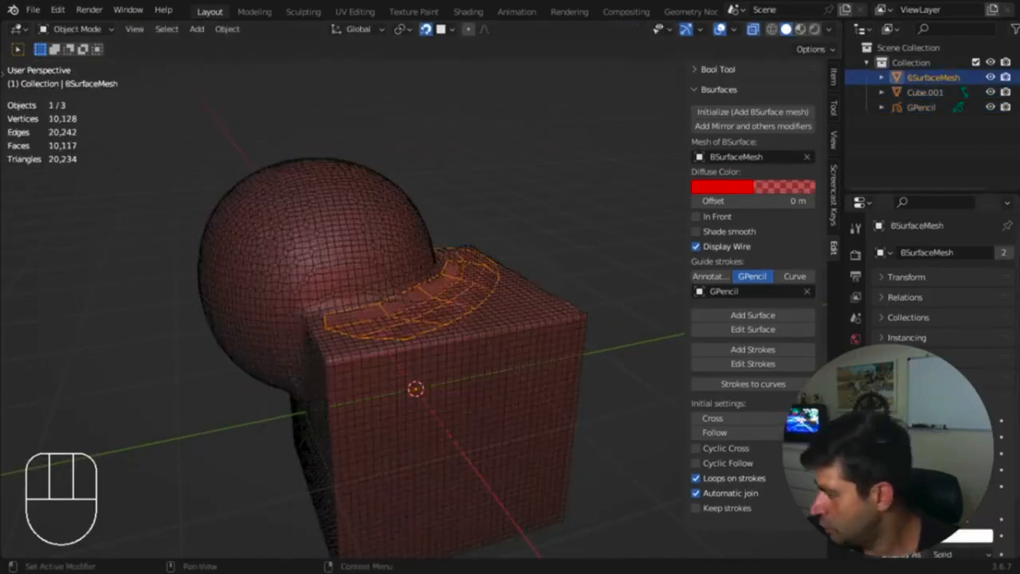
pyautogui.click(939, 541)
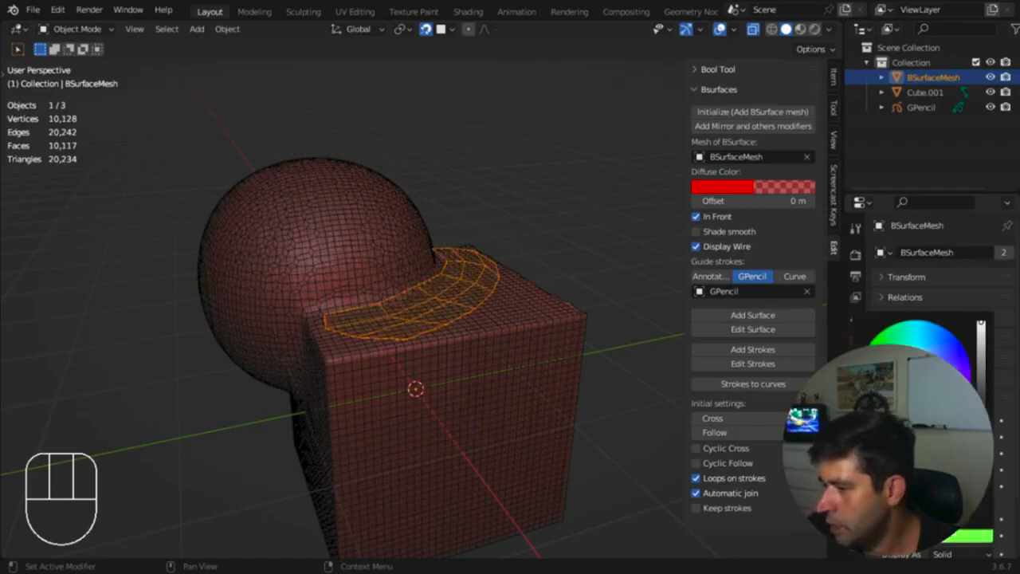
pyautogui.click(624, 257)
pyautogui.hotkey('alt', 'z')
pyautogui.moveTo(624, 250); pyautogui.dragTo(437, 279, button='middle')
pyautogui.moveTo(530, 279); pyautogui.dragTo(465, 274, button='middle')
pyautogui.click(465, 273)
# Step: Delete the emptied GPencil object and add a new blank Grease Pencil object
pyautogui.click(920, 110)
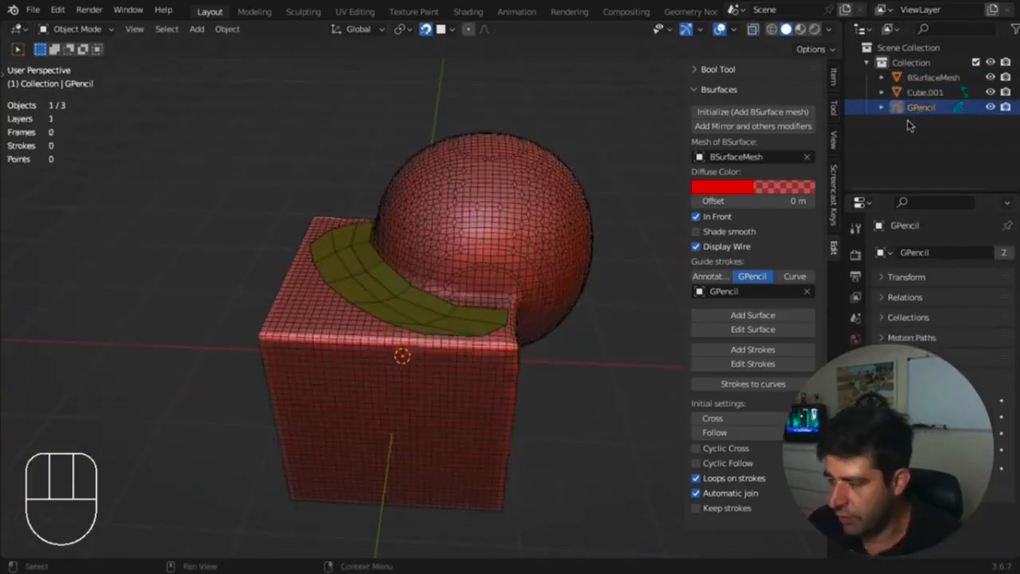
pyautogui.press('Delete')
pyautogui.hotkey('shift', 'a')
pyautogui.click(558, 296)
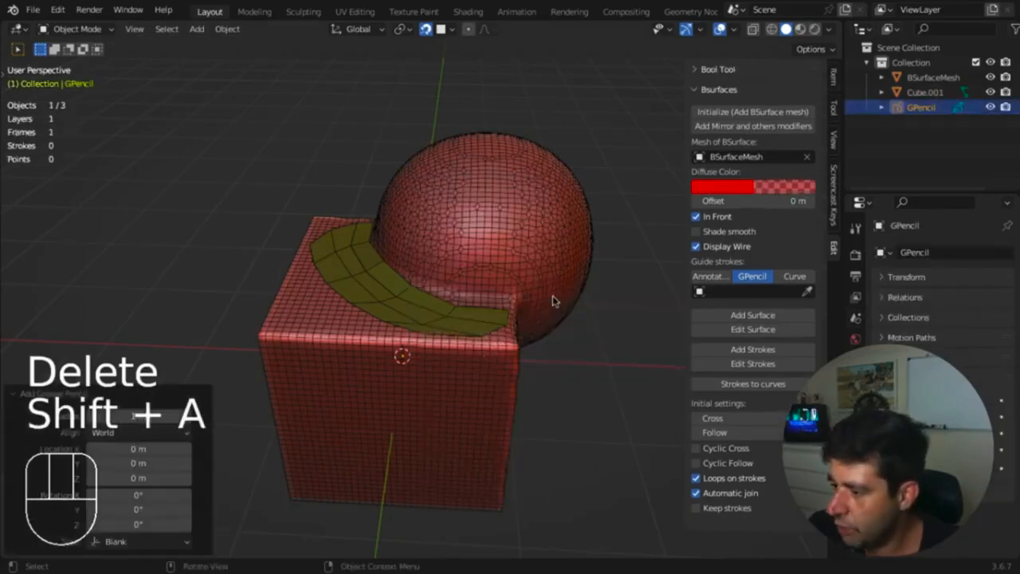
# Step: In Draw Mode, set the new object's stroke colour to yellow and draw six roughly vertical strokes side by side over the sphere
pyautogui.hotkey('ctrl', 'Tab')
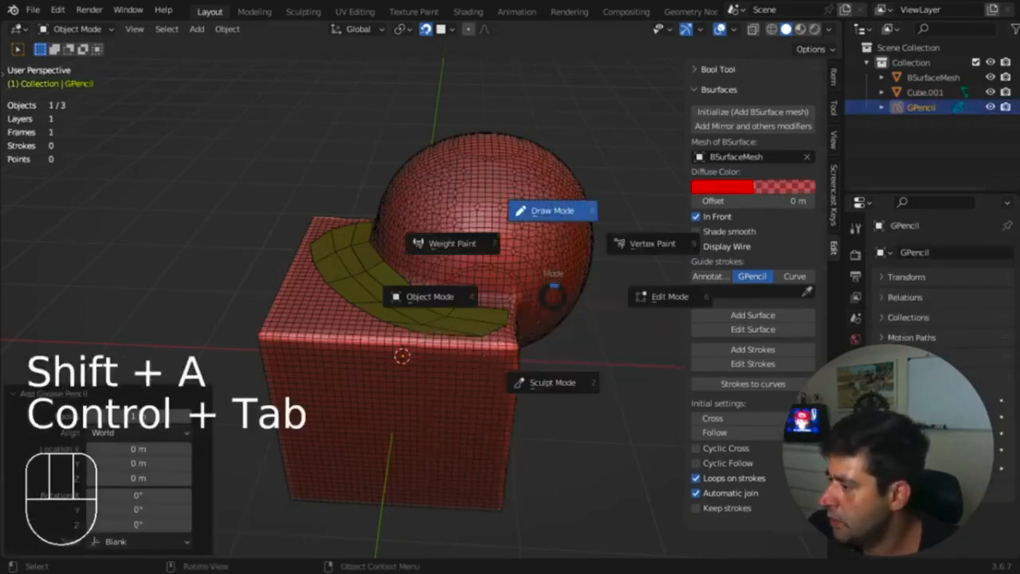
pyautogui.click(550, 211)
pyautogui.click(961, 446)
pyautogui.moveTo(982, 267); pyautogui.dragTo(981, 219)
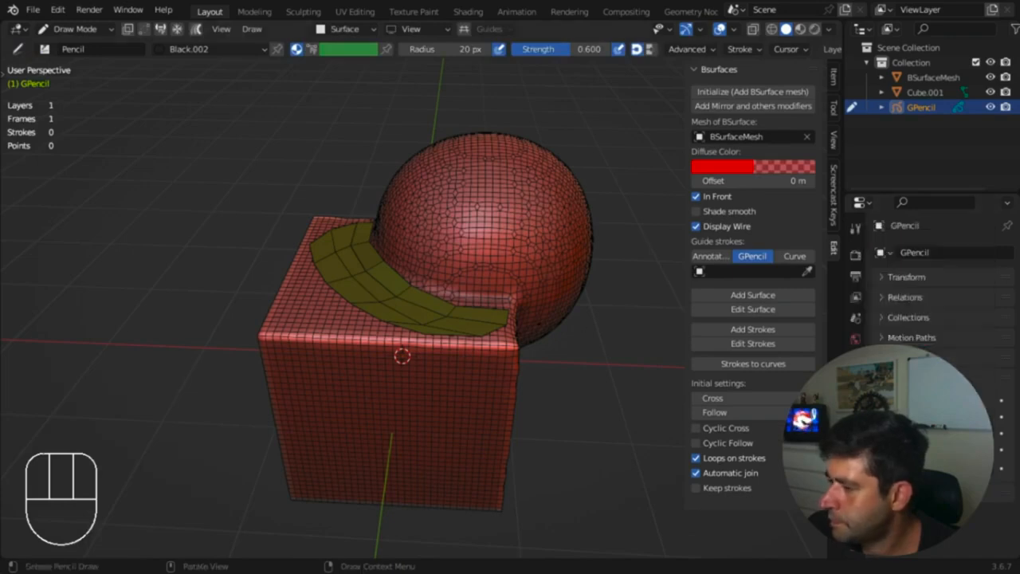
pyautogui.moveTo(279, 191); pyautogui.dragTo(406, 309, button='middle')
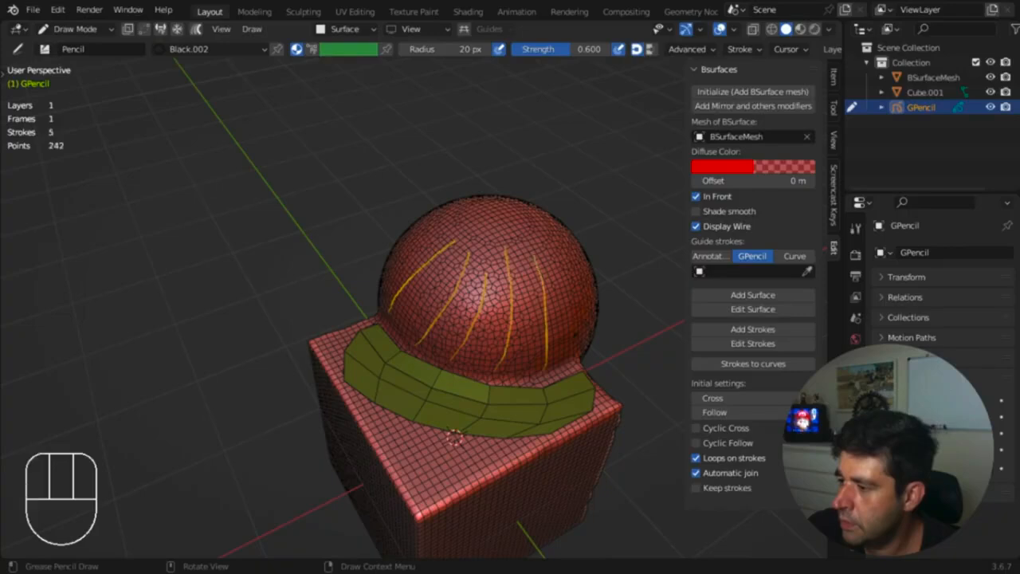
# Step: Pick the new GPencil object as guide strokes, add a surface from its sphere strokes and return to Object Mode
pyautogui.press('Tab')
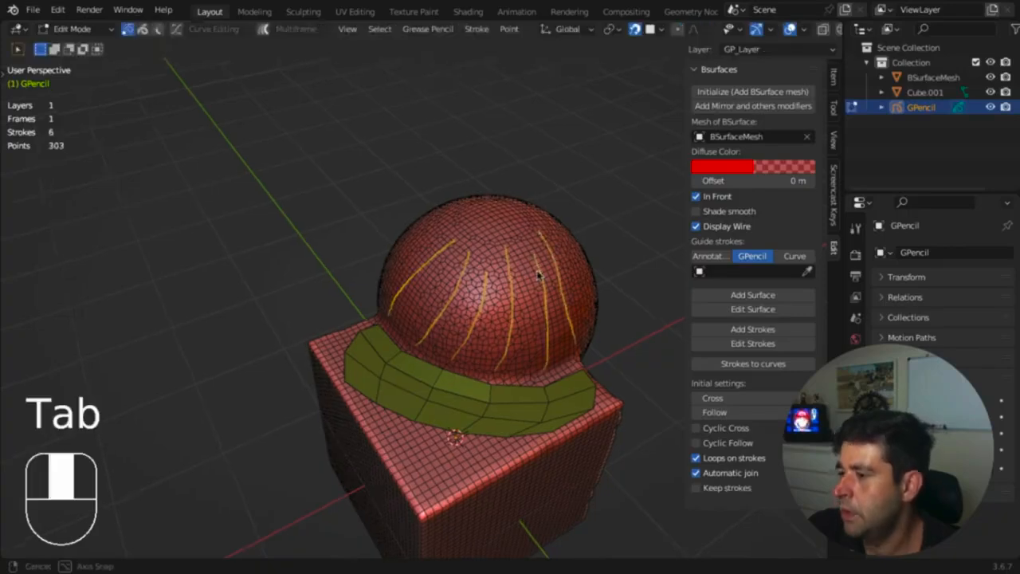
pyautogui.moveTo(558, 239); pyautogui.dragTo(593, 231, button='middle')
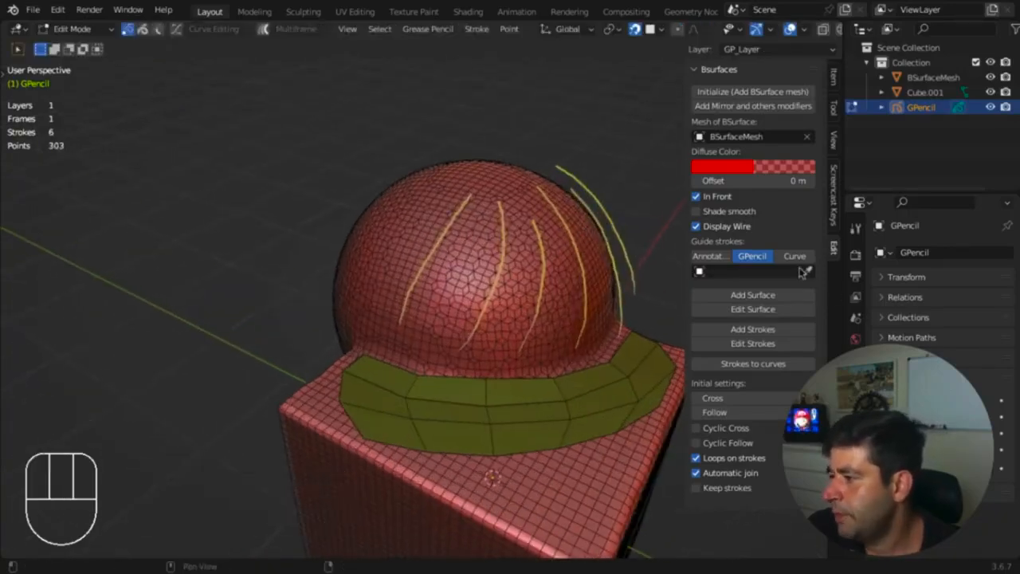
pyautogui.click(604, 199)
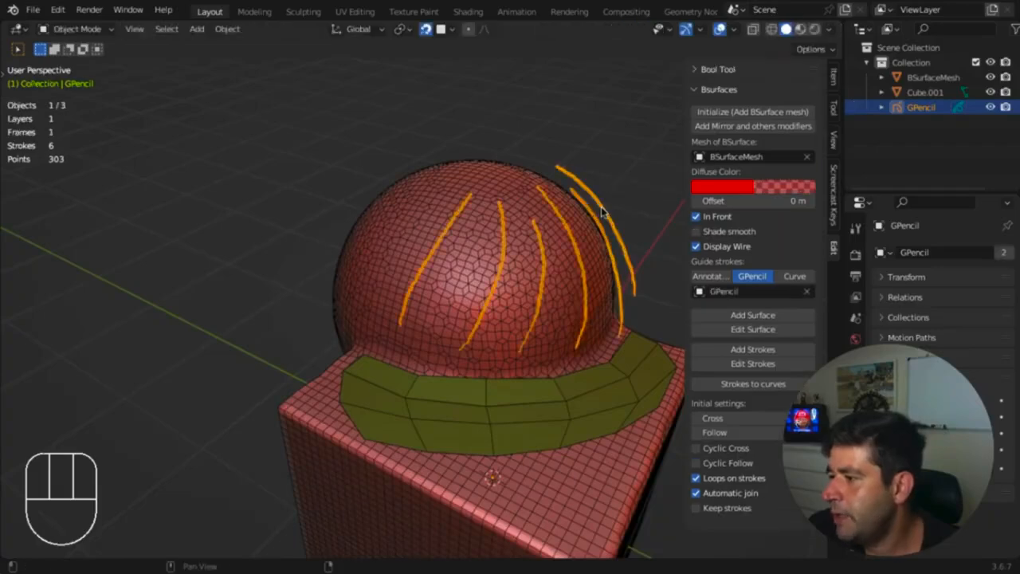
pyautogui.click(712, 315)
pyautogui.moveTo(719, 311); pyautogui.dragTo(515, 264, button='middle')
pyautogui.hotkey('ctrl', 'Tab')
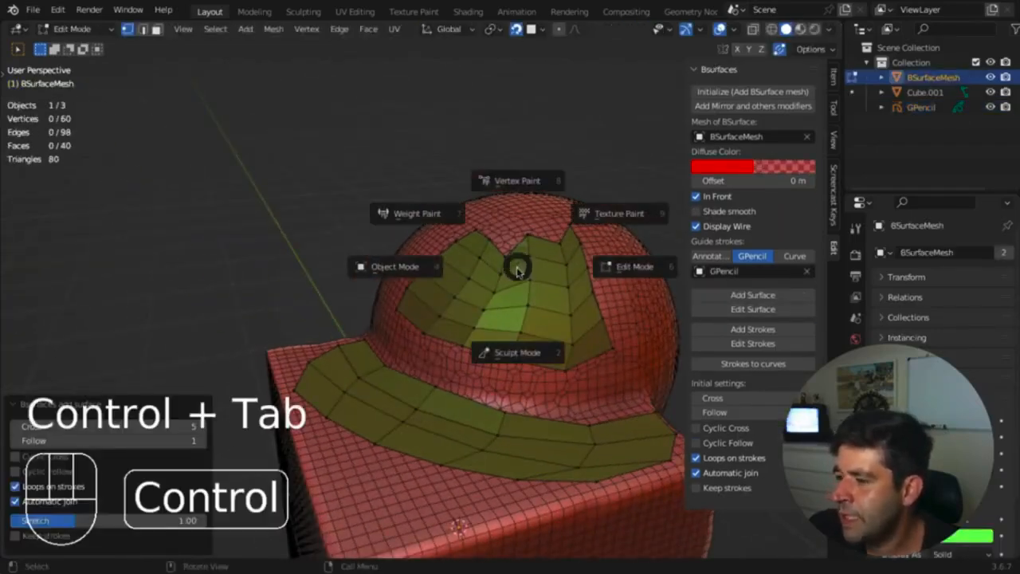
pyautogui.click(448, 269)
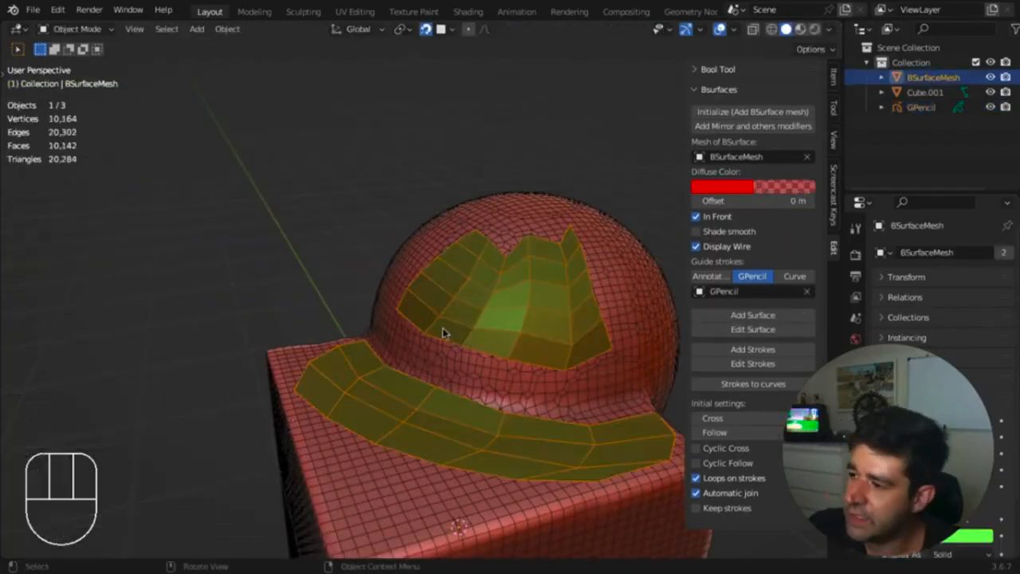
pyautogui.press('Tab')
pyautogui.moveTo(546, 268); pyautogui.dragTo(516, 306, button='middle')
pyautogui.press('l')
pyautogui.press('g')
pyautogui.press('Escape')
pyautogui.press('Tab')
# Step: Apply the Bsurfaces mesh's existing Shrinkwrap modifier and add a new Shrinkwrap modifier targeting the remeshed form
pyautogui.click(855, 406)
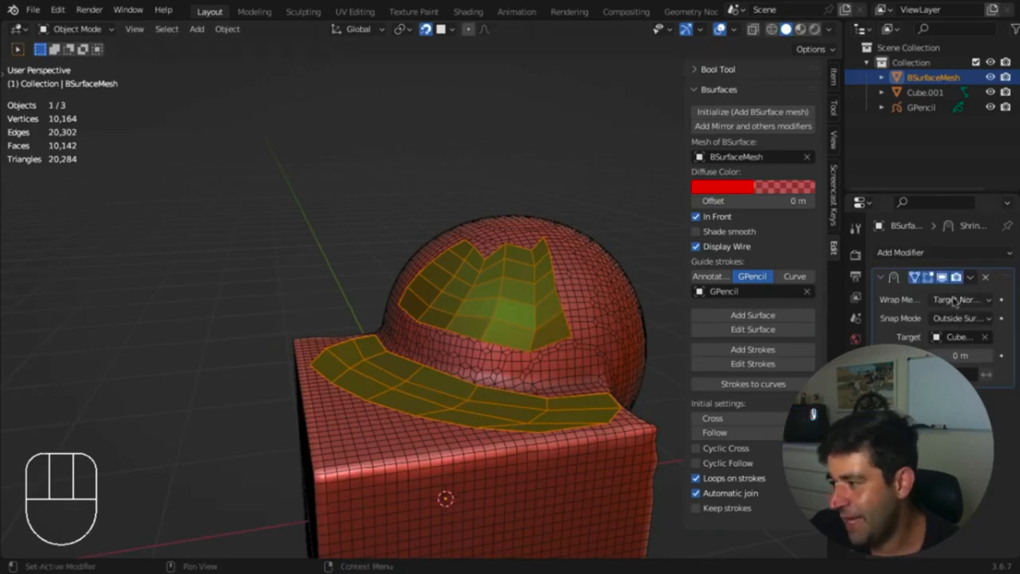
pyautogui.click(971, 278)
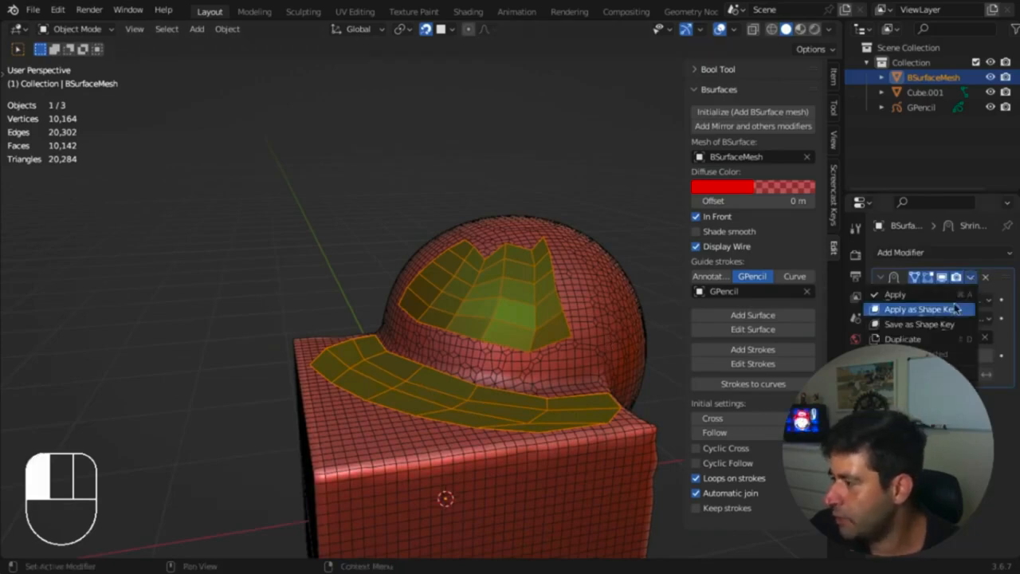
pyautogui.click(956, 298)
pyautogui.click(963, 254)
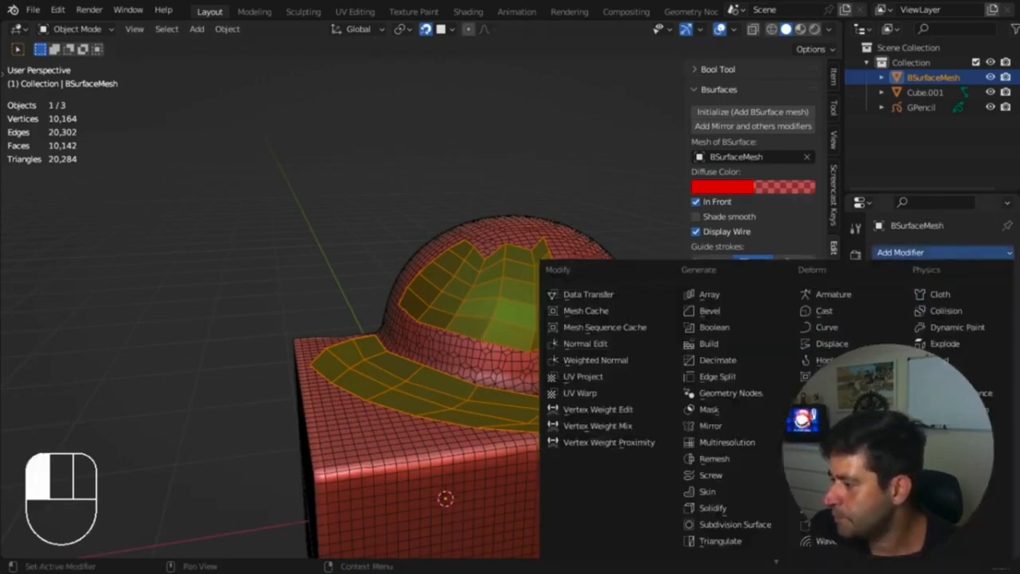
pyautogui.click(833, 426)
pyautogui.click(590, 440)
pyautogui.scroll(4, 592, 443)
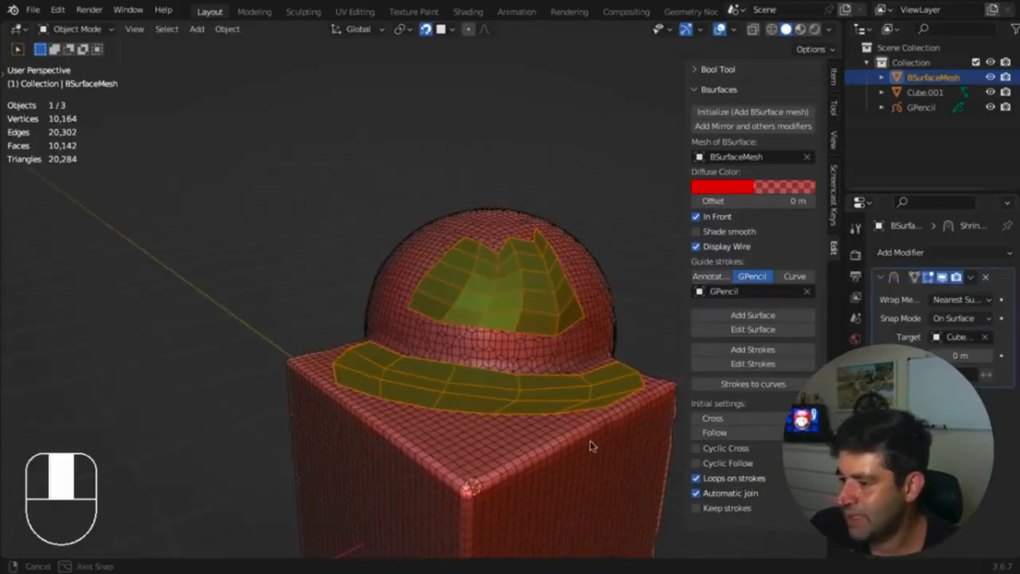
# Step: In Edit Mode, fill the gap between the sphere patch and the cube-top patch with a row of faces, starting from two opposing edges
pyautogui.press('Tab')
pyautogui.click(475, 338)
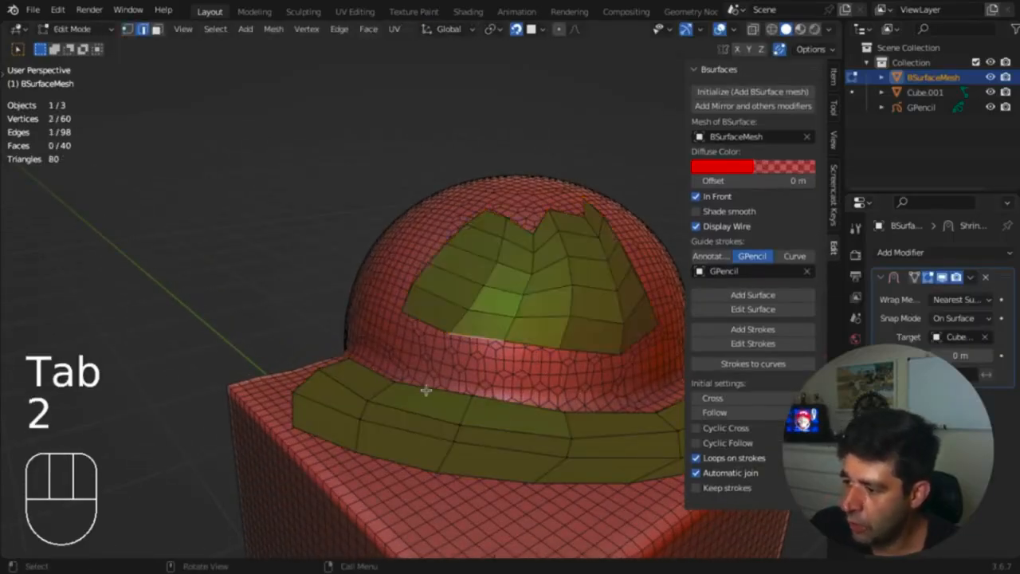
pyautogui.keyDown('shift'); pyautogui.click(429, 388); pyautogui.keyUp('shift')
pyautogui.press('super+r')
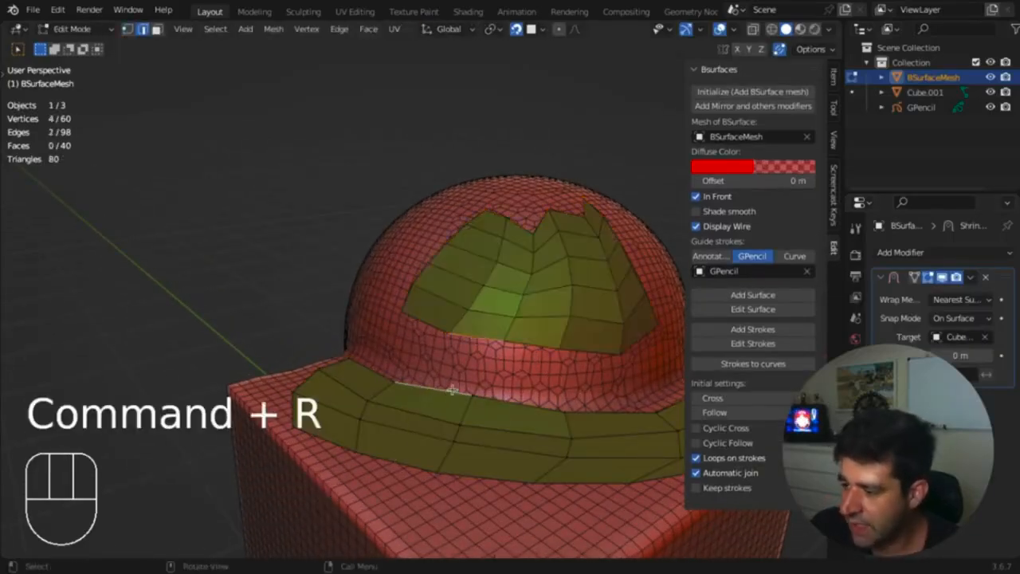
pyautogui.press('f')
pyautogui.moveTo(490, 381); pyautogui.dragTo(415, 354, button='middle')
pyautogui.press('f')
pyautogui.press('f')
pyautogui.press('f')
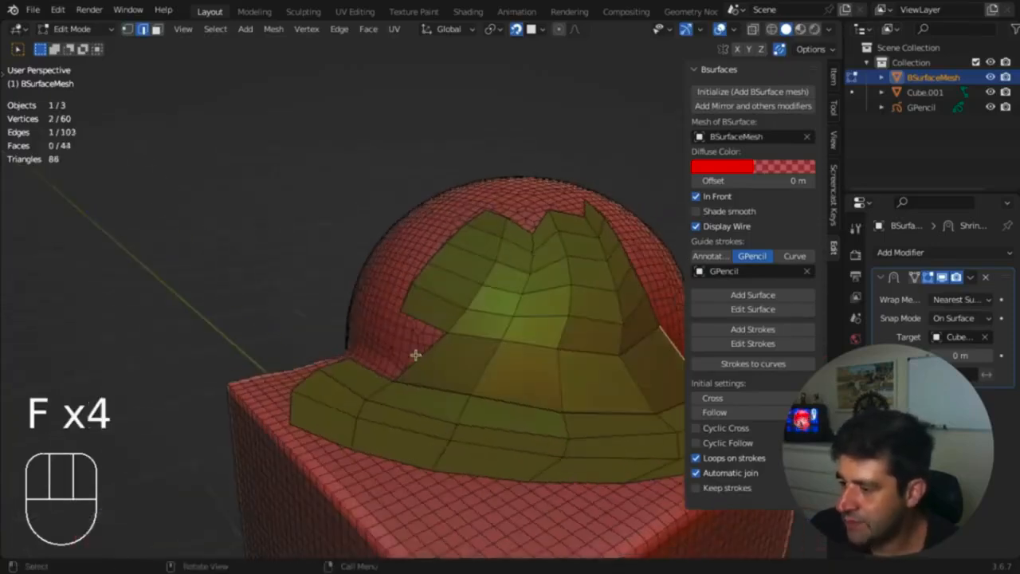
# Step: Add a loop cut along the row of faces joining the sphere patch to the cube-top patch and slide it into place
pyautogui.press('super+r')
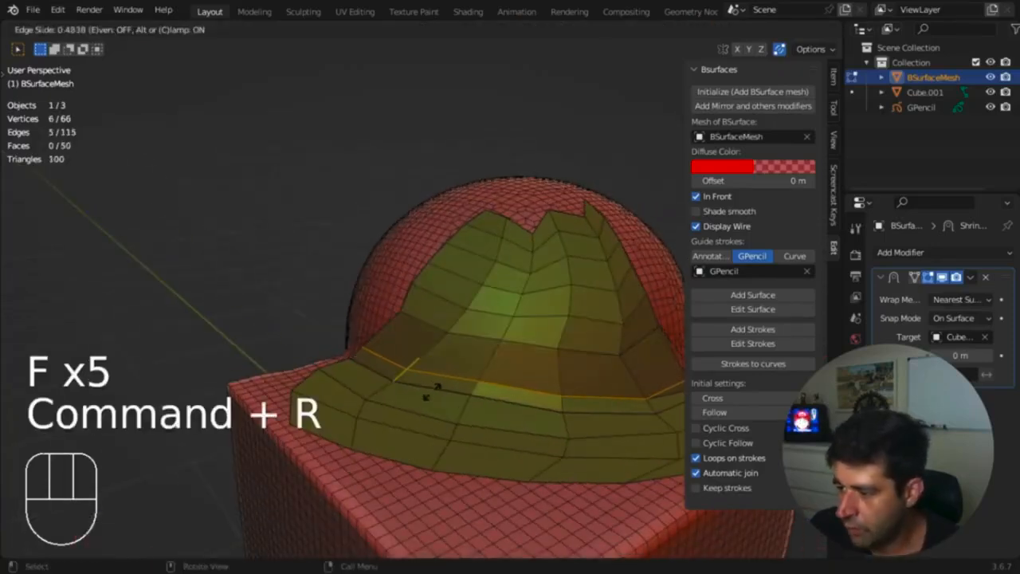
pyautogui.moveTo(427, 397); pyautogui.dragTo(473, 394)
pyautogui.moveTo(473, 394); pyautogui.dragTo(448, 272, button='middle')
pyautogui.hotkey('alt', 'z')
pyautogui.hotkey('alt', 'z')
# Step: In Sculpt Mode, pull the patch outward with the Grab brush around the sphere and its base, and smooth it there
pyautogui.hotkey('ctrl', 'Tab')
pyautogui.click(444, 355)
pyautogui.keyDown('shift'); pyautogui.moveTo(443, 355); pyautogui.dragTo(498, 403, button='middle'); pyautogui.keyUp('shift')
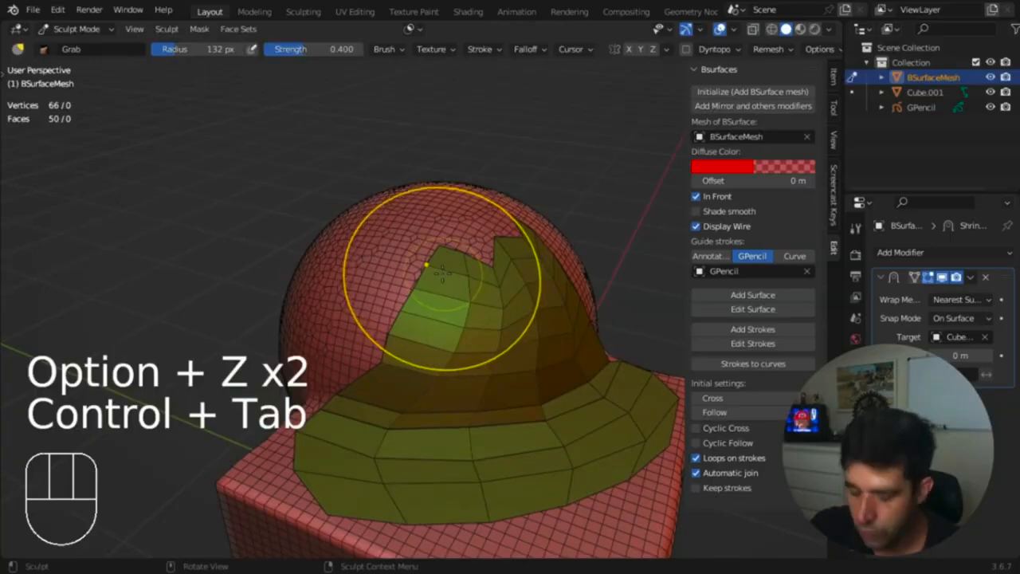
pyautogui.press('g')
pyautogui.moveTo(436, 272); pyautogui.dragTo(365, 261)
pyautogui.moveTo(430, 385); pyautogui.dragTo(379, 371)
pyautogui.moveTo(438, 316)
pyautogui.keyDown('shift'); pyautogui.mouseDown()
pyautogui.moveTo(524, 284)
pyautogui.moveTo(559, 364)
pyautogui.moveTo(467, 422)
pyautogui.moveTo(387, 428)
pyautogui.mouseUp(); pyautogui.keyUp('shift')
pyautogui.moveTo(387, 428); pyautogui.dragTo(510, 419, button='middle')
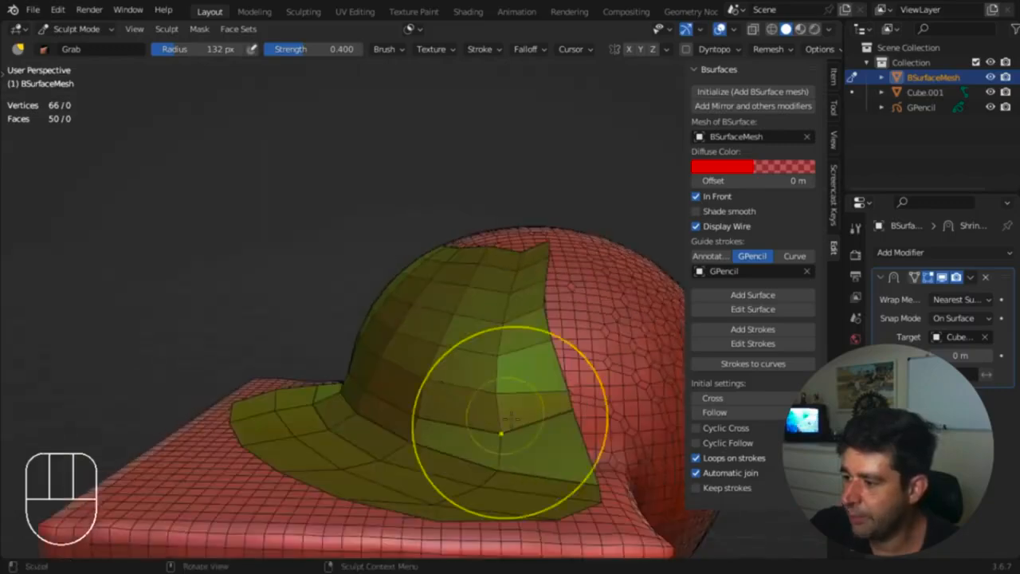
pyautogui.moveTo(534, 456); pyautogui.dragTo(465, 393, button='middle')
pyautogui.hotkey('alt', 'z')
pyautogui.moveTo(538, 386); pyautogui.dragTo(429, 443, button='middle')
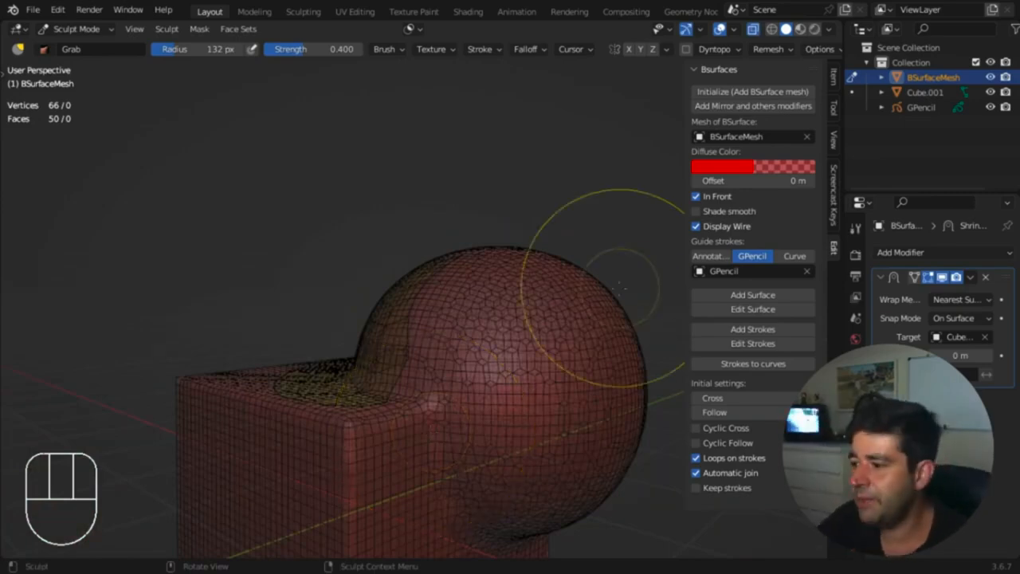
pyautogui.hotkey('alt', 'z')
pyautogui.moveTo(405, 348); pyautogui.dragTo(528, 371, button='middle')
# Step: In Edit Mode, move the vertices one by one along the patch's open side edge near the cube's top corner
pyautogui.press('Tab')
pyautogui.press('2')
pyautogui.press('1')
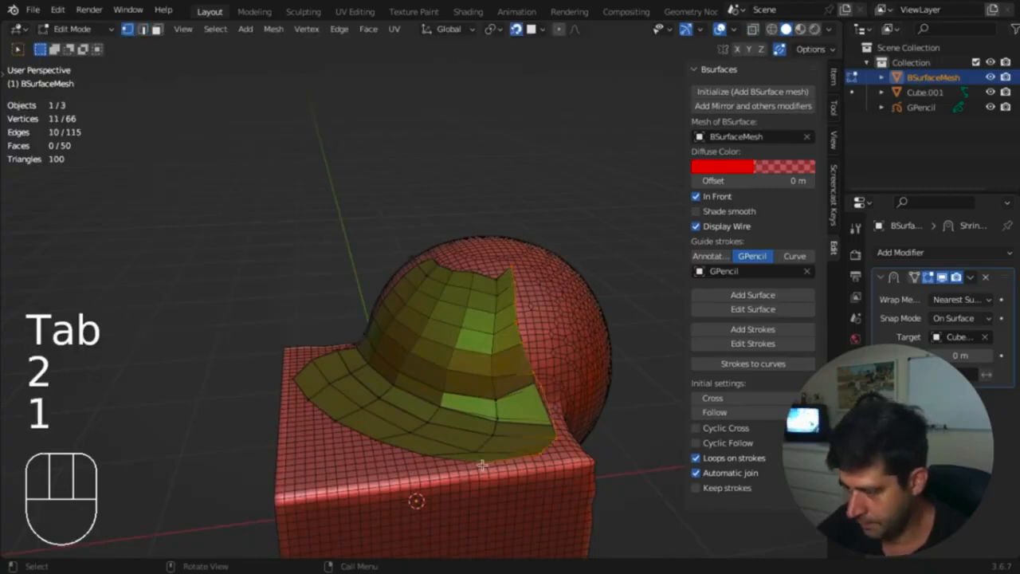
pyautogui.click(482, 464)
pyautogui.press('g')
pyautogui.click(613, 458)
pyautogui.press('g')
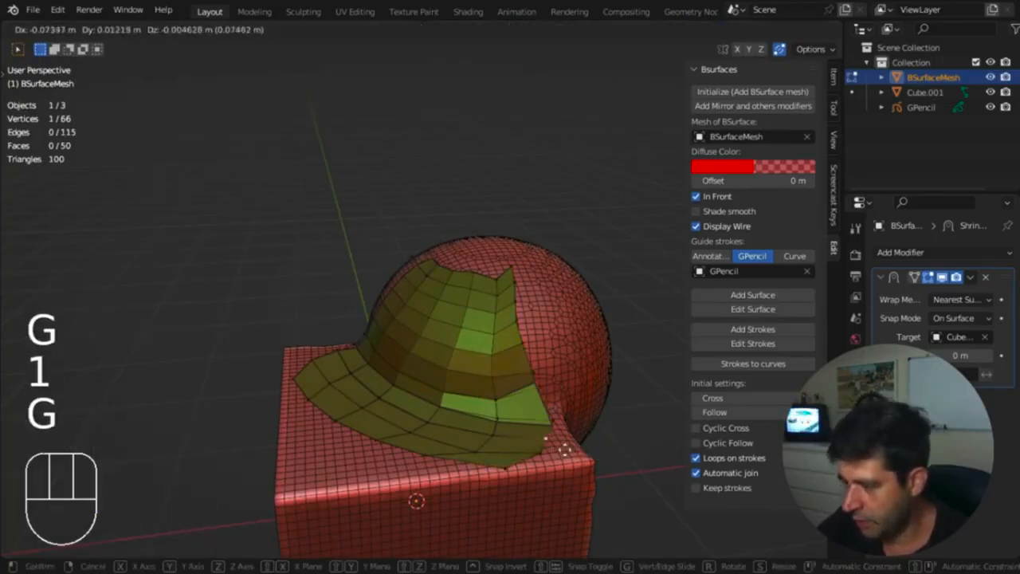
pyautogui.click(543, 449)
pyautogui.press('g')
pyautogui.click(553, 428)
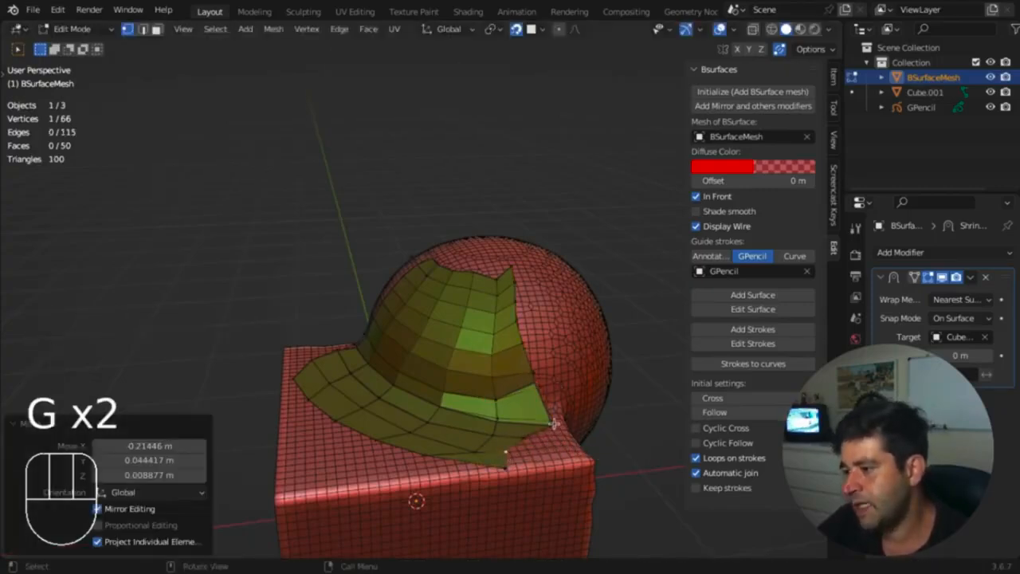
pyautogui.press('g')
pyautogui.click(542, 400)
pyautogui.press('g')
pyautogui.click(536, 403)
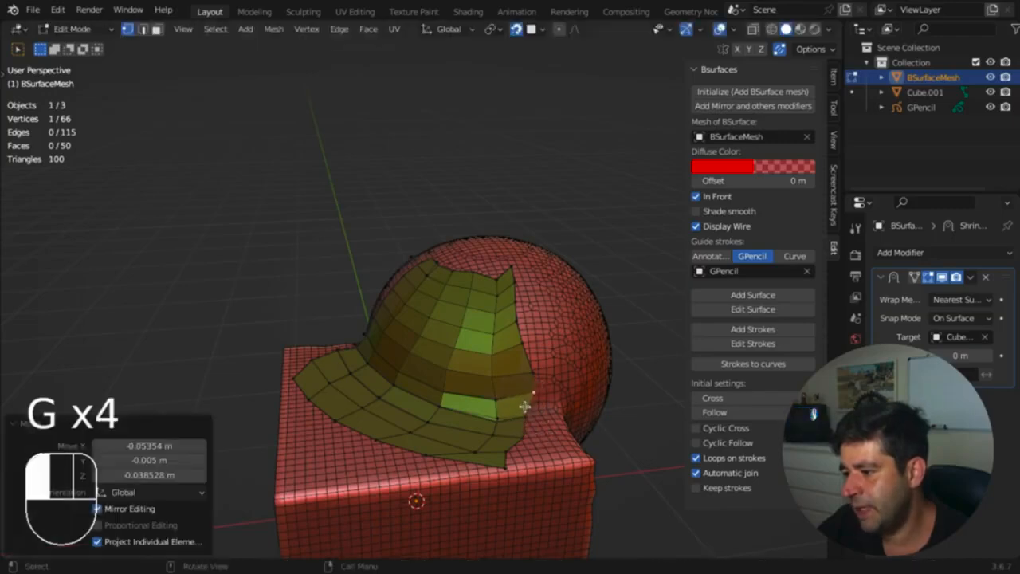
# Step: Add a centred loop cut through the ring of faces around the base of the sphere
pyautogui.press('super+r')
pyautogui.click(525, 404)
pyautogui.press('Escape')
# Step: Select the edge loop along the patch's open side and scale it by 0.567 on the X axis
pyautogui.press('2')
pyautogui.keyDown('alt'); pyautogui.click(542, 383); pyautogui.keyUp('alt')
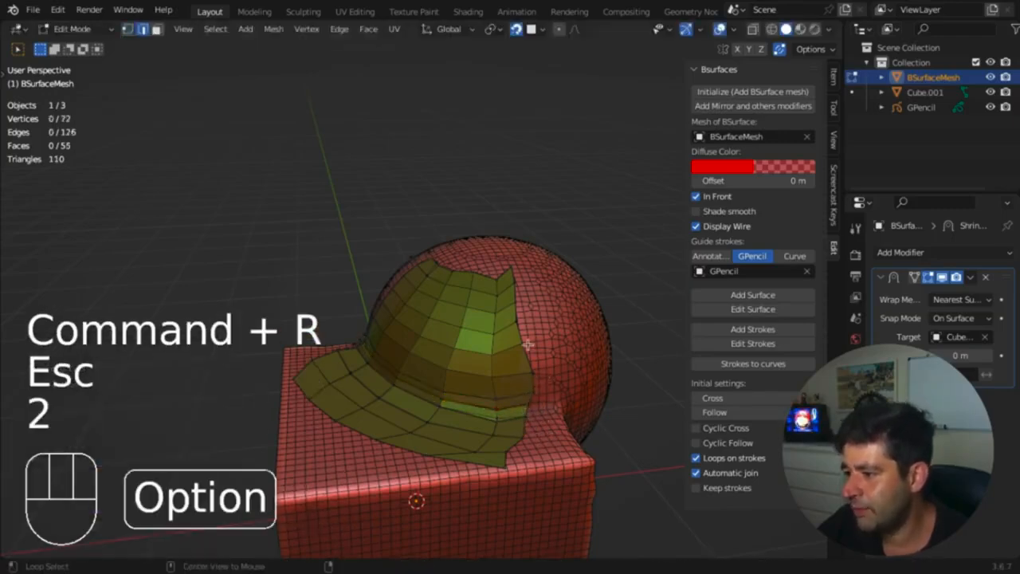
pyautogui.press('s')
pyautogui.press('x')
pyautogui.click(539, 384)
# Step: Extrude the selected side edge loop twice to extend the patch across the sphere and the cube top
pyautogui.press('e')
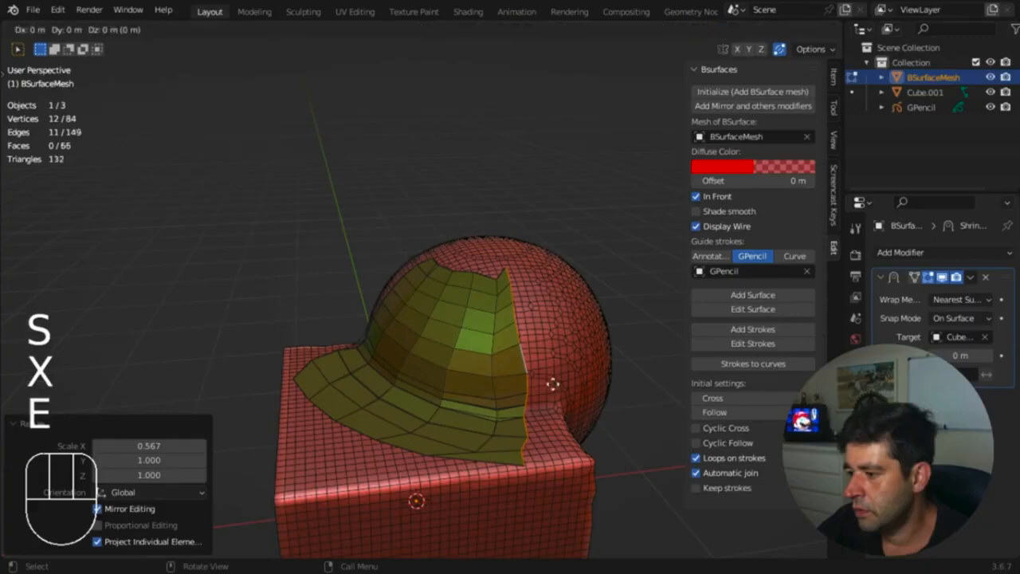
pyautogui.click(568, 382)
pyautogui.press('e')
pyautogui.click(592, 378)
pyautogui.moveTo(638, 372); pyautogui.dragTo(478, 414, button='middle')
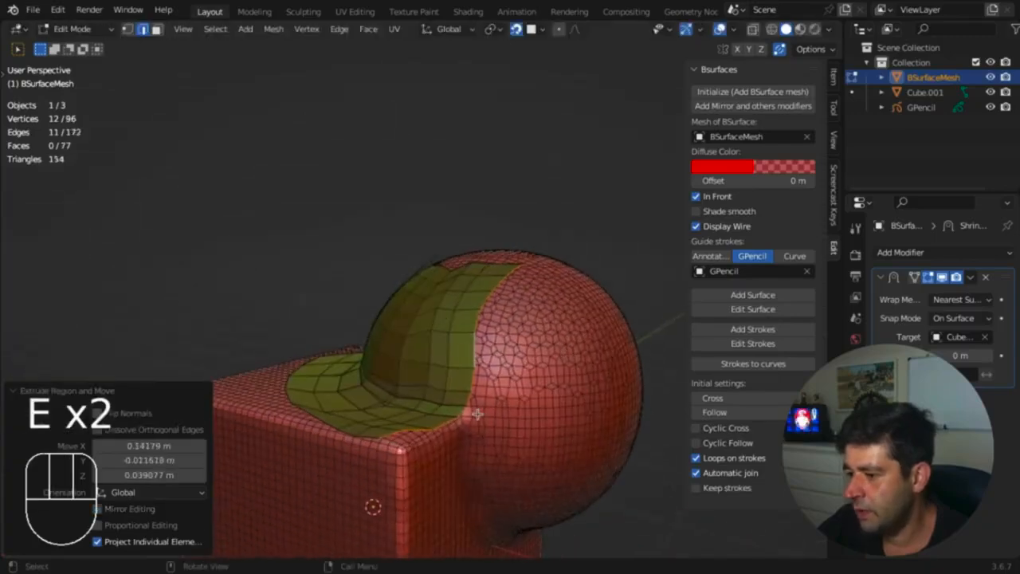
# Step: Select the patch's edge at the cube's upper rim beside the sphere and extrude it five times down the cube's side face
pyautogui.click(449, 416)
pyautogui.press('e')
pyautogui.click(459, 441)
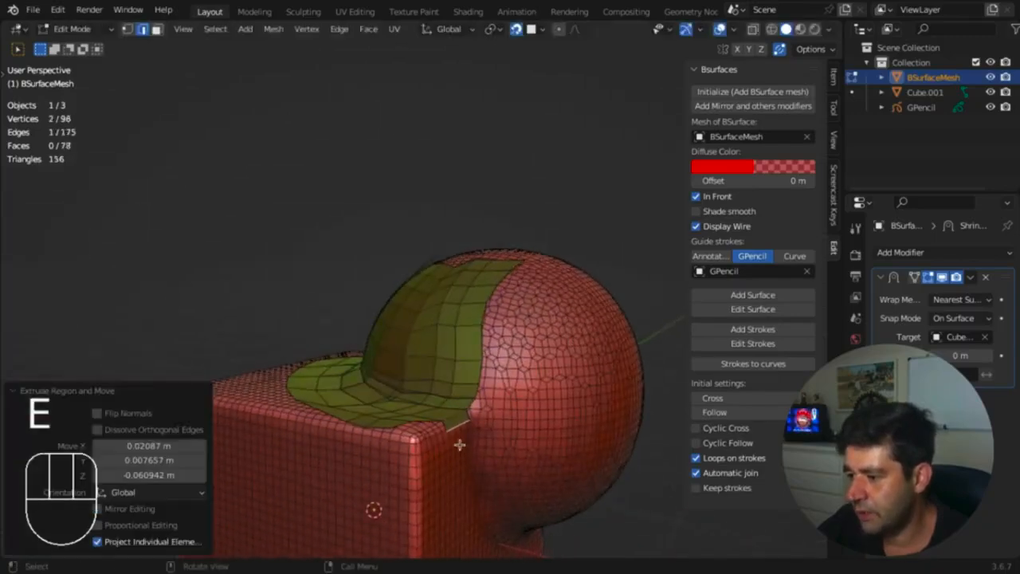
pyautogui.press('e')
pyautogui.click(460, 473)
pyautogui.moveTo(459, 474); pyautogui.dragTo(517, 343, button='middle')
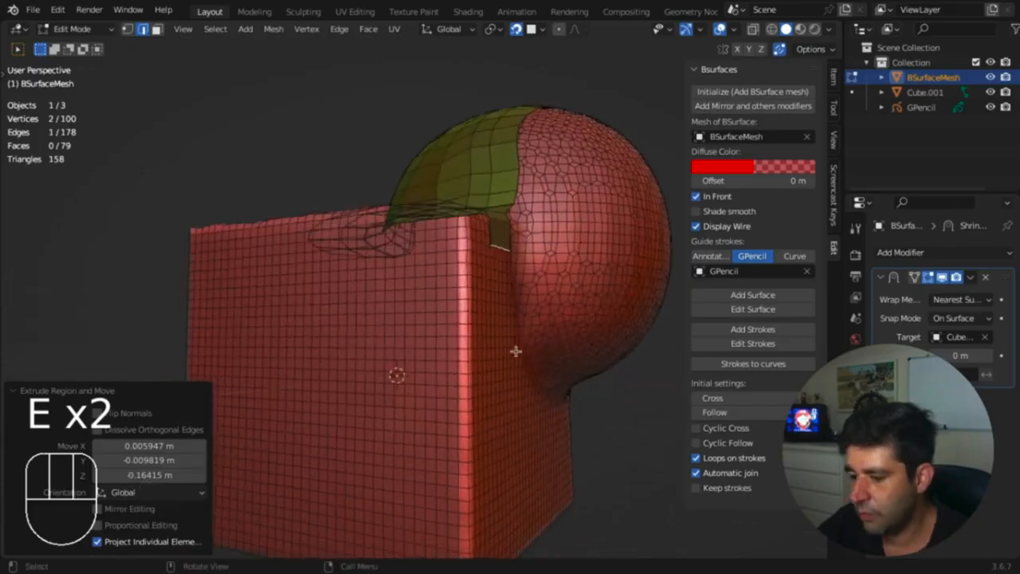
pyautogui.press('e')
pyautogui.click(515, 396)
pyautogui.press('e')
pyautogui.click(529, 464)
pyautogui.press('e')
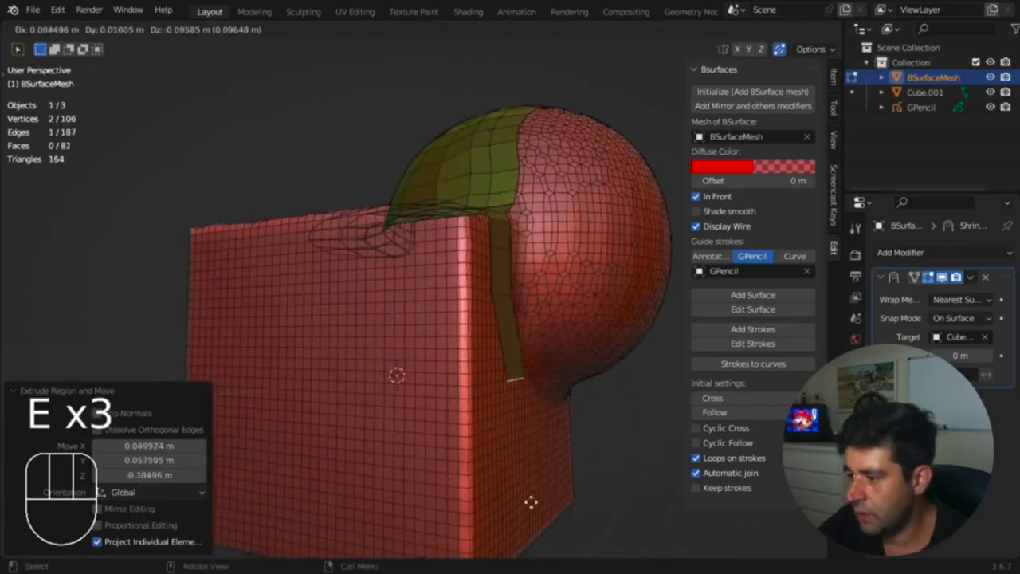
pyautogui.click(558, 498)
pyautogui.moveTo(557, 498); pyautogui.dragTo(466, 436, button='middle')
# Step: Move and rotate the lower cross edges of the side strip so that it curves around the sphere's outline
pyautogui.press('g')
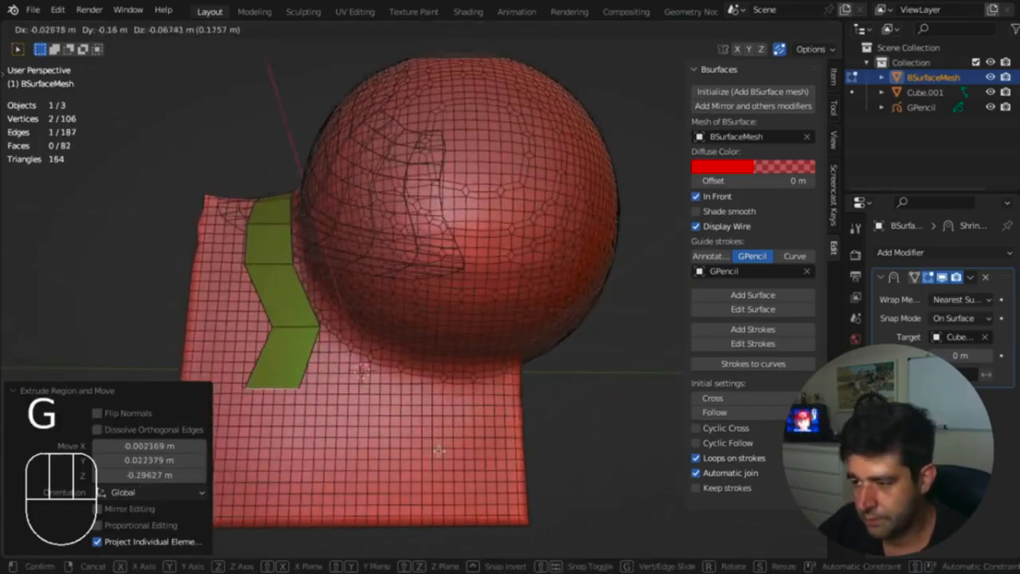
pyautogui.click(438, 450)
pyautogui.click(283, 329)
pyautogui.press('g')
pyautogui.click(275, 309)
pyautogui.press('r')
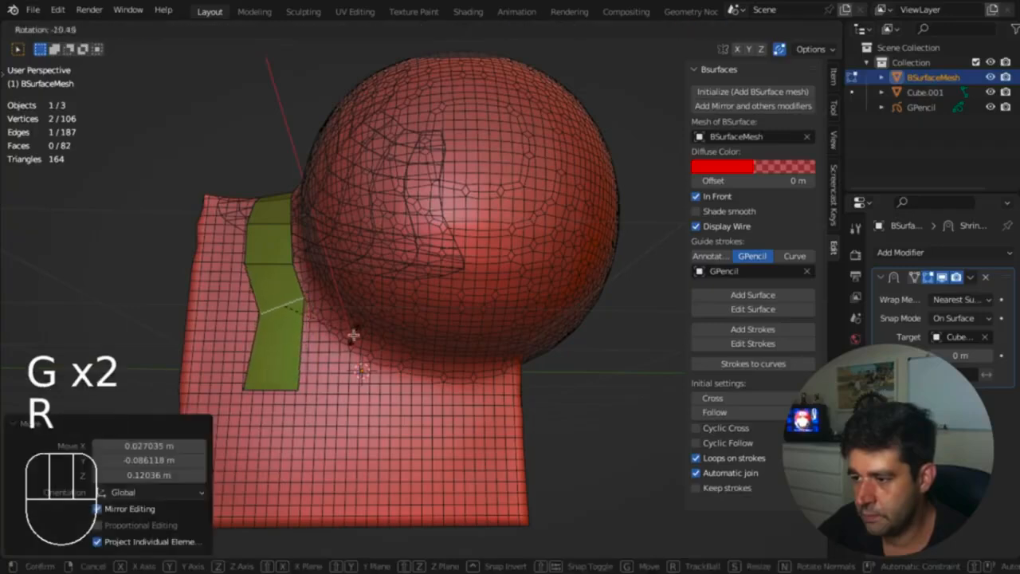
pyautogui.click(351, 362)
pyautogui.press('g')
pyautogui.click(449, 397)
pyautogui.press('r')
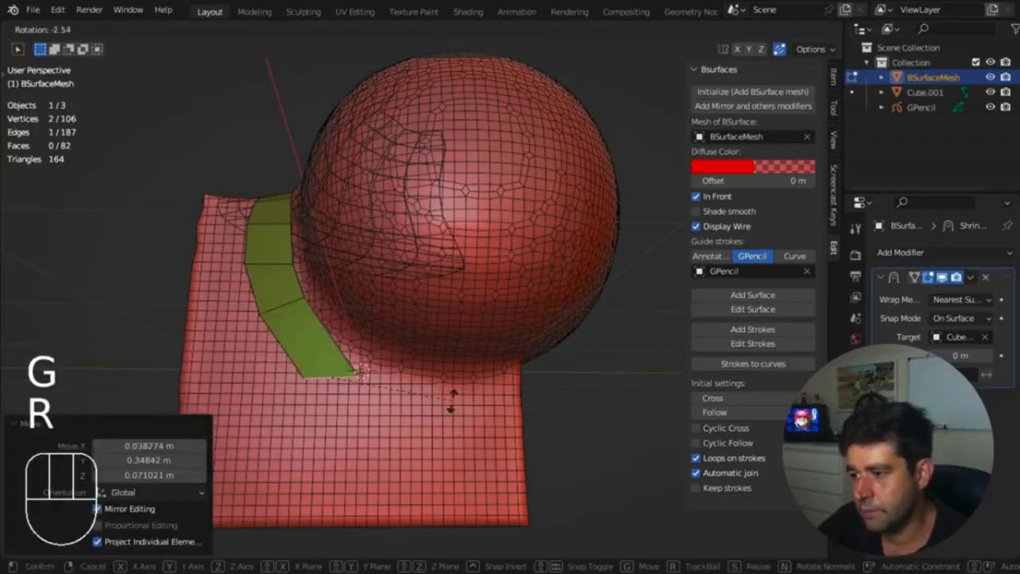
pyautogui.click(363, 369)
# Step: Extrude the strip's end edge three times beneath the sphere up to the cube's far edge, rotating the first new edge to follow the curve
pyautogui.press('e')
pyautogui.click(475, 375)
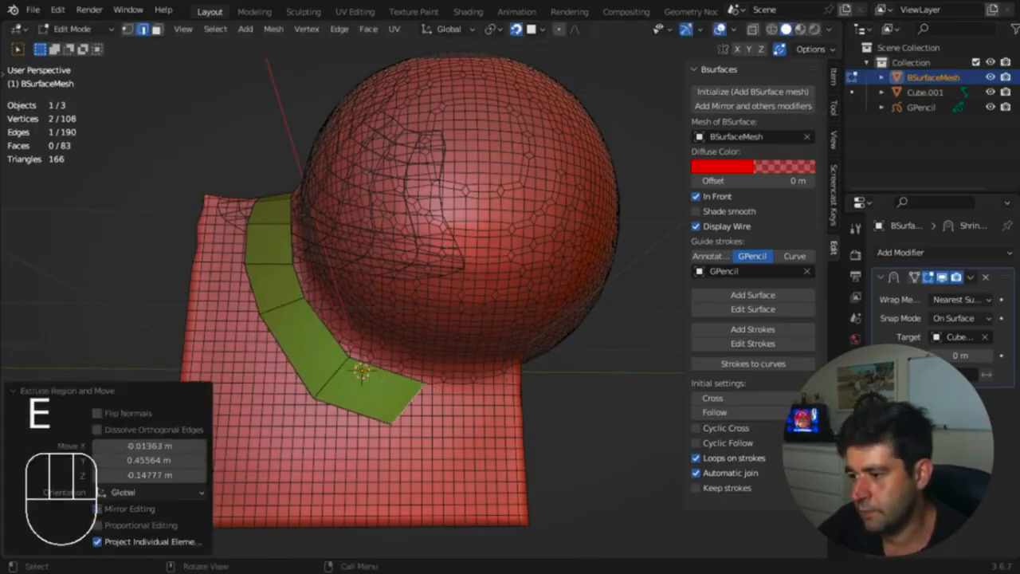
pyautogui.press('r')
pyautogui.press('r')
pyautogui.click(516, 413)
pyautogui.press('e')
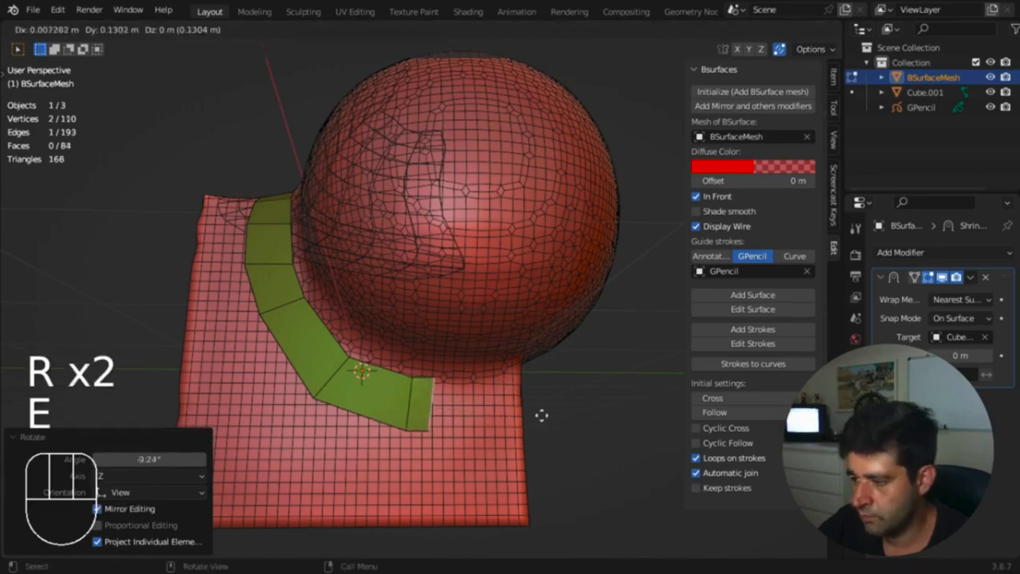
pyautogui.click(558, 416)
pyautogui.press('e')
pyautogui.click(616, 417)
# Step: Select the strip's inner edges facing the sphere, extrude them inward and scale the new edges down slightly
pyautogui.keyDown('alt'); pyautogui.click(496, 377); pyautogui.keyUp('alt')
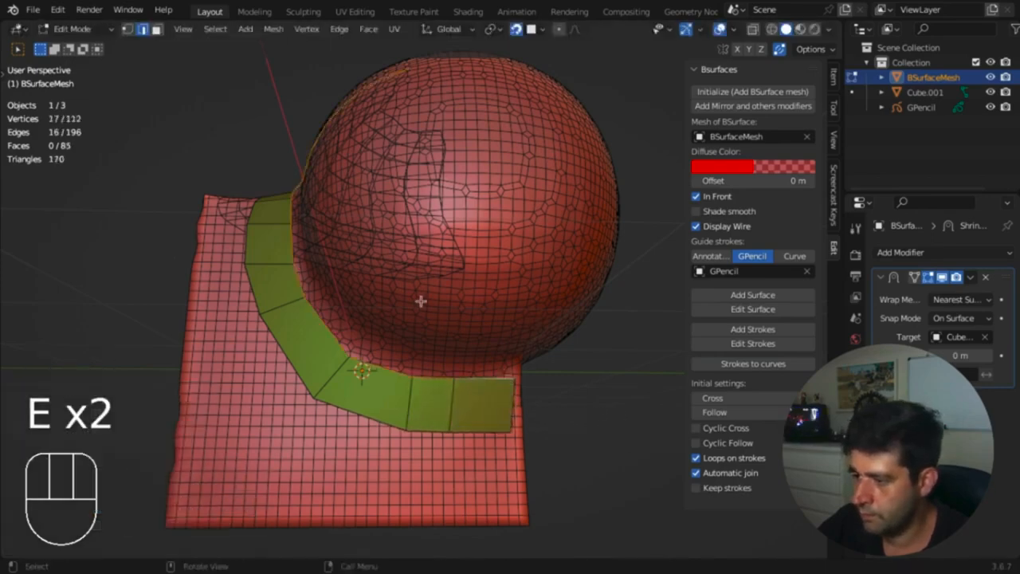
pyautogui.moveTo(419, 300); pyautogui.dragTo(396, 263, button='middle')
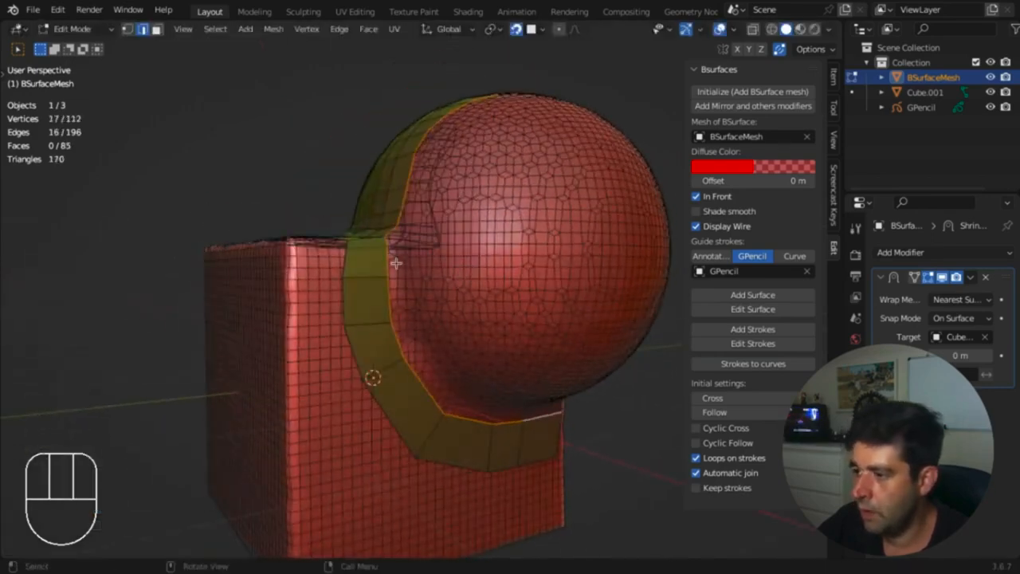
pyautogui.keyDown('ctrl'); pyautogui.click(546, 417); pyautogui.keyUp('ctrl')
pyautogui.moveTo(396, 433); pyautogui.dragTo(436, 370, button='middle')
pyautogui.press('e')
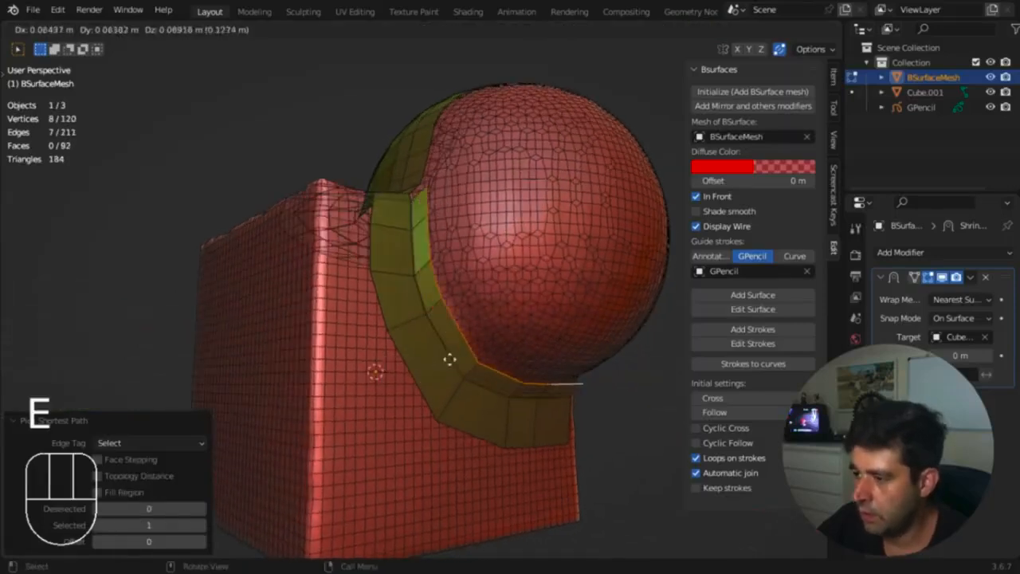
pyautogui.click(551, 410)
pyautogui.press('s')
pyautogui.click(540, 405)
# Step: Extrude the inner edges a second time onto the sphere and scale them by 0.943
pyautogui.press('e')
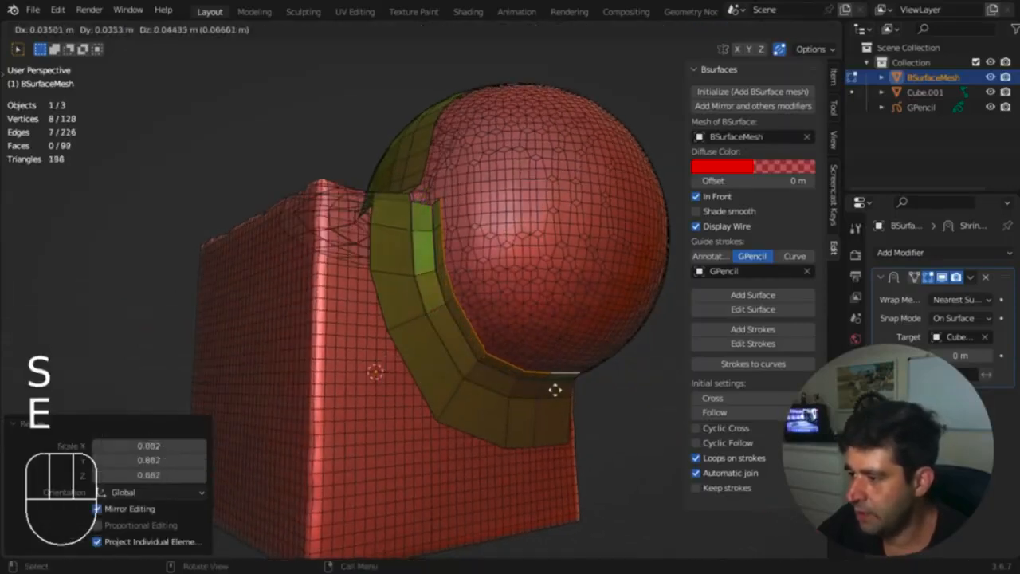
pyautogui.click(576, 405)
pyautogui.press('s')
pyautogui.press('s')
pyautogui.click(530, 389)
pyautogui.moveTo(530, 389); pyautogui.dragTo(488, 375, button='middle')
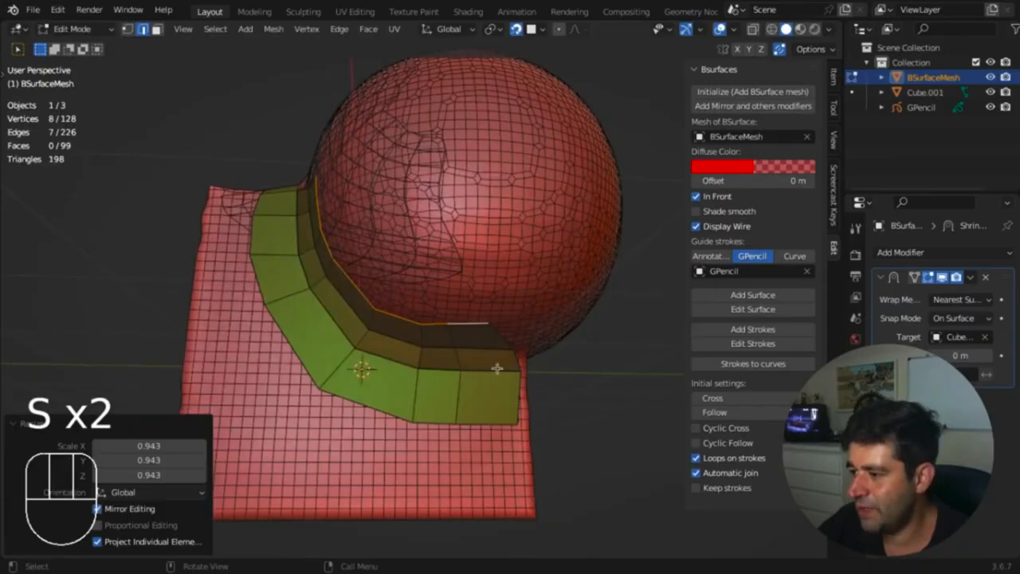
# Step: In vertex mode, move three vertices of the inner rows beneath the sphere toward the cube's far edge
pyautogui.press('1')
pyautogui.click(491, 322)
pyautogui.press('g')
pyautogui.click(577, 337)
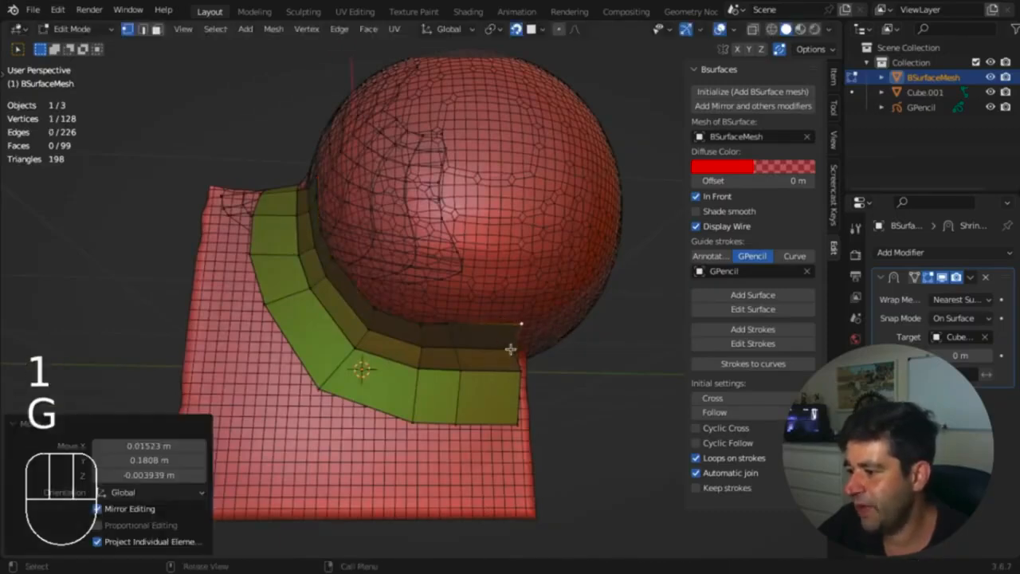
pyautogui.click(512, 349)
pyautogui.press('g')
pyautogui.click(545, 360)
pyautogui.click(450, 322)
pyautogui.press('g')
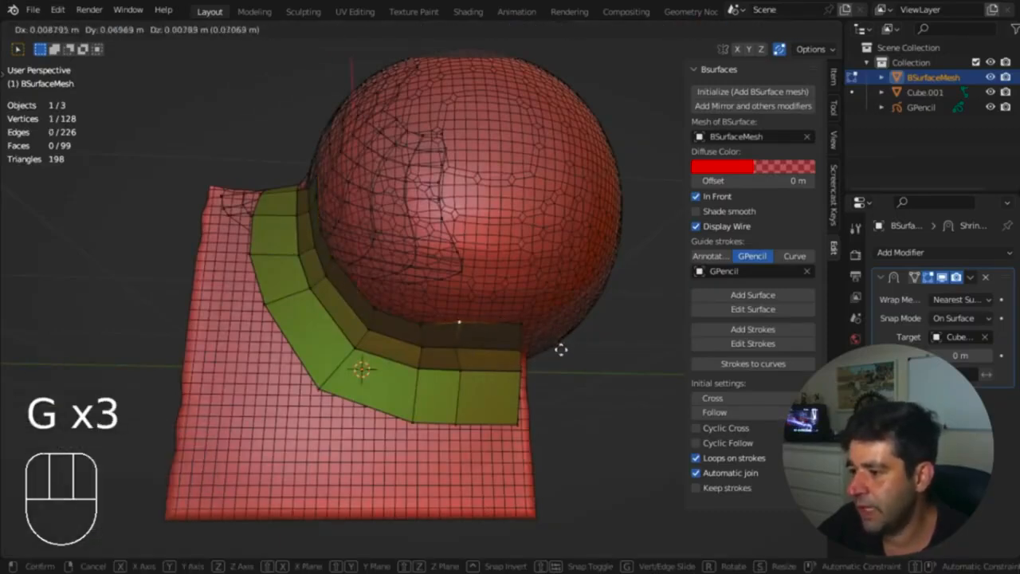
pyautogui.click(561, 348)
# Step: Add three centred loop cuts across the curved strip: near its end, beneath the sphere and on its slanted section
pyautogui.press('super+r')
pyautogui.click(488, 343)
pyautogui.press('Escape')
pyautogui.press('Escape')
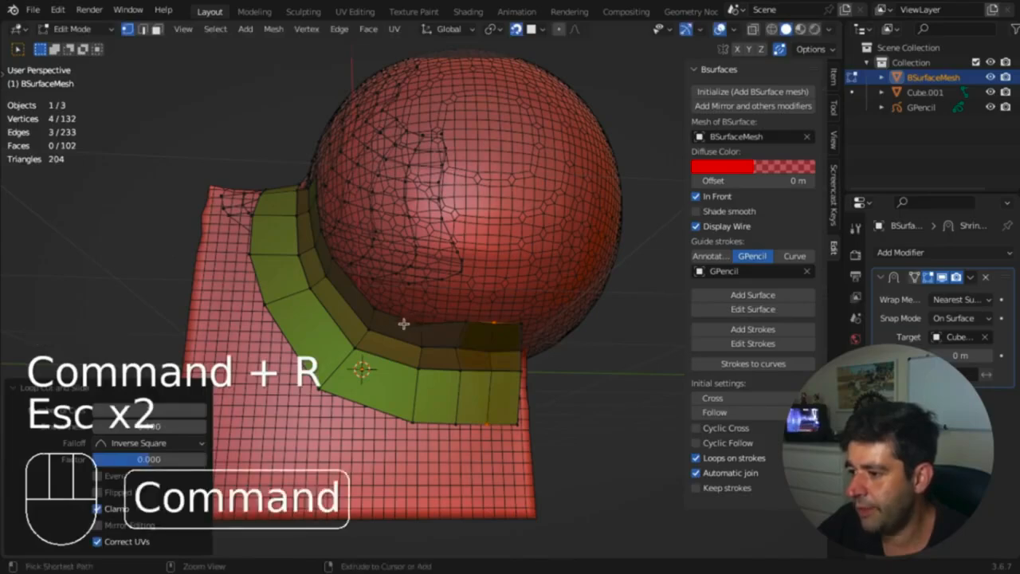
pyautogui.press('super+r')
pyautogui.click(403, 323)
pyautogui.press('Escape')
pyautogui.press('super+r')
pyautogui.click(350, 296)
pyautogui.press('Escape')
pyautogui.moveTo(352, 295); pyautogui.dragTo(481, 353, button='middle')
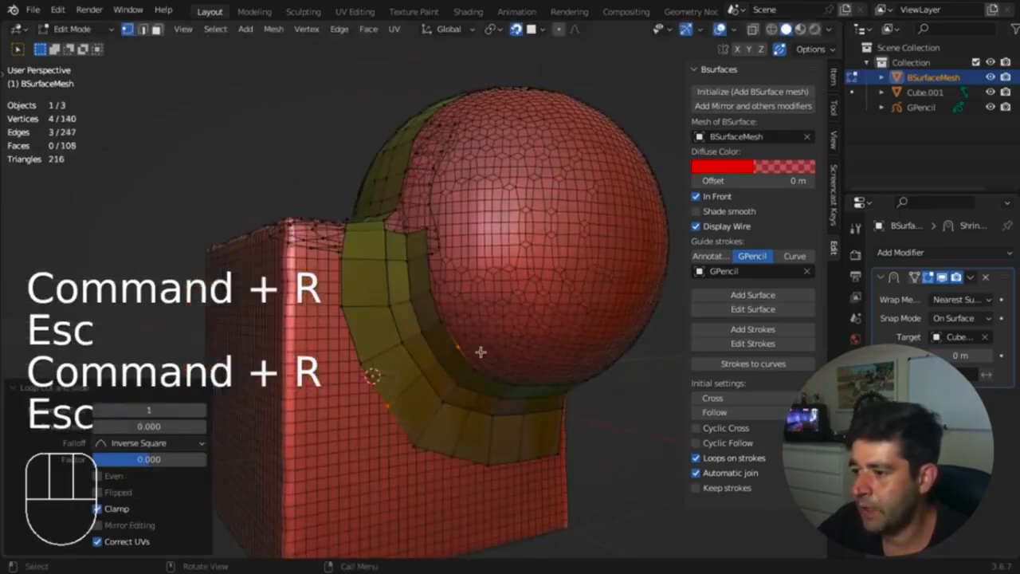
# Step: Try to reshape the curved strip in Sculpt Mode using a larger Grab brush, with X-ray on
pyautogui.hotkey('alt', 'z')
pyautogui.moveTo(547, 417); pyautogui.dragTo(462, 390, button='middle')
pyautogui.hotkey('ctrl', 'Tab')
pyautogui.click(459, 475)
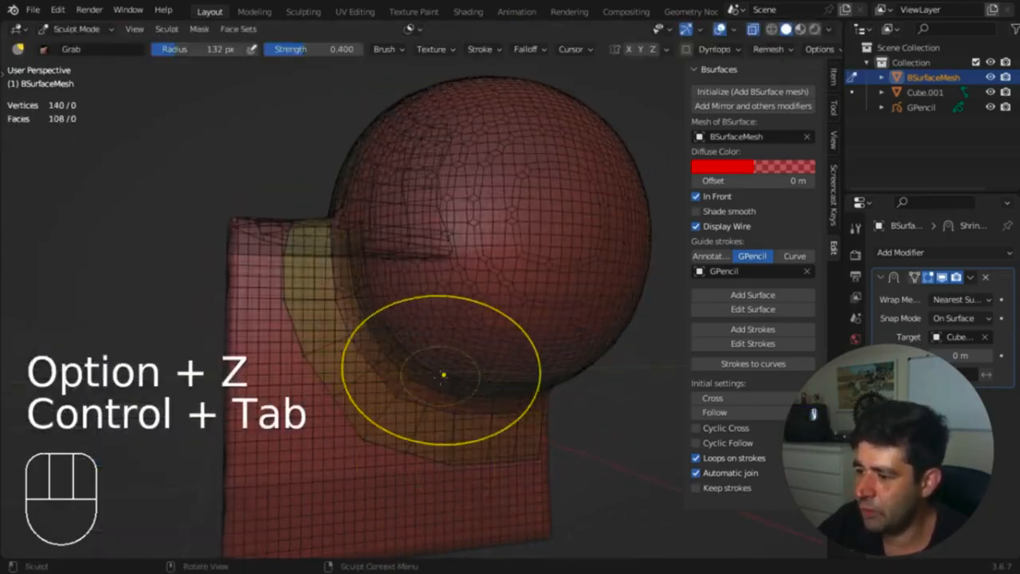
pyautogui.press('f')
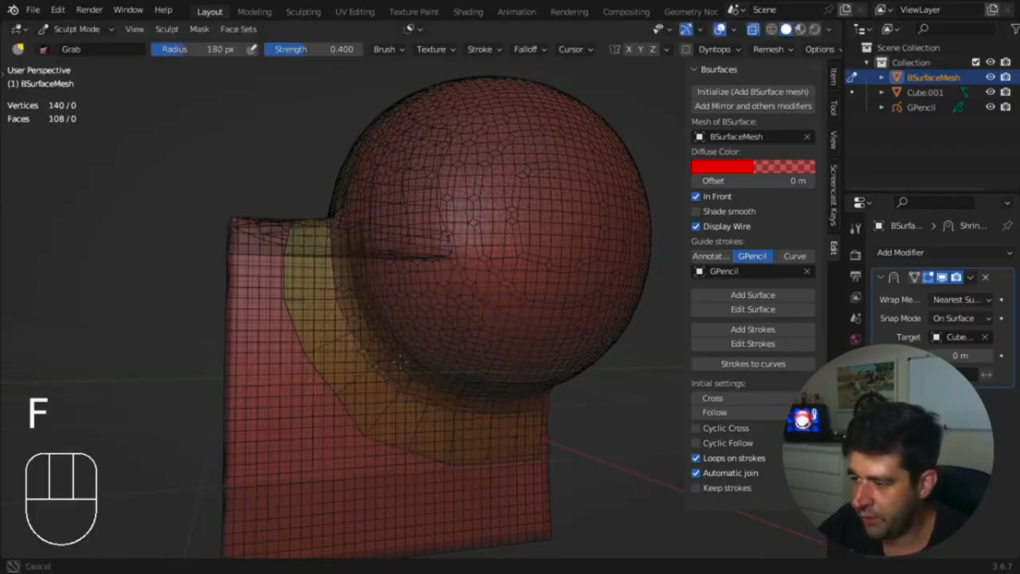
pyautogui.click(453, 413)
pyautogui.press('super+z')
pyautogui.hotkey('alt', 'z')
pyautogui.moveTo(476, 383)
pyautogui.mouseDown(button='middle')
pyautogui.moveTo(455, 396)
pyautogui.moveTo(461, 346)
pyautogui.moveTo(443, 306)
pyautogui.moveTo(558, 342)
pyautogui.moveTo(558, 351)
pyautogui.mouseUp(button='middle')
# Step: In Edit Mode, add another centred loop cut to the Bsurfaces mesh and return to Object Mode
pyautogui.press('Tab')
pyautogui.press('super+r')
pyautogui.press('Escape')
pyautogui.hotkey('shift', 'alt', 'z')
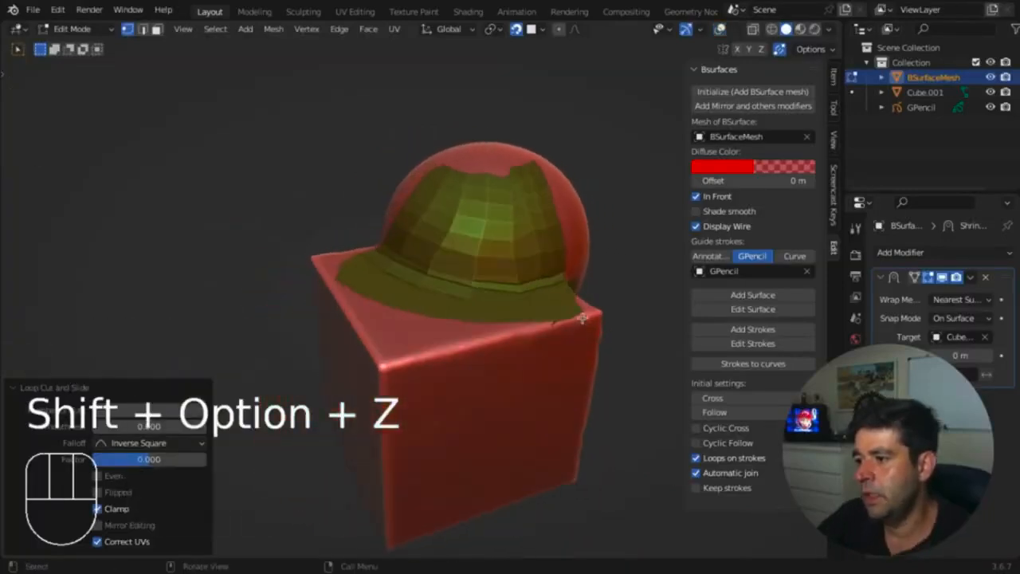
pyautogui.press('Tab')
pyautogui.hotkey('ctrl', 'Tab')
pyautogui.click(511, 316)
pyautogui.hotkey('shift', 'alt', 'z')
pyautogui.moveTo(510, 326); pyautogui.dragTo(442, 321, button='middle')
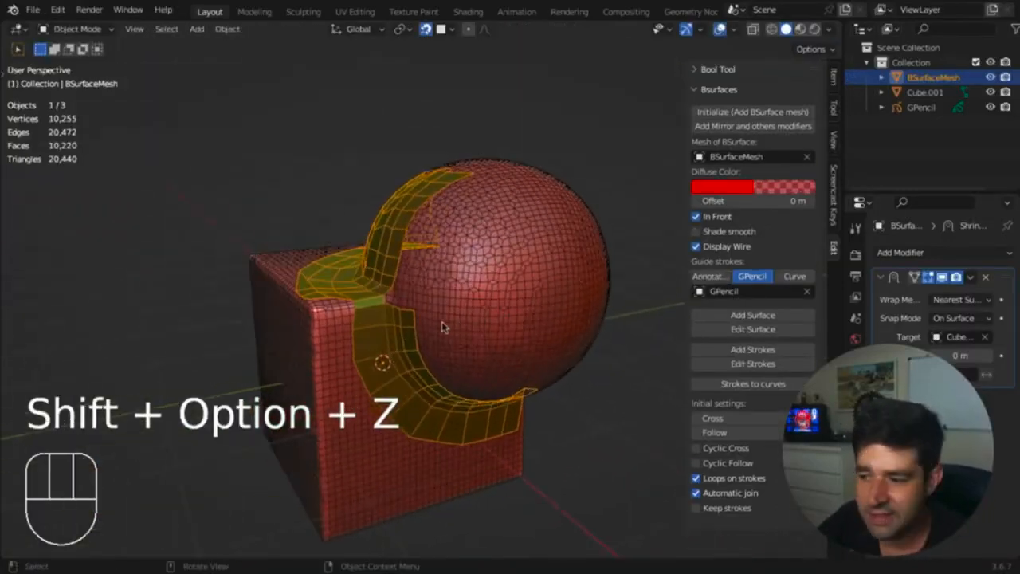
# Step: Shade the Bsurfaces mesh smooth and hide the viewport overlays
pyautogui.rightClick(406, 329)
pyautogui.click(397, 285)
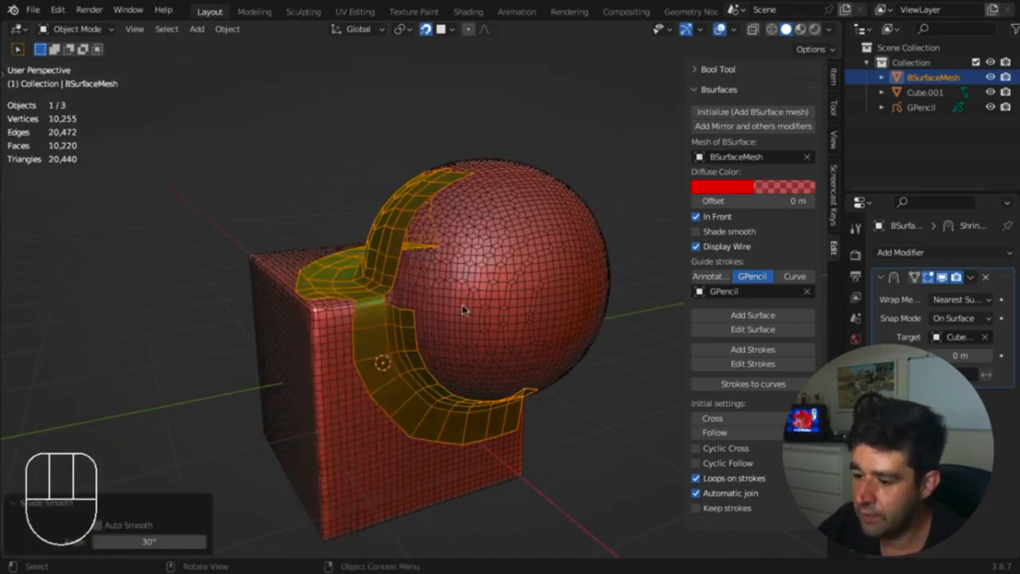
pyautogui.hotkey('shift', 'alt', 'z')
pyautogui.press('g')
pyautogui.press('Escape')
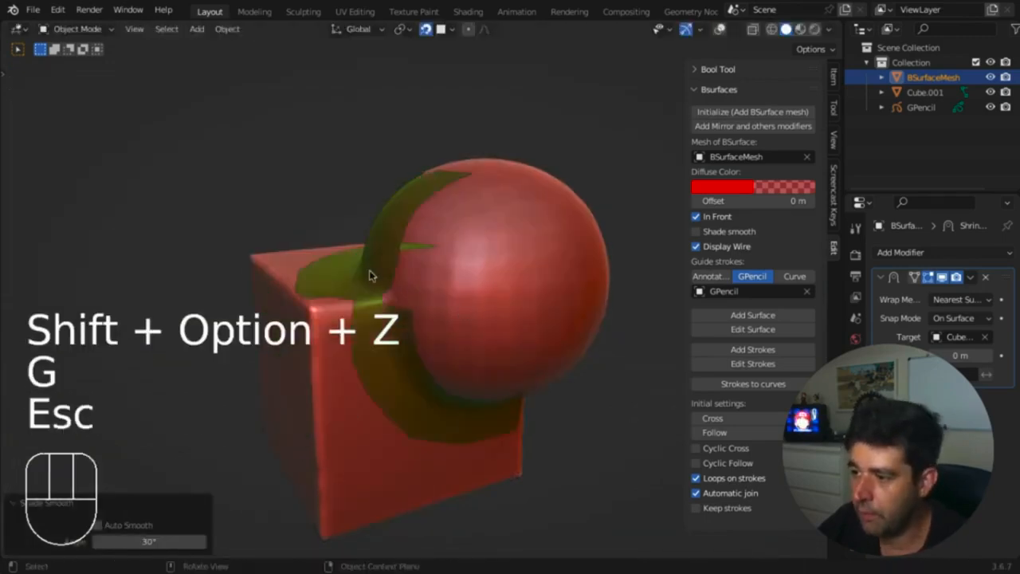
# Step: Convert the shrinkwrapped Bsurfaces mesh to a plain mesh with Merge UVs on, and show the viewport overlays again
pyautogui.press('super+a')
pyautogui.click(569, 302)
pyautogui.press('g')
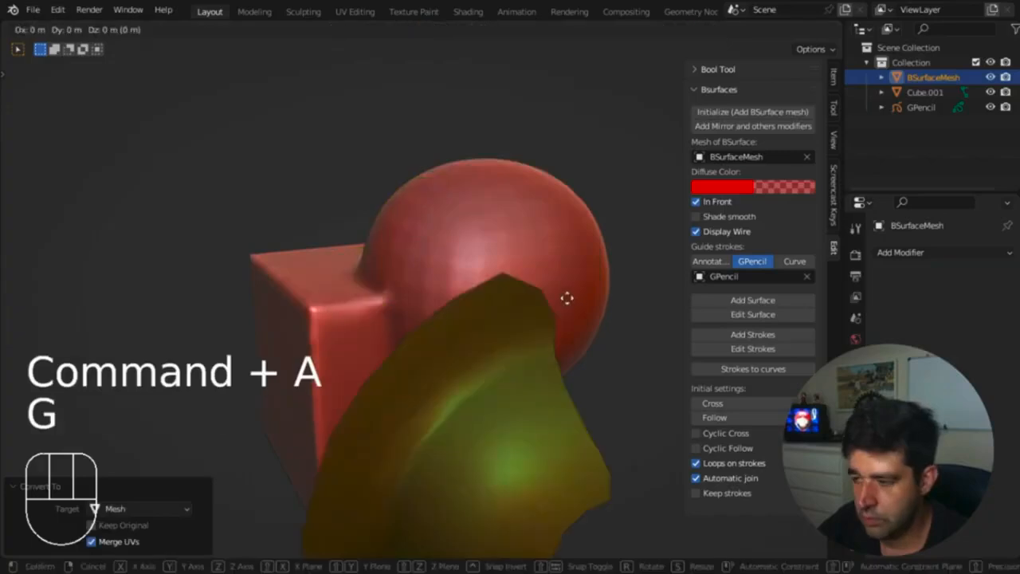
pyautogui.press('Escape')
pyautogui.hotkey('ctrl', 'Tab')
pyautogui.click(377, 244)
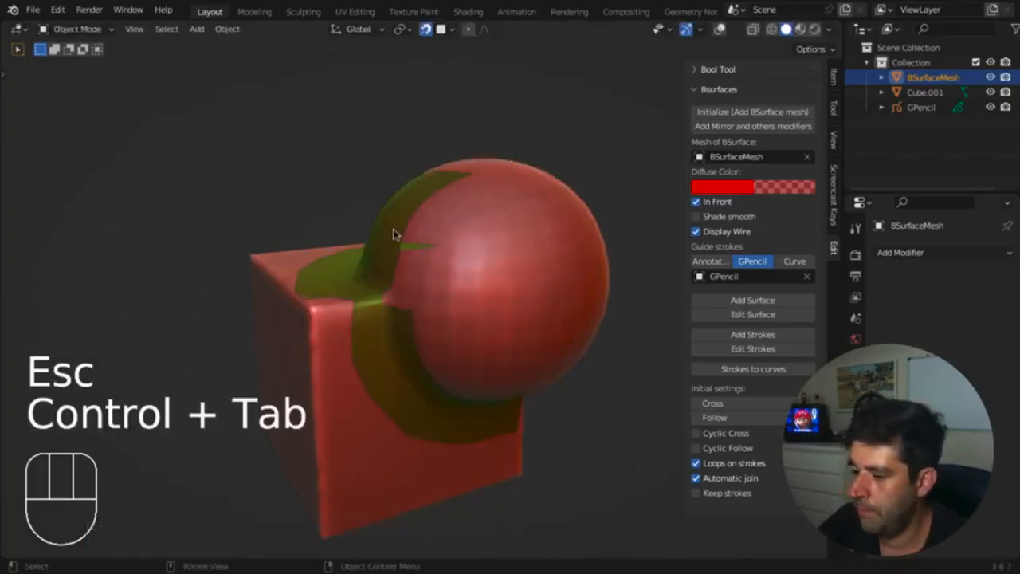
pyautogui.hotkey('shift', 'alt', 'z')
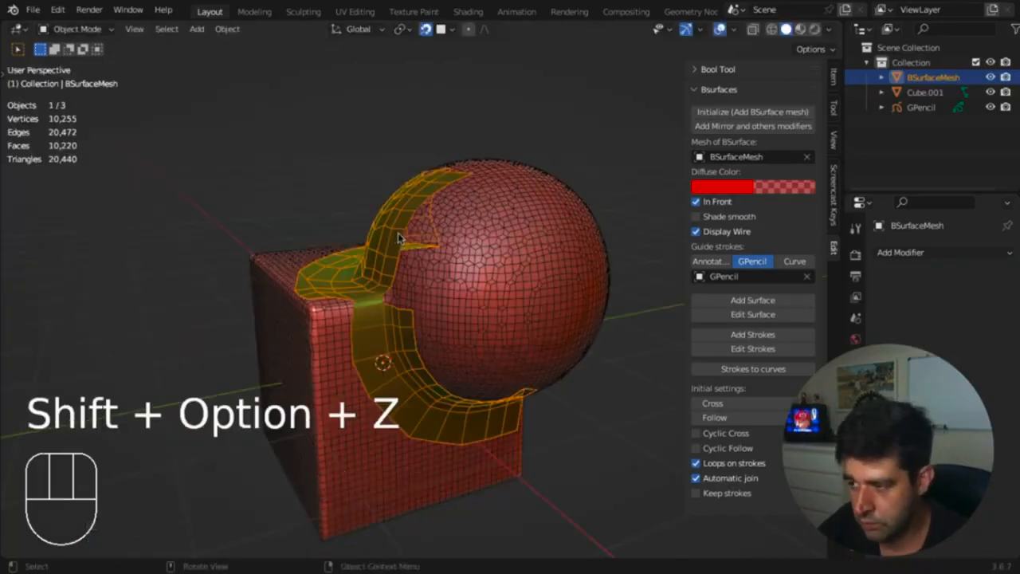
# Step: Convert the Bsurfaces mesh to a mesh again and try moving it off the remeshed form
pyautogui.press('super+a')
pyautogui.click(399, 235)
pyautogui.press('g')
pyautogui.press('Escape')
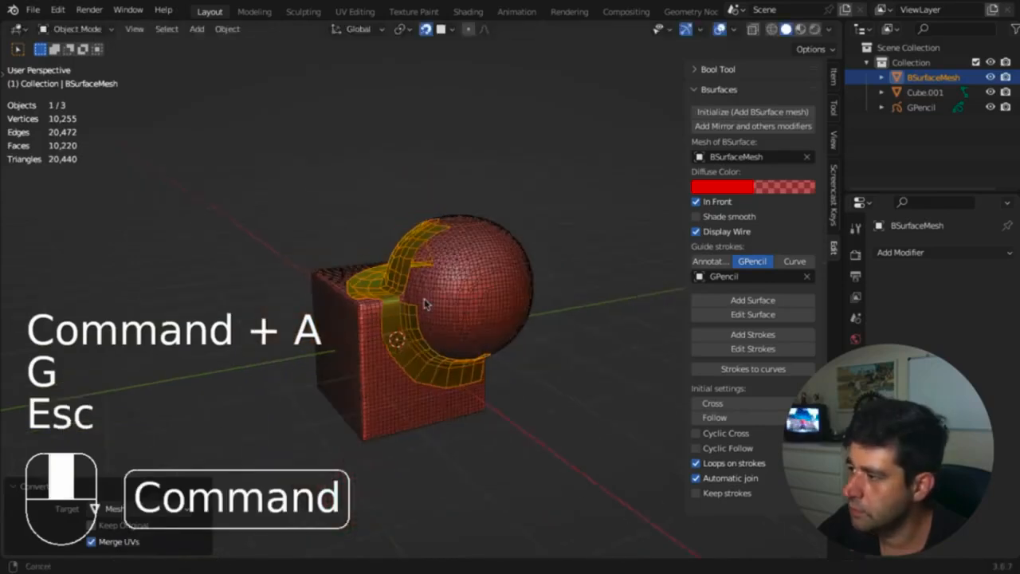
pyautogui.press('g')
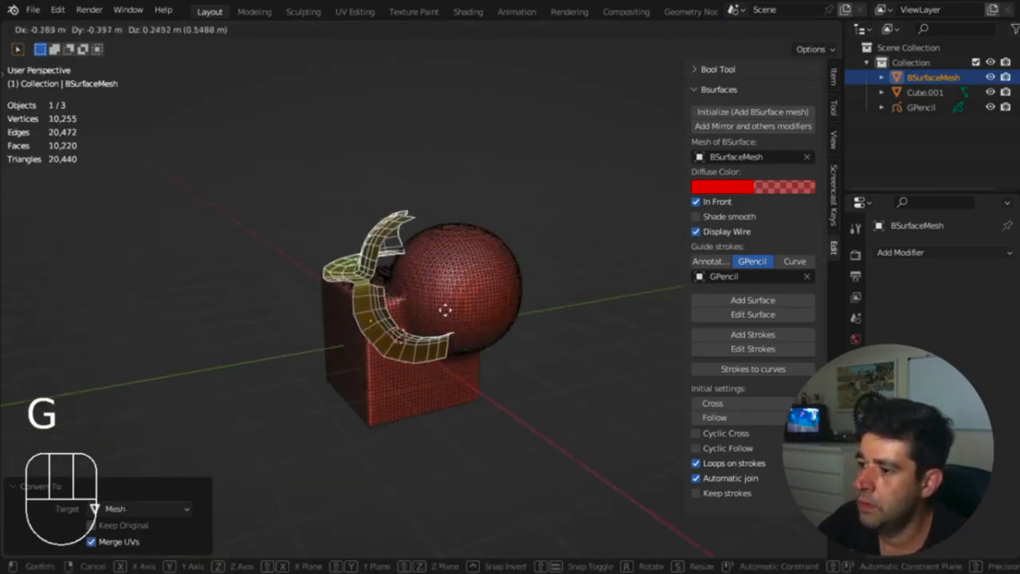
pyautogui.press('Escape')
# Step: Compare the converted patch around the sphere and cube with the viewport overlays hidden and shown
pyautogui.moveTo(490, 330); pyautogui.dragTo(638, 351, button='middle')
pyautogui.hotkey('shift', 'alt', 'z')
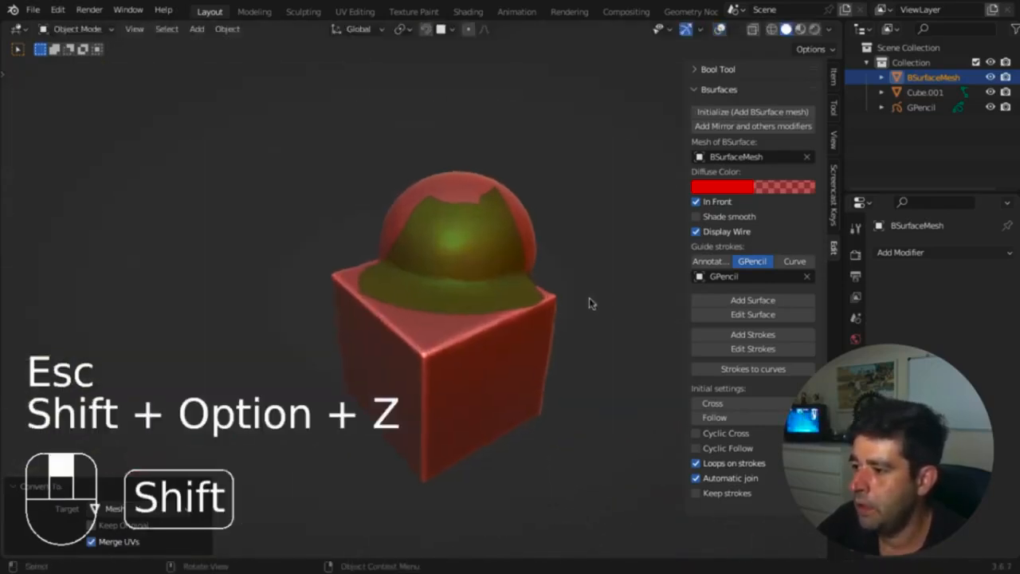
pyautogui.moveTo(589, 298)
pyautogui.mouseDown(button='middle')
pyautogui.moveTo(467, 276)
pyautogui.moveTo(482, 274)
pyautogui.mouseUp(button='middle')
pyautogui.hotkey('shift', 'alt', 'z')
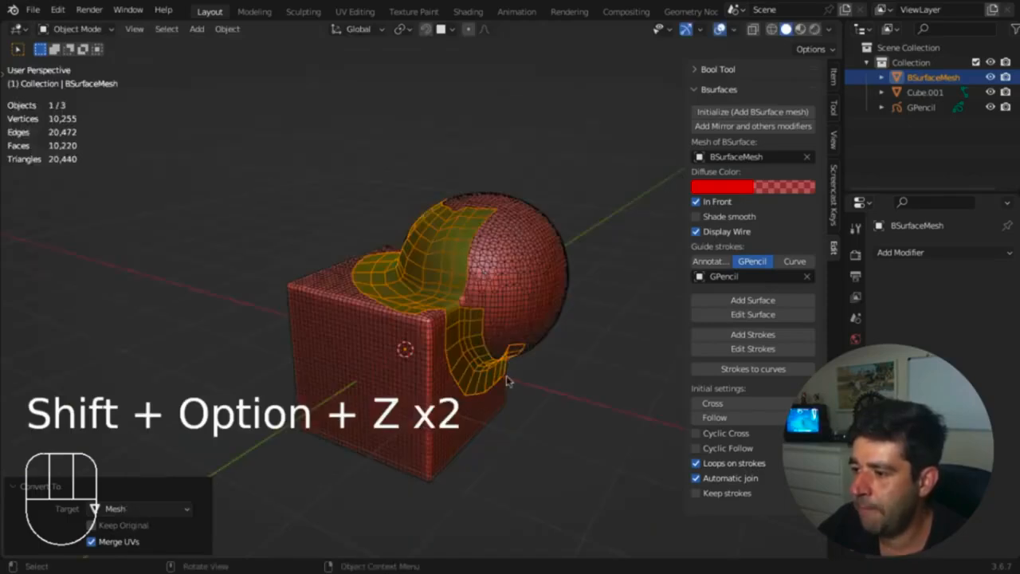
pyautogui.click(33, 10)
pyautogui.moveTo(67, 61)
pyautogui.click(271, 56)
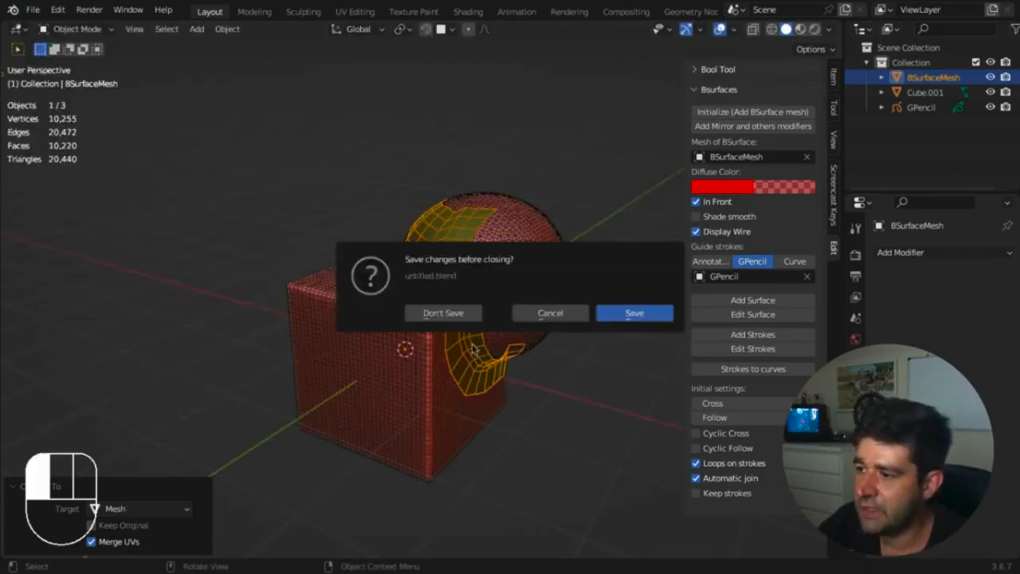
pyautogui.click(550, 313)
# Step: Open the recent file with the cartoon bird character, discarding the untitled scene's changes, and hide the viewport overlays
pyautogui.click(32, 11)
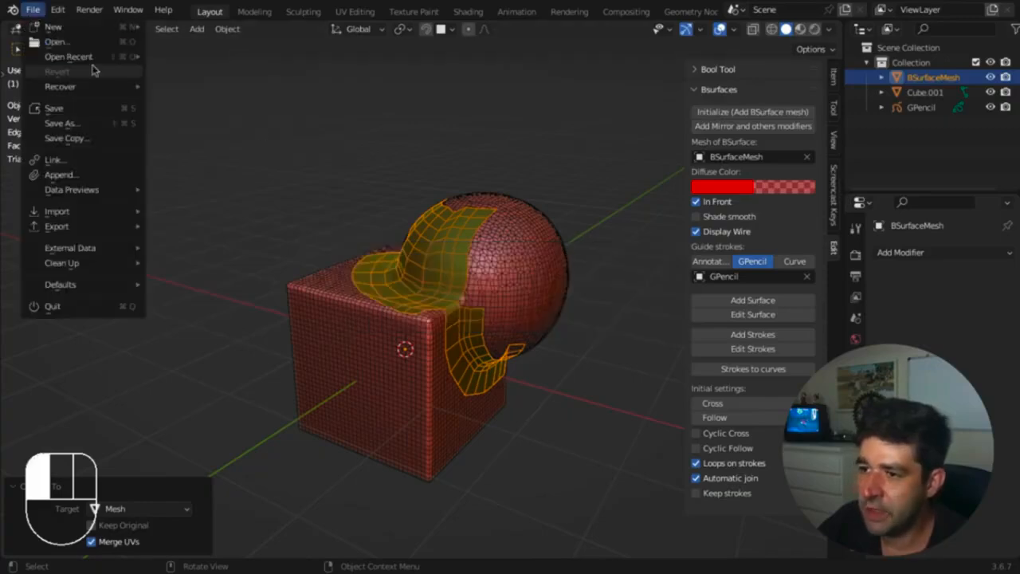
pyautogui.moveTo(68, 57)
pyautogui.click(284, 87)
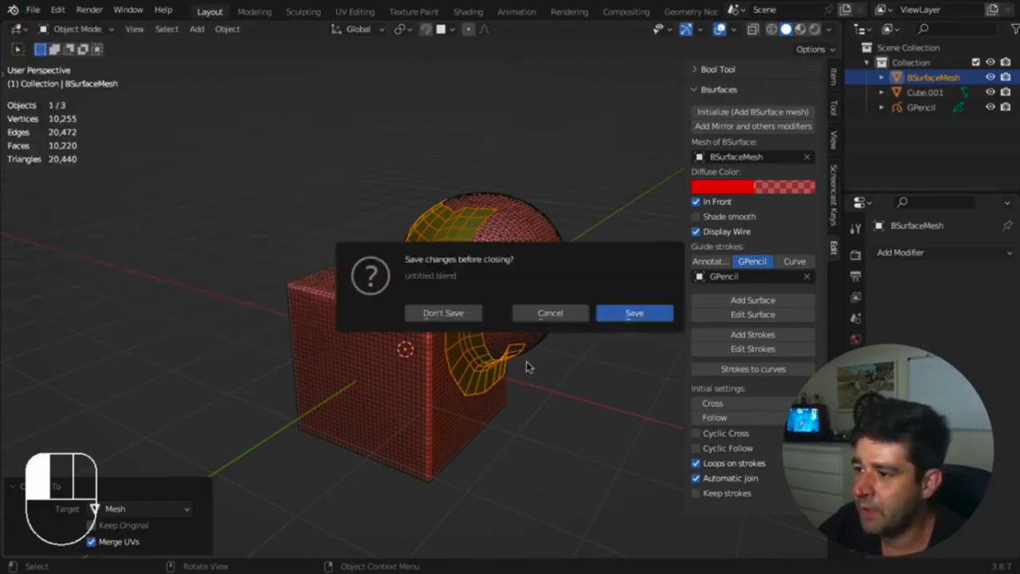
pyautogui.click(441, 312)
pyautogui.hotkey('shift', 'alt', 'z')
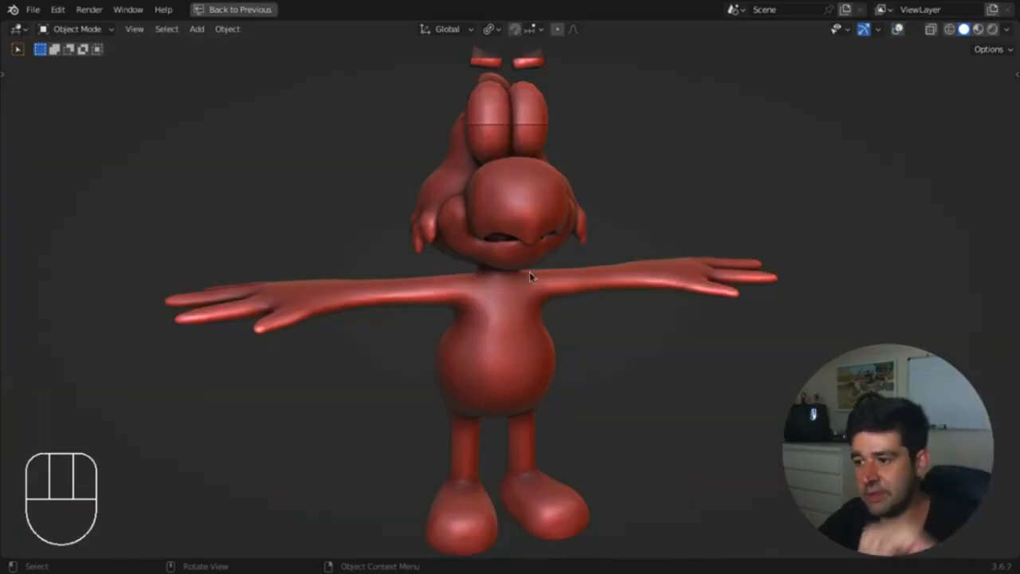
pyautogui.moveTo(529, 271); pyautogui.dragTo(538, 306, button='middle')
pyautogui.moveTo(510, 472); pyautogui.dragTo(679, 453, button='middle')
pyautogui.moveTo(580, 394); pyautogui.dragTo(444, 371, button='middle')
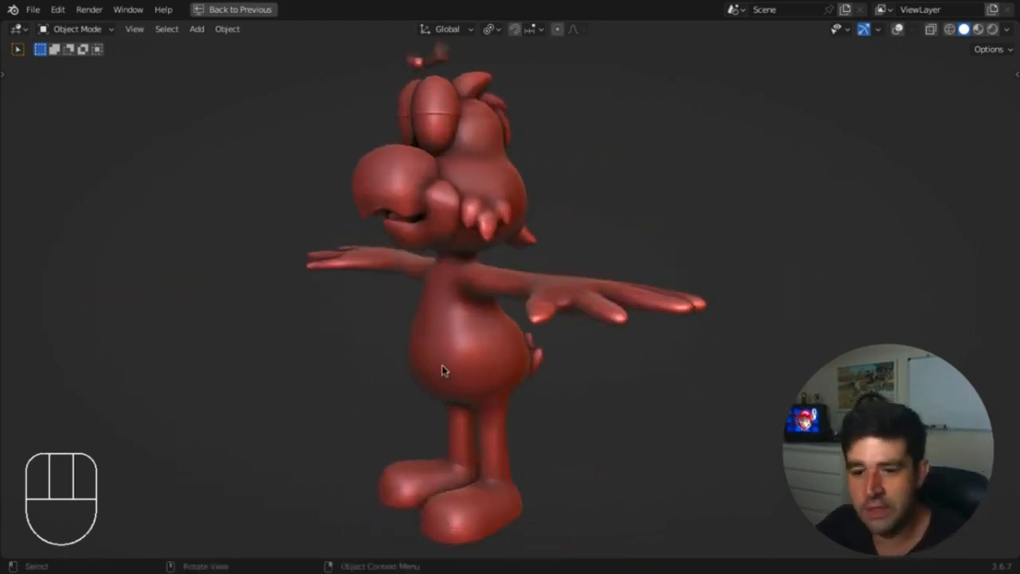
# Step: Open the recent file 01 BLOCAGEM PRIMITIVAS 20MIN.blend and inspect the blocked-out character with its wireframe overlay
pyautogui.moveTo(521, 398); pyautogui.dragTo(509, 332, button='middle')
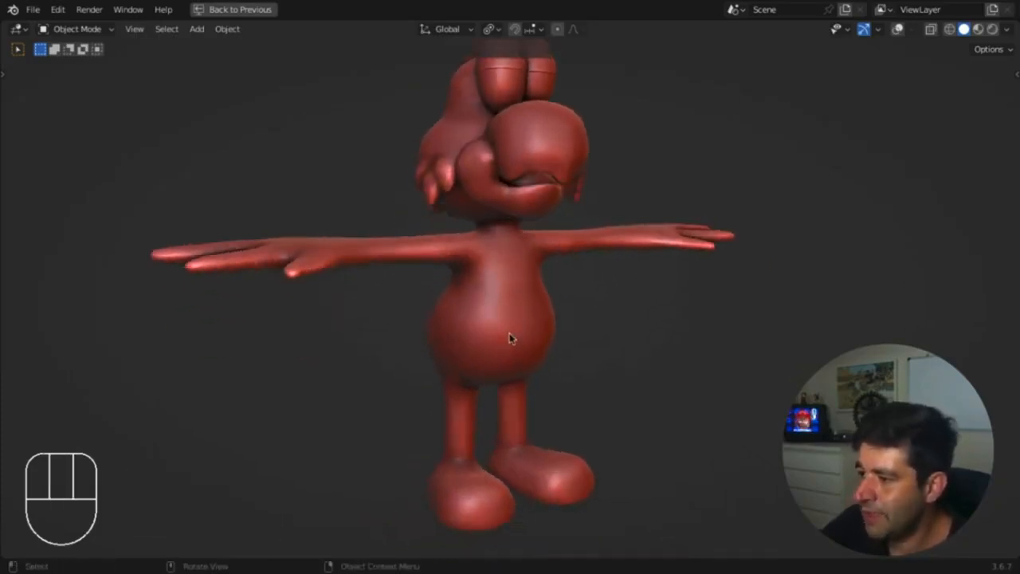
pyautogui.click(34, 10)
pyautogui.click(116, 57)
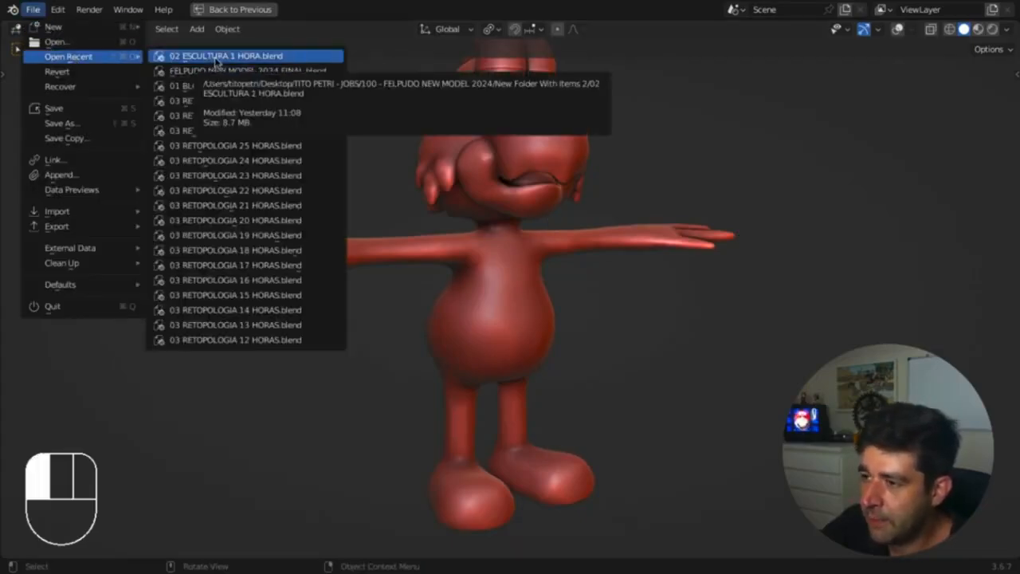
pyautogui.click(211, 86)
pyautogui.moveTo(439, 383); pyautogui.dragTo(464, 385, button='middle')
pyautogui.hotkey('shift', 'alt', 'z')
pyautogui.hotkey('shift', 'alt', 'z')
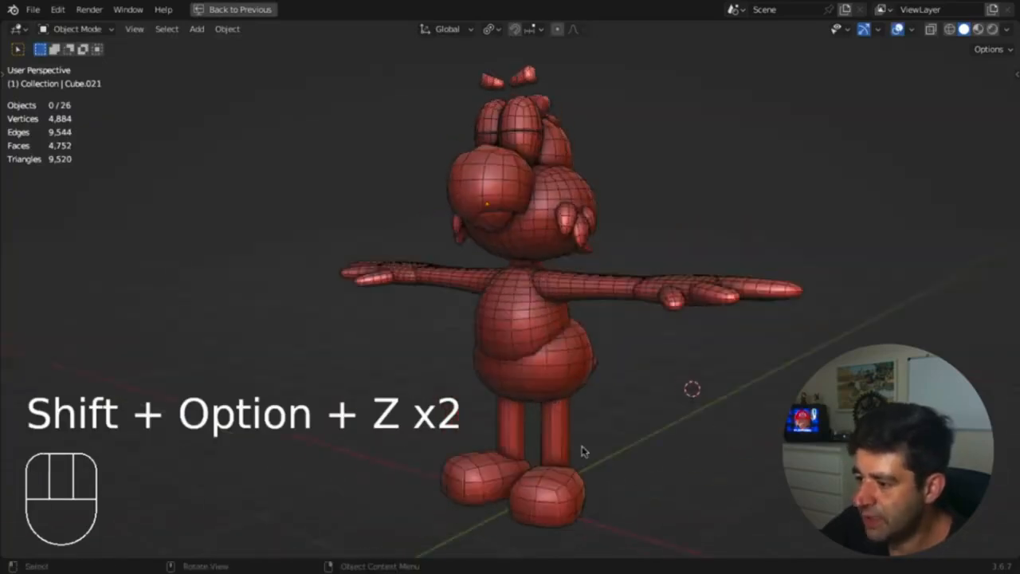
pyautogui.moveTo(581, 451); pyautogui.dragTo(518, 446, button='middle')
# Step: Open the recent file 02 ESCULTURA 1 HORA.blend and inspect the sculpted character with the overlays hidden and shown
pyautogui.click(30, 11)
pyautogui.moveTo(80, 57)
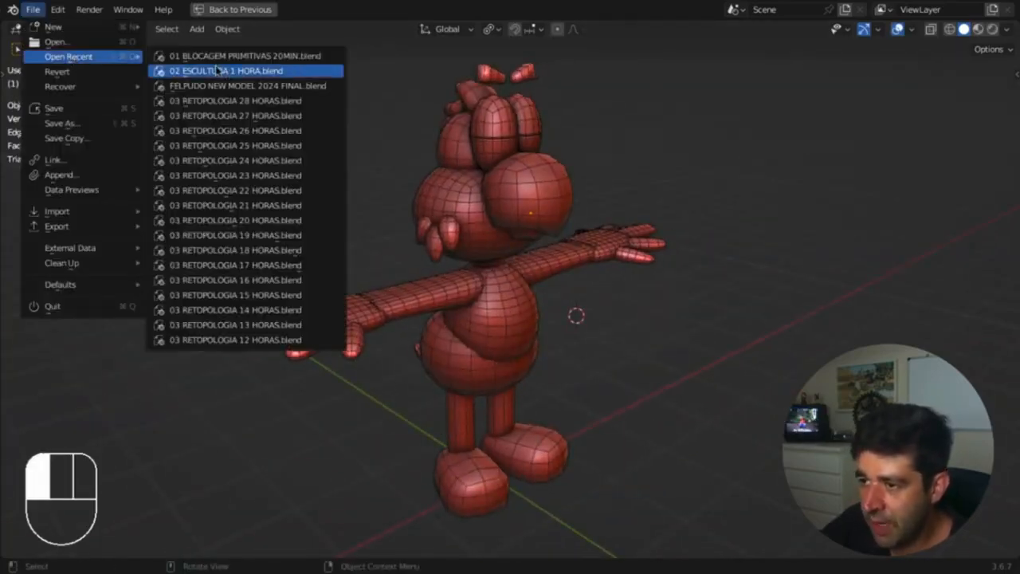
pyautogui.click(227, 71)
pyautogui.hotkey('shift', 'alt', 'z')
pyautogui.moveTo(490, 330); pyautogui.dragTo(614, 342, button='middle')
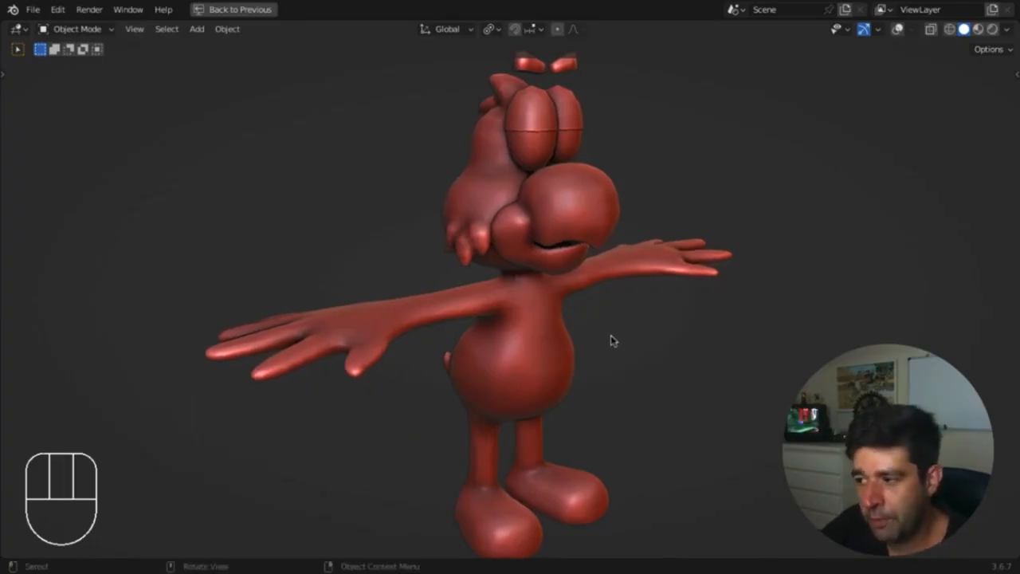
pyautogui.hotkey('shift', 'alt', 'z')
# Step: Open the recent file FELPUDO NEW MODEL 2024 FINAL.blend and view the finished bird with the overlays hidden
pyautogui.click(33, 10)
pyautogui.moveTo(68, 57)
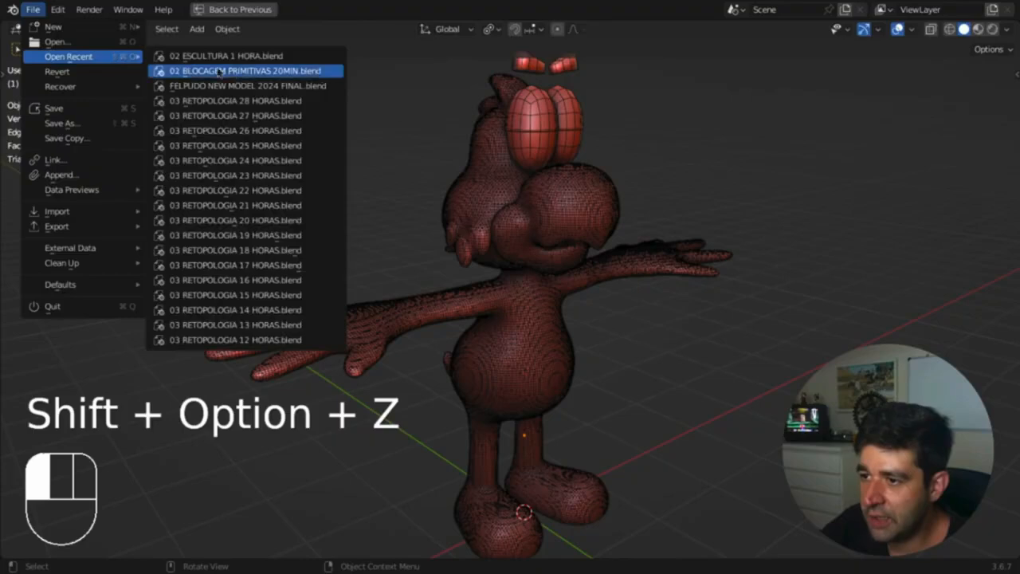
pyautogui.click(232, 86)
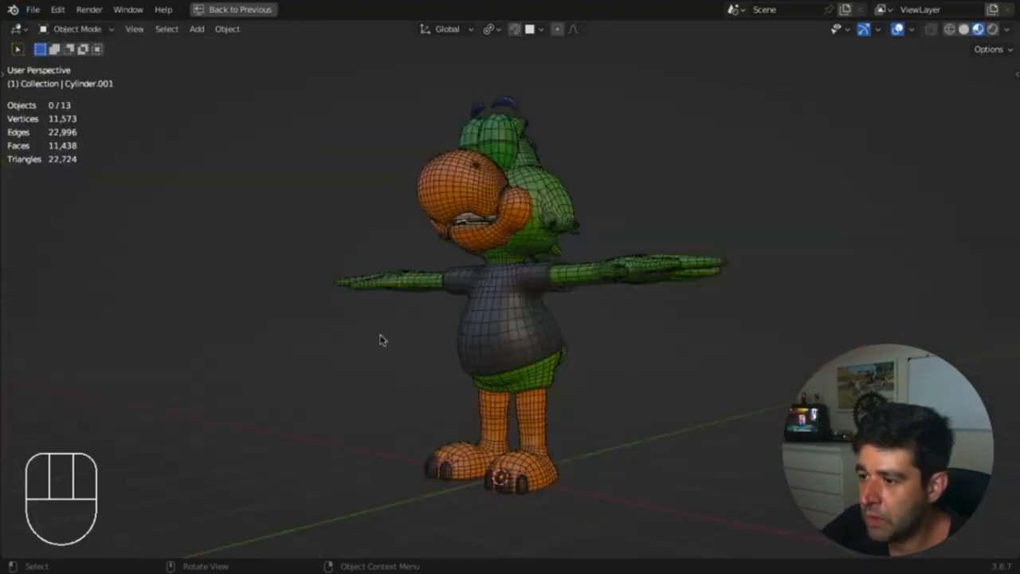
pyautogui.hotkey('shift', 'alt', 'z')
pyautogui.moveTo(645, 371); pyautogui.dragTo(741, 345, button='middle')
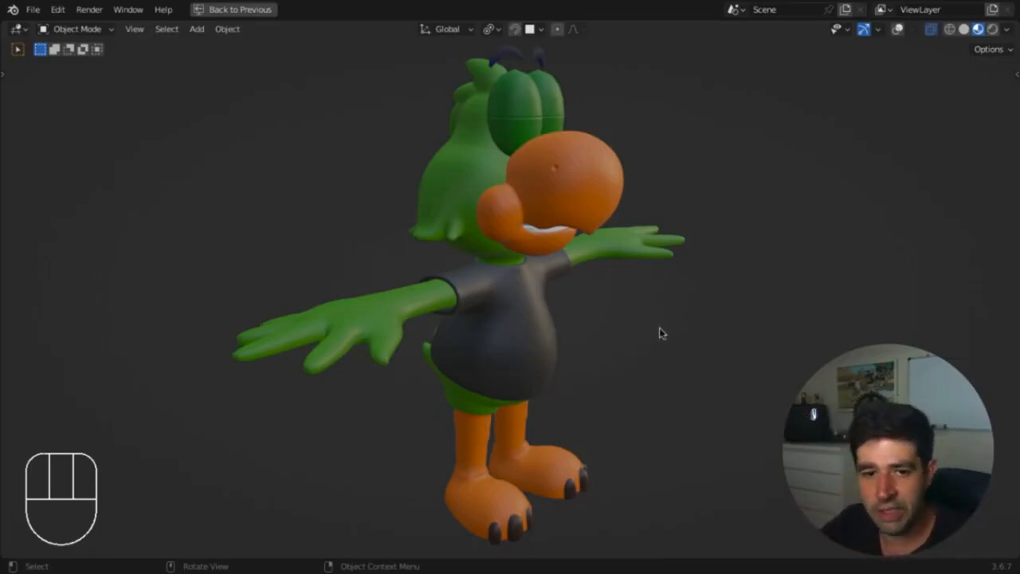
# Step: Show the overlays again and examine the finished bird's wireframe topology from several angles
pyautogui.hotkey('shift', 'alt', 'z')
pyautogui.moveTo(661, 346); pyautogui.dragTo(686, 363, button='middle')
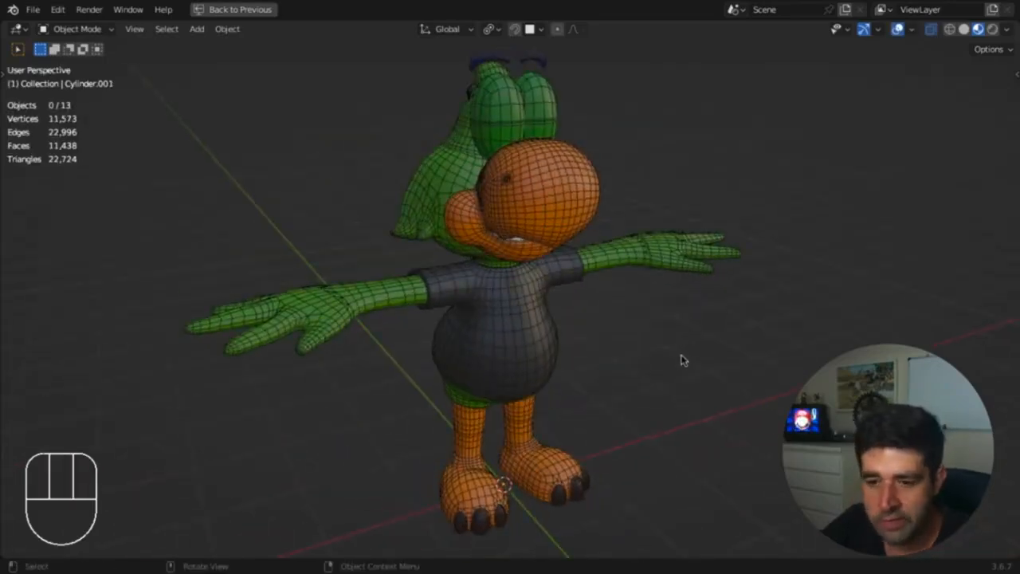
pyautogui.moveTo(682, 360); pyautogui.dragTo(715, 314, button='middle')
pyautogui.moveTo(716, 314); pyautogui.dragTo(644, 347, button='middle')
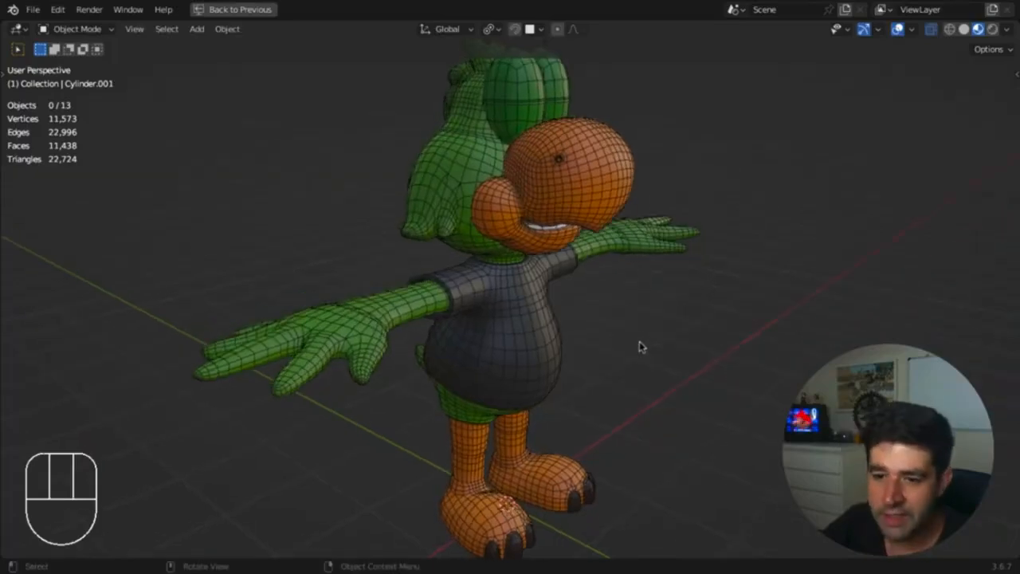
pyautogui.moveTo(628, 348); pyautogui.dragTo(457, 390, button='middle')
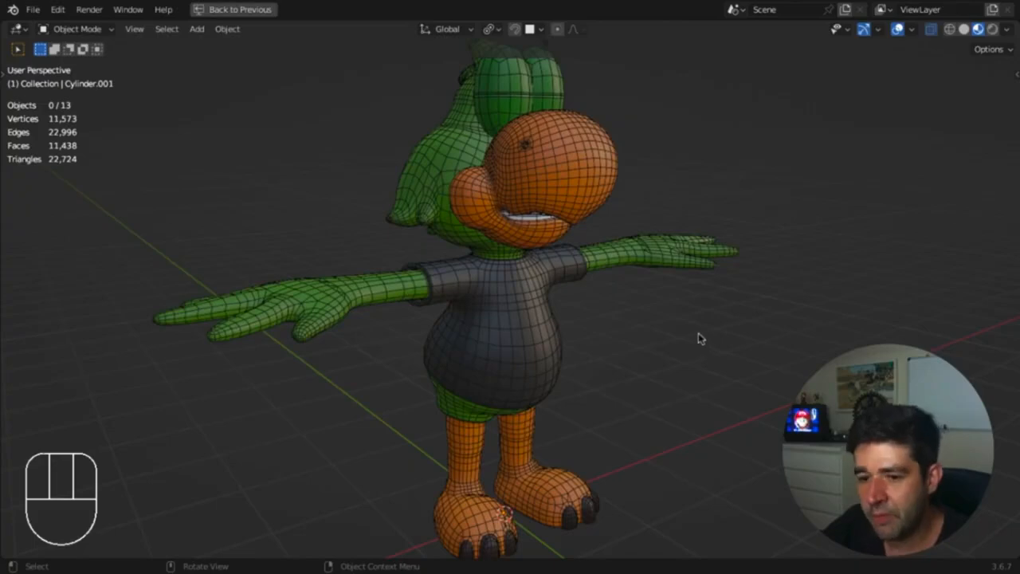
pyautogui.moveTo(696, 337); pyautogui.dragTo(590, 333, button='middle')
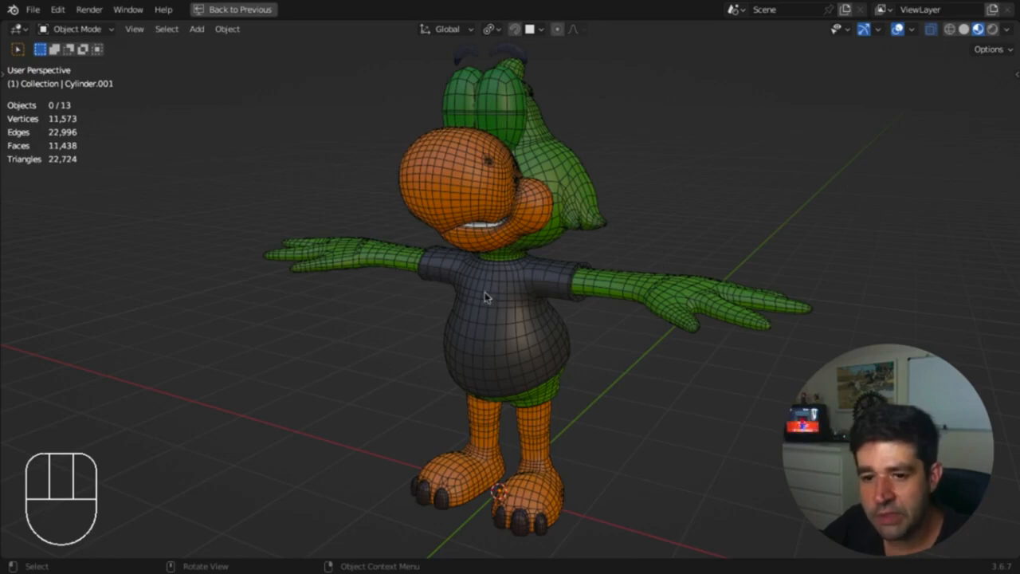
pyautogui.moveTo(484, 297); pyautogui.dragTo(490, 267, button='middle')
pyautogui.click(534, 323)
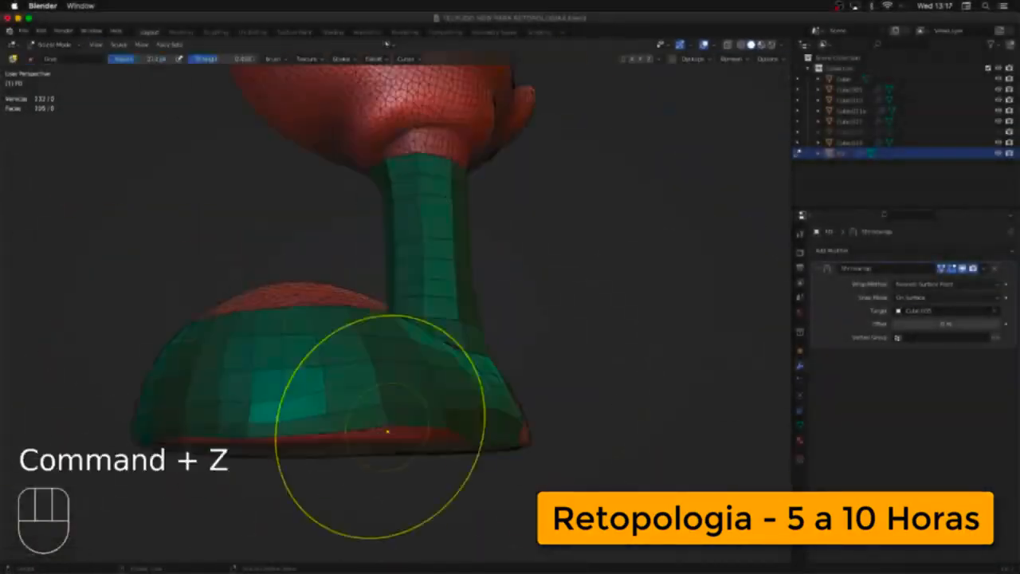
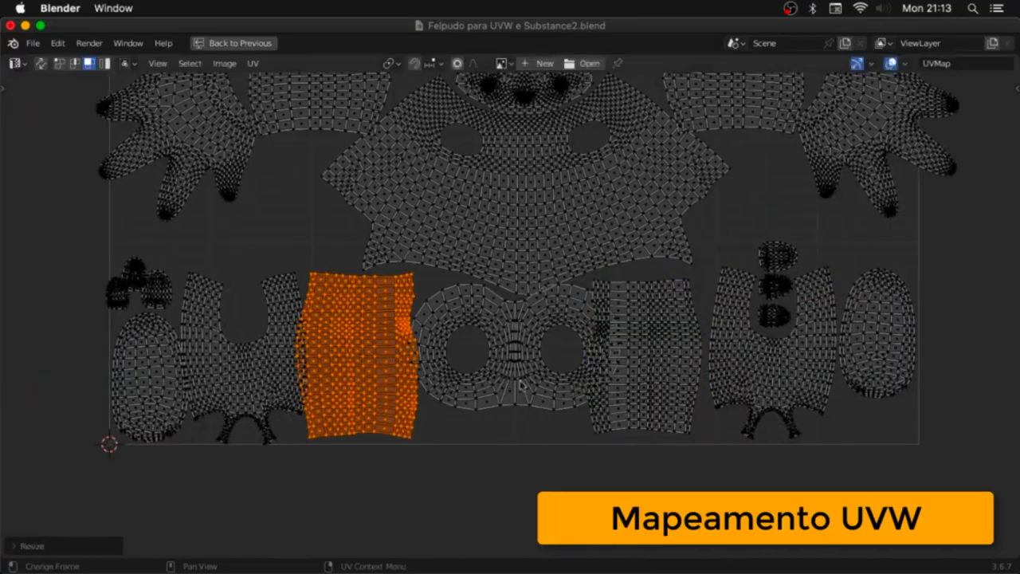
# Step: Move the figure-eight UV island into the gap between the two leg islands
pyautogui.moveTo(279, 380); pyautogui.dragTo(210, 455)
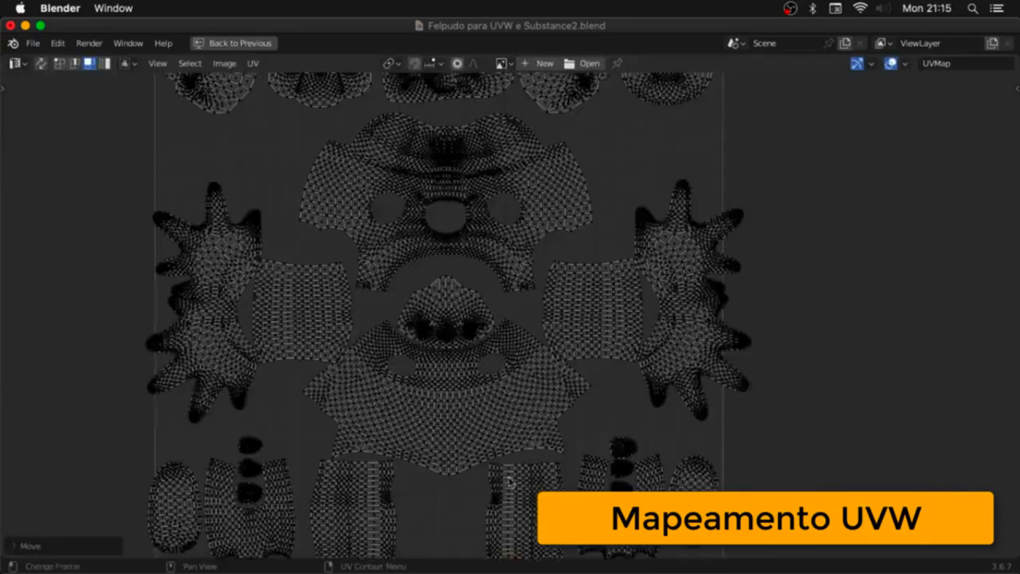
pyautogui.moveTo(701, 400); pyautogui.dragTo(760, 284, button='middle')
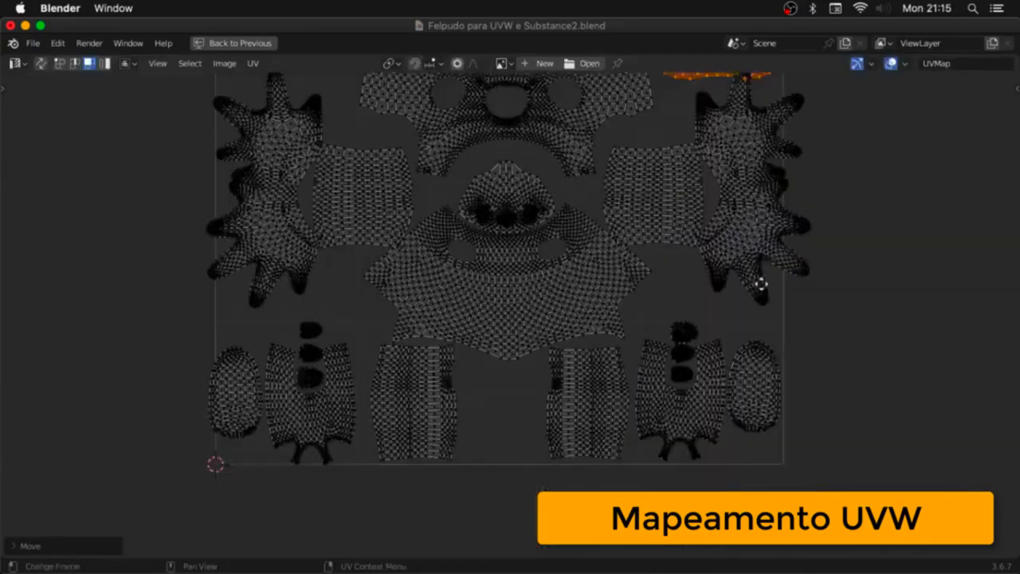
pyautogui.press('g')
pyautogui.click(474, 371)
pyautogui.moveTo(607, 331); pyautogui.dragTo(512, 345, button='middle')
# Step: Select the foot, sole and toenail islands of one foot and reposition them together
pyautogui.press('l')
pyautogui.press('l')
pyautogui.press('l')
pyautogui.press('l')
pyautogui.press('g')
pyautogui.click(605, 341)
# Step: Select the right foot, sole and toenail islands and scale them together
pyautogui.press('l')
pyautogui.press('l')
pyautogui.press('l')
pyautogui.press('l')
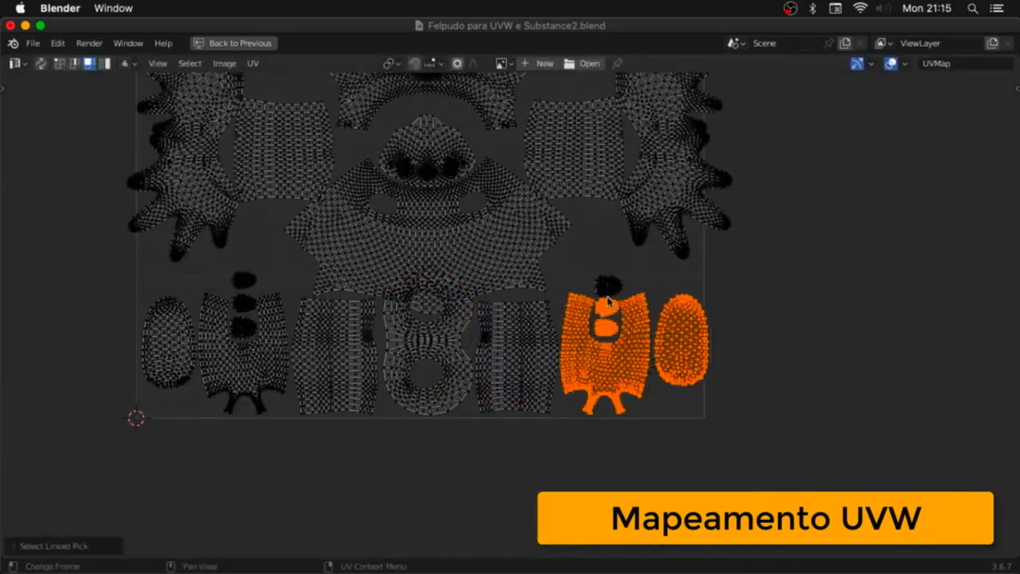
pyautogui.press('s')
pyautogui.click(717, 372)
# Step: Adjust an island's placement in the bottom row, and reposition and slightly enlarge the dome-shaped island between the head and body islands
pyautogui.press('l')
pyautogui.press('g')
pyautogui.click(701, 395)
pyautogui.moveTo(637, 236); pyautogui.dragTo(635, 389, button='middle')
pyautogui.press('l')
pyautogui.press('g')
pyautogui.press('s')
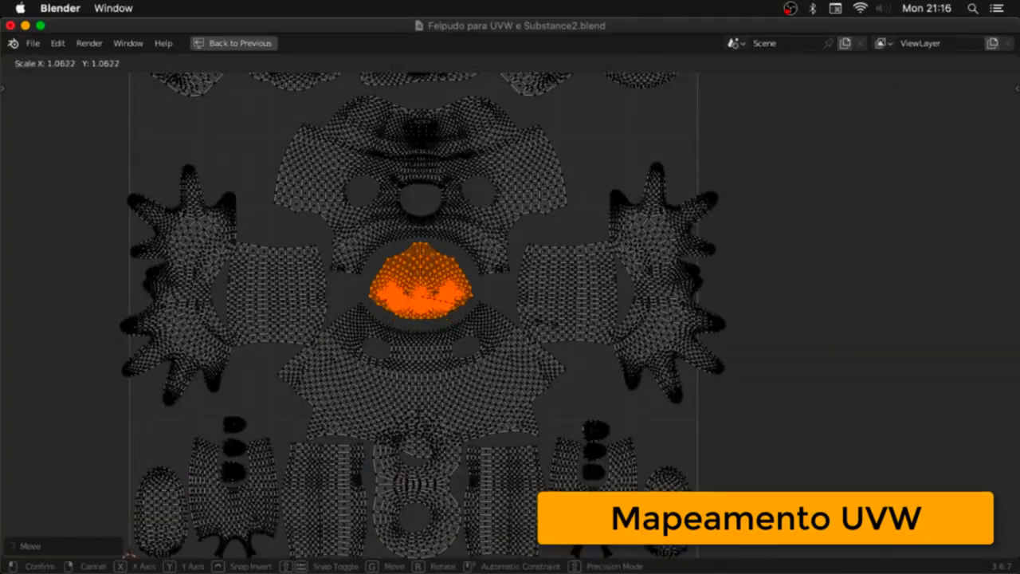
# Step: Move the arm islands slightly up and move the left hand island outside the right edge of the UV square
pyautogui.moveTo(553, 336); pyautogui.dragTo(556, 360, button='middle')
pyautogui.press('l')
pyautogui.press('g')
pyautogui.moveTo(486, 295); pyautogui.dragTo(486, 270, button='middle')
pyautogui.press('l')
pyautogui.press('g')
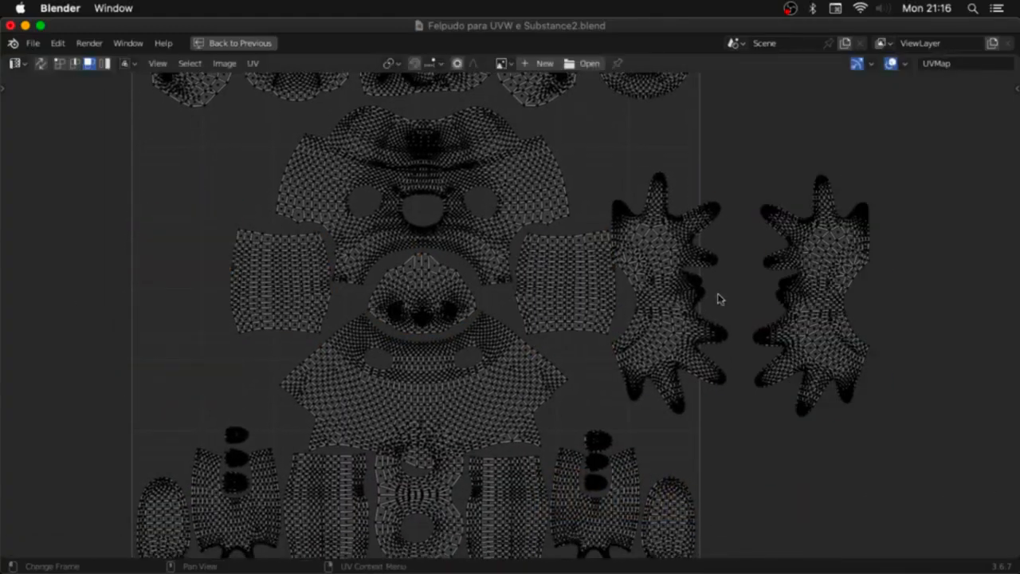
# Step: Move the left arm island up beside the head island and place the left hand island diagonally beneath it
pyautogui.press('l')
pyautogui.press('g')
pyautogui.click(634, 164)
pyautogui.press('h')
pyautogui.press('l')
pyautogui.press('g')
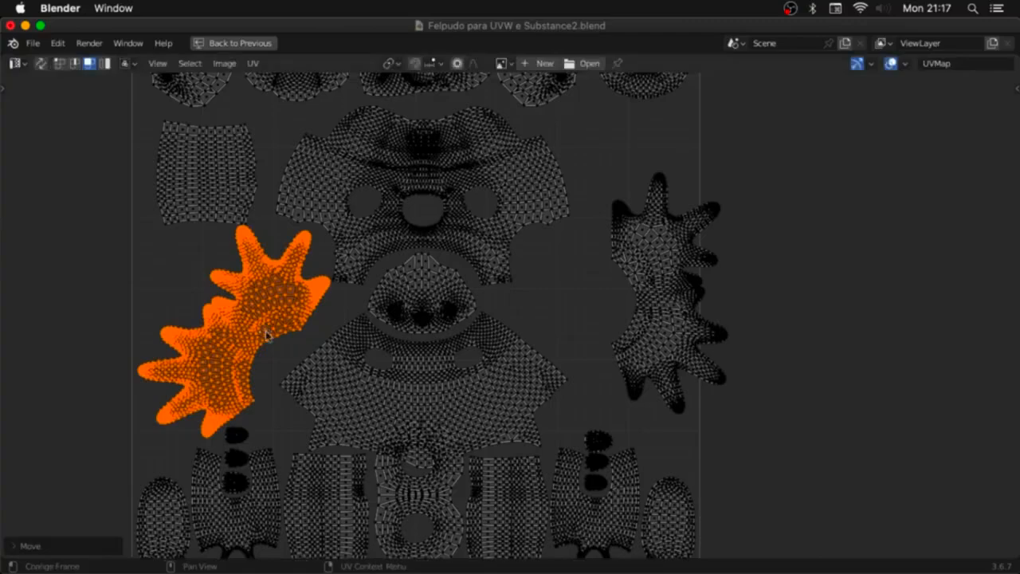
# Step: Rotate the right hand island diagonally and place it beside the body island to mirror the left hand
pyautogui.press('l')
pyautogui.press('r')
pyautogui.press('g')
pyautogui.press('g')
pyautogui.click(653, 346)
# Step: Select the left hand island and fine-tune its position beside the body island
pyautogui.scroll(-2, 630, 339)
pyautogui.scroll(3, 398, 338)
pyautogui.press('l')
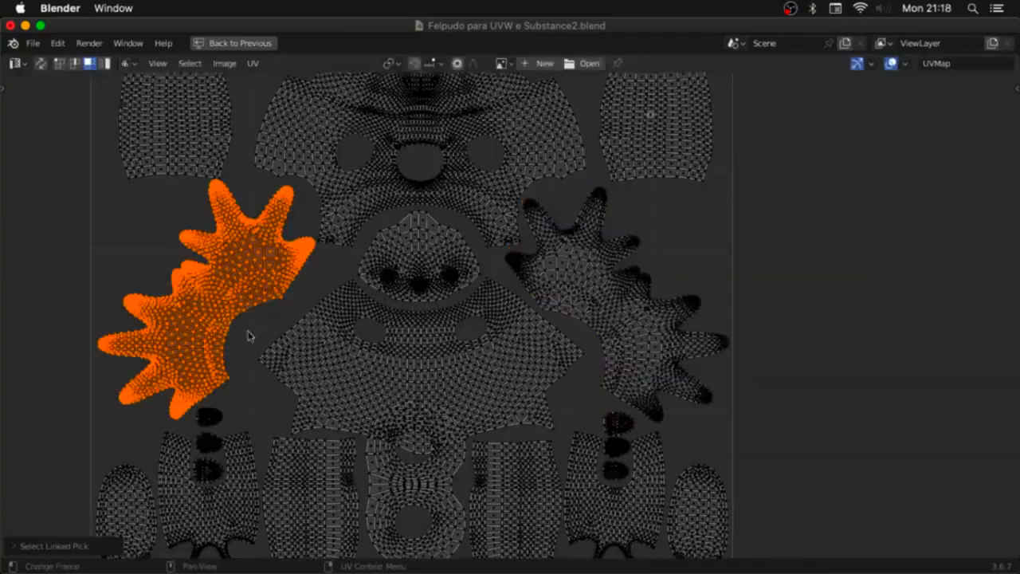
pyautogui.press('g')
pyautogui.click(245, 342)
# Step: Move the two arm islands slightly higher, leaving more room above the hand islands
pyautogui.moveTo(703, 146); pyautogui.dragTo(677, 242, button='middle')
pyautogui.press('l')
pyautogui.press('g')
pyautogui.click(677, 229)
pyautogui.press('l')
pyautogui.press('g')
pyautogui.click(723, 269)
pyautogui.click(722, 267)
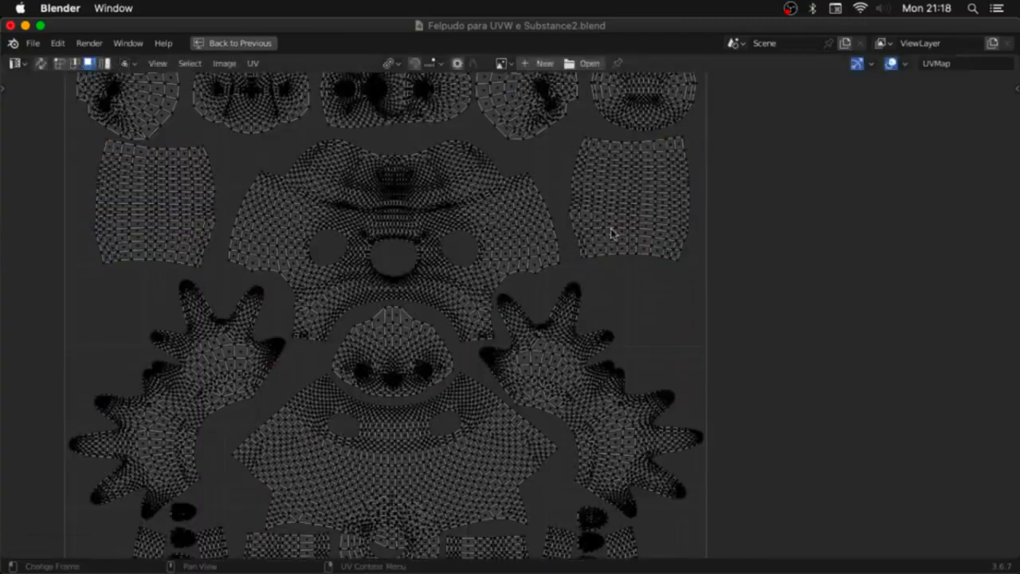
# Step: Place the figure-eight island between the two leg islands and rotate it to lie horizontally
pyautogui.moveTo(679, 455); pyautogui.dragTo(631, 326, button='middle')
pyautogui.press('l')
pyautogui.press('g')
pyautogui.moveTo(487, 425); pyautogui.dragTo(551, 385, button='middle')
pyautogui.press('l')
pyautogui.press('g')
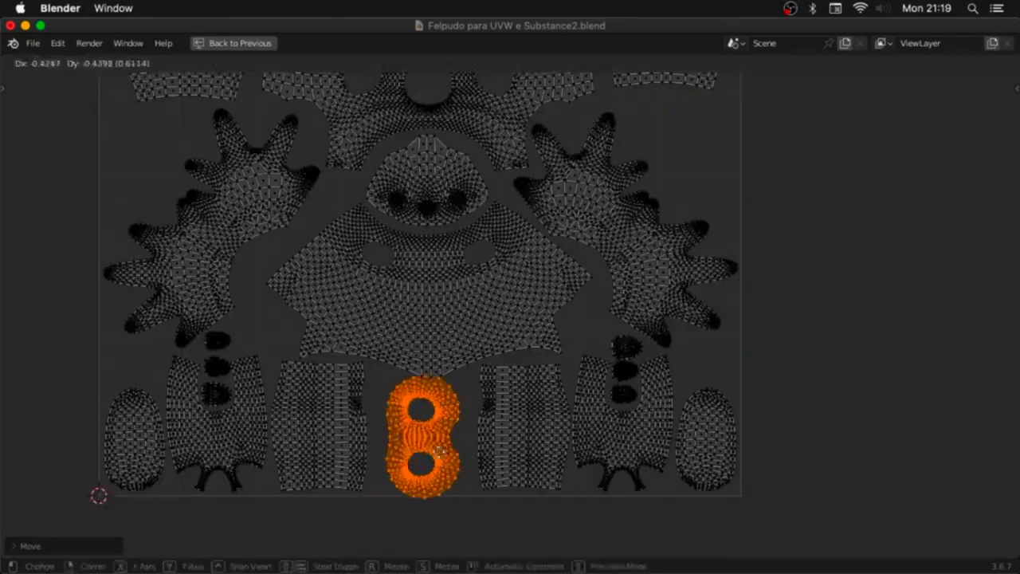
pyautogui.click(447, 446)
pyautogui.press('l')
pyautogui.press('r')
pyautogui.press('l')
pyautogui.scroll(3, 426, 430)
# Step: Fine-tune the placement of the right foot island and its neighbour in the bottom row
pyautogui.press('l')
pyautogui.press('g')
pyautogui.click(637, 305)
pyautogui.press('l')
pyautogui.press('g')
pyautogui.click(797, 327)
pyautogui.scroll(-2, 540, 364)
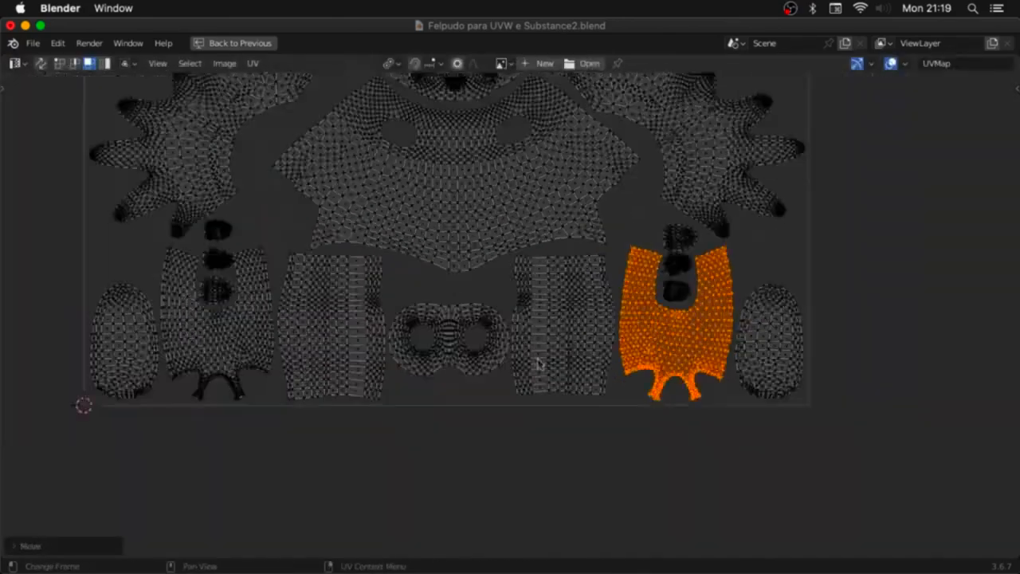
# Step: Move the toenail islands of both feet into the empty spaces between the arm islands and the hands
pyautogui.moveTo(562, 87); pyautogui.dragTo(501, 342, button='middle')
pyautogui.scroll(-1, 510, 318)
pyautogui.click(596, 425)
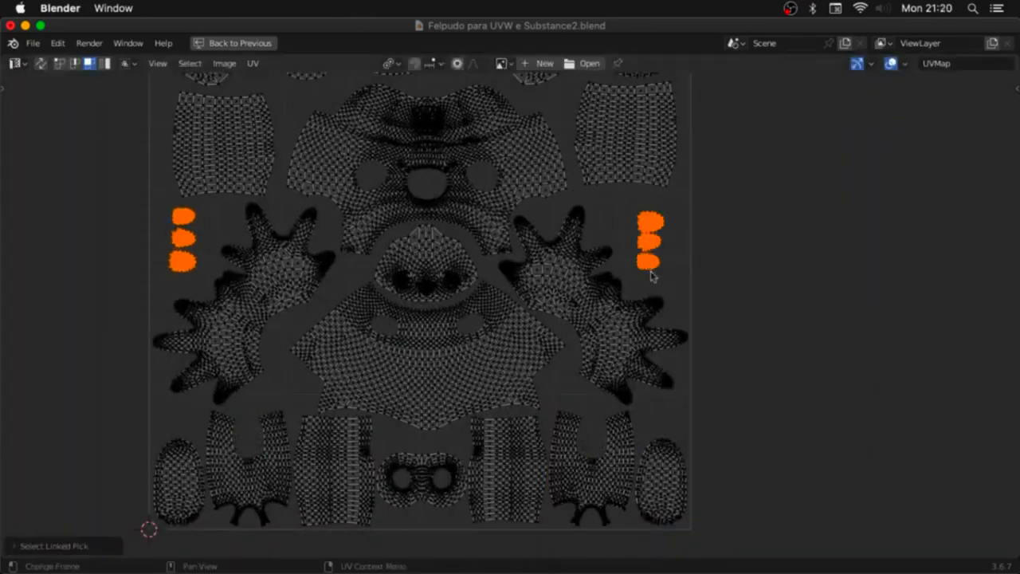
# Step: Enlarge the toenail islands and rotate them in the free space beside the hand islands
pyautogui.click(715, 332)
pyautogui.moveTo(239, 271); pyautogui.dragTo(439, 268, button='middle')
pyautogui.press('r')
pyautogui.click(209, 239)
pyautogui.moveTo(640, 302); pyautogui.dragTo(444, 259, button='middle')
pyautogui.press('l')
# Step: Reposition the head island above the dome-shaped island and adjust the right arm island next to it
pyautogui.moveTo(204, 211); pyautogui.dragTo(184, 316, button='middle')
pyautogui.scroll(2, 515, 377)
pyautogui.press('l')
pyautogui.press('g')
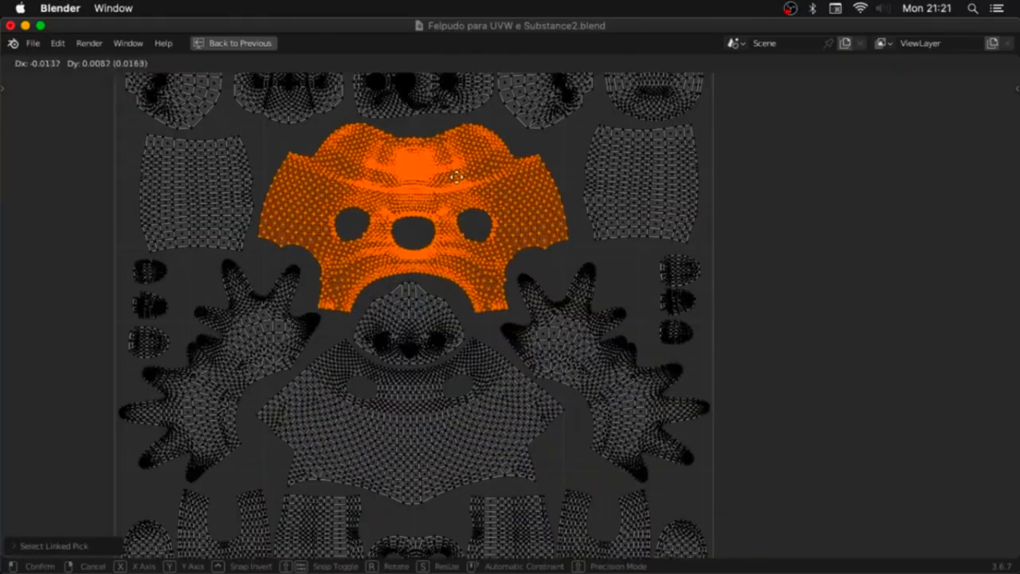
pyautogui.click(455, 175)
pyautogui.press('l')
pyautogui.press('g')
pyautogui.click(629, 230)
# Step: Reposition the wide centre island in the top row of the UV layout
pyautogui.press('l')
pyautogui.press('l')
pyautogui.moveTo(558, 159); pyautogui.dragTo(526, 483, button='middle')
pyautogui.press('l')
pyautogui.press('g')
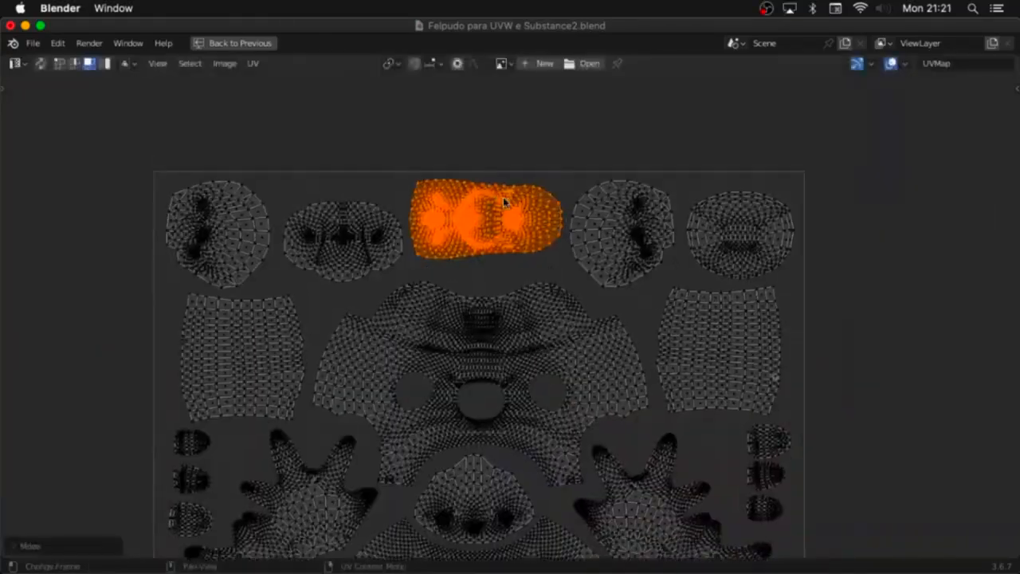
# Step: Select all the UV islands and scale them together within the UV square
pyautogui.press('a')
pyautogui.scroll(-2, 610, 268)
pyautogui.press('s')
pyautogui.click(816, 292)
# Step: Select the leg and foot islands in the bottom row and shrink them slightly to open gaps between them
pyautogui.moveTo(686, 553); pyautogui.dragTo(701, 352, button='middle')
pyautogui.scroll(3, 702, 352)
pyautogui.press('l')
pyautogui.press('l')
pyautogui.press('l')
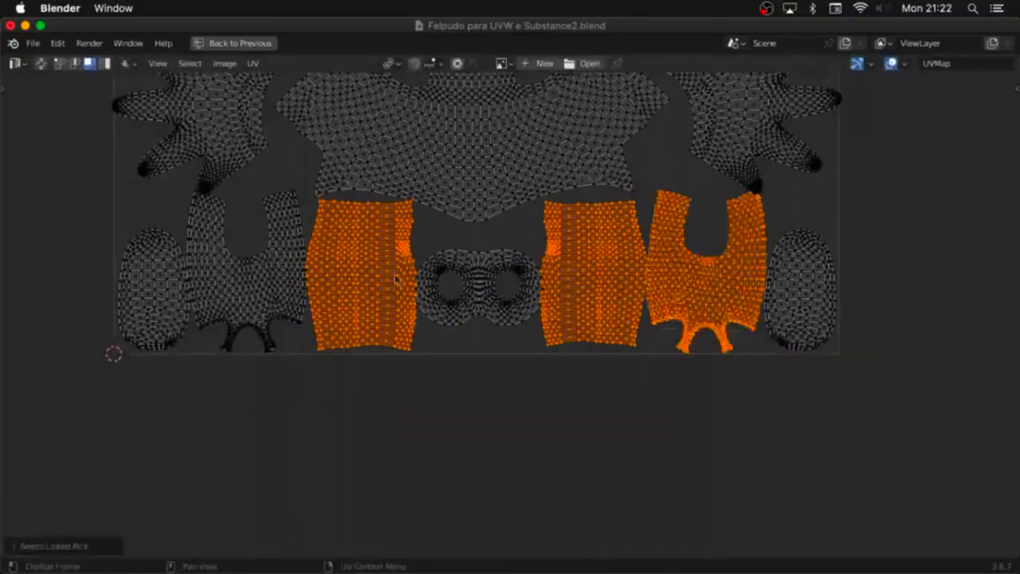
pyautogui.press('s')
pyautogui.click(678, 480)
# Step: Select both hand islands, then reposition and scale them clear of the foot islands
pyautogui.moveTo(756, 76); pyautogui.dragTo(754, 312, button='middle')
pyautogui.press('l')
pyautogui.press('l')
pyautogui.press('g')
pyautogui.press('s')
pyautogui.click(757, 365)
# Step: Adjust the placement of the right hand island and the rotation of the small toenail islands beside it
pyautogui.press('l')
pyautogui.press('g')
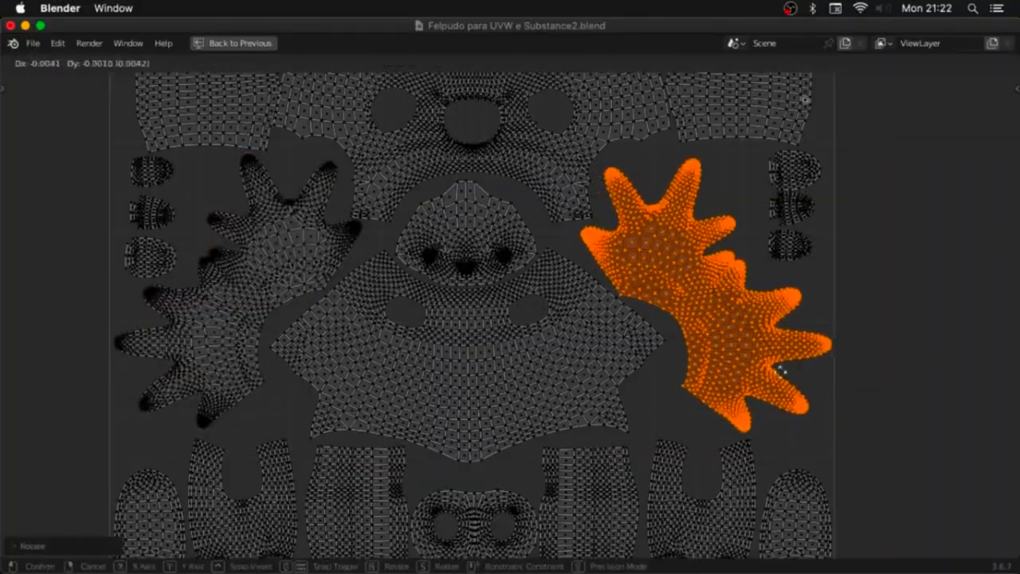
pyautogui.click(785, 369)
pyautogui.press('l')
pyautogui.press('l')
pyautogui.press('l')
pyautogui.press('r')
pyautogui.moveTo(717, 359); pyautogui.dragTo(703, 235, button='middle')
pyautogui.press('l')
# Step: Move the islands beside the wide centre island in the top row so that they no longer overlap it
pyautogui.moveTo(494, 360); pyautogui.dragTo(484, 550, button='middle')
pyautogui.press('l')
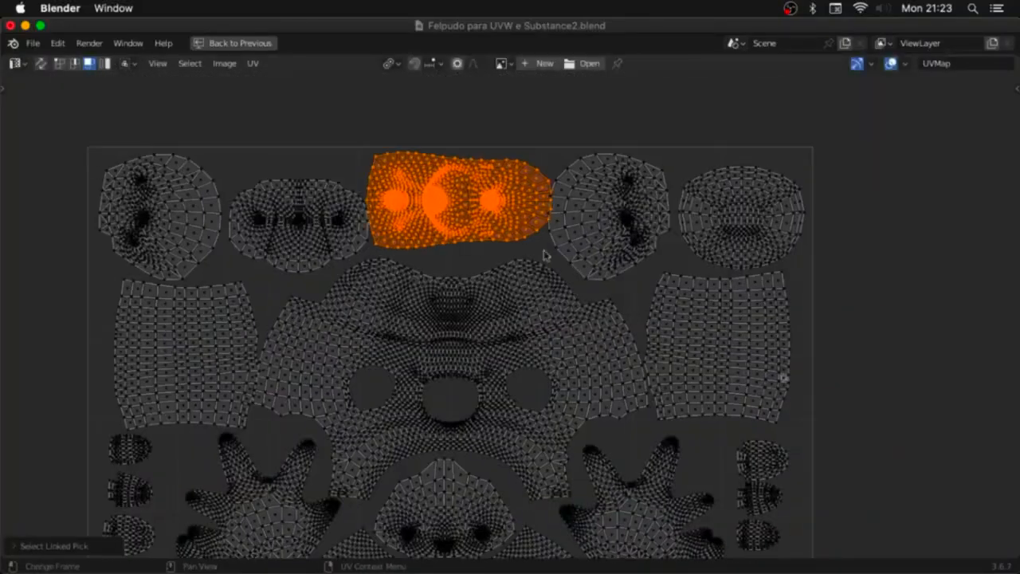
pyautogui.press('l')
pyautogui.press('g')
pyautogui.click(344, 221)
# Step: Move the arm islands outward toward the UV square's edges to clear the head island
pyautogui.moveTo(205, 353); pyautogui.dragTo(212, 225, button='middle')
pyautogui.press('l')
pyautogui.press('g')
pyautogui.click(790, 260)
pyautogui.scroll(-2, 555, 142)
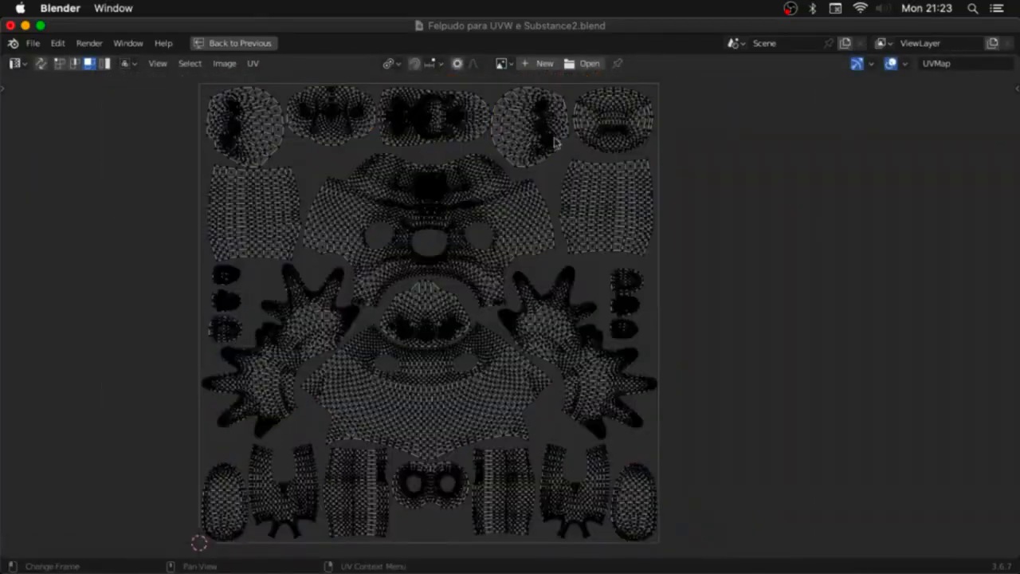
# Step: Spread out the small toenail islands beside the hand island along the UV square's right edge
pyautogui.click(680, 253)
pyautogui.press('a')
pyautogui.scroll(3, 510, 359)
pyautogui.press('l')
pyautogui.press('g')
pyautogui.click(741, 243)
pyautogui.press('l')
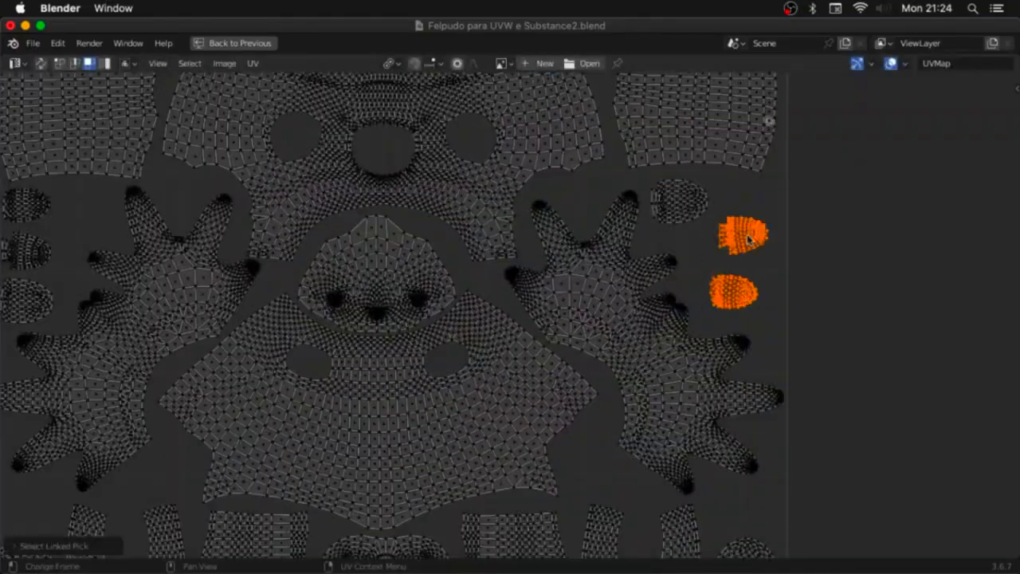
# Step: Spread out the toenail islands beside the left hand island and select the small island at the layout's centre
pyautogui.moveTo(558, 263); pyautogui.dragTo(727, 304, button='middle')
pyautogui.click(239, 359)
pyautogui.scroll(-3, 595, 330)
pyautogui.press('l')
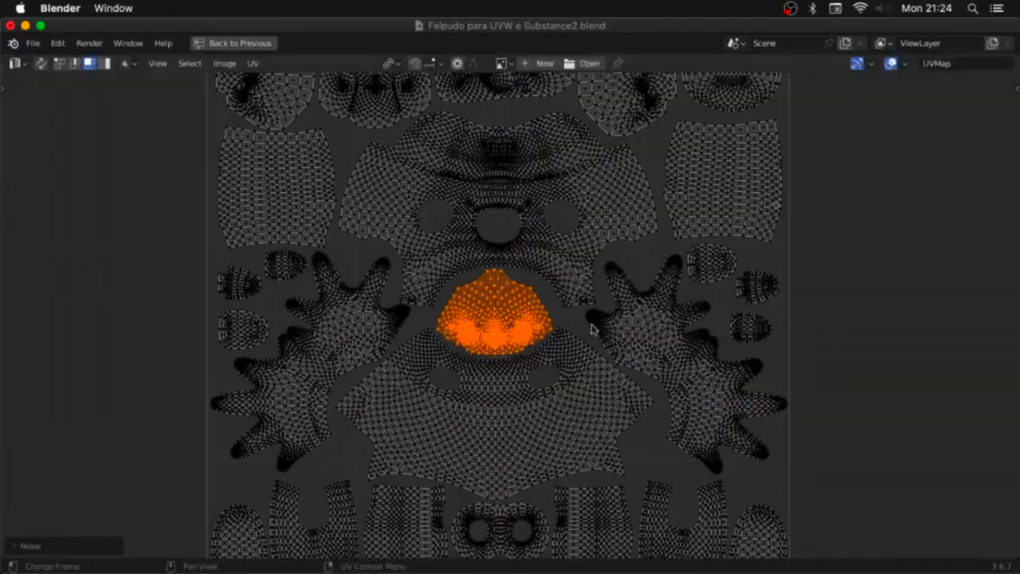
# Step: Scale and move the two shirt islands so they sit inside the UV square
pyautogui.press('a')
pyautogui.hotkey('ctrl', 'space')
pyautogui.press('l')
pyautogui.press('s')
pyautogui.click(345, 370)
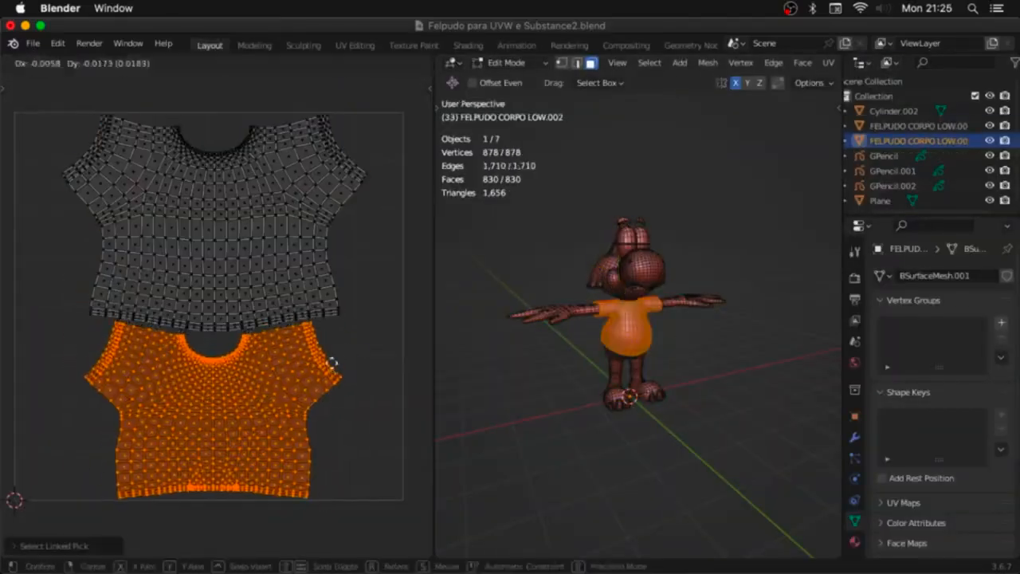
pyautogui.hotkey('ctrl', 'space')
# Step: Enlarge the UV view of the face mesh, turn the curved strips horizontal, and move the round and double-arch islands along the top edge
pyautogui.press('a')
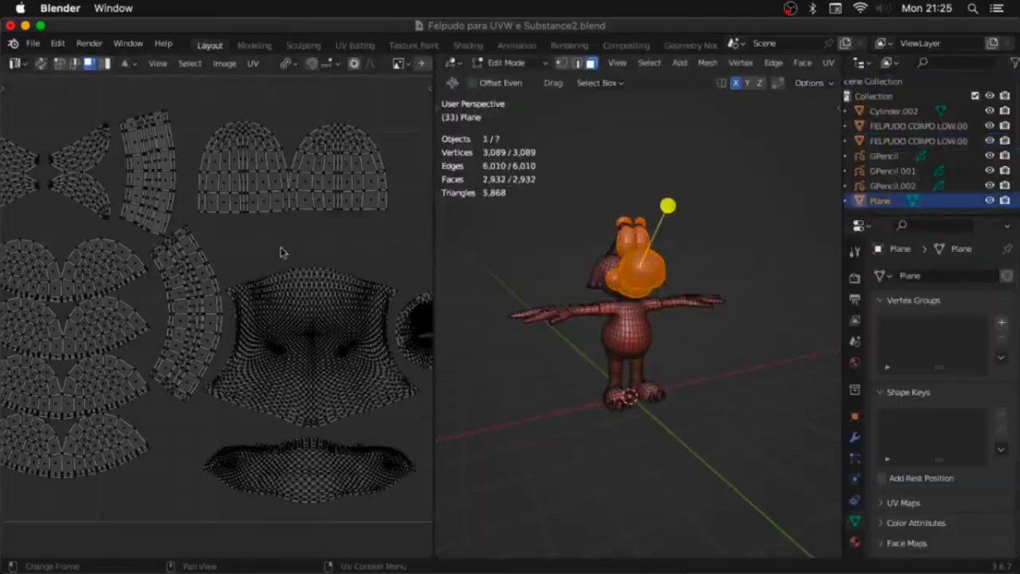
pyautogui.hotkey('ctrl', 'alt', 'space')
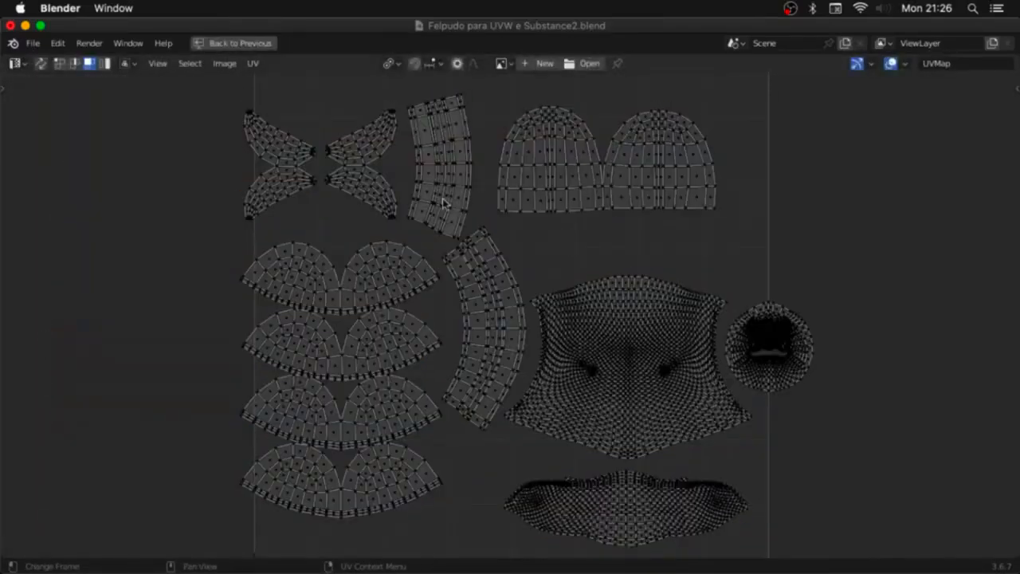
pyautogui.click(434, 209)
pyautogui.scroll(-1, 724, 316)
pyautogui.moveTo(723, 316); pyautogui.dragTo(703, 348, button='middle')
pyautogui.press('l')
pyautogui.press('g')
pyautogui.click(715, 173)
pyautogui.press('l')
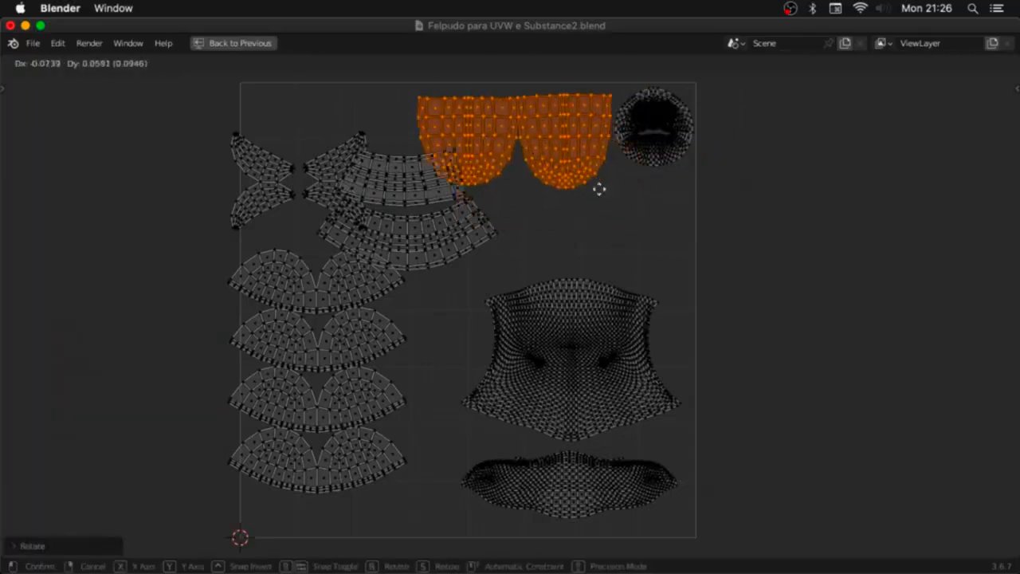
# Step: Move the curved strips to the upper-left corner, set the wing-shaped islands outside the square, and enlarge the four fan-shaped islands
pyautogui.press('l')
pyautogui.press('l')
pyautogui.press('g')
pyautogui.click(406, 159)
pyautogui.press('g')
pyautogui.click(690, 308)
pyautogui.press('s')
pyautogui.click(375, 426)
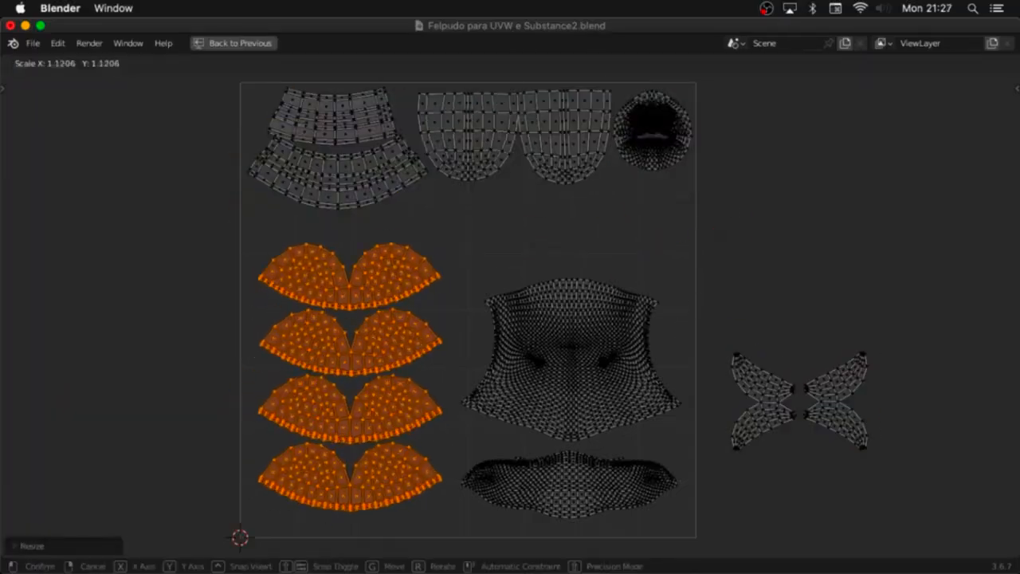
# Step: Place the wing-shaped islands above the large face island and settle the wide island below it near the bottom edge
pyautogui.press('g')
pyautogui.press('l')
pyautogui.moveTo(712, 505); pyautogui.dragTo(703, 439, button='middle')
pyautogui.press('l')
pyautogui.press('g')
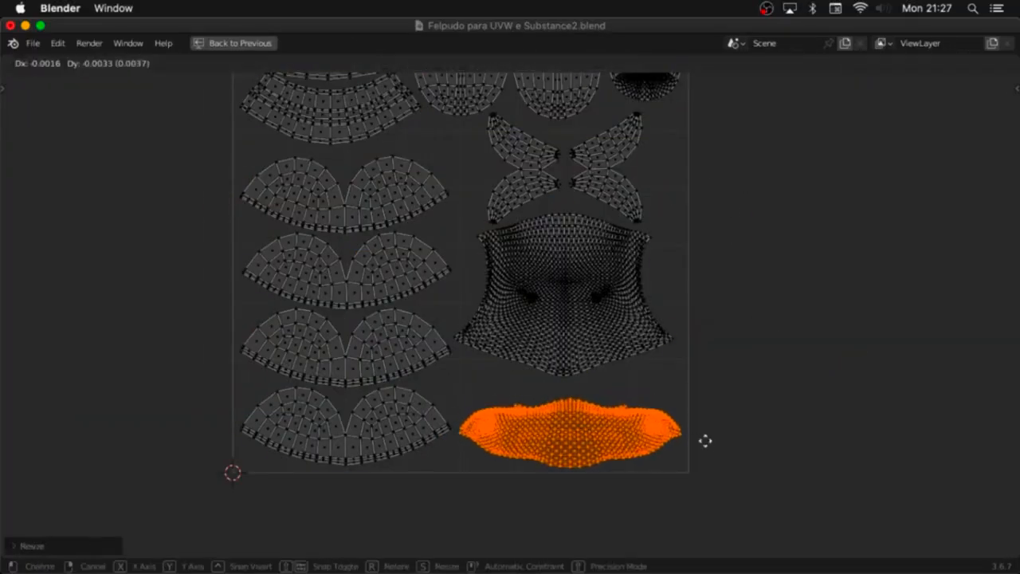
pyautogui.click(703, 439)
pyautogui.scroll(-1, 662, 383)
# Step: Average the scale of all face mesh islands and reposition the first of the resized islands
pyautogui.press('a')
pyautogui.hotkey('ctrl', 'a')
pyautogui.press('l')
pyautogui.press('g')
pyautogui.click(413, 175)
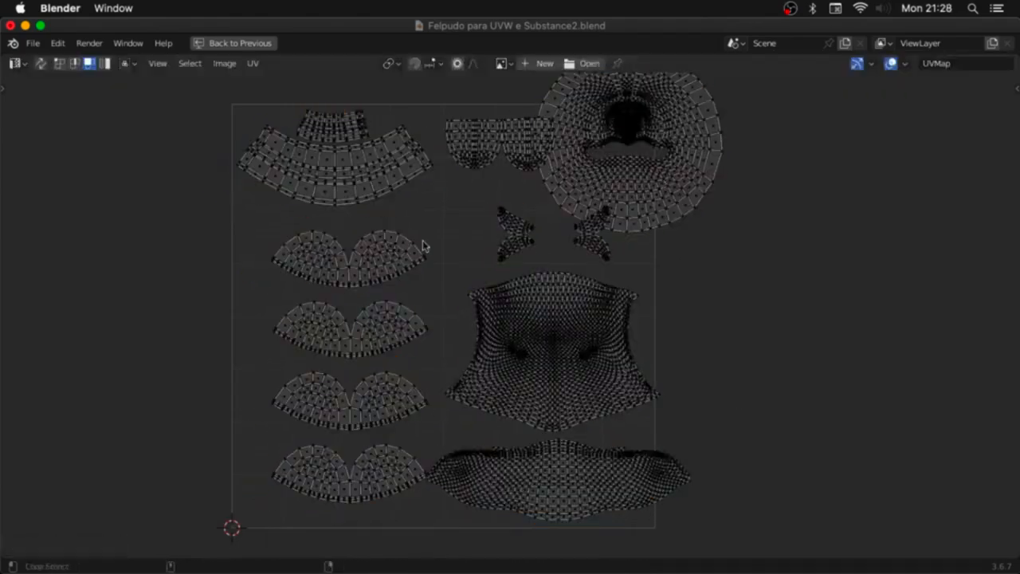
# Step: Restack the fan-shaped islands in a tight column at the UV square's lower left
pyautogui.press('l')
pyautogui.press('g')
pyautogui.click(371, 379)
pyautogui.press('l')
pyautogui.press('g')
pyautogui.click(346, 485)
# Step: Scale the round mouth island down into the upper-right corner and bring the two wing-shaped islands together
pyautogui.press('l')
pyautogui.press('s')
pyautogui.click(695, 261)
pyautogui.press('g')
pyautogui.press('l')
pyautogui.press('g')
pyautogui.click(526, 259)
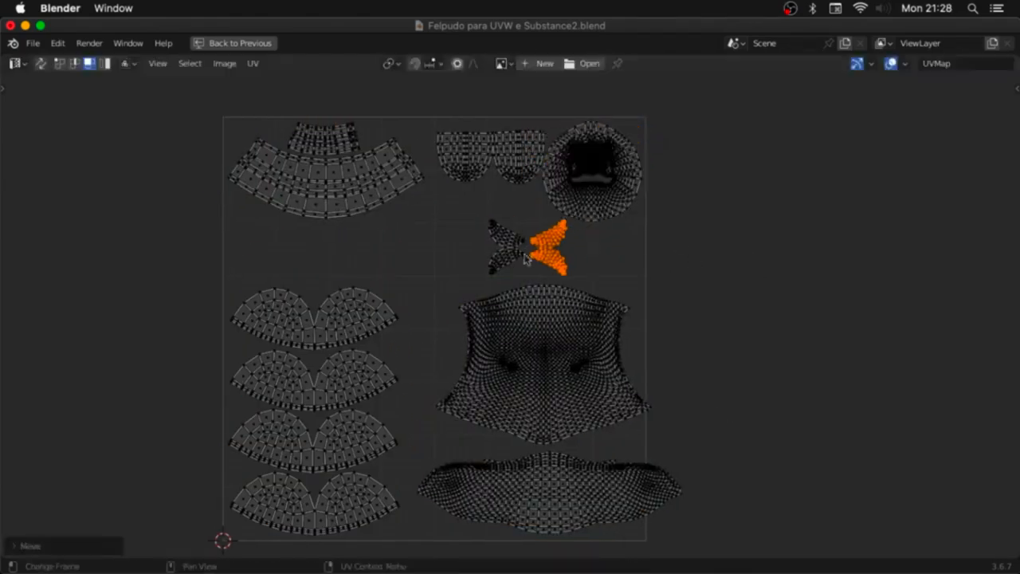
# Step: Place the wing-shaped and round islands above the fan stack, and enlarge the large face island and rotate it 90 degrees
pyautogui.press('l')
pyautogui.press('s')
pyautogui.click(647, 384)
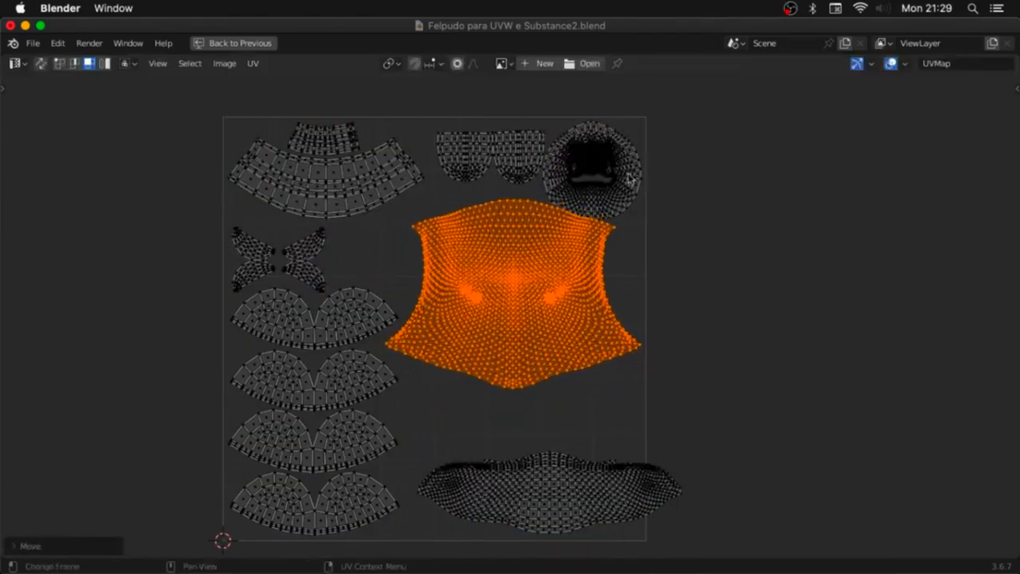
pyautogui.write('llgsllr90')
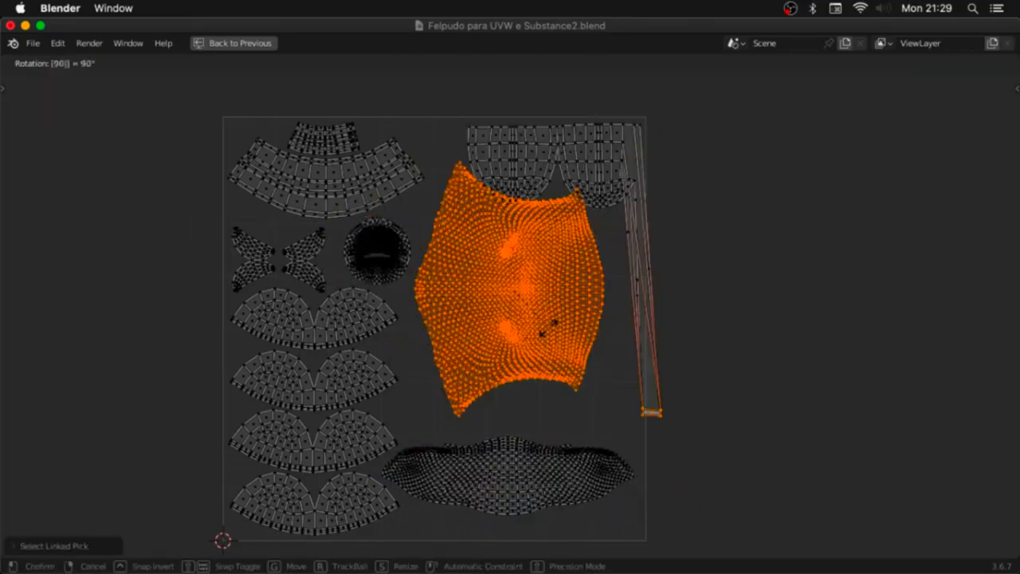
# Step: Enlarge the large face island further, keep it turned by 90 degrees, and move one fan-shaped island beneath it
pyautogui.write('gsglglr-90')
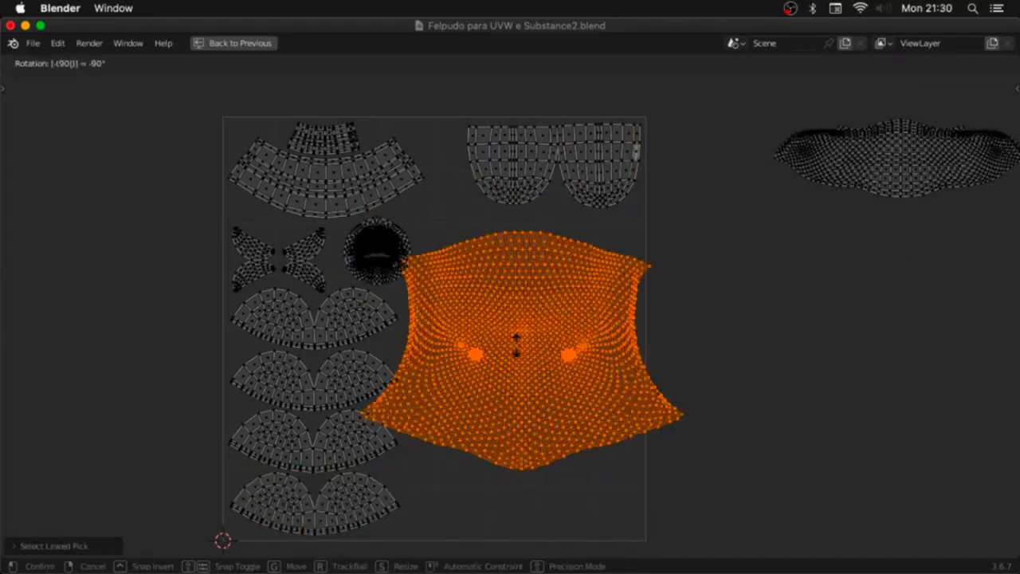
pyautogui.write('gr90sglgl')
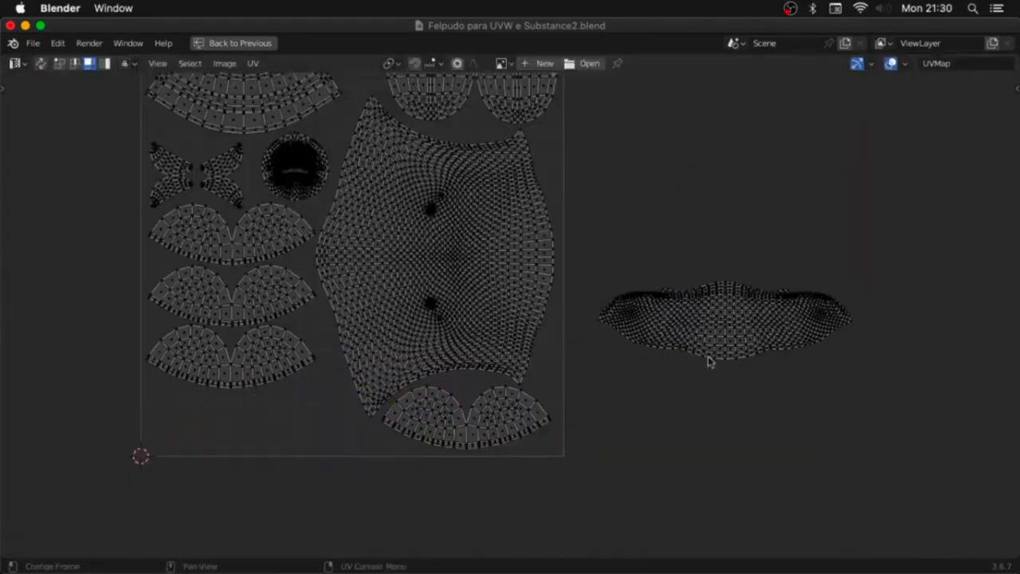
# Step: Fit the wide beak island into the upper-left corner and move the curved strips outside the UV square
pyautogui.write('lglglglg')
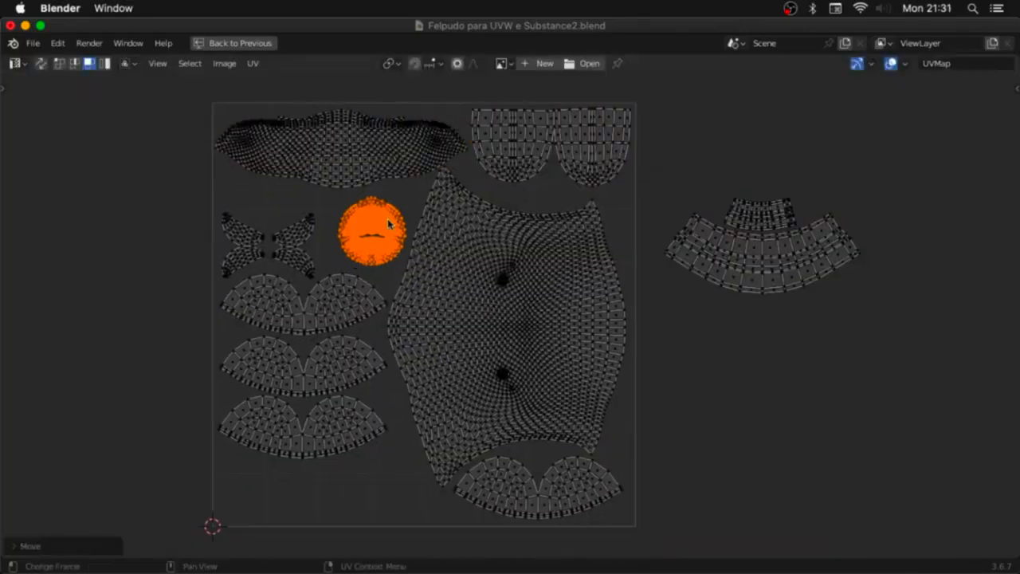
# Step: Enlarge the wing-shaped and round islands in their row and return the fourth fan-shaped island to the bottom of its column
pyautogui.write('glsls')
pyautogui.moveTo(486, 269); pyautogui.dragTo(496, 212, button='middle')
pyautogui.press('l')
pyautogui.press('g')
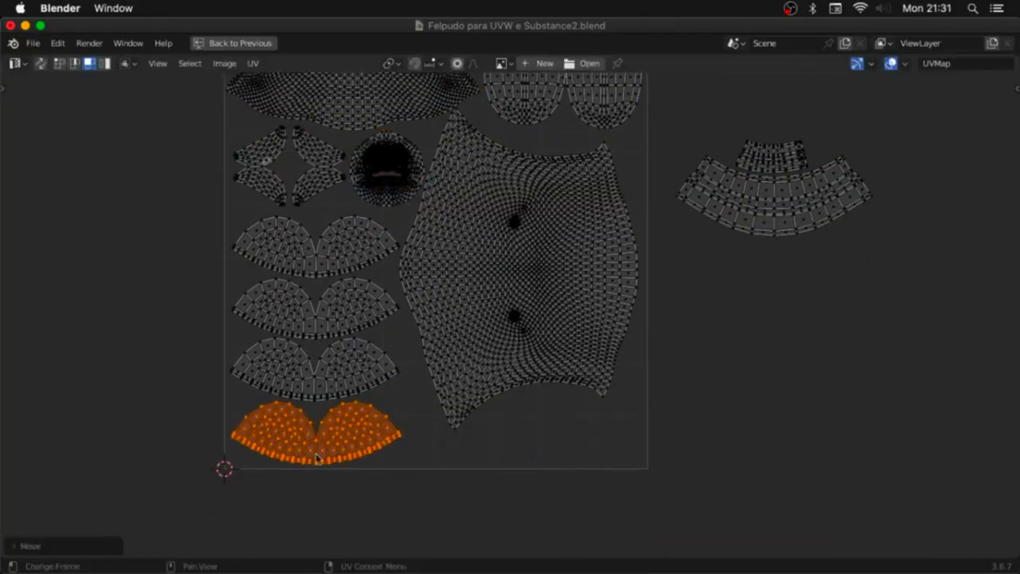
# Step: Rotate and fit the long curved strip below the large face island and the short strip beside the lowest fan
pyautogui.moveTo(959, 119); pyautogui.dragTo(677, 274)
pyautogui.press('g')
pyautogui.click(503, 510)
pyautogui.press('r')
pyautogui.click(722, 358)
pyautogui.press('l')
pyautogui.press('g')
pyautogui.click(434, 436)
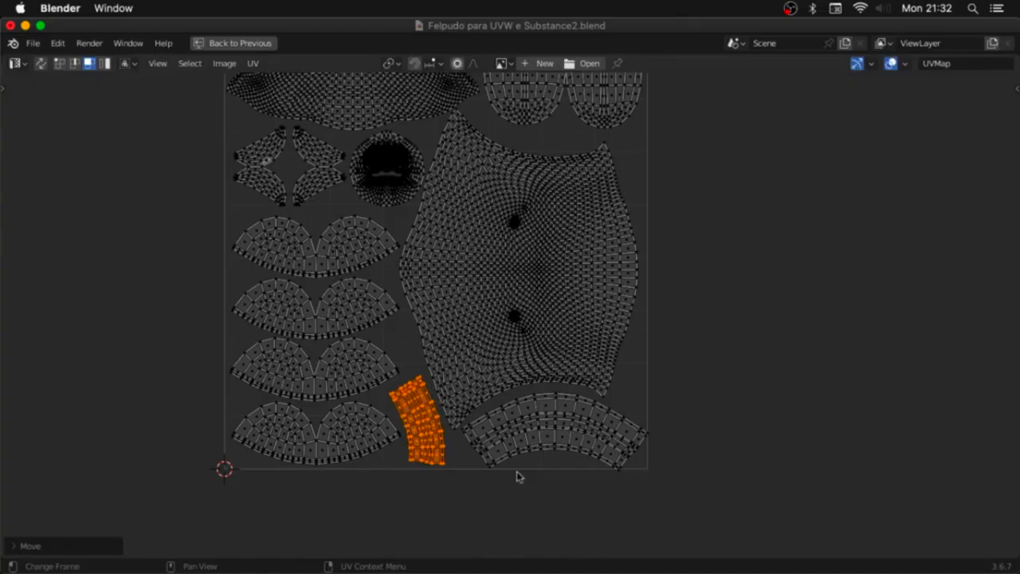
# Step: Adjust the scale and position of the tight-fitting islands, including the round mouth island, to leave margins around them
pyautogui.moveTo(520, 476); pyautogui.dragTo(505, 506, button='middle')
pyautogui.press('l')
pyautogui.press('s')
pyautogui.press('g')
pyautogui.press('l')
pyautogui.press('s')
pyautogui.press('l')
pyautogui.press('g')
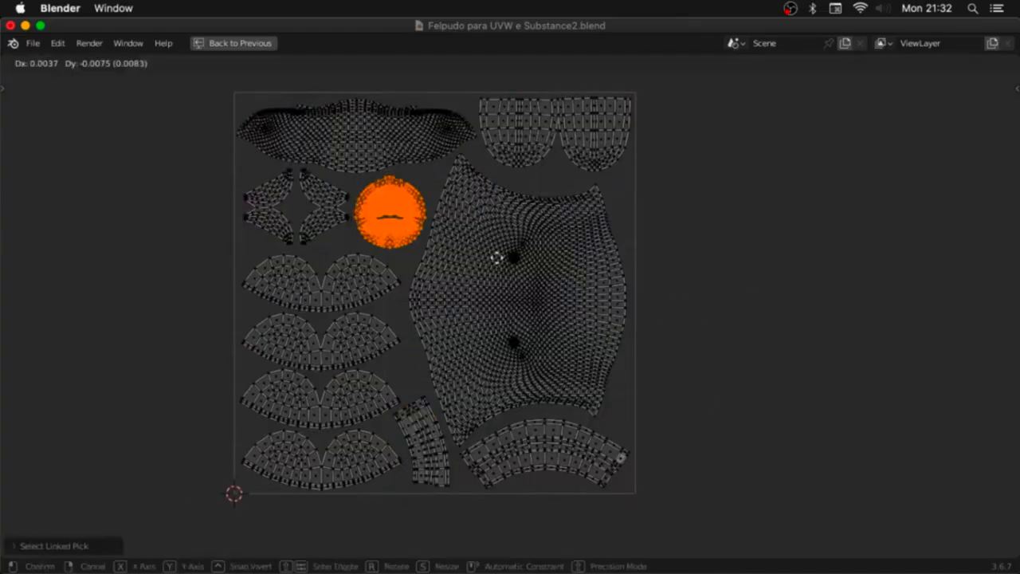
pyautogui.click(496, 258)
pyautogui.click(720, 271)
# Step: Return to the split layout, hide the Plane face mesh, and open the eye object Cylinder.002 for editing
pyautogui.hotkey('ctrl', 'space')
pyautogui.press('Tab')
pyautogui.click(637, 398)
pyautogui.press('Tab')
pyautogui.moveTo(785, 416); pyautogui.dragTo(659, 399, button='middle')
pyautogui.press('Tab')
pyautogui.click(660, 358)
pyautogui.press('a')
pyautogui.press('Tab')
pyautogui.press('Tab')
pyautogui.click(710, 241)
pyautogui.press('Tab')
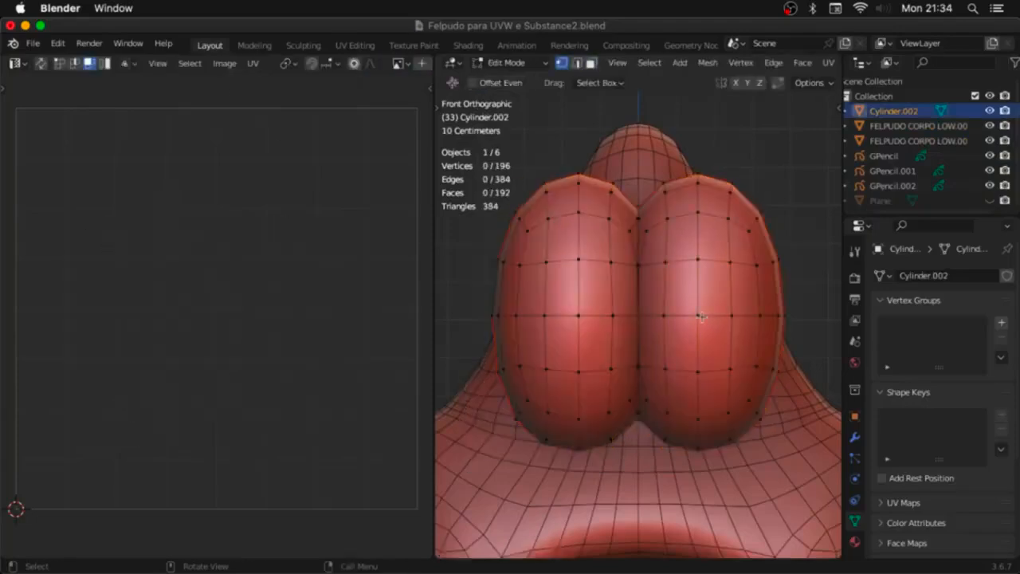
# Step: Mark a seam loop around both eyes and scale the resulting oval UV islands
pyautogui.press('a')
pyautogui.press('l')
pyautogui.press('g')
pyautogui.moveTo(574, 275); pyautogui.dragTo(646, 276, button='middle')
pyautogui.press('2')
pyautogui.rightClick(679, 278)
pyautogui.click(614, 385)
pyautogui.press('s')
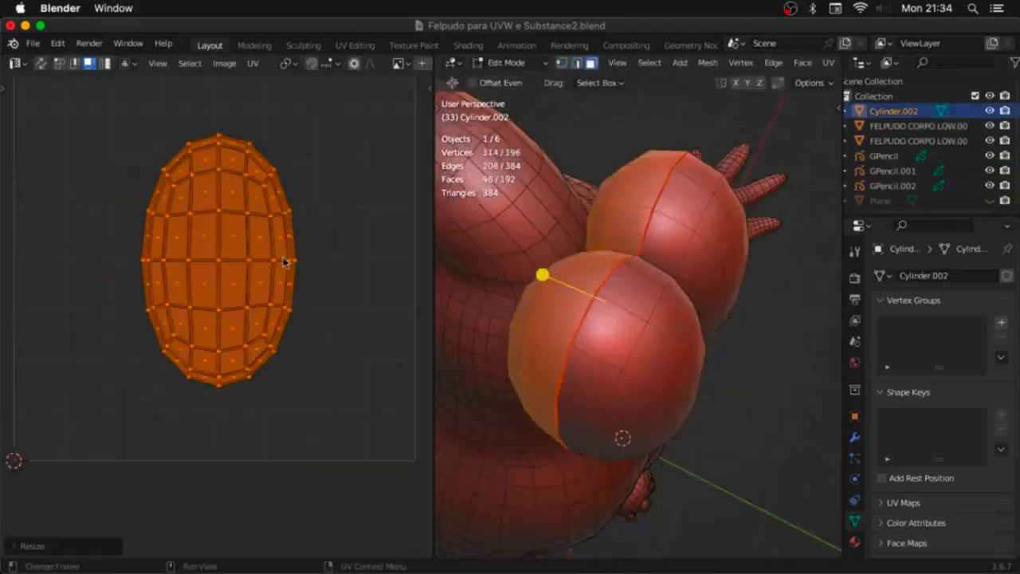
# Step: Finish scaling the eye islands, leave editing, unhide the hidden meshes, and show the character with its material colours
pyautogui.press('a')
pyautogui.press('s')
pyautogui.press('a')
pyautogui.press('Tab')
pyautogui.hotkey('alt', 'h')
pyautogui.click(800, 63)
pyautogui.click(737, 199)
pyautogui.moveTo(535, 335); pyautogui.dragTo(620, 235, button='middle')
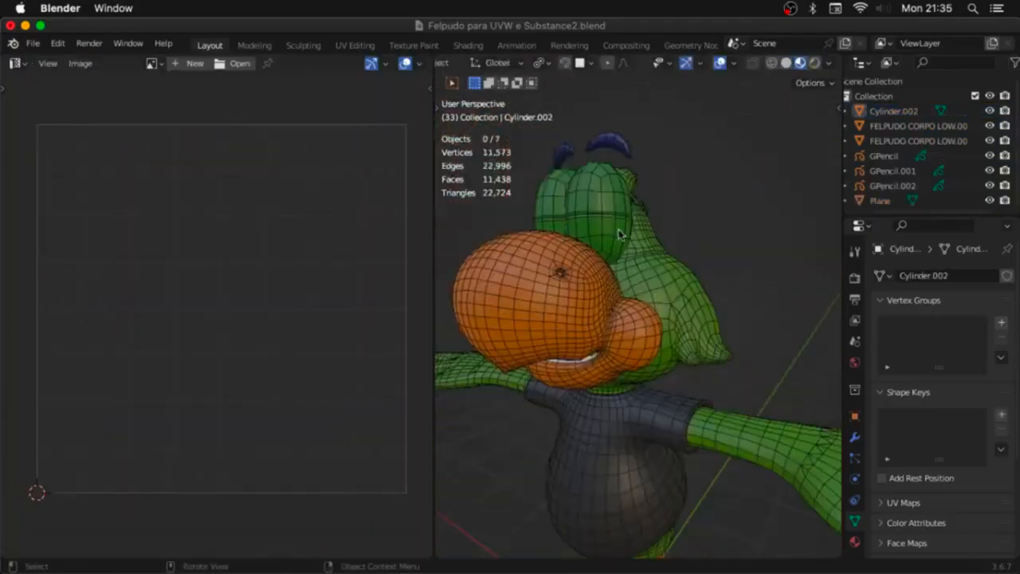
# Step: Hide the face mesh and load colorOlho.png from the Desktop as the image texture for the eyes' base colour
pyautogui.click(574, 279)
pyautogui.press('h')
pyautogui.click(596, 211)
pyautogui.click(855, 542)
pyautogui.click(963, 340)
pyautogui.write('olho')
pyautogui.click(276, 234)
pyautogui.click(988, 517)
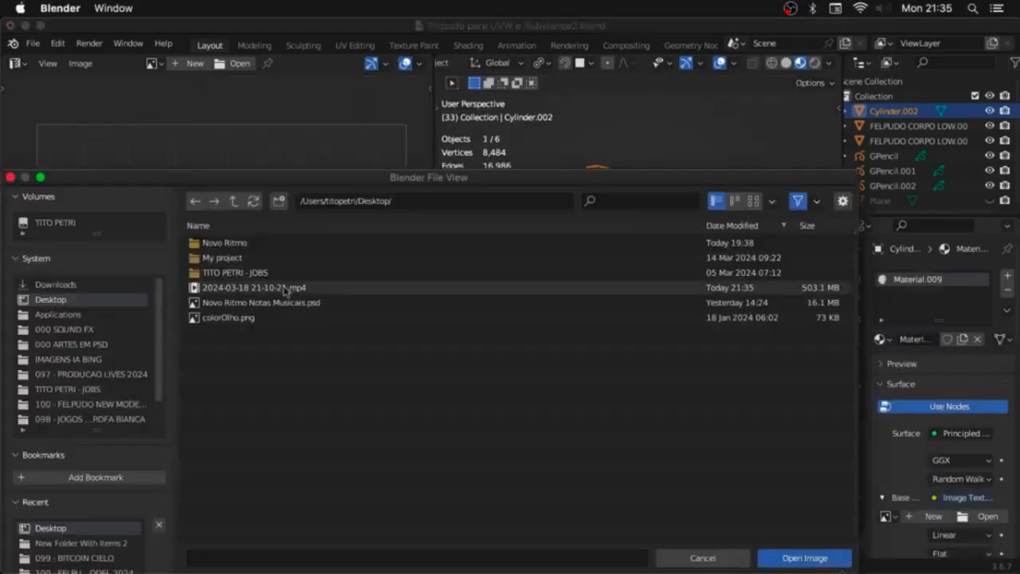
pyautogui.doubleClick(228, 318)
# Step: Unhide the face mesh and inspect how its selected parts correspond to the islands in the UV layout
pyautogui.hotkey('alt', 'h')
pyautogui.click(600, 224)
pyautogui.press('Tab')
pyautogui.hotkey('alt', 'a')
pyautogui.hotkey('ctrl', 'space')
pyautogui.hotkey('ctrl', 'space')
pyautogui.press('l')
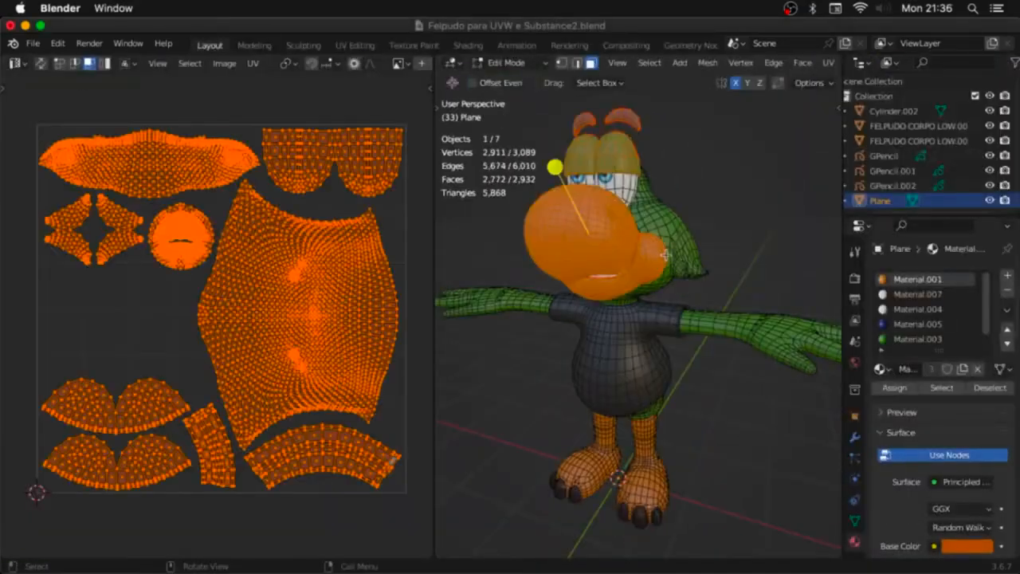
pyautogui.press('Tab')
pyautogui.click(622, 358)
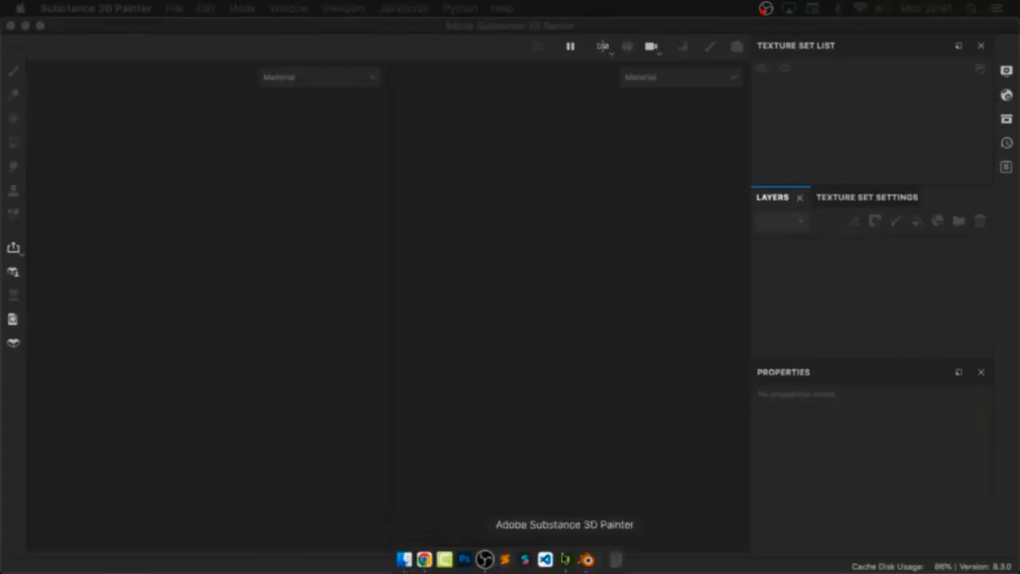
# Step: Switch to Blender with FELPUDO MODEL PARA TEXTURAS 04.blend, orbit the character, and display its wireframe overlay
pyautogui.click(585, 560)
pyautogui.moveTo(515, 371)
pyautogui.mouseDown(button='middle')
pyautogui.moveTo(496, 353)
pyautogui.moveTo(405, 380)
pyautogui.moveTo(381, 374)
pyautogui.mouseUp(button='middle')
pyautogui.hotkey('shift', 'alt', 'z')
pyautogui.click(381, 375)
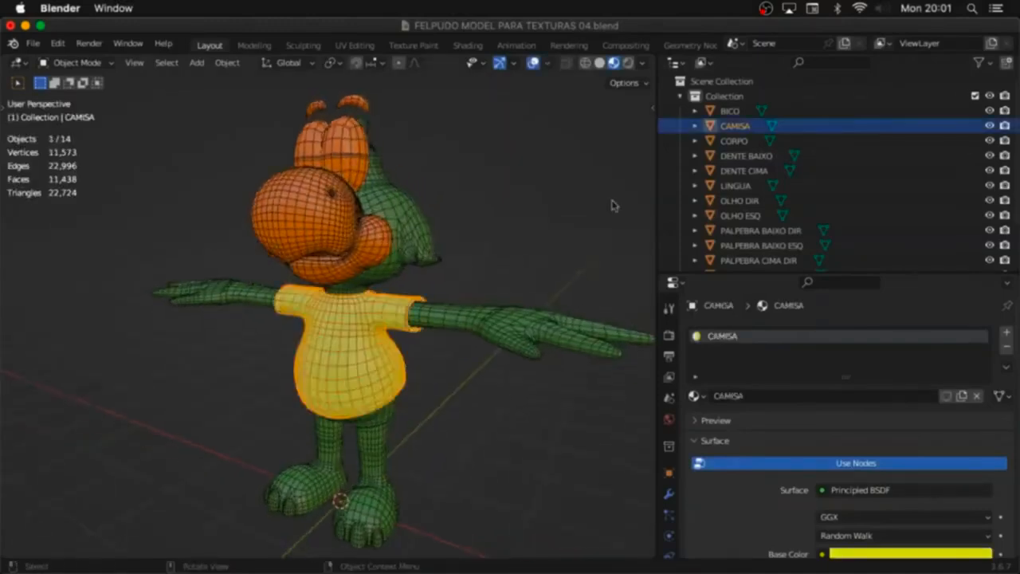
# Step: Split the 3D viewport vertically and turn the second area into a UV Editor
pyautogui.rightClick(653, 192)
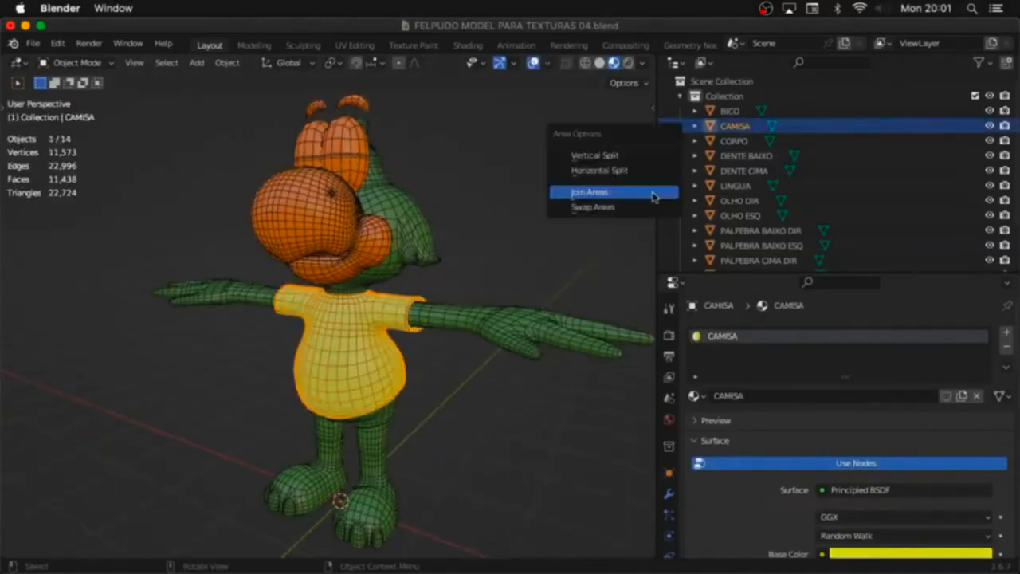
pyautogui.click(621, 158)
pyautogui.click(336, 191)
pyautogui.click(413, 62)
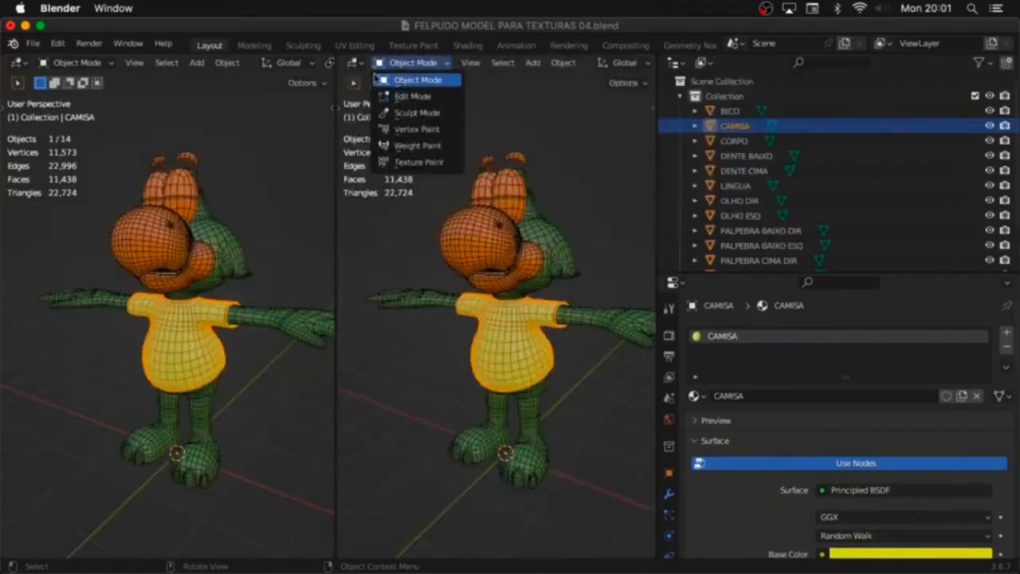
pyautogui.click(355, 63)
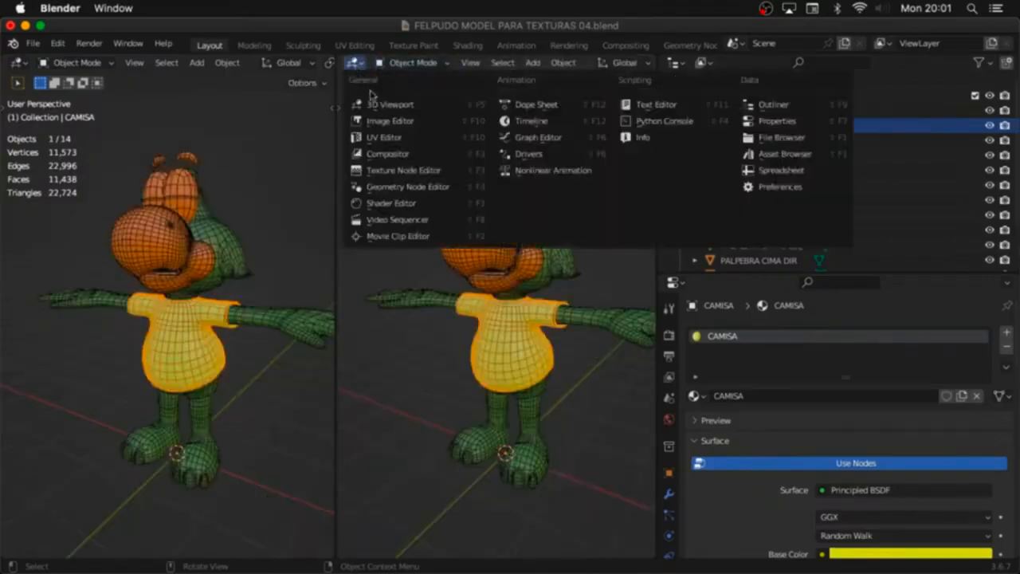
pyautogui.click(387, 138)
pyautogui.scroll(1, 496, 313)
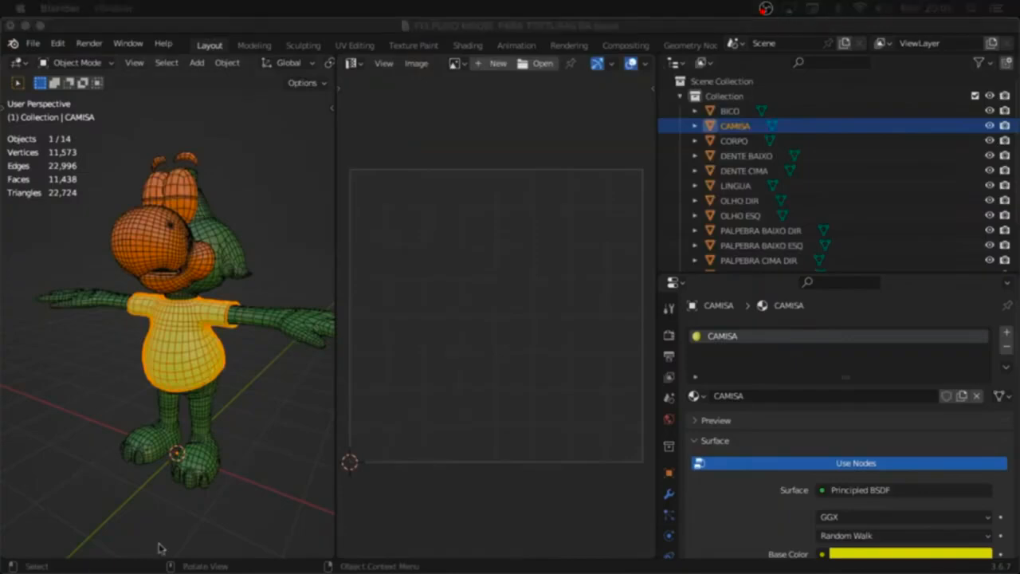
# Step: Examine the UV layout of the CAMISA shirt object
pyautogui.click(267, 387)
pyautogui.moveTo(267, 387); pyautogui.dragTo(206, 359, button='middle')
pyautogui.click(218, 387)
pyautogui.press('Tab')
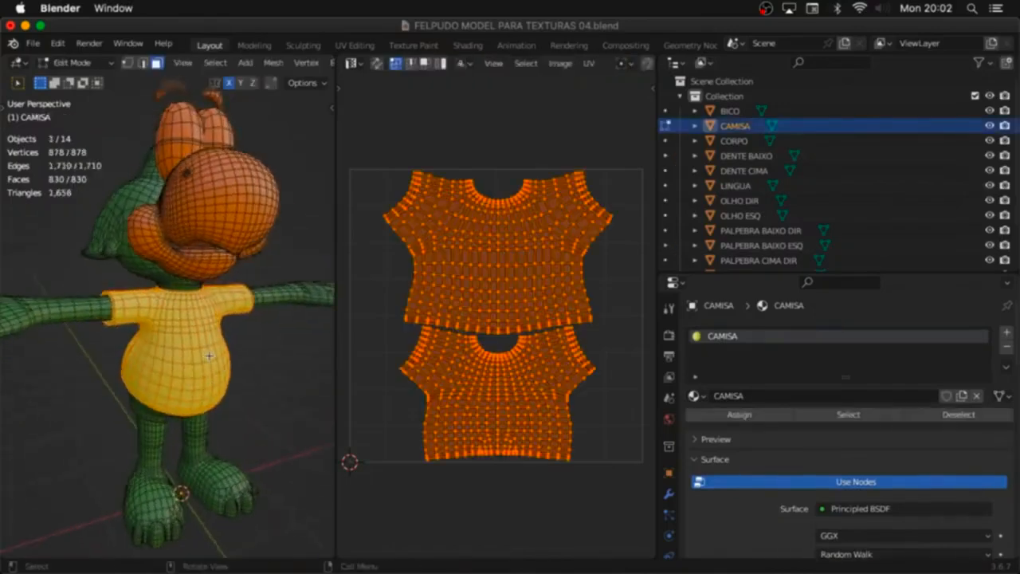
pyautogui.press('Tab')
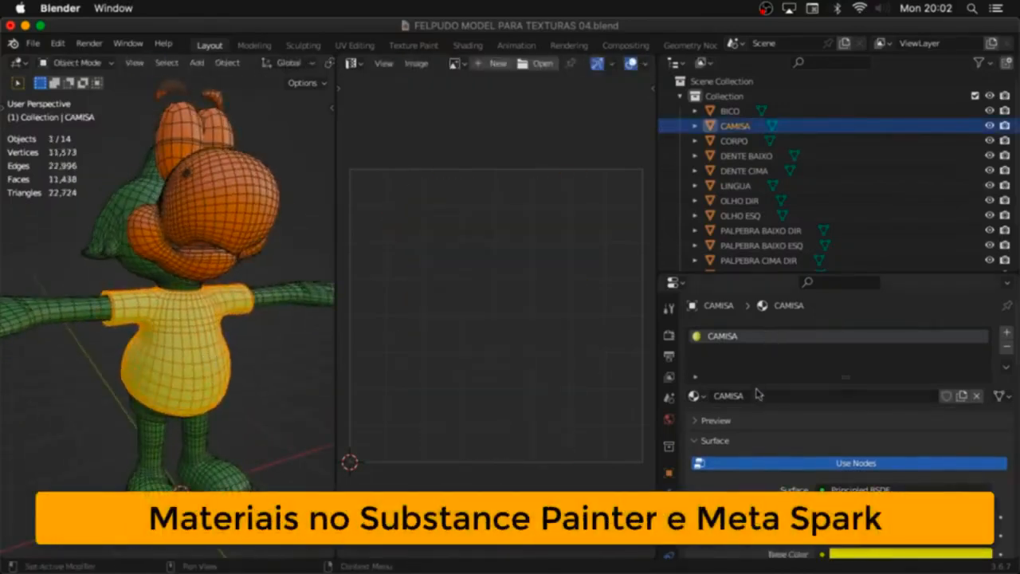
# Step: Hide the CAMISA shirt and examine the UV layout of the CORPO body object
pyautogui.press('h')
pyautogui.click(190, 350)
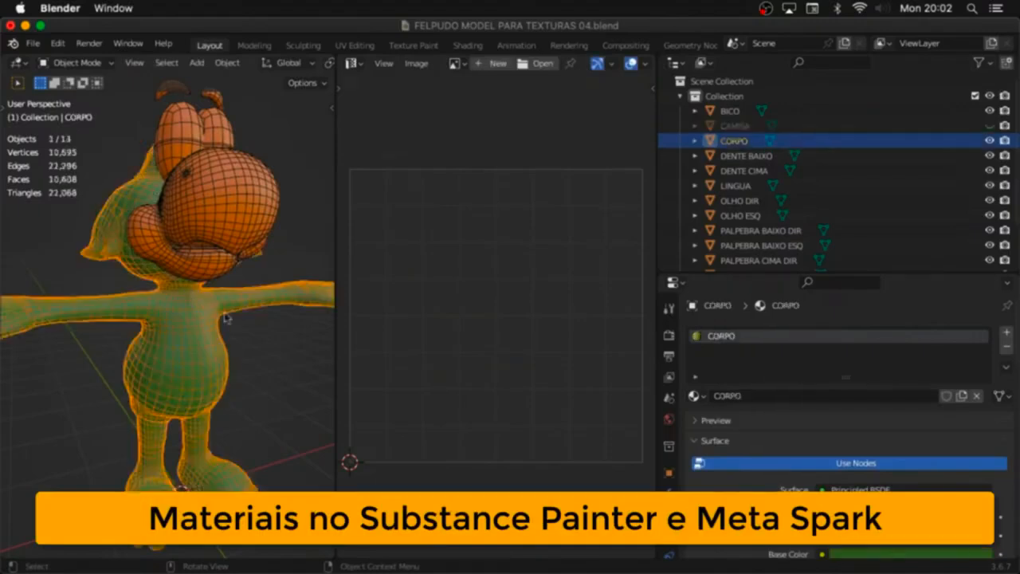
pyautogui.press('Tab')
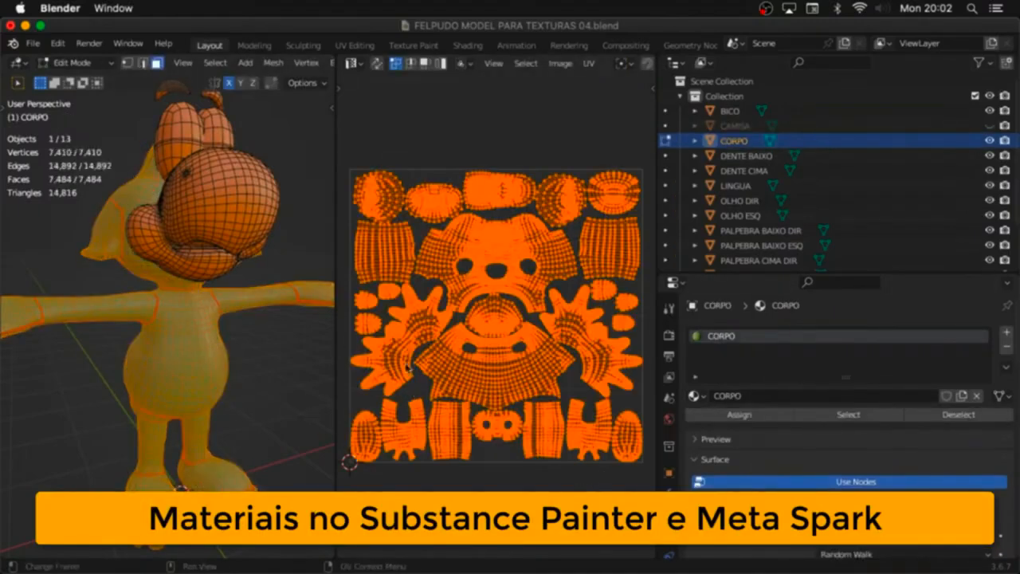
pyautogui.press('Tab')
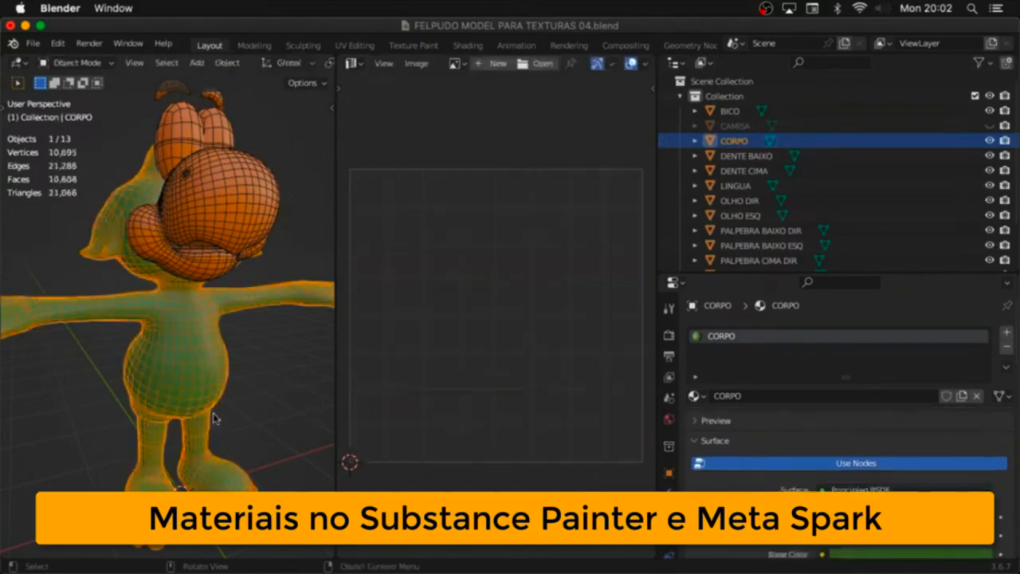
# Step: Hide the CORPO body and the two lower eyelid objects
pyautogui.press('h')
pyautogui.click(237, 233)
pyautogui.keyDown('shift'); pyautogui.moveTo(237, 237); pyautogui.dragTo(232, 325, button='middle'); pyautogui.keyUp('shift')
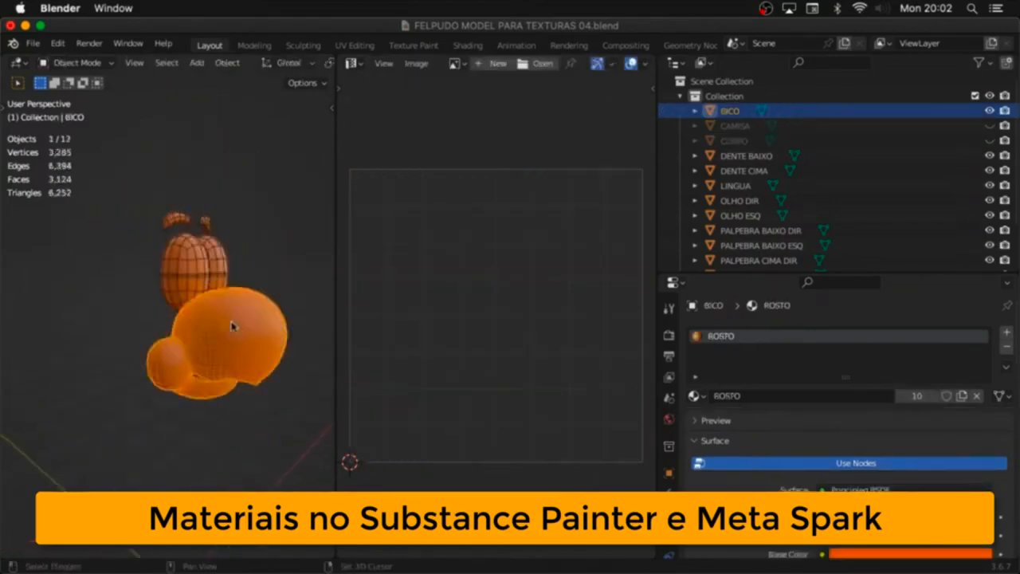
pyautogui.click(193, 290)
pyautogui.press('h')
# Step: Select both eye objects, OLHO DIR and OLHO ESQ, and hide them
pyautogui.click(231, 287)
pyautogui.click(222, 288)
pyautogui.keyDown('shift'); pyautogui.click(195, 291); pyautogui.keyUp('shift')
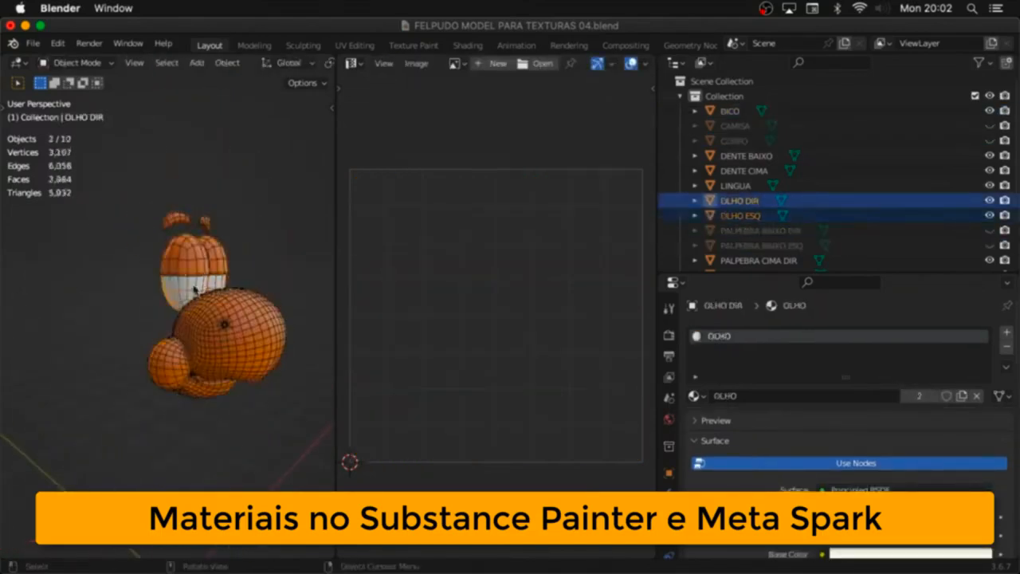
pyautogui.press('KP_Decimal')
pyautogui.moveTo(224, 295)
pyautogui.mouseDown(button='middle')
pyautogui.moveTo(211, 305)
pyautogui.moveTo(222, 303)
pyautogui.mouseUp(button='middle')
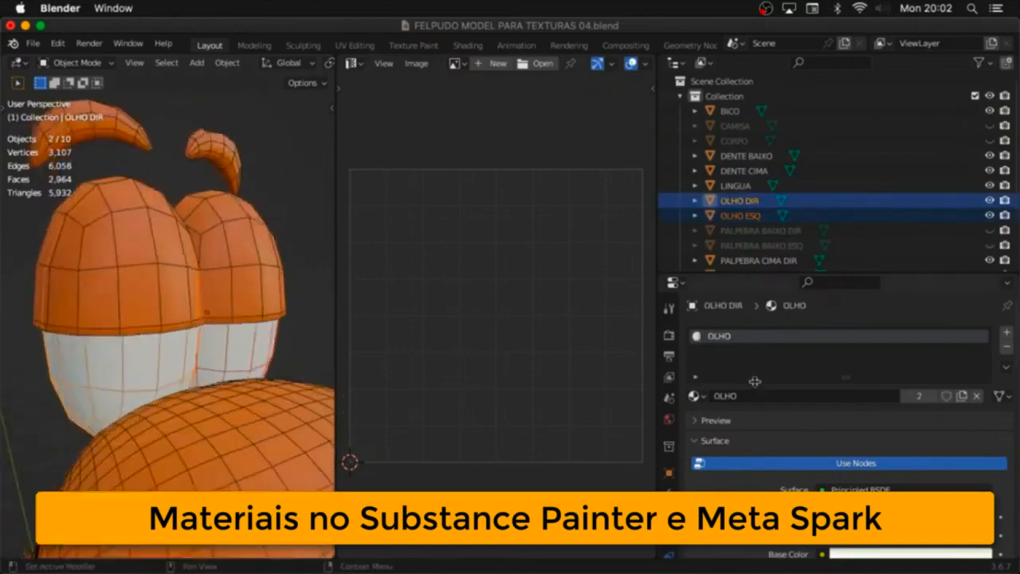
pyautogui.scroll(-5, 249, 355)
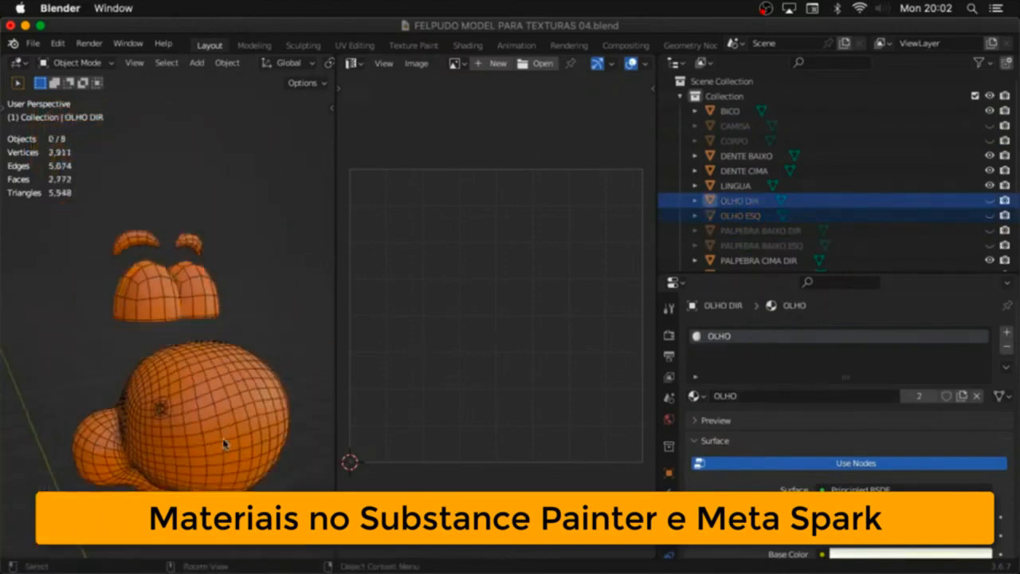
# Step: Select all the remaining face objects with BICO active and check their UV layout in Edit Mode
pyautogui.press('a')
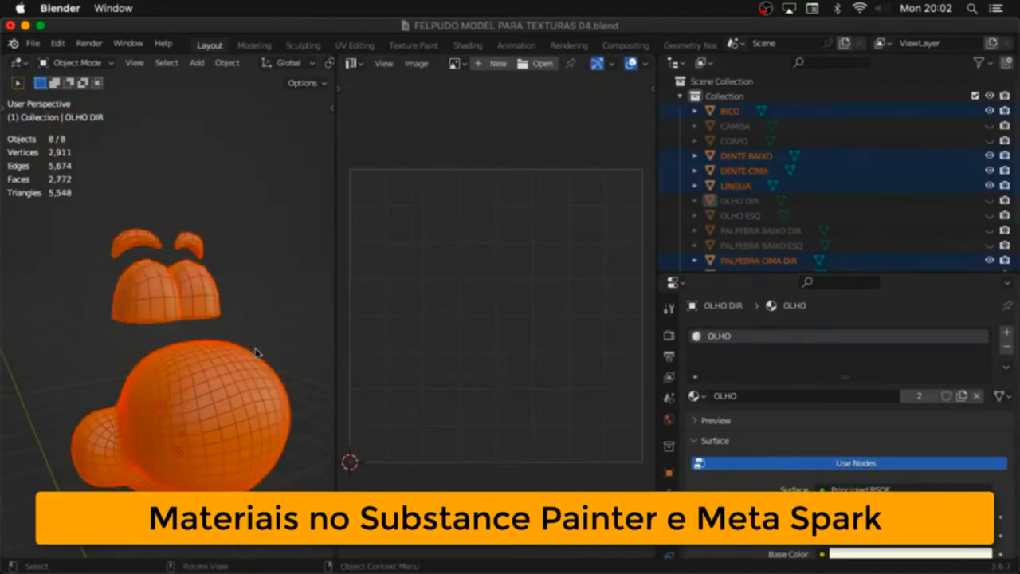
pyautogui.keyDown('shift'); pyautogui.click(256, 353); pyautogui.keyUp('shift')
pyautogui.press('Tab')
pyautogui.press('Tab')
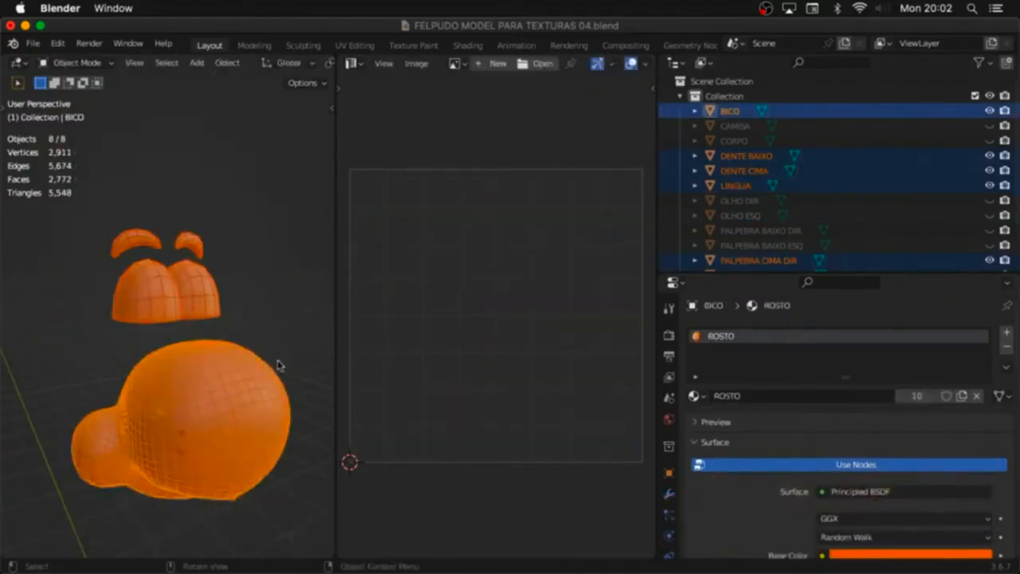
# Step: Reveal every hidden object, clear the selection, and bring the character's upper body back into view
pyautogui.hotkey('alt', 'h')
pyautogui.click(275, 357)
pyautogui.moveTo(261, 355); pyautogui.dragTo(178, 337, button='middle')
pyautogui.scroll(-3, 171, 341)
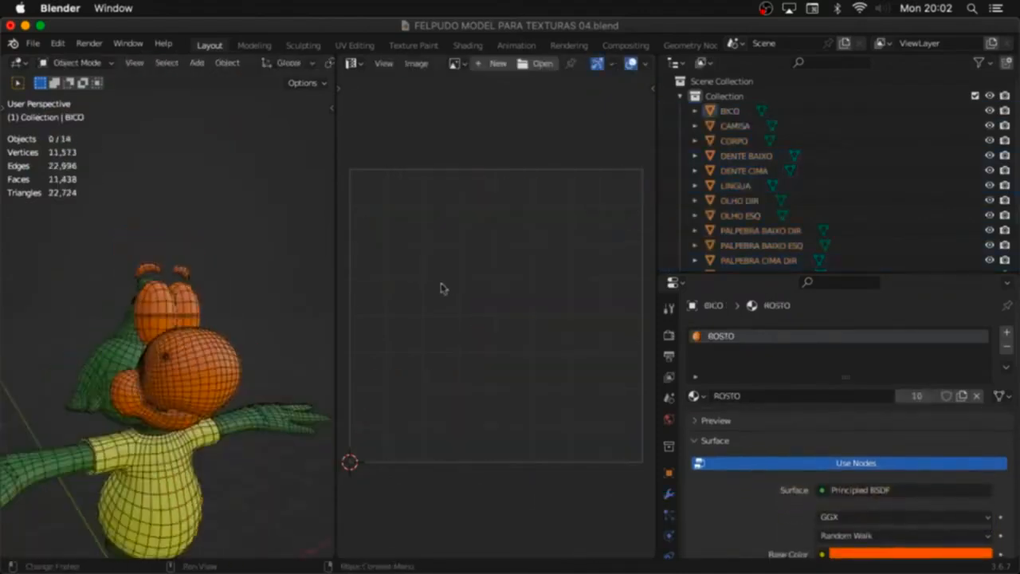
# Step: Hide the OLHO DIR, OLHO ESQ, CAMISA and CORPO objects so only the face objects remain visible
pyautogui.click(739, 200)
pyautogui.keyDown('shift'); pyautogui.click(742, 215); pyautogui.keyUp('shift')
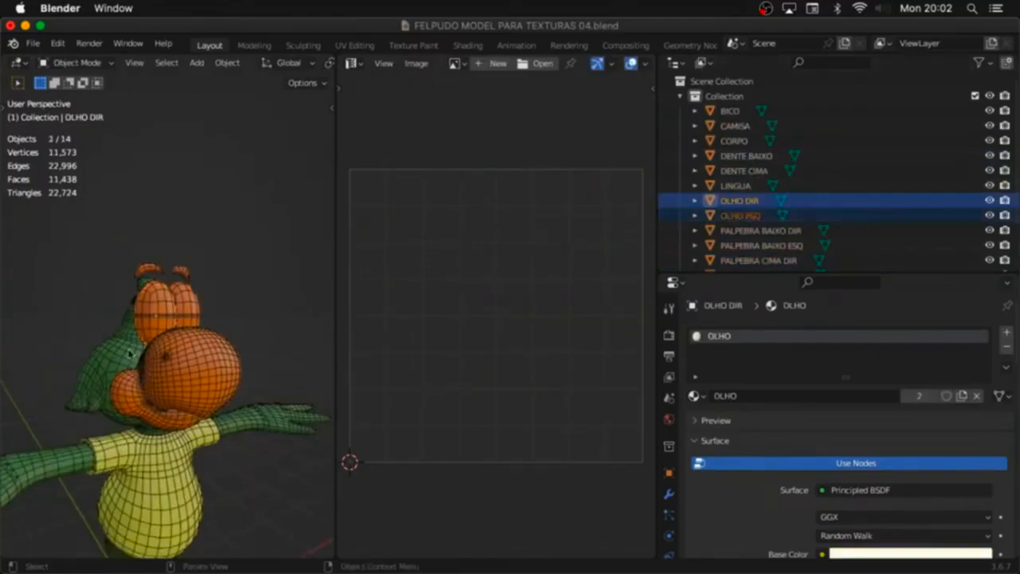
pyautogui.moveTo(163, 494); pyautogui.dragTo(96, 515)
pyautogui.press('h')
pyautogui.moveTo(97, 515); pyautogui.dragTo(165, 474, button='middle')
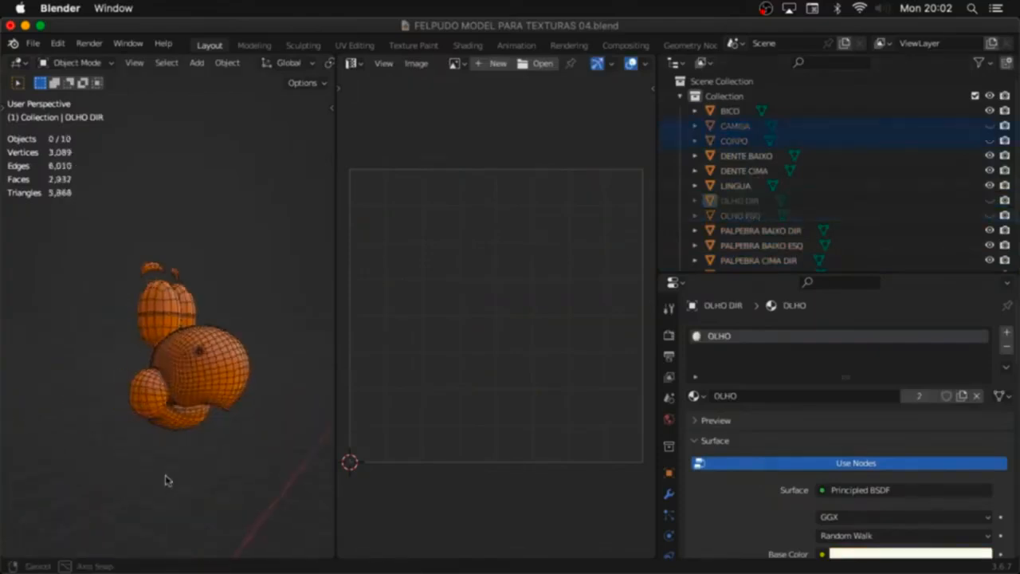
# Step: Select all visible face objects with BICO active and examine their combined UV layout in Edit Mode
pyautogui.press('a')
pyautogui.press('KP_Decimal')
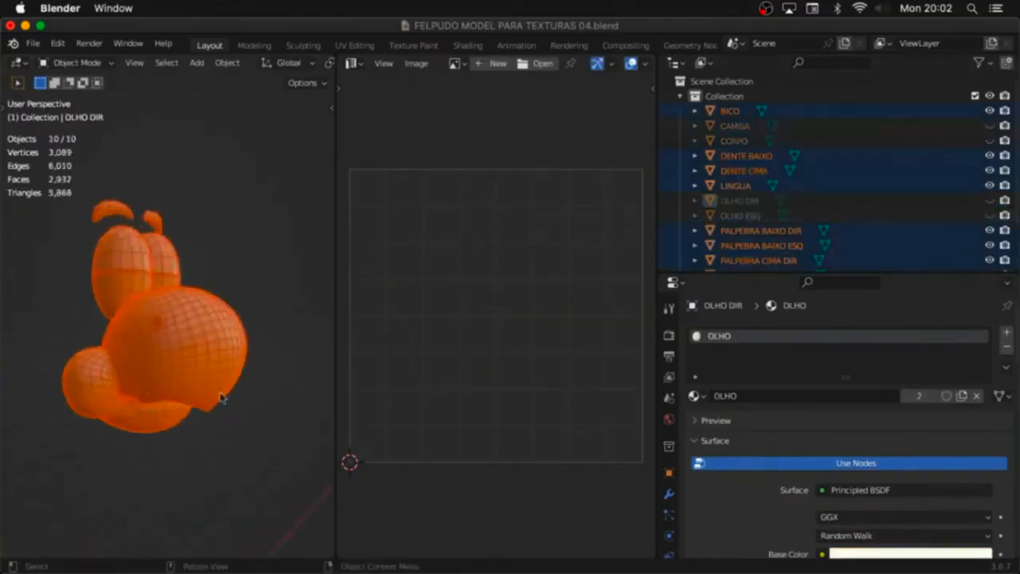
pyautogui.keyDown('shift'); pyautogui.click(227, 394); pyautogui.keyUp('shift')
pyautogui.press('Tab')
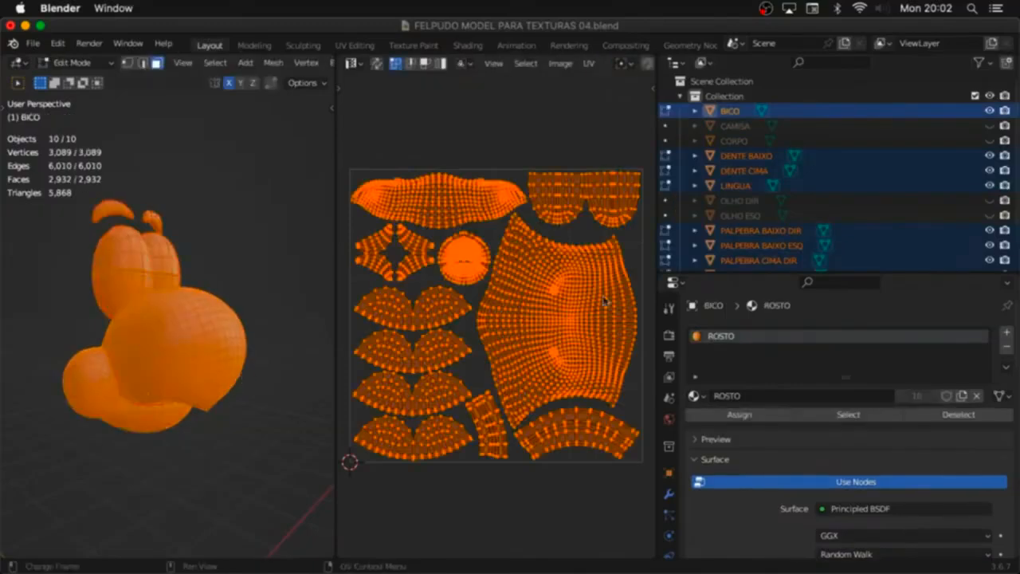
pyautogui.press('Tab')
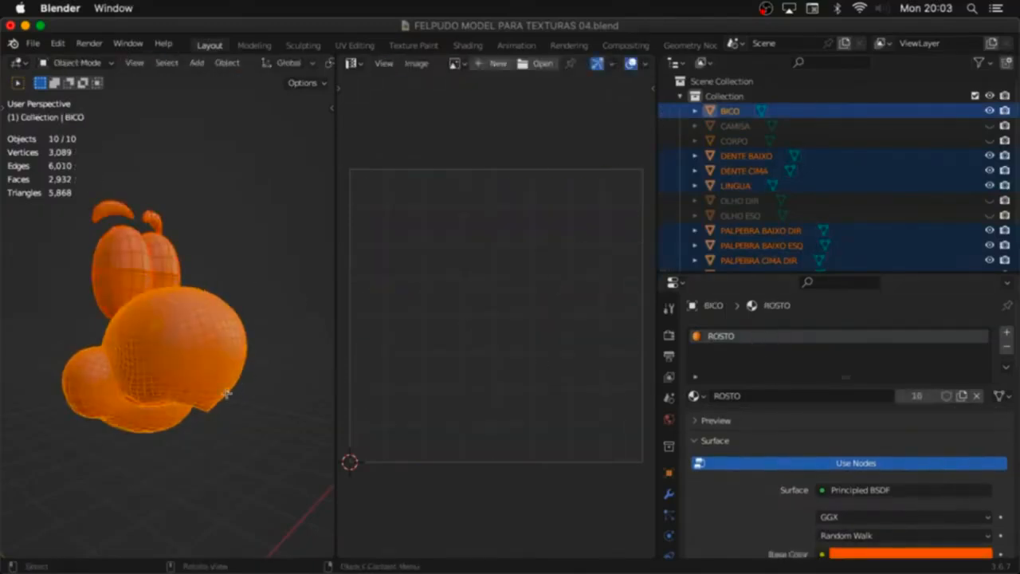
pyautogui.press('Tab')
pyautogui.press('Tab')
# Step: Deselect the face objects and unhide the eyes, shirt and body
pyautogui.click(267, 391)
pyautogui.hotkey('alt', 'h')
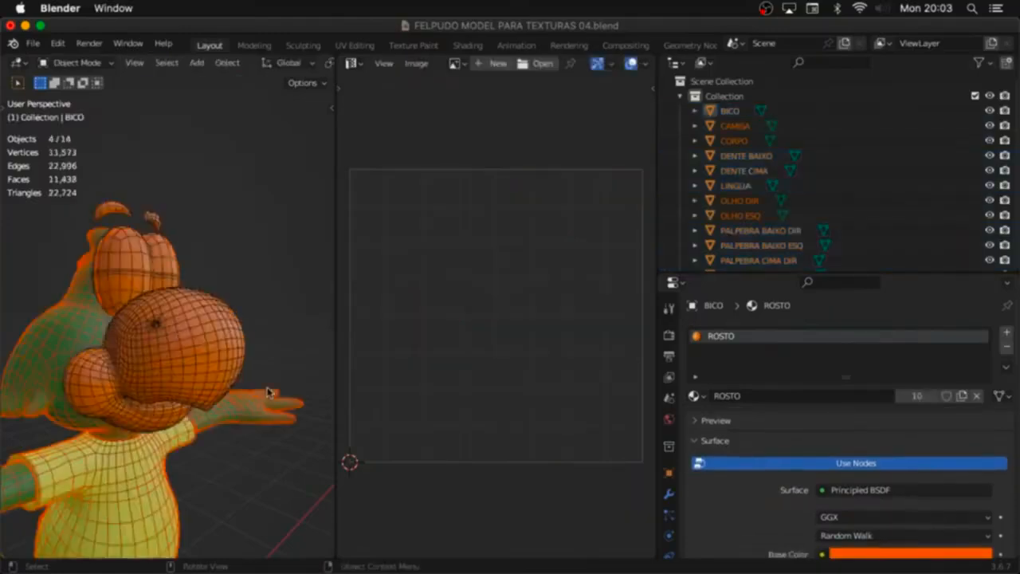
pyautogui.moveTo(267, 392); pyautogui.dragTo(231, 411, button='middle')
# Step: Export the character as FELPUDO MODEL PARA TEXTURAS 04.fbx to the Desktop folder in FBX format
pyautogui.click(36, 43)
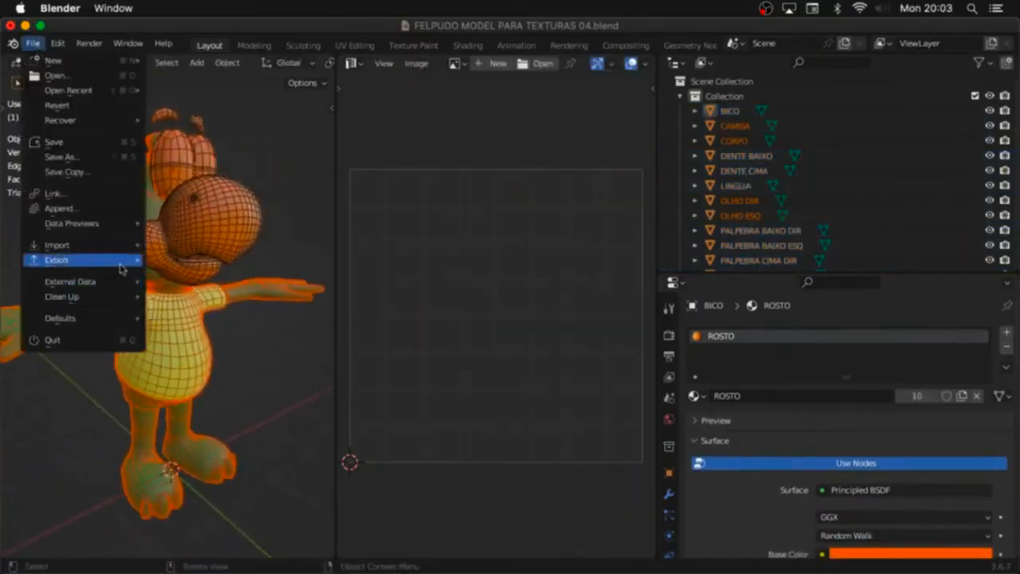
pyautogui.moveTo(119, 269)
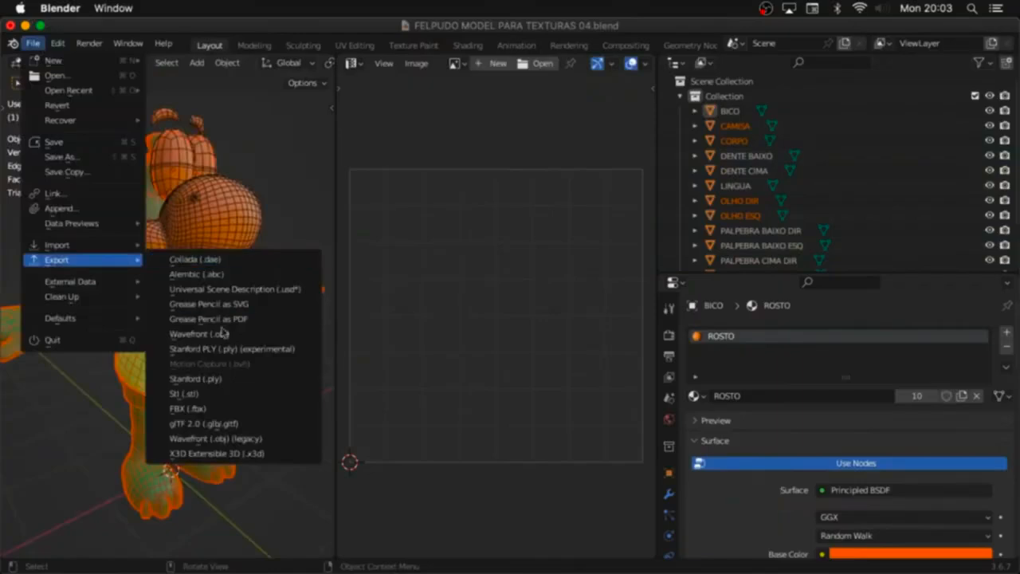
pyautogui.click(236, 409)
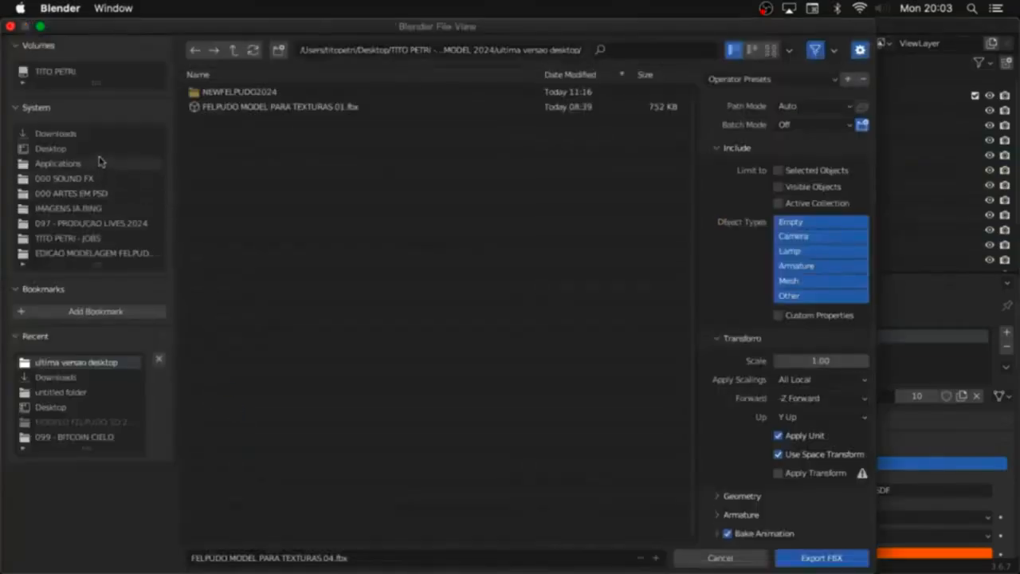
pyautogui.click(51, 149)
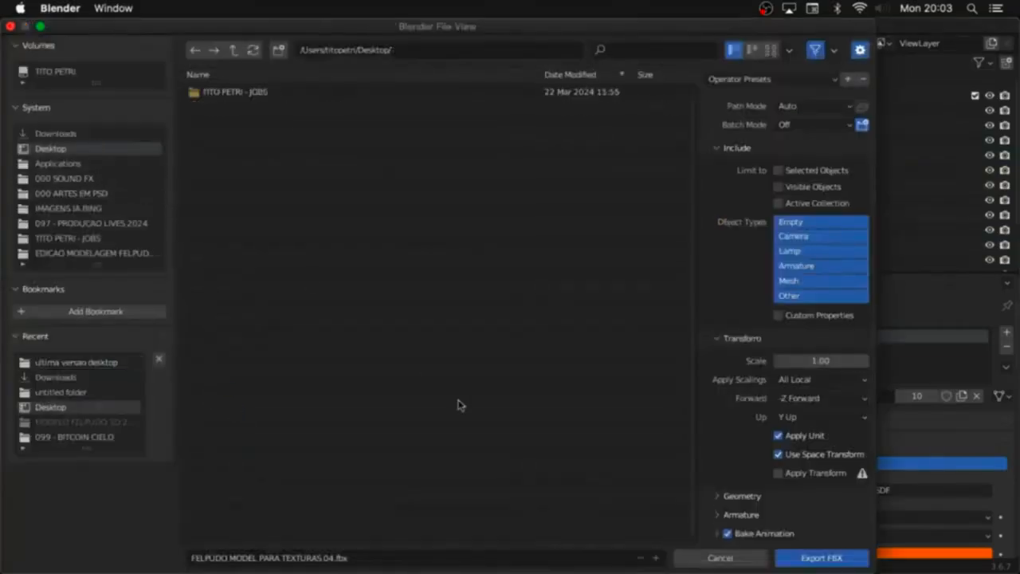
pyautogui.click(817, 560)
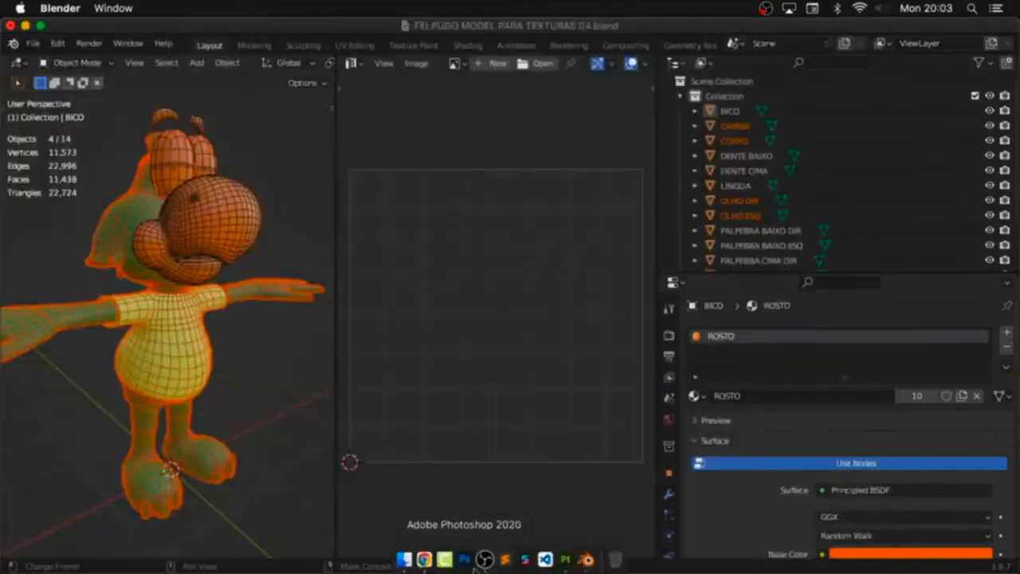
# Step: Switch to Substance 3D Painter and create a Spark AR Studio project from FELPUDO MODEL PARA TEXTURAS 04.fbx at 1024 resolution
pyautogui.click(565, 559)
pyautogui.click(175, 8)
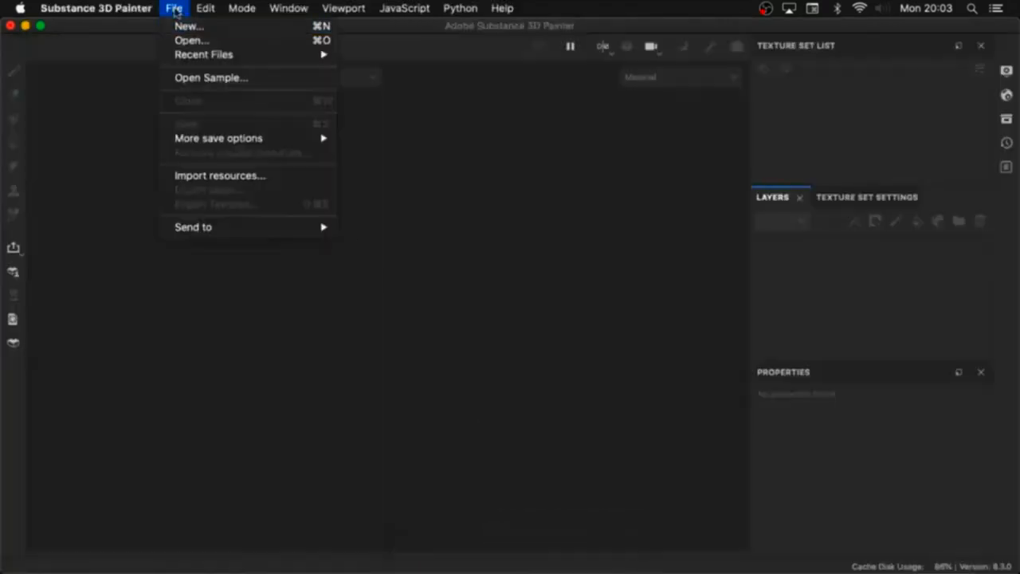
pyautogui.click(207, 27)
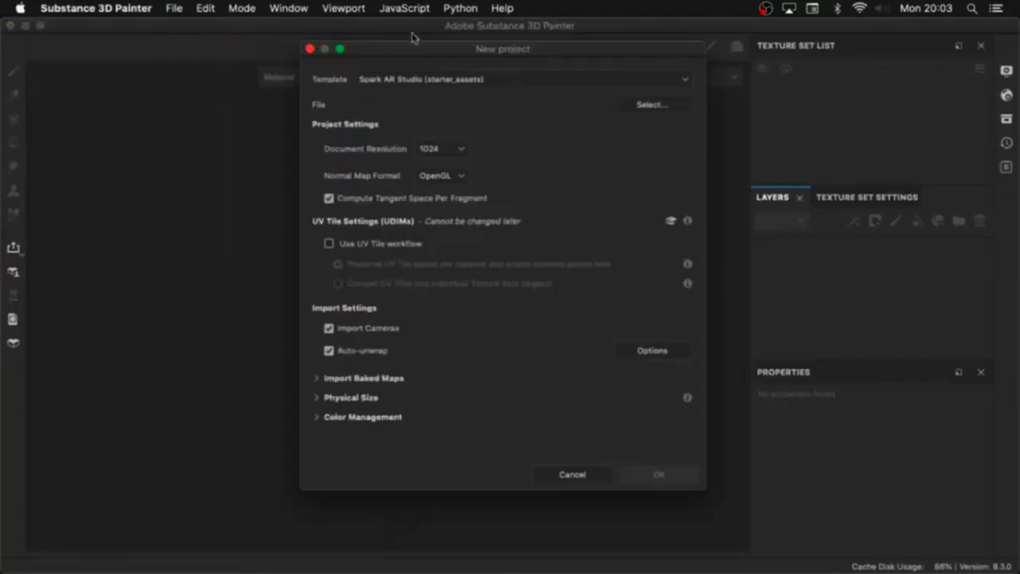
pyautogui.moveTo(421, 54); pyautogui.dragTo(400, 61)
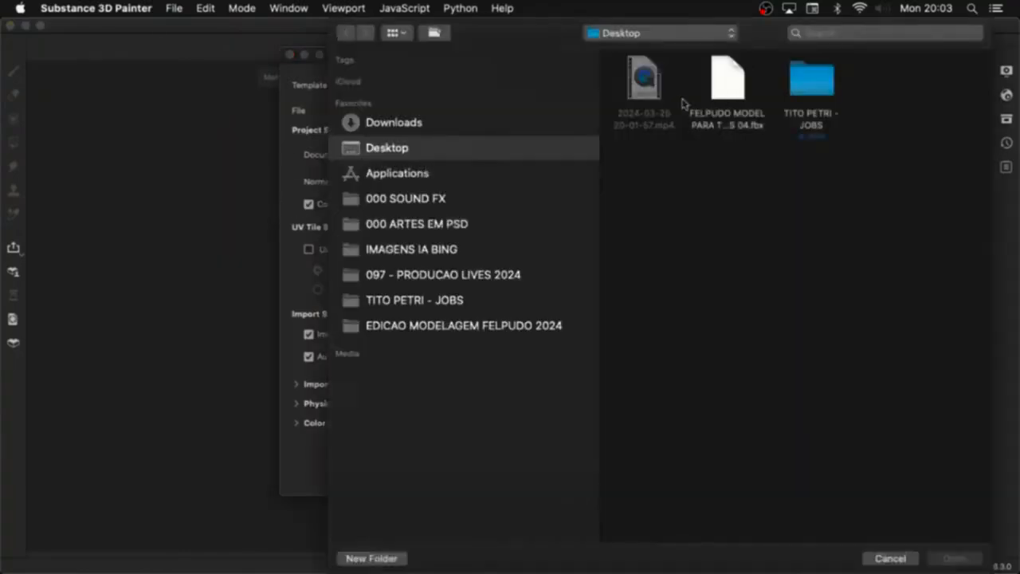
pyautogui.click(950, 559)
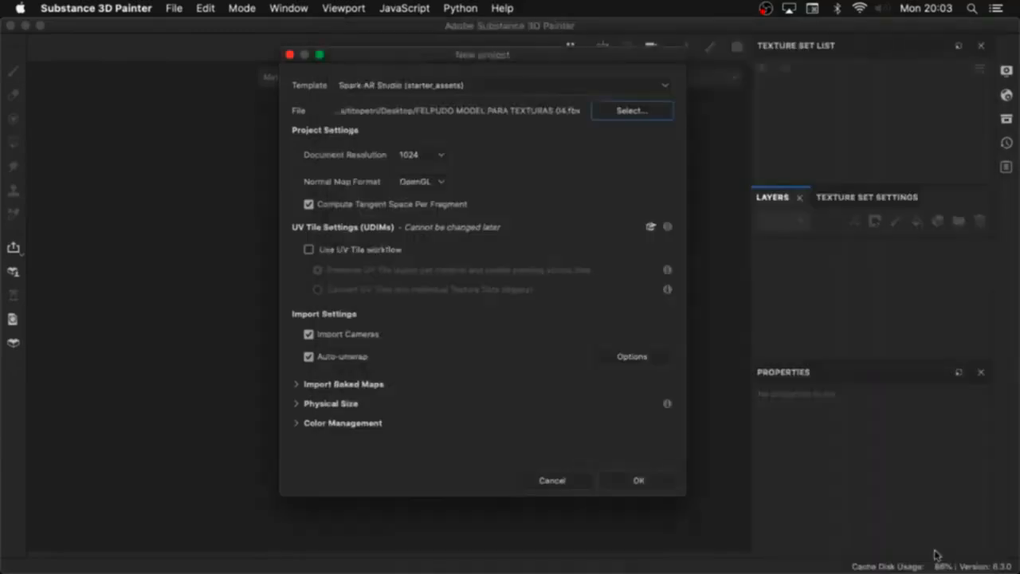
pyautogui.click(639, 481)
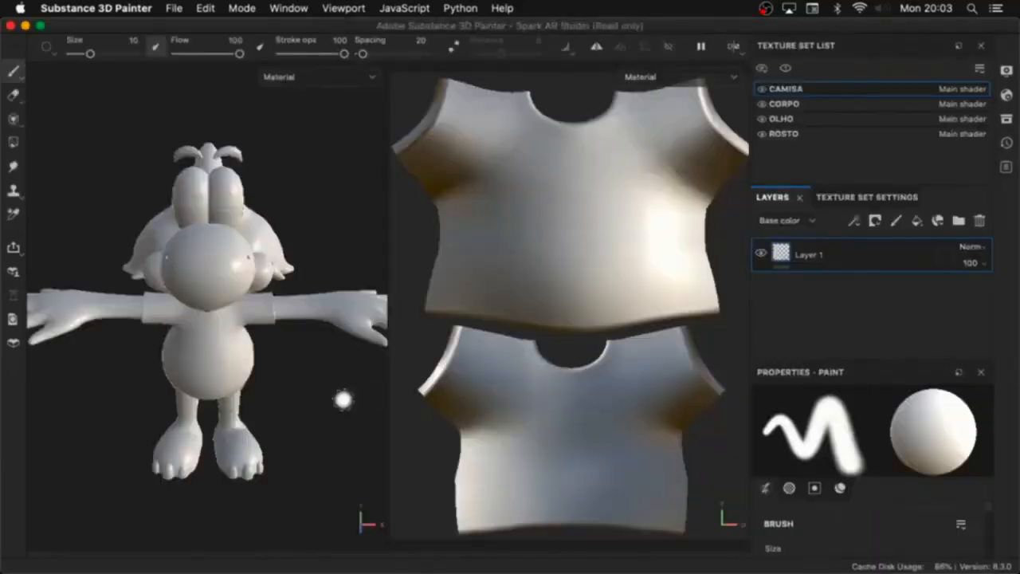
# Step: Examine the imported character in 3D and the UV layouts of the CORPO, OLHO and ROSTO texture sets
pyautogui.keyDown('alt'); pyautogui.moveTo(295, 407); pyautogui.dragTo(296, 341); pyautogui.keyUp('alt')
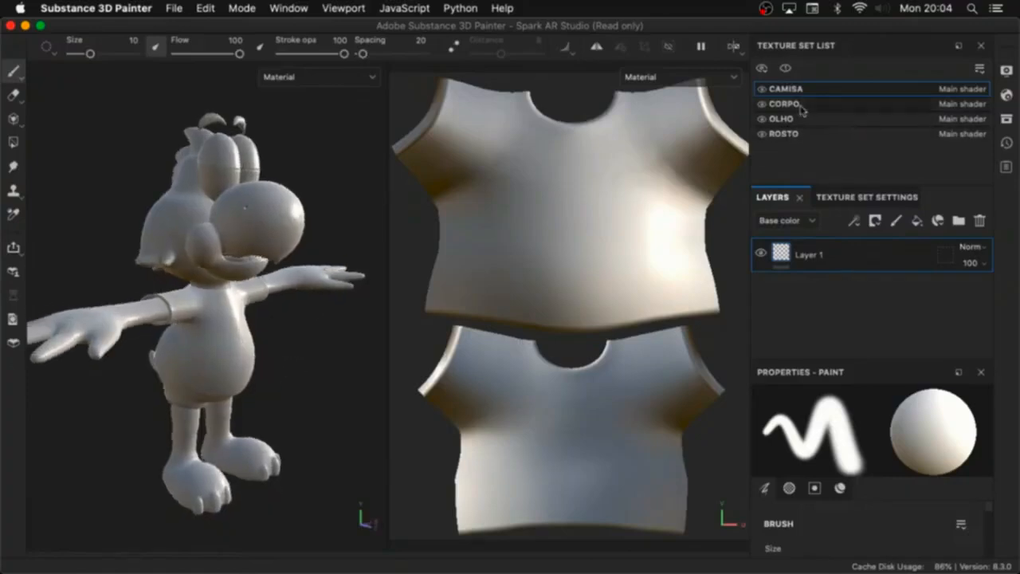
pyautogui.click(802, 106)
pyautogui.click(814, 119)
pyautogui.click(817, 134)
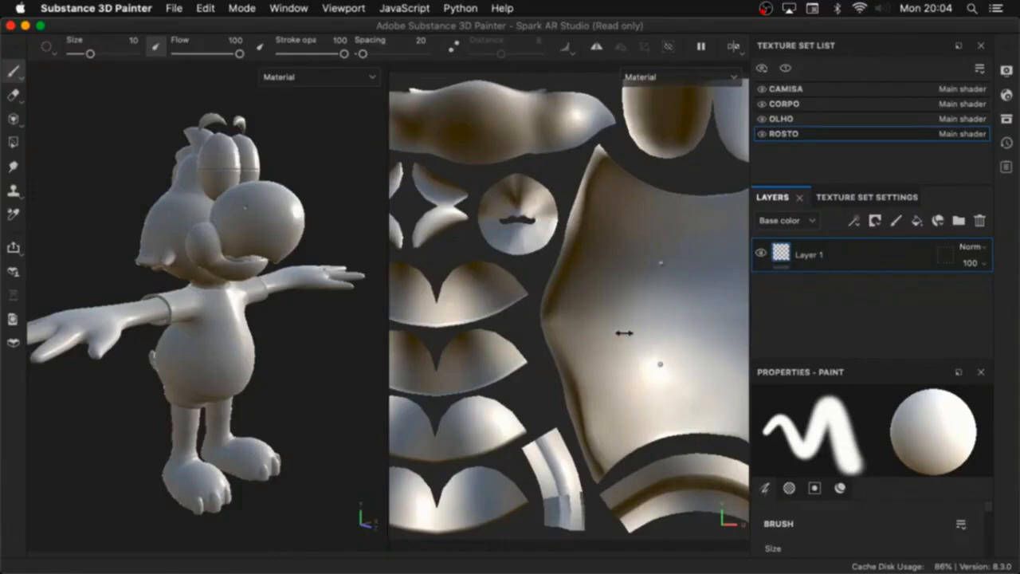
pyautogui.scroll(-5, 608, 263)
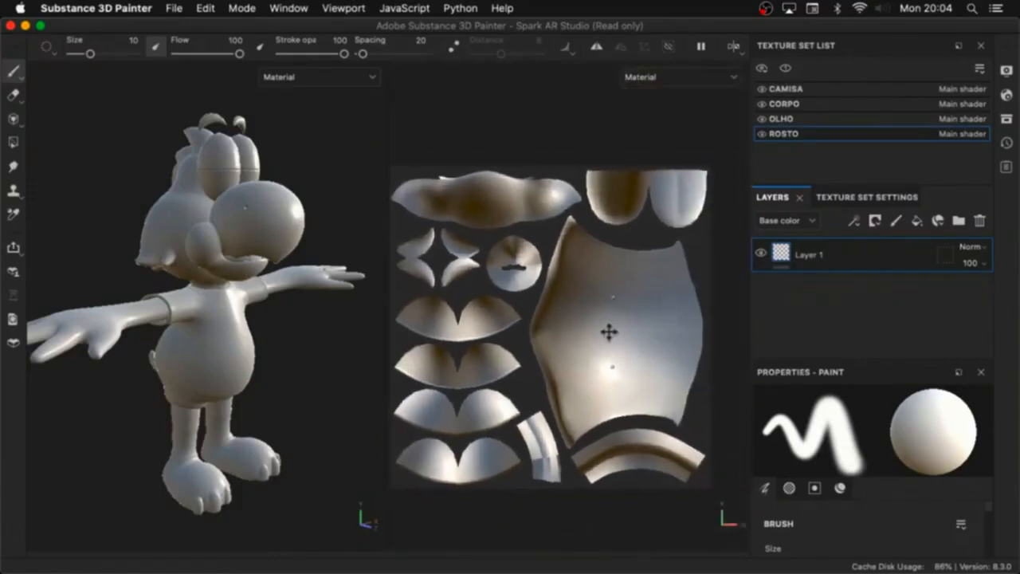
pyautogui.scroll(3, 614, 335)
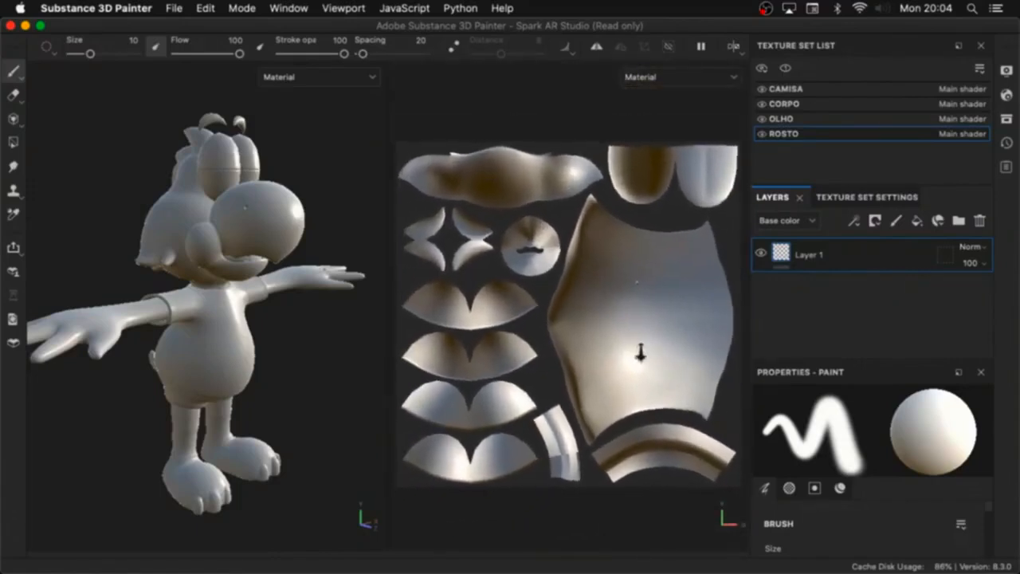
# Step: Add a fill layer to the CORPO texture set and set its base color to dark green (about H 0.397, S 0.913, V 0.388)
pyautogui.click(821, 104)
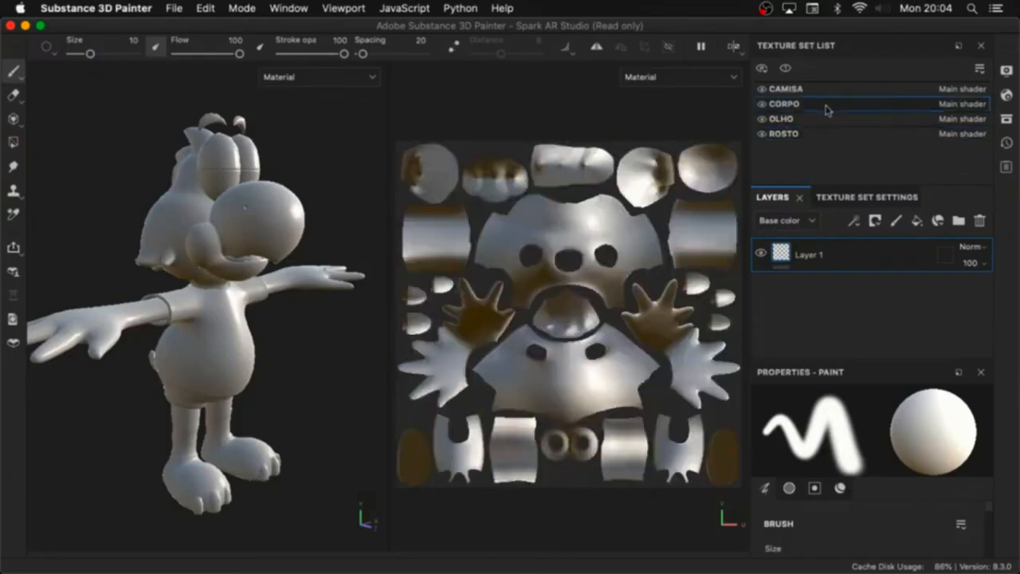
pyautogui.click(916, 220)
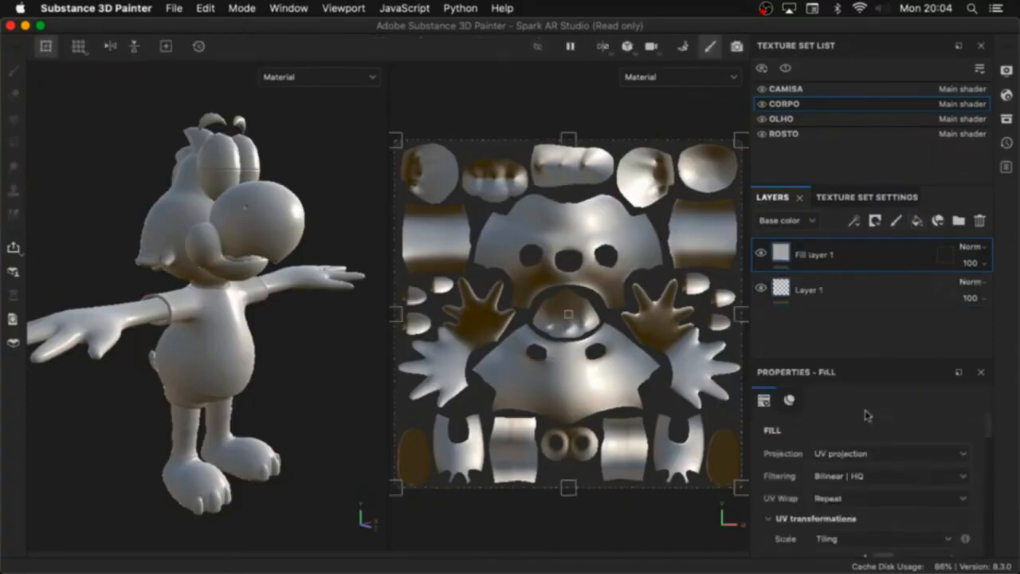
pyautogui.moveTo(989, 428); pyautogui.dragTo(1001, 503)
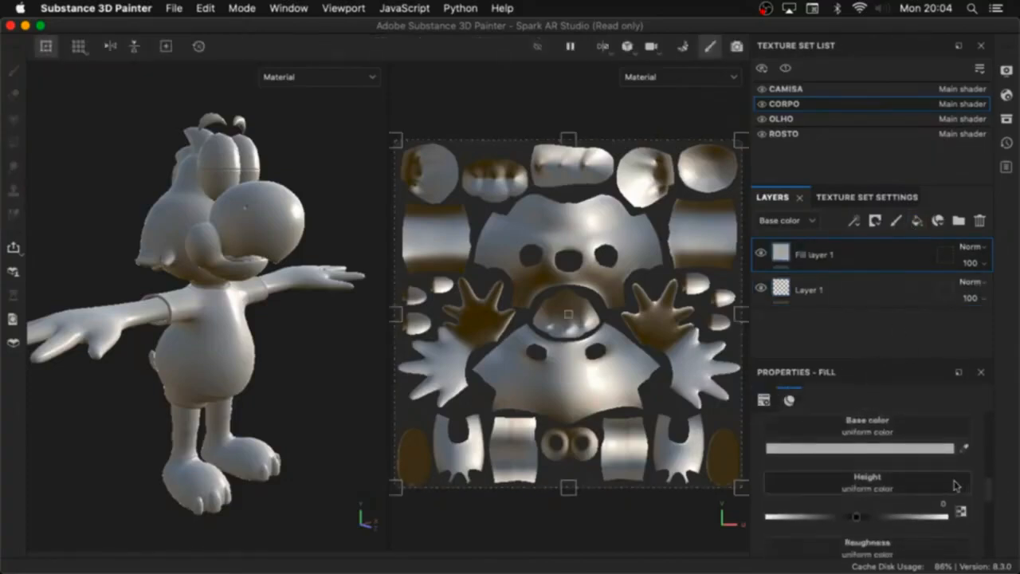
pyautogui.click(929, 449)
pyautogui.click(906, 273)
pyautogui.moveTo(885, 270)
pyautogui.mouseDown()
pyautogui.moveTo(879, 263)
pyautogui.moveTo(880, 275)
pyautogui.mouseUp()
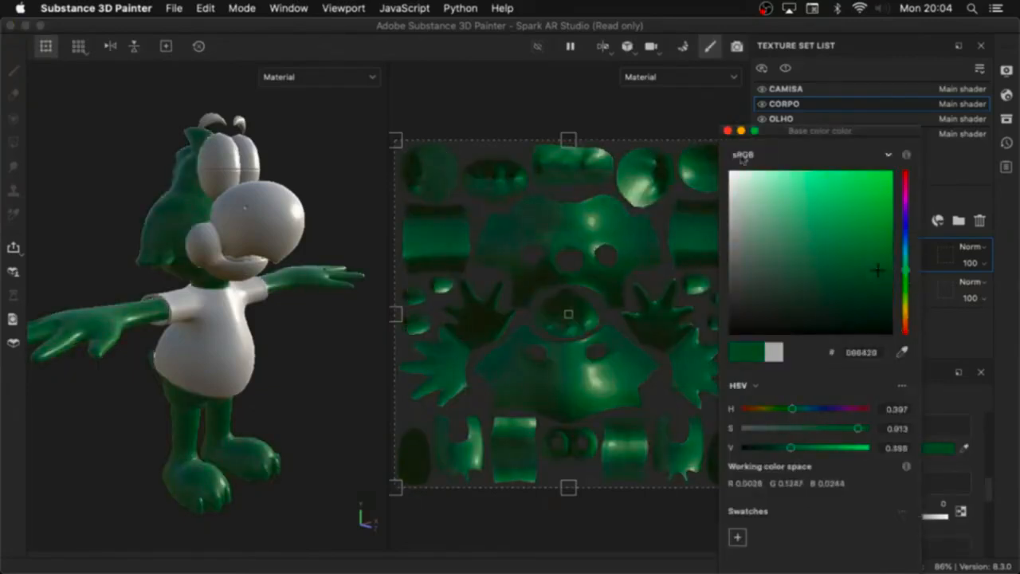
pyautogui.click(727, 130)
# Step: Set the CORPO fill layer's roughness to about 0.53 and its metallic value to about 0.17
pyautogui.moveTo(993, 488); pyautogui.dragTo(993, 495)
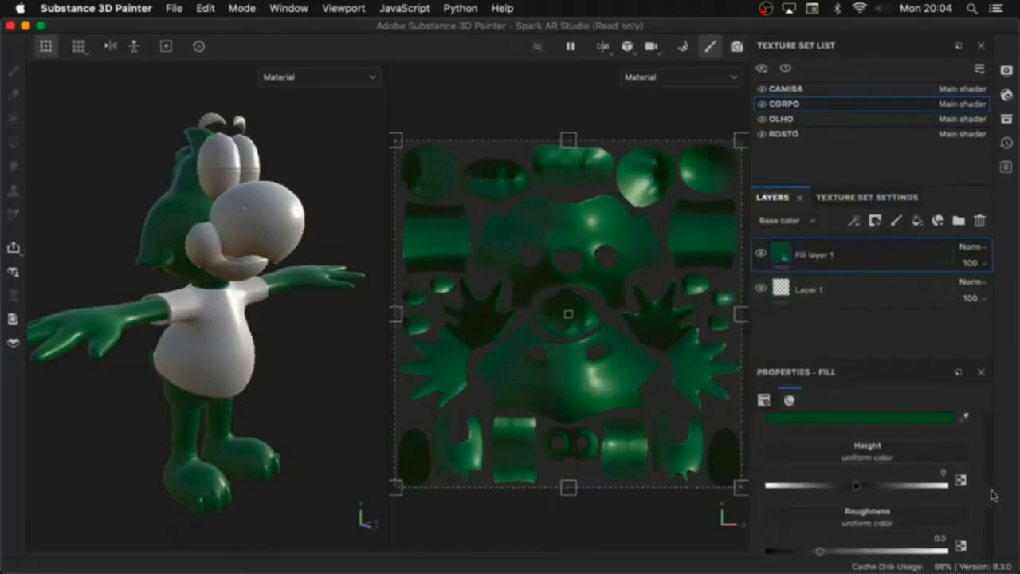
pyautogui.scroll(-3, 993, 495)
pyautogui.moveTo(822, 451); pyautogui.dragTo(862, 449)
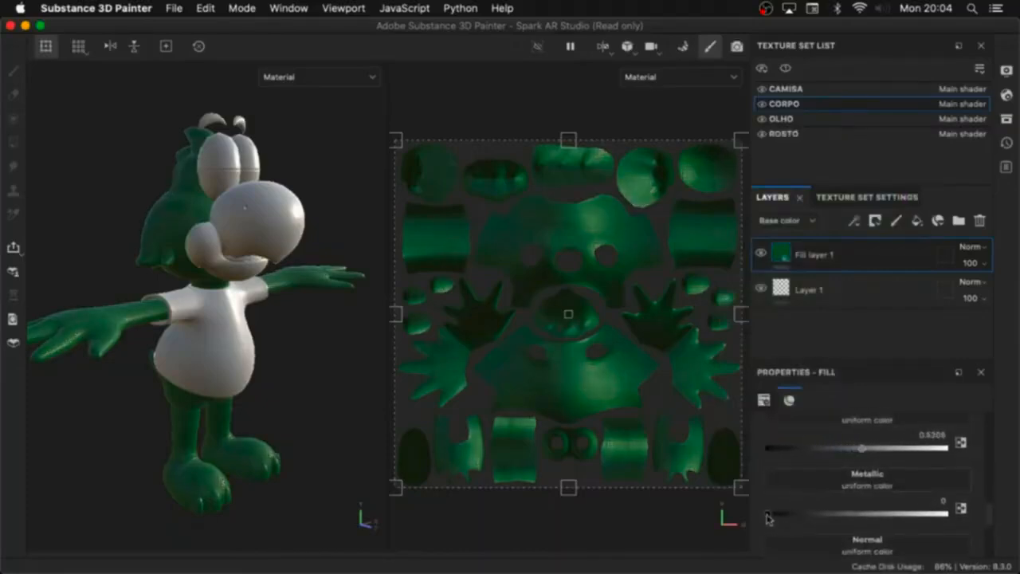
pyautogui.moveTo(766, 518); pyautogui.dragTo(794, 516)
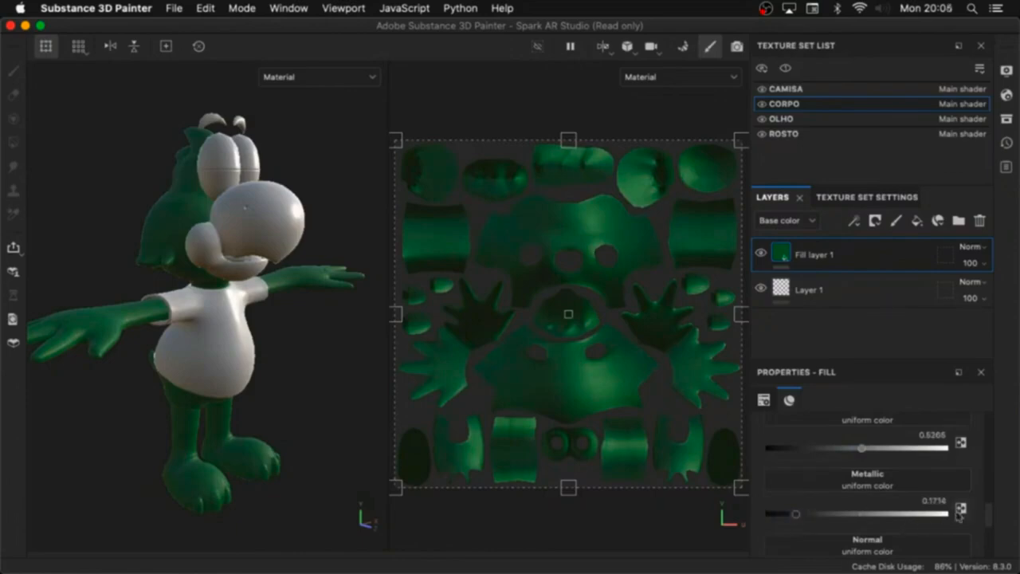
pyautogui.scroll(5, 993, 523)
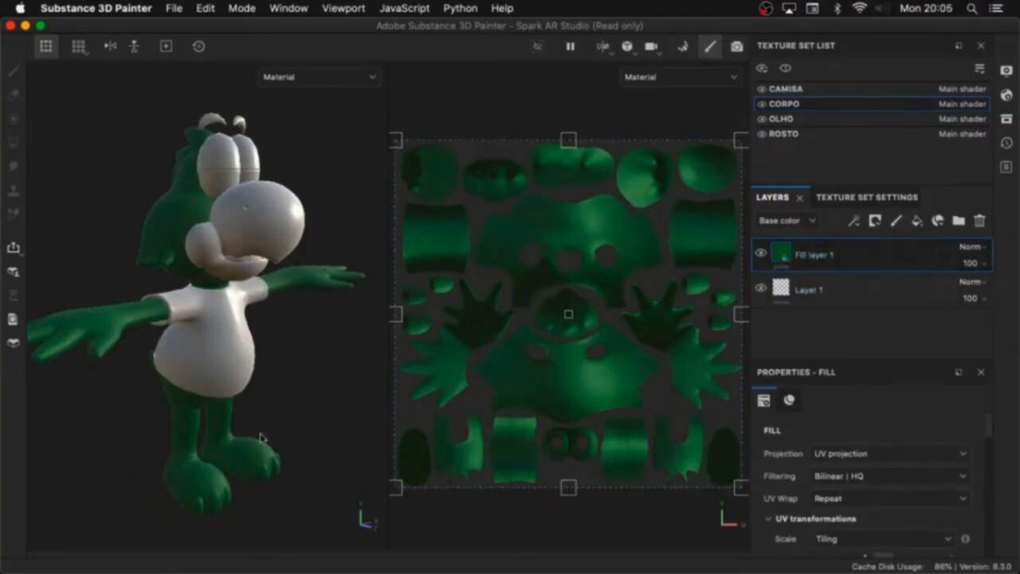
# Step: Add a second fill layer to the CORPO texture set and set its base color to orange (about H 0.106, S 0.973, V 0.731)
pyautogui.click(919, 222)
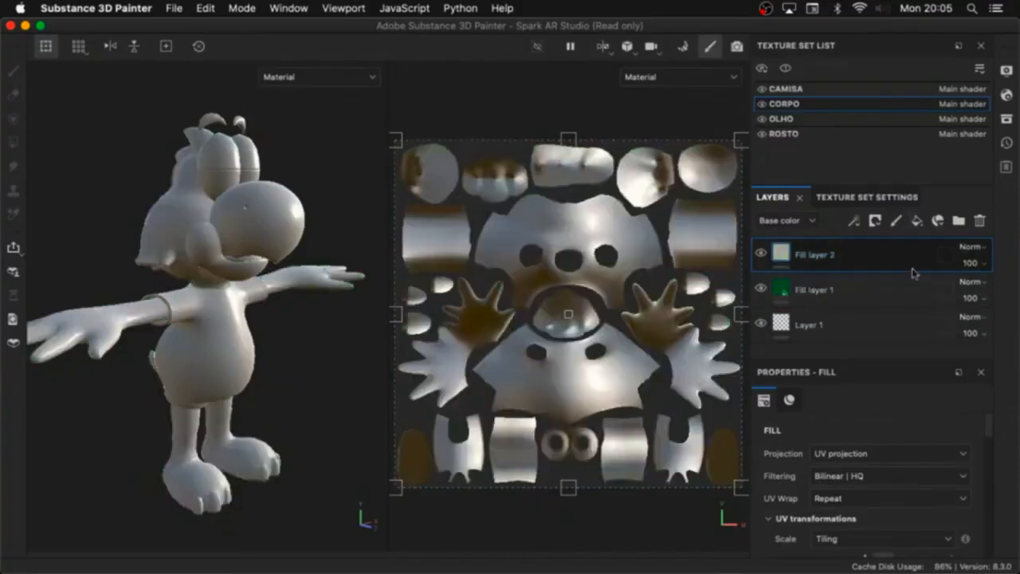
pyautogui.scroll(-5, 989, 430)
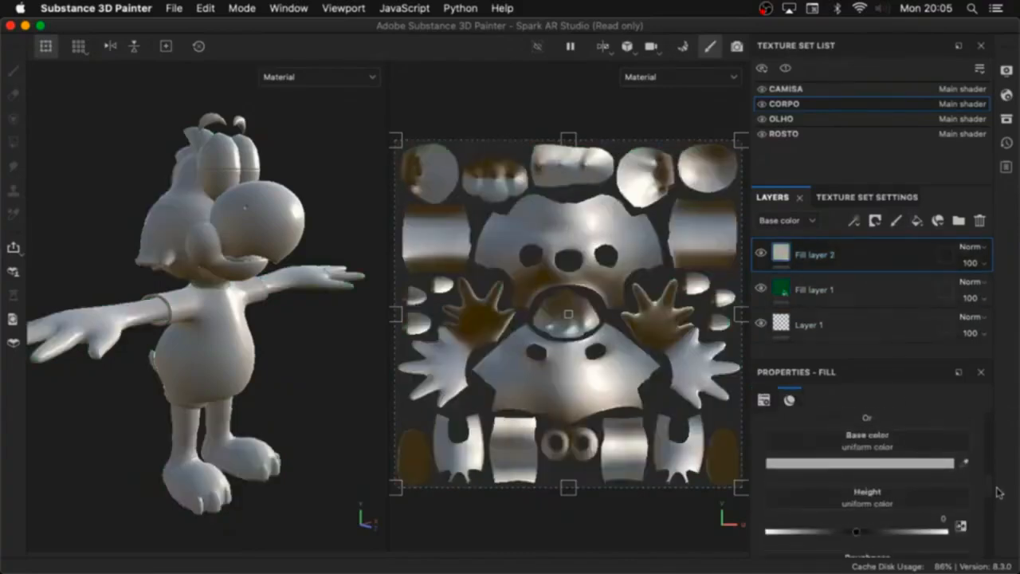
pyautogui.click(869, 464)
pyautogui.click(906, 316)
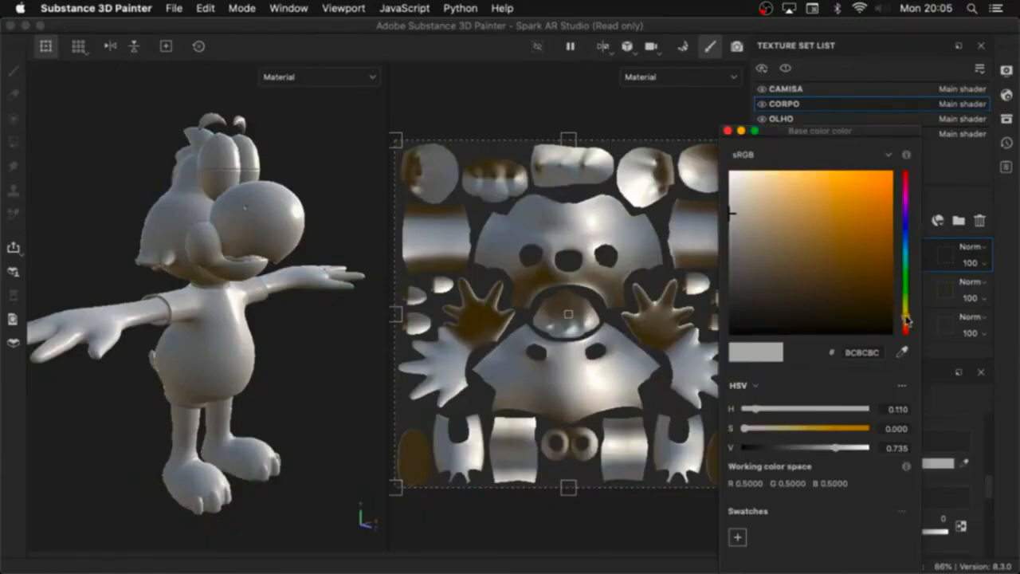
pyautogui.moveTo(865, 263); pyautogui.dragTo(889, 216)
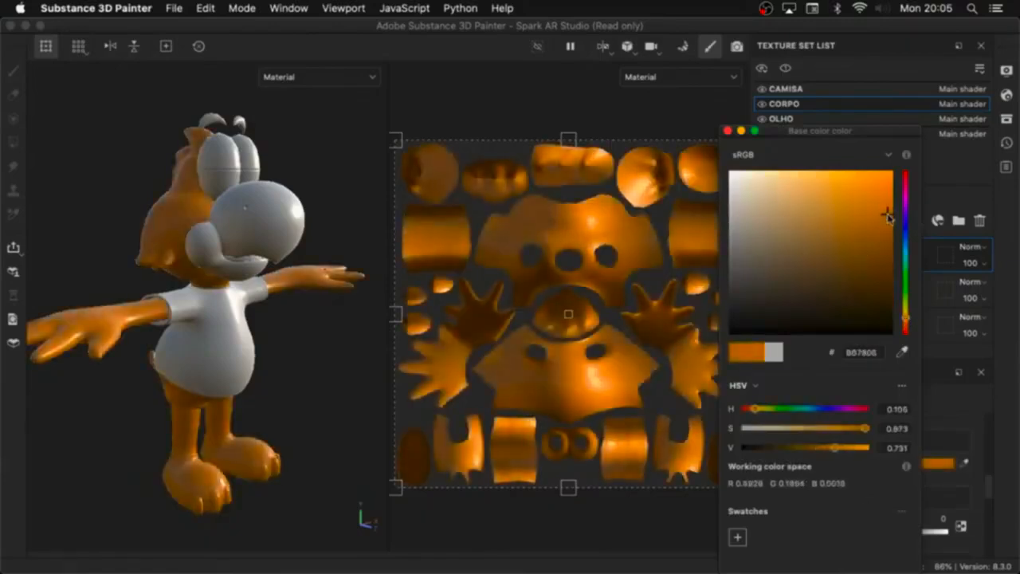
pyautogui.click(949, 402)
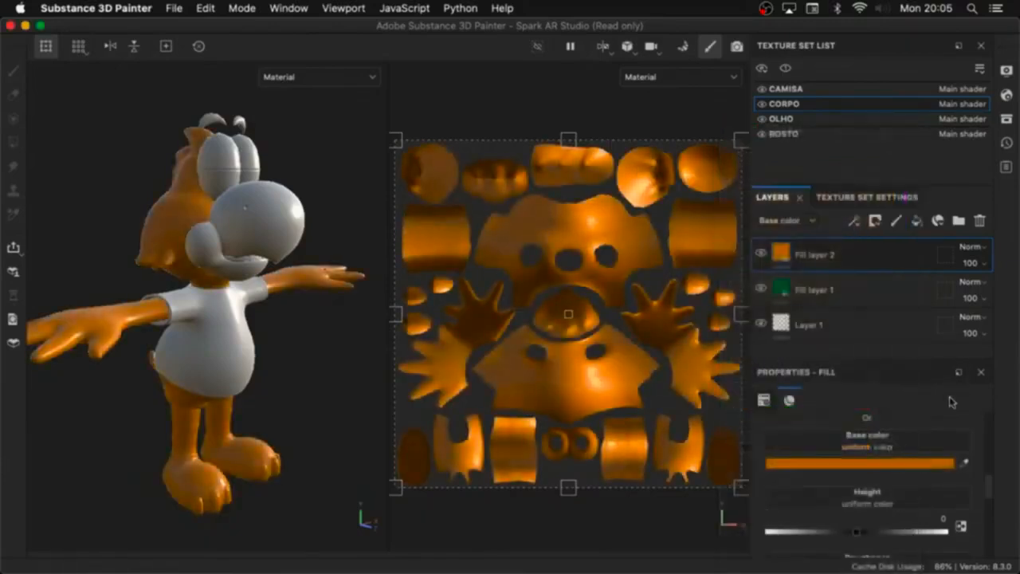
# Step: Set the orange fill layer's height to about -0.09 and its roughness to about 0.4
pyautogui.moveTo(988, 473); pyautogui.dragTo(988, 493)
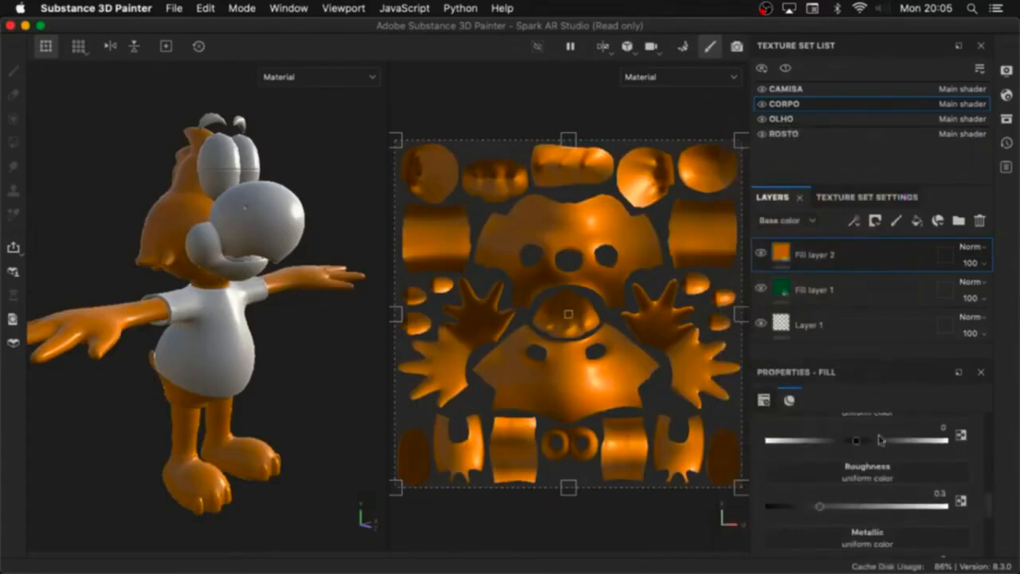
pyautogui.moveTo(857, 443)
pyautogui.mouseDown()
pyautogui.moveTo(903, 439)
pyautogui.moveTo(850, 444)
pyautogui.mouseUp()
pyautogui.moveTo(820, 508)
pyautogui.mouseDown()
pyautogui.moveTo(880, 510)
pyautogui.moveTo(799, 515)
pyautogui.moveTo(846, 515)
pyautogui.mouseUp()
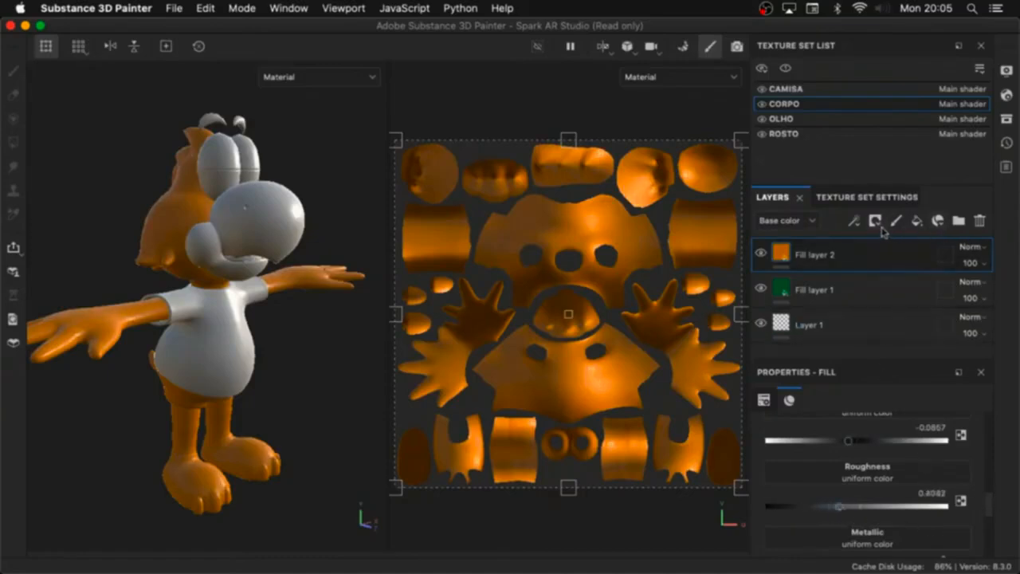
# Step: Add a black mask to the orange fill layer and activate Polygon Fill for painting it
pyautogui.click(877, 224)
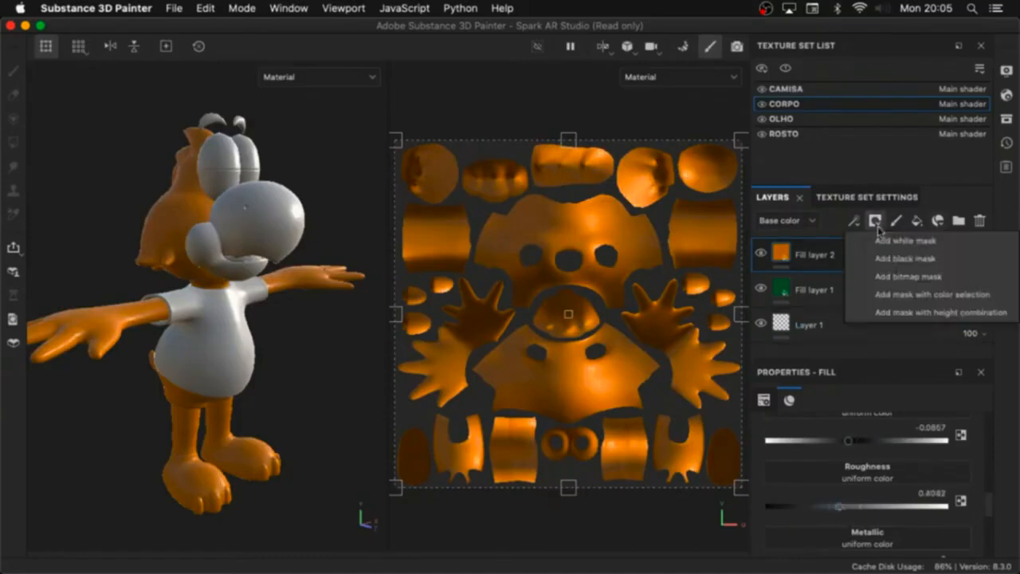
pyautogui.click(904, 260)
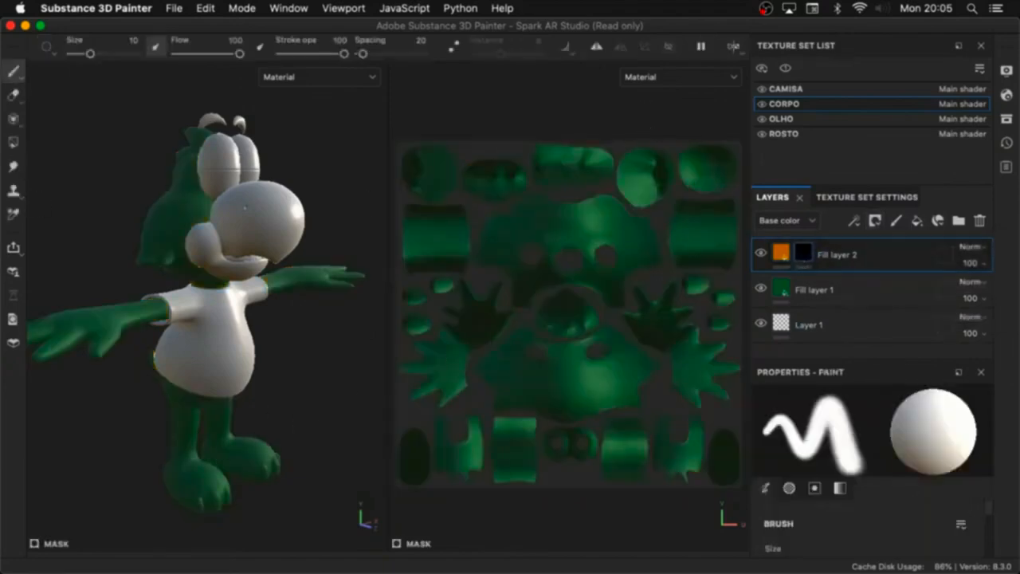
pyautogui.click(12, 141)
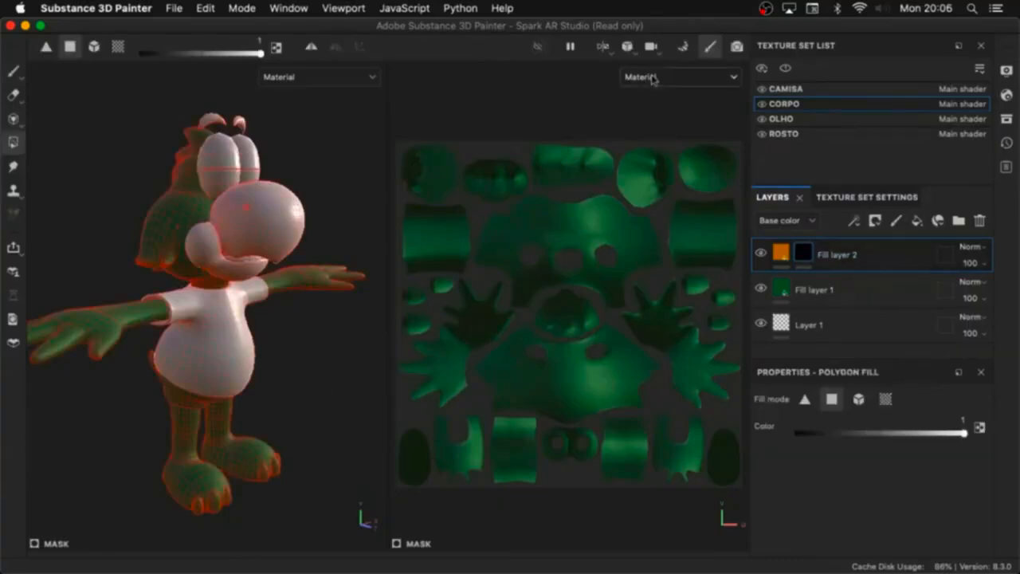
# Step: Change the mesh wireframe color in the display settings to dark grey (saturation 0, value about 0.347)
pyautogui.click(339, 10)
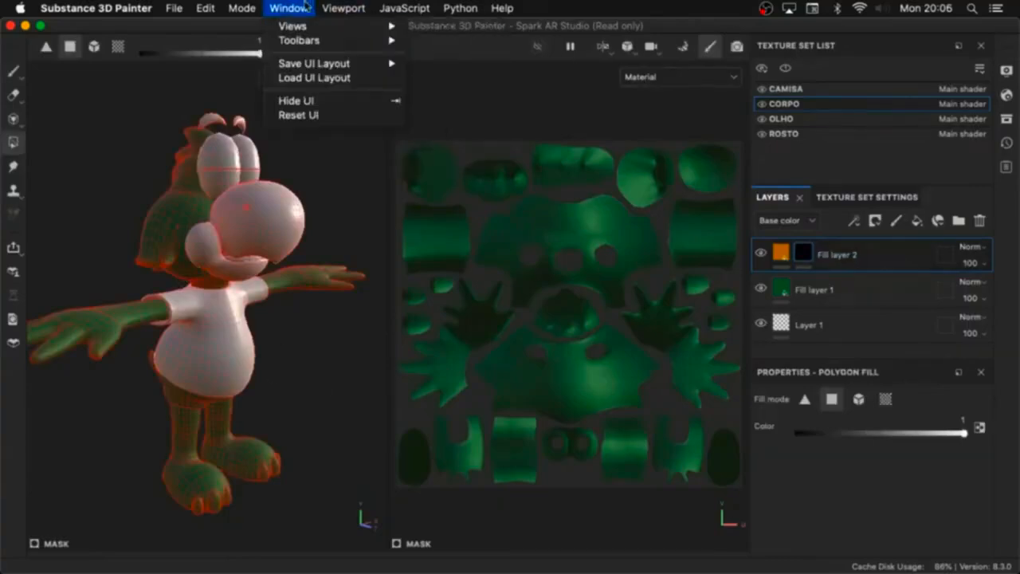
pyautogui.moveTo(335, 27)
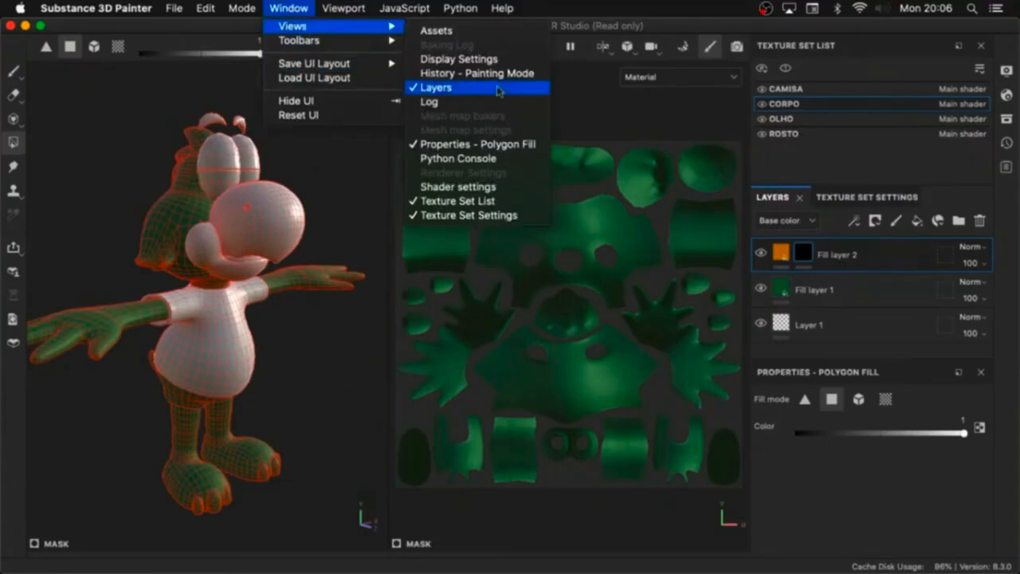
pyautogui.click(485, 58)
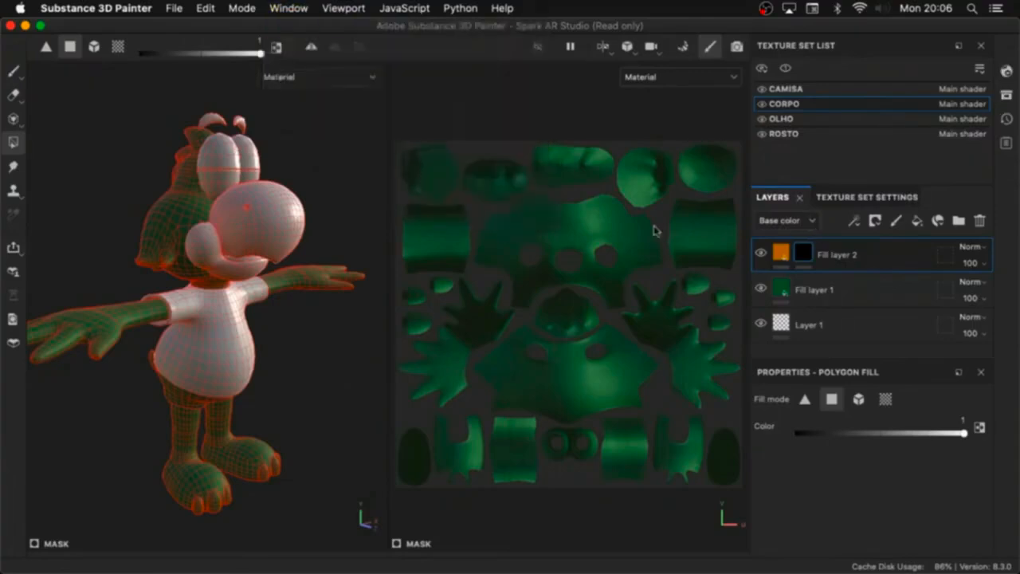
pyautogui.moveTo(559, 59); pyautogui.dragTo(144, 142)
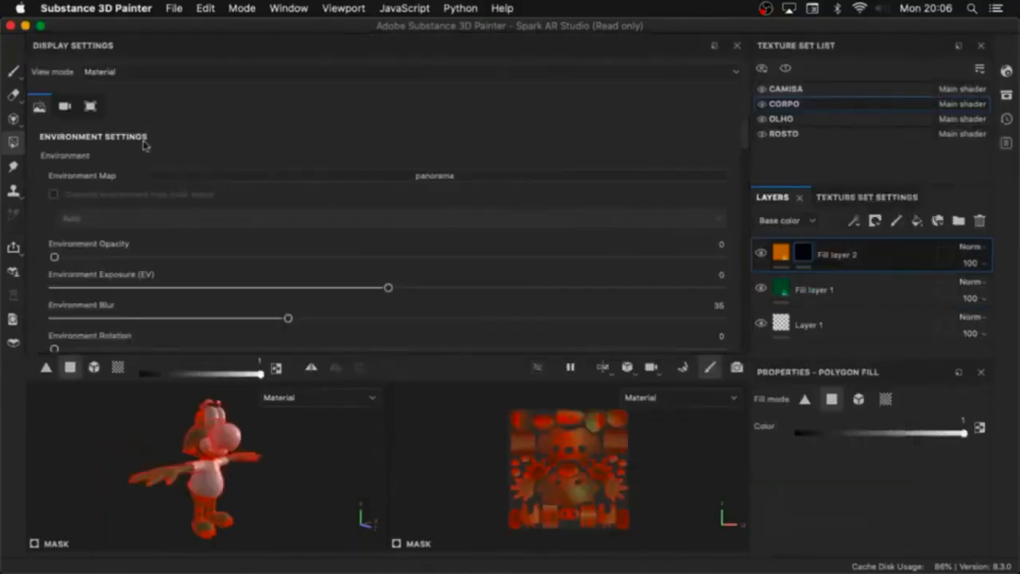
pyautogui.moveTo(741, 133); pyautogui.dragTo(766, 305)
pyautogui.click(535, 208)
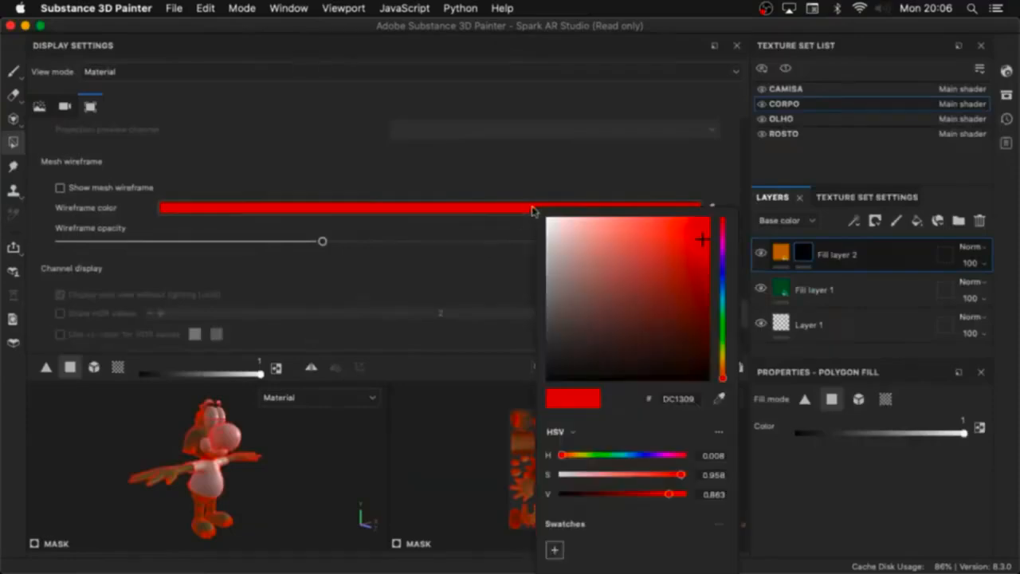
pyautogui.moveTo(614, 247); pyautogui.dragTo(546, 326)
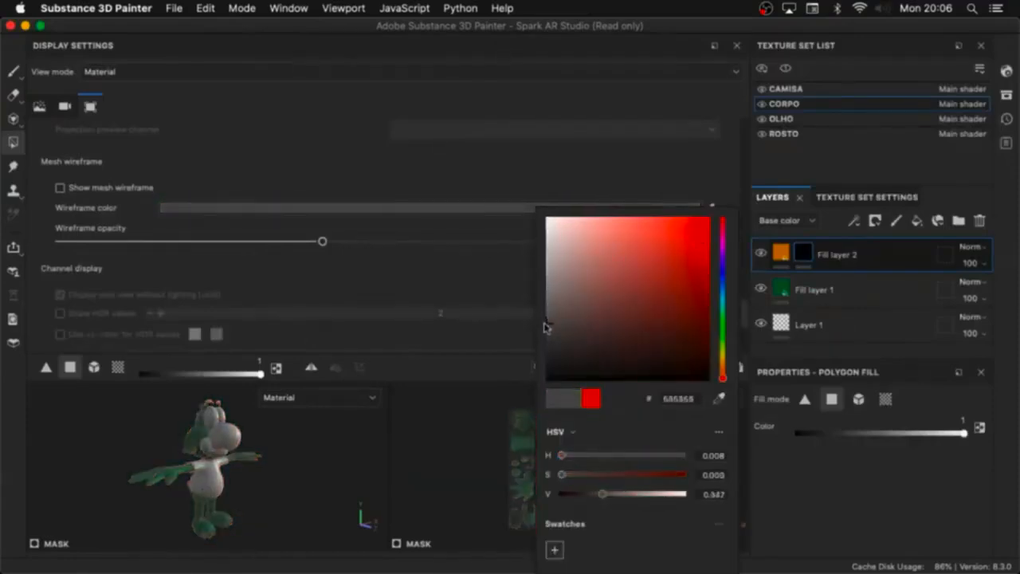
pyautogui.click(738, 50)
pyautogui.click(737, 45)
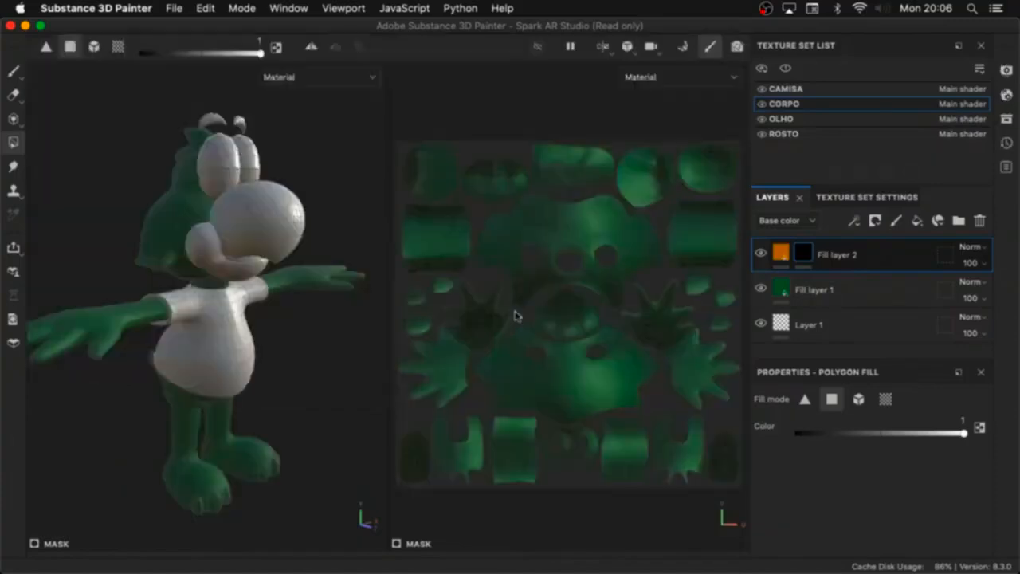
# Step: Polygon-fill the UV islands of both legs, feet and soles in the orange layer's mask
pyautogui.moveTo(290, 373)
pyautogui.keyDown('alt'); pyautogui.mouseDown()
pyautogui.moveTo(246, 325)
pyautogui.moveTo(289, 370)
pyautogui.mouseUp(); pyautogui.keyUp('alt')
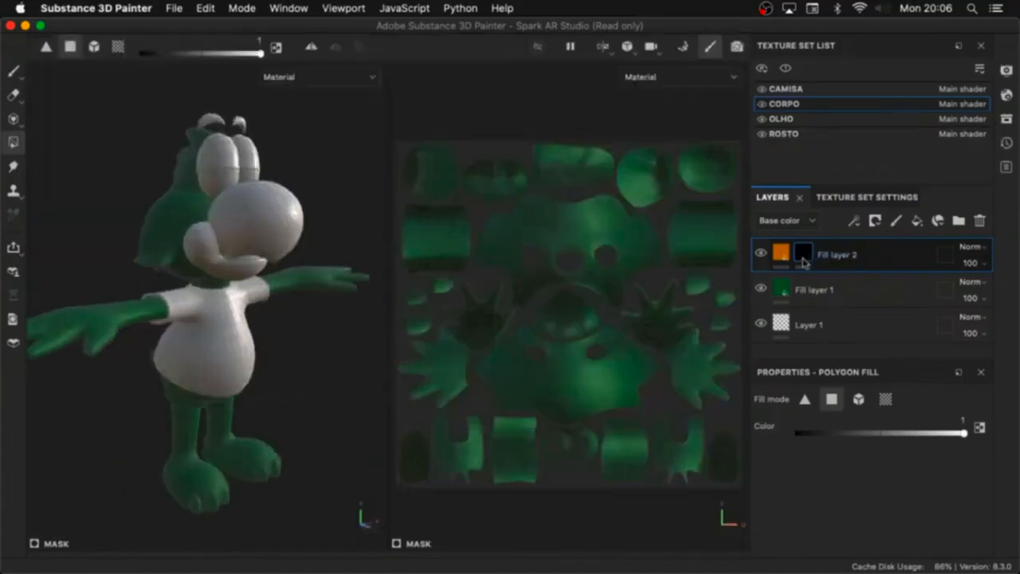
pyautogui.click(804, 261)
pyautogui.moveTo(479, 438); pyautogui.dragTo(382, 510)
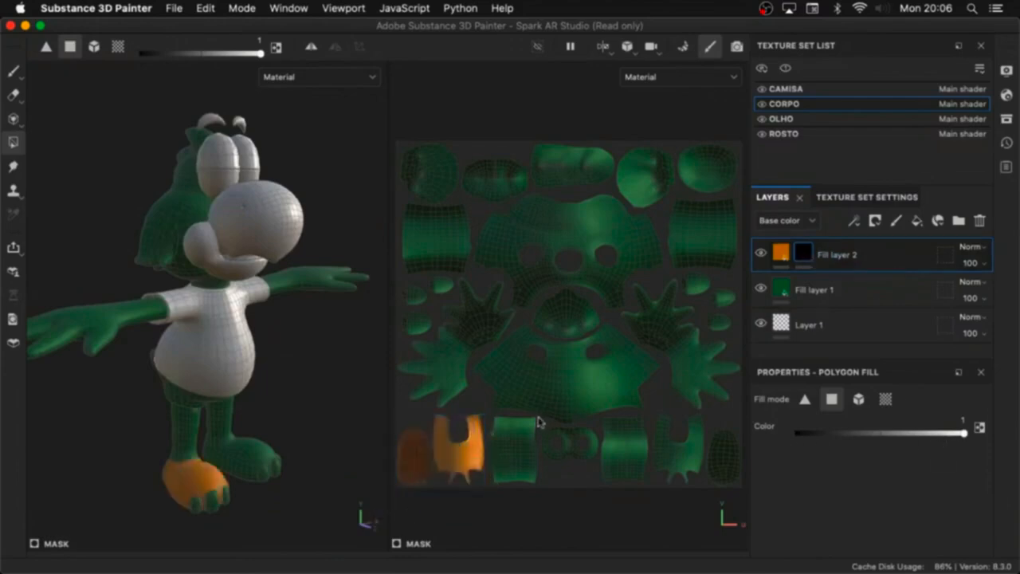
pyautogui.moveTo(538, 422); pyautogui.dragTo(487, 504)
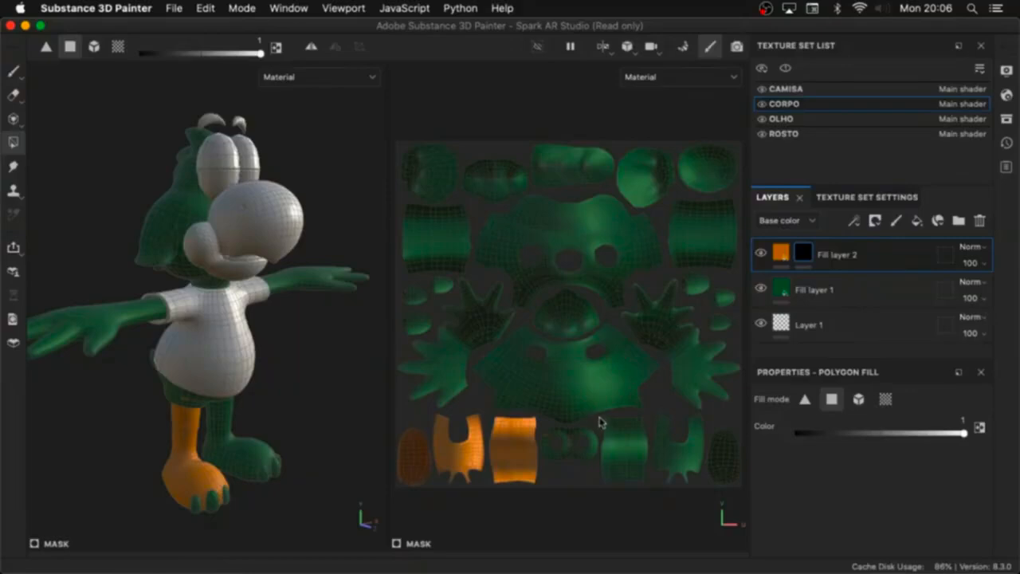
pyautogui.moveTo(601, 421); pyautogui.dragTo(750, 509)
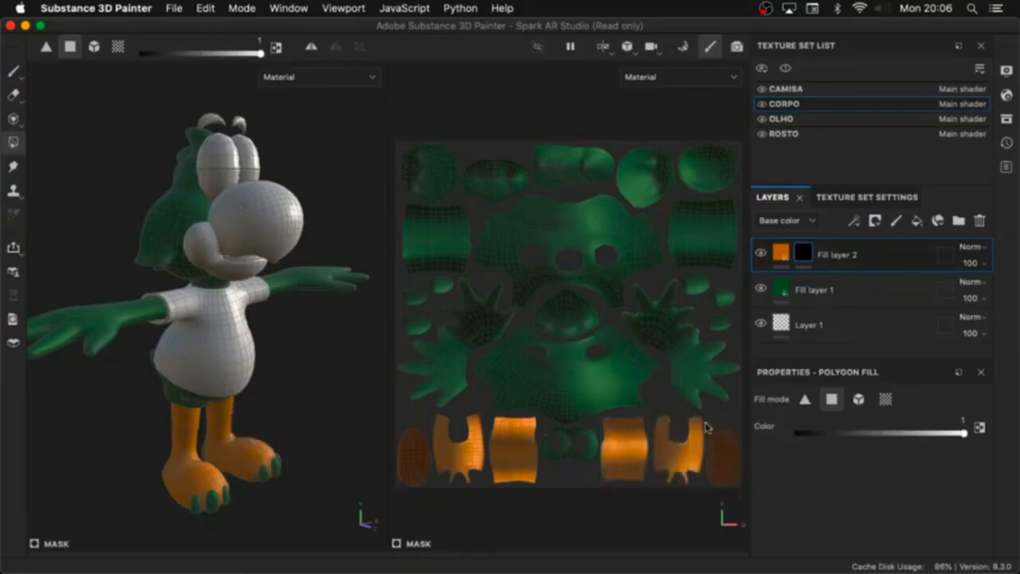
pyautogui.moveTo(704, 414); pyautogui.dragTo(655, 432)
# Step: Clear the stray orange polygon from the green area above the legs by filling it with mask value 0
pyautogui.keyDown('alt'); pyautogui.moveTo(278, 492); pyautogui.dragTo(221, 449); pyautogui.keyUp('alt')
pyautogui.keyDown('alt'); pyautogui.moveTo(266, 357); pyautogui.dragTo(274, 529, button='right'); pyautogui.keyUp('alt')
pyautogui.keyDown('alt'); pyautogui.moveTo(279, 248); pyautogui.dragTo(269, 394, button='right'); pyautogui.keyUp('alt')
pyautogui.keyDown('alt'); pyautogui.moveTo(269, 397); pyautogui.dragTo(262, 332, button='middle'); pyautogui.keyUp('alt')
pyautogui.keyDown('alt'); pyautogui.moveTo(263, 362); pyautogui.dragTo(250, 480, button='right'); pyautogui.keyUp('alt')
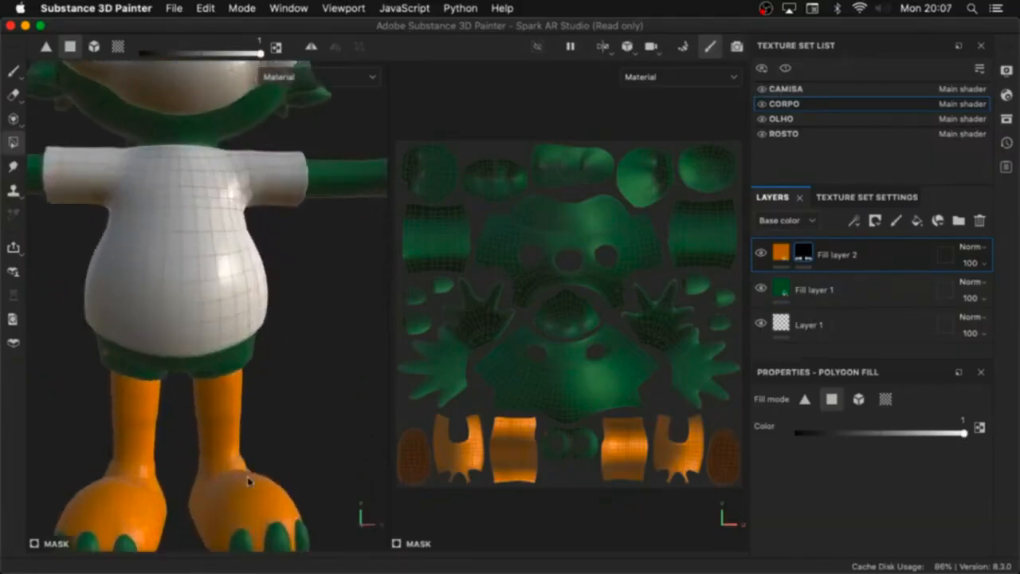
pyautogui.keyDown('alt'); pyautogui.moveTo(249, 482); pyautogui.dragTo(259, 343, button='middle'); pyautogui.keyUp('alt')
pyautogui.keyDown('alt'); pyautogui.moveTo(259, 344); pyautogui.dragTo(292, 283); pyautogui.keyUp('alt')
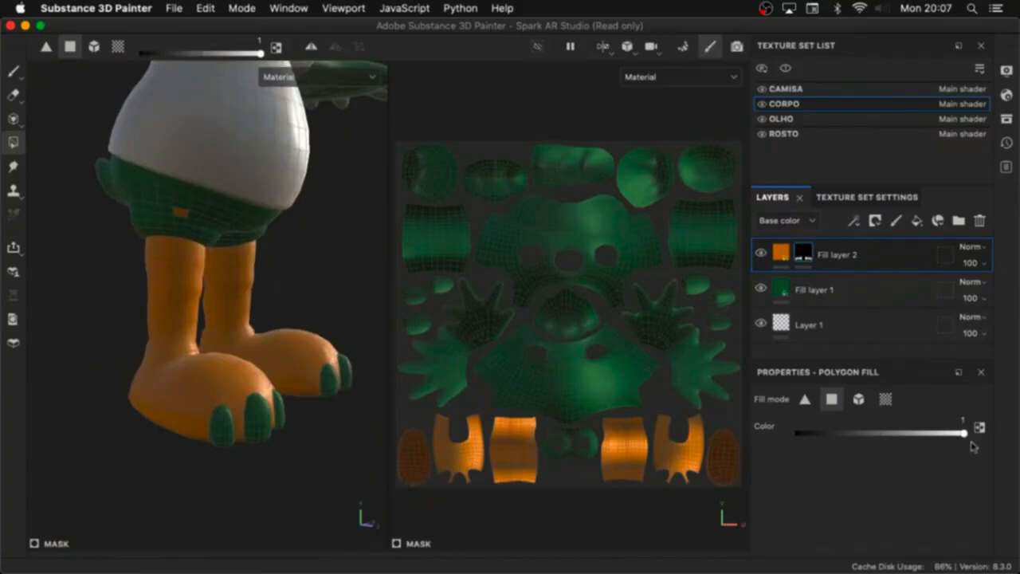
pyautogui.moveTo(964, 434); pyautogui.dragTo(699, 466)
pyautogui.keyDown('alt'); pyautogui.moveTo(293, 330); pyautogui.dragTo(251, 330); pyautogui.keyUp('alt')
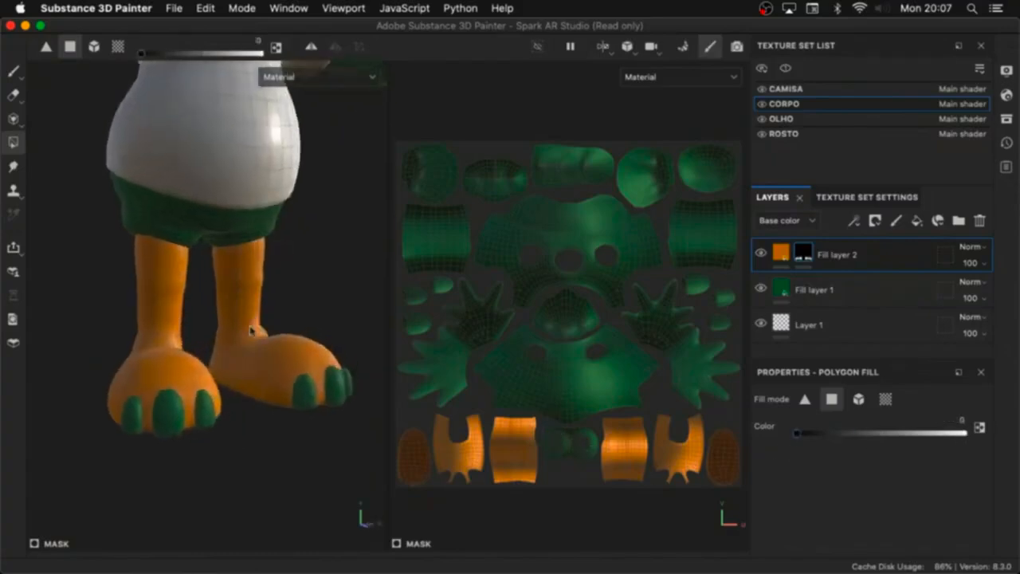
# Step: Add a third fill layer to CORPO and set its base color to near-black 060606
pyautogui.click(918, 221)
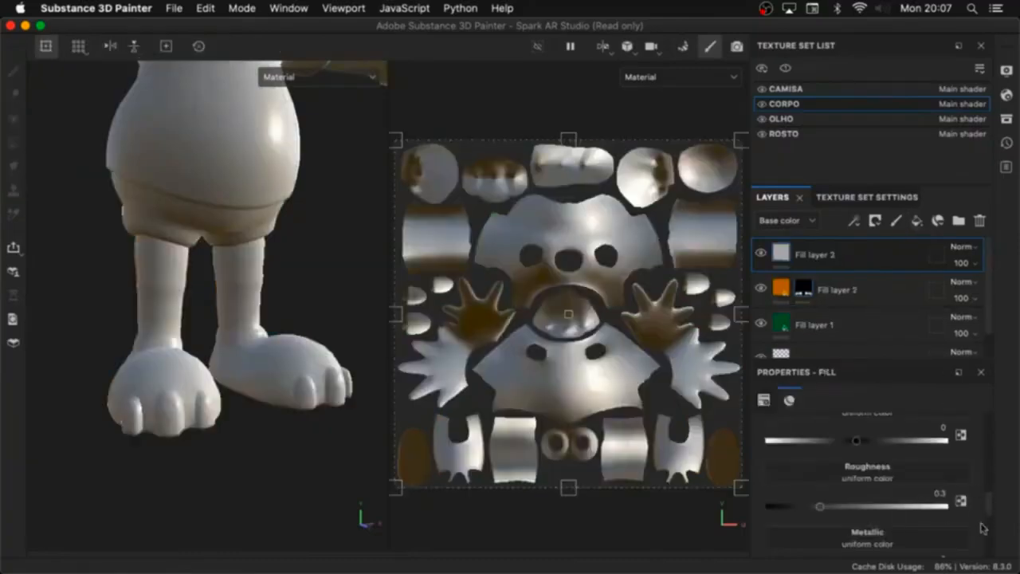
pyautogui.scroll(5, 983, 527)
pyautogui.click(933, 483)
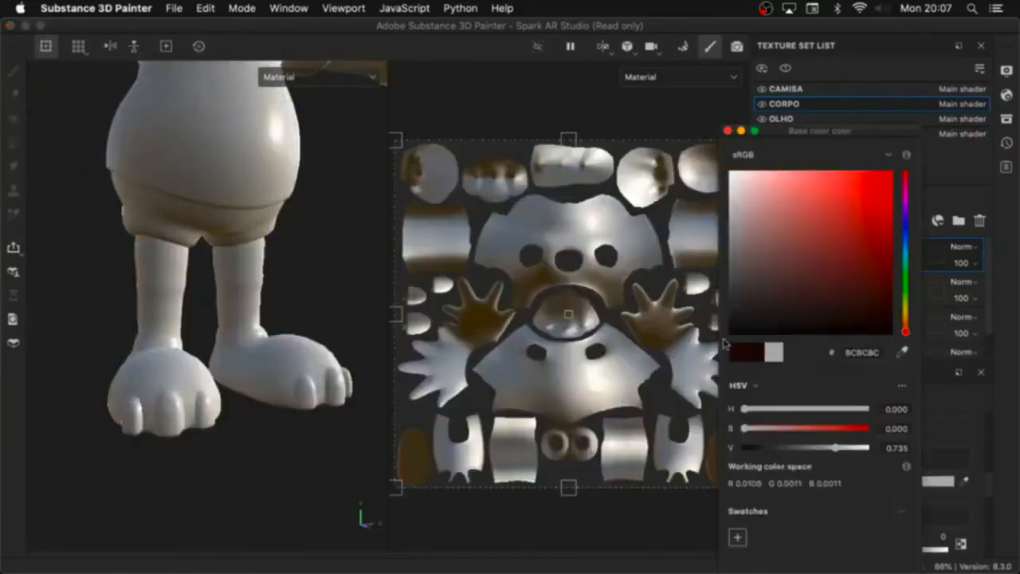
pyautogui.moveTo(727, 338); pyautogui.dragTo(728, 333)
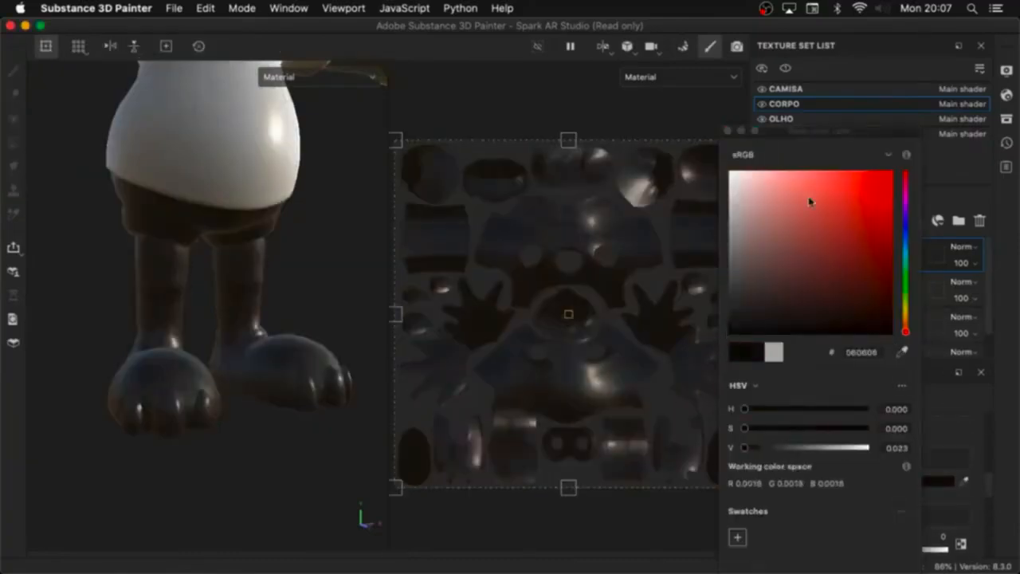
pyautogui.click(727, 130)
# Step: Add a black mask to the near-black fill layer and polygon-fill the toenail UV islands of both feet
pyautogui.click(875, 221)
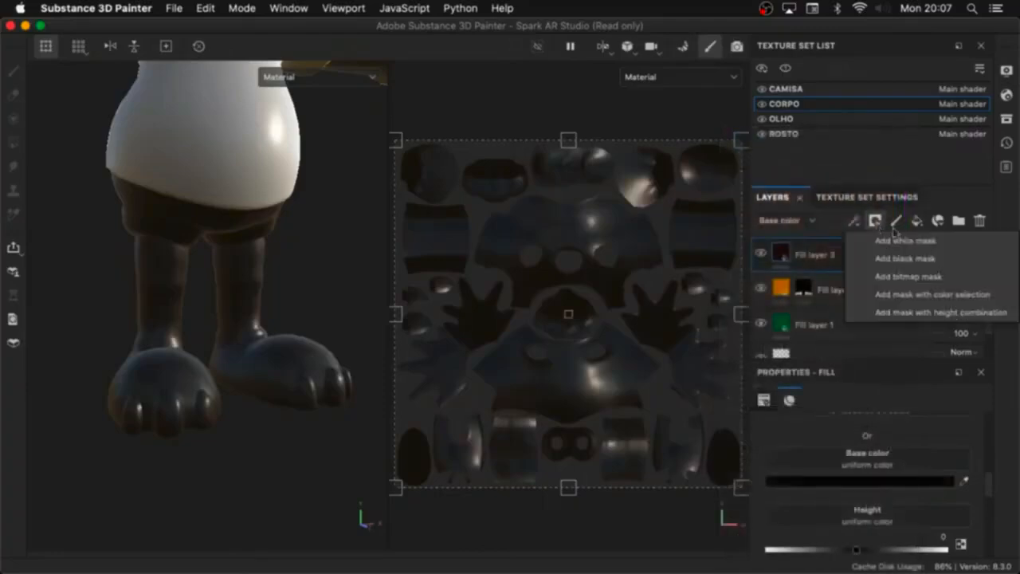
pyautogui.click(916, 263)
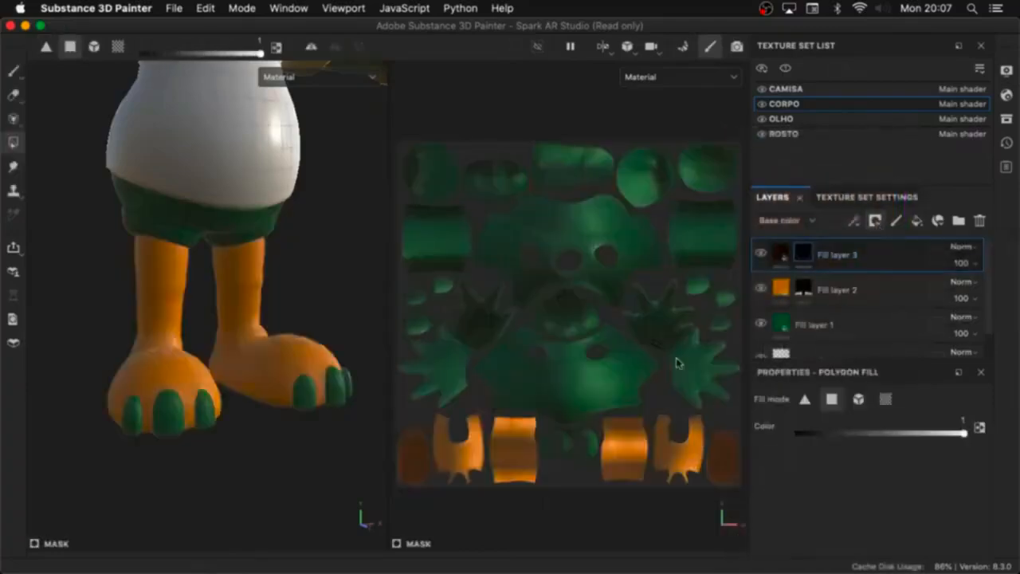
pyautogui.moveTo(711, 271); pyautogui.dragTo(734, 310)
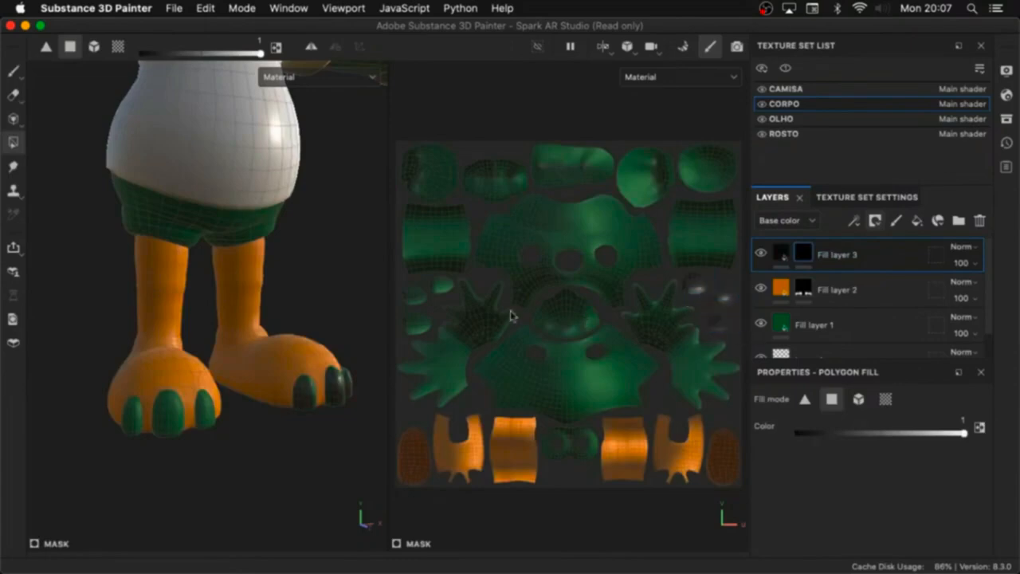
pyautogui.moveTo(446, 279); pyautogui.dragTo(438, 341)
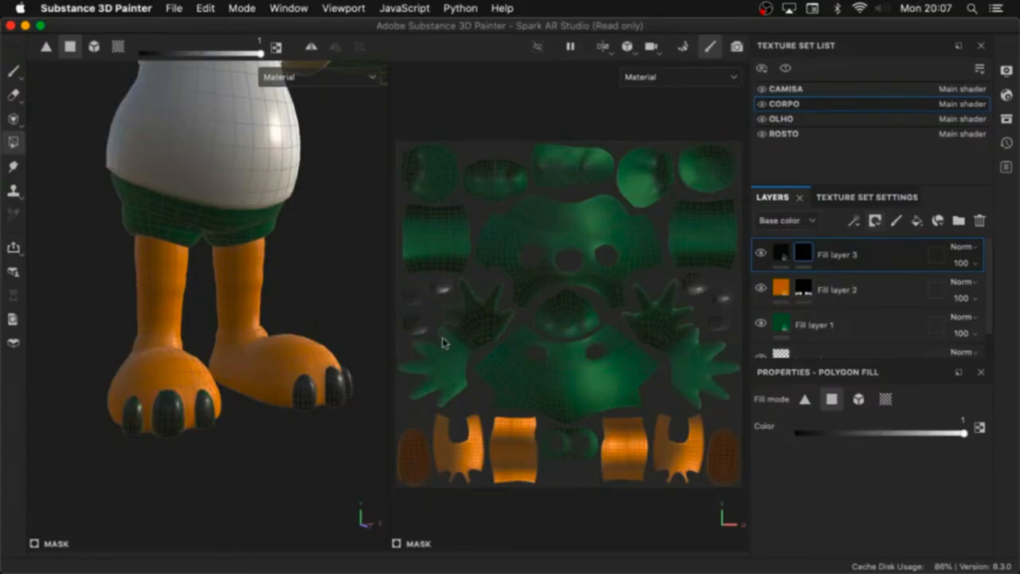
# Step: Lighten the toenail fill layer's base color to dark grey 1C1C1C
pyautogui.click(781, 253)
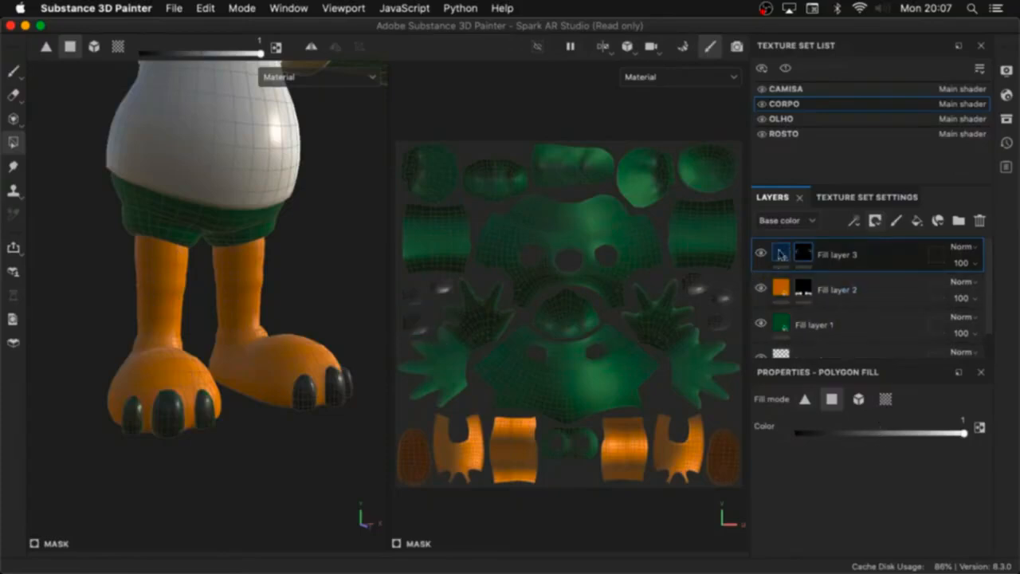
pyautogui.click(848, 482)
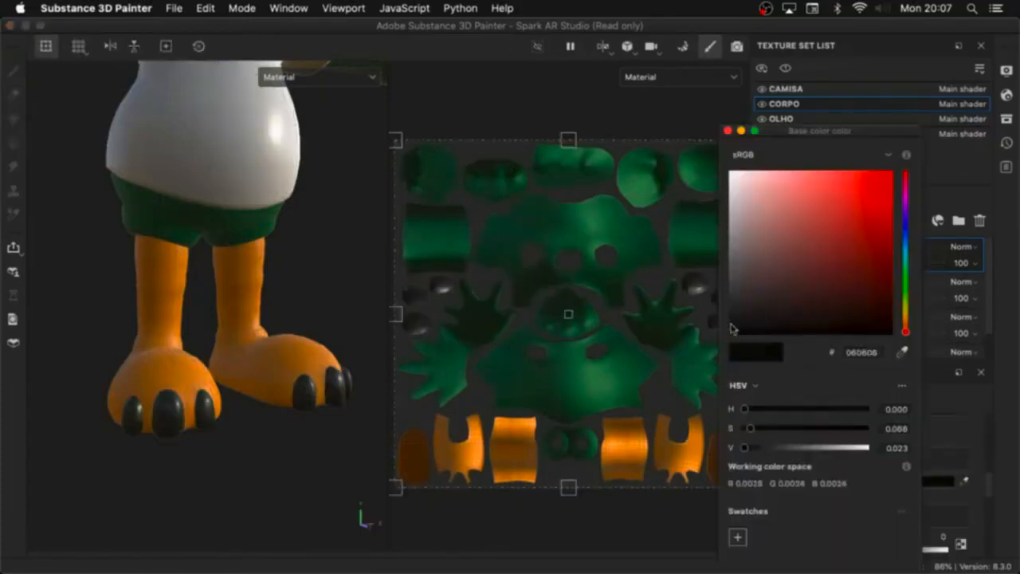
pyautogui.click(728, 322)
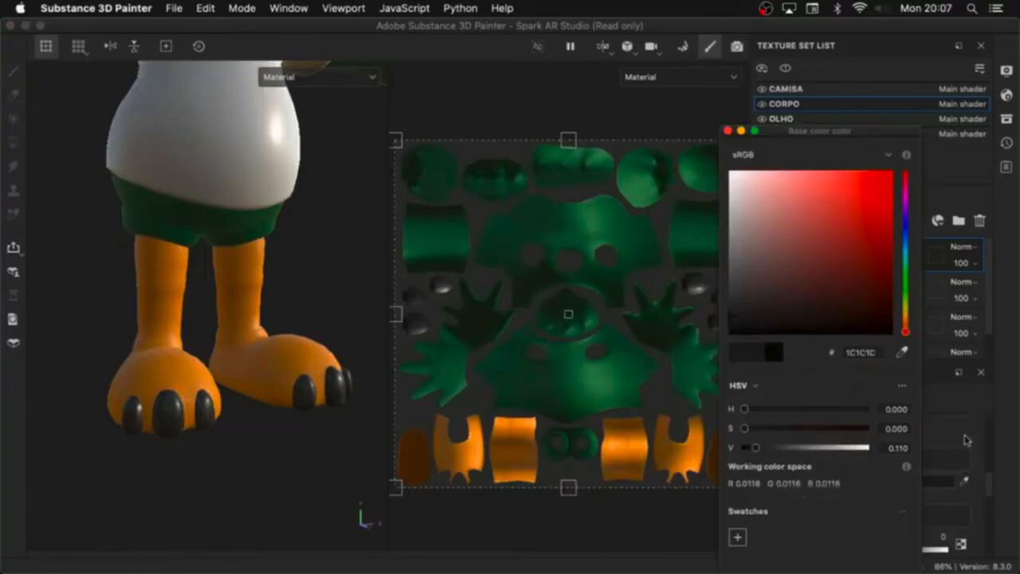
pyautogui.click(994, 442)
pyautogui.moveTo(989, 482); pyautogui.dragTo(988, 489)
pyautogui.click(726, 131)
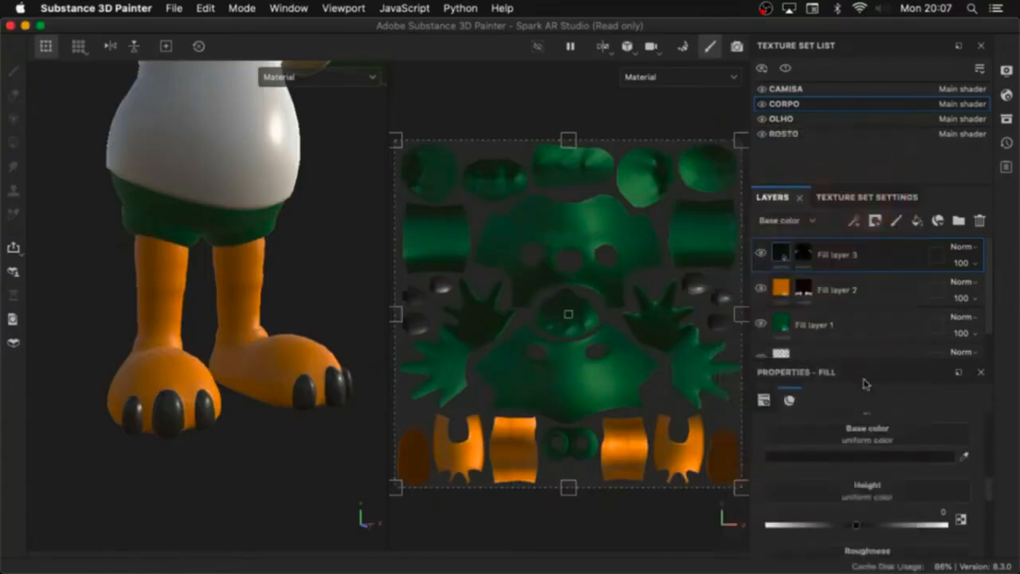
# Step: Set the toenail fill layer's roughness to about 0.23 and its metallic value to about 0.08
pyautogui.scroll(-2, 991, 488)
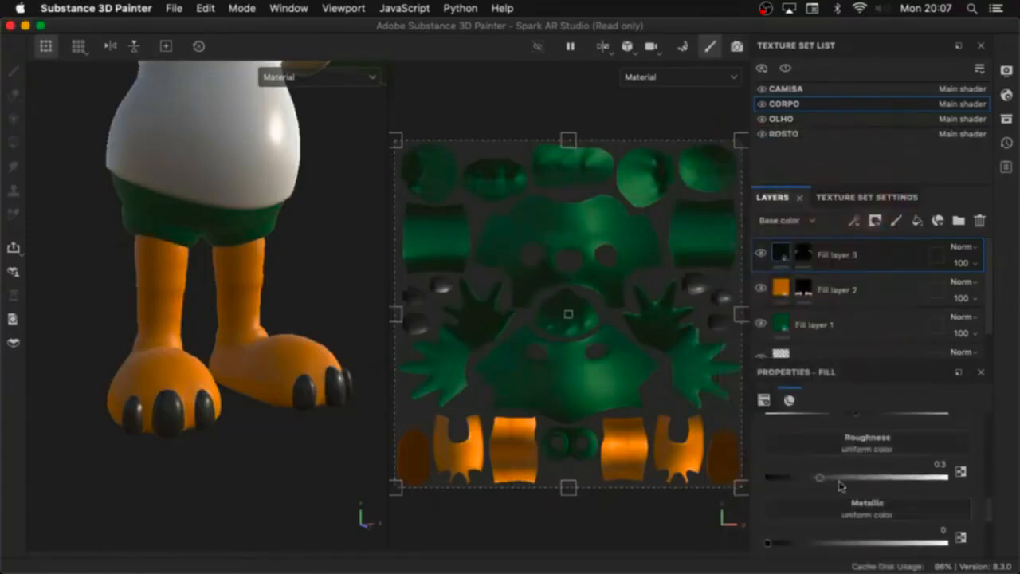
pyautogui.moveTo(821, 480)
pyautogui.mouseDown()
pyautogui.moveTo(854, 481)
pyautogui.moveTo(811, 485)
pyautogui.mouseUp()
pyautogui.moveTo(782, 547); pyautogui.dragTo(771, 545)
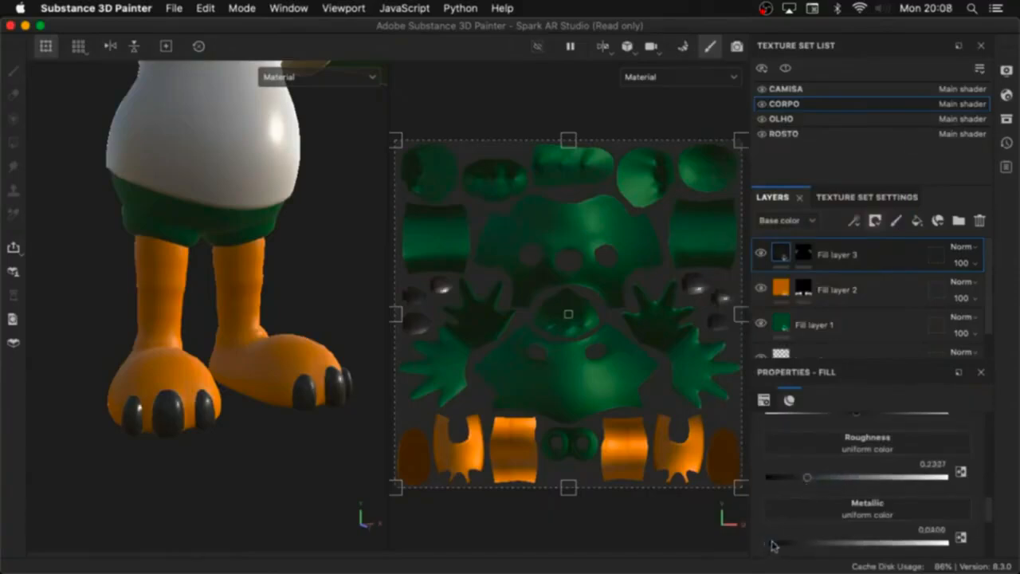
pyautogui.keyDown('shift'); pyautogui.click(323, 257); pyautogui.keyUp('shift')
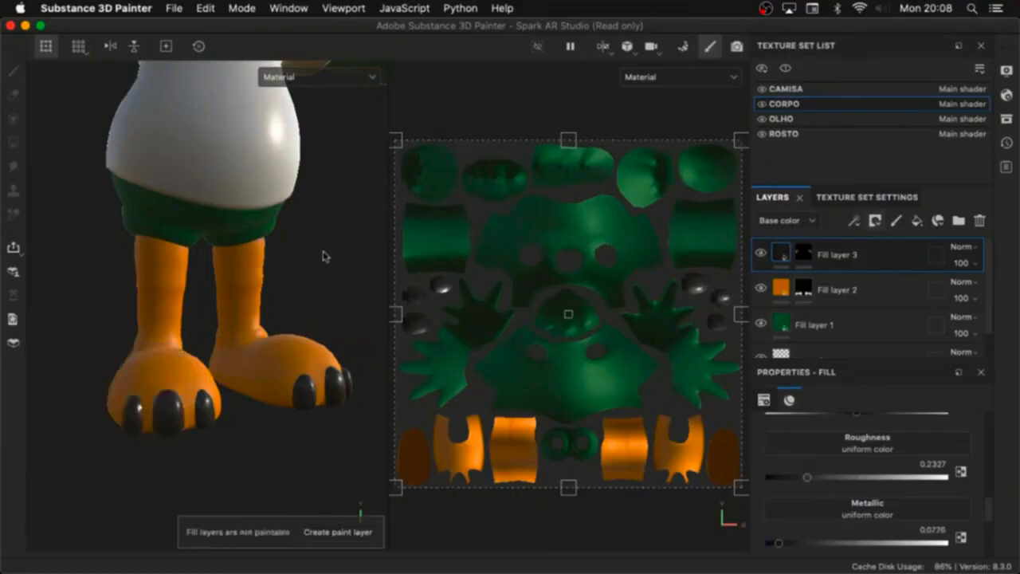
# Step: Add a fill layer to the CAMISA texture set and set its base color to near-black 1A1919
pyautogui.click(862, 90)
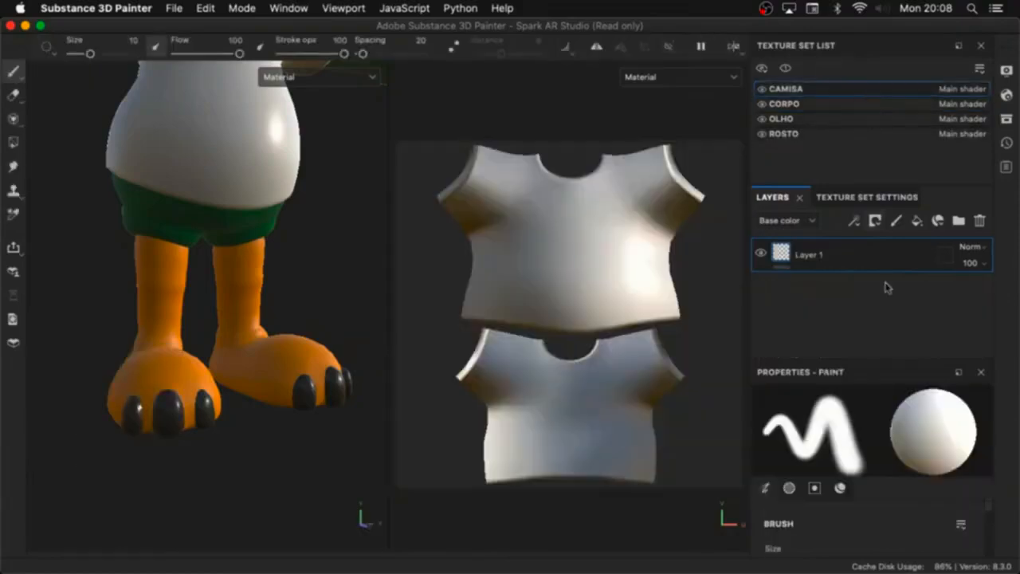
pyautogui.click(916, 221)
pyautogui.scroll(3, 986, 512)
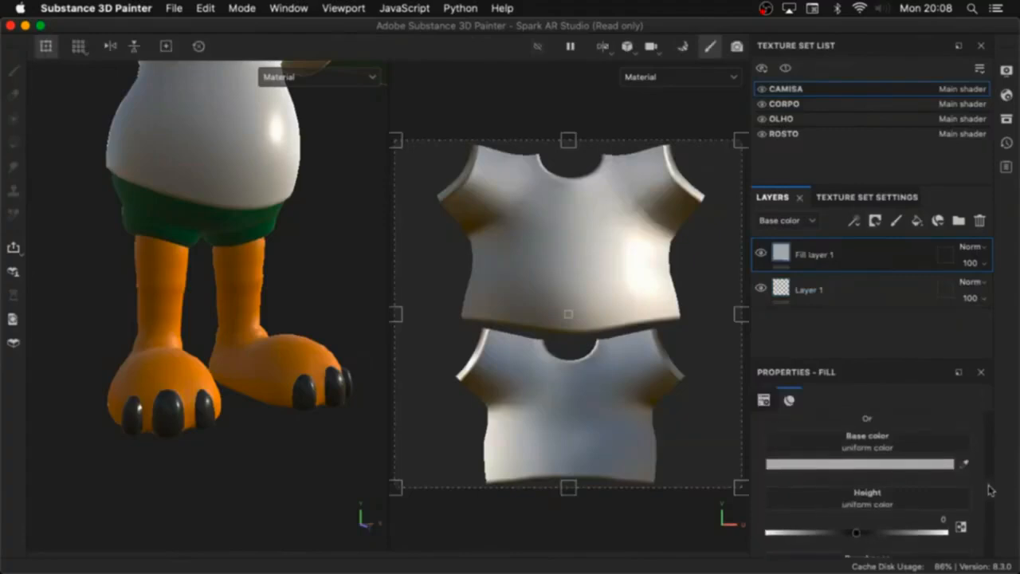
pyautogui.click(935, 476)
pyautogui.moveTo(752, 289); pyautogui.dragTo(733, 325)
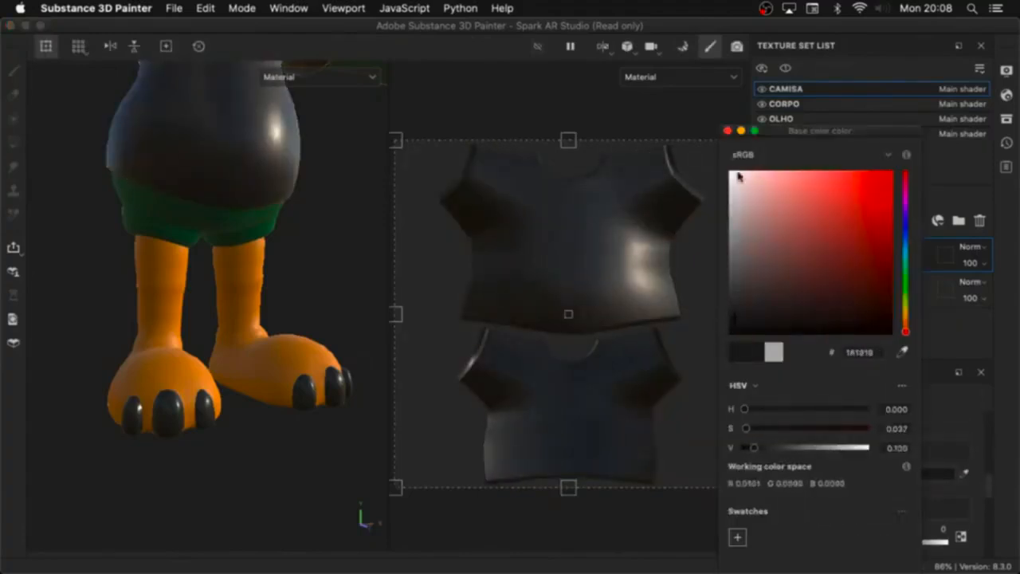
pyautogui.click(726, 130)
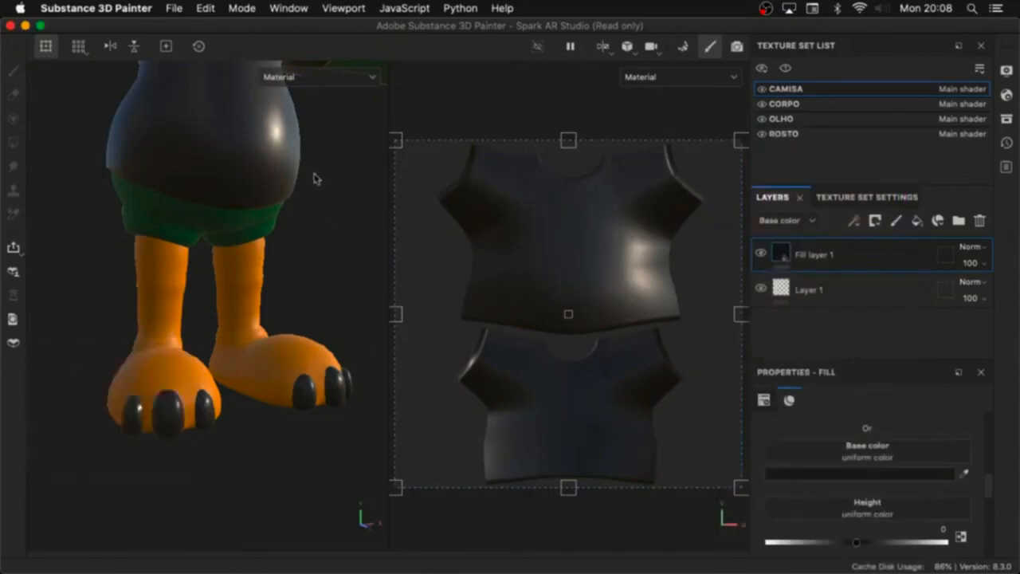
# Step: Raise the shirt fill layer's roughness to about 0.55
pyautogui.moveTo(314, 176); pyautogui.dragTo(321, 372, button='middle')
pyautogui.keyDown('alt'); pyautogui.moveTo(321, 372); pyautogui.dragTo(226, 354); pyautogui.keyUp('alt')
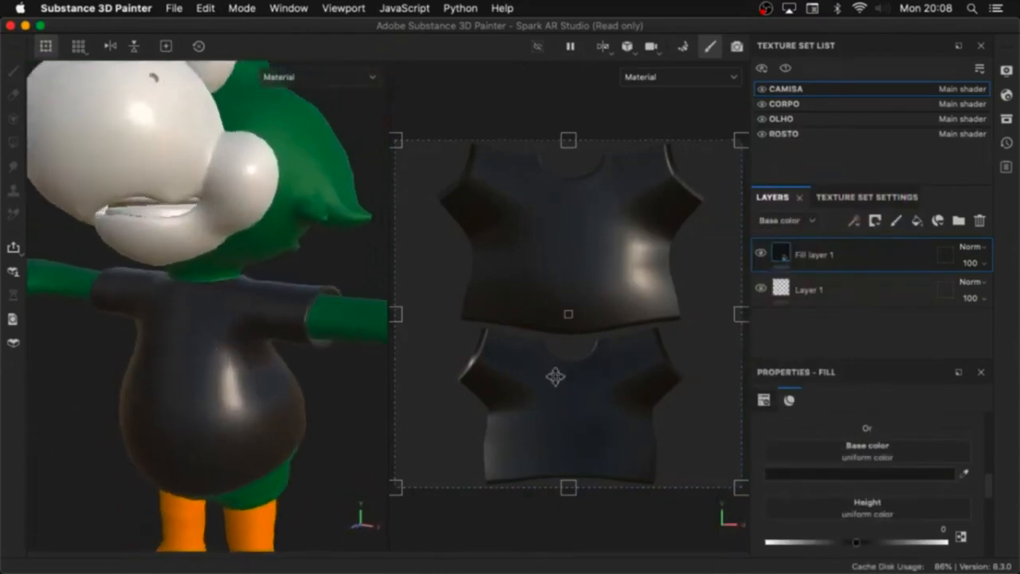
pyautogui.scroll(-5, 976, 510)
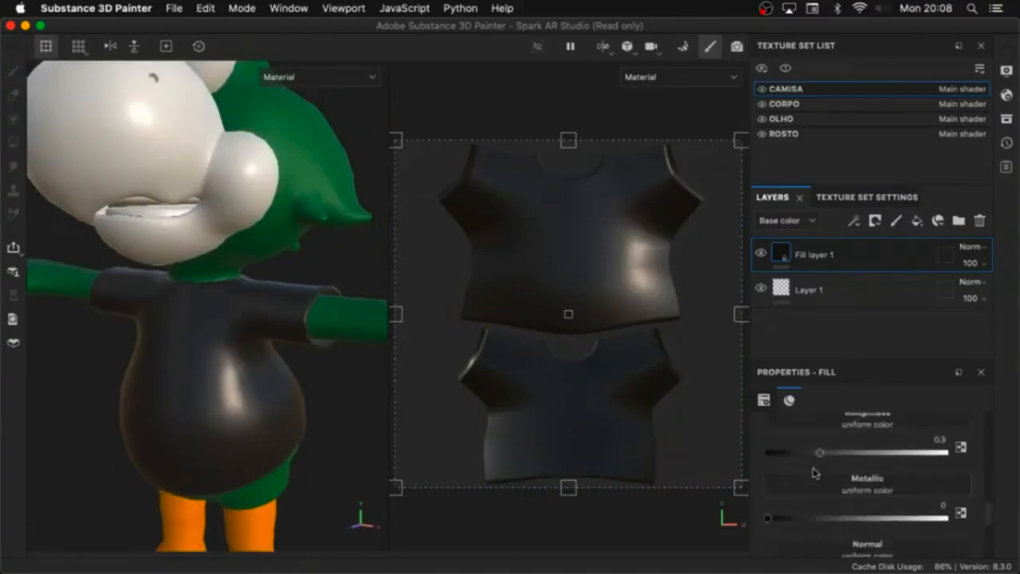
pyautogui.moveTo(822, 456); pyautogui.dragTo(867, 455)
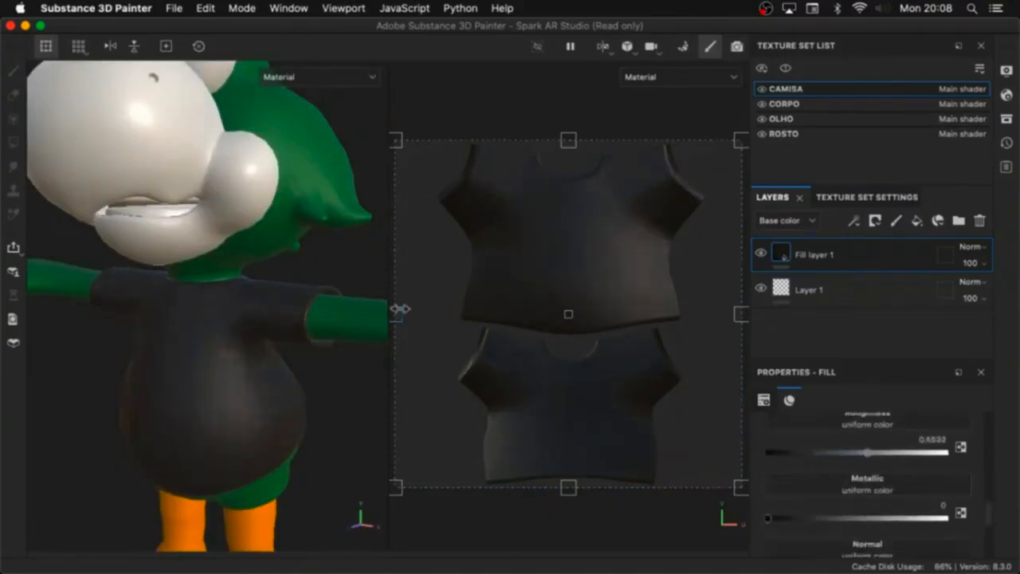
# Step: Find the texture set that holds the face parts, ROSTO, and add a fill layer to it
pyautogui.keyDown('alt'); pyautogui.moveTo(311, 267); pyautogui.dragTo(335, 417, button='middle'); pyautogui.keyUp('alt')
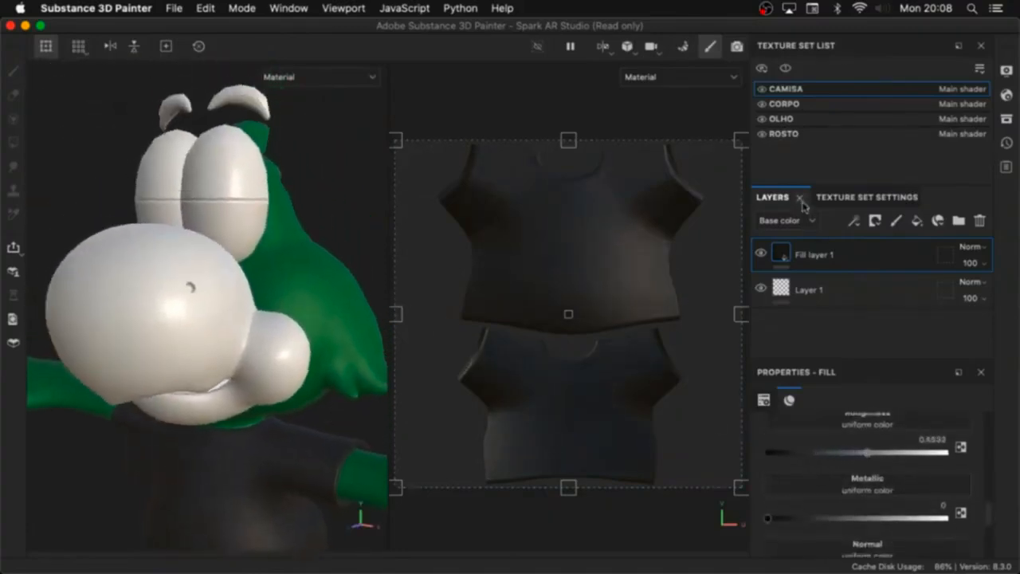
pyautogui.click(845, 103)
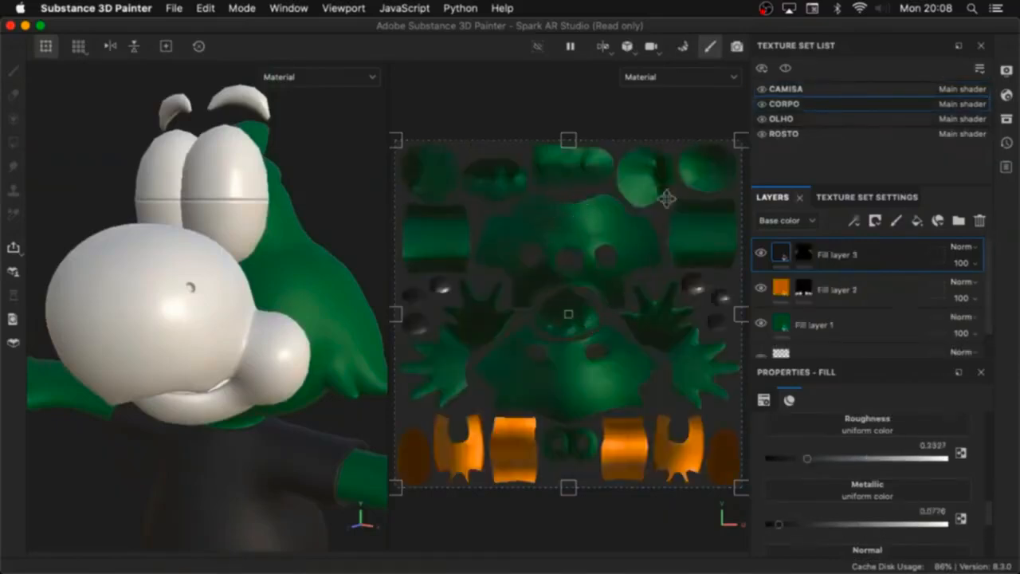
pyautogui.click(815, 120)
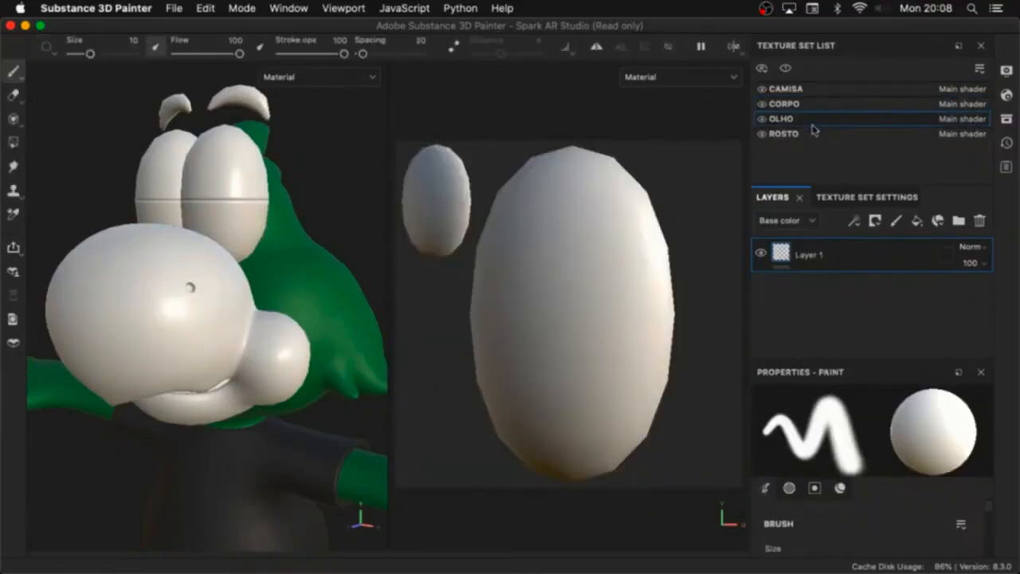
pyautogui.click(810, 135)
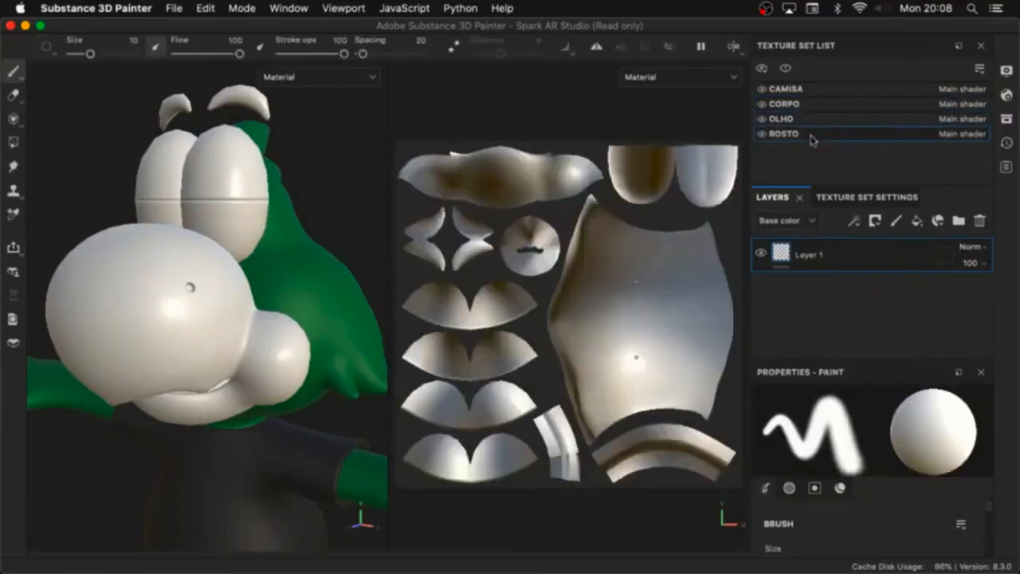
pyautogui.click(917, 221)
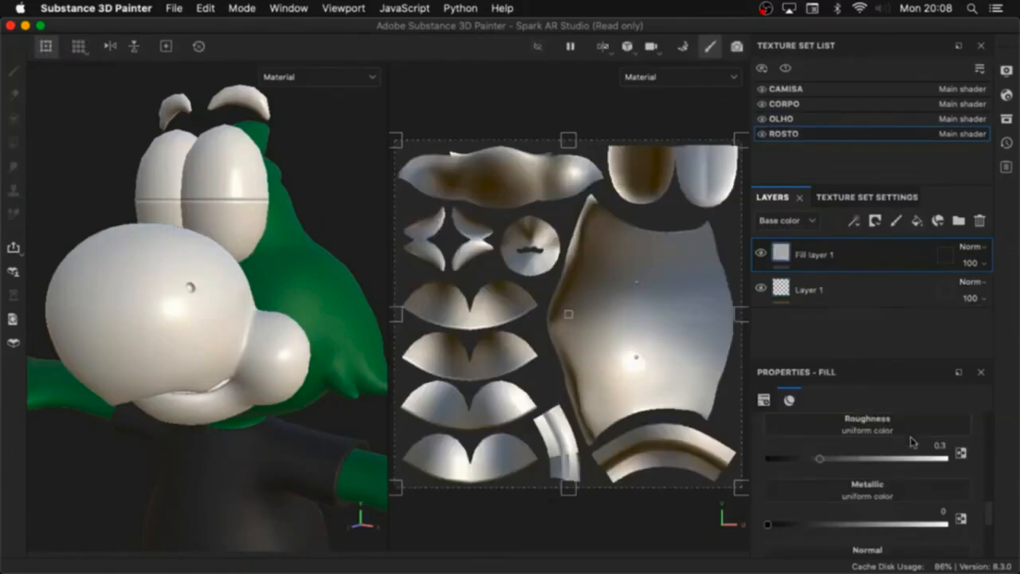
# Step: Set the ROSTO fill layer's base color to orange C8550D and check it on the face from several angles
pyautogui.scroll(5, 990, 495)
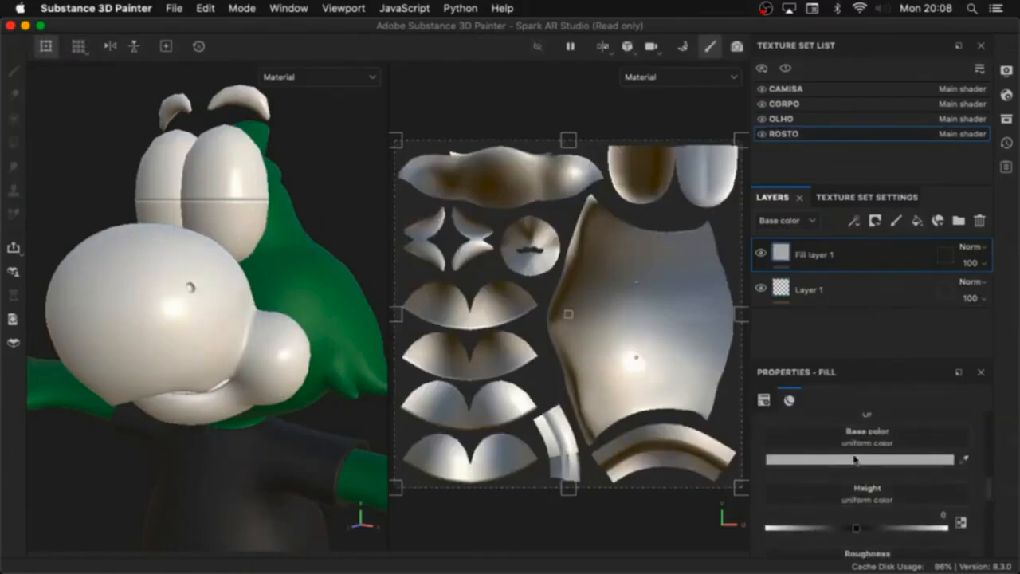
pyautogui.click(857, 461)
pyautogui.moveTo(904, 328); pyautogui.dragTo(905, 322)
pyautogui.click(875, 230)
pyautogui.moveTo(875, 229); pyautogui.dragTo(881, 205)
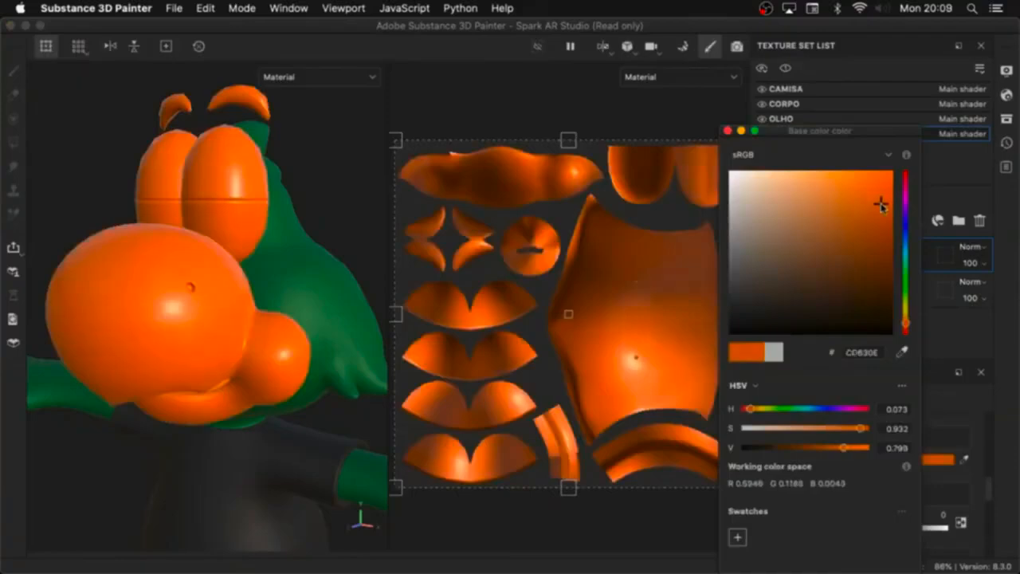
pyautogui.moveTo(907, 325); pyautogui.dragTo(907, 326)
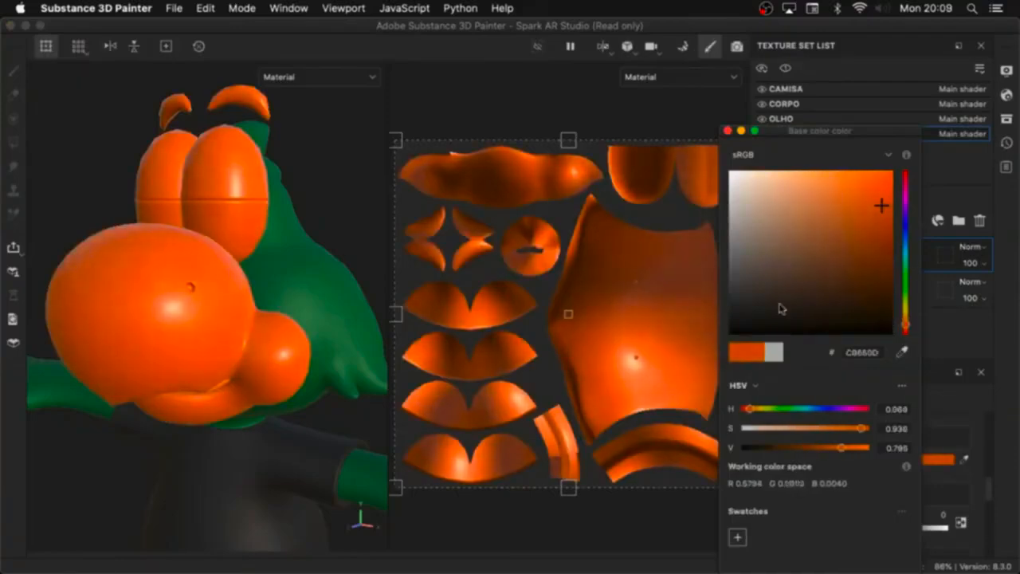
pyautogui.click(348, 207)
pyautogui.keyDown('alt'); pyautogui.moveTo(273, 298); pyautogui.dragTo(358, 282); pyautogui.keyUp('alt')
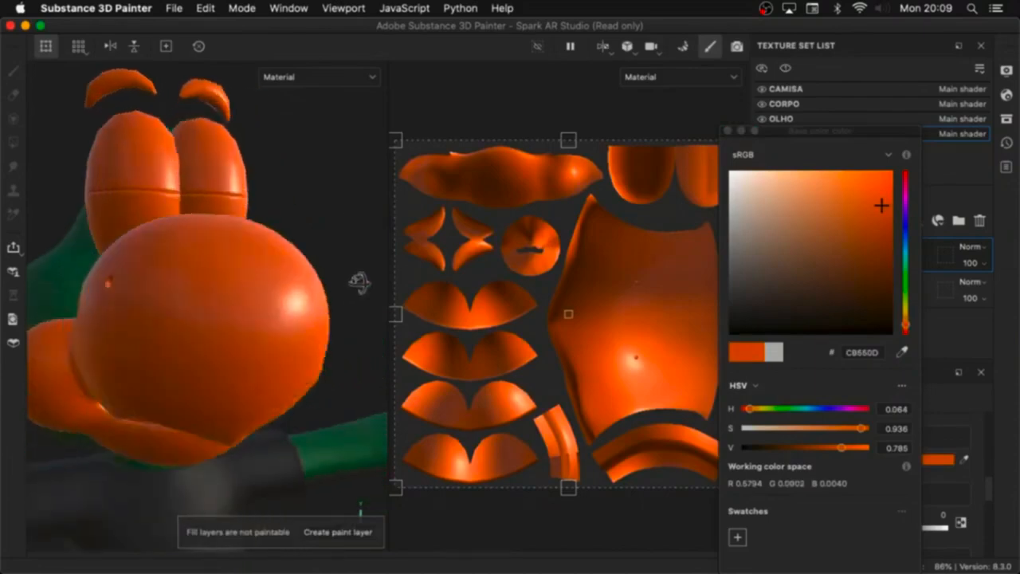
pyautogui.keyDown('alt'); pyautogui.moveTo(266, 451); pyautogui.dragTo(255, 398); pyautogui.keyUp('alt')
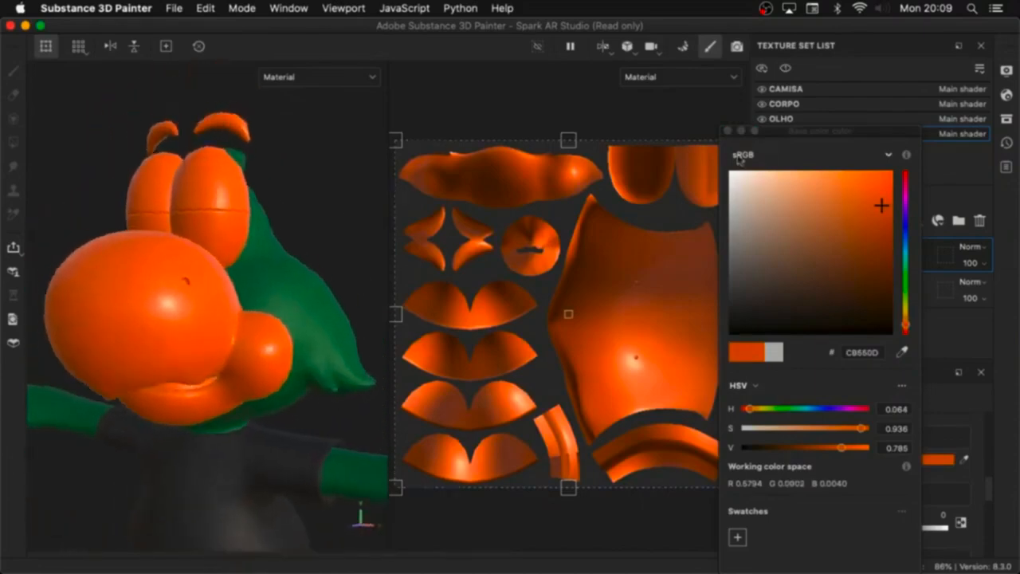
pyautogui.click(727, 131)
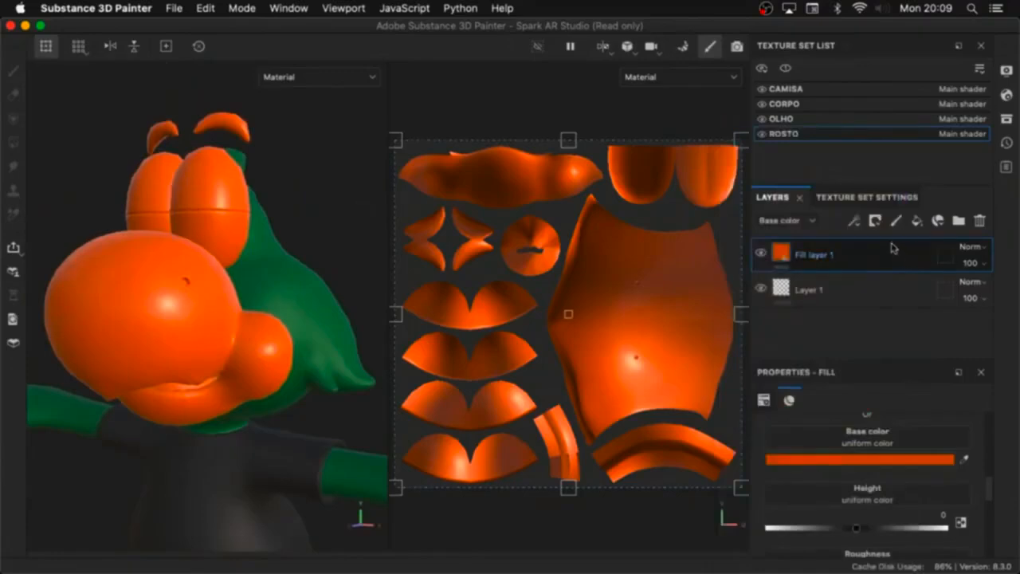
# Step: Add a second fill layer to ROSTO and set its base color to dark green
pyautogui.click(917, 220)
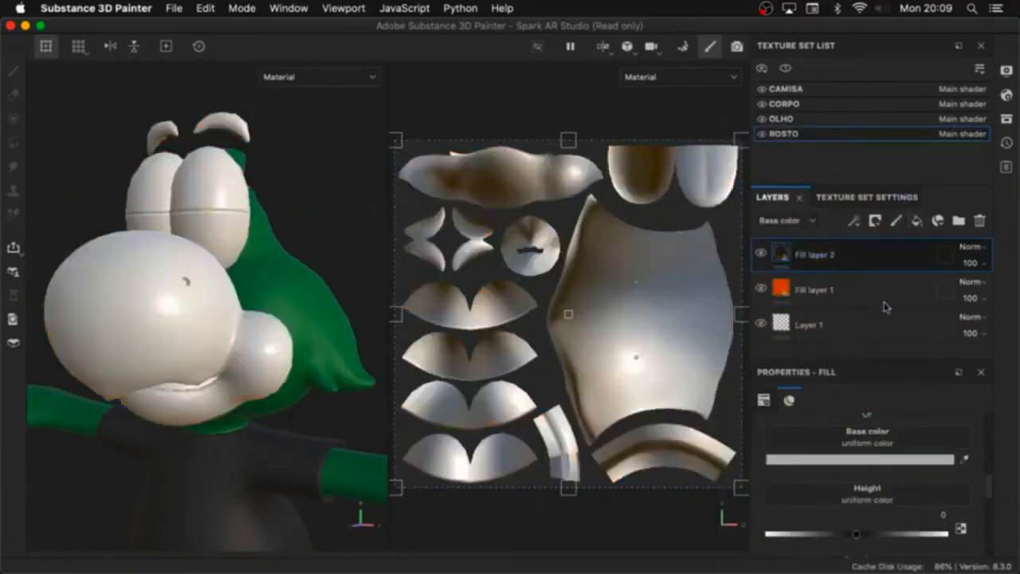
pyautogui.click(876, 456)
pyautogui.click(907, 285)
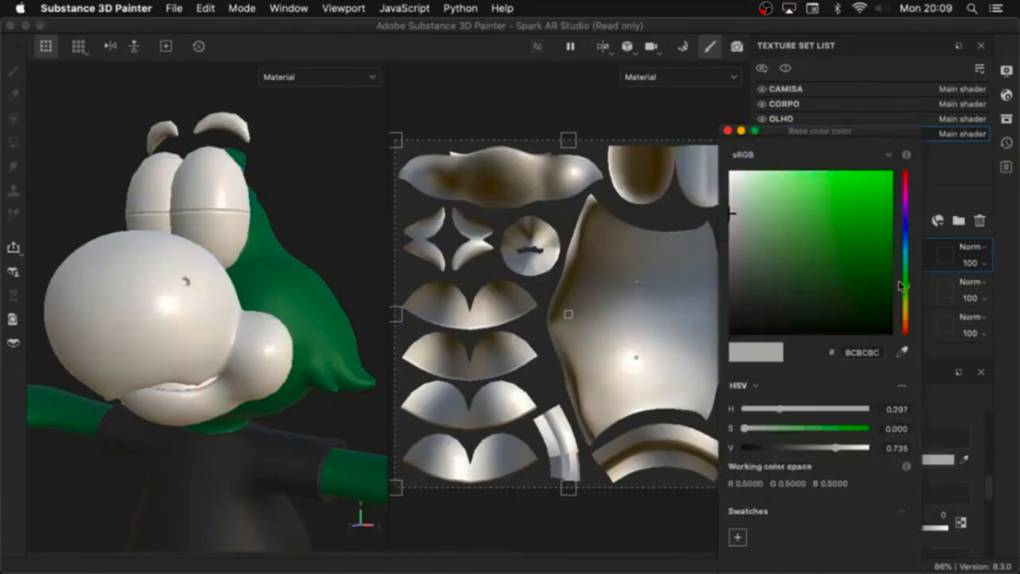
pyautogui.moveTo(877, 301); pyautogui.dragTo(883, 306)
pyautogui.click(741, 129)
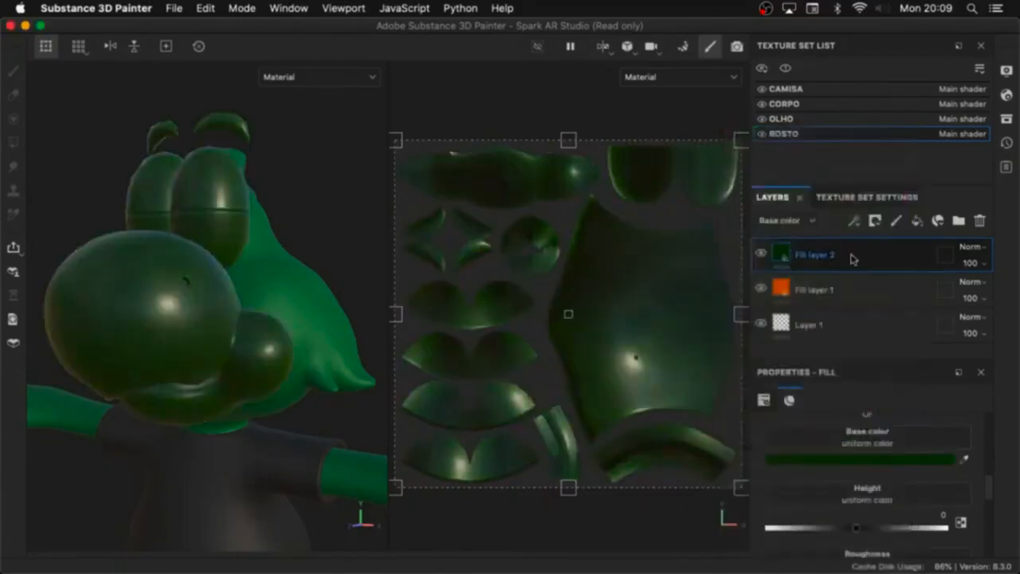
# Step: Add a black mask to the dark green fill layer and polygon-fill the four eyelid UV islands
pyautogui.click(875, 220)
pyautogui.click(893, 259)
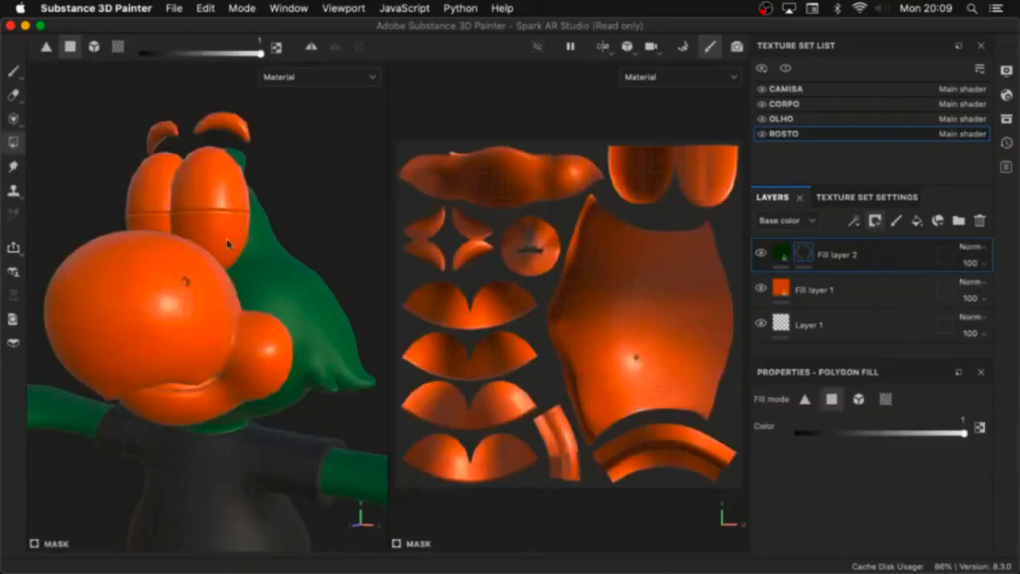
pyautogui.moveTo(547, 294); pyautogui.dragTo(533, 471)
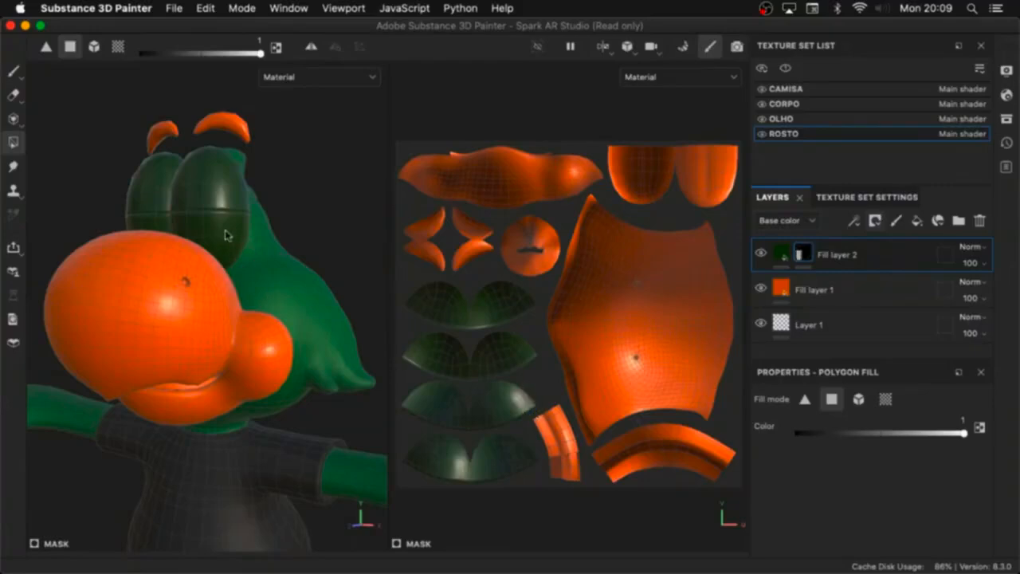
# Step: Raise the roughness of the green eyelid fill layer to about 0.54
pyautogui.click(783, 254)
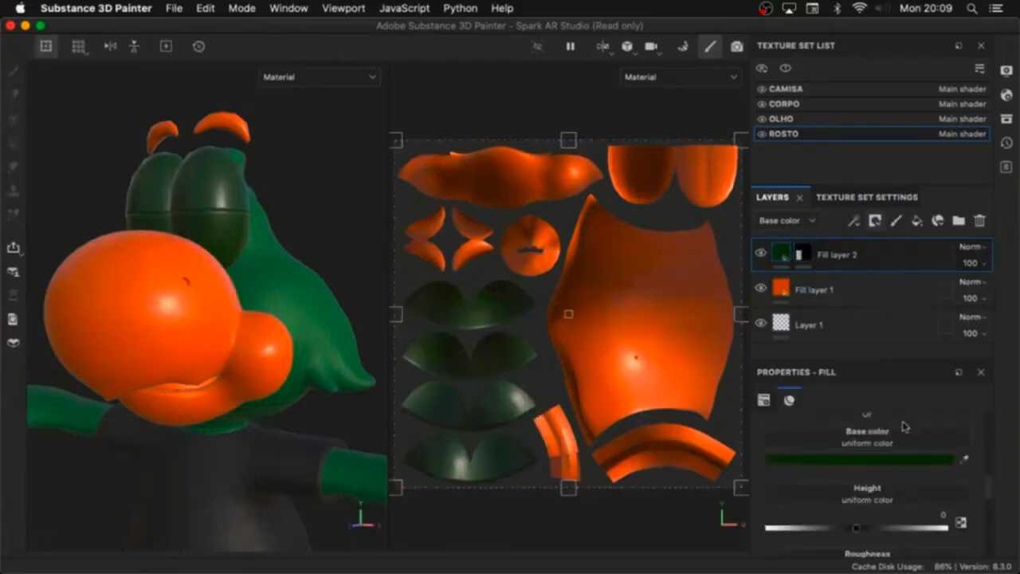
pyautogui.scroll(-3, 961, 514)
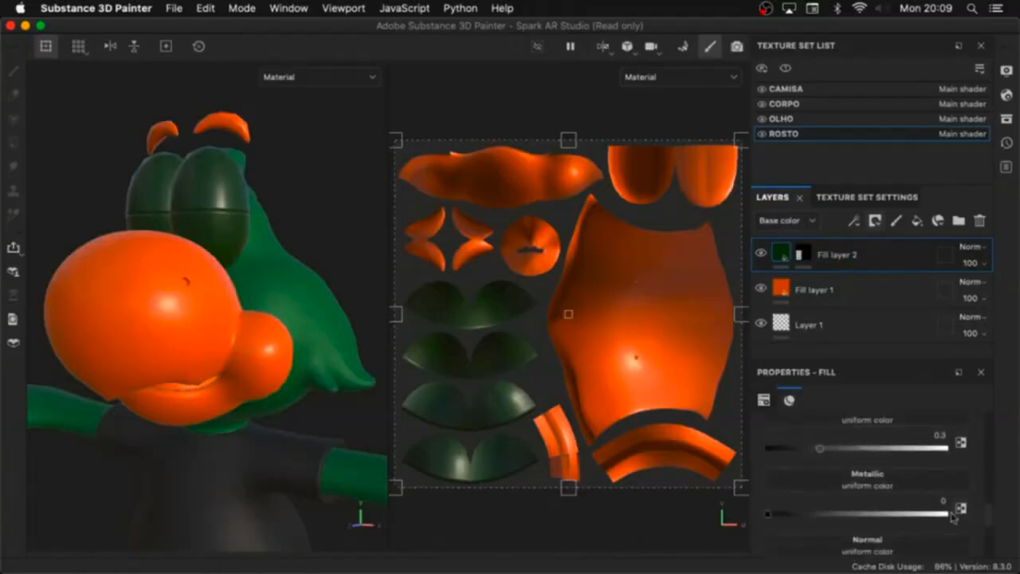
pyautogui.moveTo(823, 454); pyautogui.dragTo(864, 452)
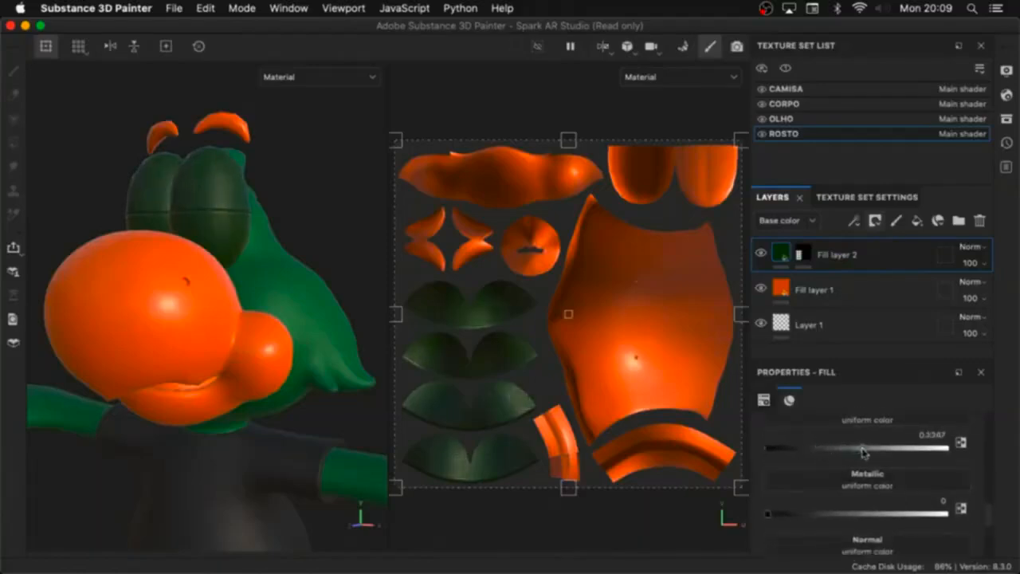
# Step: Add a third fill layer to ROSTO and set its base color to dark blue 151E3A
pyautogui.click(916, 221)
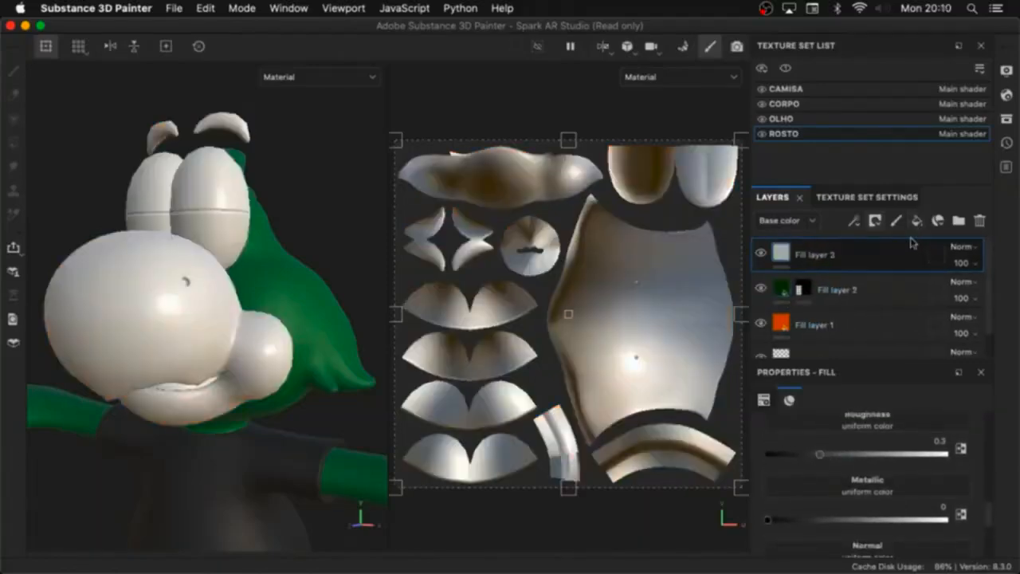
pyautogui.scroll(3, 917, 487)
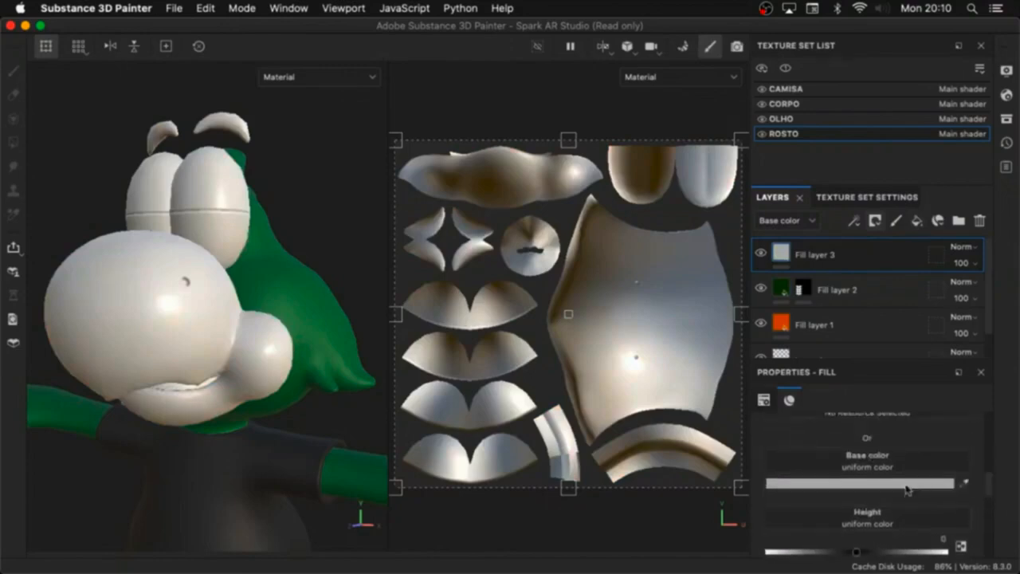
pyautogui.click(895, 484)
pyautogui.click(905, 228)
pyautogui.moveTo(838, 286); pyautogui.dragTo(832, 295)
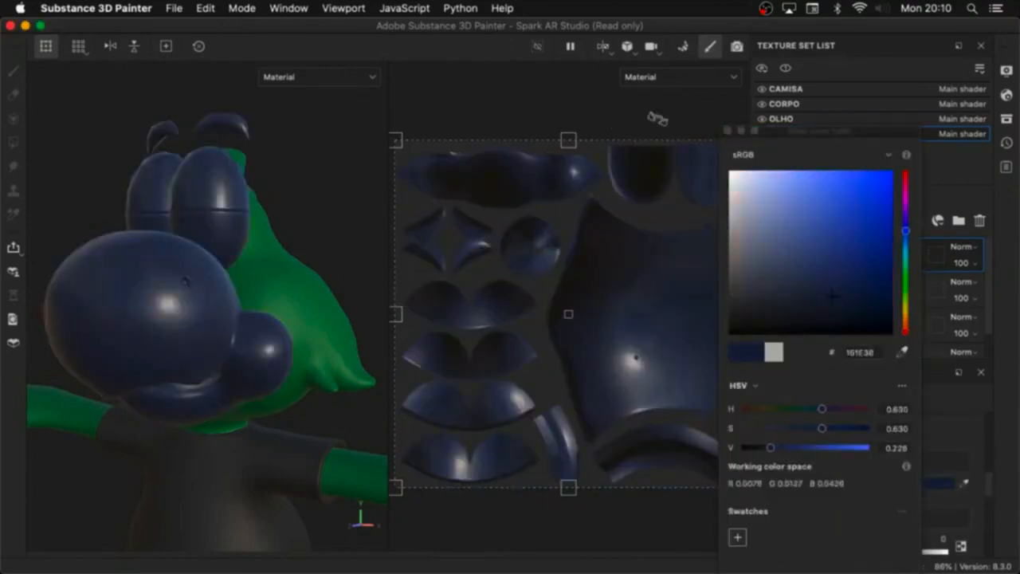
pyautogui.click(690, 165)
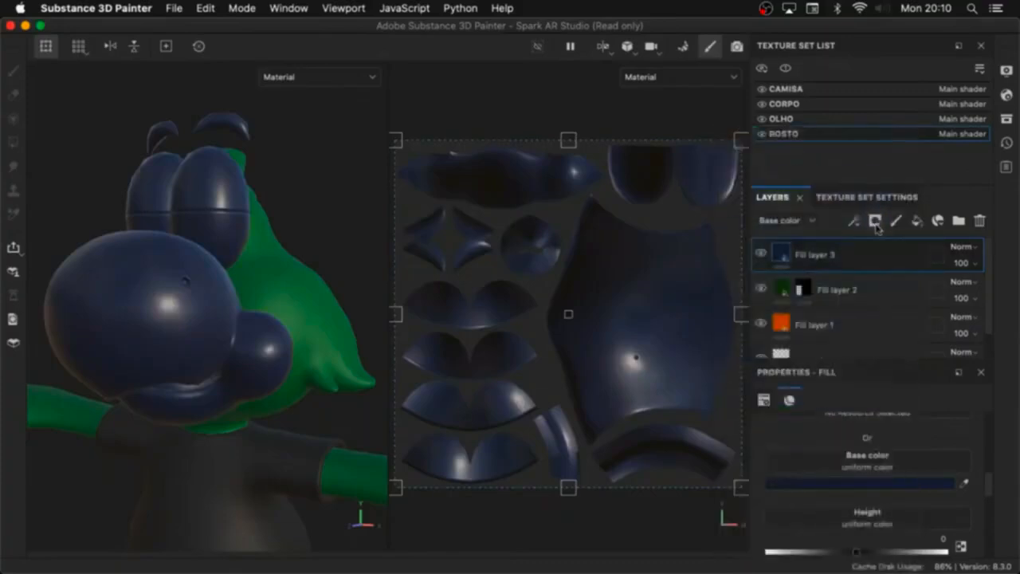
# Step: Add a black mask to the dark blue fill layer and polygon-fill the eyebrow UV islands
pyautogui.click(876, 224)
pyautogui.click(905, 258)
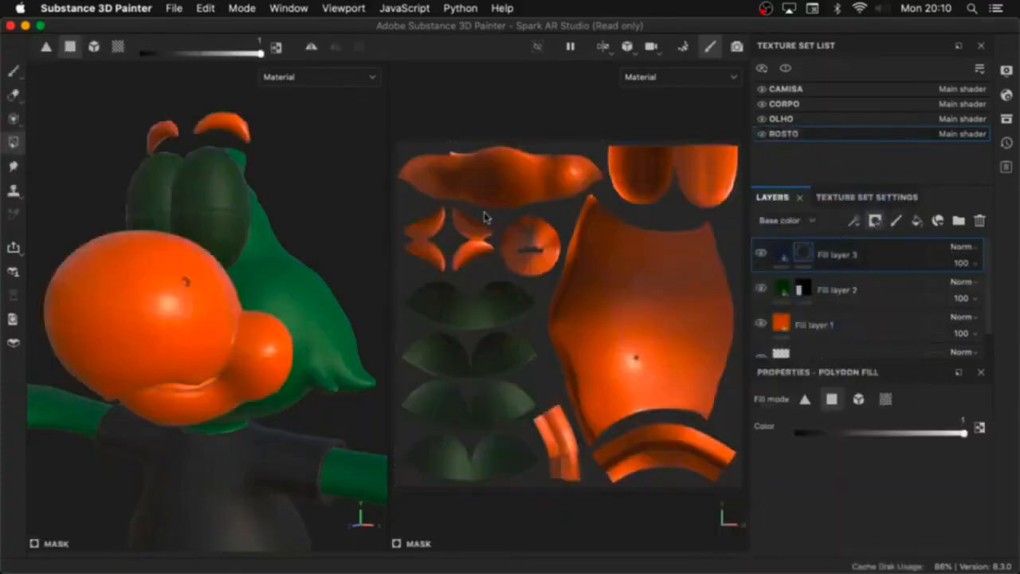
pyautogui.moveTo(489, 213); pyautogui.dragTo(398, 273)
pyautogui.moveTo(458, 213); pyautogui.dragTo(488, 256)
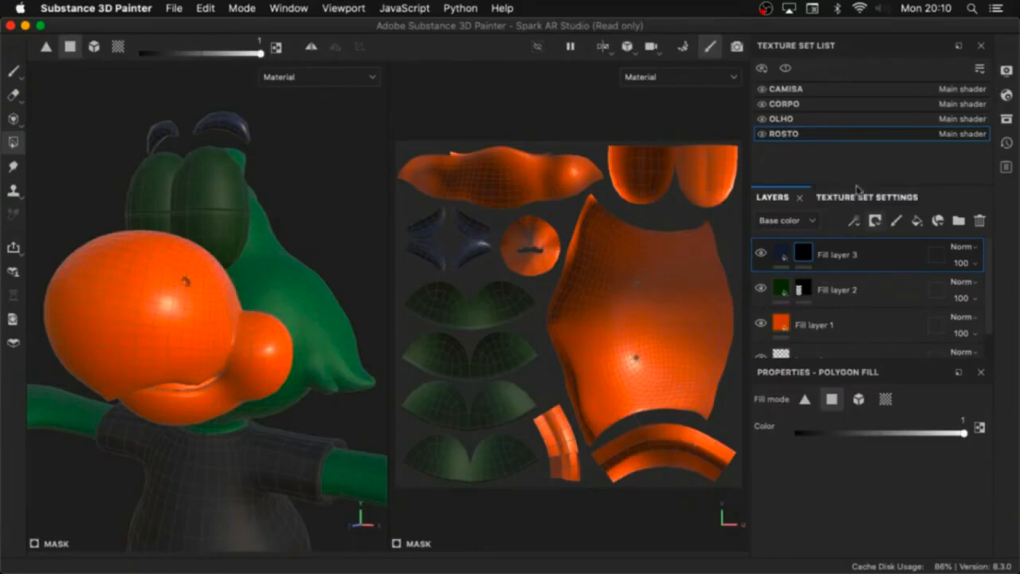
# Step: Add a fourth fill layer to ROSTO and set its base color to pink E11D6D
pyautogui.click(916, 220)
pyautogui.click(935, 484)
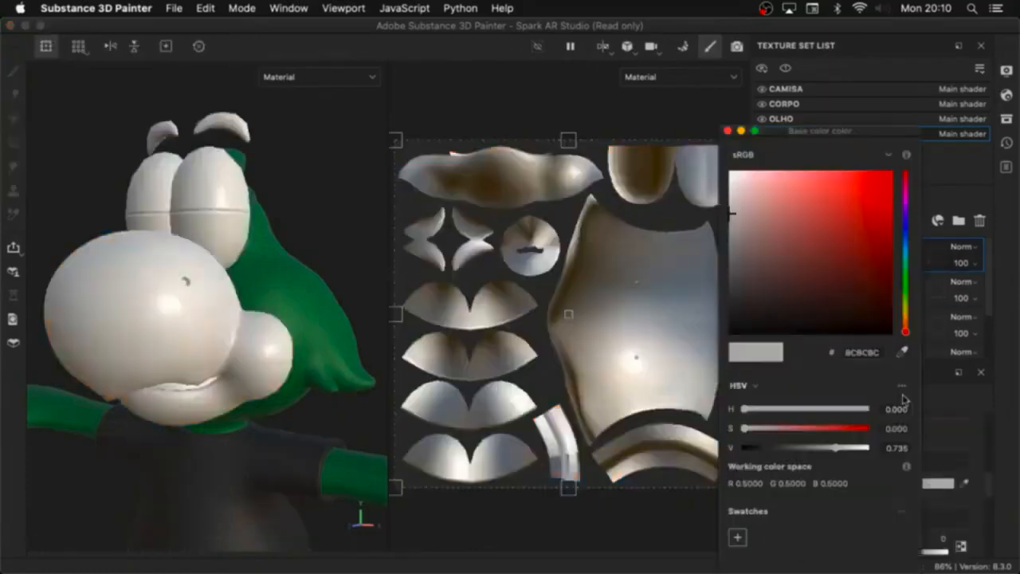
pyautogui.moveTo(903, 200); pyautogui.dragTo(905, 181)
pyautogui.click(871, 190)
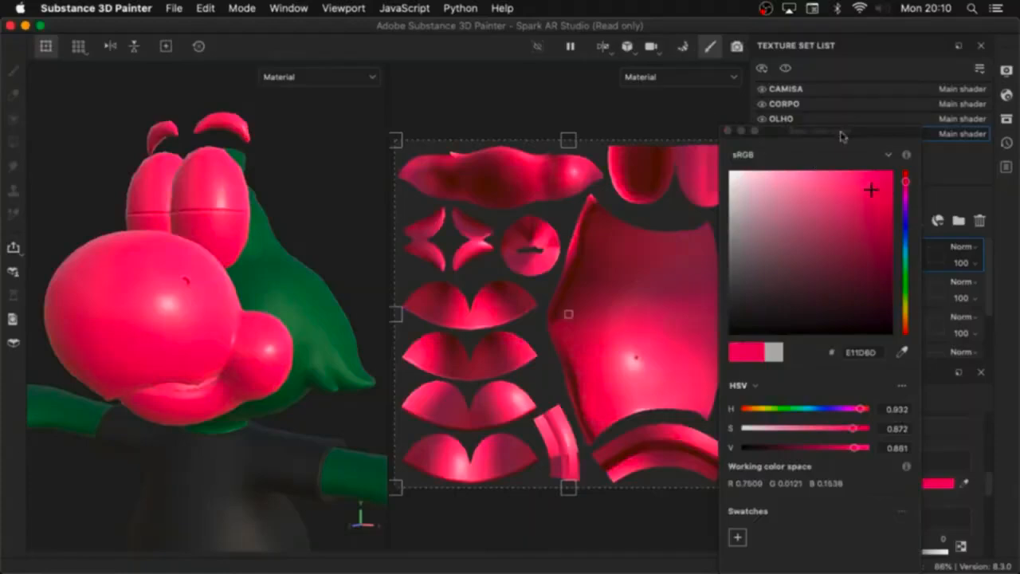
pyautogui.moveTo(841, 137); pyautogui.dragTo(310, 86)
# Step: Add a black mask to the pink fill layer and polygon-fill the two rounded UV islands at the layout's top-right corner
pyautogui.click(876, 221)
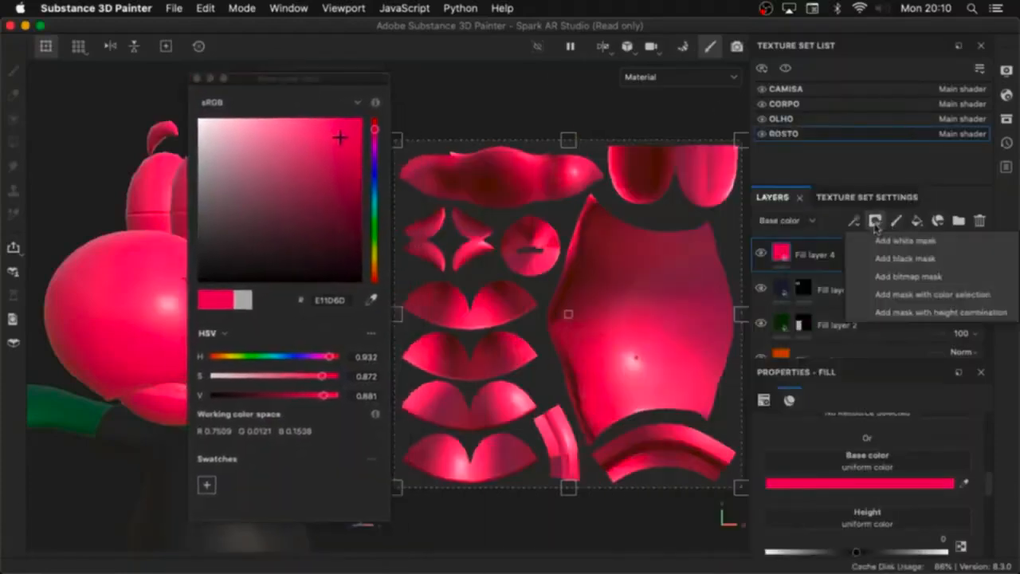
pyautogui.click(893, 239)
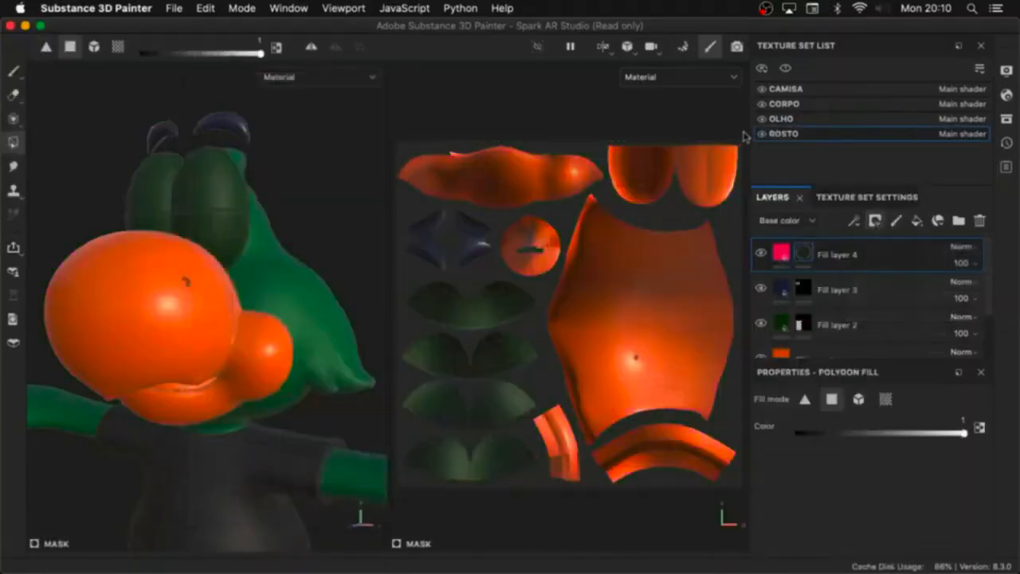
pyautogui.click(609, 201)
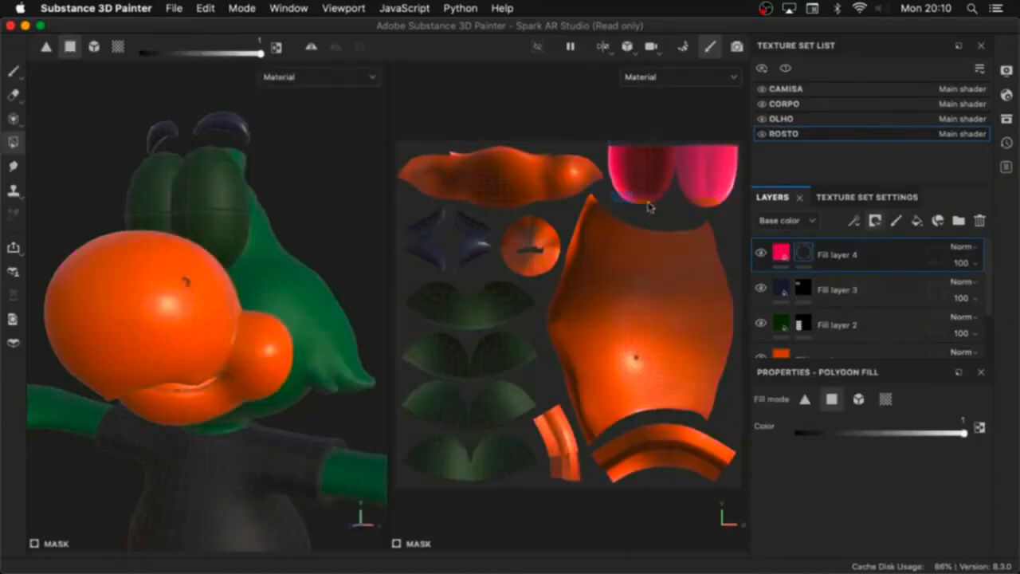
pyautogui.moveTo(648, 203); pyautogui.dragTo(722, 206)
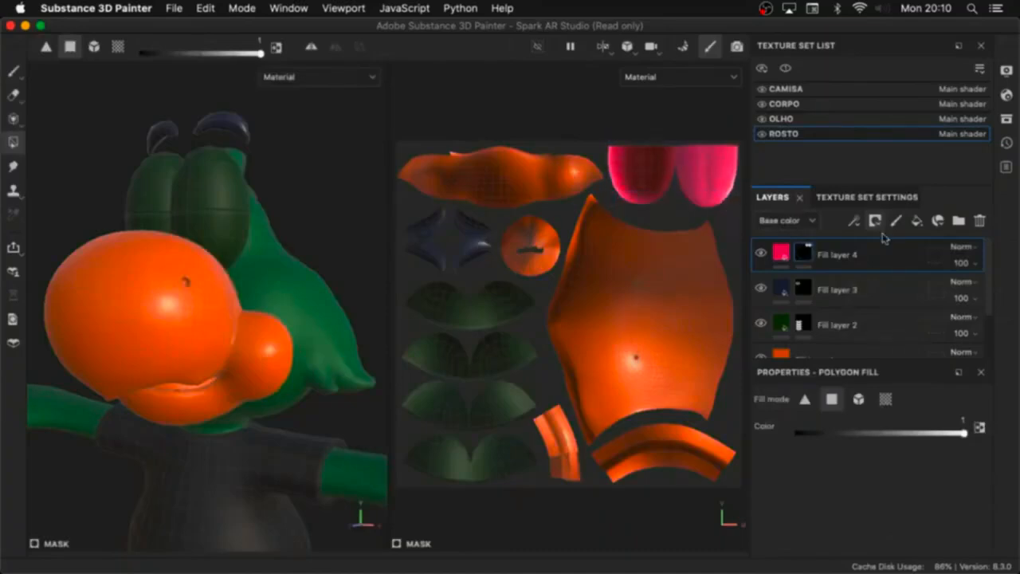
# Step: Add a fifth fill layer to ROSTO and set its base color to white
pyautogui.click(916, 220)
pyautogui.click(929, 483)
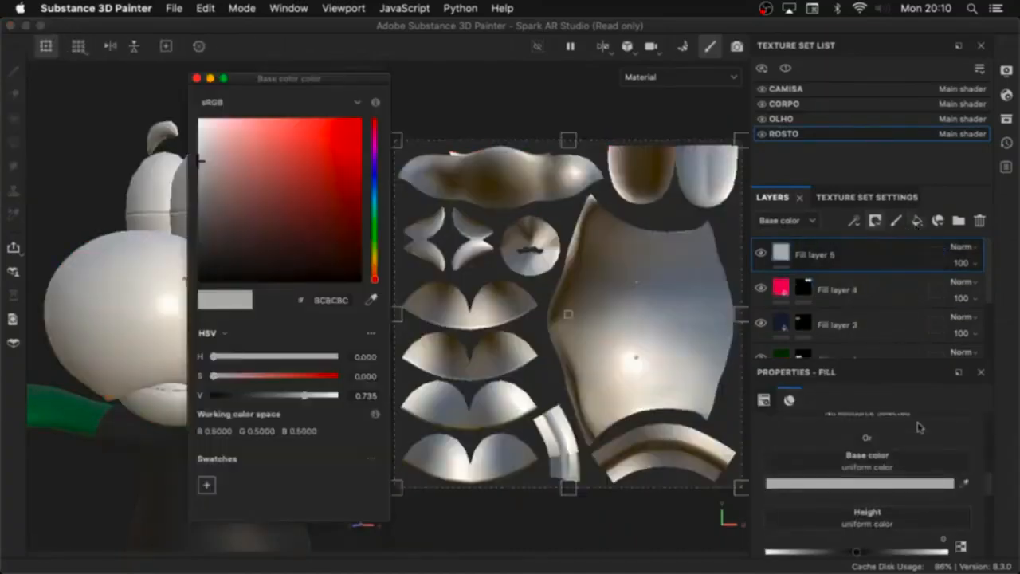
pyautogui.moveTo(273, 167); pyautogui.dragTo(91, 77)
pyautogui.click(197, 79)
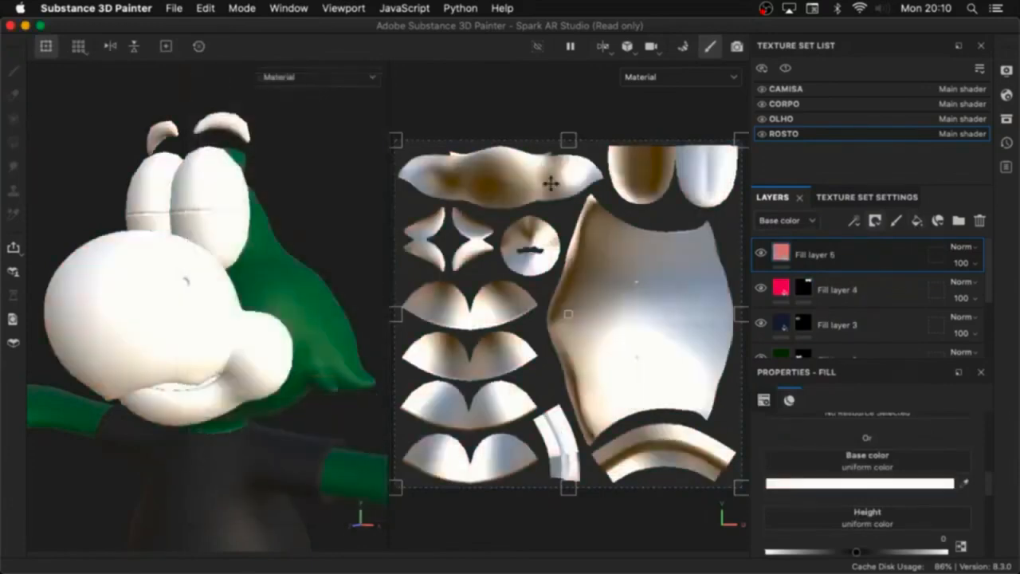
# Step: Add a black mask to the white fill layer and polygon-fill the two curved teeth UV islands
pyautogui.click(875, 223)
pyautogui.click(911, 258)
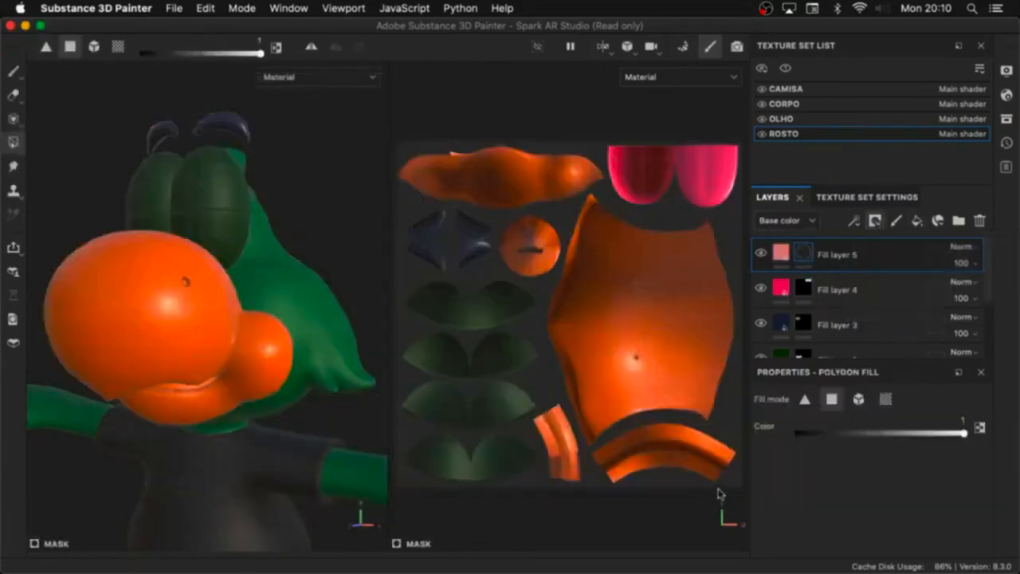
pyautogui.moveTo(671, 418); pyautogui.dragTo(642, 495)
pyautogui.moveTo(630, 451); pyautogui.dragTo(601, 468)
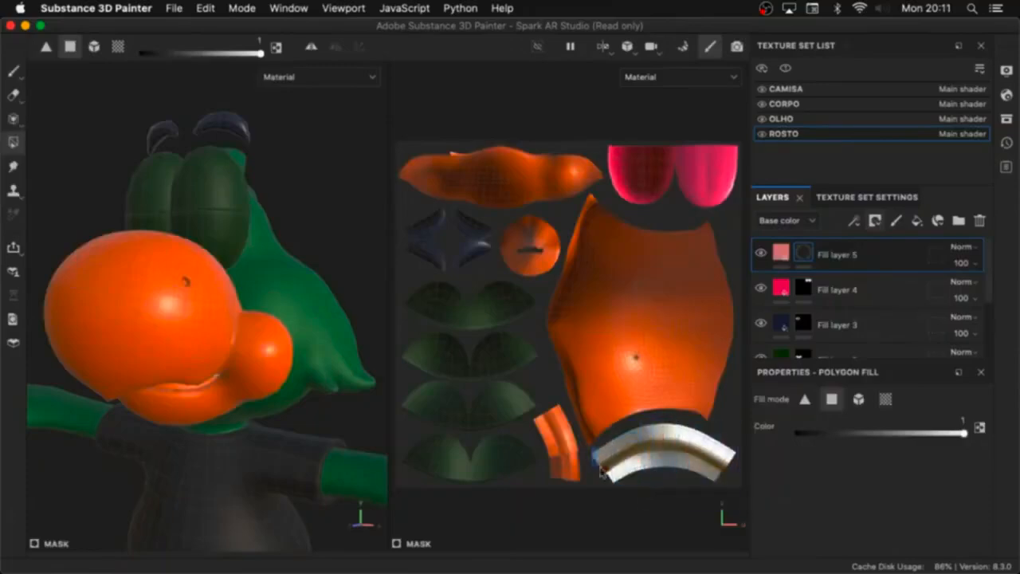
pyautogui.moveTo(549, 423); pyautogui.dragTo(569, 482)
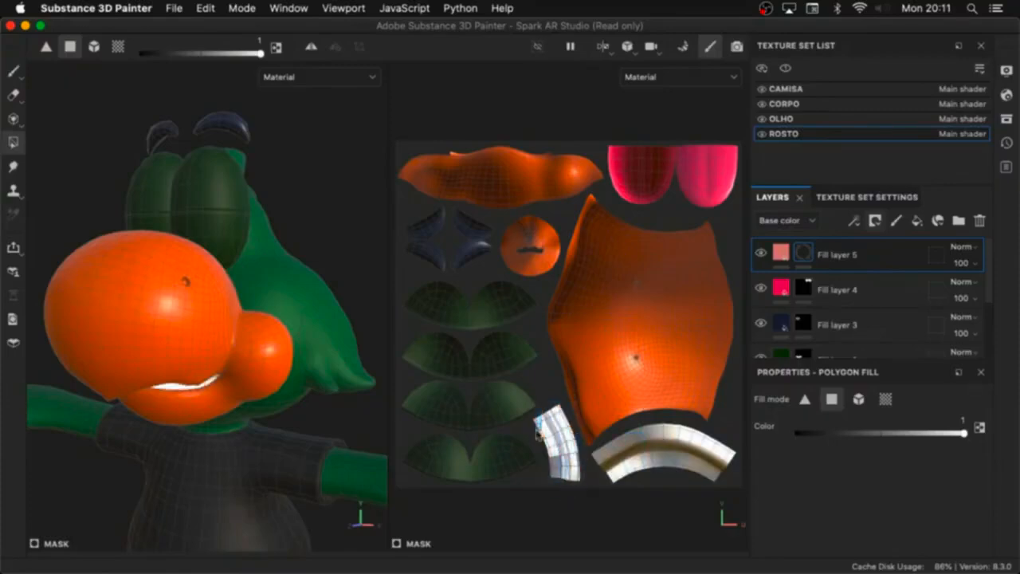
pyautogui.click(540, 424)
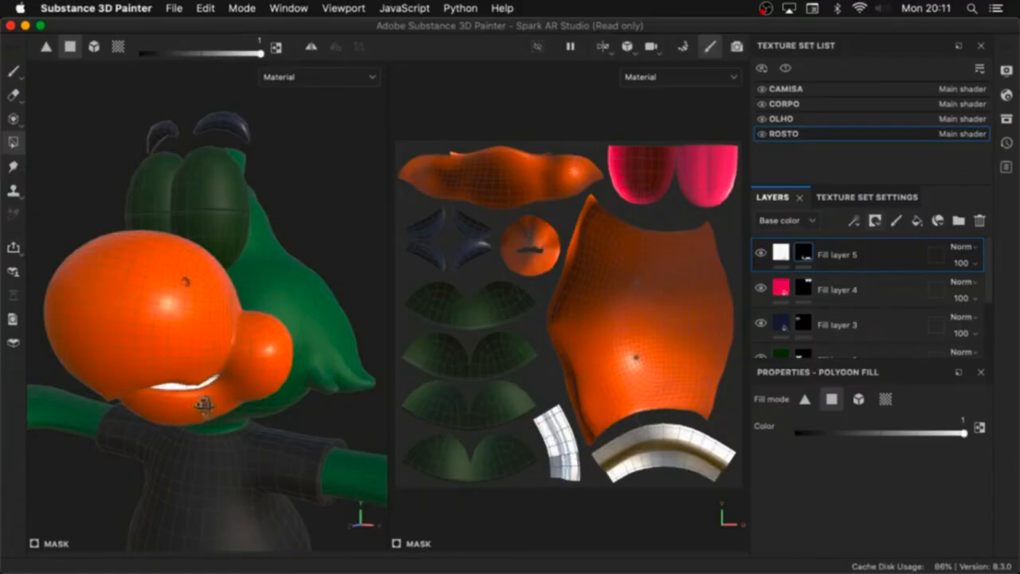
pyautogui.keyDown('alt'); pyautogui.moveTo(205, 405); pyautogui.dragTo(423, 372); pyautogui.keyUp('alt')
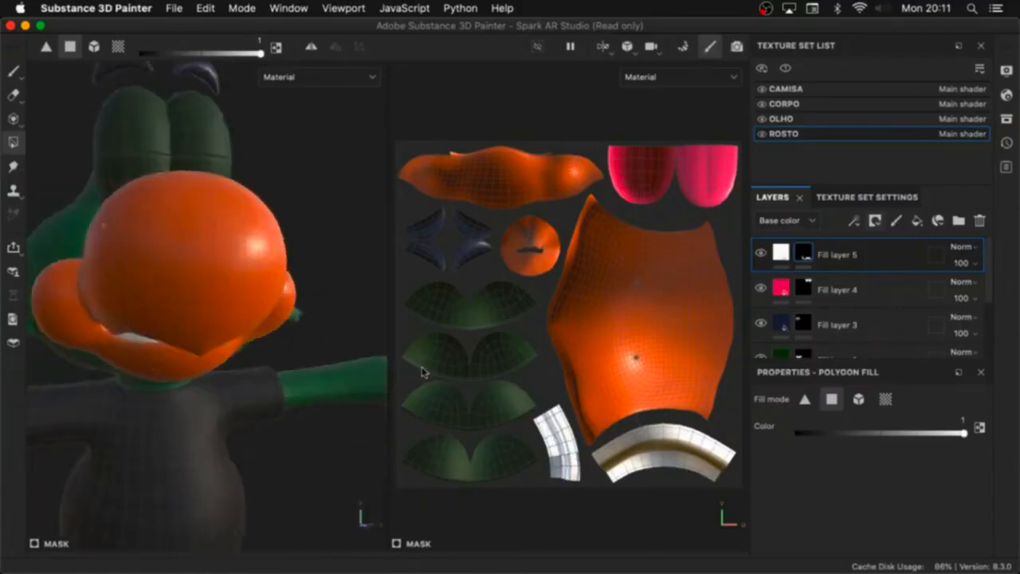
# Step: Add the Wood Walnut smart material directly above ROSTO's orange fill layer
pyautogui.scroll(-3, 795, 335)
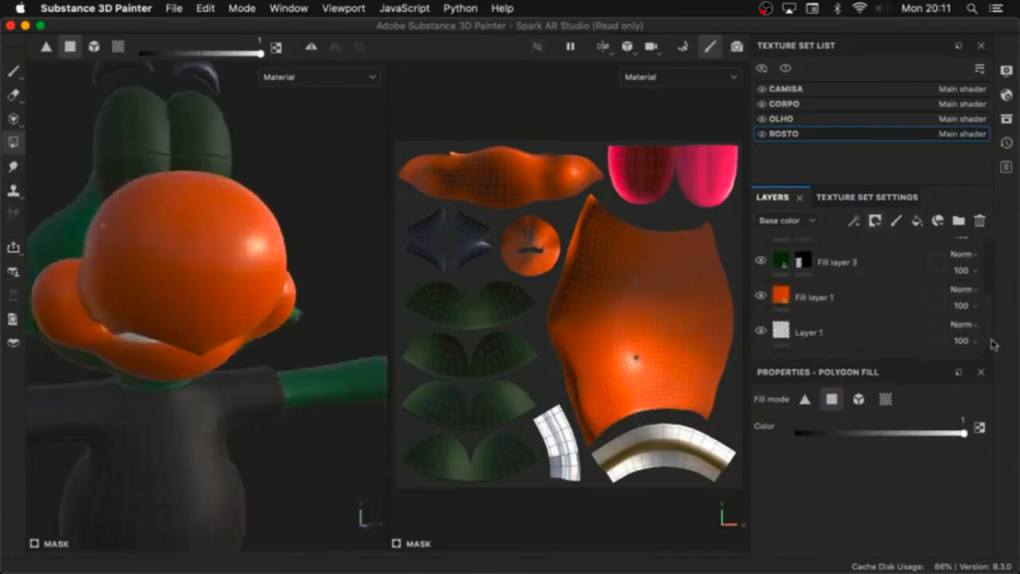
pyautogui.click(805, 299)
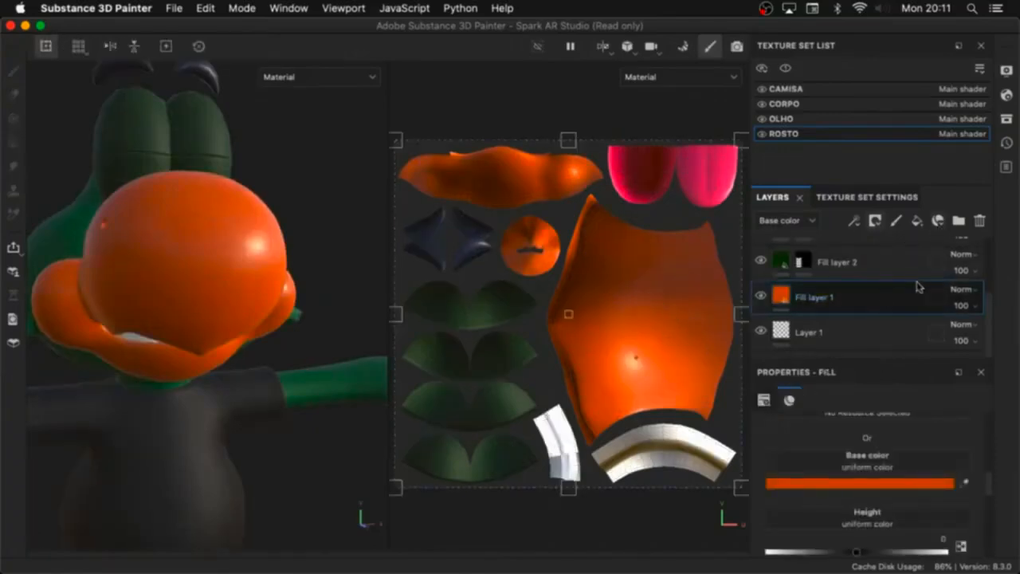
pyautogui.click(938, 221)
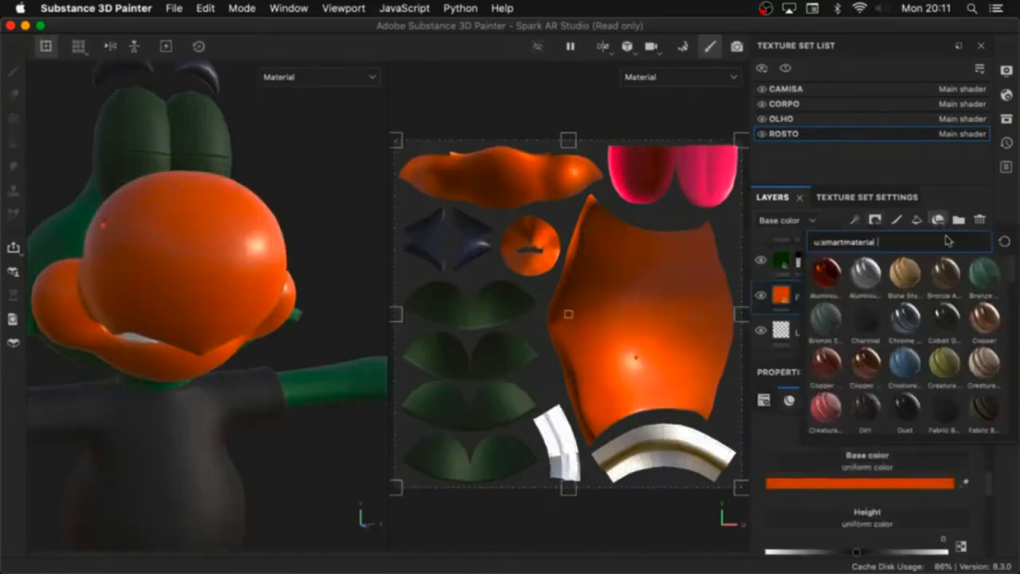
pyautogui.moveTo(1012, 273); pyautogui.dragTo(1017, 428)
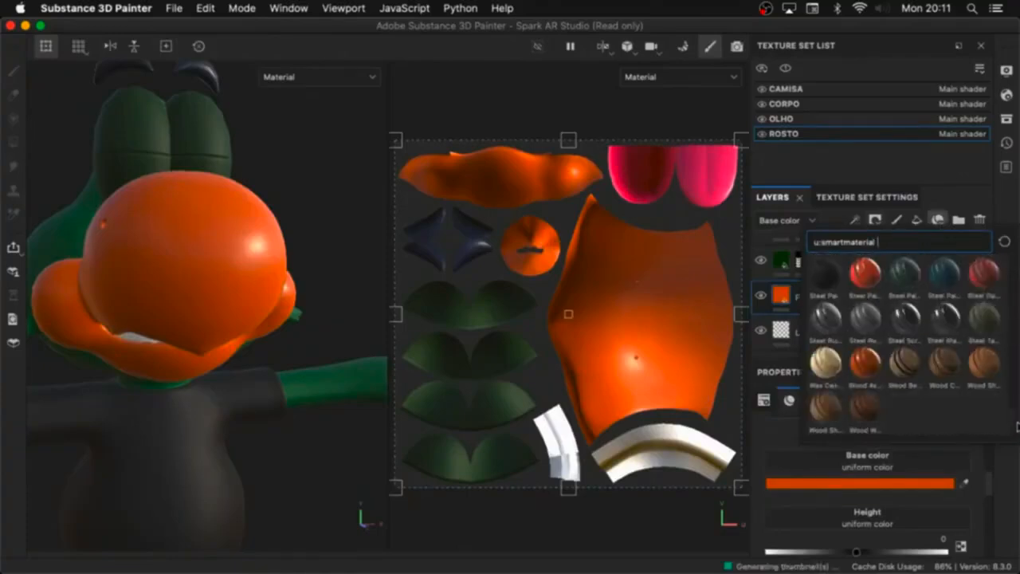
pyautogui.click(868, 414)
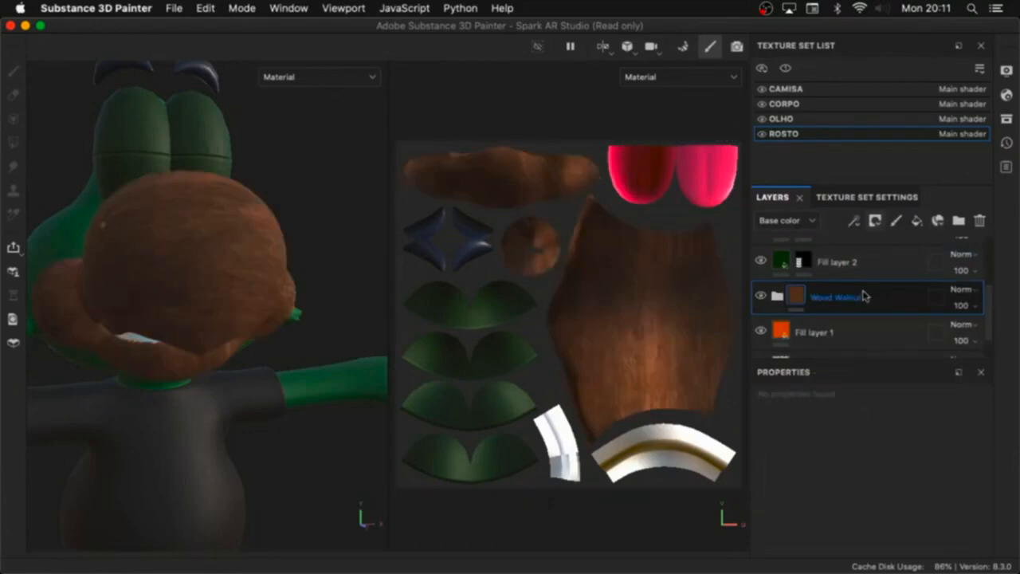
# Step: Move the orange fill layer above Wood Walnut and lower the Wood Walnut group's opacity to 10
pyautogui.moveTo(869, 332); pyautogui.dragTo(870, 285)
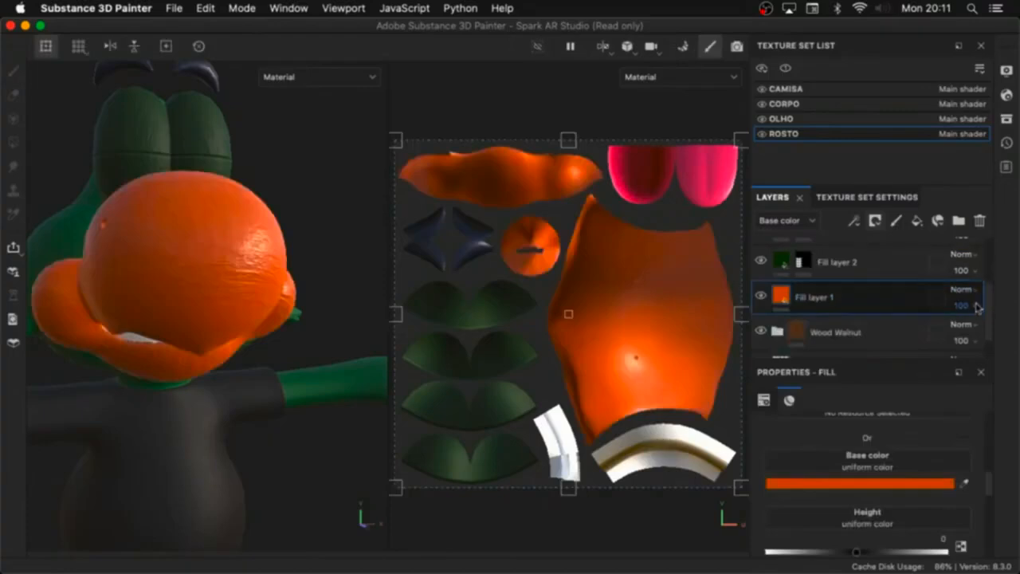
pyautogui.click(976, 342)
pyautogui.moveTo(1016, 372); pyautogui.dragTo(958, 375)
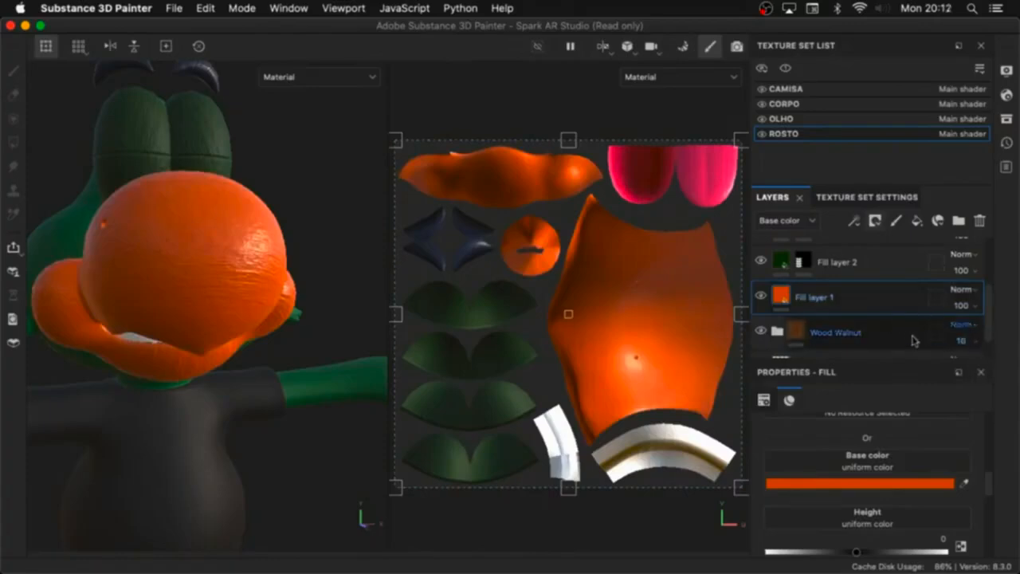
# Step: Move Wood Walnut above the orange fill layer, set its opacity to 2, and try Overlay and Screen blending
pyautogui.moveTo(877, 331); pyautogui.dragTo(882, 284)
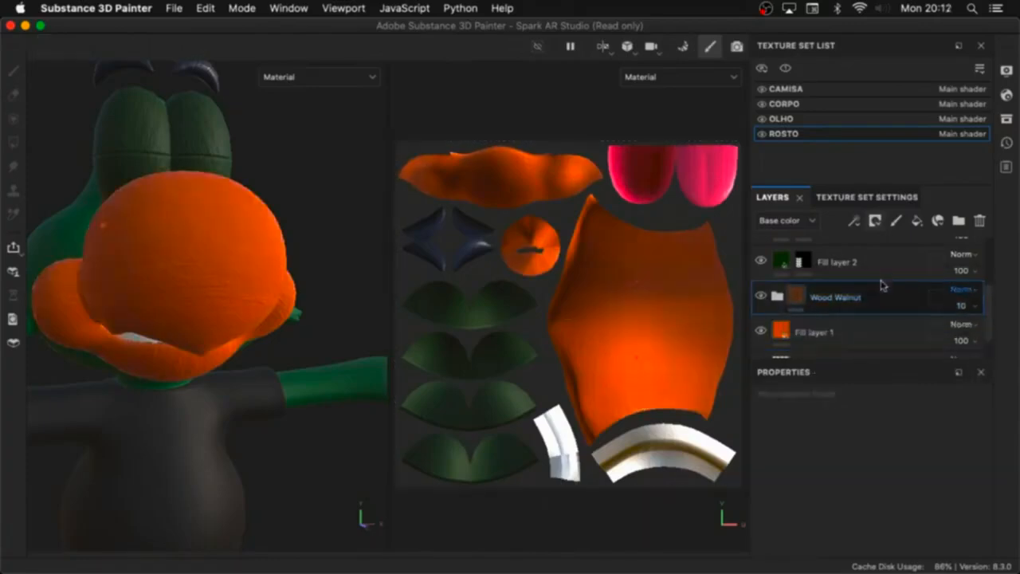
pyautogui.click(976, 310)
pyautogui.moveTo(955, 335); pyautogui.dragTo(949, 331)
pyautogui.moveTo(247, 328)
pyautogui.keyDown('alt'); pyautogui.mouseDown()
pyautogui.moveTo(262, 303)
pyautogui.moveTo(210, 303)
pyautogui.moveTo(296, 319)
pyautogui.moveTo(227, 327)
pyautogui.mouseUp(); pyautogui.keyUp('alt')
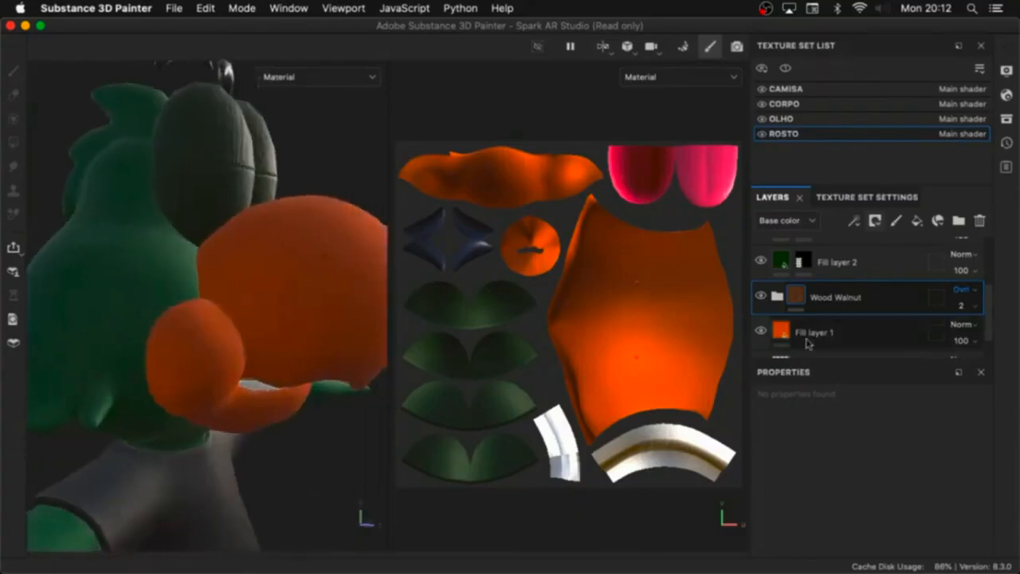
pyautogui.click(866, 332)
pyautogui.click(892, 305)
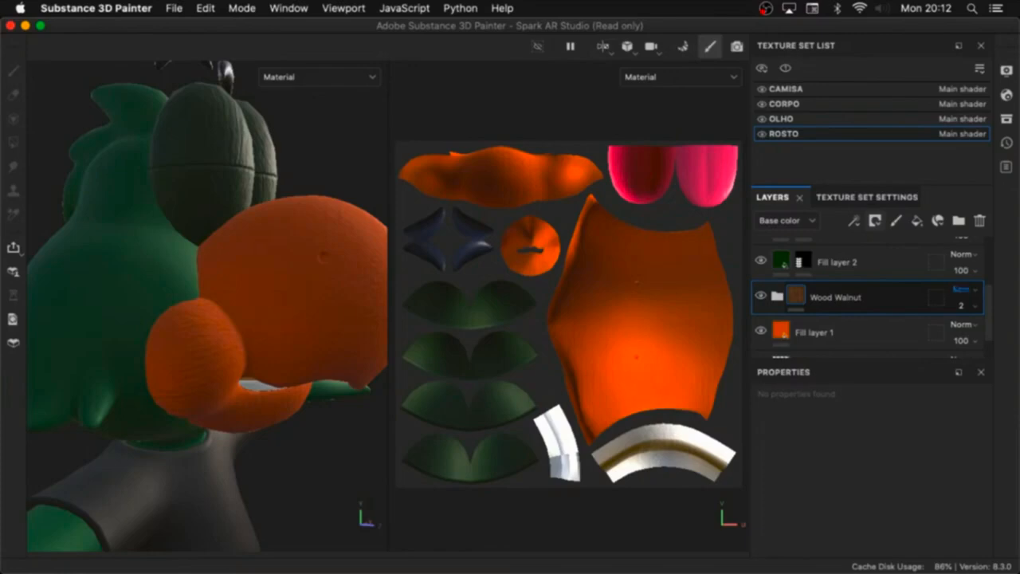
pyautogui.keyDown('alt'); pyautogui.moveTo(333, 349); pyautogui.dragTo(226, 304); pyautogui.keyUp('alt')
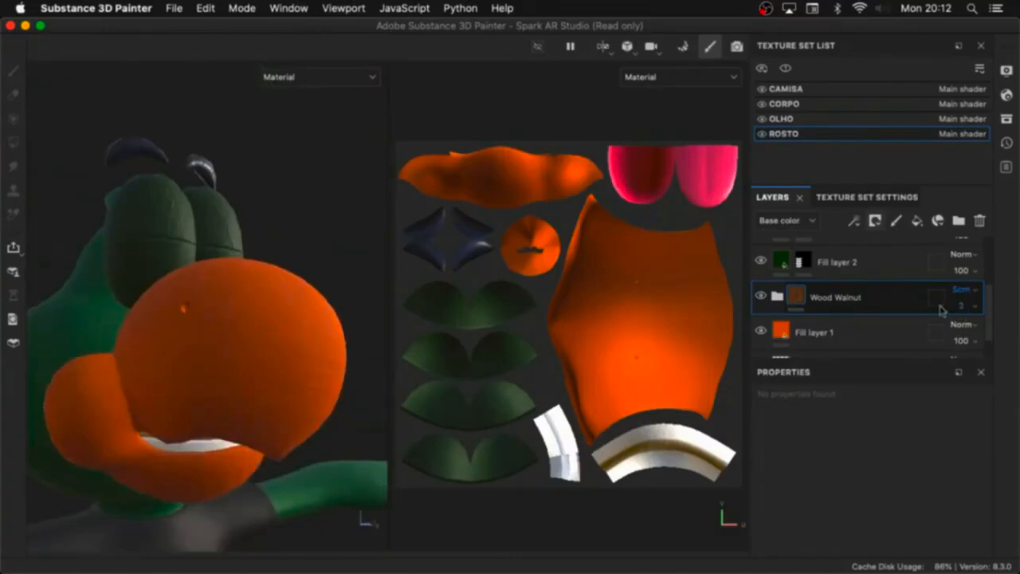
# Step: Look through the Wood Walnut group's sublayers and delete the group from ROSTO
pyautogui.click(777, 297)
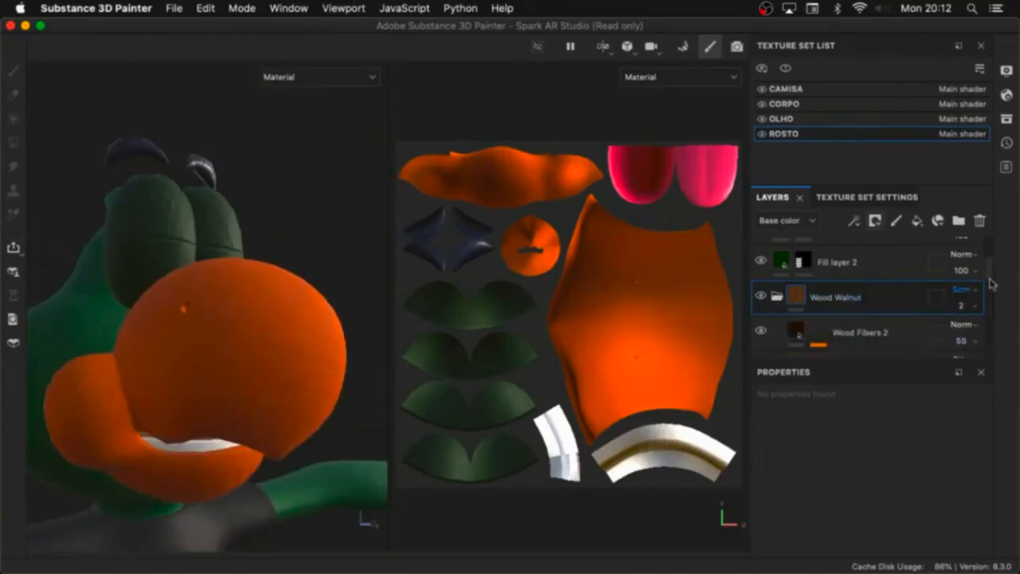
pyautogui.scroll(-10, 992, 284)
pyautogui.scroll(9, 993, 281)
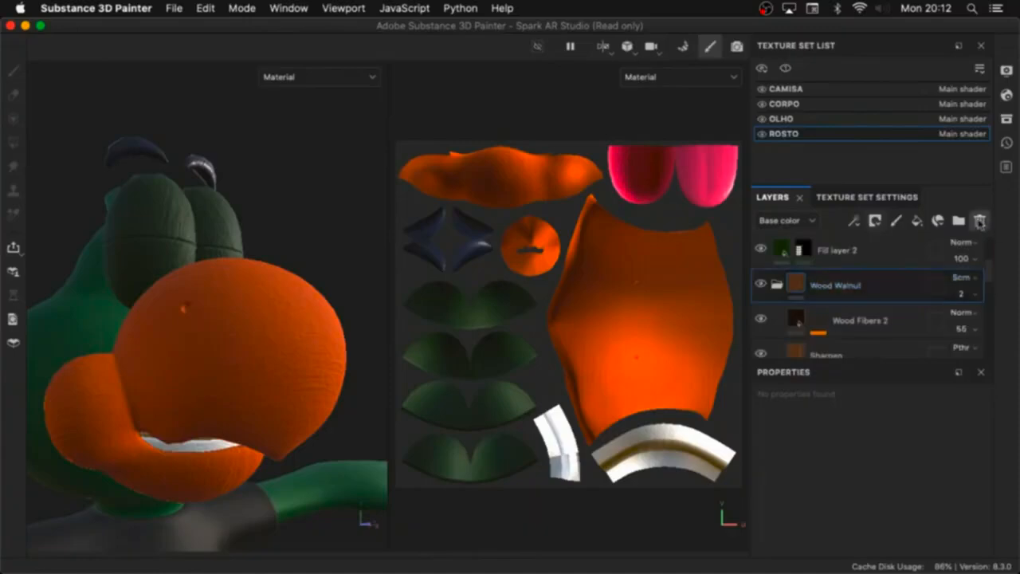
pyautogui.click(981, 221)
pyautogui.keyDown('alt'); pyautogui.moveTo(253, 314); pyautogui.dragTo(292, 247); pyautogui.keyUp('alt')
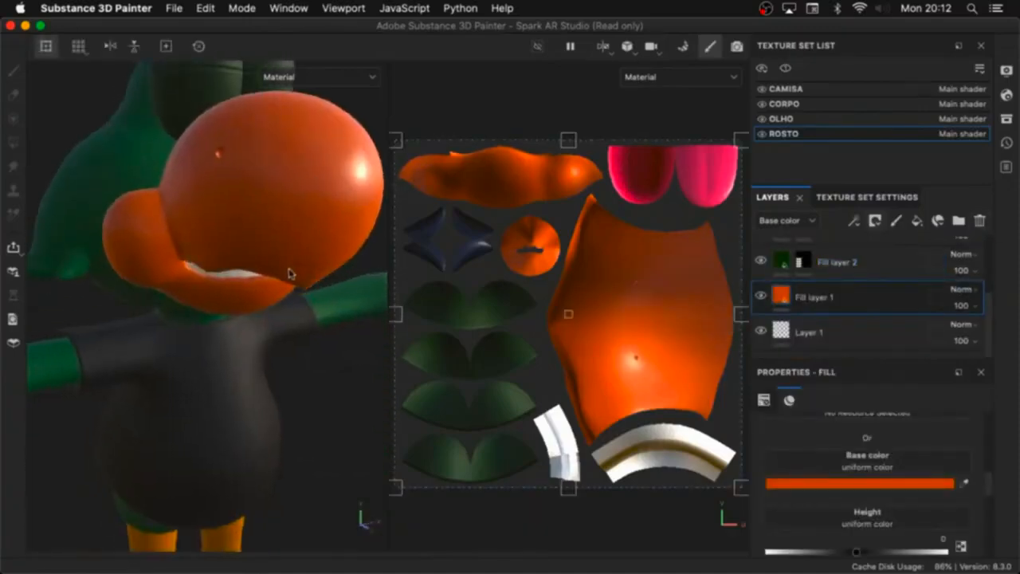
pyautogui.keyDown('alt'); pyautogui.moveTo(305, 286); pyautogui.dragTo(259, 355); pyautogui.keyUp('alt')
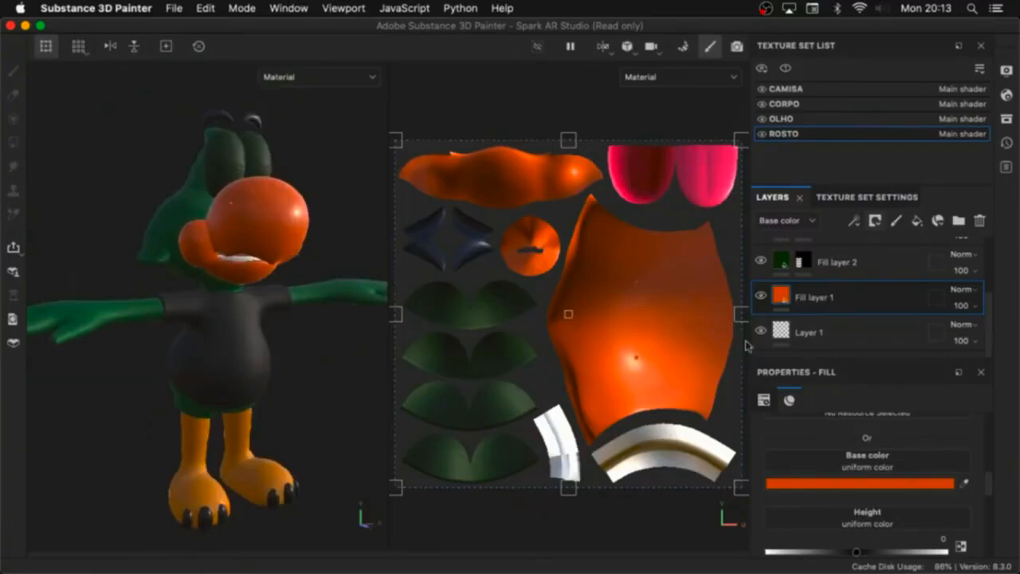
# Step: Change the base color of CORPO's orange leg and foot fill layer to a redder orange, BA5005
pyautogui.click(820, 104)
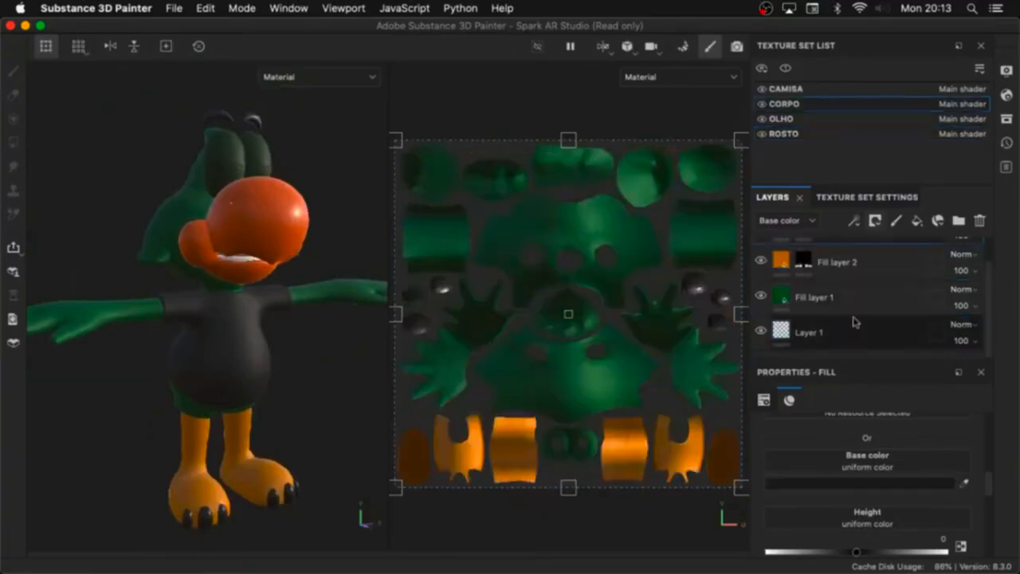
pyautogui.click(850, 266)
pyautogui.click(847, 485)
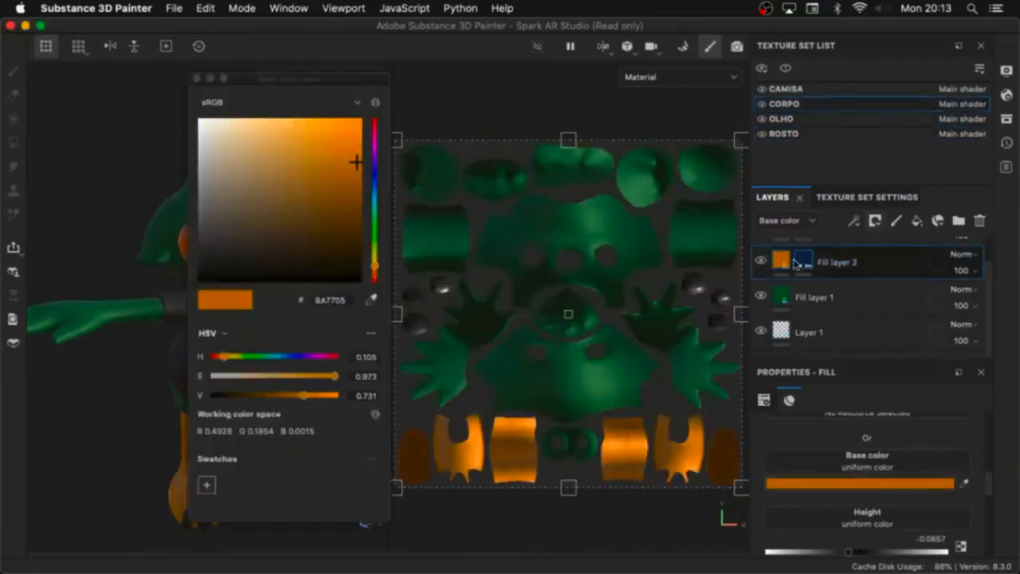
pyautogui.moveTo(377, 274); pyautogui.dragTo(379, 275)
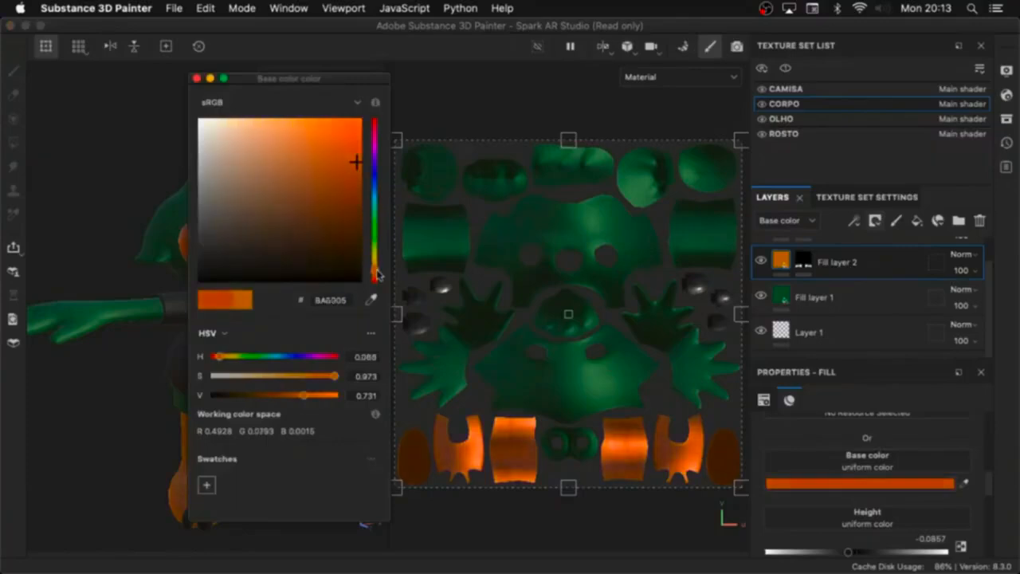
pyautogui.moveTo(237, 78); pyautogui.dragTo(391, 66)
pyautogui.click(351, 66)
pyautogui.keyDown('alt'); pyautogui.moveTo(280, 323); pyautogui.dragTo(300, 353); pyautogui.keyUp('alt')
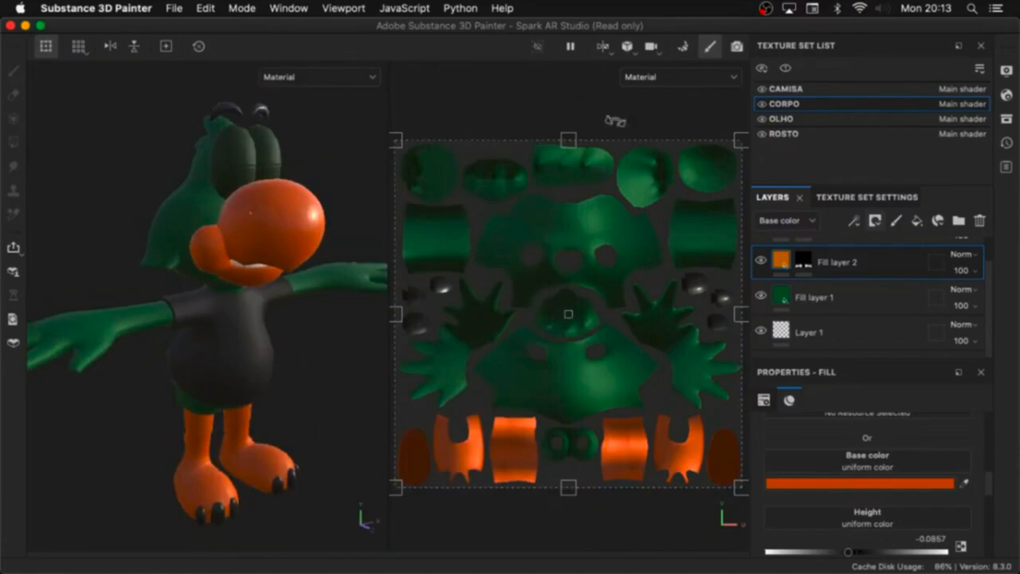
# Step: Bake the selected mesh map textures and return to painting mode
pyautogui.click(684, 47)
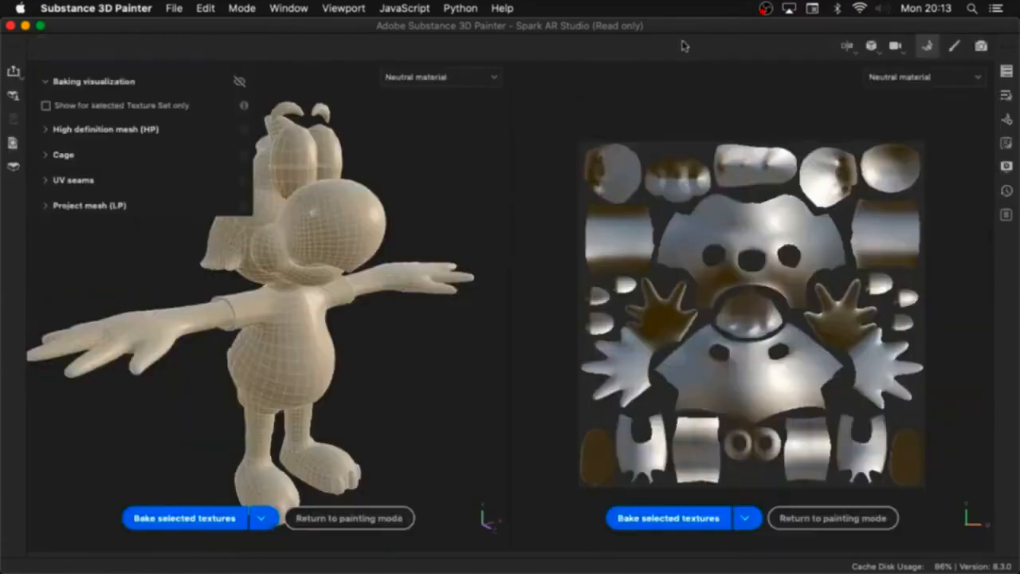
pyautogui.click(187, 519)
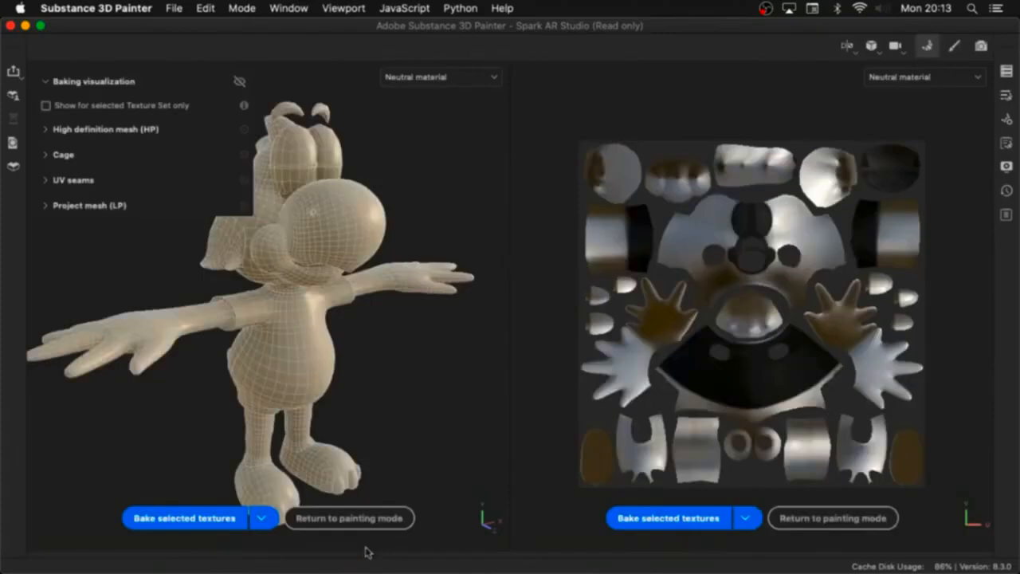
pyautogui.click(348, 518)
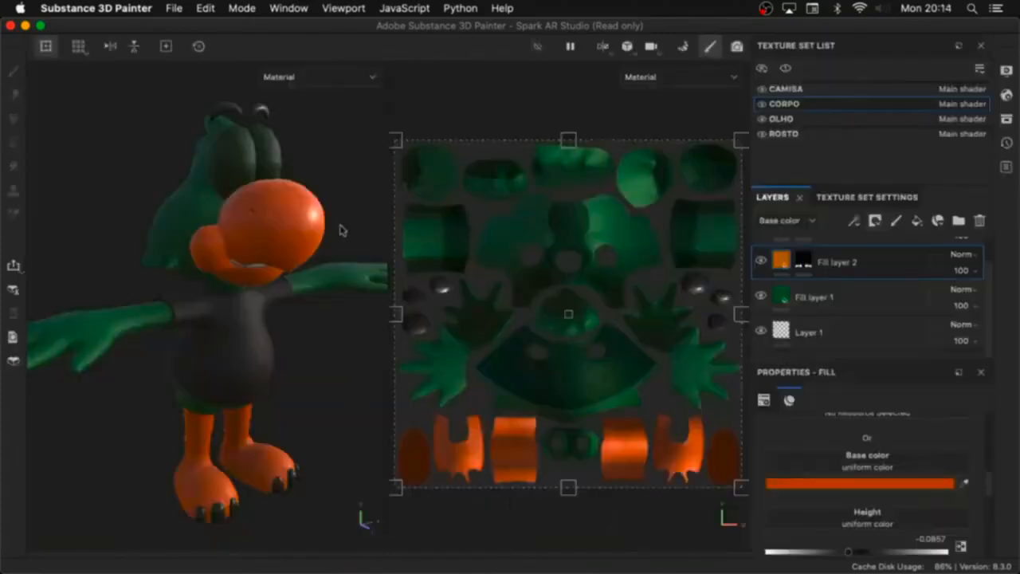
# Step: Export the textures of all four texture sets to the Desktop with the Spark AR Studio template as 8-bit PNG
pyautogui.click(201, 10)
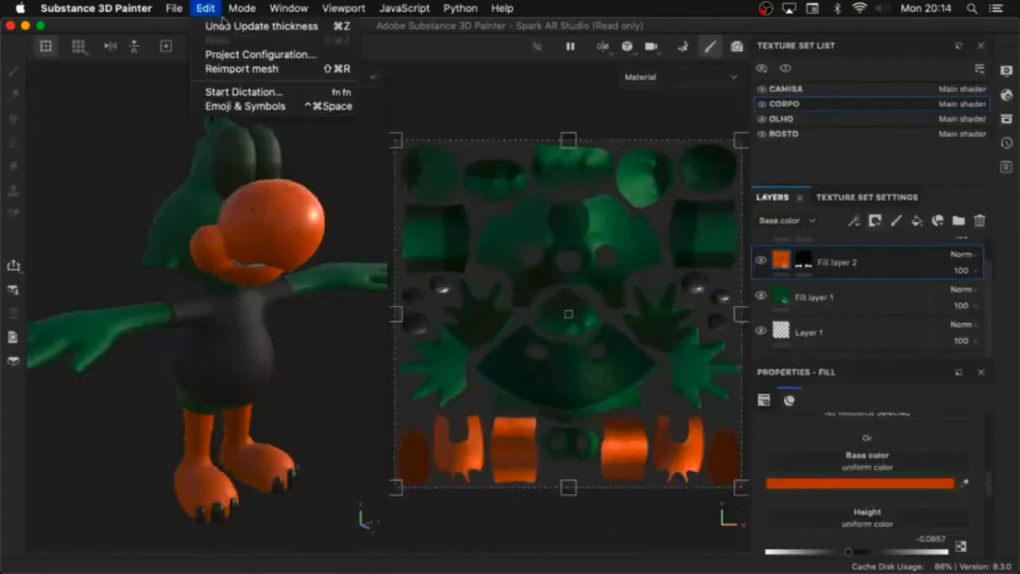
pyautogui.moveTo(177, 10)
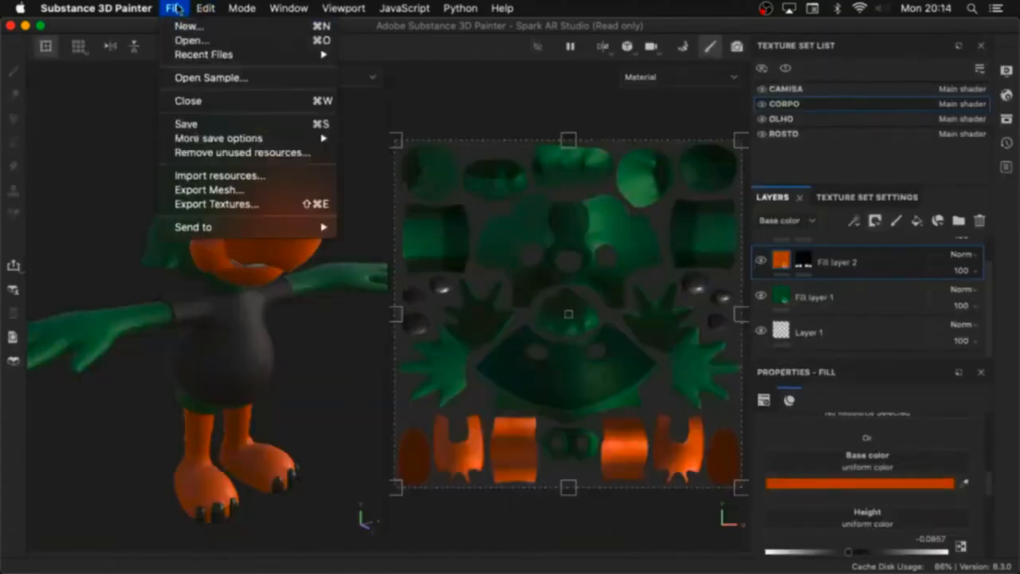
pyautogui.click(266, 209)
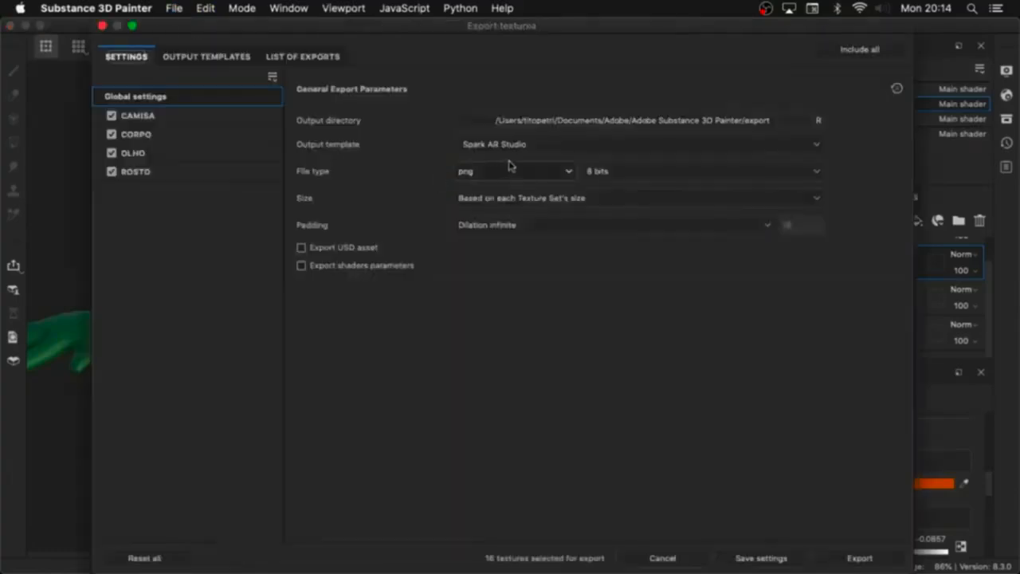
pyautogui.click(729, 123)
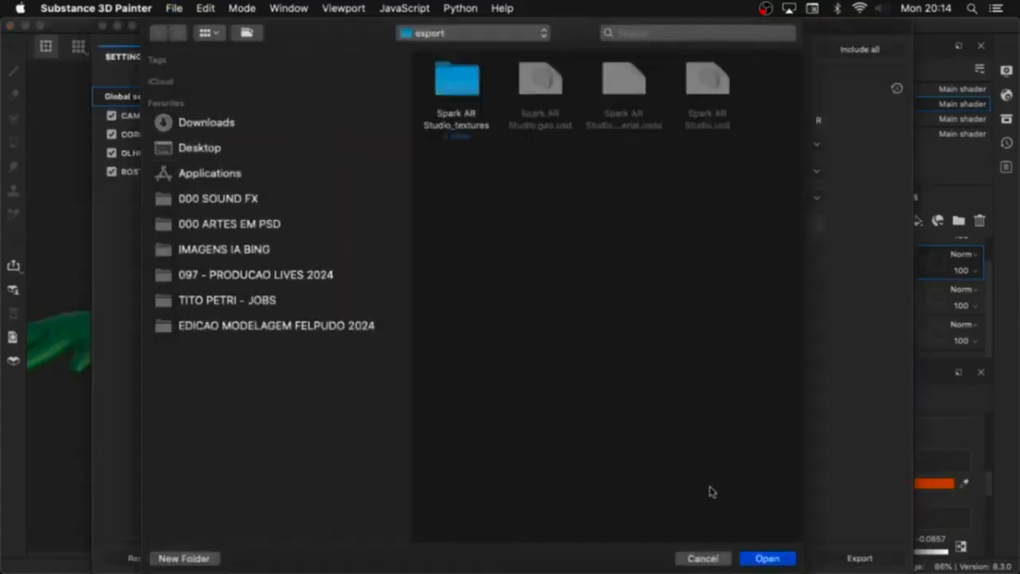
pyautogui.click(294, 148)
pyautogui.click(761, 559)
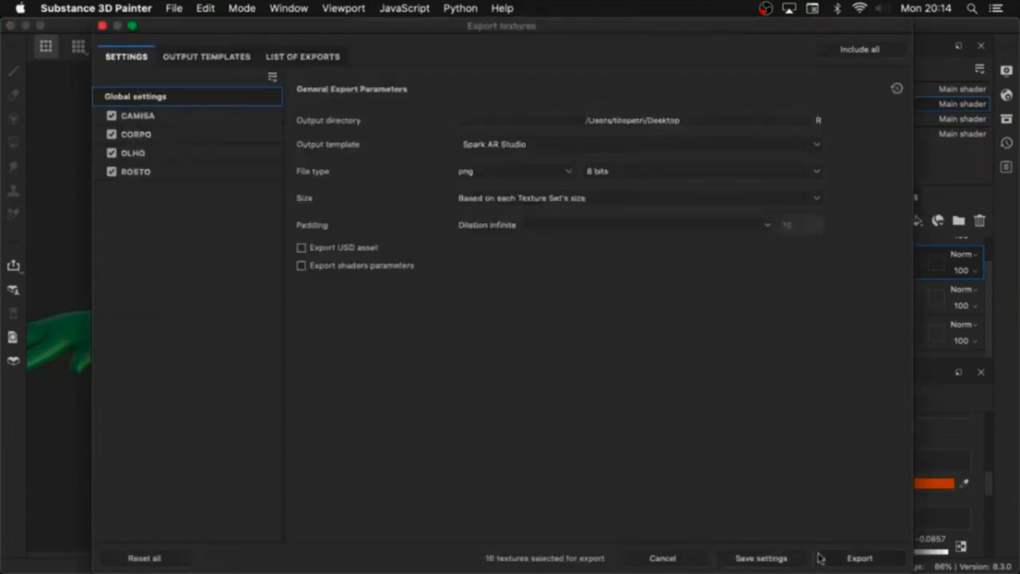
pyautogui.click(824, 557)
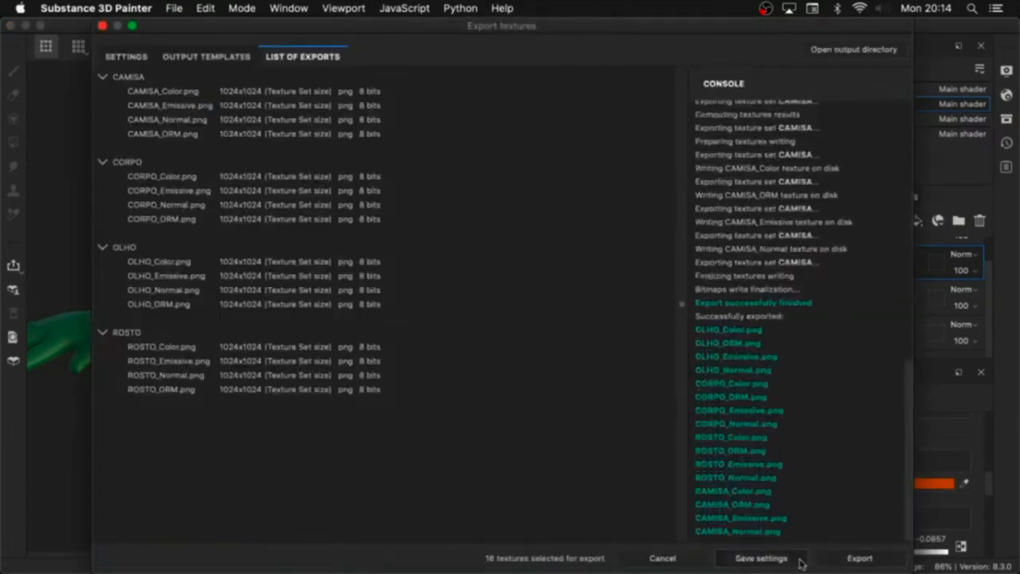
pyautogui.click(106, 27)
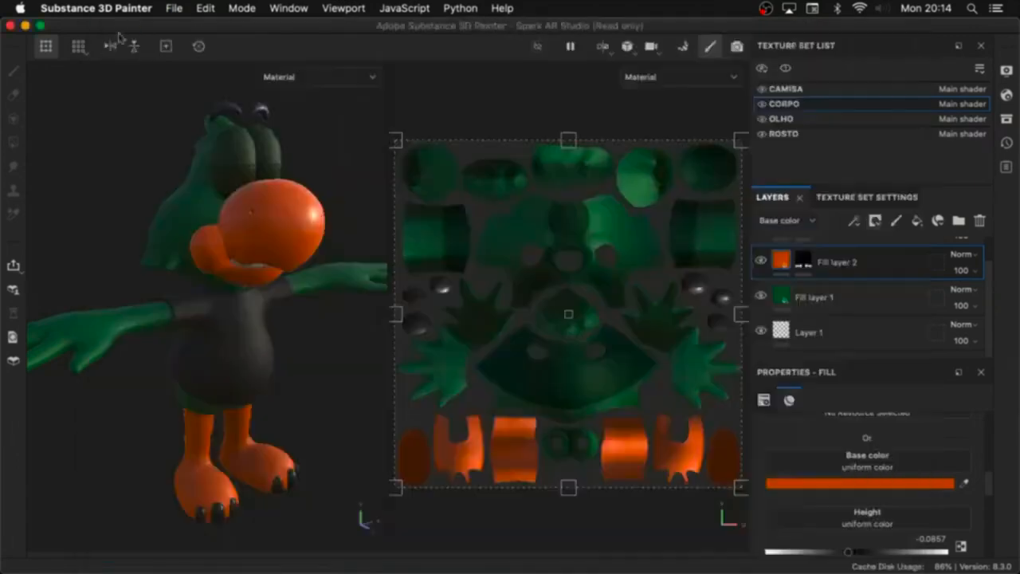
# Step: Save the project on the Desktop as "meu proj substance felpudo"
pyautogui.press('super+s')
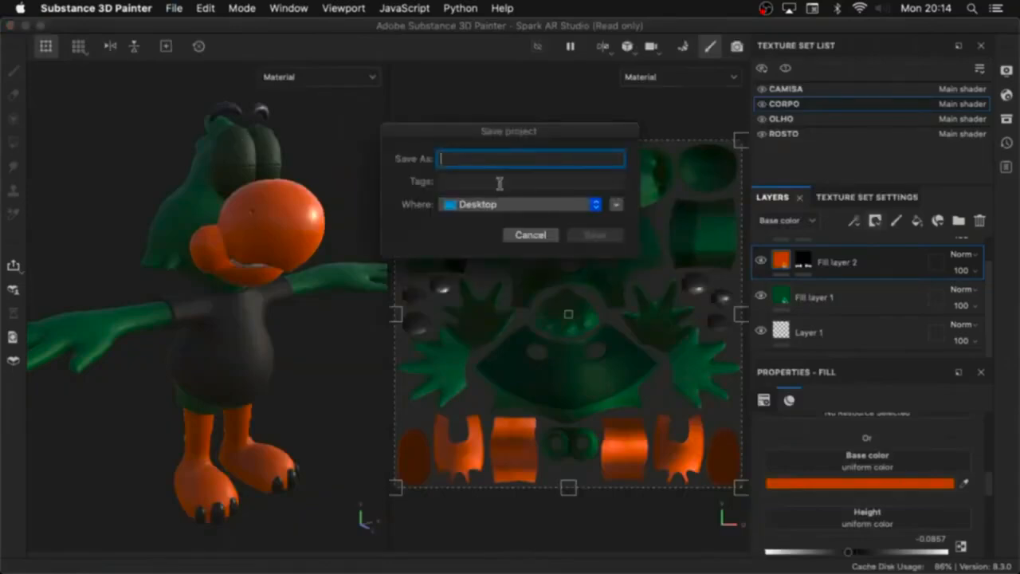
pyautogui.write('meu proj sub')
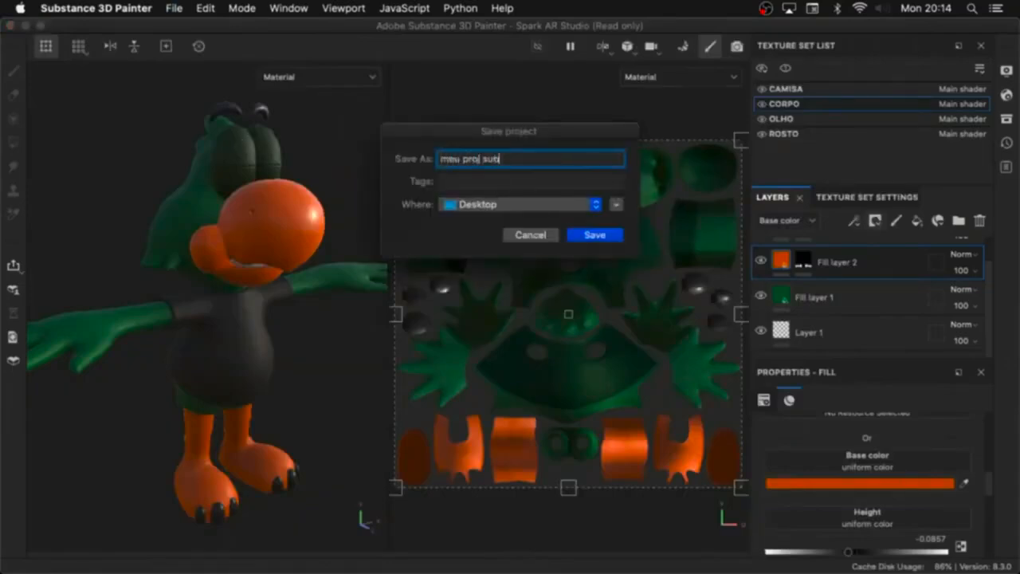
pyautogui.write('stance felpudo')
pyautogui.press('Return')
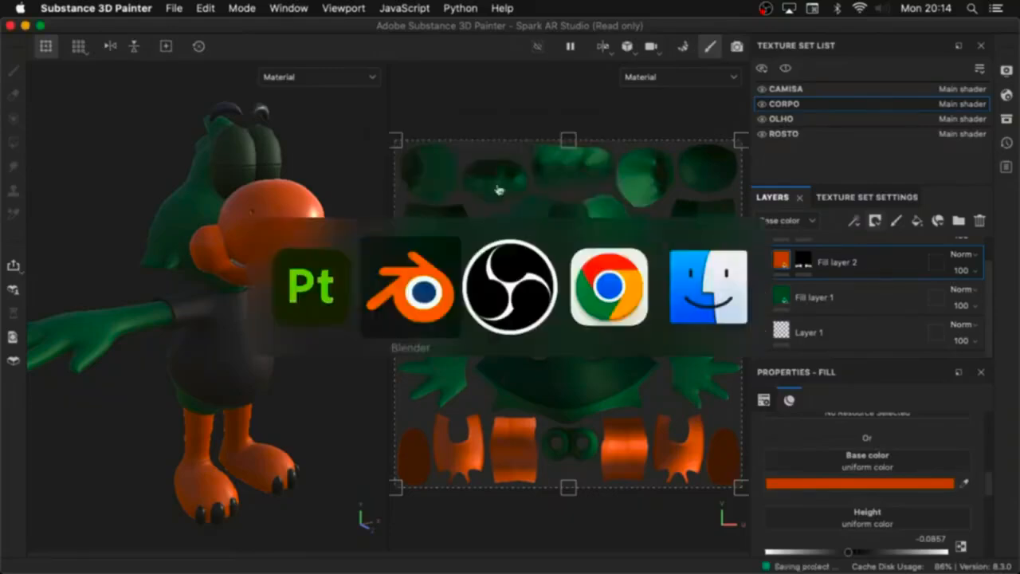
# Step: Switch to Finder, preview the exported CAMISA textures on the Desktop, and delete CAMISA_Emissive.png and CAMISA_Normal.png
pyautogui.press('super+Tab')
pyautogui.press('super+Tab')
pyautogui.press('super+Tab')
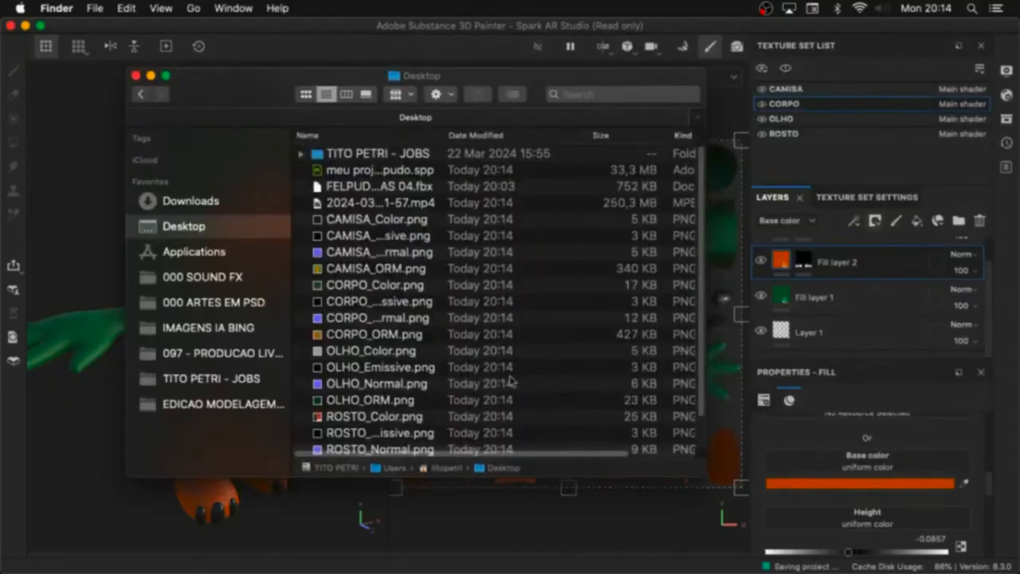
pyautogui.moveTo(699, 471)
pyautogui.mouseDown()
pyautogui.moveTo(997, 503)
pyautogui.moveTo(999, 538)
pyautogui.mouseUp()
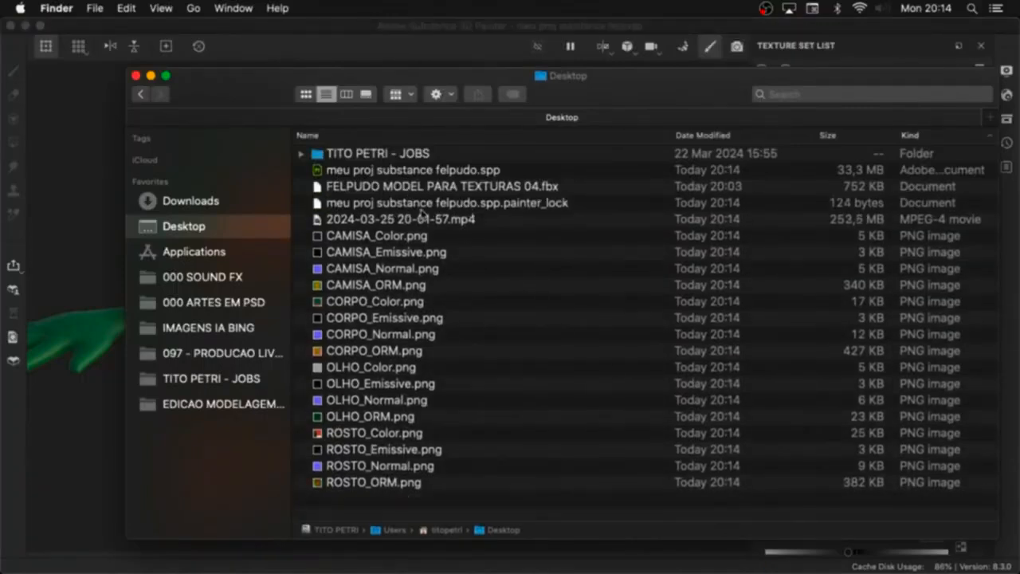
pyautogui.click(410, 236)
pyautogui.press('space')
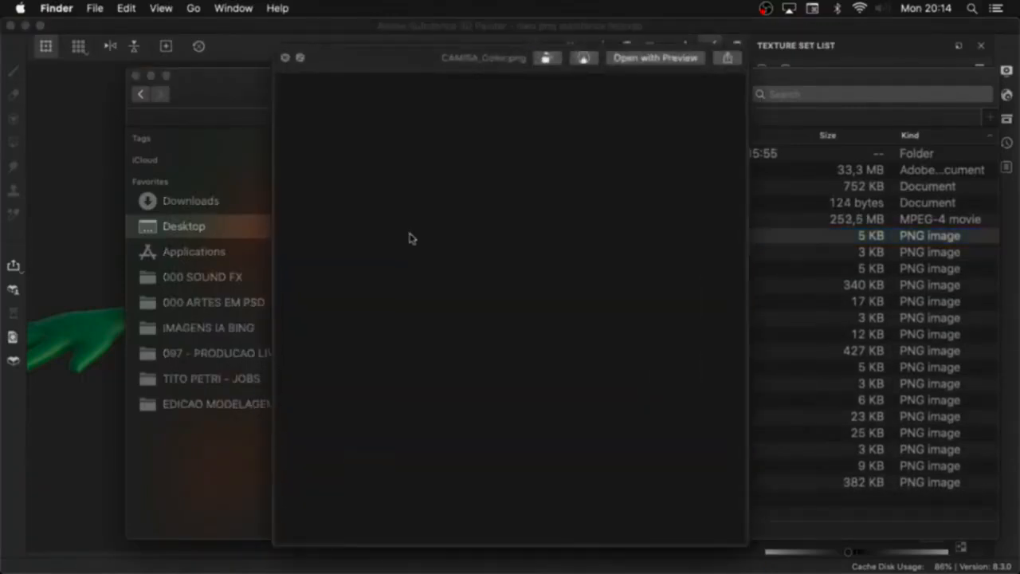
pyautogui.press('Down')
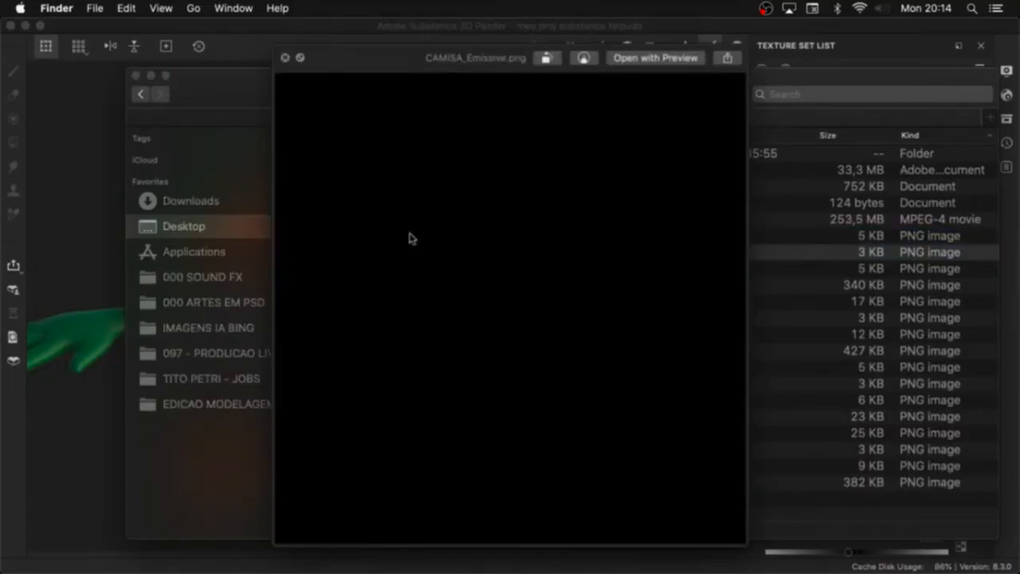
pyautogui.press('Down')
pyautogui.press('Up')
pyautogui.press('super+BackSpace')
pyautogui.press('super+BackSpace')
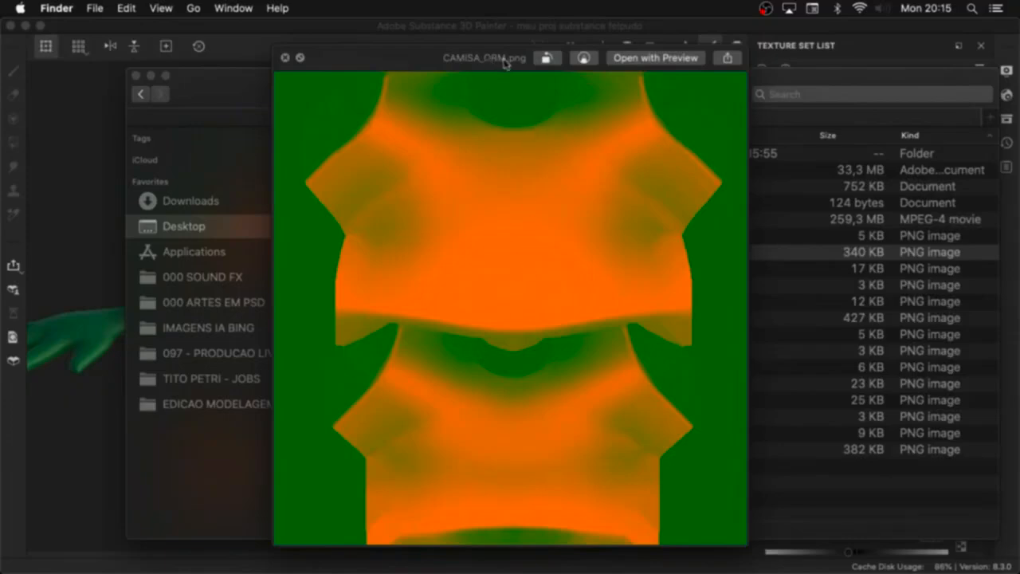
# Step: Preview the CORPO textures and delete CORPO_Emissive.png and CORPO_Normal.png
pyautogui.press('Down')
pyautogui.press('Down')
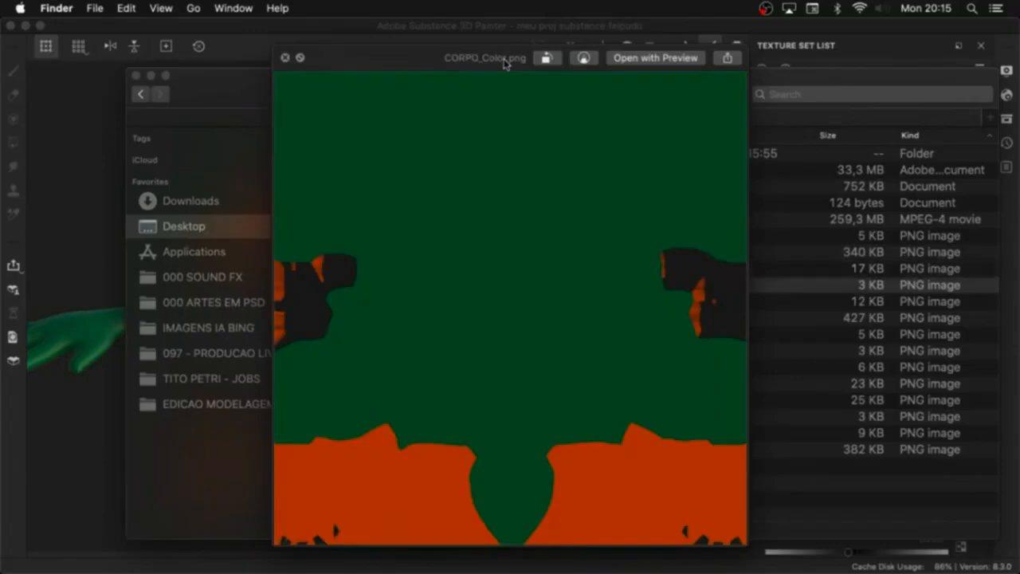
pyautogui.press('Down')
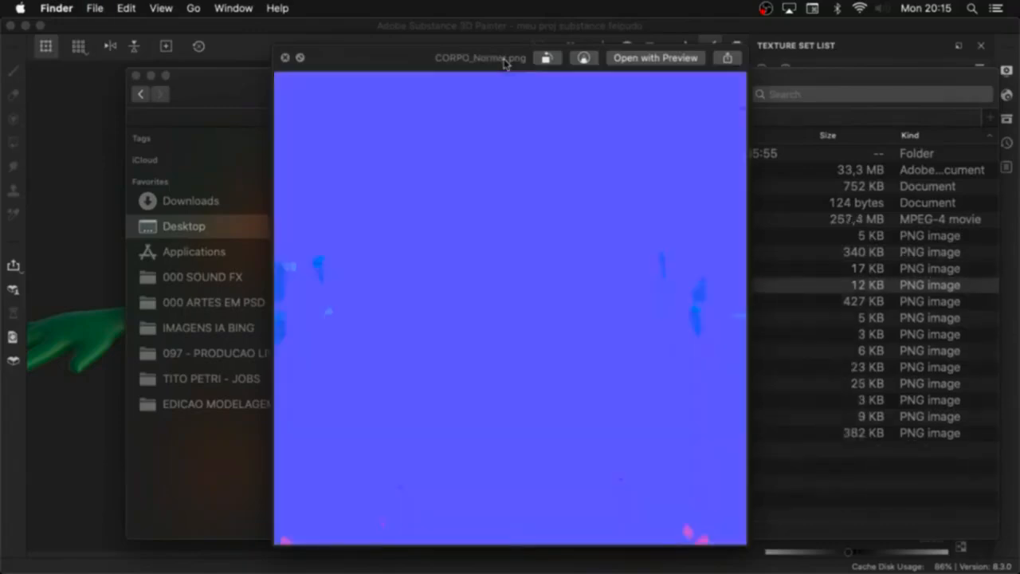
pyautogui.press('Down')
pyautogui.press('Down')
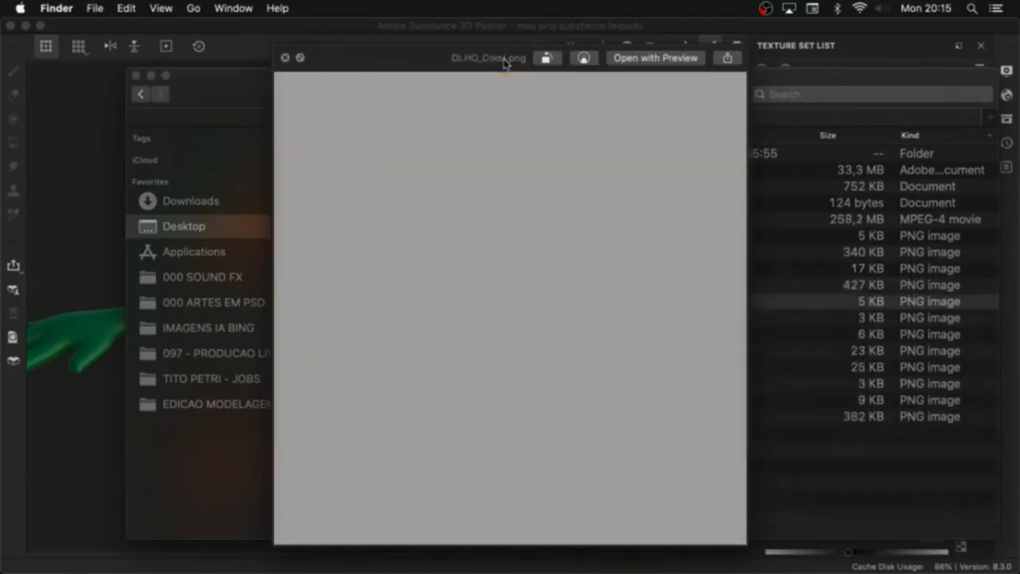
# Step: Preview the OLHO textures and delete all four: OLHO_Color, OLHO_Emissive, OLHO_Normal and OLHO_ORM
pyautogui.press('Down')
pyautogui.press('Up')
pyautogui.press('Down')
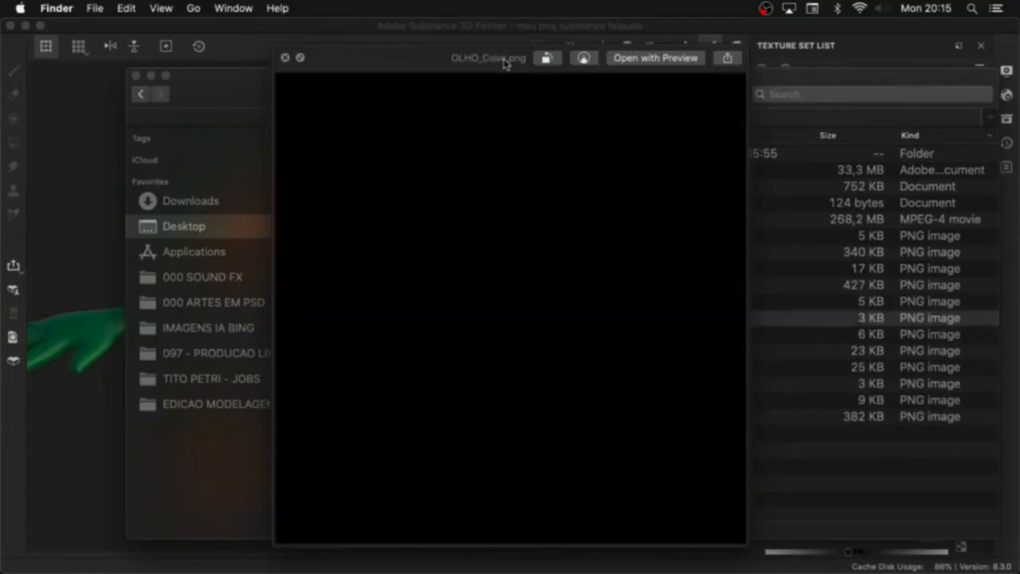
pyautogui.press('Up')
pyautogui.press('space')
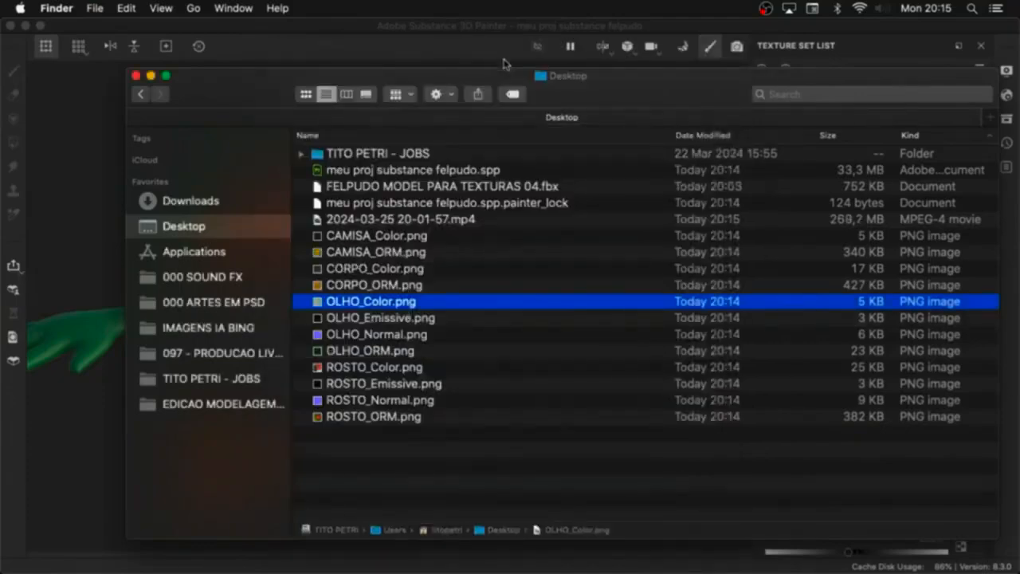
pyautogui.hotkey('shift', 'Down')
pyautogui.hotkey('shift', 'Down')
pyautogui.hotkey('shift', 'Down')
pyautogui.press('super+BackSpace')
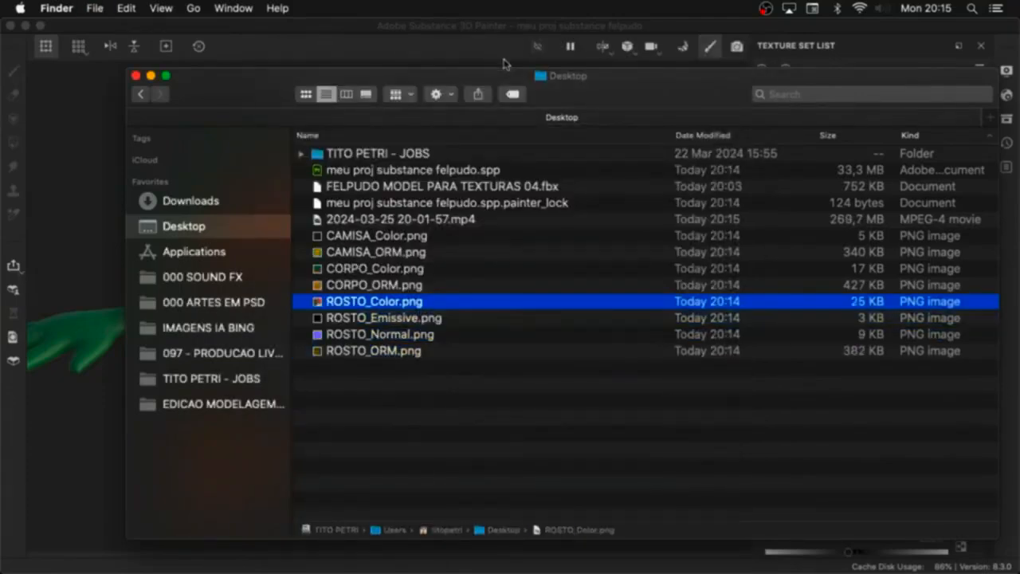
# Step: Preview the ROSTO textures and delete ROSTO_Emissive.png and ROSTO_Normal.png
pyautogui.press('space')
pyautogui.press('Down')
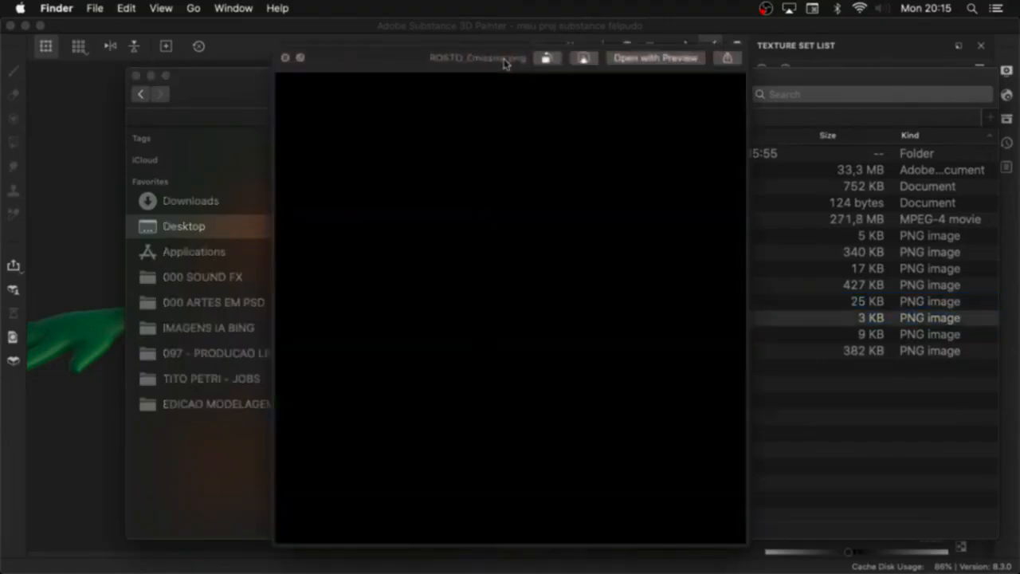
pyautogui.press('Down')
pyautogui.press('Up')
pyautogui.press('space')
pyautogui.hotkey('shift', 'Down')
pyautogui.press('super+BackSpace')
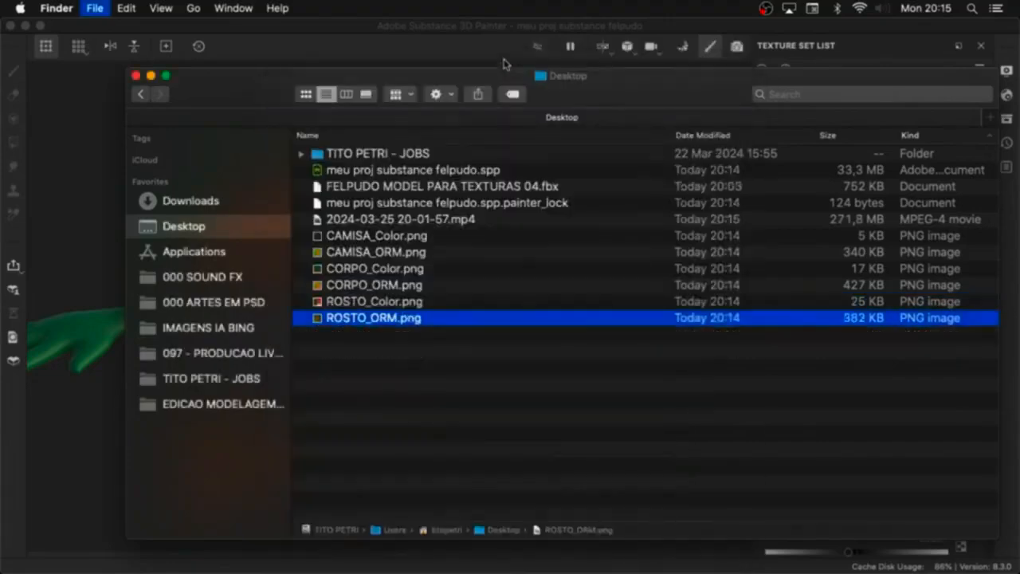
# Step: Preview the remaining Color and ORM textures of CAMISA, CORPO and ROSTO one by one
pyautogui.press('Up')
pyautogui.press('Up')
pyautogui.press('Up')
pyautogui.press('Up')
pyautogui.press('Up')
pyautogui.press('space')
pyautogui.press('Down')
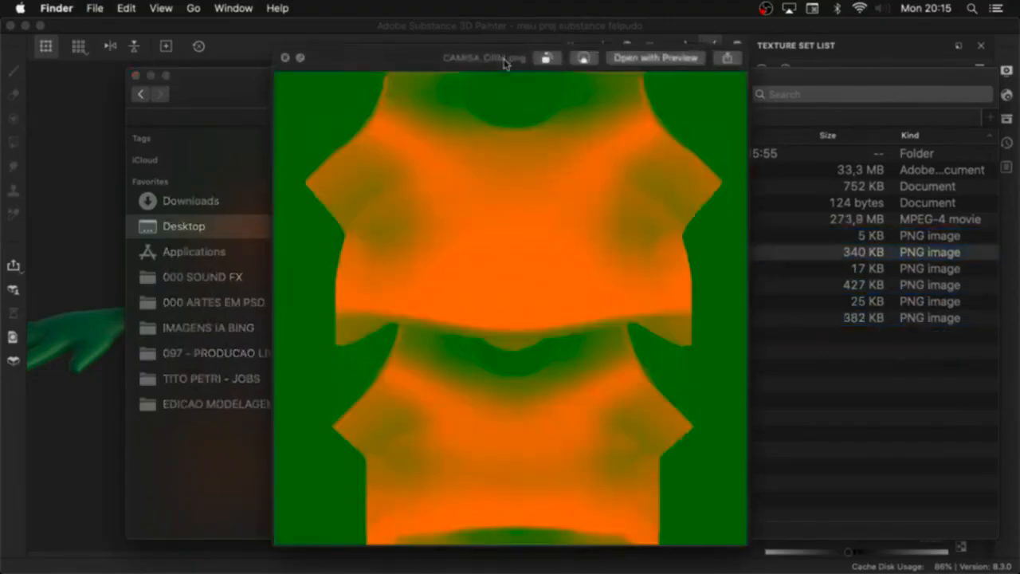
pyautogui.press('Down')
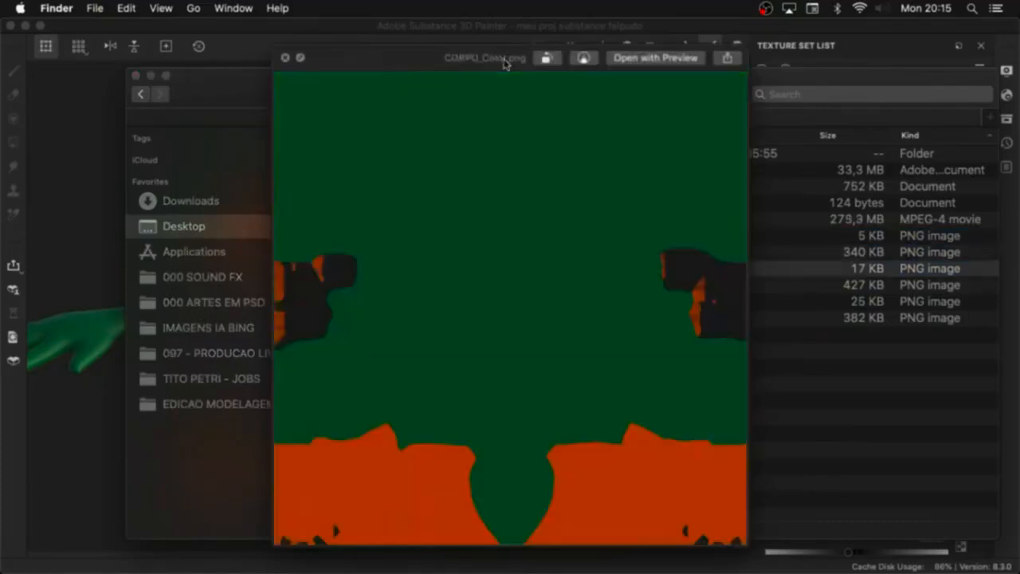
pyautogui.press('Down')
pyautogui.press('Down')
pyautogui.press('Down')
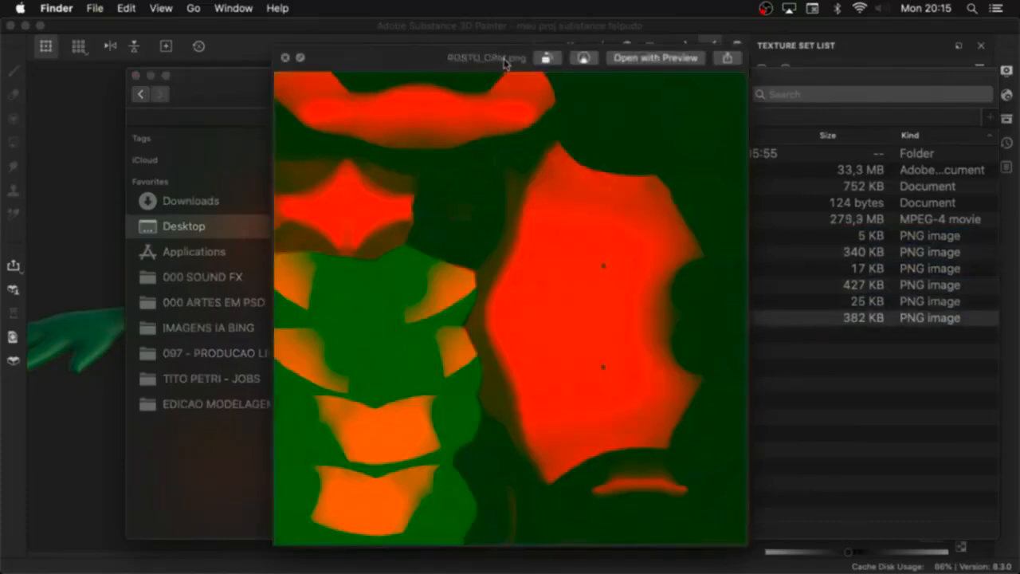
pyautogui.press('space')
# Step: Quit Substance 3D Painter and Blender and return to the Desktop folder in Finder
pyautogui.click(503, 63)
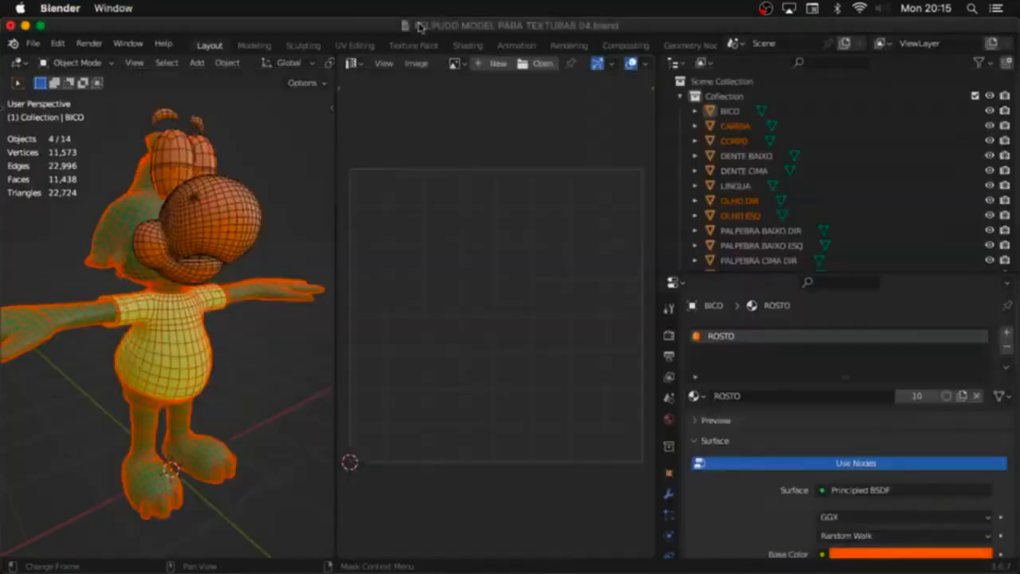
pyautogui.press('super+q')
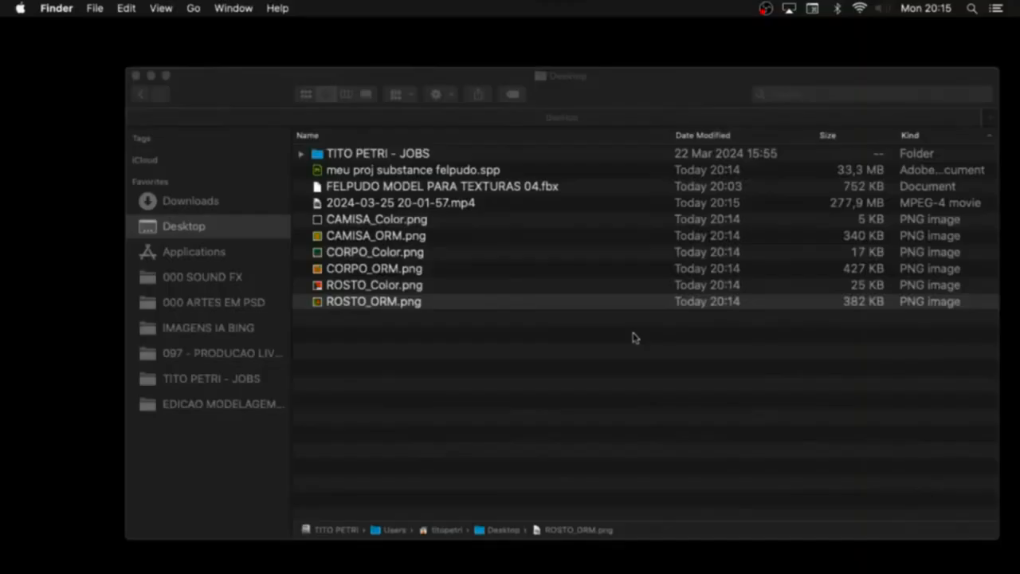
pyautogui.click(635, 337)
pyautogui.click(602, 401)
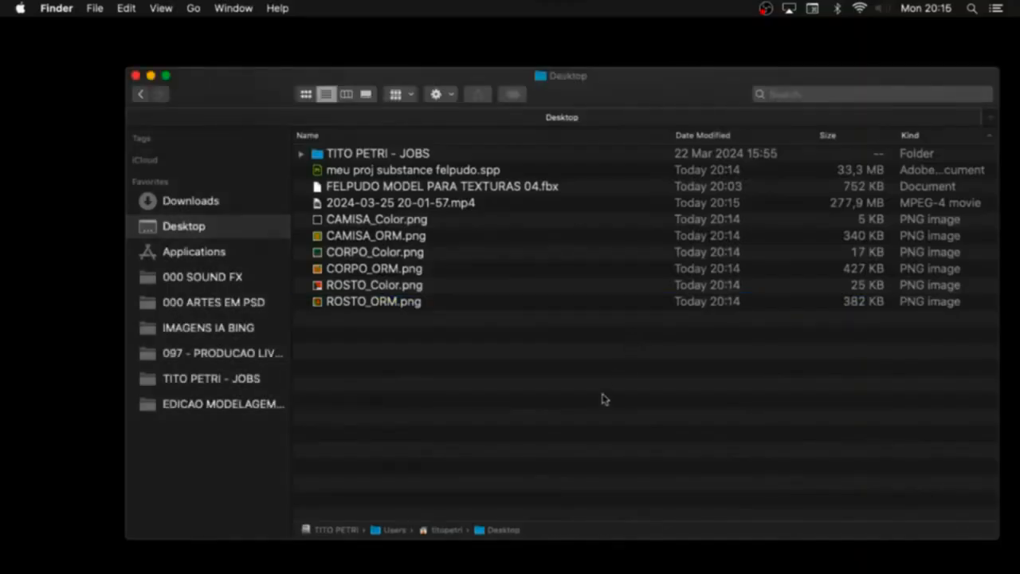
# Step: Launch Meta Spark Studio, create a blank project, and maximize its window
pyautogui.click(523, 561)
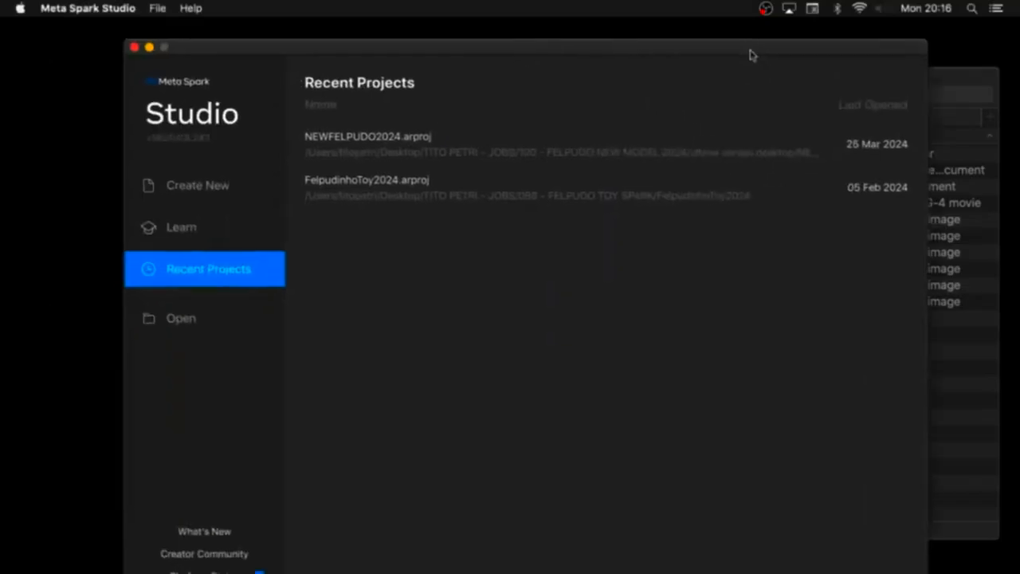
pyautogui.click(159, 130)
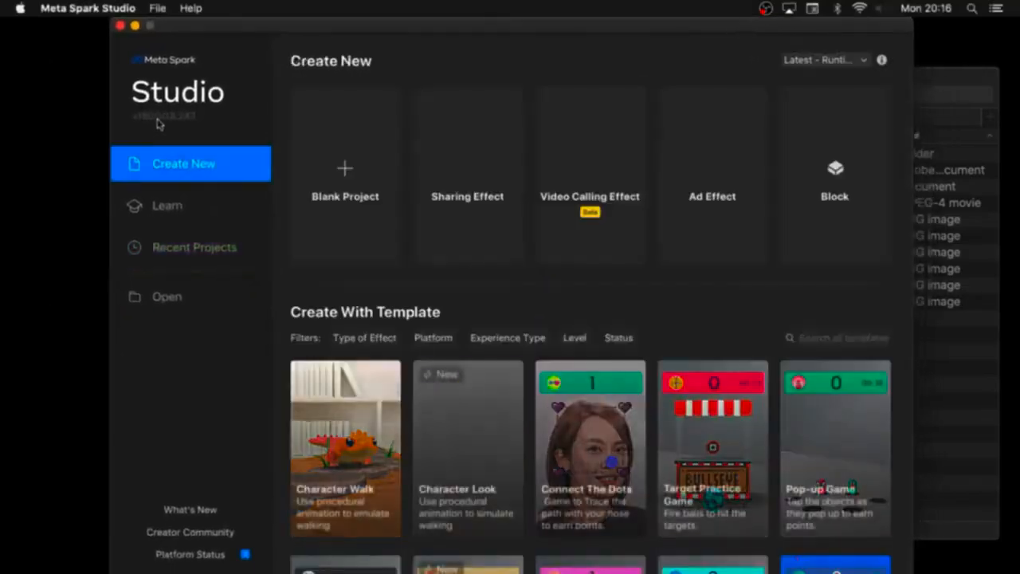
pyautogui.click(356, 182)
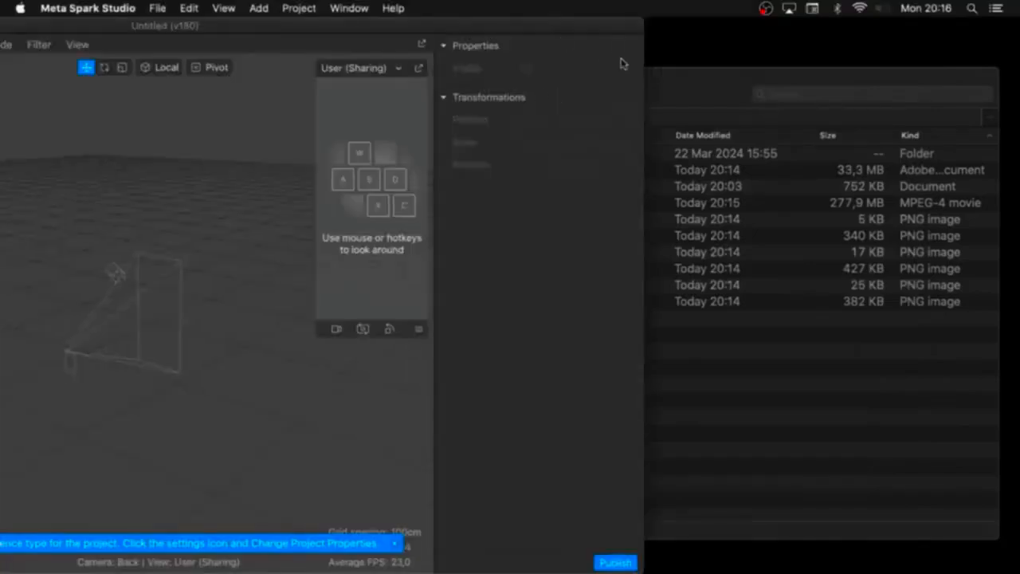
pyautogui.doubleClick(614, 30)
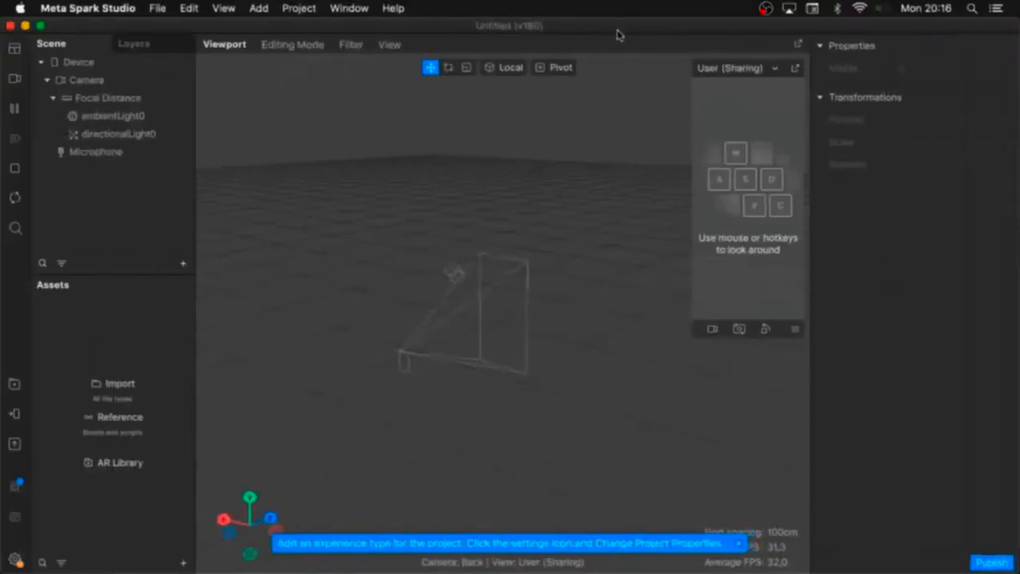
# Step: Import FELPUDO MODEL PARA TEXTURAS 04.fbx and the six CAMISA, CORPO and ROSTO Color and ORM textures into the project's assets
pyautogui.press('super+Tab')
pyautogui.moveTo(475, 189); pyautogui.dragTo(83, 313)
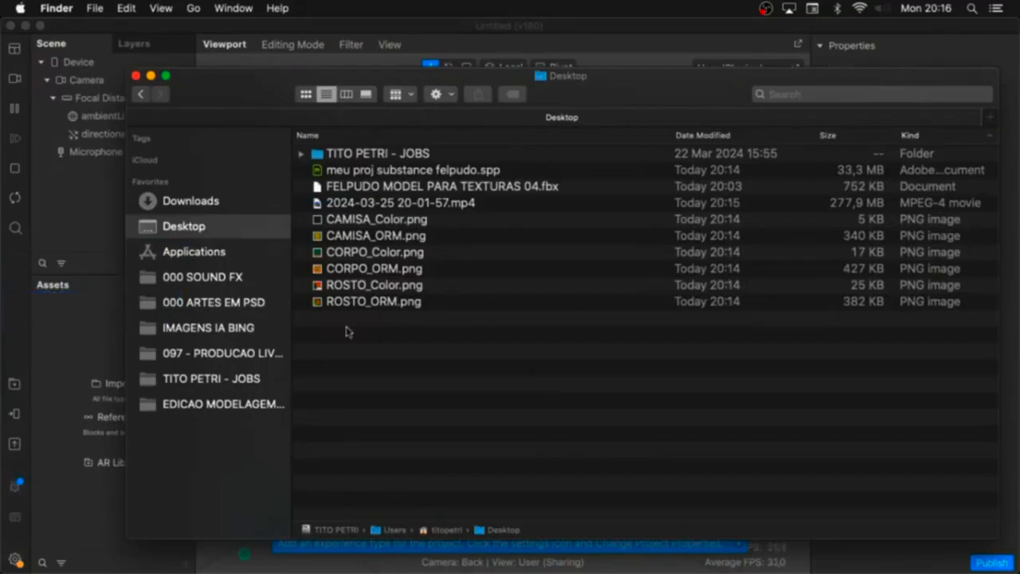
pyautogui.click(443, 219)
pyautogui.keyDown('shift'); pyautogui.click(398, 305); pyautogui.keyUp('shift')
pyautogui.moveTo(397, 306); pyautogui.dragTo(94, 367)
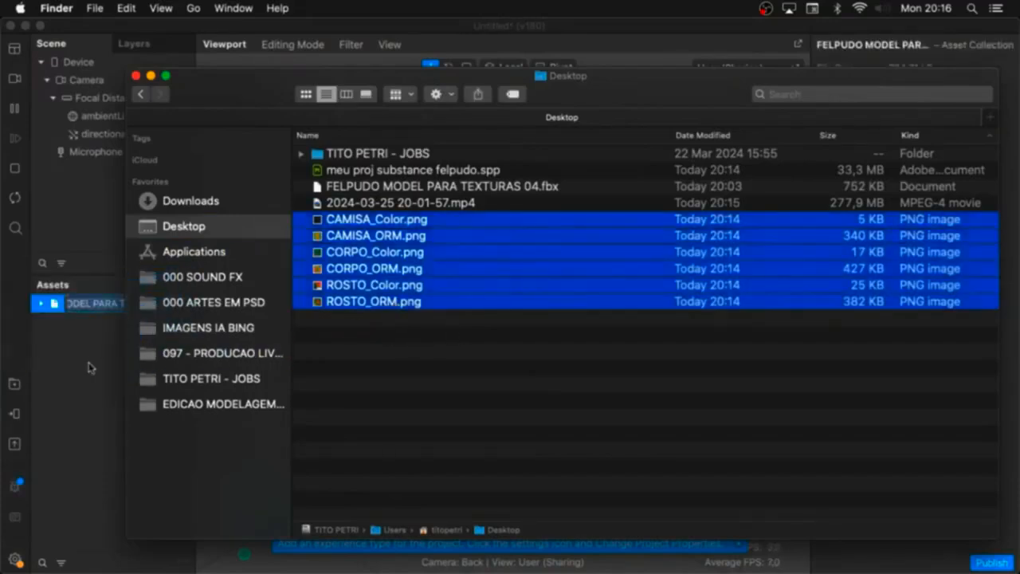
# Step: Add the FELPUDO MODEL PARA TEXTURAS 04 model to the scene under Focal Distance
pyautogui.click(86, 223)
pyautogui.click(143, 306)
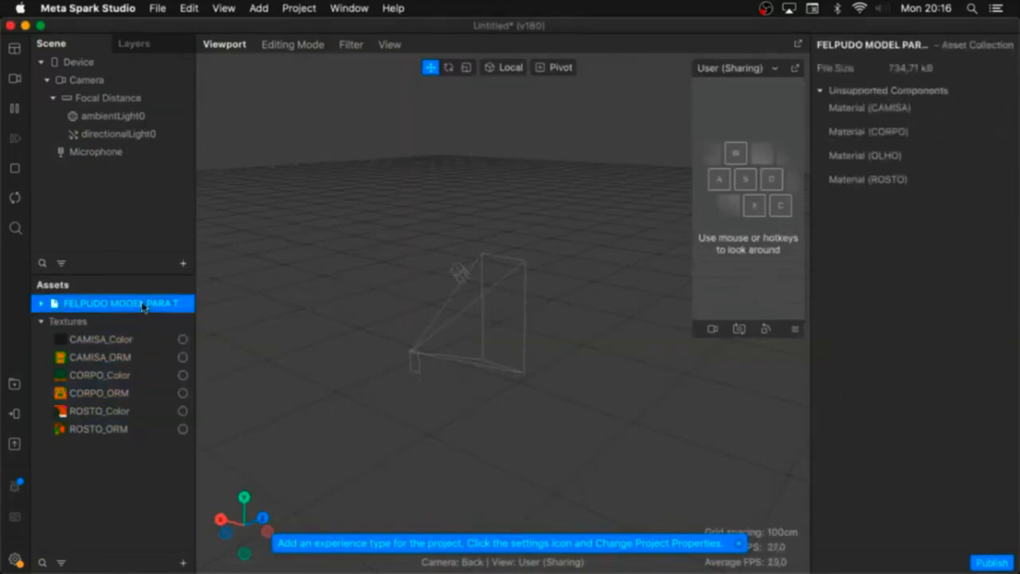
pyautogui.rightClick(142, 308)
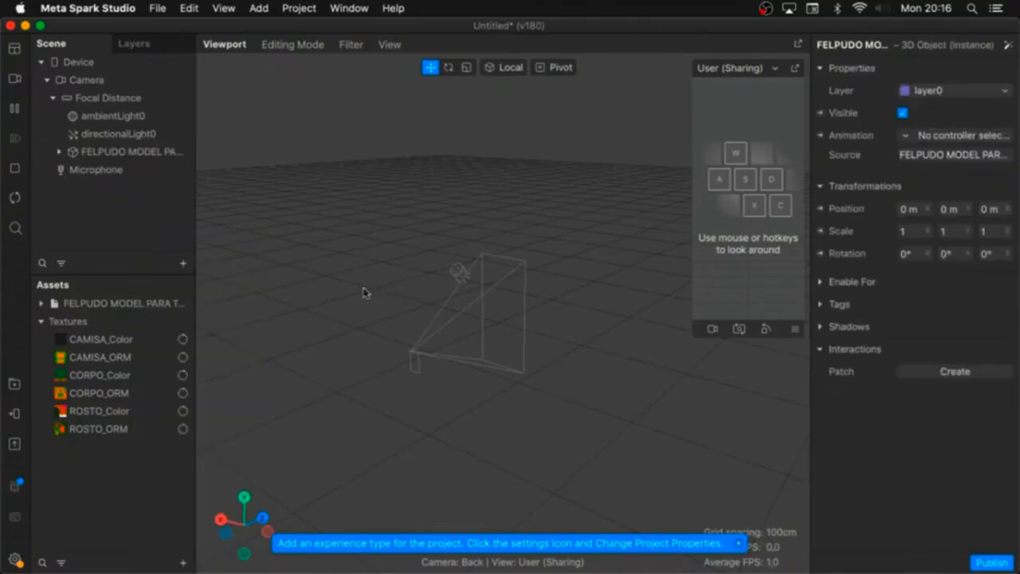
# Step: Set the CAMISA, CORPO, OLHO and ROSTO materials to the Physically-Based shader and enable their Environment option
pyautogui.click(41, 303)
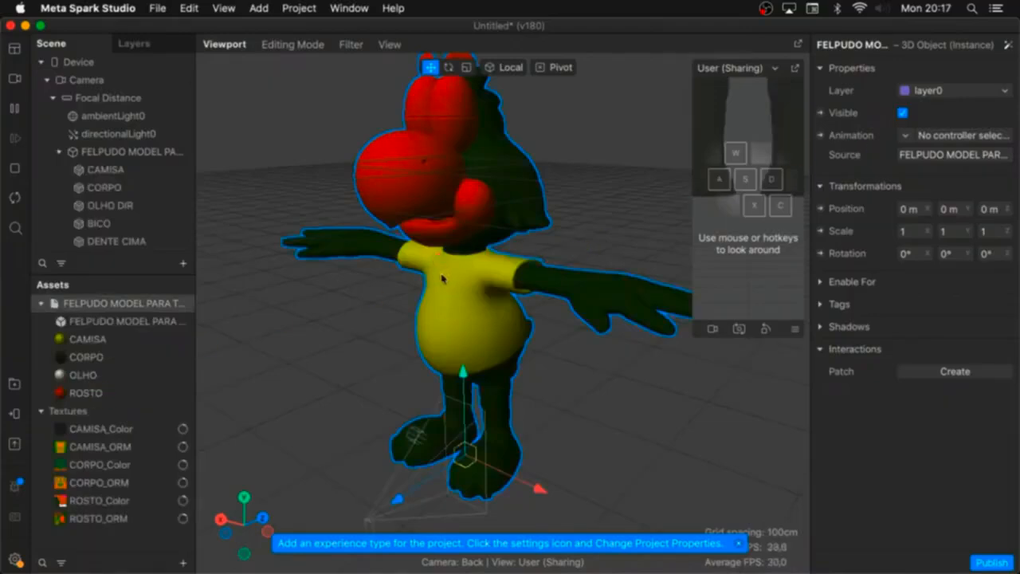
pyautogui.click(976, 71)
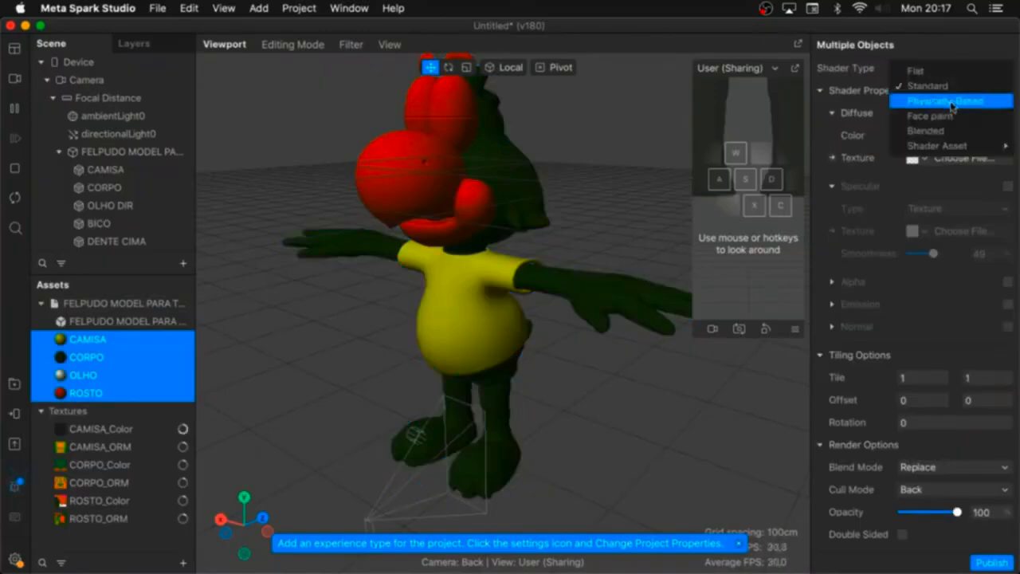
pyautogui.click(950, 104)
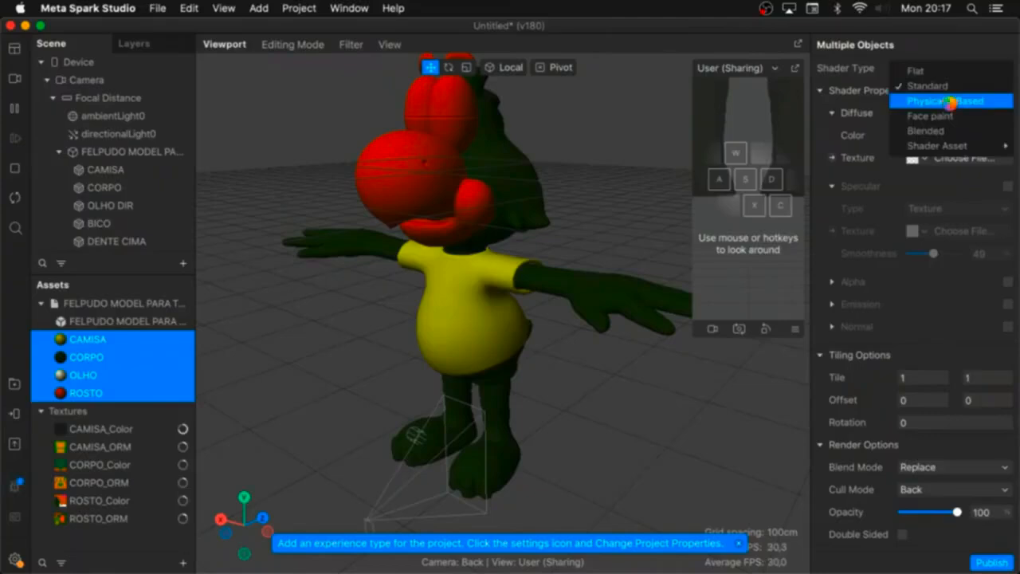
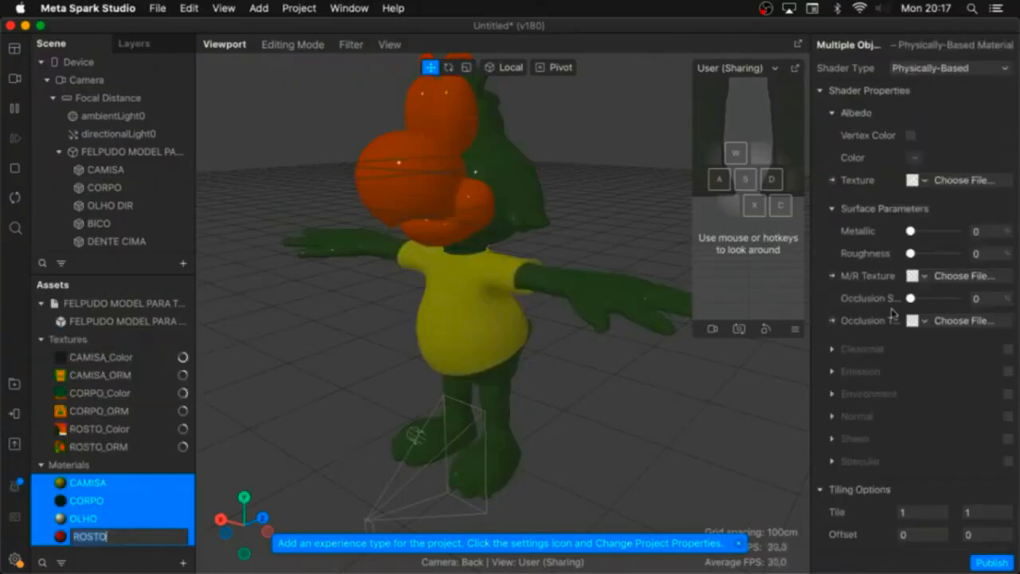
pyautogui.click(1008, 394)
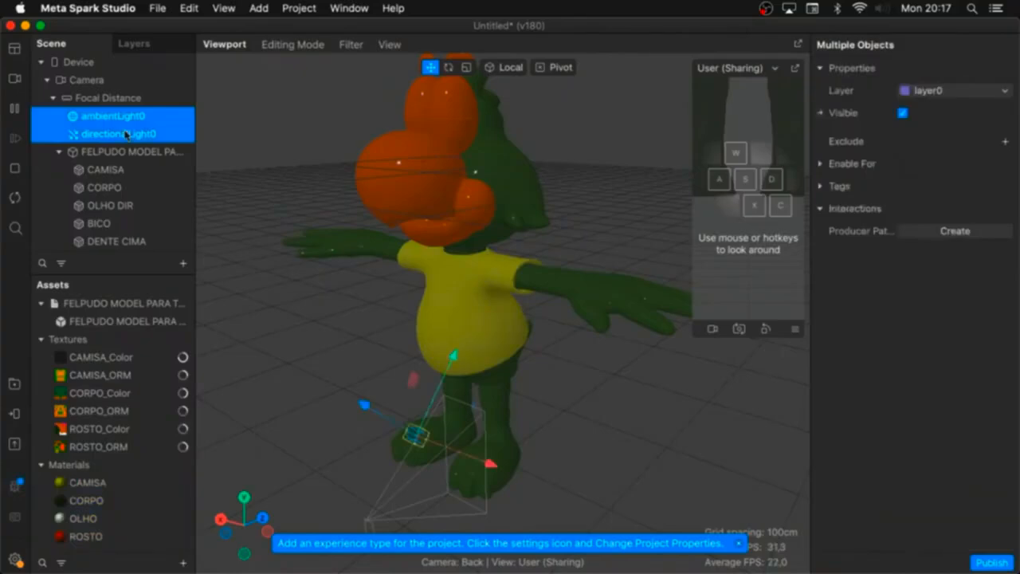
# Step: Replace the scene's ambient and directional lights with an Environment Light under Focal Distance
pyautogui.press('Delete')
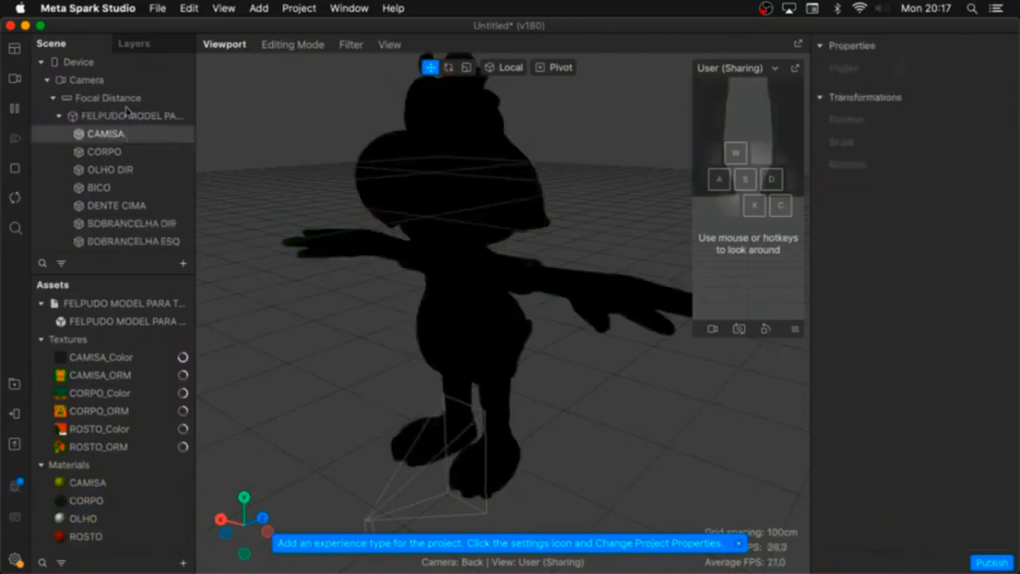
pyautogui.click(128, 98)
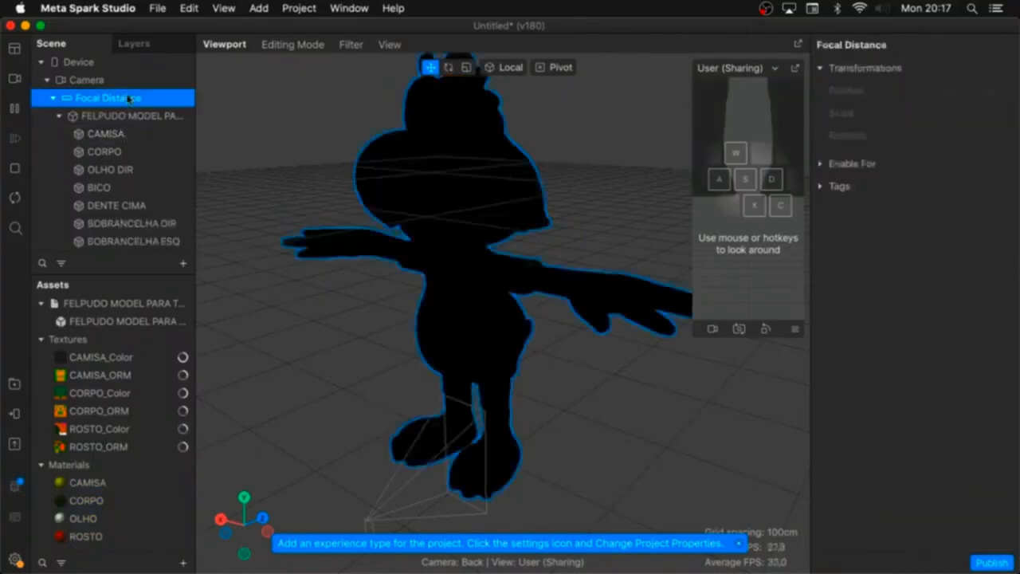
pyautogui.rightClick(137, 102)
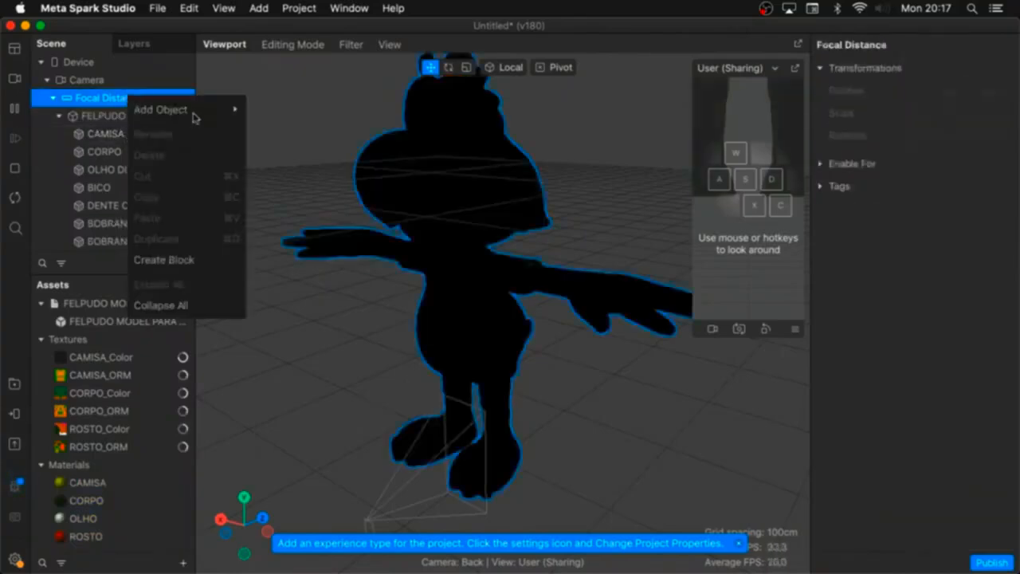
pyautogui.moveTo(200, 111)
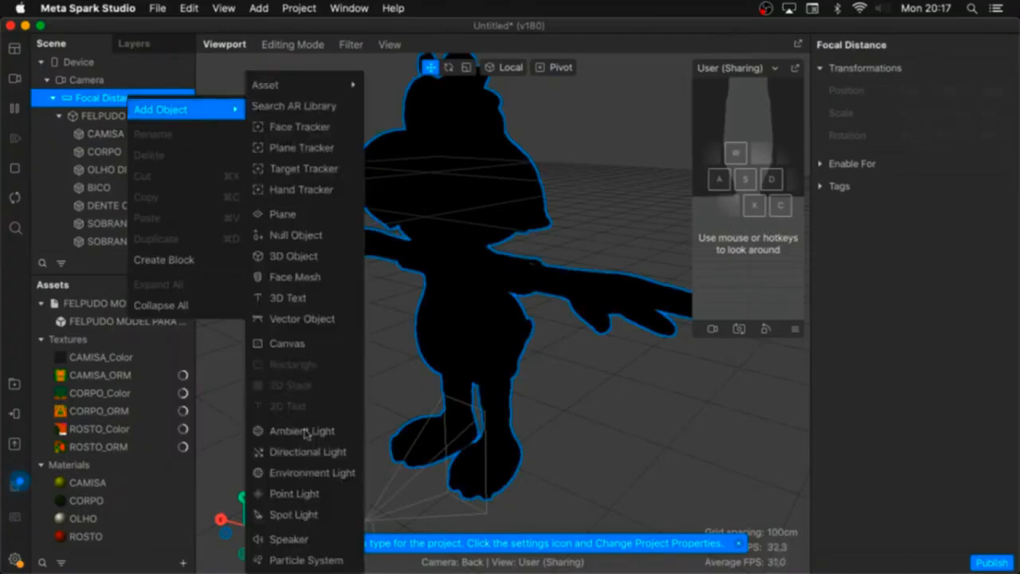
pyautogui.click(311, 472)
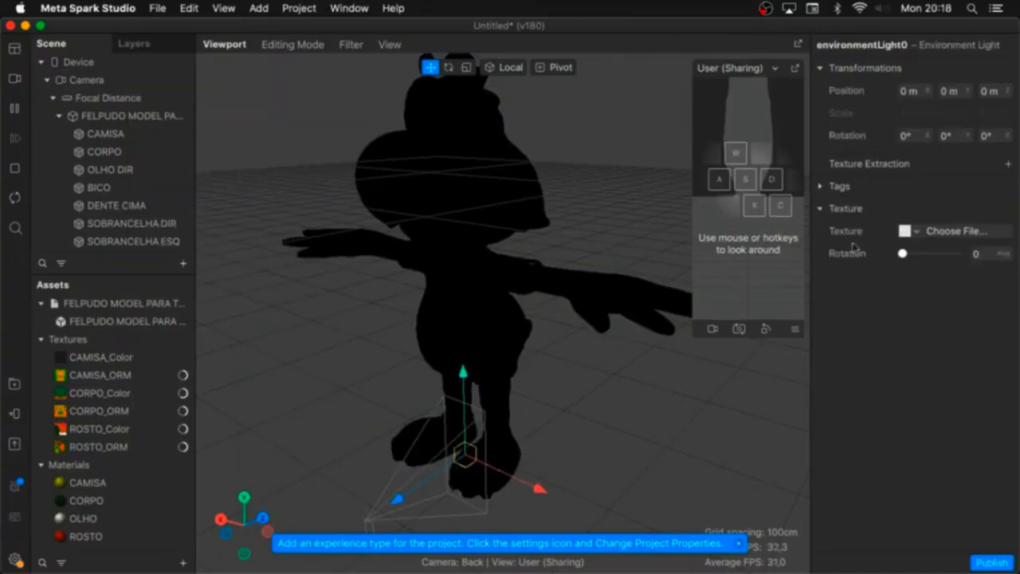
# Step: Give the environment light the Courtyard Night texture from the AR Library's Environment Textures collection
pyautogui.click(918, 232)
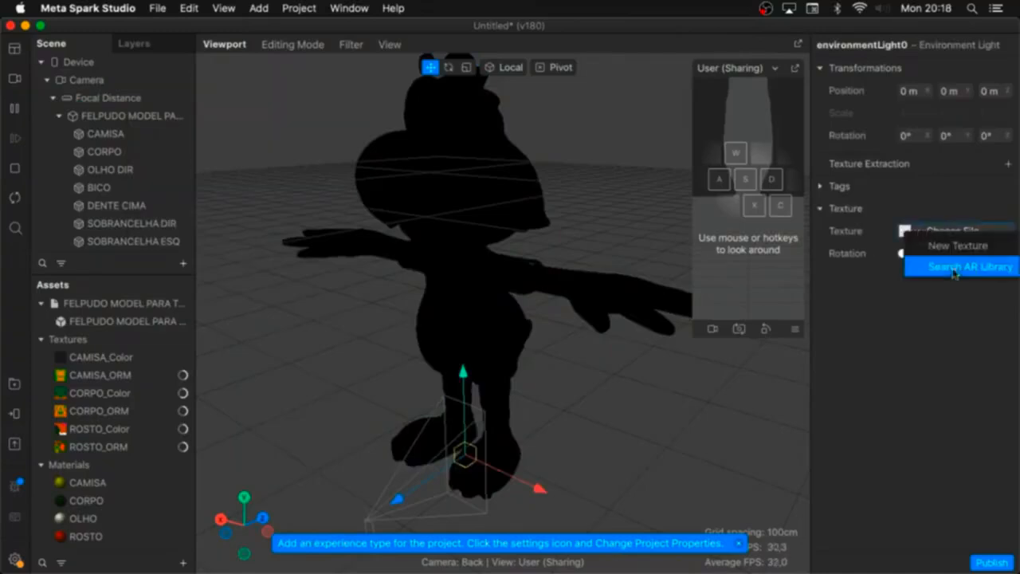
pyautogui.click(957, 268)
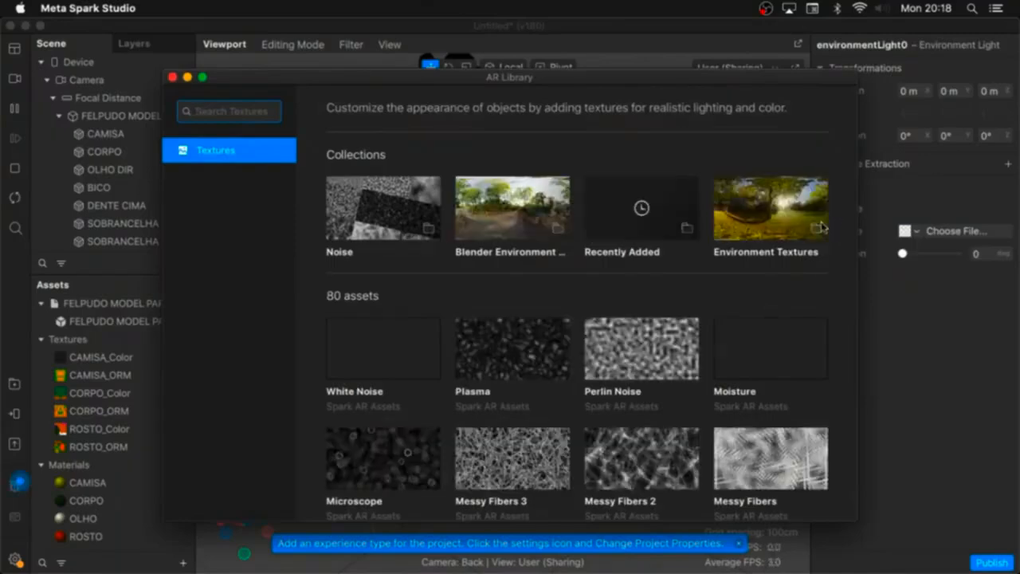
pyautogui.click(749, 228)
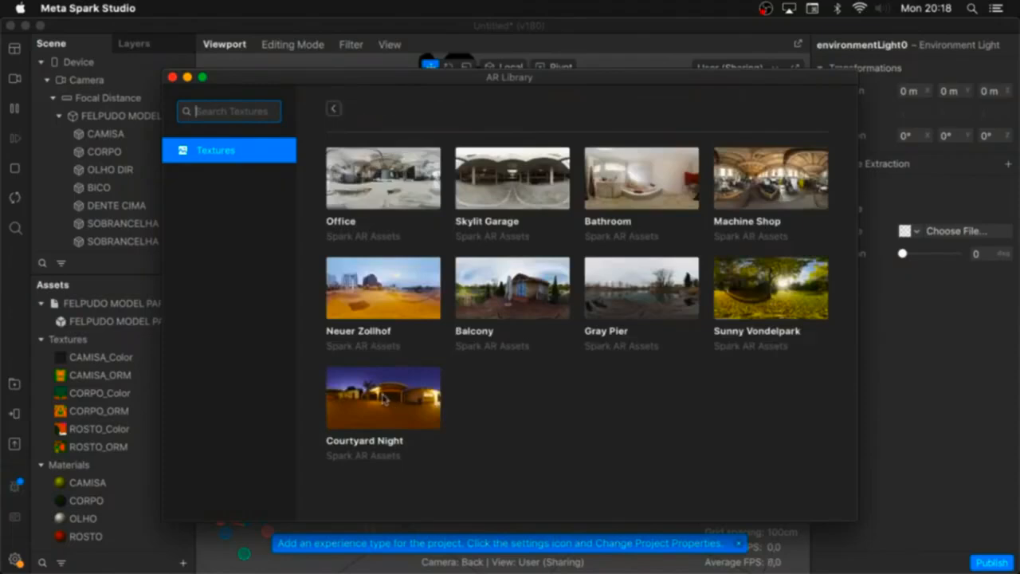
pyautogui.click(384, 398)
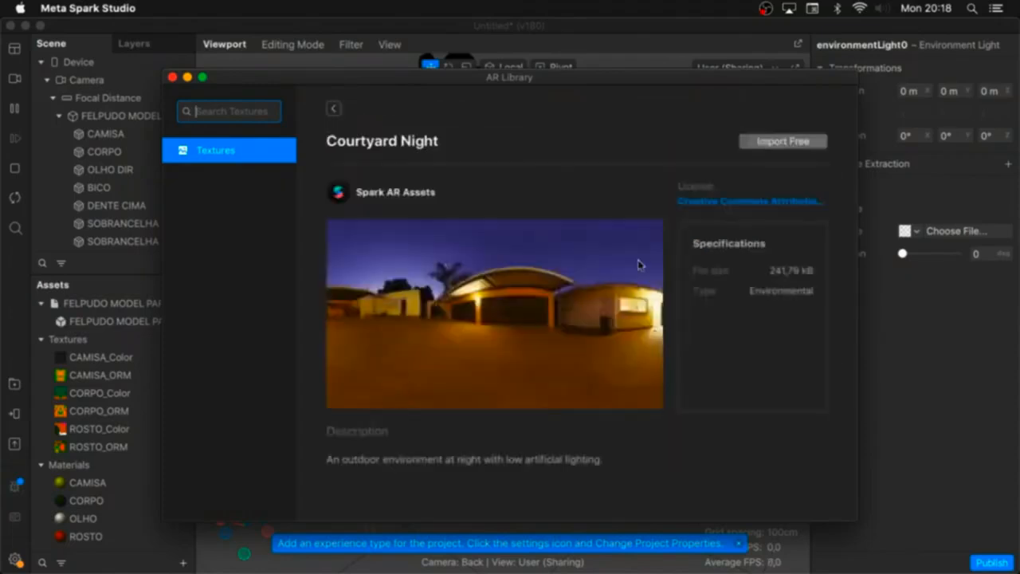
pyautogui.click(789, 142)
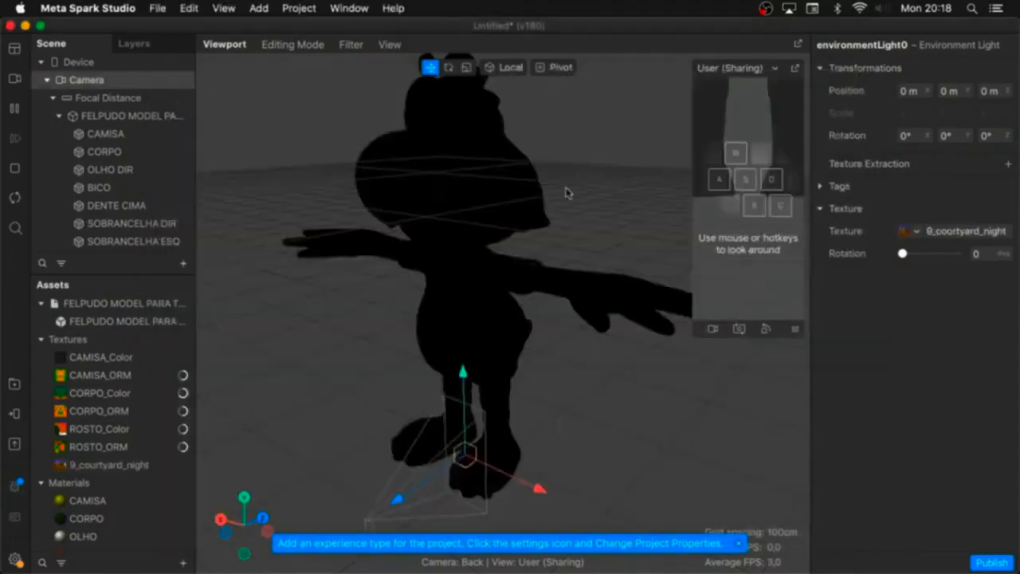
pyautogui.moveTo(361, 335)
pyautogui.mouseDown(button='middle')
pyautogui.moveTo(515, 232)
pyautogui.moveTo(359, 332)
pyautogui.mouseUp(button='middle')
pyautogui.click(392, 339)
pyautogui.keyDown('alt'); pyautogui.moveTo(410, 337); pyautogui.dragTo(480, 357); pyautogui.keyUp('alt')
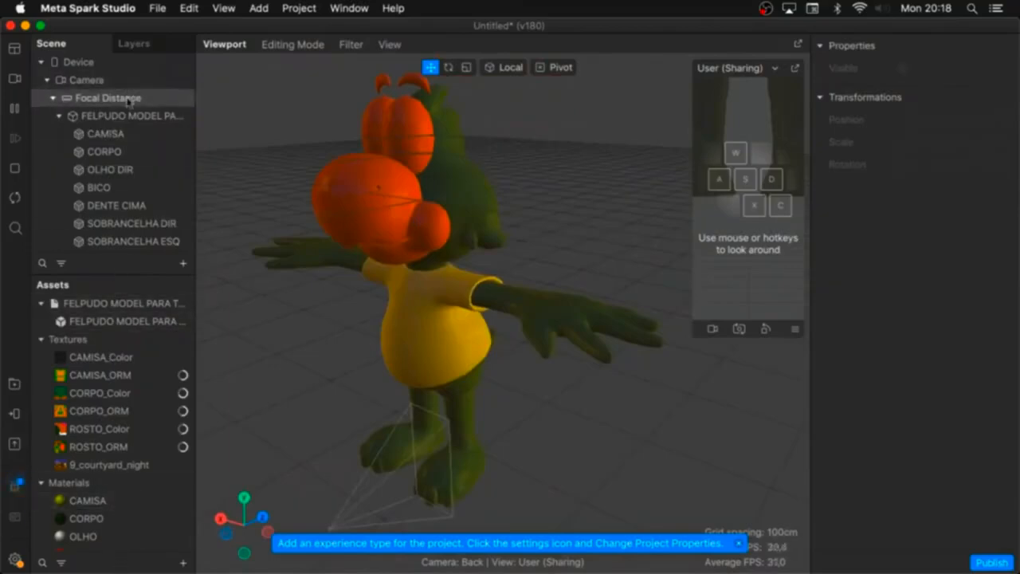
# Step: Collapse the Felpudo model's hierarchy and try rotating the environment light's texture
pyautogui.click(58, 115)
pyautogui.click(94, 139)
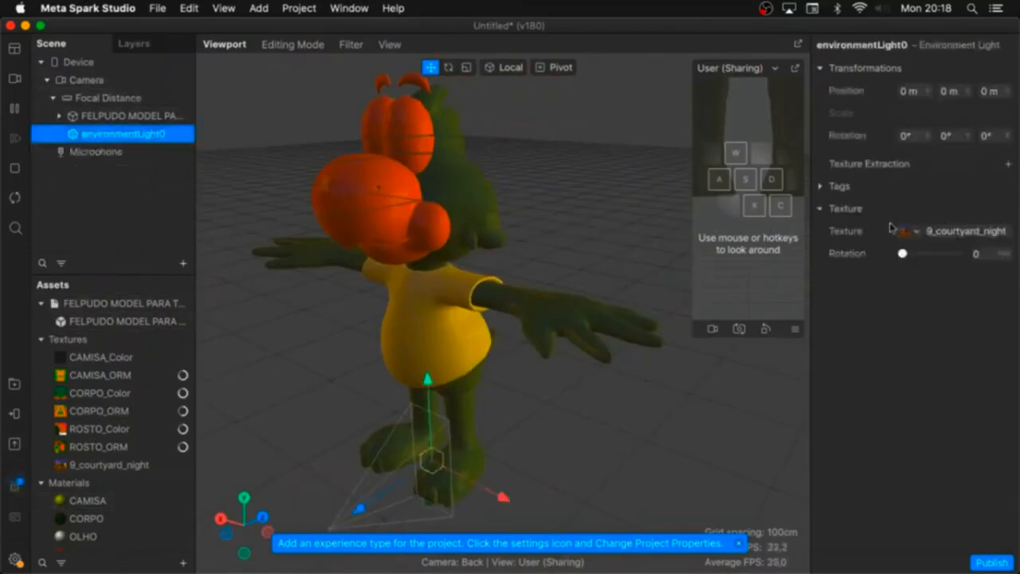
pyautogui.moveTo(904, 254)
pyautogui.mouseDown()
pyautogui.moveTo(958, 255)
pyautogui.moveTo(899, 260)
pyautogui.mouseUp()
# Step: Assign CORPO_Color as the CORPO material's albedo texture and CORPO_ORM as its M/R texture
pyautogui.moveTo(569, 319)
pyautogui.mouseDown()
pyautogui.moveTo(606, 314)
pyautogui.moveTo(586, 310)
pyautogui.mouseUp()
pyautogui.click(586, 309)
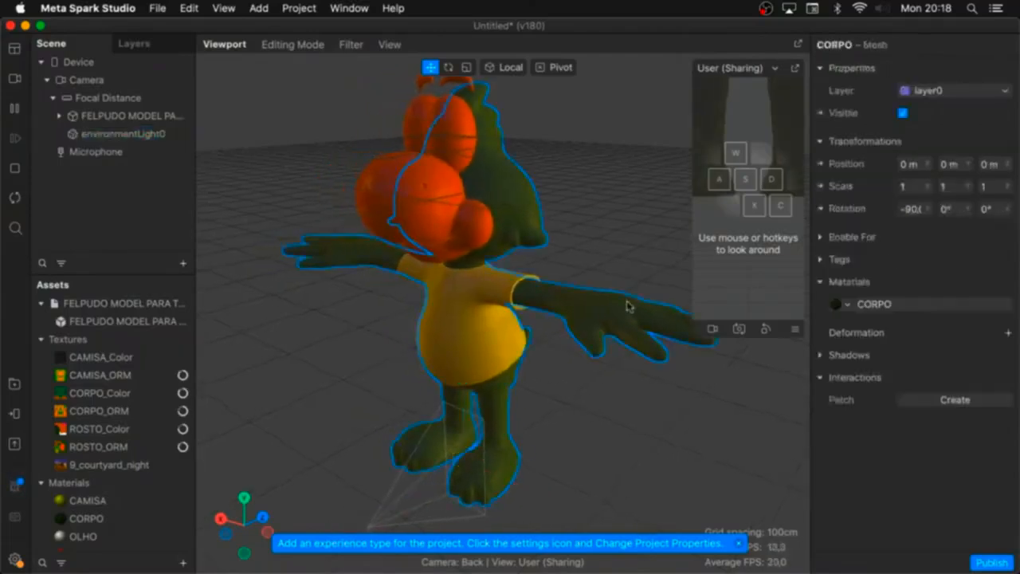
pyautogui.click(874, 304)
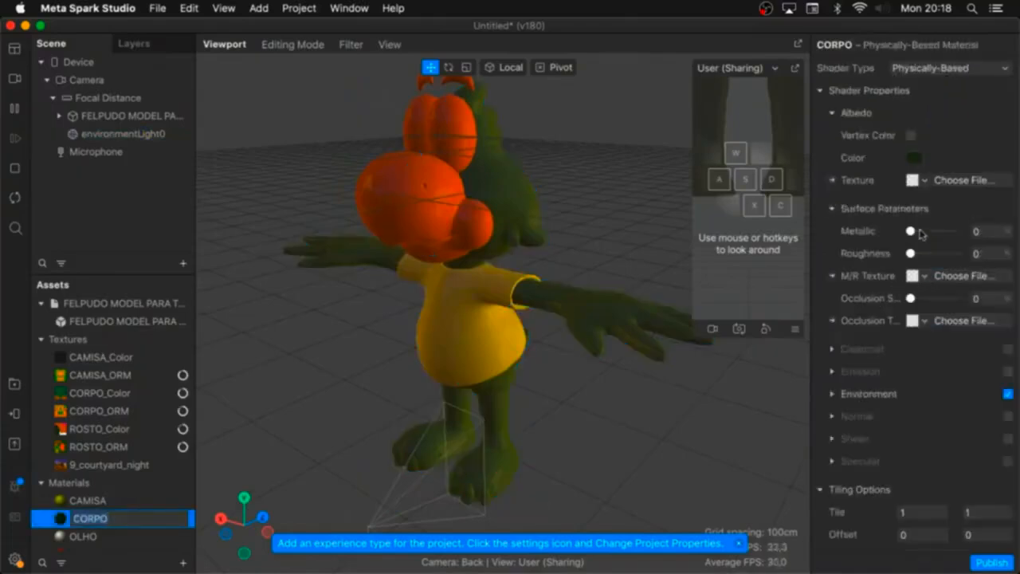
pyautogui.click(925, 181)
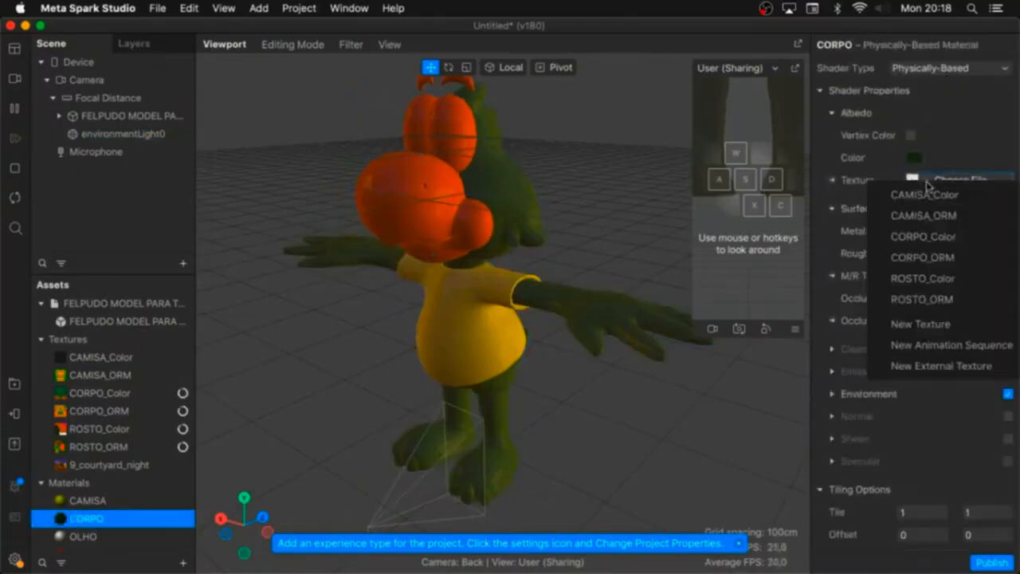
pyautogui.click(949, 236)
pyautogui.click(929, 277)
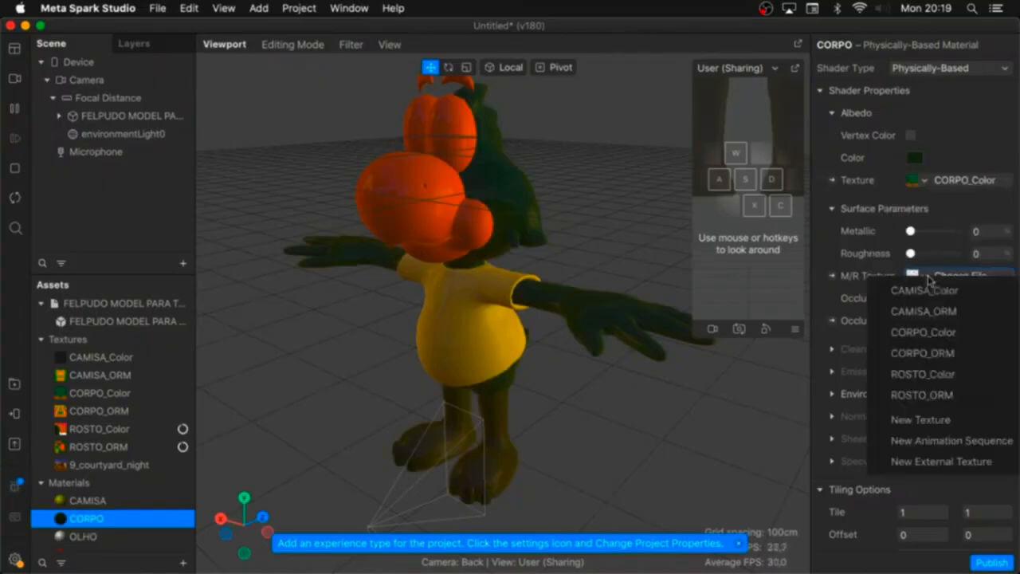
pyautogui.click(947, 354)
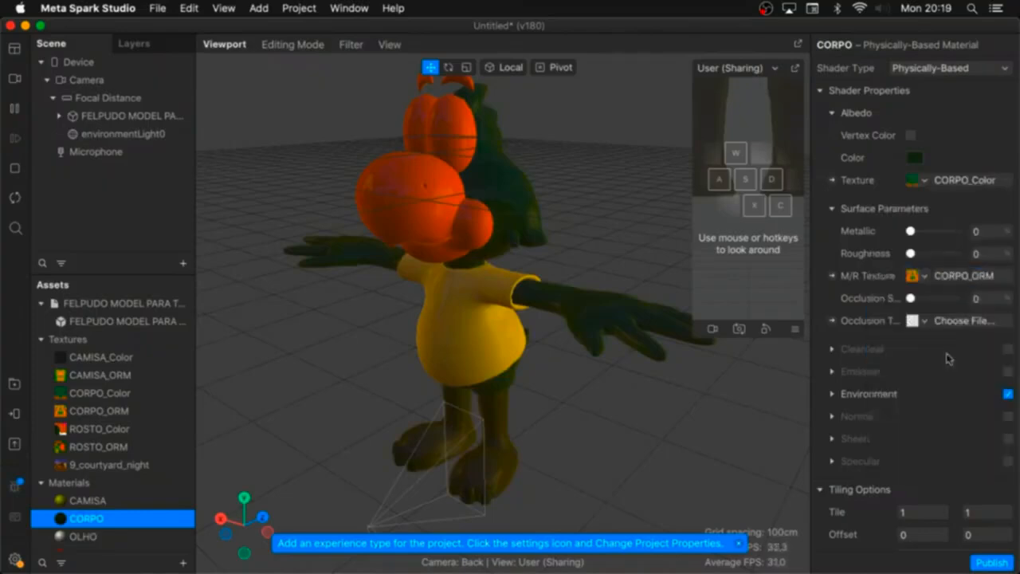
# Step: Set CORPO's Metallic, Roughness and Occlusion Strength to 100% and assign CORPO_ORM as its occlusion texture
pyautogui.moveTo(911, 231); pyautogui.dragTo(957, 231)
pyautogui.click(960, 253)
pyautogui.click(957, 300)
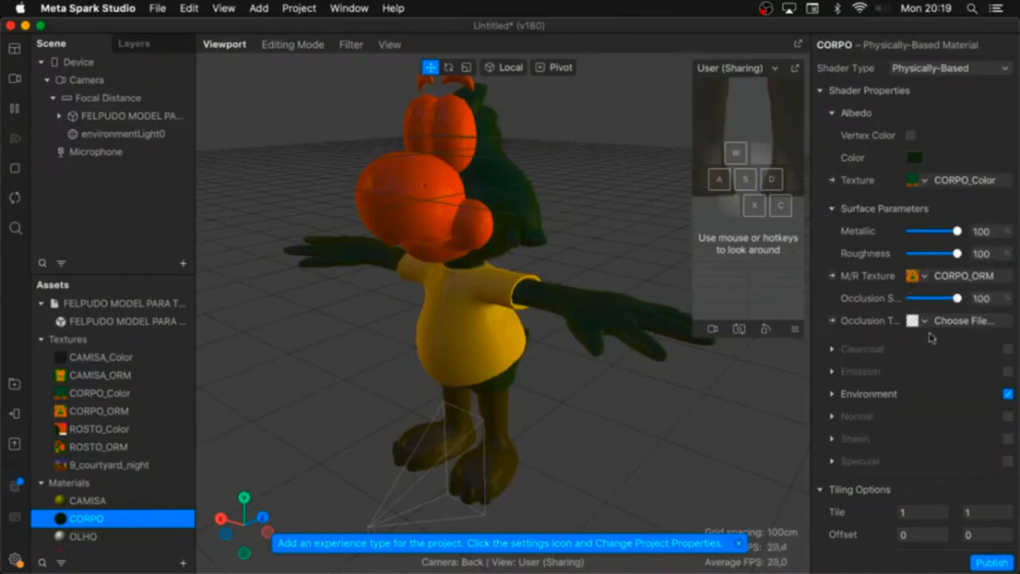
pyautogui.click(919, 321)
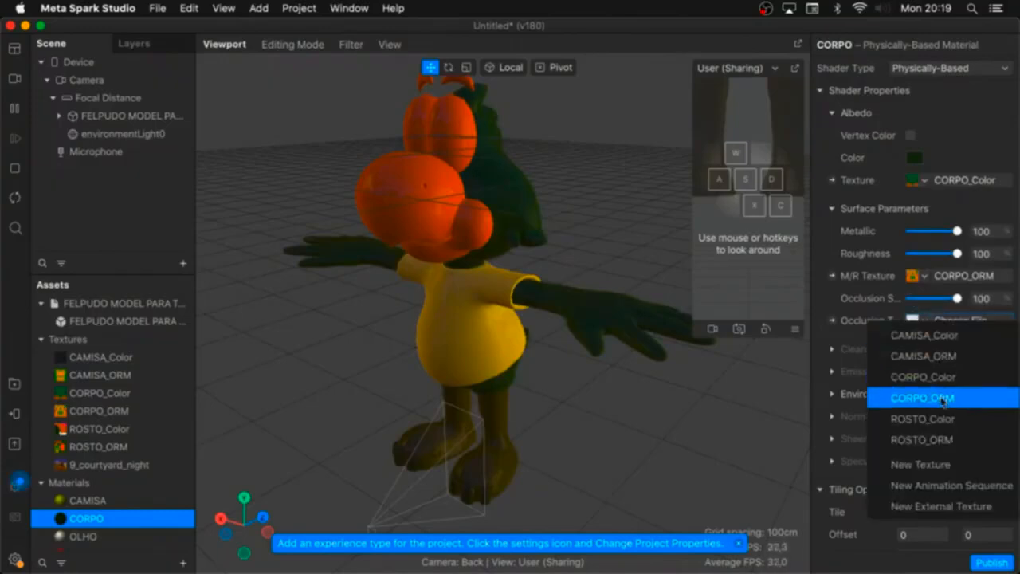
pyautogui.click(944, 399)
# Step: Change the CORPO material's albedo color to the white Snow swatch
pyautogui.click(915, 158)
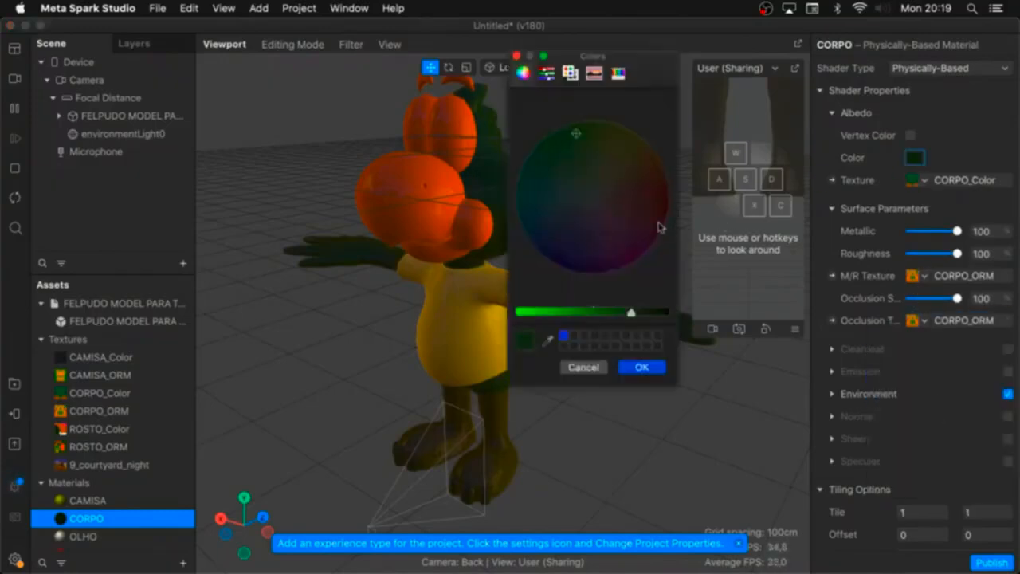
pyautogui.click(619, 73)
pyautogui.click(671, 137)
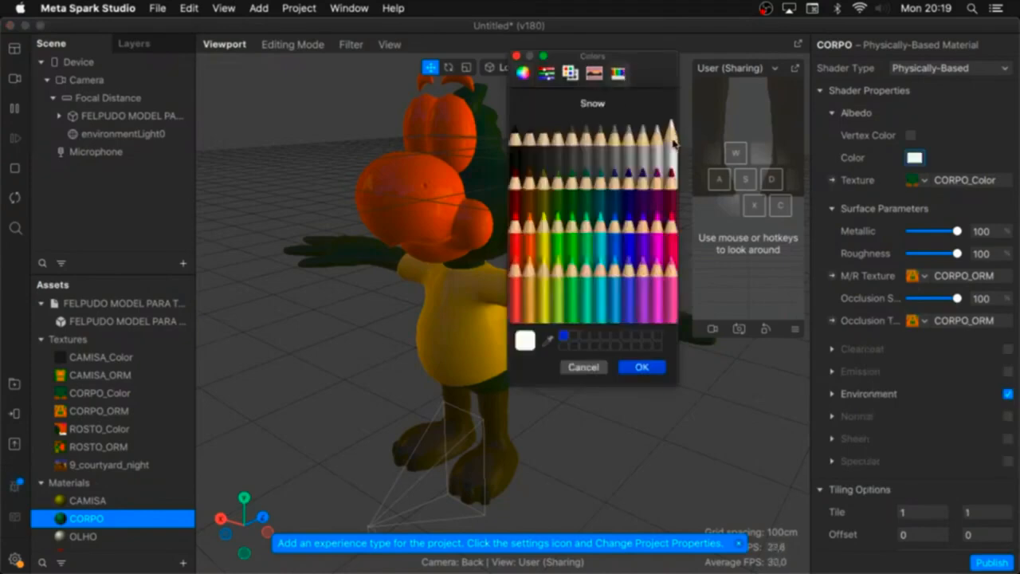
pyautogui.click(657, 369)
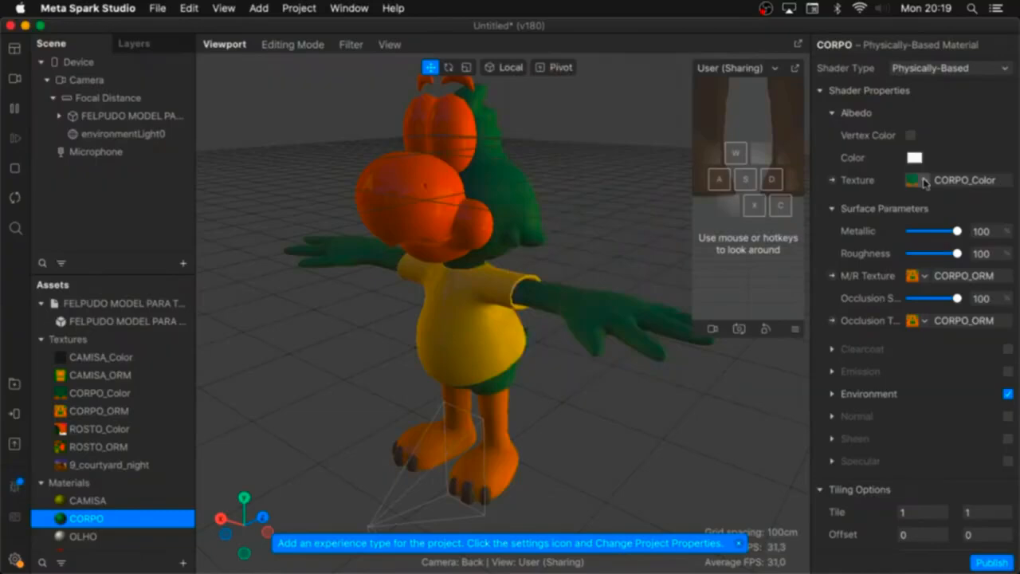
# Step: Assign CAMISA_Color as the shirt material's albedo texture and CAMISA_ORM as its M/R texture
pyautogui.moveTo(445, 347); pyautogui.dragTo(522, 390, button='middle')
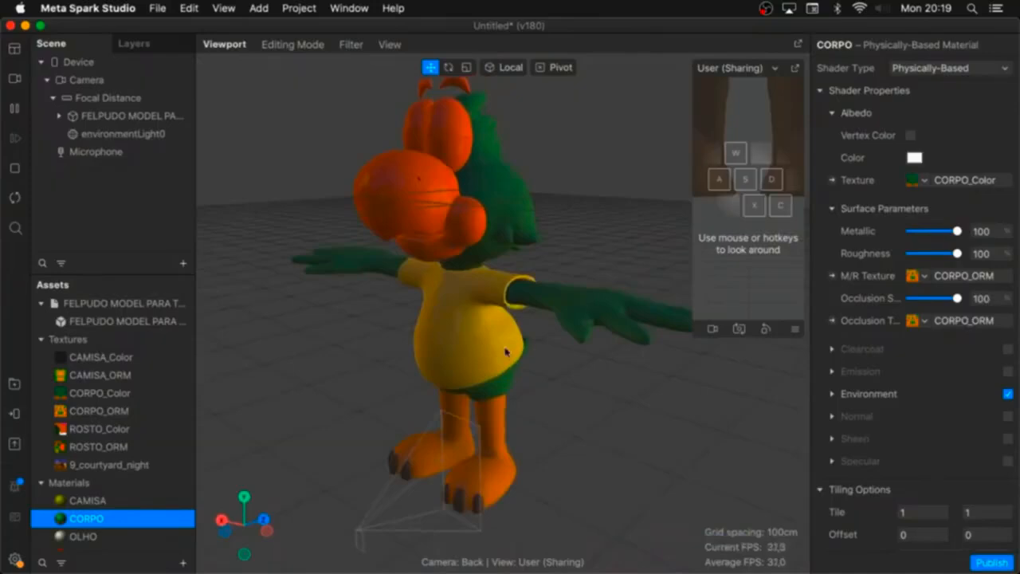
pyautogui.click(506, 352)
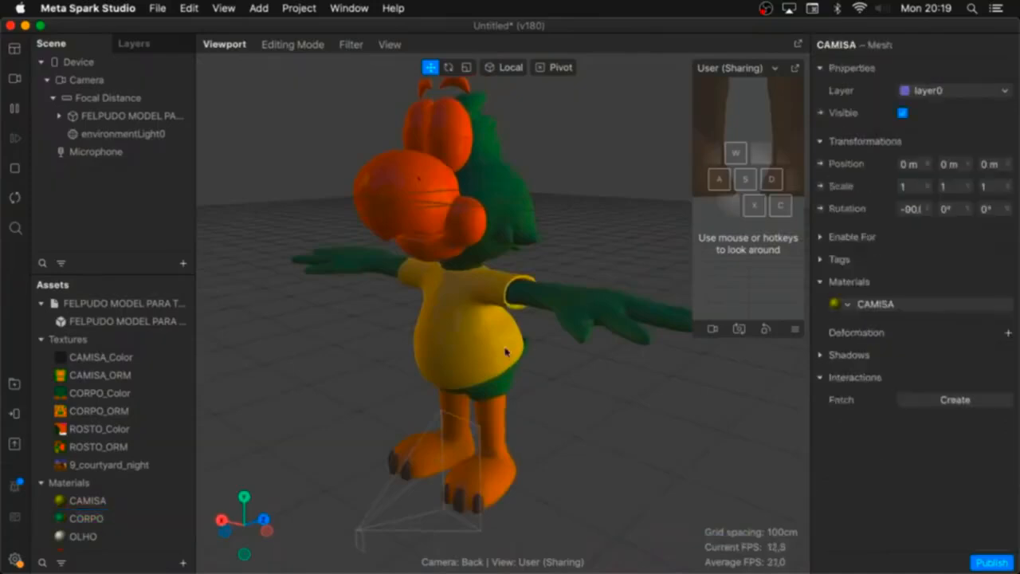
pyautogui.click(897, 308)
pyautogui.click(937, 180)
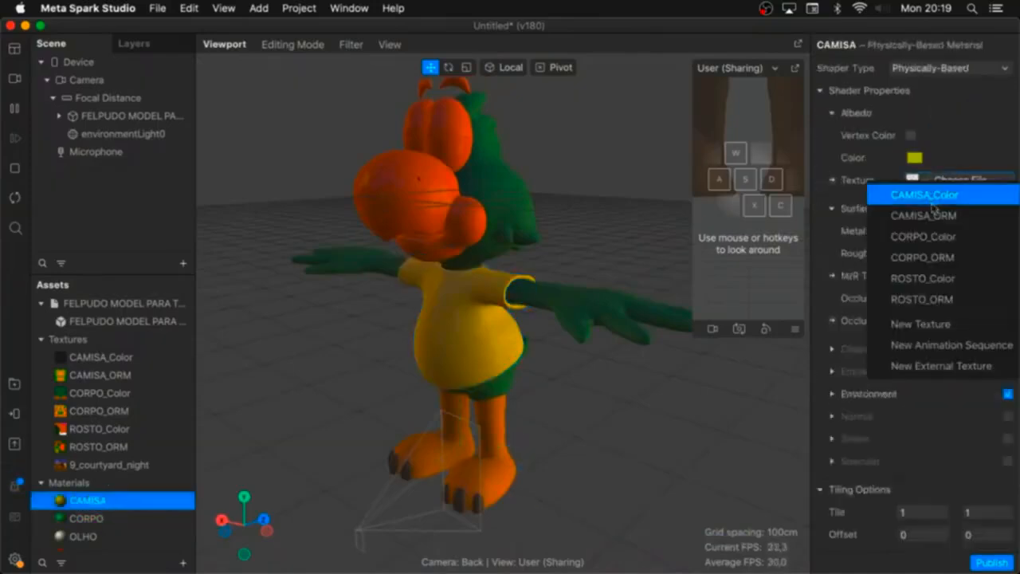
pyautogui.click(936, 199)
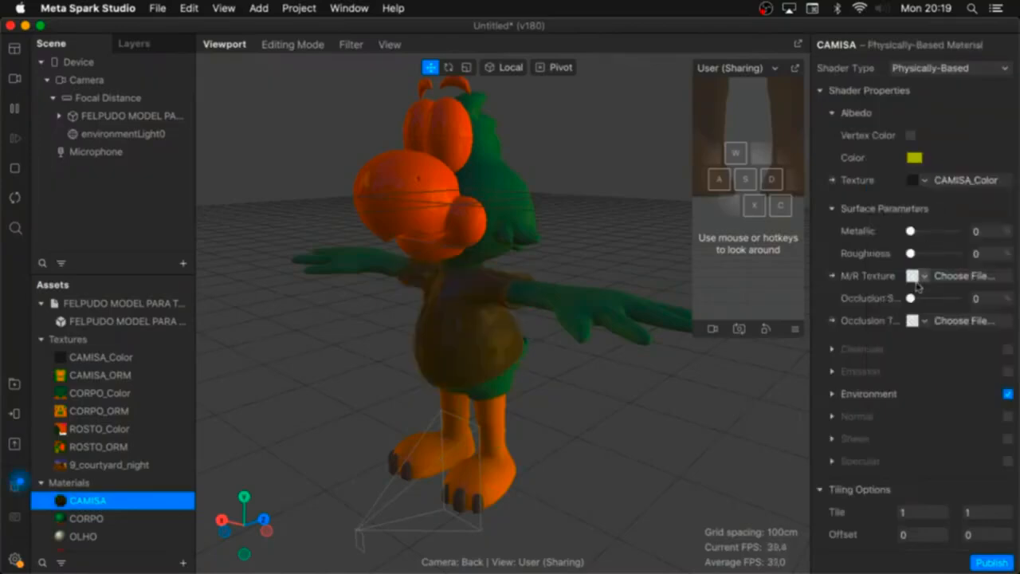
pyautogui.click(919, 276)
pyautogui.click(924, 307)
# Step: Assign CAMISA_ORM as the CAMISA material's occlusion texture and set its Occlusion Strength, Roughness and Metallic to 100%
pyautogui.click(923, 320)
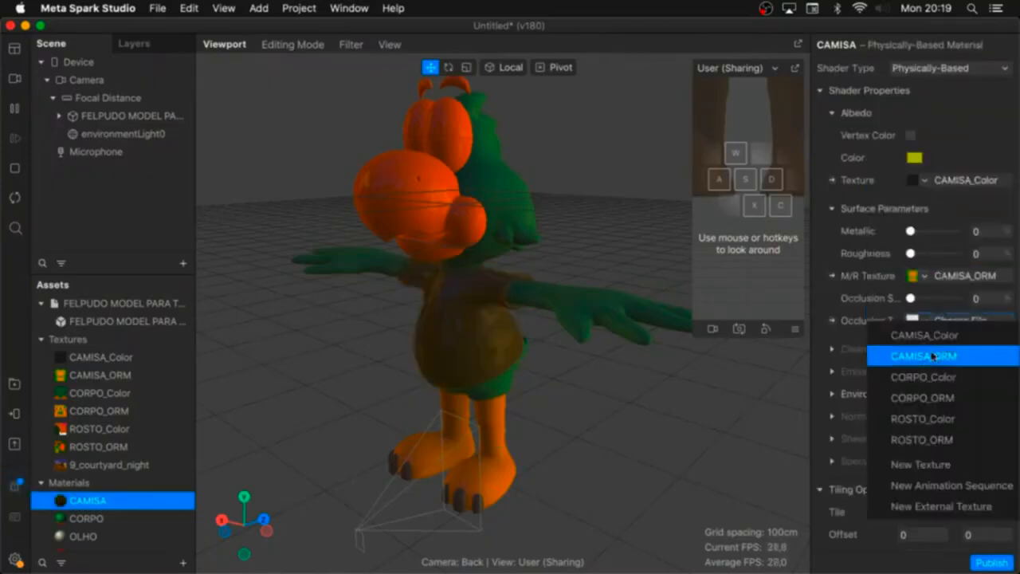
pyautogui.click(933, 356)
pyautogui.moveTo(910, 298); pyautogui.dragTo(969, 298)
pyautogui.moveTo(912, 254); pyautogui.dragTo(966, 253)
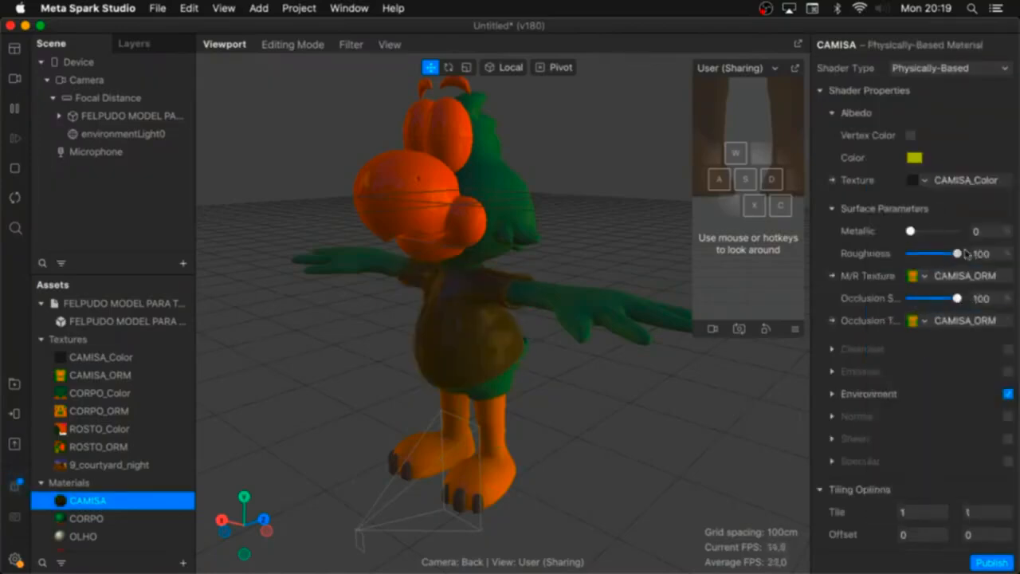
pyautogui.moveTo(911, 231); pyautogui.dragTo(969, 231)
# Step: Change the CAMISA material's albedo color to the white Snow swatch
pyautogui.click(914, 158)
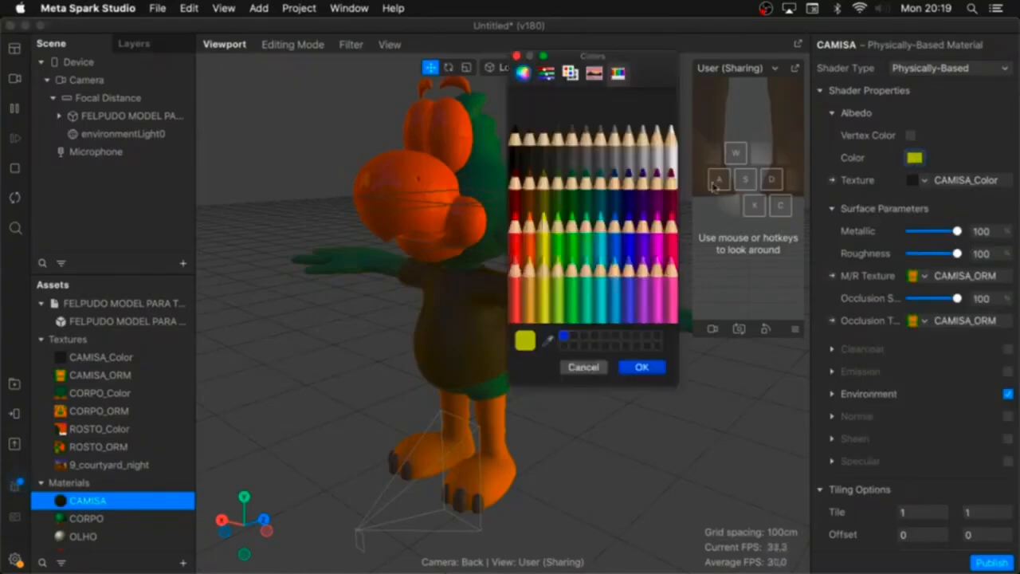
pyautogui.click(671, 134)
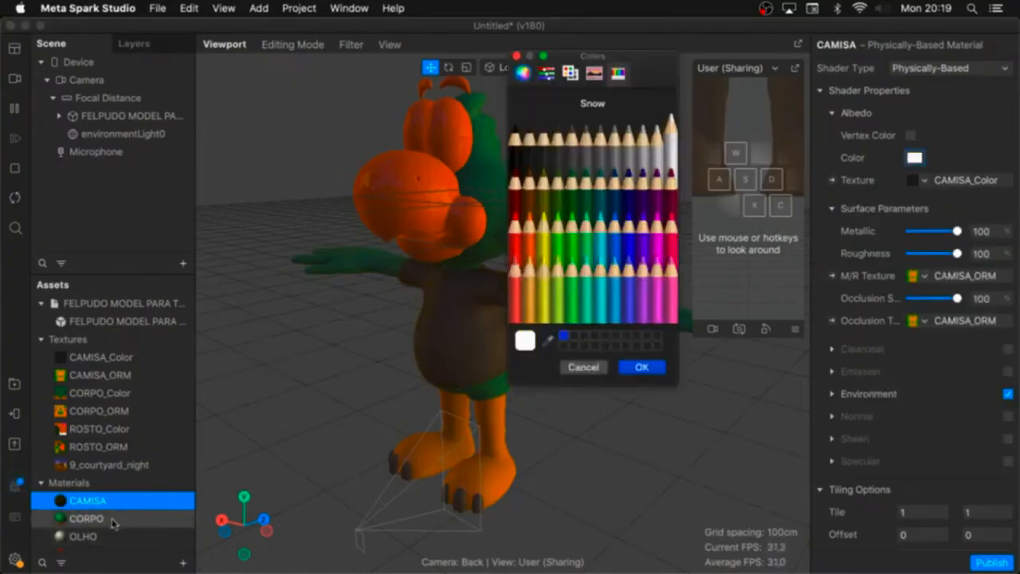
pyautogui.click(120, 551)
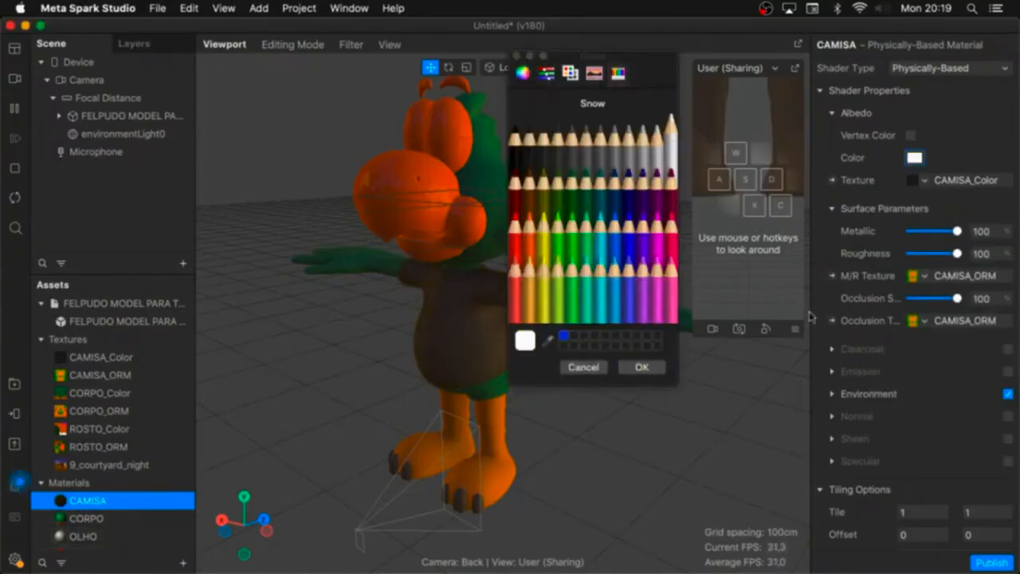
pyautogui.click(625, 367)
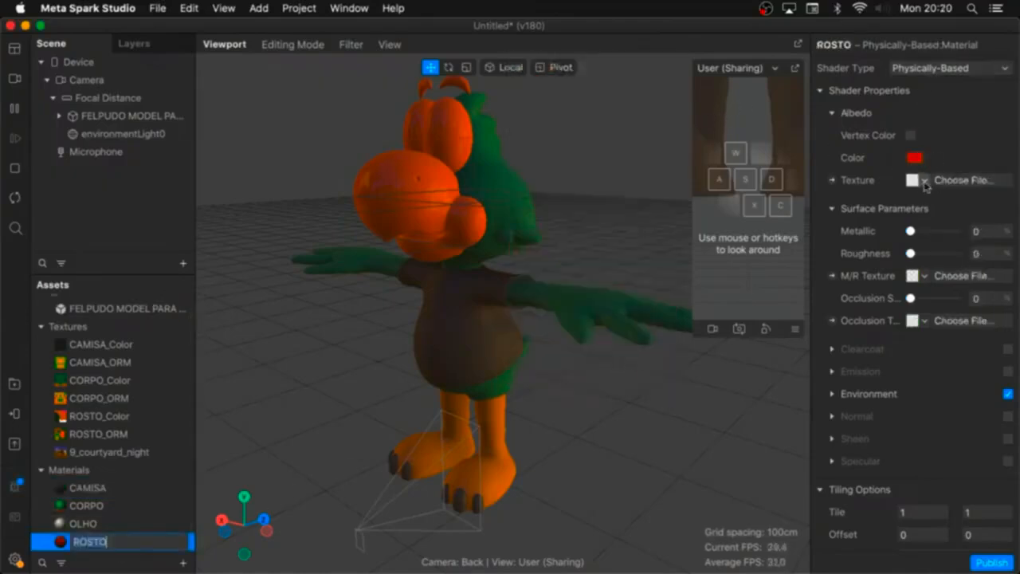
# Step: Assign ROSTO_Color as the ROSTO material's albedo texture and ROSTO_ORM as both its M/R and occlusion textures
pyautogui.click(924, 181)
pyautogui.click(934, 275)
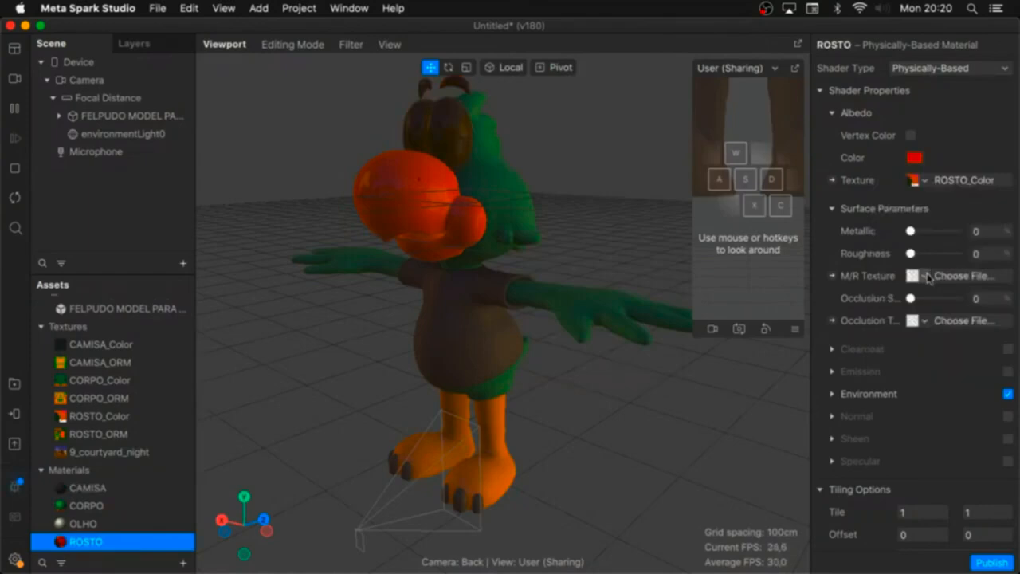
pyautogui.click(928, 277)
pyautogui.click(932, 391)
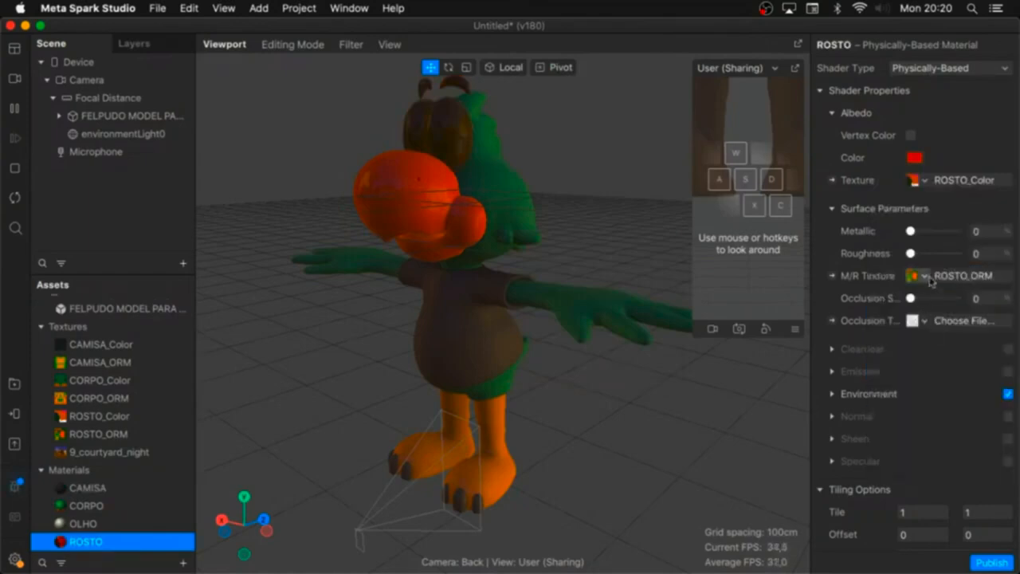
pyautogui.click(917, 321)
pyautogui.click(925, 438)
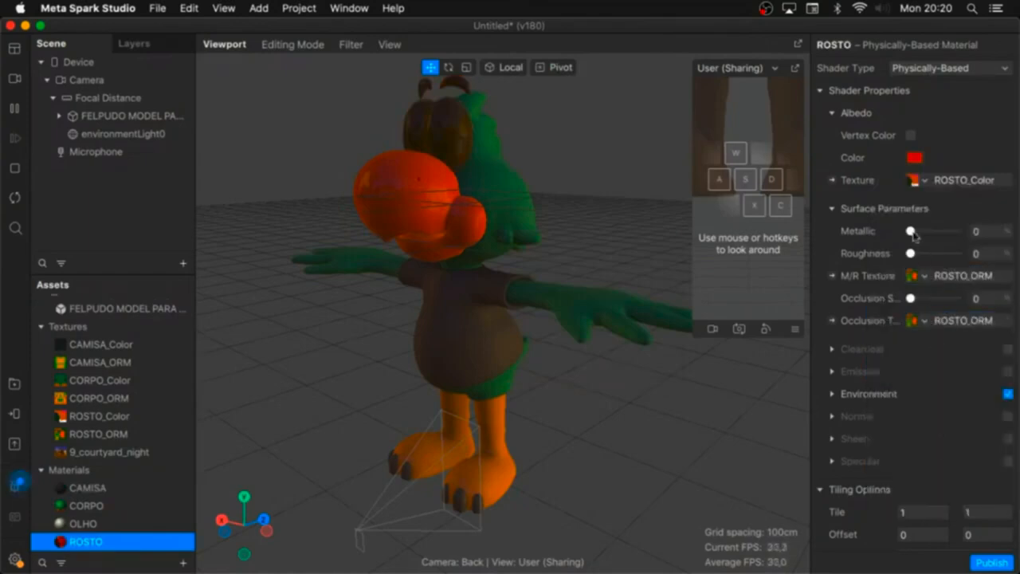
# Step: Set ROSTO's Metallic, Roughness and Occlusion Strength to 100% and change its albedo color to the Snow swatch
pyautogui.moveTo(911, 231); pyautogui.dragTo(961, 253)
pyautogui.moveTo(911, 298); pyautogui.dragTo(981, 301)
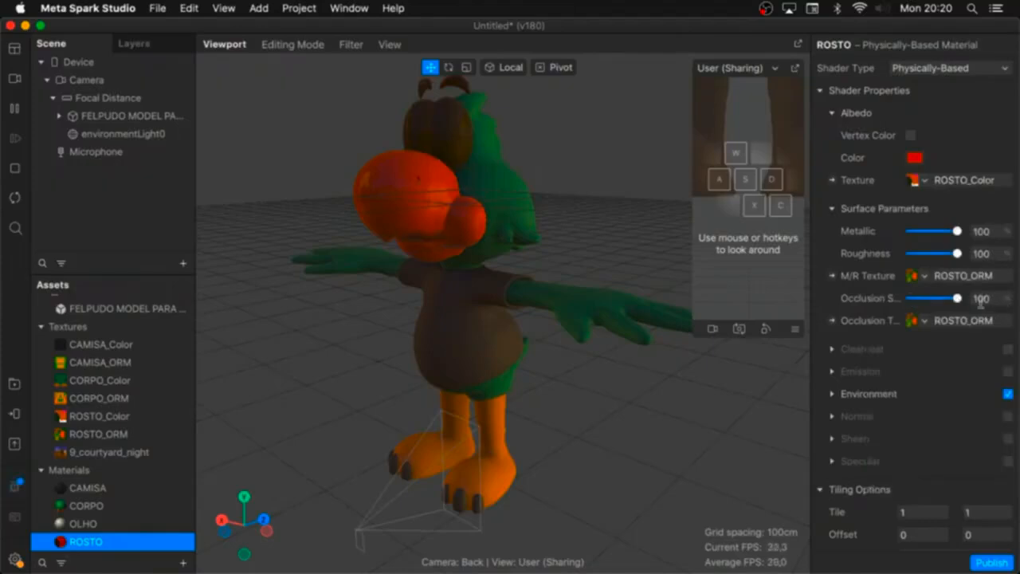
pyautogui.click(914, 159)
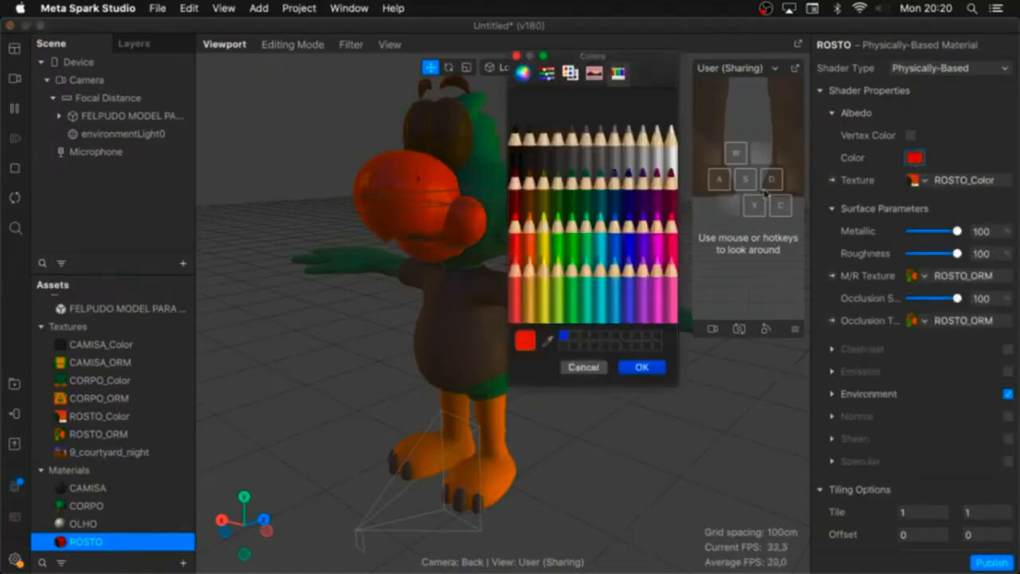
pyautogui.click(671, 131)
pyautogui.click(640, 367)
# Step: Hide the two lower eyelid meshes, PALPEBRA BAIXO DIR and PALPEBRA BAIXO ESQ, in the Felpudo model
pyautogui.moveTo(519, 269); pyautogui.dragTo(576, 392)
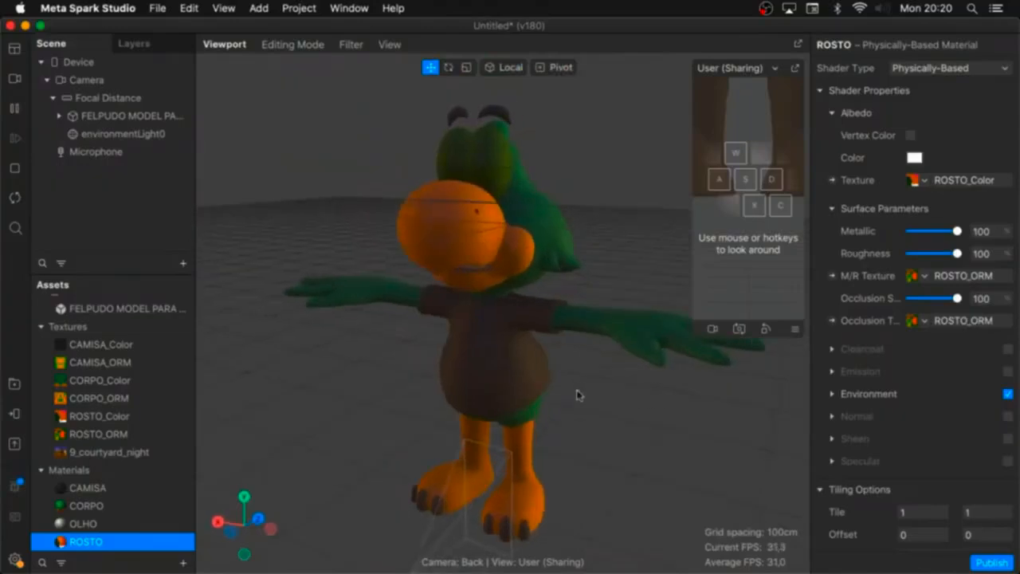
pyautogui.click(58, 115)
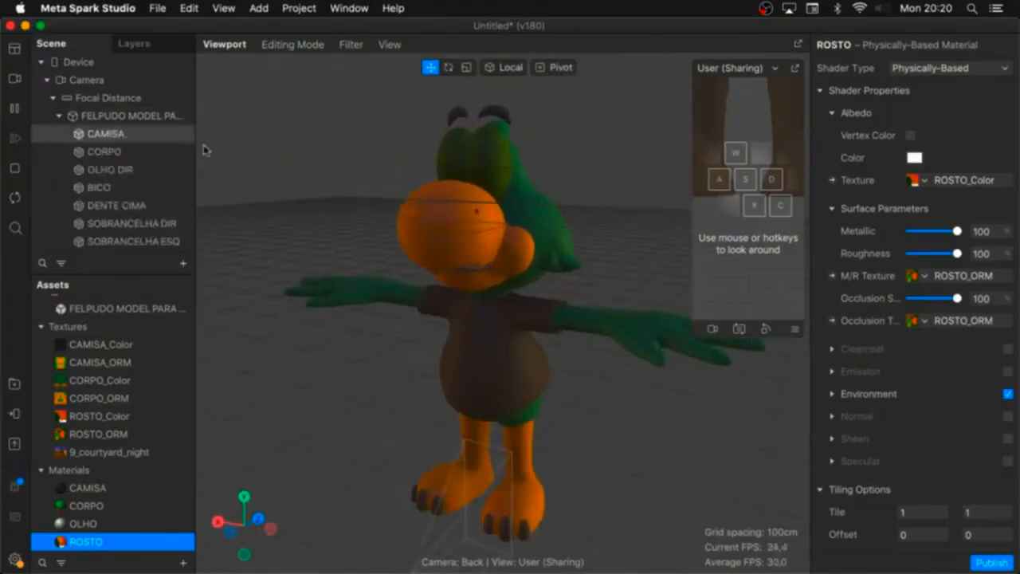
pyautogui.moveTo(141, 273); pyautogui.dragTo(149, 351)
pyautogui.click(147, 276)
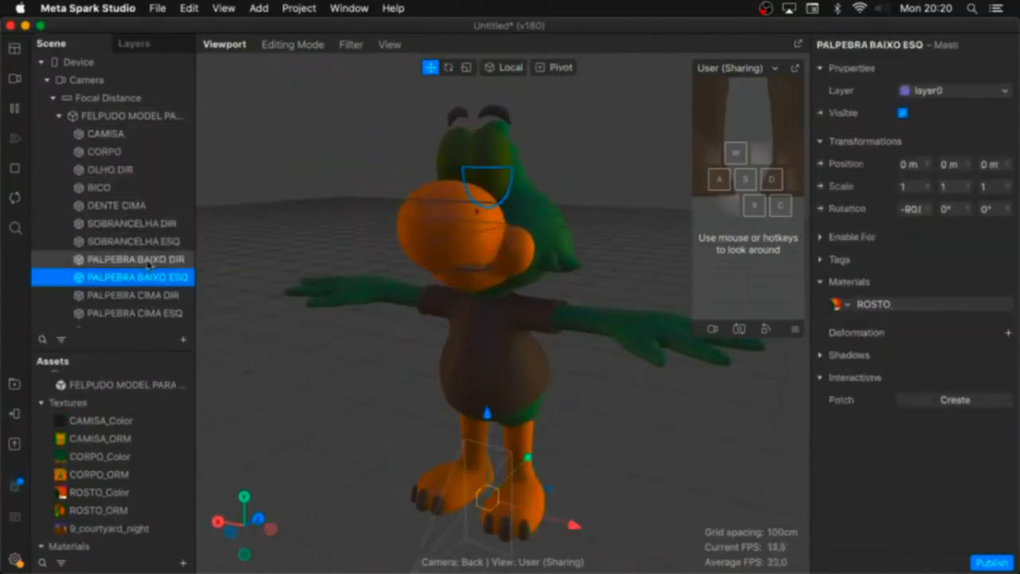
pyautogui.keyDown('shift'); pyautogui.click(148, 259); pyautogui.keyUp('shift')
pyautogui.click(902, 115)
# Step: Open the OLHO material from the character's eye mesh and set its albedo color to Snow
pyautogui.moveTo(577, 219); pyautogui.dragTo(556, 225, button='middle')
pyautogui.click(469, 191)
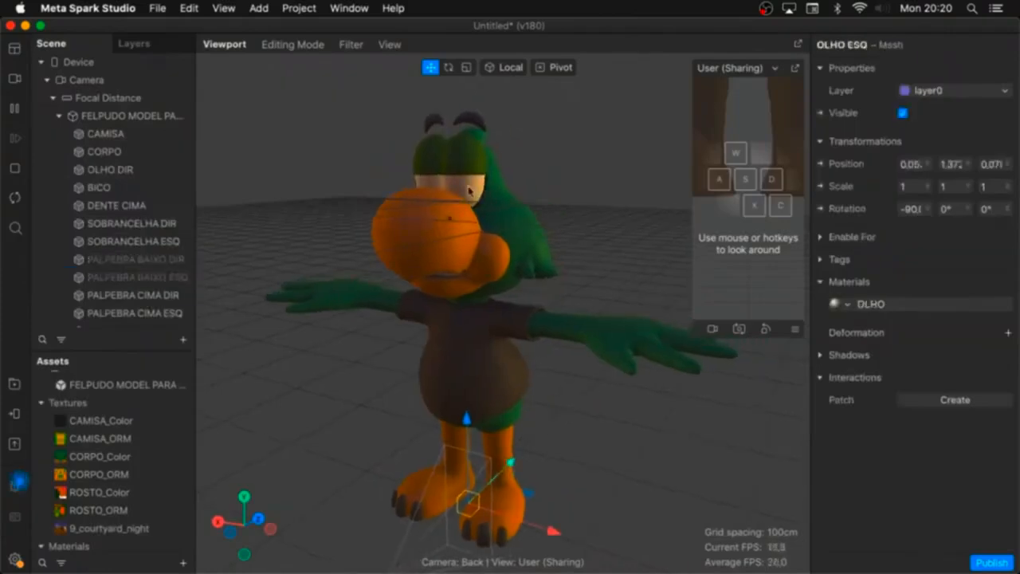
pyautogui.click(933, 303)
pyautogui.click(914, 157)
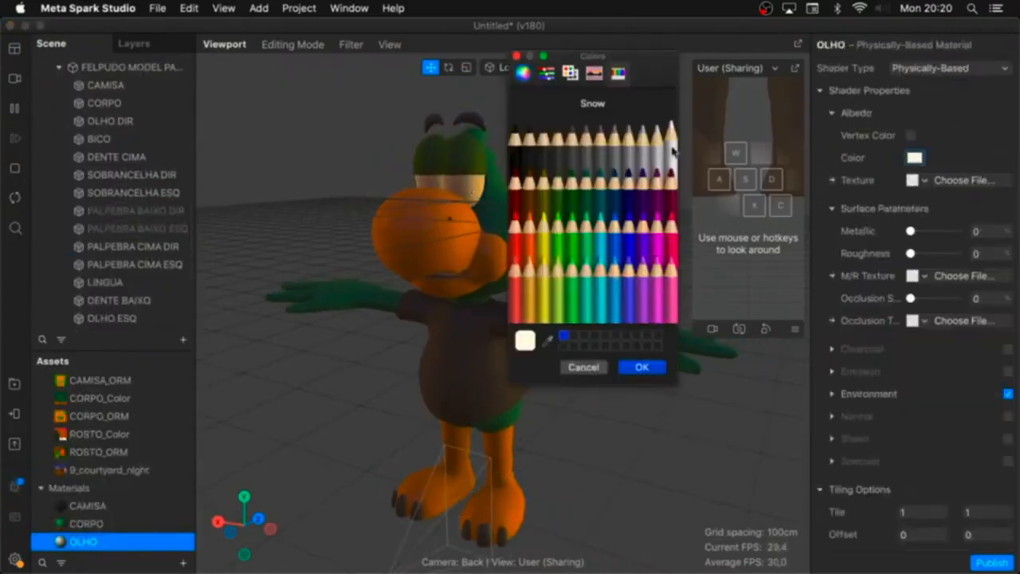
pyautogui.click(642, 366)
# Step: Import olho color.png from the MODELO FELPUDO 3D 2024 folder in Finder into the Meta Spark Studio project's assets
pyautogui.press('super+Tab')
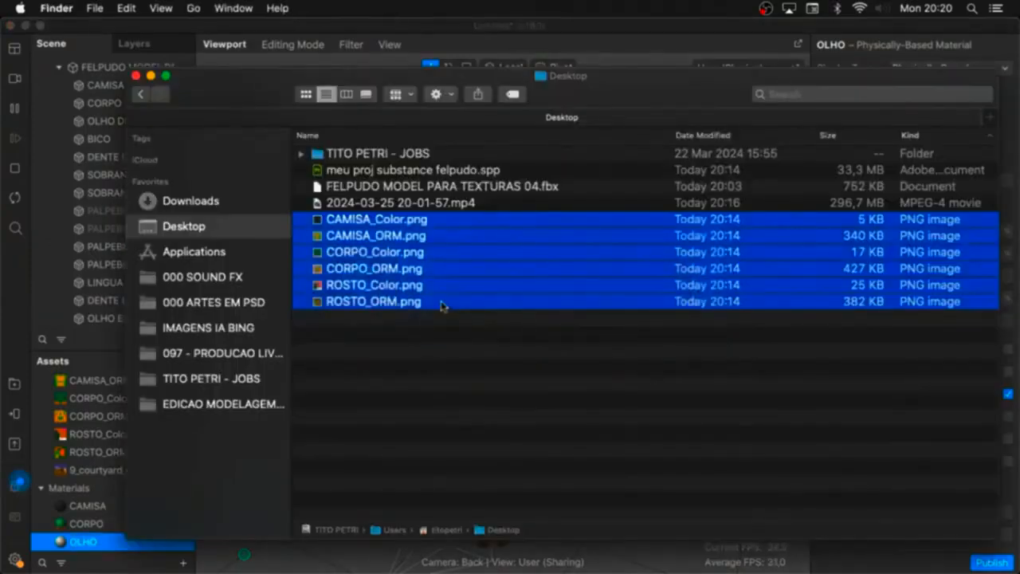
pyautogui.click(224, 404)
pyautogui.press('super+Up')
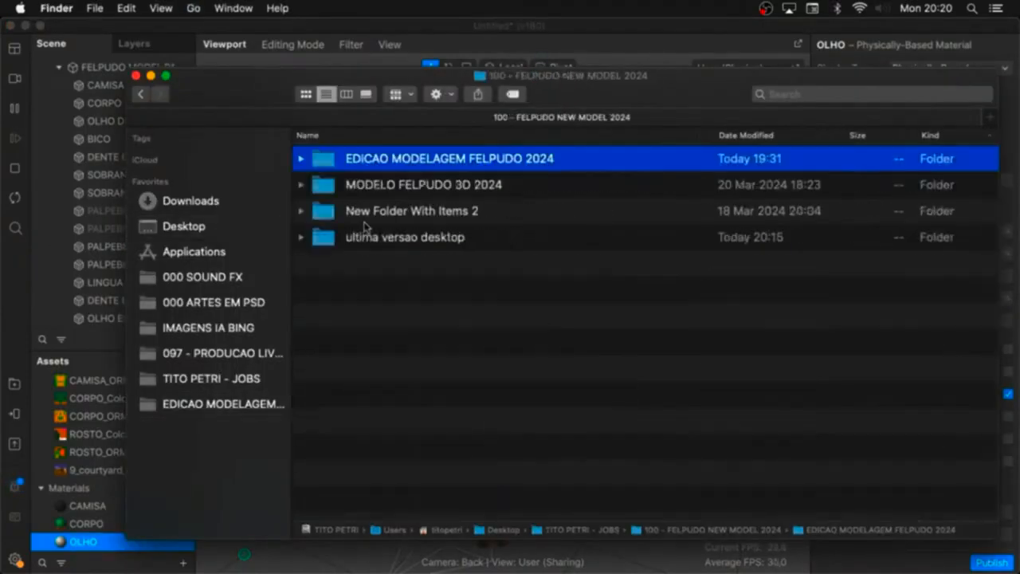
pyautogui.press('Down')
pyautogui.press('Down')
pyautogui.press('Up')
pyautogui.press('super+Down')
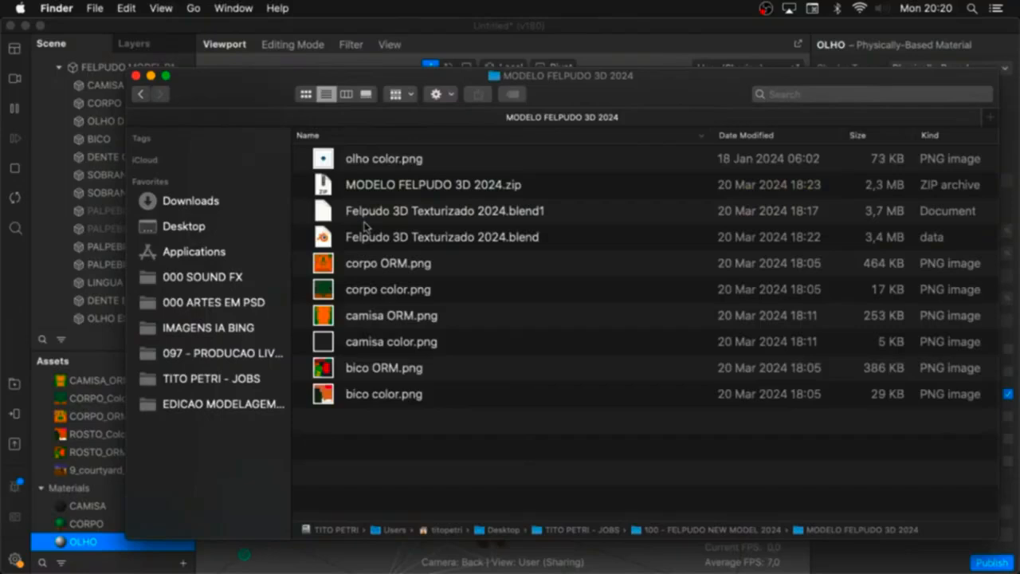
pyautogui.press('Down')
pyautogui.moveTo(383, 167); pyautogui.dragTo(93, 406)
pyautogui.doubleClick(93, 460)
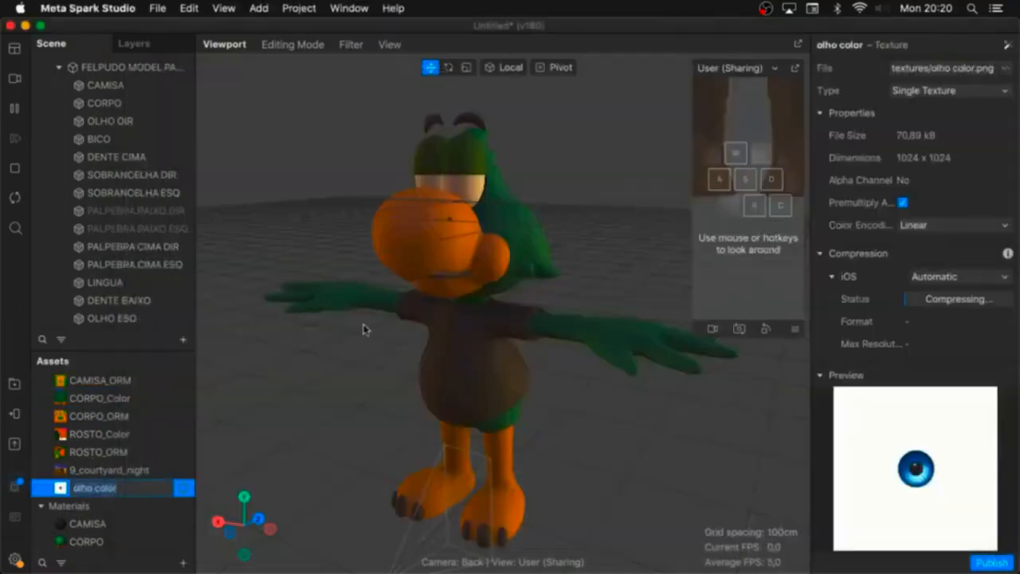
# Step: Assign olho color as the OLHO material's albedo texture and set its Metallic and Roughness to 23%
pyautogui.click(477, 185)
pyautogui.click(921, 307)
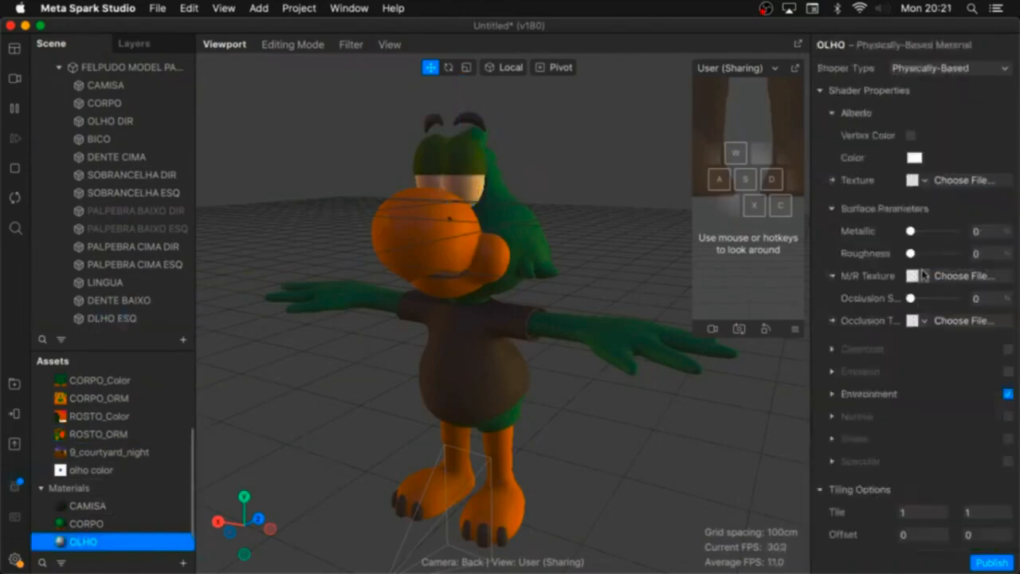
pyautogui.click(918, 180)
pyautogui.click(923, 323)
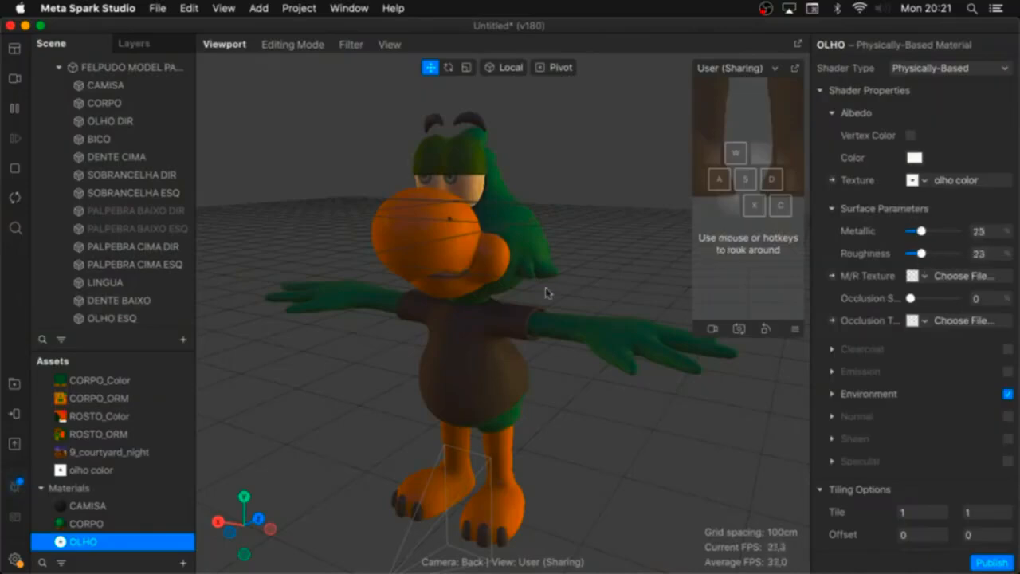
pyautogui.moveTo(552, 286)
pyautogui.mouseDown(button='middle')
pyautogui.moveTo(444, 296)
pyautogui.moveTo(541, 296)
pyautogui.mouseUp(button='middle')
pyautogui.moveTo(481, 352); pyautogui.dragTo(385, 328)
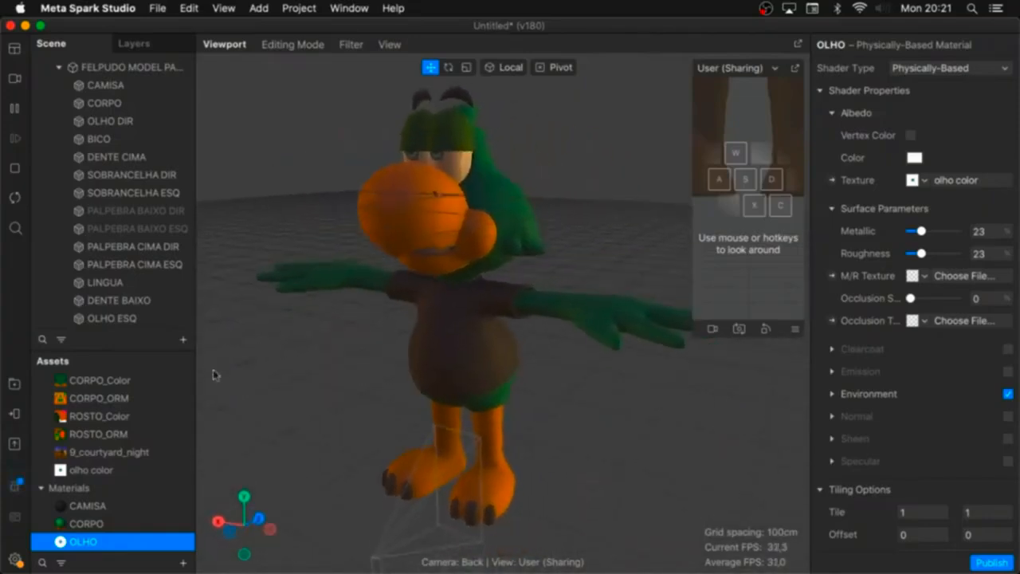
# Step: Replace environmentLight0's texture with the Machine Shop environment from the AR Library and set the texture rotation to 0 degrees
pyautogui.click(58, 67)
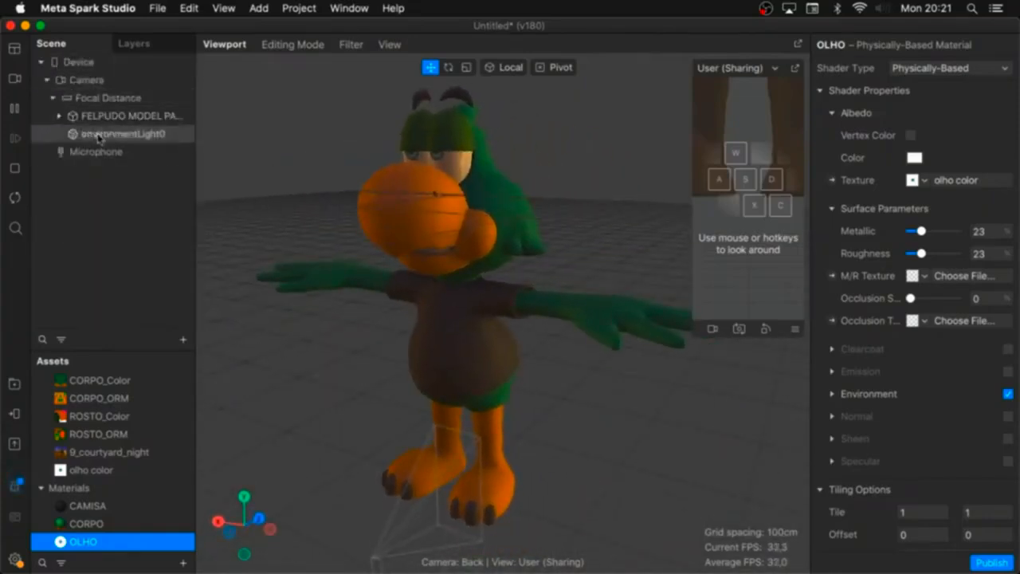
pyautogui.click(99, 135)
pyautogui.moveTo(898, 260)
pyautogui.mouseDown()
pyautogui.moveTo(972, 261)
pyautogui.moveTo(914, 263)
pyautogui.mouseUp()
pyautogui.click(920, 233)
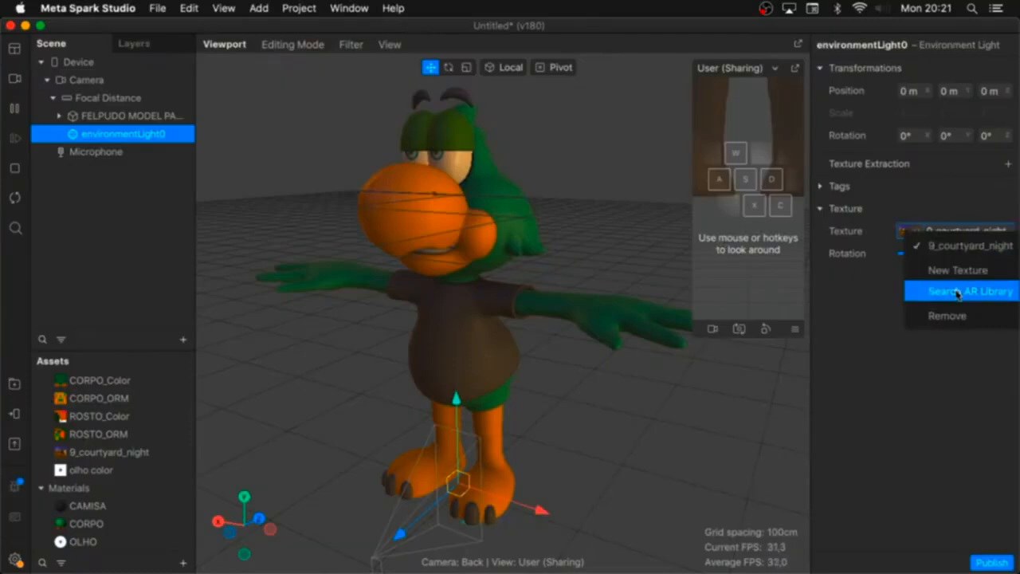
pyautogui.click(955, 291)
pyautogui.click(791, 230)
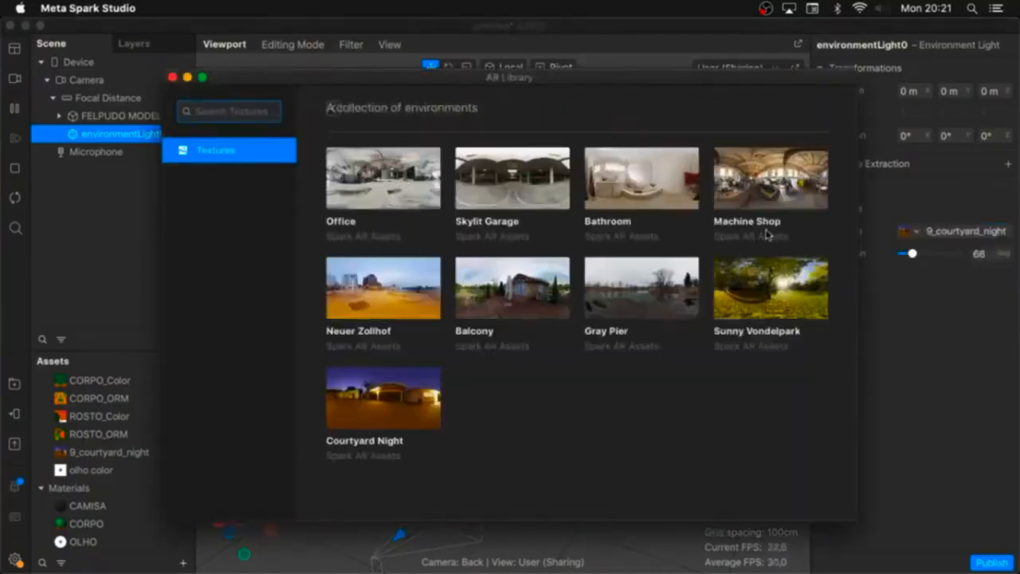
pyautogui.click(764, 184)
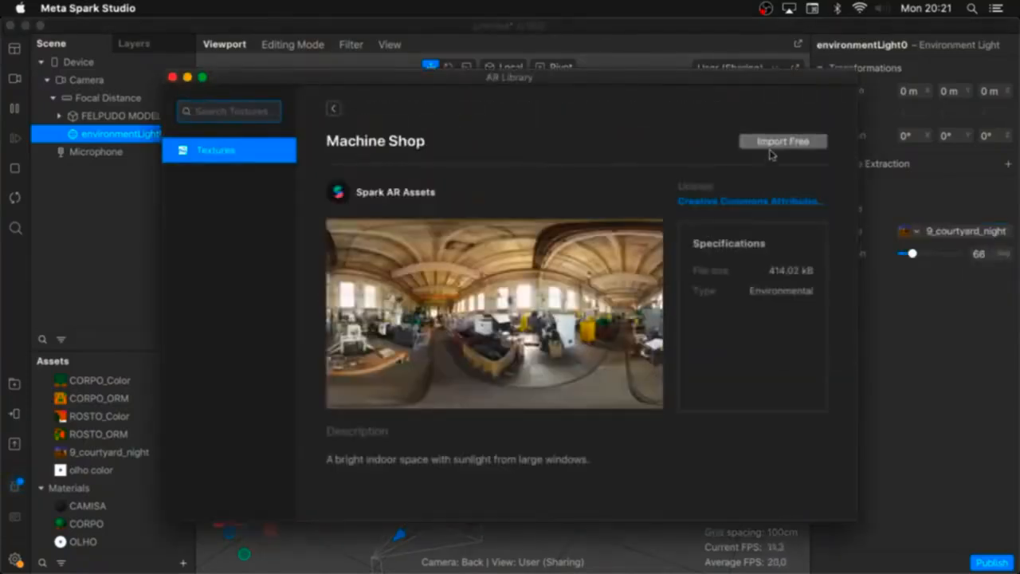
pyautogui.click(750, 148)
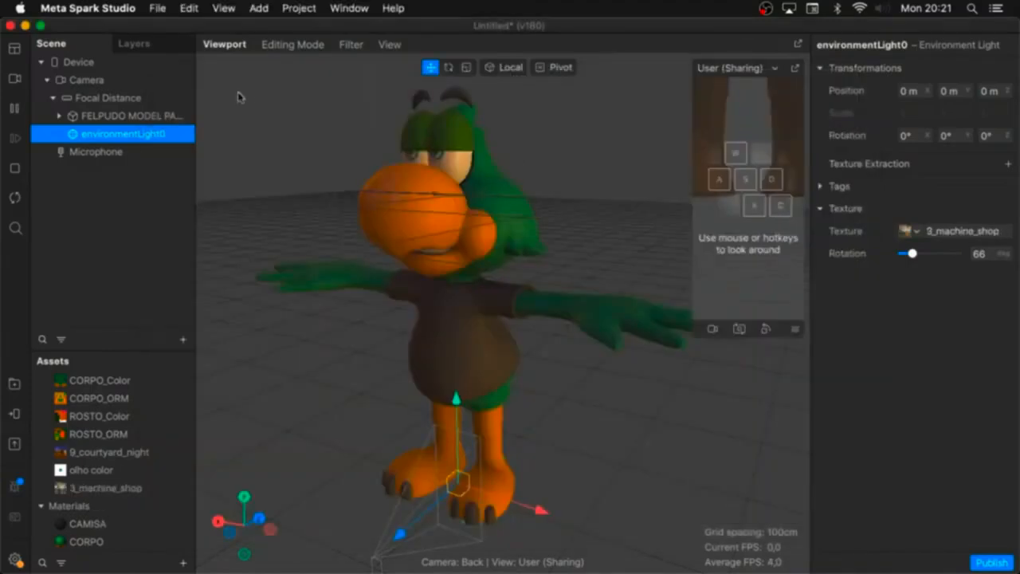
pyautogui.moveTo(923, 255); pyautogui.dragTo(874, 260)
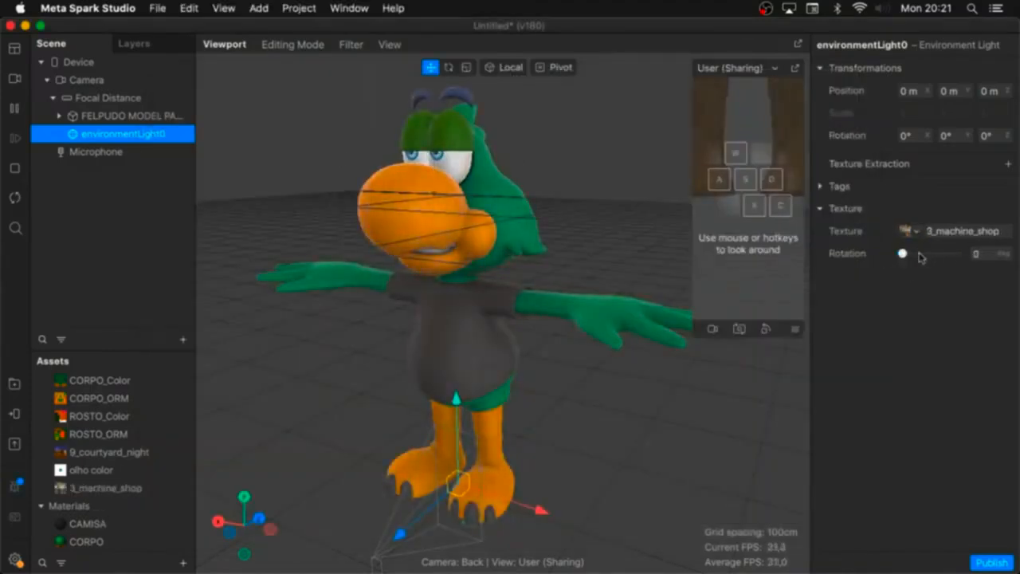
# Step: Replace environmentLight0's texture with the Bathroom environment from the AR Library, keeping the texture rotation at 0 degrees
pyautogui.click(912, 232)
pyautogui.click(945, 315)
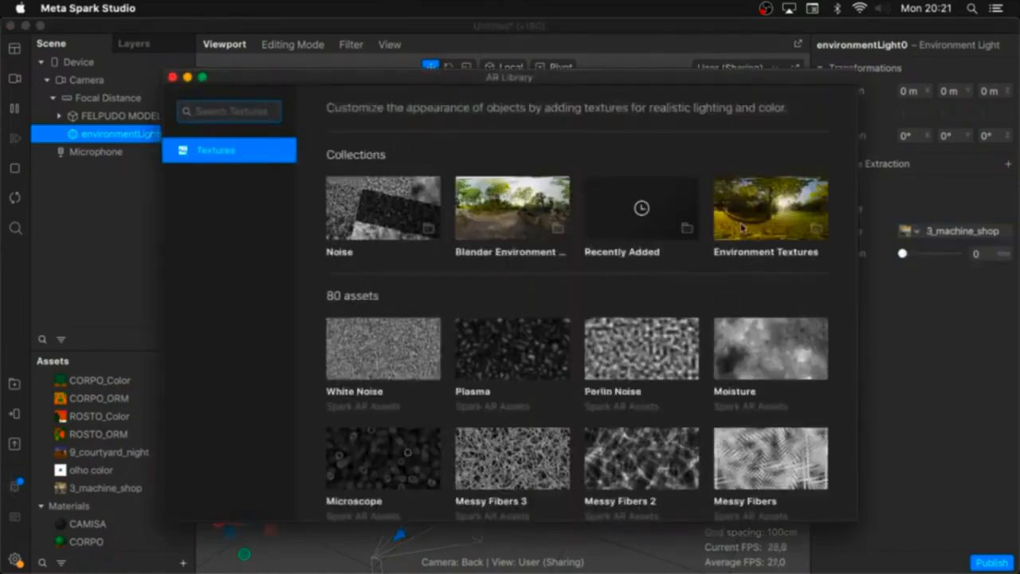
pyautogui.click(588, 236)
pyautogui.click(613, 203)
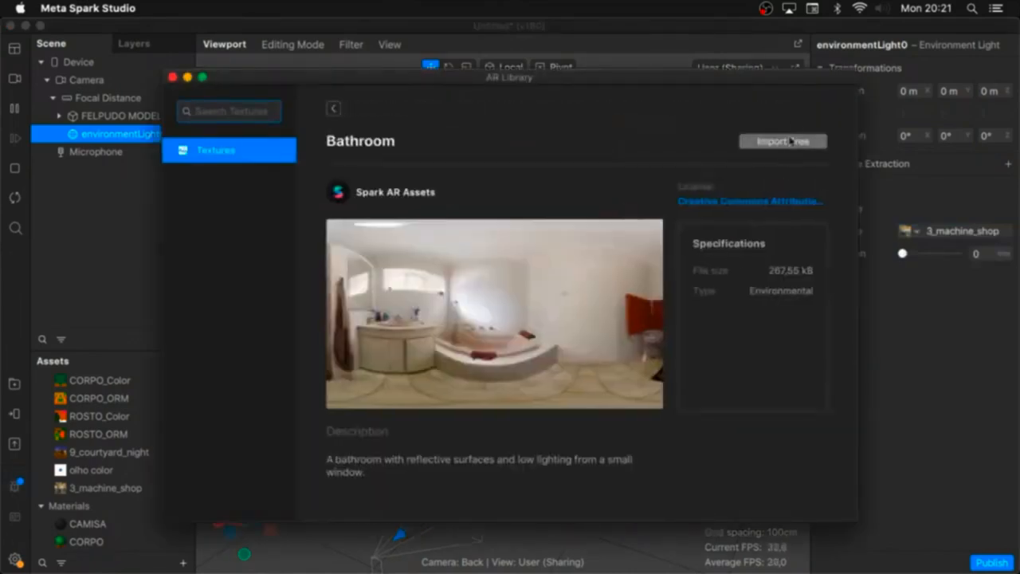
pyautogui.click(783, 139)
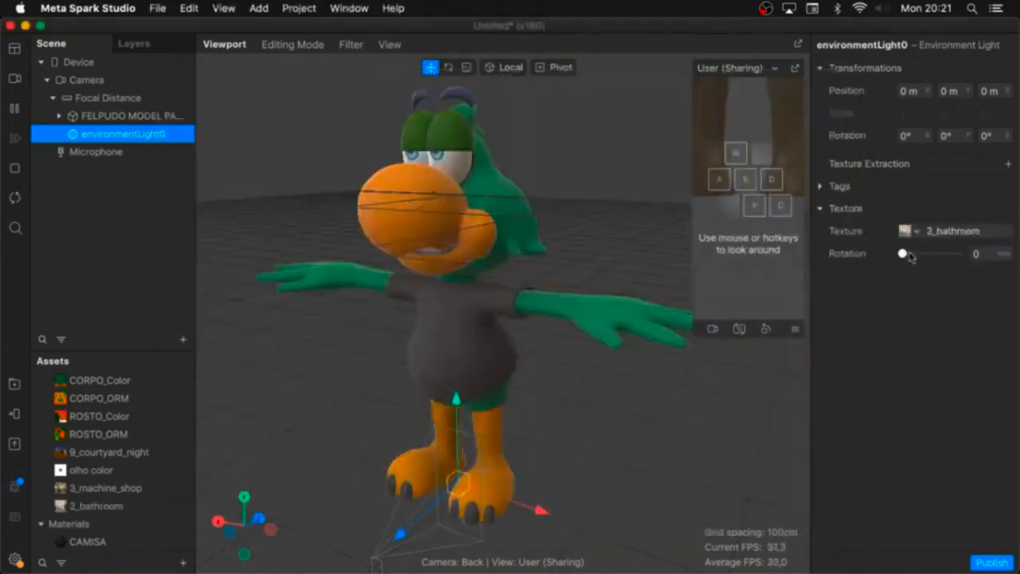
pyautogui.moveTo(903, 254); pyautogui.dragTo(819, 250)
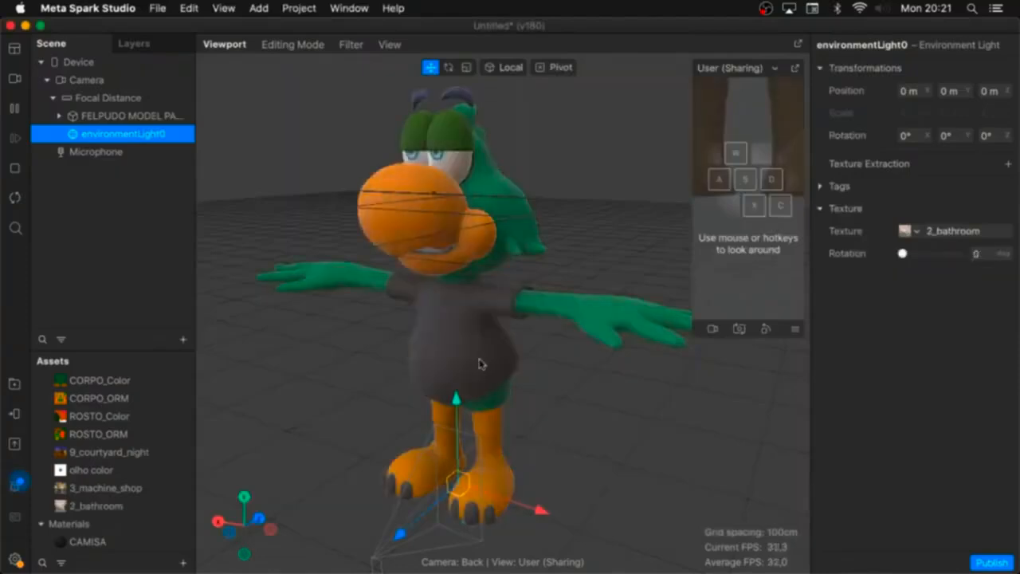
# Step: Add a point light to the scene under Focal Distance
pyautogui.moveTo(479, 363); pyautogui.dragTo(594, 331)
pyautogui.click(122, 102)
pyautogui.rightClick(141, 102)
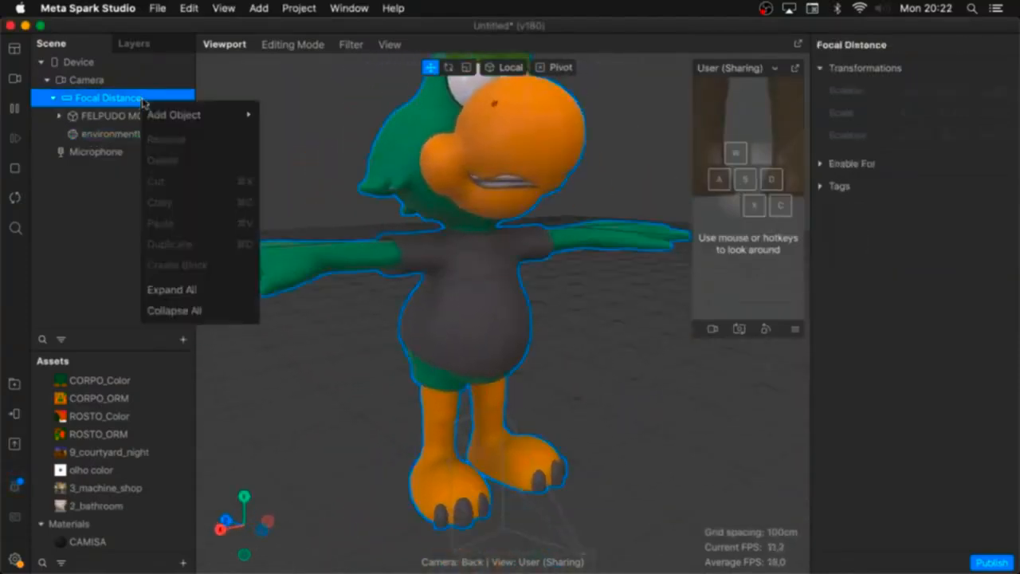
pyautogui.moveTo(207, 114)
pyautogui.click(320, 501)
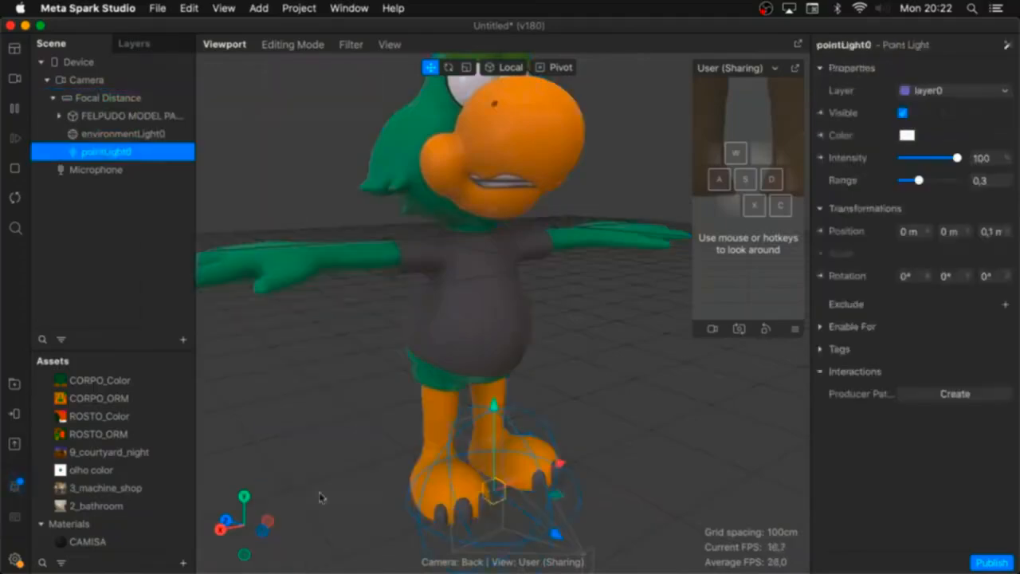
# Step: Move the point light up in front of the character's chest, to about Y 0.96 and Z 0.52, and set its Range to 0.7
pyautogui.moveTo(526, 514); pyautogui.dragTo(595, 539)
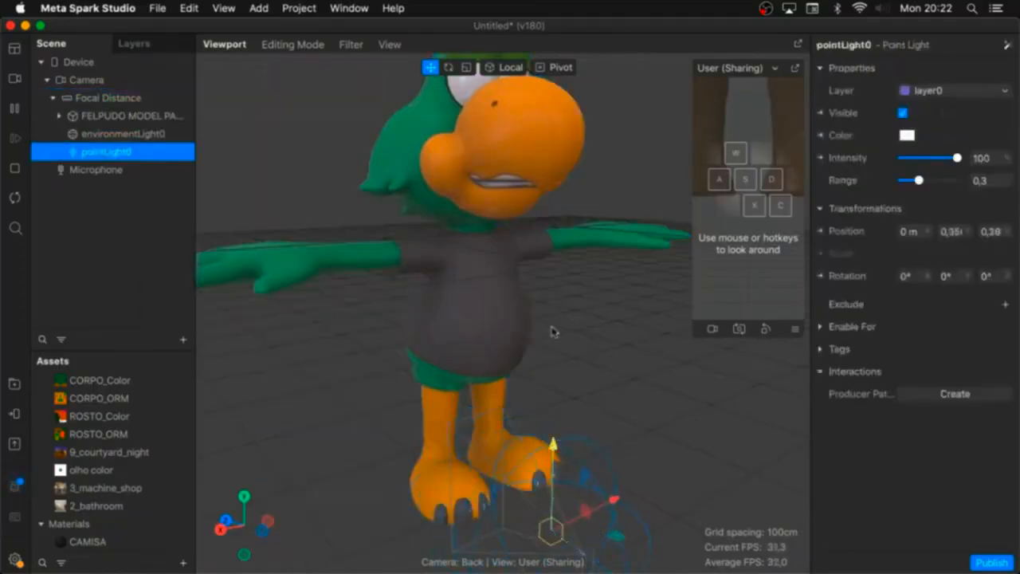
pyautogui.moveTo(553, 478); pyautogui.dragTo(566, 167)
pyautogui.moveTo(620, 232); pyautogui.dragTo(669, 222)
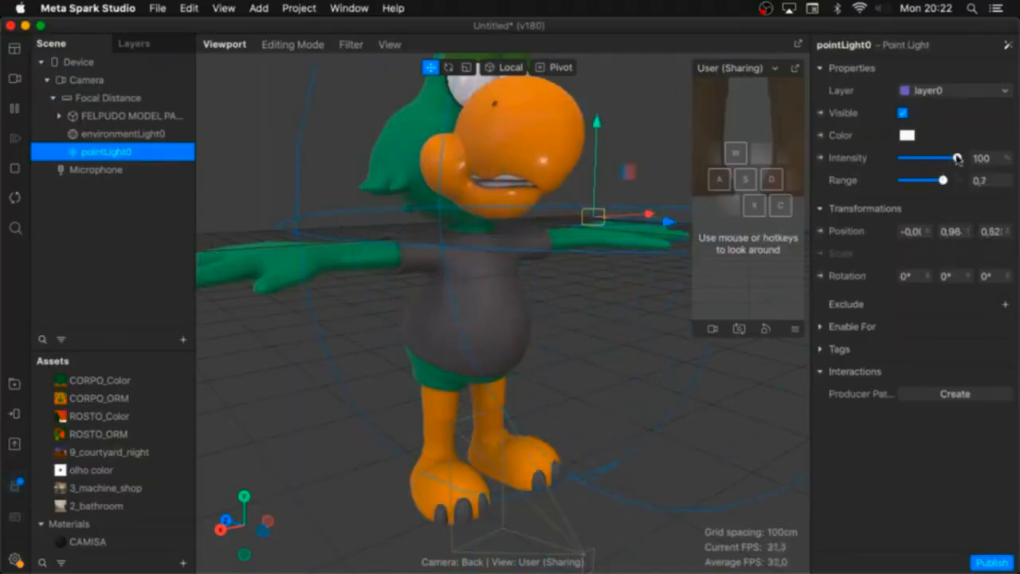
# Step: Move the point light up and to the side of the character's head, to about X 0.48 and Y 1.45
pyautogui.moveTo(605, 253); pyautogui.dragTo(510, 367, button='middle')
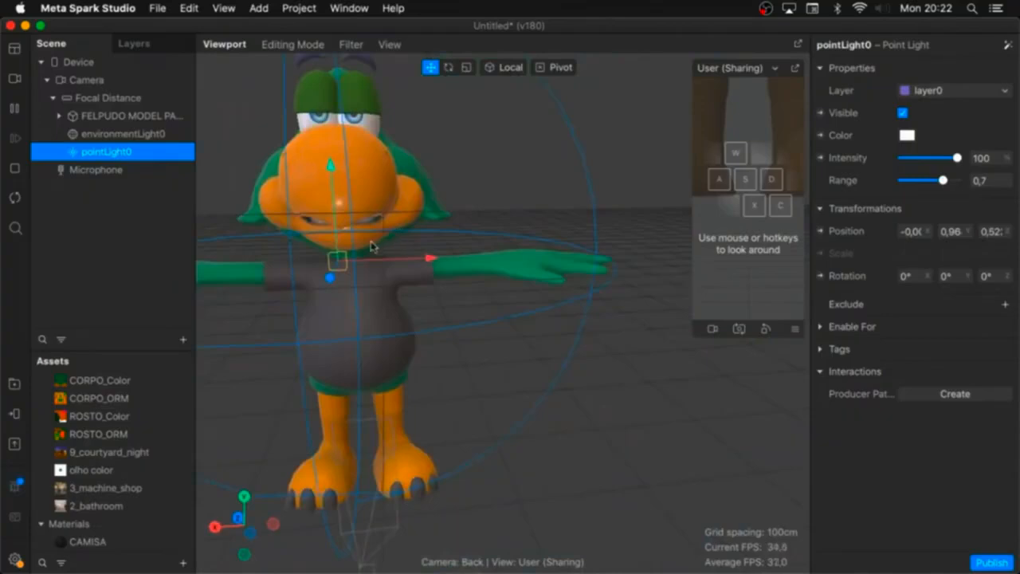
pyautogui.moveTo(371, 247); pyautogui.dragTo(433, 276, button='middle')
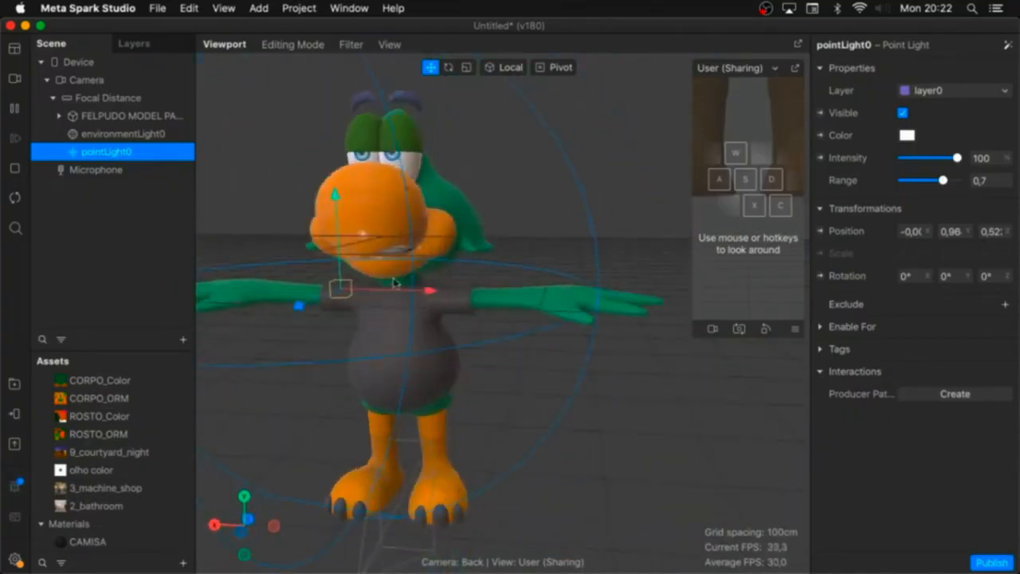
pyautogui.moveTo(394, 283); pyautogui.dragTo(550, 87)
pyautogui.moveTo(549, 195); pyautogui.dragTo(525, 355, button='middle')
pyautogui.moveTo(524, 305); pyautogui.dragTo(521, 273)
pyautogui.moveTo(496, 391); pyautogui.dragTo(588, 274, button='middle')
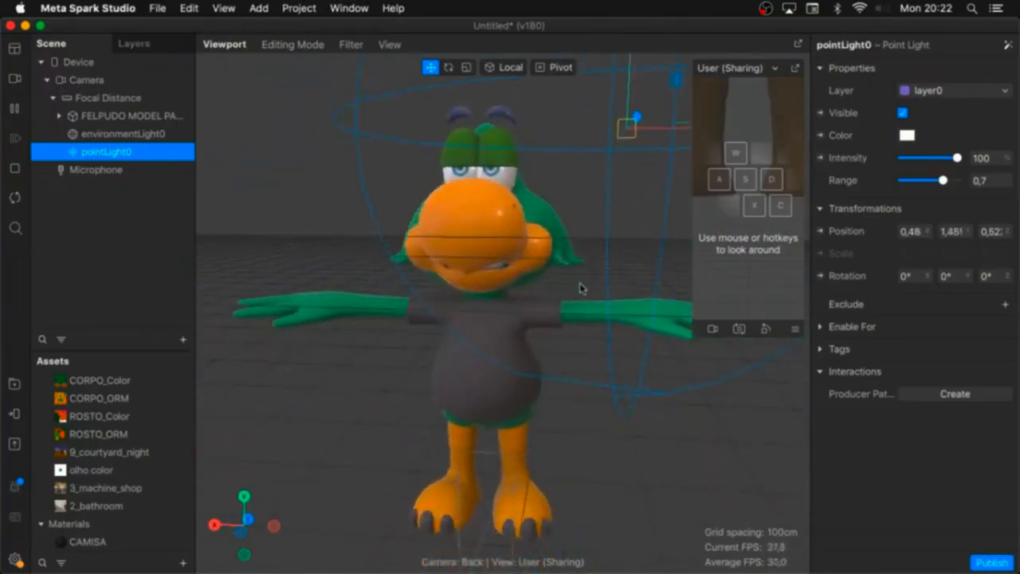
# Step: Examine the point light's shading and highlights on the character's face, shirt, arms and feet from several angles
pyautogui.scroll(5, 583, 293)
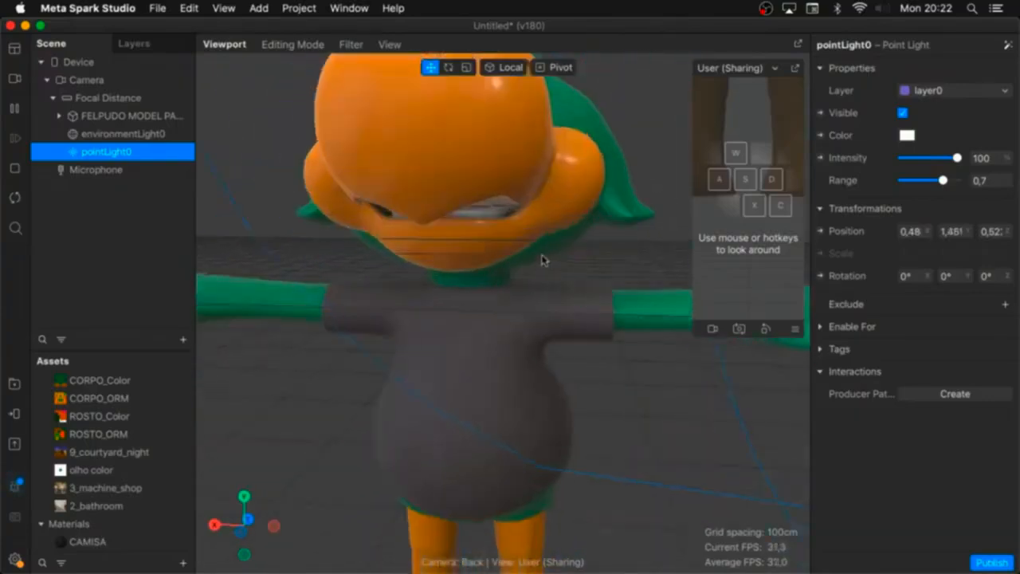
pyautogui.moveTo(542, 260); pyautogui.dragTo(494, 381, button='middle')
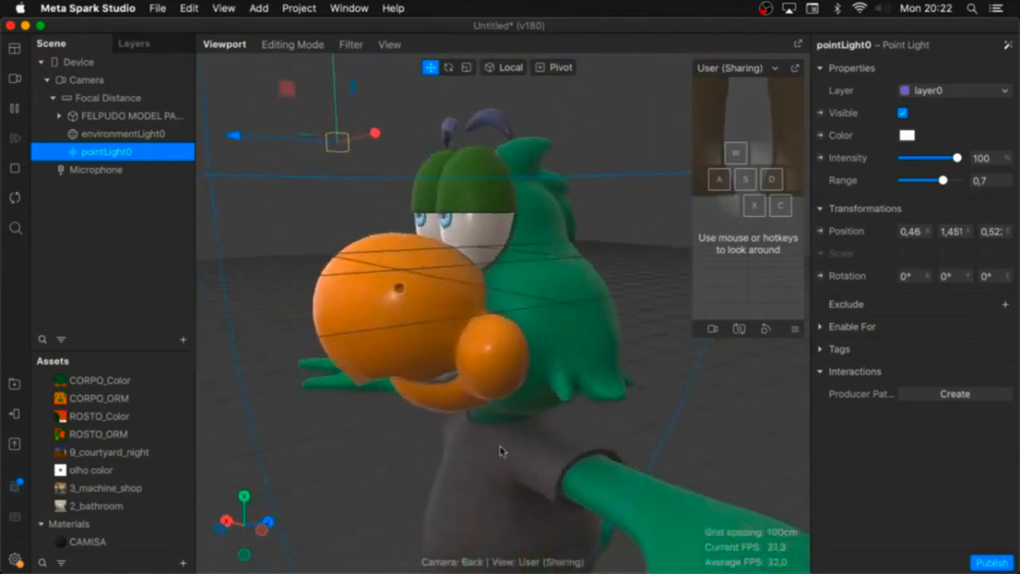
pyautogui.scroll(2, 500, 451)
pyautogui.scroll(-5, 501, 451)
pyautogui.moveTo(505, 453); pyautogui.dragTo(449, 188, button='middle')
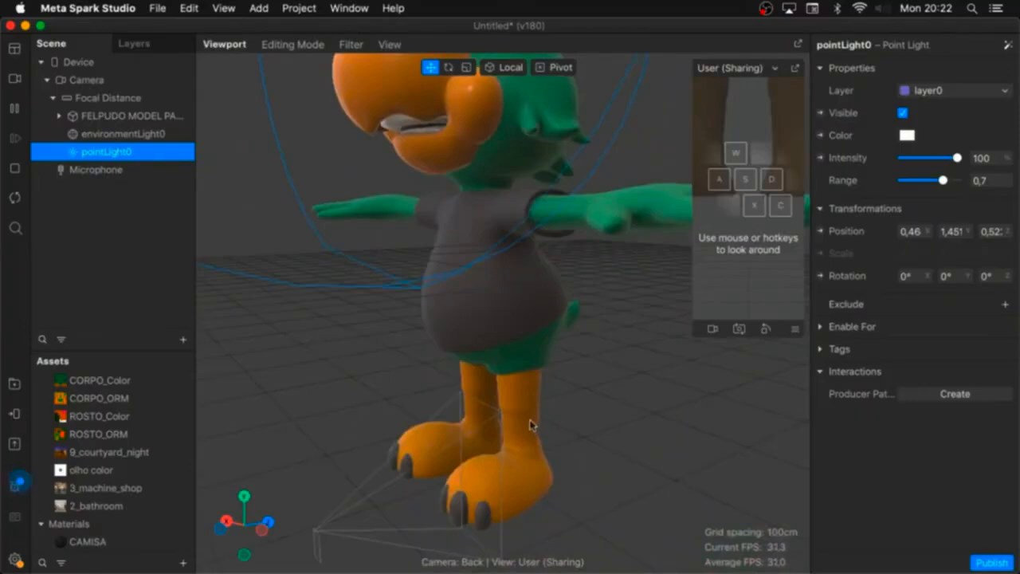
pyautogui.scroll(-2, 528, 424)
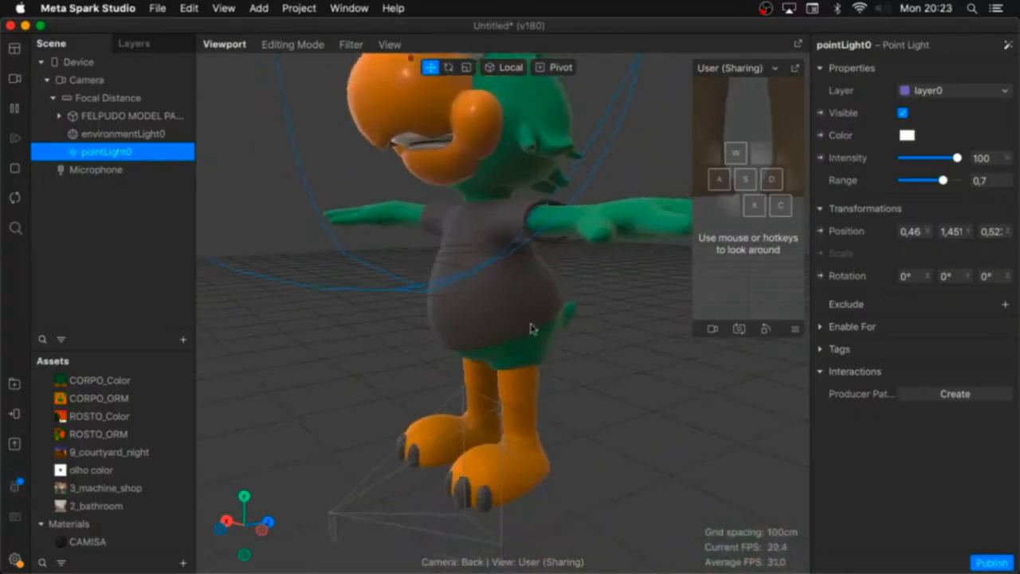
pyautogui.moveTo(532, 328); pyautogui.dragTo(454, 263)
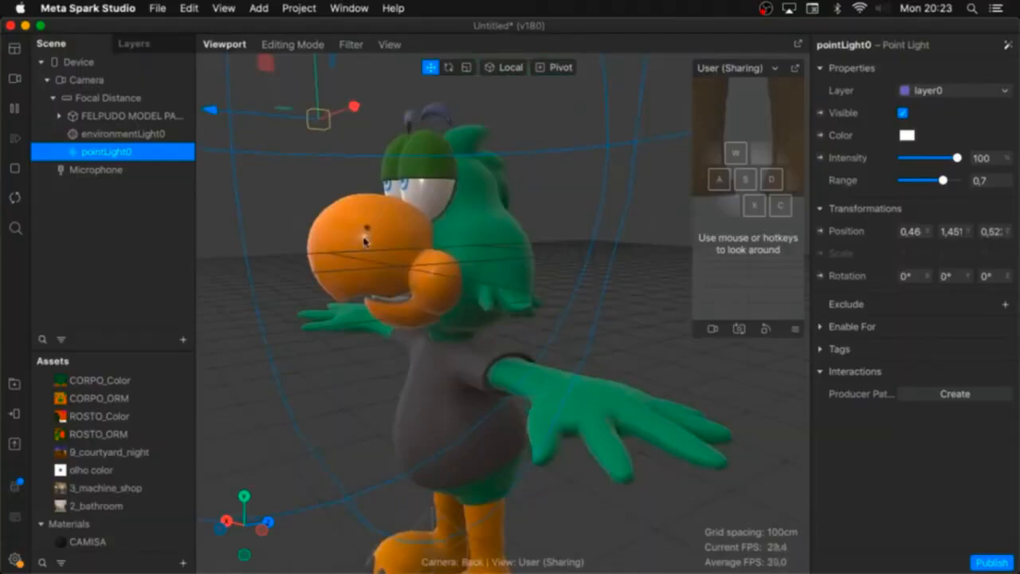
pyautogui.moveTo(498, 449); pyautogui.dragTo(599, 415)
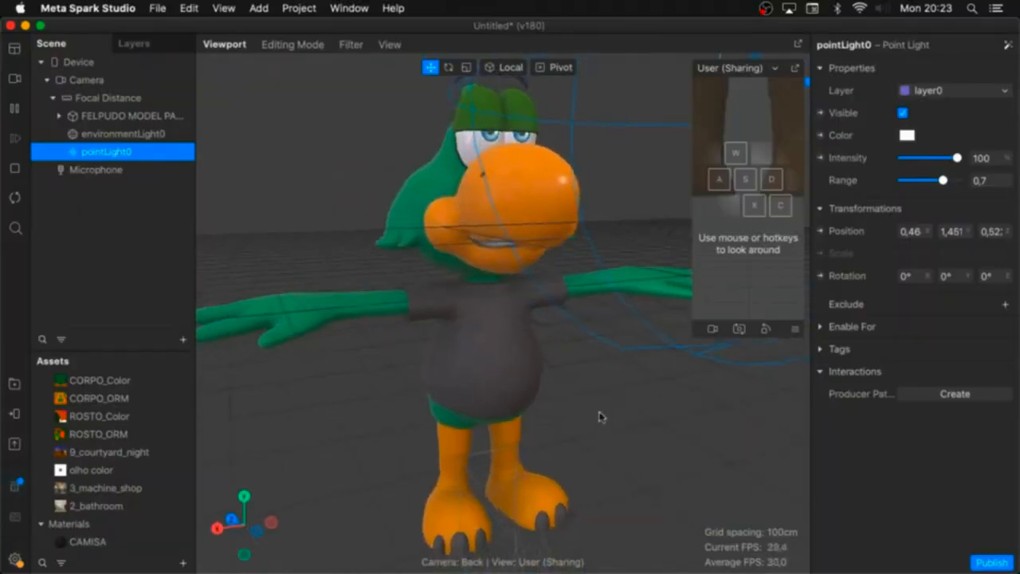